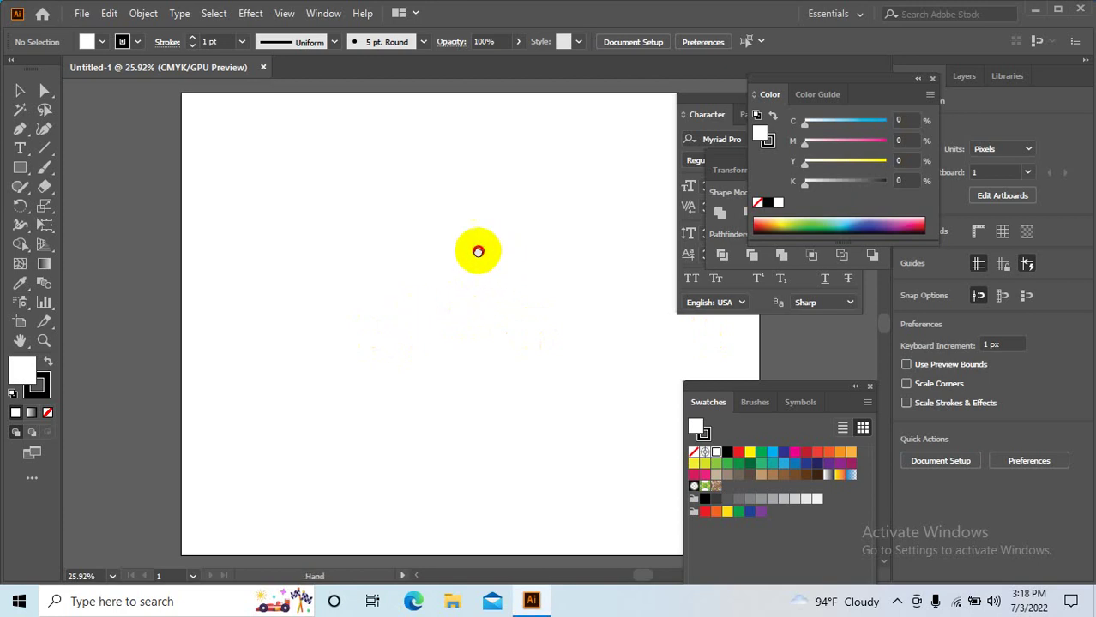
- Zoom in on the artboard and look through the shape tool options
key("ctrl+plus")
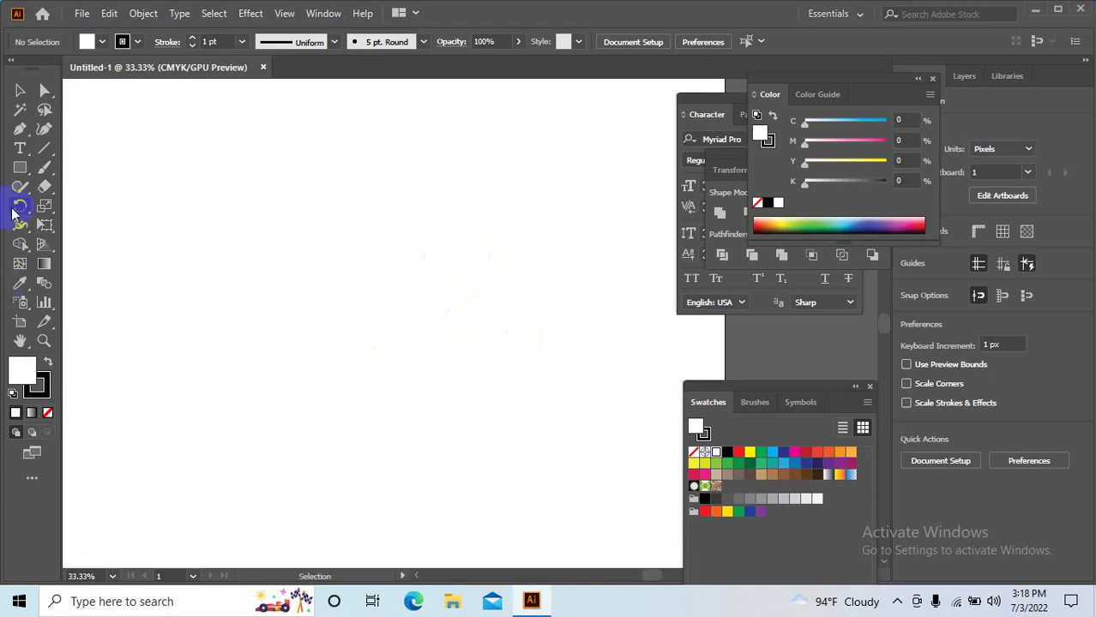
left_click(20, 170)
left_click(18, 171)
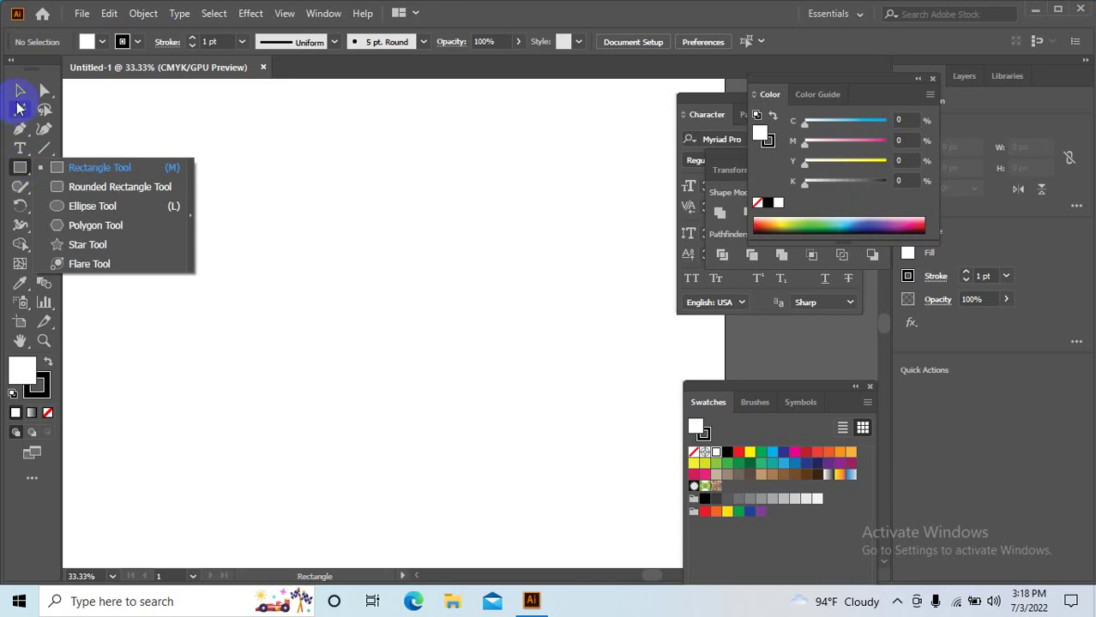
left_click(19, 110)
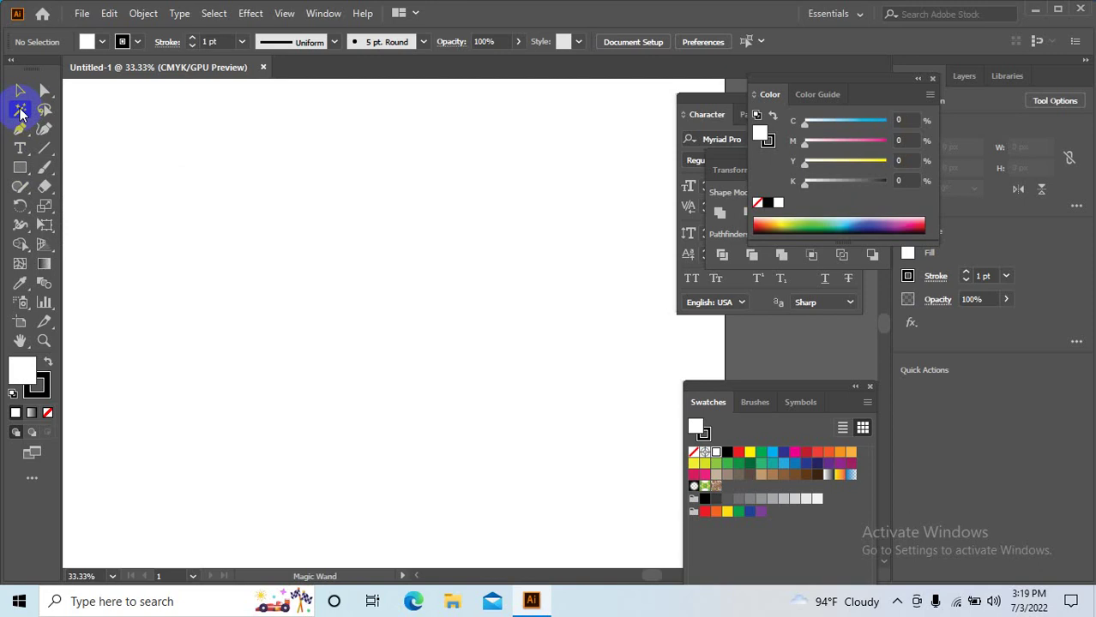
- Close the Color, Character, Swatches and Pathfinder floating panels
left_click(932, 79)
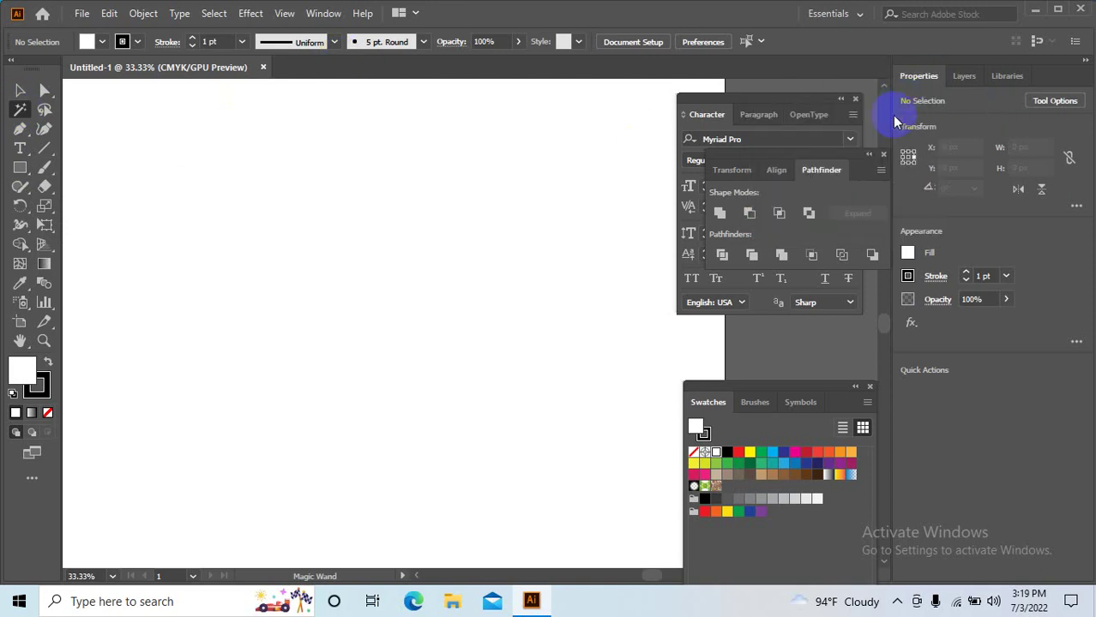
left_click(848, 108)
left_click(869, 387)
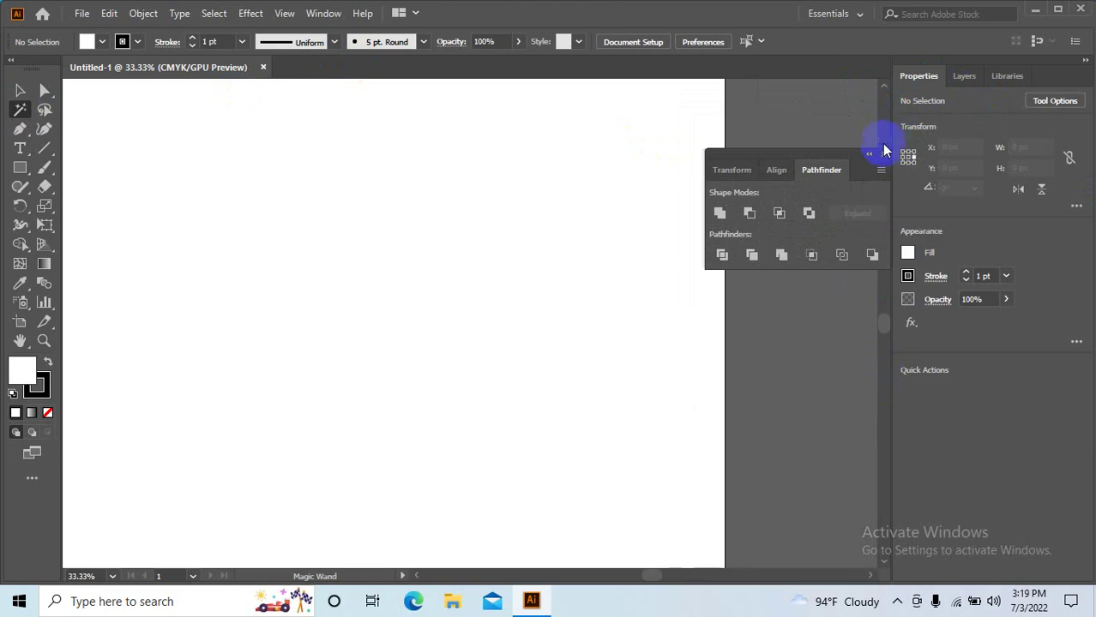
left_click(883, 156)
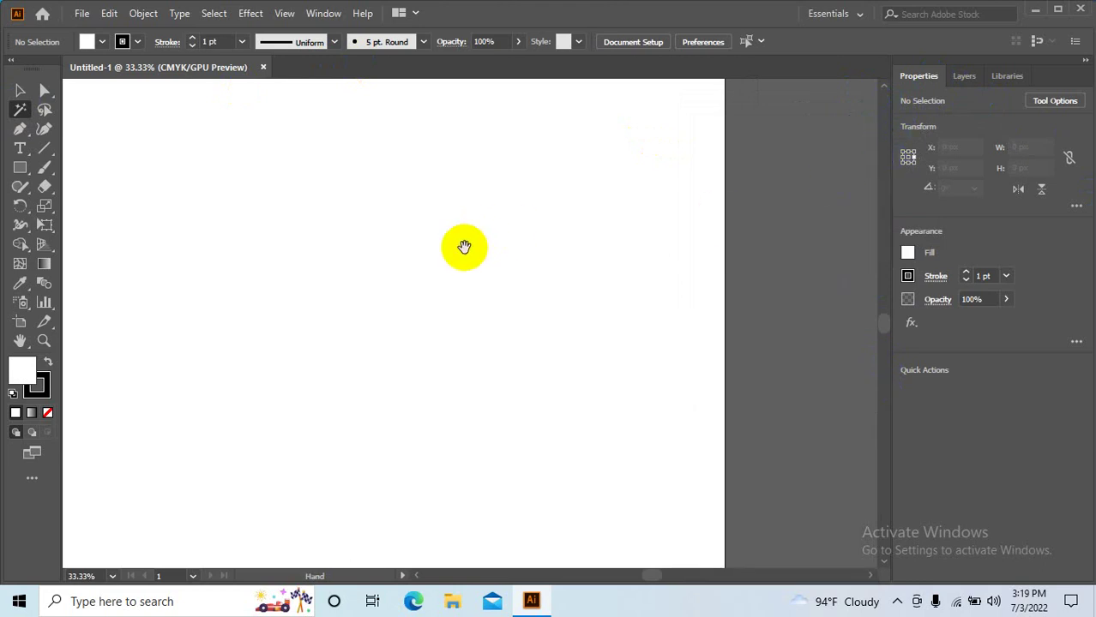
- Pan to centre the artboard and open the shape tools flyout for the Rectangle Tool
mouse_move(464, 245)
left_mouse_down()
mouse_move(631, 255)
mouse_move(639, 350)
mouse_move(724, 327)
mouse_move(677, 375)
mouse_move(618, 281)
mouse_move(669, 281)
mouse_move(626, 269)
mouse_move(393, 411)
mouse_move(499, 325)
mouse_move(424, 318)
left_mouse_up()
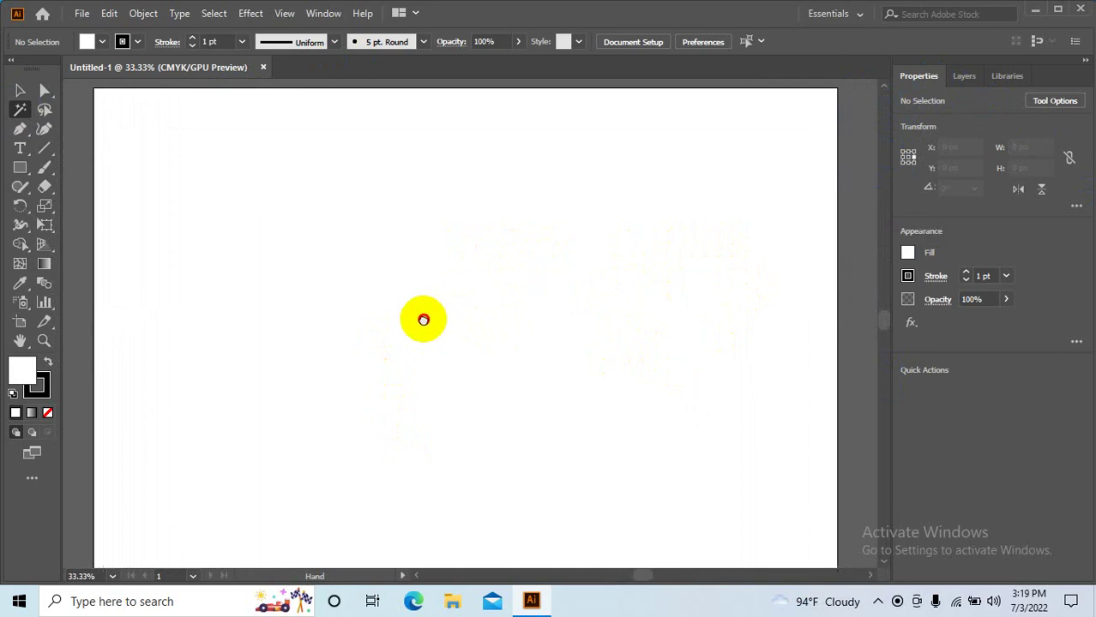
left_click(21, 171)
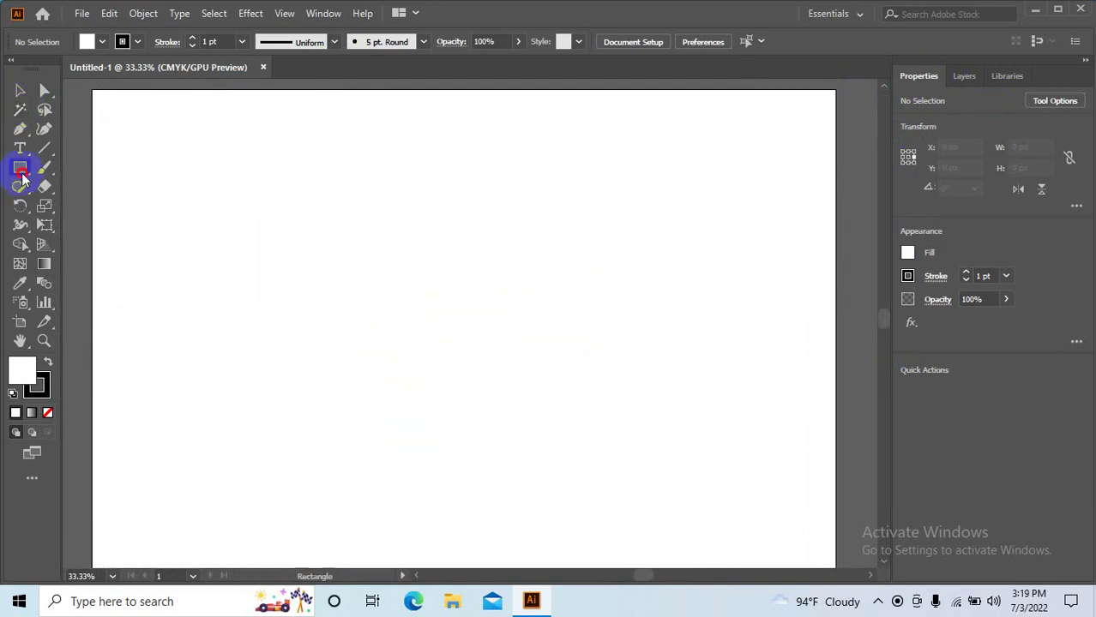
left_click(23, 179)
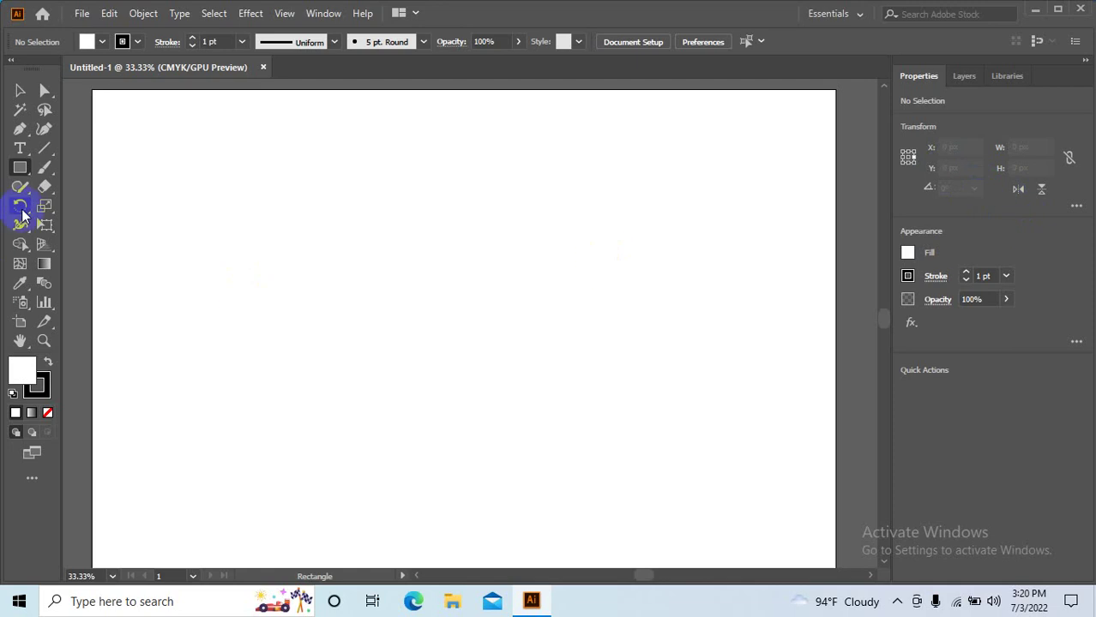
left_click(24, 174)
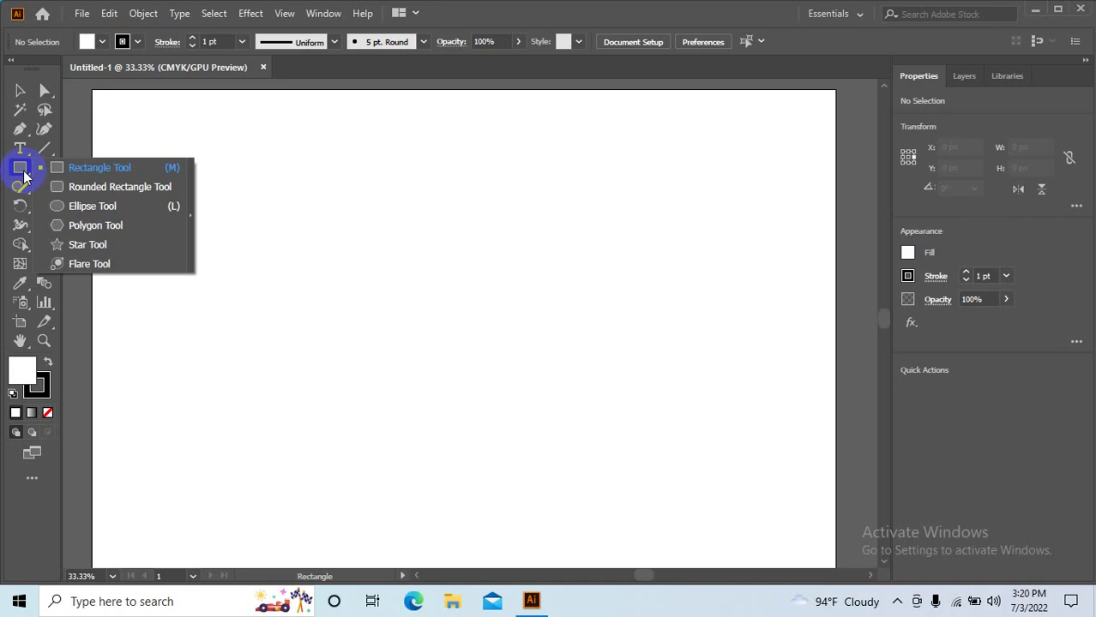
- Draw a tall rectangle near the artboard's top-left with no stroke
left_click(125, 168)
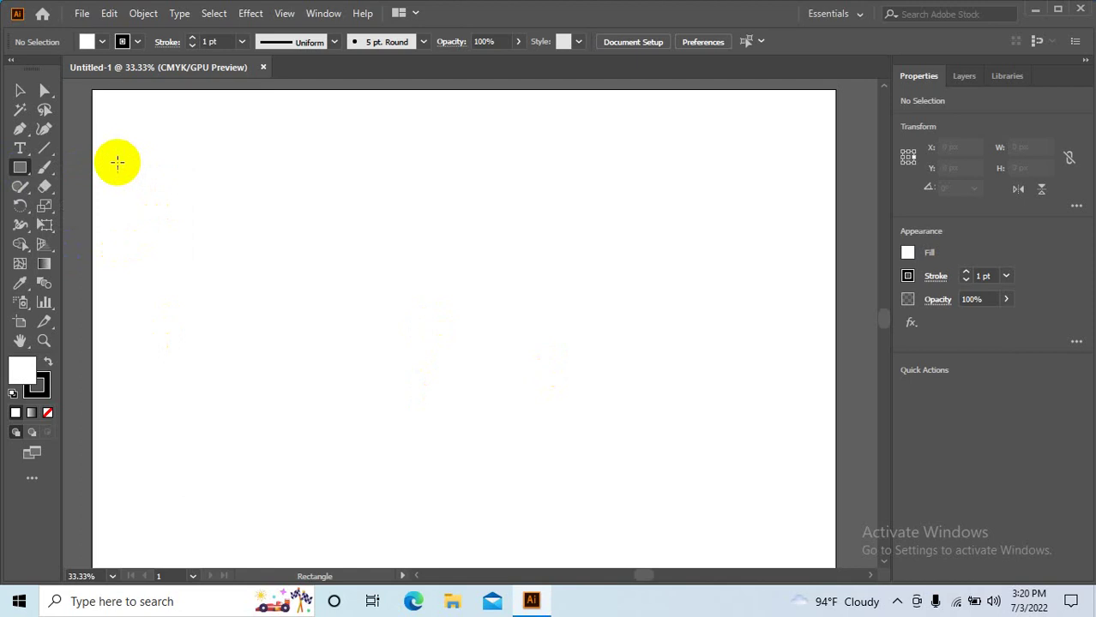
left_click_drag(142, 146, 226, 297)
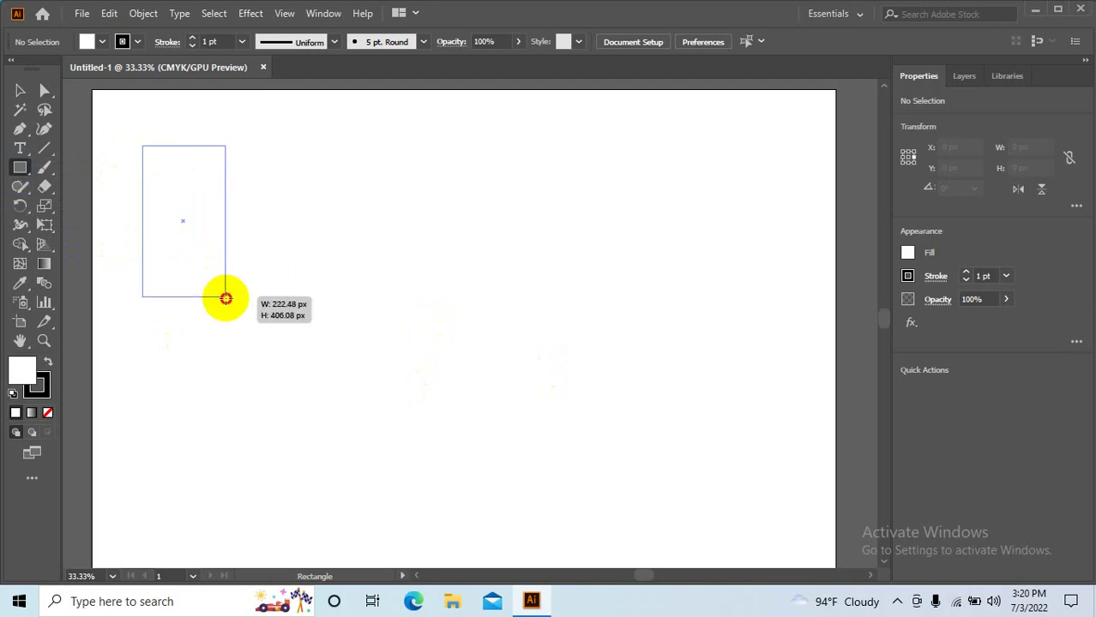
left_click(19, 90)
left_click(44, 398)
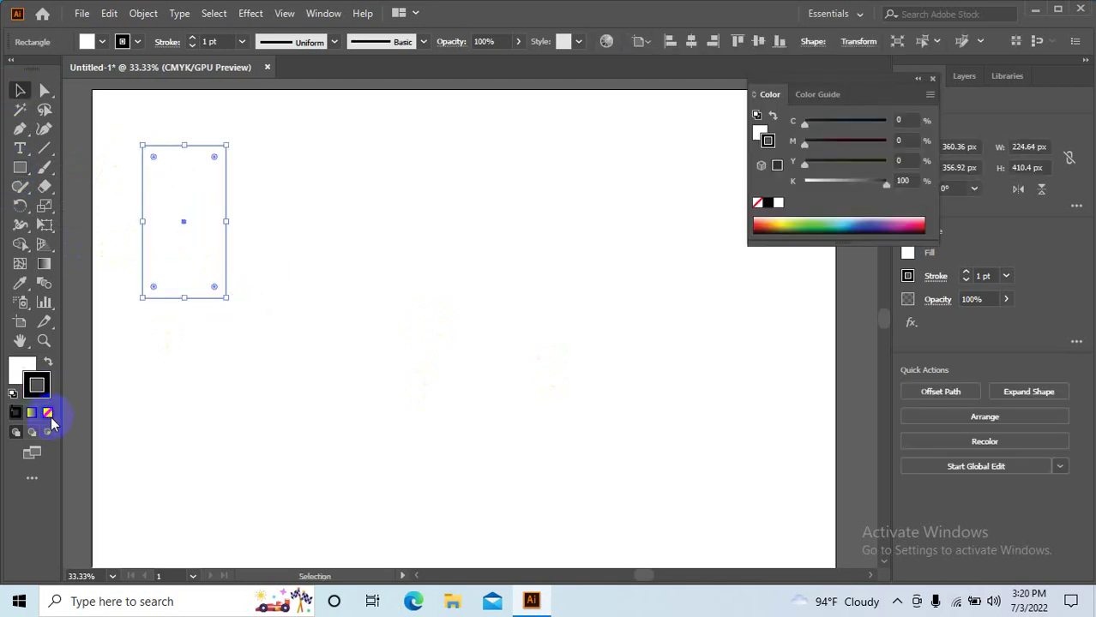
- Fill the rectangle bright red using the Color Picker and move it slightly down
left_click(47, 413)
double_click(19, 371)
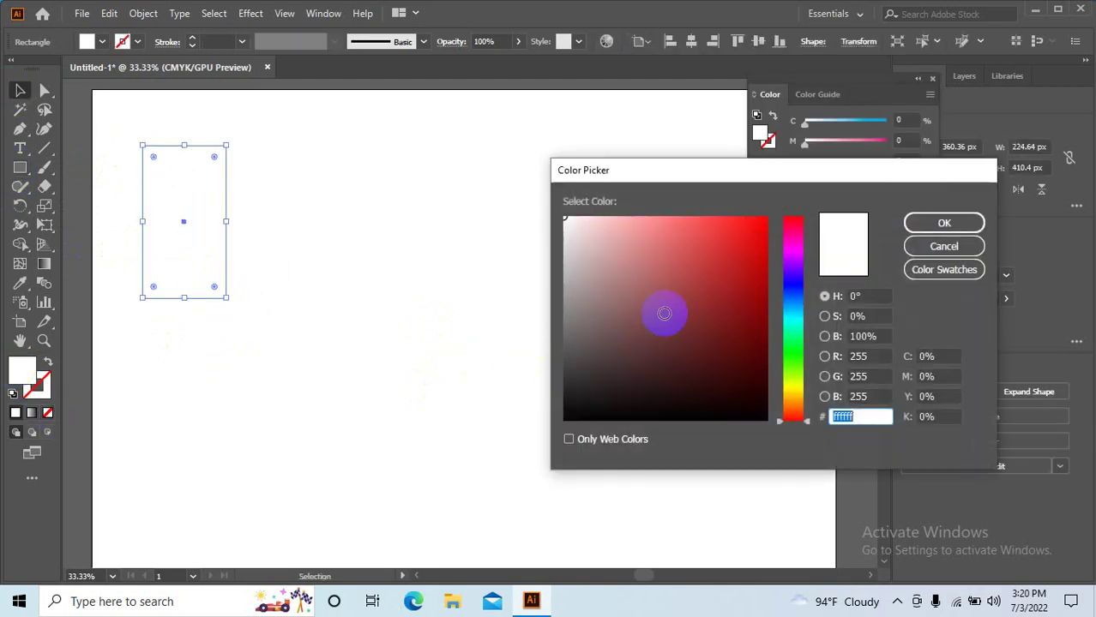
left_click_drag(661, 310, 763, 224)
left_click(909, 226)
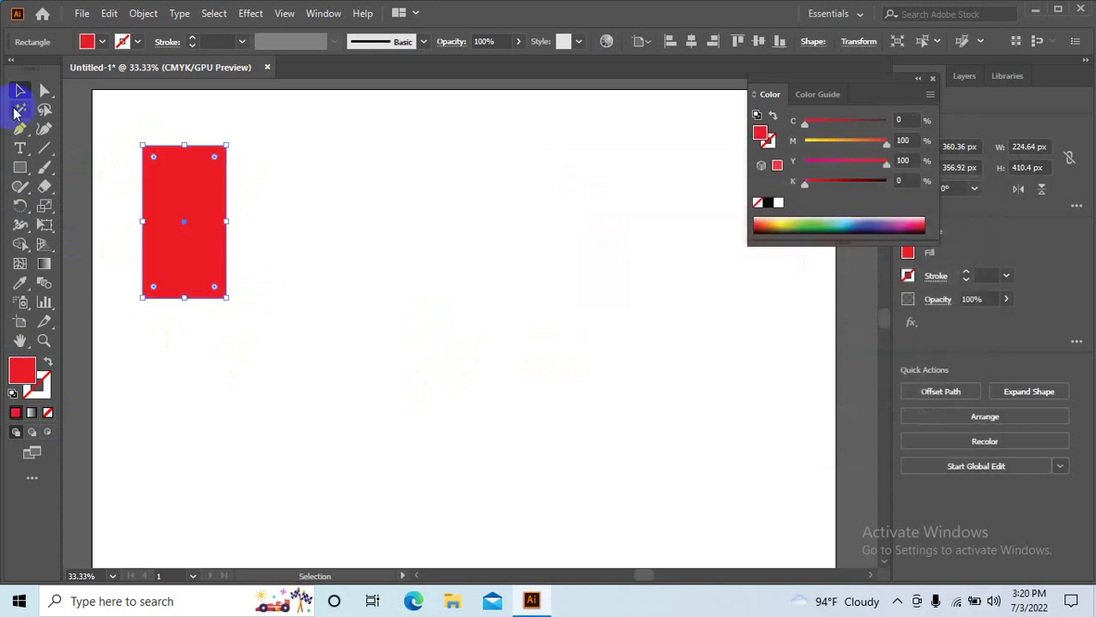
left_click(570, 264)
left_click_drag(199, 209, 206, 291)
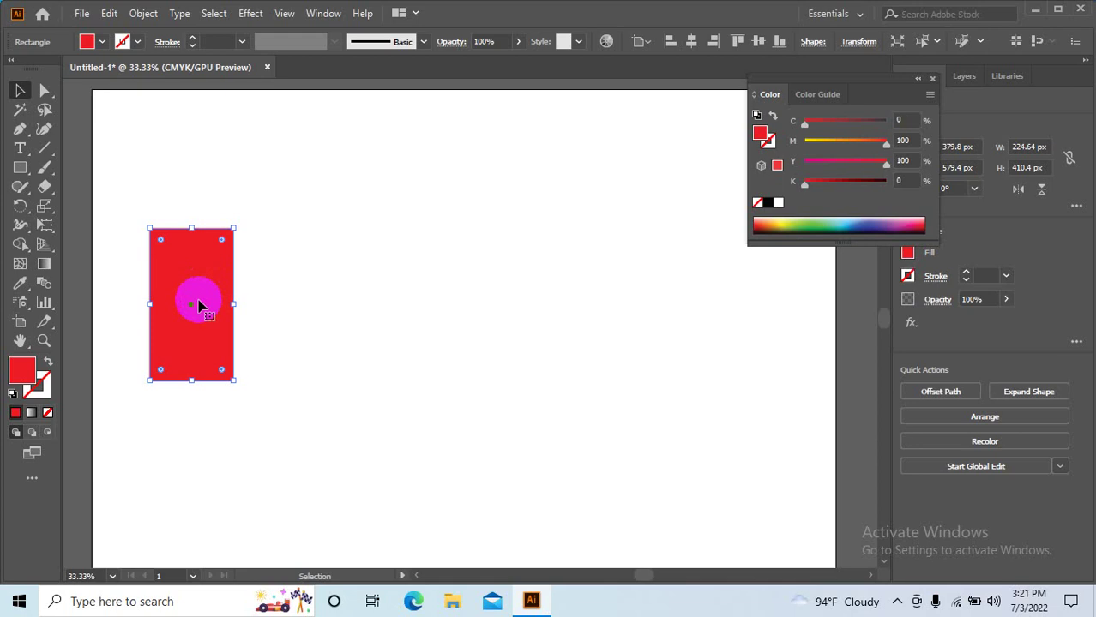
- Alt-drag copies of the red rectangle to make ten in two rows of five
scroll(203, 306, "up", 1)
left_click_drag(170, 300, 500, 309)
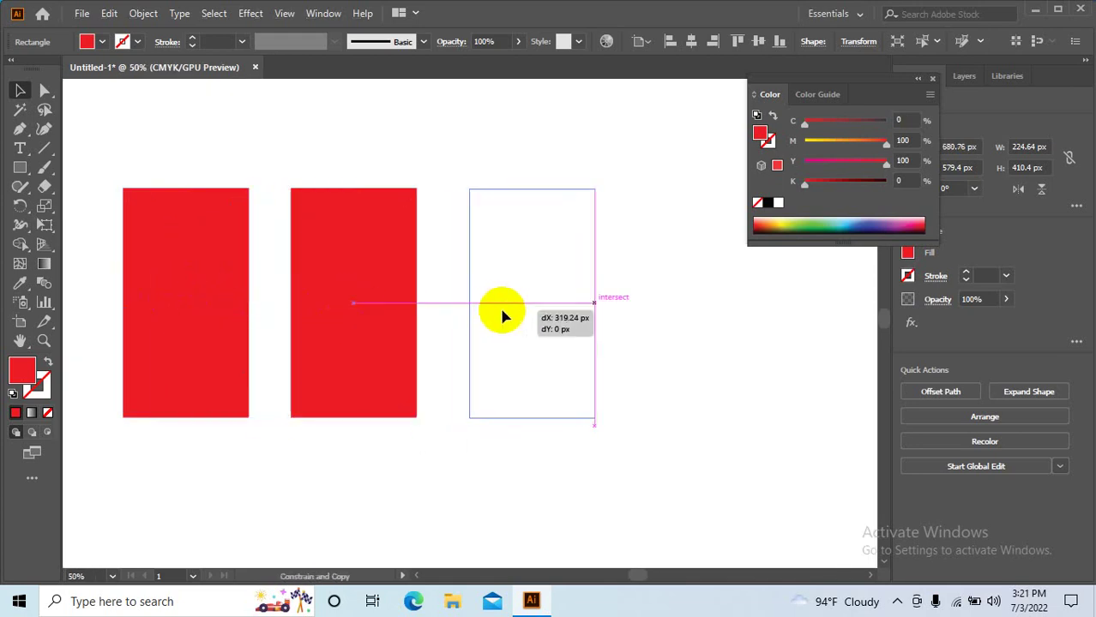
scroll(638, 382, "down", 1)
scroll(678, 456, "down", 1)
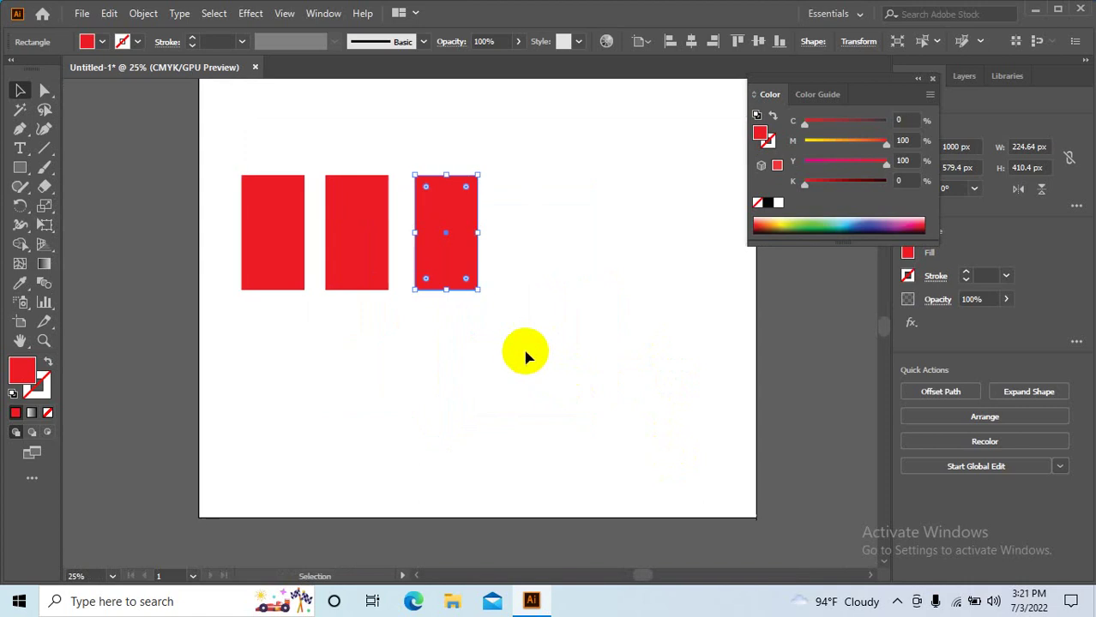
left_click(431, 255)
mouse_move(432, 255)
left_mouse_down()
mouse_move(603, 256)
mouse_move(628, 391)
left_mouse_up()
left_click_drag(628, 392, 523, 391)
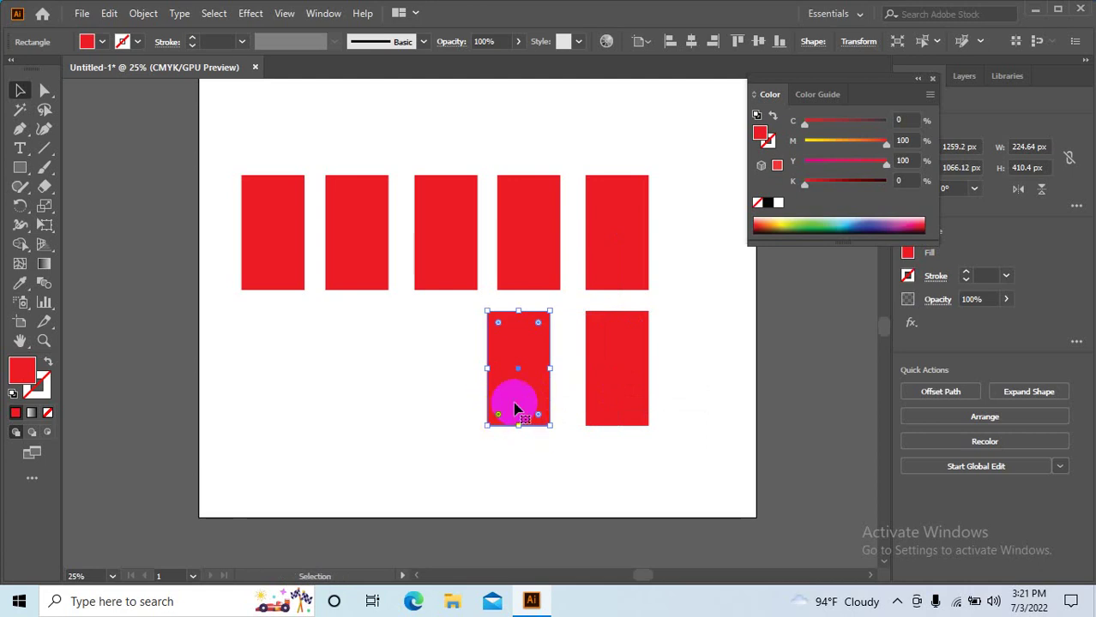
left_click_drag(516, 394, 262, 369)
left_click(692, 433)
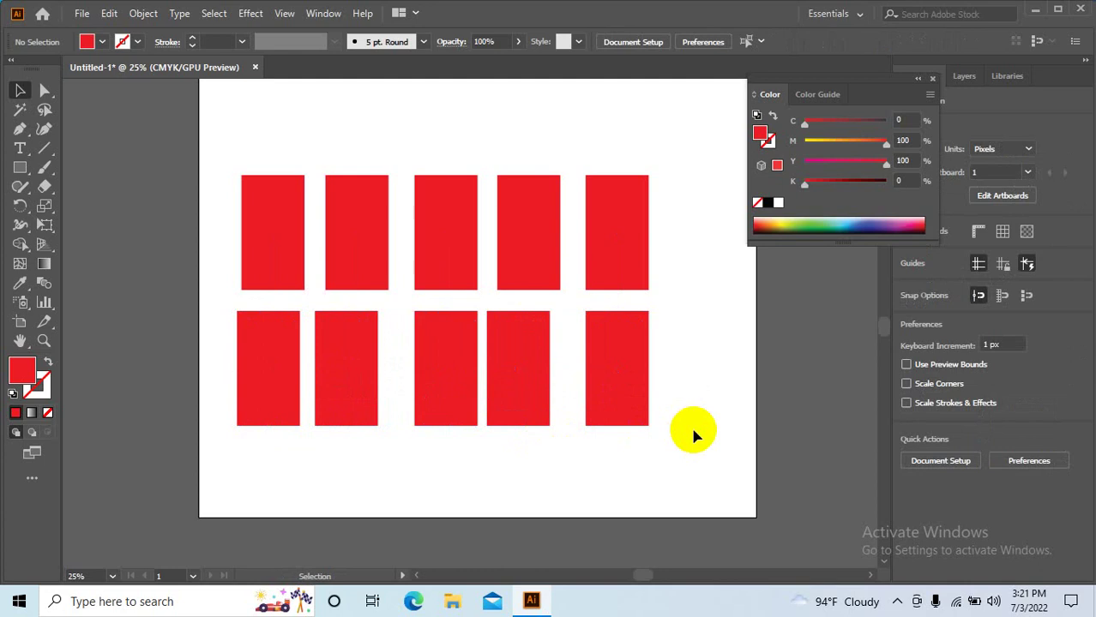
- Shrink the grid of ten red rectangles and nudge it slightly up
left_click_drag(232, 127, 702, 482)
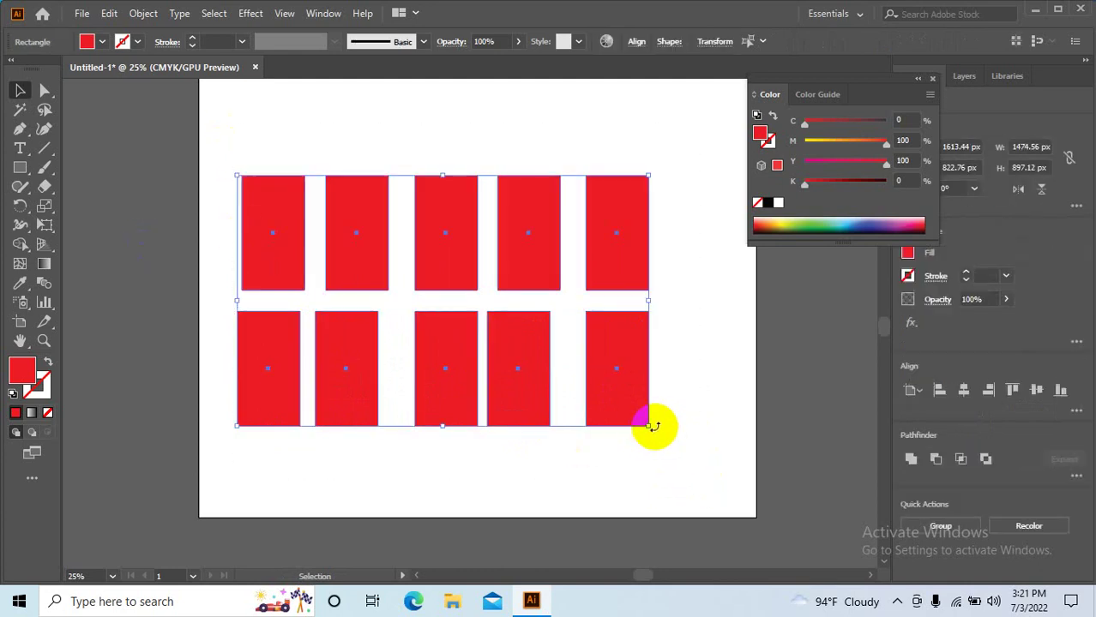
left_click_drag(652, 425, 647, 424)
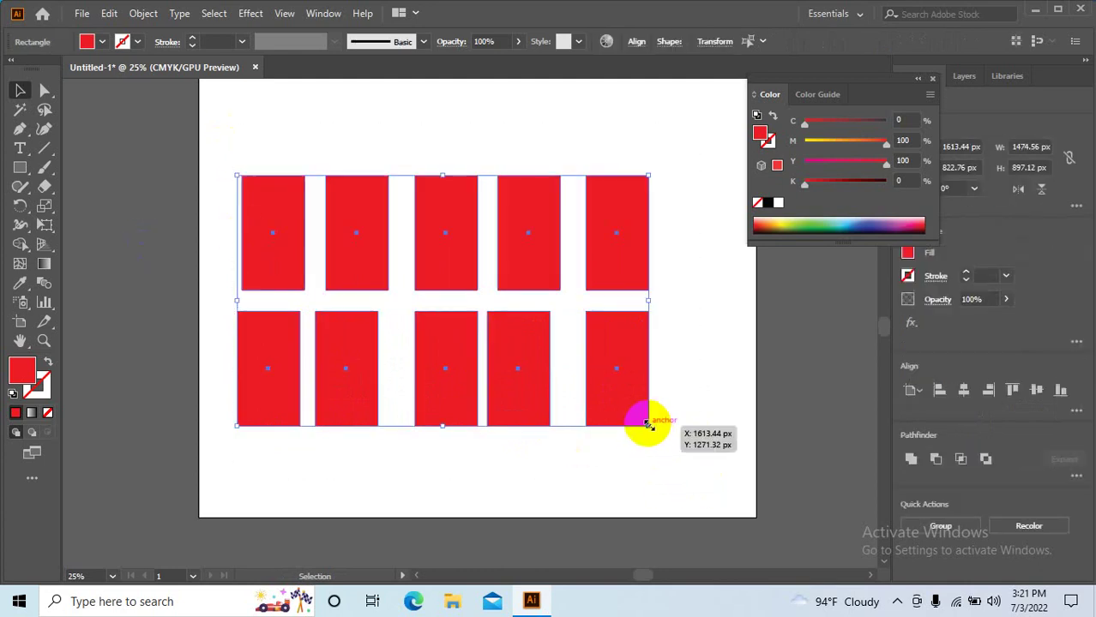
mouse_move(648, 423)
left_mouse_down()
mouse_move(502, 326)
mouse_move(486, 330)
mouse_move(522, 367)
mouse_move(465, 338)
mouse_move(350, 257)
mouse_move(347, 242)
left_mouse_up()
left_click_drag(303, 188, 312, 119)
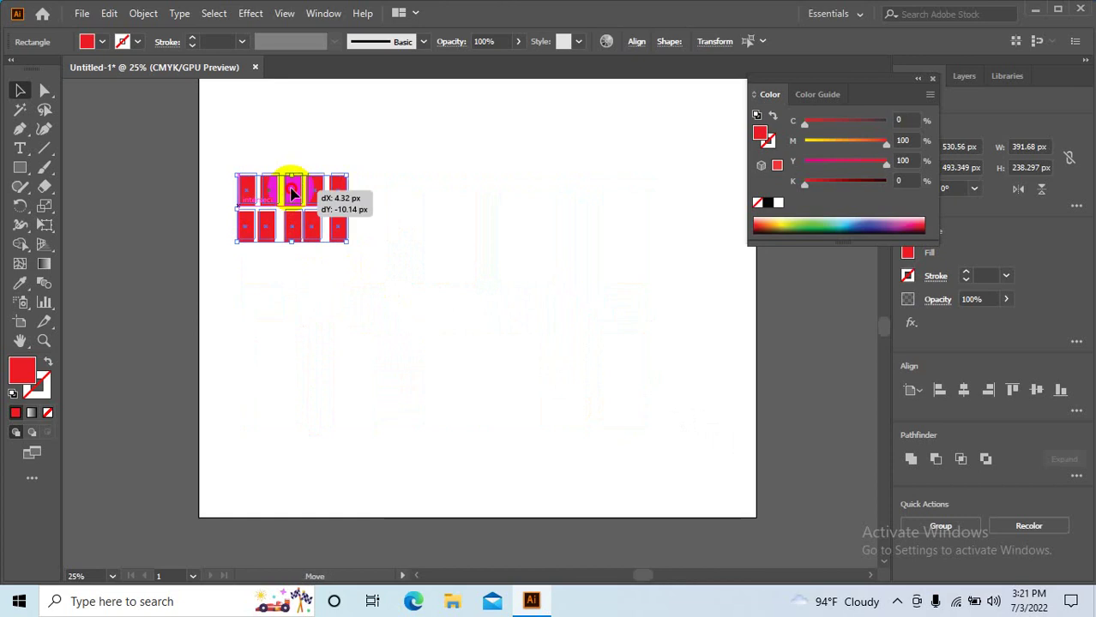
- Alt-drag a copy of the red grid to the lower right
scroll(326, 171, "up", 3)
left_click_drag(464, 361, 199, 184)
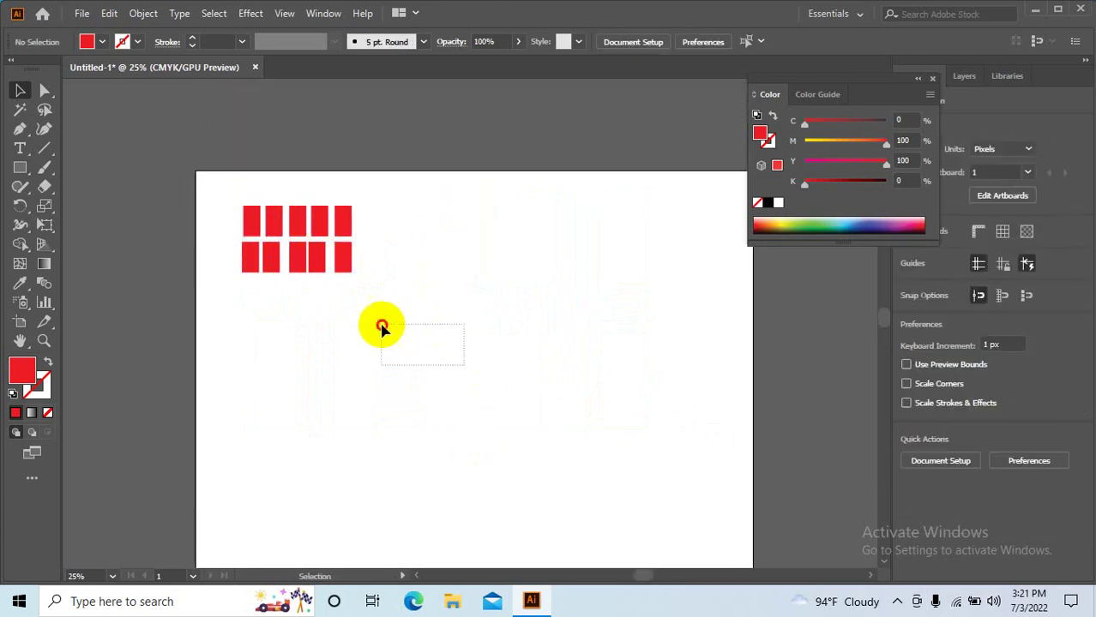
left_click_drag(408, 355, 200, 195)
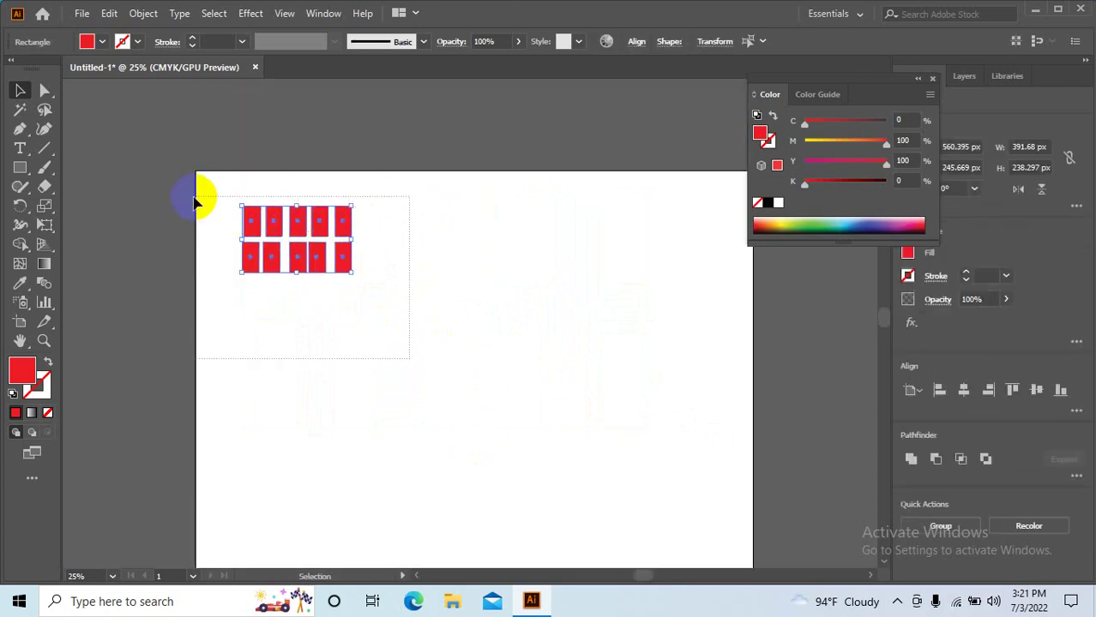
mouse_move(253, 219)
left_mouse_down()
mouse_move(382, 307)
mouse_move(407, 292)
left_mouse_up()
- Select both red grids and copy them below the originals, making four grids
scroll(533, 281, "up", 2)
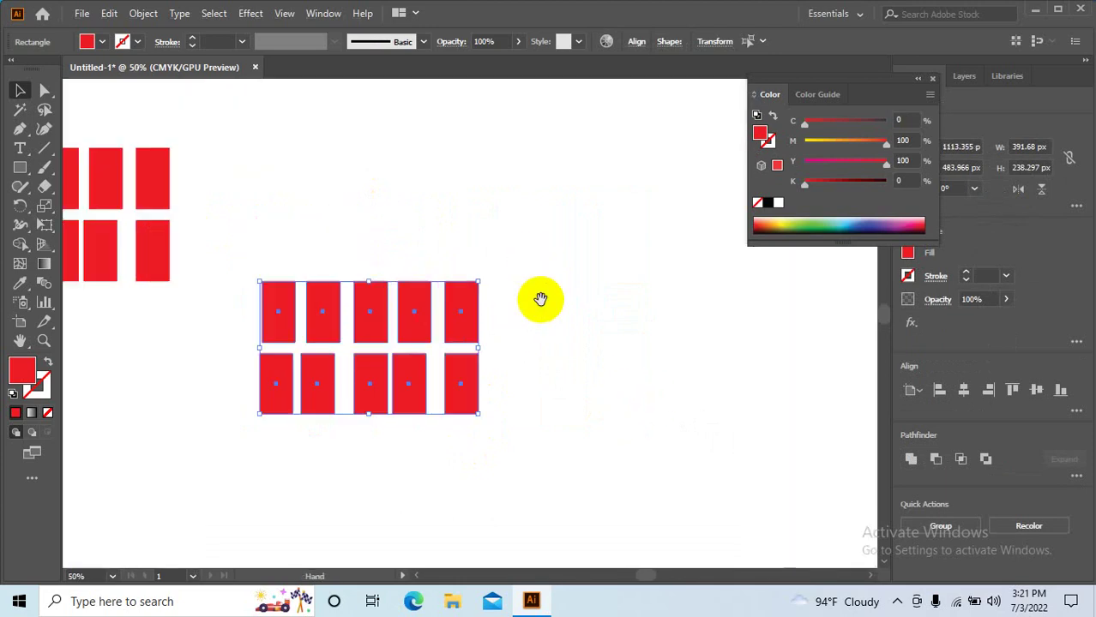
left_click_drag(538, 298, 725, 343)
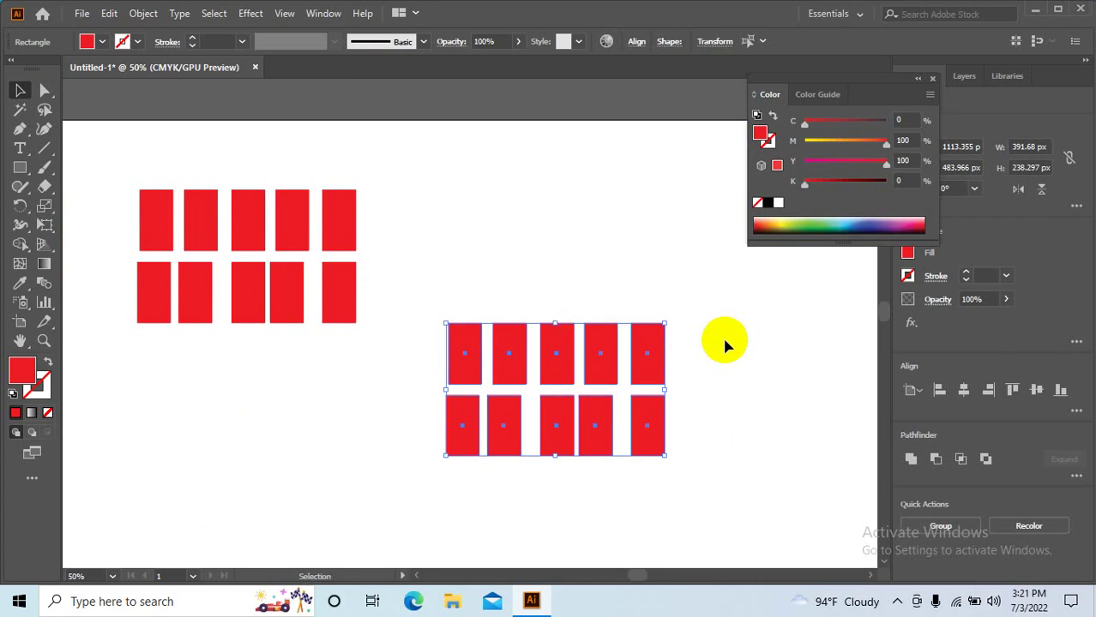
scroll(724, 343, "down", 3)
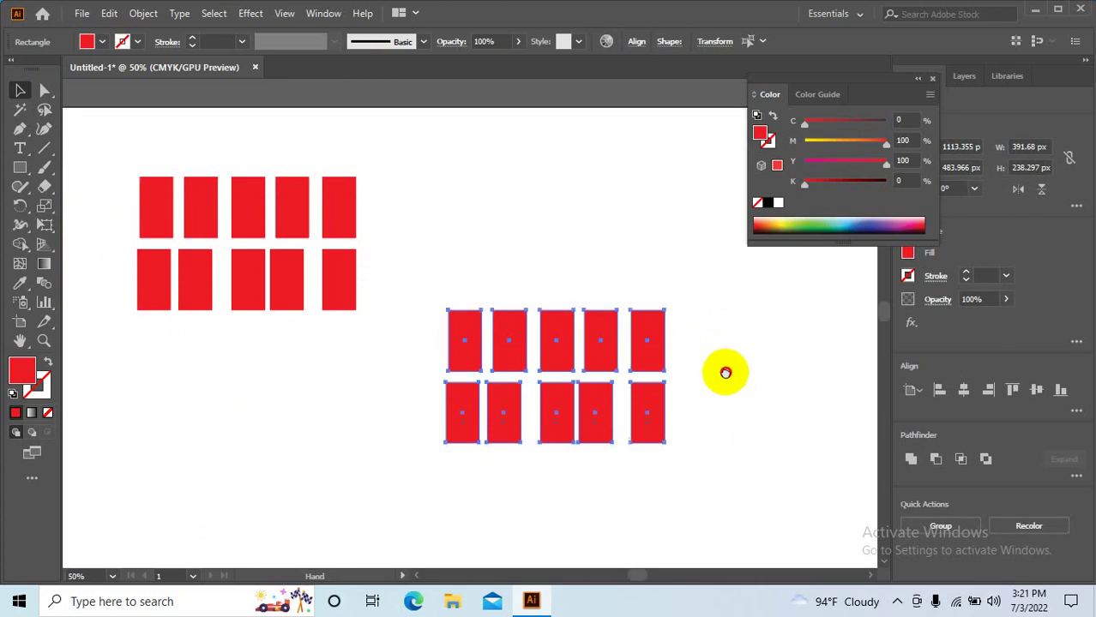
left_click_drag(705, 387, 131, 94)
scroll(245, 233, "down", 2)
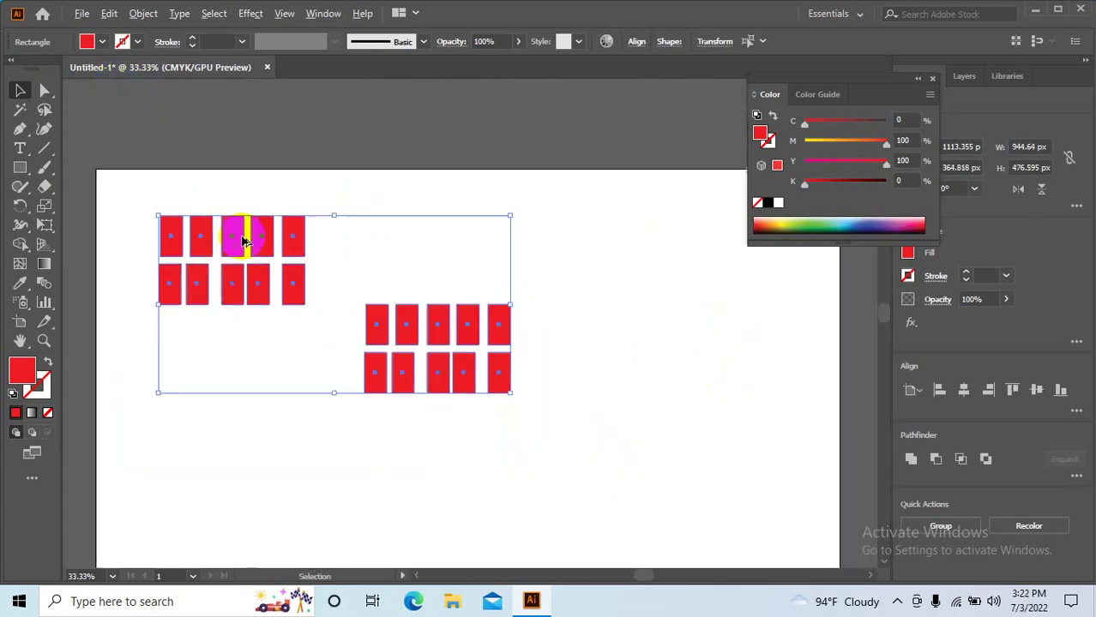
left_click(19, 83)
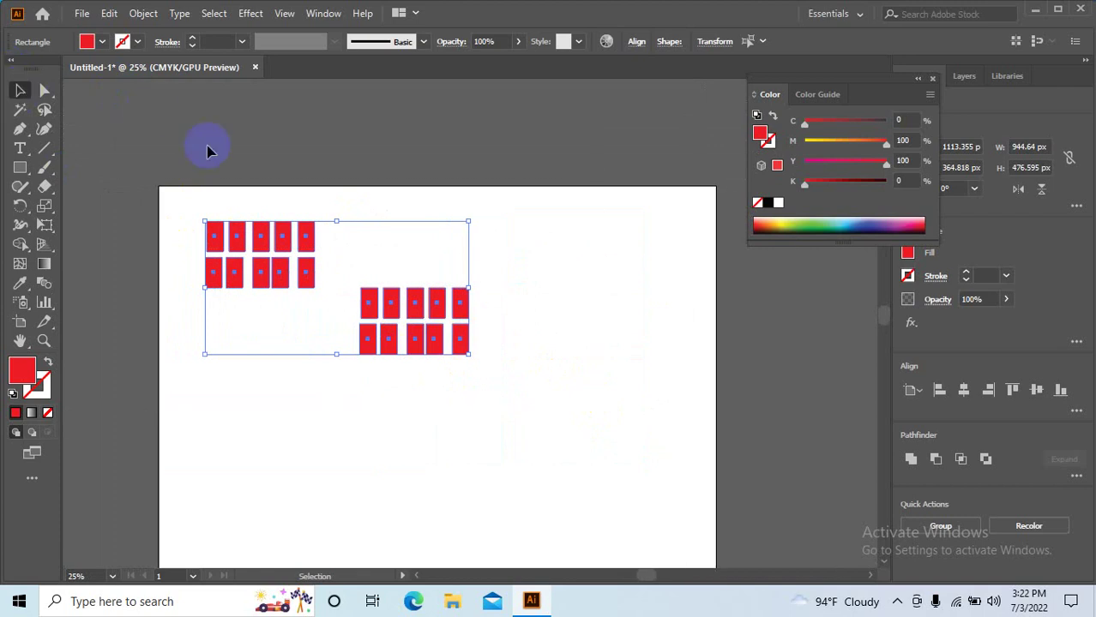
left_click_drag(284, 244, 593, 423)
left_click_drag(281, 232, 300, 398)
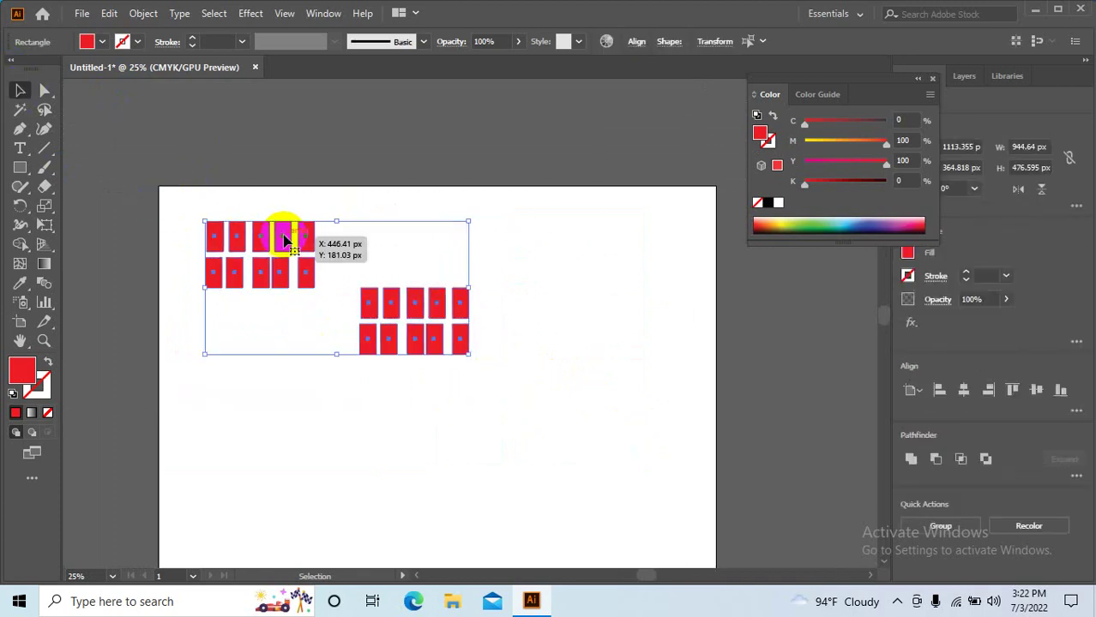
scroll(582, 377, "down", 1)
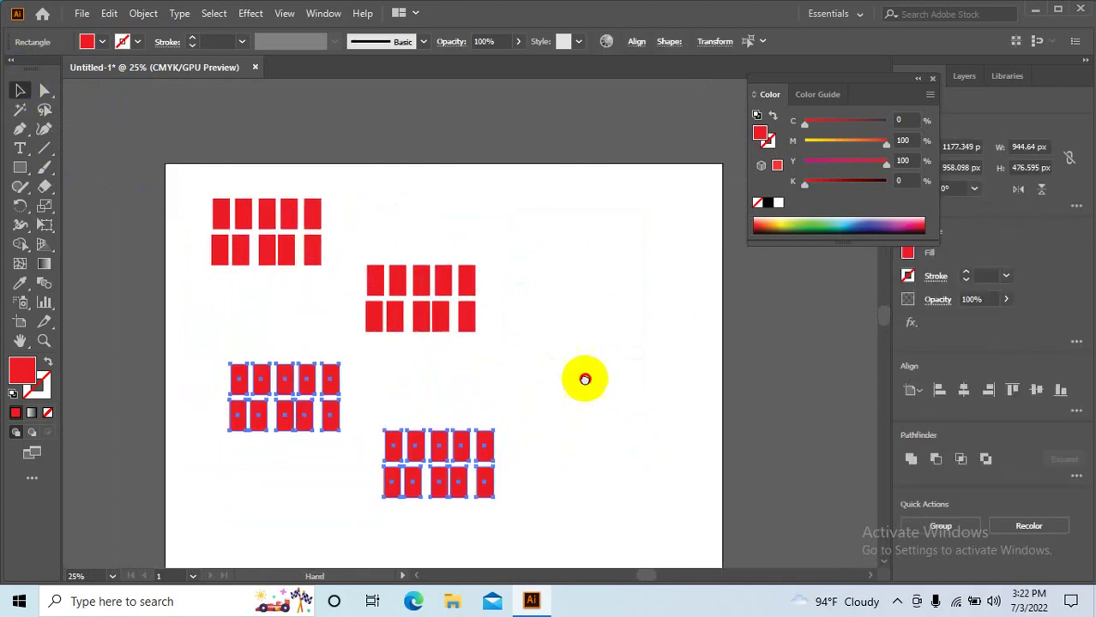
scroll(597, 342, "down", 2)
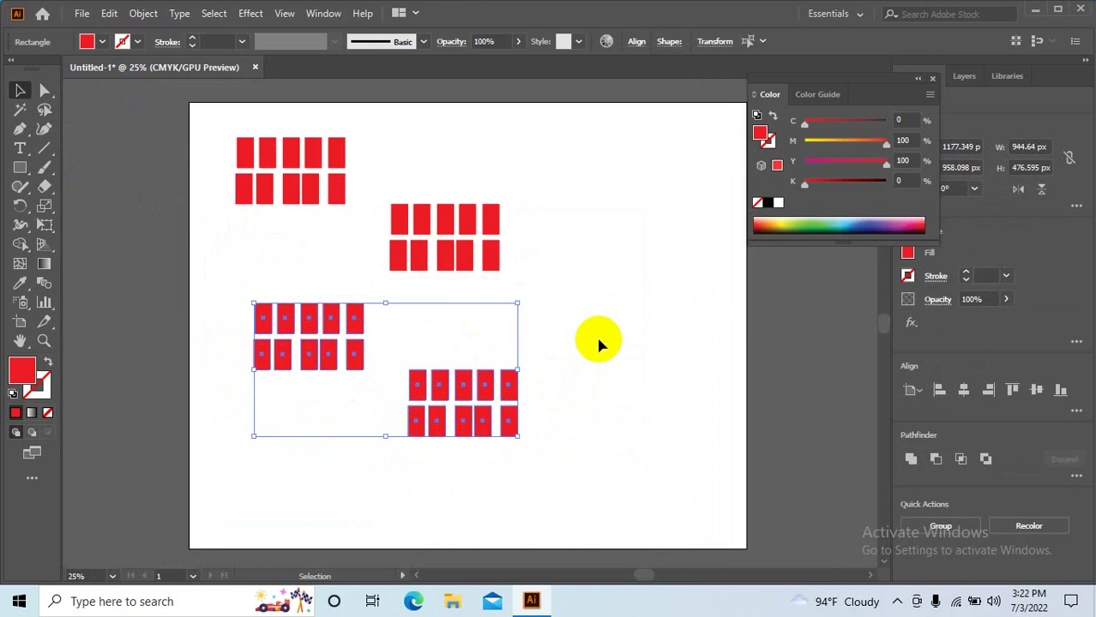
left_click(597, 343)
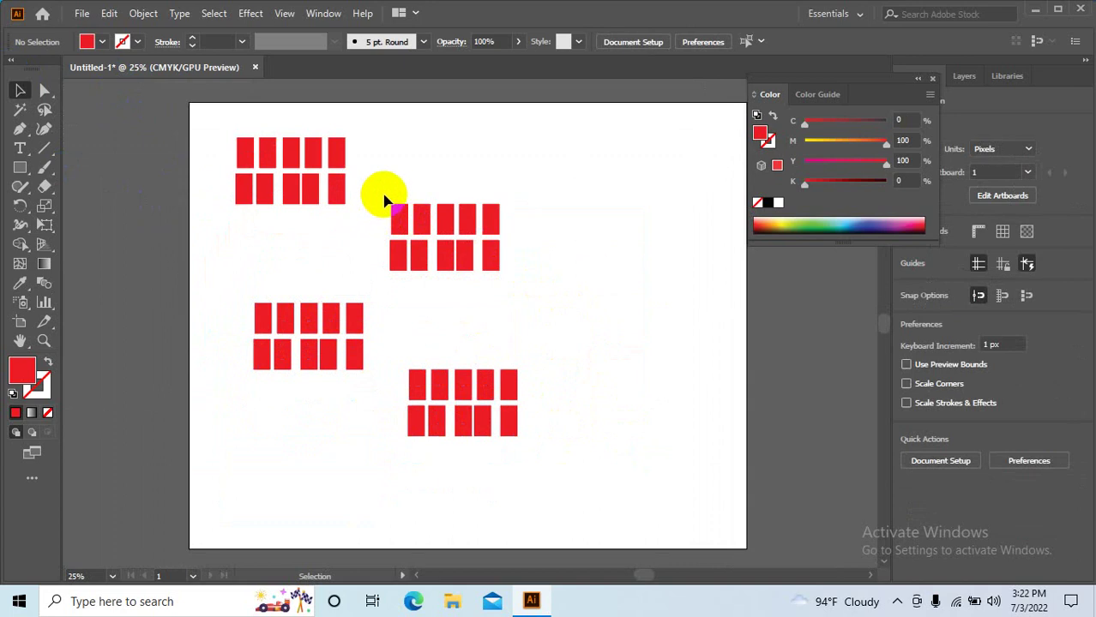
- Fill the upper-right grid yellow and the lower-left grid blue
left_click_drag(381, 183, 467, 247)
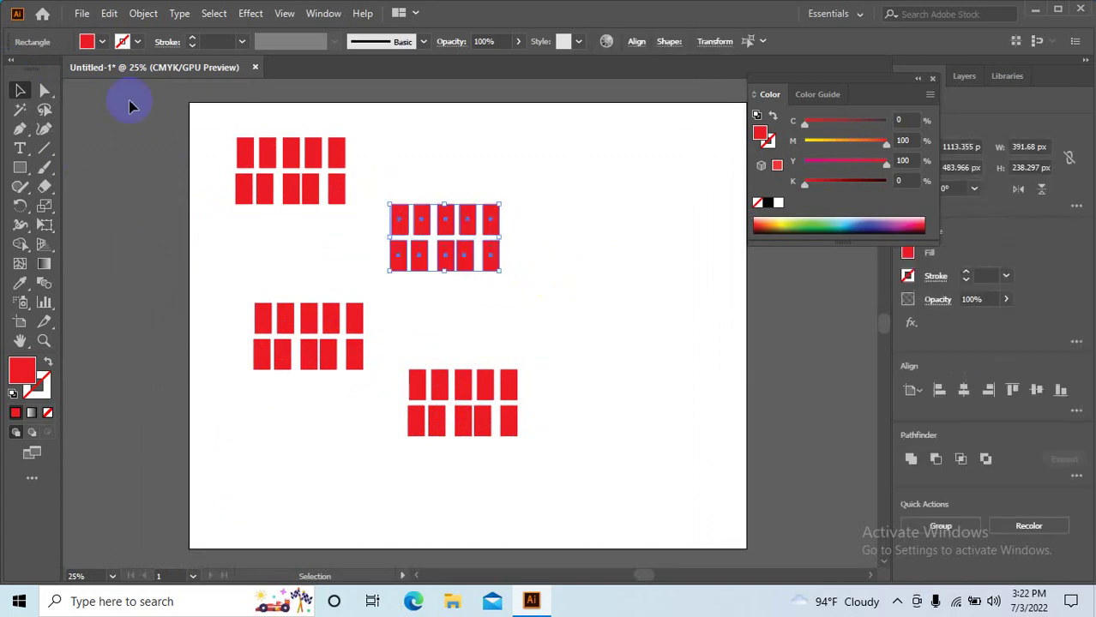
left_click(87, 41)
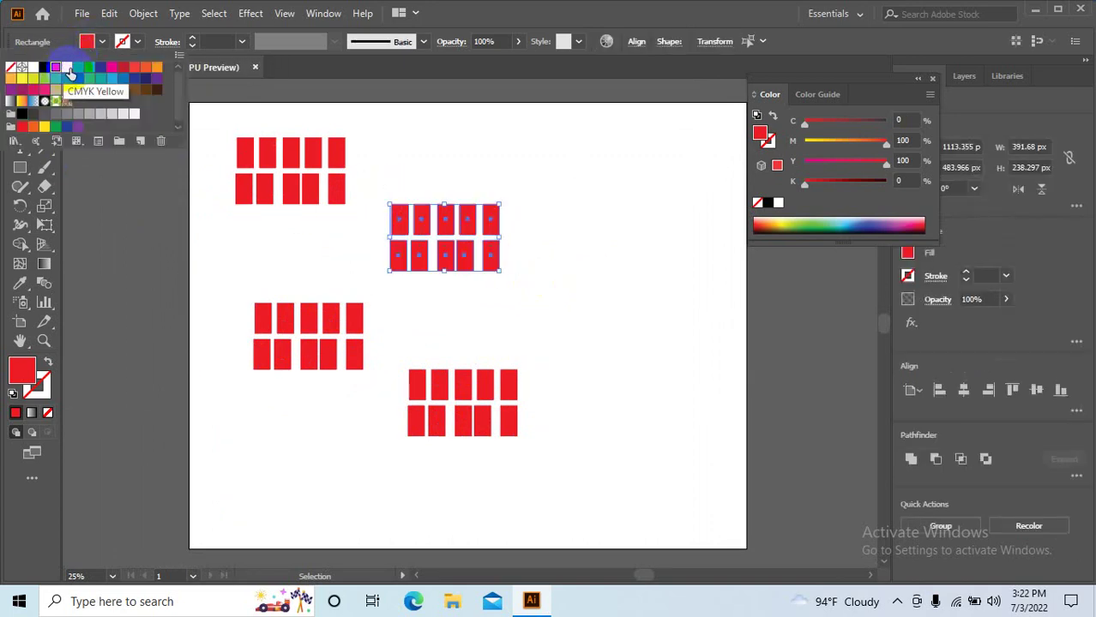
left_click(69, 71)
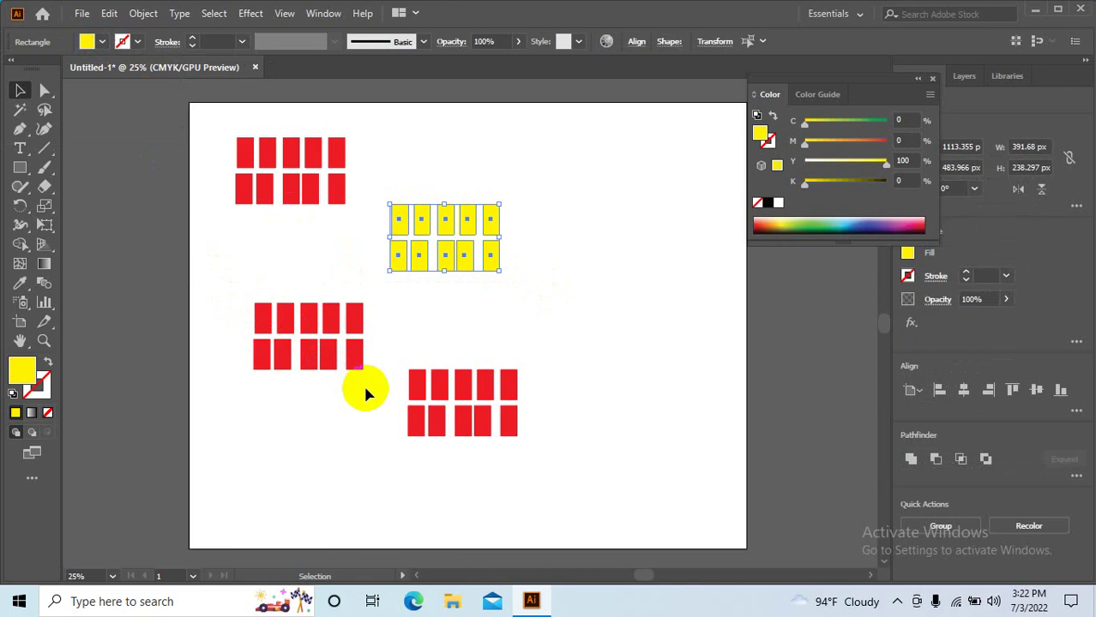
left_click_drag(364, 393, 219, 291)
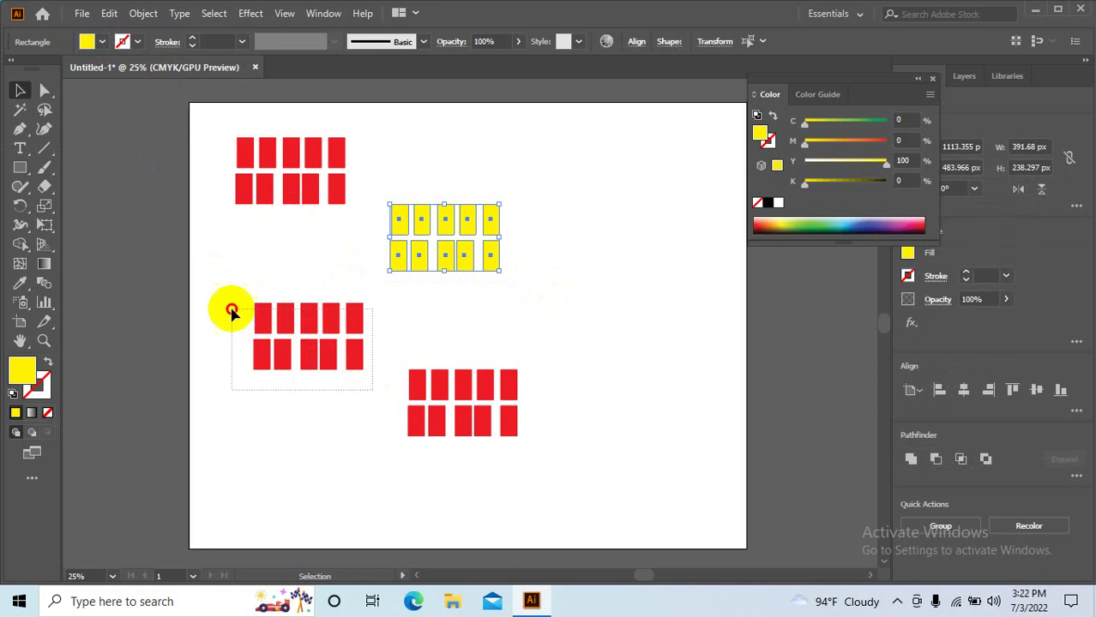
left_click(86, 42)
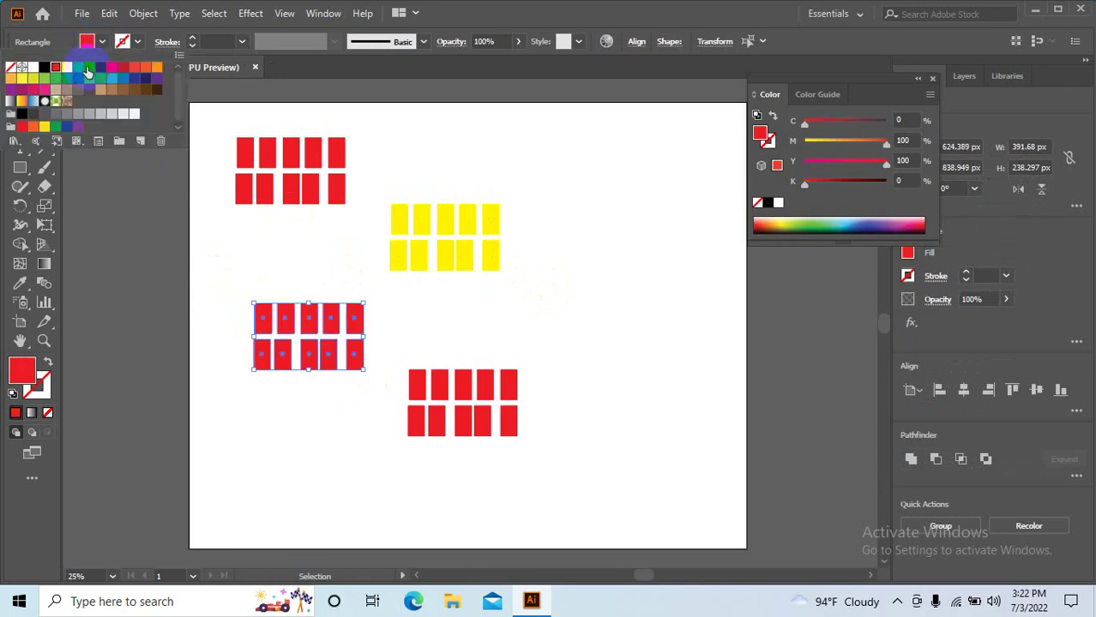
left_click(87, 66)
left_click(497, 343)
left_click(390, 342)
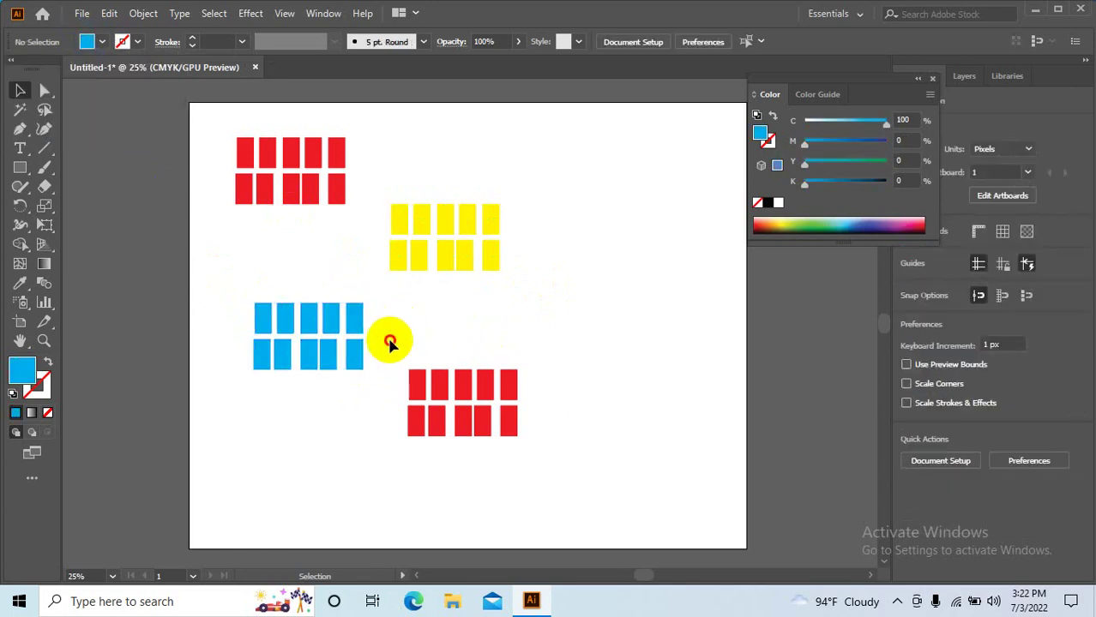
- Fill the lower-right grid with a purple swatch
left_click_drag(390, 342, 566, 467)
left_click(86, 42)
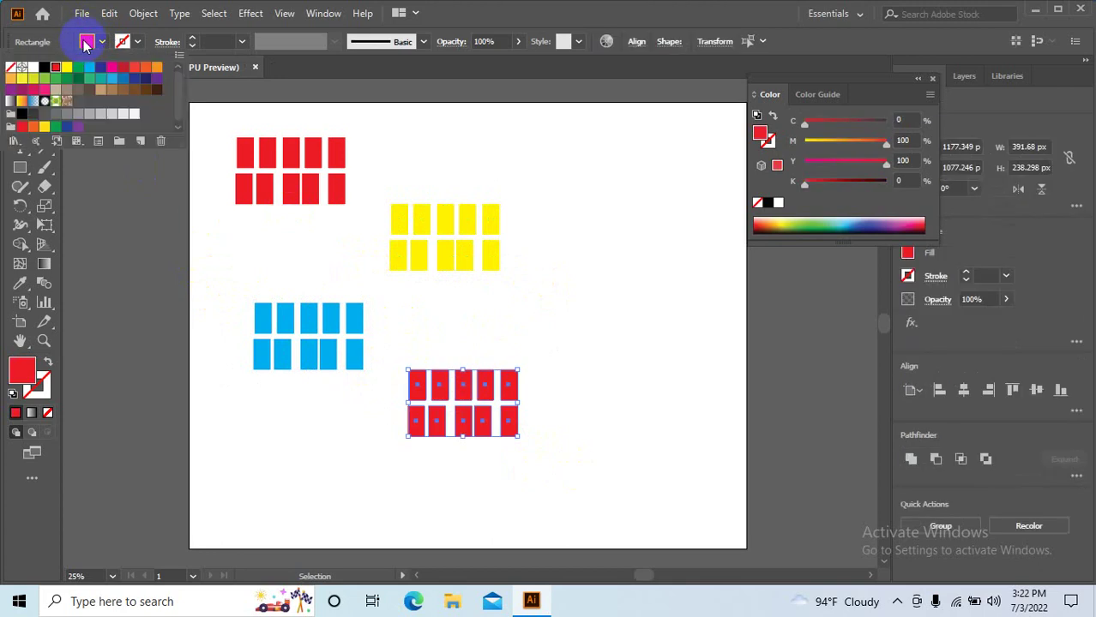
left_click(176, 79)
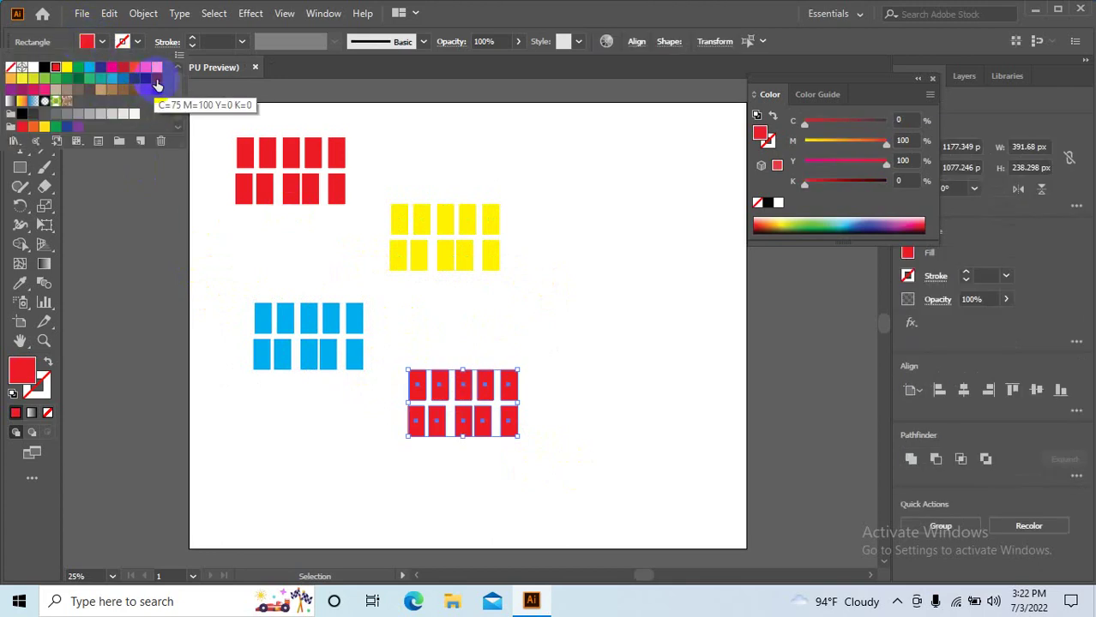
left_click(157, 84)
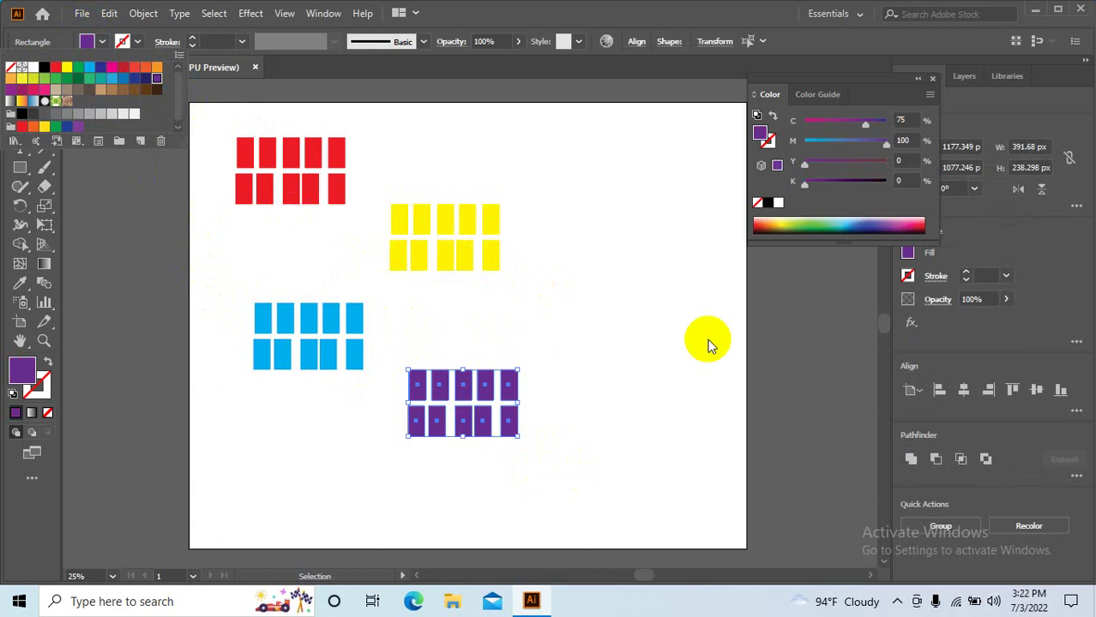
left_click(606, 370)
- Darken the purple grid's fill to a deeper shade in the Color Picker
scroll(605, 419, "down", 1)
mouse_move(570, 436)
left_mouse_down()
mouse_move(436, 416)
mouse_move(391, 350)
left_mouse_up()
double_click(21, 369)
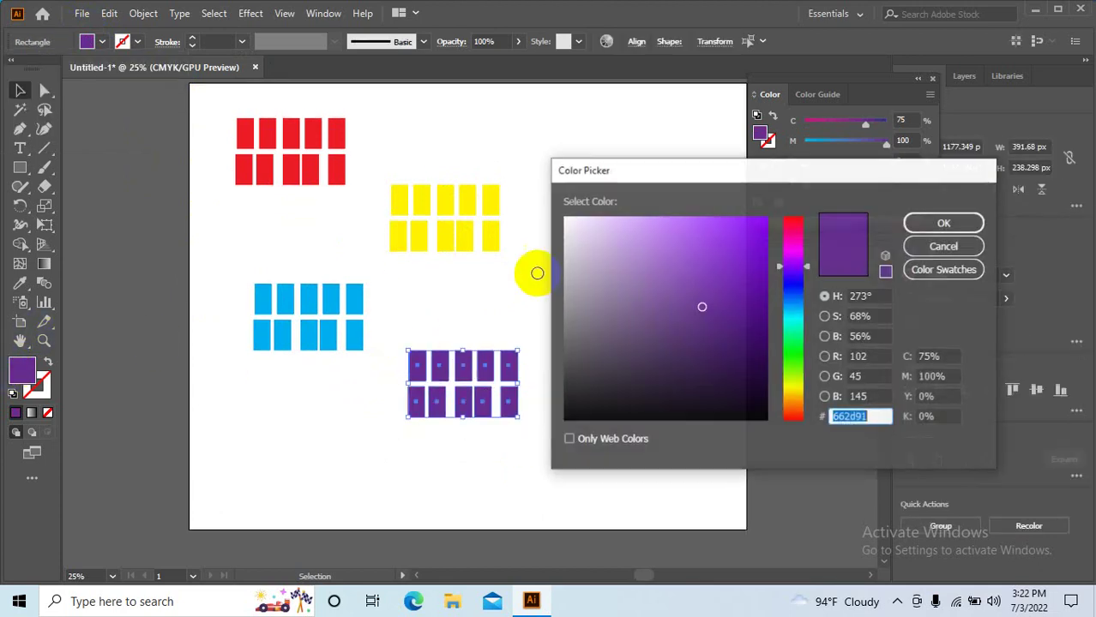
left_click_drag(712, 298, 716, 324)
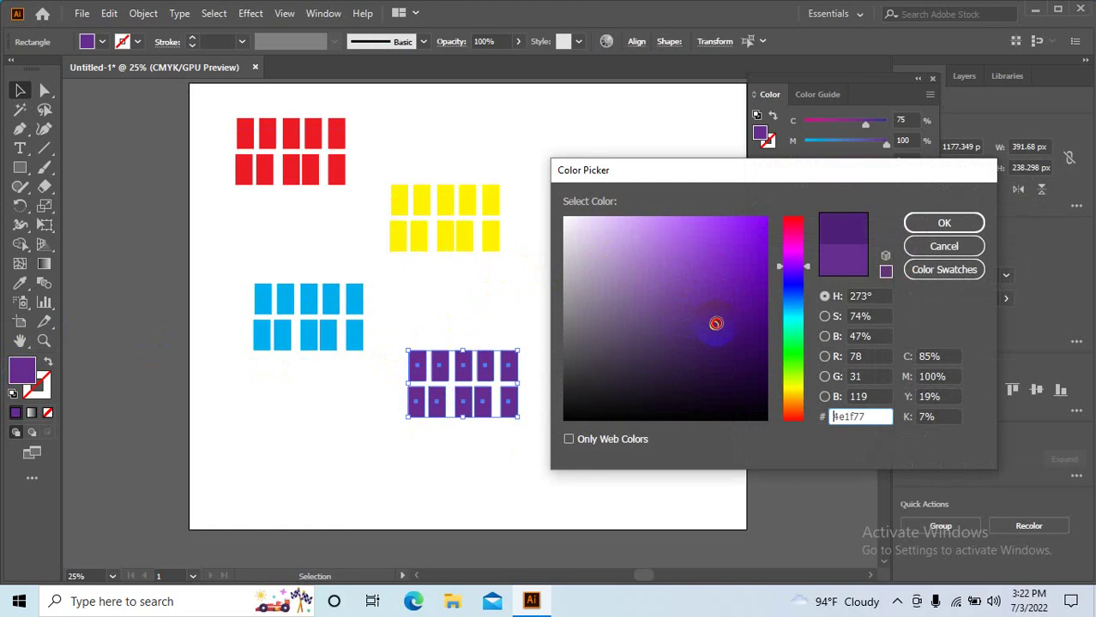
left_click(944, 222)
left_click(632, 319)
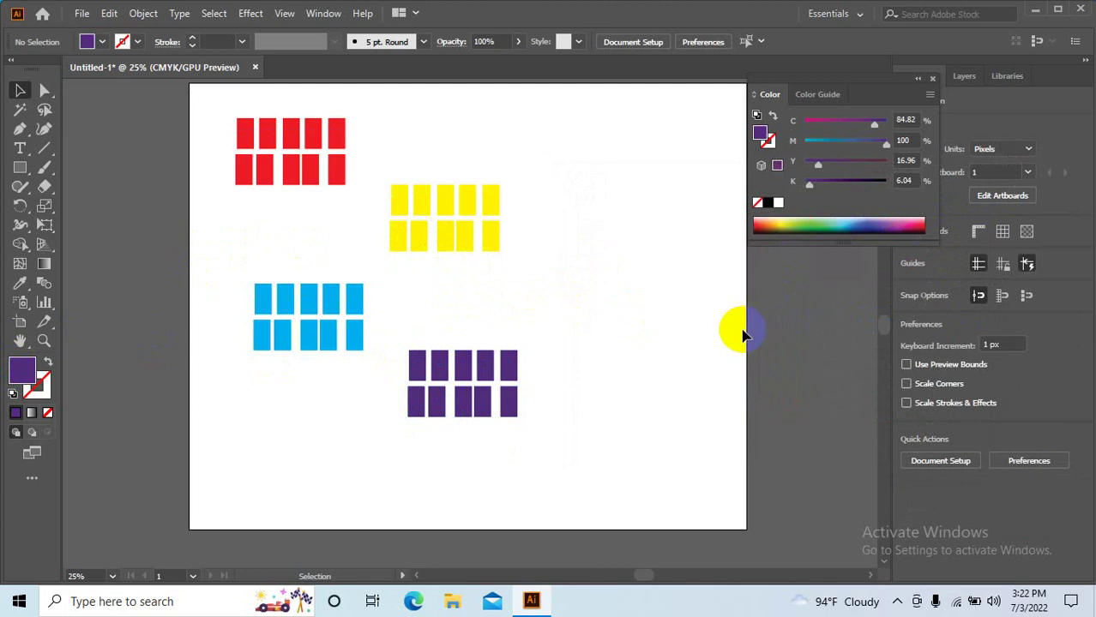
left_click_drag(403, 229, 407, 224)
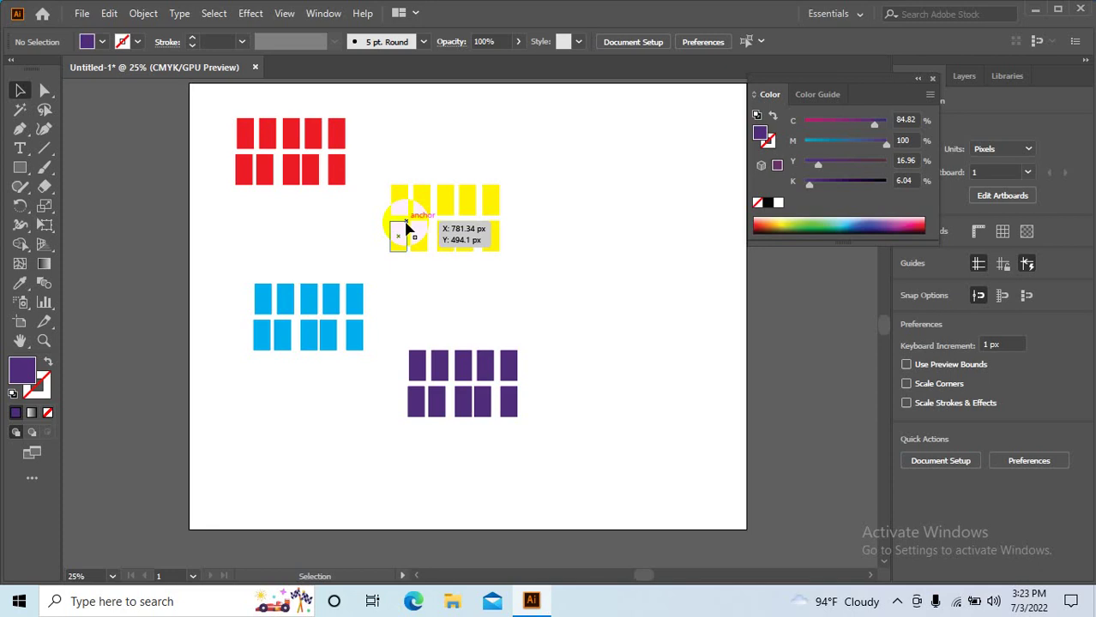
scroll(296, 269, "up", 1)
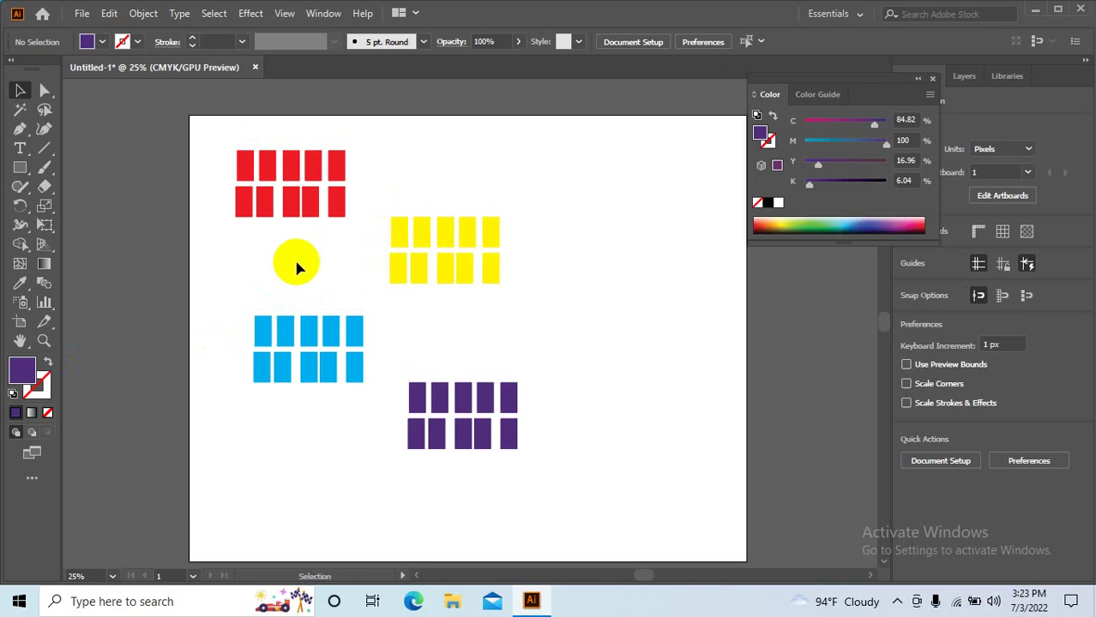
left_click_drag(223, 127, 525, 450)
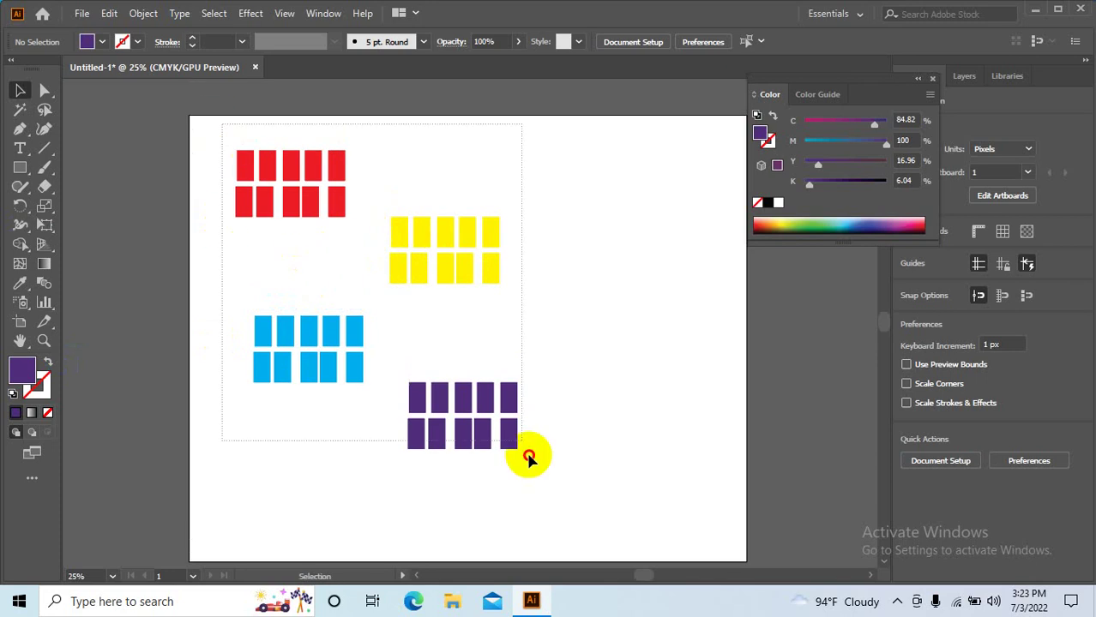
- Drag yellow, red, blue and purple rectangles out of their grids toward the right
left_click(563, 359)
left_click_drag(491, 268, 392, 292)
left_click_drag(335, 203, 580, 331)
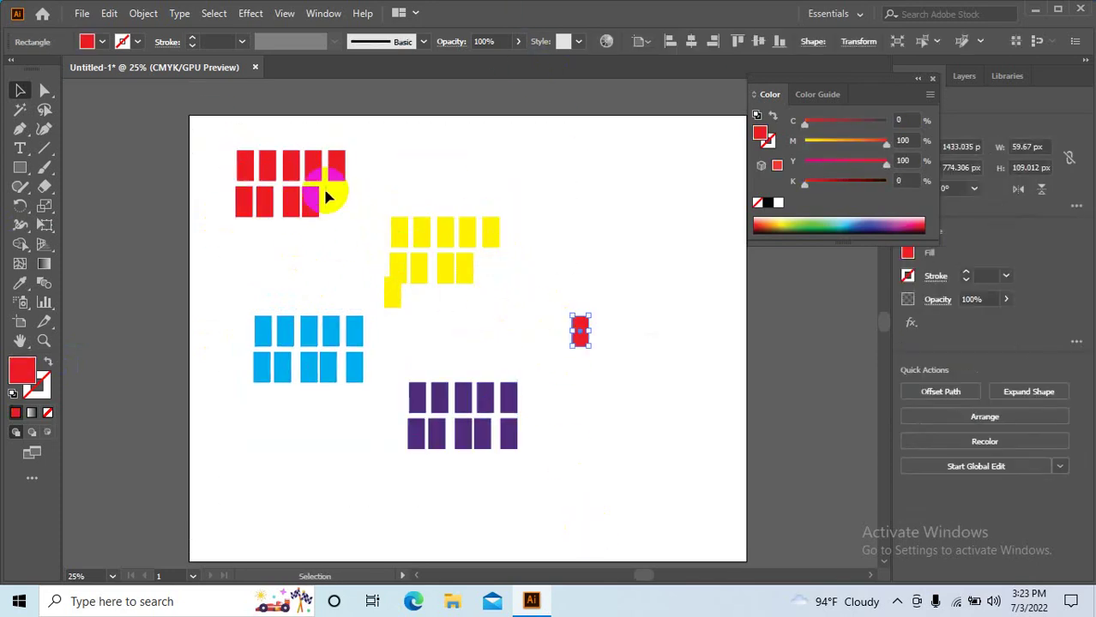
left_click_drag(326, 197, 516, 207)
mouse_move(335, 335)
left_mouse_down()
mouse_move(580, 263)
mouse_move(577, 214)
left_mouse_up()
left_click_drag(509, 209, 559, 199)
mouse_move(422, 264)
left_mouse_down()
mouse_move(614, 262)
mouse_move(616, 243)
left_mouse_up()
left_click_drag(507, 397, 615, 287)
left_click_drag(507, 434, 585, 361)
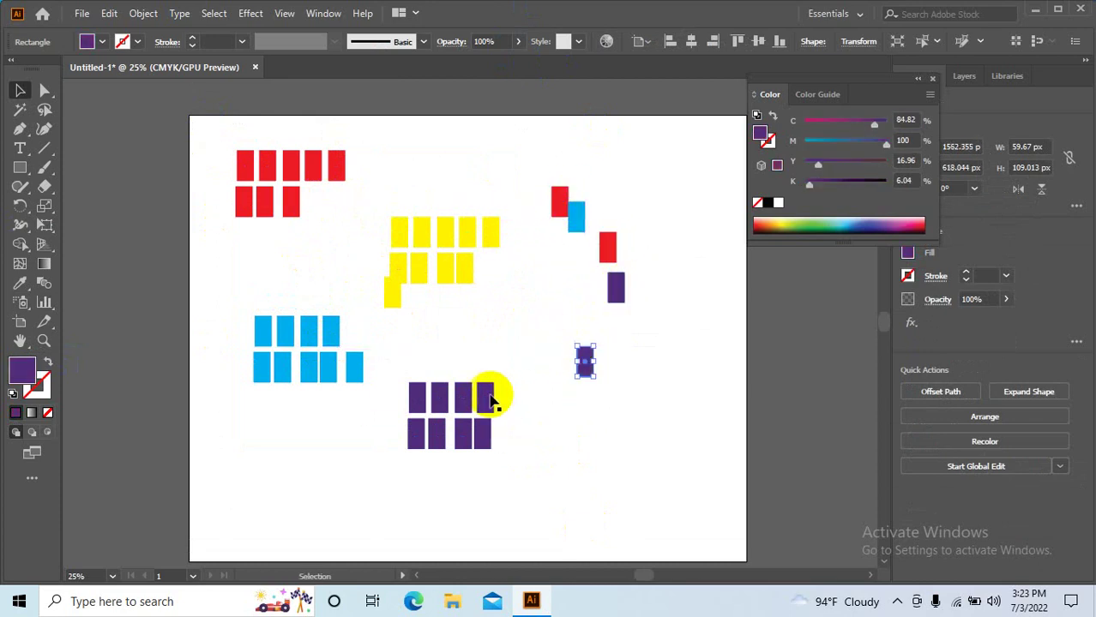
left_click_drag(485, 397, 592, 290)
mouse_move(417, 397)
left_mouse_down()
mouse_move(421, 273)
mouse_move(509, 292)
left_mouse_up()
left_click_drag(445, 233, 570, 268)
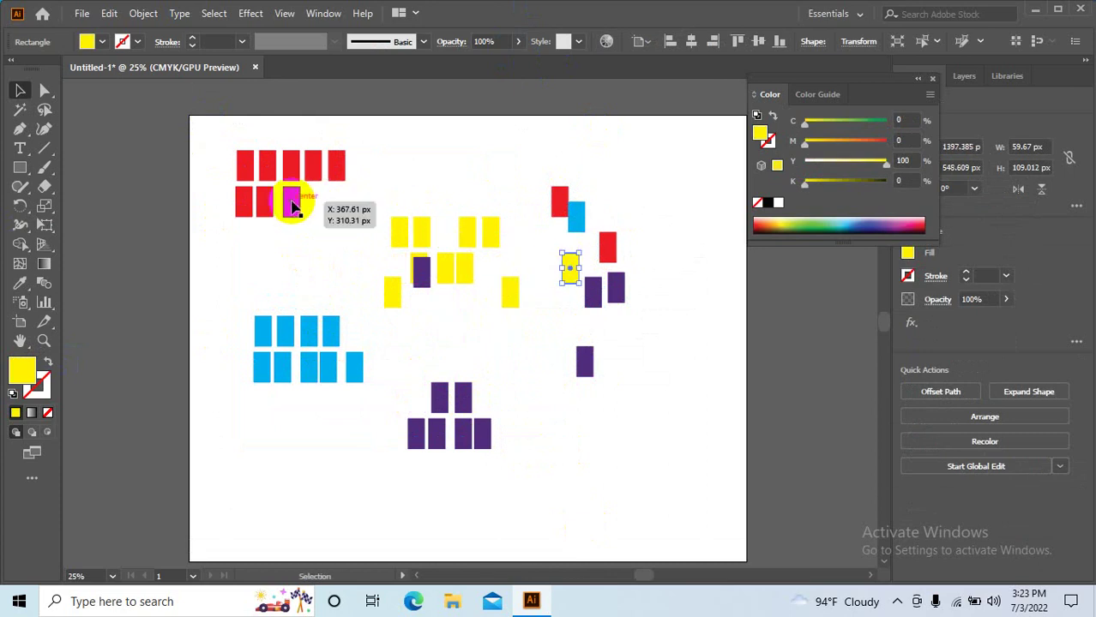
- Scatter more red, blue and purple rectangles across the artboard, then deselect
left_click_drag(291, 206, 470, 302)
left_click_drag(265, 167, 506, 325)
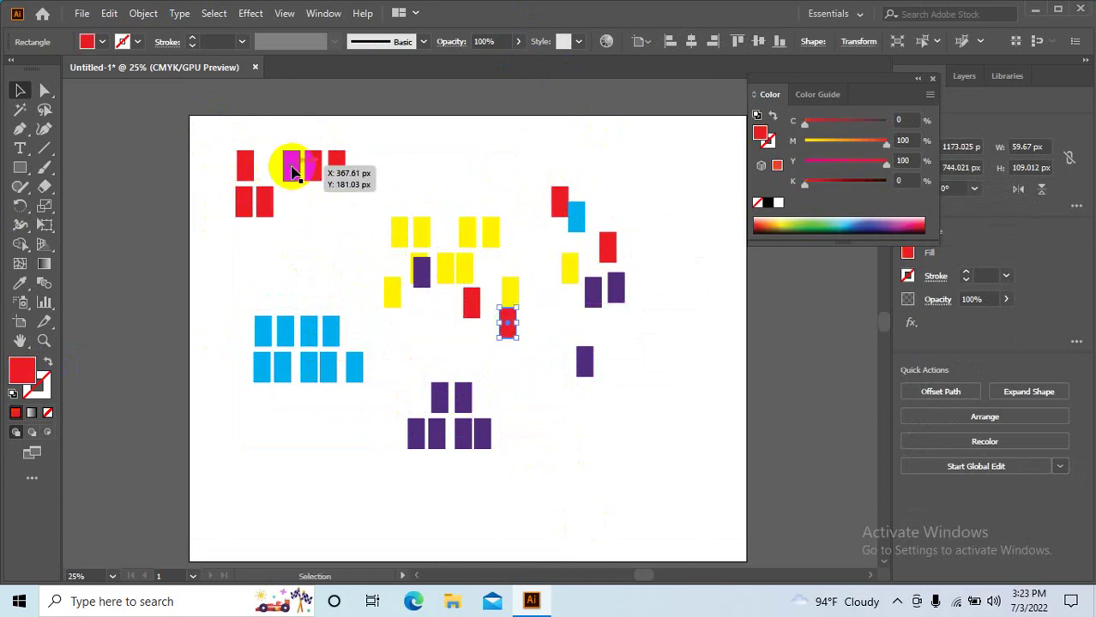
left_click_drag(292, 171, 531, 381)
left_click_drag(309, 367, 570, 255)
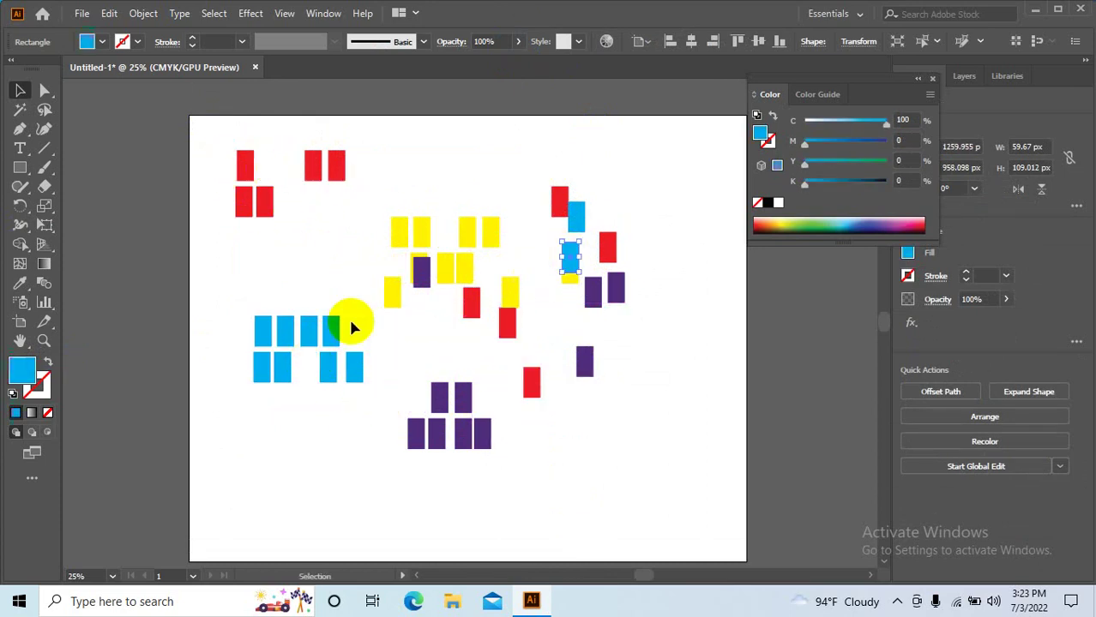
left_click_drag(280, 327, 568, 300)
left_click_drag(435, 434, 334, 257)
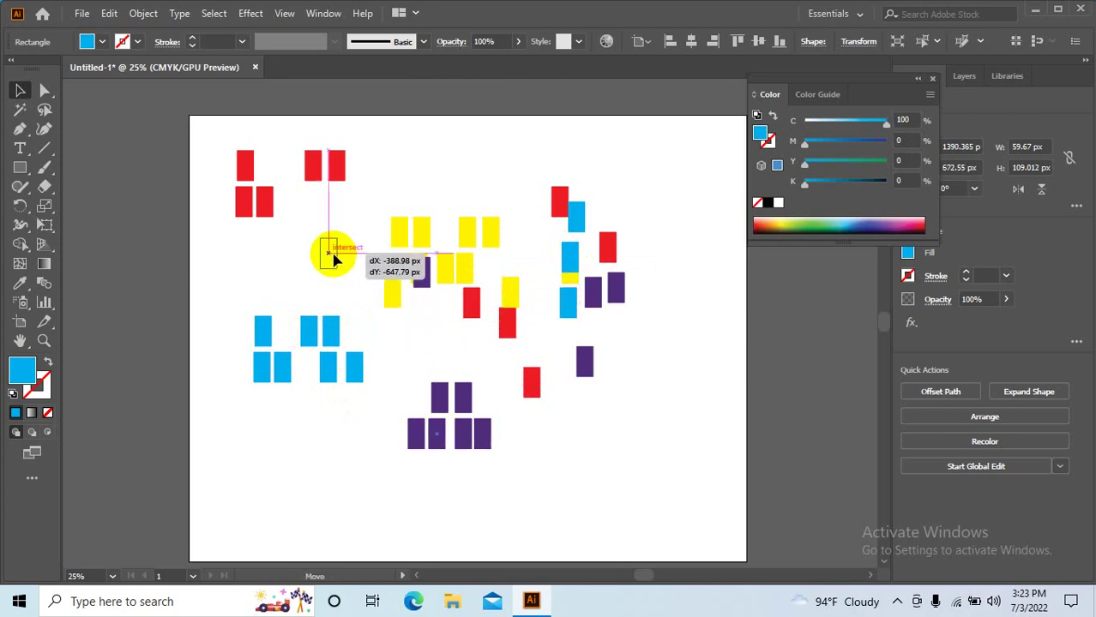
left_click_drag(437, 433, 439, 202)
mouse_move(465, 423)
left_mouse_down()
mouse_move(339, 310)
mouse_move(276, 290)
left_mouse_up()
left_click_drag(281, 367, 524, 227)
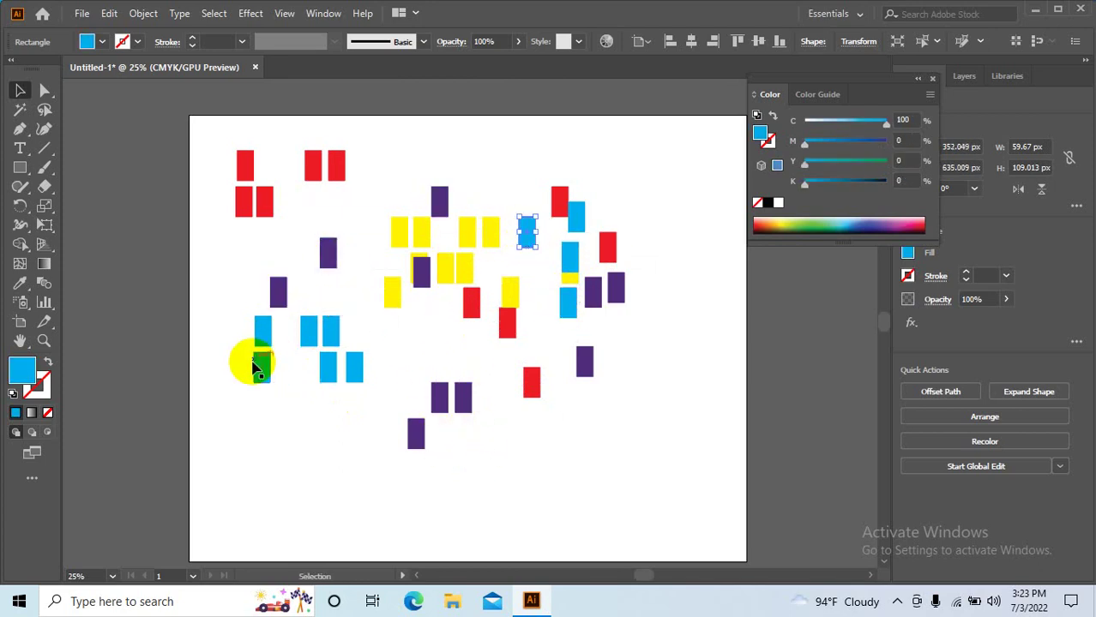
left_click_drag(254, 367, 436, 324)
left_click_drag(262, 328, 486, 193)
left_click(624, 461)
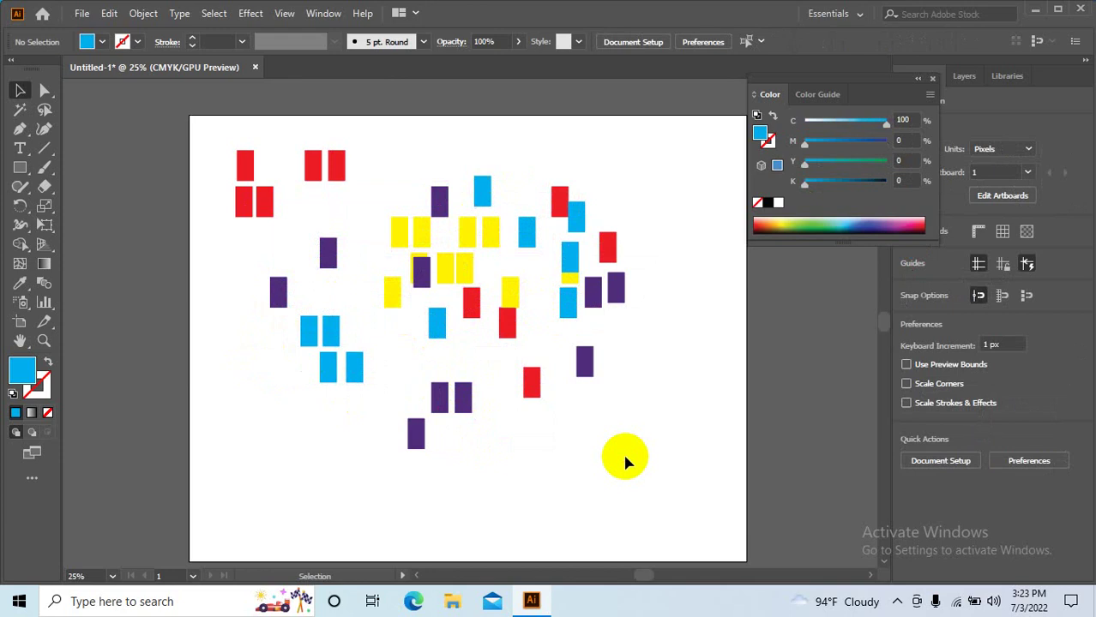
- Magic Wand all red rectangles, then all purple ones, and return to the Selection tool
left_click(19, 111)
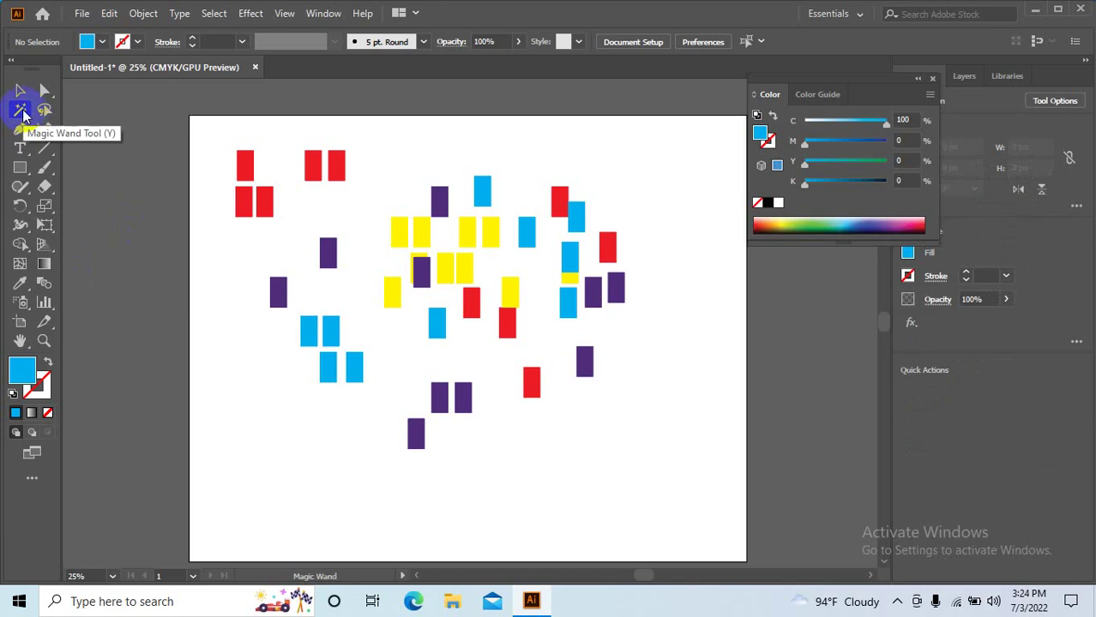
left_click(21, 112)
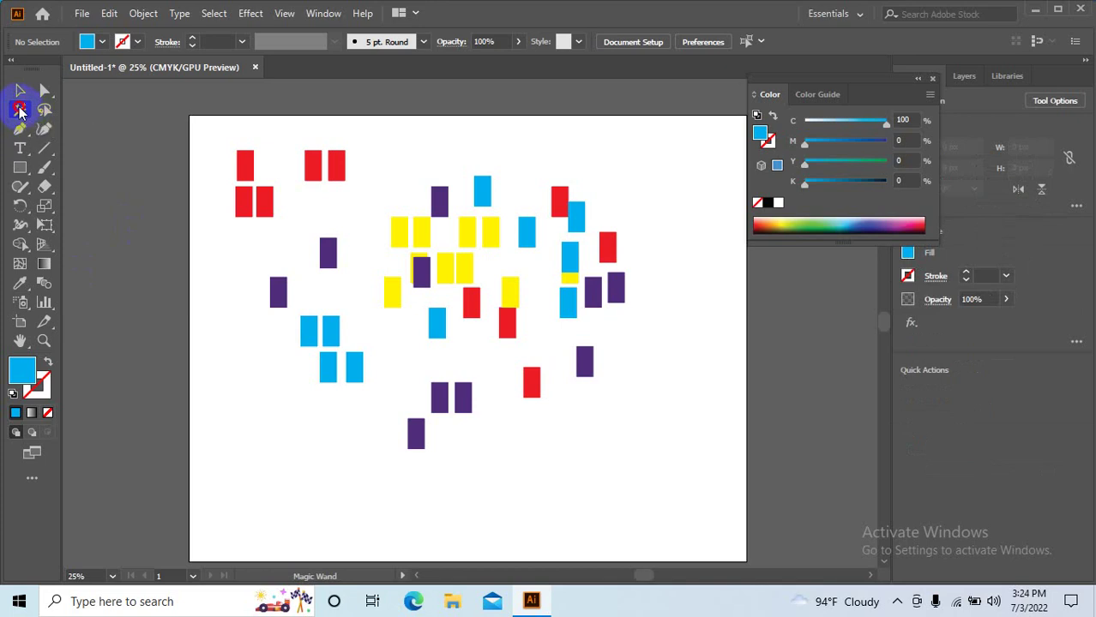
left_click(245, 167)
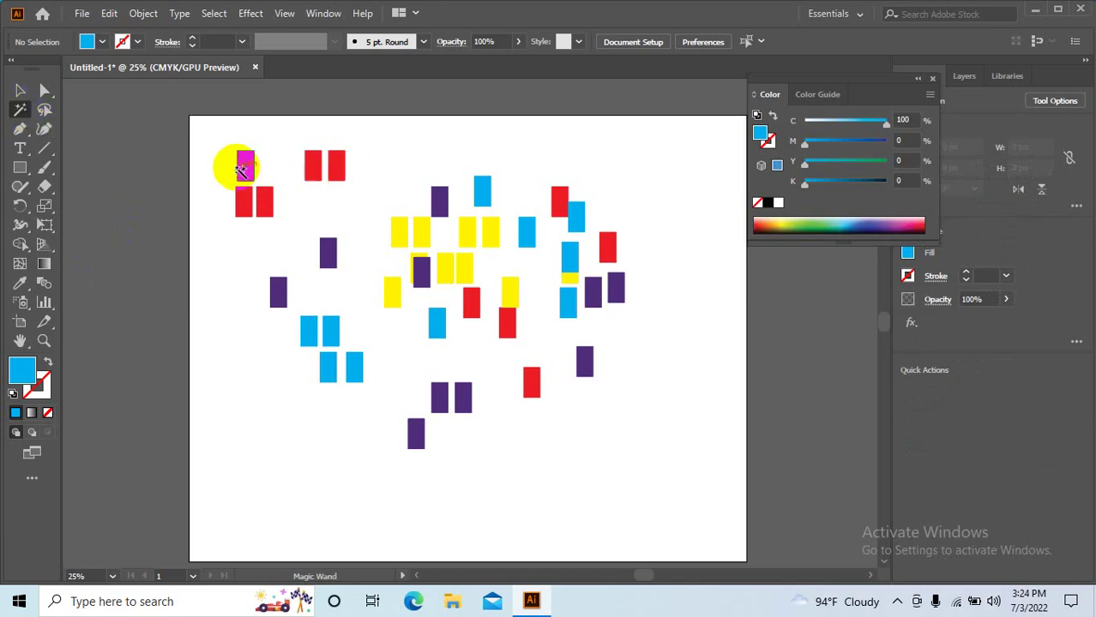
left_click(245, 166)
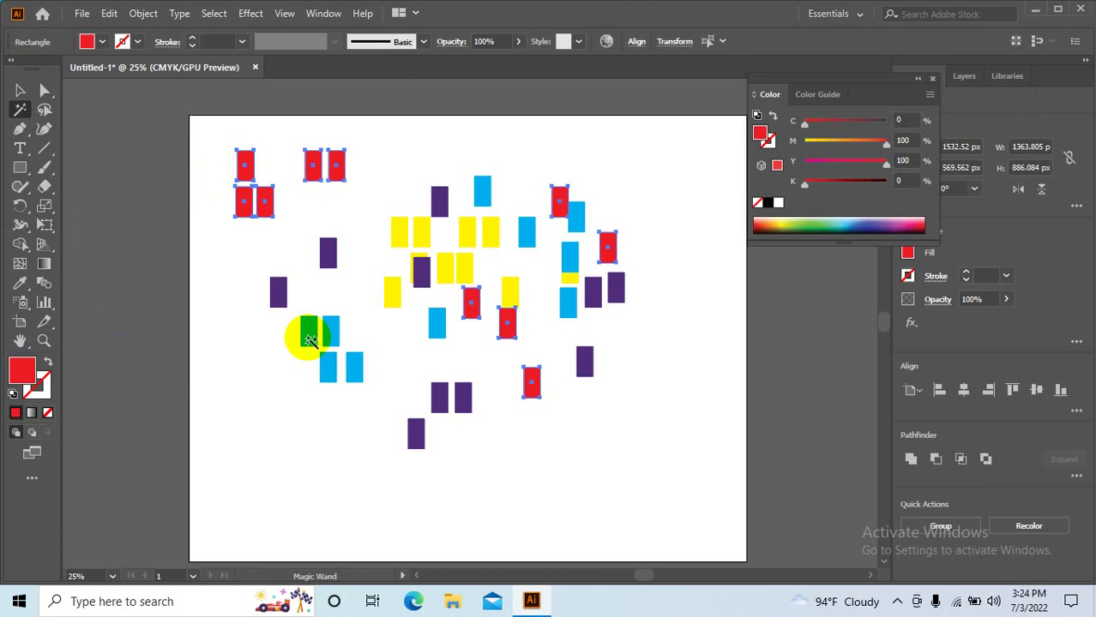
left_click(279, 294)
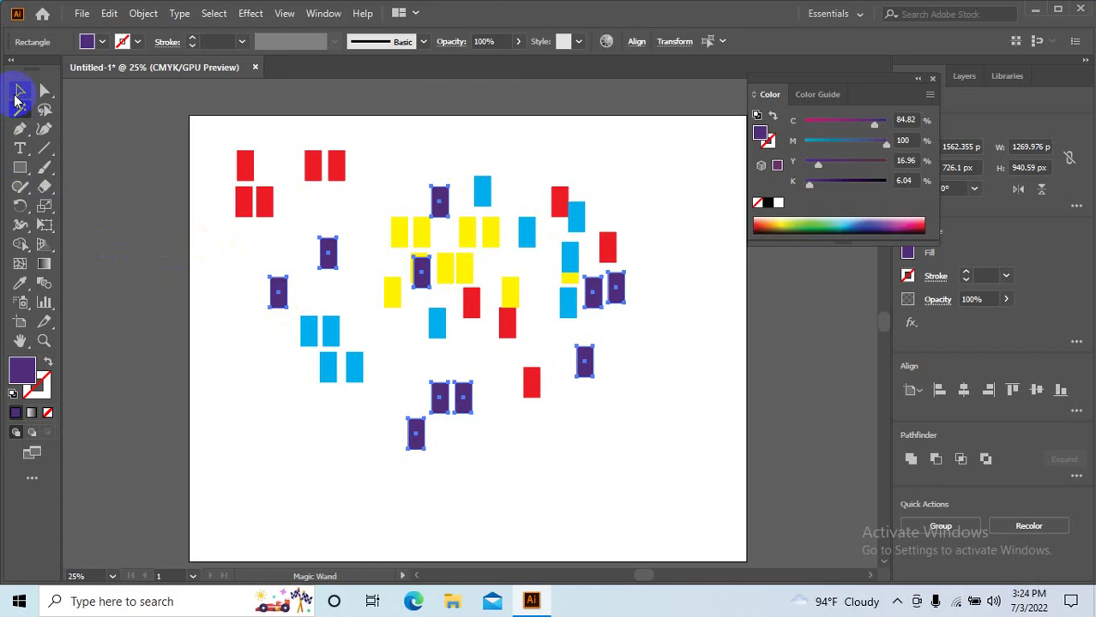
left_click(19, 93)
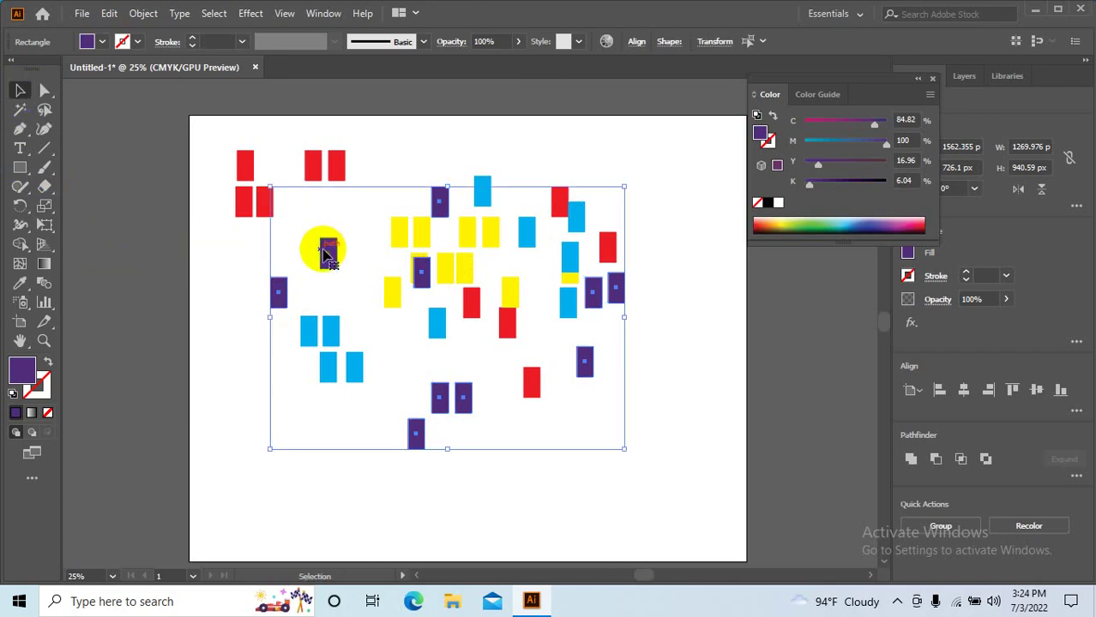
- Move the purple rectangles off the artboard right and the yellow ones off left
left_click_drag(326, 253, 727, 380)
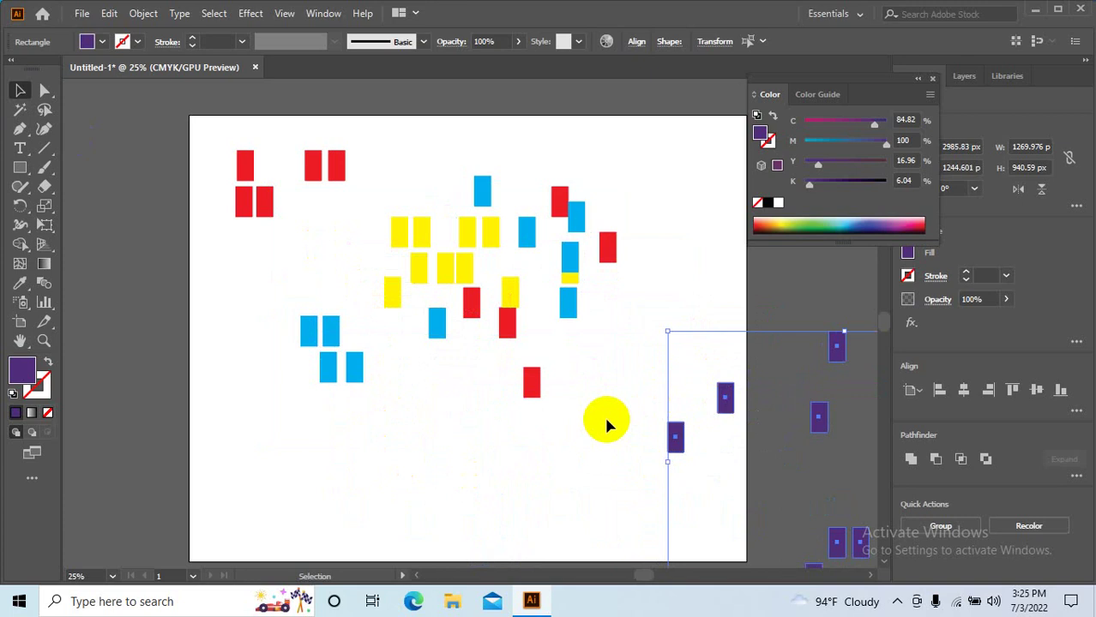
left_click(20, 110)
left_click(425, 226)
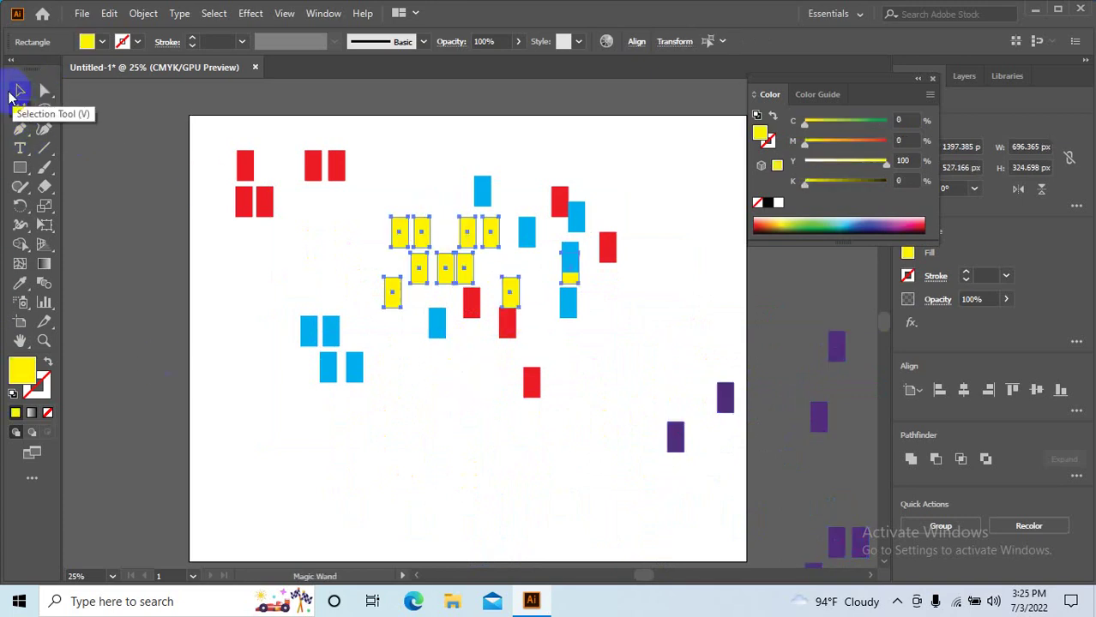
left_click(19, 90)
mouse_move(484, 248)
left_mouse_down()
mouse_move(149, 360)
mouse_move(120, 346)
left_mouse_up()
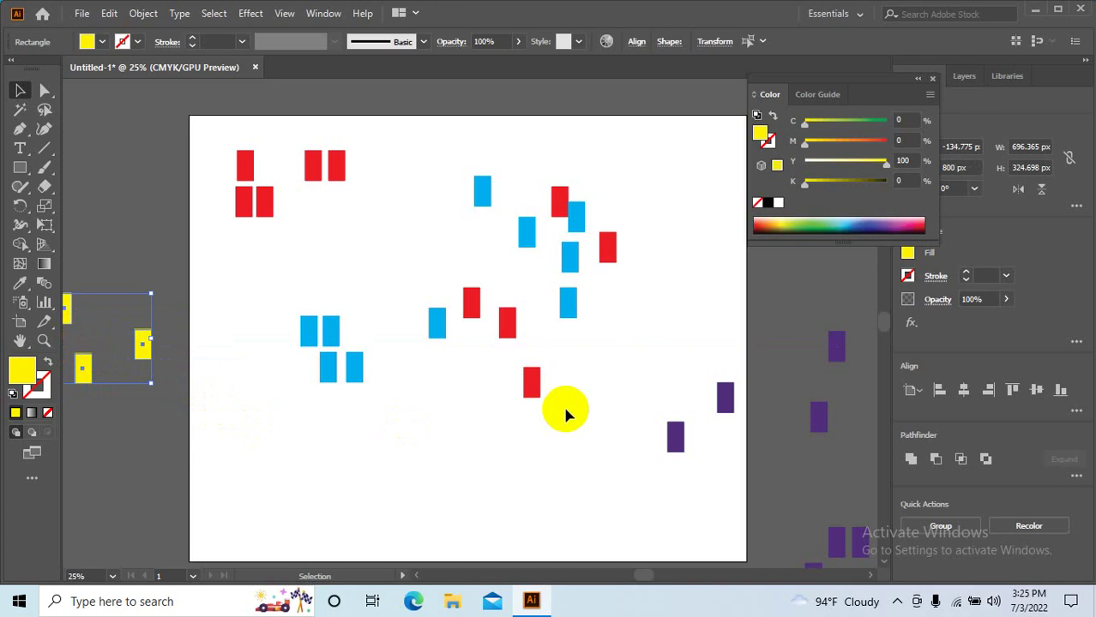
- Select all blue rectangles with the Magic Wand and move them above the artboard
left_click(20, 109)
left_click(527, 233)
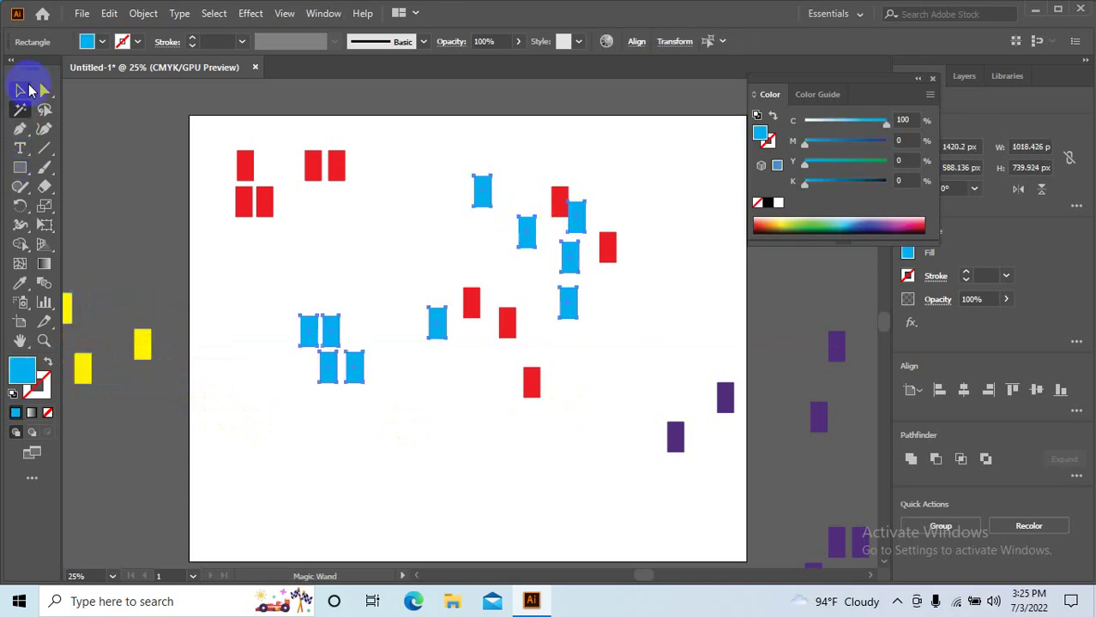
left_click(19, 90)
scroll(322, 514, "up", 2)
left_click_drag(354, 433, 448, 189)
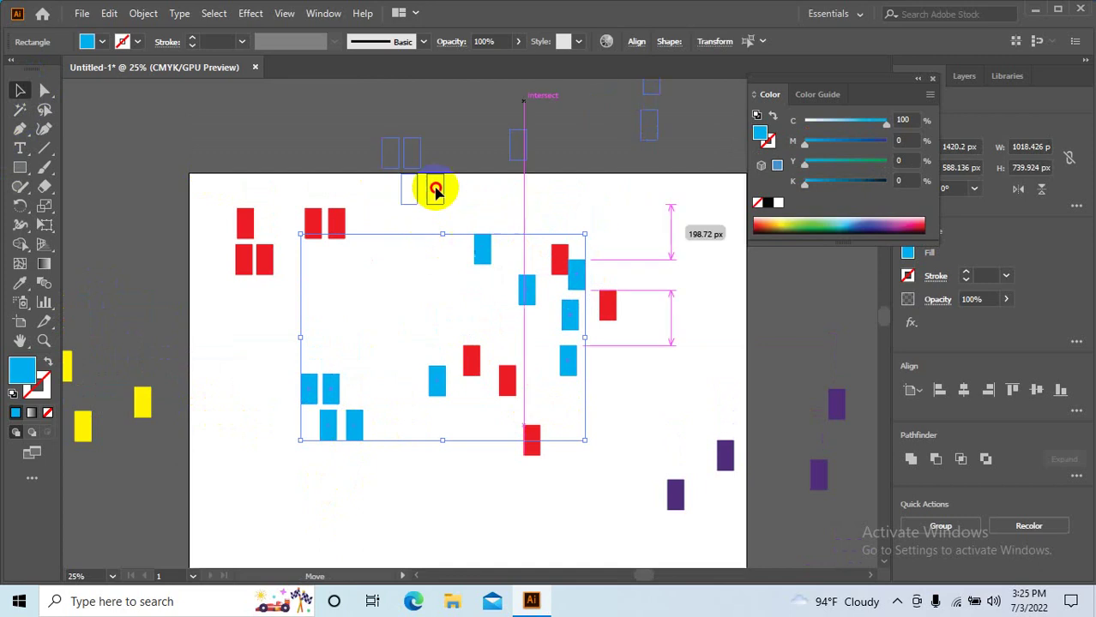
left_click(737, 292)
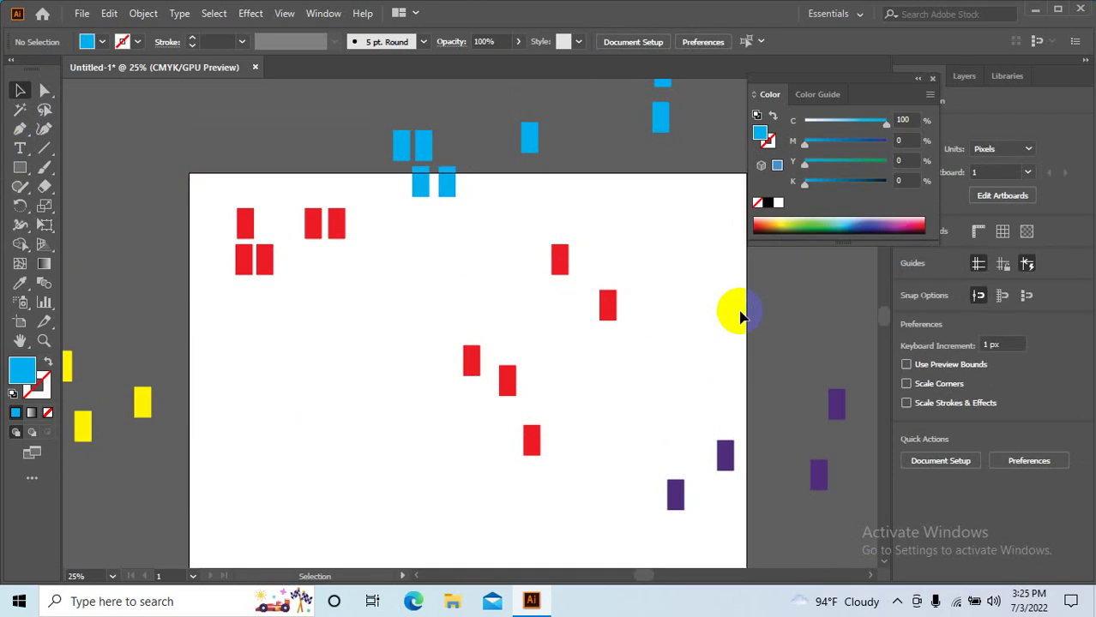
- Select all artwork with Ctrl+A, delete it, and recentre the blank artboard
scroll(482, 313, "down", 1)
scroll(482, 313, "down", 1)
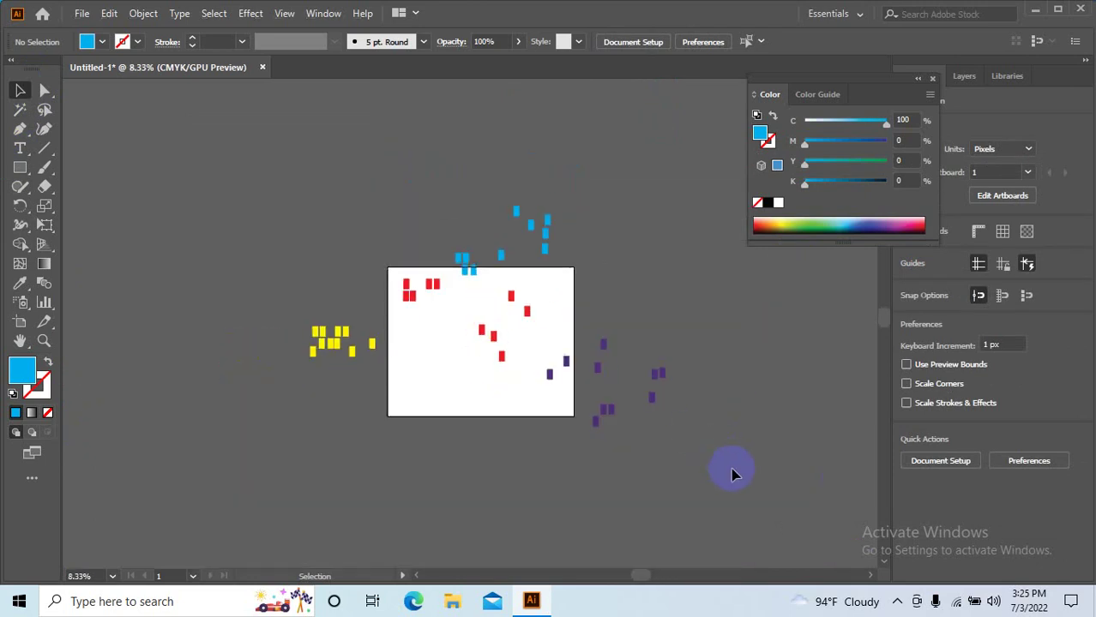
key("ctrl")
key("ctrl+a")
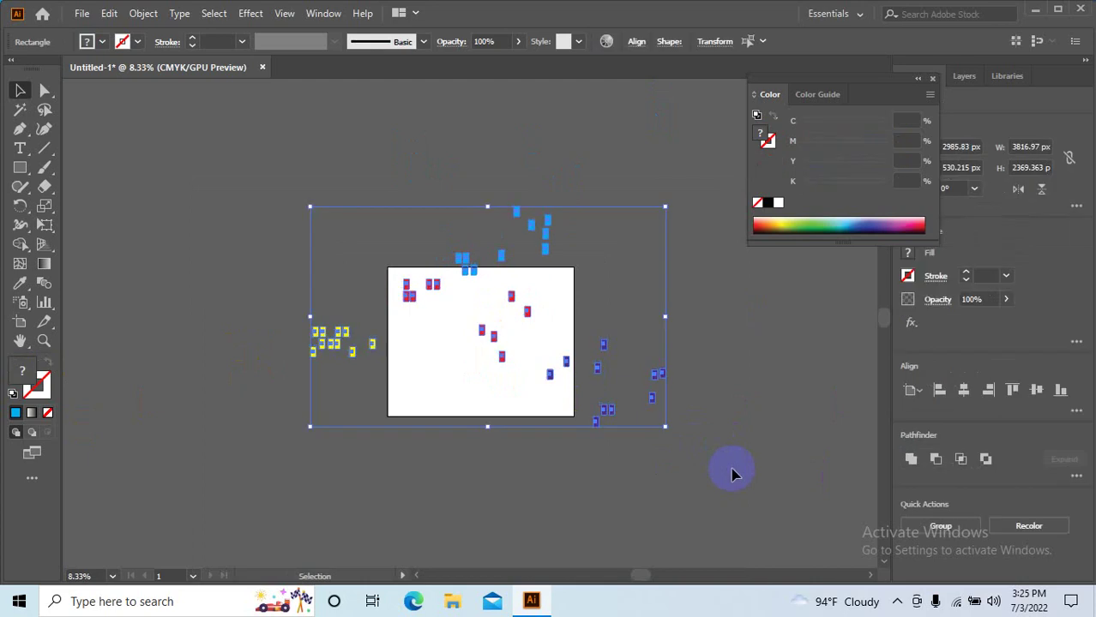
key("Delete")
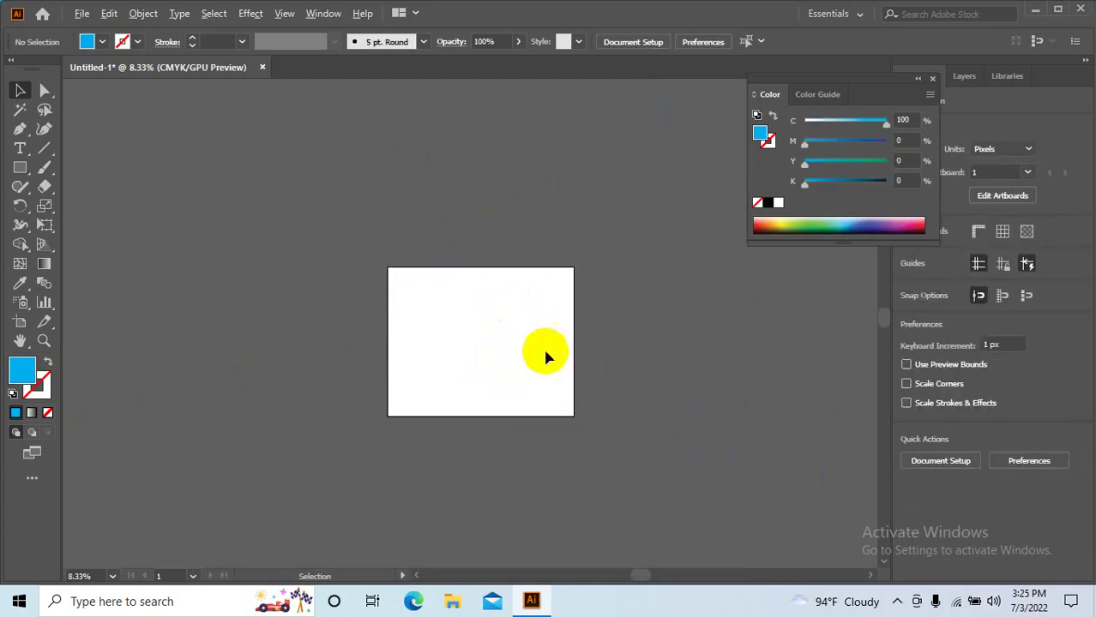
scroll(544, 347, "up", 2)
left_click_drag(495, 368, 591, 368)
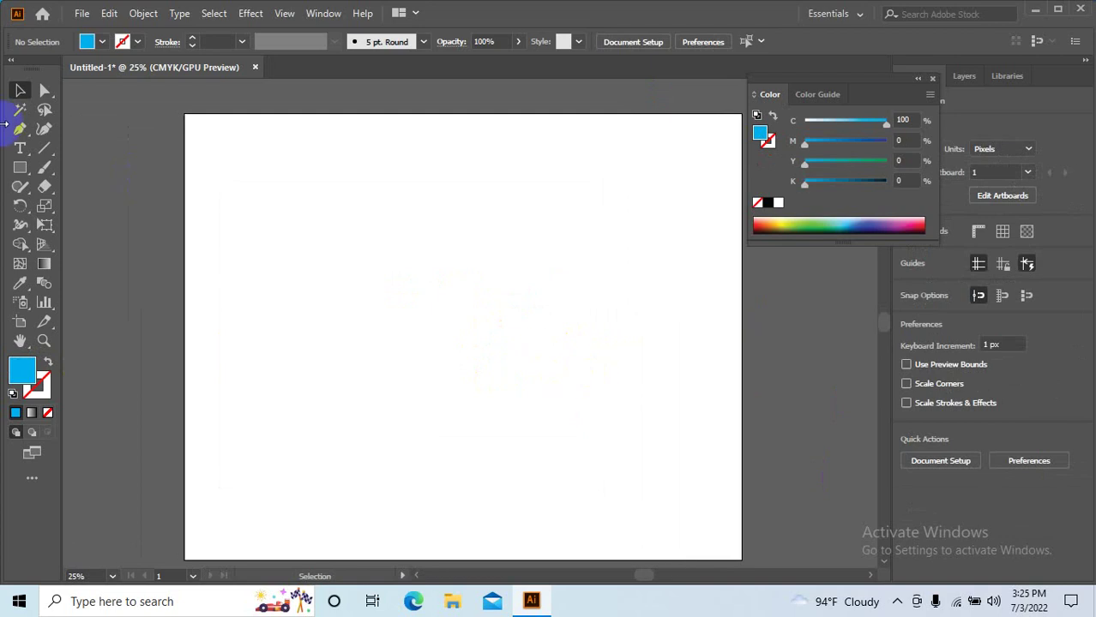
- Draw a tall blue rectangle, Alt-drag a copy beside it, and open the Window menu
left_click(20, 169)
left_click_drag(280, 195, 320, 326)
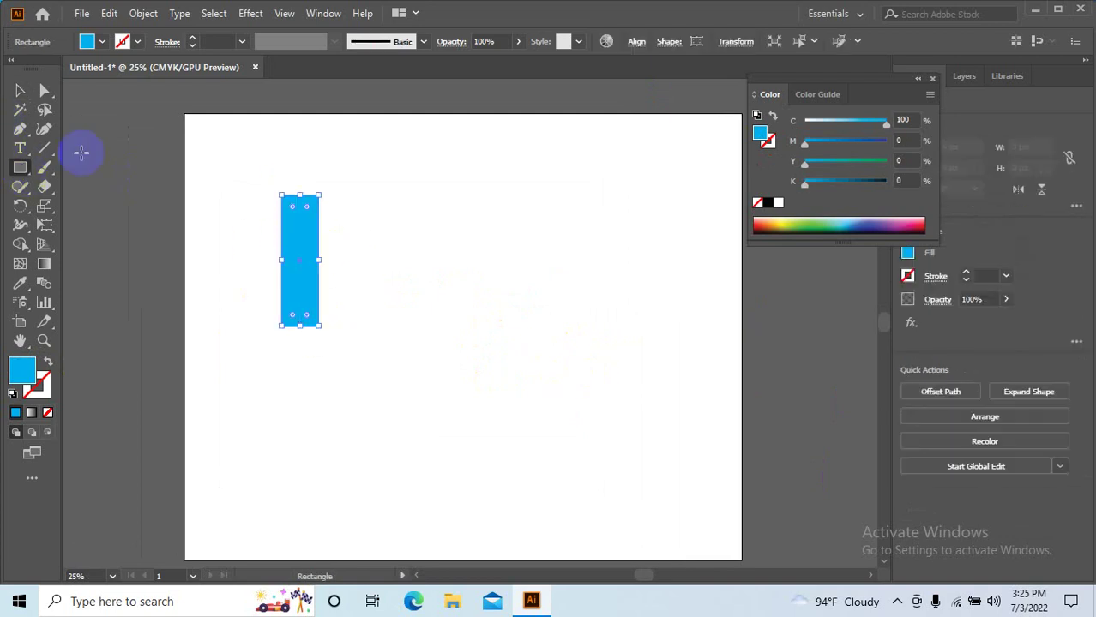
left_click(21, 91)
scroll(287, 244, "up", 2)
left_click_drag(303, 249, 383, 265)
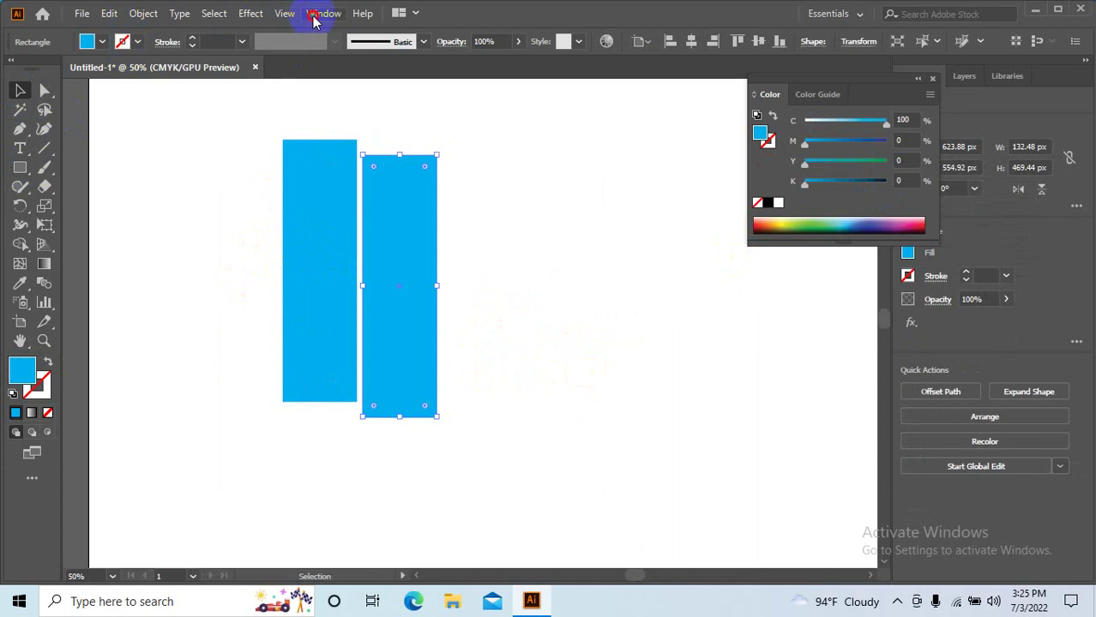
left_click(315, 16)
left_click(317, 16)
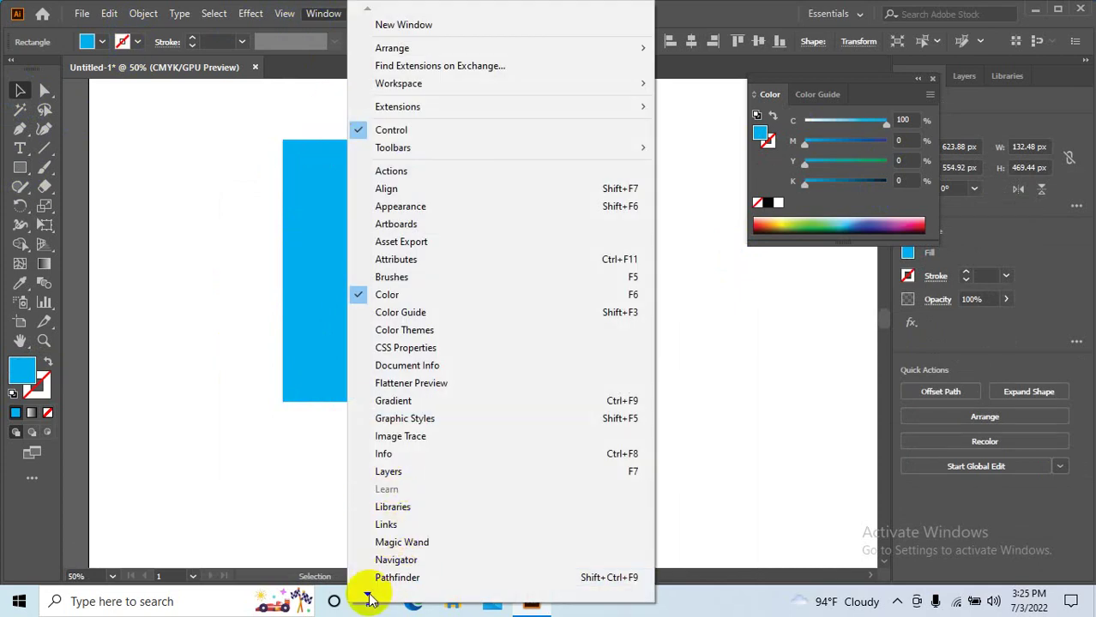
mouse_move(367, 593)
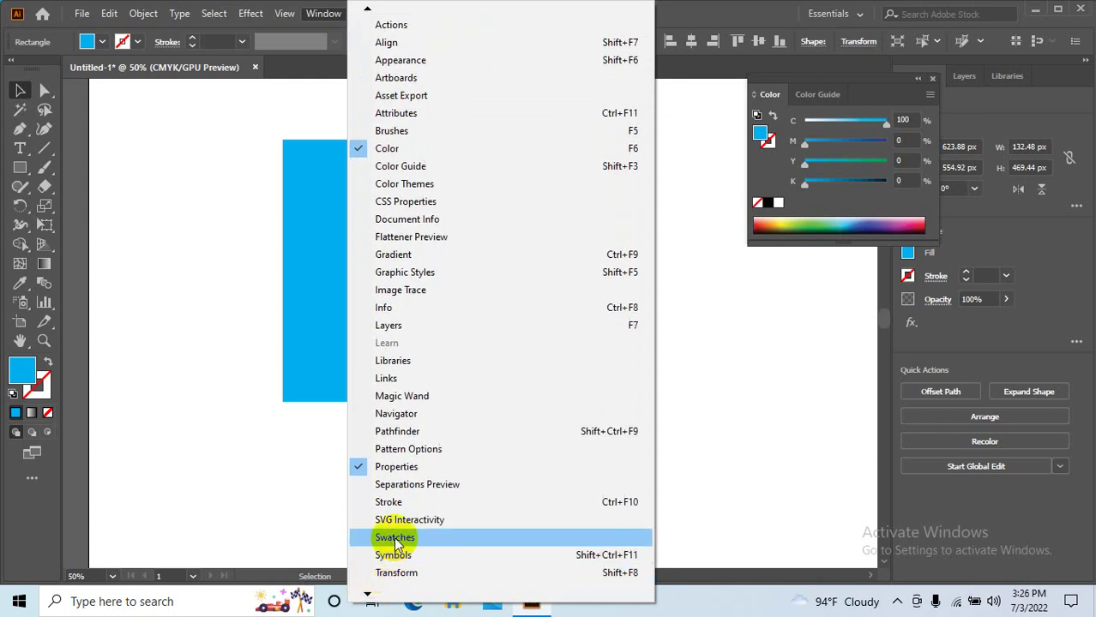
- Colour the rectangles from Swatches: dark blue, a magenta copy, and a red fourth rectangle
left_click(392, 532)
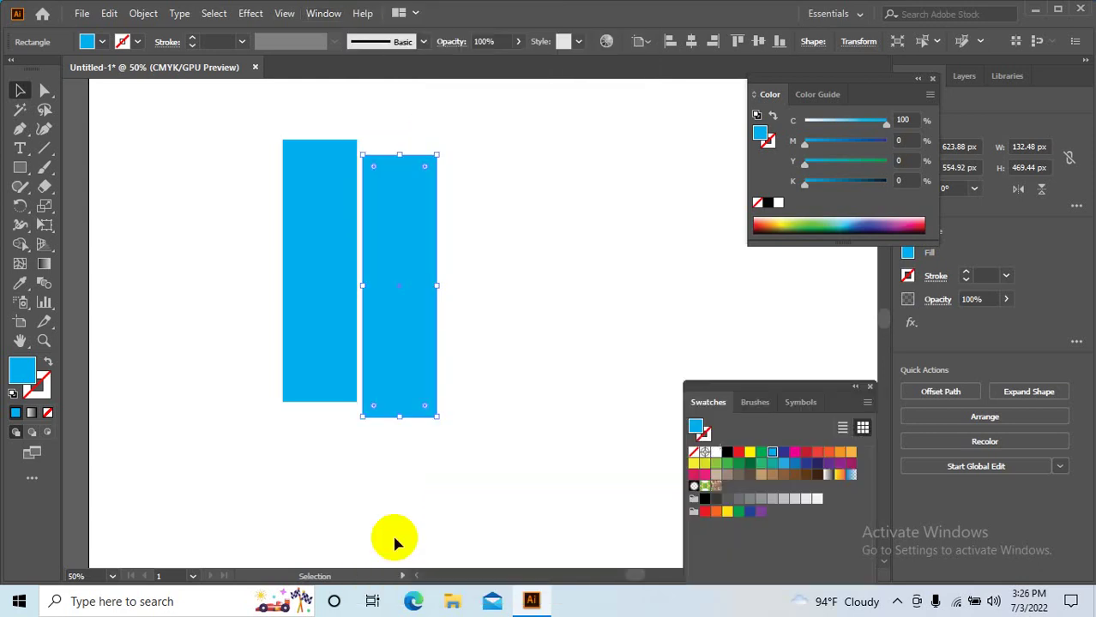
left_click(783, 452)
mouse_move(394, 372)
left_mouse_down()
mouse_move(472, 369)
mouse_move(485, 341)
mouse_move(600, 348)
left_mouse_up()
left_click(795, 452)
left_click(816, 453)
- Squash all four rectangles into squares and recolour the magenta one light blue
left_click_drag(553, 457, 440, 445)
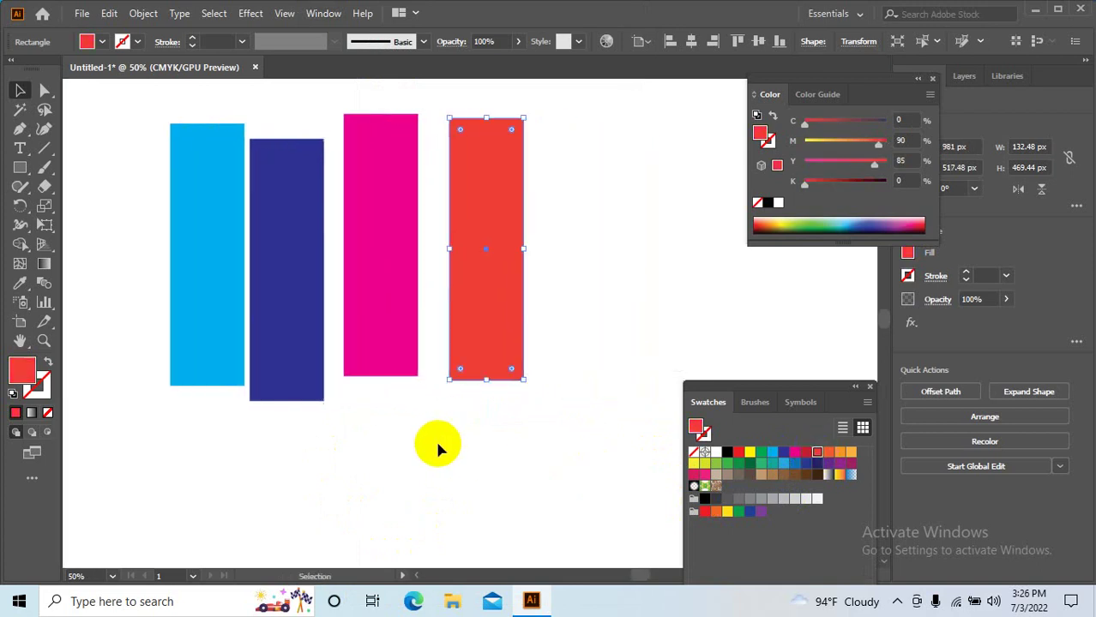
key("ctrl+a")
left_click_drag(346, 401, 360, 189)
left_click(412, 317)
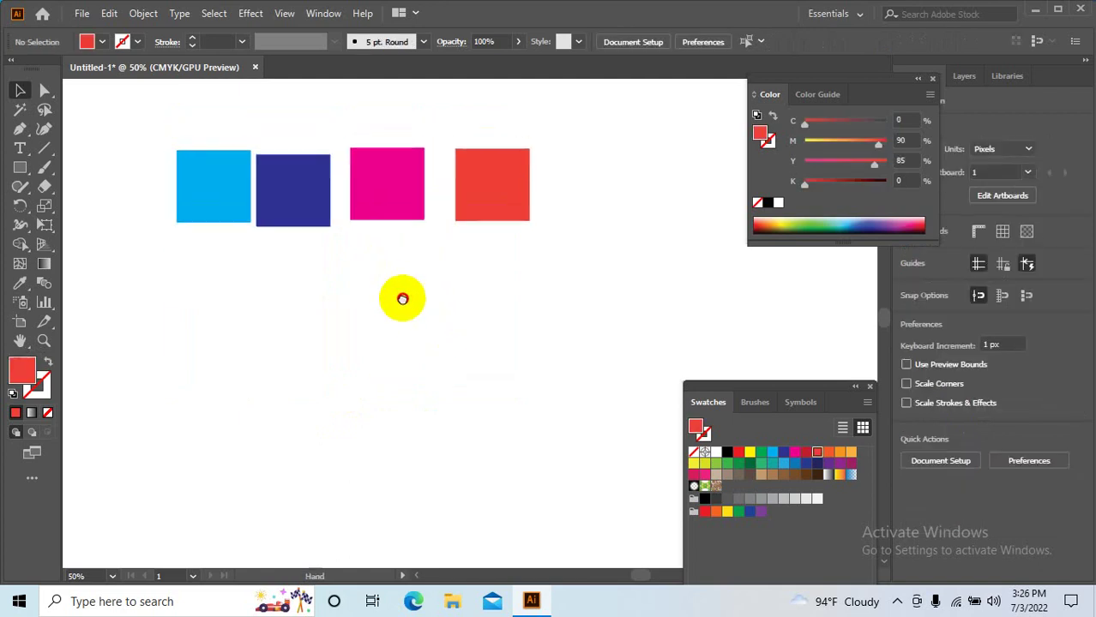
left_click(283, 211)
left_click(415, 215)
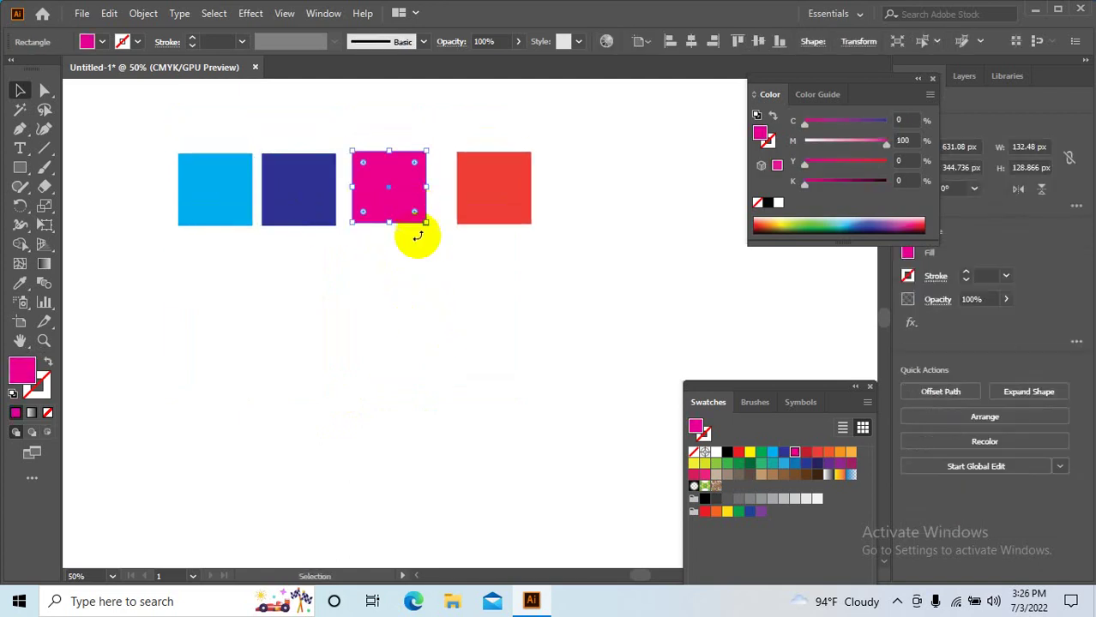
left_click(772, 451)
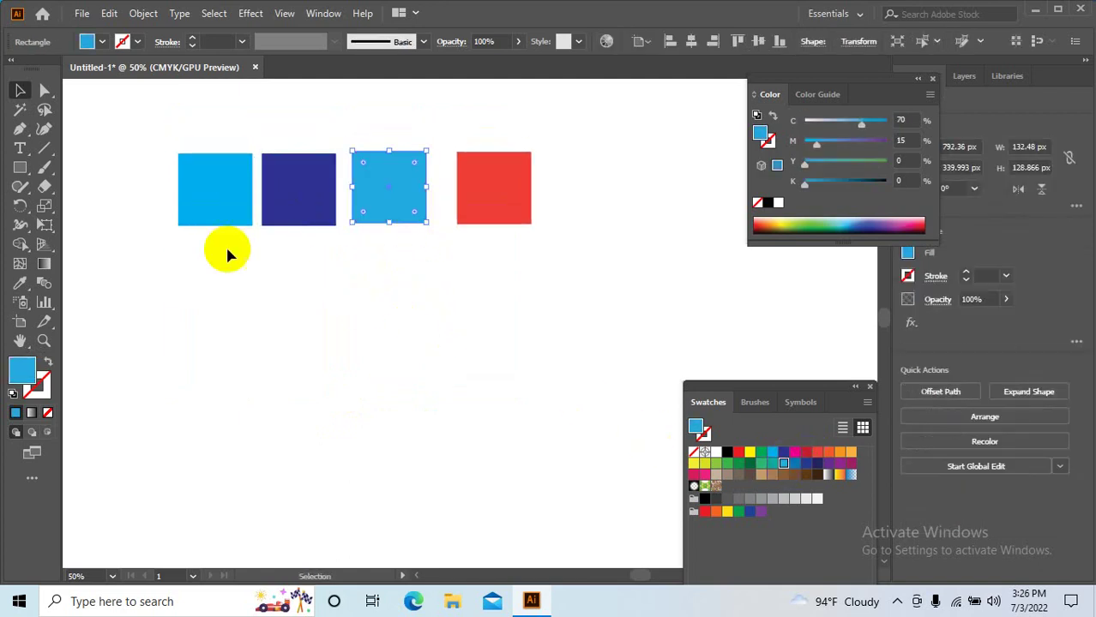
mouse_move(225, 244)
left_mouse_down()
mouse_move(225, 218)
mouse_move(224, 230)
left_mouse_up()
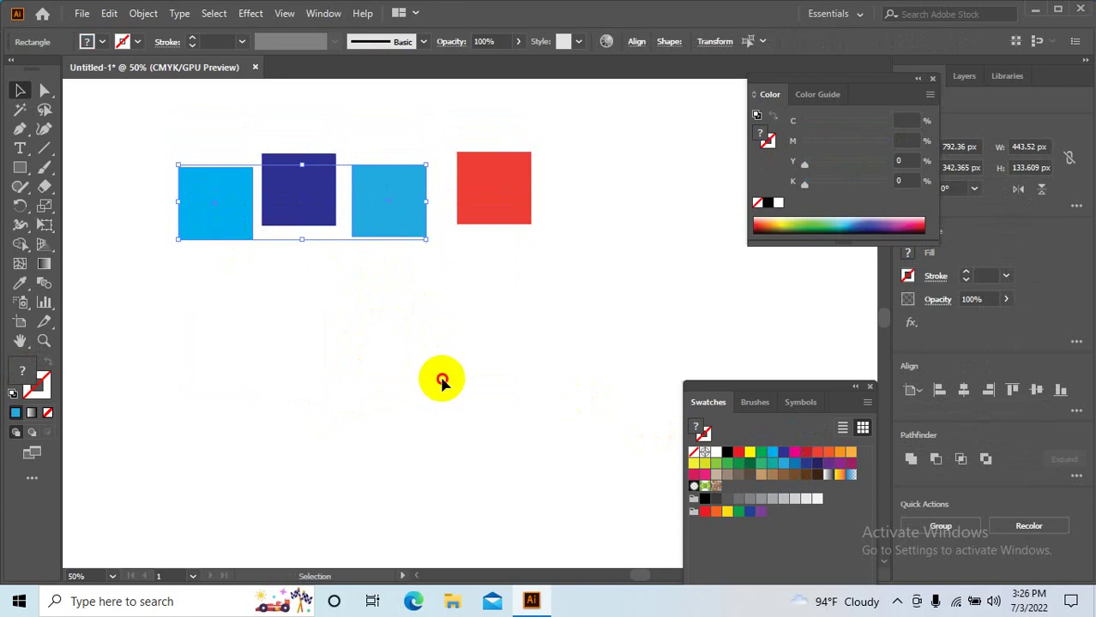
left_click(446, 403)
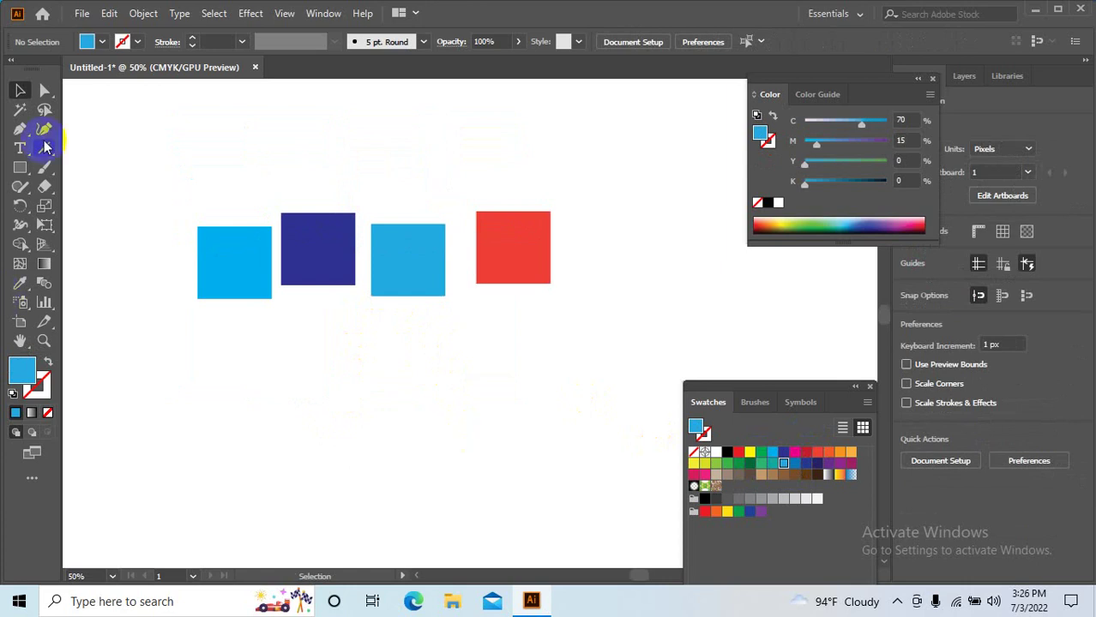
- Use the Magic Wand to select the first and third light-blue squares
left_click(19, 109)
left_click(230, 260)
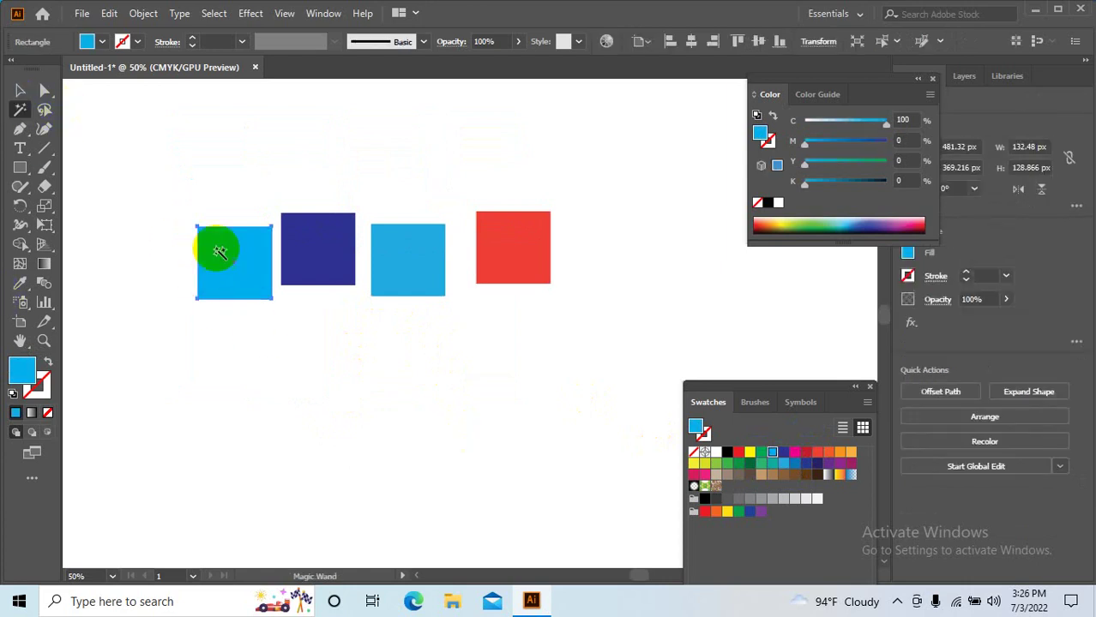
left_click(248, 290)
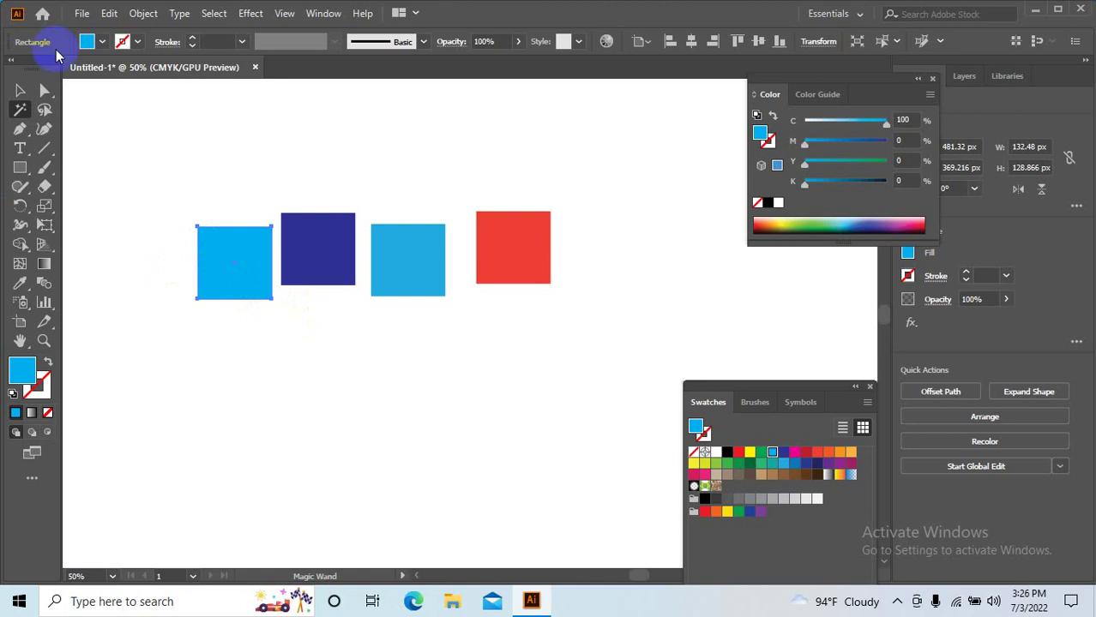
left_click(20, 90)
left_click(120, 167)
left_click(20, 110)
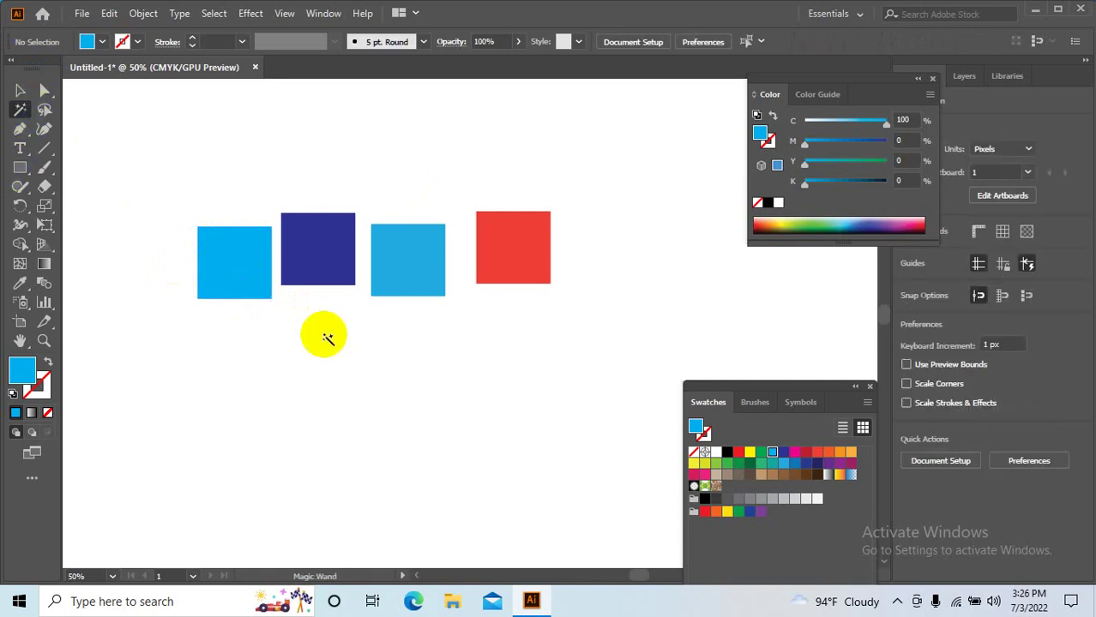
left_click(244, 262)
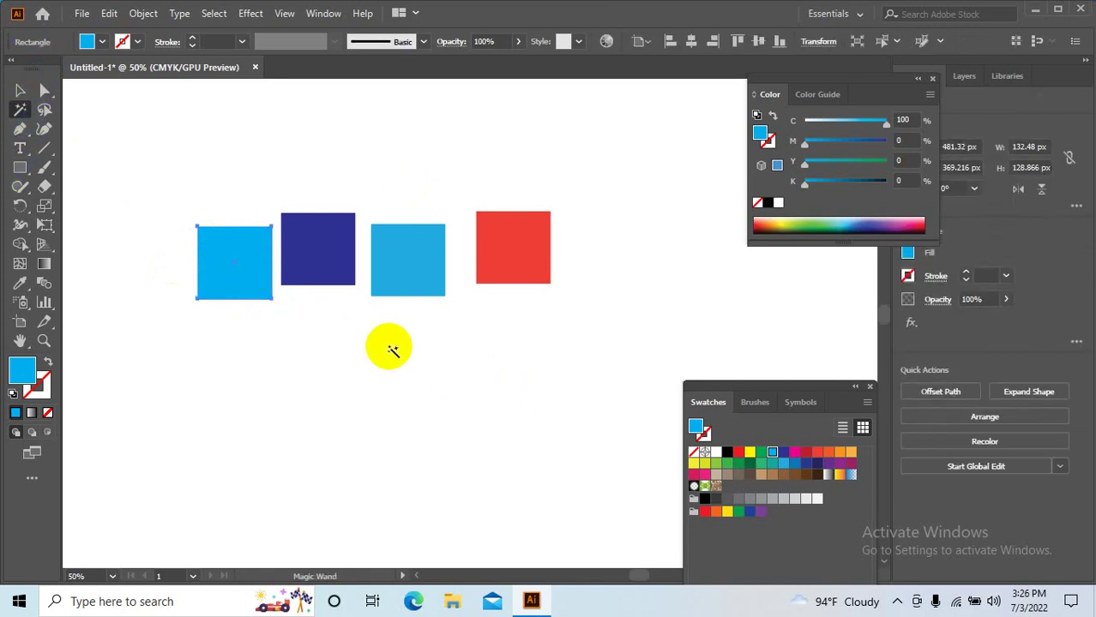
scroll(391, 347, "down", 3)
scroll(399, 350, "up", 2)
left_click(386, 292)
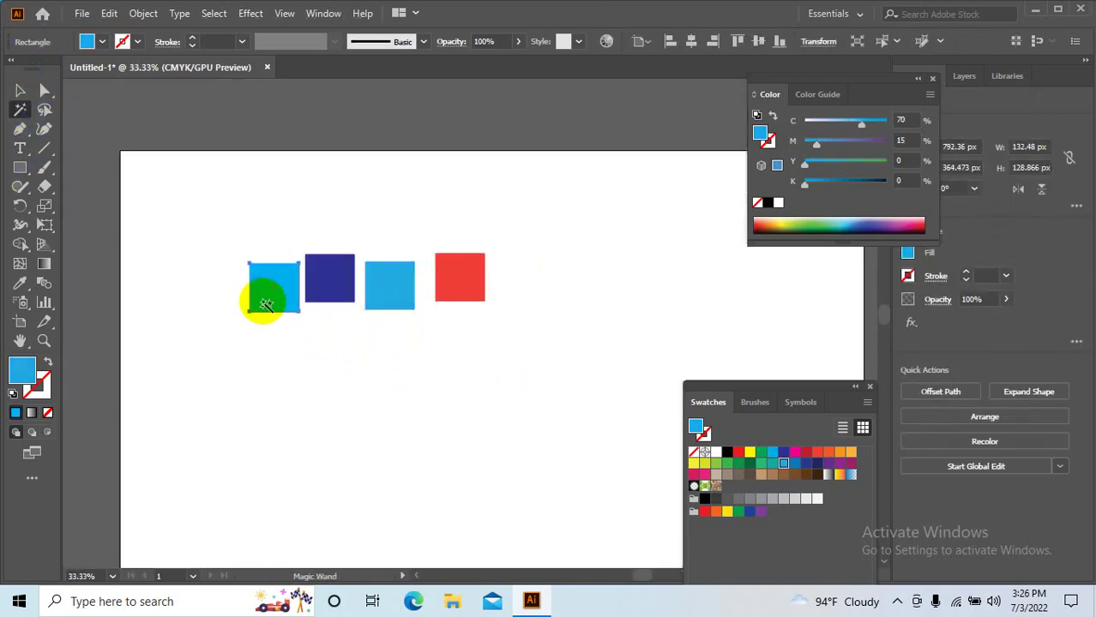
left_click(398, 277)
- Recolour the first and third squares, settling on the same lighter blue (C70 M15)
left_click(21, 90)
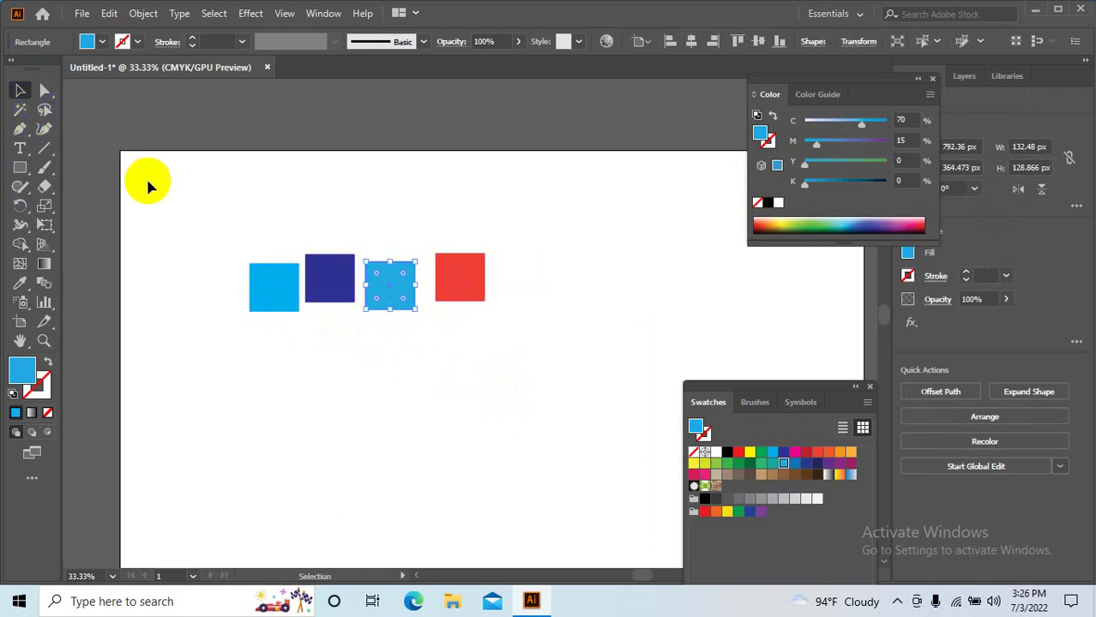
left_click(271, 307)
left_click(390, 285, "shift")
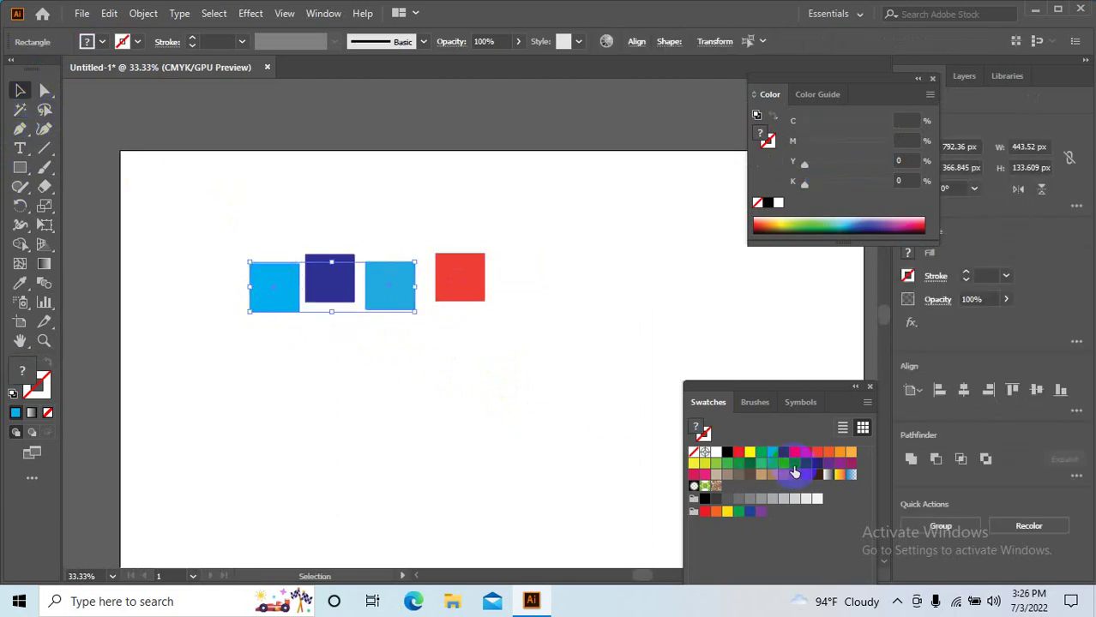
left_click(795, 463)
left_click(377, 388)
left_click(391, 288)
left_click(283, 296, "shift")
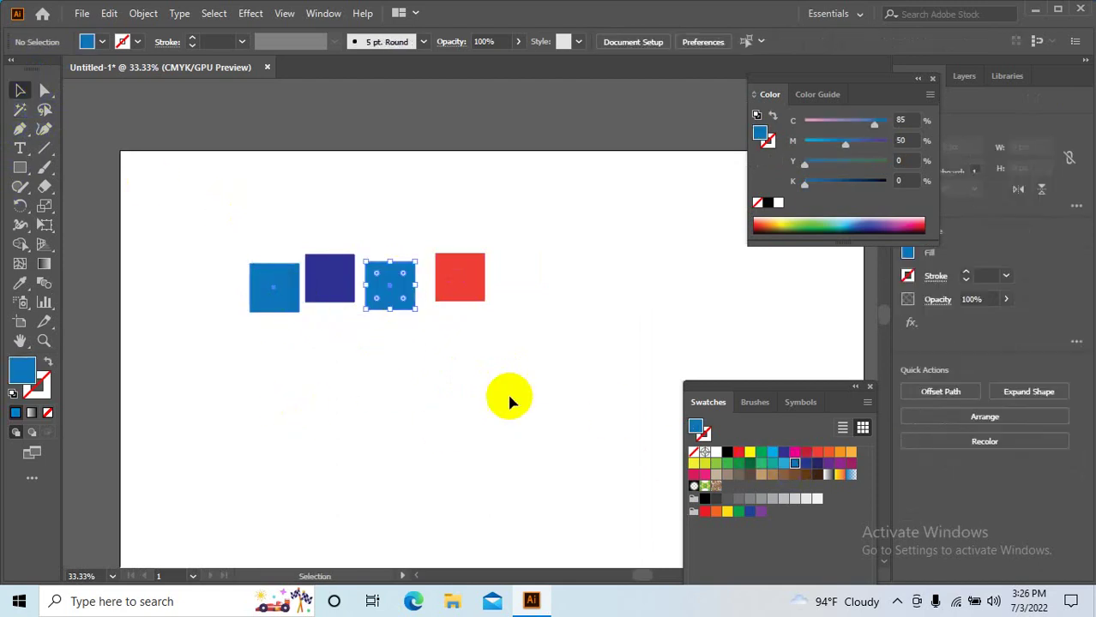
left_click(783, 463)
- Select both matching light-blue squares at once with the Magic Wand
left_click(260, 394)
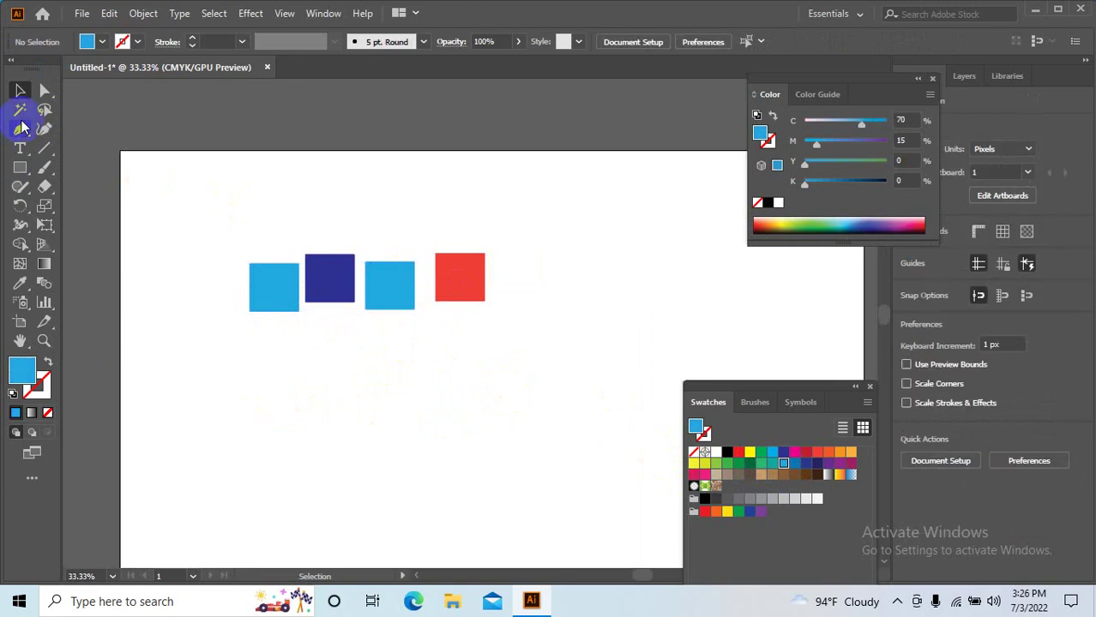
left_click(21, 109)
left_click(256, 297)
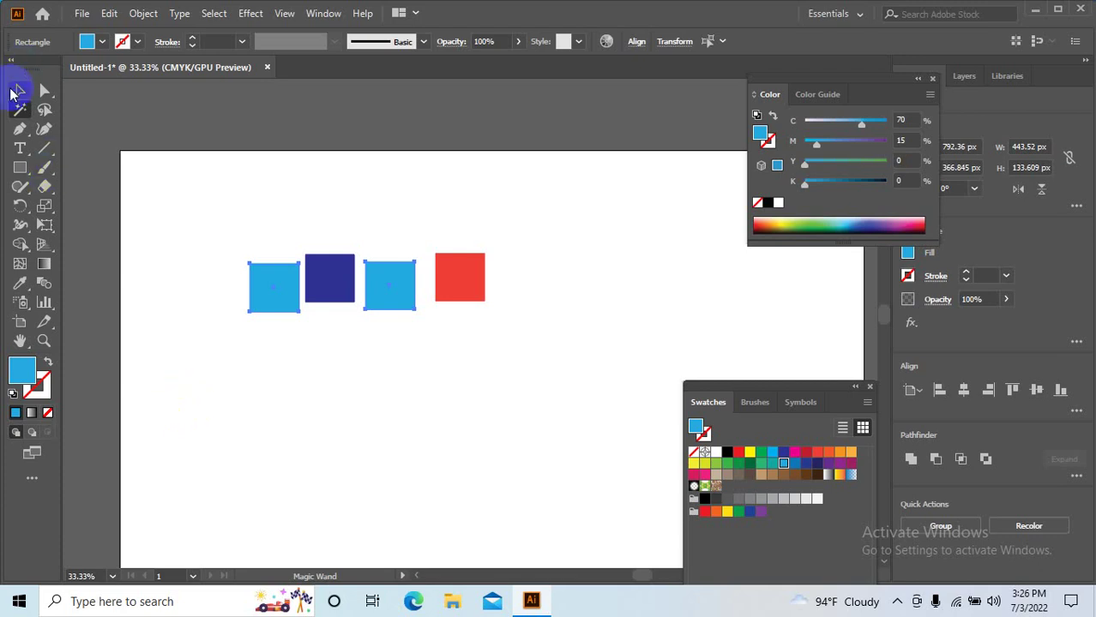
left_click(19, 91)
left_click(23, 111)
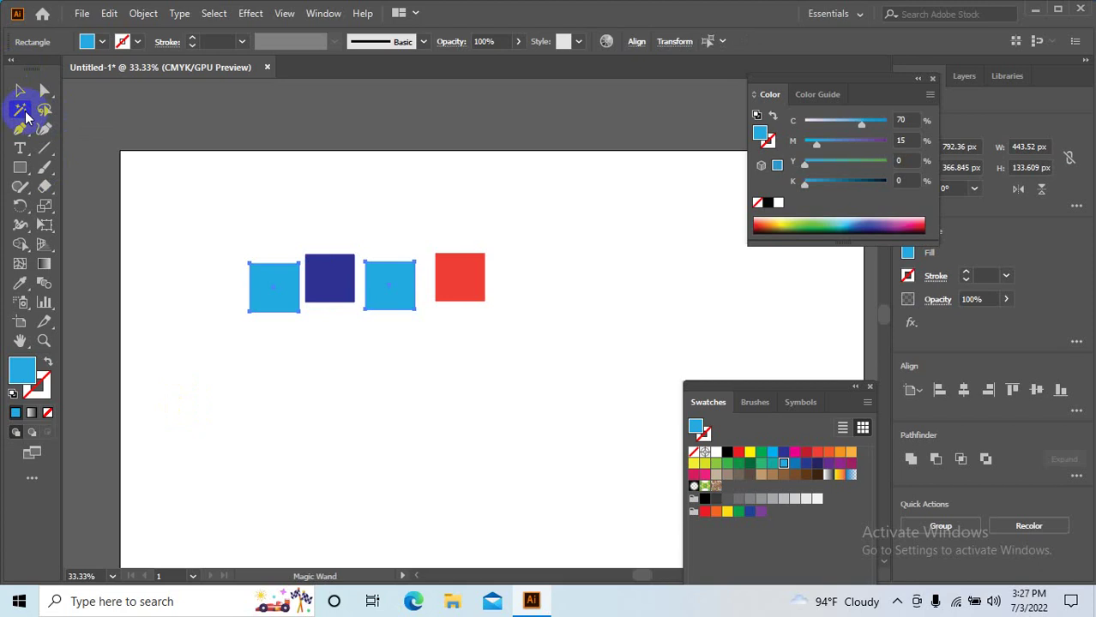
left_click(44, 109)
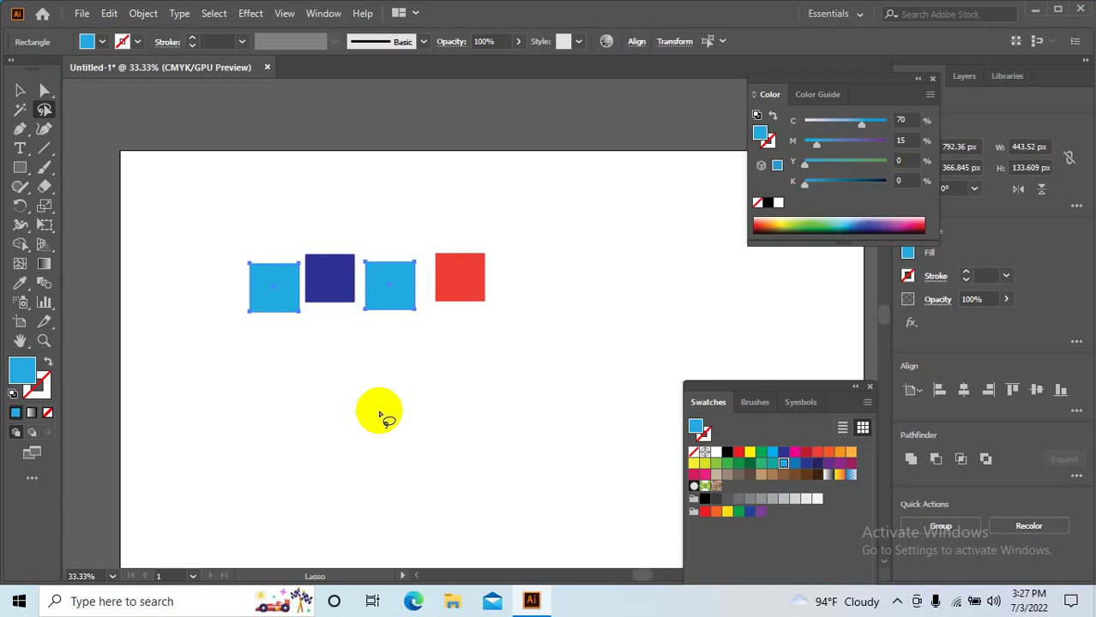
left_click(19, 90)
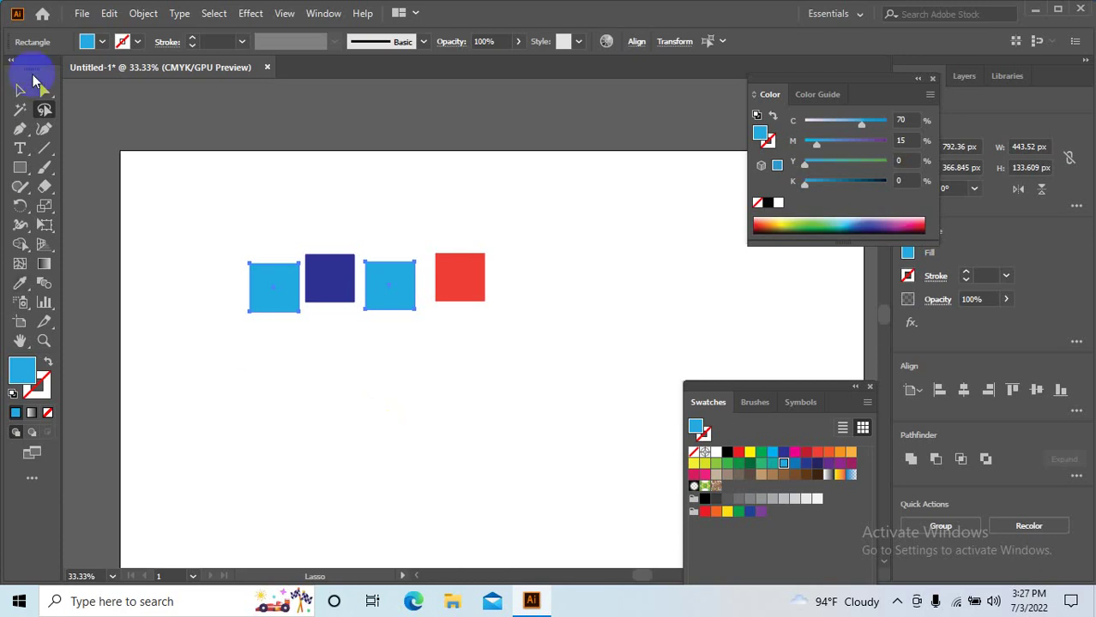
left_click(423, 268)
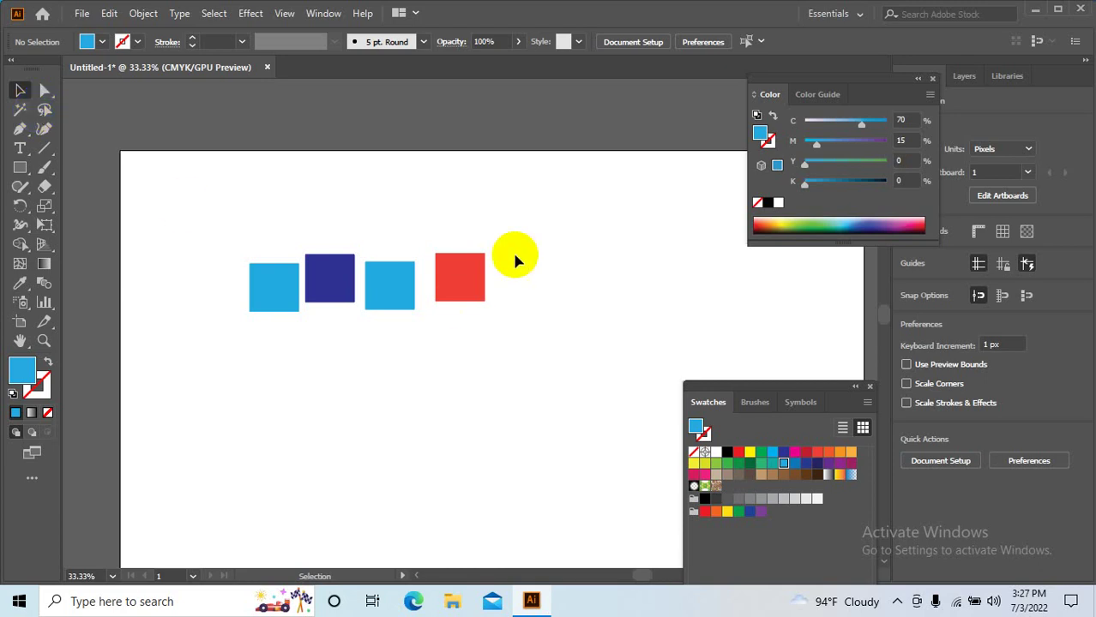
- Pan the artboard and marquee-select all four squares
left_click_drag(464, 403, 416, 375)
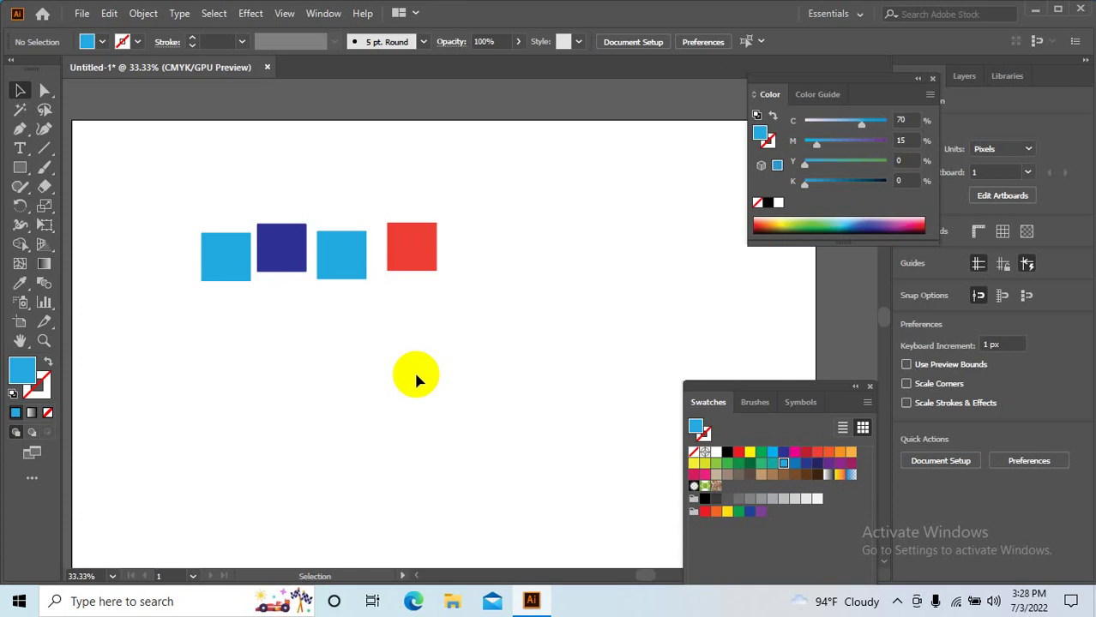
mouse_move(540, 384)
left_mouse_down()
mouse_move(191, 174)
mouse_move(572, 347)
left_mouse_up()
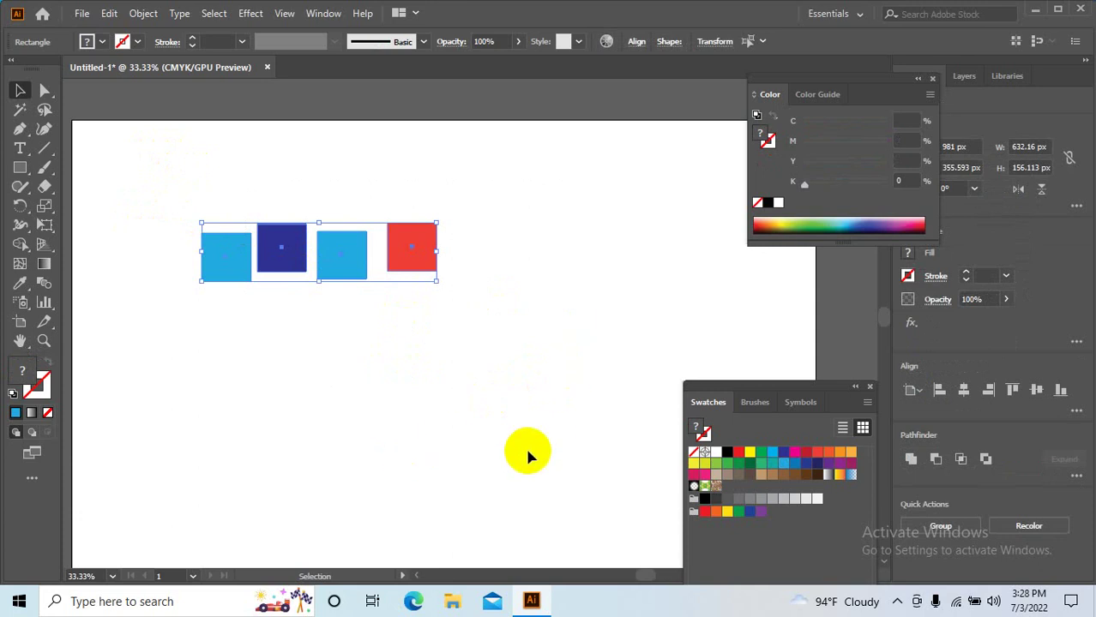
- Drag the four selected squares lower and to the right
left_click(45, 110)
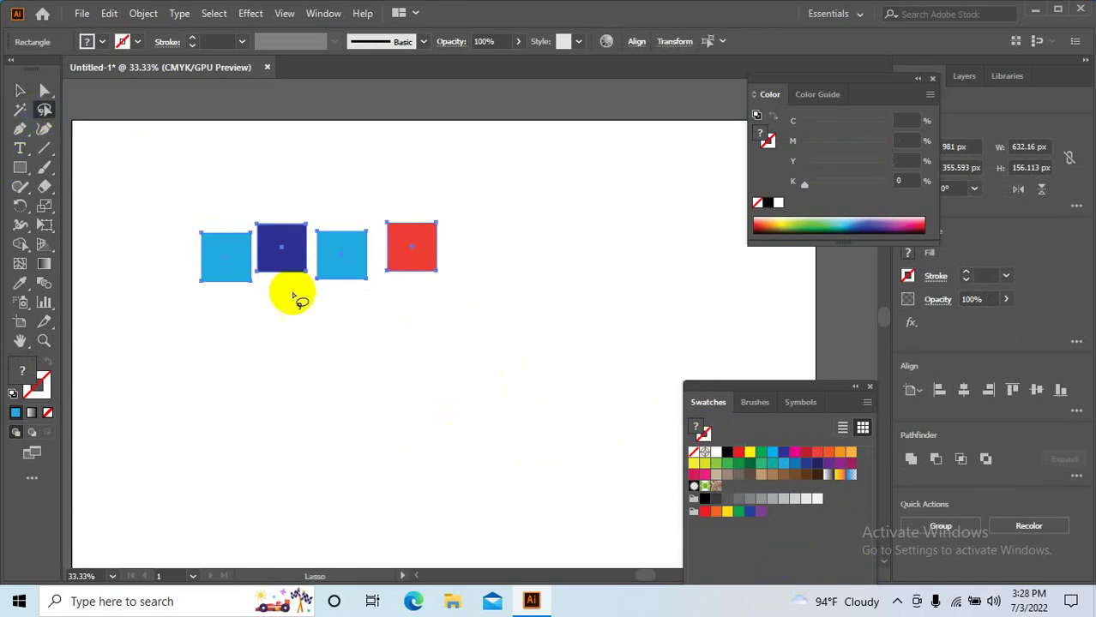
mouse_move(454, 159)
left_mouse_down()
mouse_move(175, 216)
mouse_move(463, 171)
left_mouse_up()
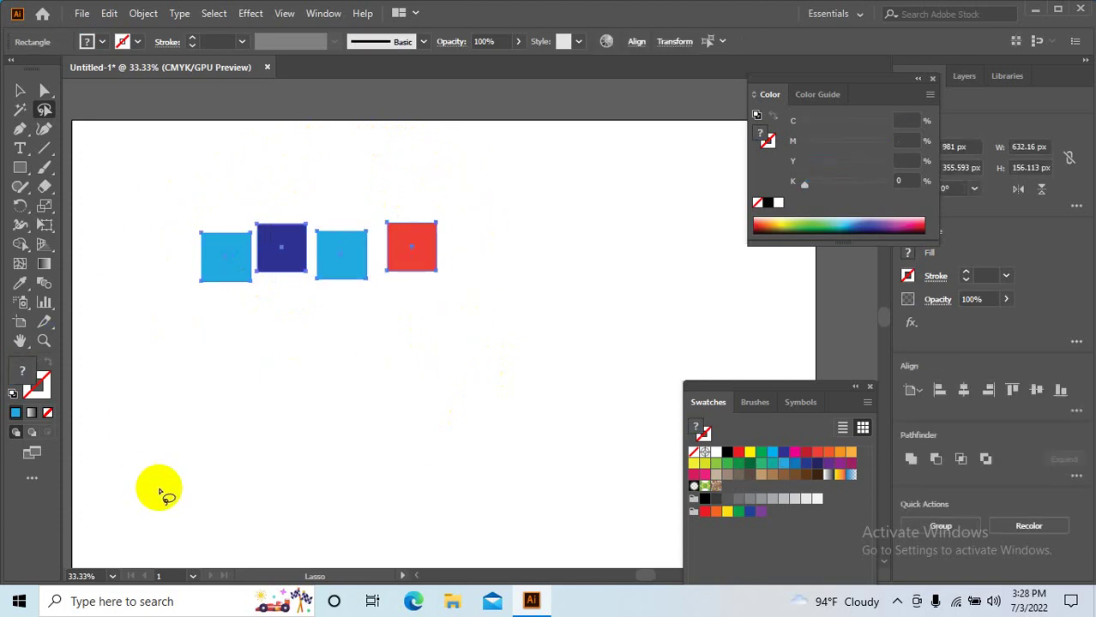
left_click(20, 90)
left_click_drag(223, 273, 292, 392)
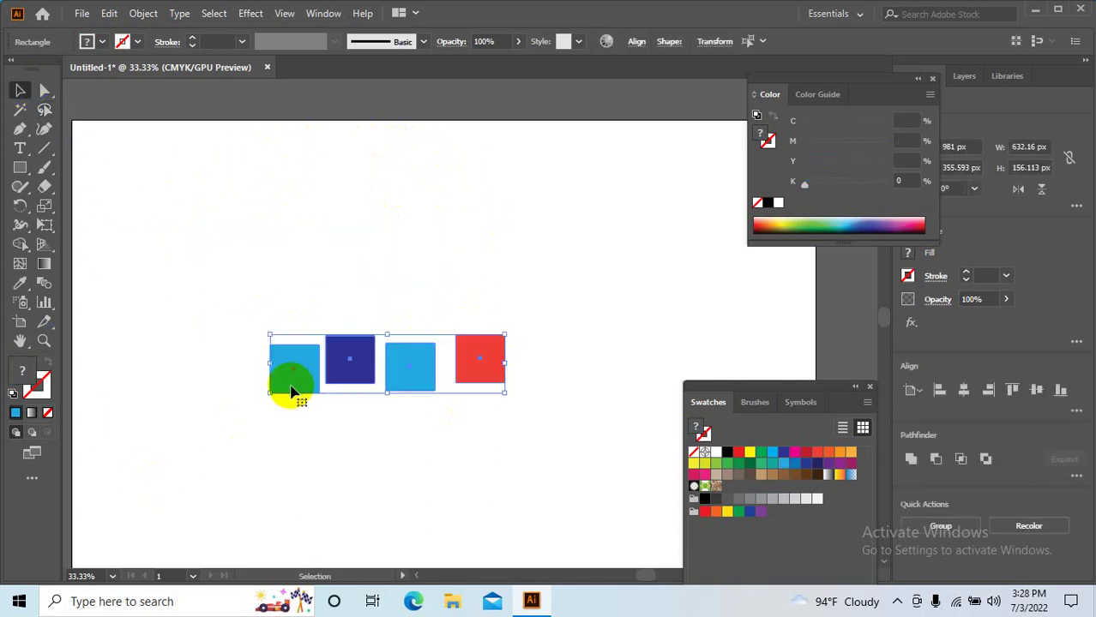
- Lasso-select the bottom anchor points of the two light-blue squares
left_click(45, 90)
left_click(306, 235)
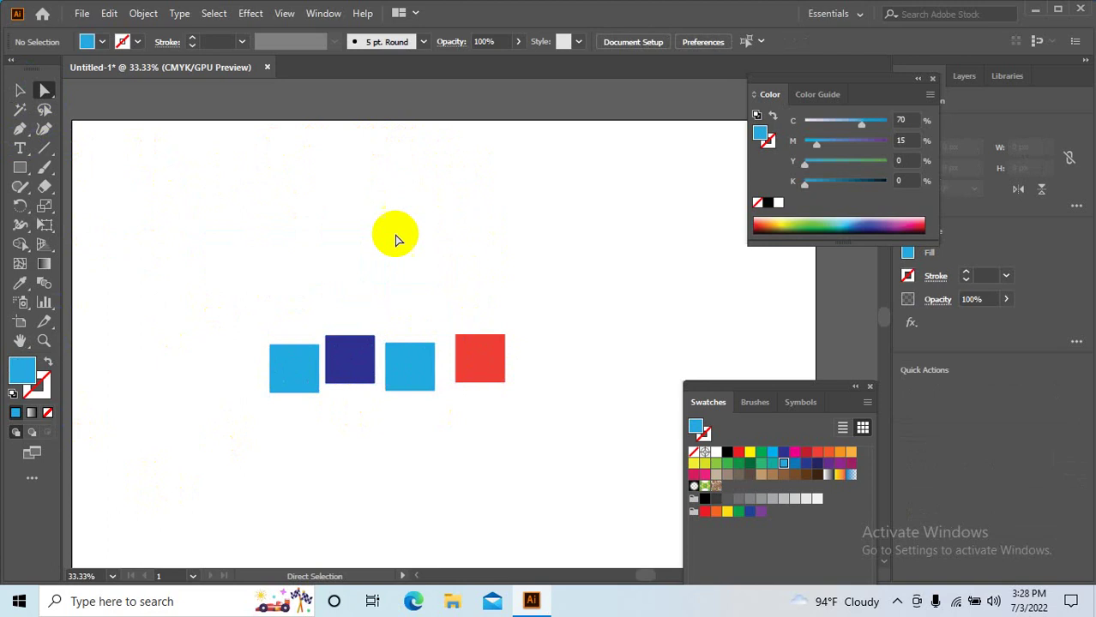
left_click(44, 109)
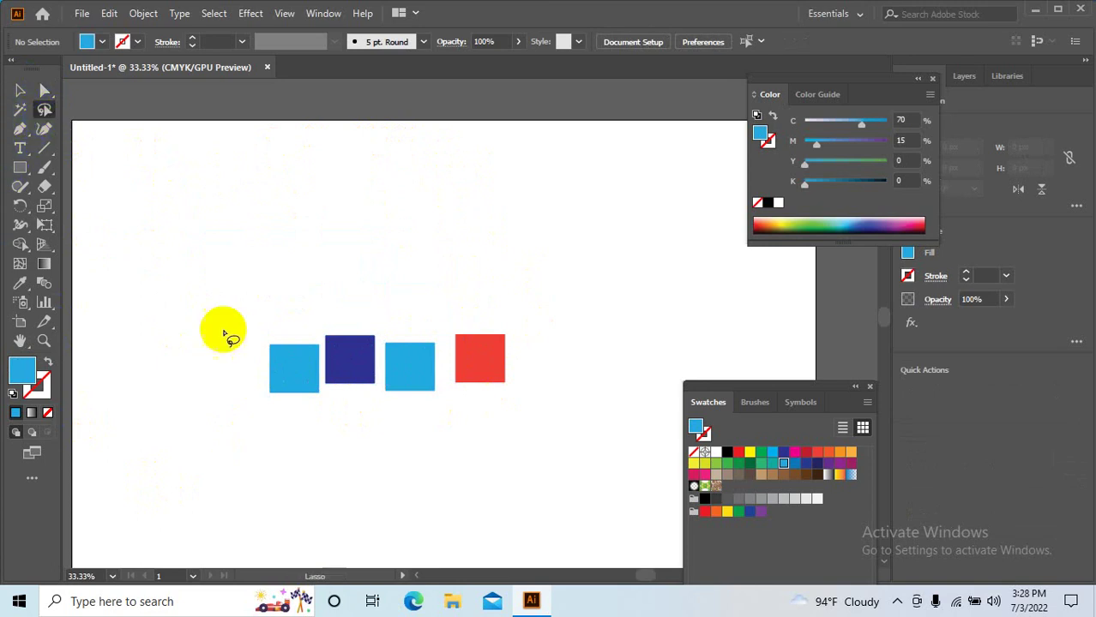
mouse_move(292, 393)
left_mouse_down()
mouse_move(386, 407)
mouse_move(410, 389)
left_mouse_up()
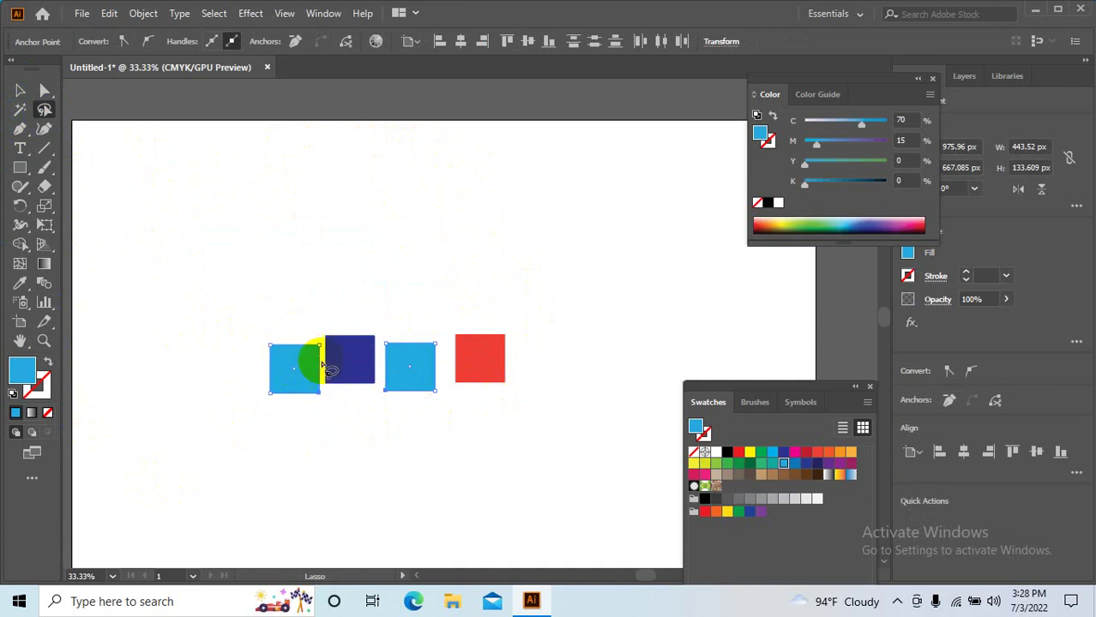
left_click(266, 238)
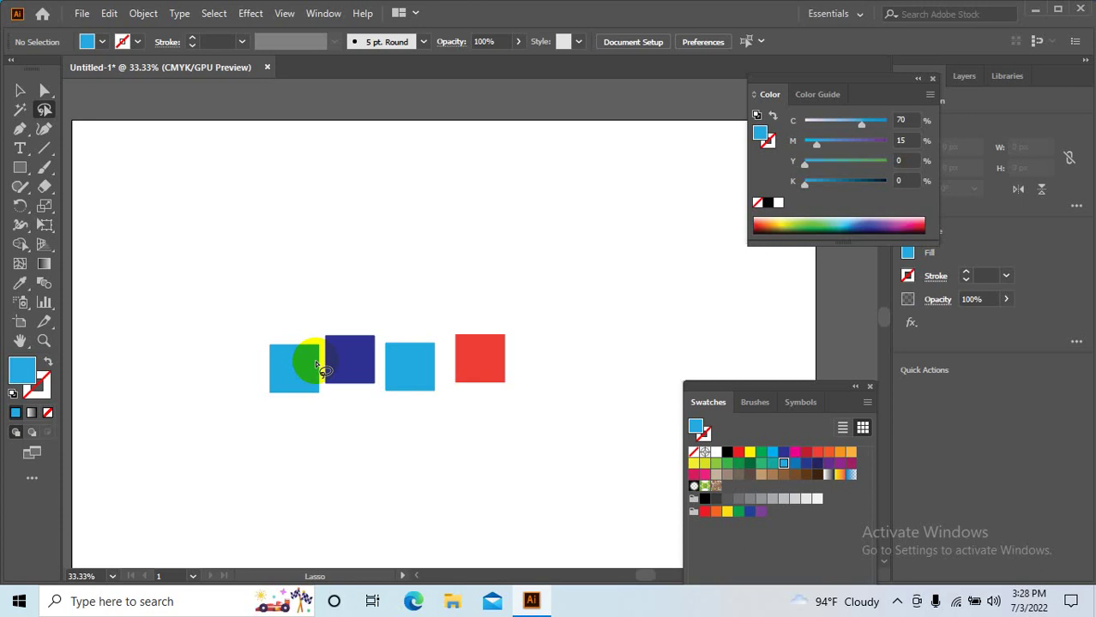
mouse_move(289, 375)
left_mouse_down()
mouse_move(356, 417)
mouse_move(409, 384)
left_mouse_up()
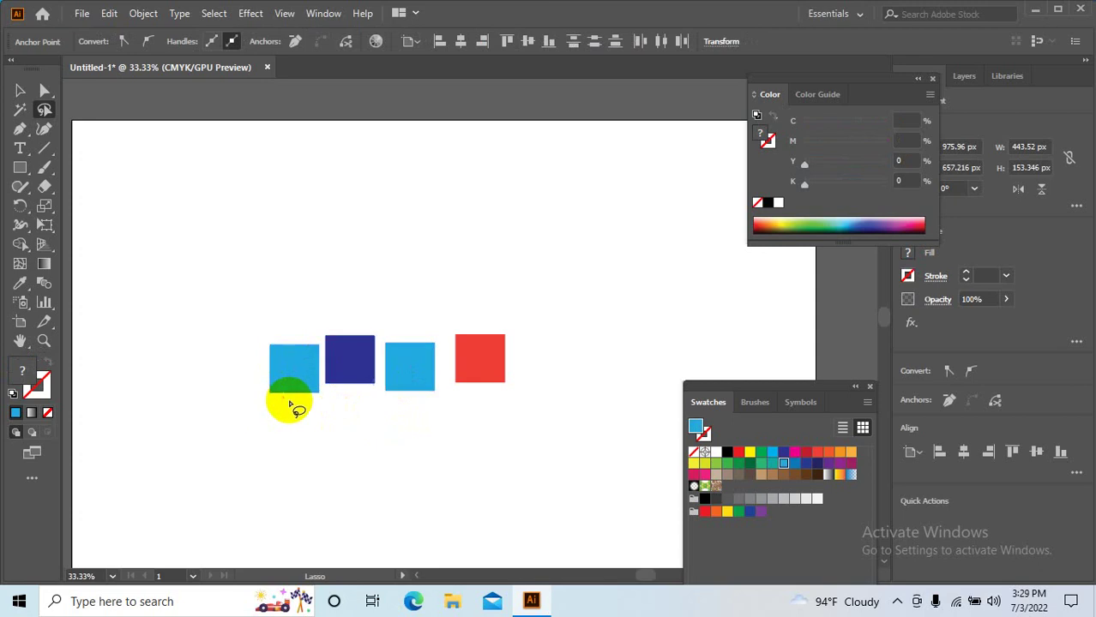
left_click(290, 390)
left_click_drag(291, 390, 404, 383)
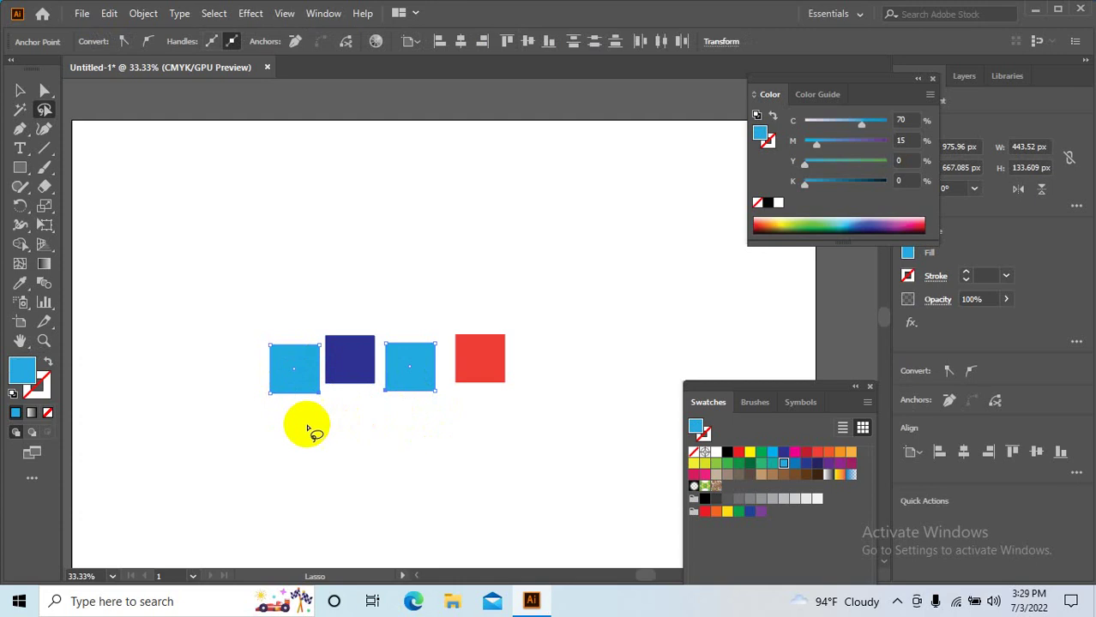
scroll(306, 400, "up", 4)
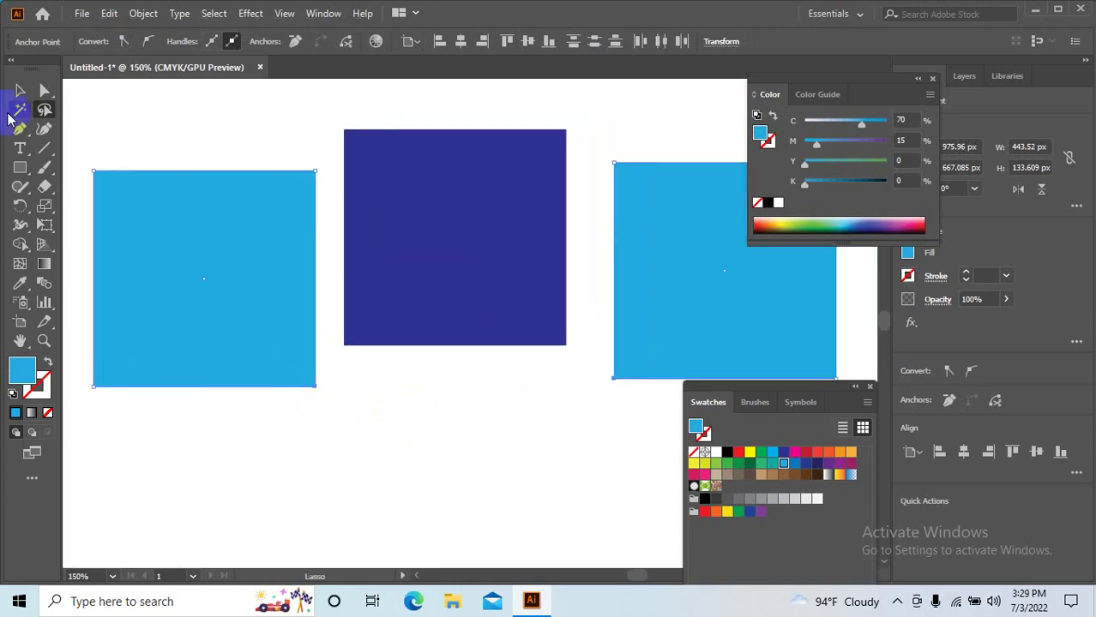
- Show the rulers and place a horizontal guide along the dark blue square's bottom edge
left_click(20, 90)
left_click(559, 512)
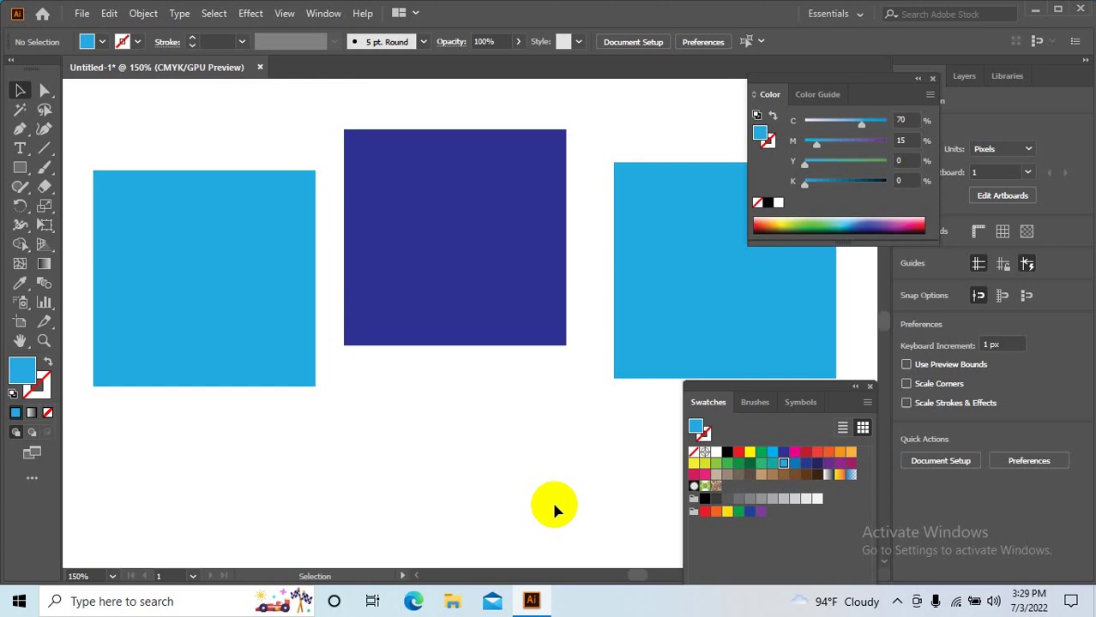
key("ctrl+r")
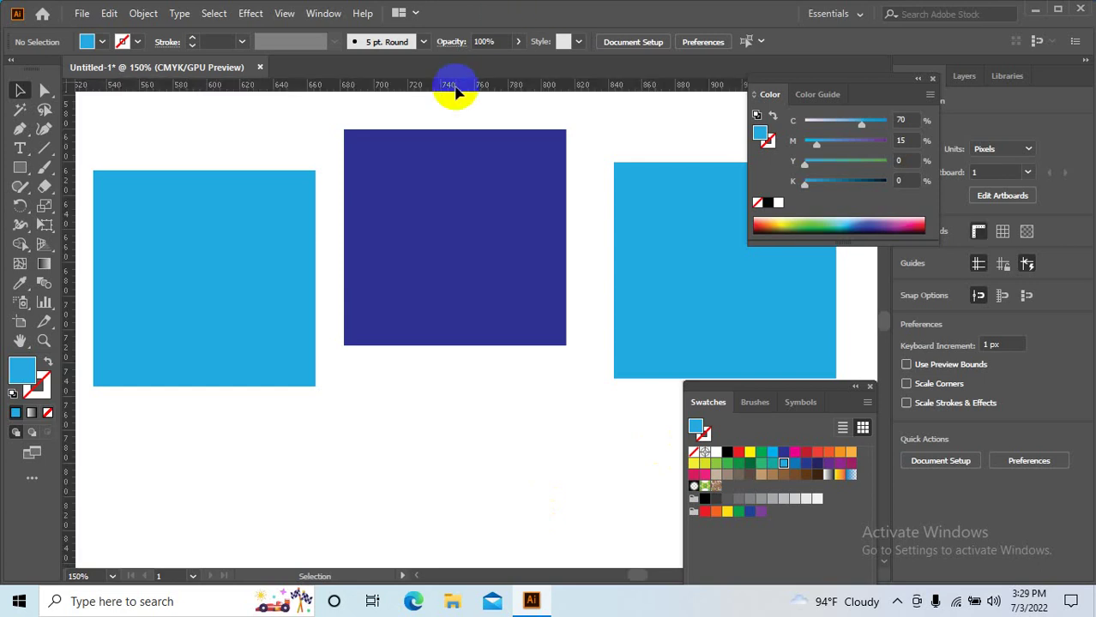
left_click_drag(455, 89, 506, 348)
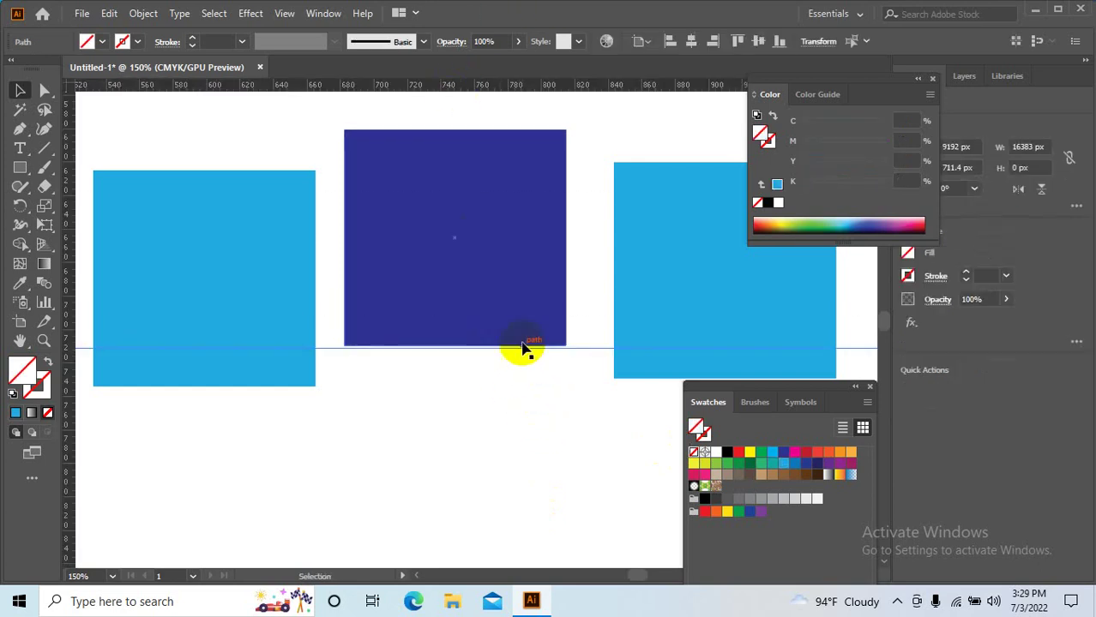
left_click(525, 345)
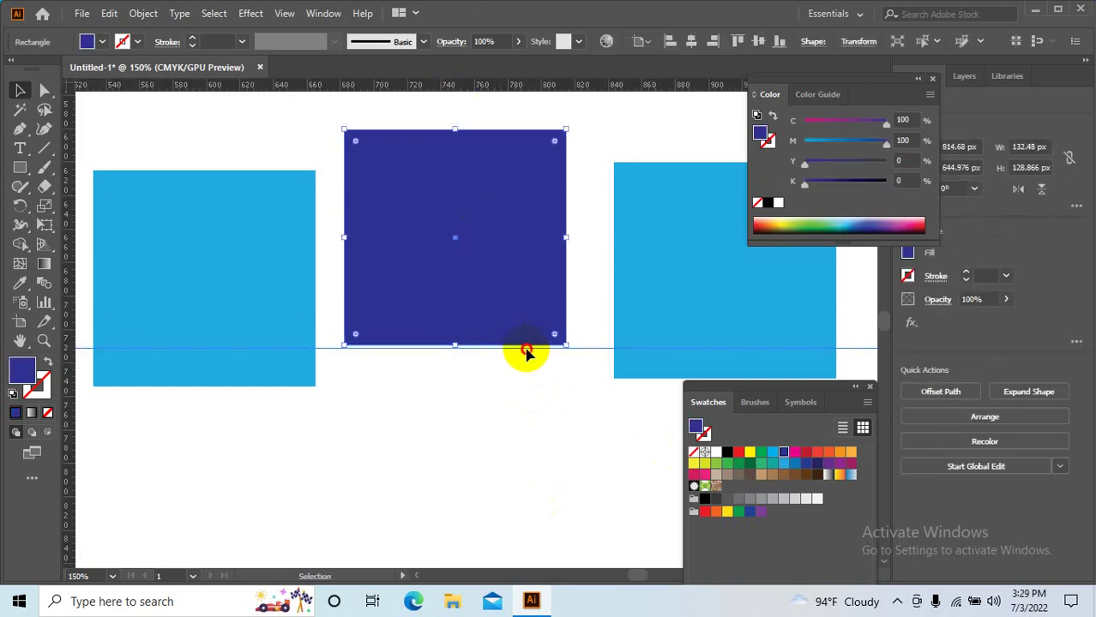
left_click_drag(527, 350, 529, 426)
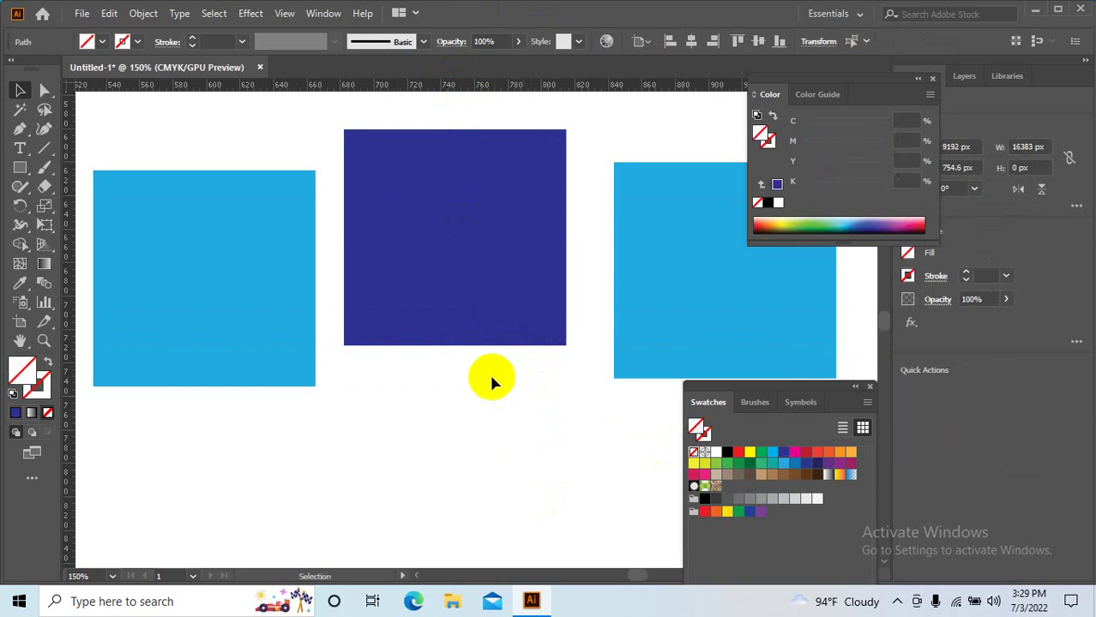
left_click(491, 378)
key("ctrl+r")
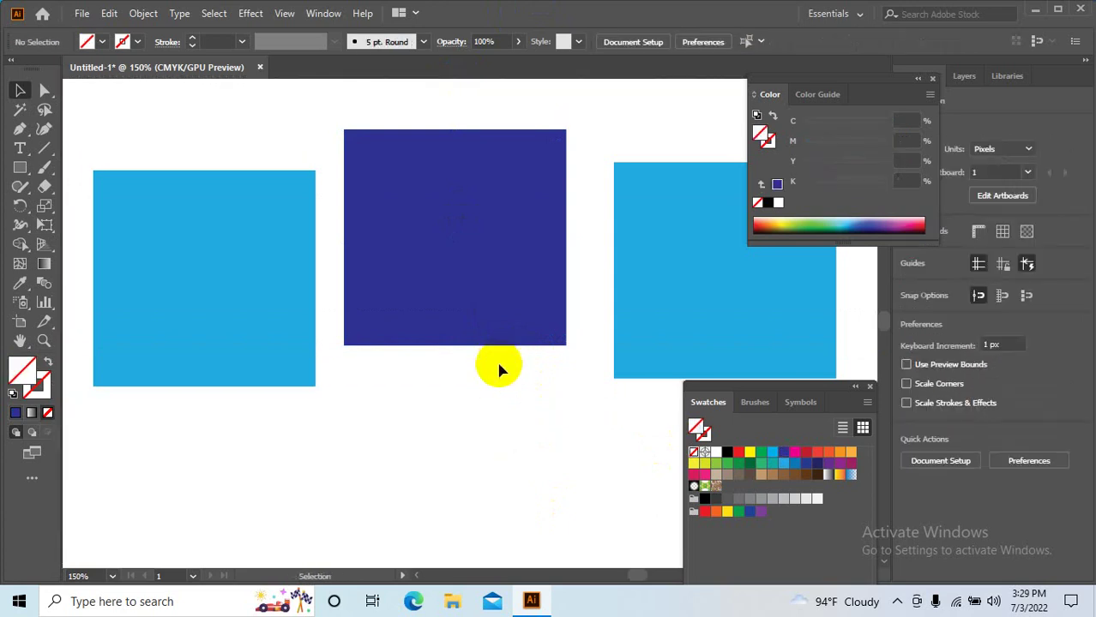
key("ctrl+r")
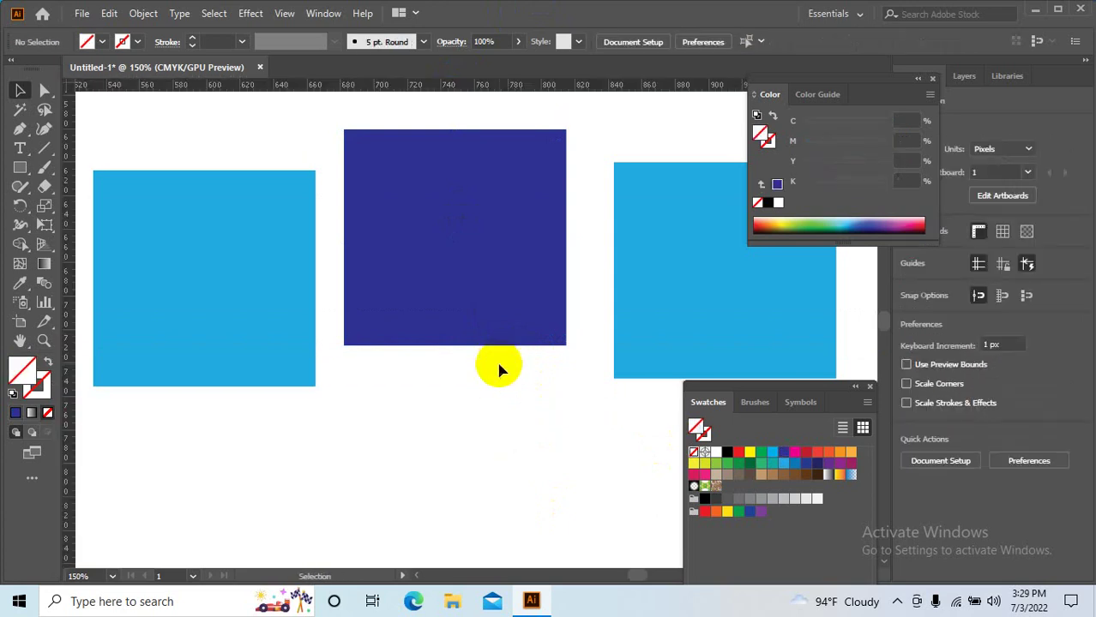
left_click_drag(568, 84, 578, 348)
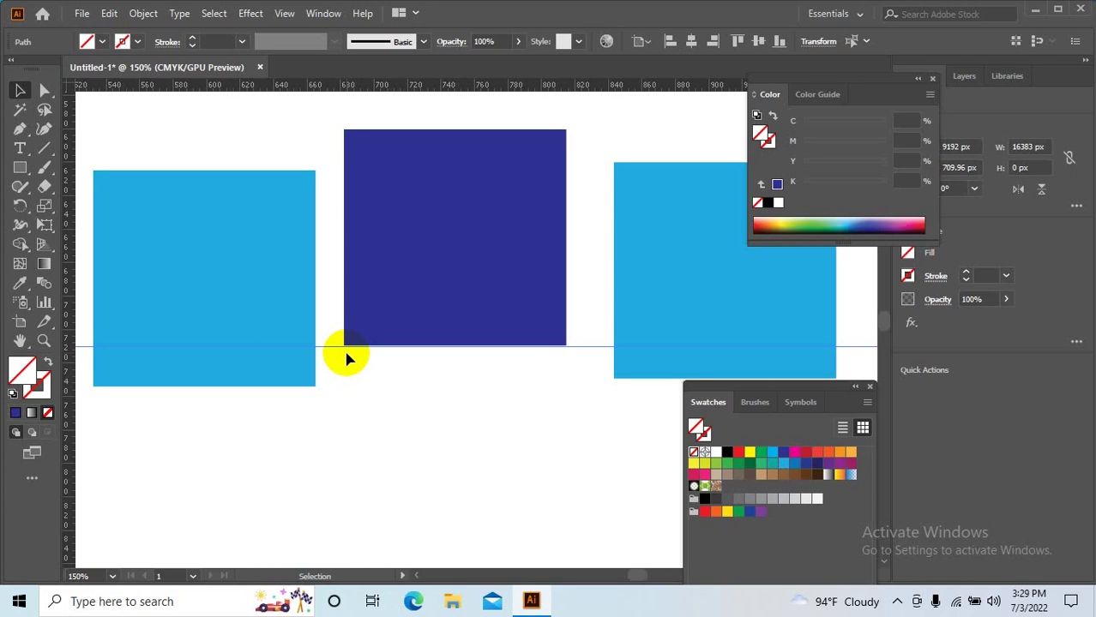
- Lasso the squares' bottom anchors, then select the three left squares as whole objects
left_click(45, 109)
left_click_drag(177, 355, 684, 347)
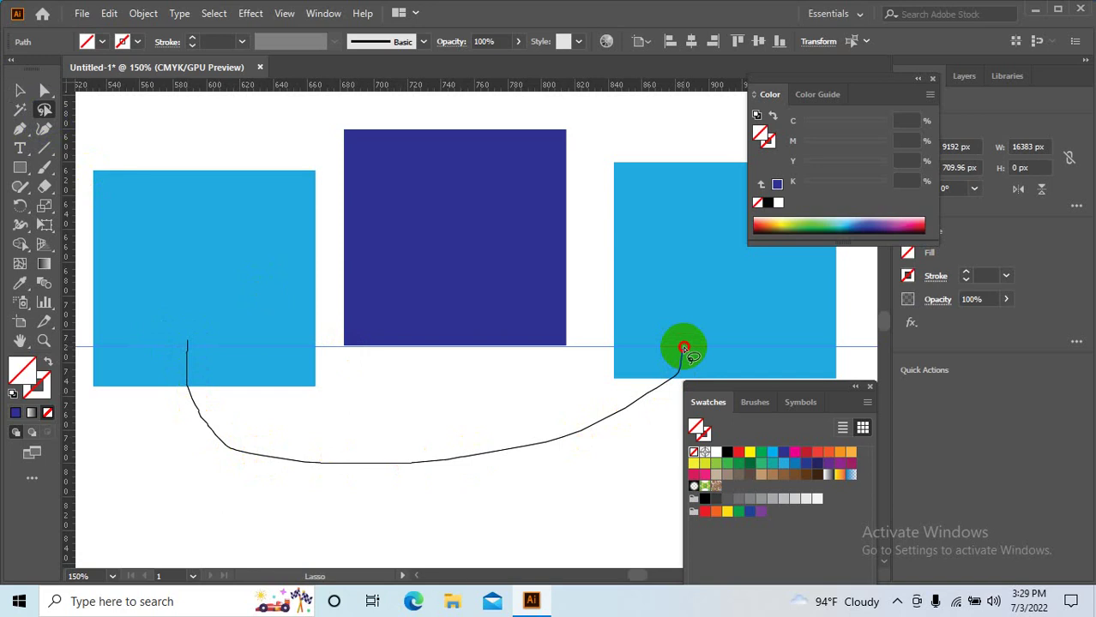
left_click_drag(683, 348, 661, 395)
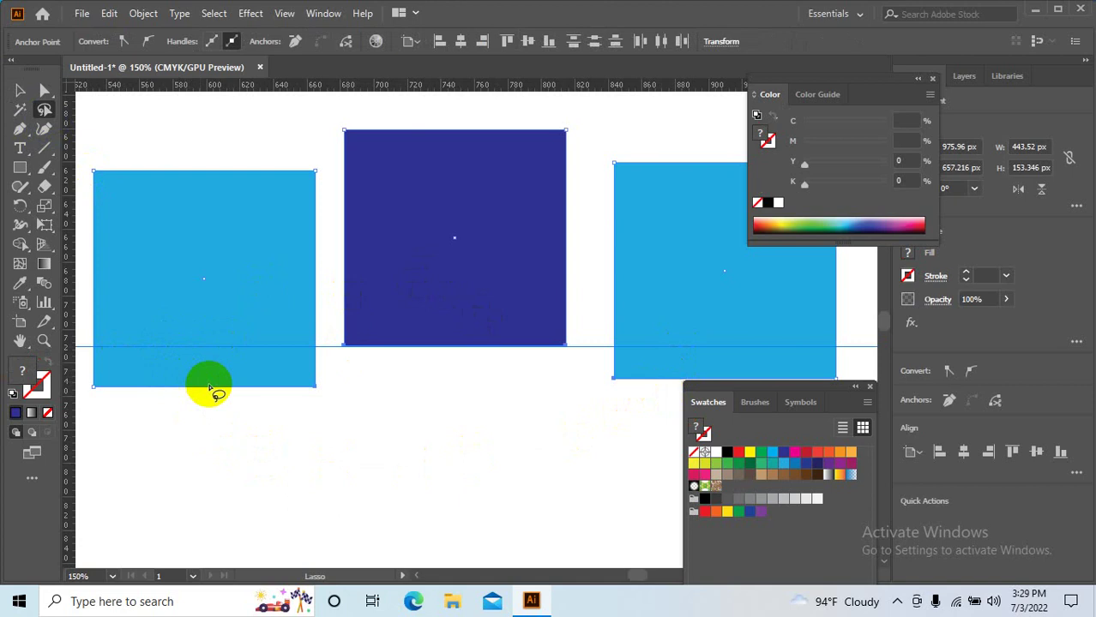
left_click_drag(204, 385, 664, 369)
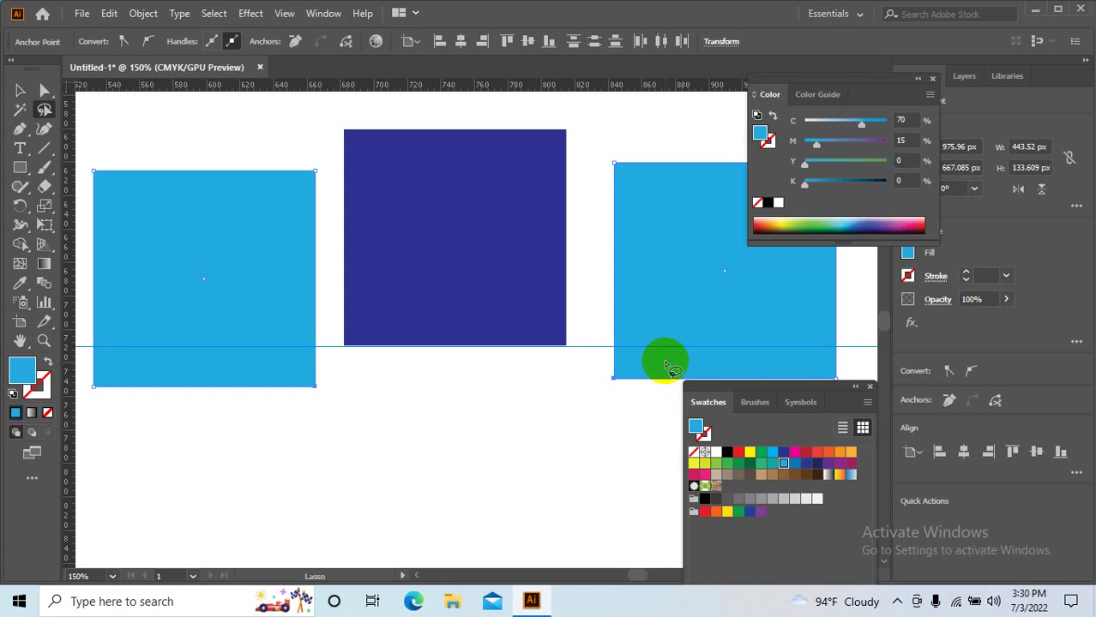
left_click(285, 413)
left_click_drag(310, 387, 639, 371)
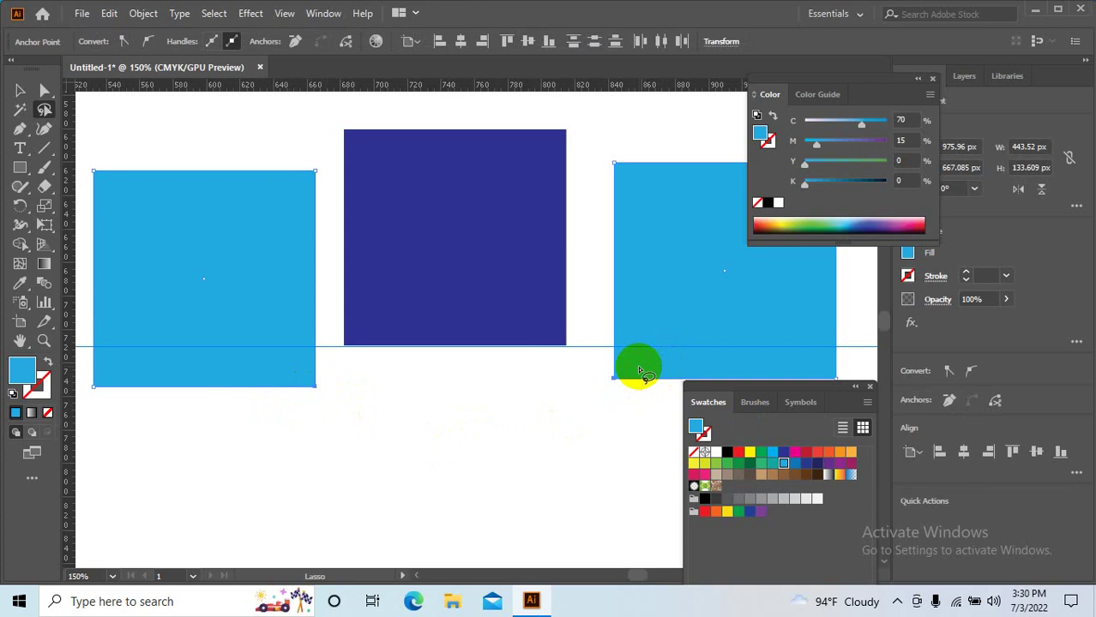
left_click(19, 90)
left_click(482, 276)
- Move the two cyan squares up away from the others
key("ctrl+minus")
key("ctrl+minus")
key("ctrl+minus")
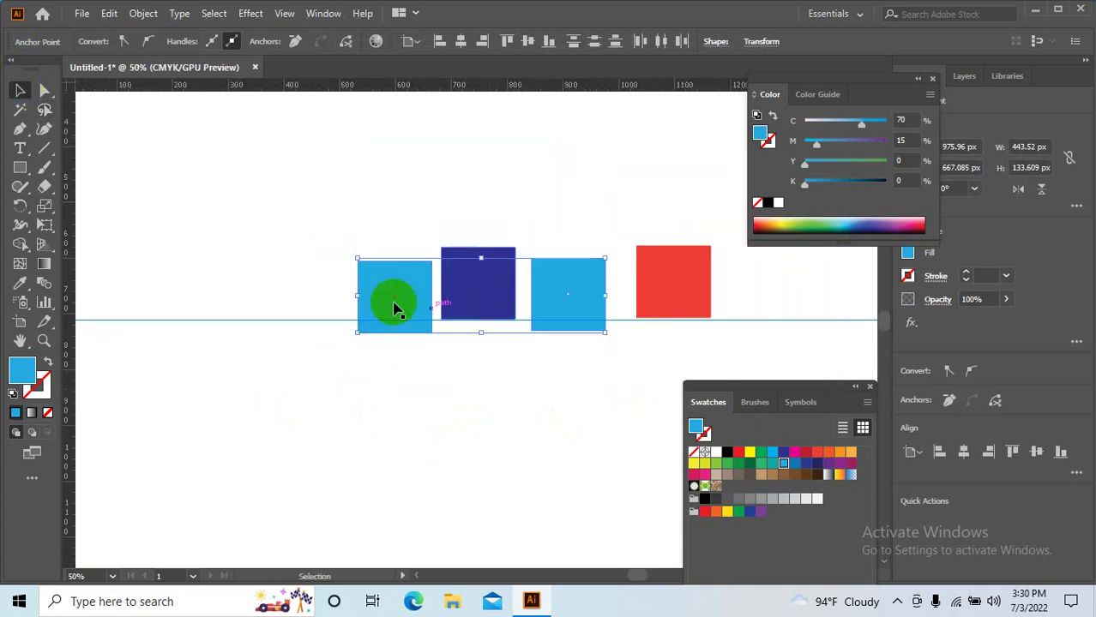
left_click_drag(395, 308, 418, 446)
scroll(428, 448, "down", 3, "alt")
key("ctrl+z")
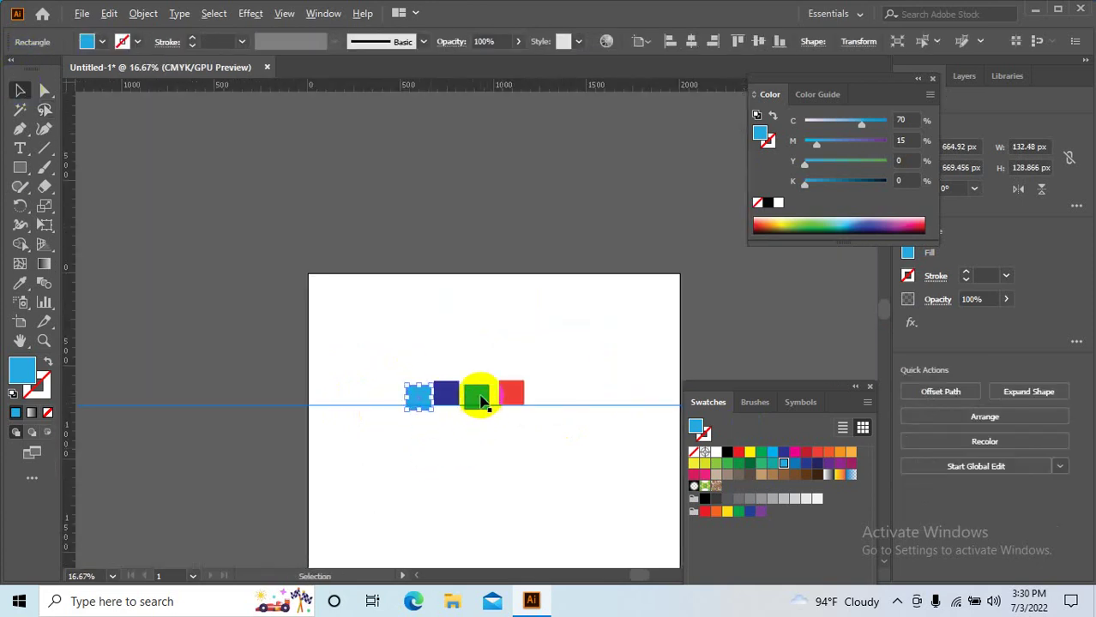
scroll(482, 401, "up", 3, "alt")
left_click(467, 396, "shift")
mouse_move(467, 396)
left_mouse_down()
mouse_move(477, 514)
mouse_move(486, 175)
left_mouse_up()
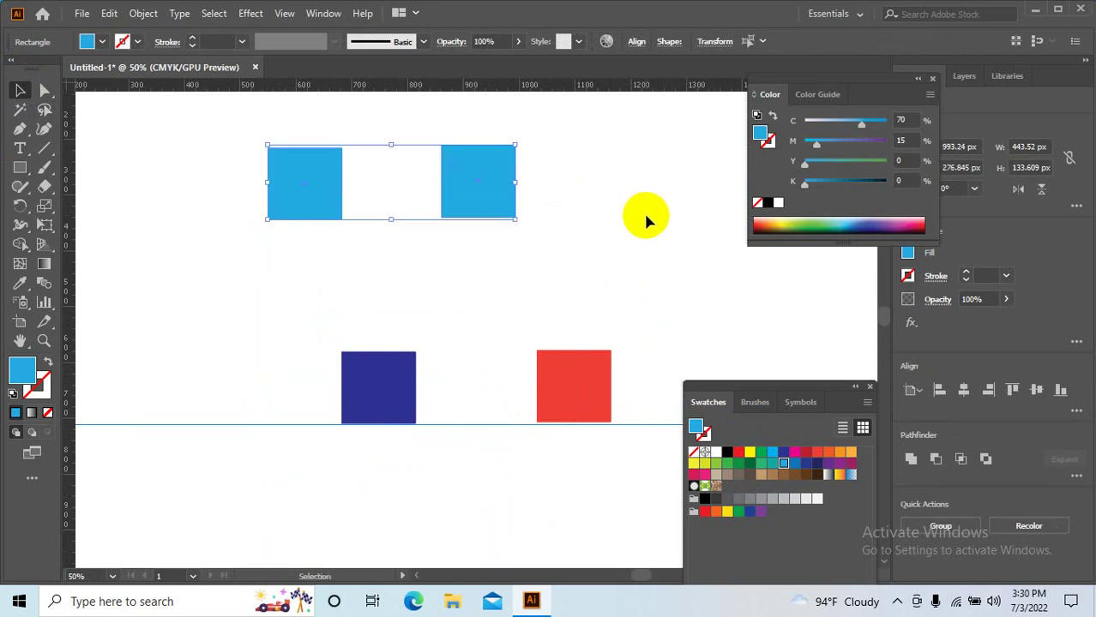
- Marquee-select all four squares and delete them
left_click(645, 220)
scroll(643, 215, "down", 1, "alt")
left_click_drag(639, 359, 414, 168)
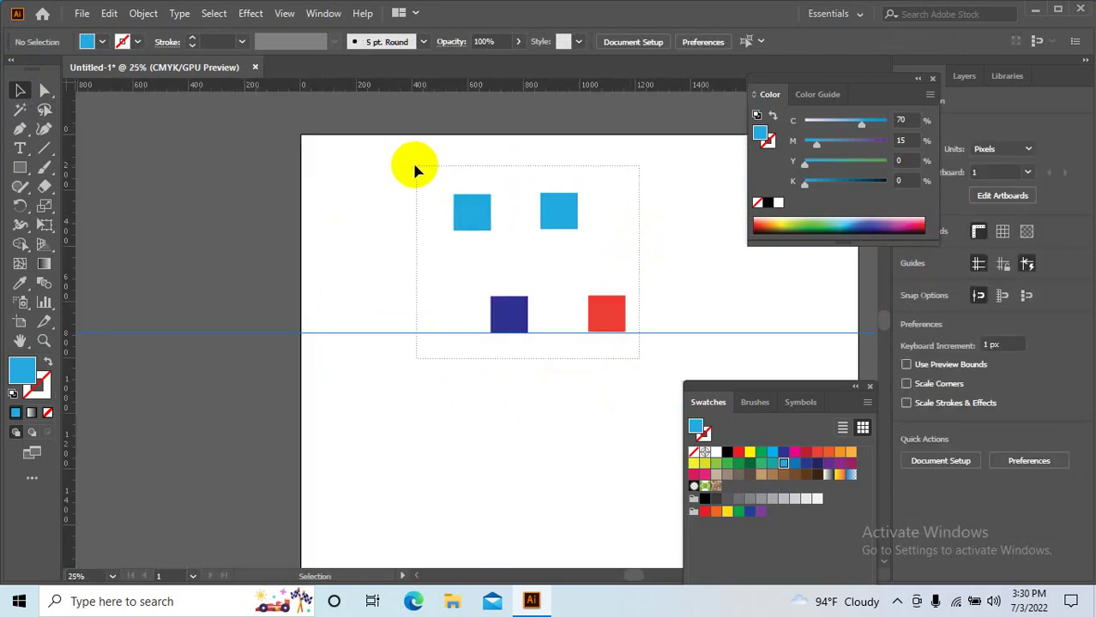
key("Delete")
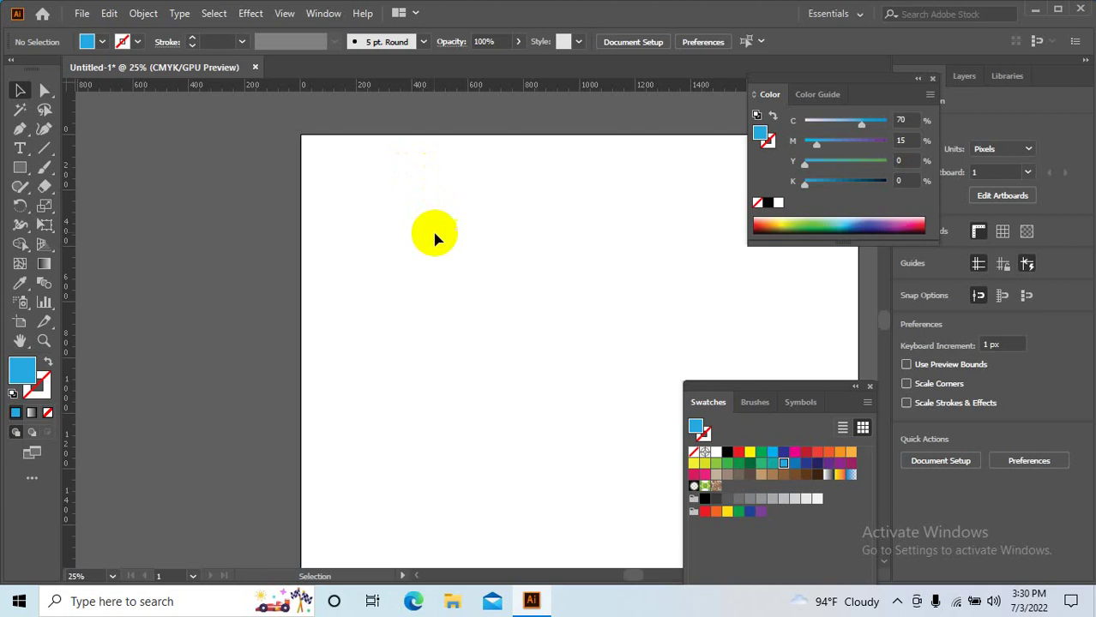
- Zoom out to 12.5% and open the Rectangle tool's shape flyout
key("ctrl+minus")
left_click(14, 93)
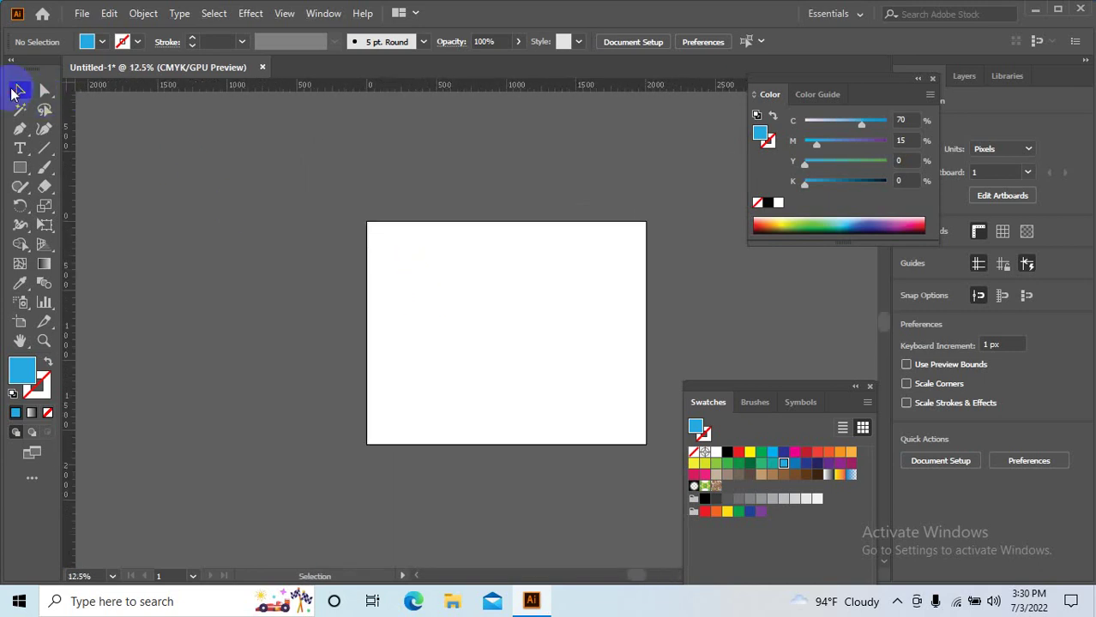
left_click(44, 90)
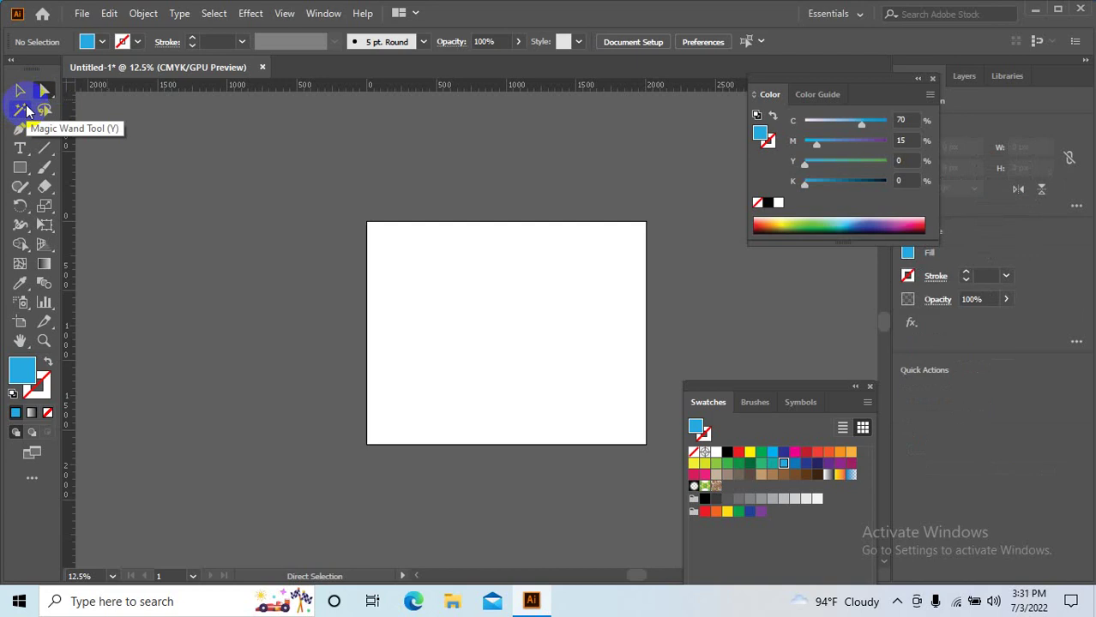
left_click(45, 110)
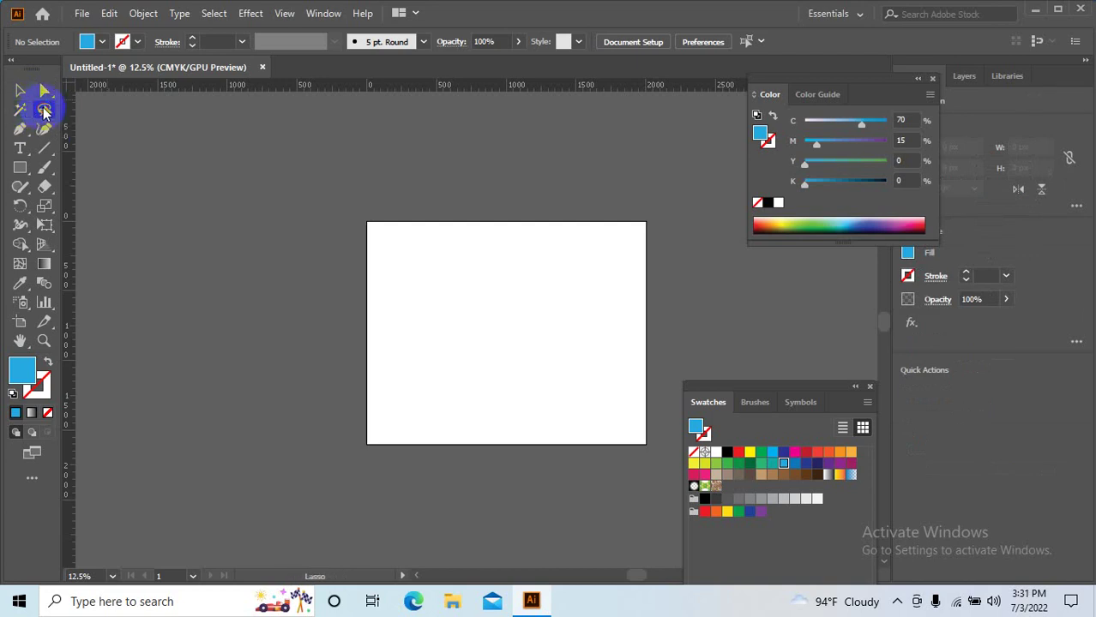
left_click_drag(20, 168, 85, 177)
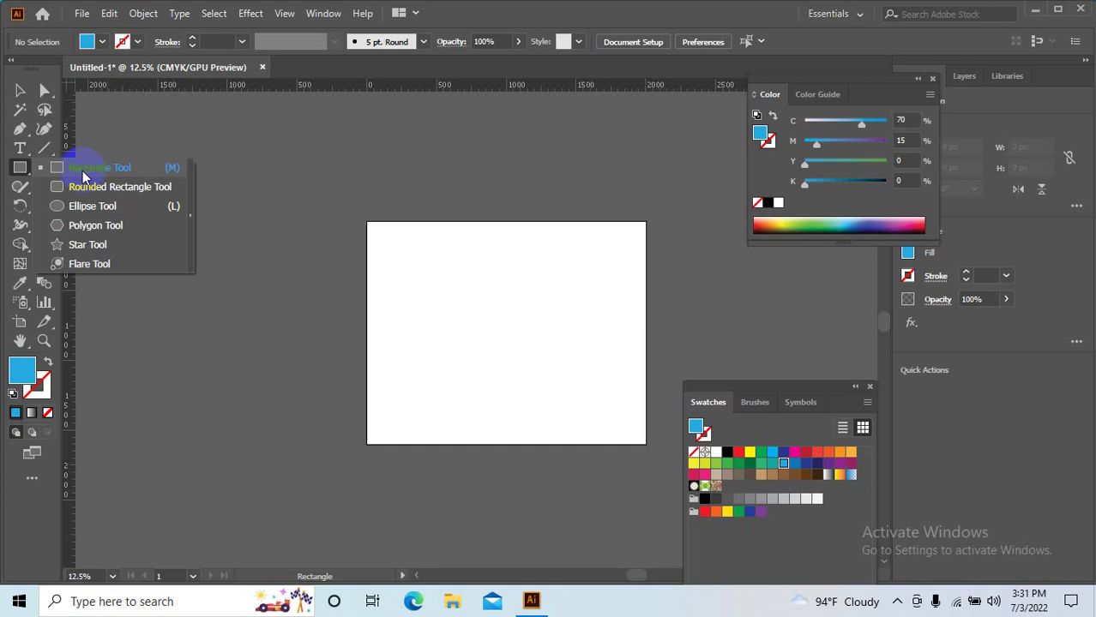
- Draw a large circle on the artboard with the Ellipse tool
left_click(77, 206)
scroll(600, 356, "up", 1)
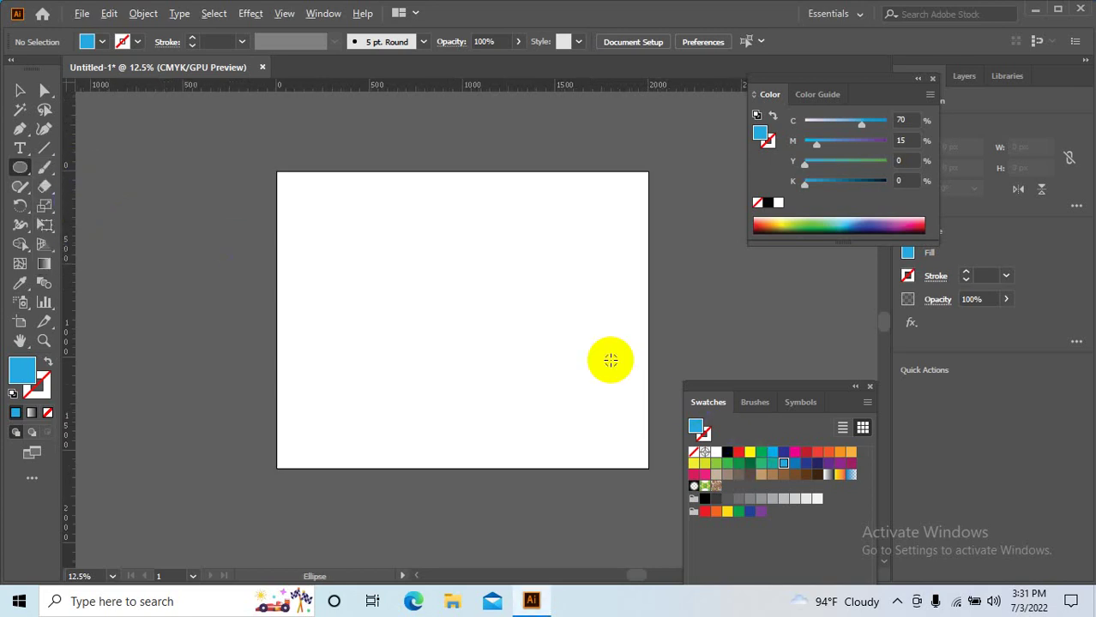
left_click_drag(350, 180, 509, 409)
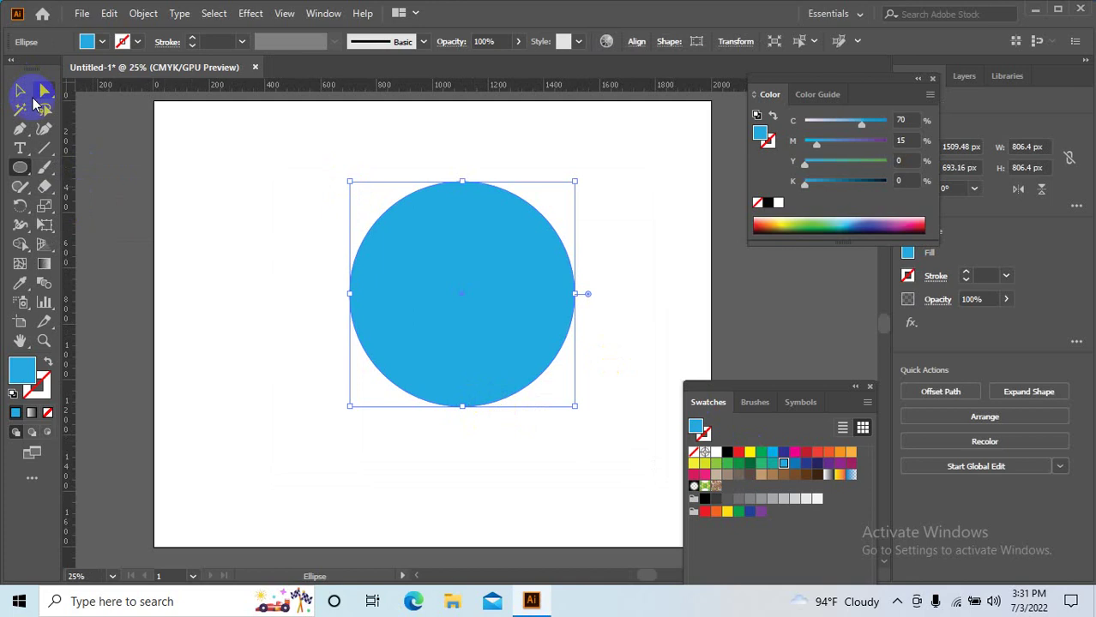
- Pull the circle's left and top anchor points outward to form an irregular blob
left_click(45, 90)
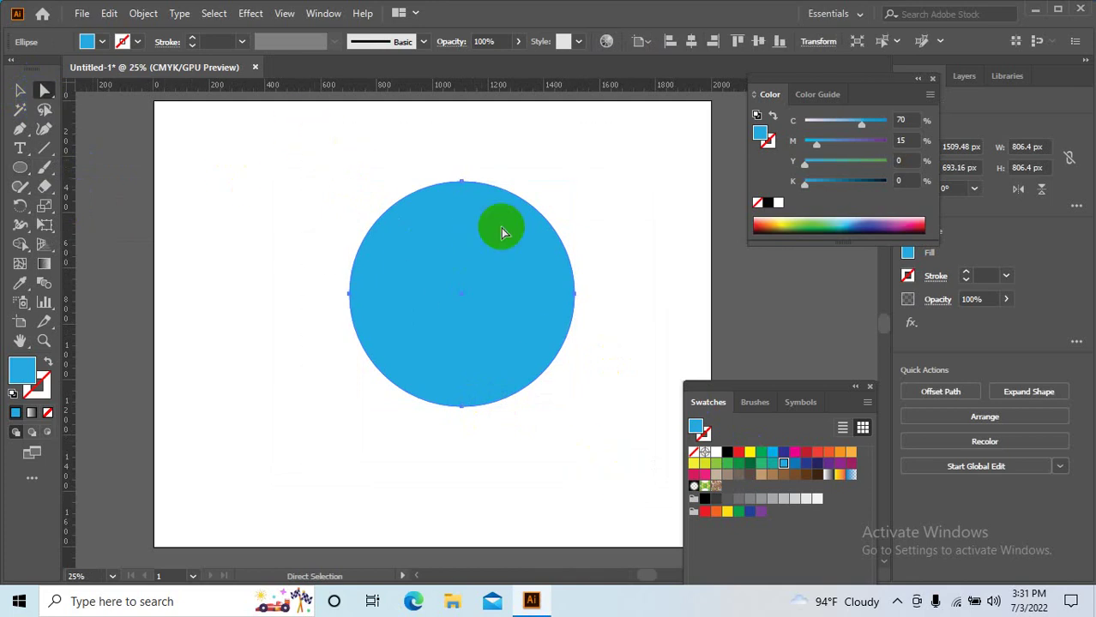
left_click(350, 294)
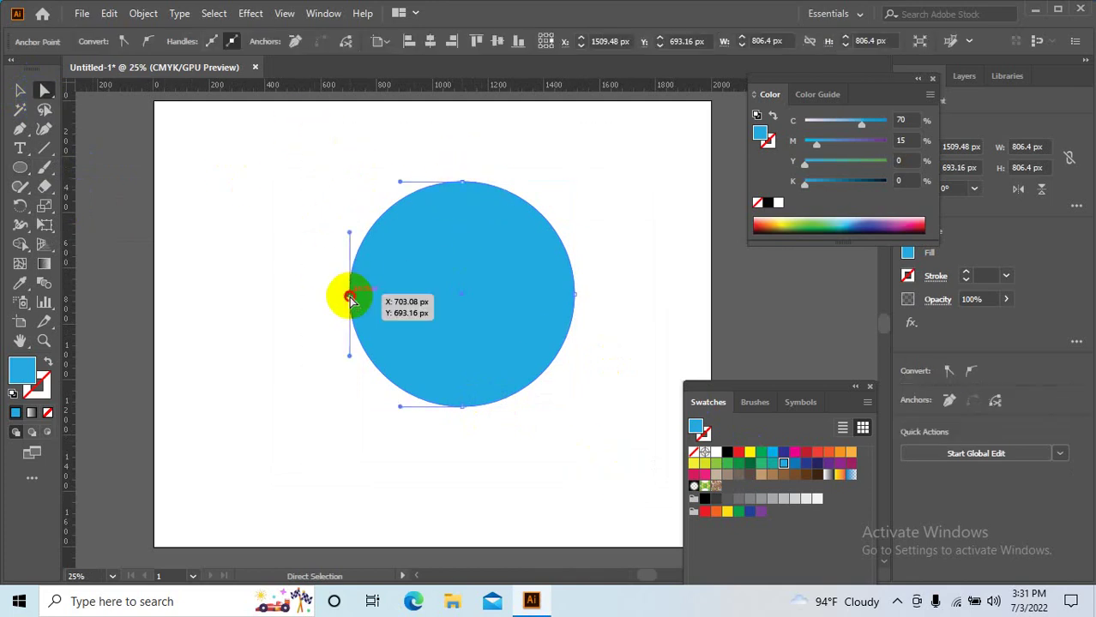
left_click_drag(350, 293, 302, 279)
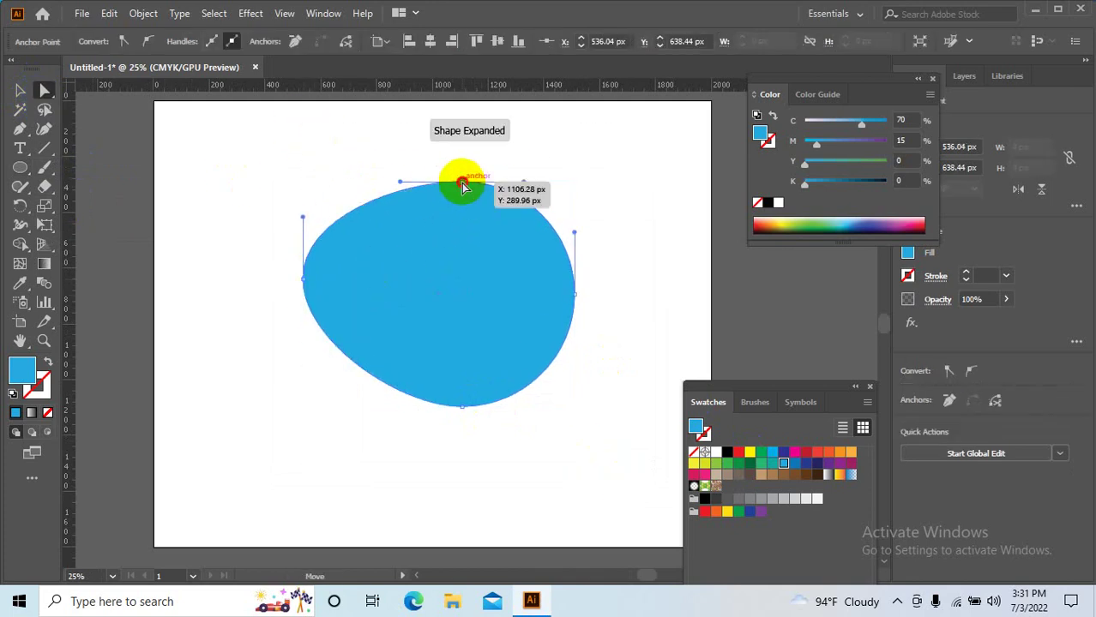
left_click_drag(462, 182, 462, 158)
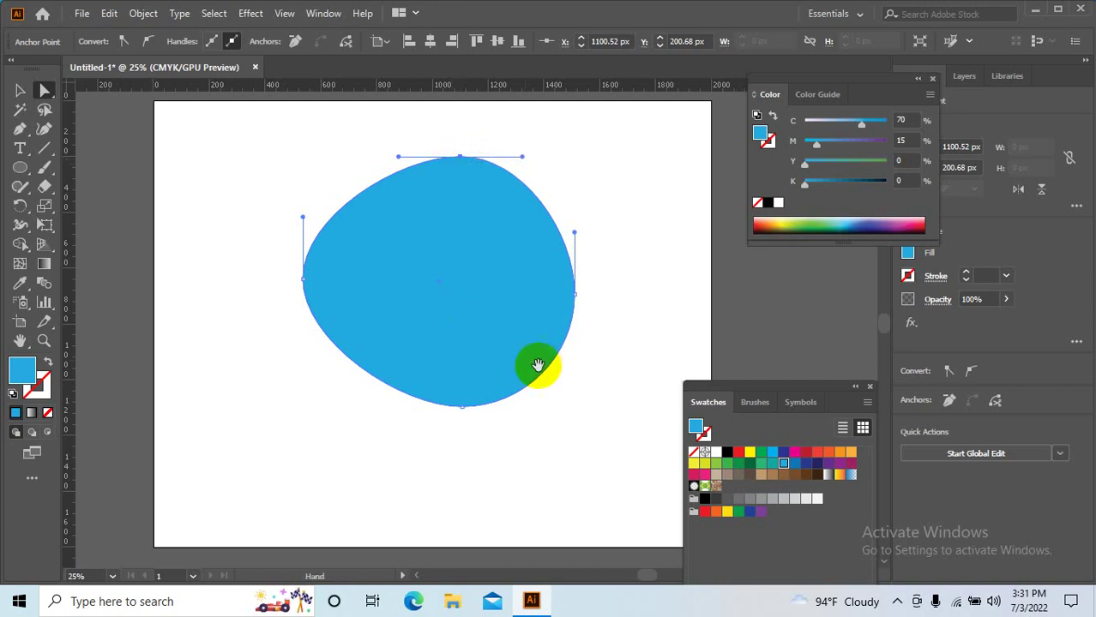
left_click_drag(536, 364, 481, 354)
left_click(521, 413)
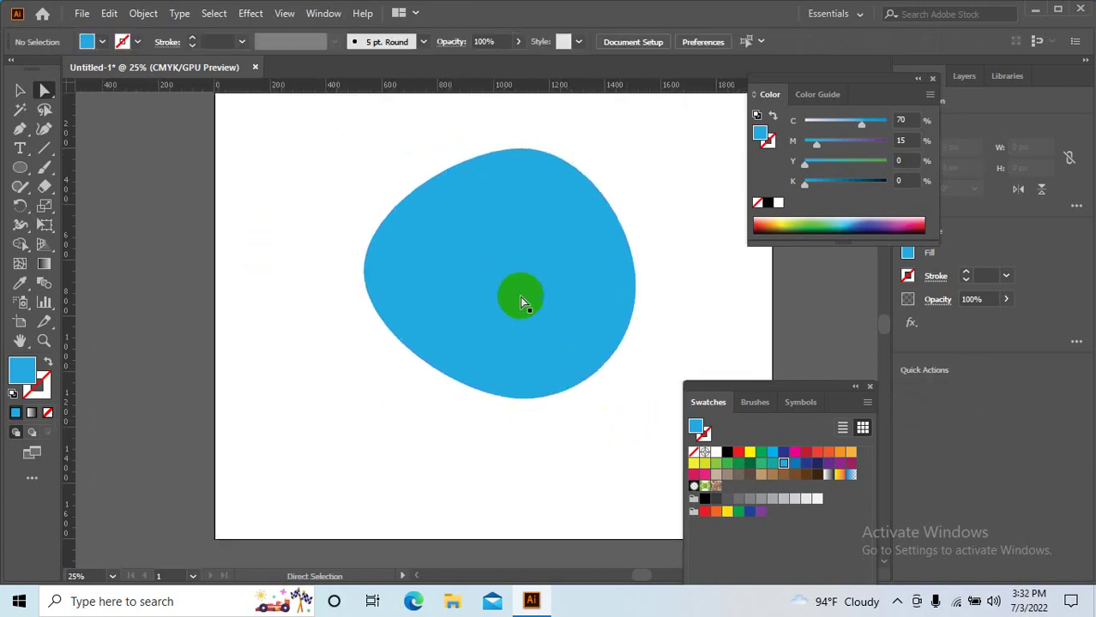
left_click(521, 298)
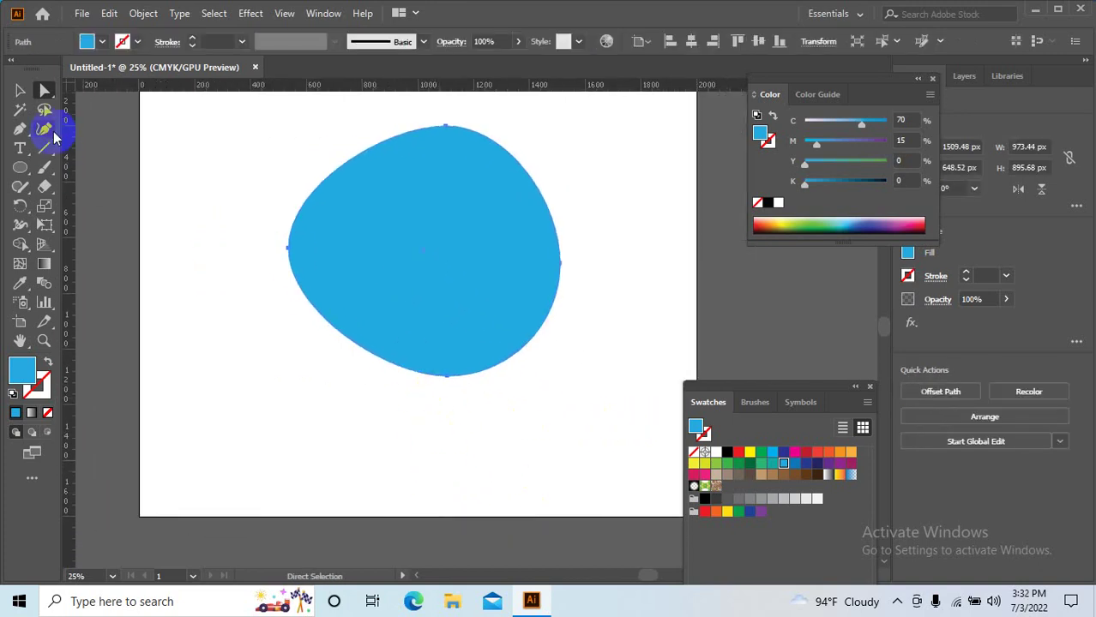
left_click(20, 90)
left_click(359, 448)
left_click(394, 306)
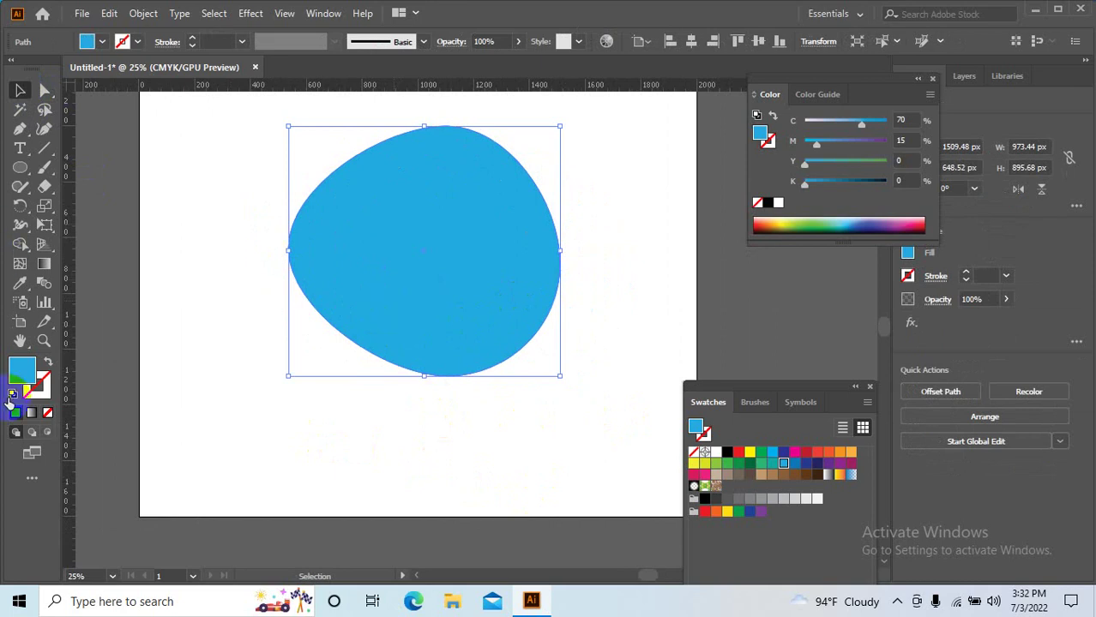
left_click(19, 367)
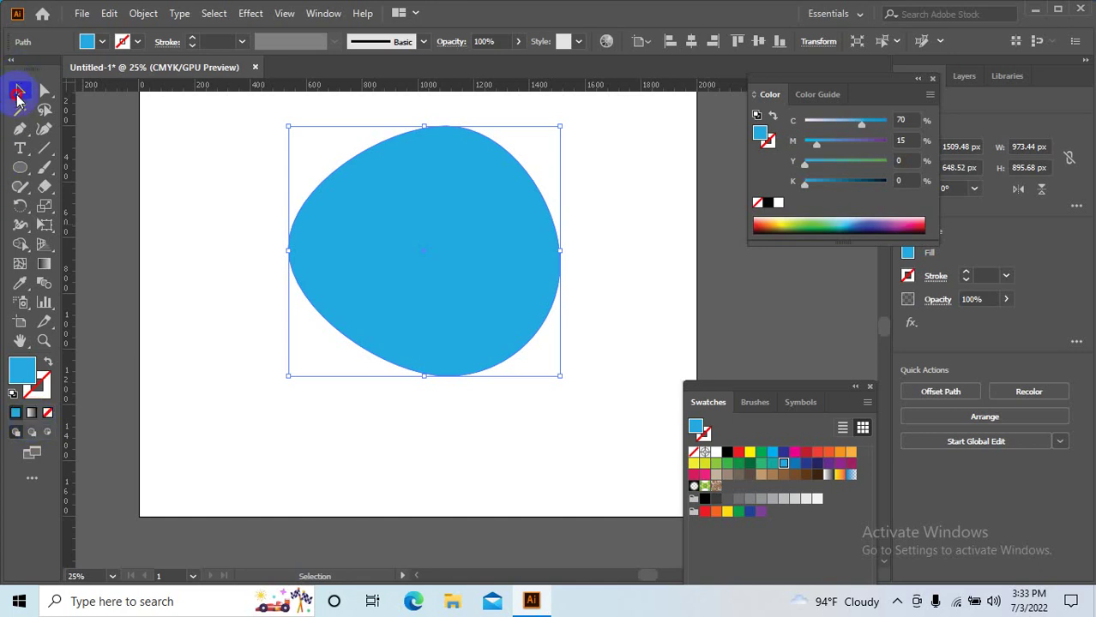
left_click(208, 207)
left_click(484, 314)
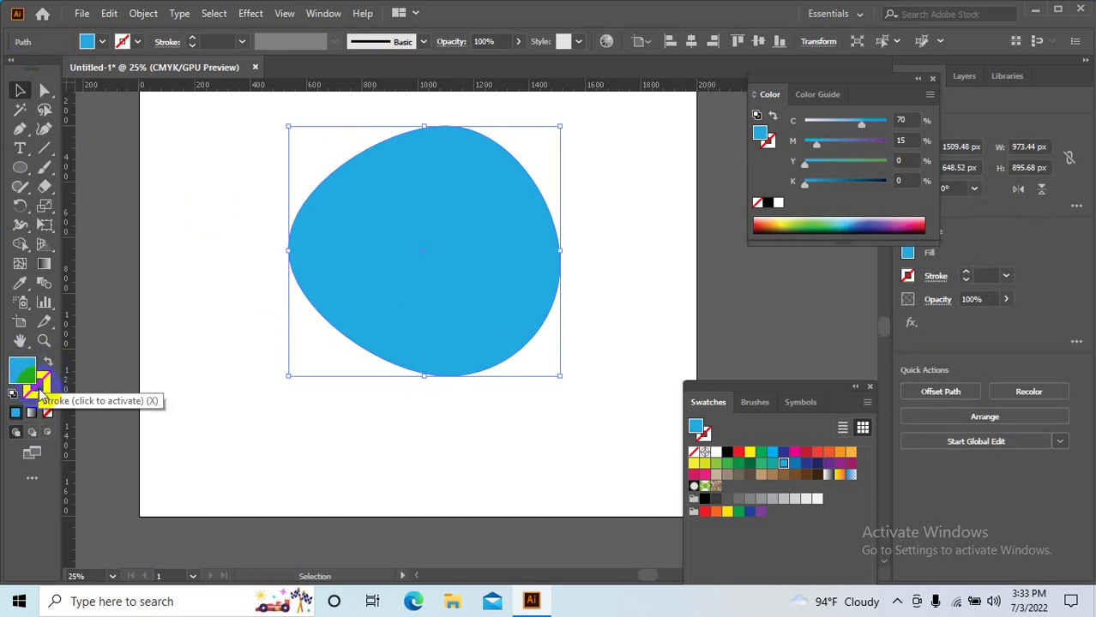
- Set the blob's stroke to bright red (M 98.4, Y 100) in the Color Picker
left_click(35, 387)
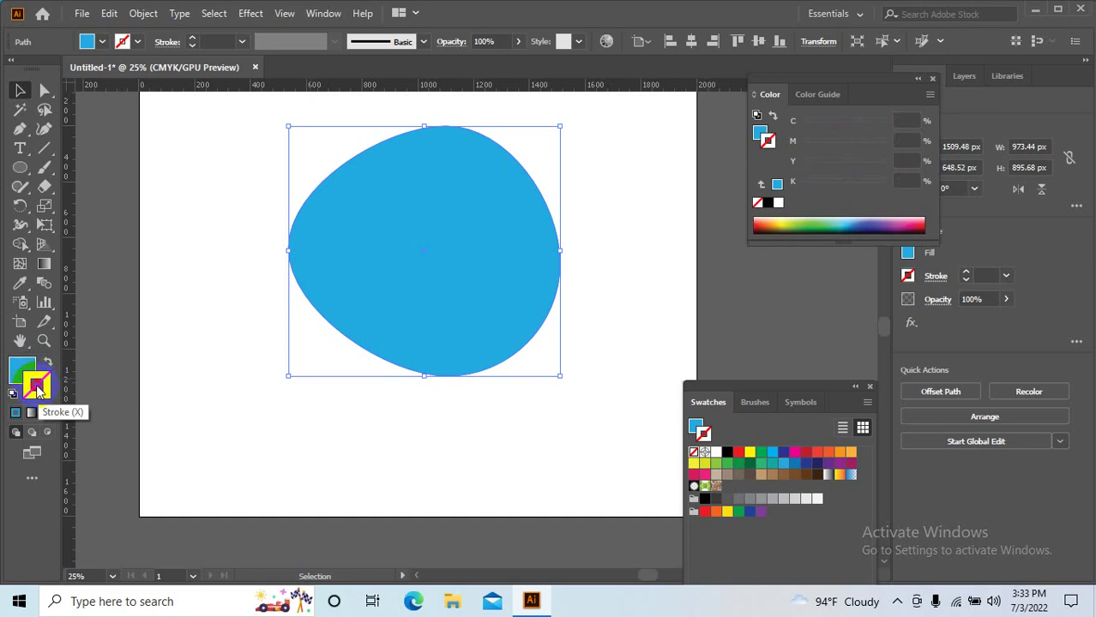
double_click(37, 390)
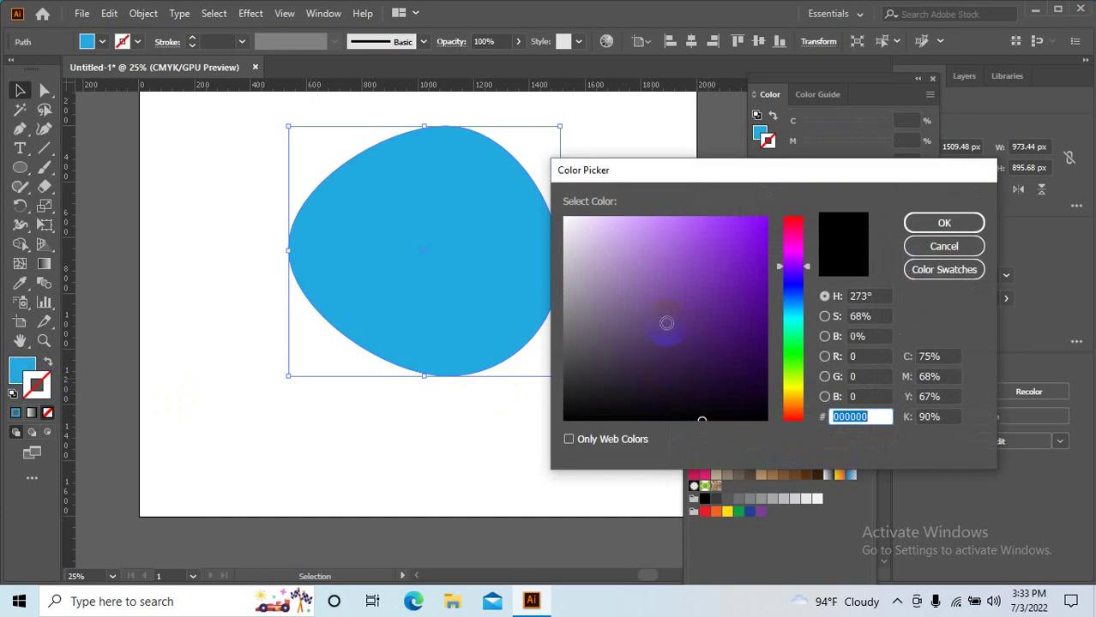
left_click_drag(801, 280, 792, 421)
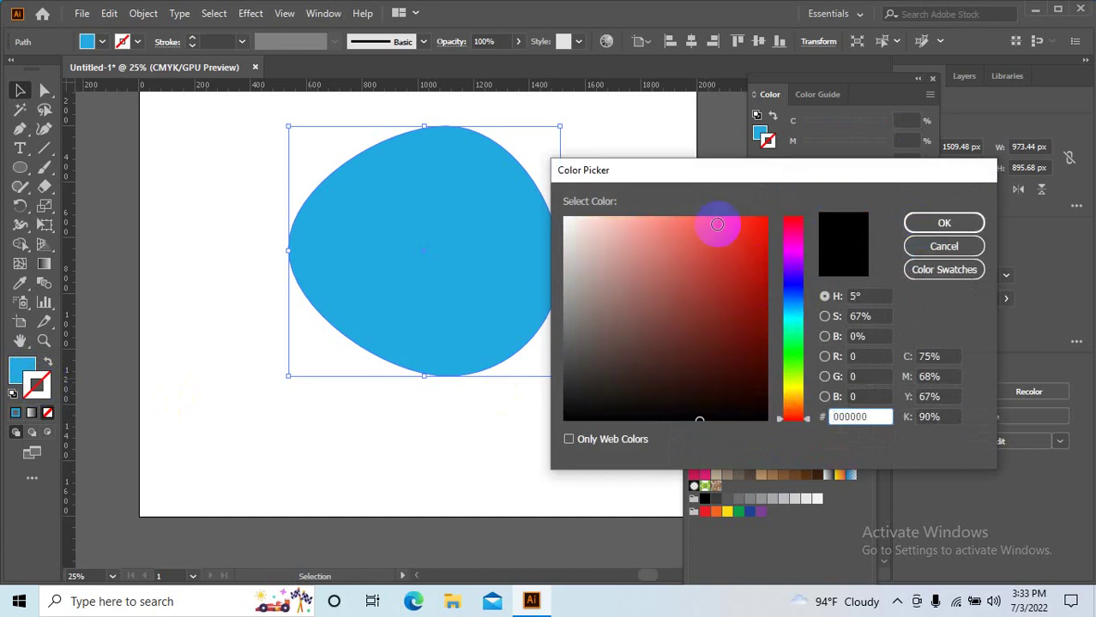
left_click(750, 228)
left_click_drag(749, 229, 766, 220)
left_click(944, 223)
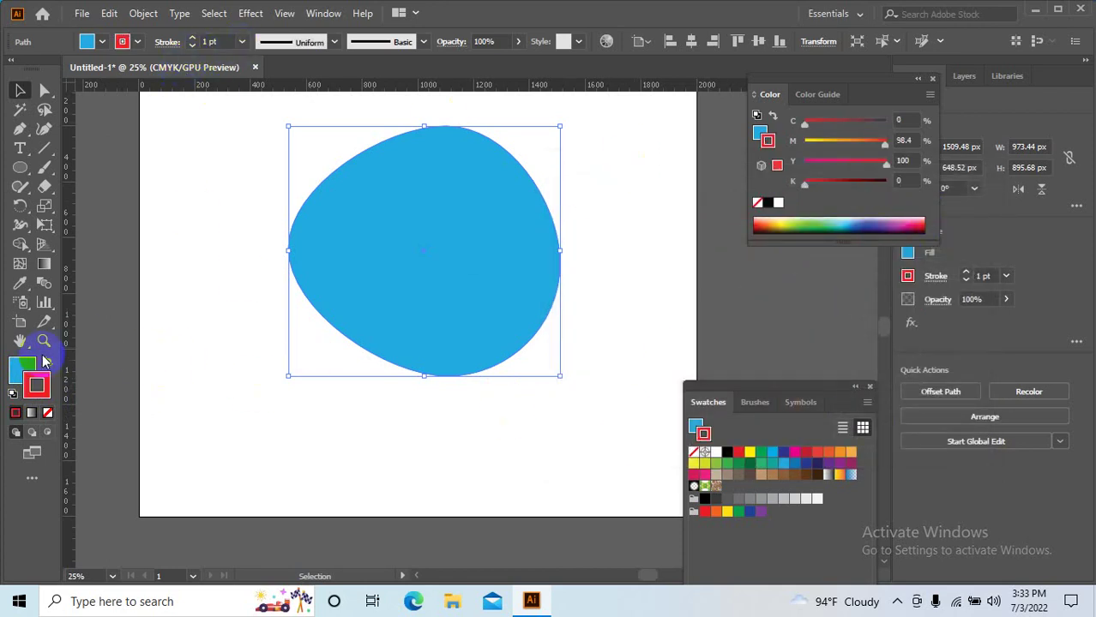
left_click(304, 418)
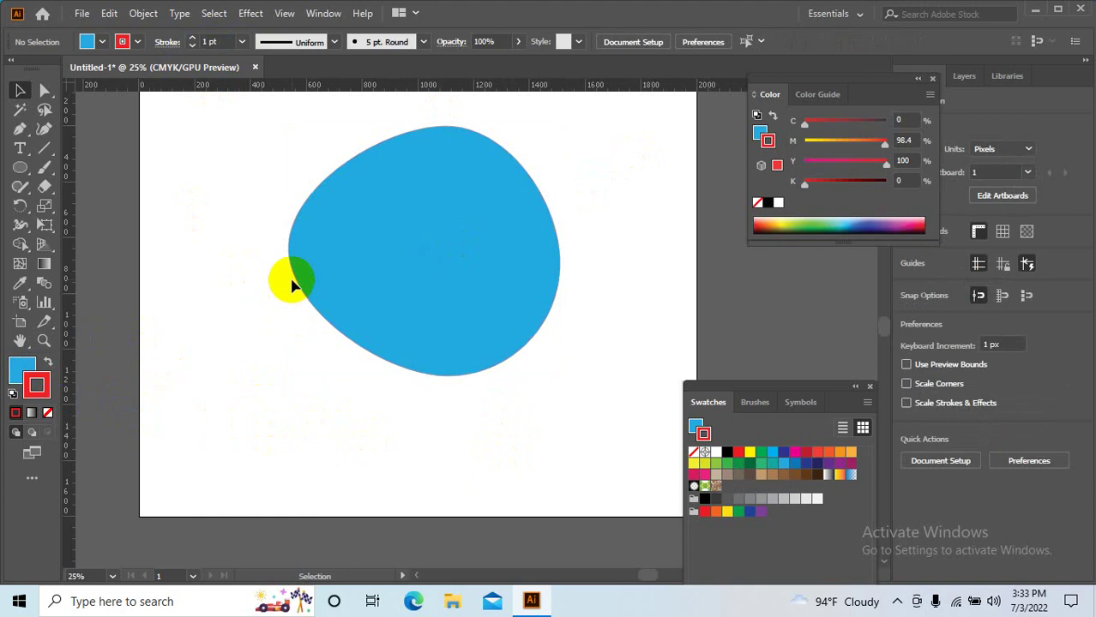
scroll(270, 236, "up", 5)
scroll(575, 363, "right", 3)
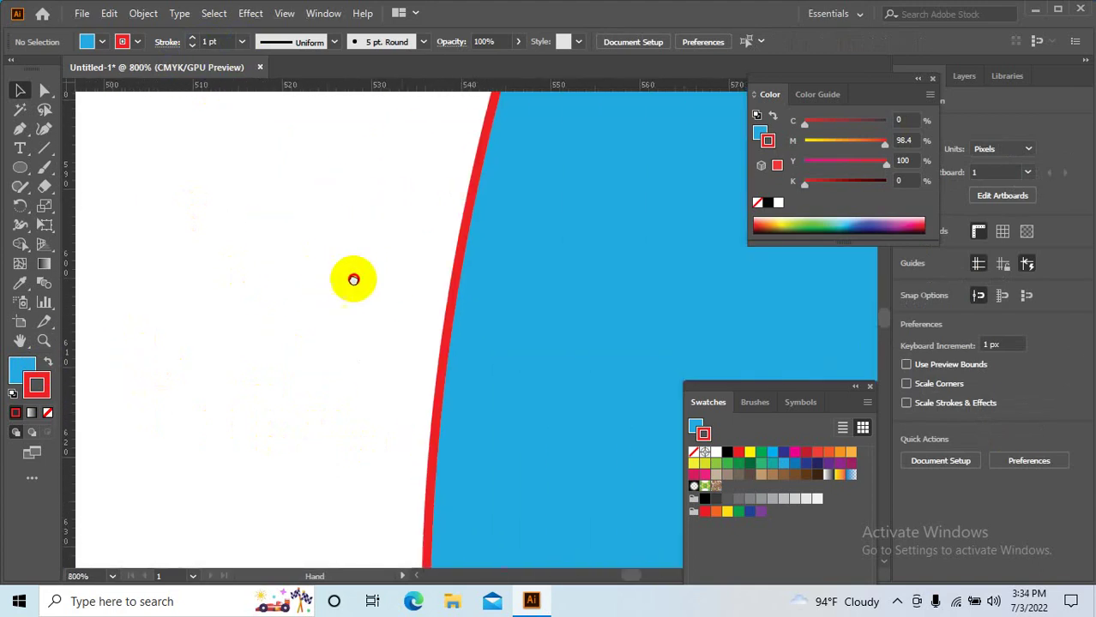
left_click(486, 325)
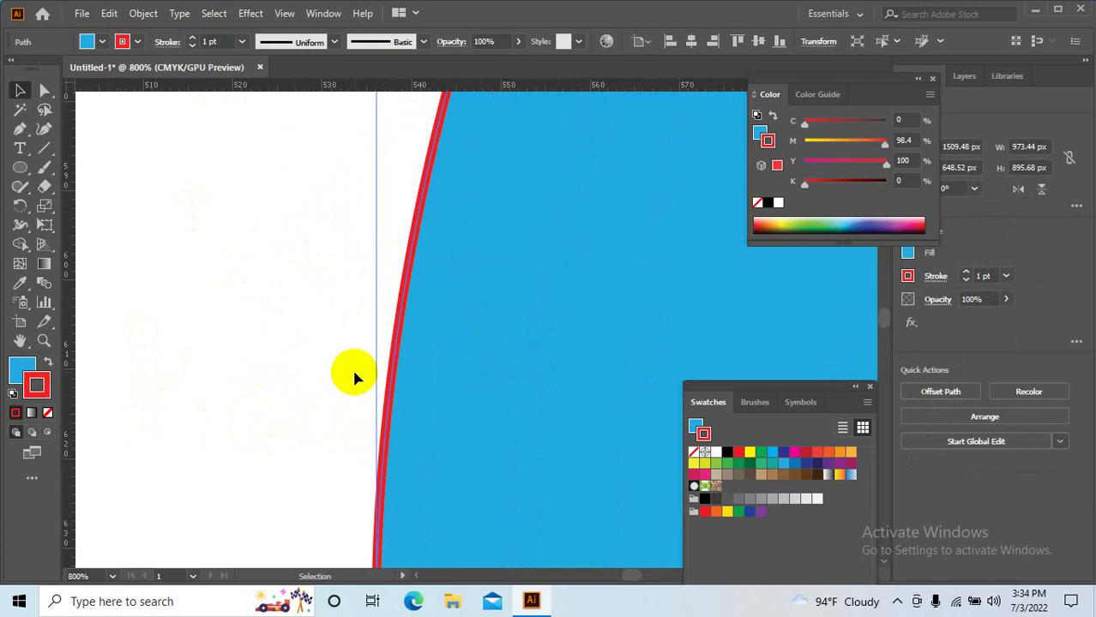
left_click(22, 370)
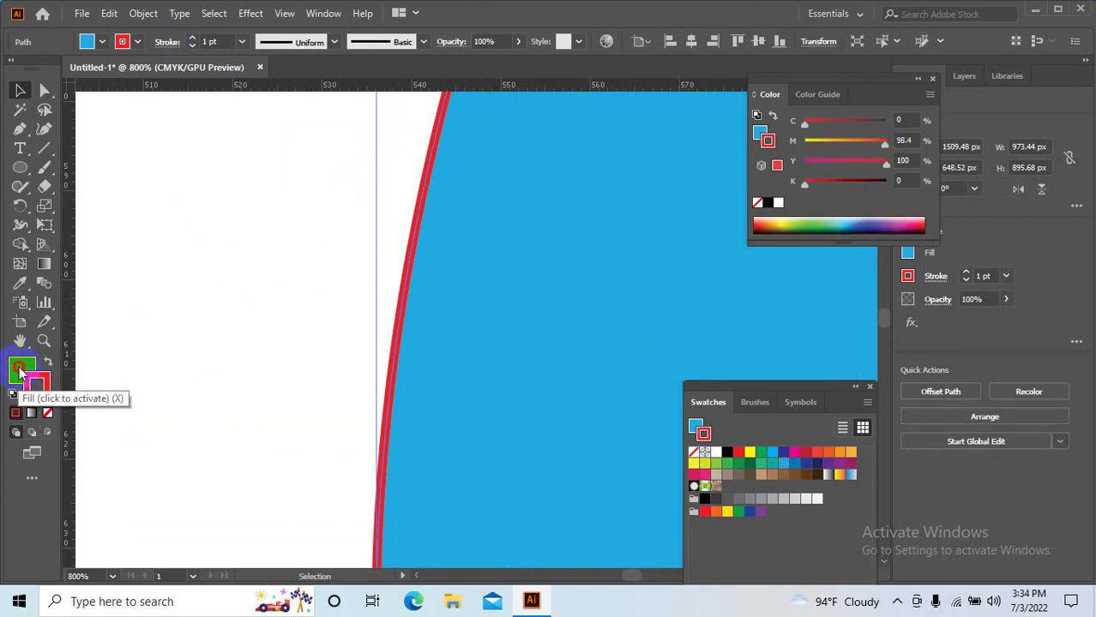
left_click(42, 394)
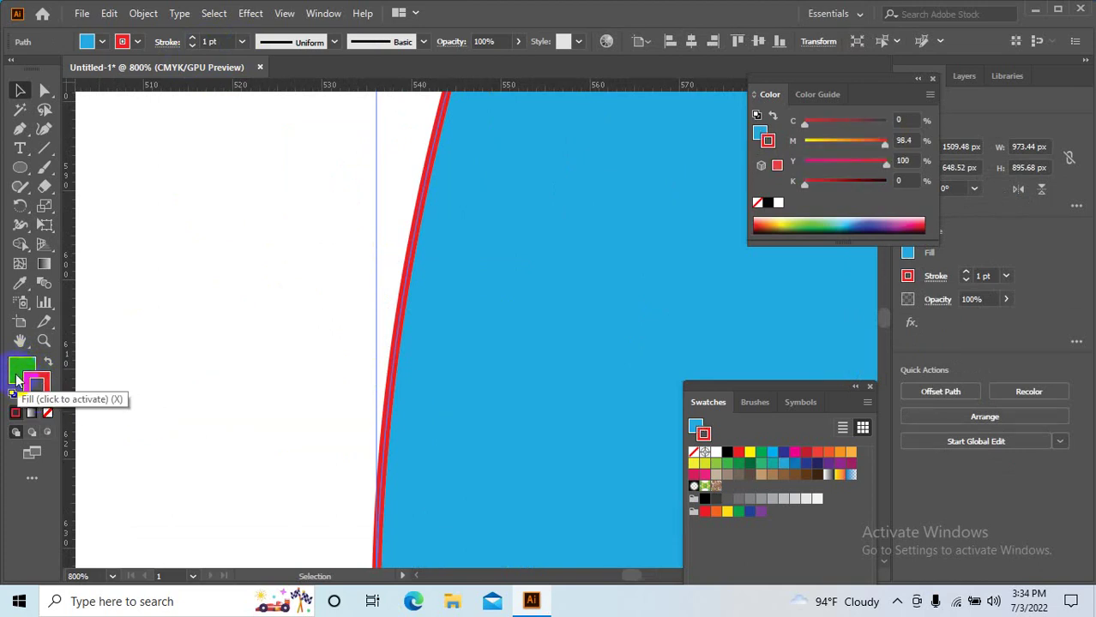
left_click(17, 369)
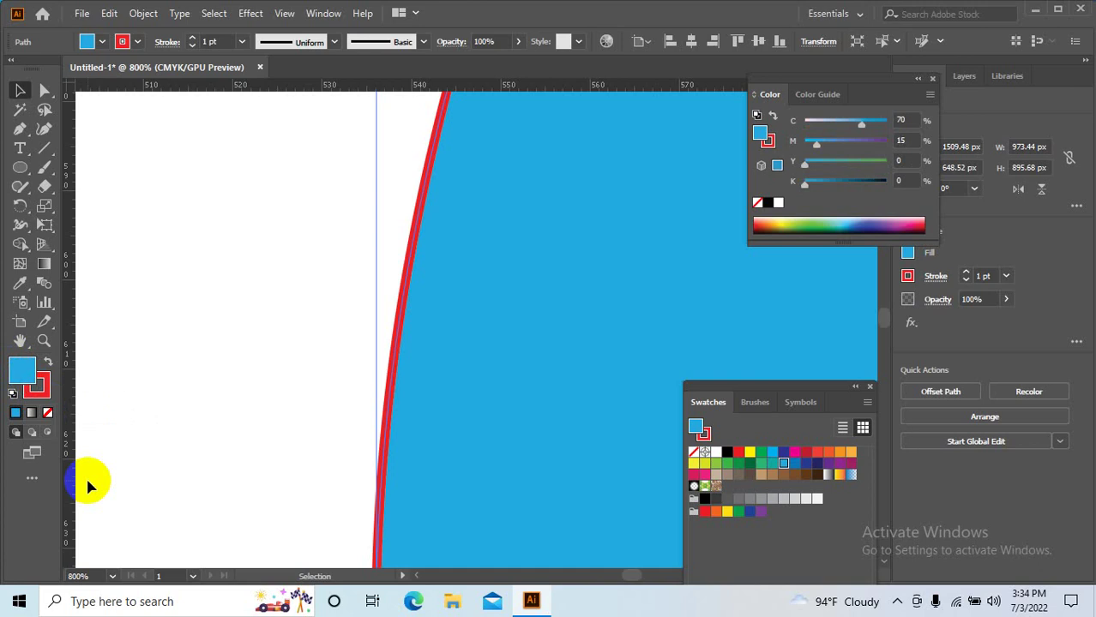
- Swap fill and stroke so the blob is red-filled with a cyan outline, then deselect
left_click(48, 363)
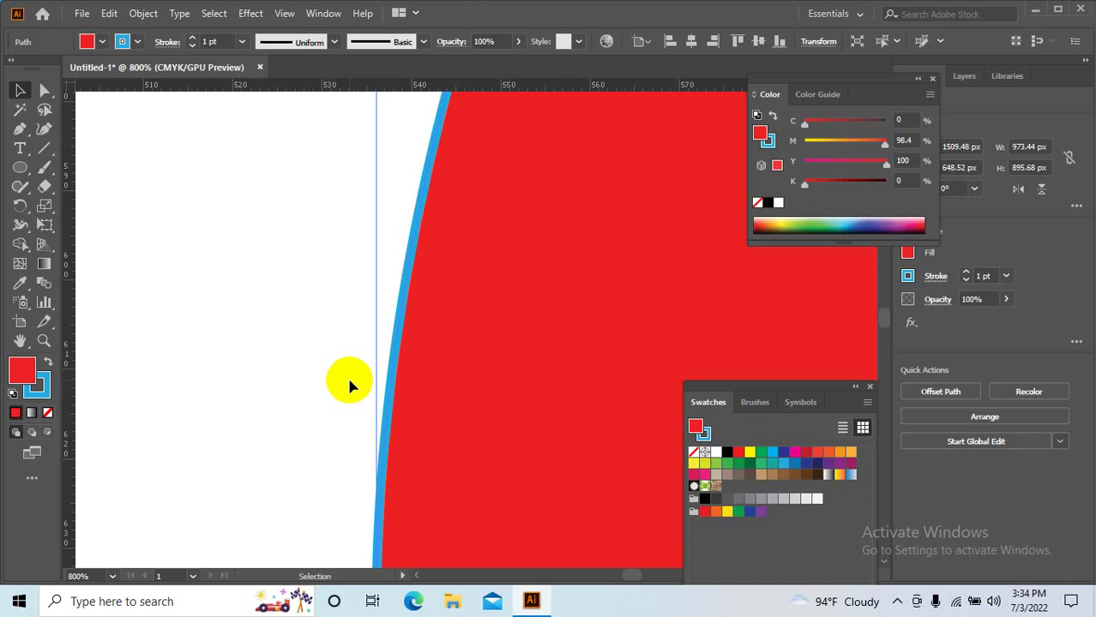
left_click(295, 336)
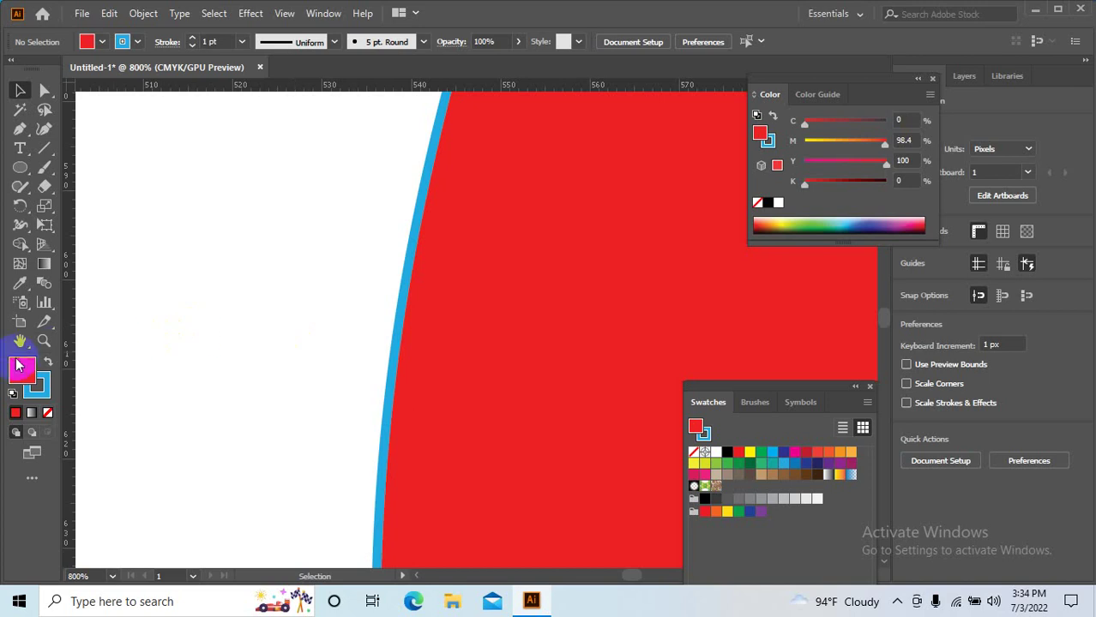
- Select the red shape and zoom out so the whole shape is in view
left_click(17, 415)
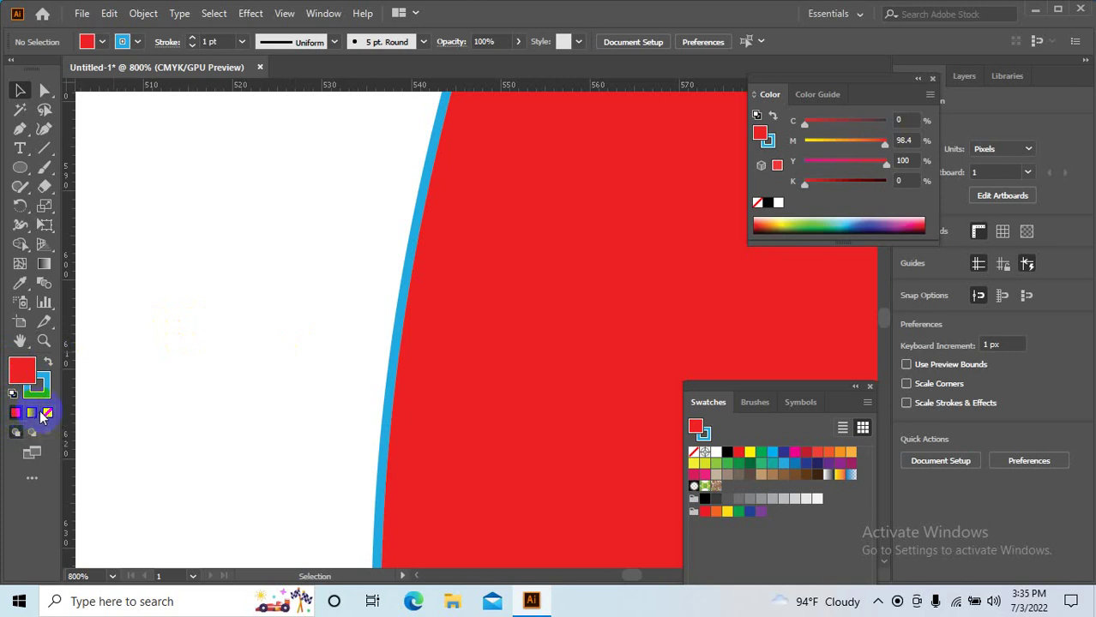
left_click(553, 260)
left_click_drag(562, 241, 390, 238)
key("ctrl+minus")
key("ctrl+minus")
key("ctrl+minus")
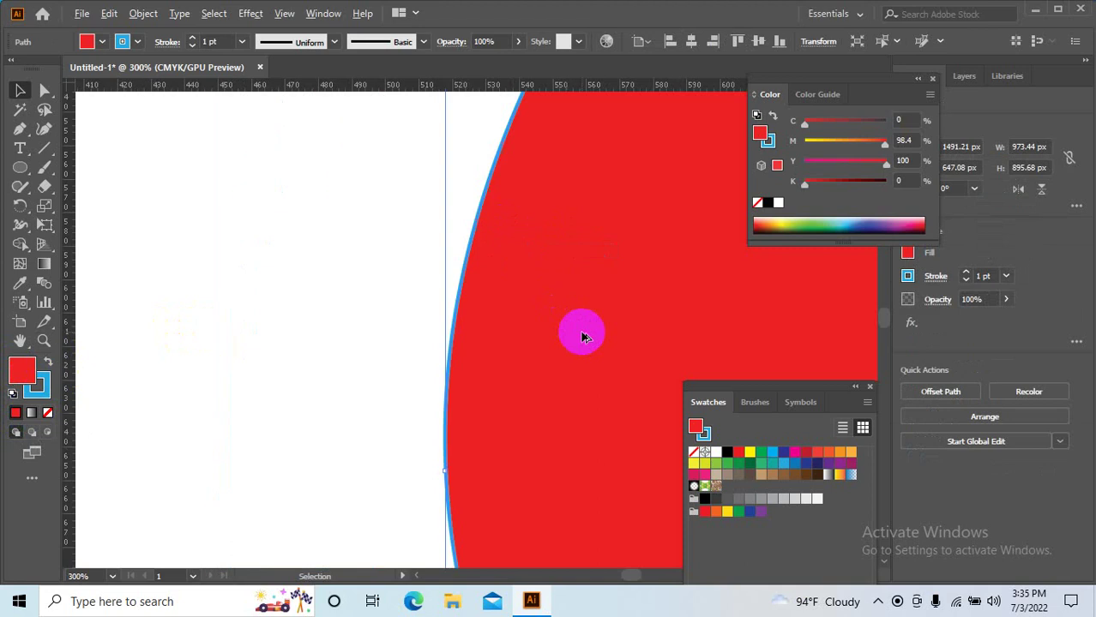
left_click_drag(587, 349, 426, 356)
left_click_drag(511, 389, 269, 318)
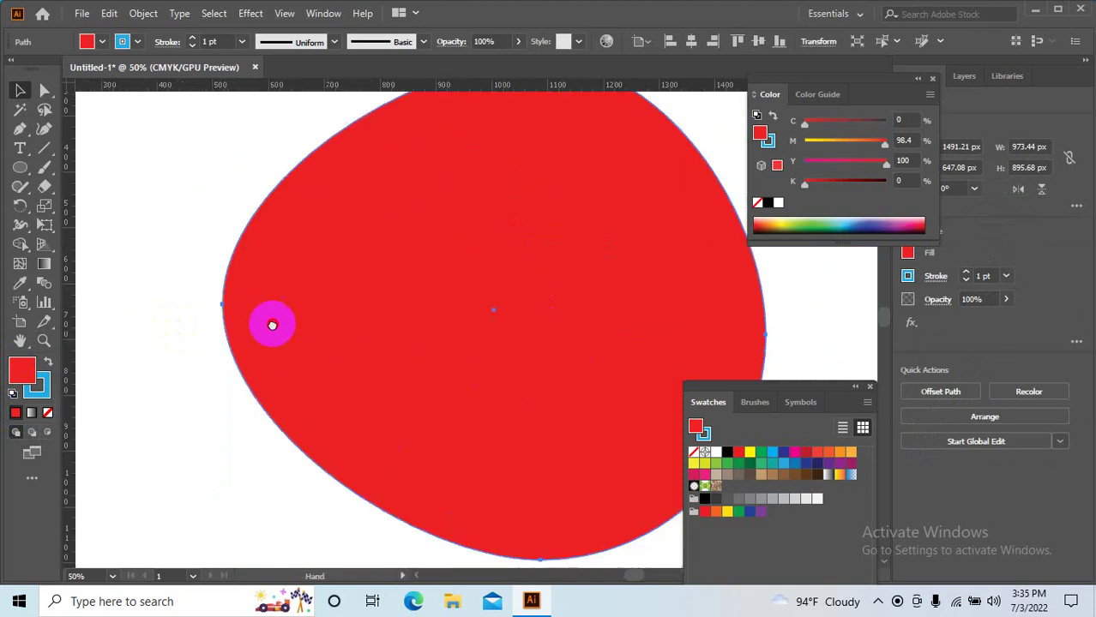
key("ctrl+minus")
key("ctrl+plus")
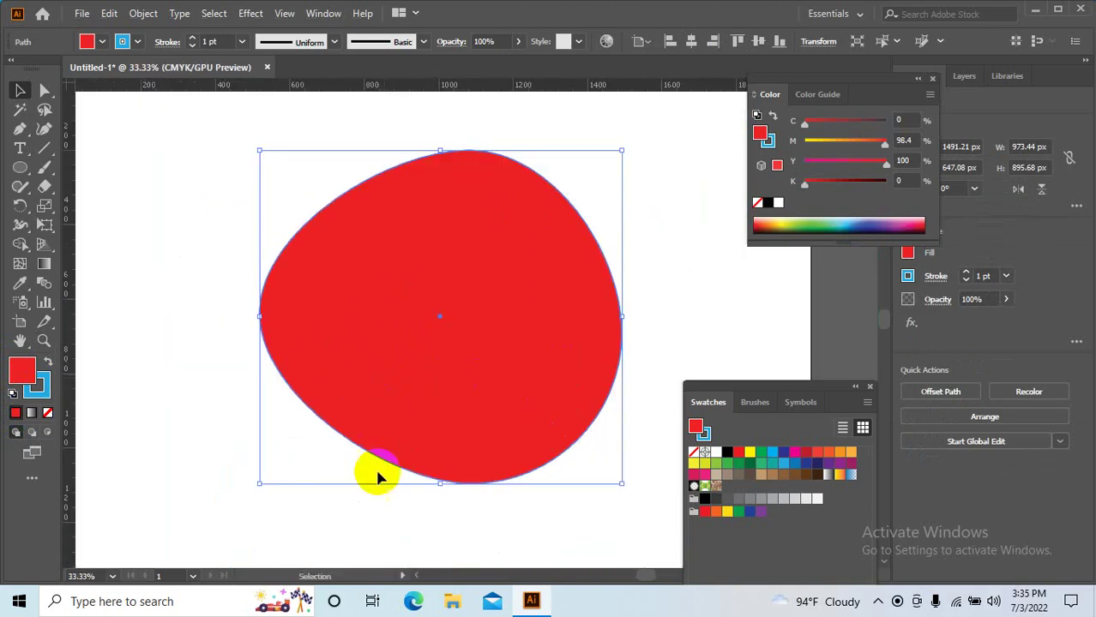
- Apply a white-to-black gradient to the shape's fill and outline
left_click(32, 415)
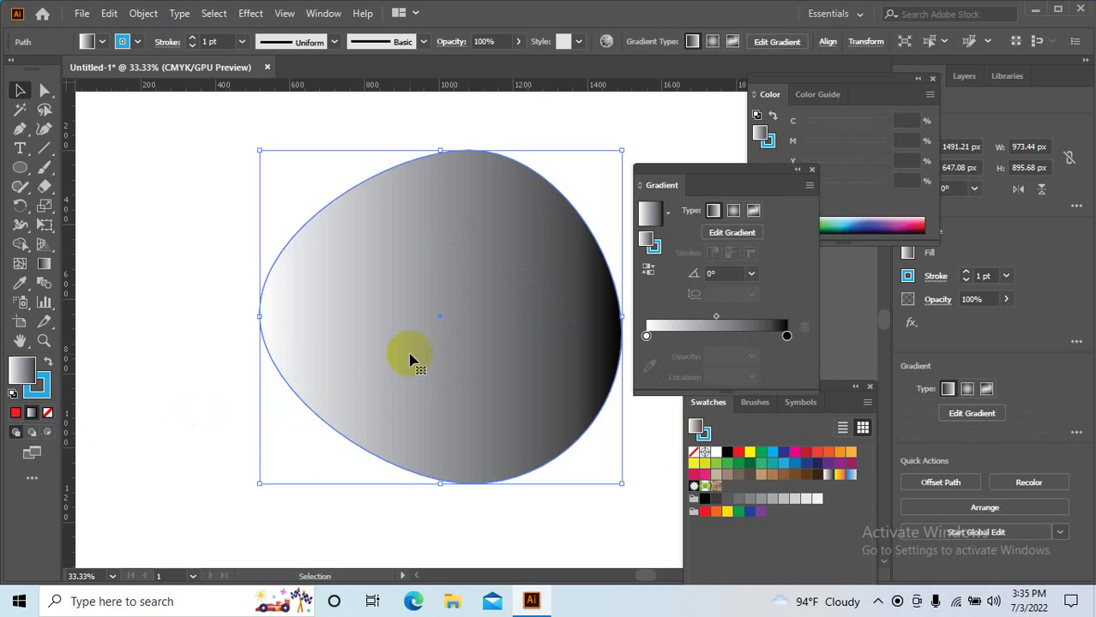
left_click(41, 387)
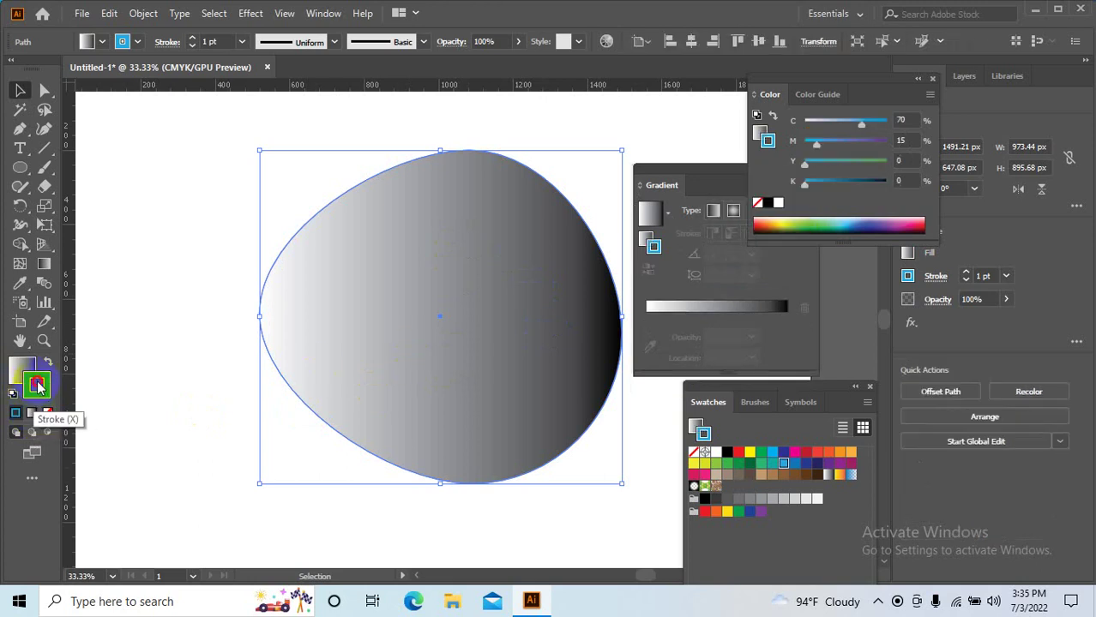
left_click(32, 413)
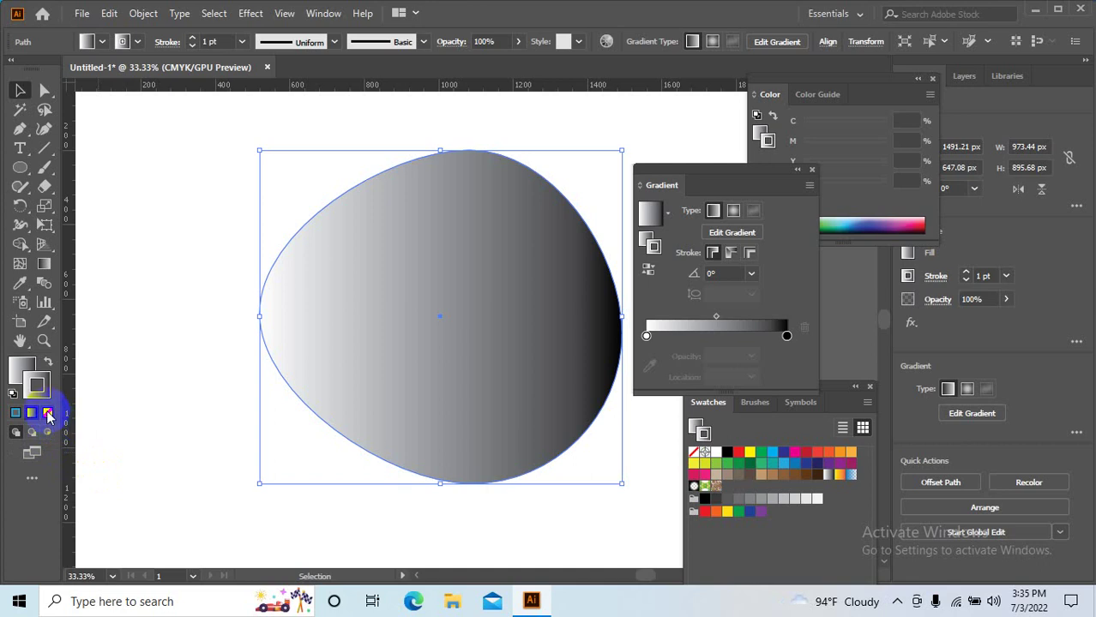
- Set both the outline and the fill to None
left_click(48, 414)
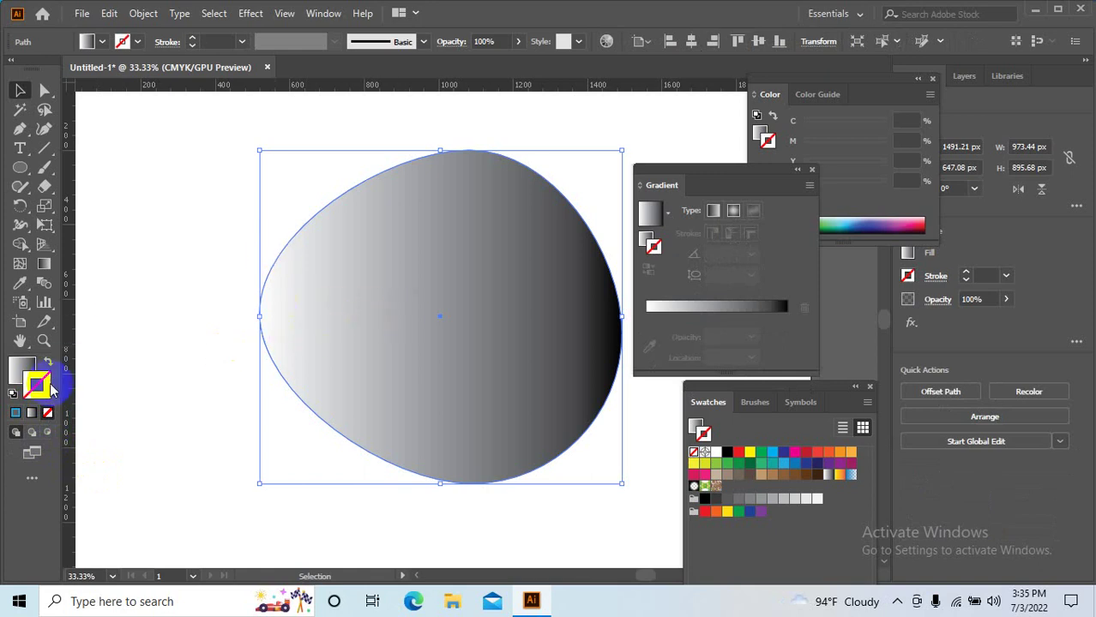
left_click(22, 370)
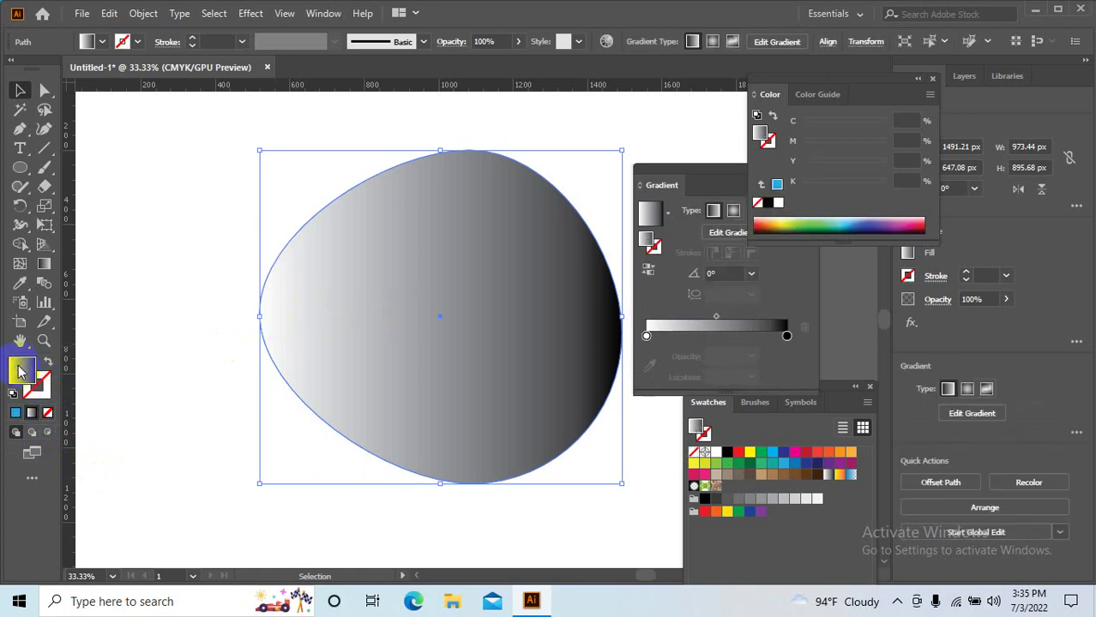
left_click(48, 415)
- Marquee-select the invisible blob so its bare path outline shows
left_click(295, 465)
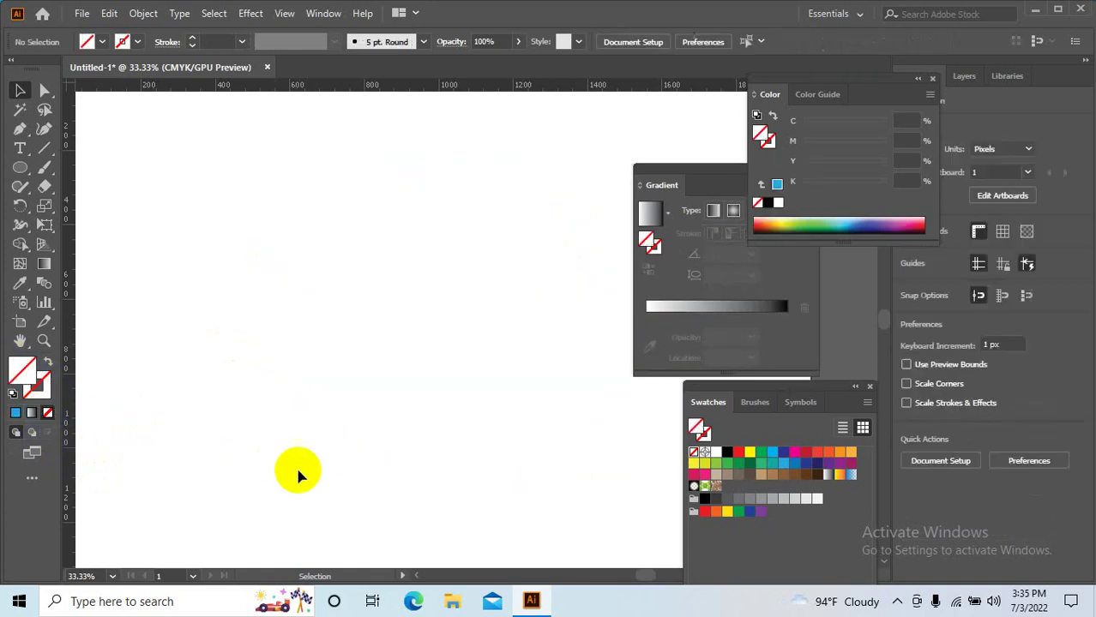
left_click_drag(418, 485, 298, 360)
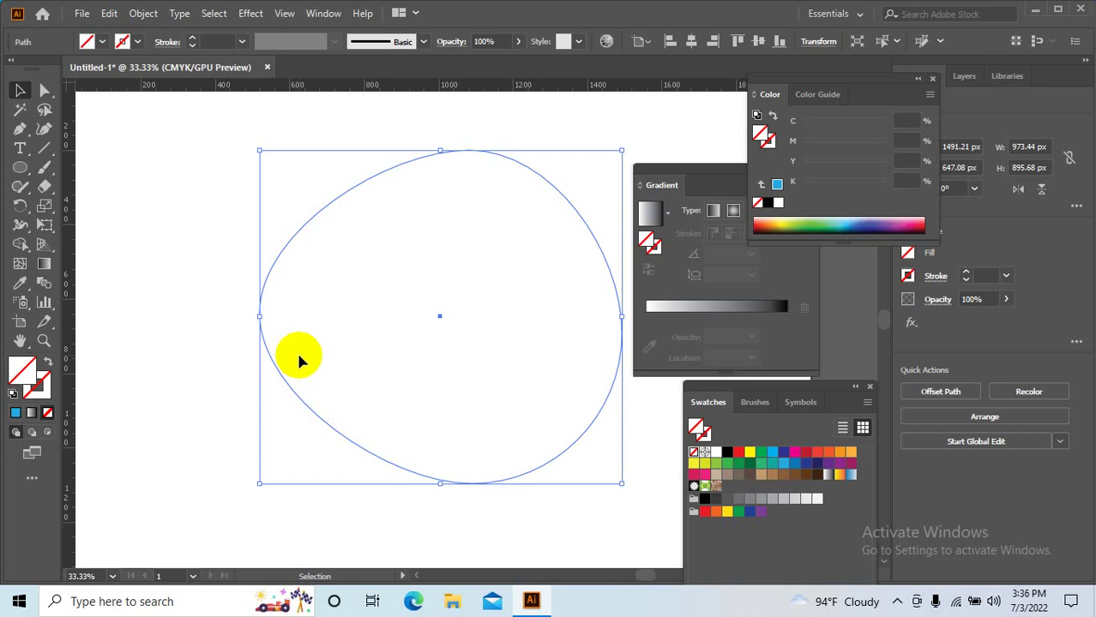
left_click_drag(190, 221, 345, 487)
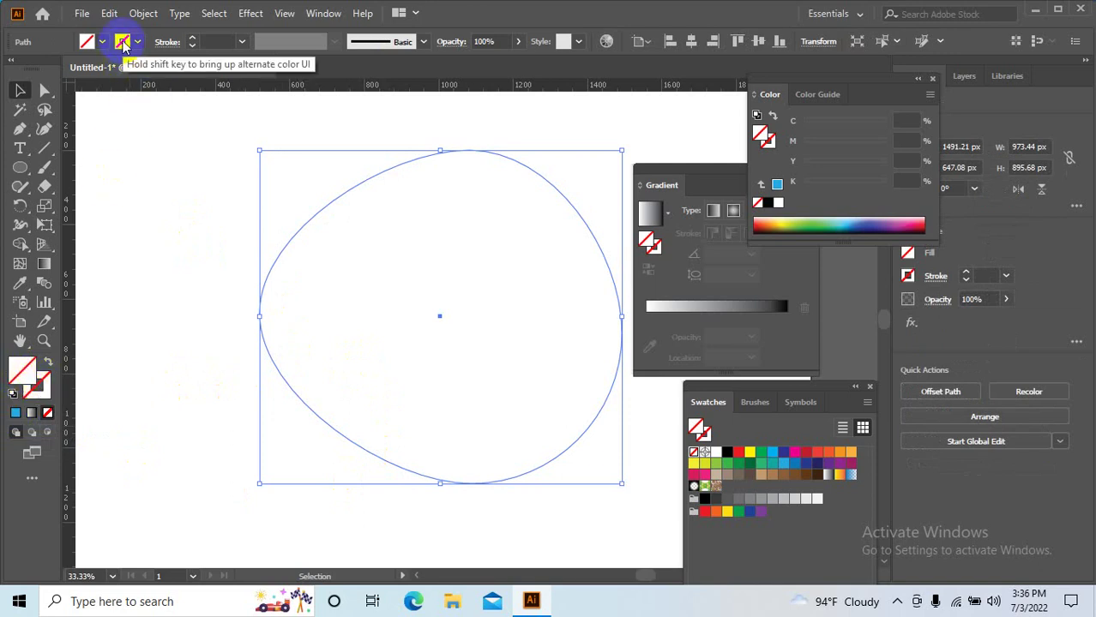
- Fill the blob cyan (C 70, M 15) and set its outline to yellow at 1 pt
left_click(19, 414)
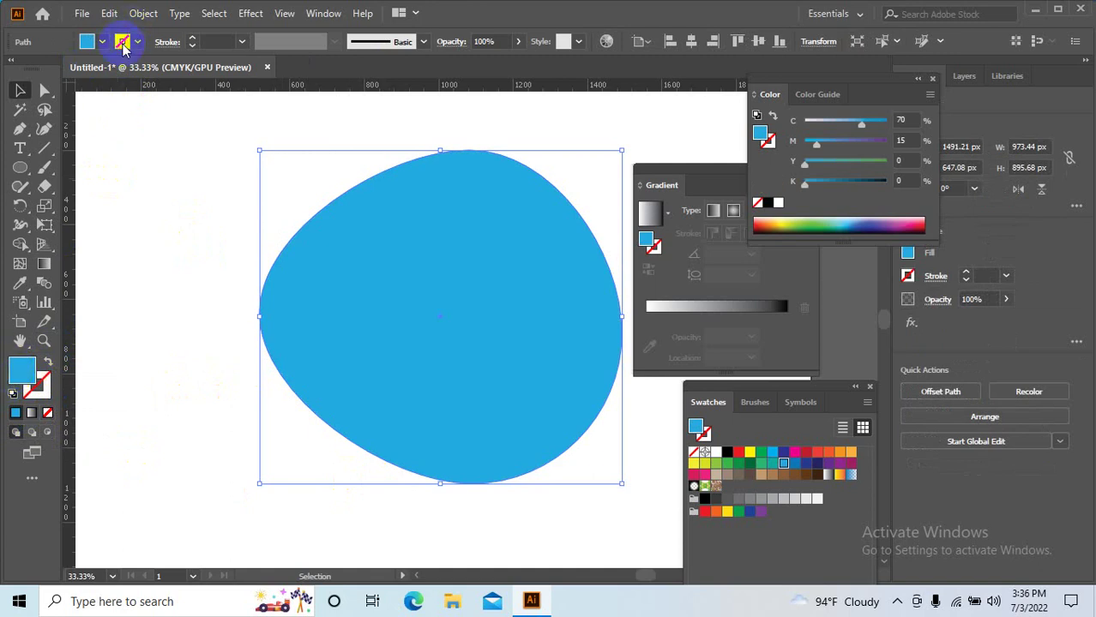
left_click(102, 41)
left_click(66, 67)
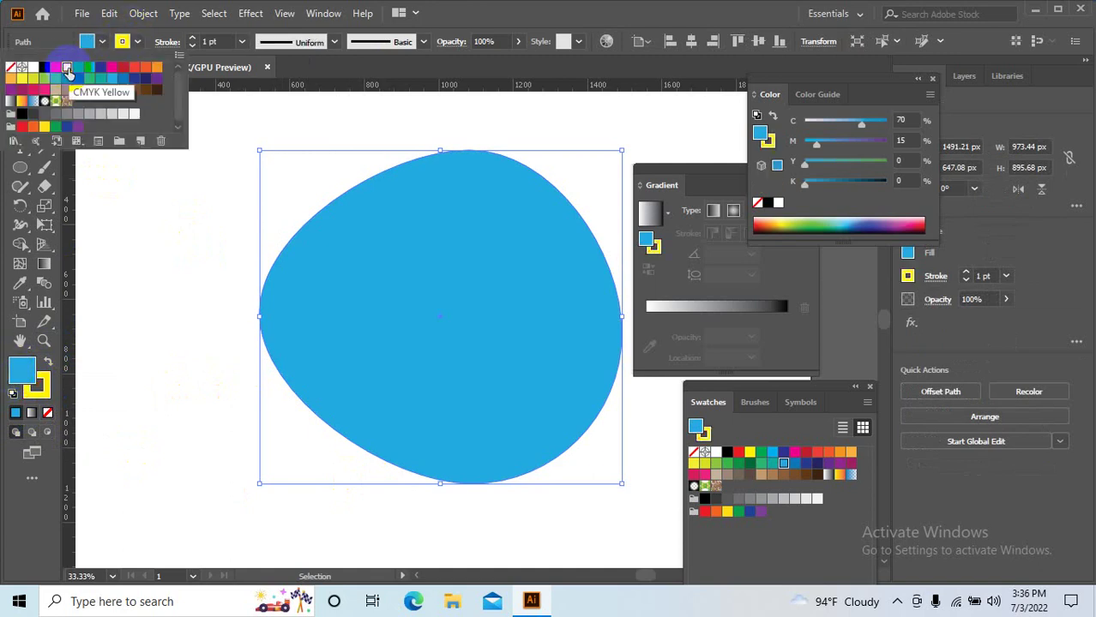
left_click(162, 30)
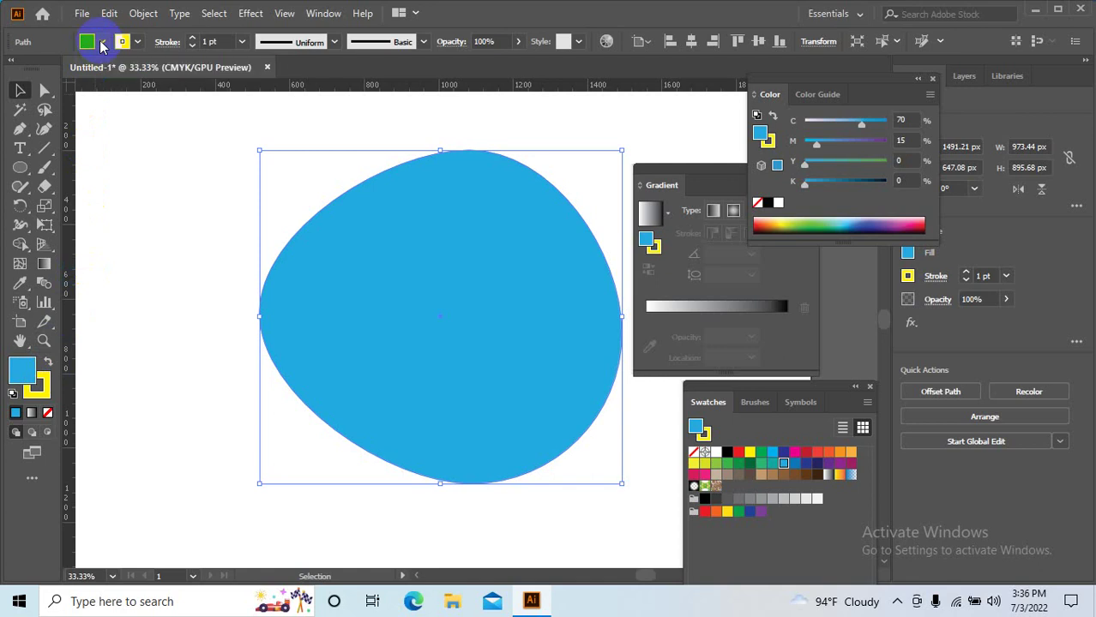
- Raise the yellow outline's stroke weight to 29 pt, preview it, and reselect the shape
left_click(215, 40)
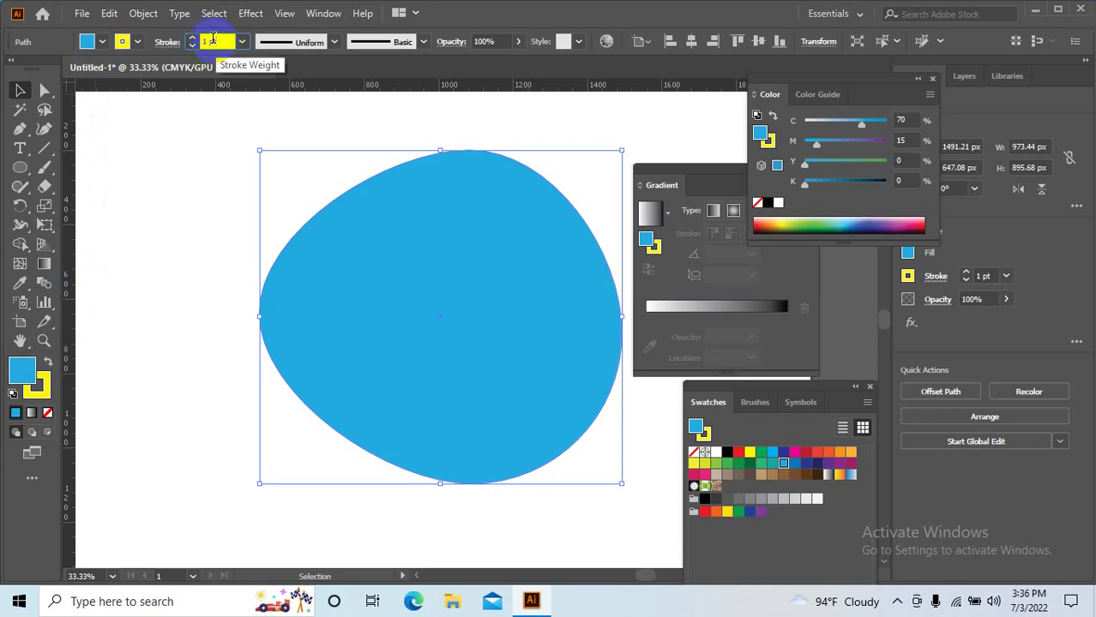
scroll(247, 319, "up", 2, "alt")
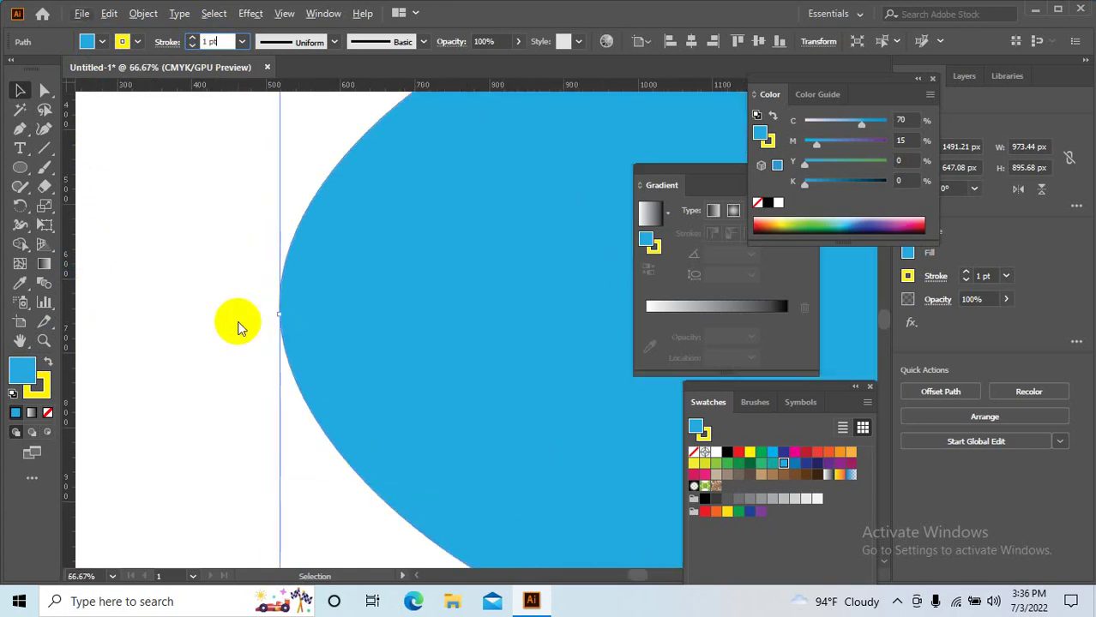
left_click(225, 42)
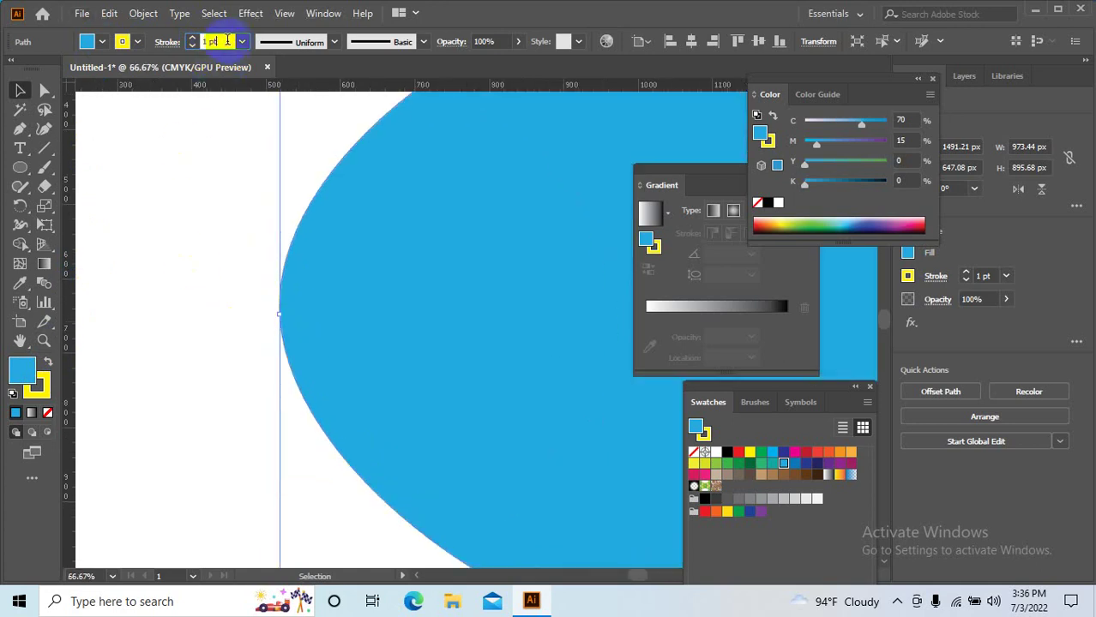
scroll(224, 42, "up", 9)
scroll(225, 41, "up", 6)
scroll(225, 41, "up", 7)
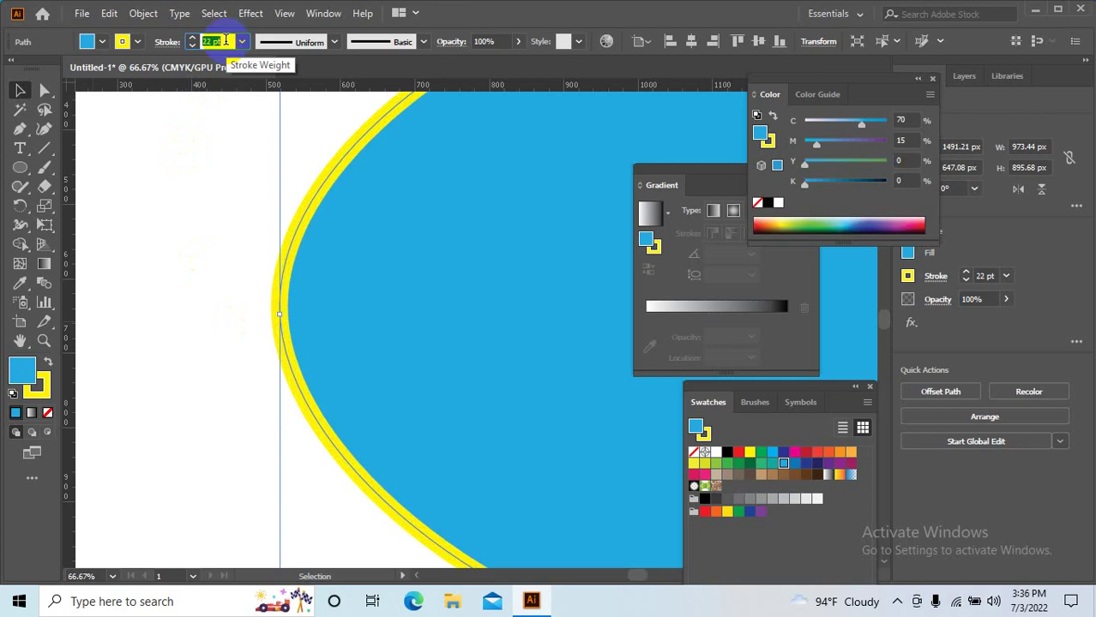
scroll(224, 41, "up", 6)
left_click(287, 315)
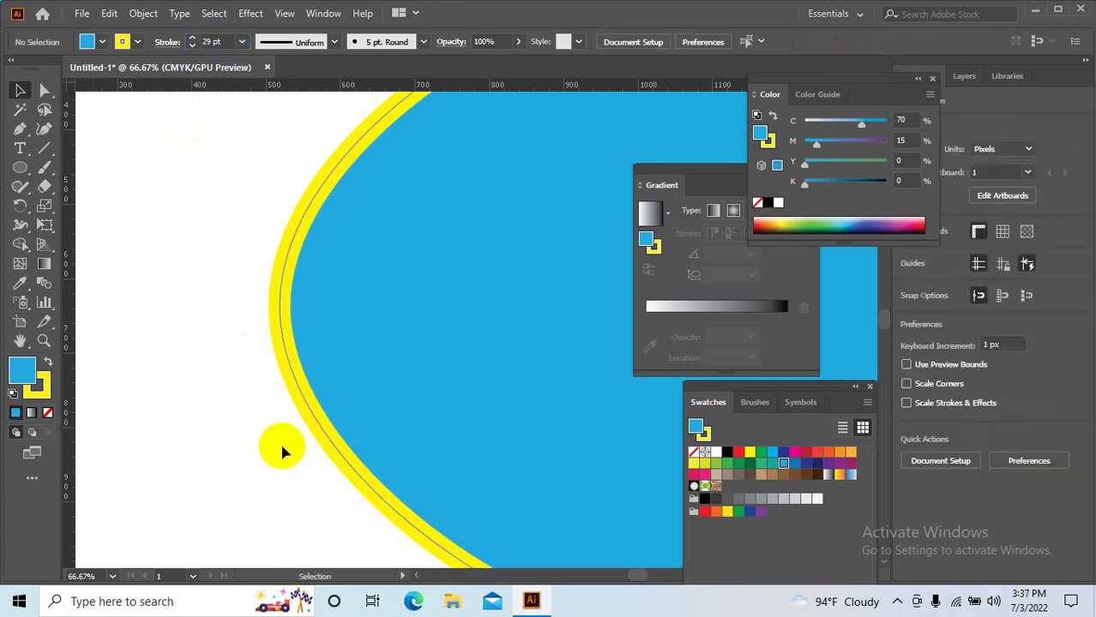
scroll(257, 498, "down", 3)
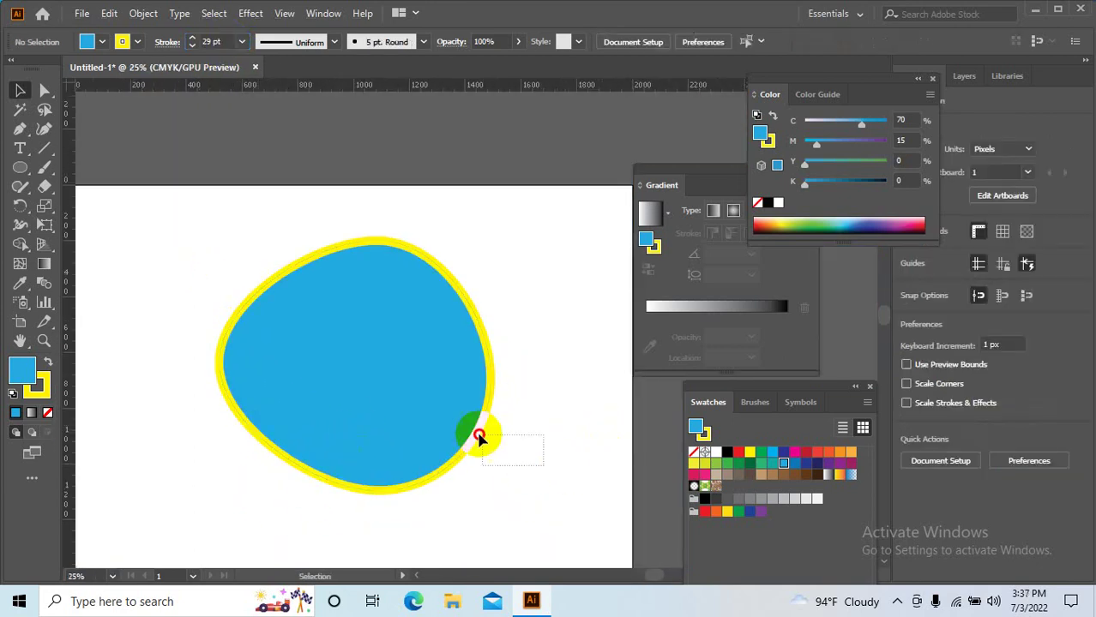
left_click(449, 397)
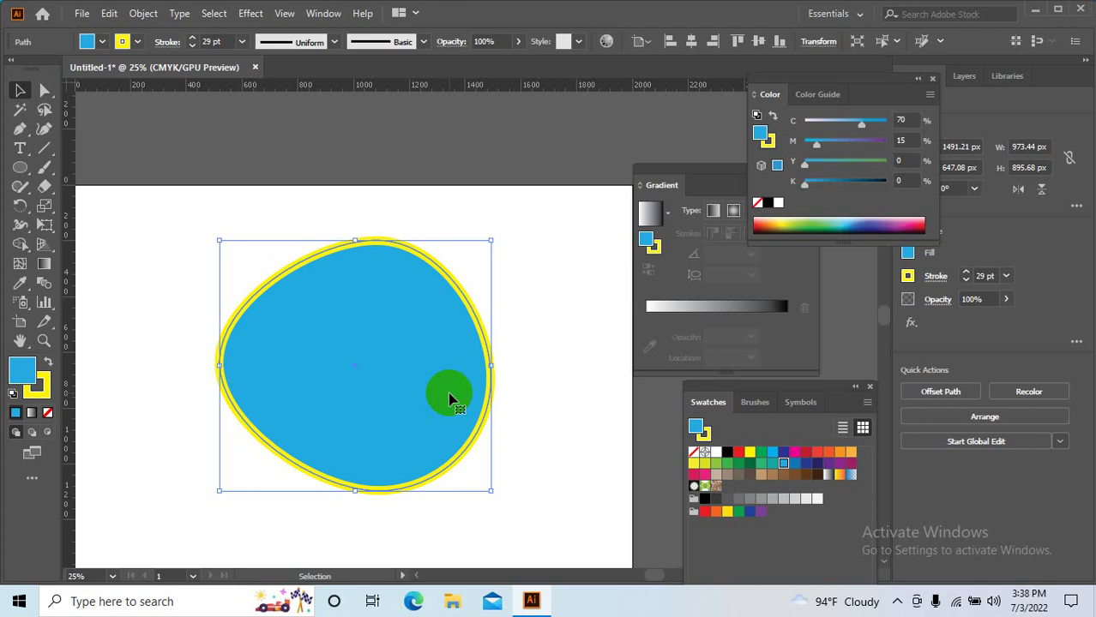
- Reselect the blue shape and increase its yellow stroke weight to 66 pt
left_click(565, 496)
left_click_drag(565, 498, 562, 440)
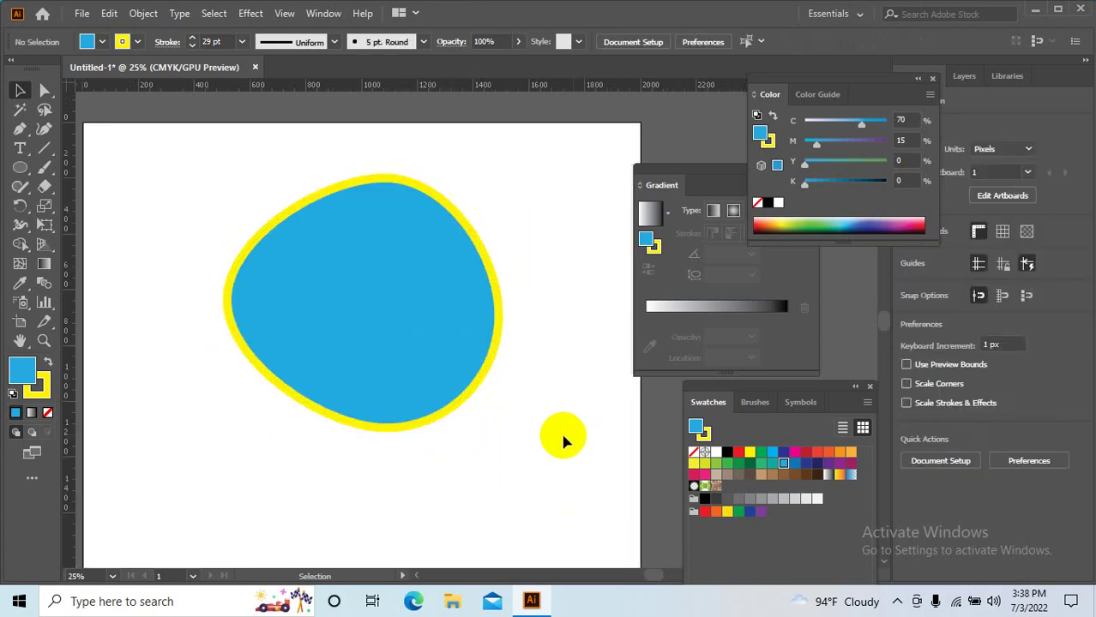
left_click_drag(373, 286, 384, 321)
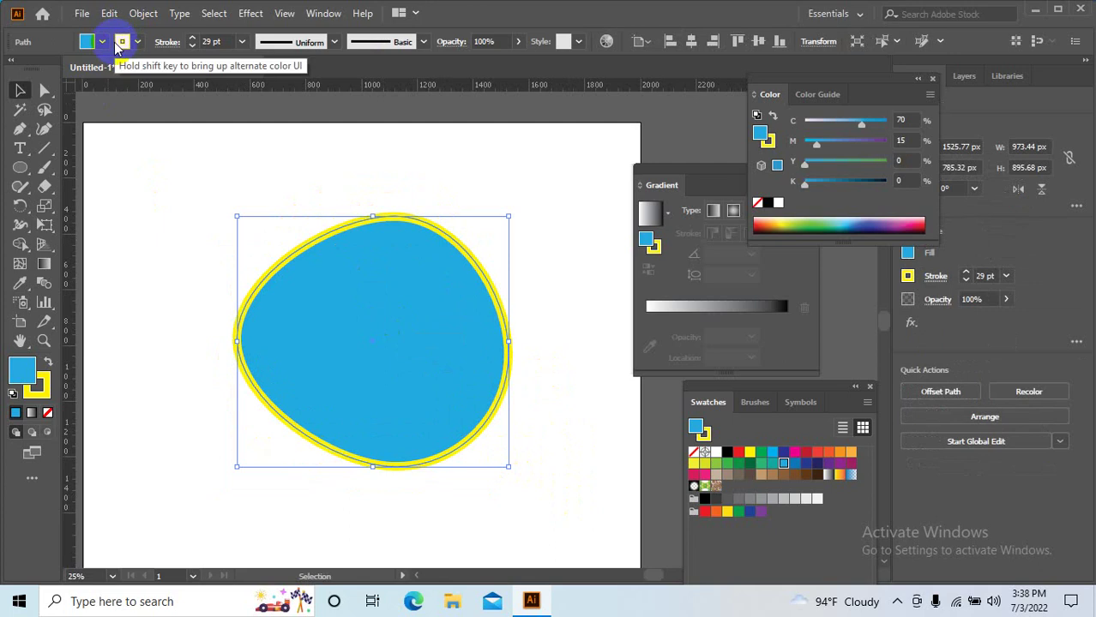
left_click(219, 41)
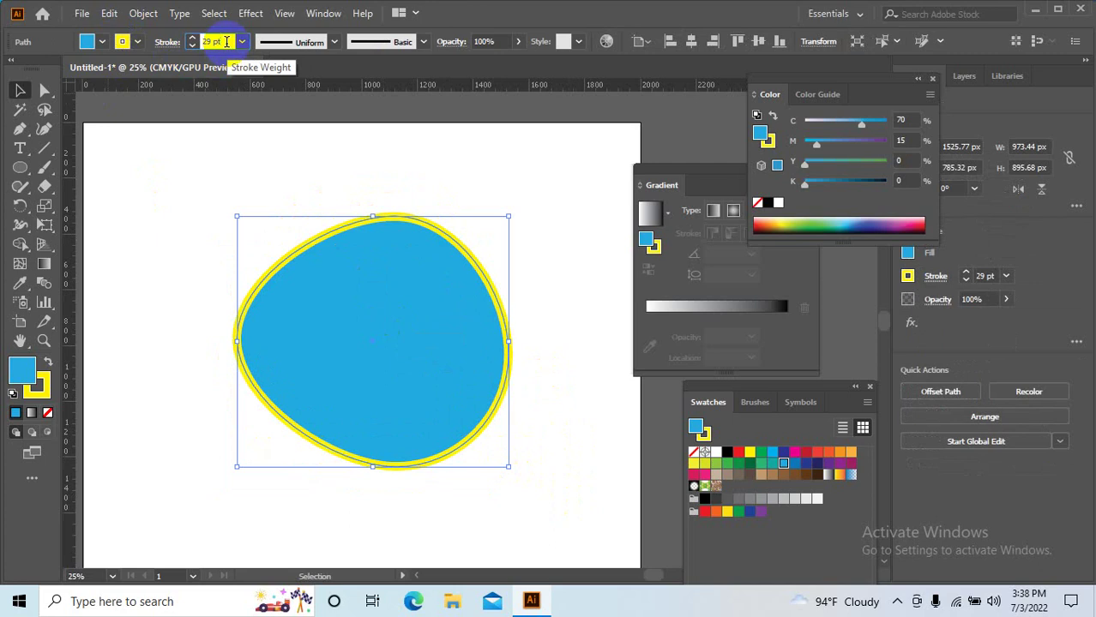
scroll(226, 41, "up", 6)
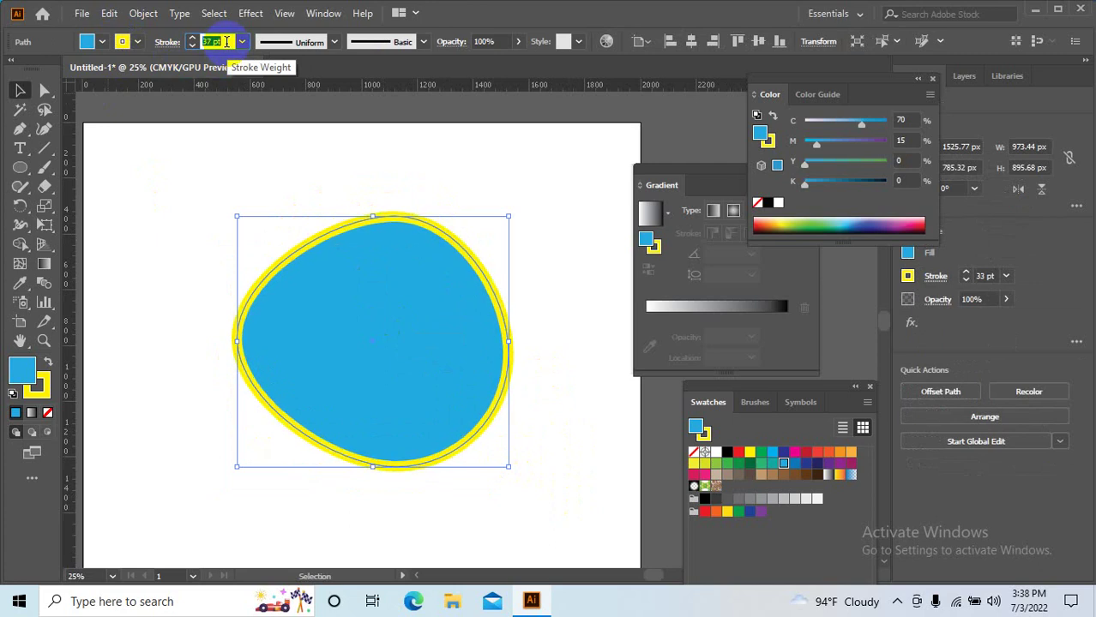
scroll(226, 41, "up", 3)
scroll(225, 42, "up", 8)
scroll(225, 41, "up", 6)
scroll(226, 42, "up", 11)
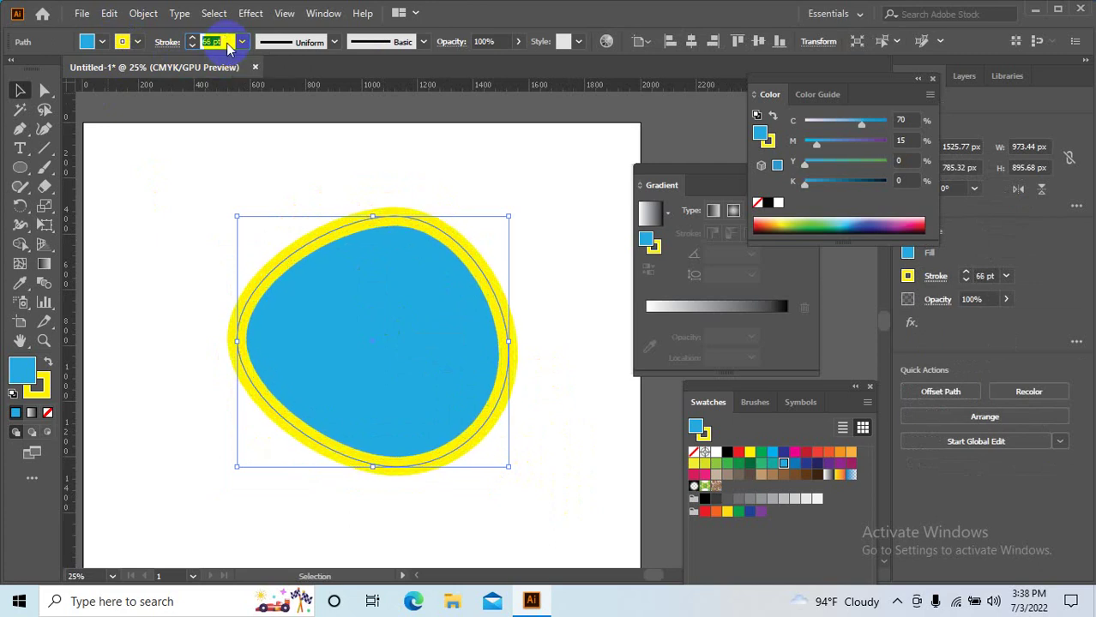
left_click(351, 409)
left_click(199, 182)
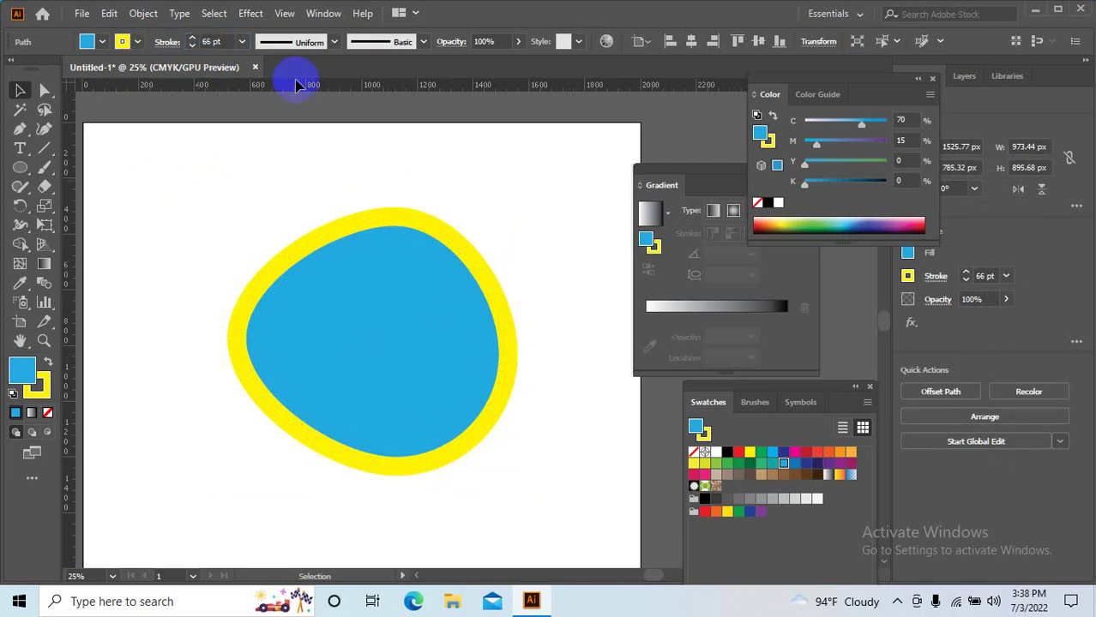
left_click(483, 375)
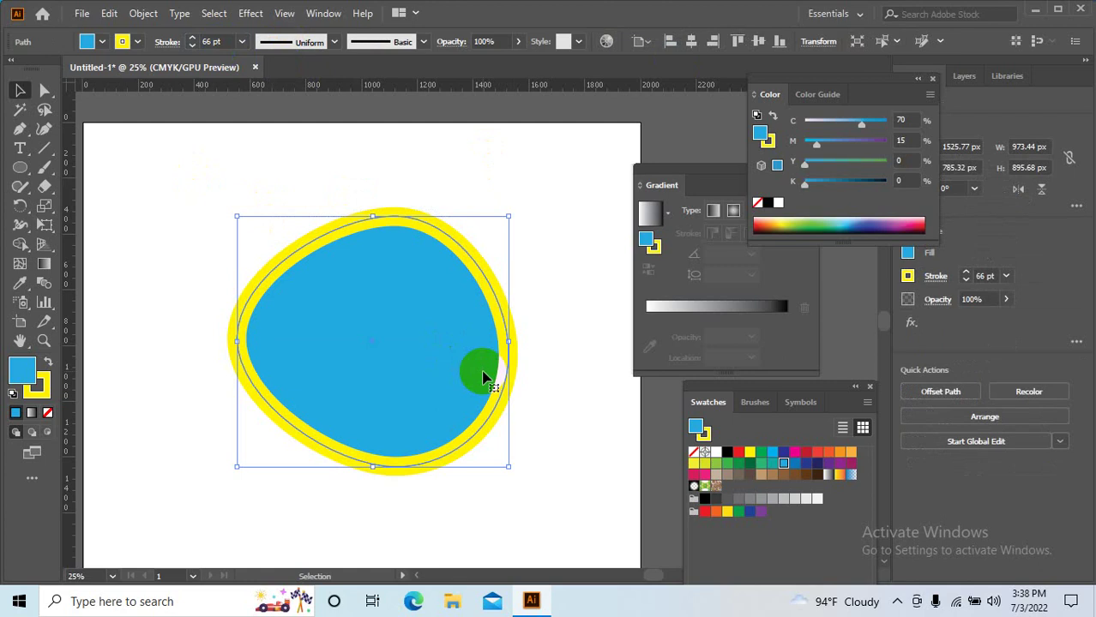
- Deselect everything, then select the blue shape ready for removal
scroll(514, 422, "down", 1)
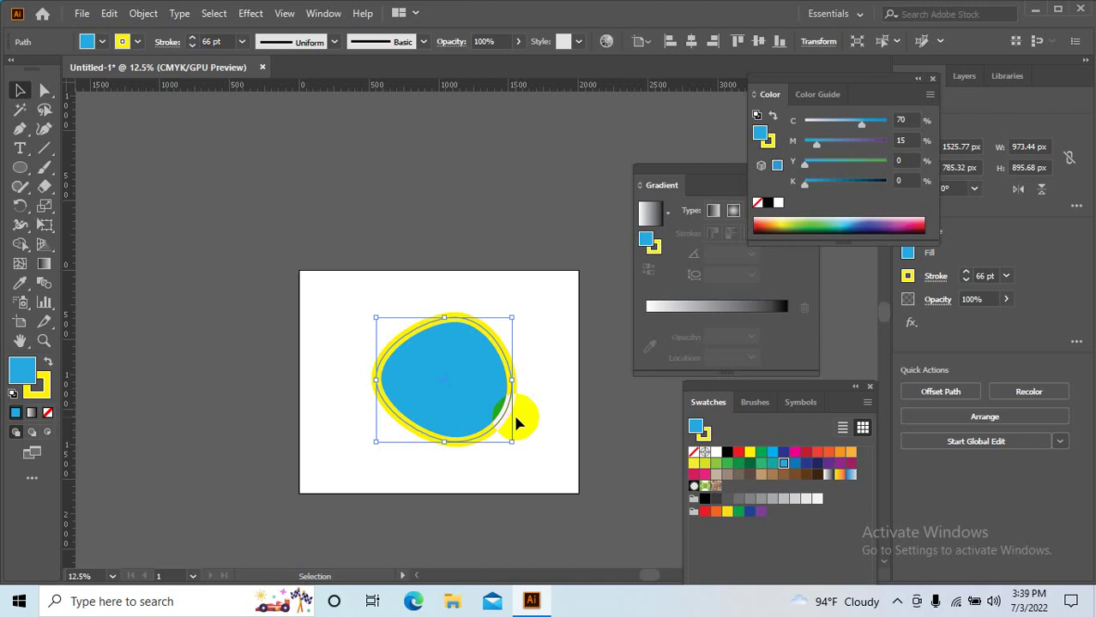
key("ctrl+shift+a")
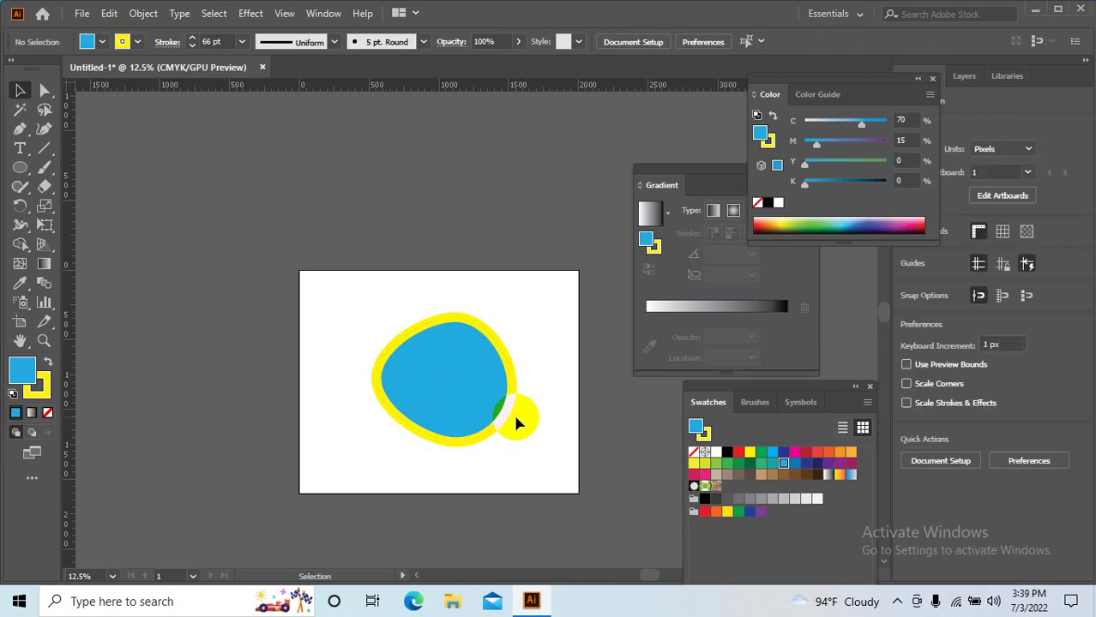
scroll(516, 422, "up", 2)
left_click(457, 404)
- Delete the blob and draw a cyan circle with a 66 pt yellow stroke at top-left
key("Delete")
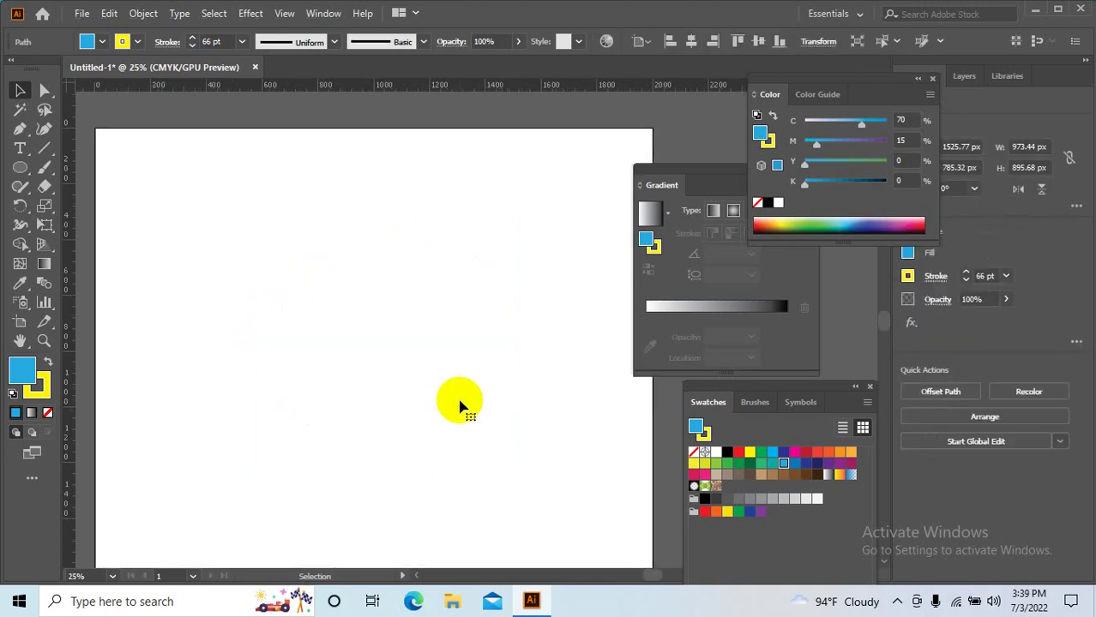
left_click_drag(432, 390, 500, 366)
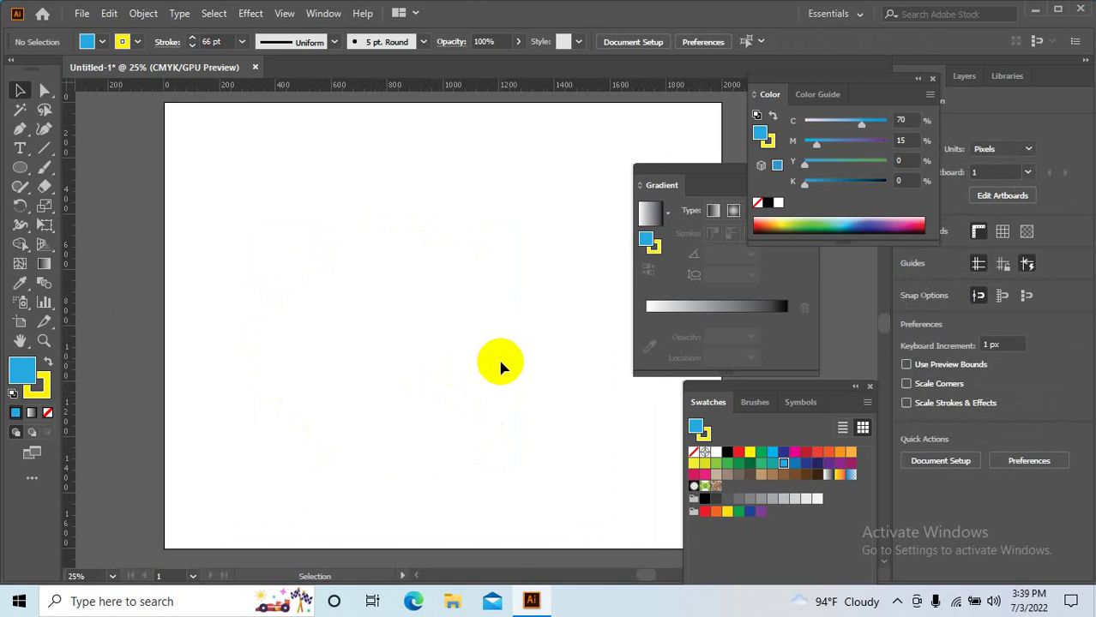
left_click(20, 168)
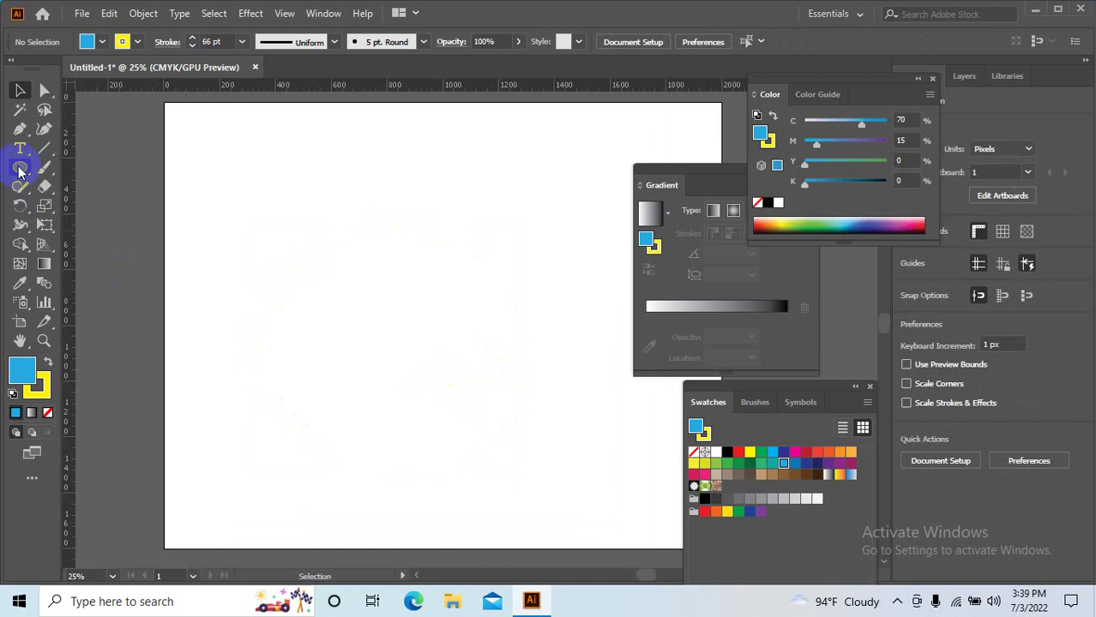
mouse_move(292, 173)
left_mouse_down()
mouse_move(359, 240)
mouse_move(425, 242)
mouse_move(418, 219)
left_mouse_up()
- Alt-drag copies into two rows of three circles, then select all six
key("v")
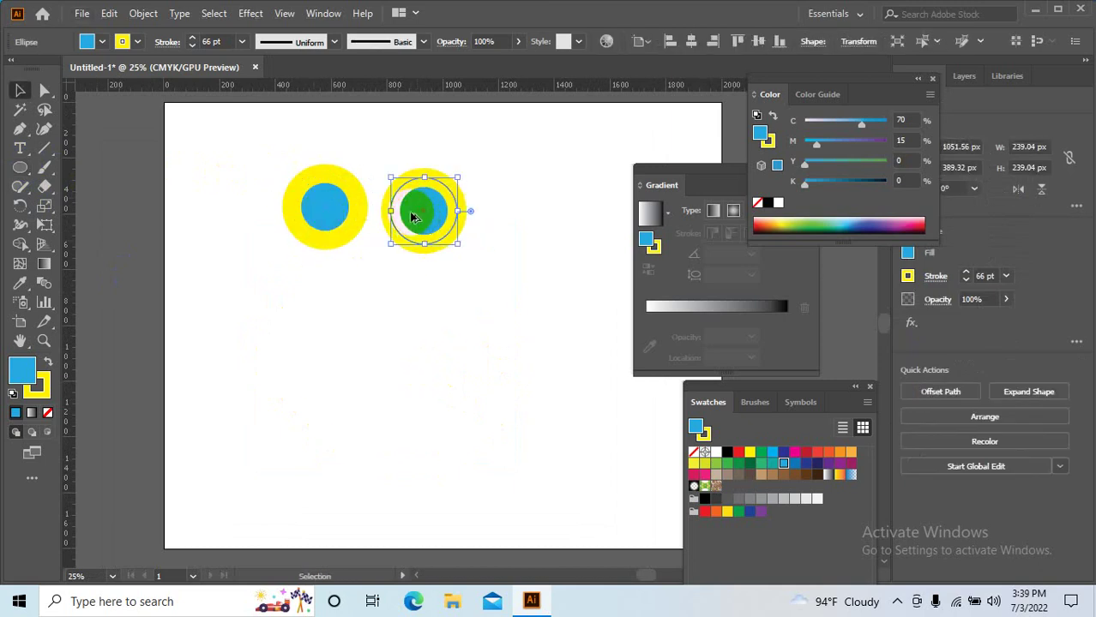
left_click_drag(418, 220, 538, 225)
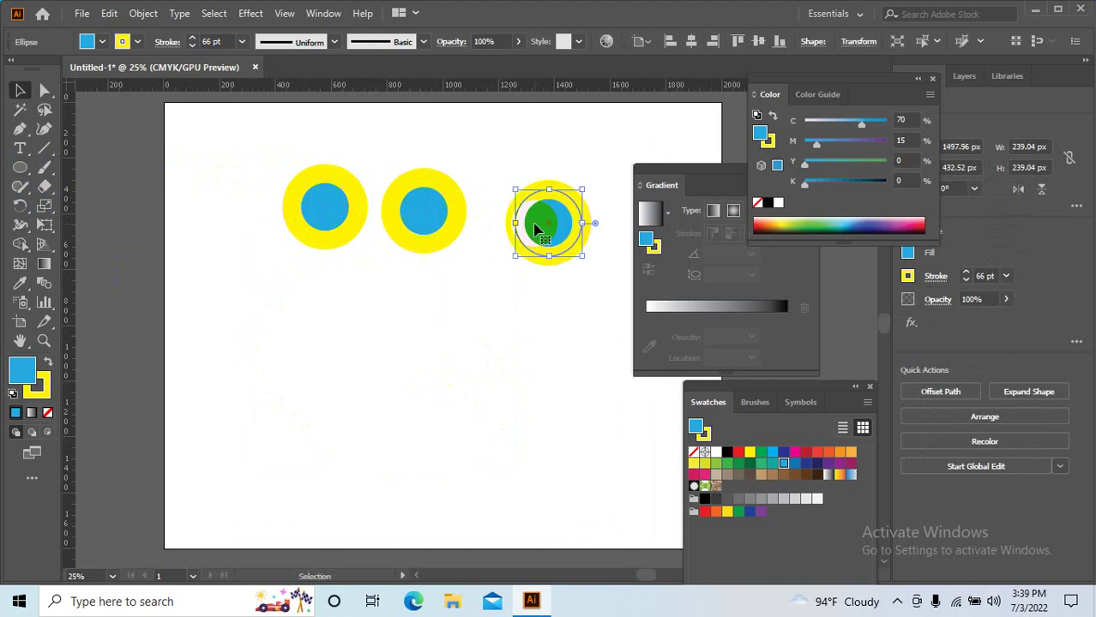
mouse_move(576, 312)
left_mouse_down()
mouse_move(311, 176)
mouse_move(331, 293)
left_mouse_up()
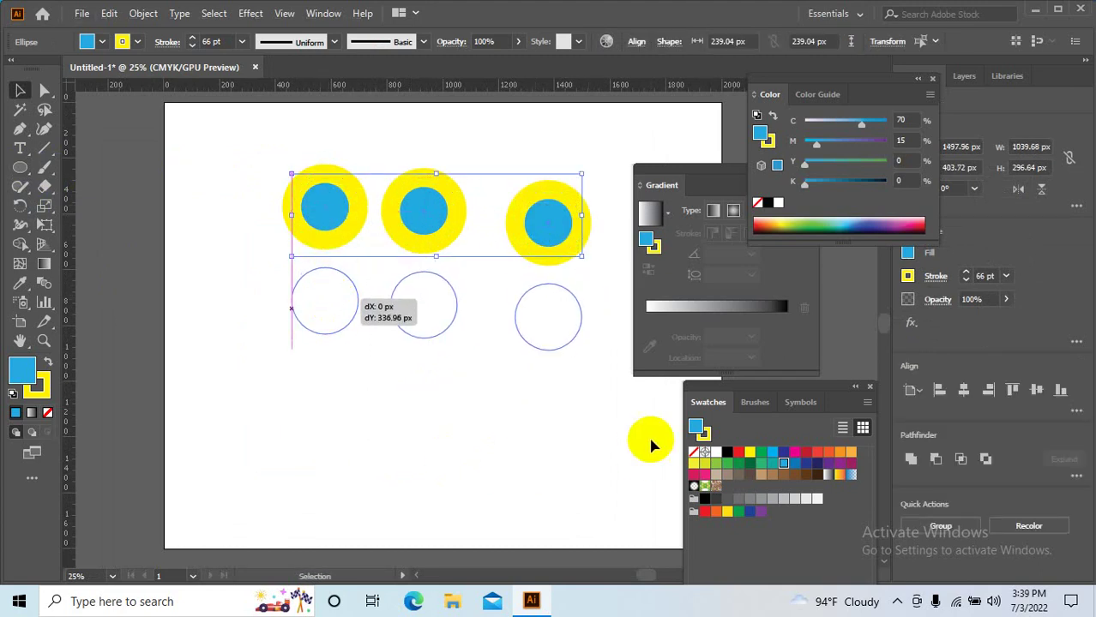
left_click(596, 403)
left_click_drag(598, 403, 259, 156)
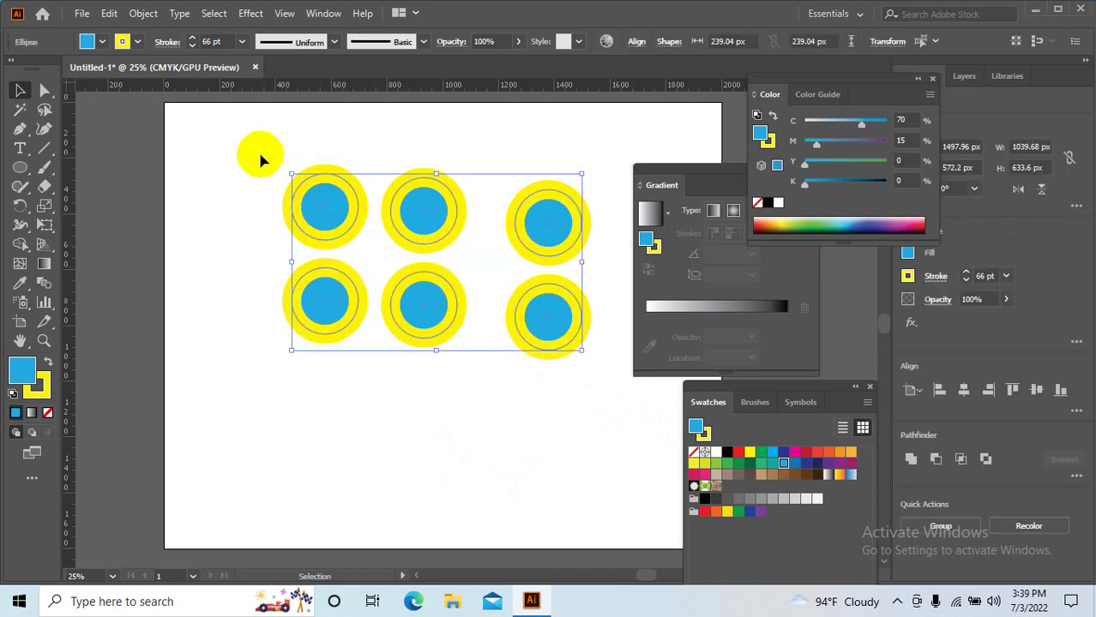
left_click(259, 155)
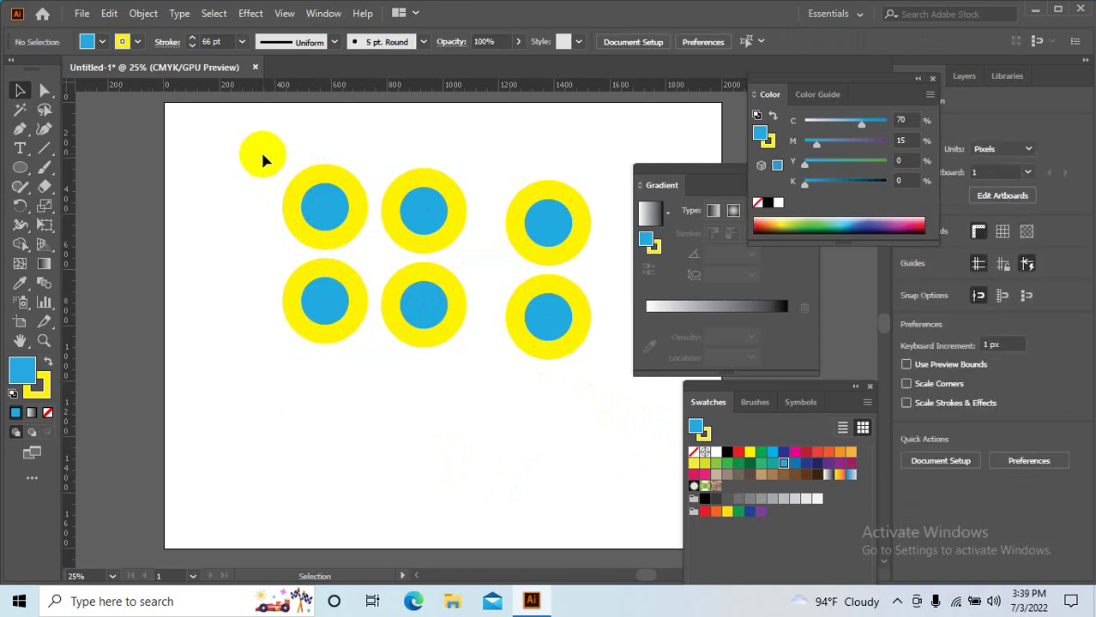
mouse_move(262, 155)
left_mouse_down()
mouse_move(445, 290)
mouse_move(614, 387)
left_mouse_up()
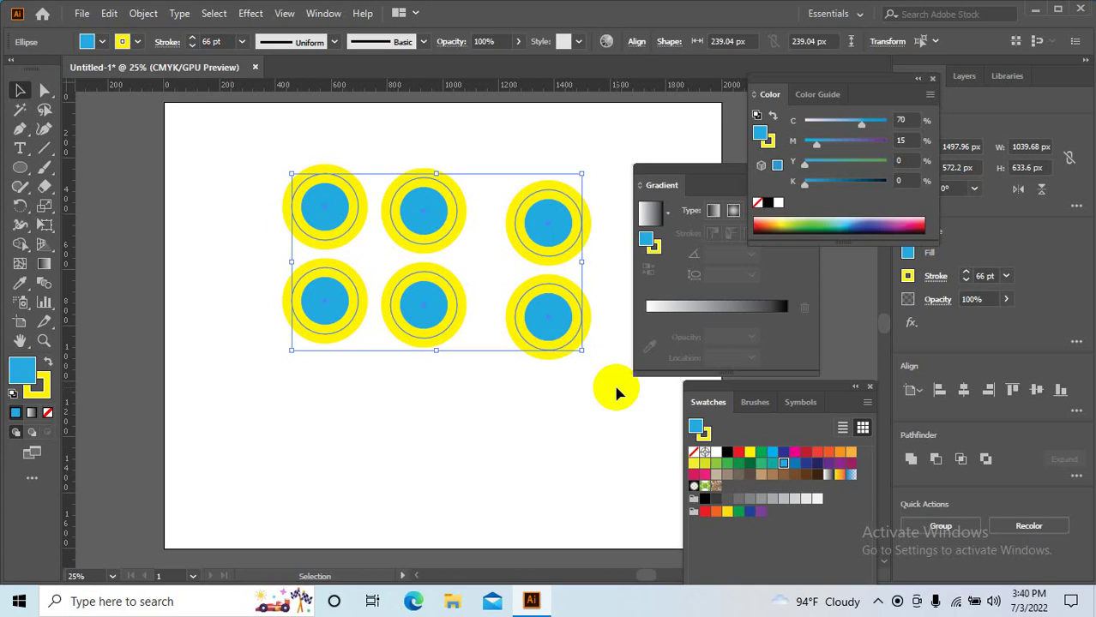
- Nudge the bottom-right circle slightly lower, then marquee-select all six circles
left_click(616, 389)
left_click_drag(543, 318, 557, 448)
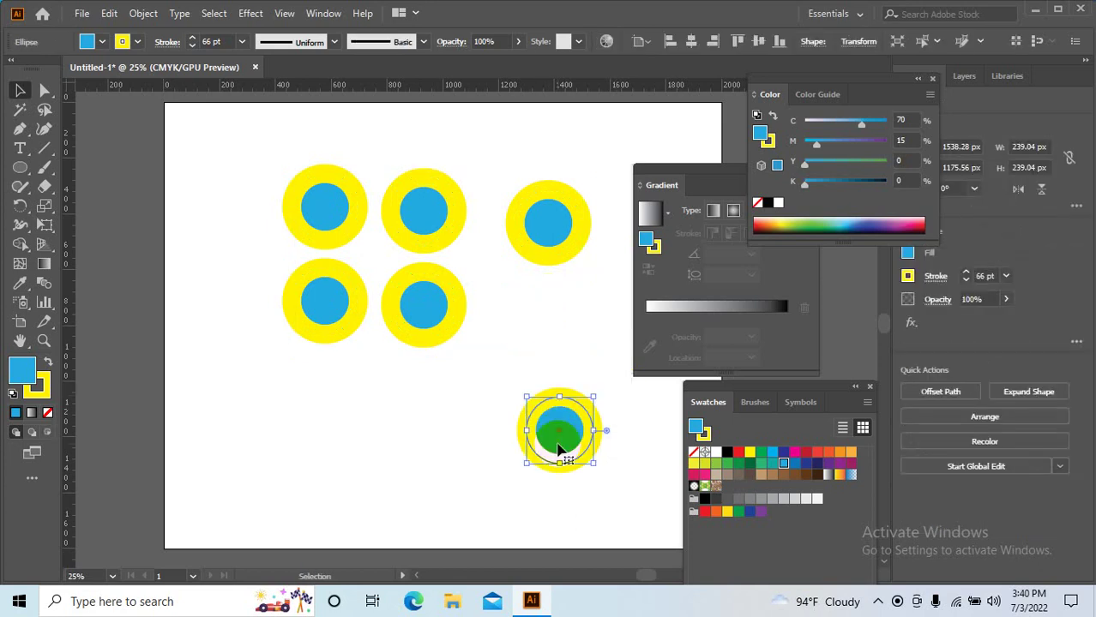
key("ctrl+z")
key("ctrl+z")
key("ctrl+z")
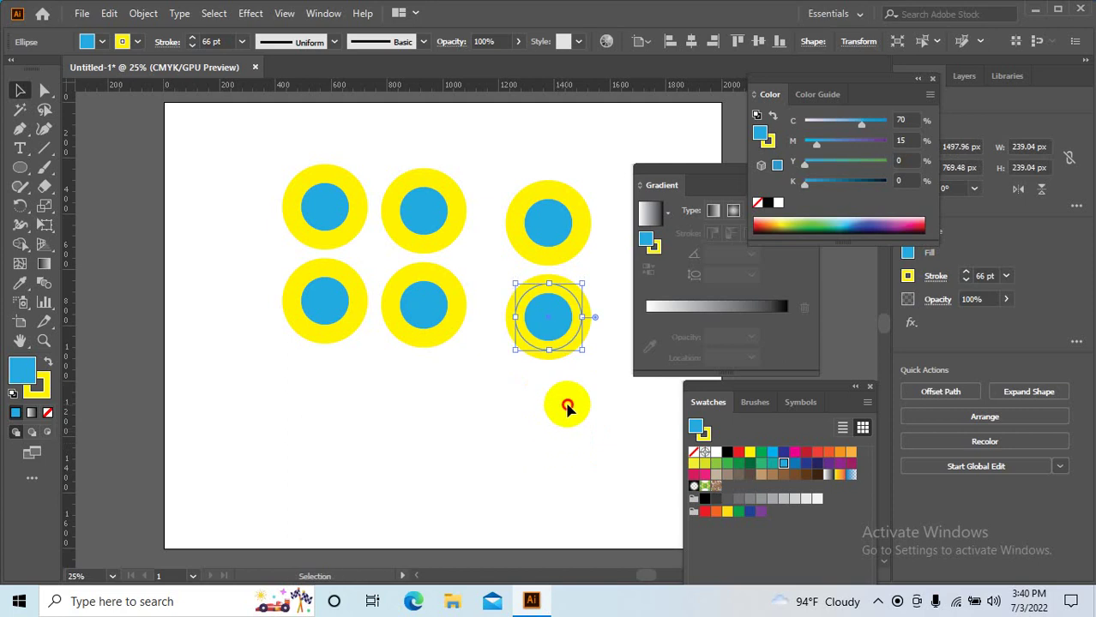
key("ctrl+z")
left_click_drag(559, 393, 533, 328)
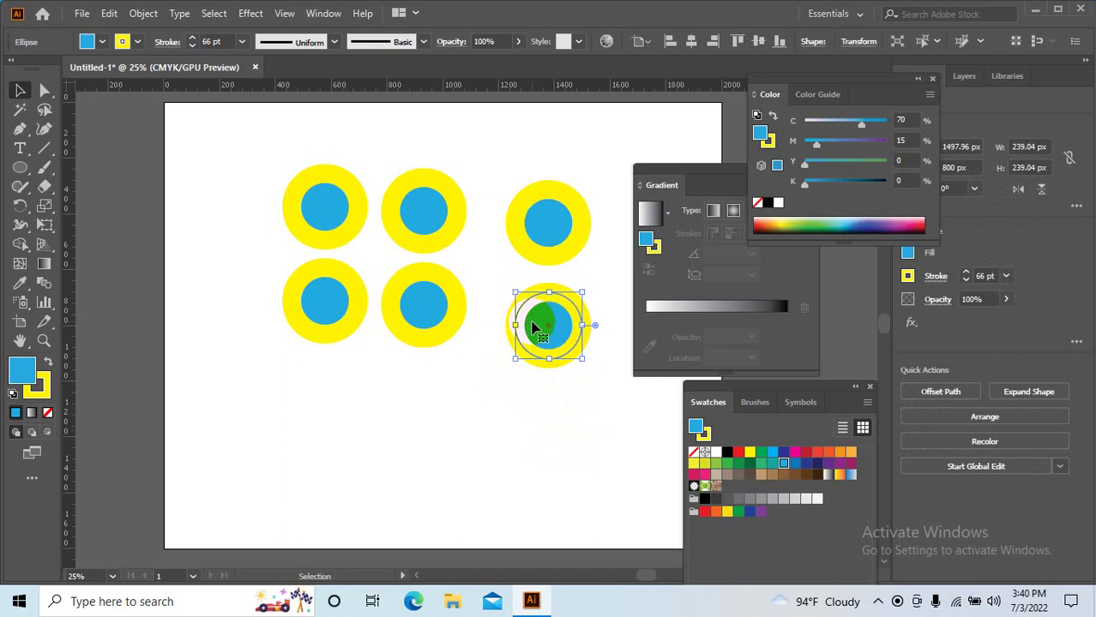
left_click_drag(531, 327, 531, 433)
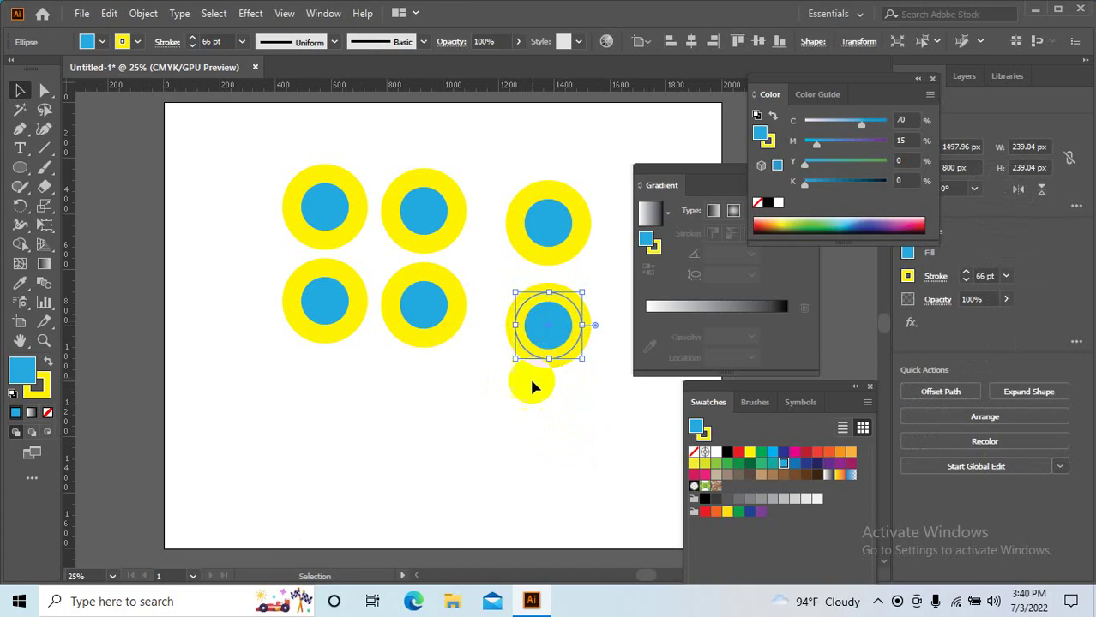
left_click(467, 430)
mouse_move(252, 135)
left_mouse_down()
mouse_move(397, 224)
mouse_move(605, 415)
mouse_move(595, 429)
left_mouse_up()
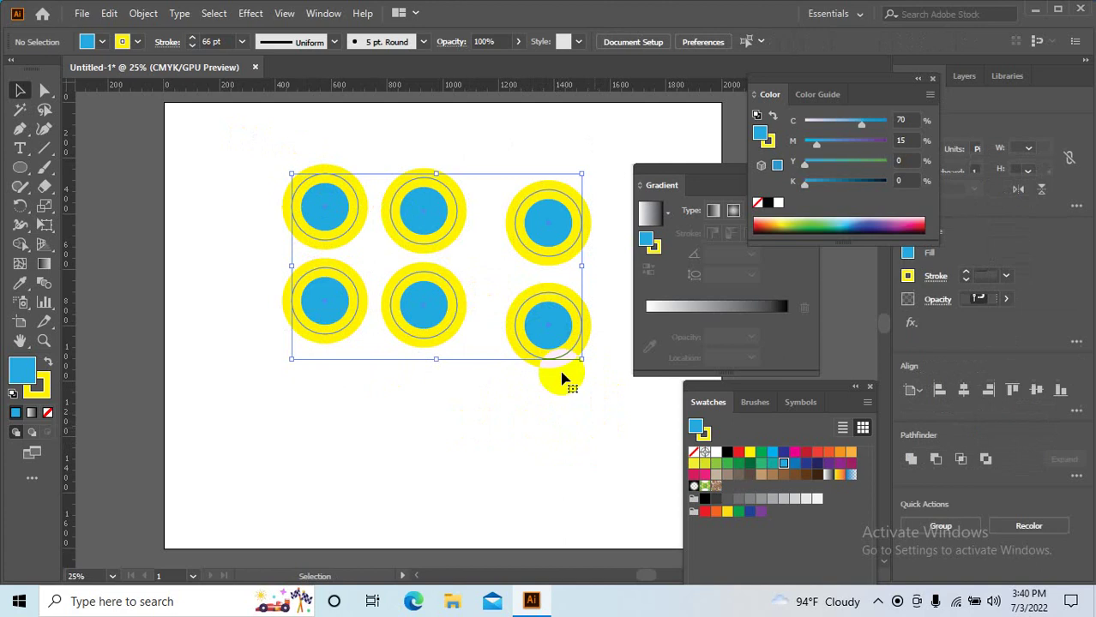
- Group the six circles, drag the group lower on the artboard, and deselect
right_click(473, 186)
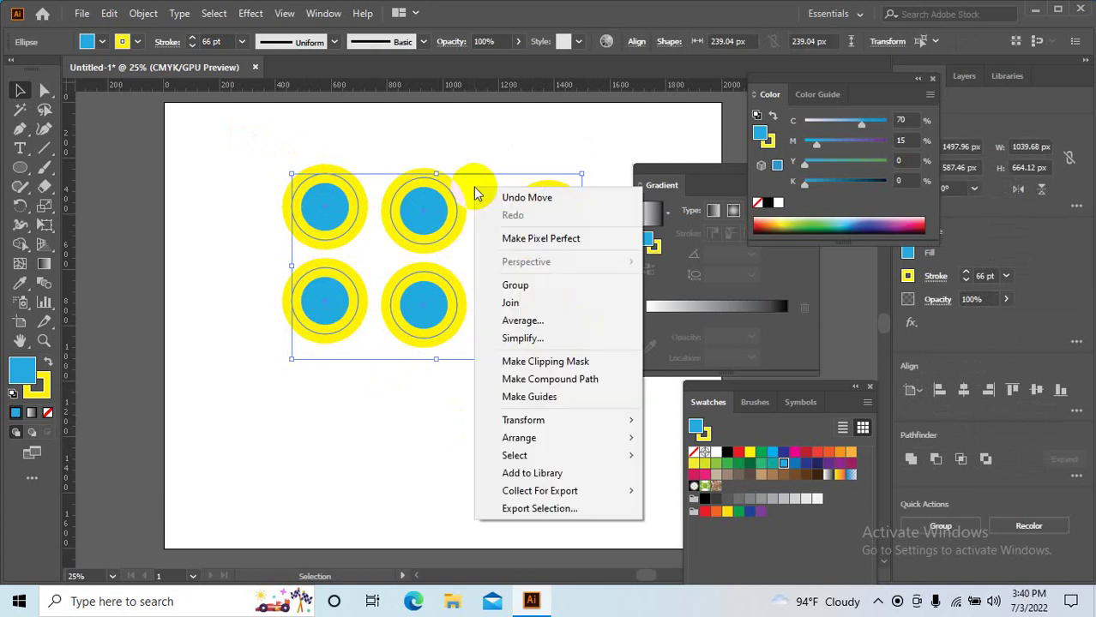
left_click(521, 287)
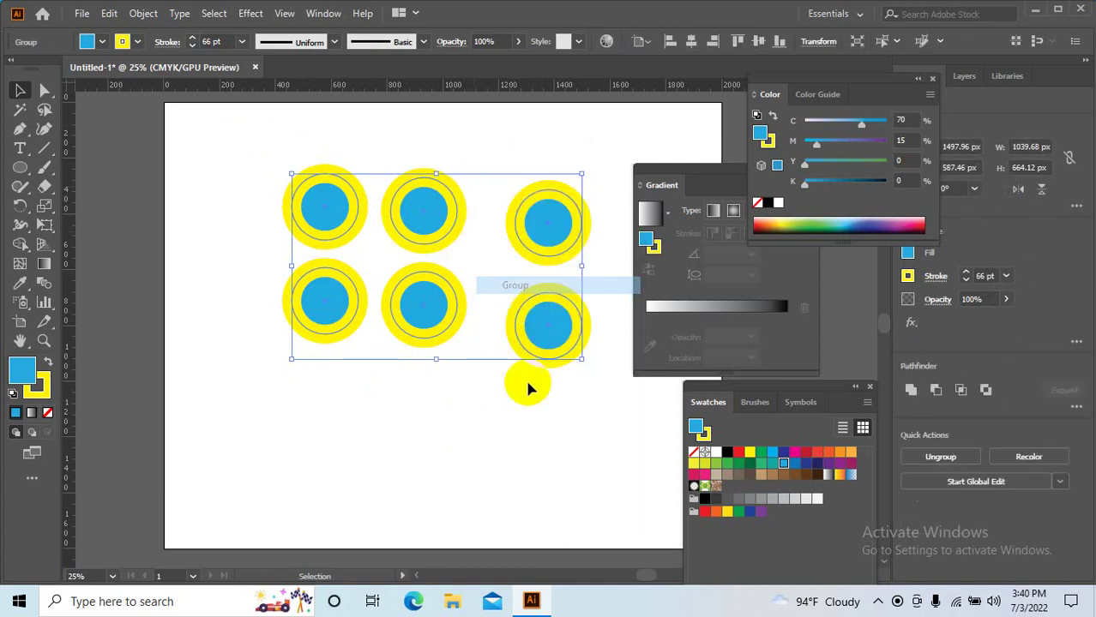
left_click(525, 377)
mouse_move(538, 328)
left_mouse_down()
mouse_move(547, 403)
mouse_move(528, 354)
left_mouse_up()
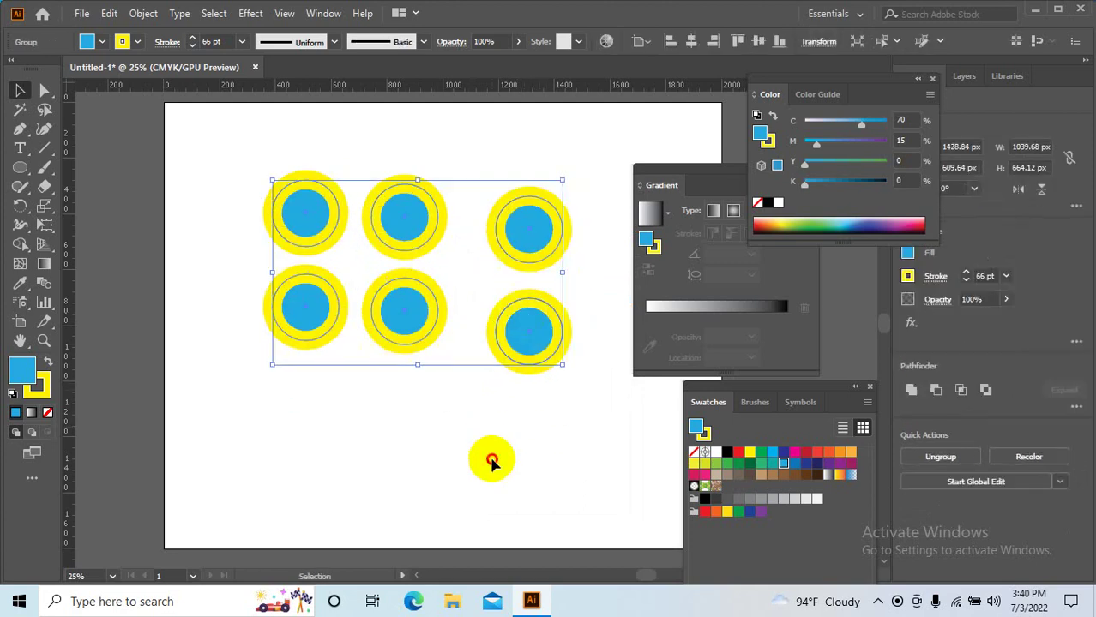
left_click(489, 458)
mouse_move(484, 321)
left_mouse_down()
mouse_move(534, 369)
mouse_move(497, 264)
left_mouse_up()
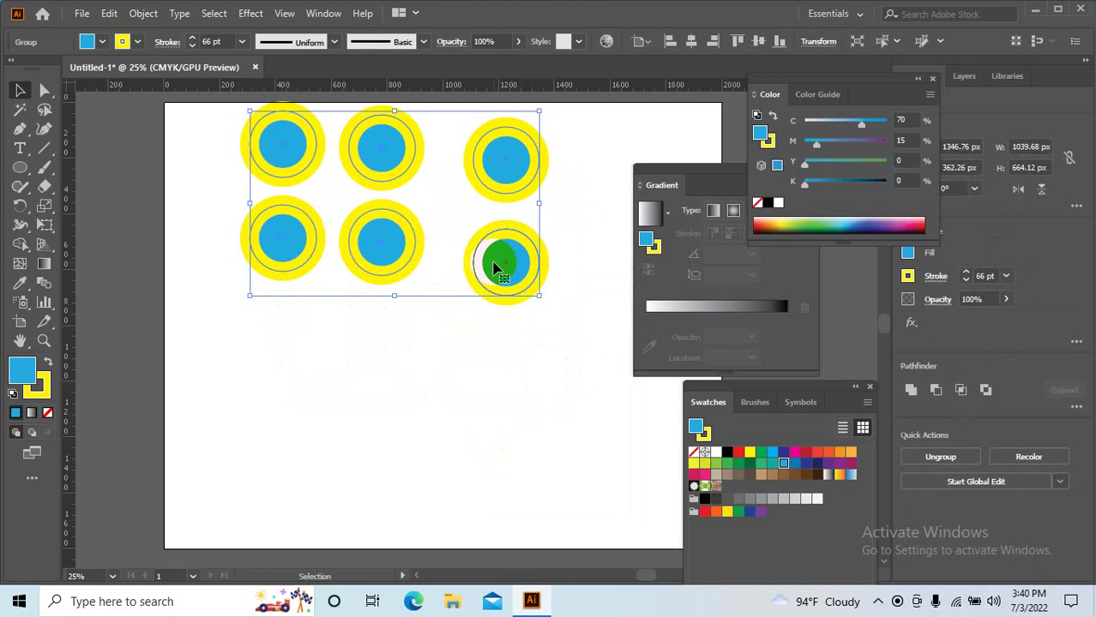
left_click_drag(494, 268, 504, 347)
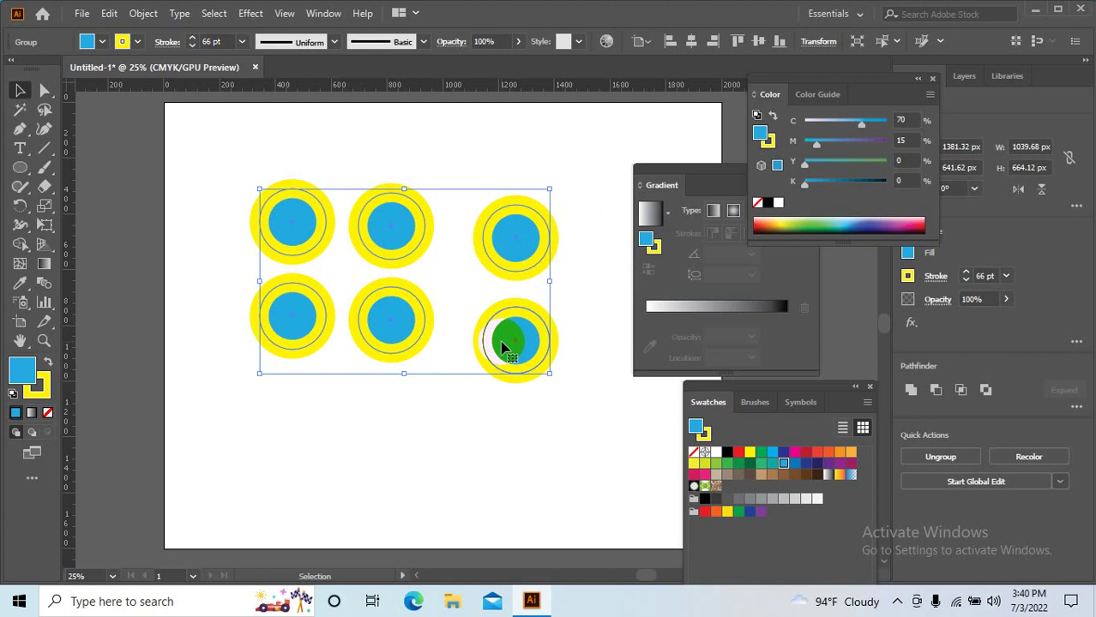
left_click(570, 458)
- Drag the circle group right and down, then slightly back up
left_click_drag(660, 416, 330, 165)
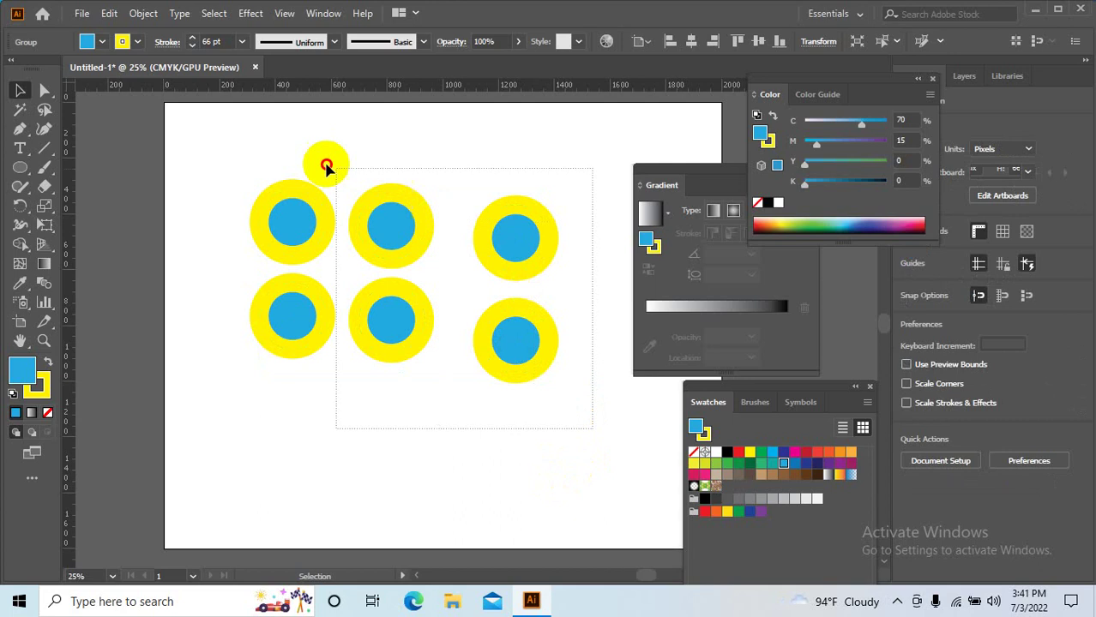
left_click(595, 450)
left_click_drag(516, 355, 542, 429)
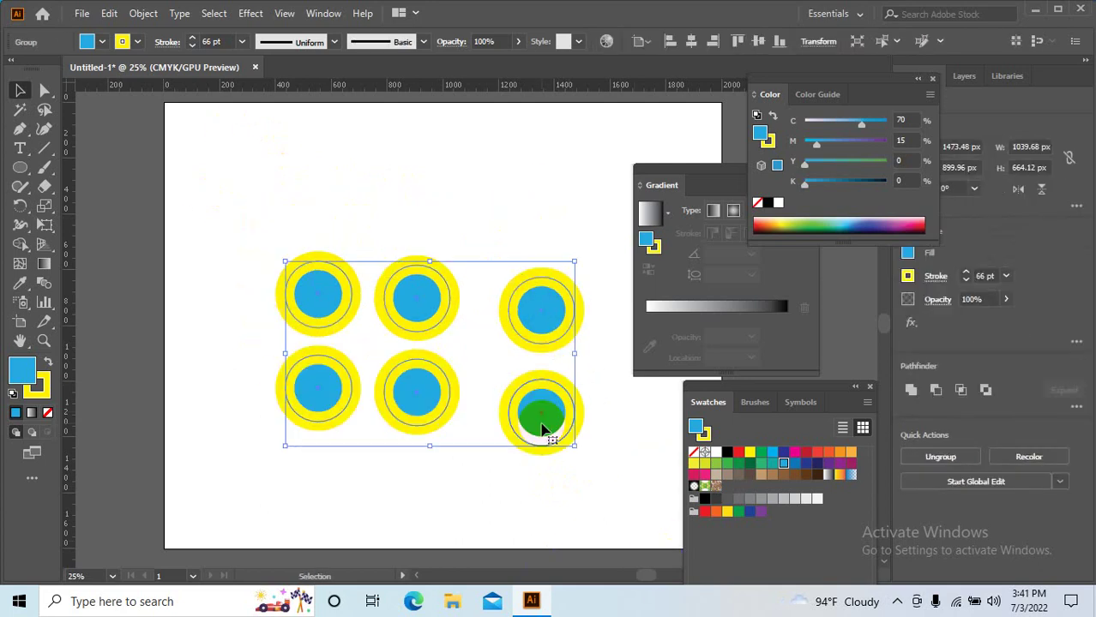
scroll(541, 429, "down", 1)
left_click_drag(538, 420, 521, 367)
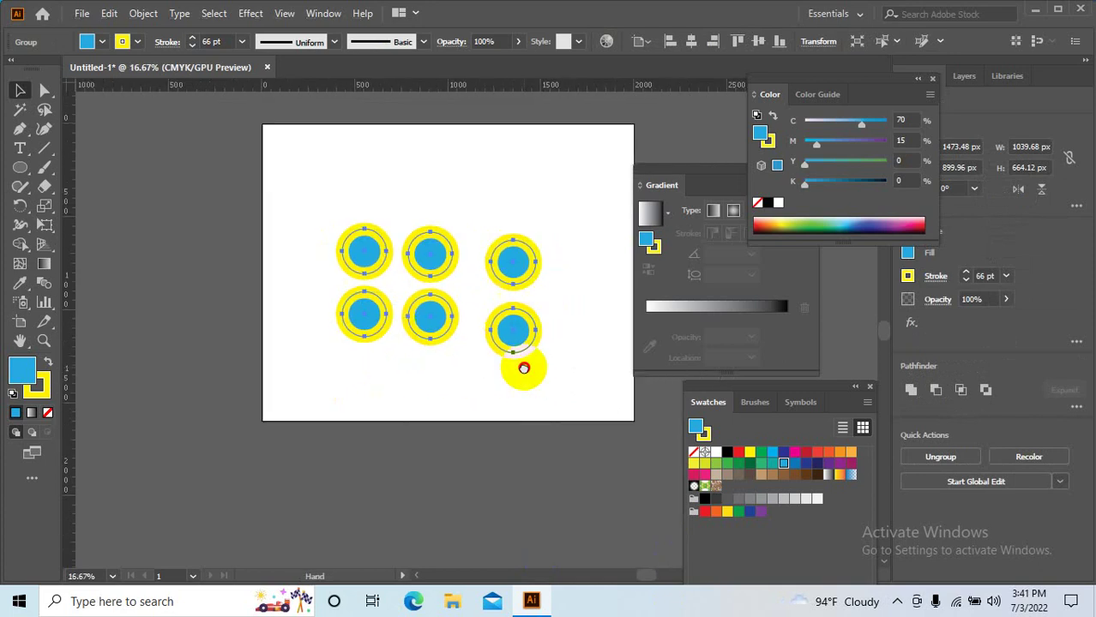
scroll(440, 265, "up", 1)
scroll(453, 375, "up", 1)
scroll(454, 374, "down", 1)
left_click_drag(506, 421, 477, 314)
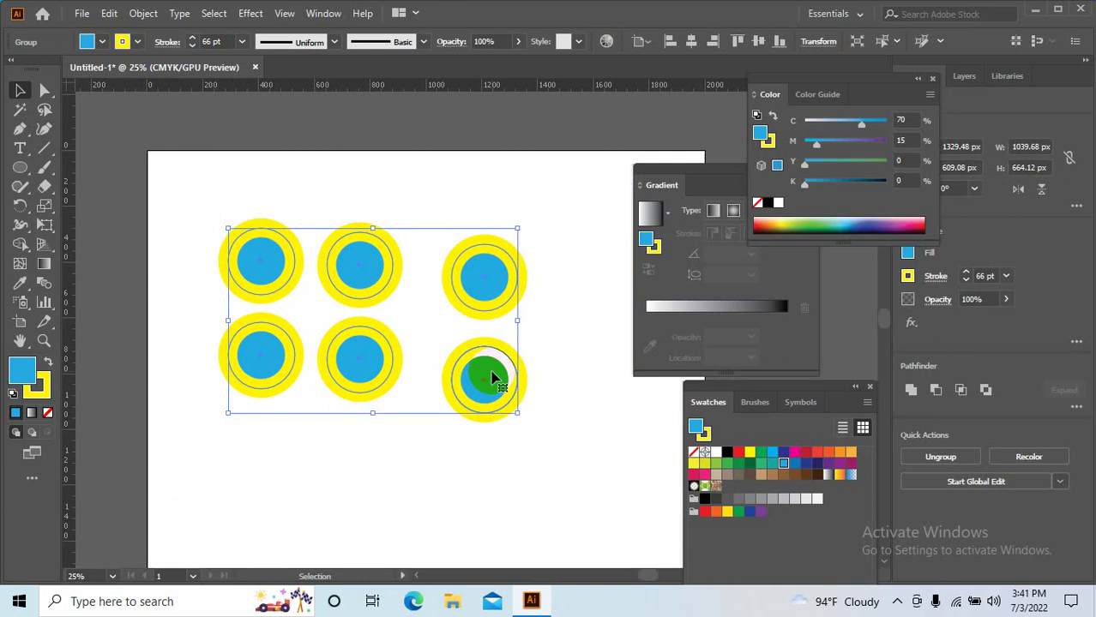
- Move individual right-hand circles toward the upper right, spreading them apart
left_click_drag(526, 461, 216, 196)
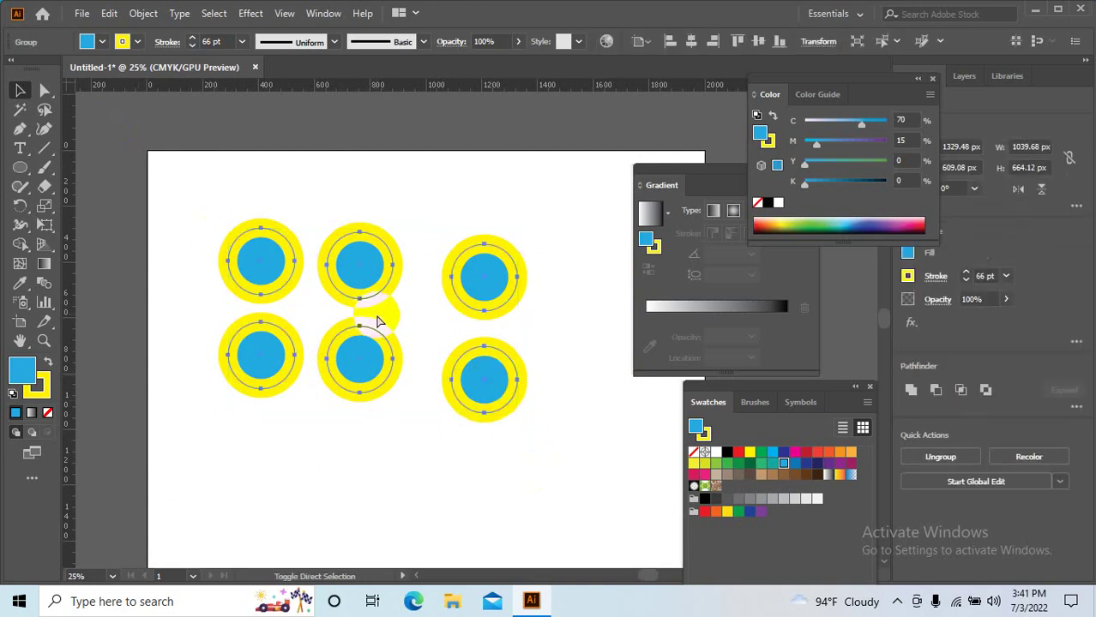
left_click_drag(587, 459, 171, 237)
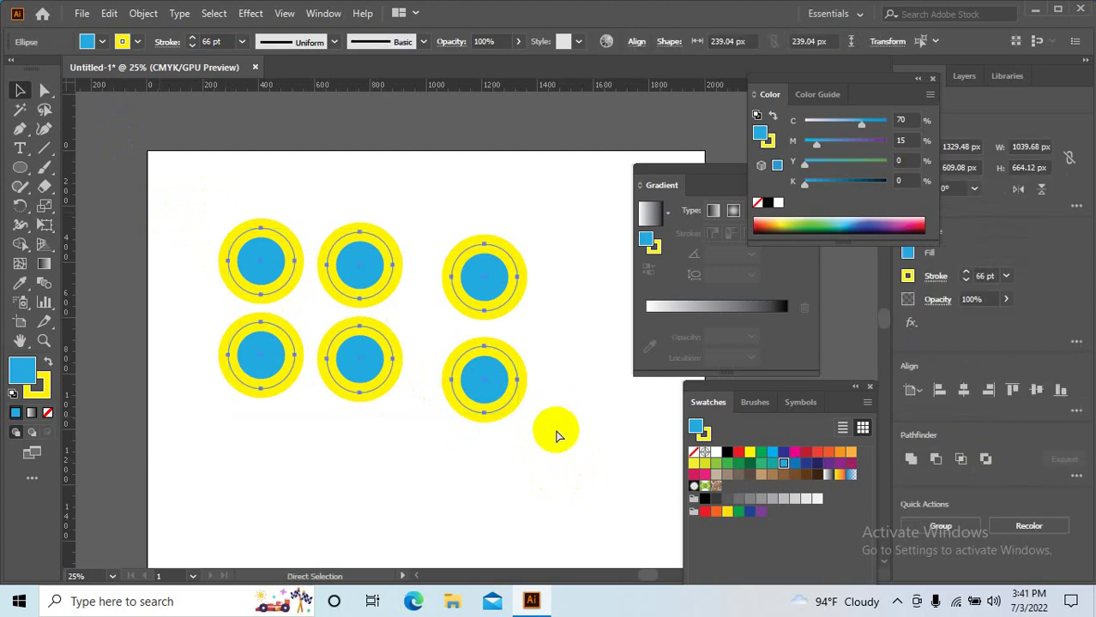
key("v")
left_click(569, 480)
left_click_drag(480, 376, 509, 430)
left_click_drag(479, 269, 546, 402)
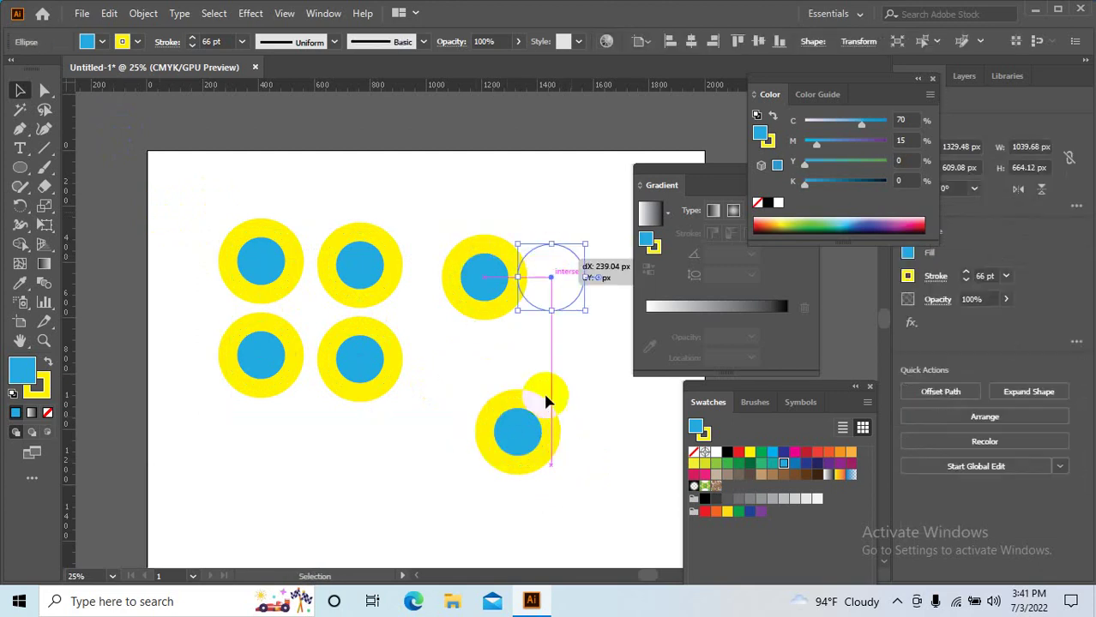
- Select all the circles, group them with Ctrl+G, and nudge the group slightly
left_click_drag(608, 476, 219, 199)
key("ctrl+g")
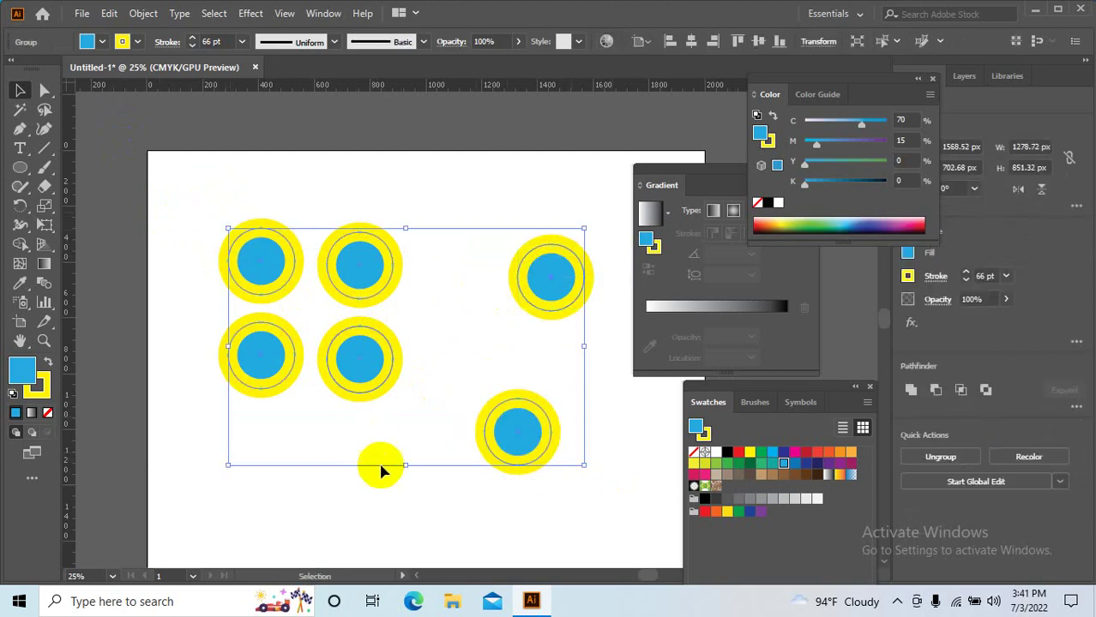
left_click_drag(355, 360, 364, 356)
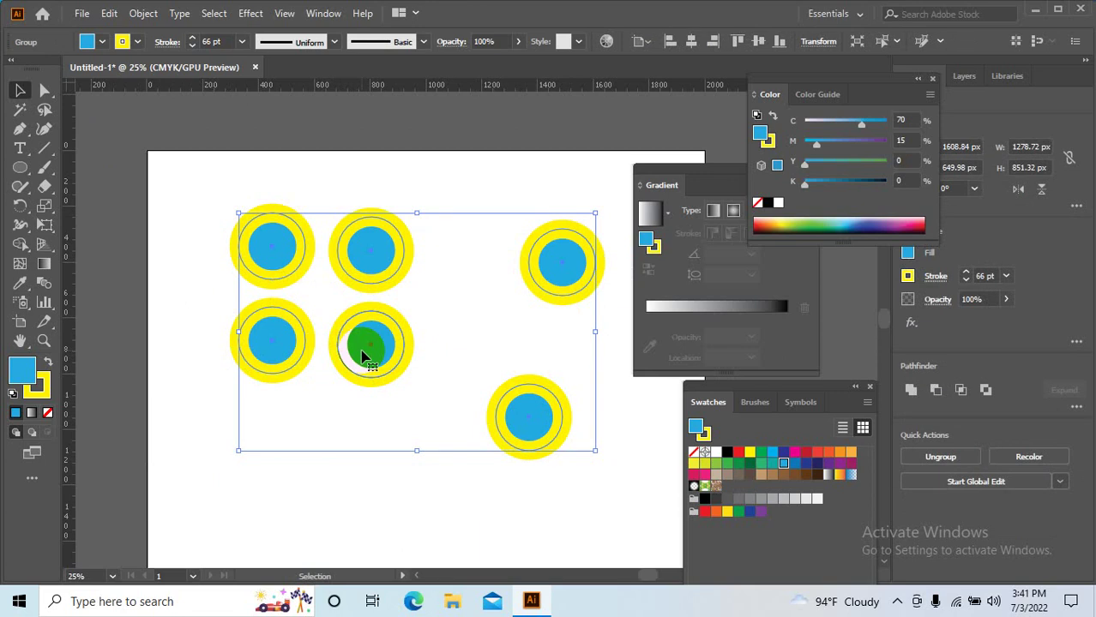
- Marquee-select all the circles as a group, test-move them, and undo the move
left_click(511, 474)
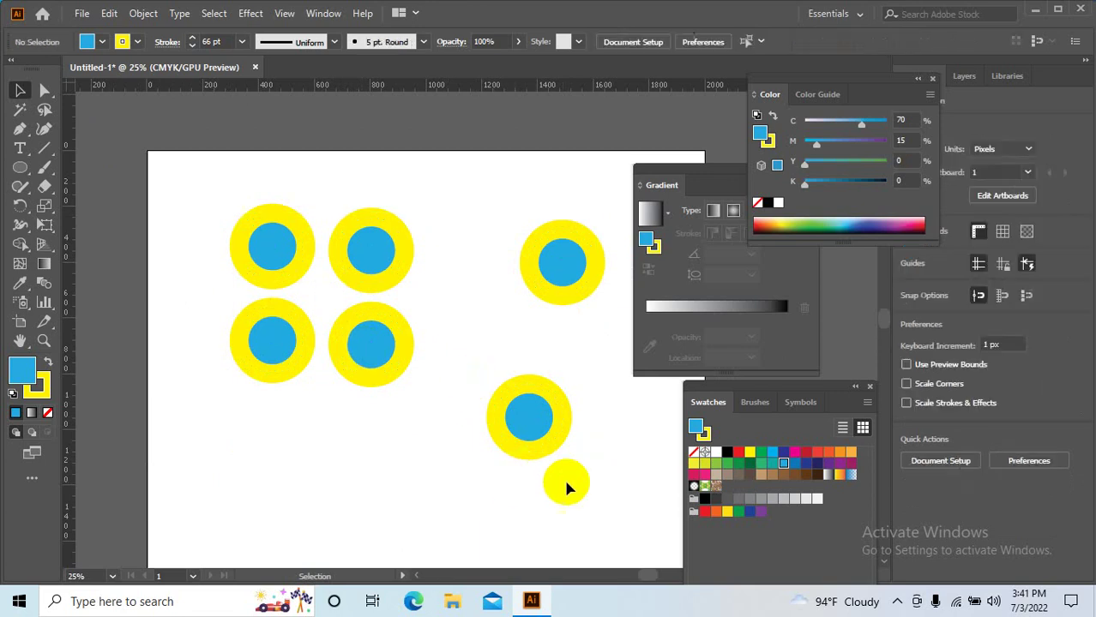
left_click_drag(564, 477, 500, 482)
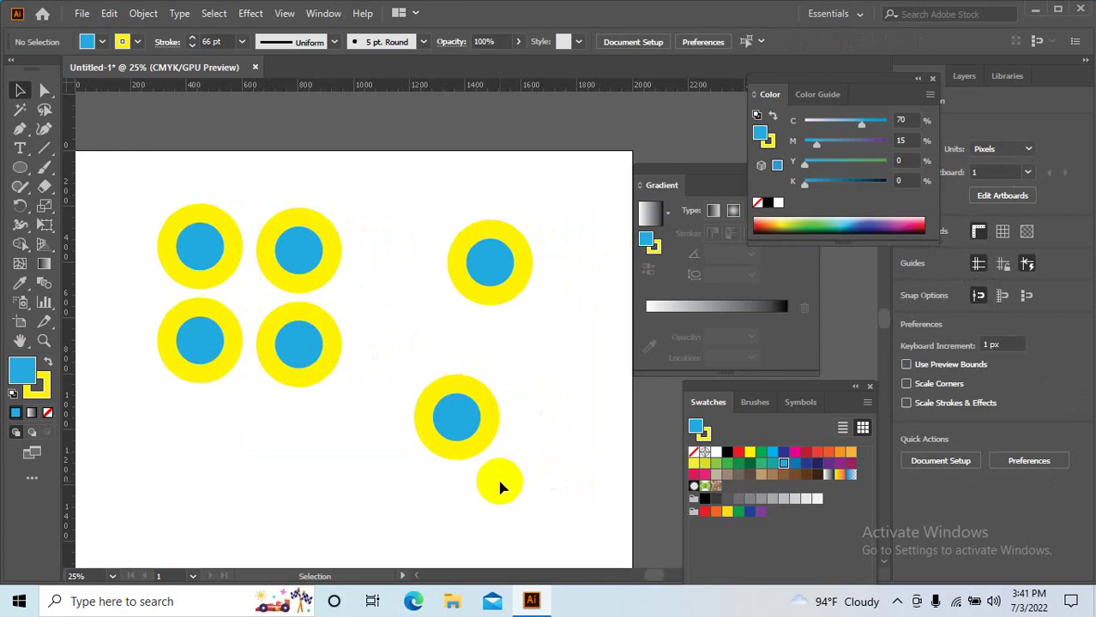
left_click_drag(506, 455, 174, 180)
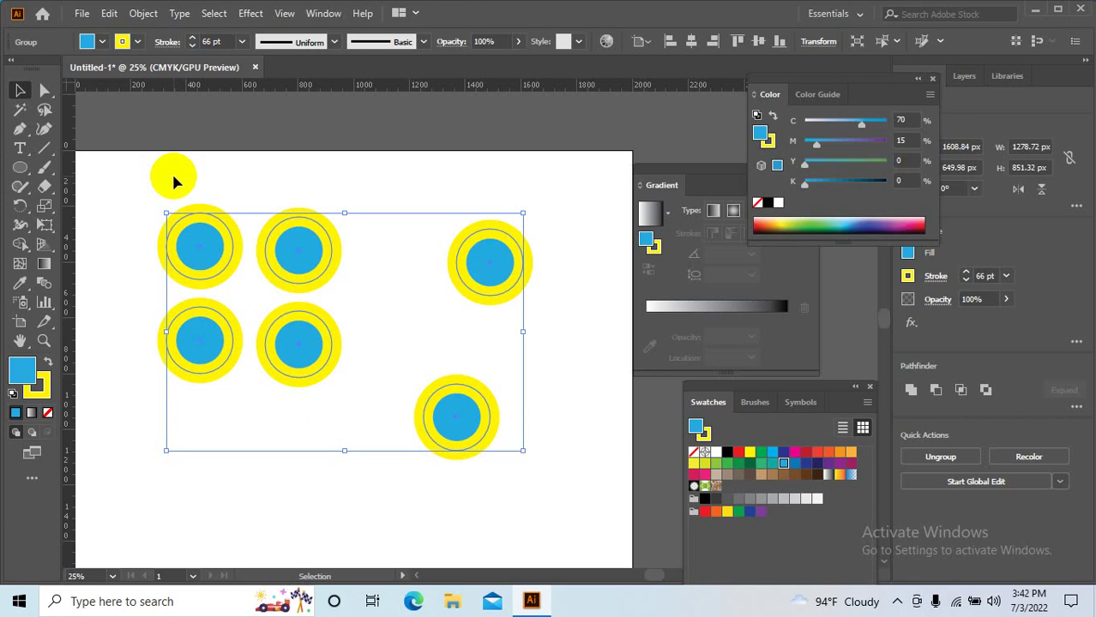
left_click(593, 450)
mouse_move(273, 352)
left_mouse_down()
mouse_move(161, 253)
mouse_move(190, 272)
left_mouse_up()
key("ctrl+z")
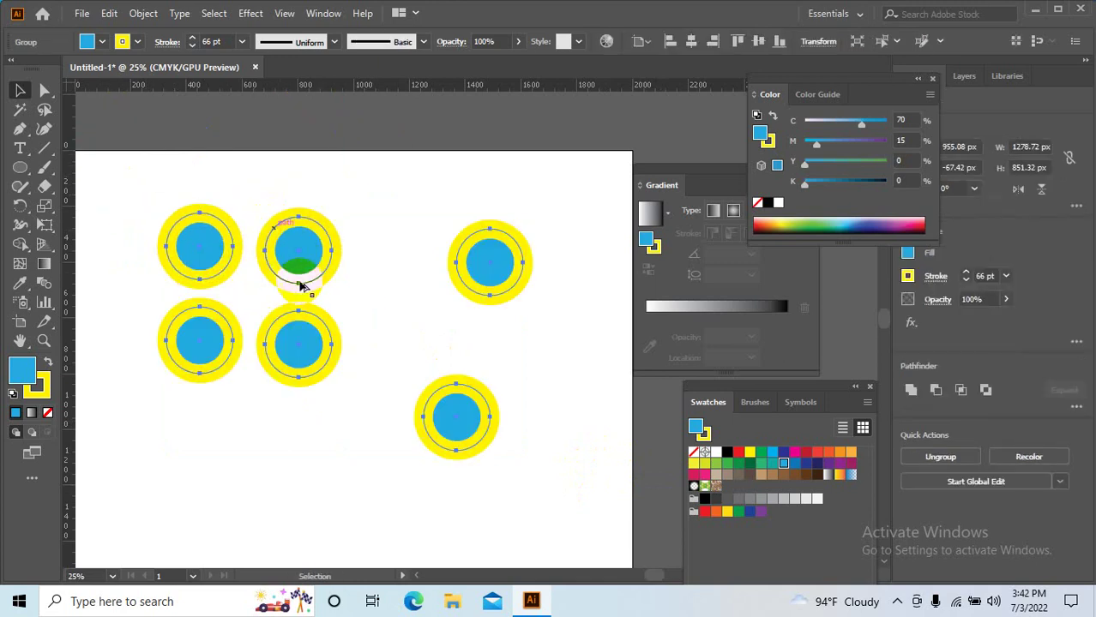
- Reselect the whole yellow-ringed circle group and delete it
scroll(302, 288, "down", 2)
scroll(314, 281, "up", 3)
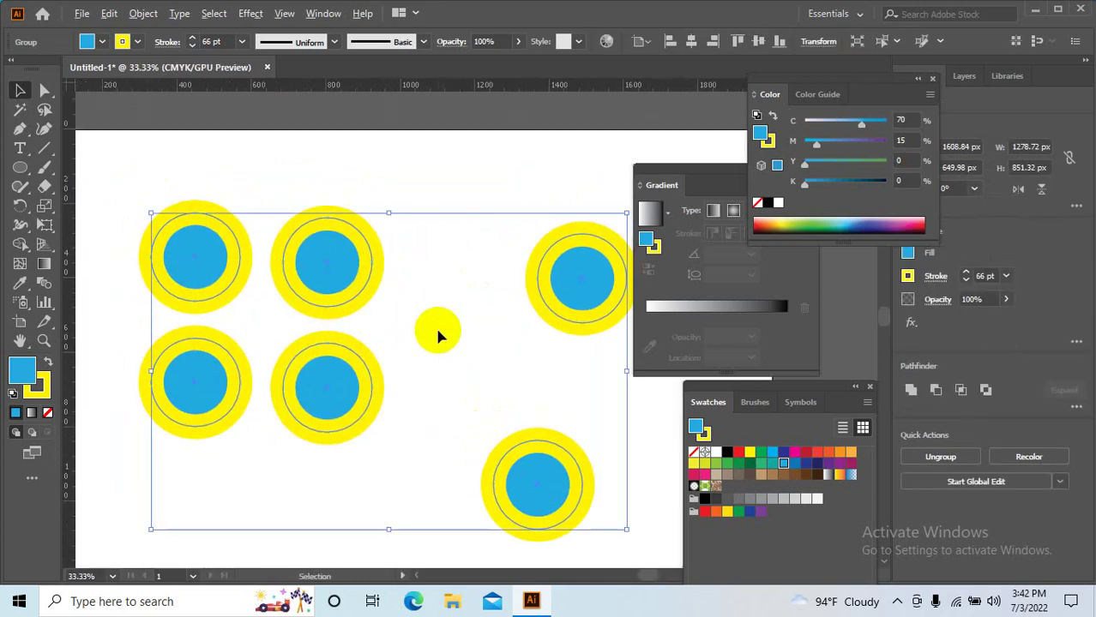
scroll(437, 335, "down", 2)
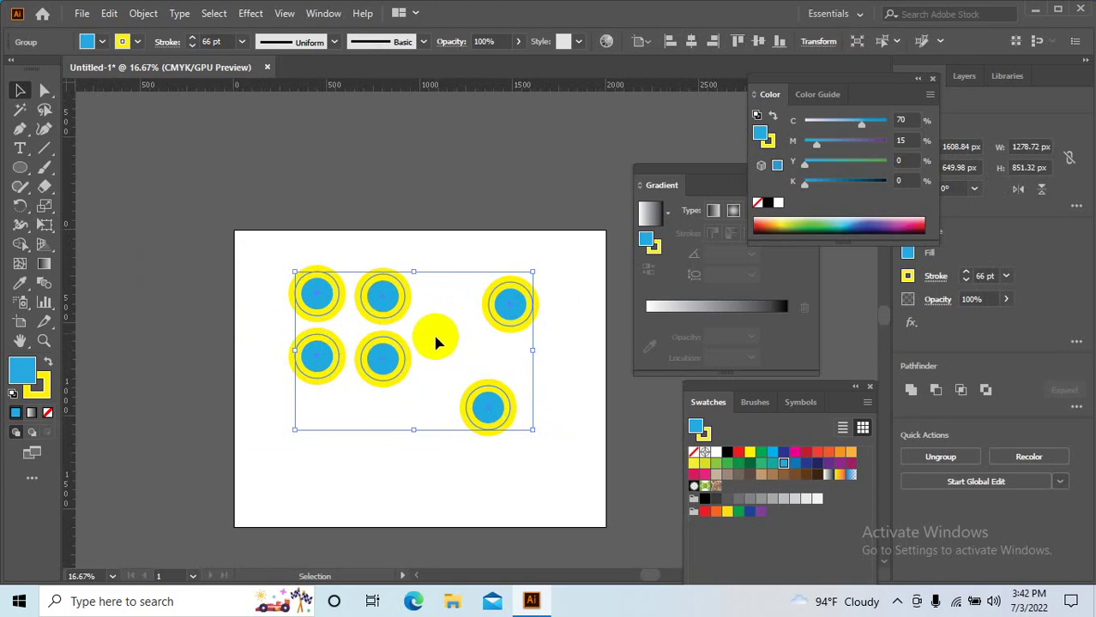
scroll(434, 325, "down", 1)
scroll(523, 378, "up", 1)
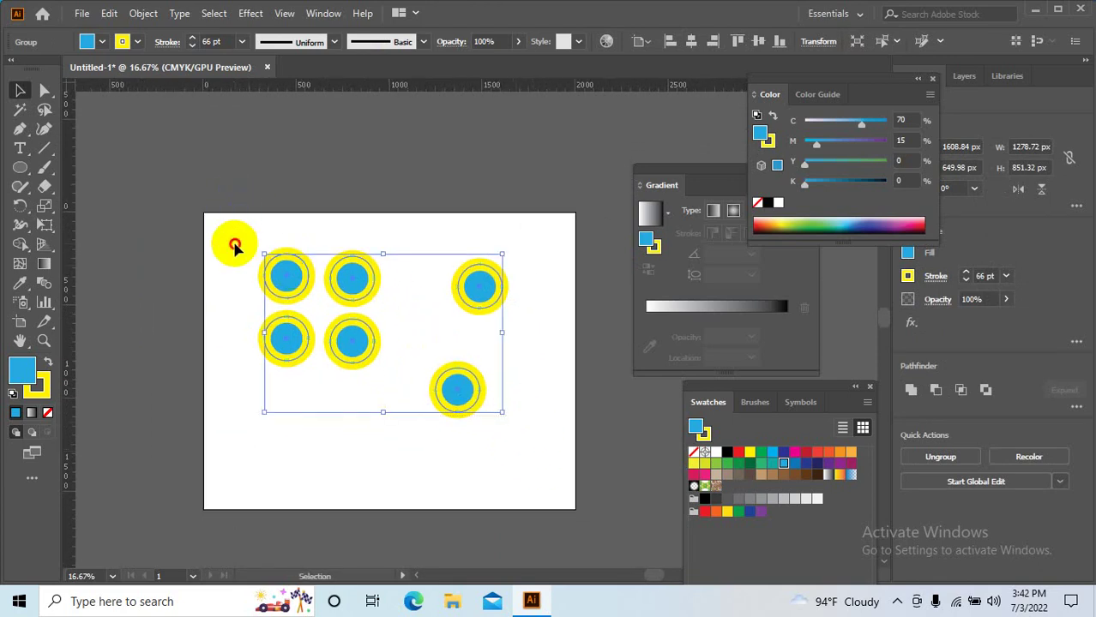
left_click_drag(249, 233, 544, 436)
left_click(544, 435)
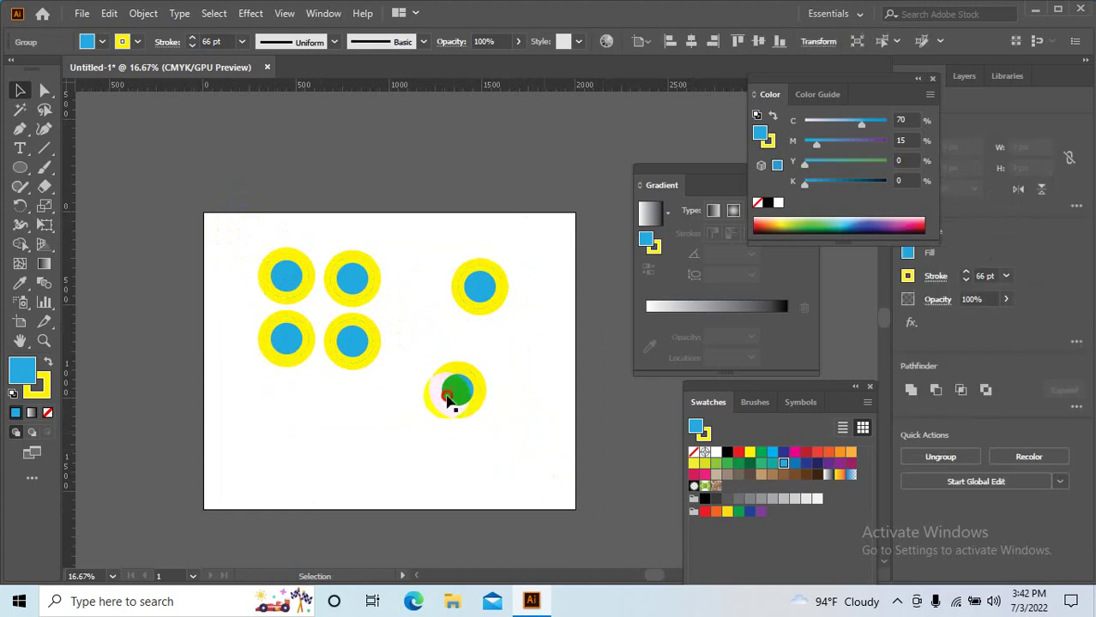
left_click(452, 390)
key("Delete")
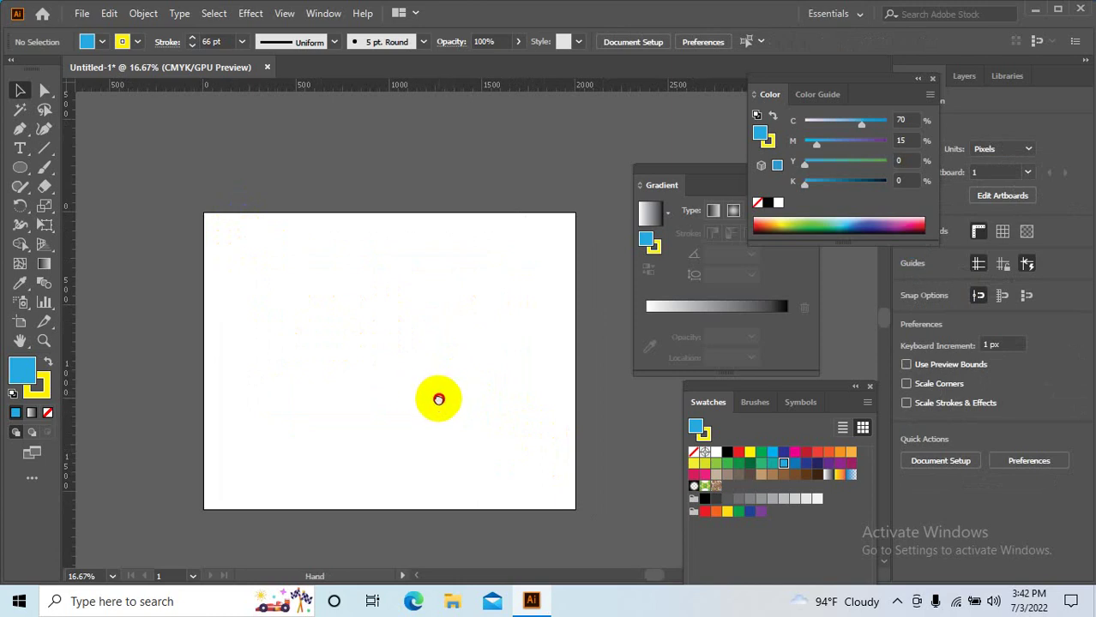
- Draw a cyan circle about 509.76 px across with a 66 pt yellow stroke at the upper left
scroll(440, 377, "down", 1)
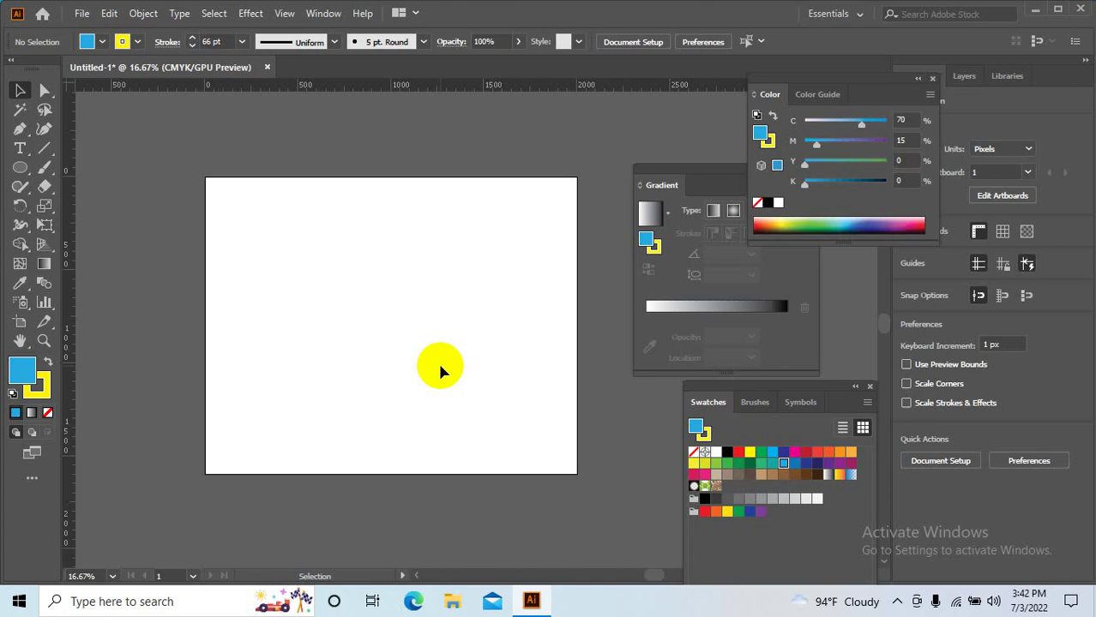
scroll(386, 293, "up", 1)
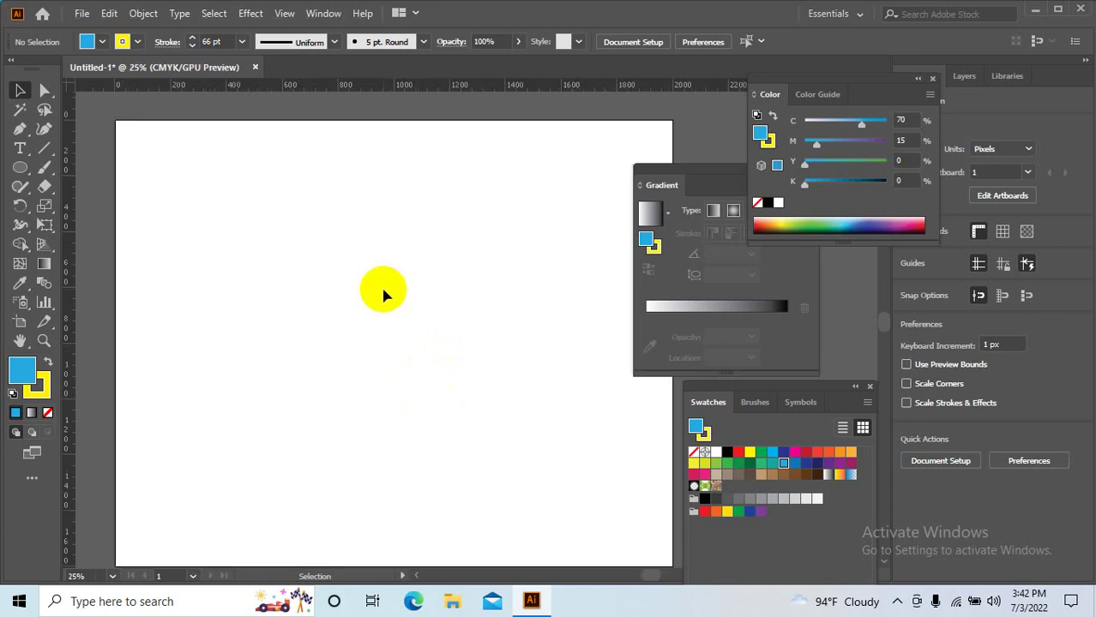
left_click(20, 167)
left_click_drag(192, 185, 285, 296)
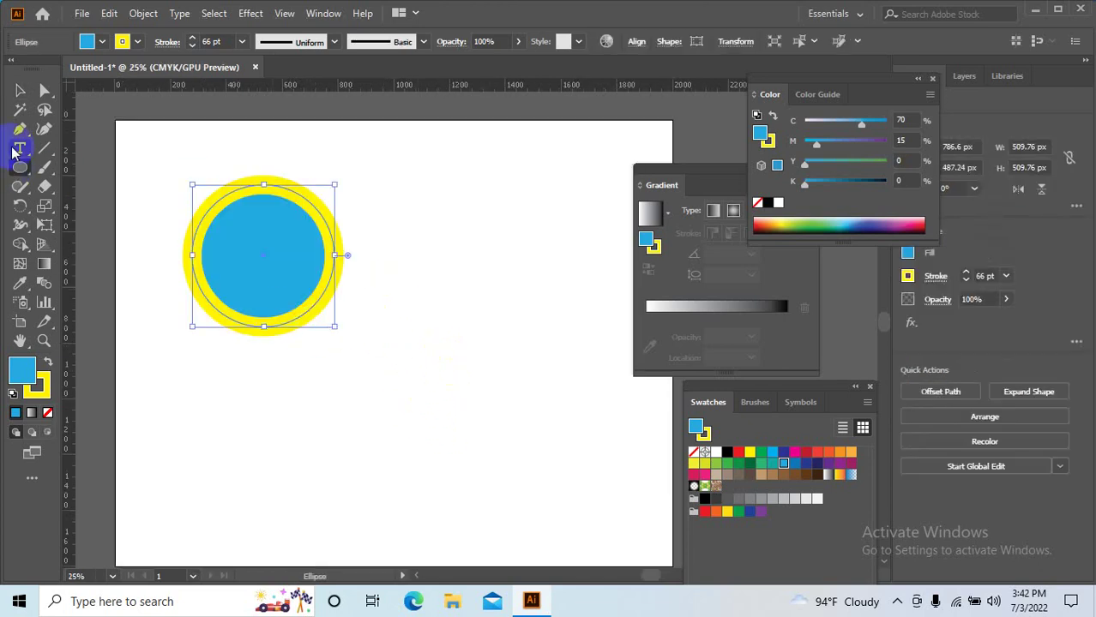
left_click(20, 90)
left_click(441, 272)
scroll(485, 318, "left", 2)
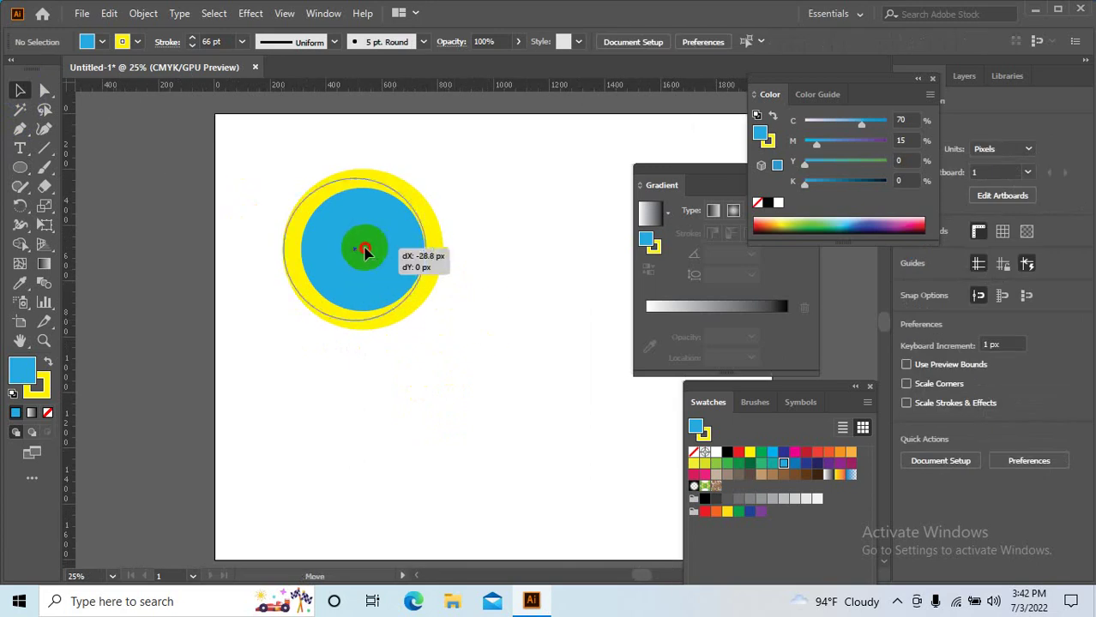
- Move the circle to the artboard's top centre and Alt-drag a copy to the lower right
mouse_move(362, 244)
left_mouse_down()
mouse_move(179, 233)
mouse_move(343, 247)
left_mouse_up()
left_click(307, 331)
scroll(288, 306, "down", 1)
left_click_drag(337, 354, 333, 350)
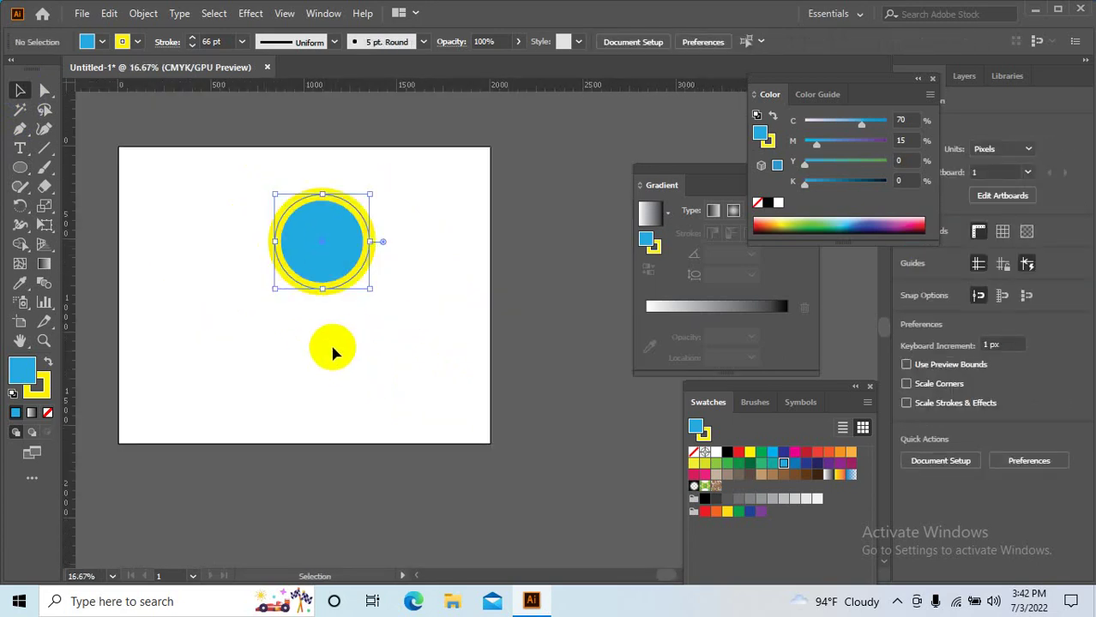
scroll(331, 263, "up", 1)
left_click_drag(335, 294, 468, 474)
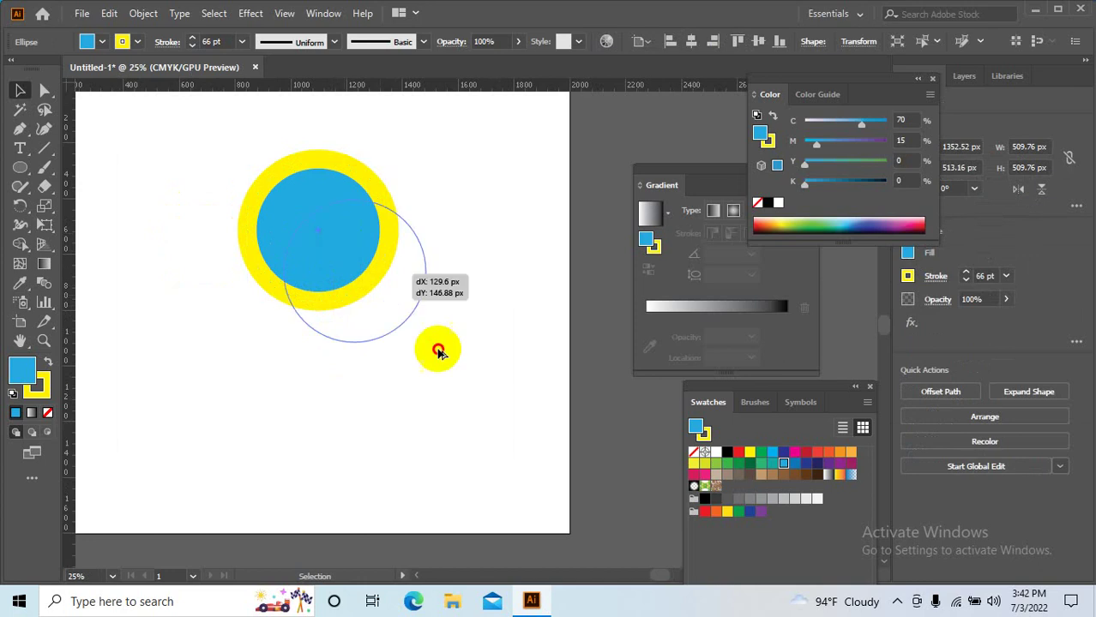
- Draw a new ellipse over the upper circle with the Ellipse tool
left_click(367, 237)
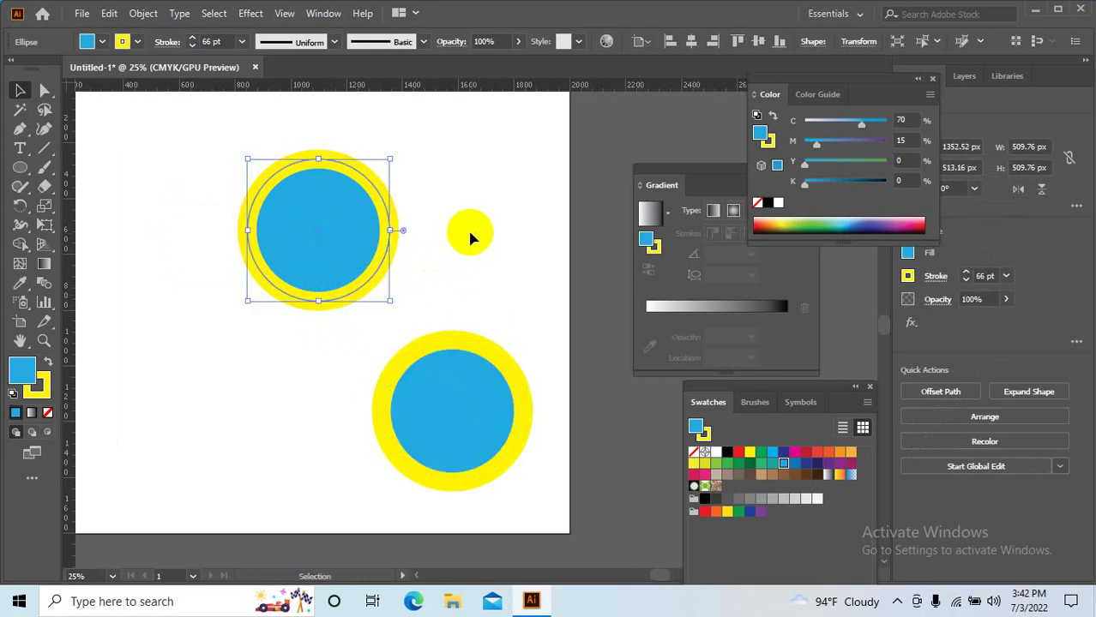
left_click(469, 237)
left_click(293, 178)
left_click(436, 367, "shift")
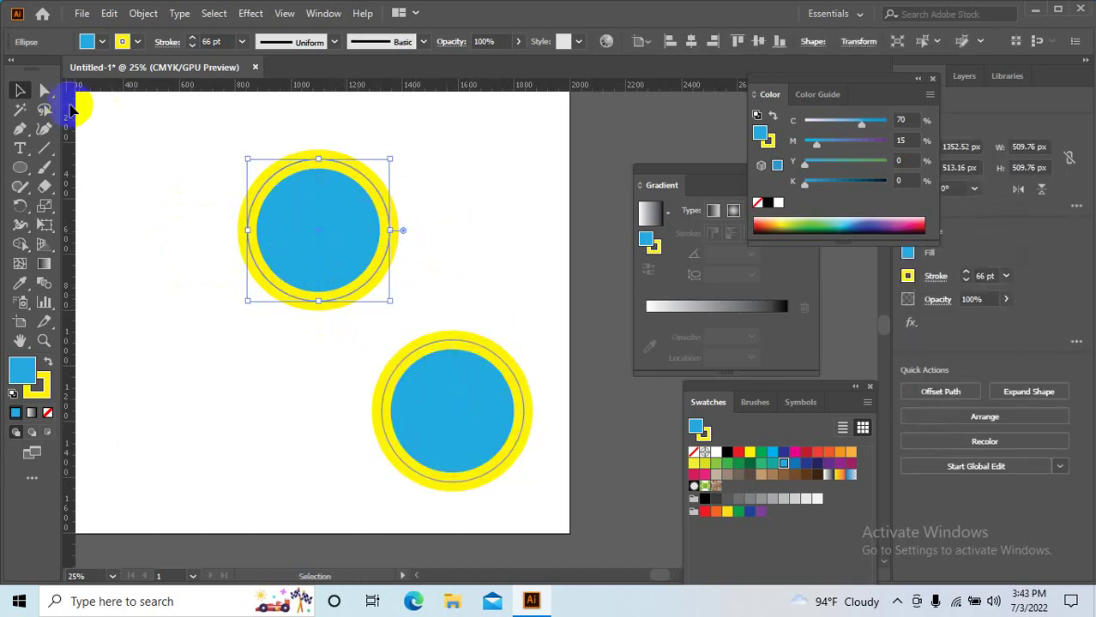
left_click(20, 167)
mouse_move(259, 185)
left_mouse_down()
mouse_move(376, 309)
mouse_move(390, 310)
left_mouse_up()
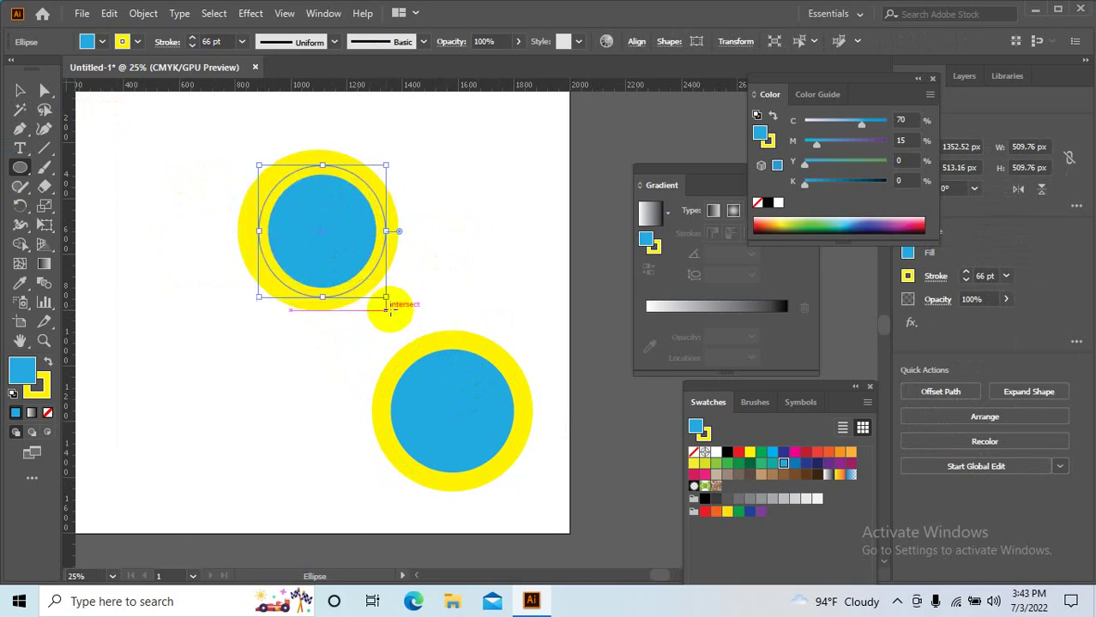
- Give the new circle a green fill and an orange stroke
left_click(24, 372)
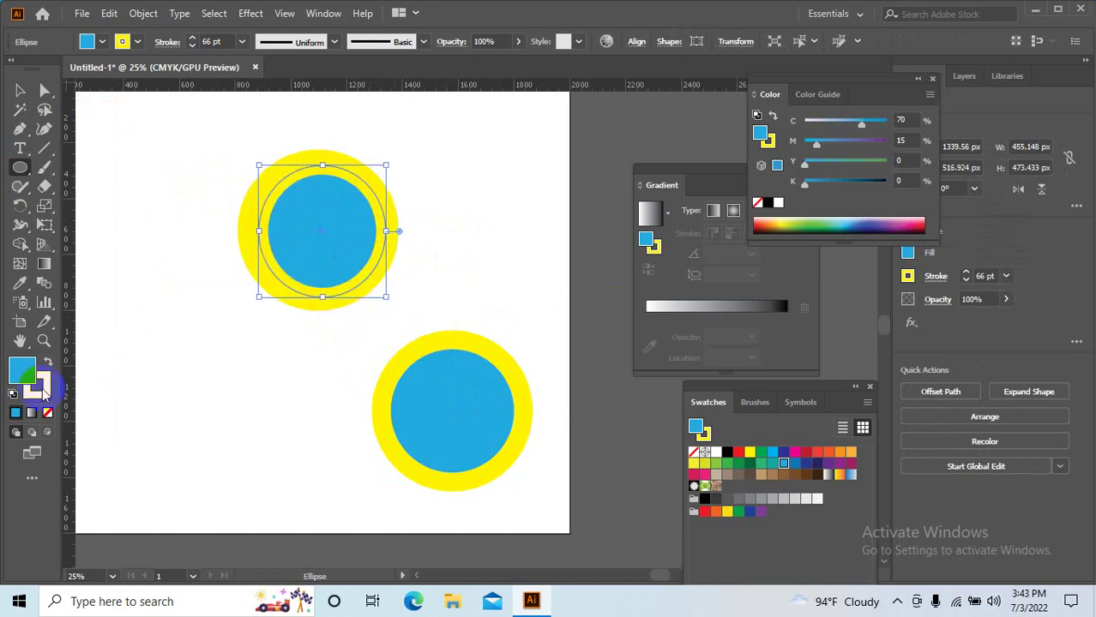
left_click(39, 388)
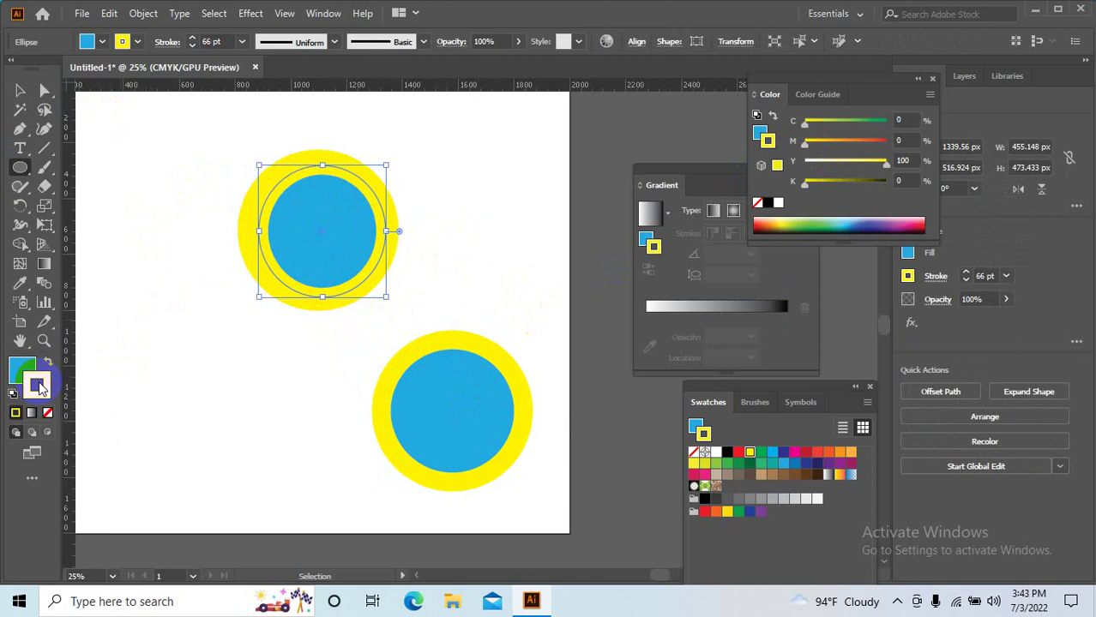
left_click(771, 453)
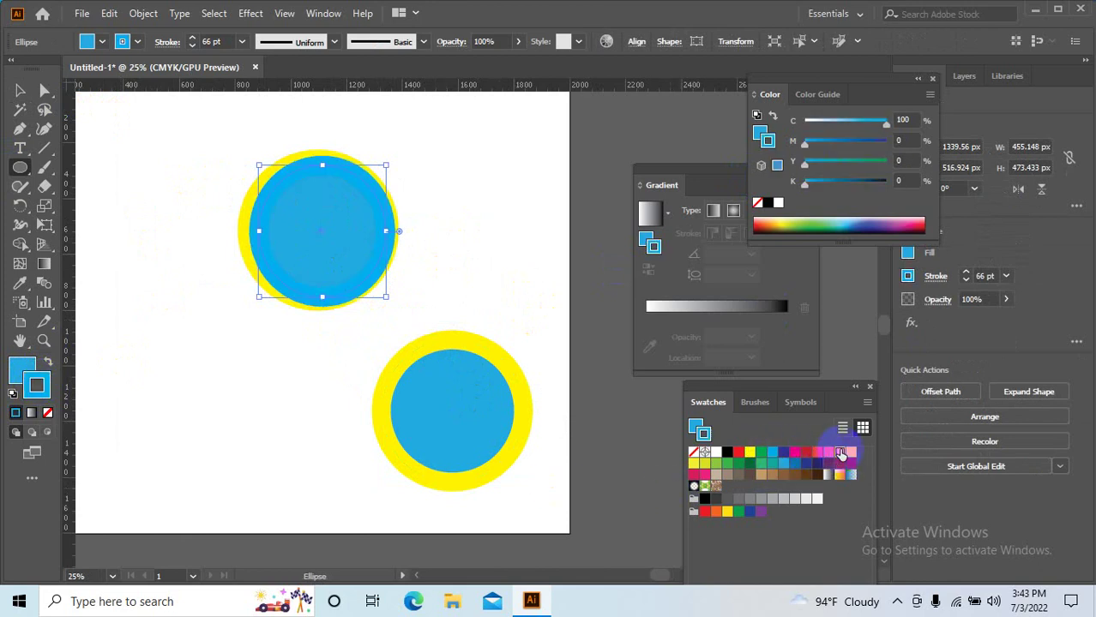
left_click(839, 452)
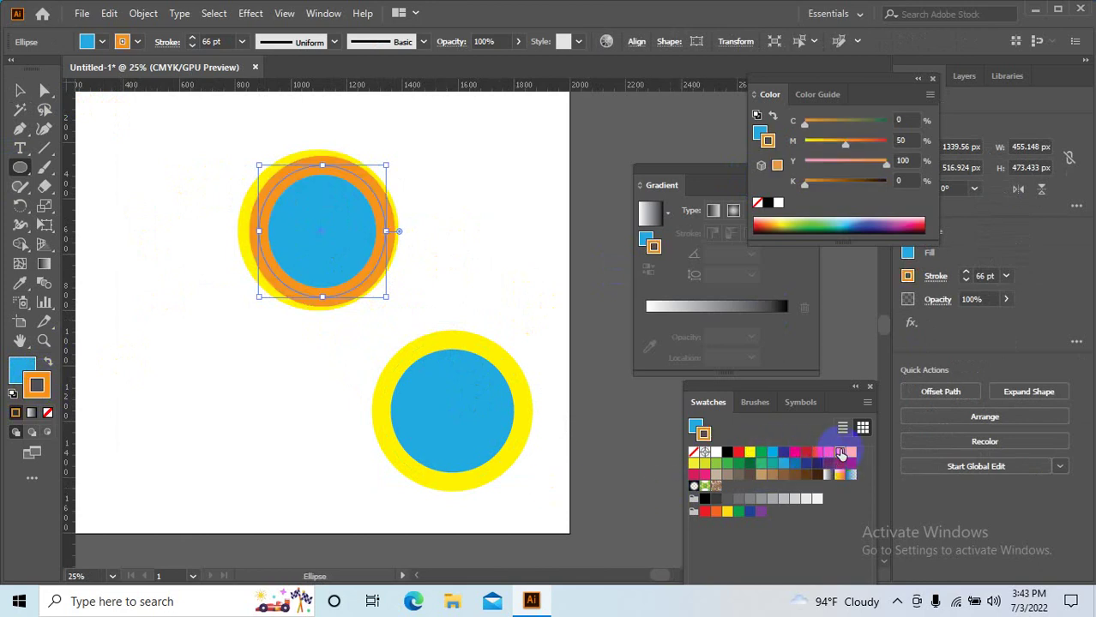
left_click(20, 369)
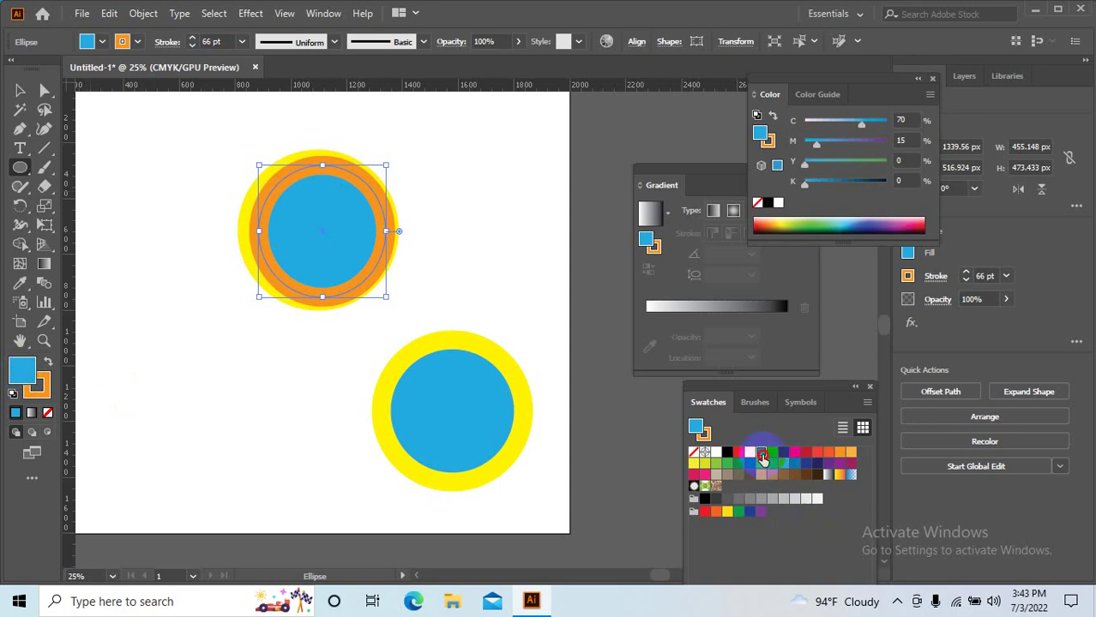
left_click(761, 452)
left_click(22, 91)
- Click through the stacked circles, then marquee-select both overlapping circles at the top
left_click(293, 248)
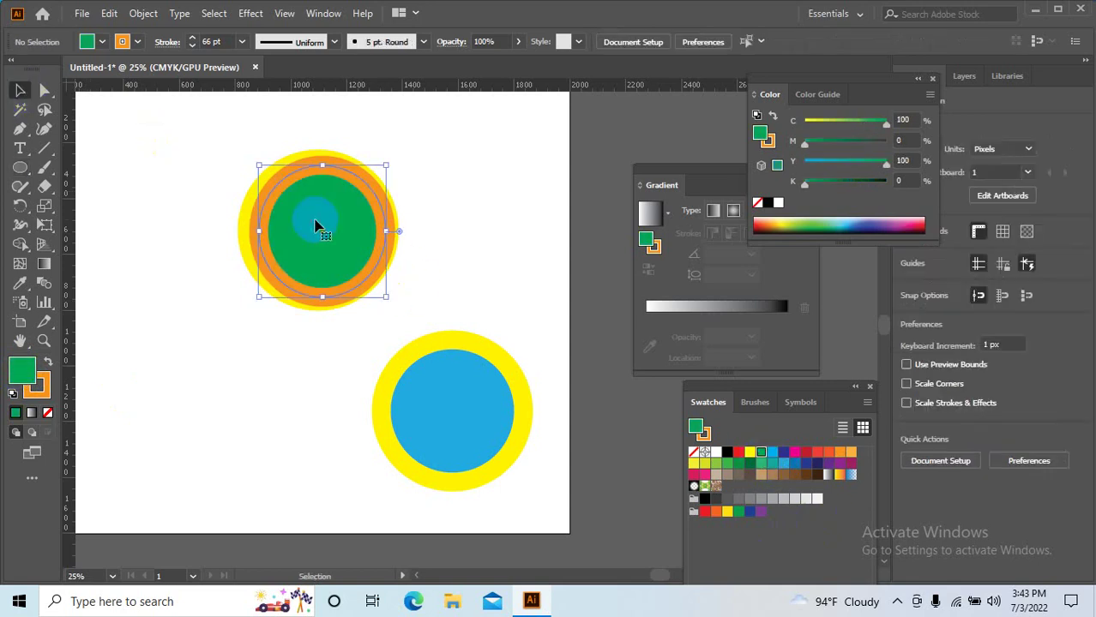
left_click(341, 261)
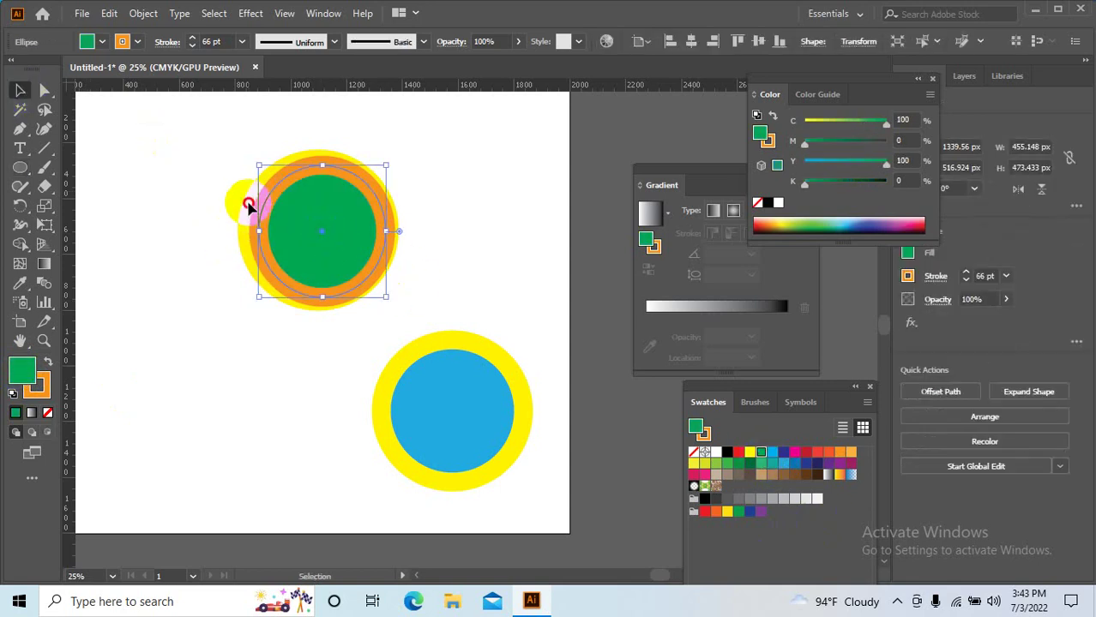
left_click(250, 209)
left_click(317, 242)
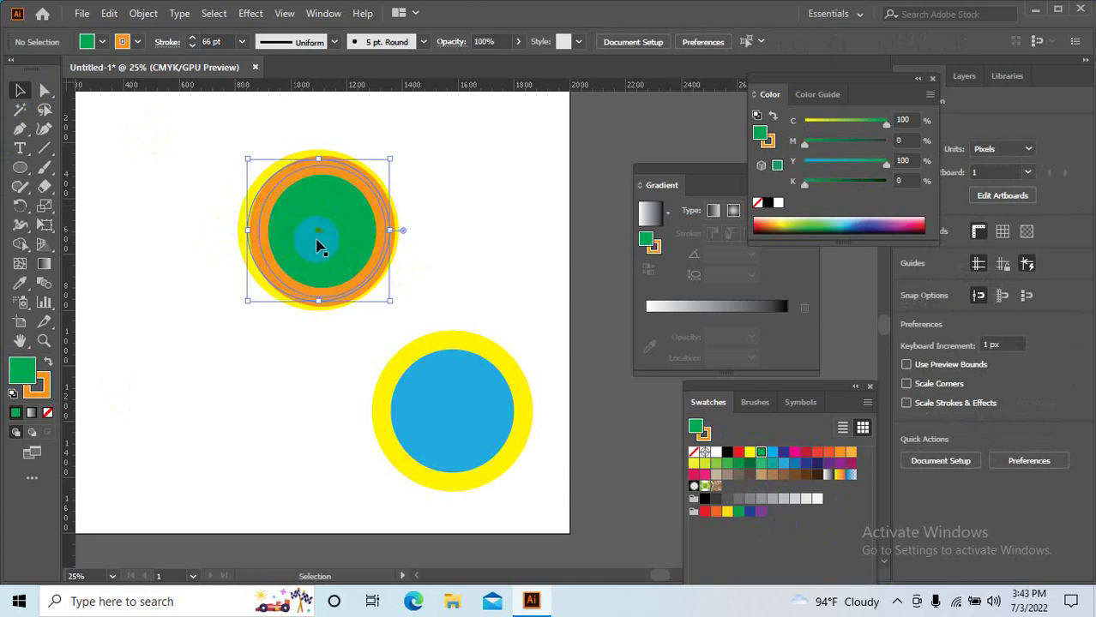
left_click(289, 286)
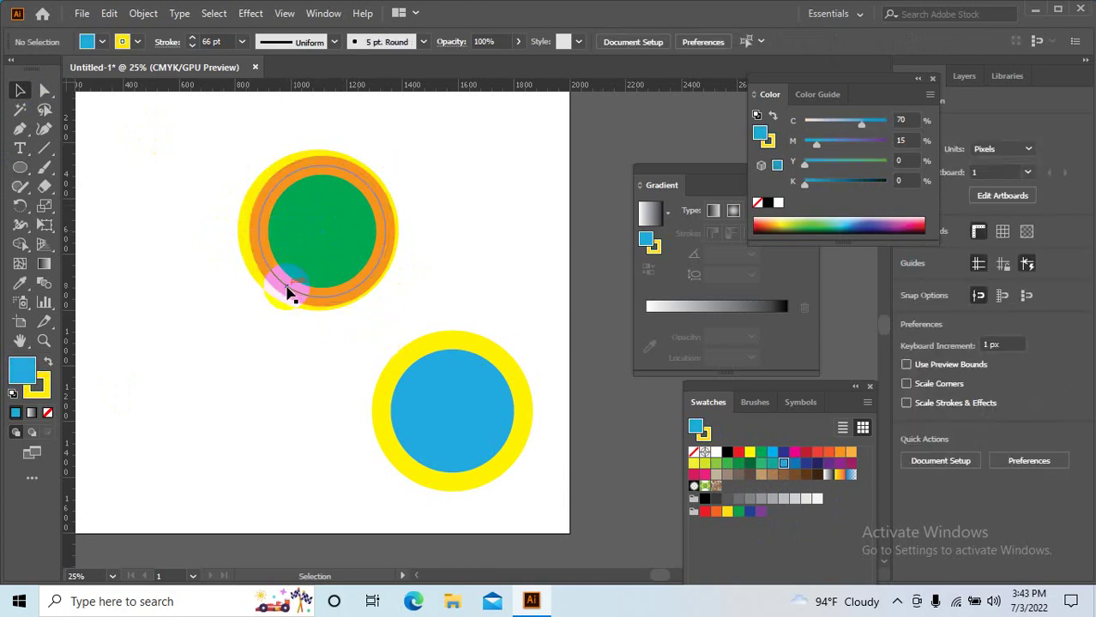
left_click(289, 288)
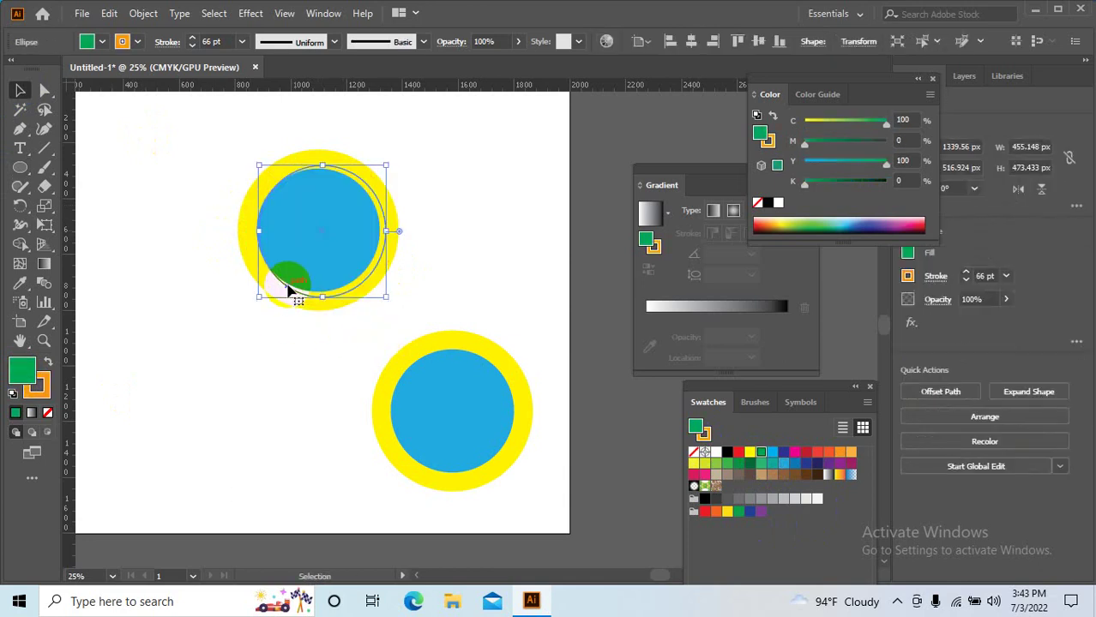
left_click(371, 310)
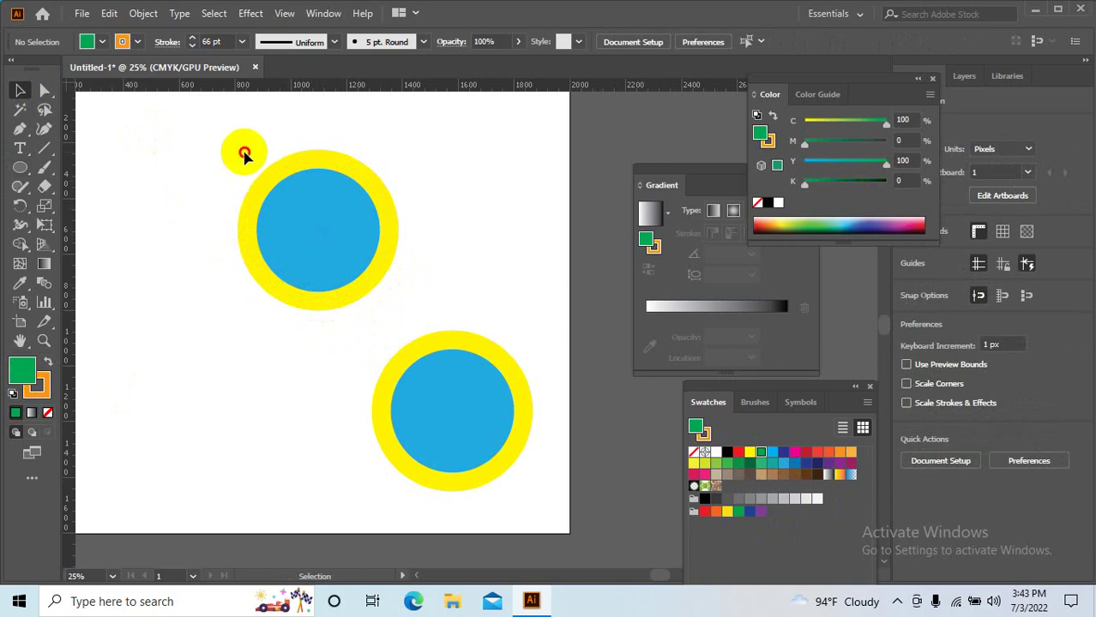
left_click_drag(245, 154, 436, 273)
- Try shifting the top blue circle right and left, undoing each misplaced move
left_click(206, 276)
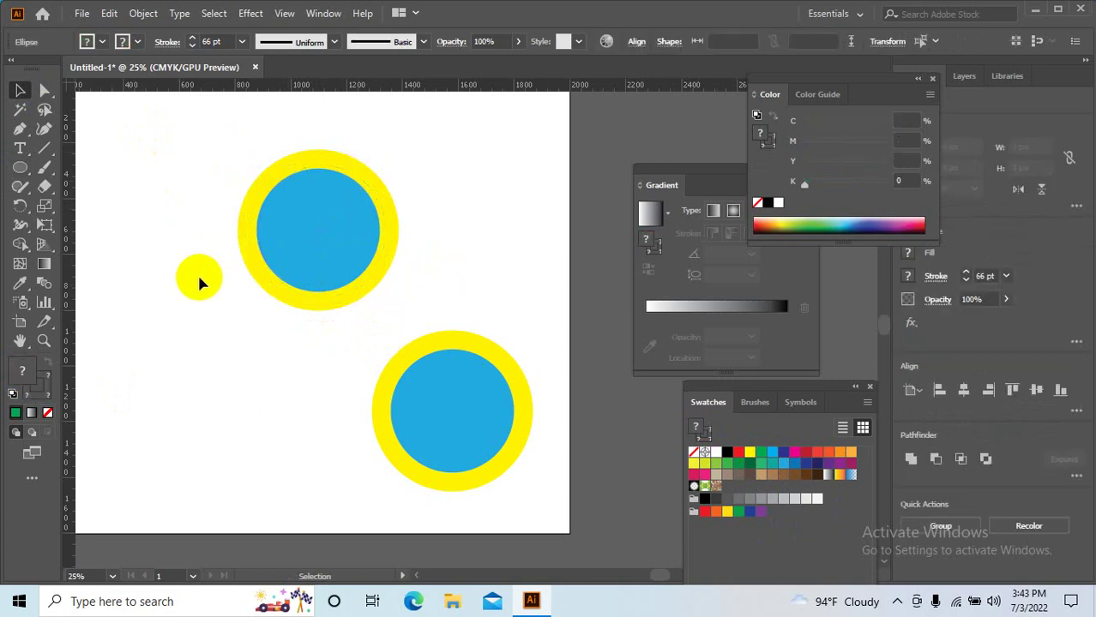
mouse_move(255, 257)
left_mouse_down()
mouse_move(289, 257)
mouse_move(399, 301)
left_mouse_up()
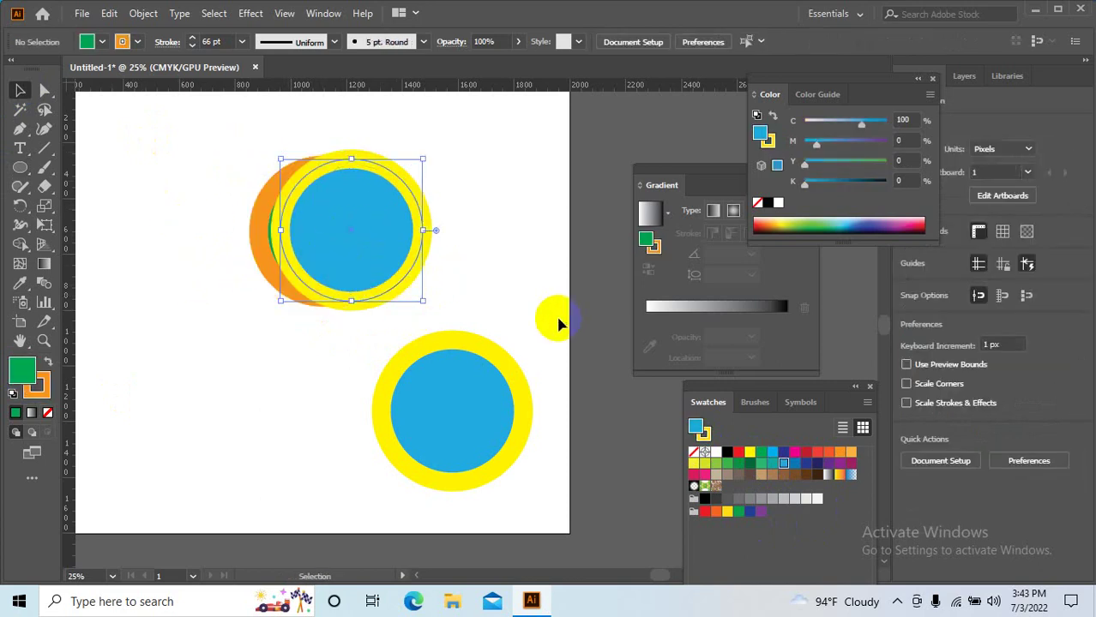
key("ctrl+z")
left_click_drag(381, 242, 365, 245)
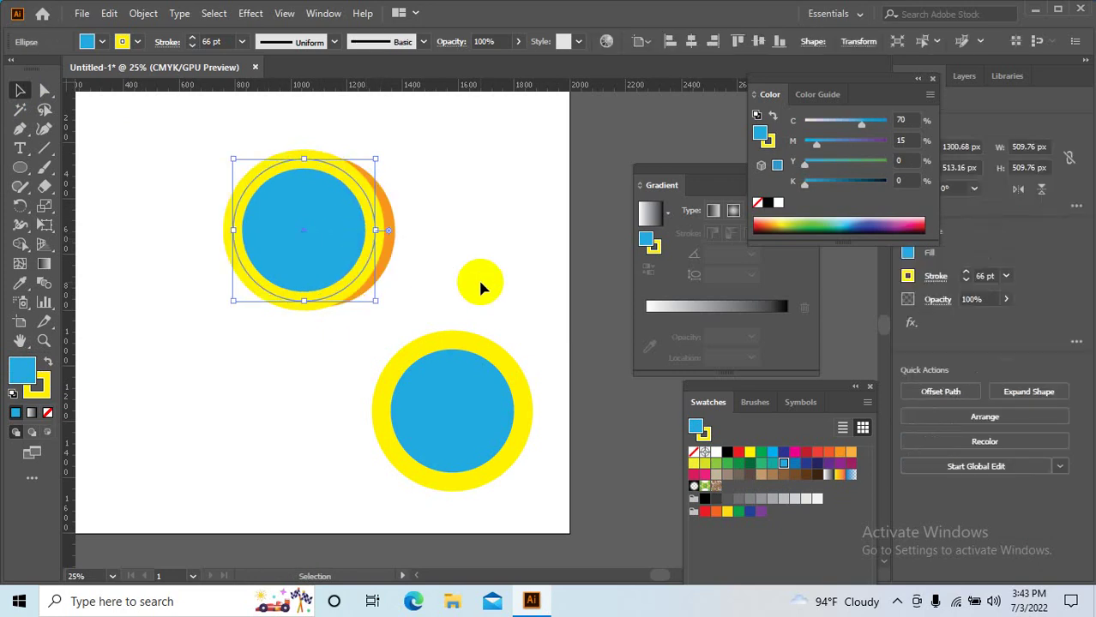
key("ctrl+z")
left_click_drag(418, 273, 239, 161)
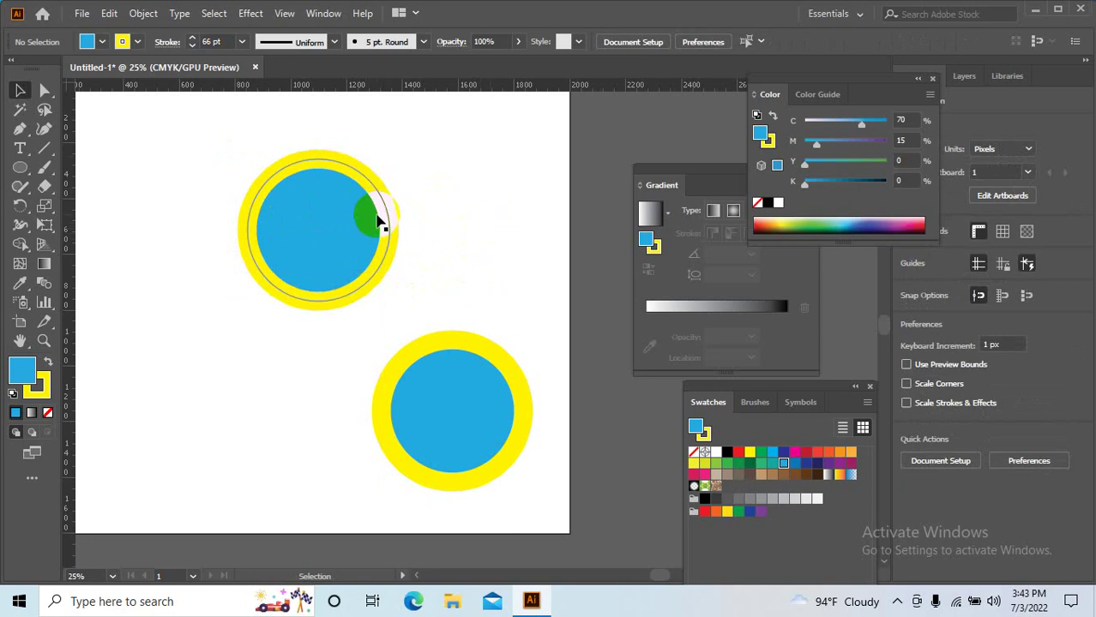
left_click(380, 223)
left_click_drag(305, 227, 246, 216)
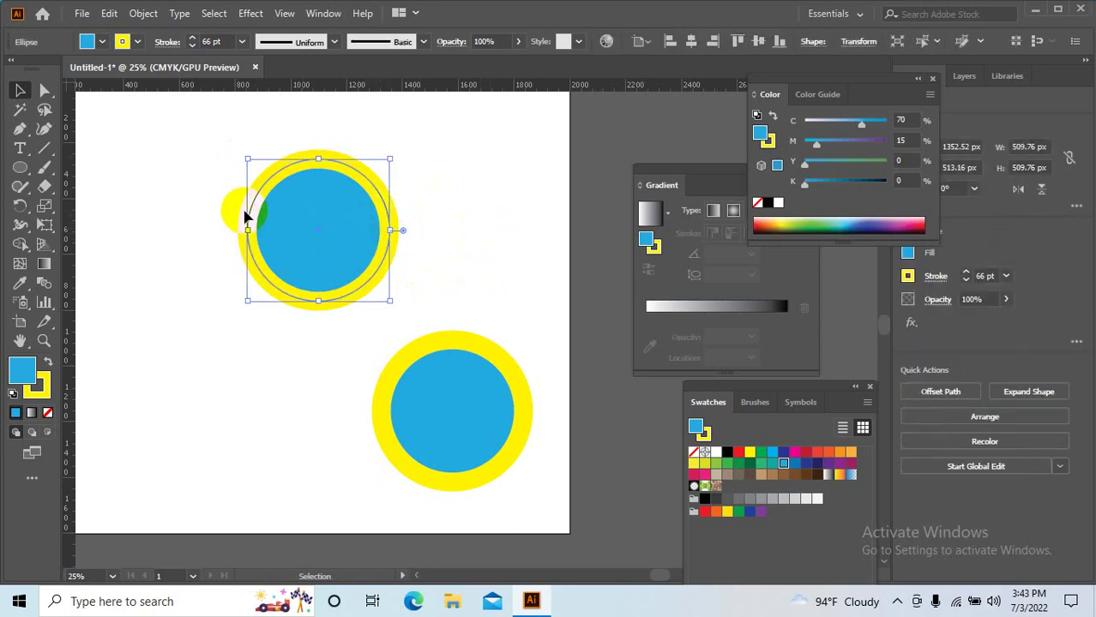
left_click(509, 265)
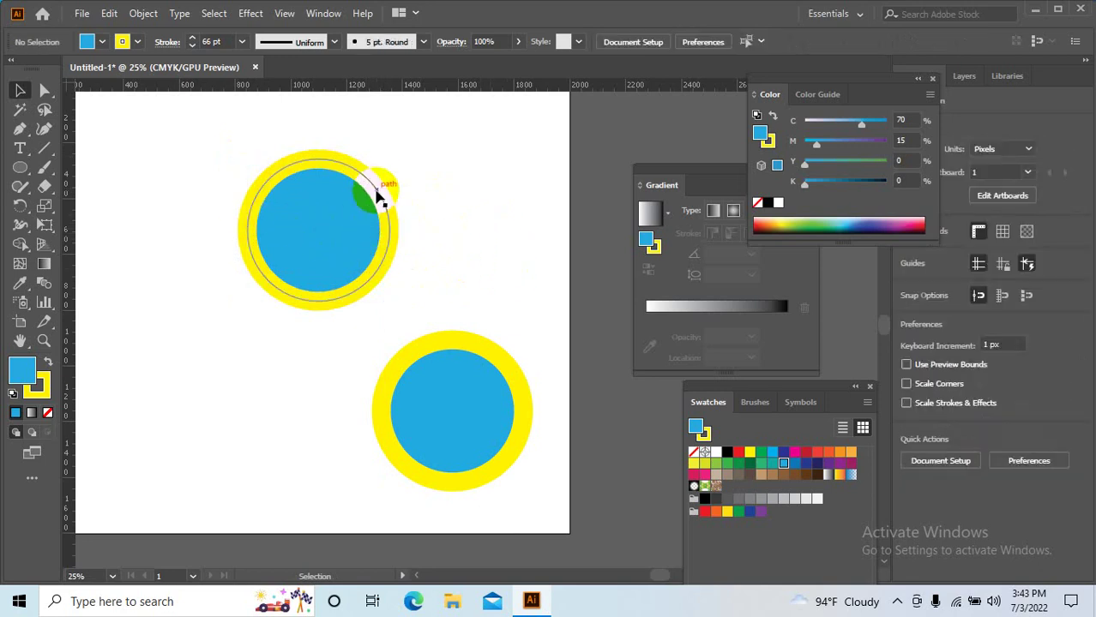
left_click_drag(377, 197, 292, 185)
key("ctrl+z")
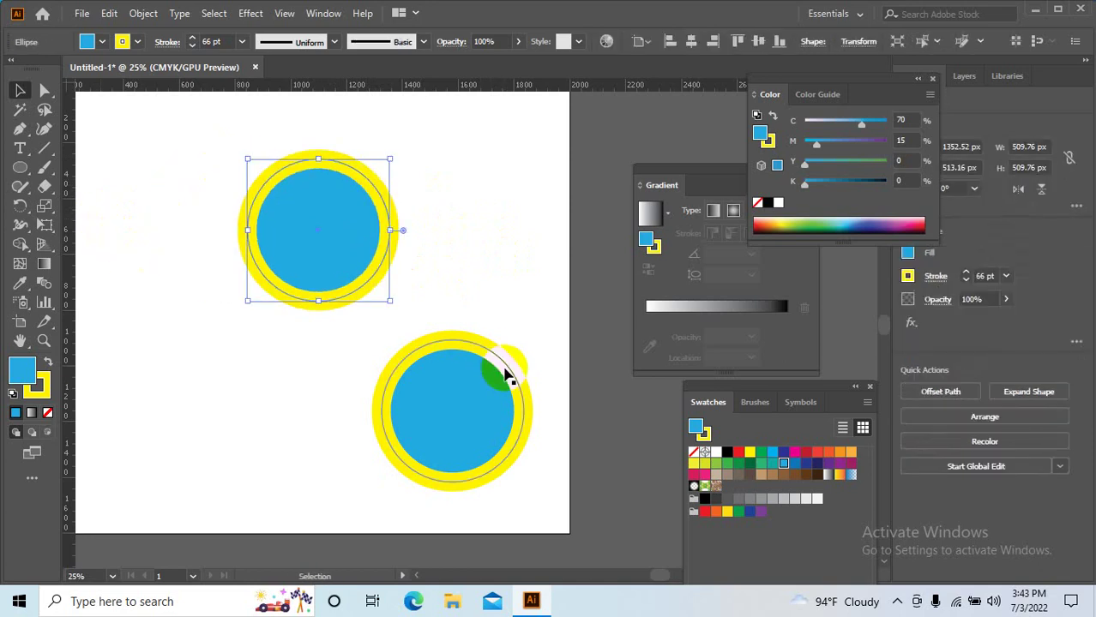
- Pick the green circle beneath and drag it to the left of the blue circle
left_click(469, 225)
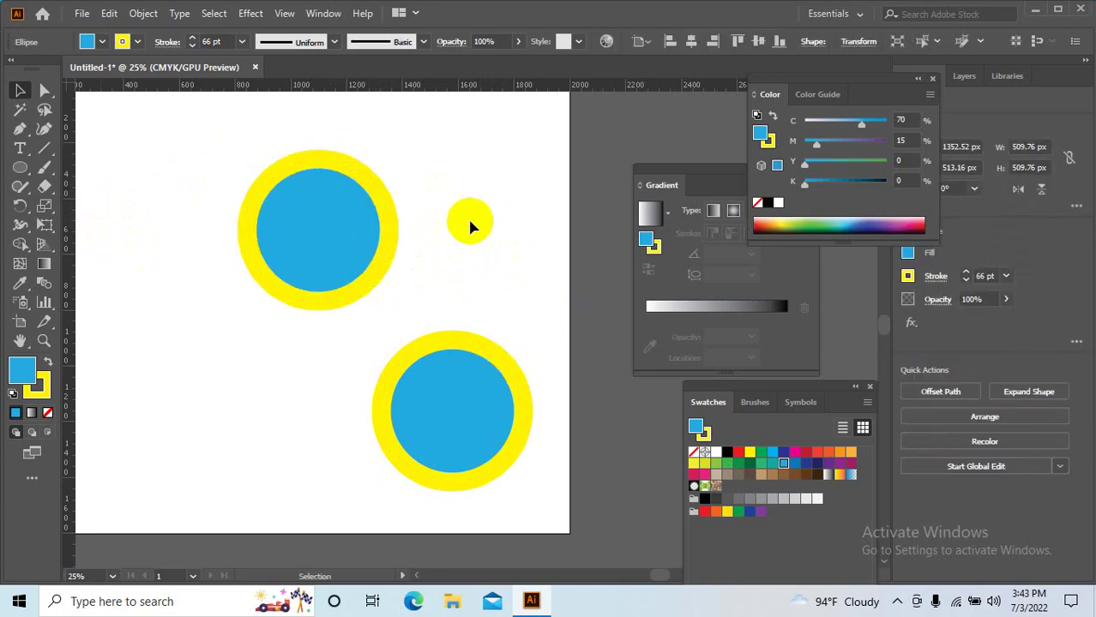
left_click(374, 195)
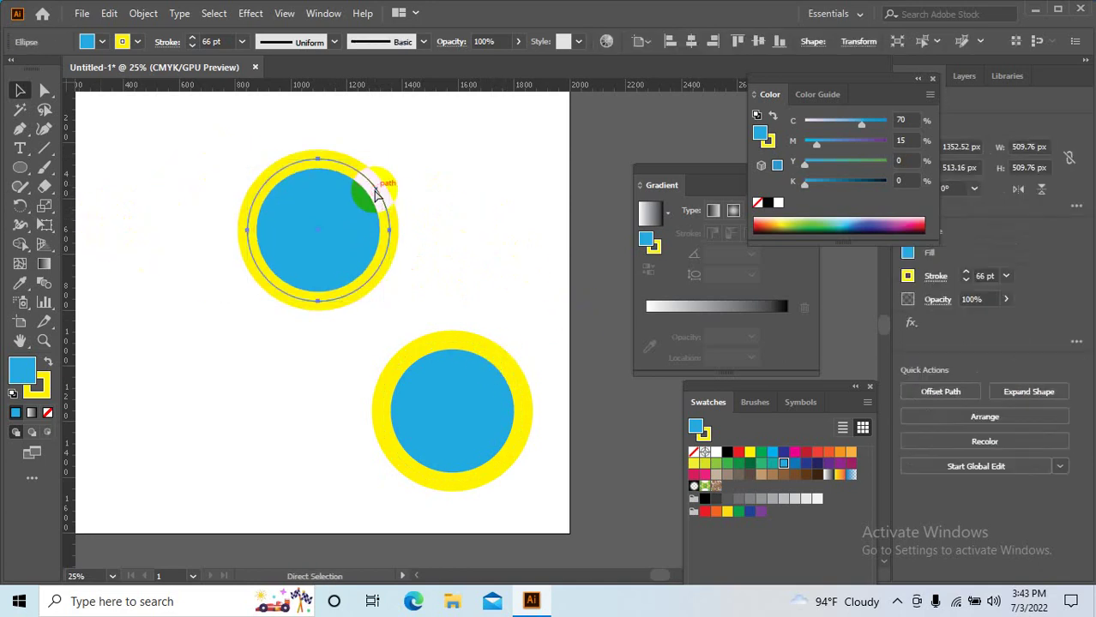
left_click(378, 192)
mouse_move(375, 195)
left_mouse_down()
mouse_move(381, 208)
mouse_move(203, 194)
left_mouse_up()
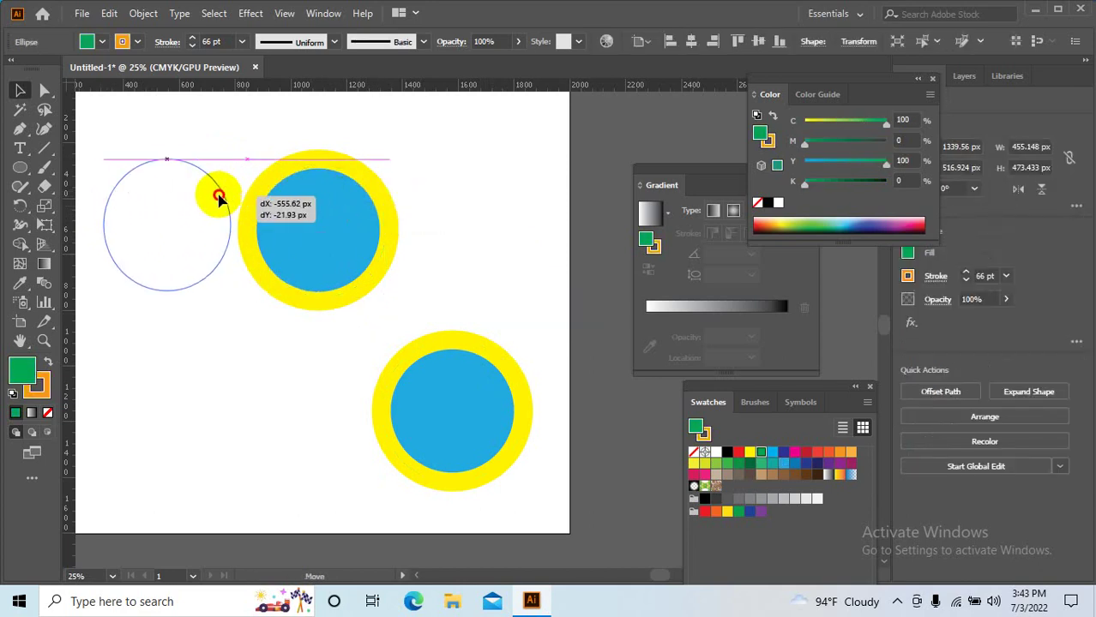
left_click(549, 260)
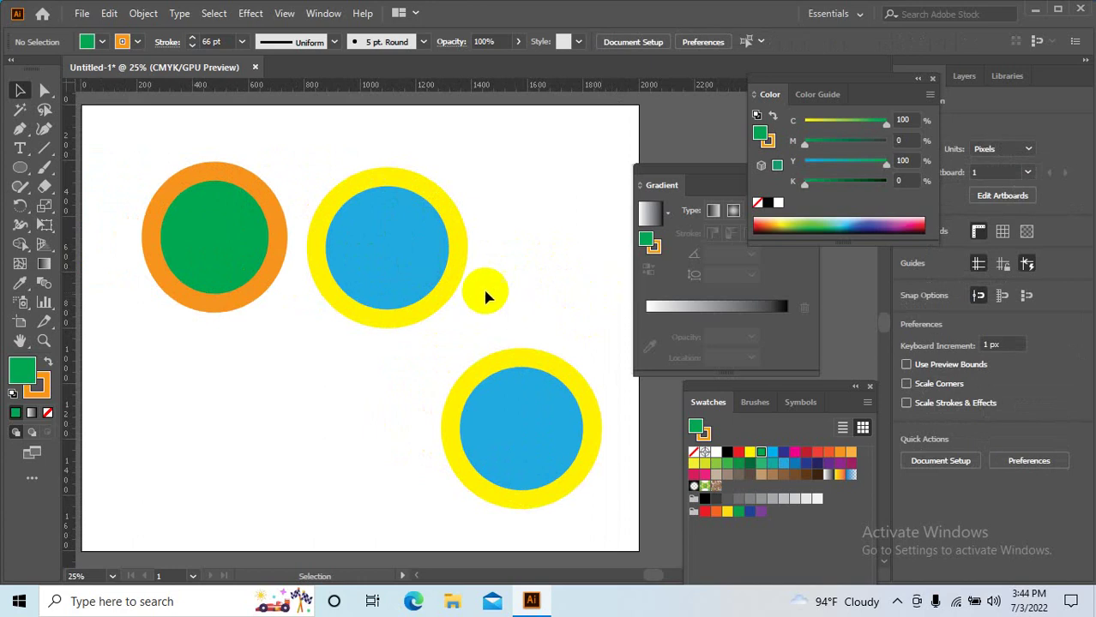
scroll(497, 291, "left", 1)
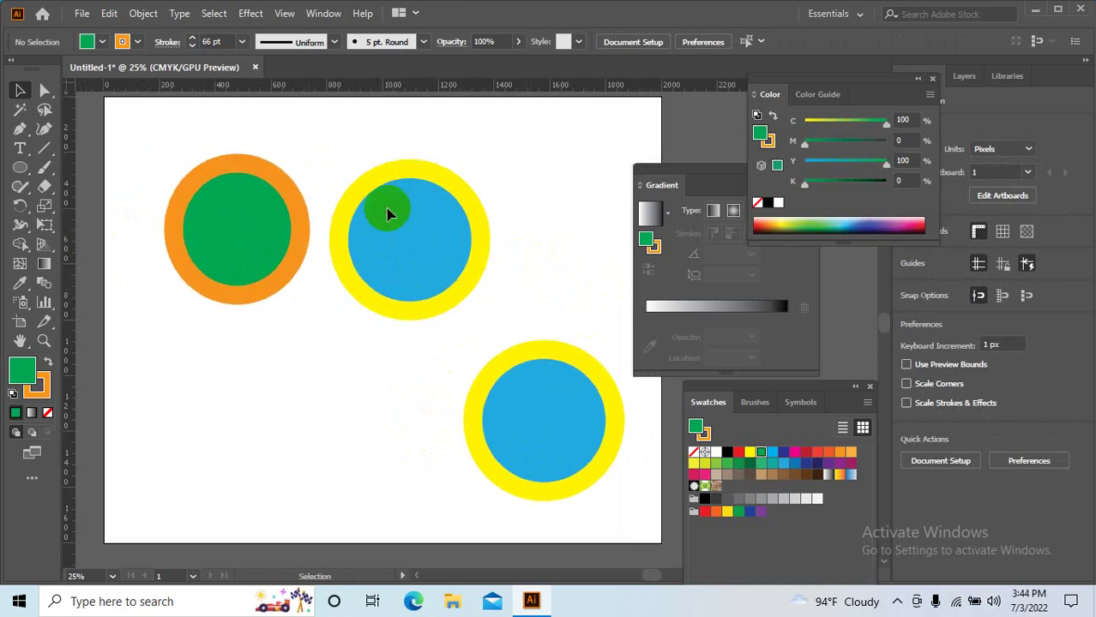
key("a")
key("v")
left_click(386, 215)
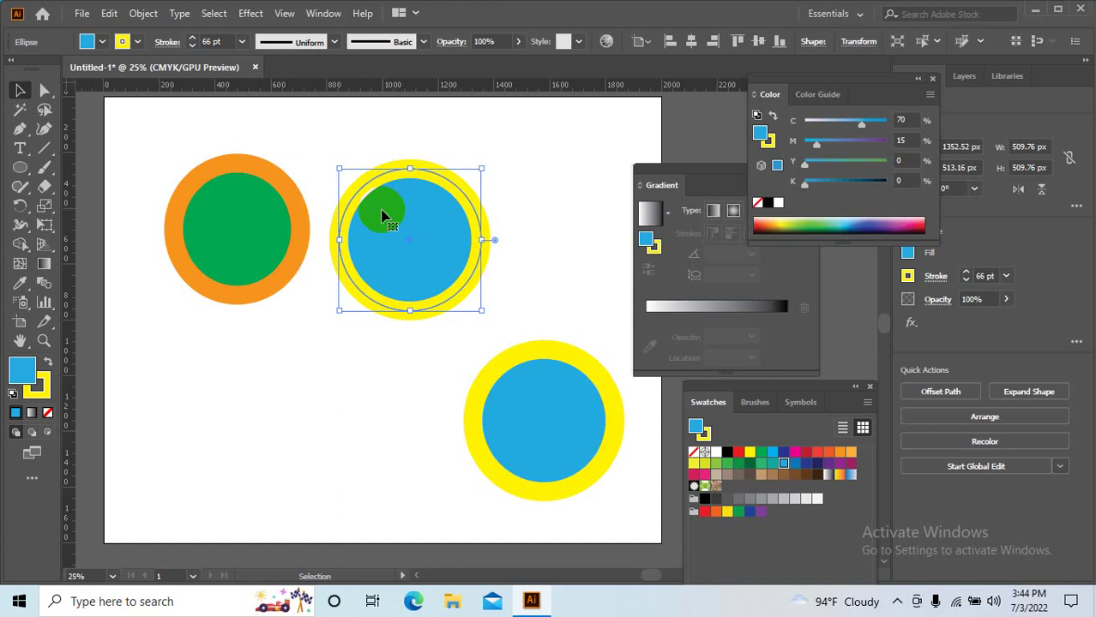
scroll(472, 397, "down", 1)
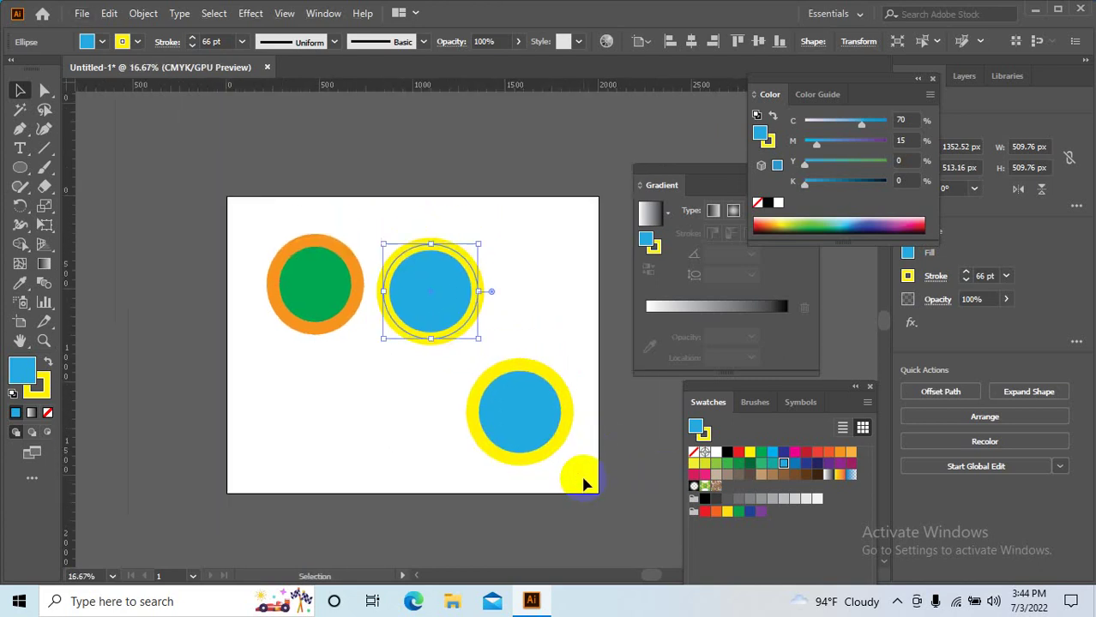
scroll(583, 484, "up", 1)
left_click_drag(588, 478, 140, 110)
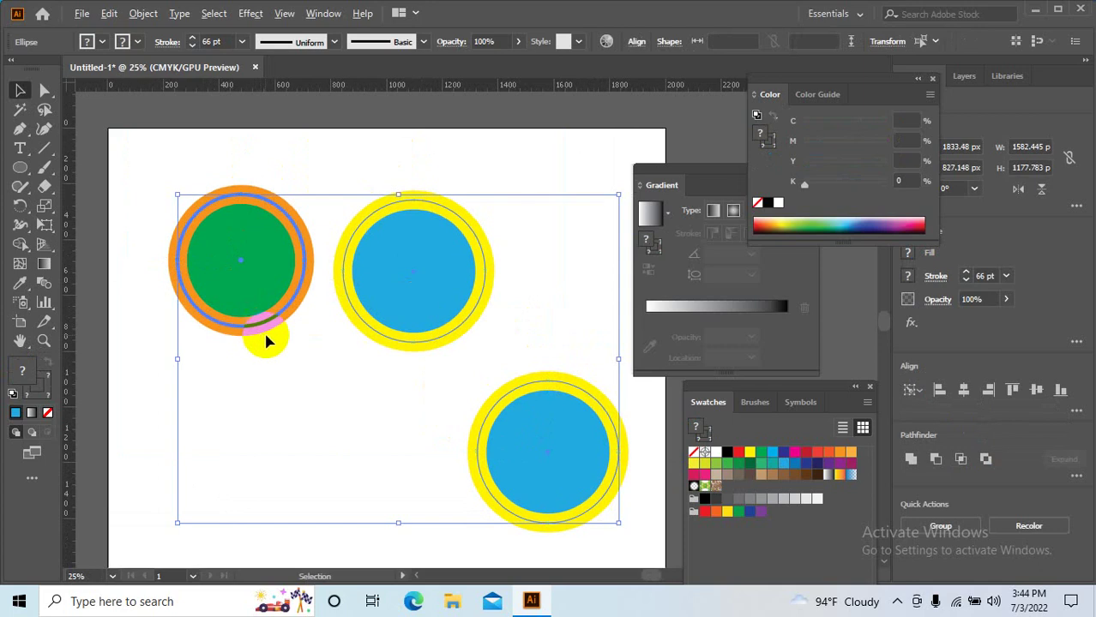
scroll(266, 341, "down", 1)
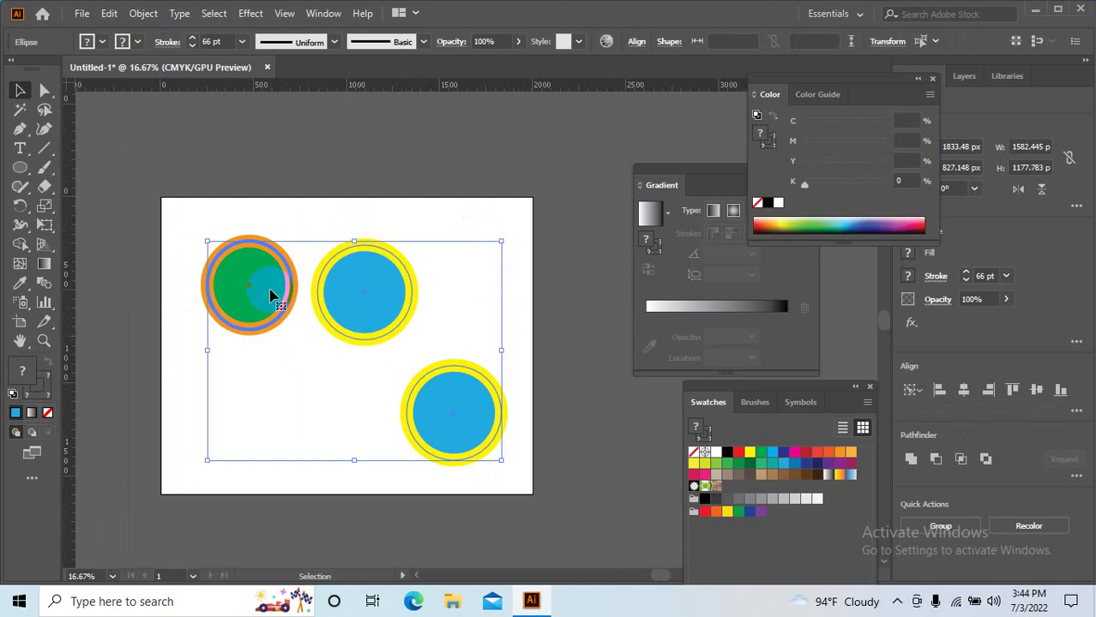
left_click_drag(216, 198, 523, 467)
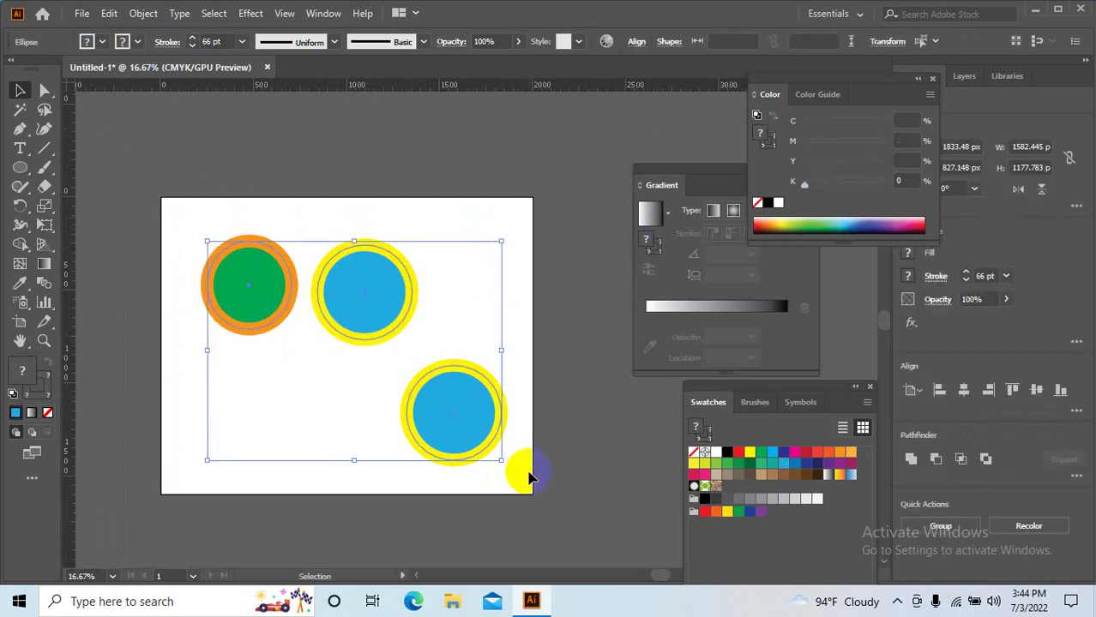
key("ctrl+shift+a")
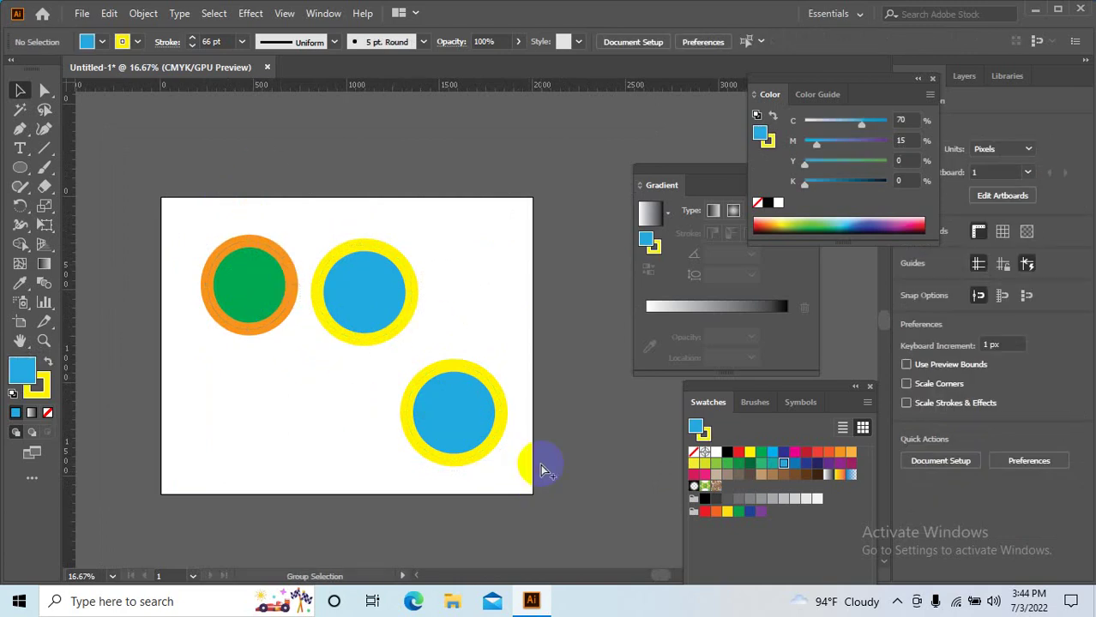
key("ctrl+a")
left_click_drag(514, 465, 221, 165)
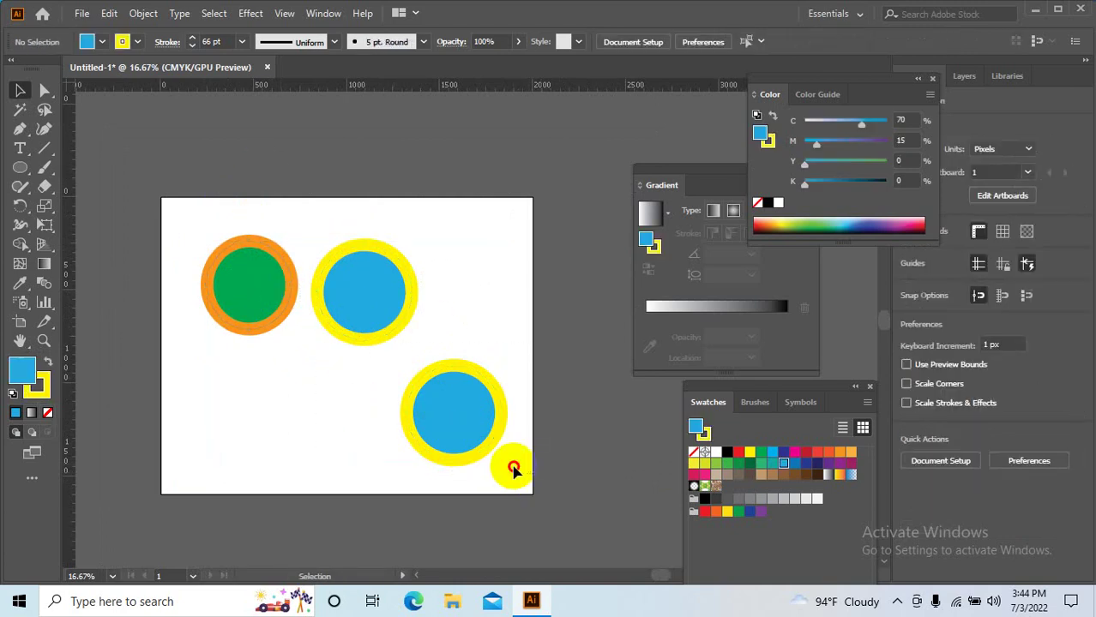
key("ctrl+h")
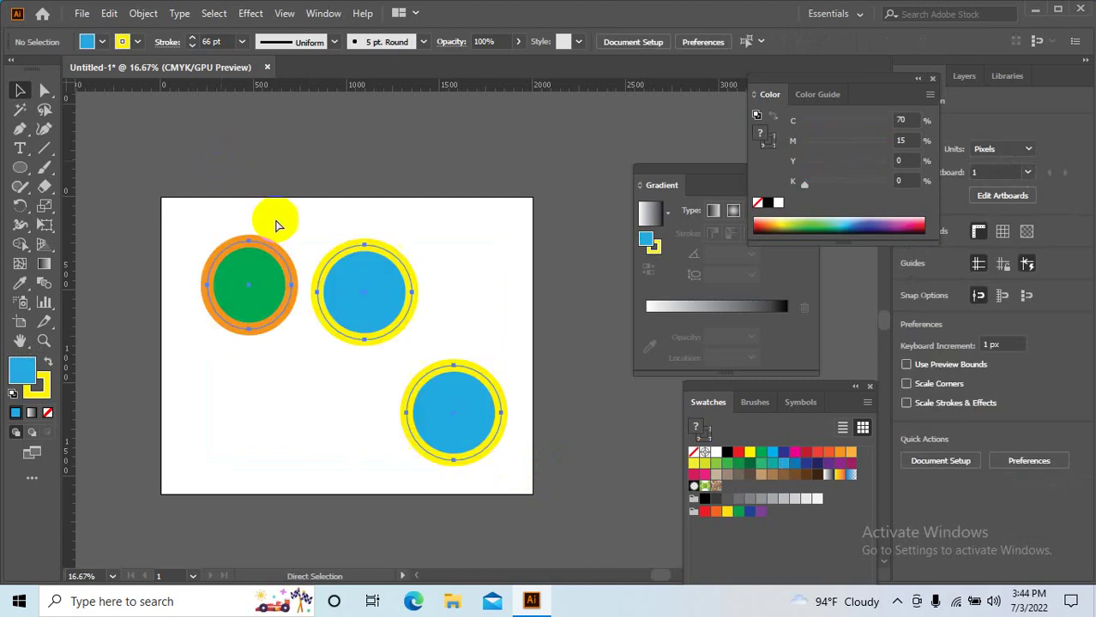
left_click(491, 238)
scroll(442, 282, "up", 3)
scroll(557, 364, "down", 2)
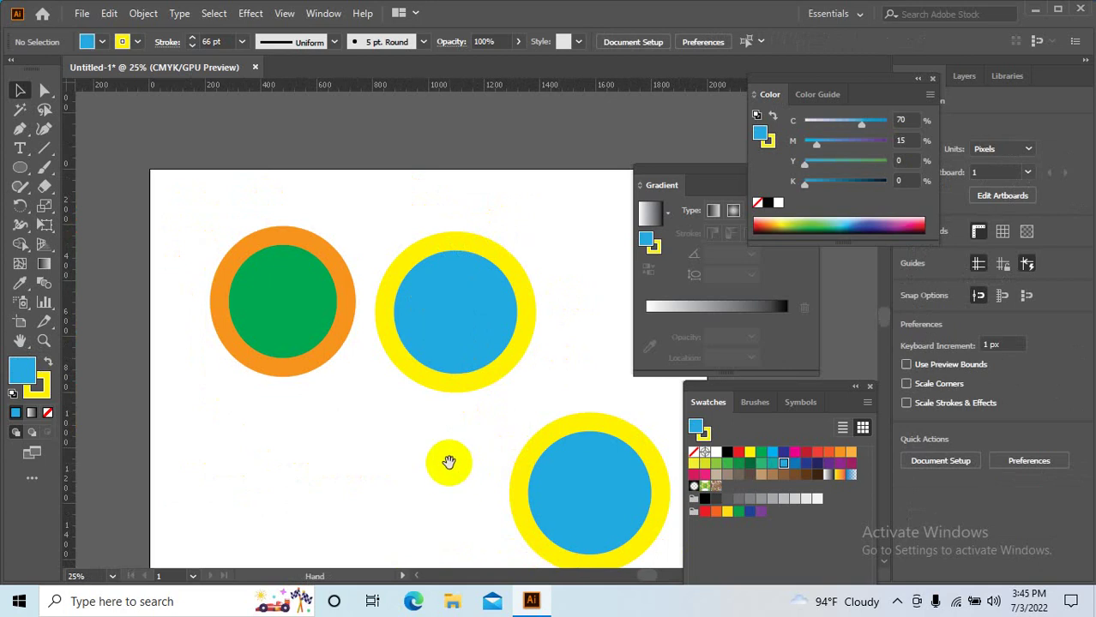
scroll(429, 420, "left", 2)
left_click(354, 335)
scroll(290, 367, "right", 3)
scroll(291, 367, "down", 1)
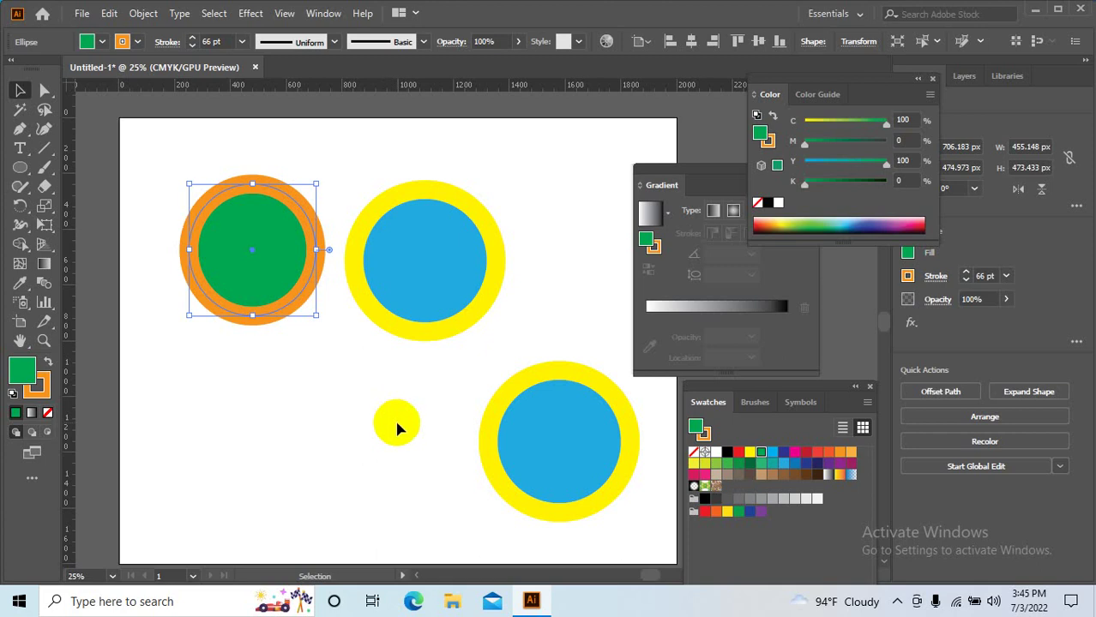
left_click(399, 420)
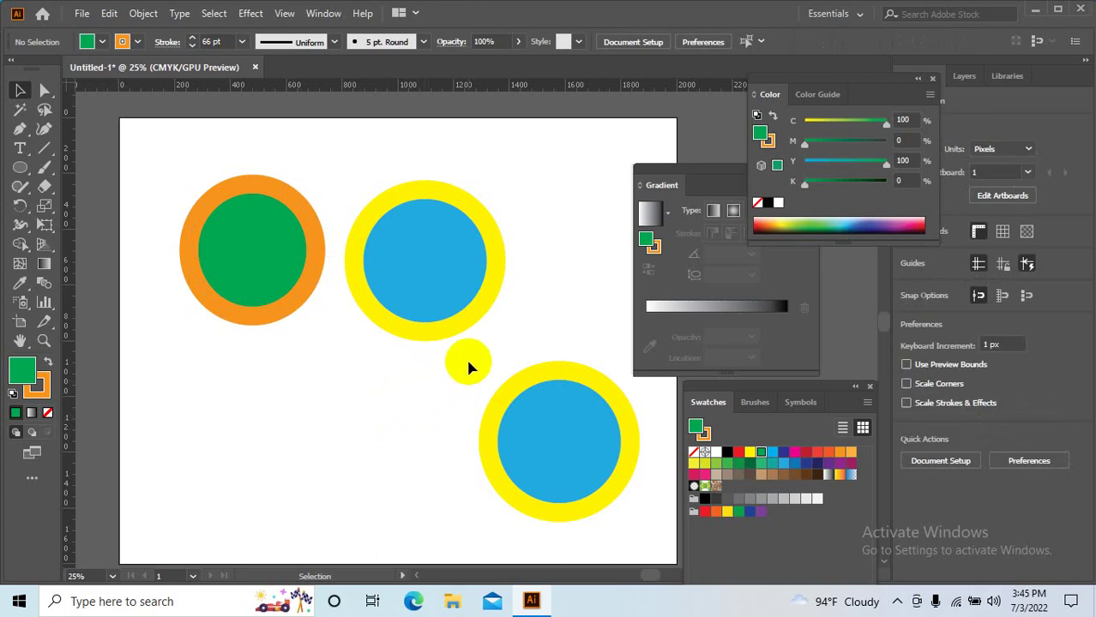
left_click_drag(466, 357, 433, 353)
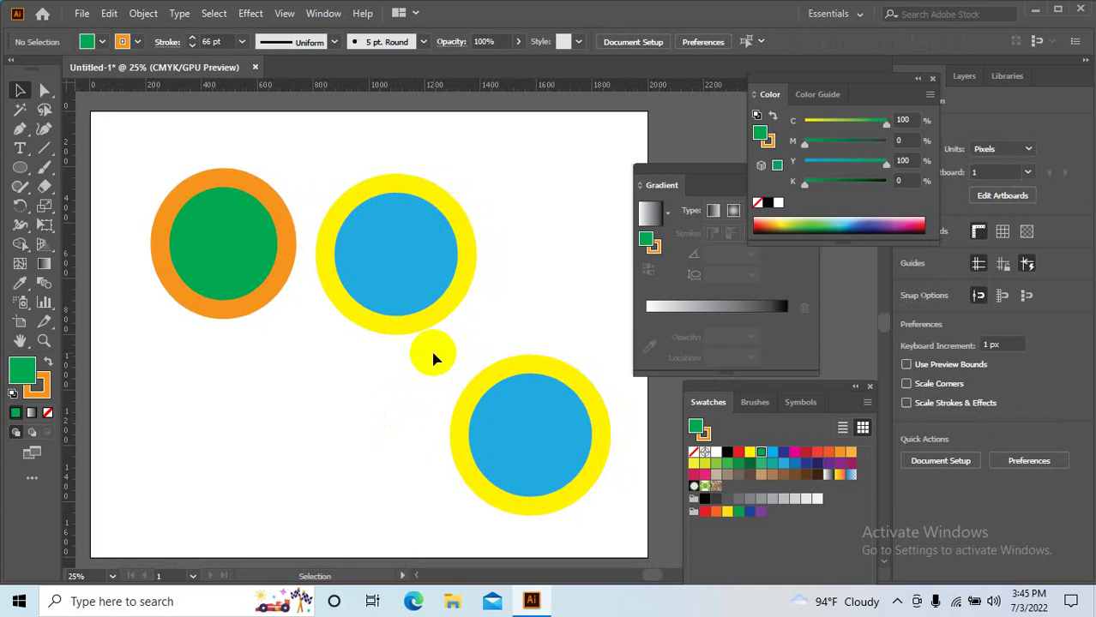
scroll(433, 358, "down", 1)
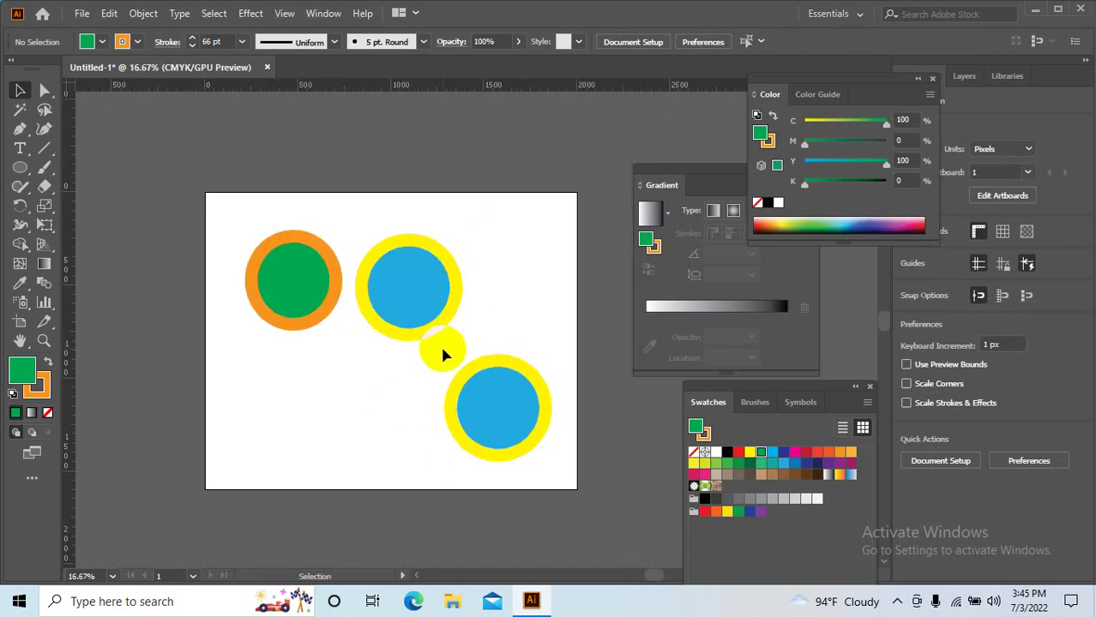
scroll(442, 350, "up", 2)
scroll(457, 367, "down", 2)
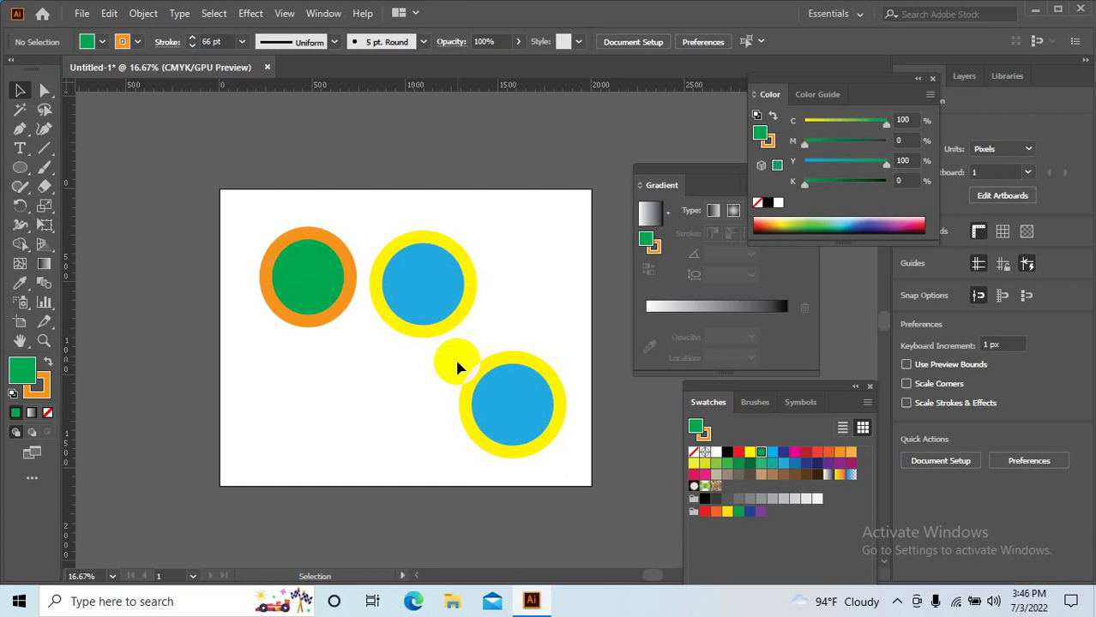
- Delete the old circles and draw one new circle with no stroke and a cyan fill
left_click_drag(574, 470, 232, 258)
key("Delete")
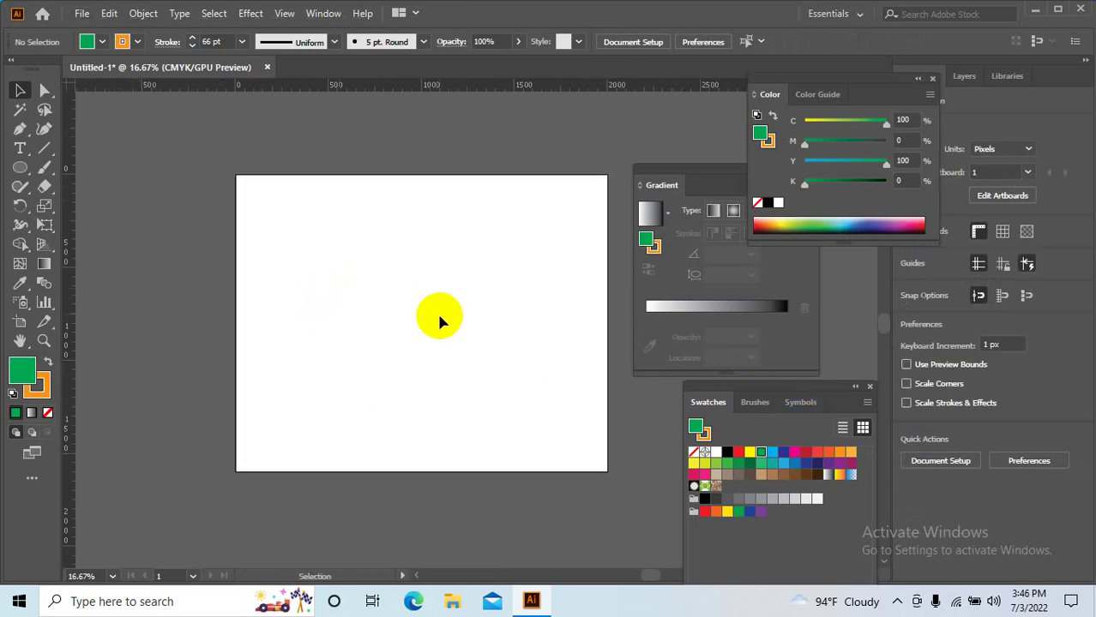
left_click(20, 168)
scroll(410, 289, "up", 1)
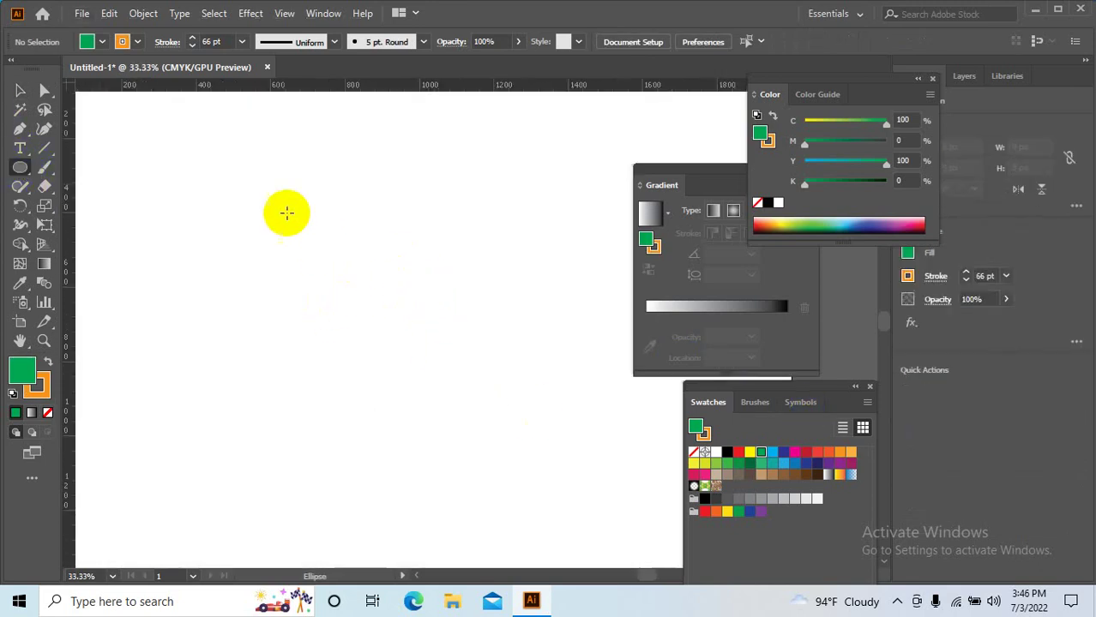
left_click_drag(240, 176, 432, 367)
left_click(20, 90)
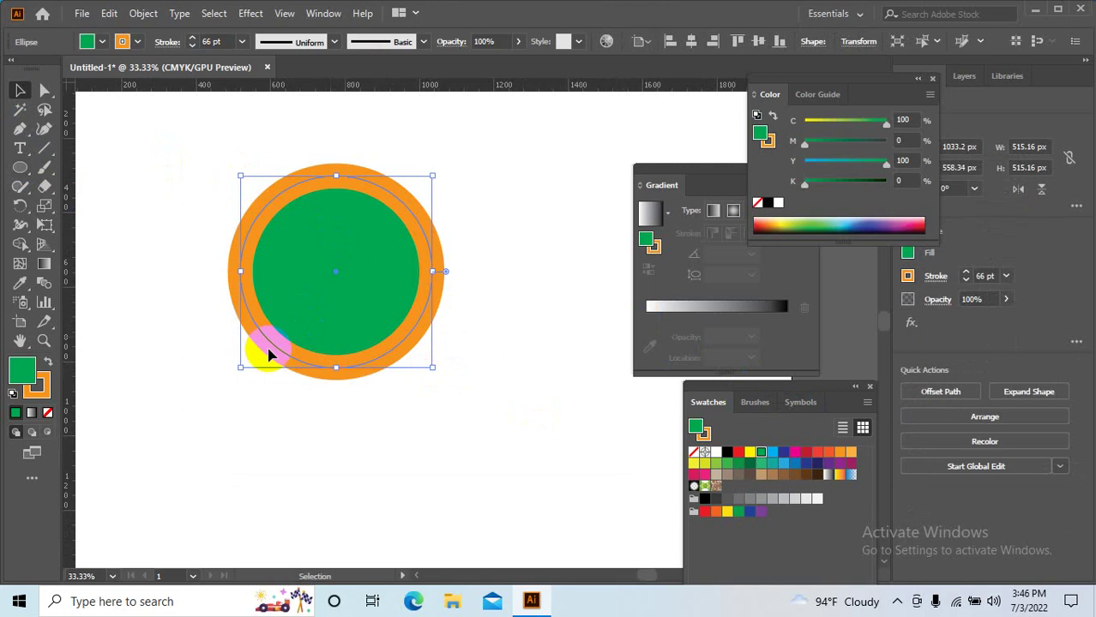
left_click(35, 379)
left_click(47, 413)
left_click(19, 362)
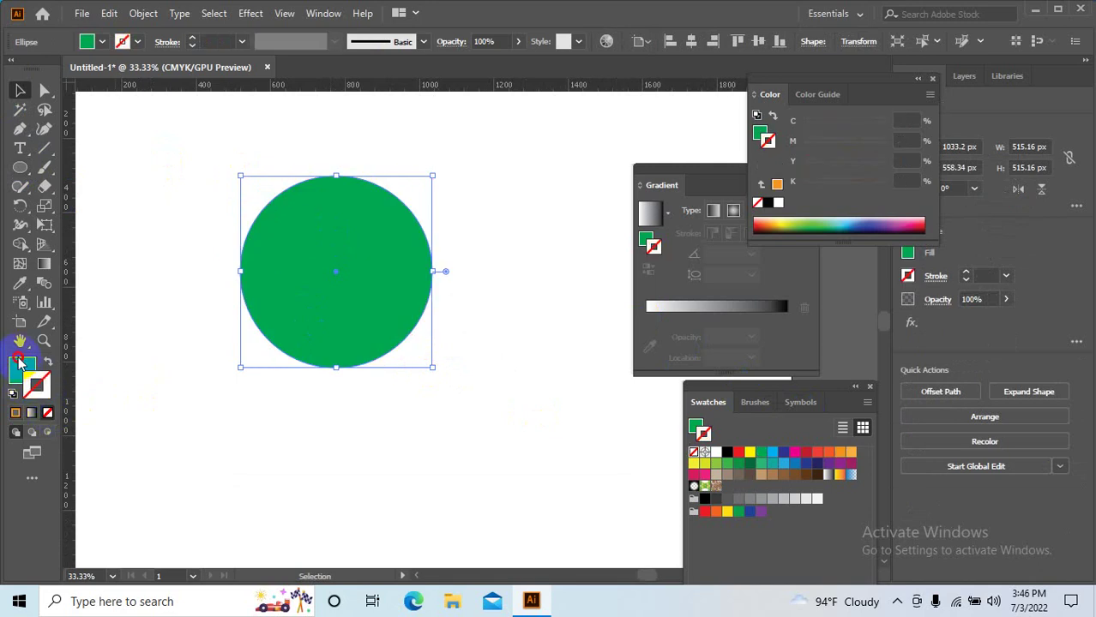
left_click(772, 452)
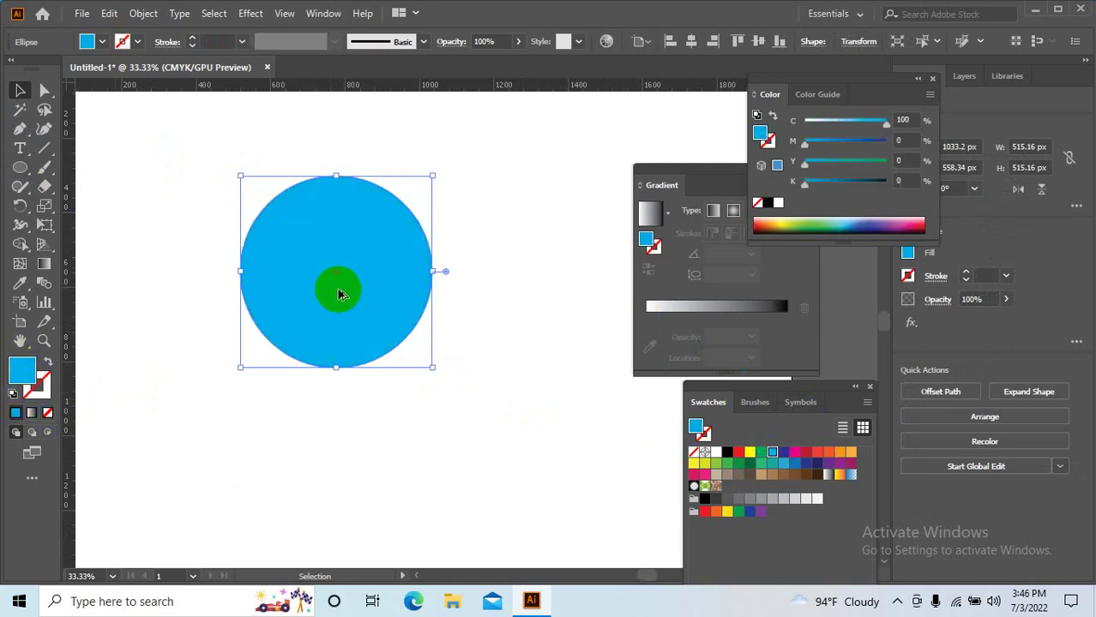
- Alt-drag overlapping copies to the right and fill them magenta, red and yellow
left_click_drag(339, 295, 399, 289)
left_click(794, 452)
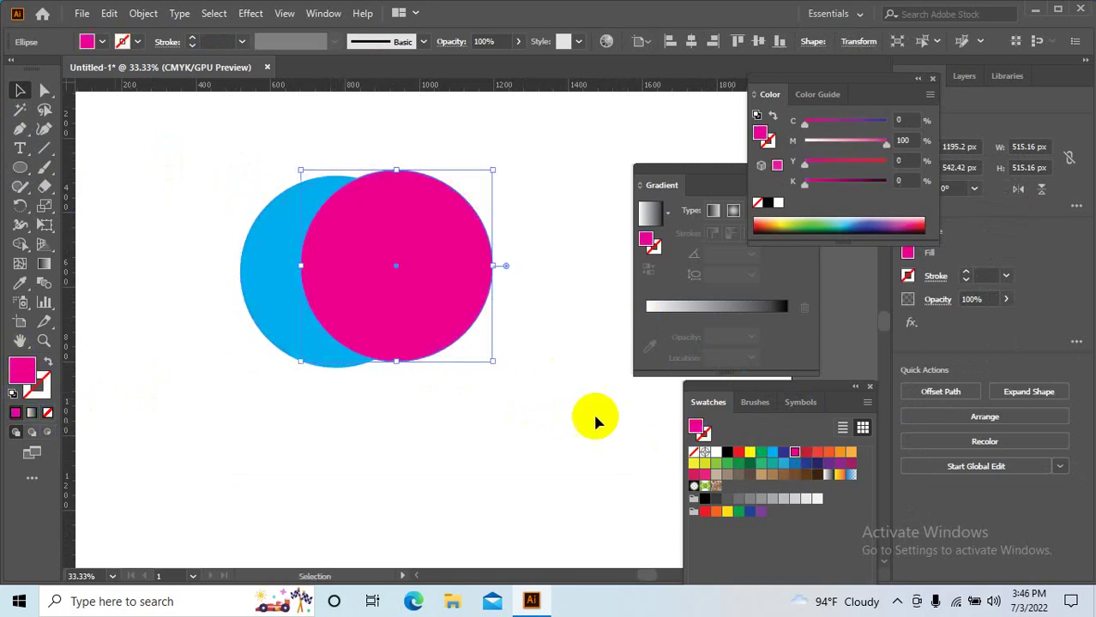
left_click_drag(447, 304, 587, 300)
left_click(817, 452)
left_click(828, 452)
mouse_move(564, 467)
left_mouse_down()
mouse_move(409, 443)
mouse_move(460, 437)
left_mouse_up()
left_click(460, 437)
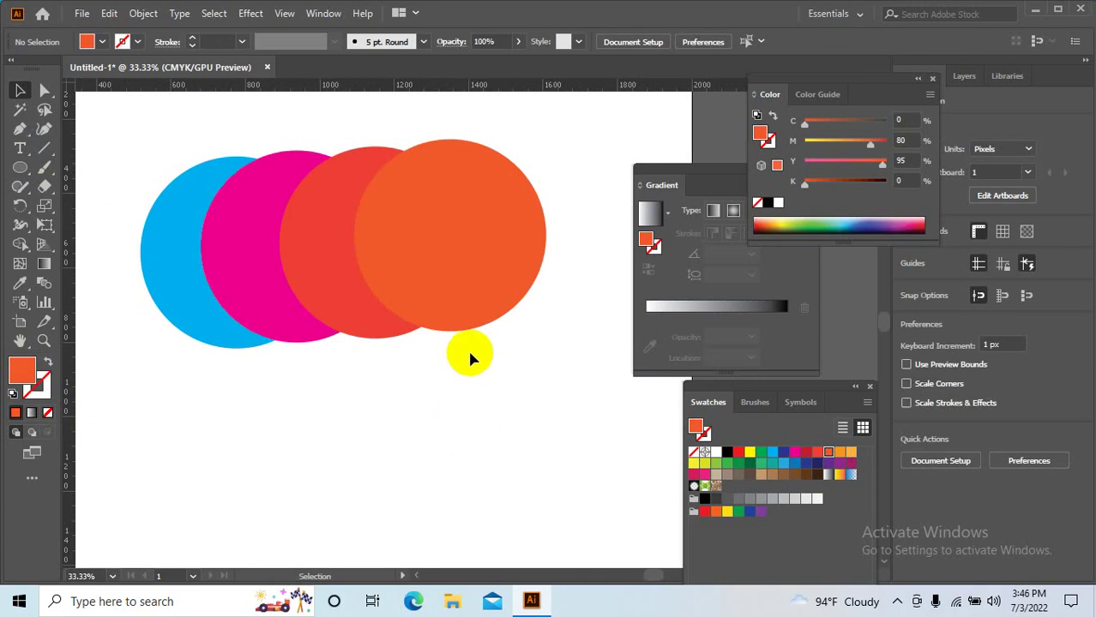
left_click(480, 248)
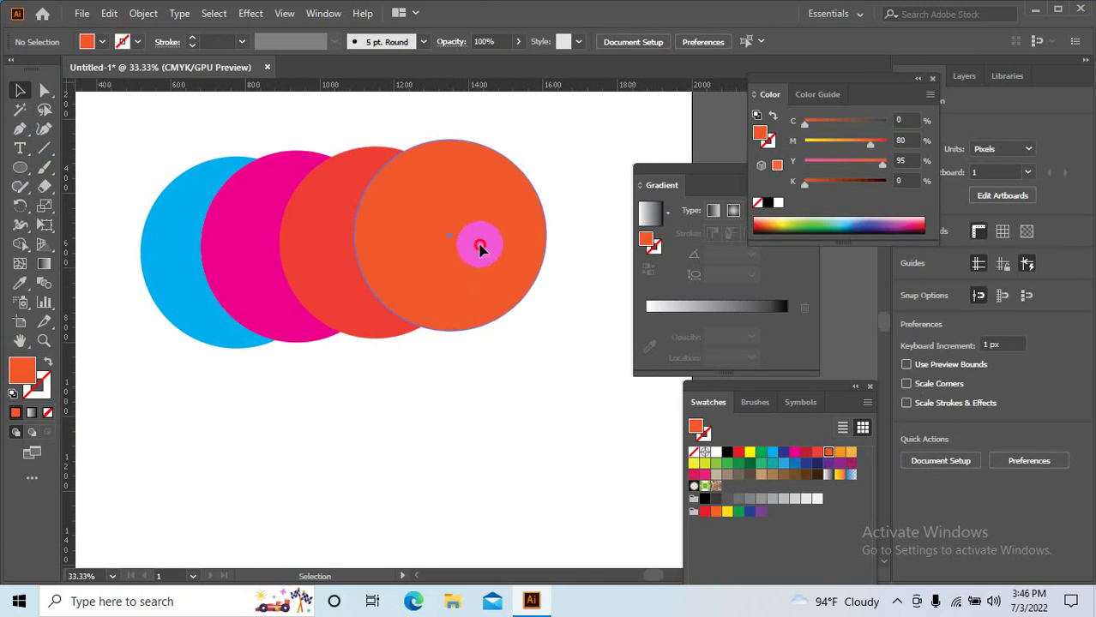
left_click(749, 452)
left_click(437, 443)
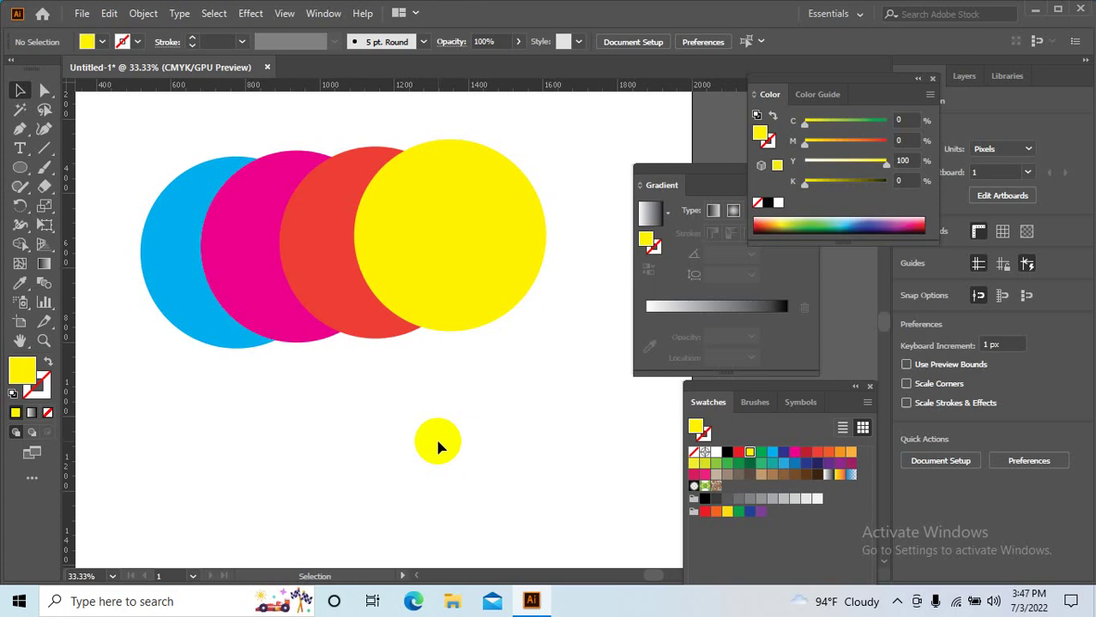
- Bring the cyan circle to the front and drag it to the right end of the row
left_click(435, 239)
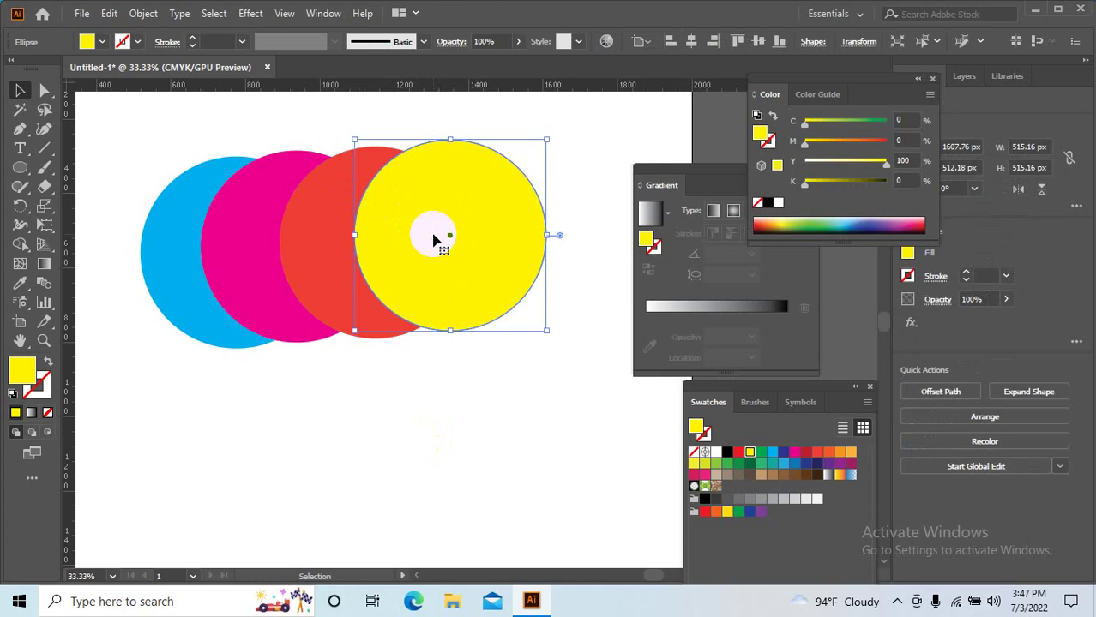
right_click(435, 240)
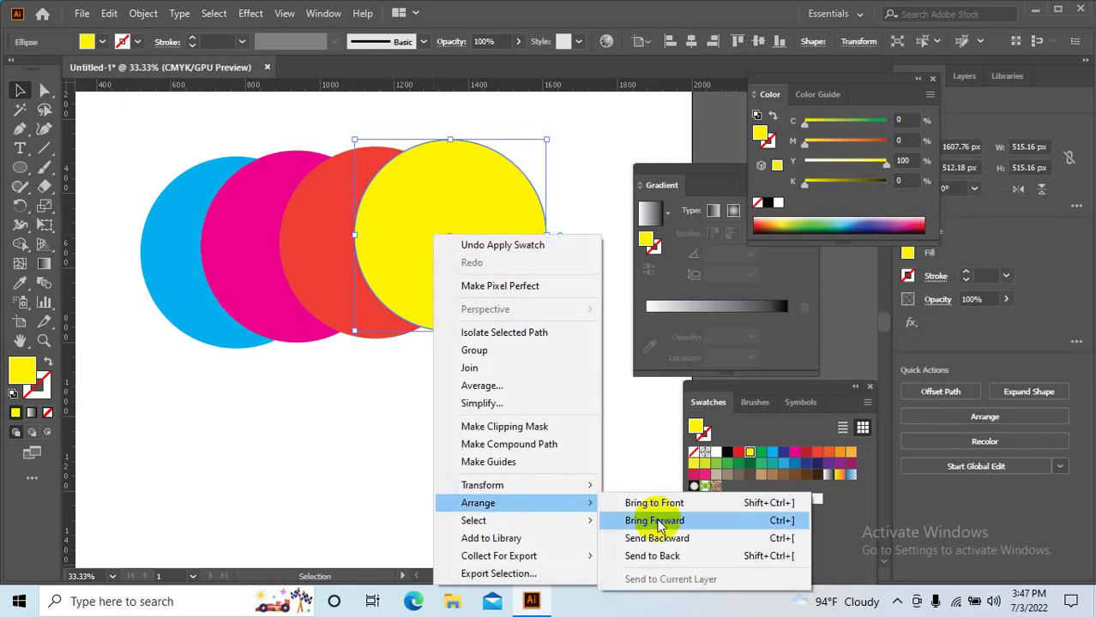
mouse_move(478, 504)
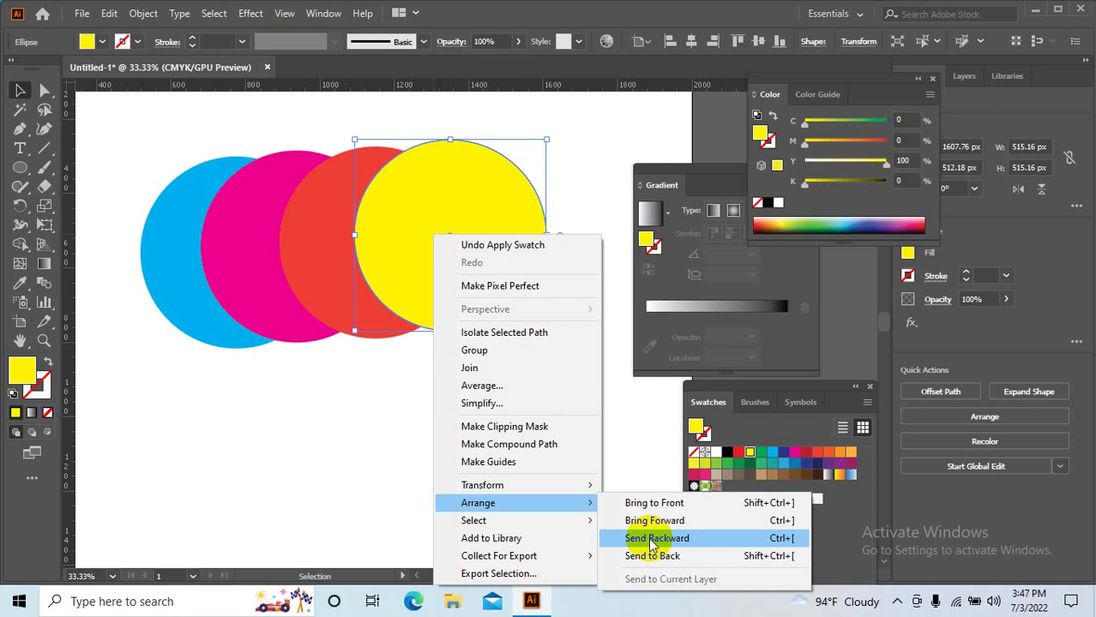
left_click(386, 418)
left_click(167, 239)
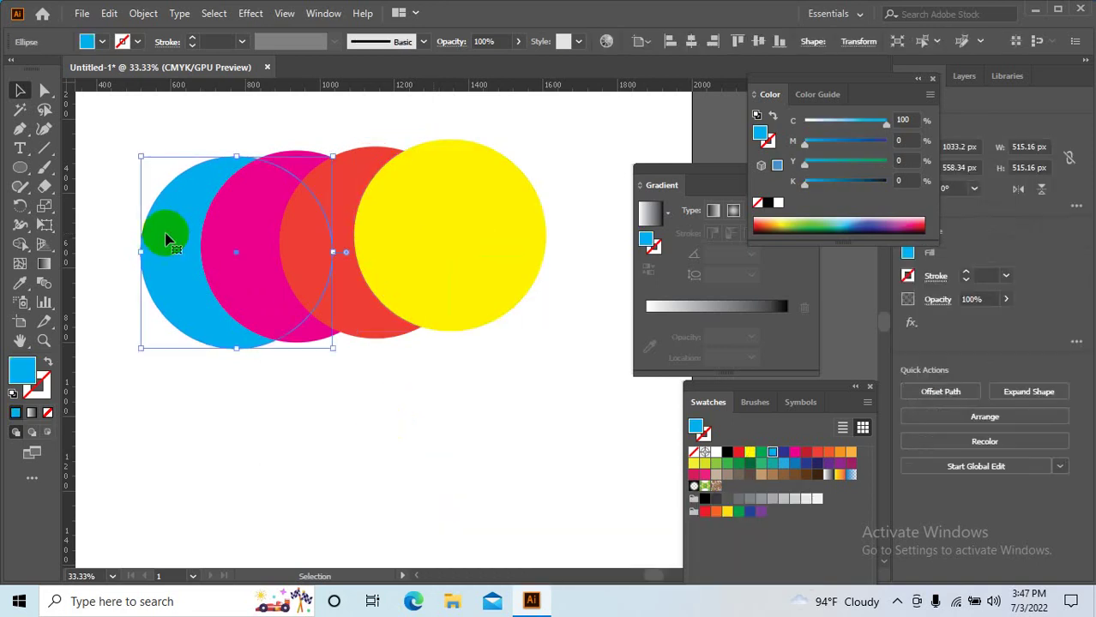
right_click(168, 232)
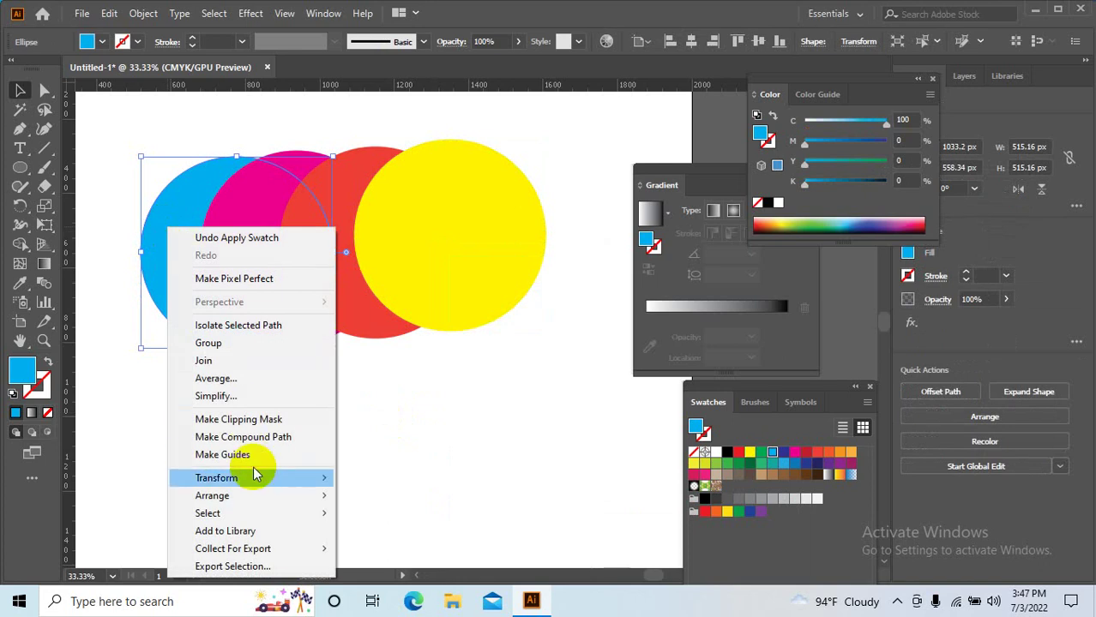
mouse_move(212, 495)
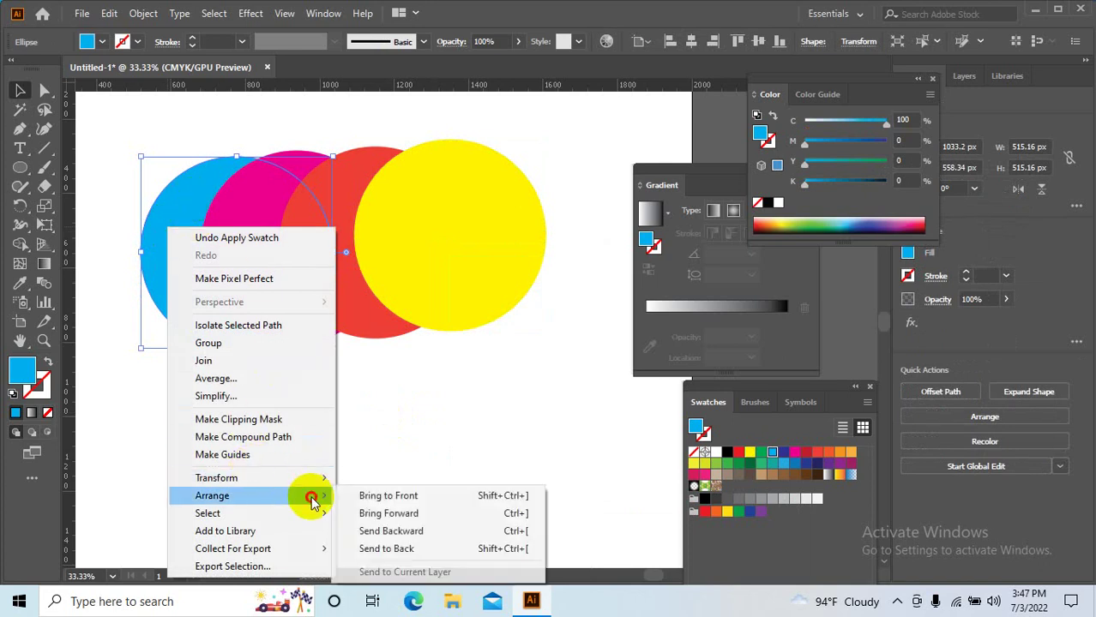
left_click(394, 498)
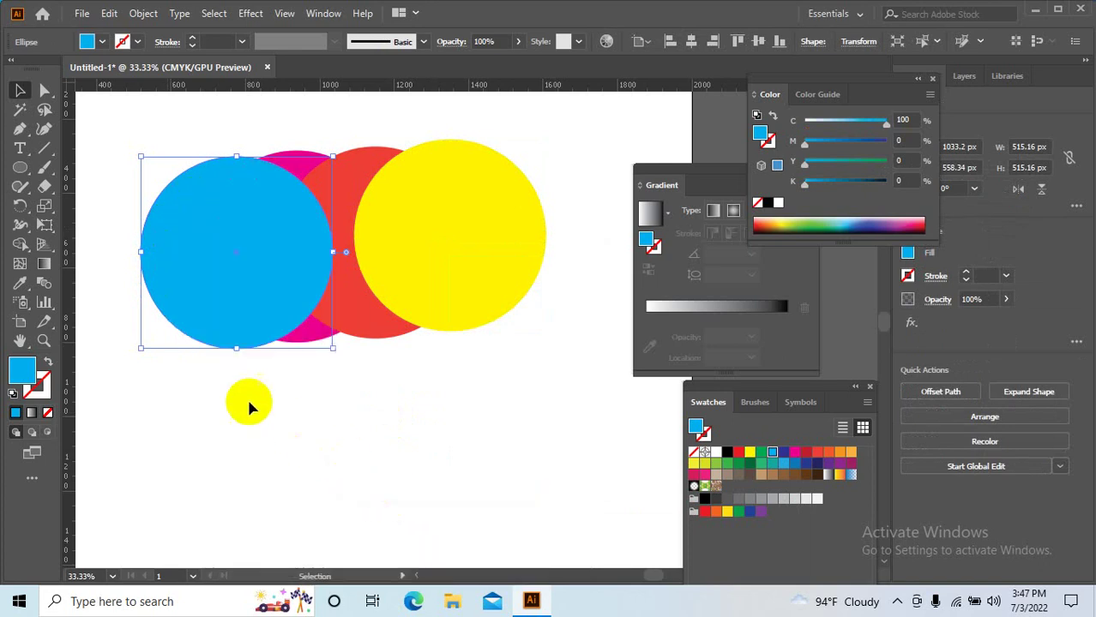
mouse_move(237, 330)
left_mouse_down()
mouse_move(419, 306)
mouse_move(472, 281)
left_mouse_up()
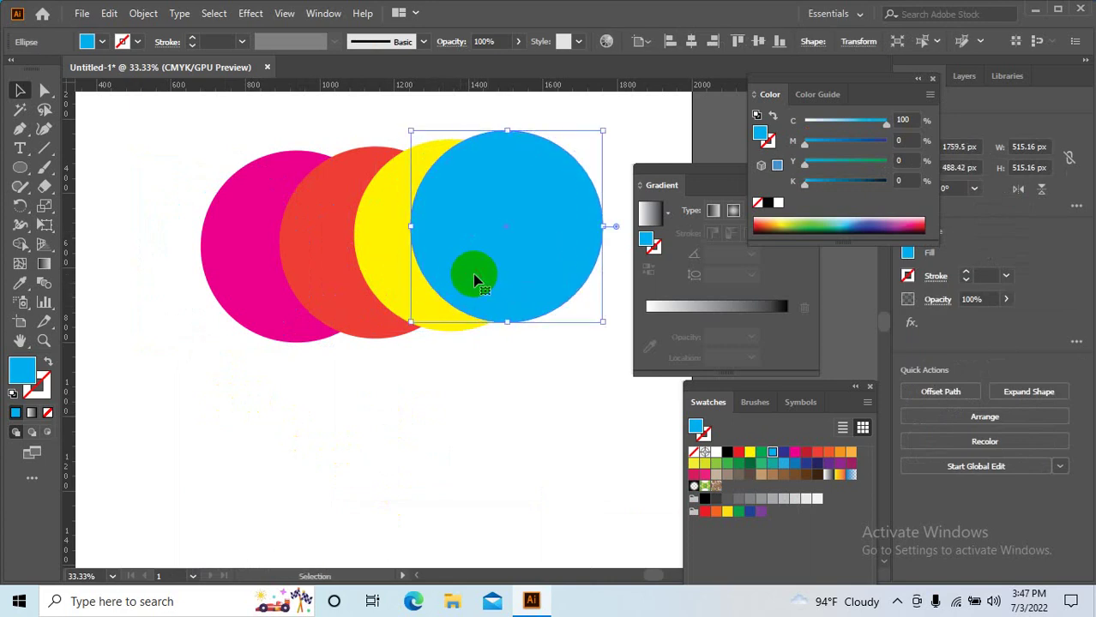
- Raise the cyan circle two steps with Arrange > Bring Forward so it stacks over yellow
left_click(311, 249)
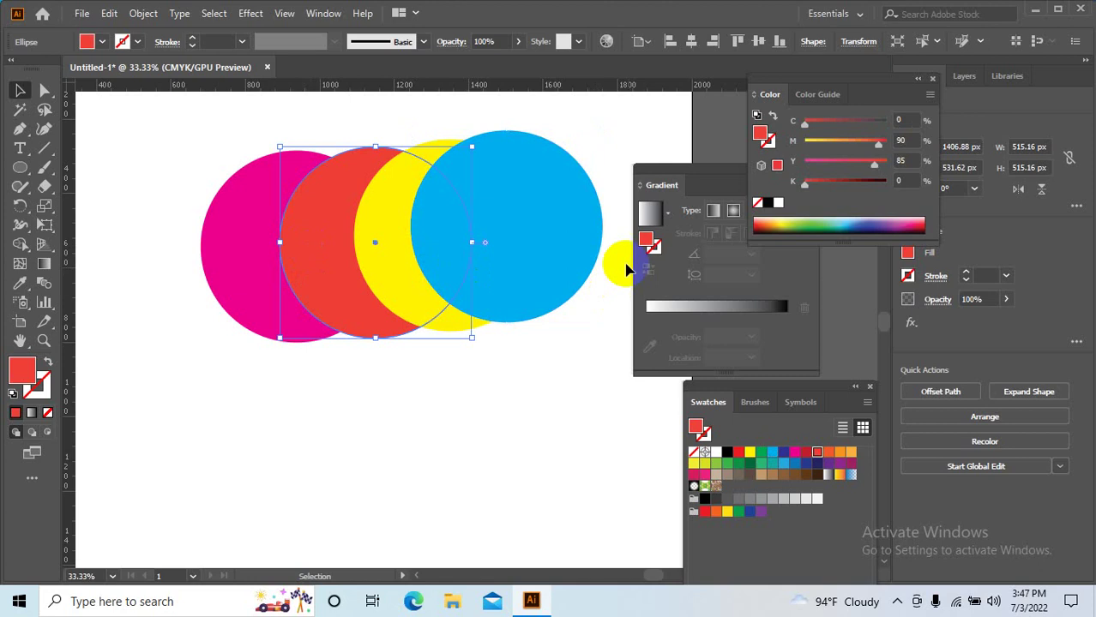
left_click(553, 221)
right_click(553, 221)
mouse_move(597, 485)
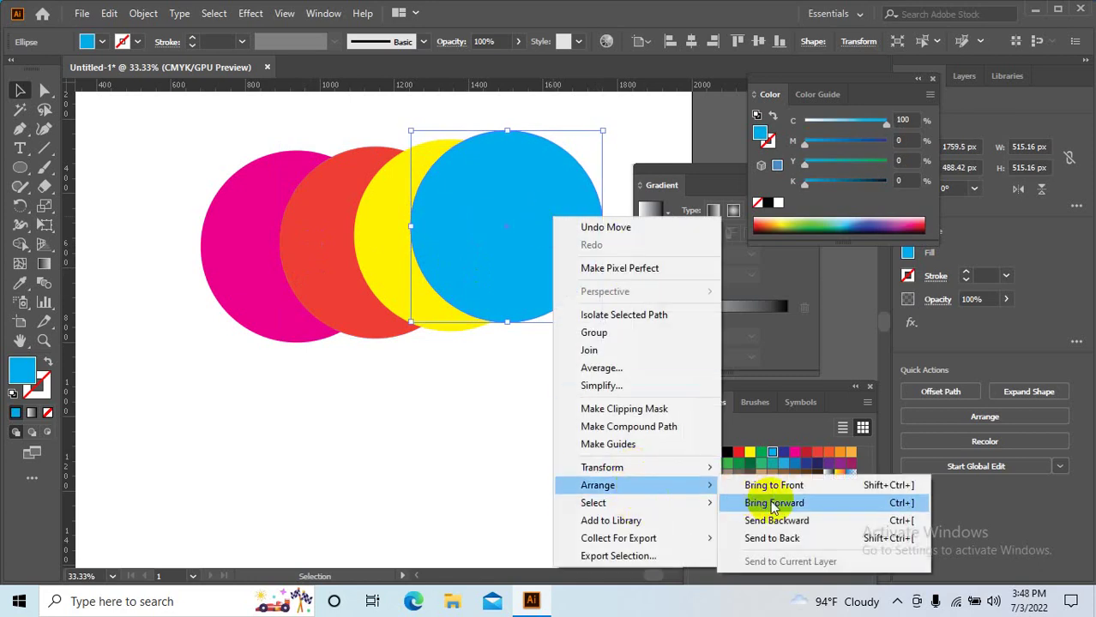
left_click(774, 505)
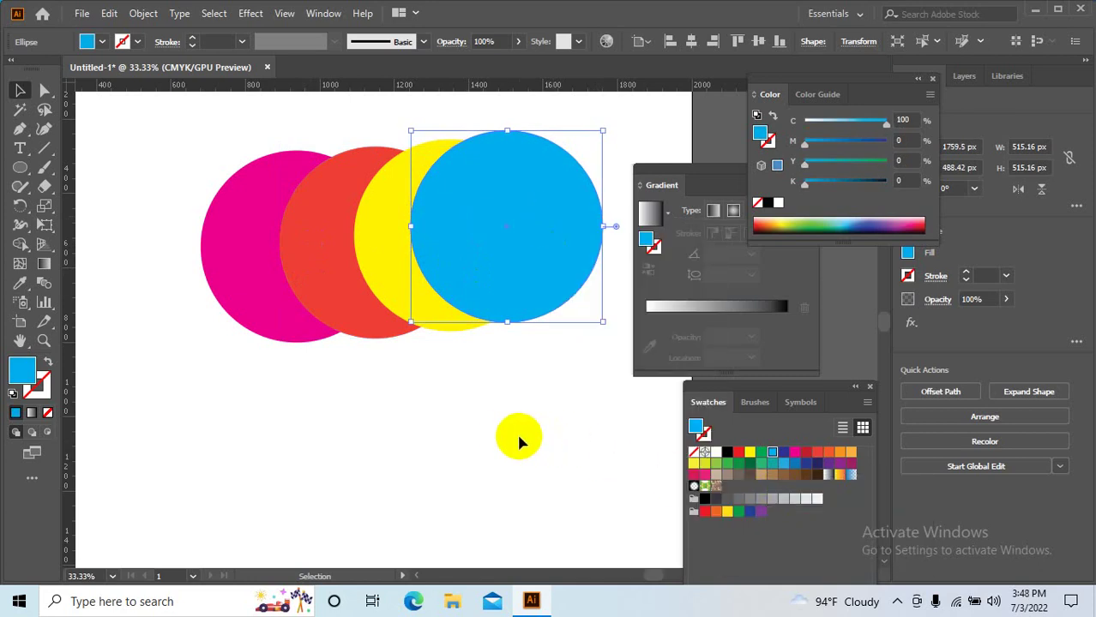
left_click(448, 337)
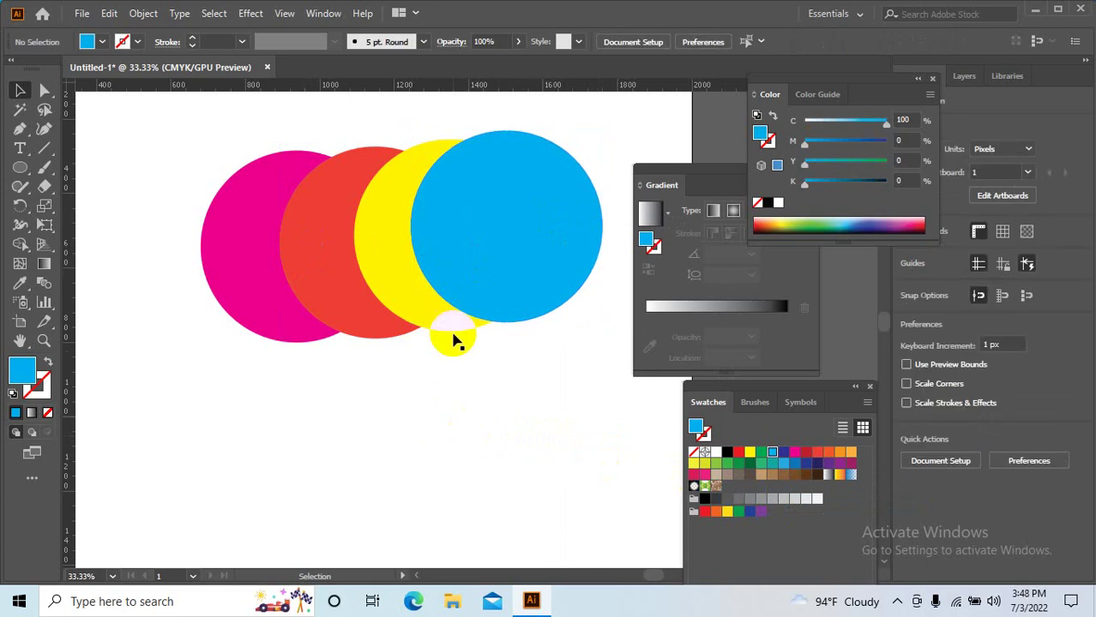
right_click(489, 237)
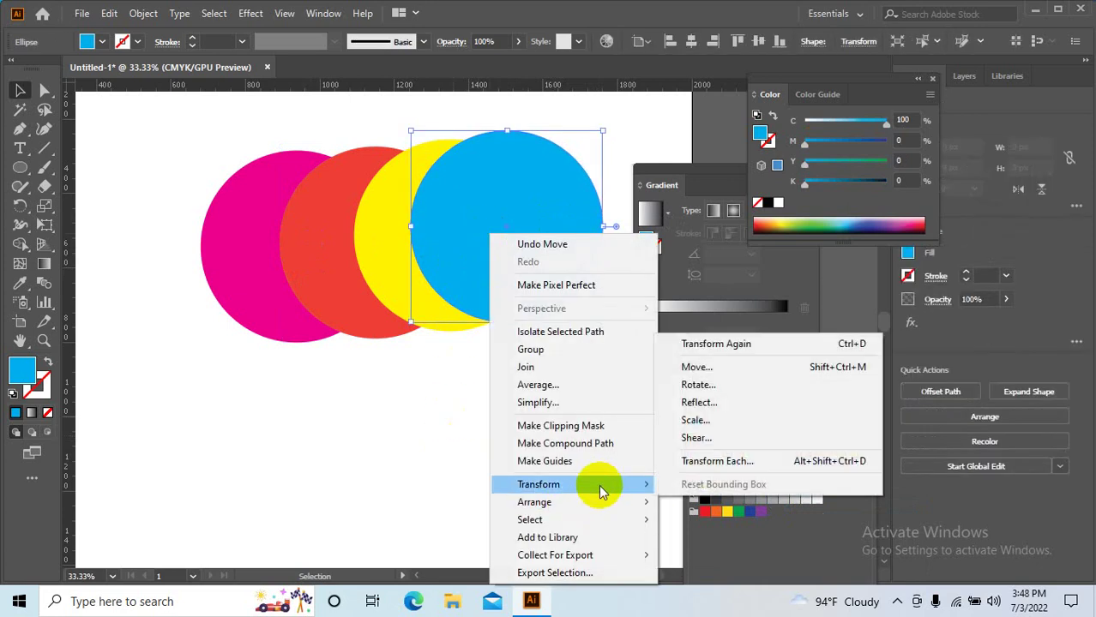
mouse_move(535, 502)
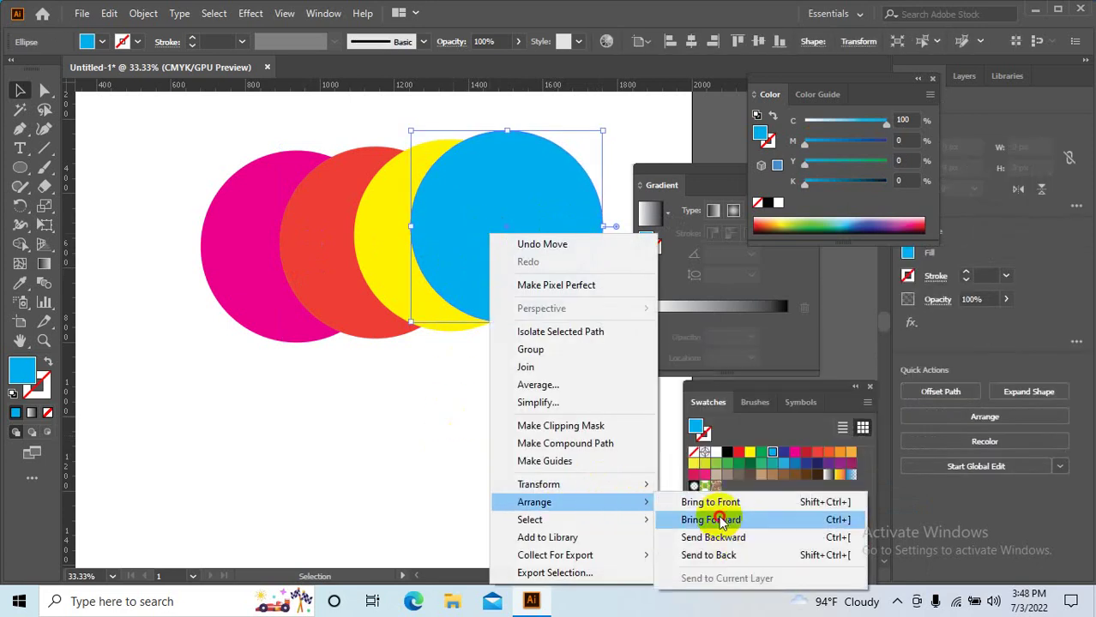
left_click(716, 519)
left_click(482, 462)
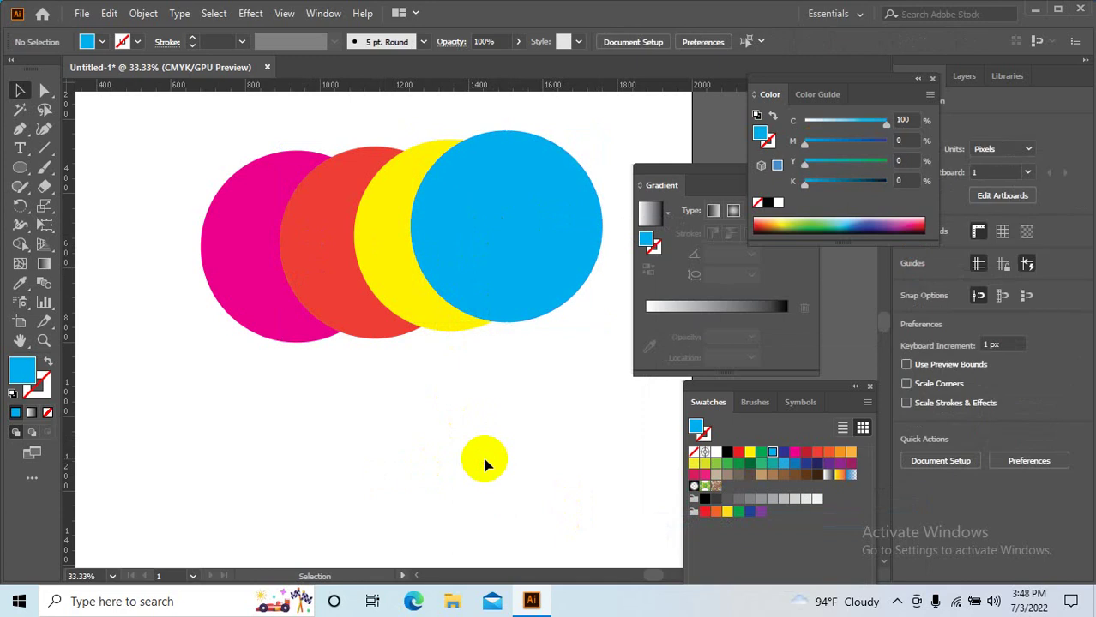
- Raise the red circle above yellow and cyan, then move it right to overlap cyan
left_click(325, 264)
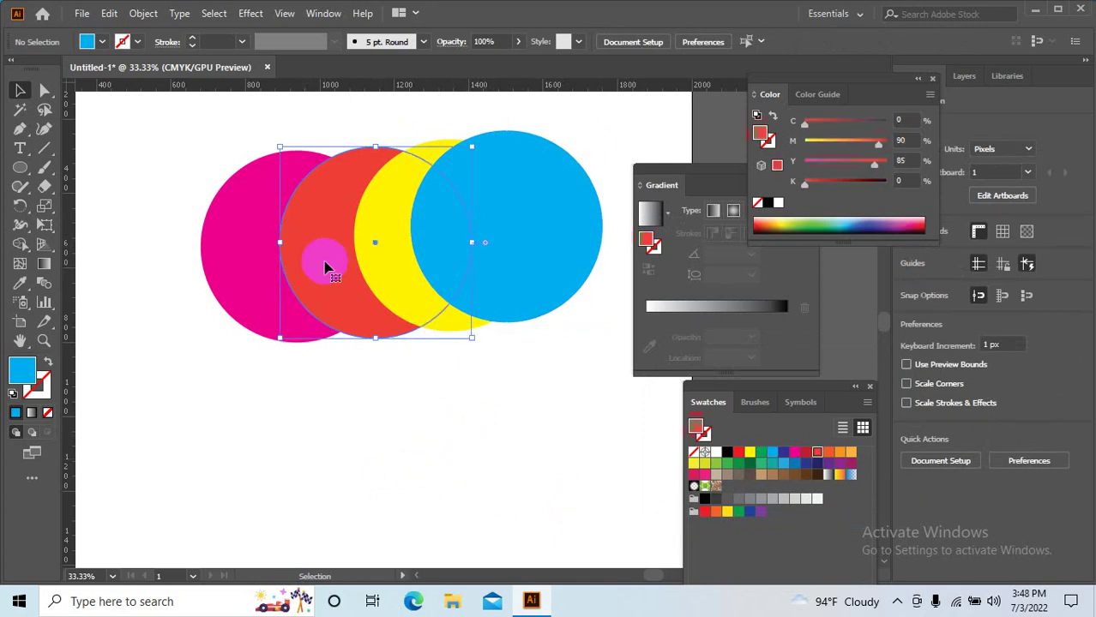
right_click(325, 264)
mouse_move(370, 503)
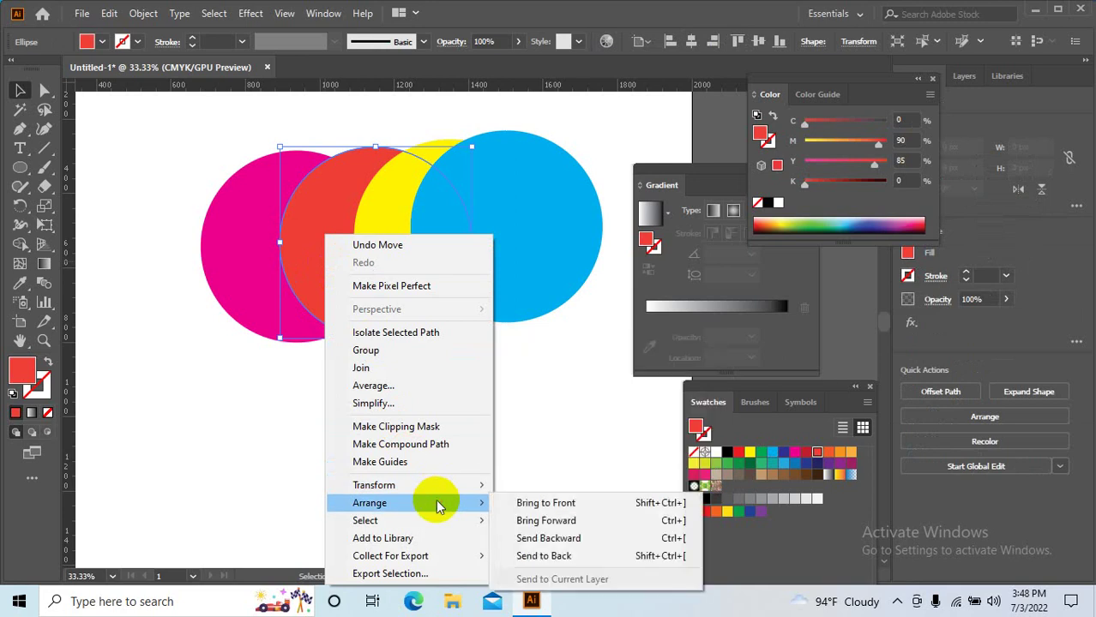
left_click(559, 521)
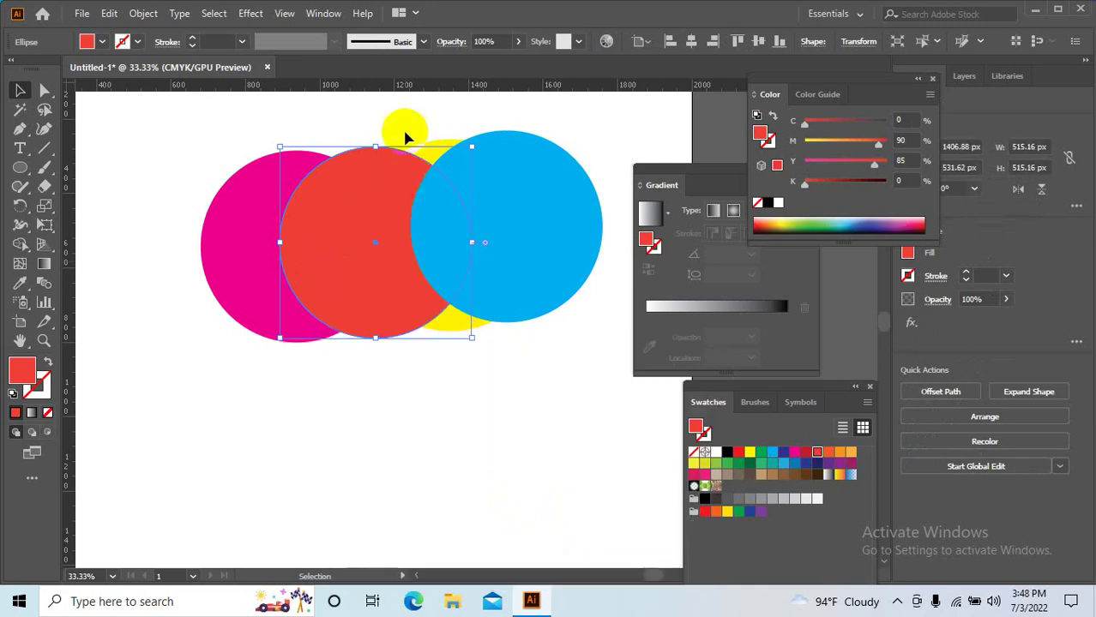
right_click(391, 216)
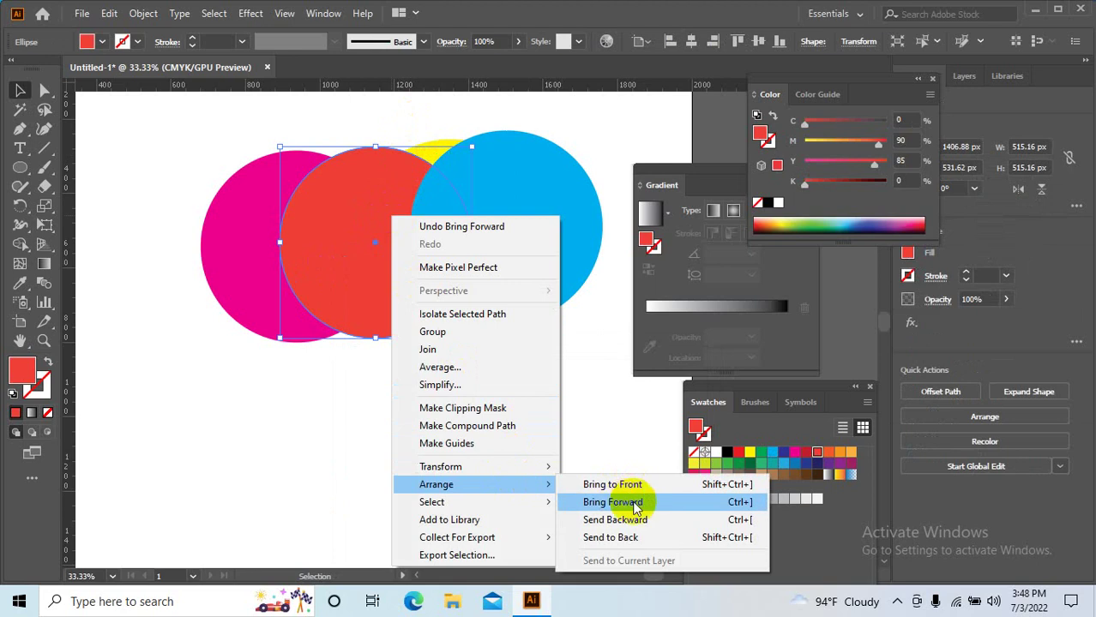
left_click(622, 500)
mouse_move(436, 245)
left_mouse_down()
mouse_move(587, 235)
mouse_move(539, 238)
left_mouse_up()
left_click_drag(386, 275, 384, 276)
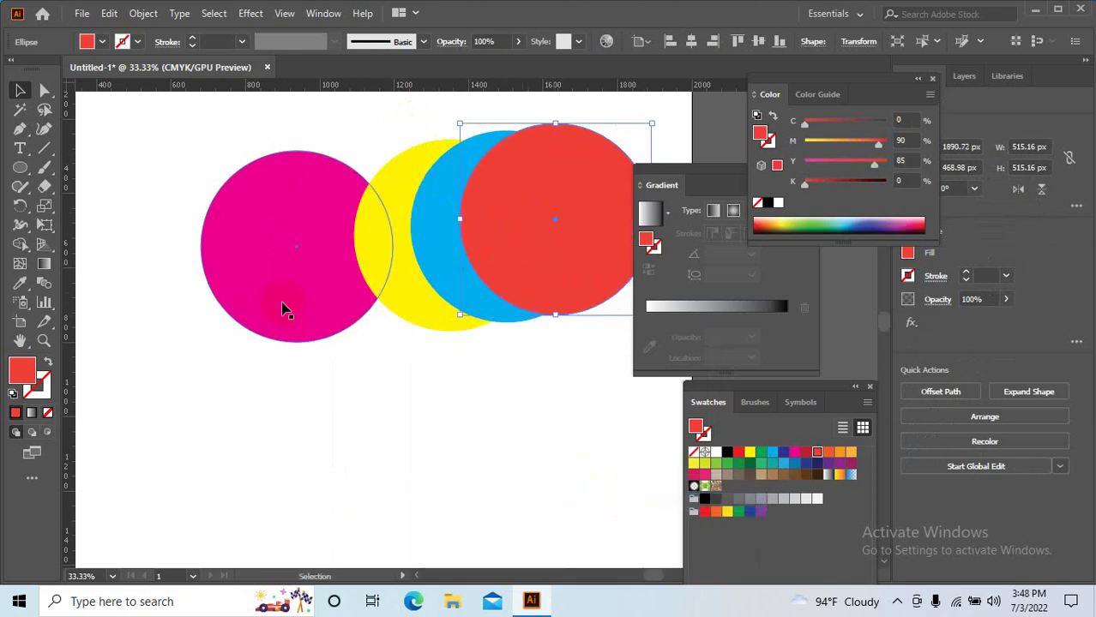
- Bring the magenta circle to the front at the right end, then marquee-select all circles
left_click_drag(316, 286, 347, 286)
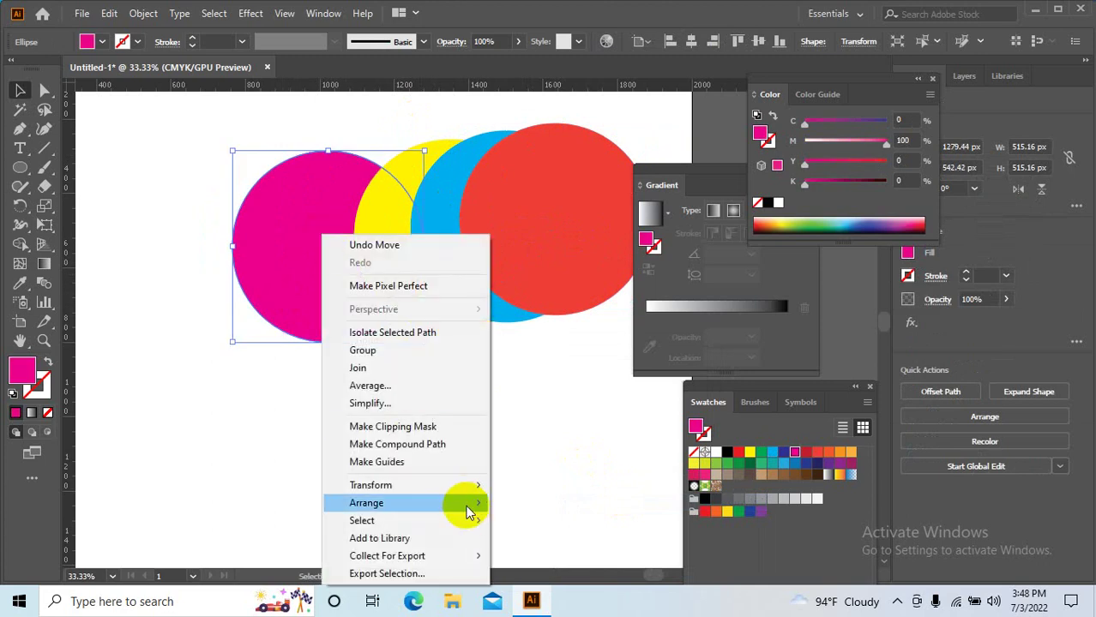
left_click(465, 504)
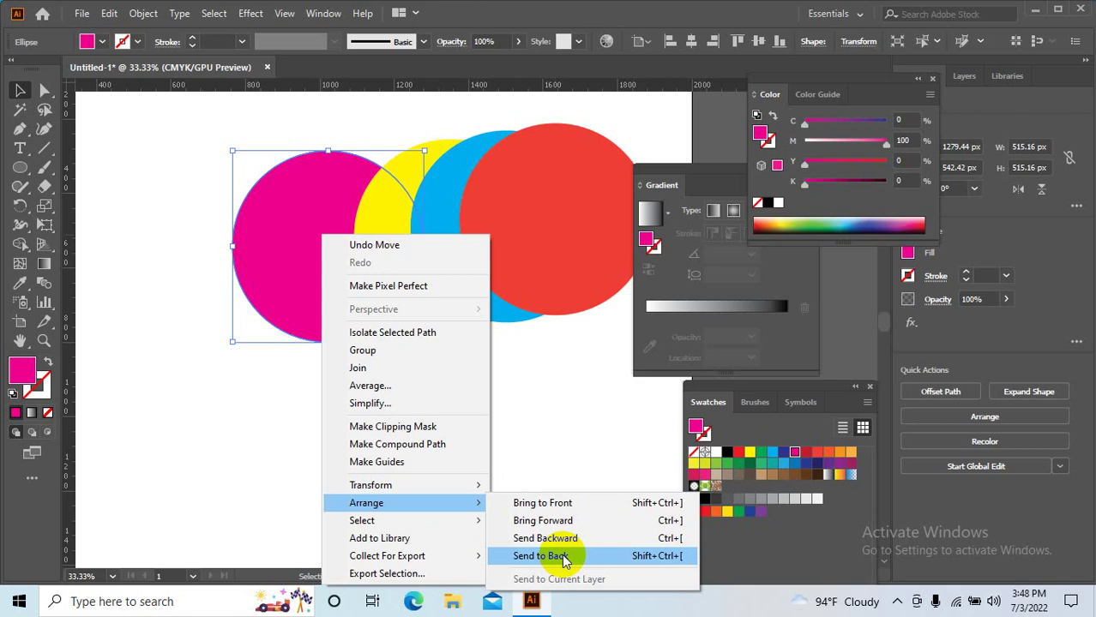
left_click(563, 557)
left_click_drag(334, 312, 410, 326)
right_click(428, 343)
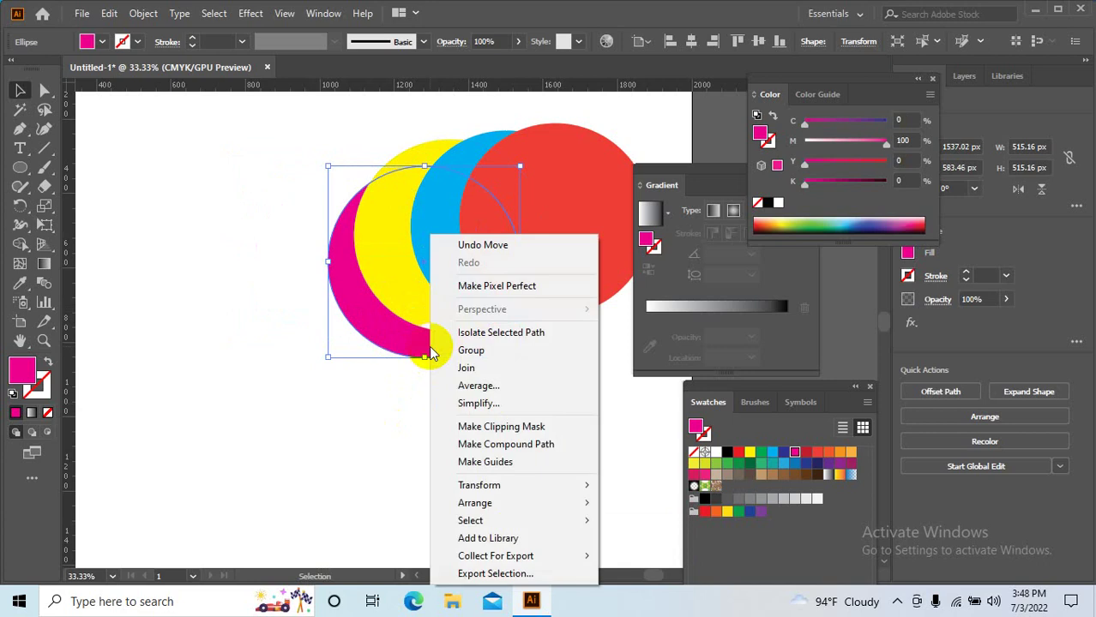
left_click(392, 346)
right_click(393, 348)
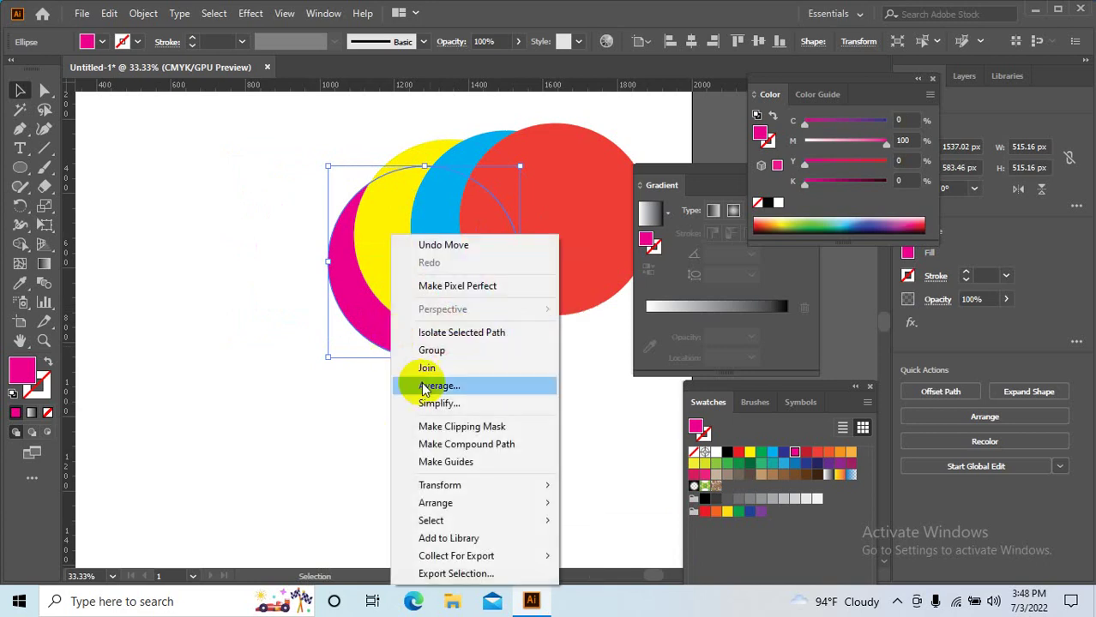
mouse_move(435, 503)
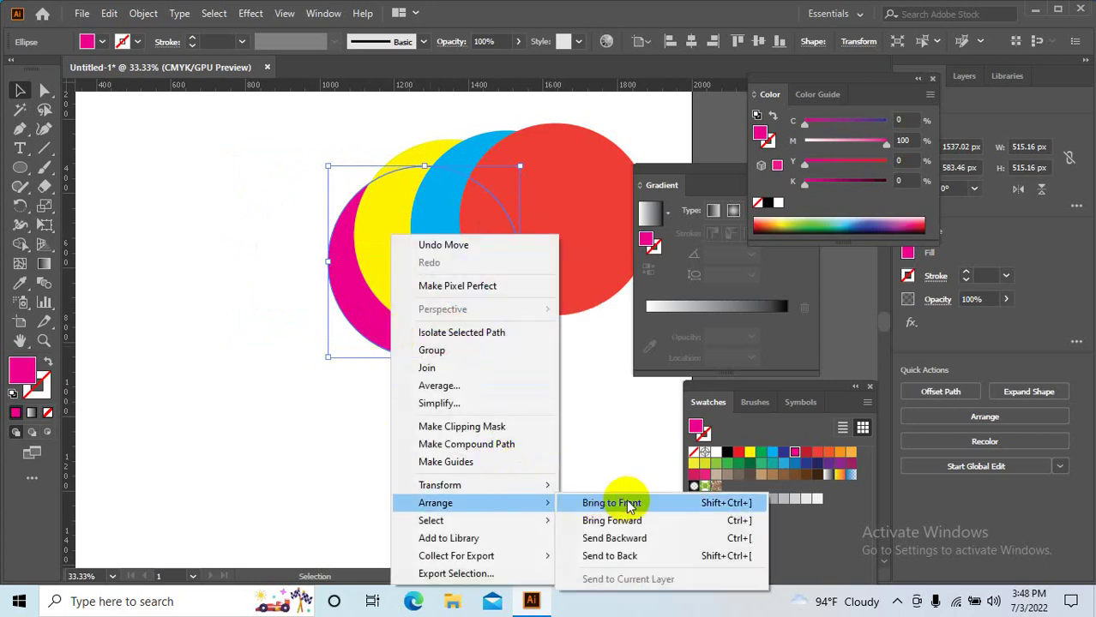
left_click(610, 503)
left_click_drag(438, 327, 559, 276)
mouse_move(547, 375)
left_mouse_down()
mouse_move(411, 166)
mouse_move(522, 467)
left_mouse_up()
left_click(522, 468)
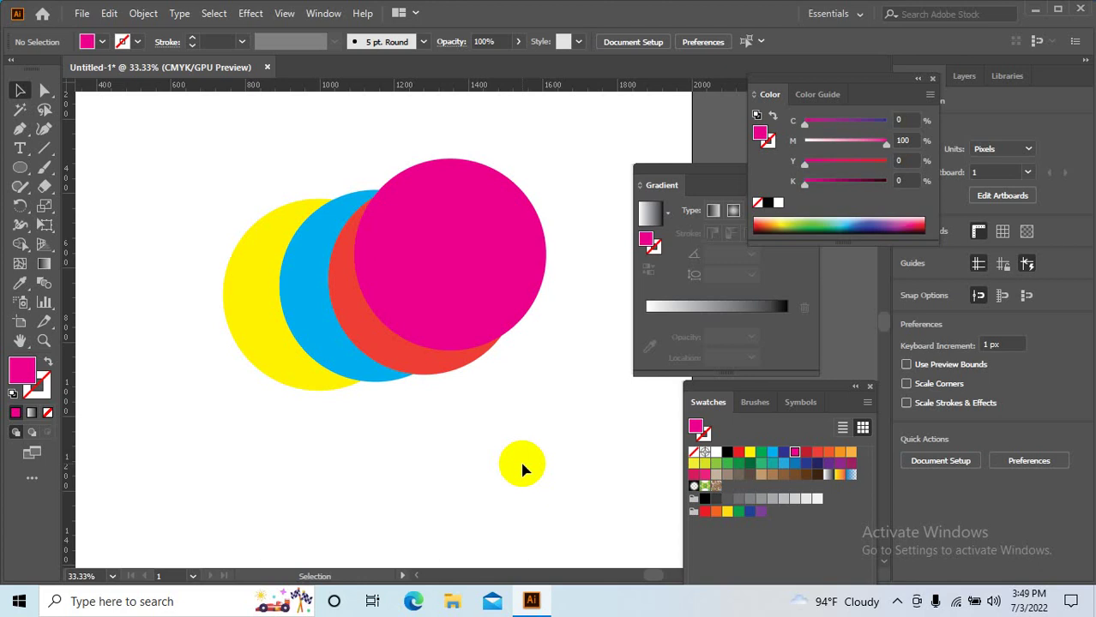
- Send magenta backward twice, behind red and blue, and move blue up to the top centre
left_click(470, 257)
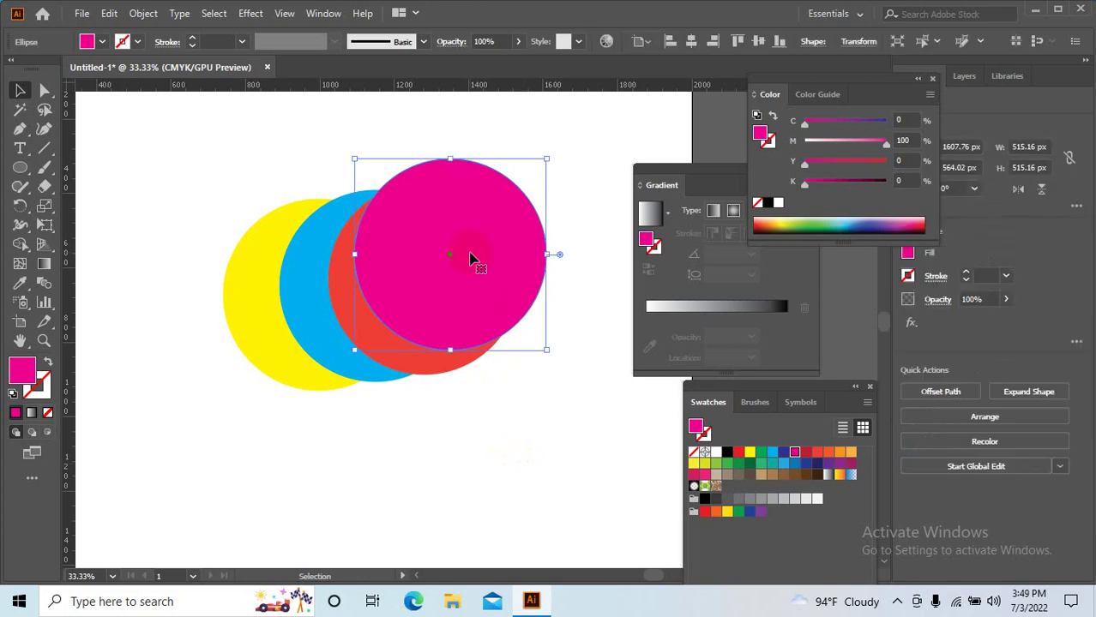
right_click(460, 261)
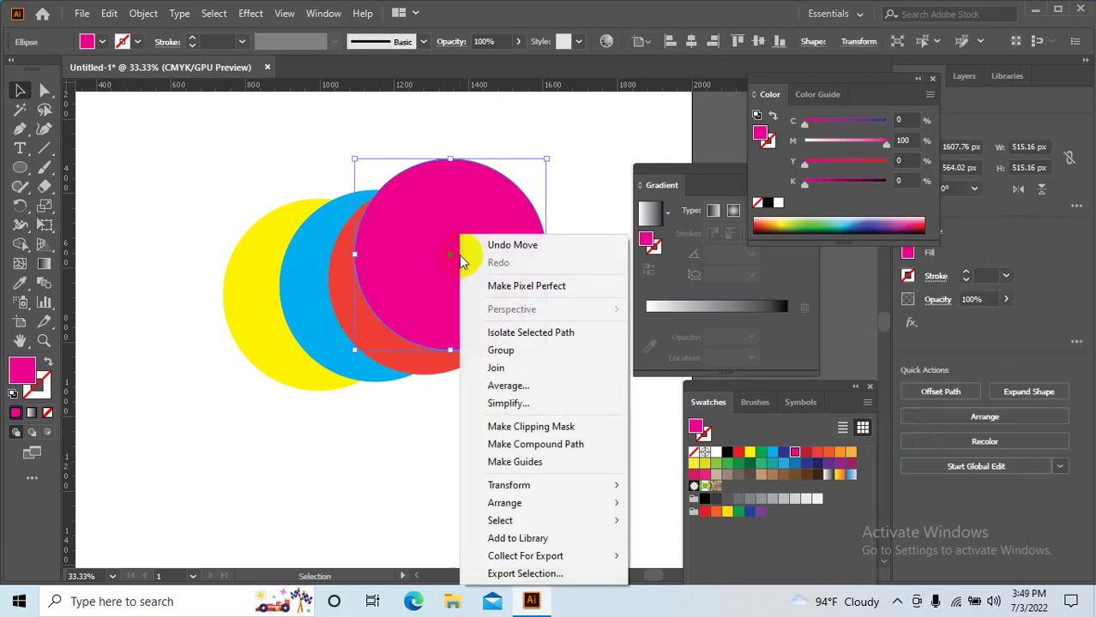
mouse_move(505, 503)
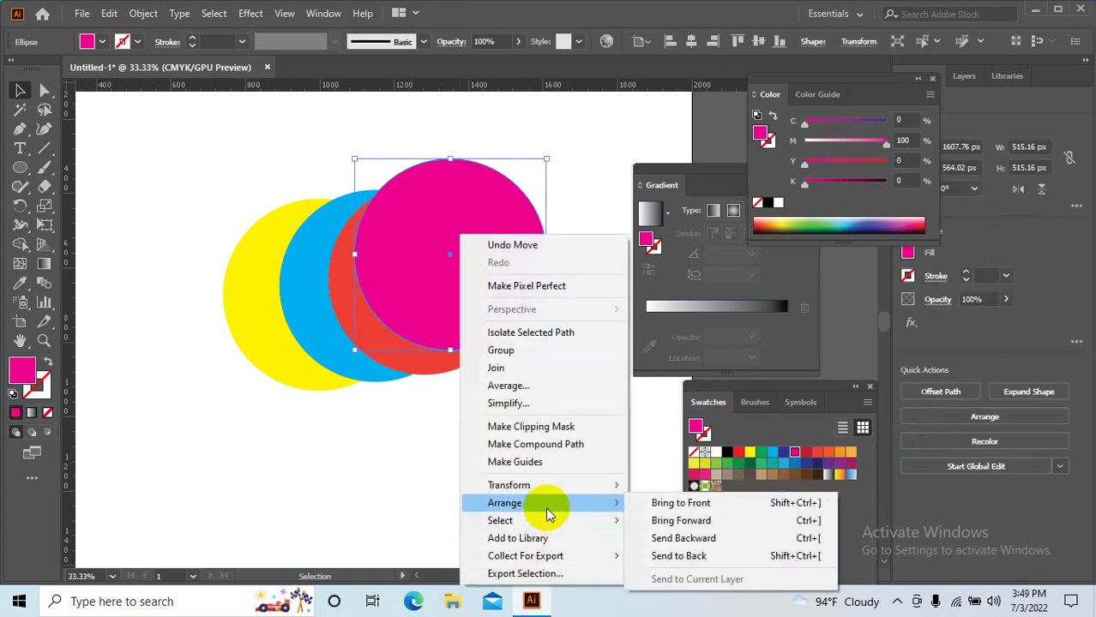
left_click(662, 538)
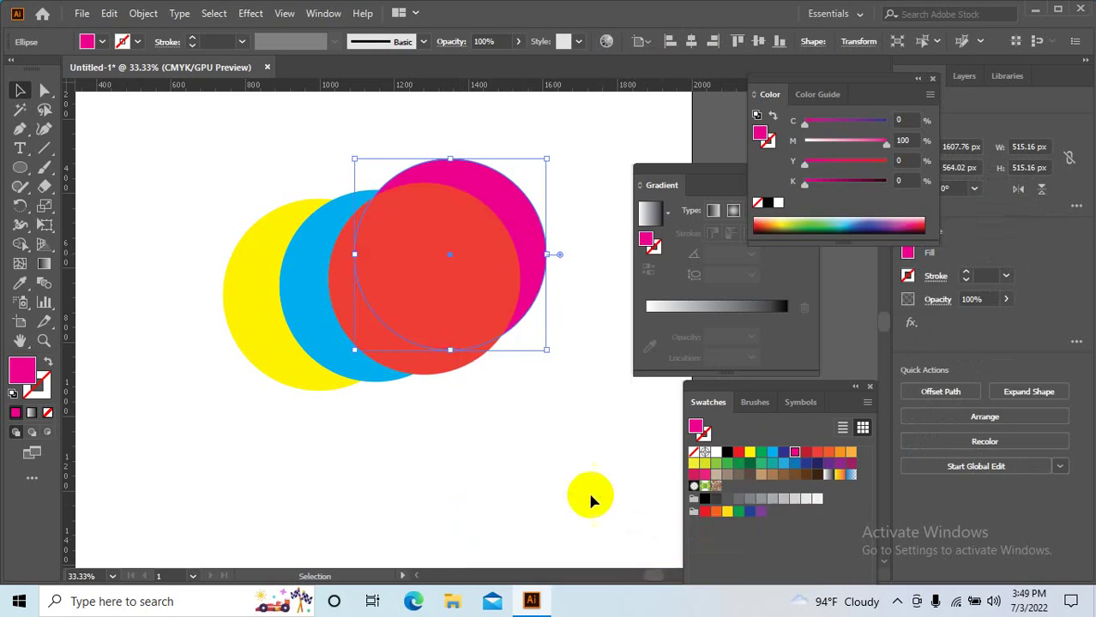
left_click_drag(436, 286, 509, 288)
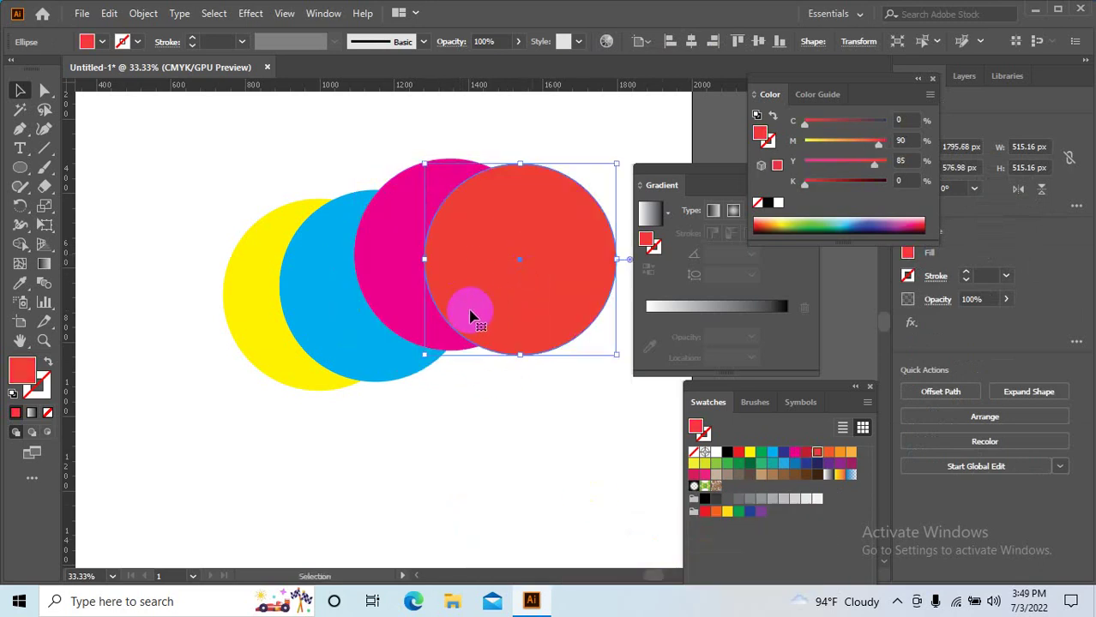
left_click(384, 252)
right_click(384, 252)
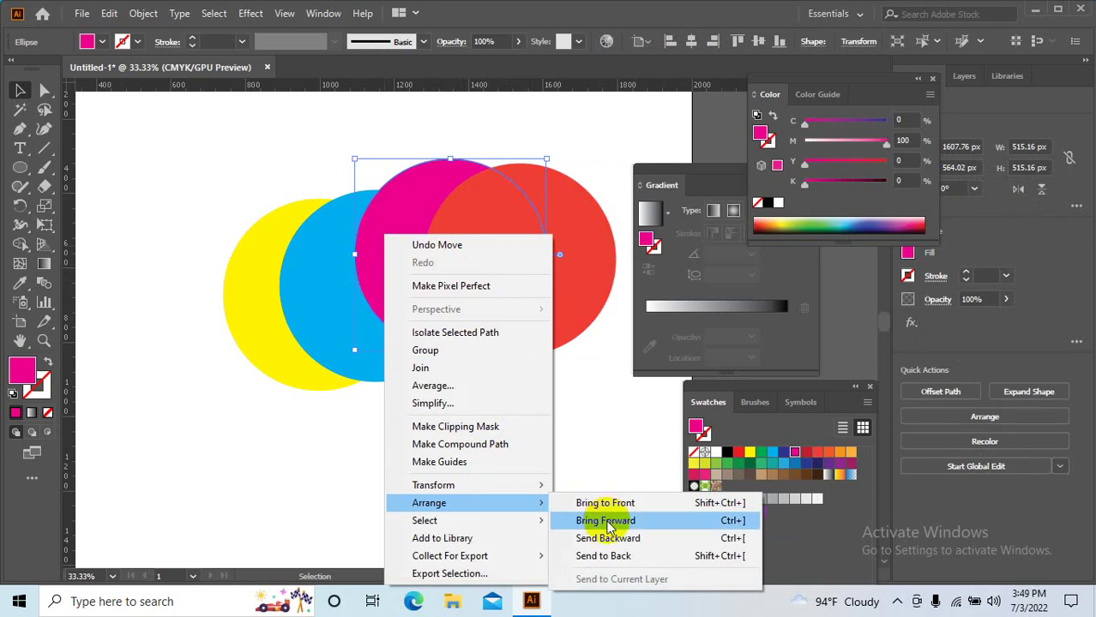
left_click(607, 540)
left_click_drag(367, 362, 483, 276)
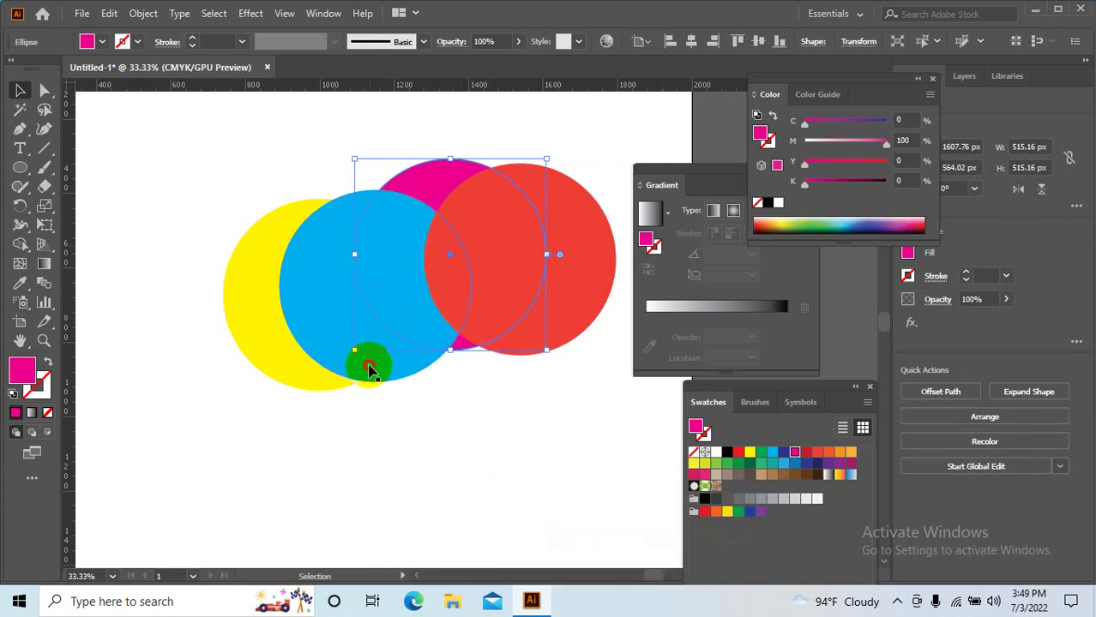
- Shift the whole four-circle group slightly, then drag the red circle toward the top-left
left_click_drag(569, 415, 180, 180)
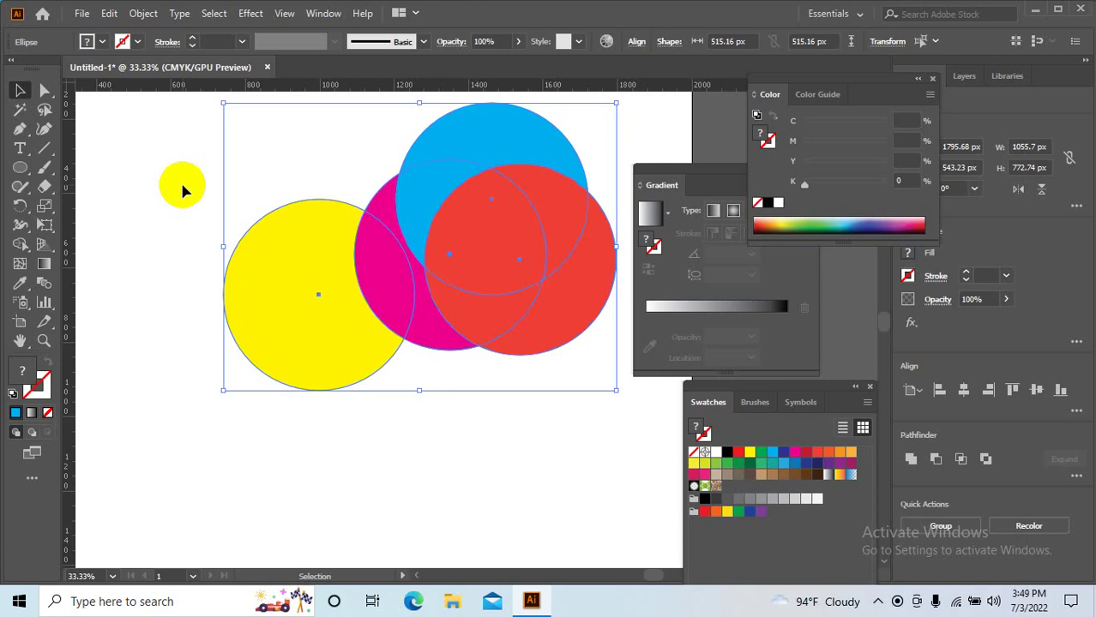
left_click_drag(182, 190, 509, 565)
left_click_drag(499, 412, 172, 408)
scroll(590, 433, "right", 3)
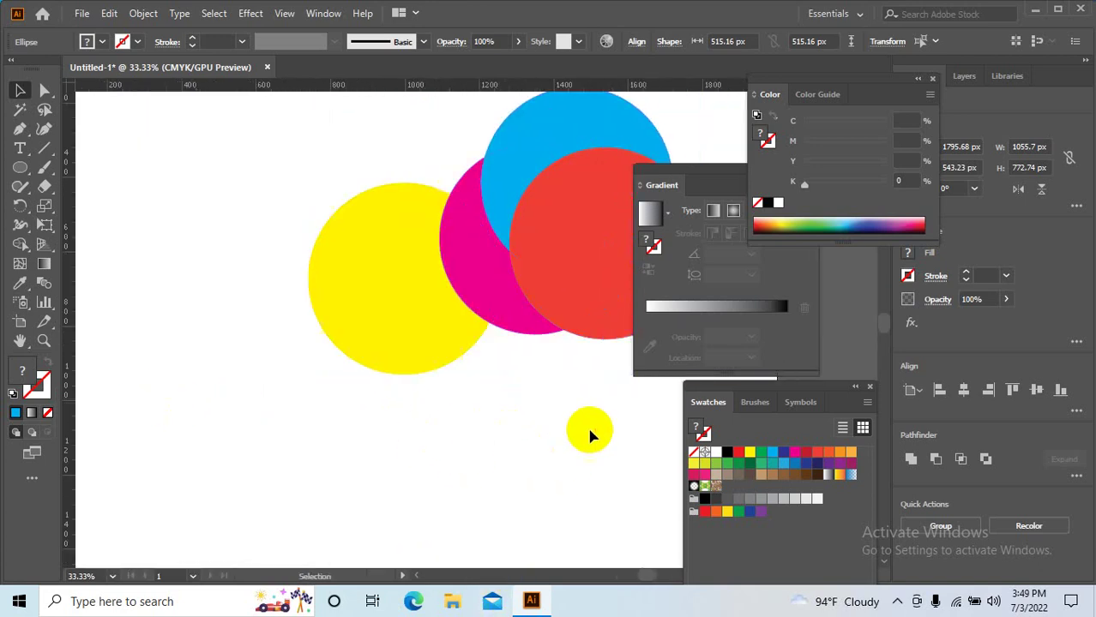
left_click(442, 443)
left_click_drag(513, 338, 261, 196)
- Undo the last move, delete all circles, and draw a red square with the Rectangle tool
key("ctrl+z")
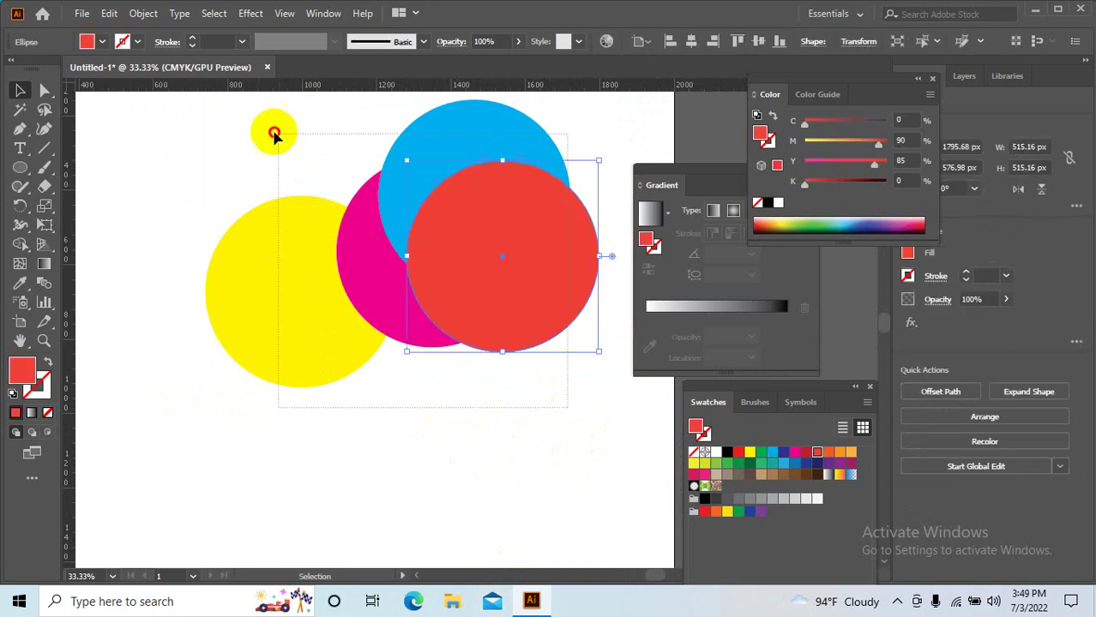
key("ctrl+a")
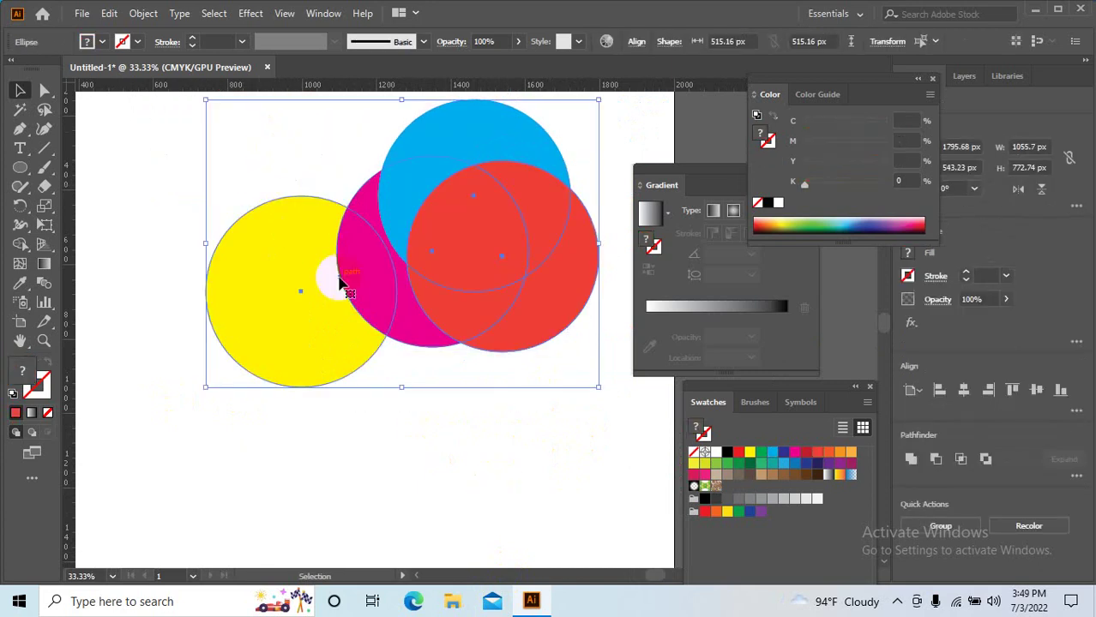
key("Delete")
left_click(16, 169)
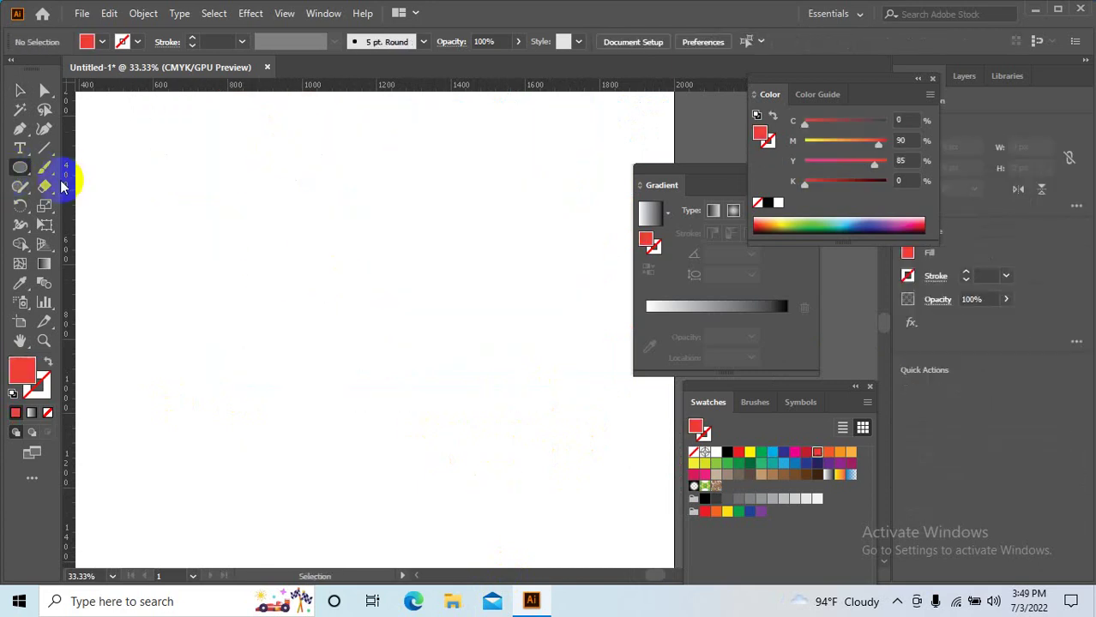
left_click(18, 168)
left_click(95, 168)
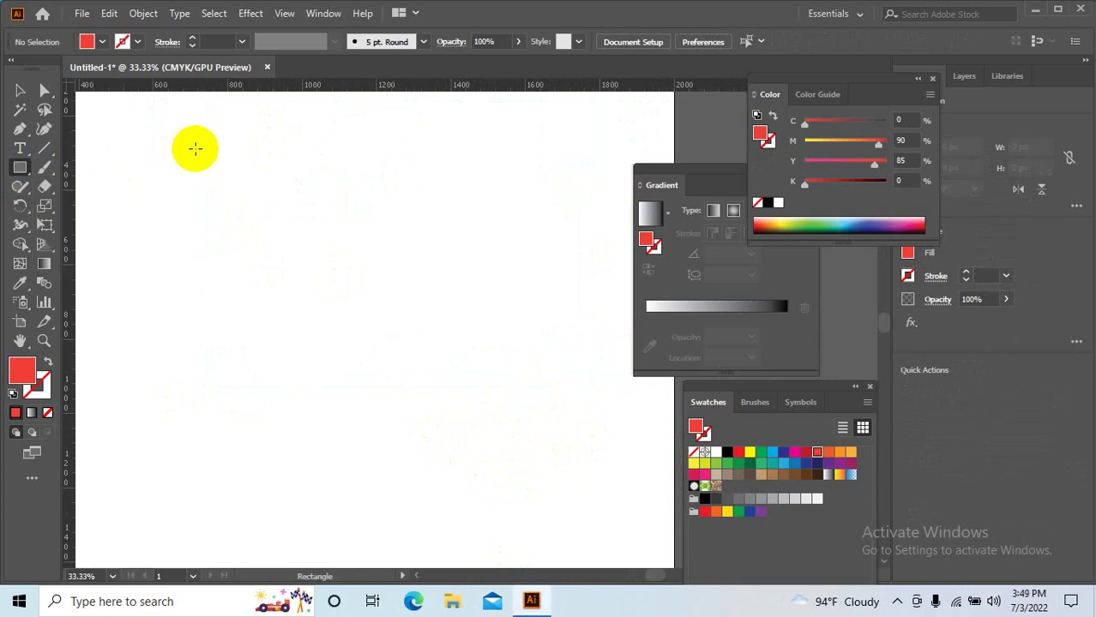
left_click_drag(208, 160, 400, 351)
left_click(20, 90)
- Alt-drag diagonal offset copies of the square and fill them cyan, dark blue, magenta and crimson
mouse_move(328, 252)
left_mouse_down()
mouse_move(252, 195)
mouse_move(387, 289)
mouse_move(361, 303)
mouse_move(447, 341)
left_mouse_up()
left_click(775, 455)
left_click(783, 452)
left_click(794, 452)
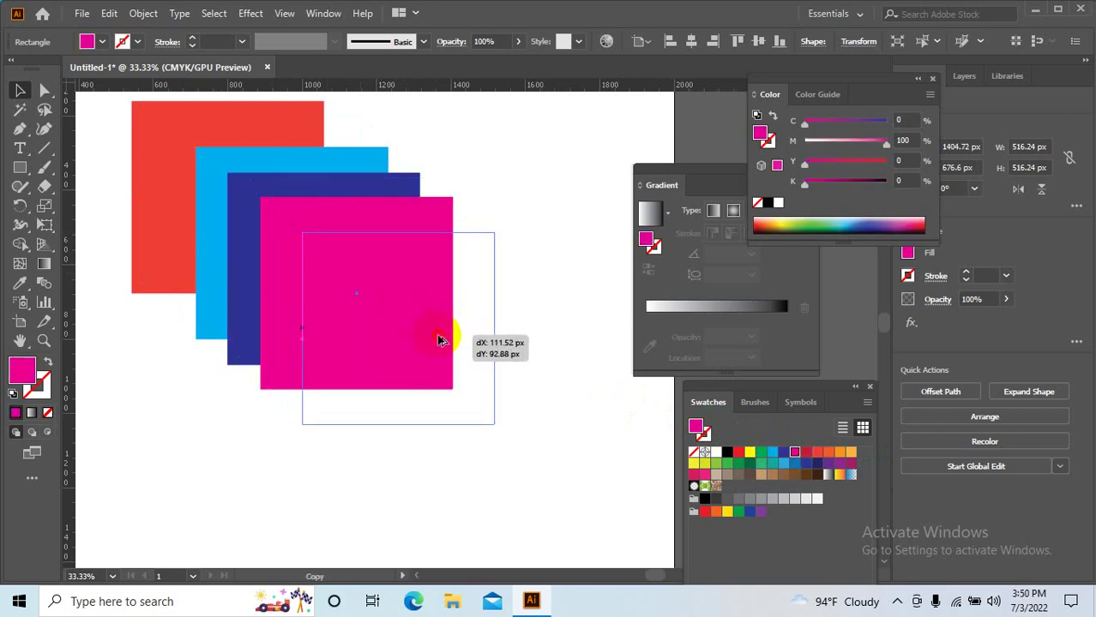
left_click(805, 452)
key("ctrl+a")
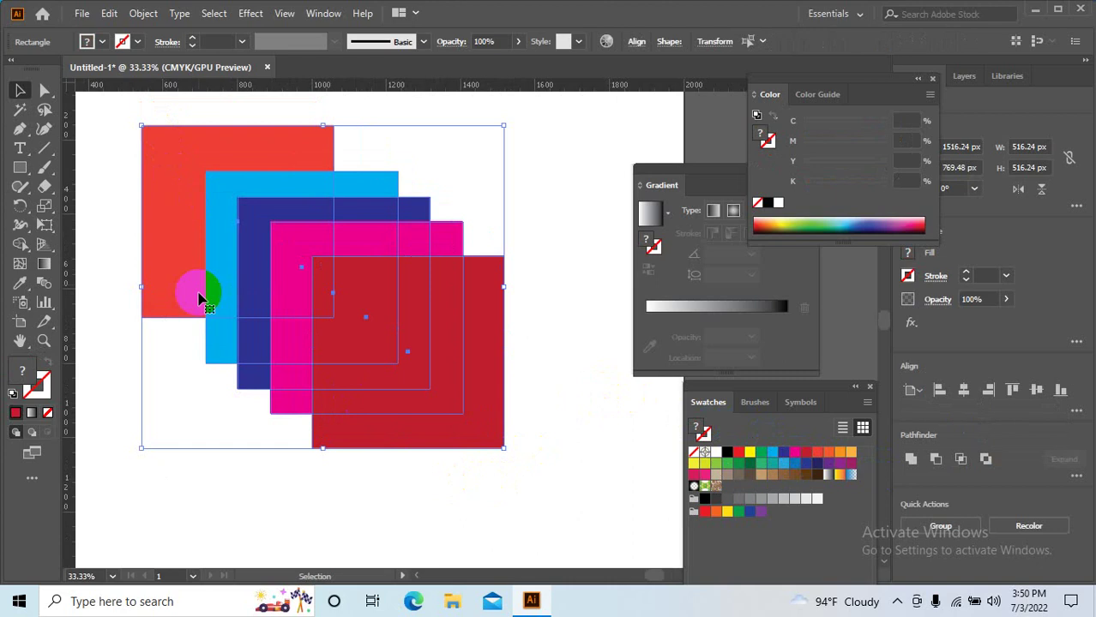
left_click(201, 363)
- Apply the dark green swatch to the frontmost crimson square, after briefly trying dark blue
left_click_drag(563, 416, 489, 411)
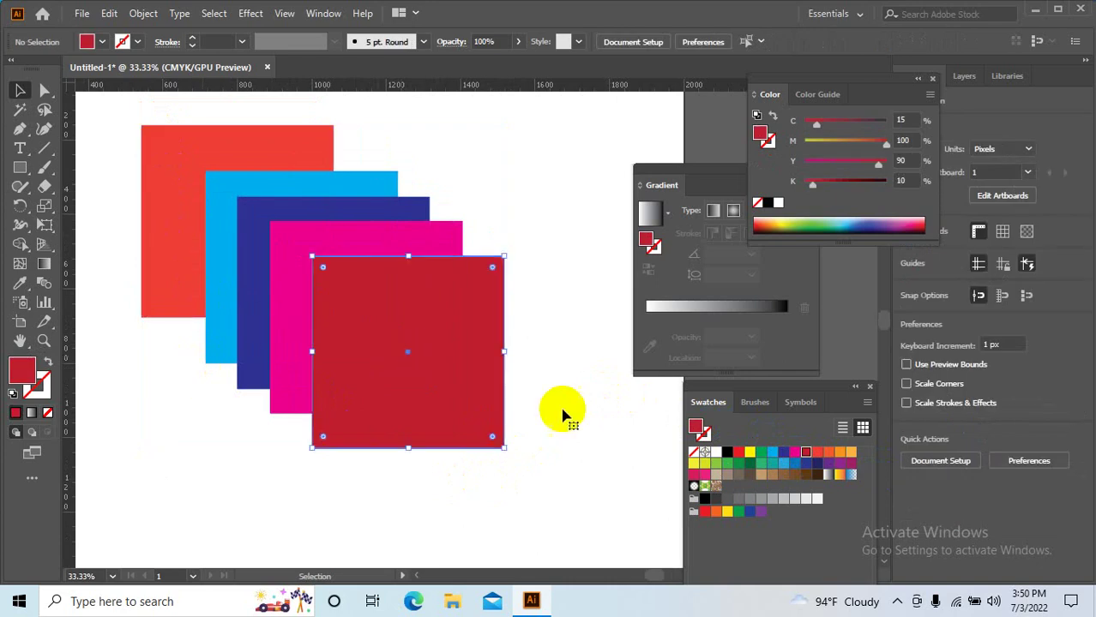
left_click(190, 200)
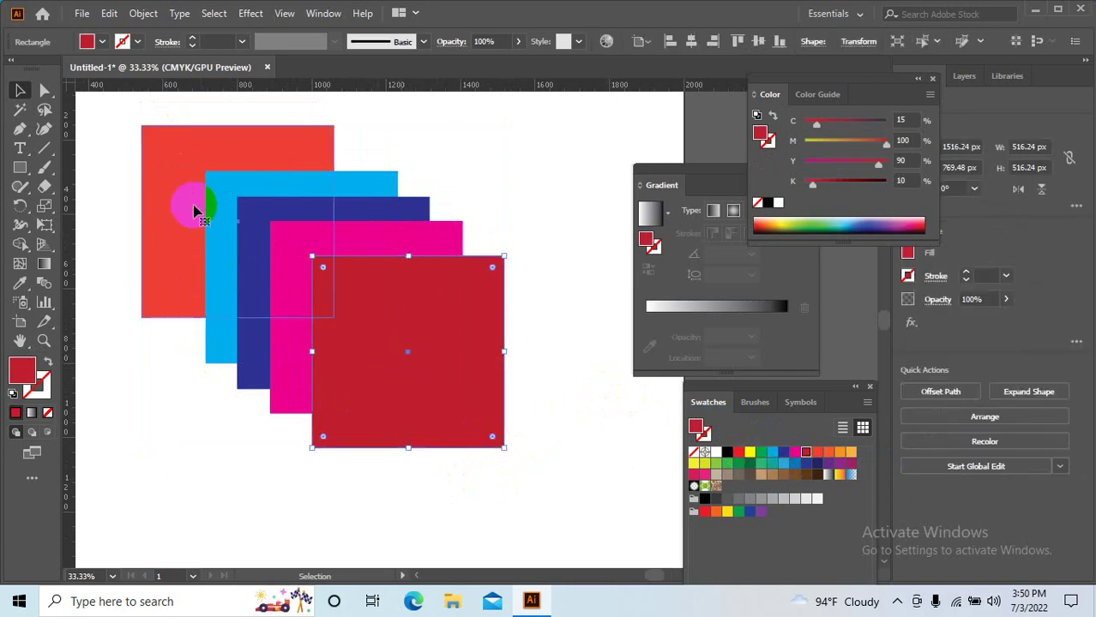
left_click(392, 421)
left_click(805, 464)
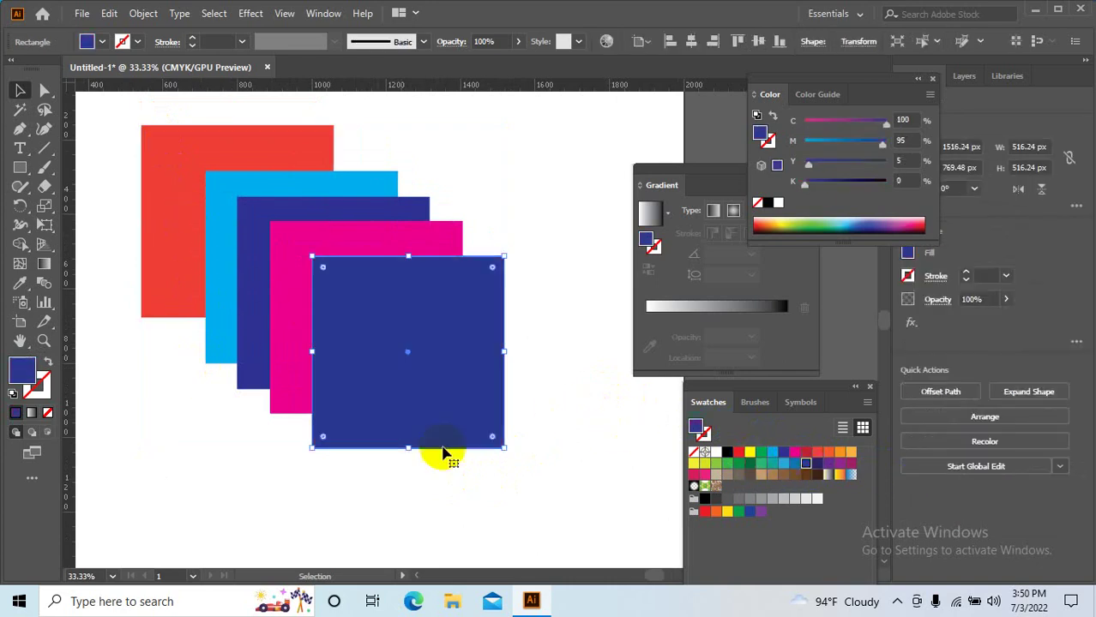
left_click(335, 487)
left_click(387, 372)
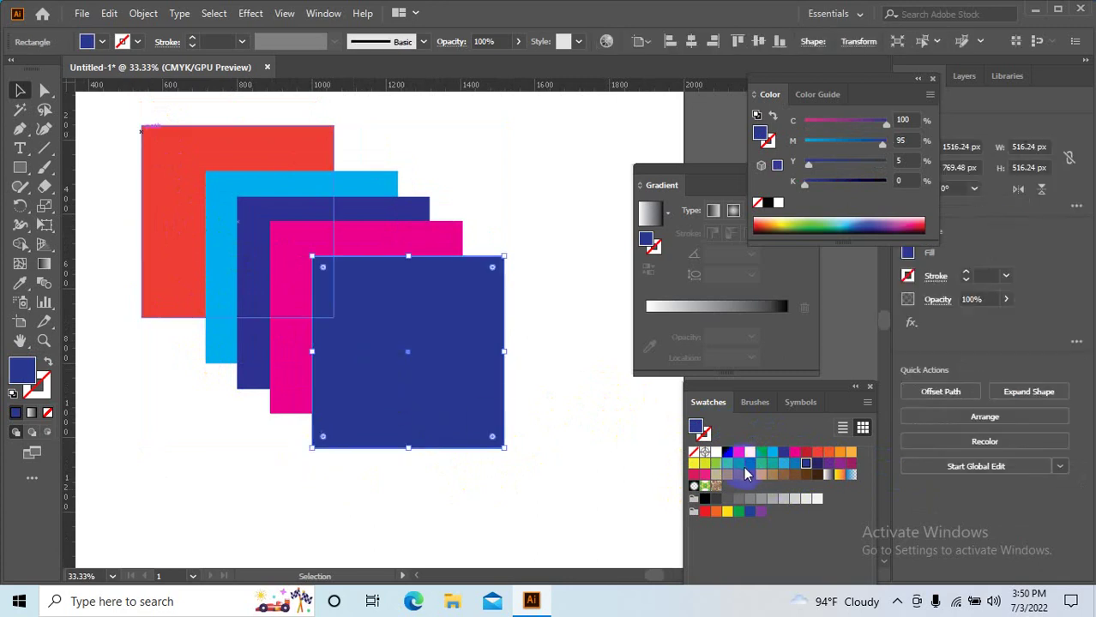
left_click(749, 464)
left_click(338, 470)
left_click(148, 209)
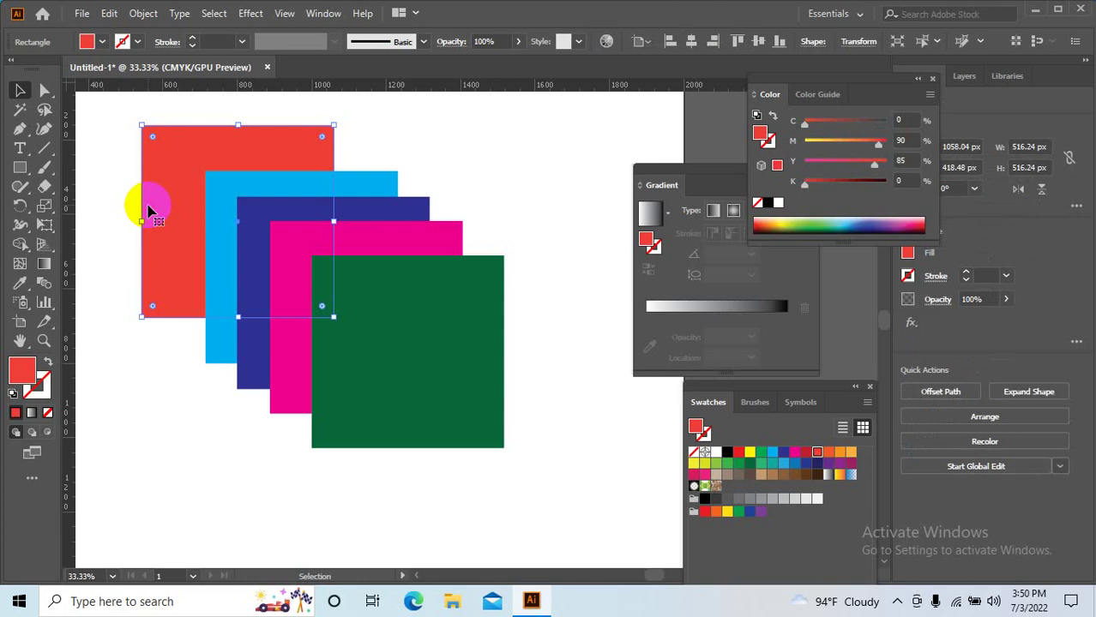
- Bring the red square to the front and move it to the lower right over green
right_click(178, 168)
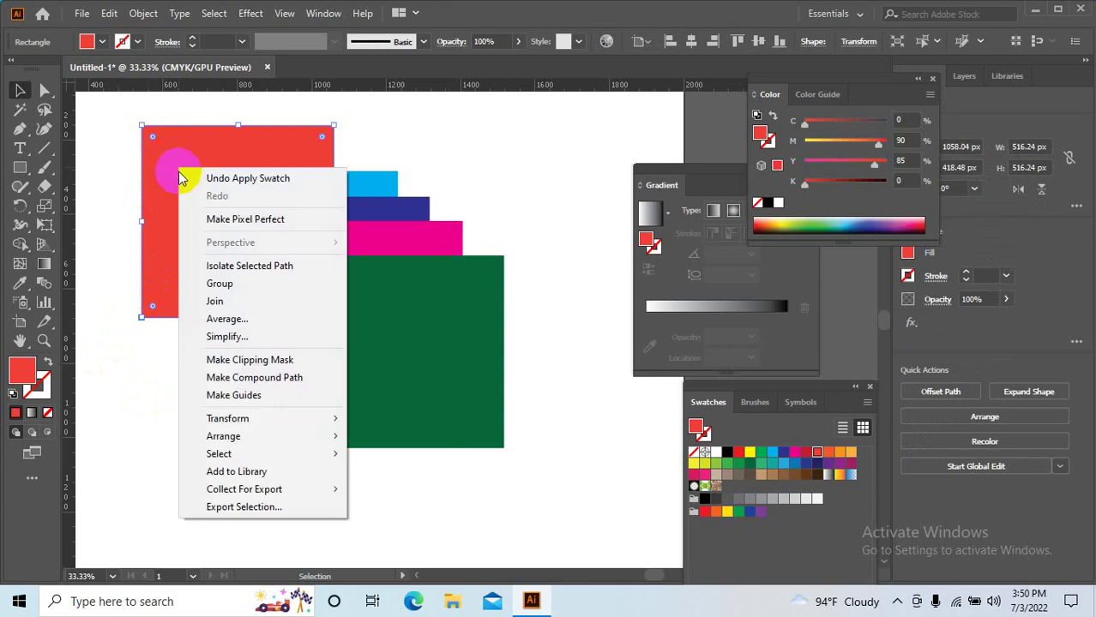
mouse_move(223, 436)
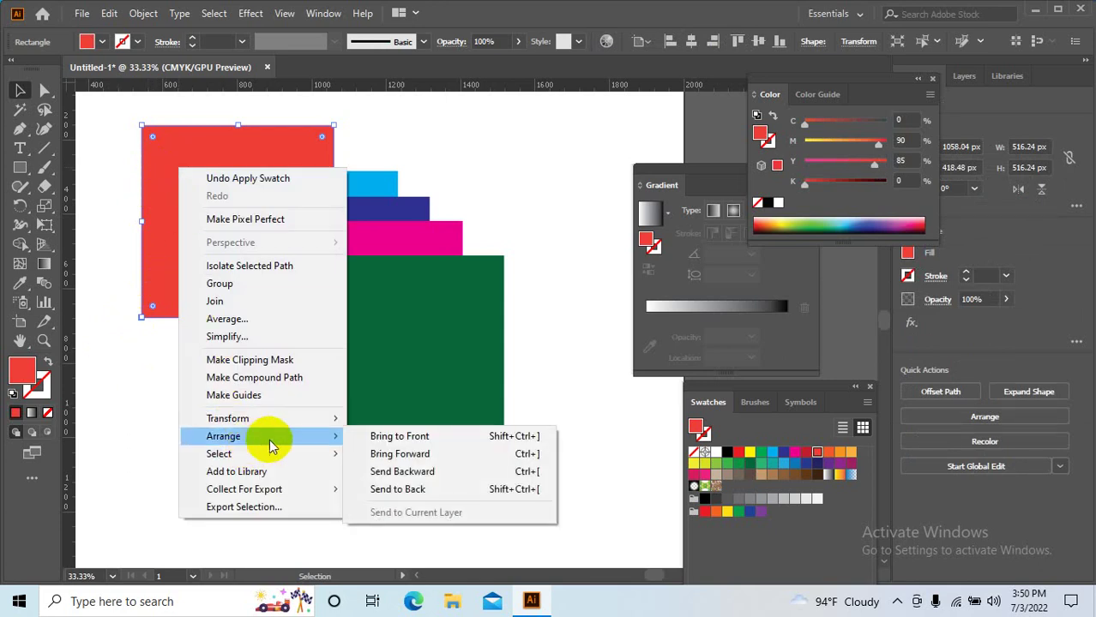
left_click(400, 437)
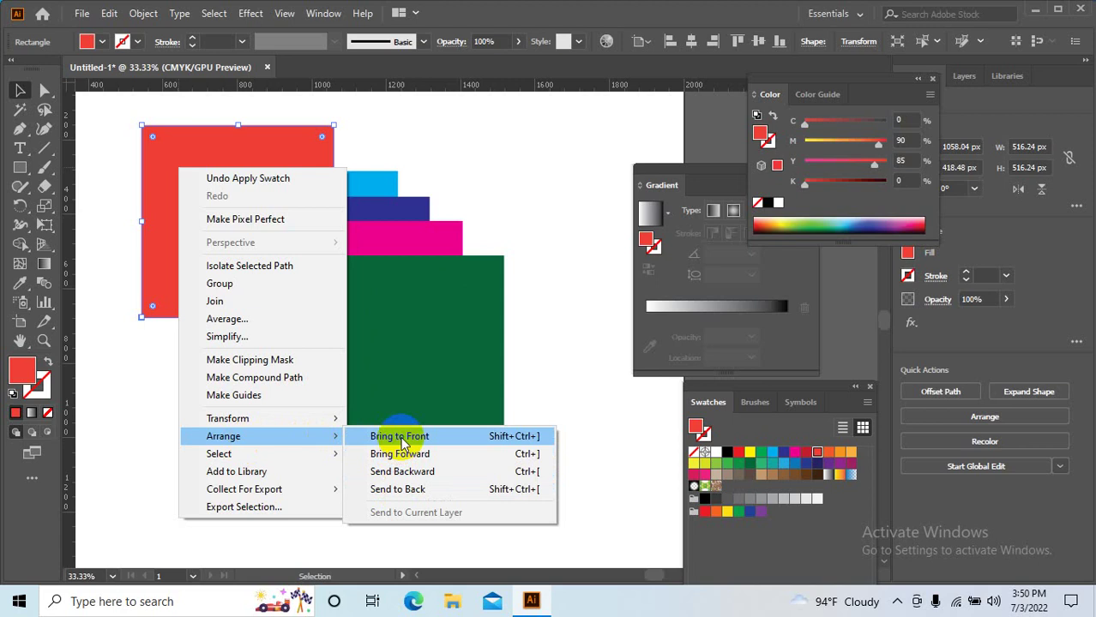
left_click_drag(265, 214, 520, 439)
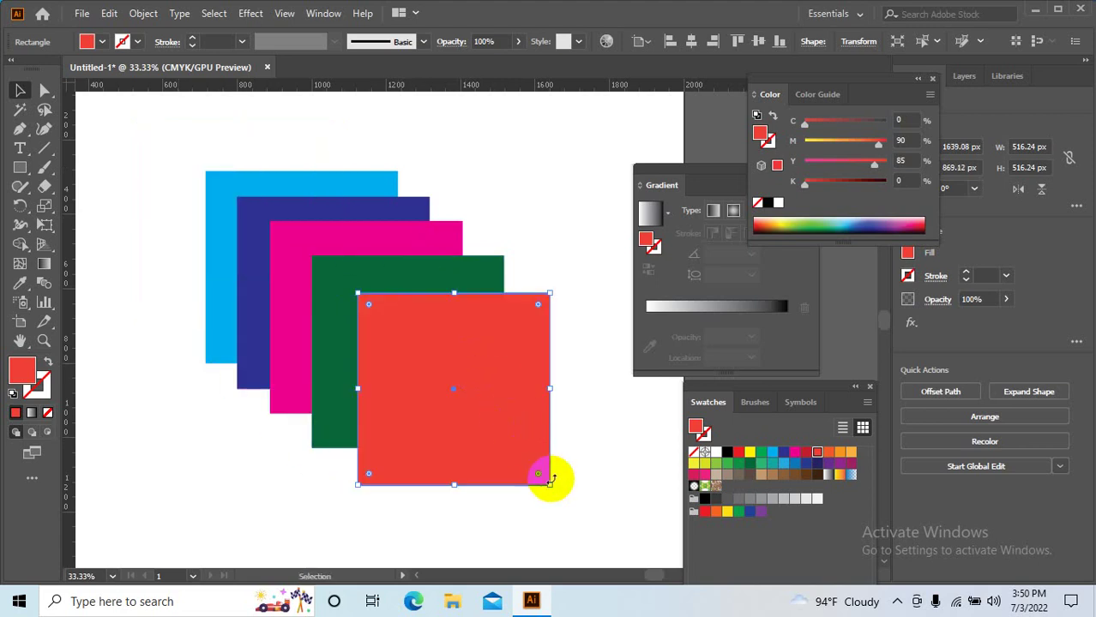
left_click_drag(570, 497, 167, 163)
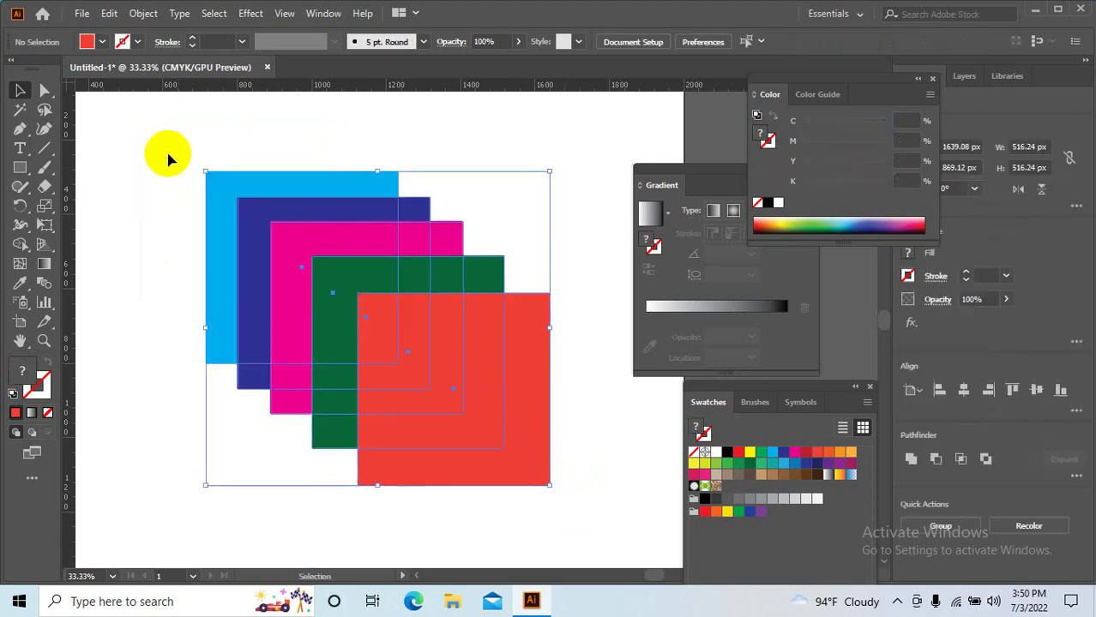
left_click(143, 279)
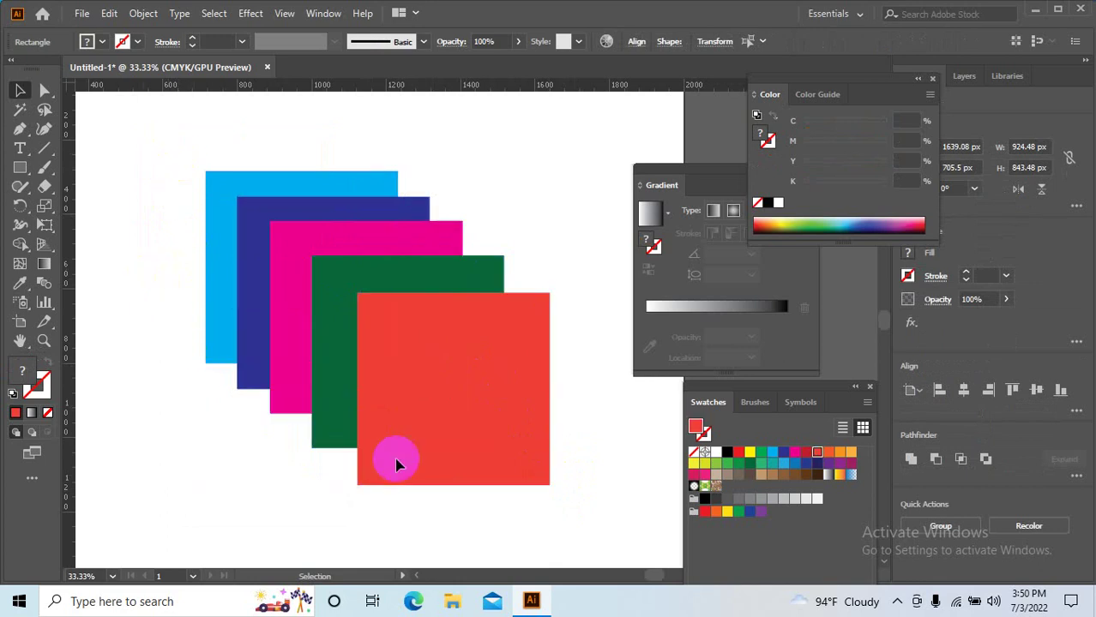
- Send the green square to the back, move it to the top-left, and marquee-select all five
left_click(319, 273)
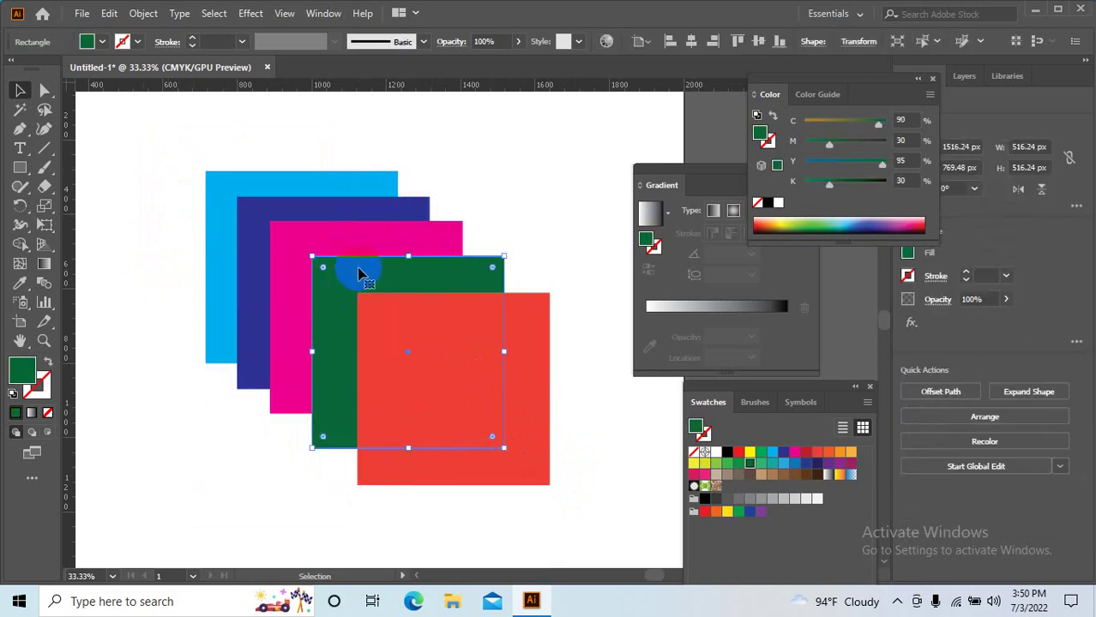
right_click(360, 272)
mouse_move(403, 504)
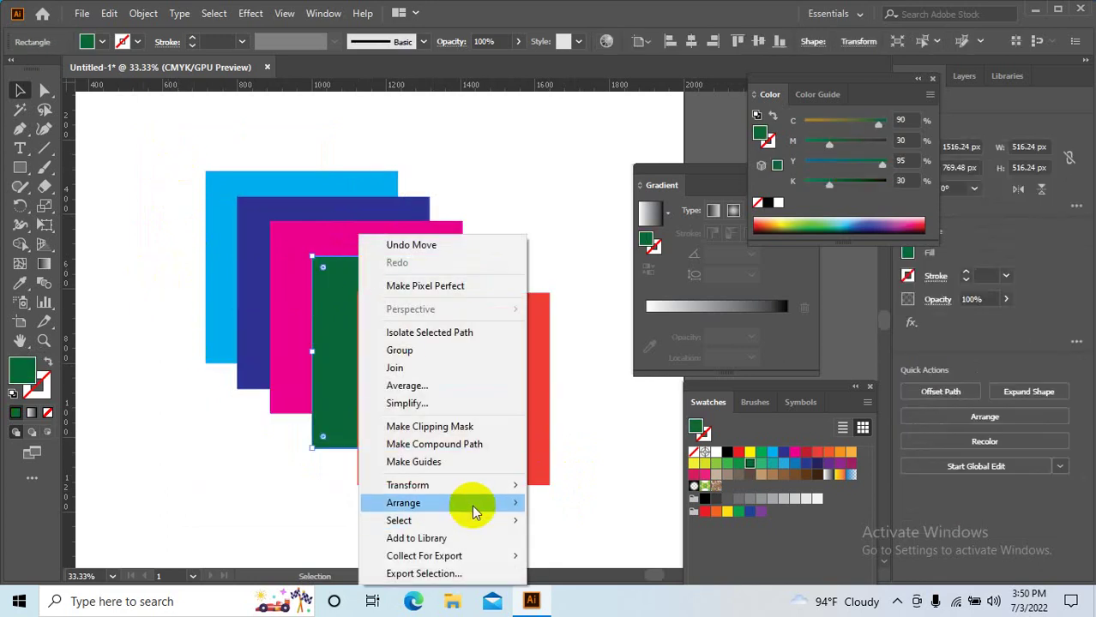
left_click(579, 556)
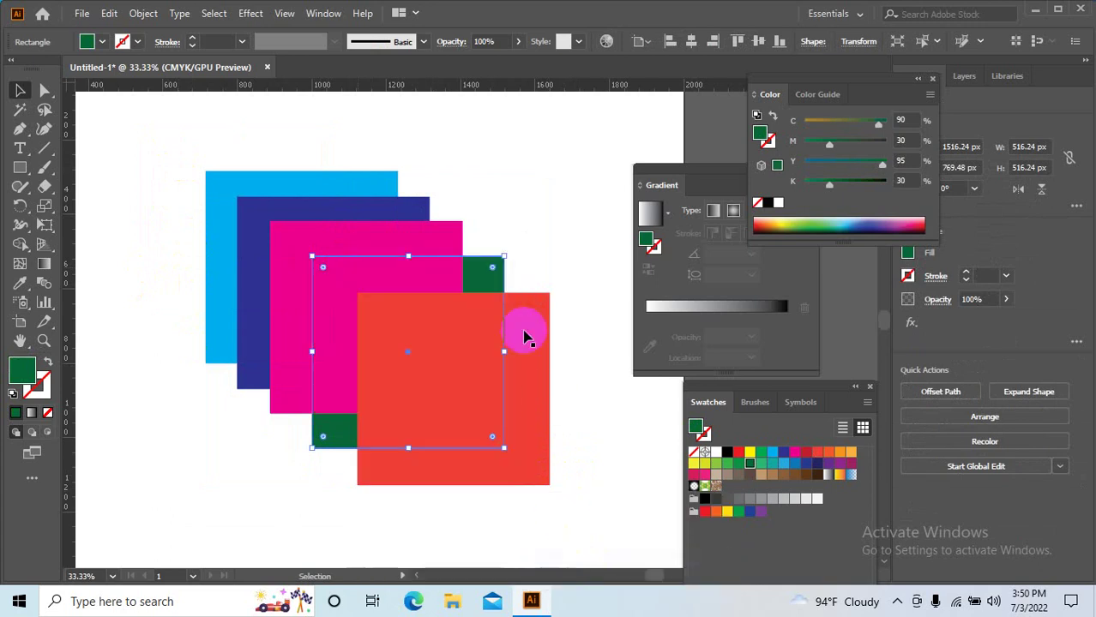
left_click_drag(491, 285, 314, 142)
left_click(462, 184)
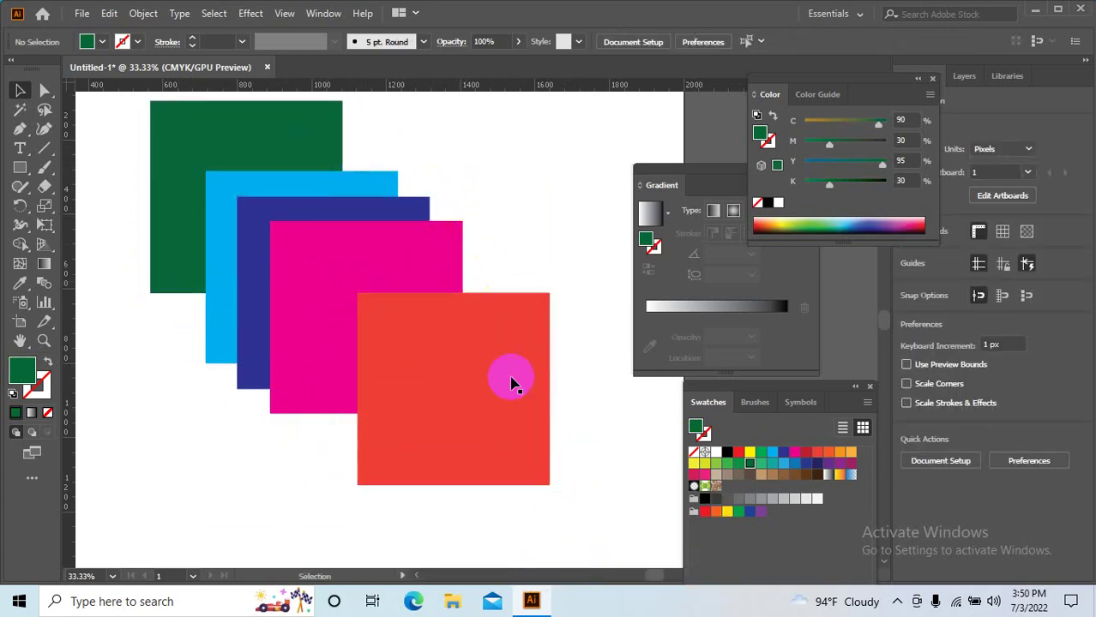
left_click_drag(601, 464, 166, 215)
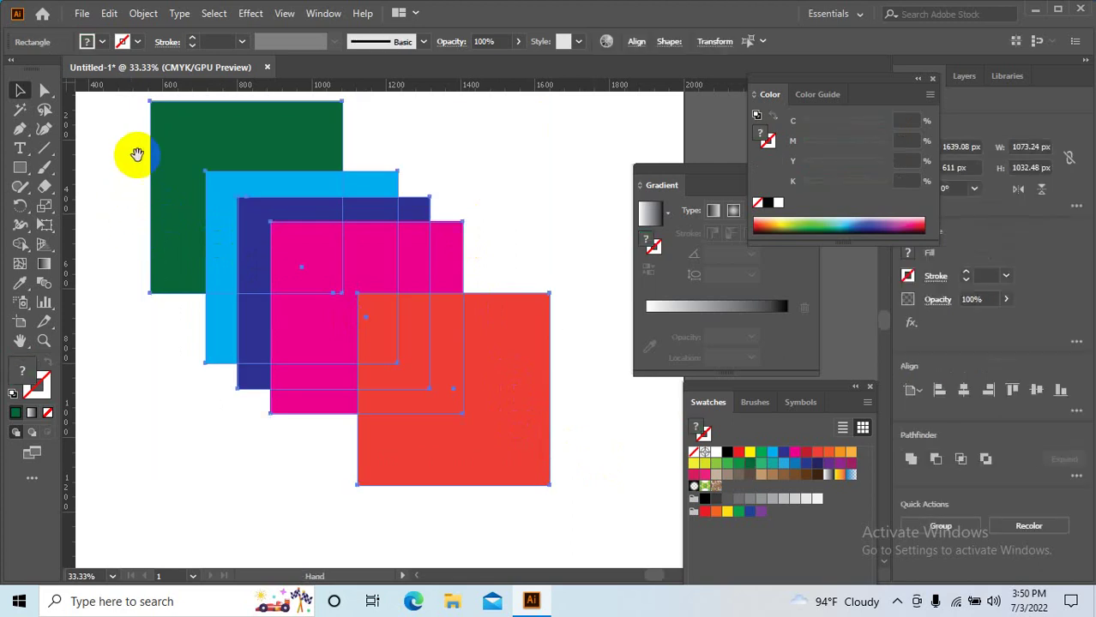
- Select all five squares with Ctrl+A and delete them
scroll(298, 227, "up", 2)
scroll(298, 227, "left", 2)
left_click(516, 220)
mouse_move(657, 498)
left_mouse_down()
mouse_move(362, 431)
mouse_move(377, 408)
left_mouse_up()
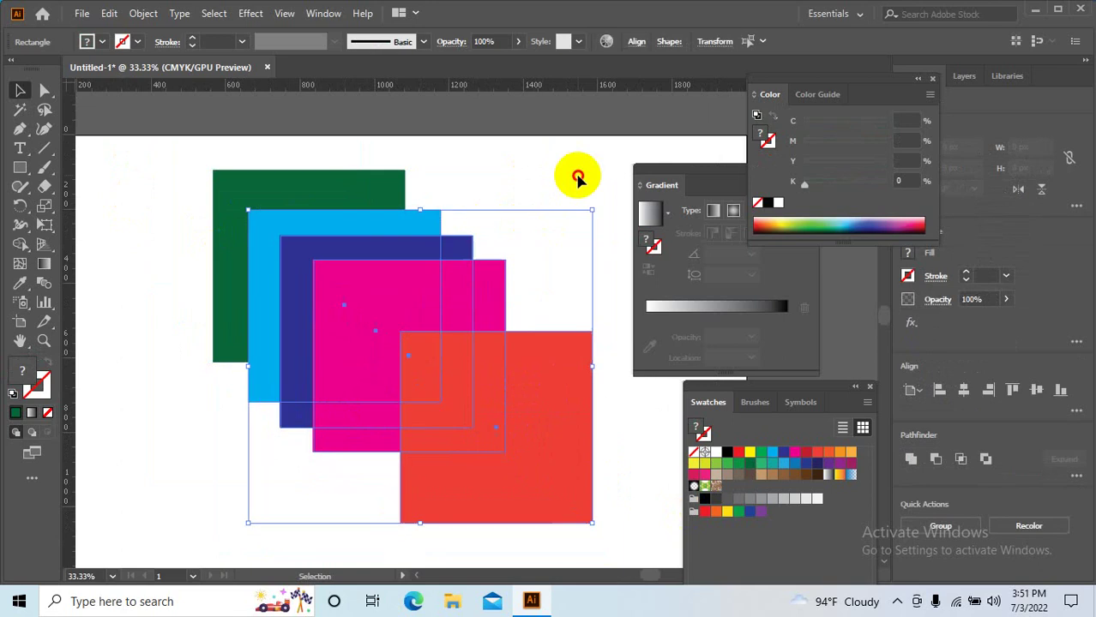
key("ctrl+a")
key("Delete")
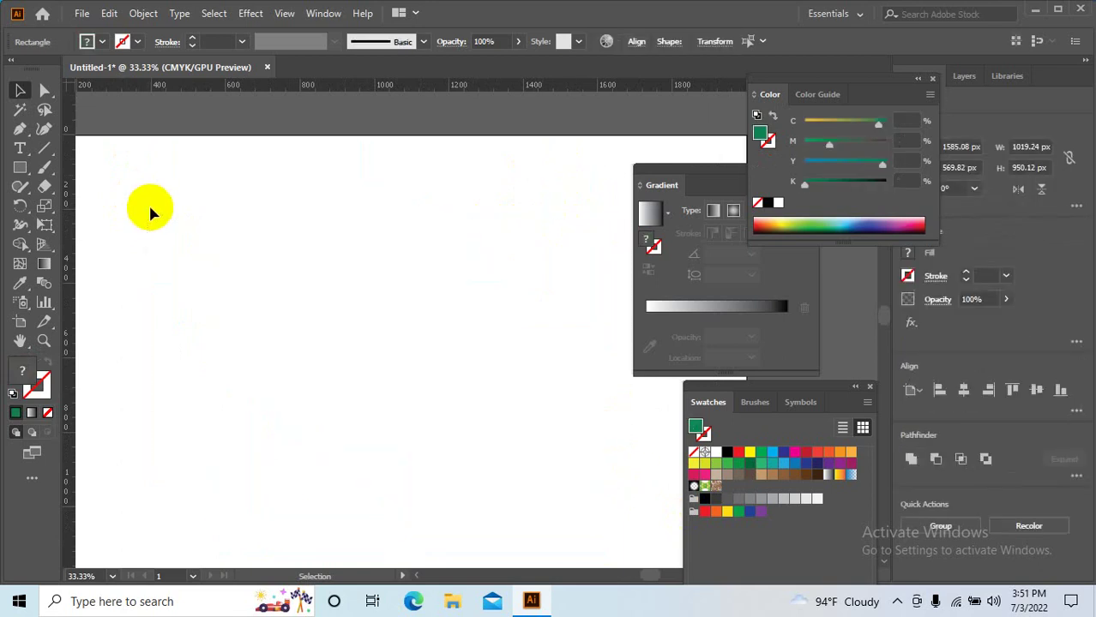
scroll(257, 283, "down", 3)
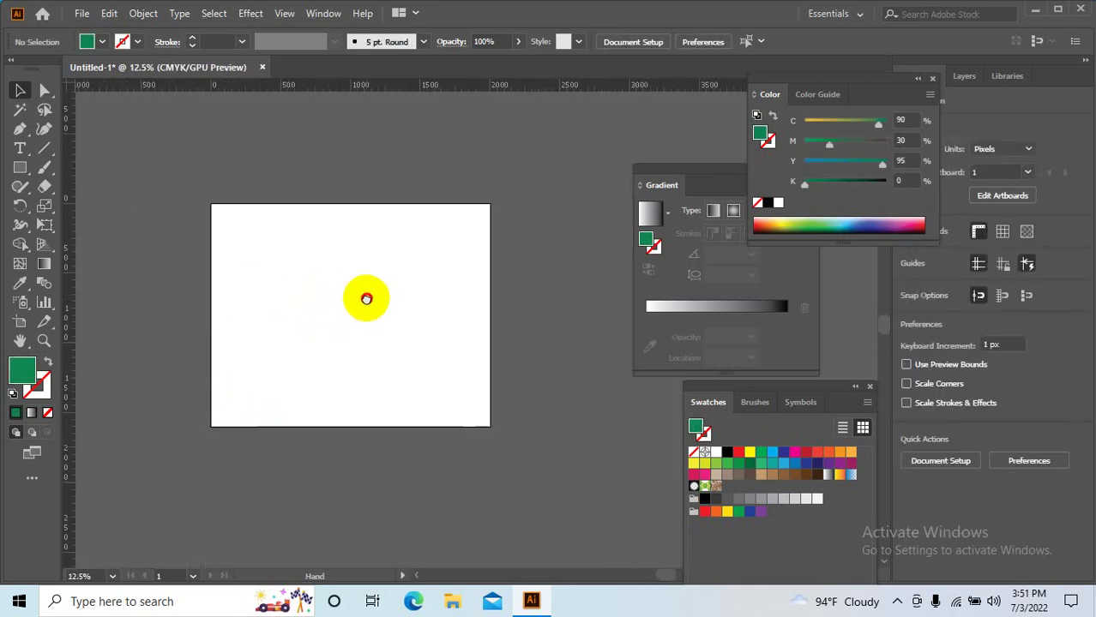
scroll(358, 293, "up", 2)
scroll(452, 347, "left", 3)
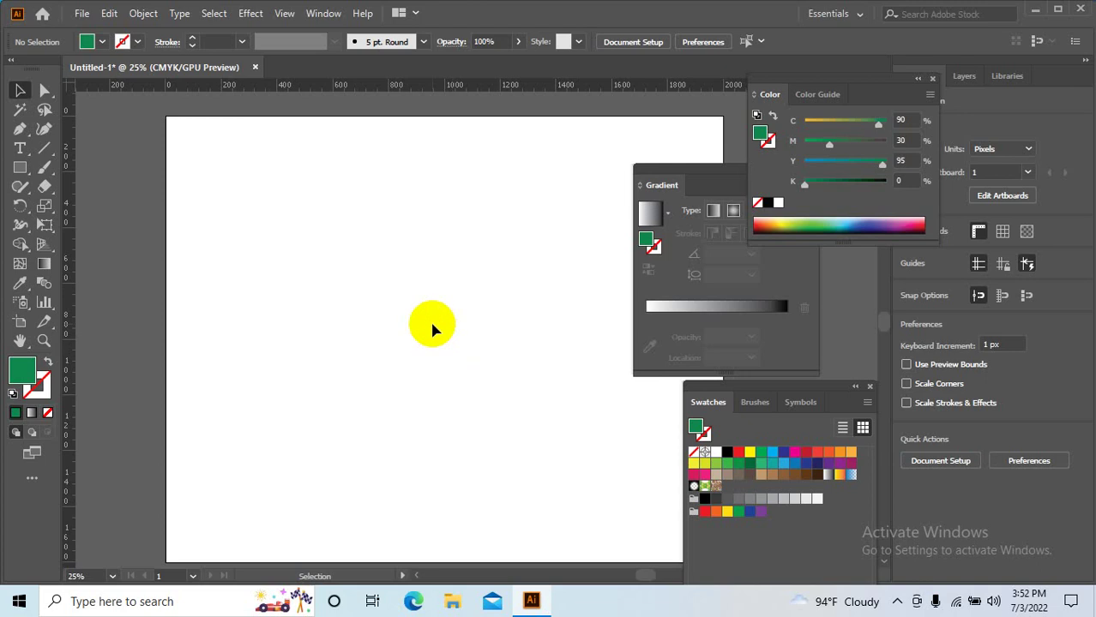
left_click(396, 314, "ctrl+alt")
left_click(448, 273, "ctrl")
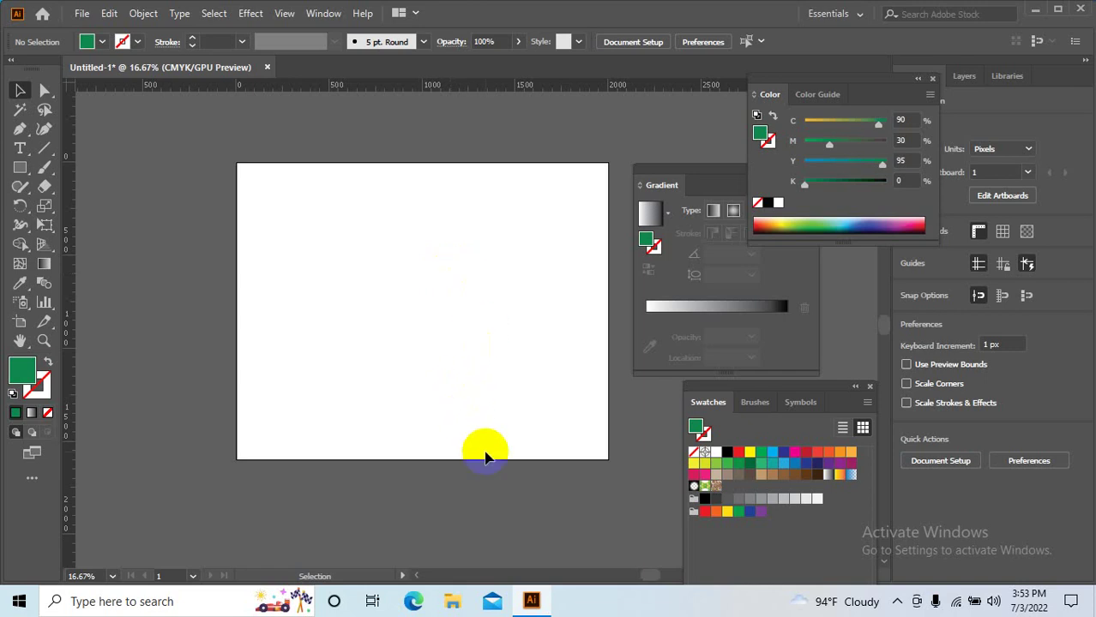
left_click_drag(476, 369, 514, 362)
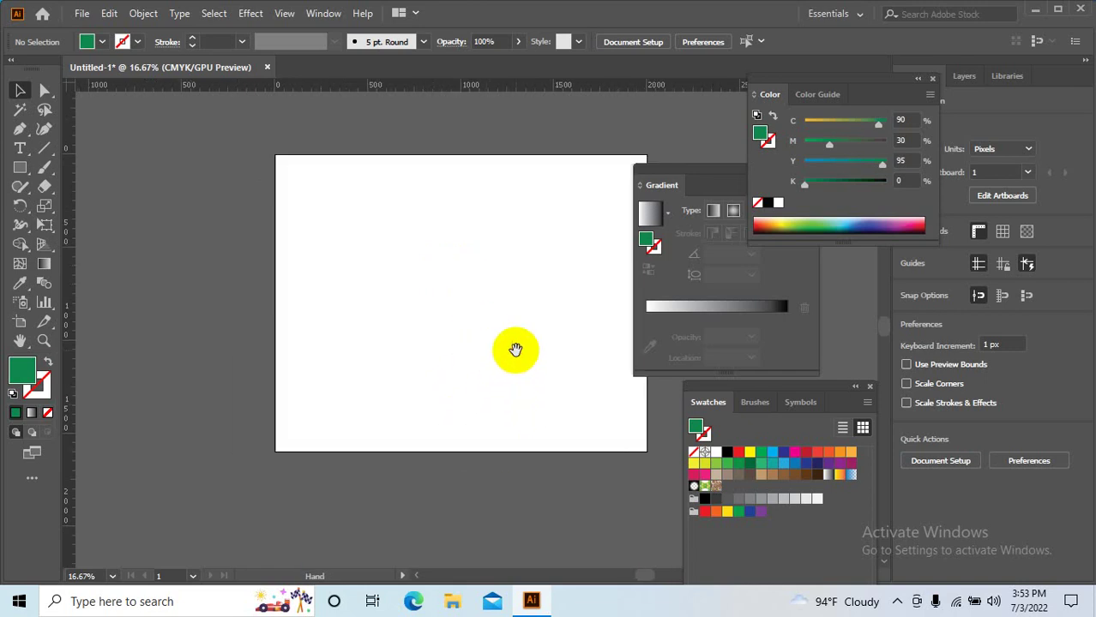
key("ctrl+z")
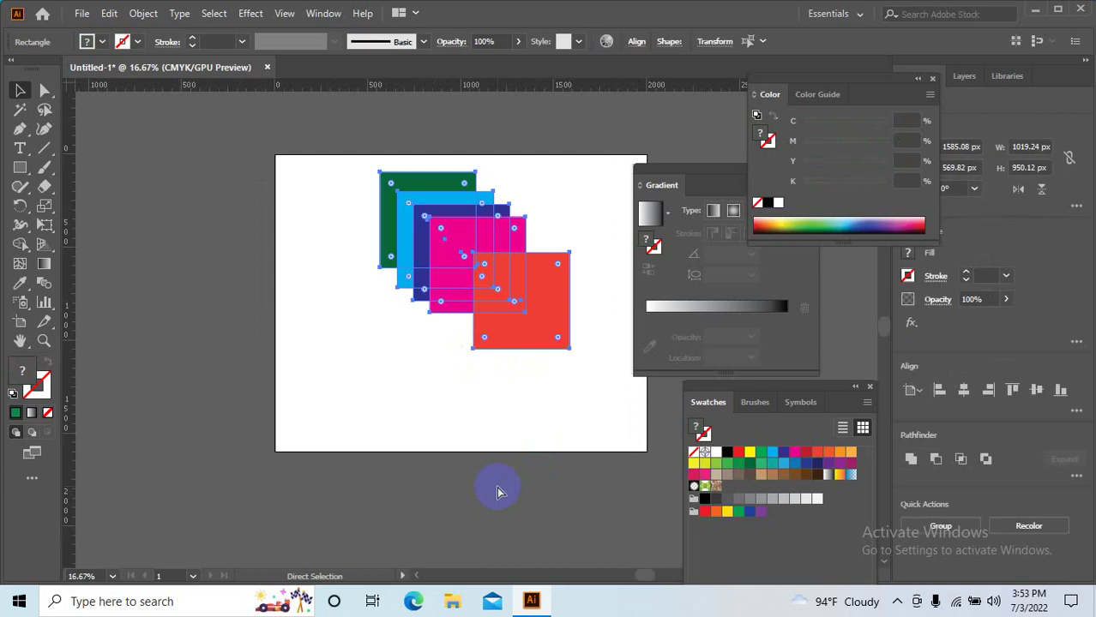
key("ctrl+z")
key("ctrl+z")
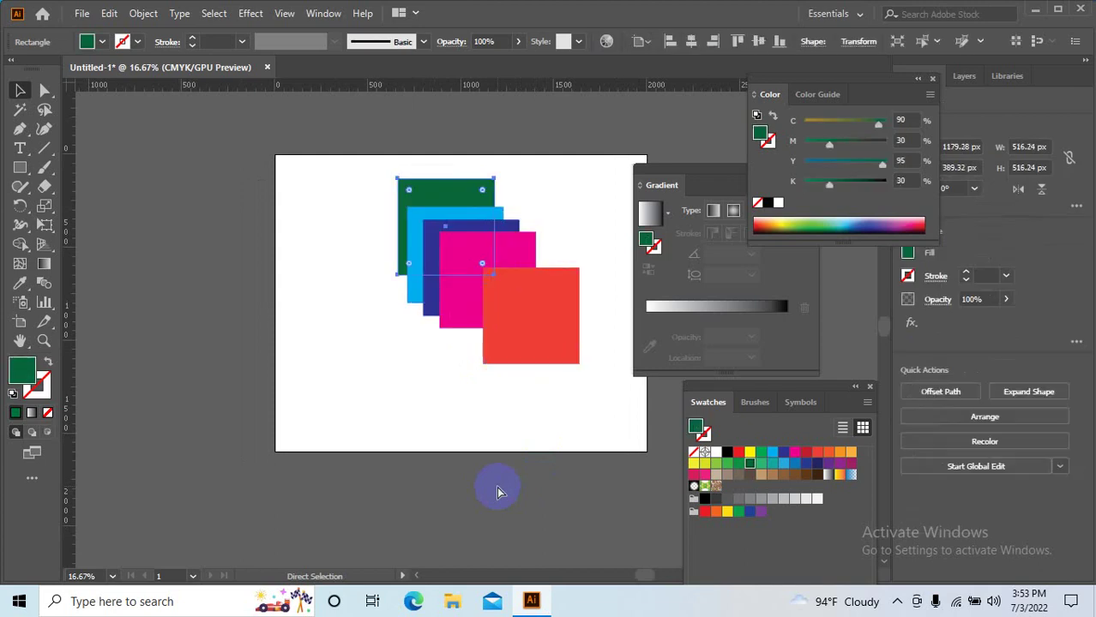
key("ctrl+z")
key("ctrl+z")
key("ctrl+z")
key("ctrl+z")
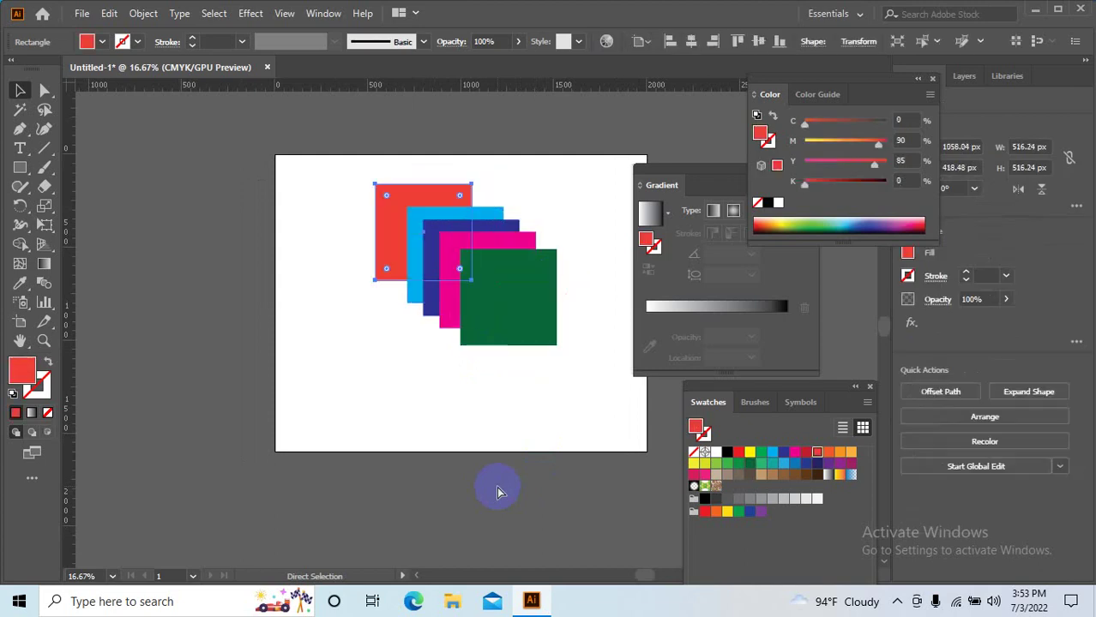
key("ctrl+z")
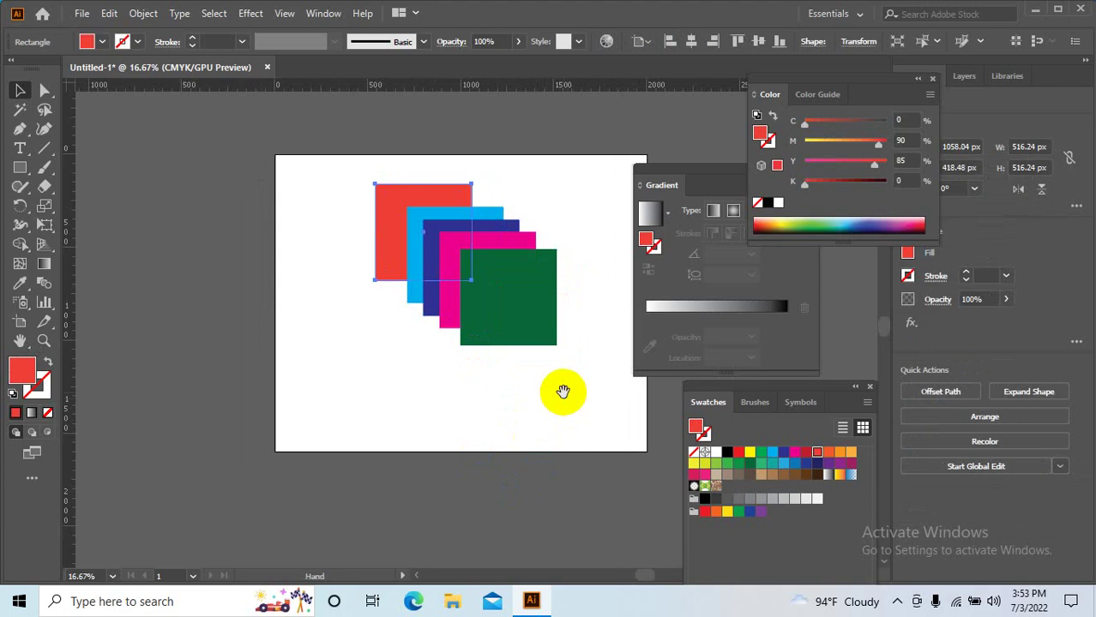
left_click_drag(562, 391, 514, 460)
key("ctrl+a")
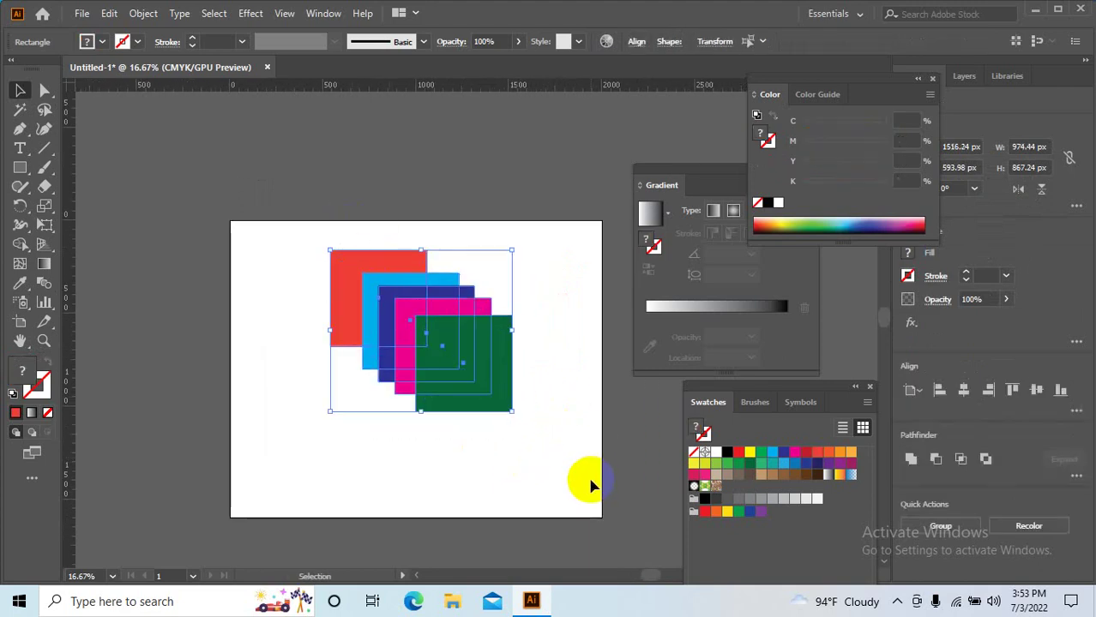
key("a")
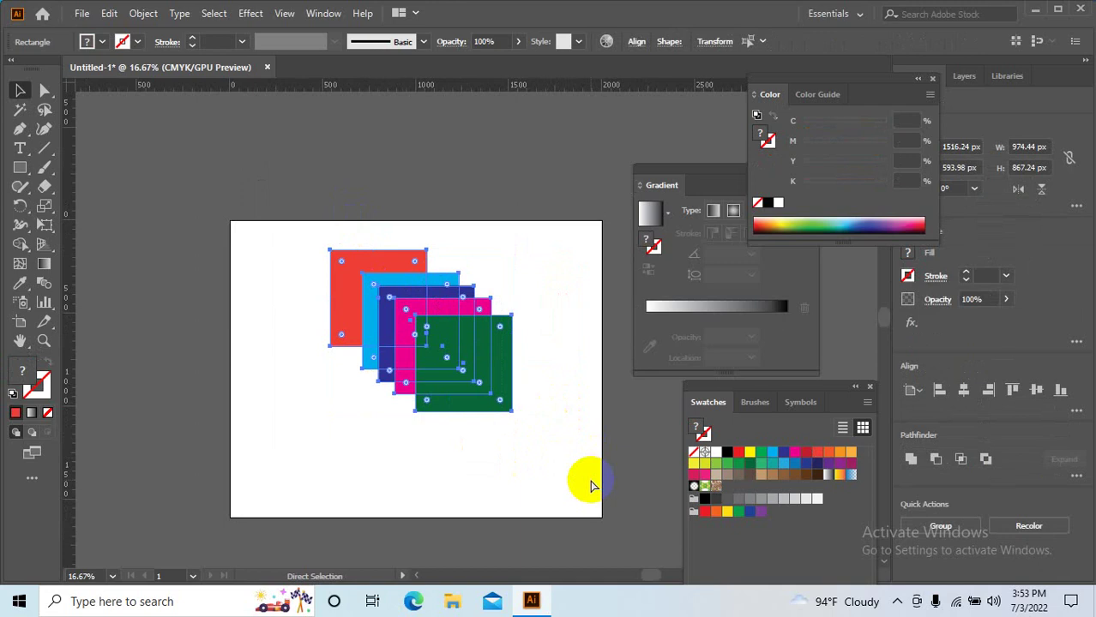
key("ctrl+shift+bracketright")
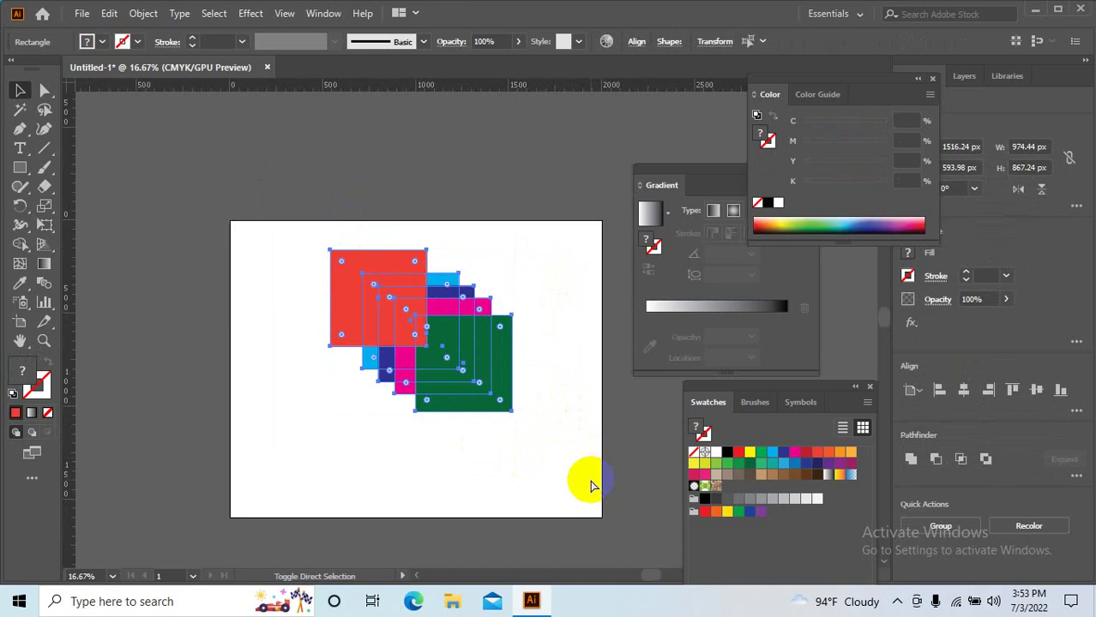
left_click_drag(377, 298, 487, 382)
key("ctrl+z")
key("ctrl+a")
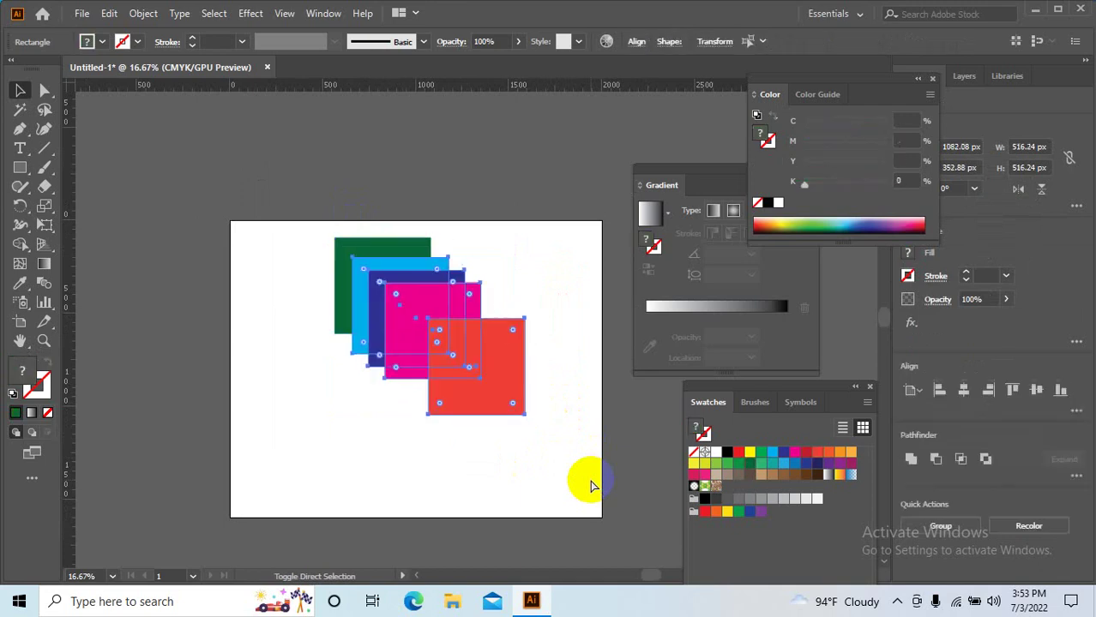
key("Delete")
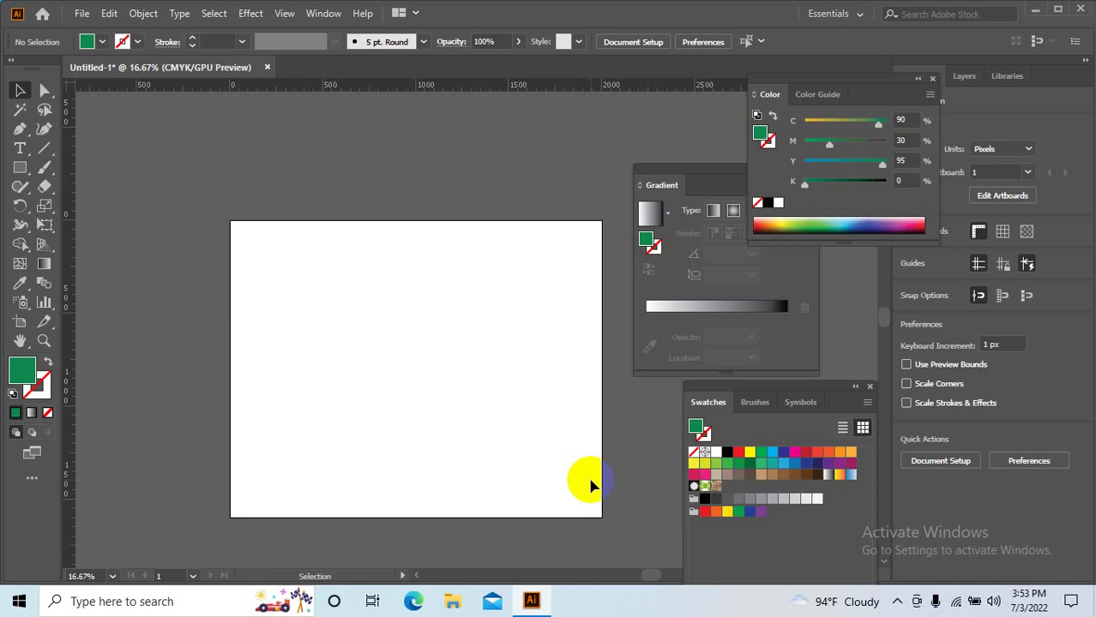
key("ctrl+z")
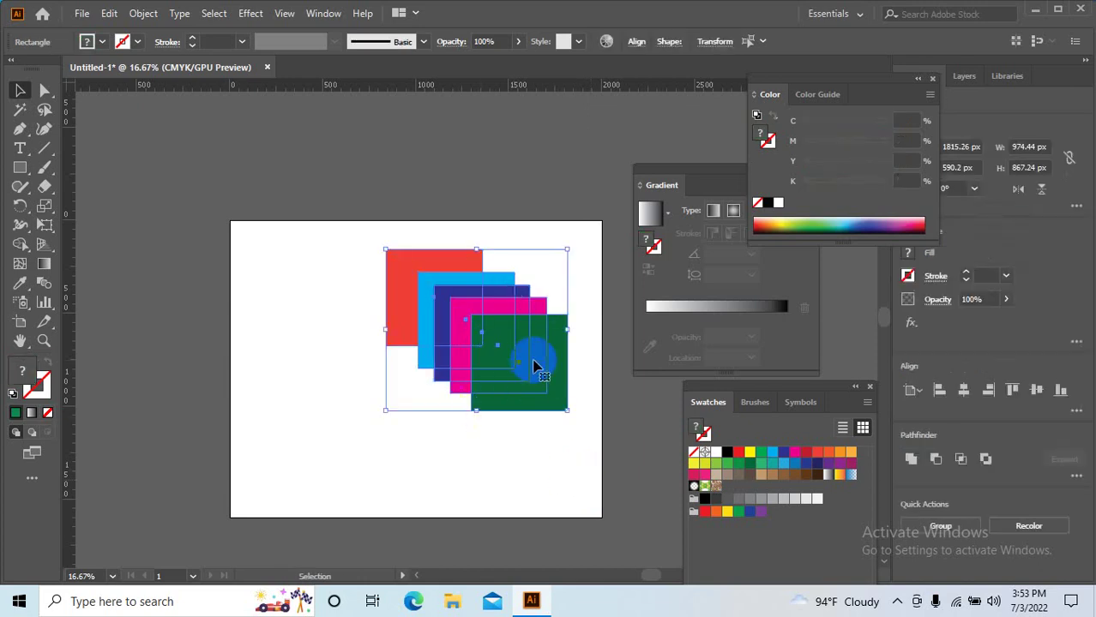
left_click_drag(533, 362, 477, 403)
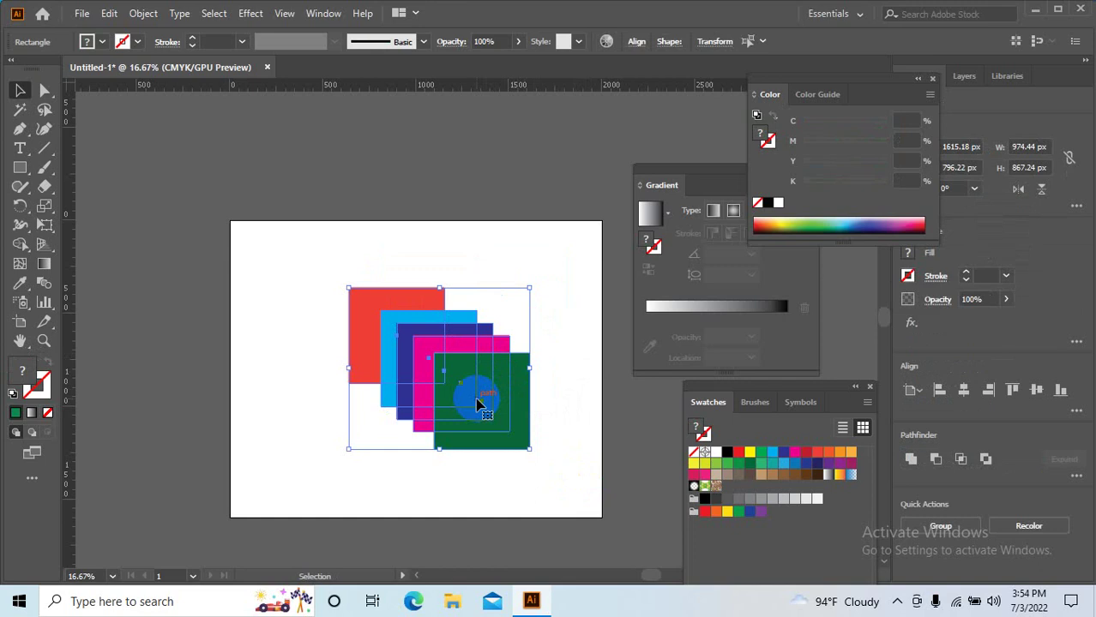
key("Delete")
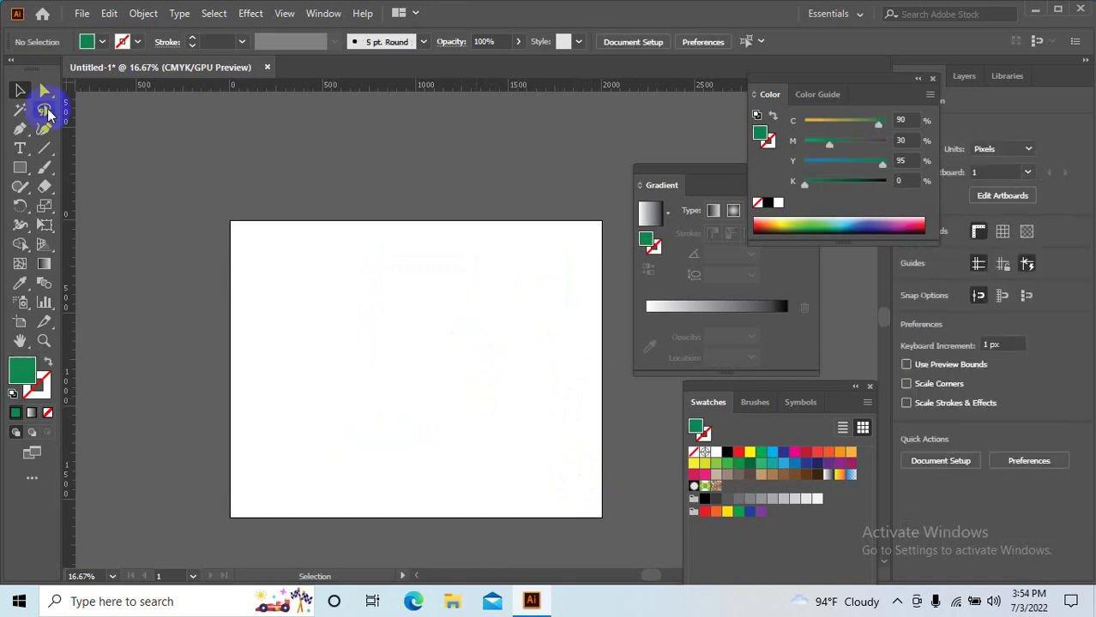
left_click(44, 167)
- Zoom in, draw five green rectangles, and add one exactly 36.72 × 166.32 px via the Rectangle dialog
key("ctrl+equal")
key("ctrl+equal")
left_click(19, 168)
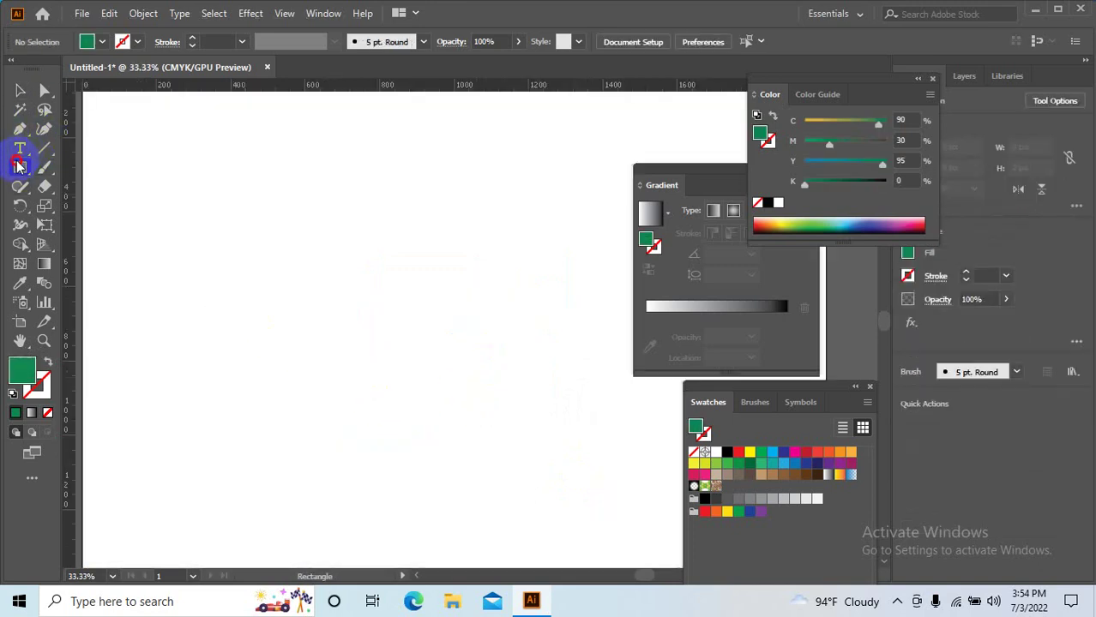
left_click_drag(215, 141, 279, 231)
left_click_drag(413, 192, 454, 254)
left_click_drag(539, 186, 562, 247)
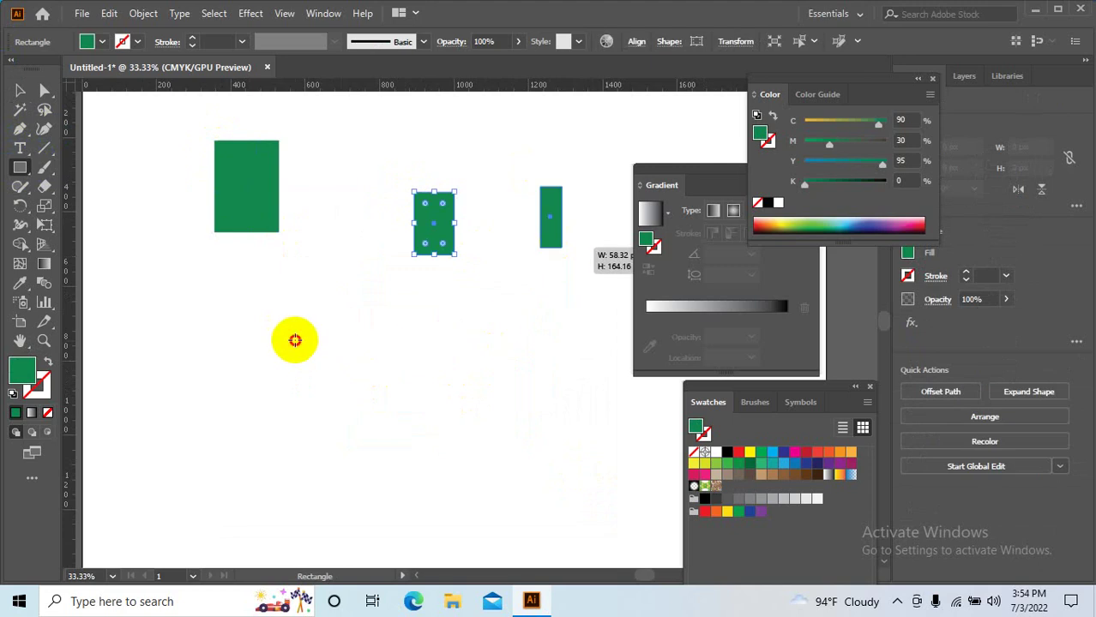
left_click_drag(295, 340, 329, 379)
mouse_move(498, 367)
left_mouse_down()
mouse_move(559, 440)
mouse_move(624, 490)
left_mouse_up()
left_click(311, 448)
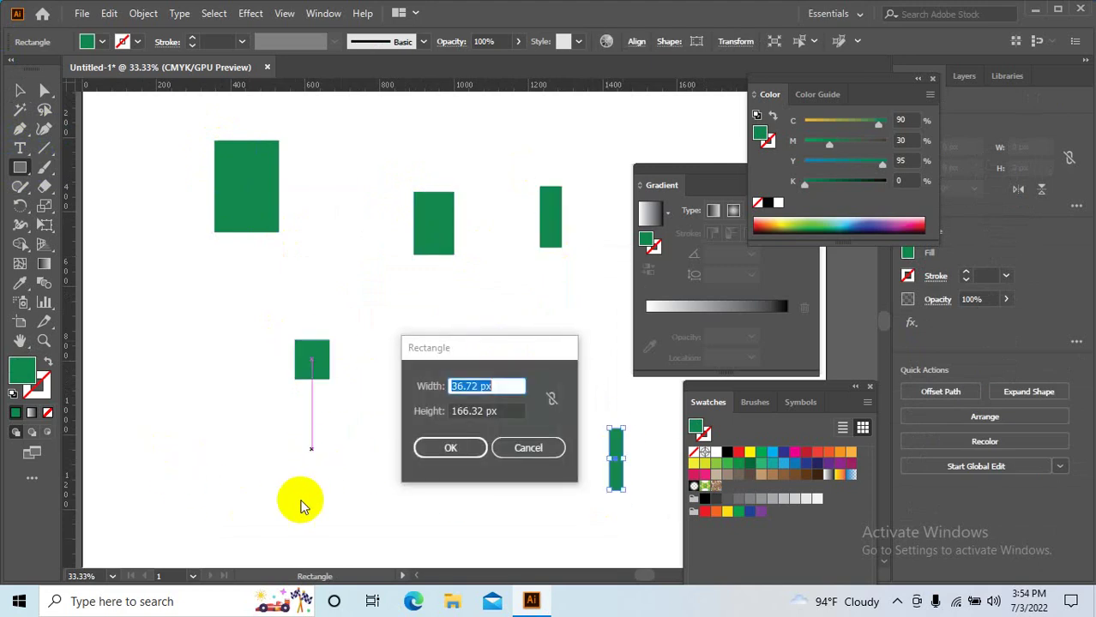
left_click(463, 452)
- Draw four more green rectangles of varied sizes, then switch to Selection (V) and deselect
scroll(465, 457, "down", 5)
scroll(465, 457, "left", 3)
left_click_drag(372, 298, 425, 378)
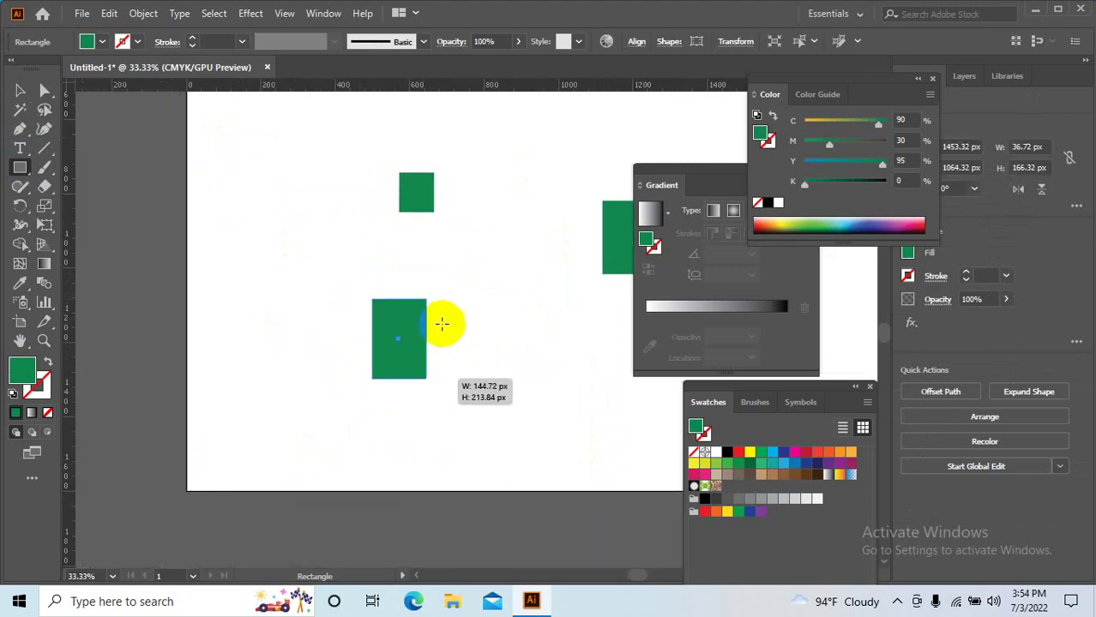
left_click_drag(481, 305, 511, 345)
left_click_drag(190, 154, 242, 236)
left_click_drag(492, 142, 523, 232)
scroll(425, 355, "up", 3)
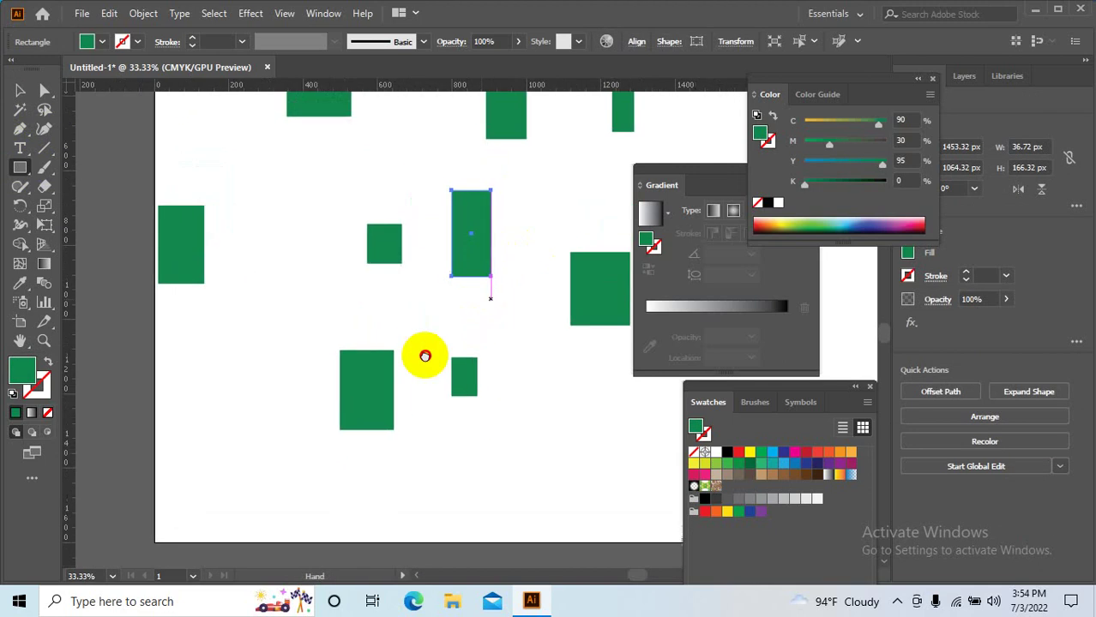
scroll(374, 366, "up", 4)
key("v")
scroll(374, 366, "down", 2)
left_click(539, 463)
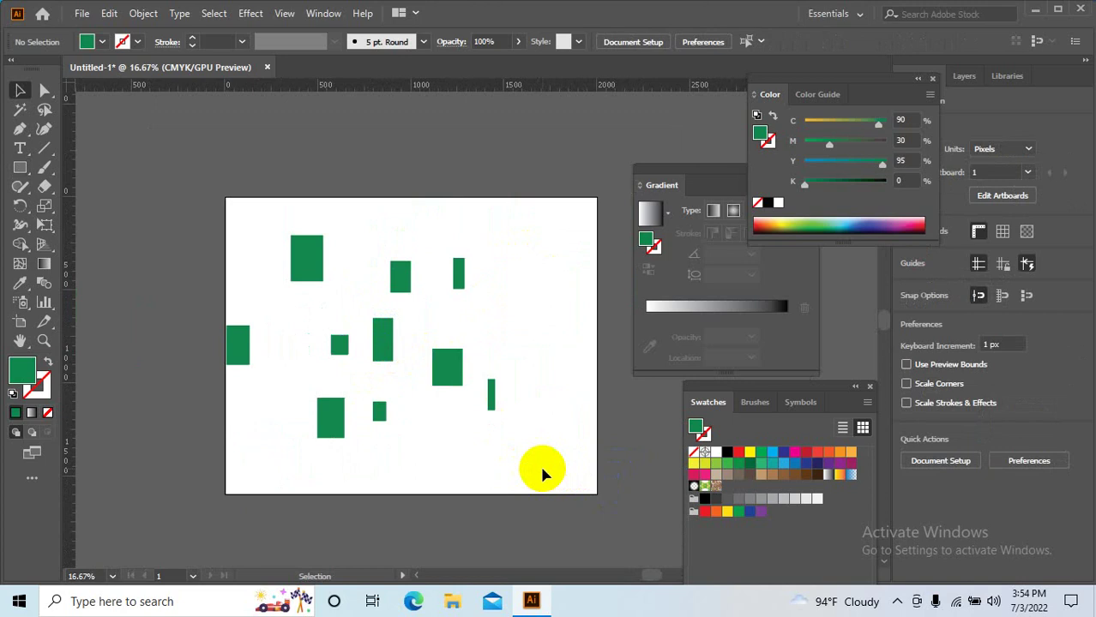
- Step through undo and redo until only the 172.8 × 246.24 px dark green rectangle remains
key("a")
key("v")
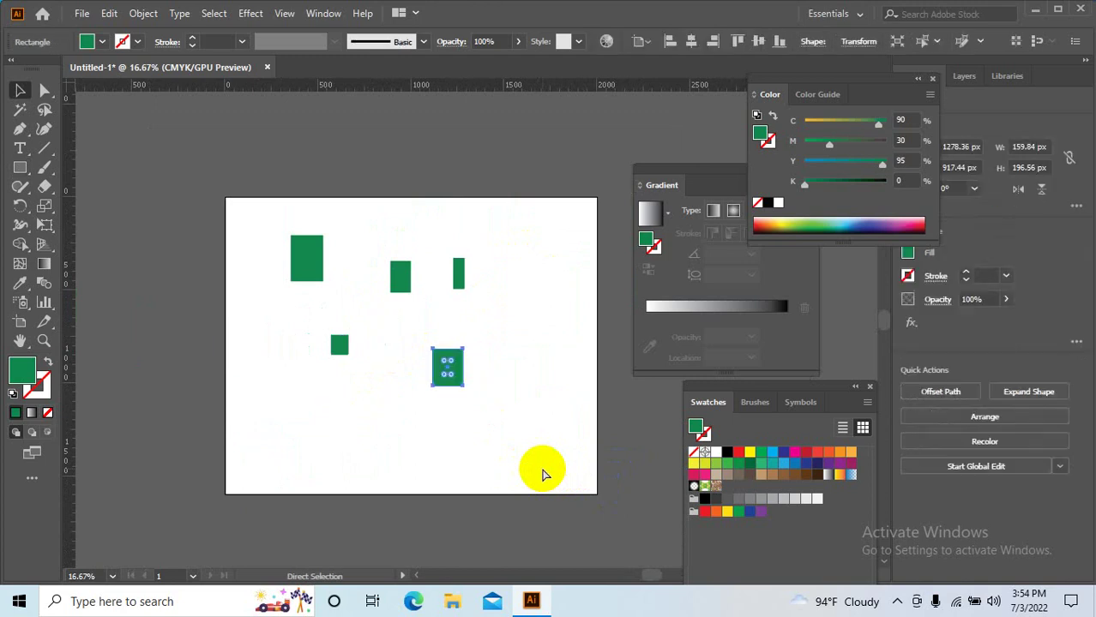
key("ctrl+z")
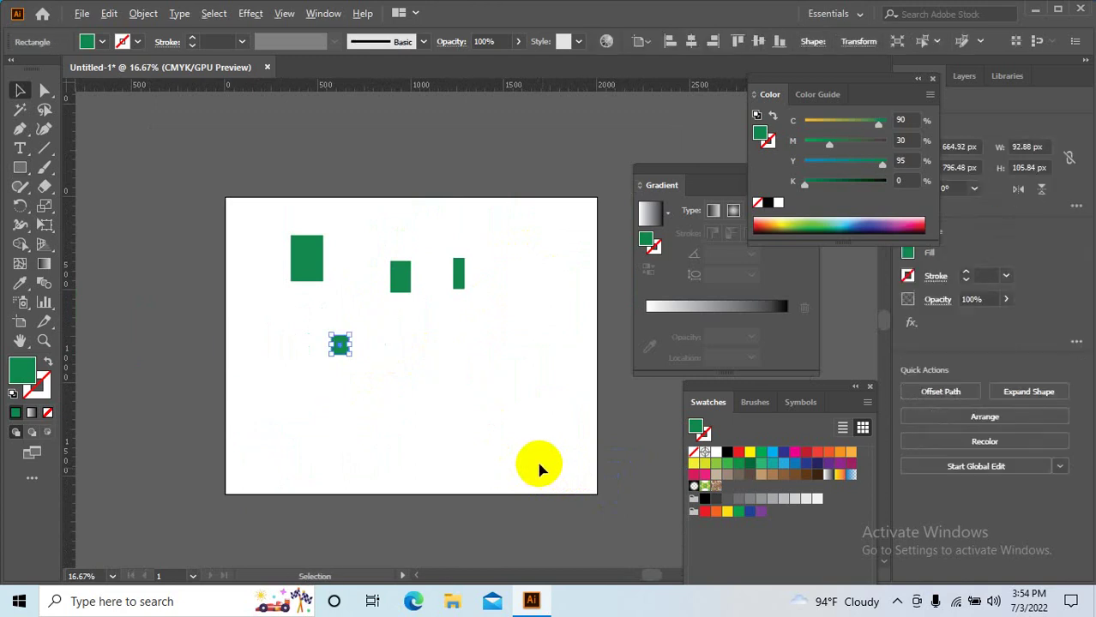
key("ctrl+equal")
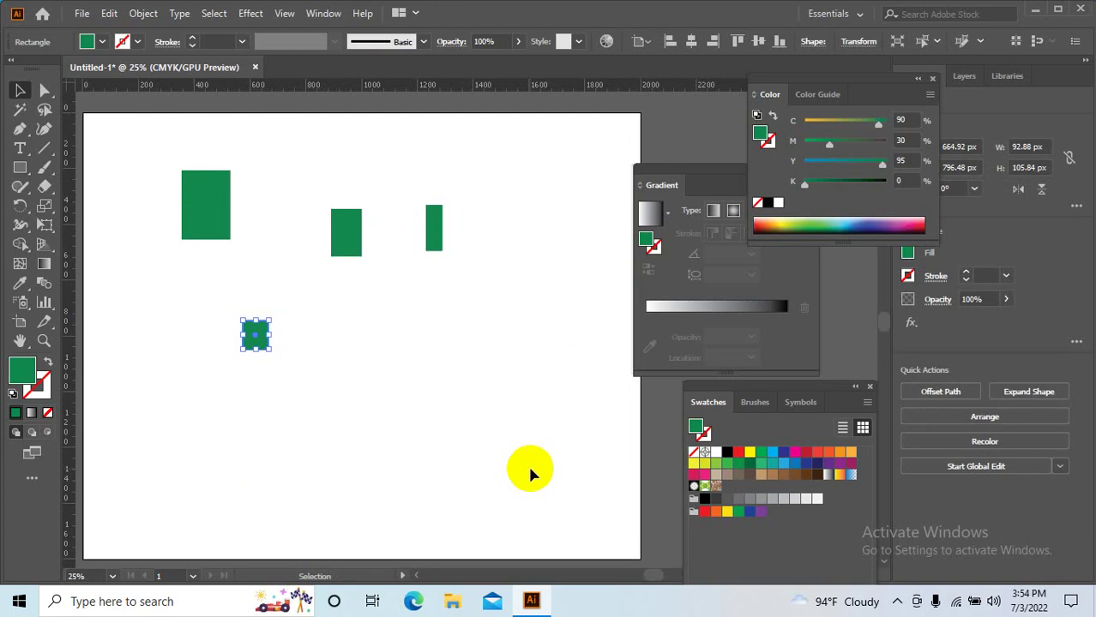
key("ctrl+shift+z")
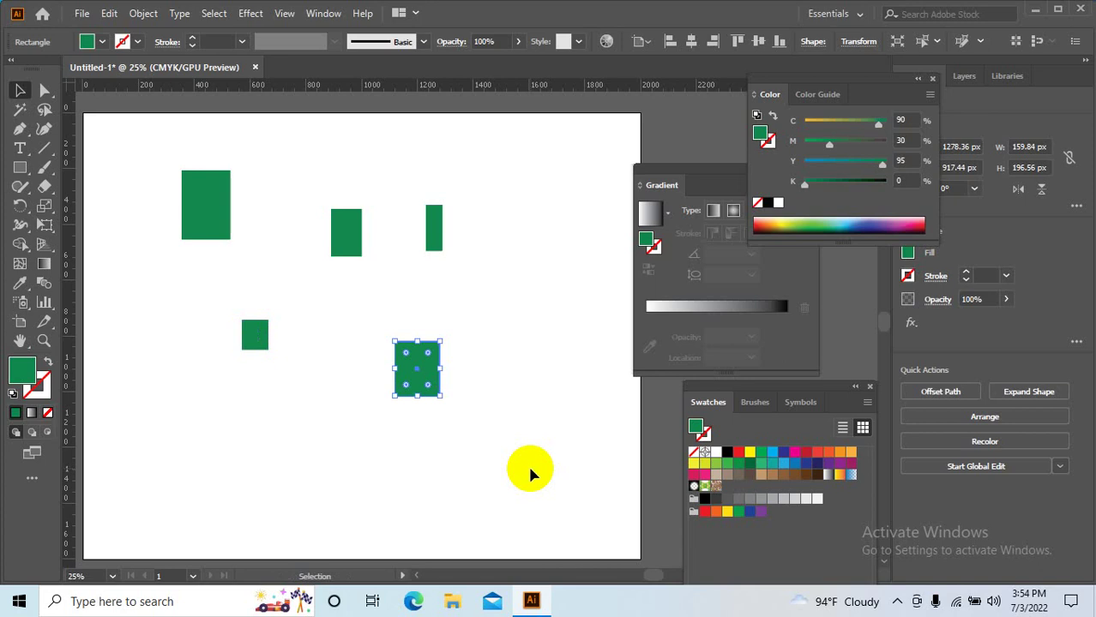
key("ctrl+shift+z")
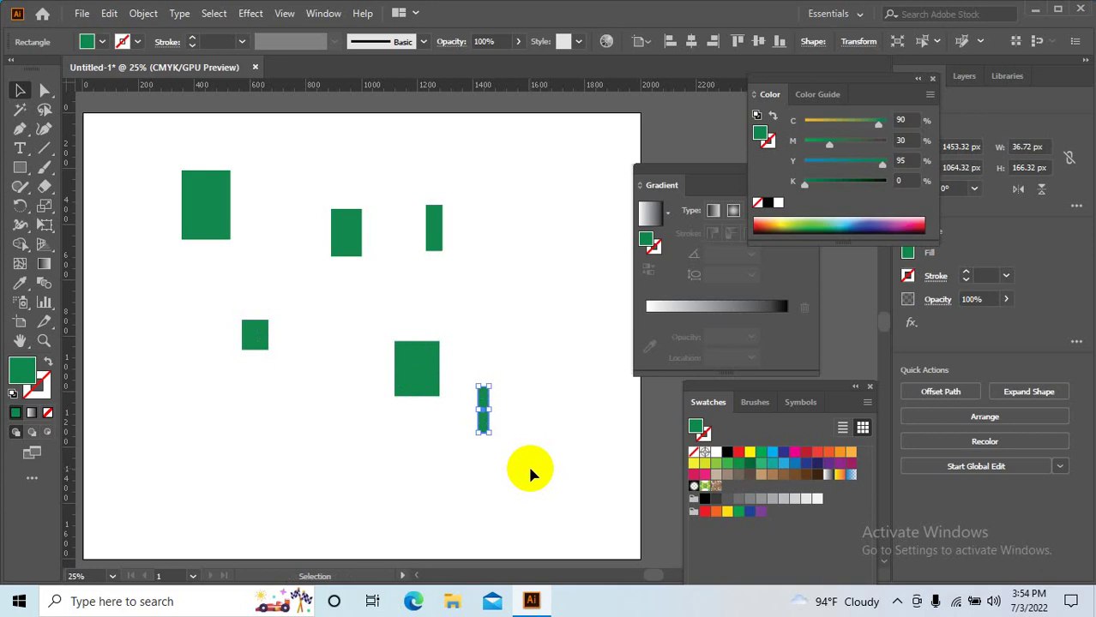
key("ctrl+z")
key("ctrl+z")
key("ctrl+z")
key("ctrl+shift+z")
key("ctrl+shift+z")
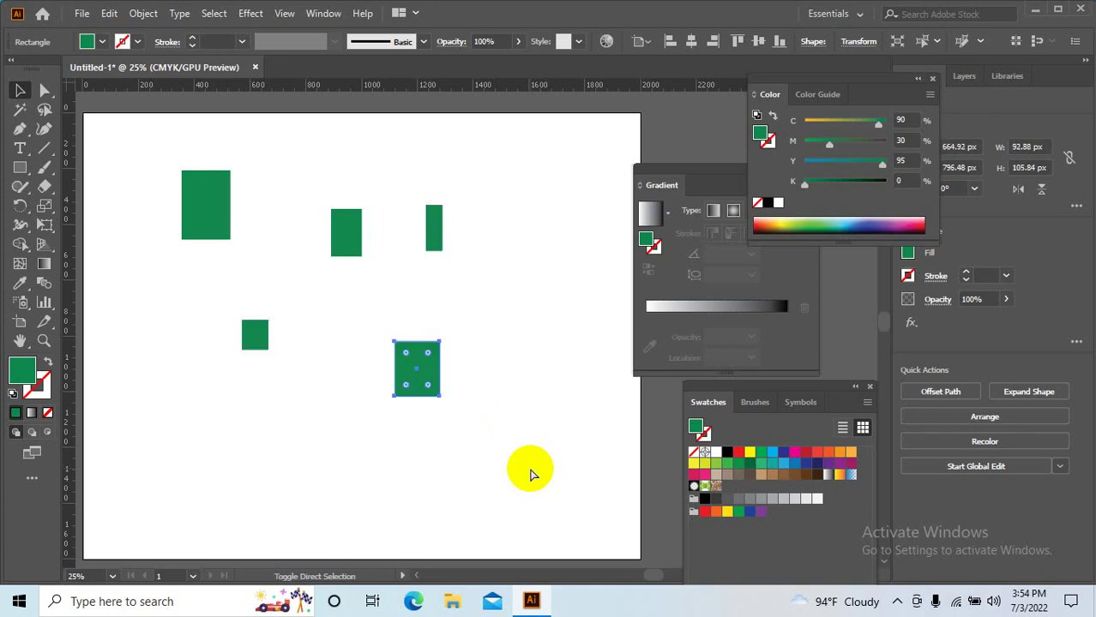
key("ctrl+shift+z")
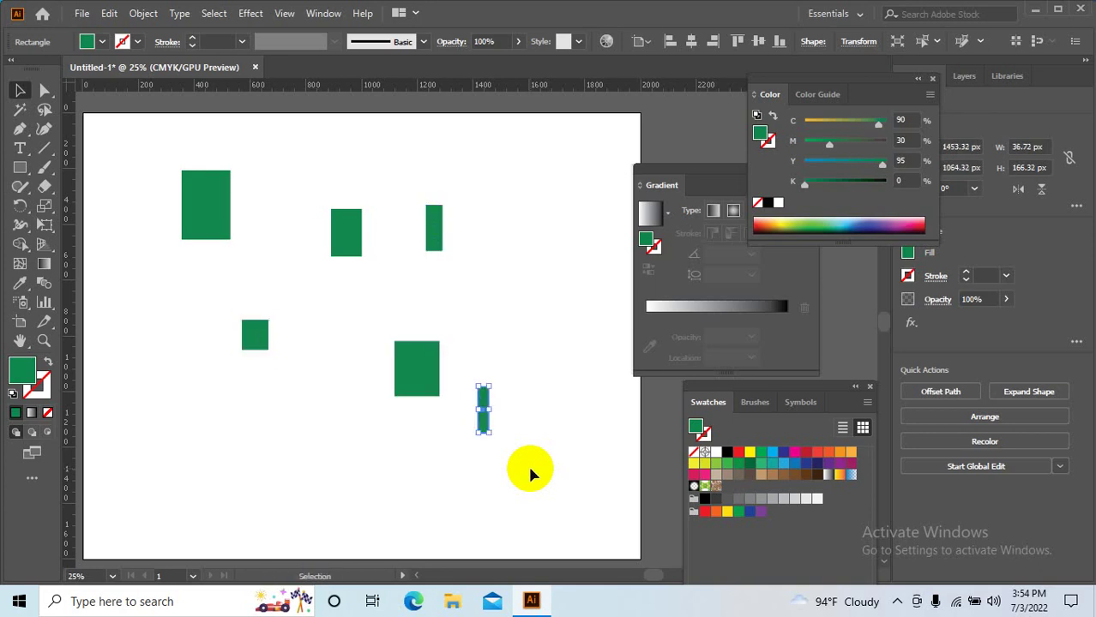
key("ctrl+z")
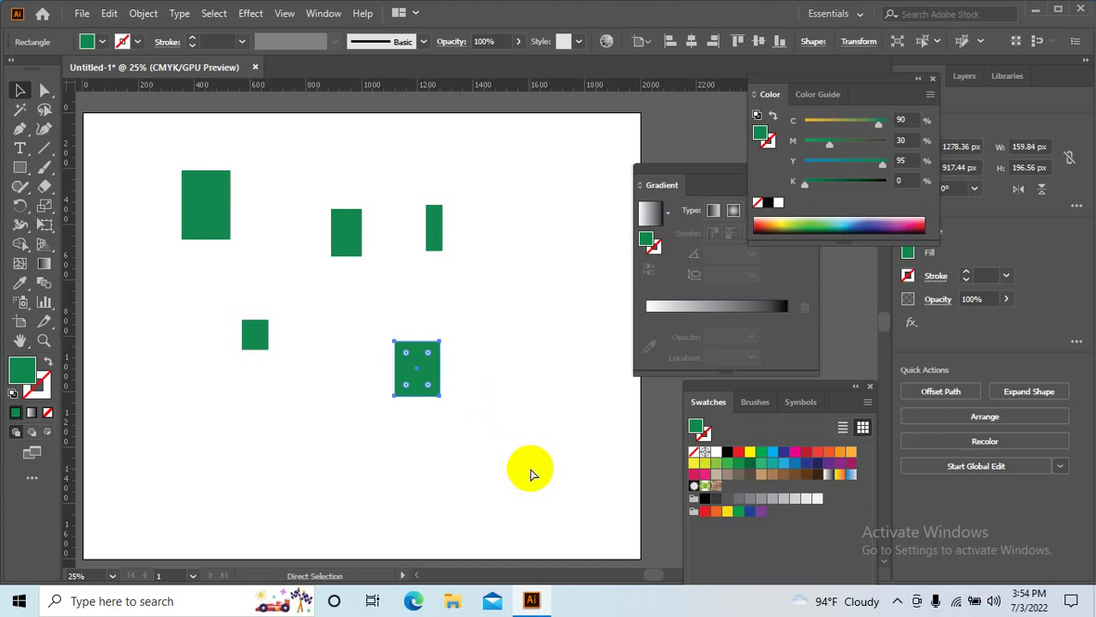
key("ctrl+z")
key("ctrl+z")
key("ctrl+z")
key("ctrl+z")
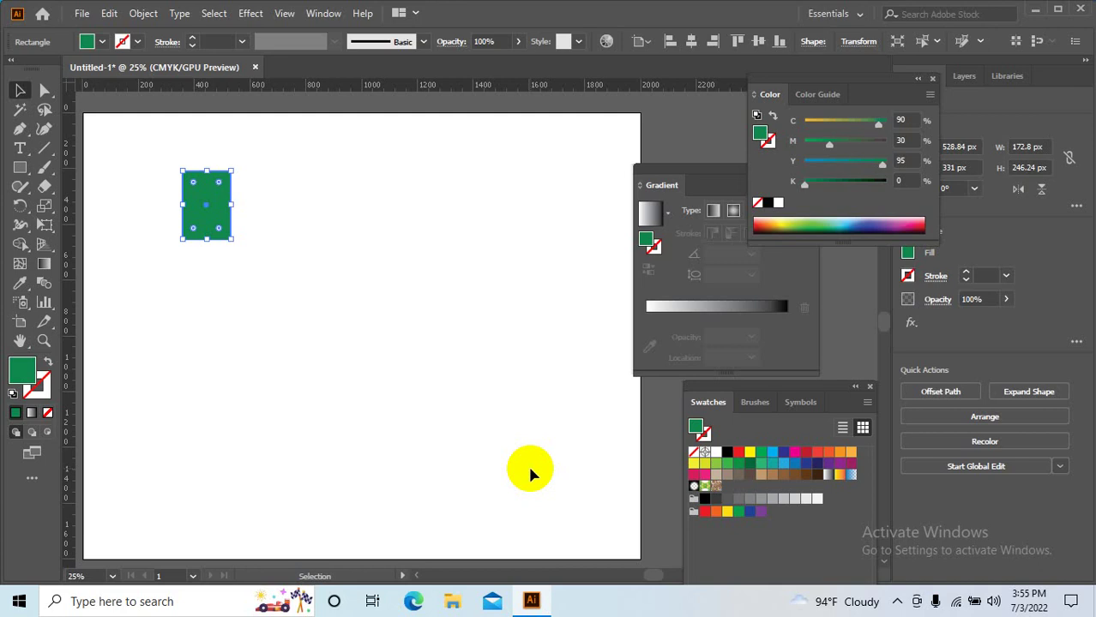
left_click(530, 470)
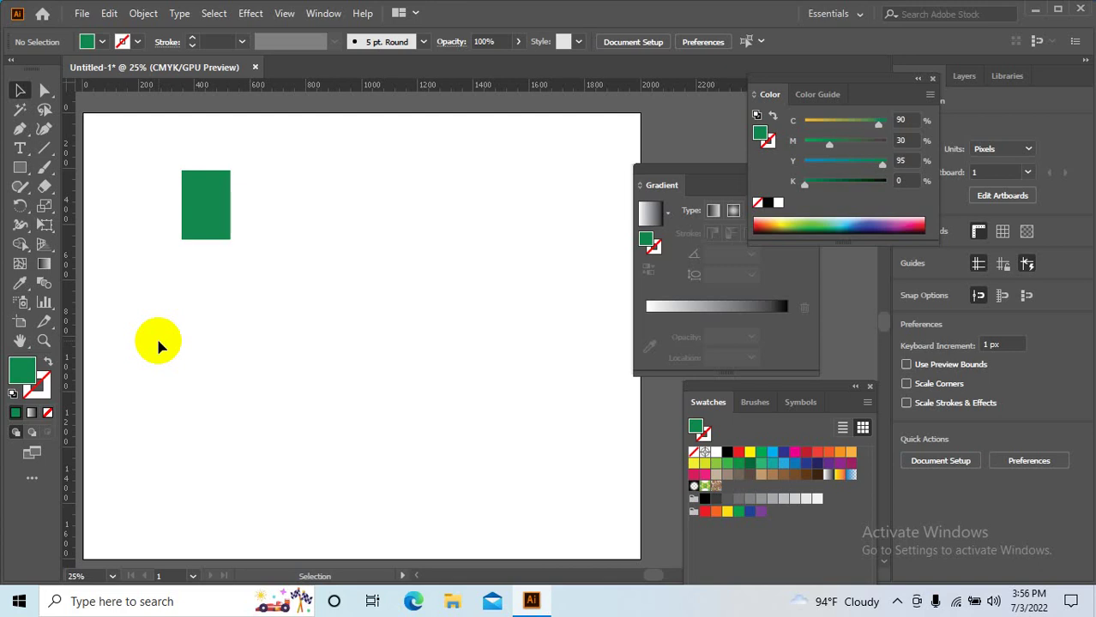
scroll(207, 351, "down", 1)
scroll(230, 306, "up", 1)
left_click_drag(230, 306, 336, 384)
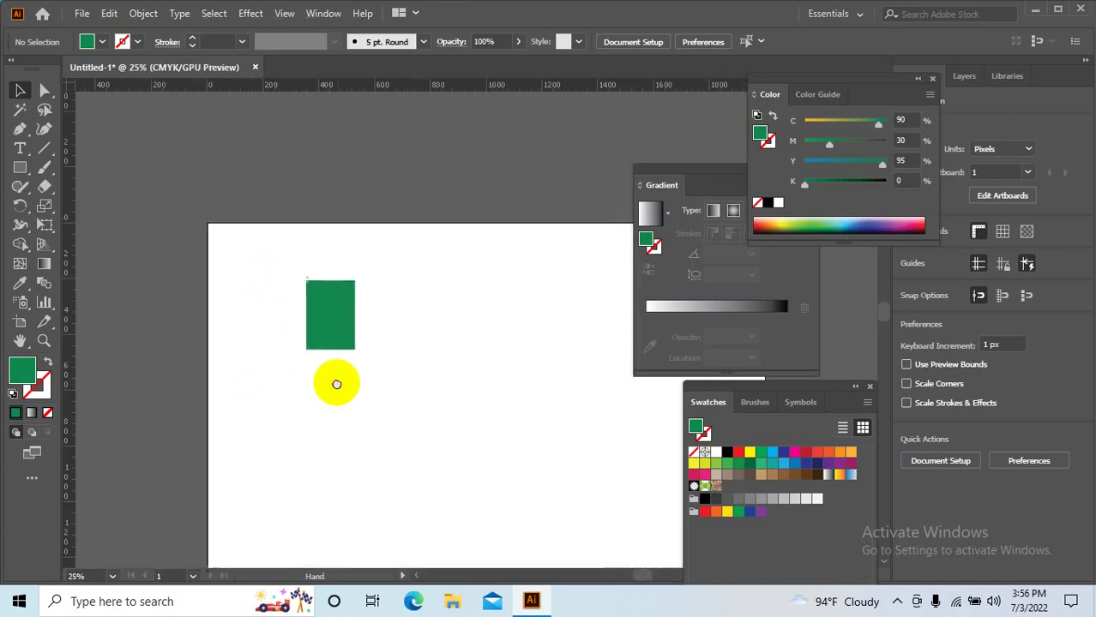
left_click_drag(411, 359, 355, 322)
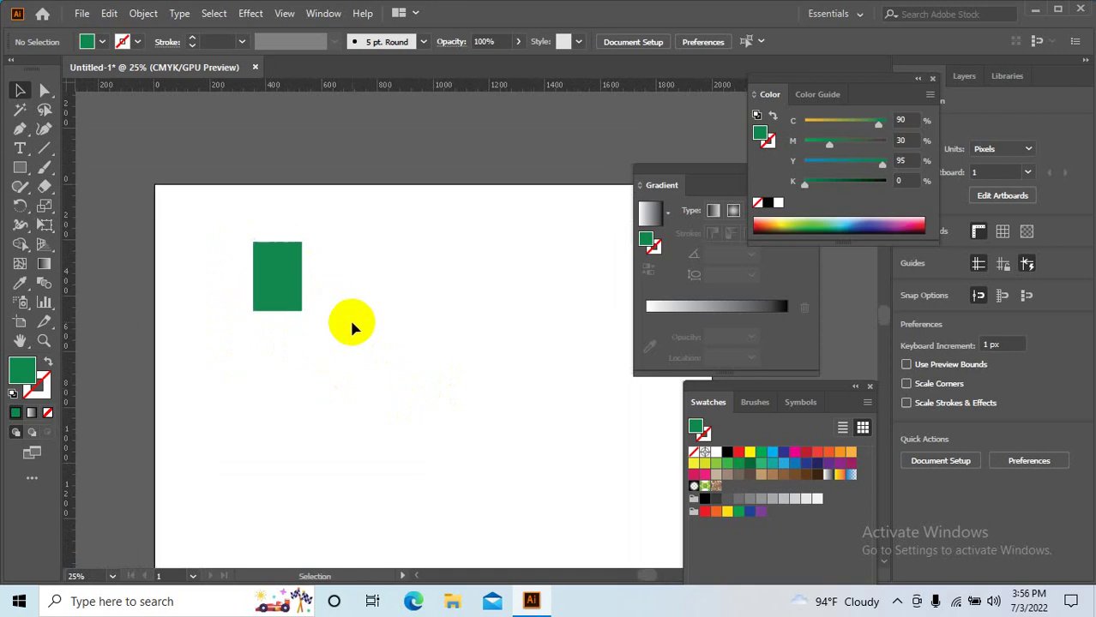
left_click(263, 269)
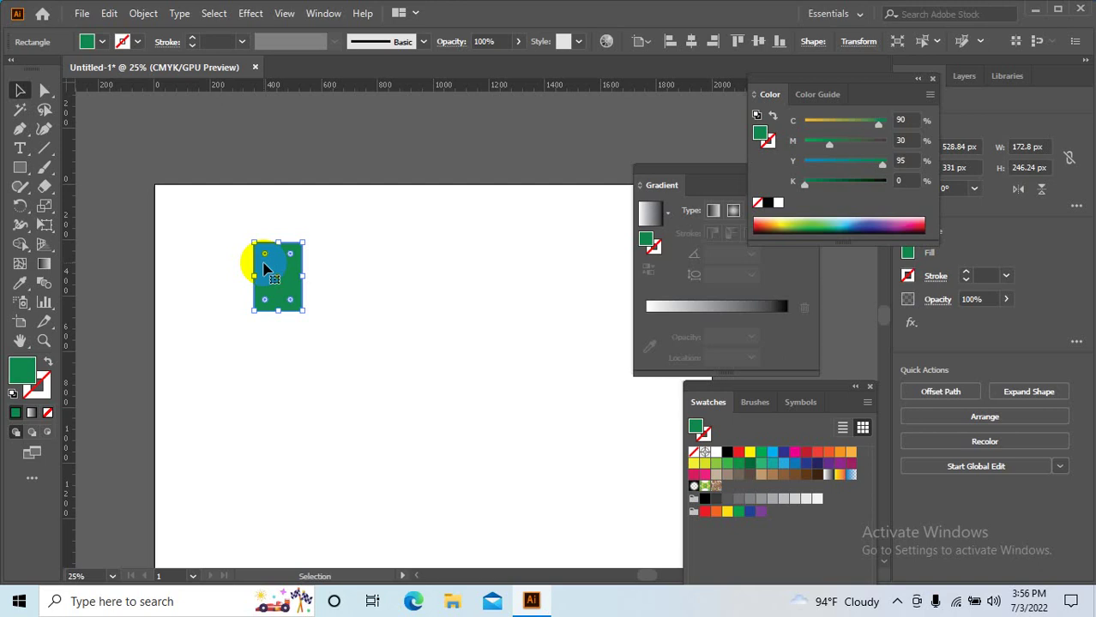
- Delete the last green rectangle and pan across the now-empty artboard
key("Delete")
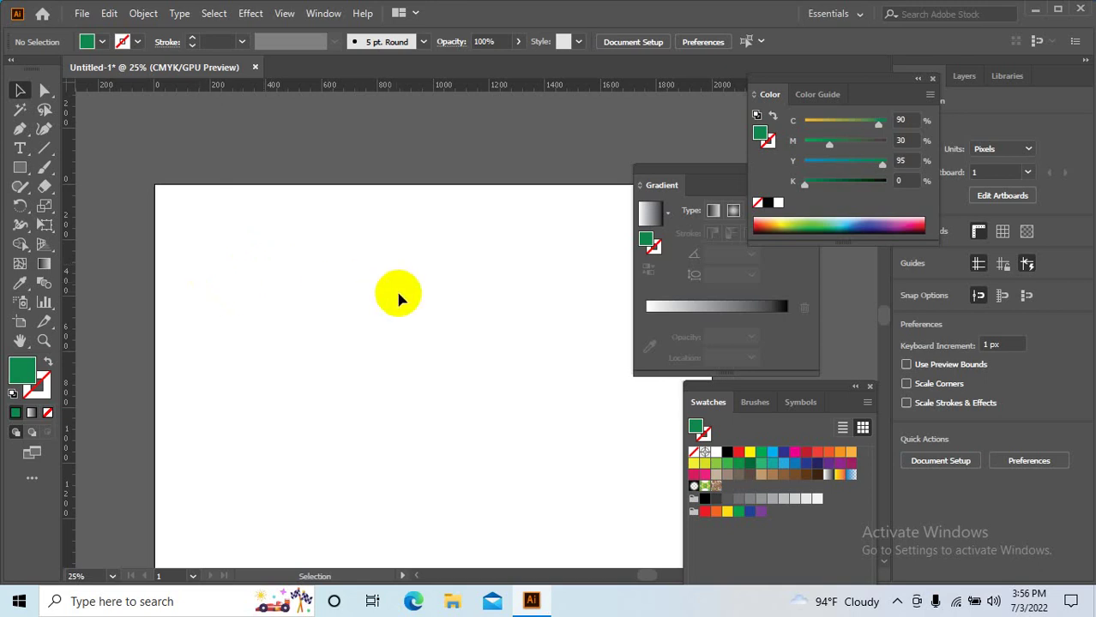
left_click_drag(423, 363, 345, 277)
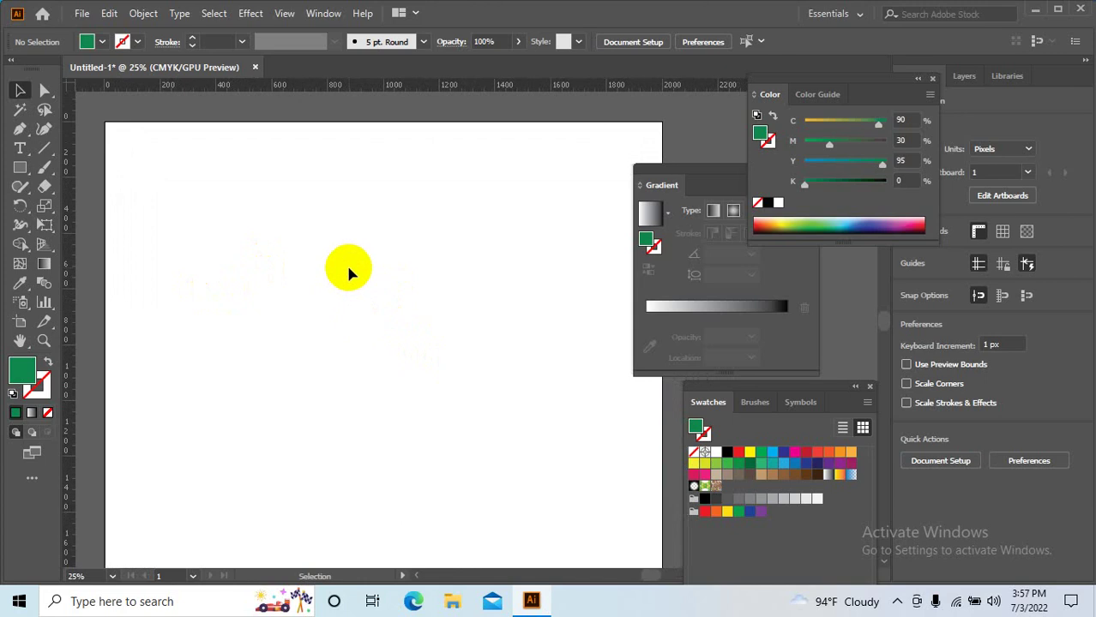
- Turn on View > Show Grid and scroll around the gridded blank artboard
left_click(283, 14)
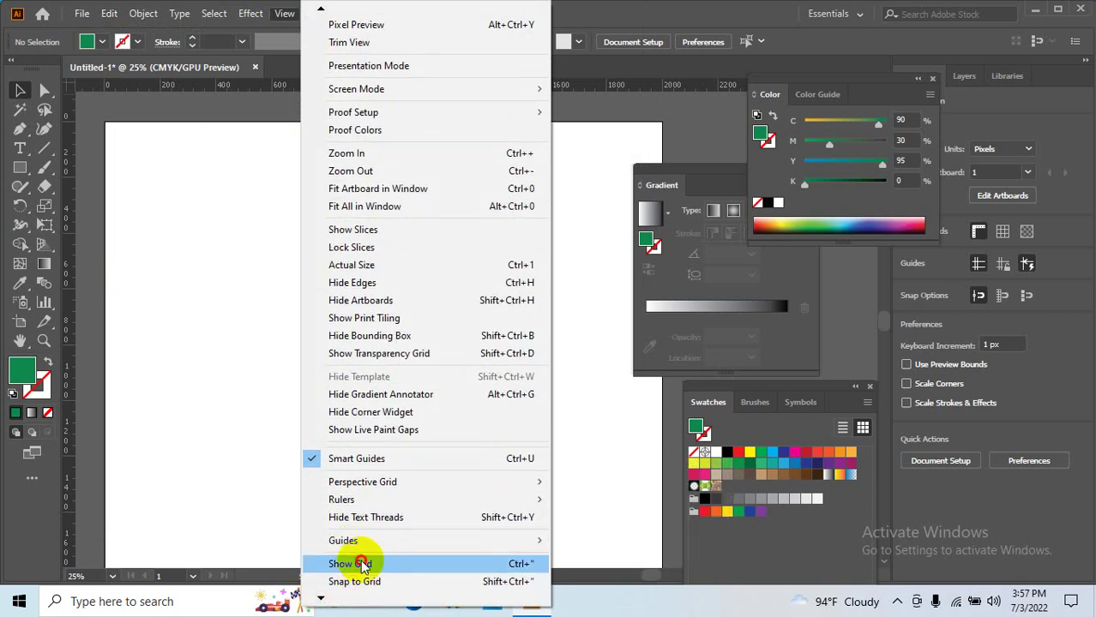
left_click(356, 565)
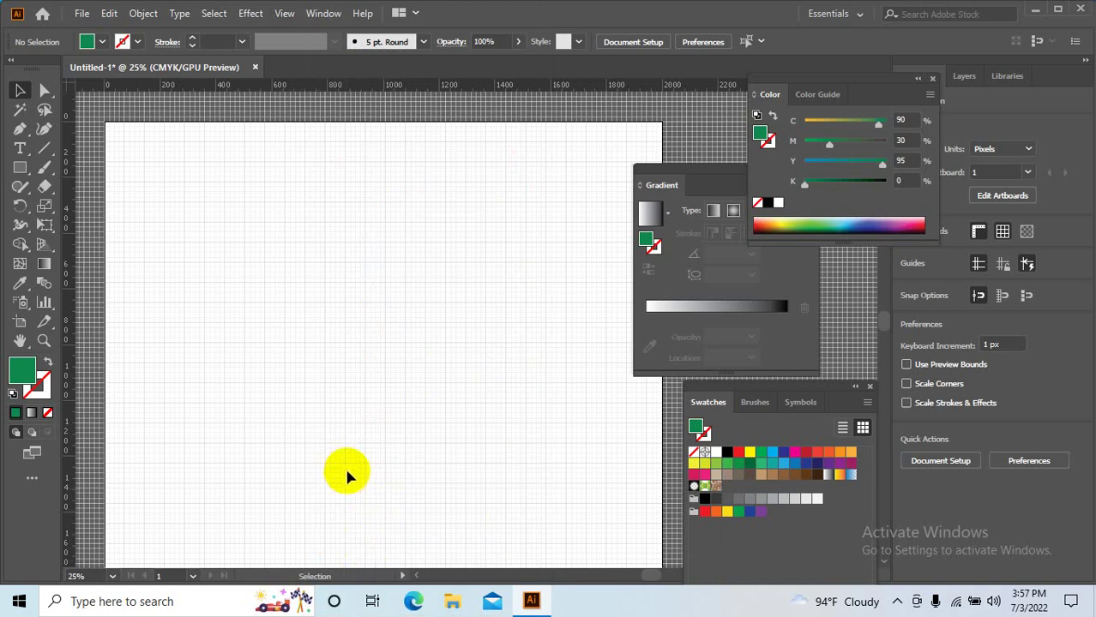
scroll(353, 460, "down", 2)
scroll(318, 423, "right", 3)
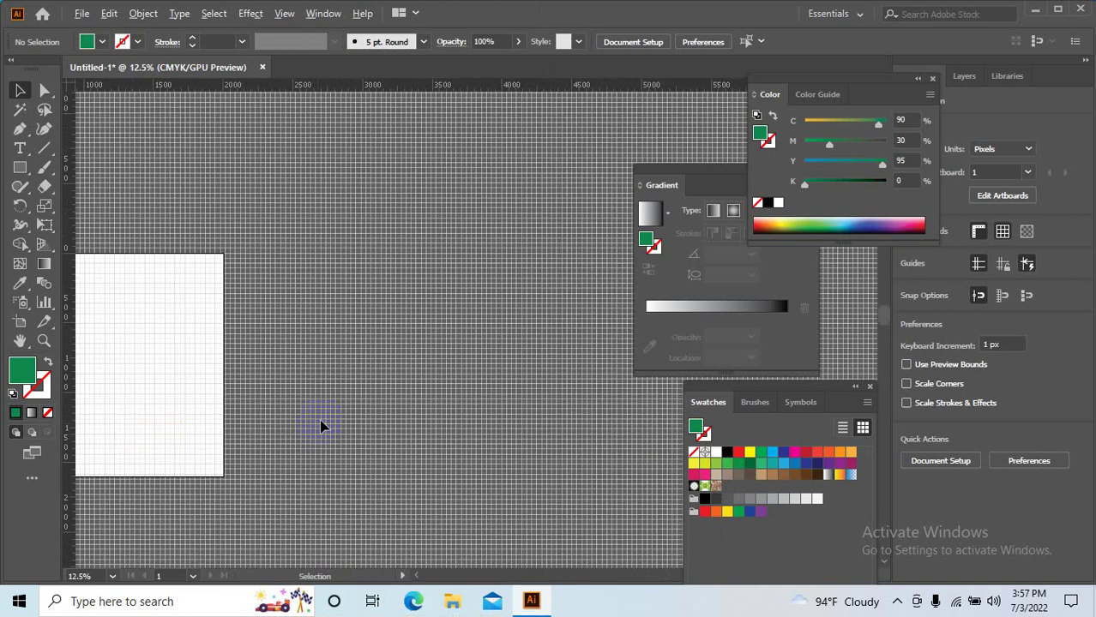
scroll(408, 350, "up", 4)
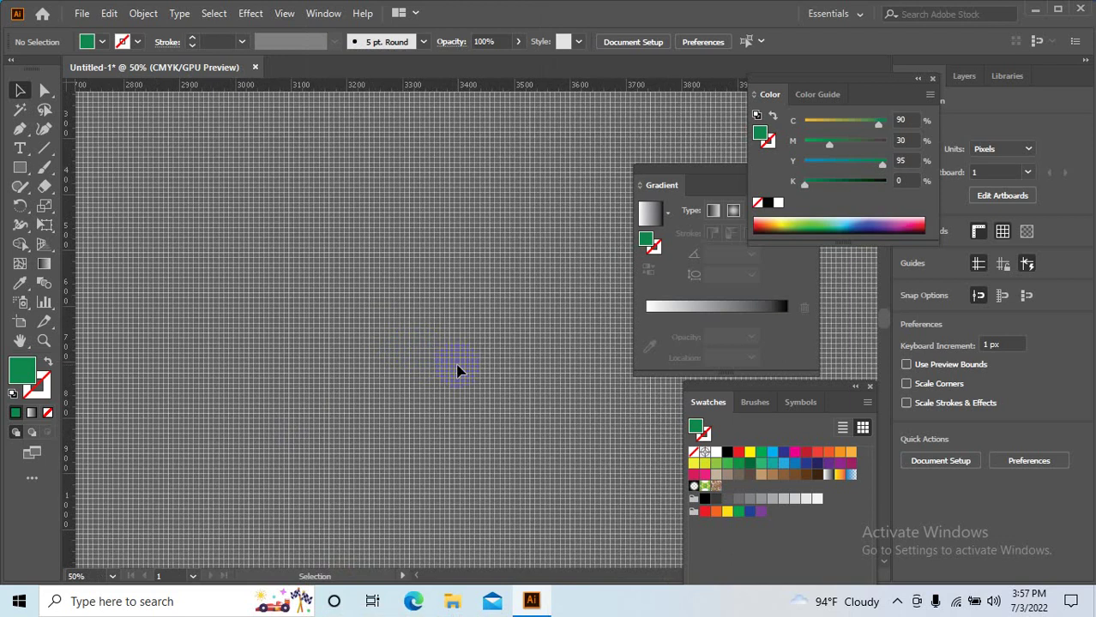
scroll(408, 358, "up", 1)
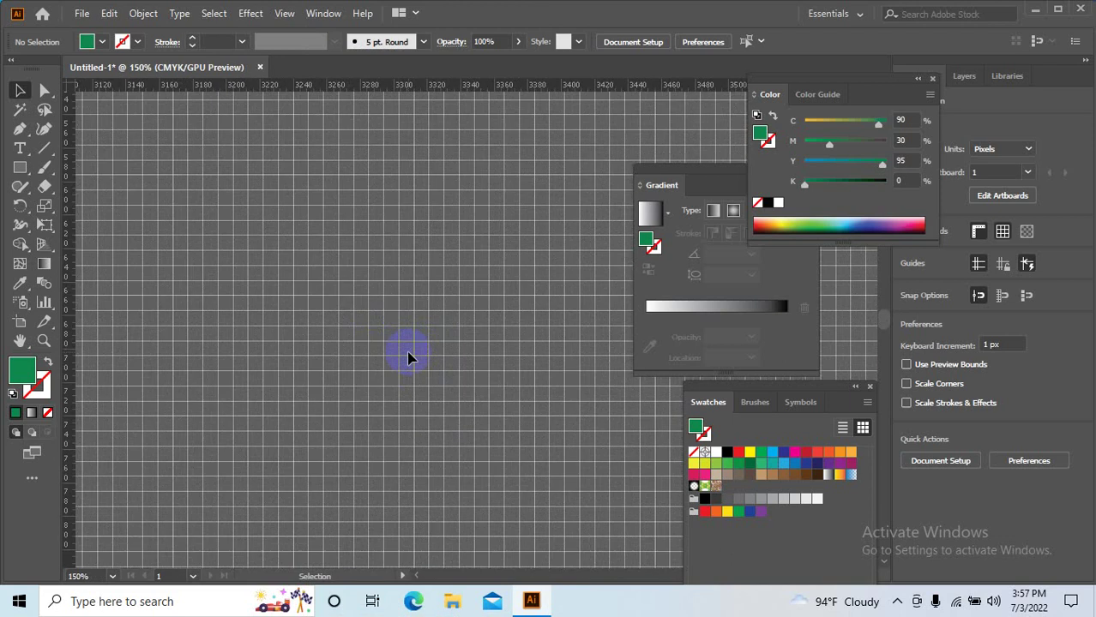
scroll(407, 359, "up", 1)
scroll(408, 358, "down", 1)
scroll(532, 355, "left", 3)
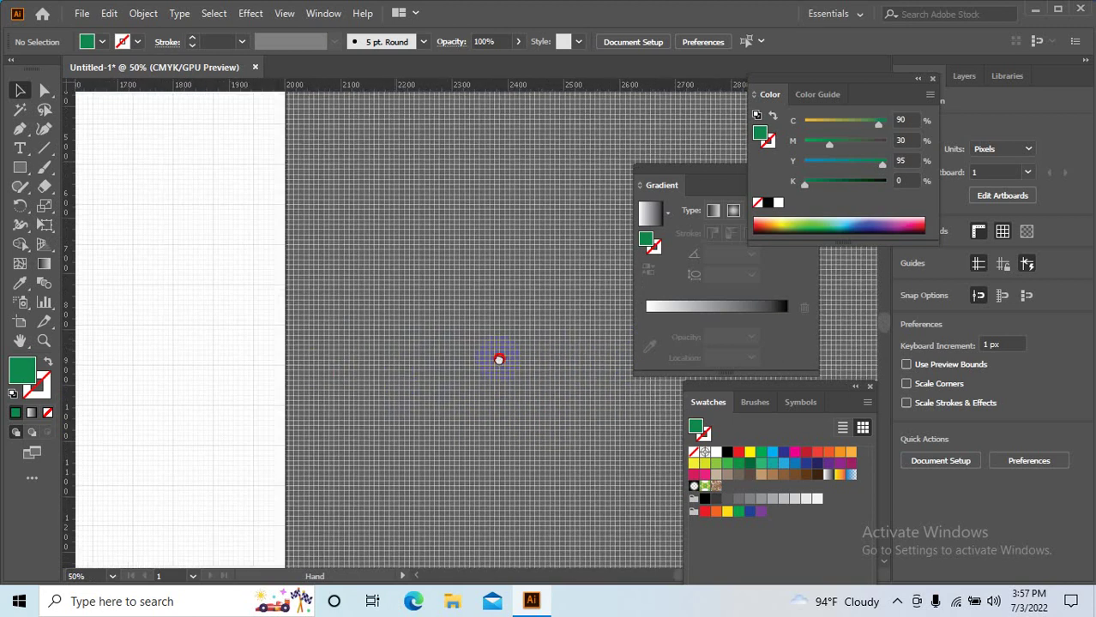
scroll(360, 360, "left", 2)
scroll(189, 392, "left", 2)
scroll(372, 356, "up", 1)
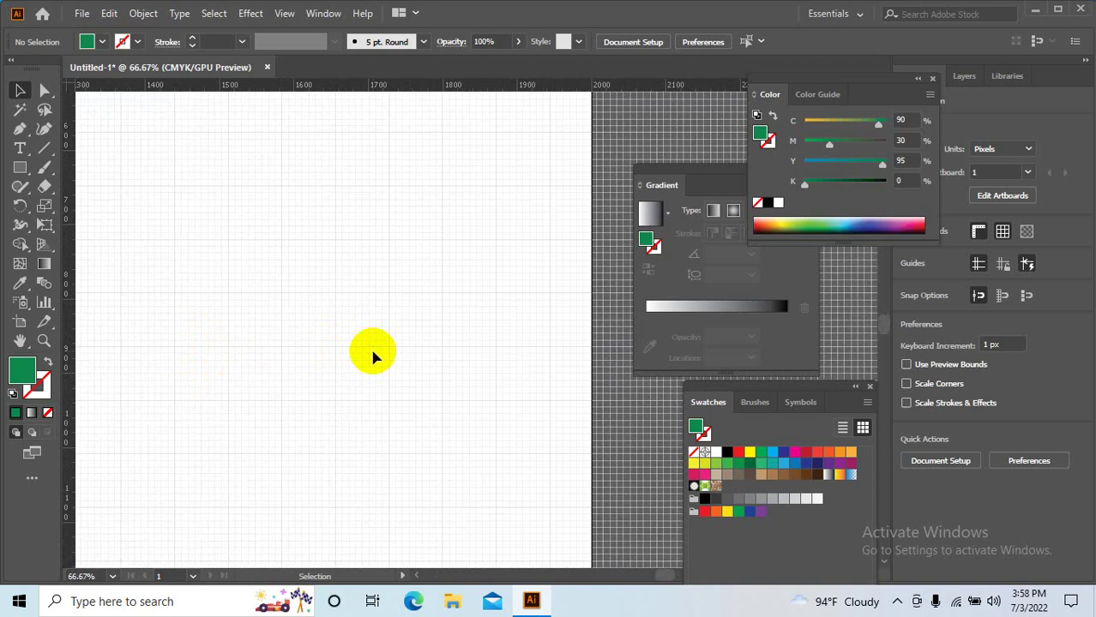
scroll(369, 351, "up", 2)
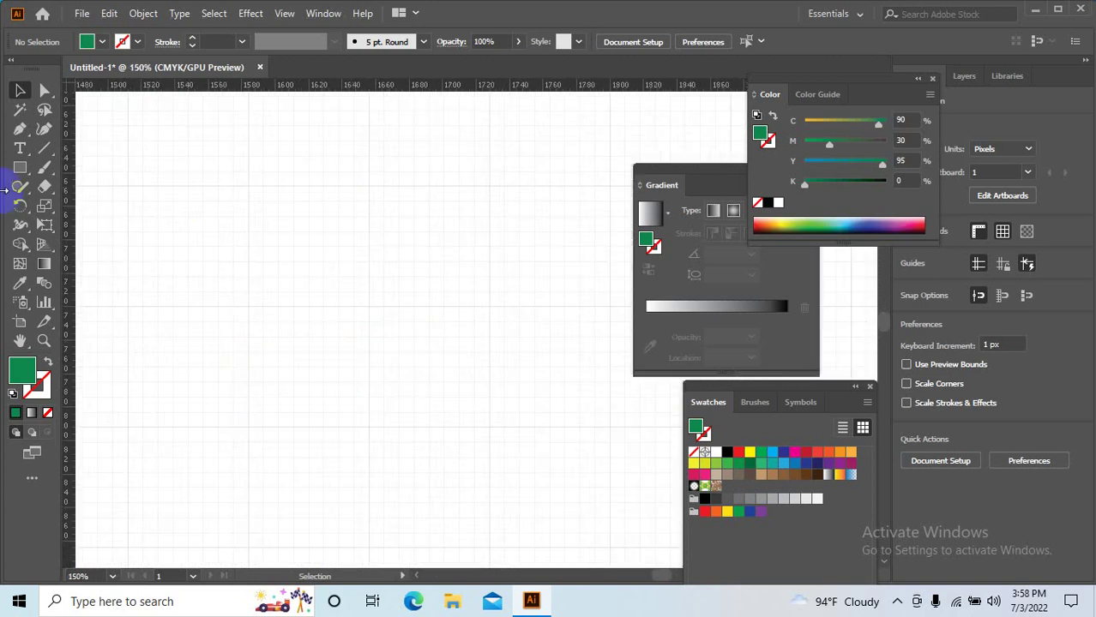
- Draw a dark green square of about 70.56 px on the gridded artboard
left_click(18, 170)
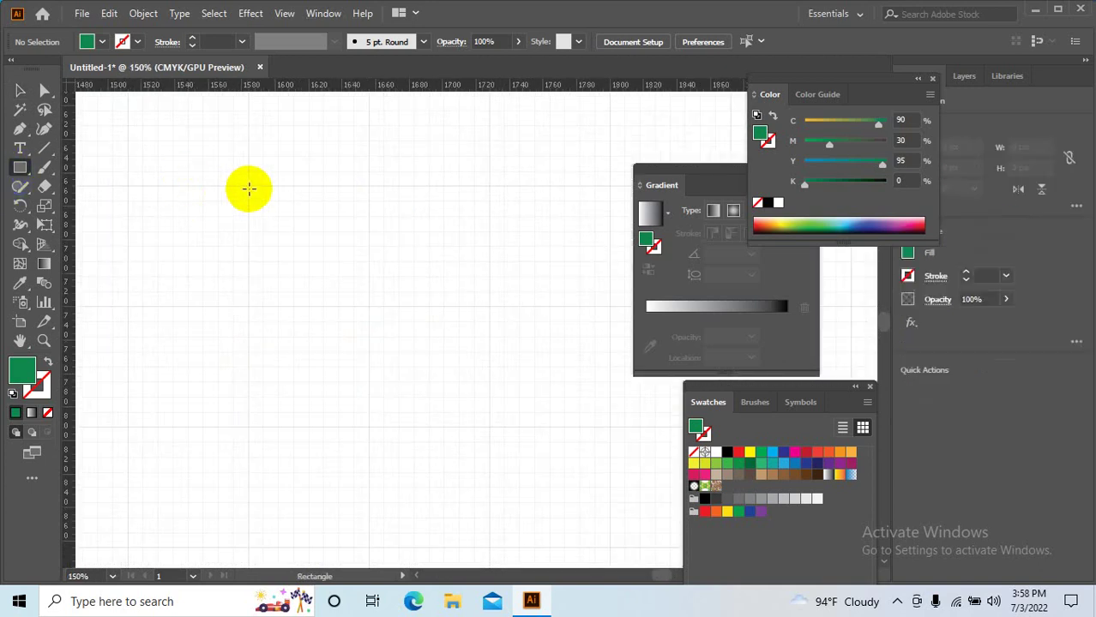
left_click_drag(248, 189, 401, 294)
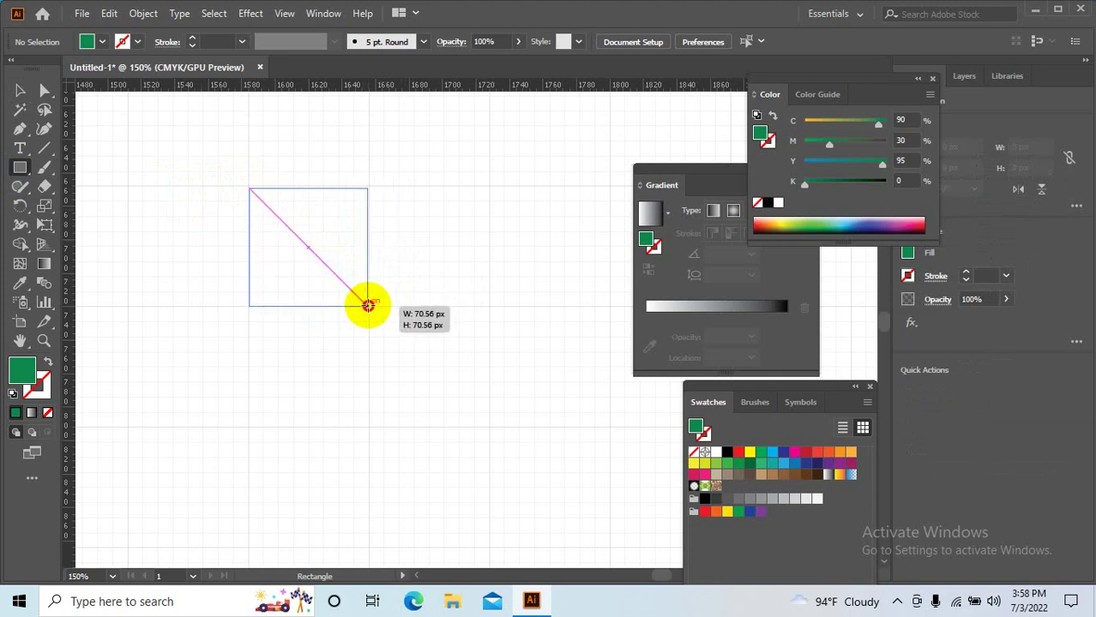
left_click_drag(401, 295, 367, 306)
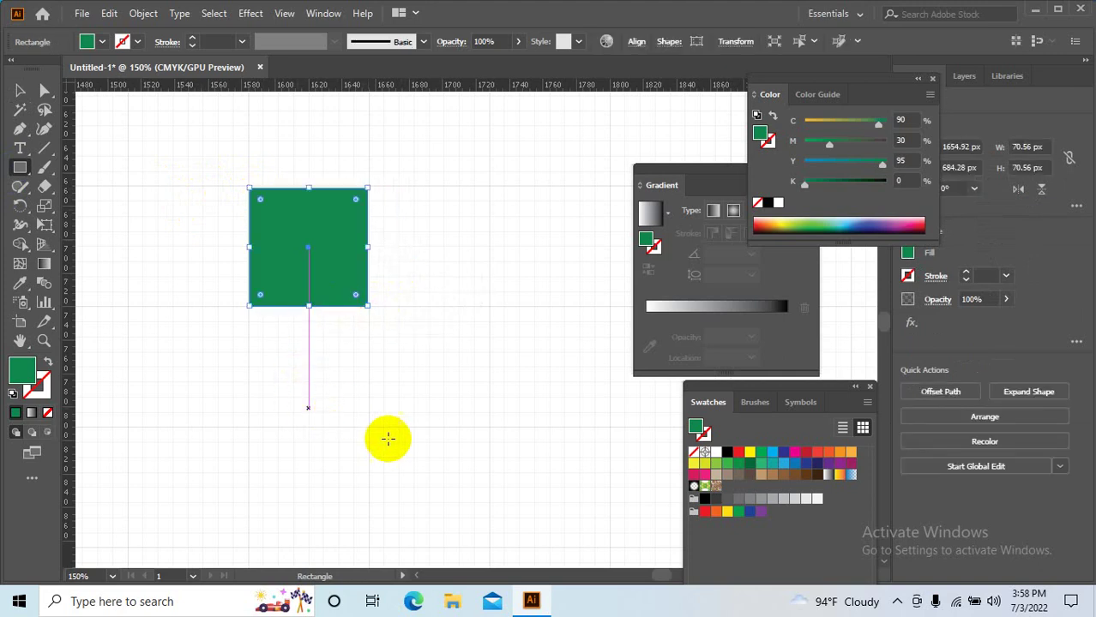
scroll(492, 490, "down", 1)
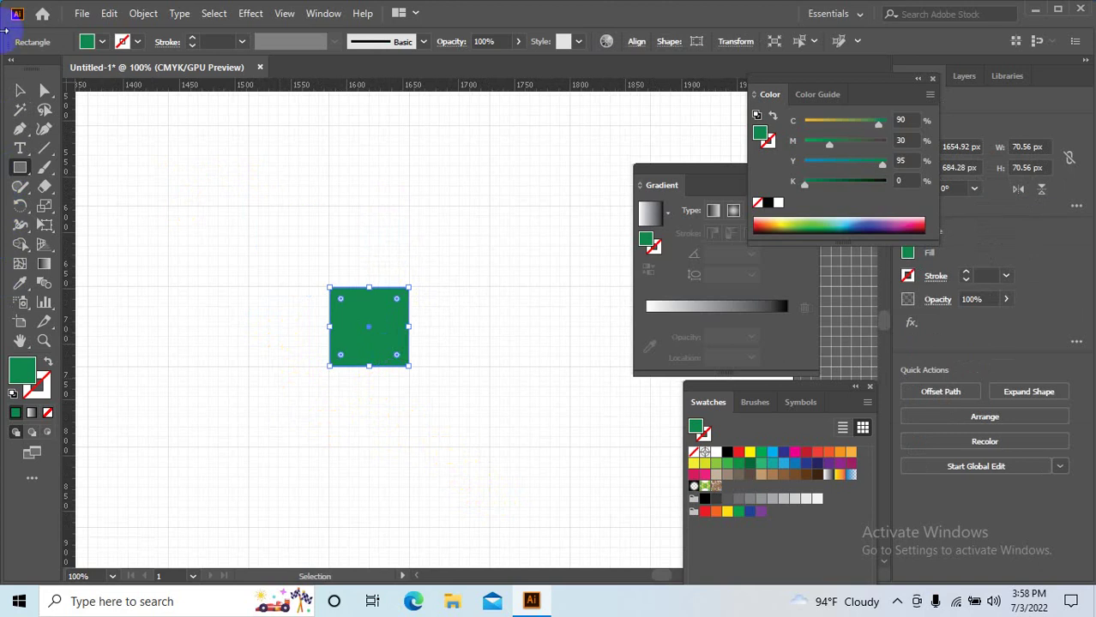
left_click(20, 89)
left_click(281, 214)
scroll(428, 330, "down", 1)
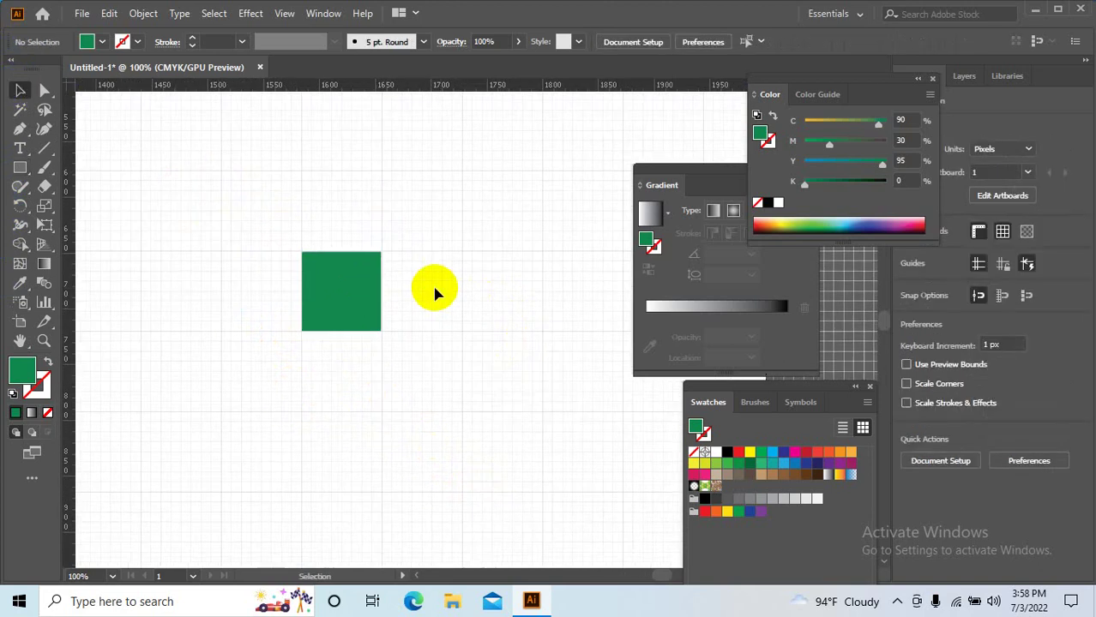
- Copy the square diagonally down-right, up-left and up-right to build a zigzag
mouse_move(339, 278)
left_mouse_down()
mouse_move(417, 355)
mouse_move(420, 223)
mouse_move(425, 231)
left_mouse_up()
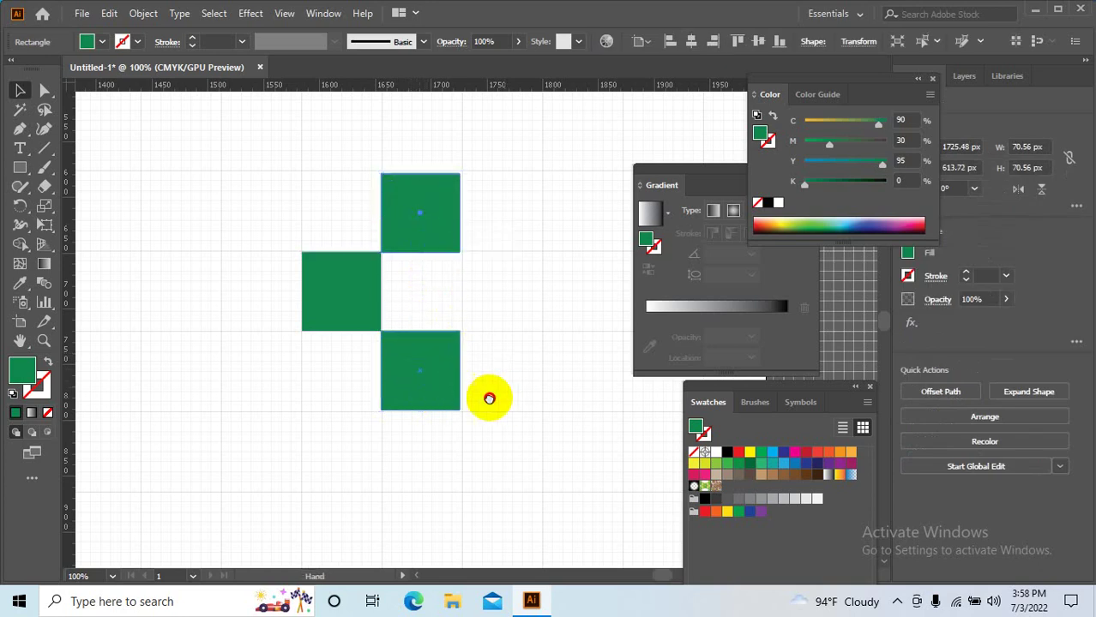
scroll(412, 403, "right", 2)
left_click_drag(342, 391, 186, 225)
scroll(326, 300, "right", 1)
mouse_move(306, 285)
left_mouse_down()
mouse_move(361, 238)
mouse_move(411, 237)
mouse_move(390, 233)
left_mouse_up()
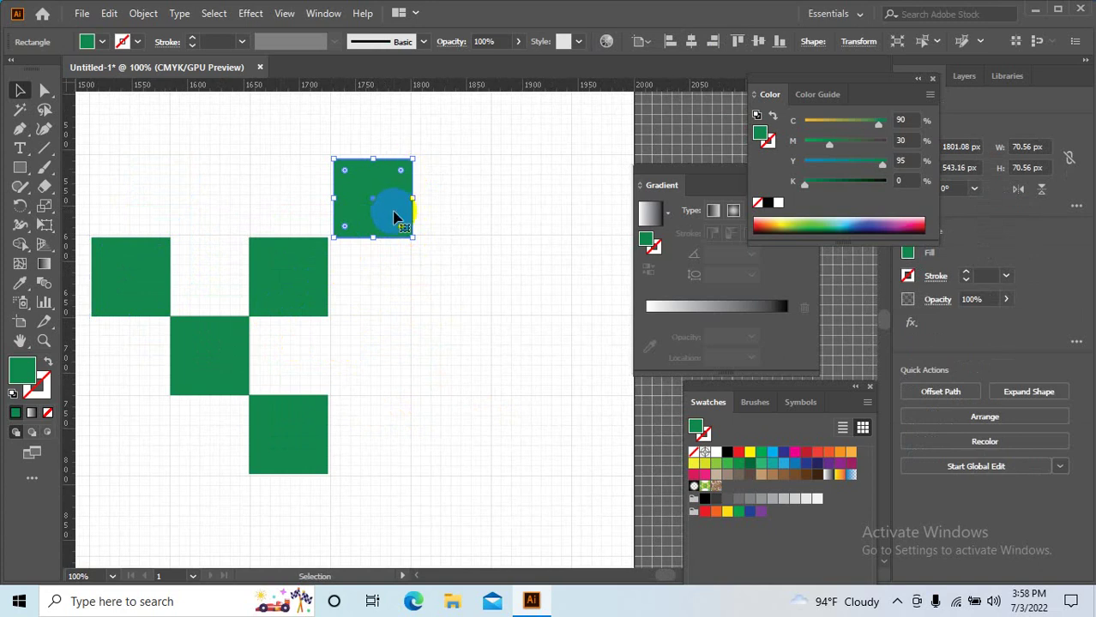
scroll(384, 225, "up", 3, "alt")
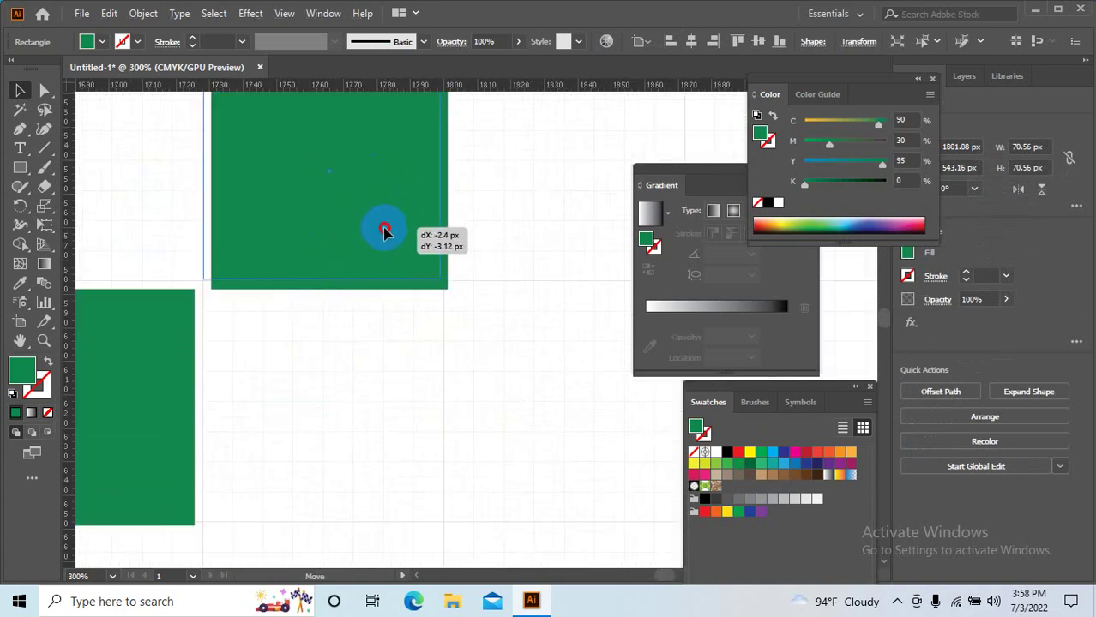
mouse_move(390, 233)
left_mouse_down()
mouse_move(451, 251)
mouse_move(440, 255)
left_mouse_up()
scroll(453, 223, "down", 3, "alt")
scroll(429, 227, "up", 4, "alt")
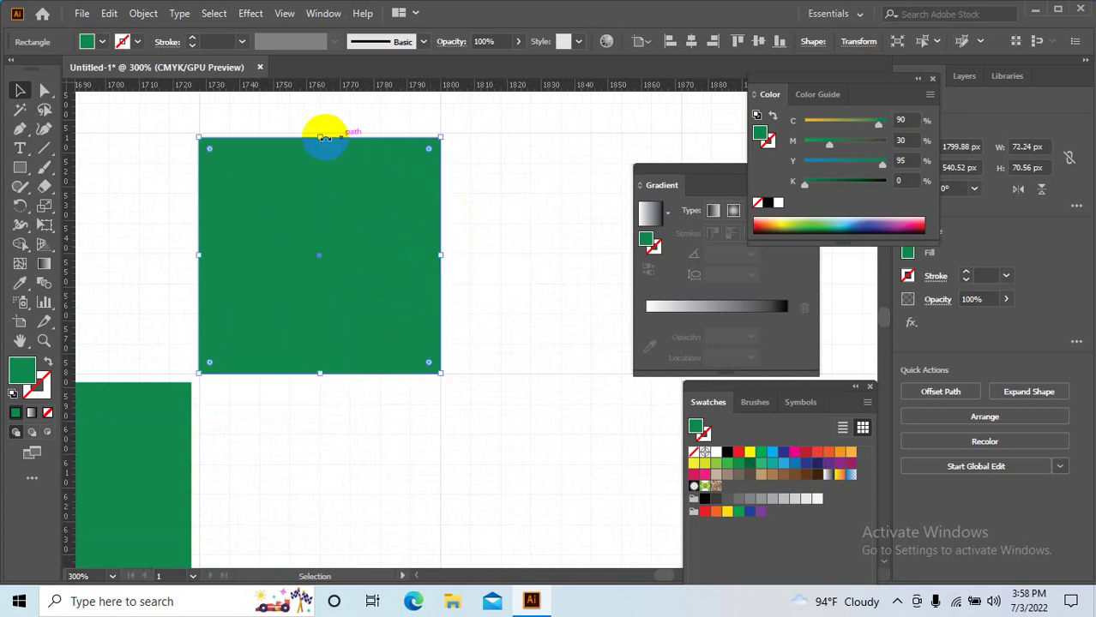
- Resize the square to exactly 72.24 × 72.24 px
left_click_drag(319, 137, 322, 131)
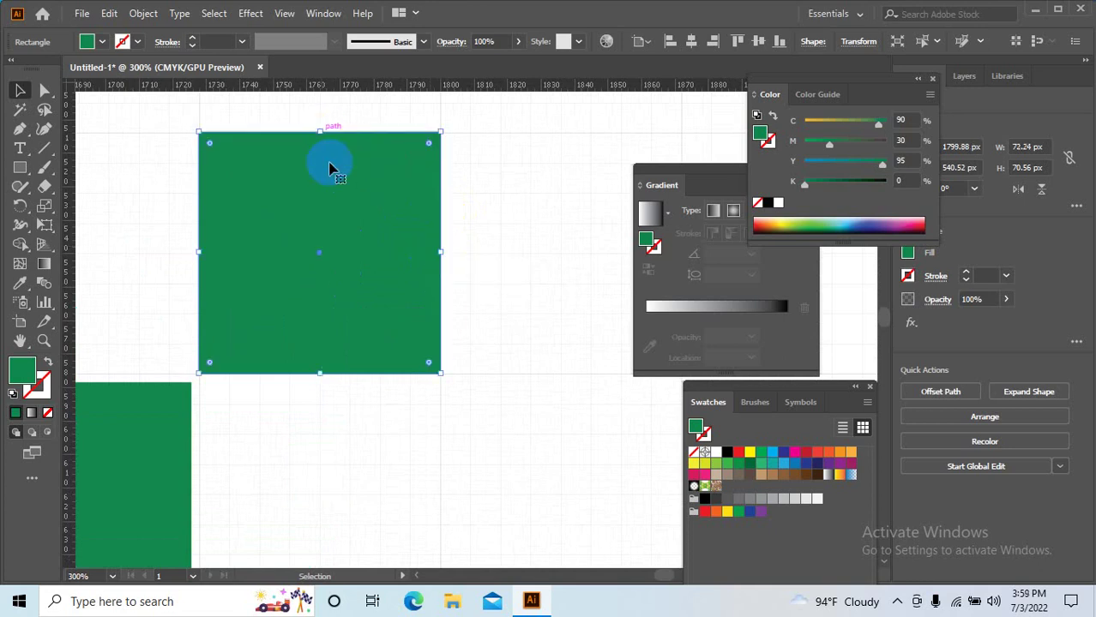
left_click(502, 309)
scroll(505, 326, "down", 2, "alt")
scroll(509, 331, "down", 1, "alt")
scroll(428, 306, "down", 1, "alt")
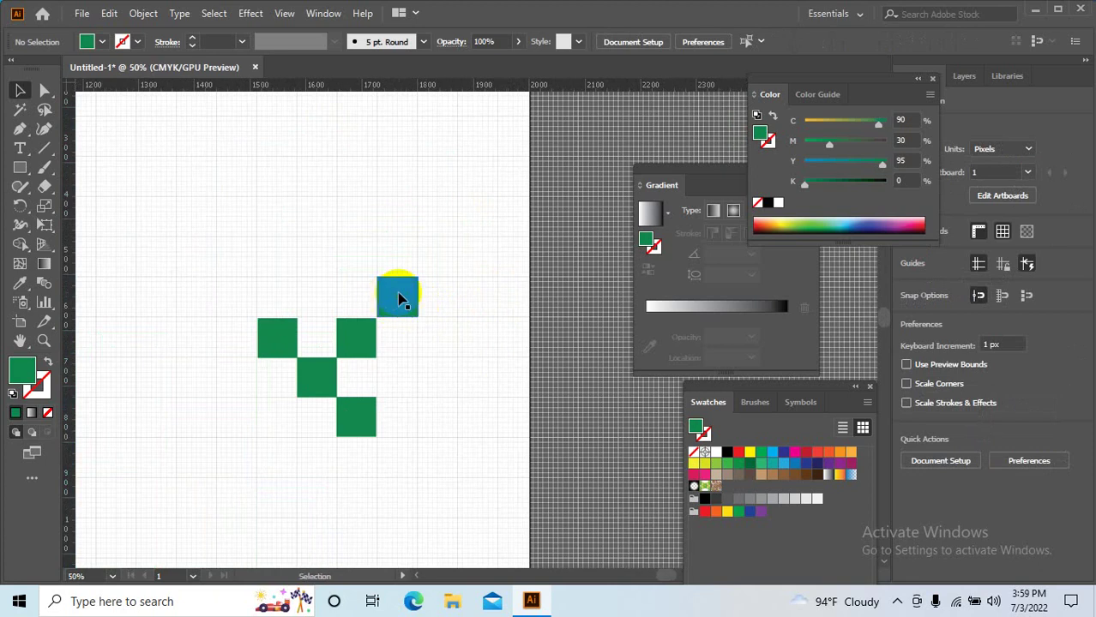
scroll(391, 289, "up", 1, "alt")
- Add a copy of the top square diagonally up-right
left_click_drag(399, 311, 451, 264)
left_click(456, 340)
scroll(465, 391, "down", 3)
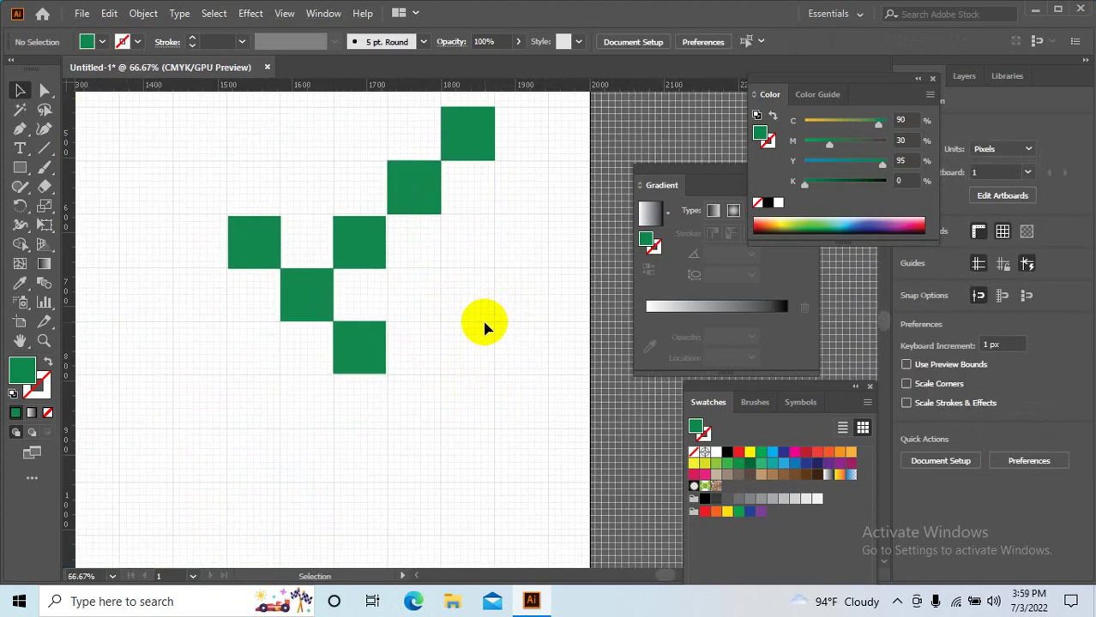
scroll(485, 328, "down", 4, "alt")
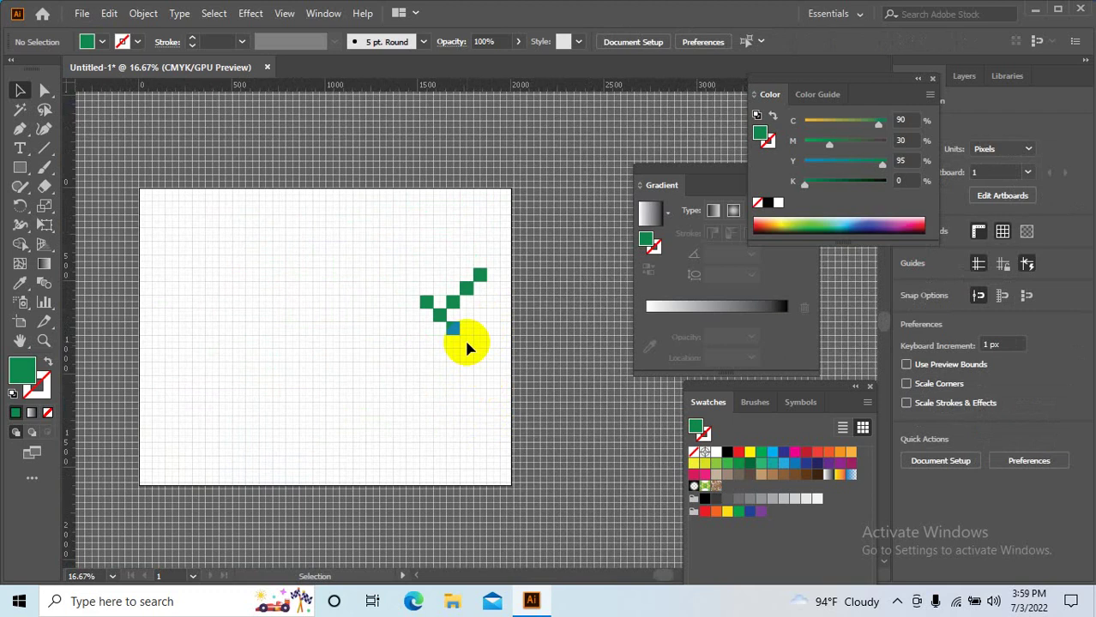
scroll(465, 347, "up", 2)
- Marquee-select all six green squares of the checkmark zigzag
left_click_drag(489, 393, 350, 200)
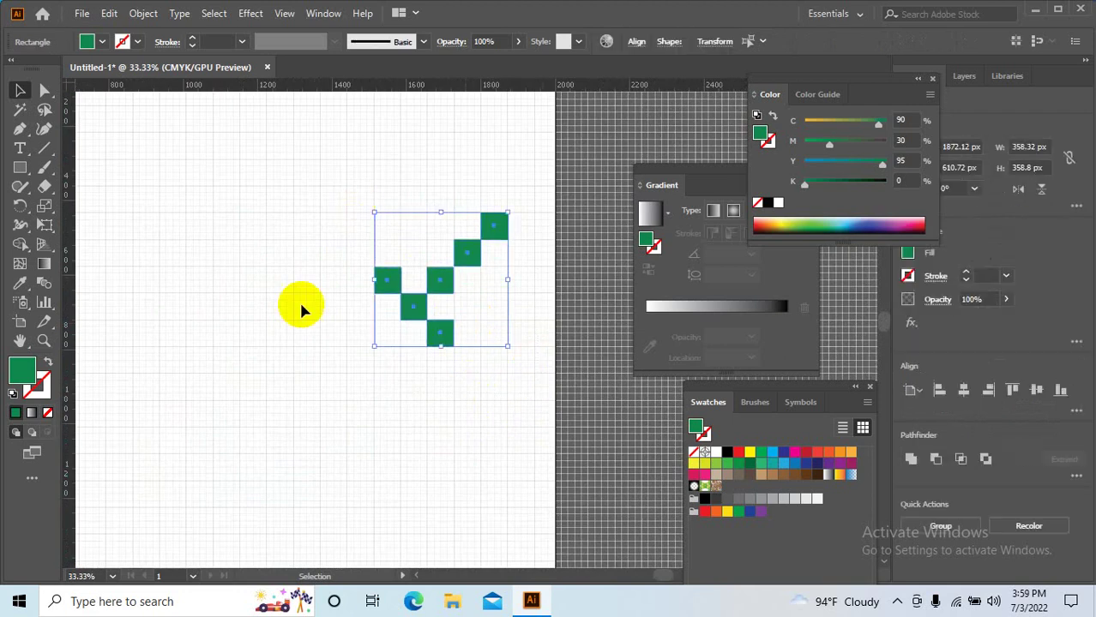
left_click(291, 434)
left_click_drag(342, 421, 317, 439)
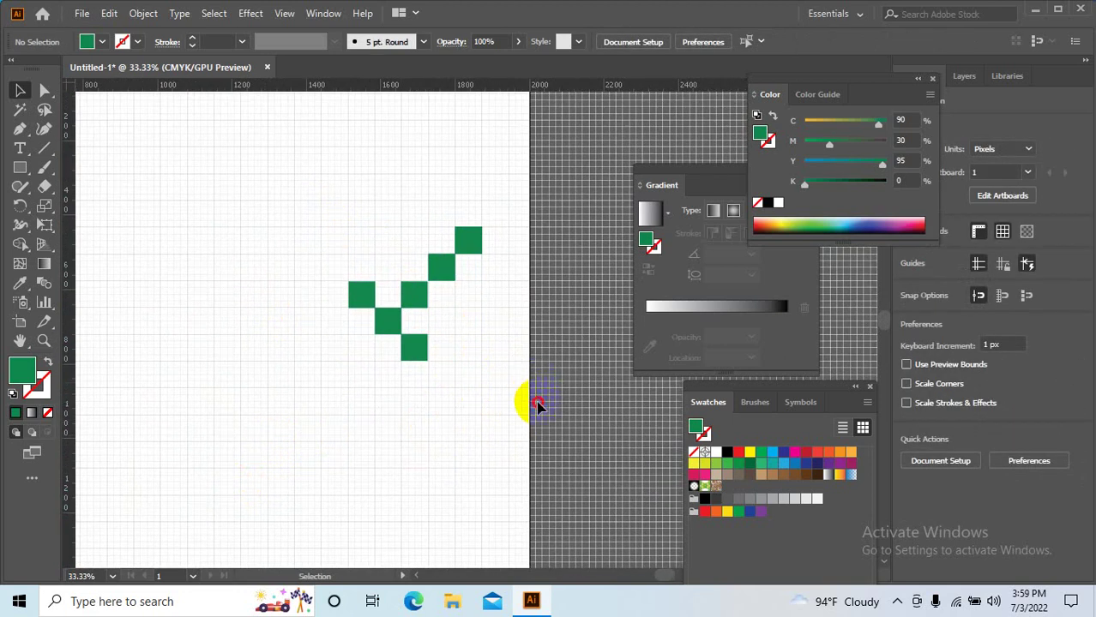
left_click_drag(529, 400, 299, 172)
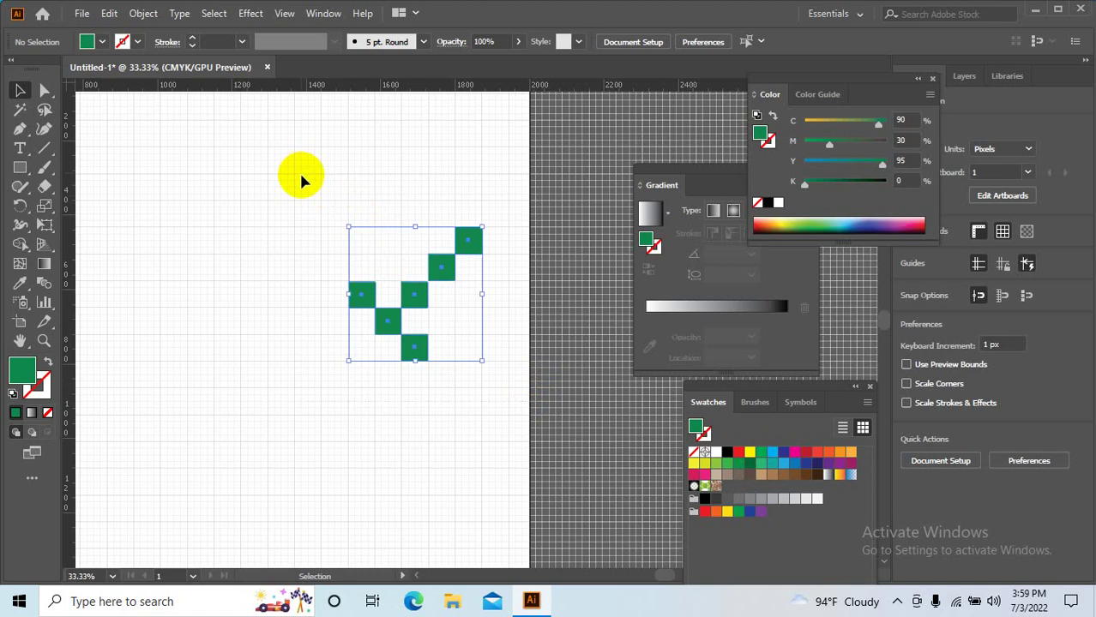
left_click(458, 205)
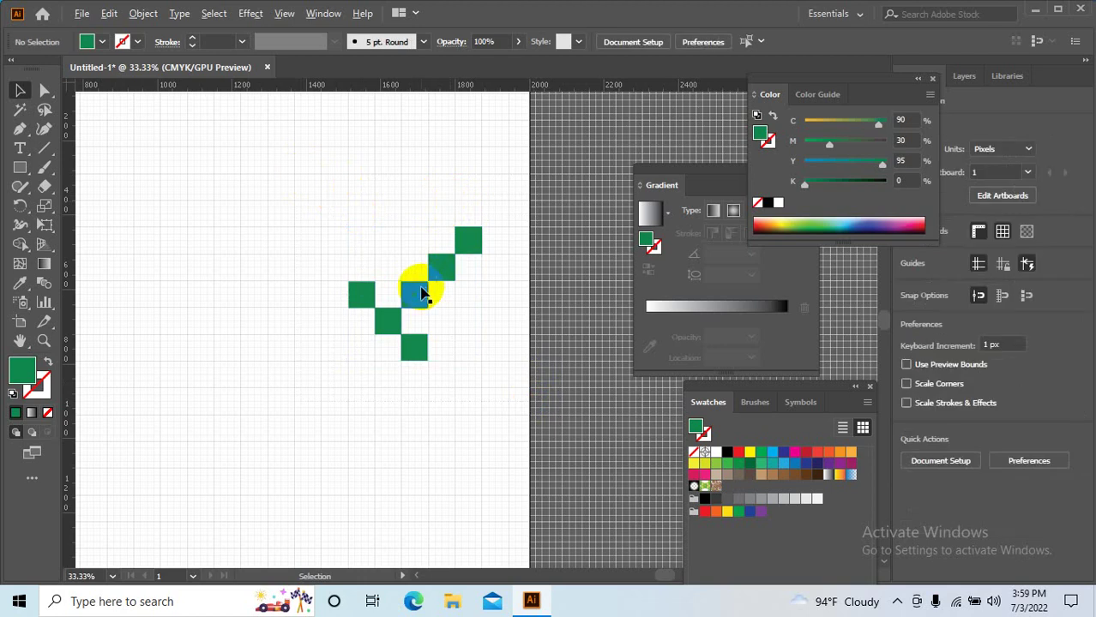
scroll(416, 291, "up", 2, "alt")
- Fill the six green squares with black
left_click_drag(258, 152, 549, 480)
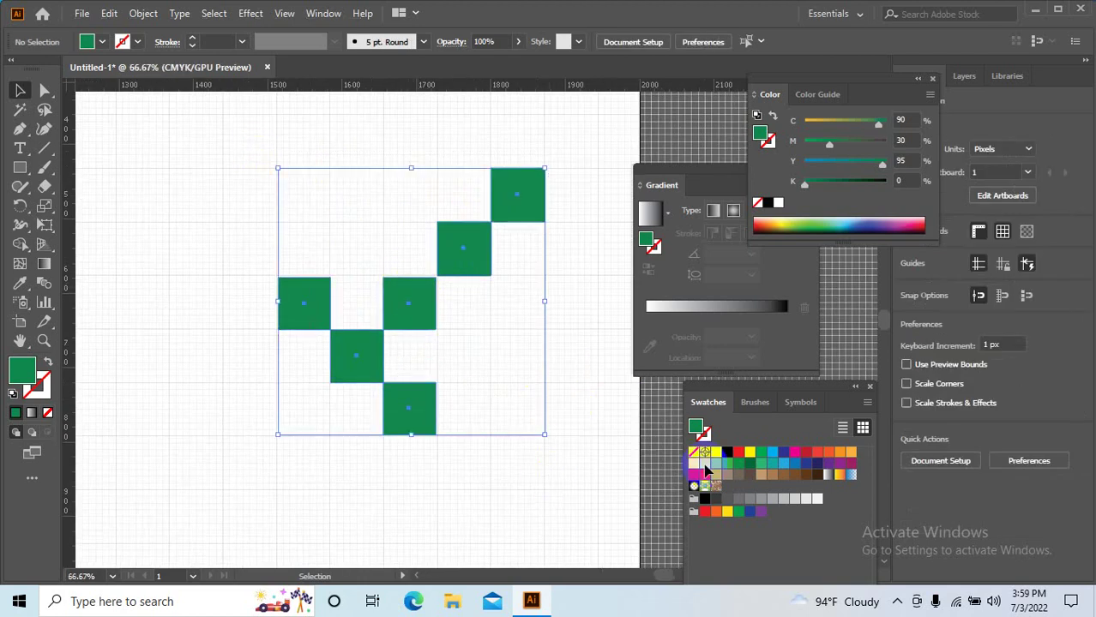
left_click(704, 498)
left_click(553, 442)
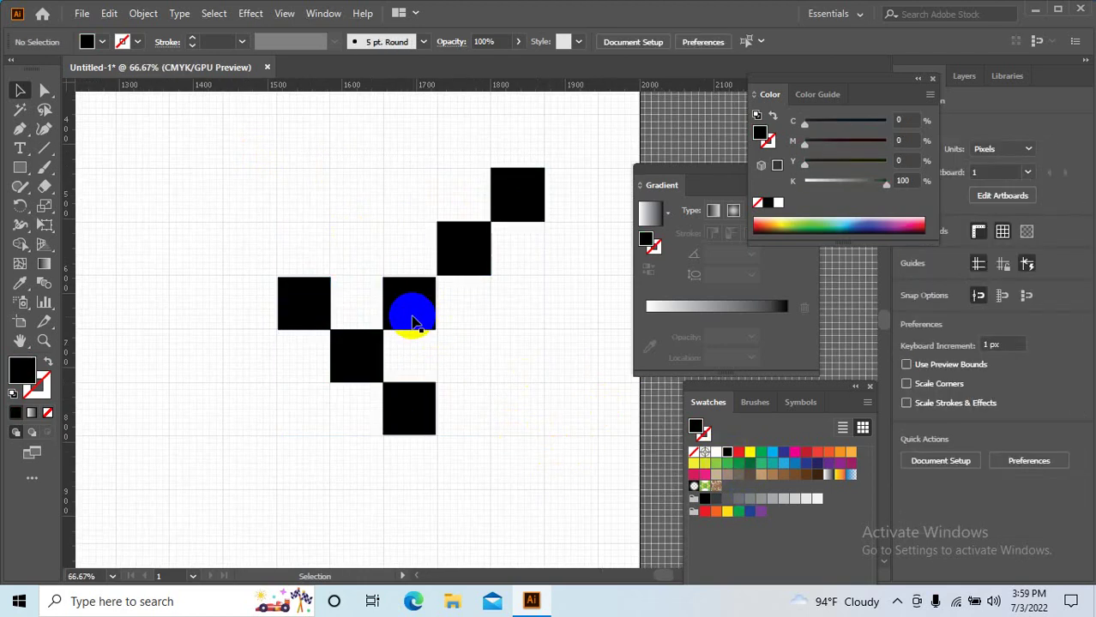
- Add square copies into the gaps to make ten black squares, then select them all
mouse_move(414, 331)
left_mouse_down()
mouse_move(417, 384)
mouse_move(417, 331)
mouse_move(360, 262)
left_mouse_up()
mouse_move(460, 256)
left_mouse_down()
mouse_move(478, 318)
mouse_move(461, 365)
left_mouse_up()
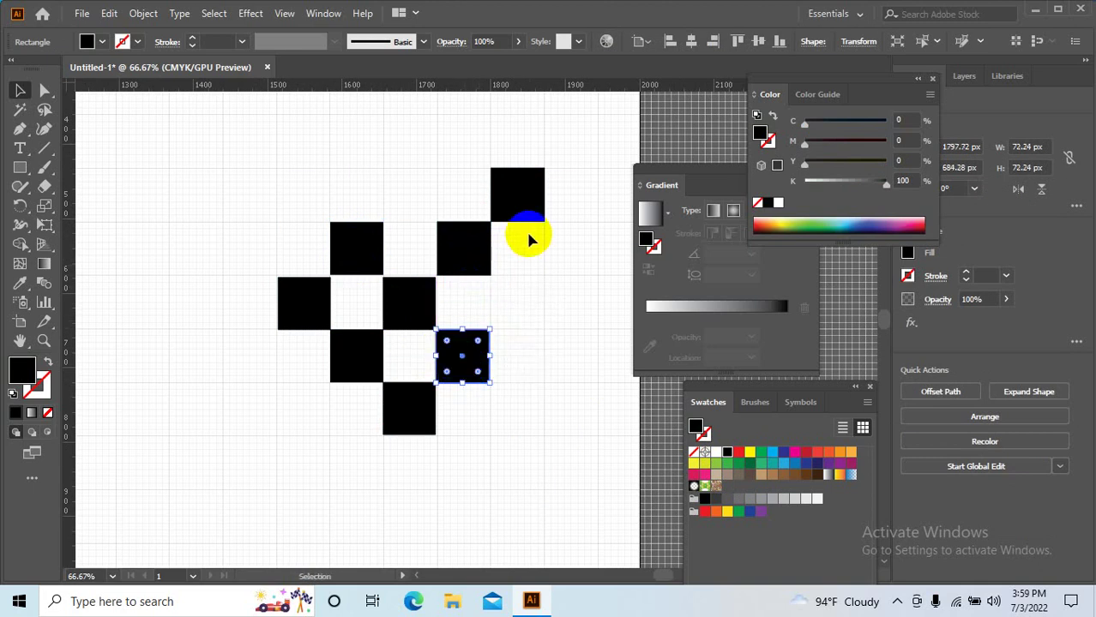
mouse_move(523, 211)
left_mouse_down()
mouse_move(522, 319)
mouse_move(588, 248)
left_mouse_up()
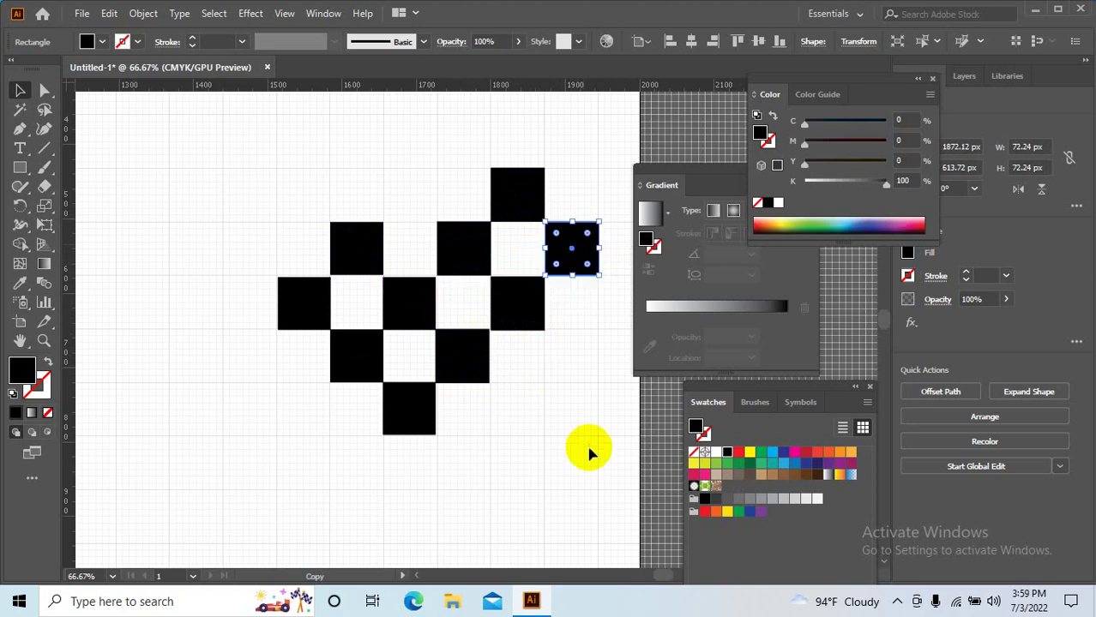
left_click(589, 454)
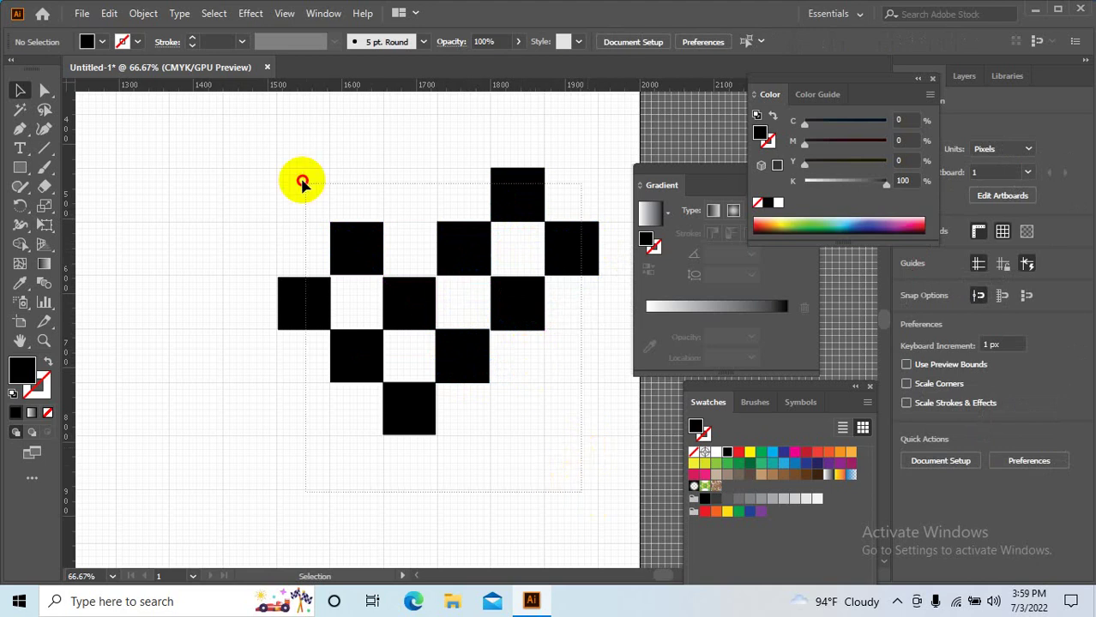
left_click_drag(588, 455, 255, 147)
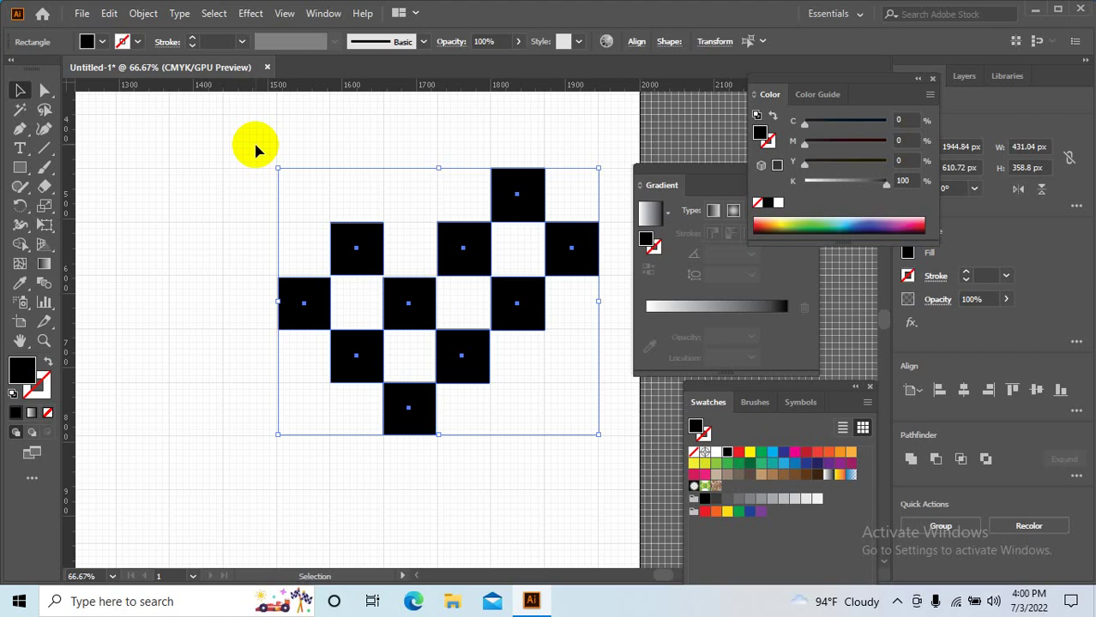
- Hide the grid with View > Hide Grid and zoom around the checkerboard
left_click(284, 13)
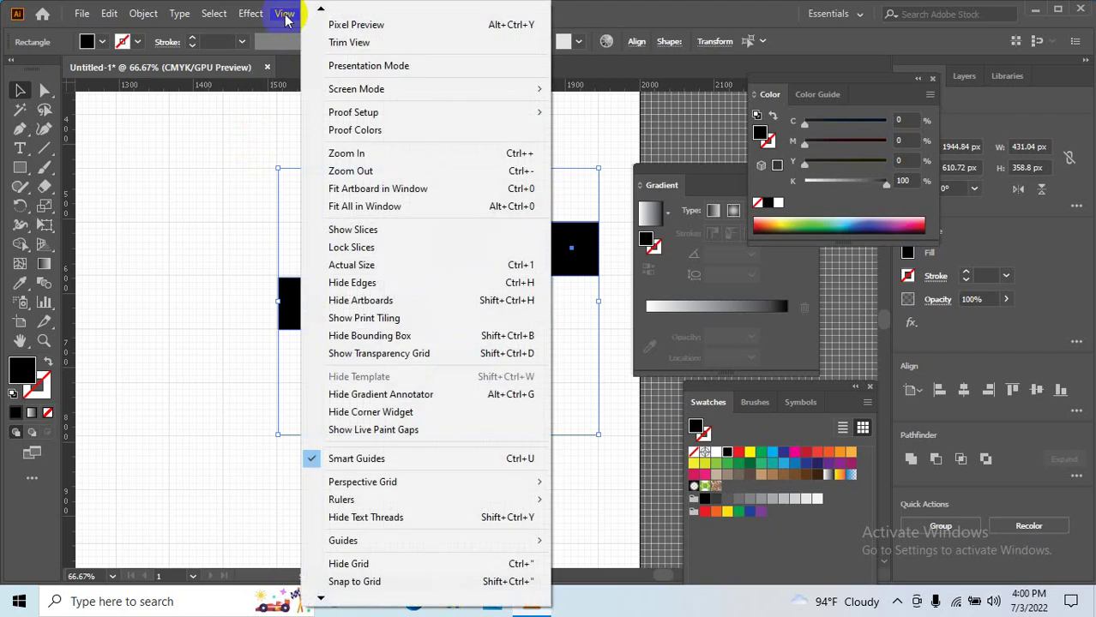
left_click(341, 564)
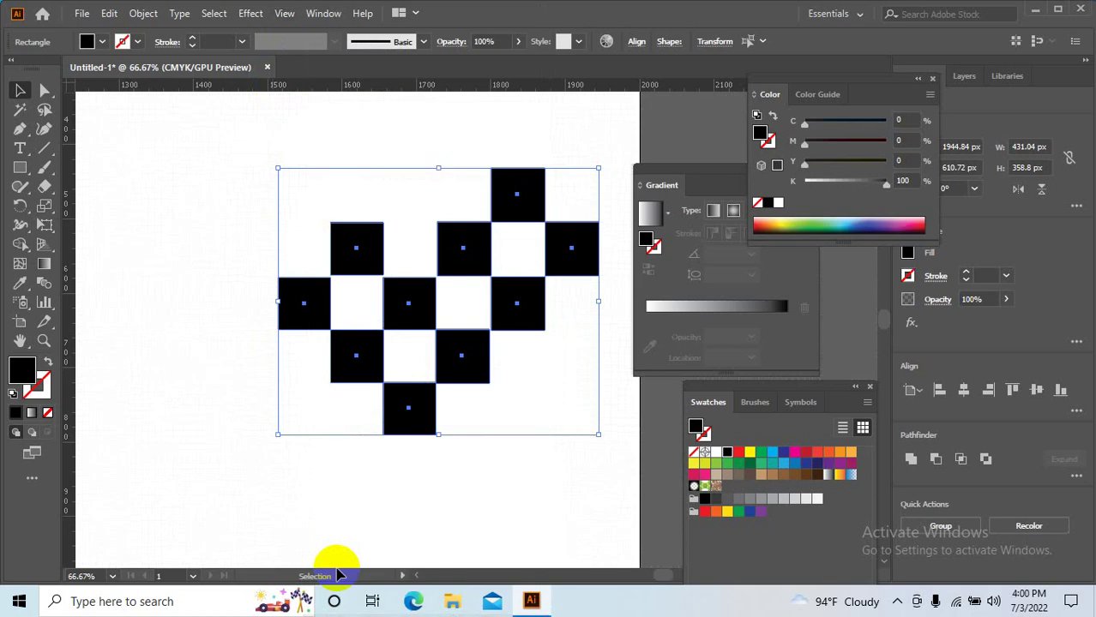
scroll(508, 519, "down", 5)
scroll(510, 489, "up", 2)
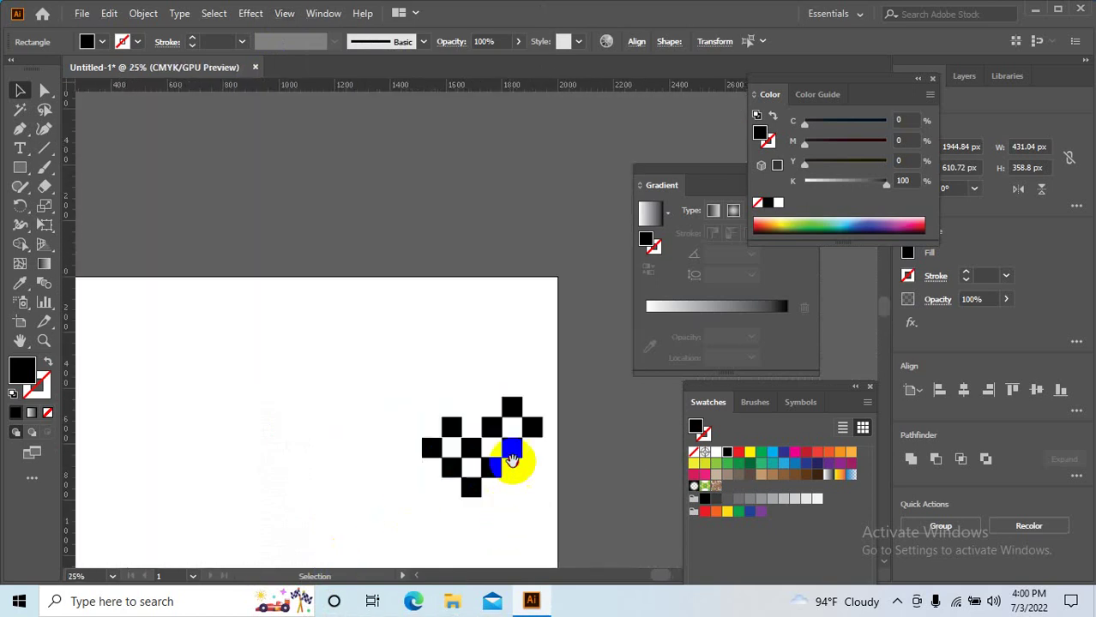
left_click(506, 454)
scroll(548, 432, "up", 1)
- Recentre the view, then select all ten black squares and open their context menu
left_click_drag(570, 408, 506, 393)
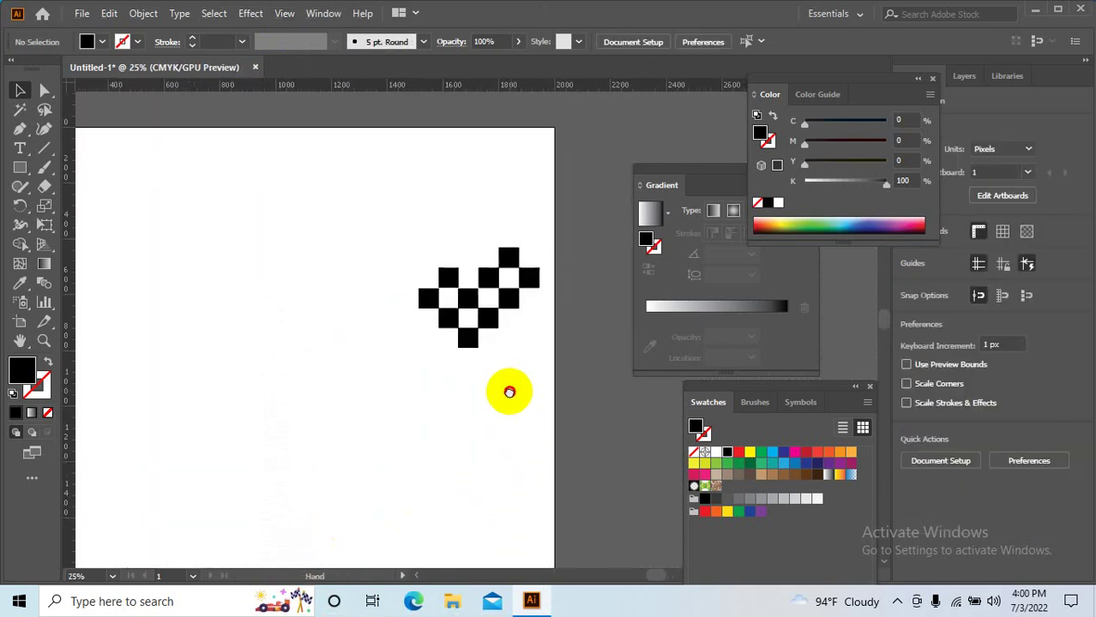
left_click_drag(411, 405, 476, 376)
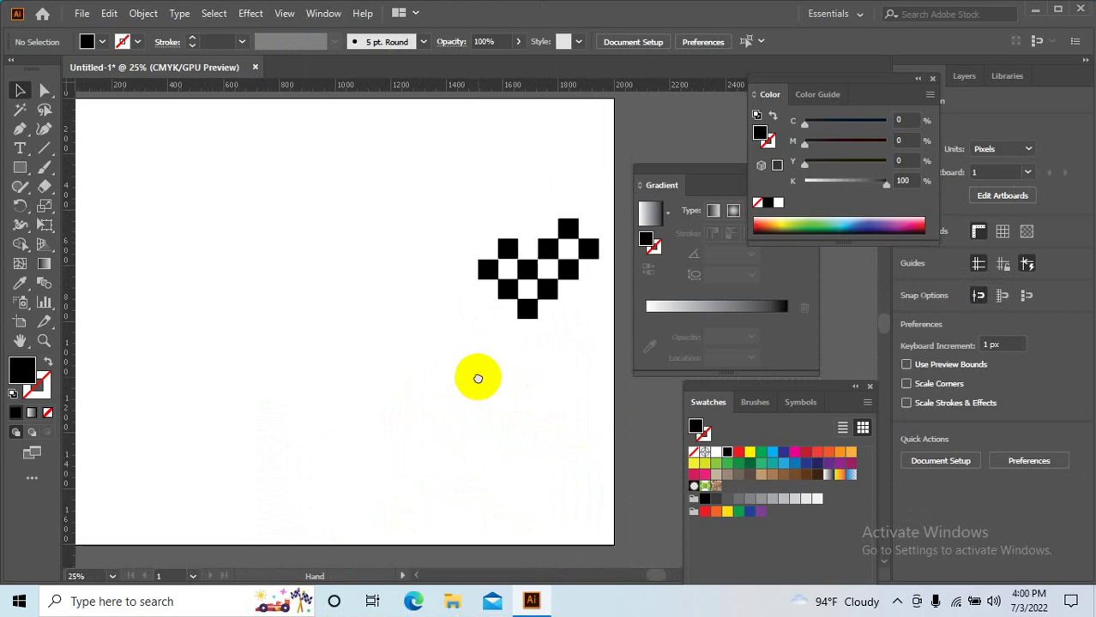
left_click_drag(465, 453, 491, 469)
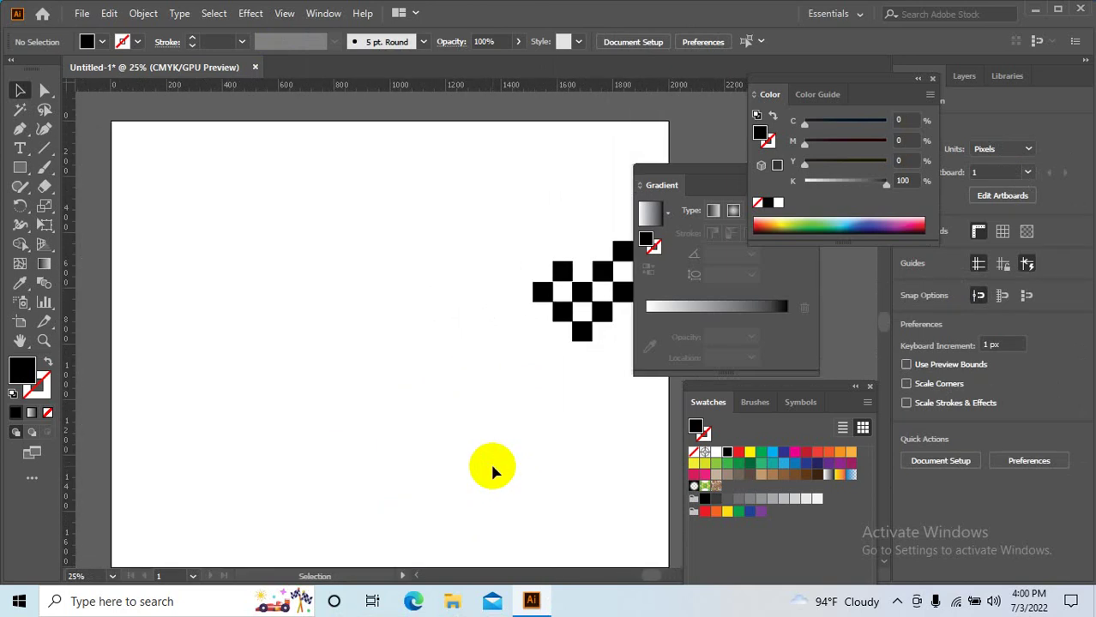
left_click_drag(477, 206, 631, 399)
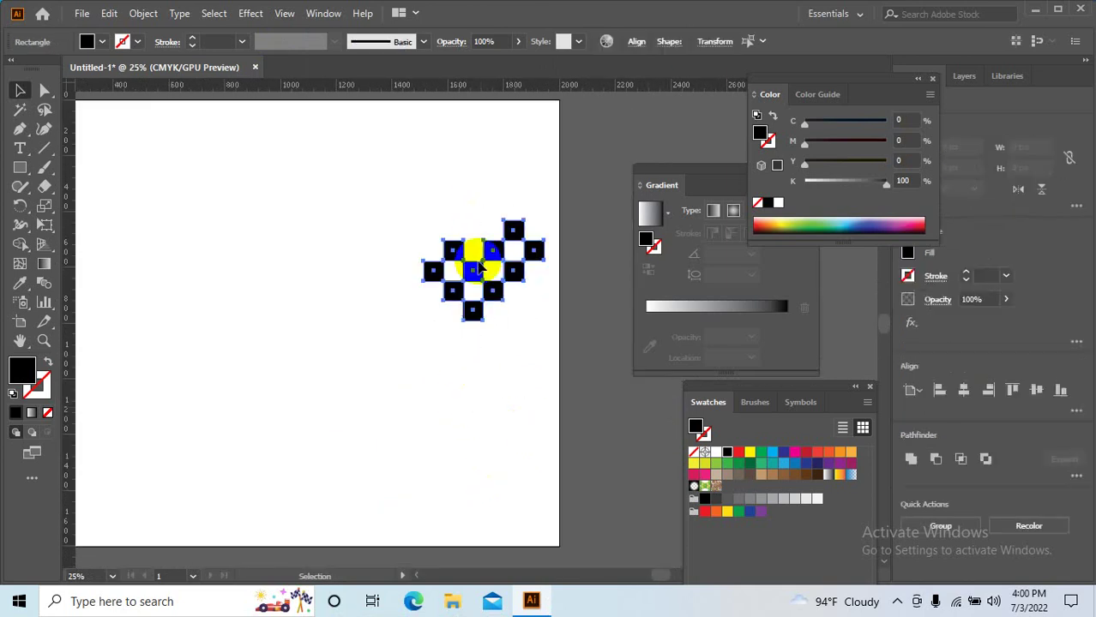
right_click(473, 254)
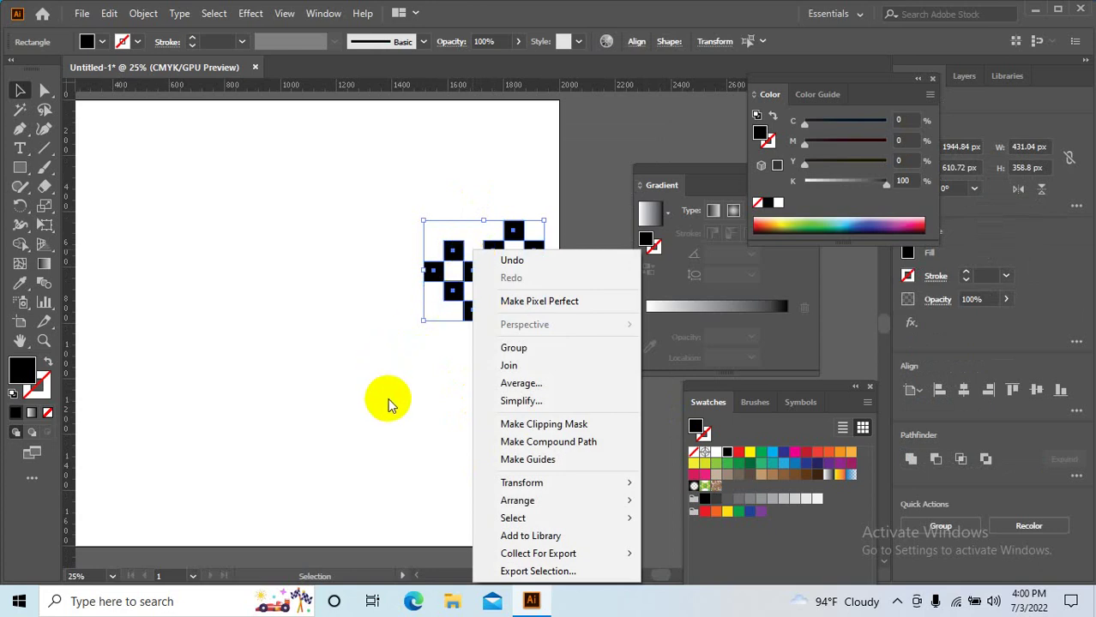
left_click_drag(391, 397, 350, 358)
left_click(349, 357)
key("a")
right_click(440, 269)
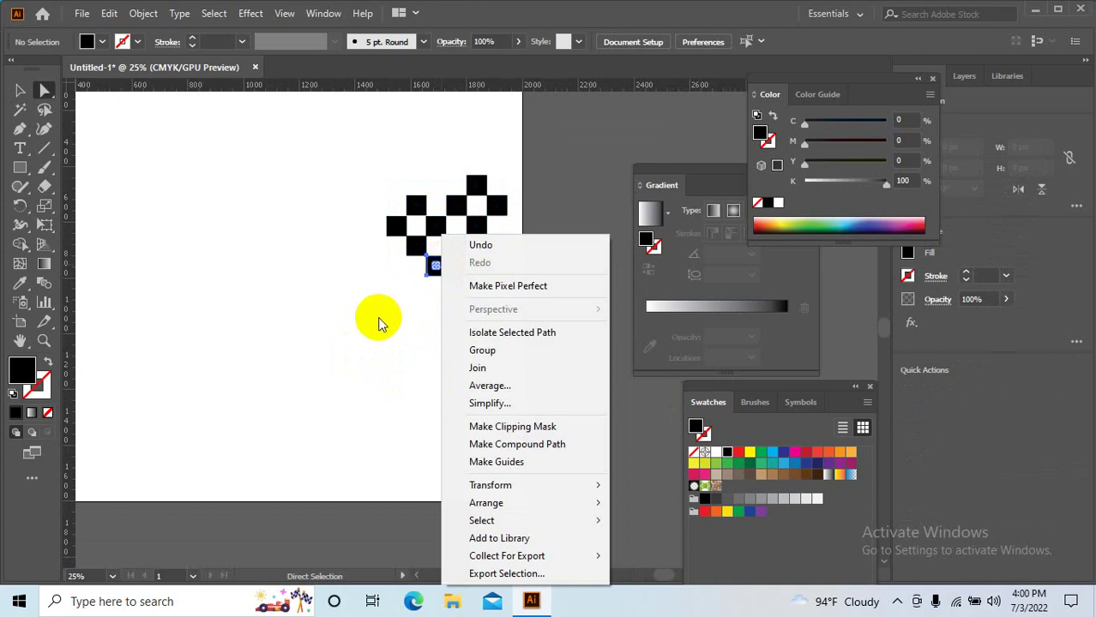
left_click(357, 340)
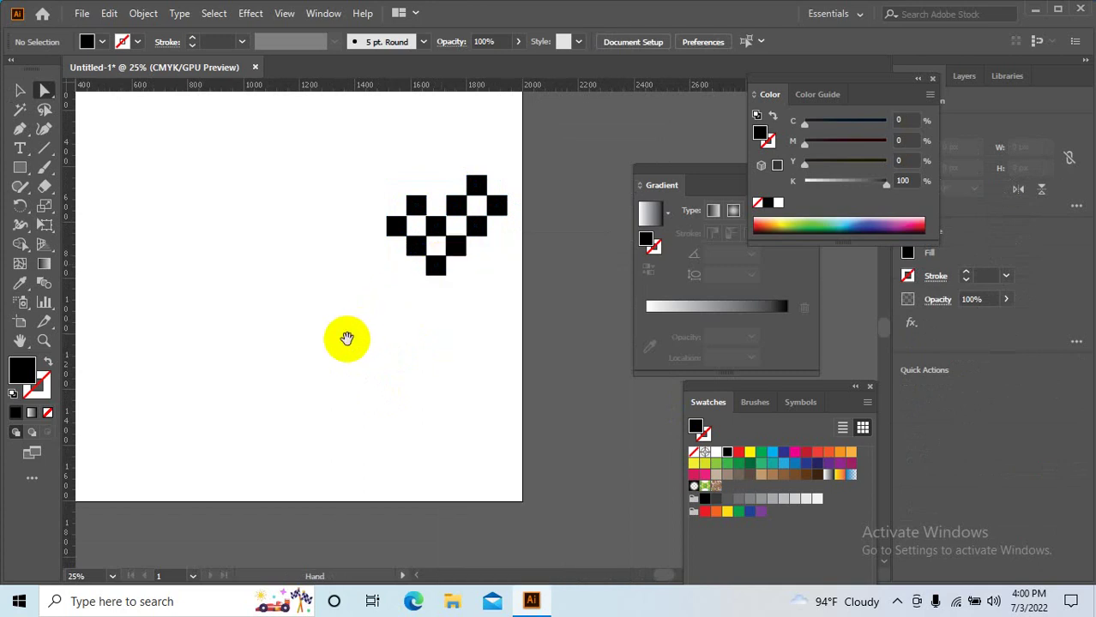
left_click_drag(347, 337, 373, 355)
key("v")
mouse_move(313, 115)
left_mouse_down()
mouse_move(446, 244)
mouse_move(227, 176)
left_mouse_up()
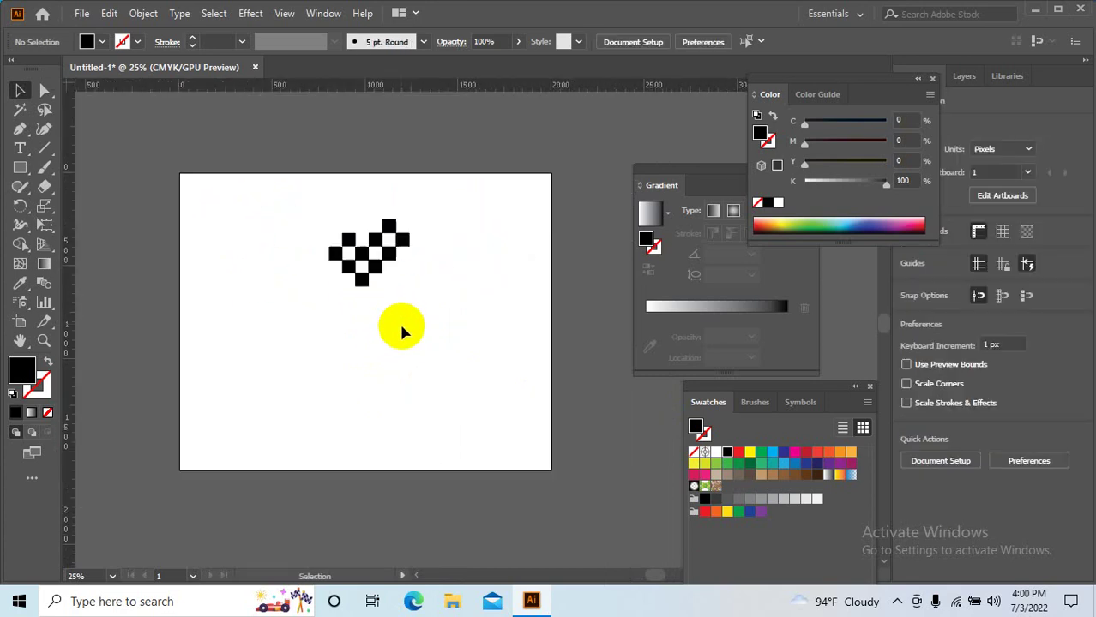
left_click(338, 254)
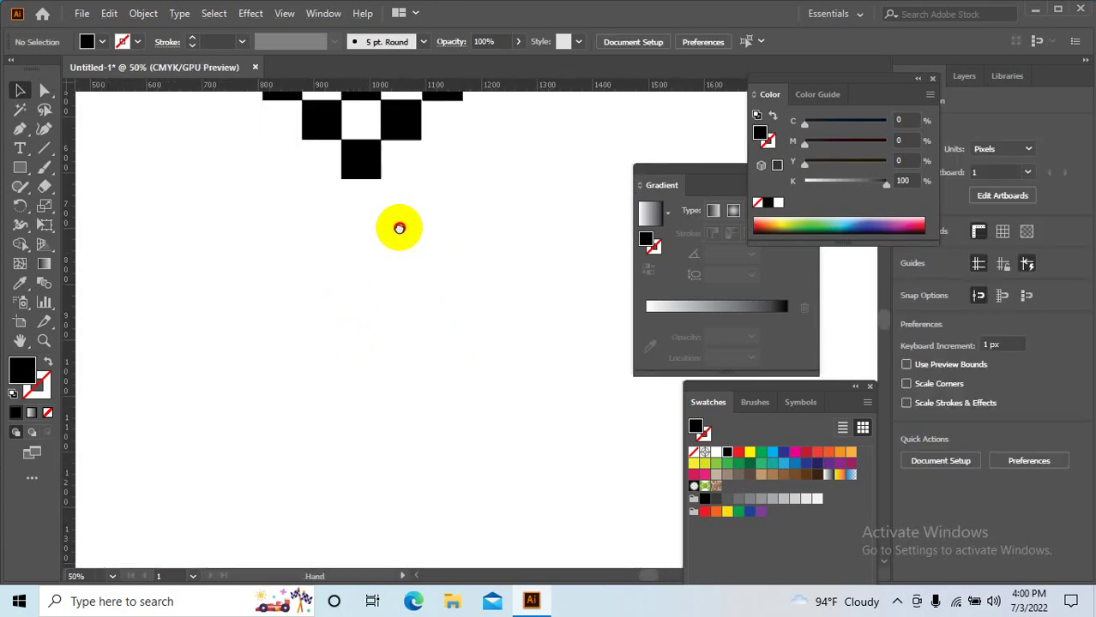
left_click_drag(418, 325, 397, 196)
left_click_drag(411, 261, 391, 233)
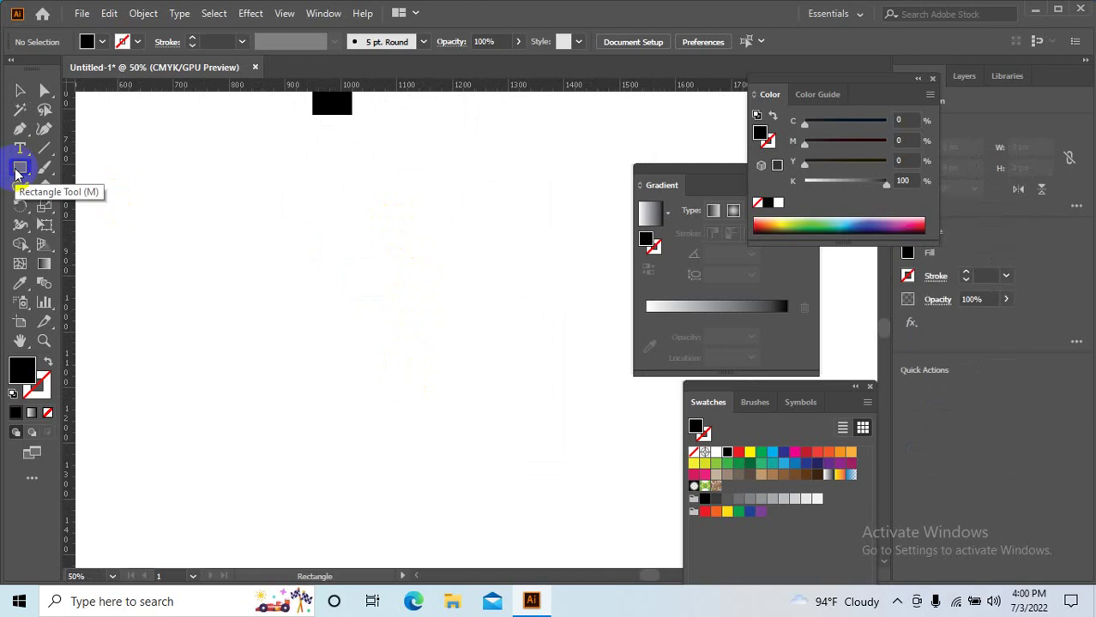
- Draw a large 452.16 px black square, delete it, then undo the deletion
left_click_drag(231, 170, 478, 422)
left_click(19, 90)
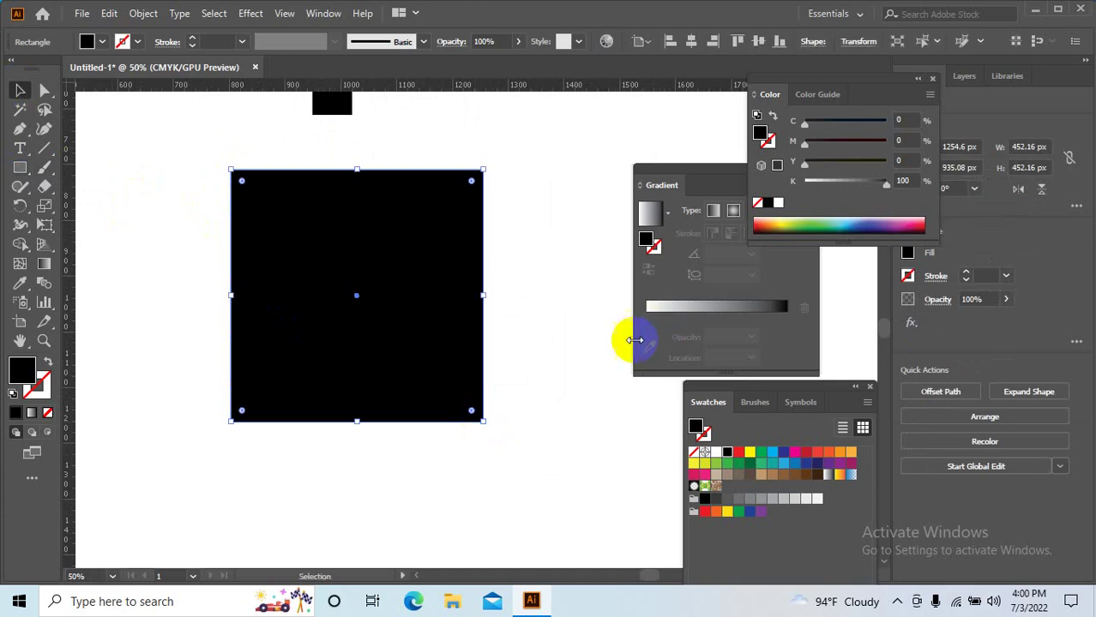
key("a")
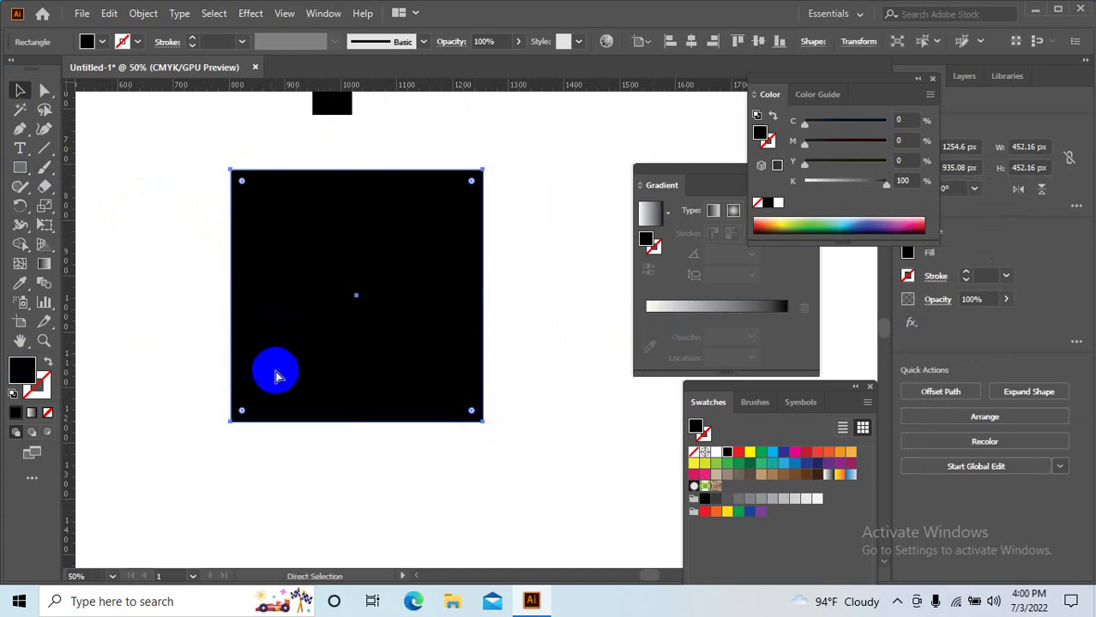
key("v")
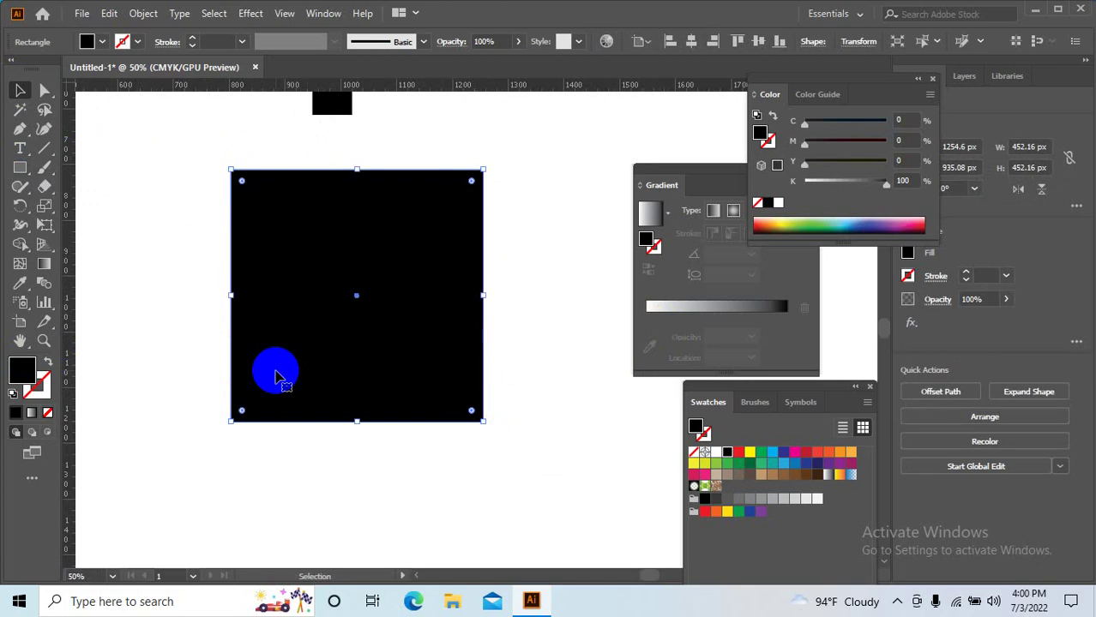
key("Delete")
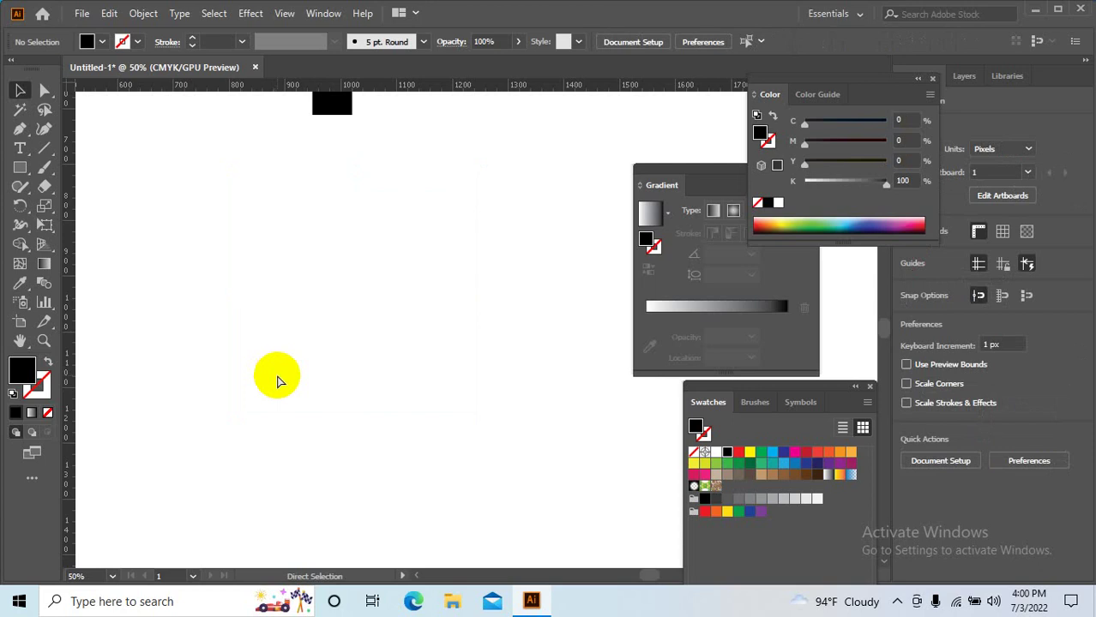
key("ctrl+z")
- Move the big square, make it an unfilled outline, and draw a 387.36 × 372.68 px rectangle inside
left_click_drag(463, 391, 387, 376)
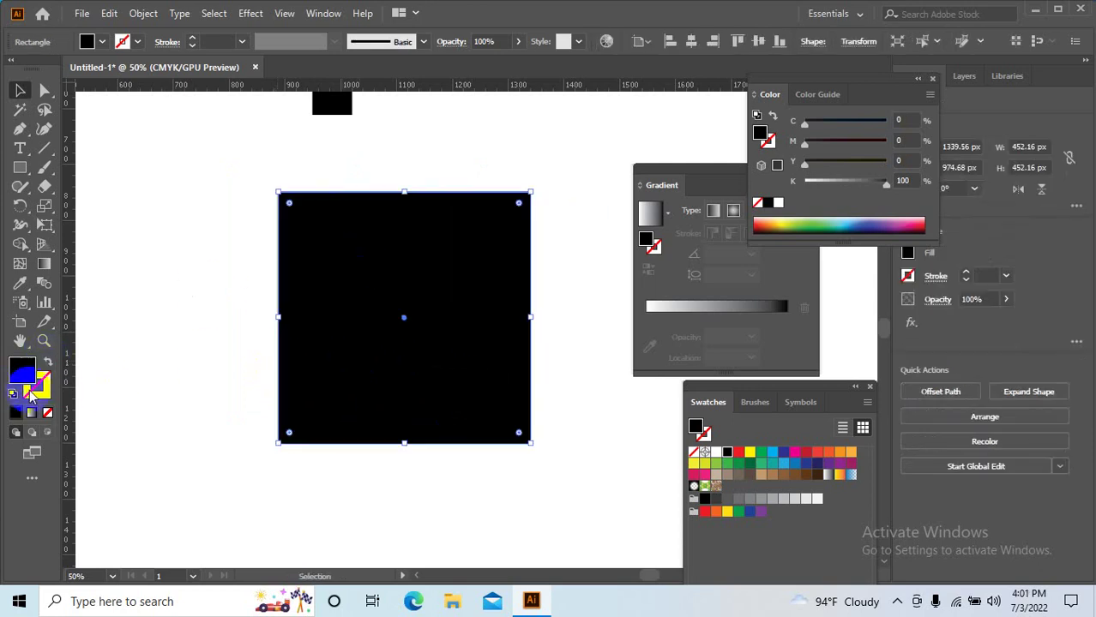
left_click(48, 363)
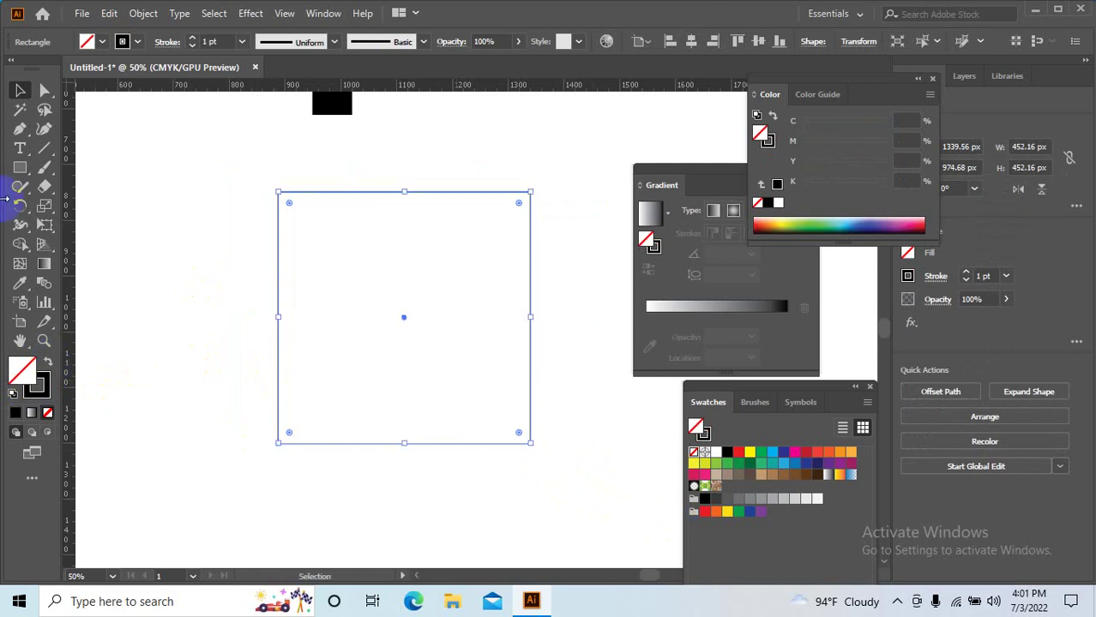
left_click(19, 168)
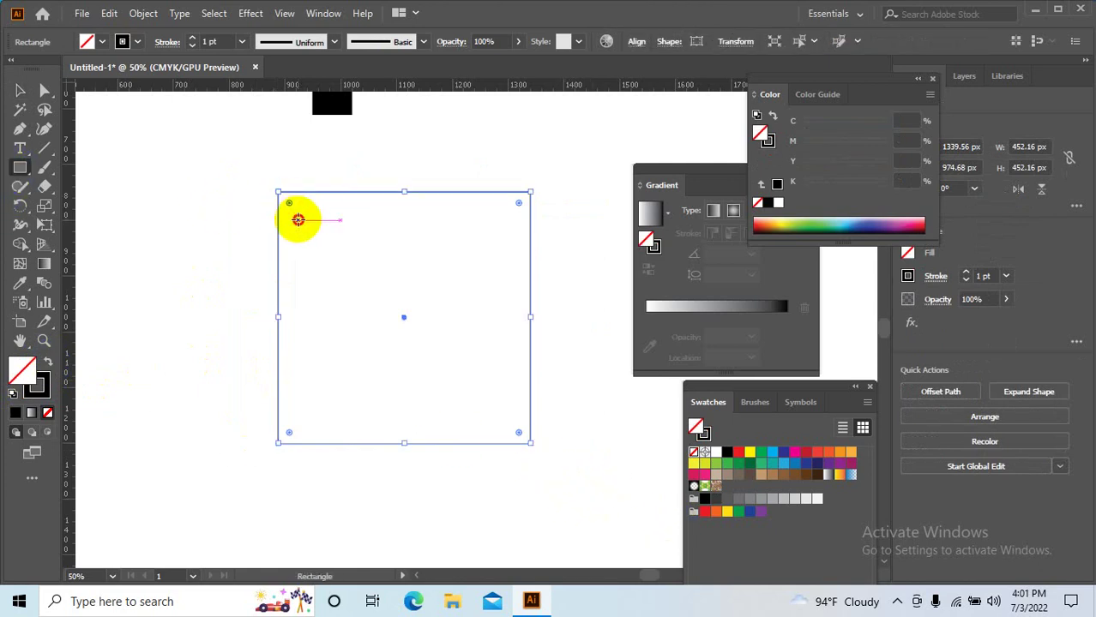
mouse_move(300, 222)
left_mouse_down()
mouse_move(499, 426)
mouse_move(515, 427)
left_mouse_up()
left_click(19, 89)
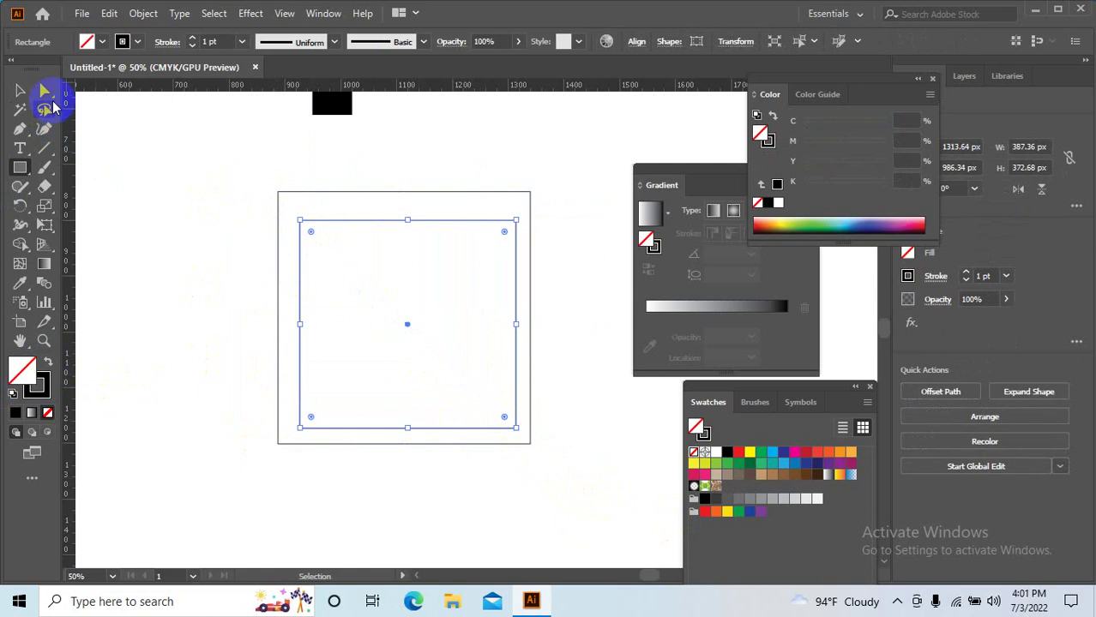
left_click(210, 189)
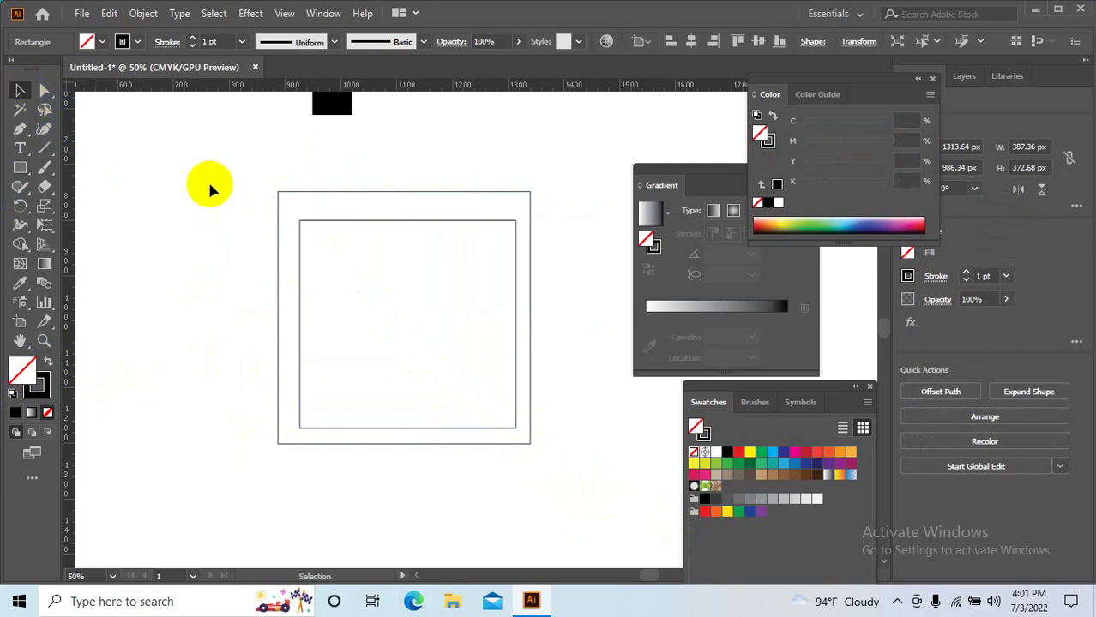
left_click(295, 193)
left_click(275, 155)
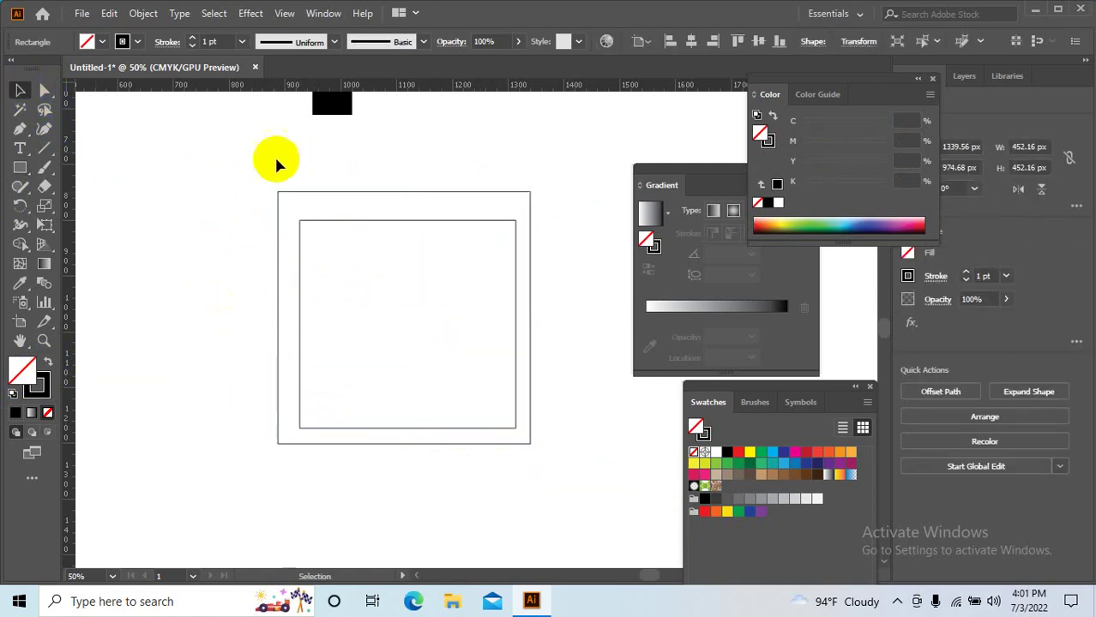
scroll(276, 154, "up", 3)
left_click_drag(311, 204, 299, 200)
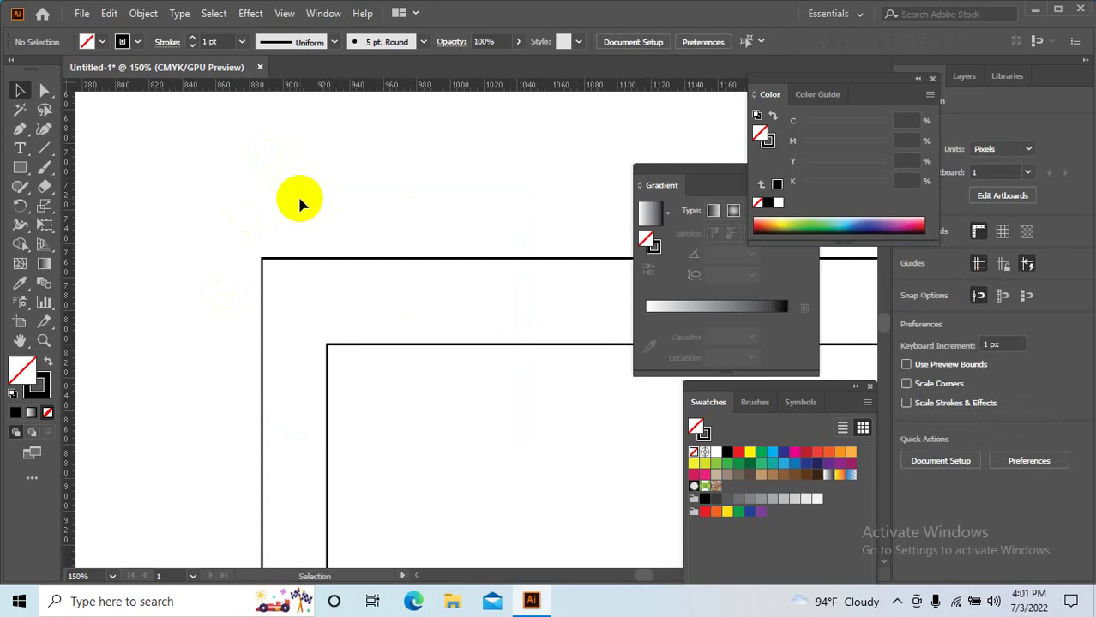
- Convert the outer square into a guide with Make Guides, then pan to inspect it
right_click(331, 260)
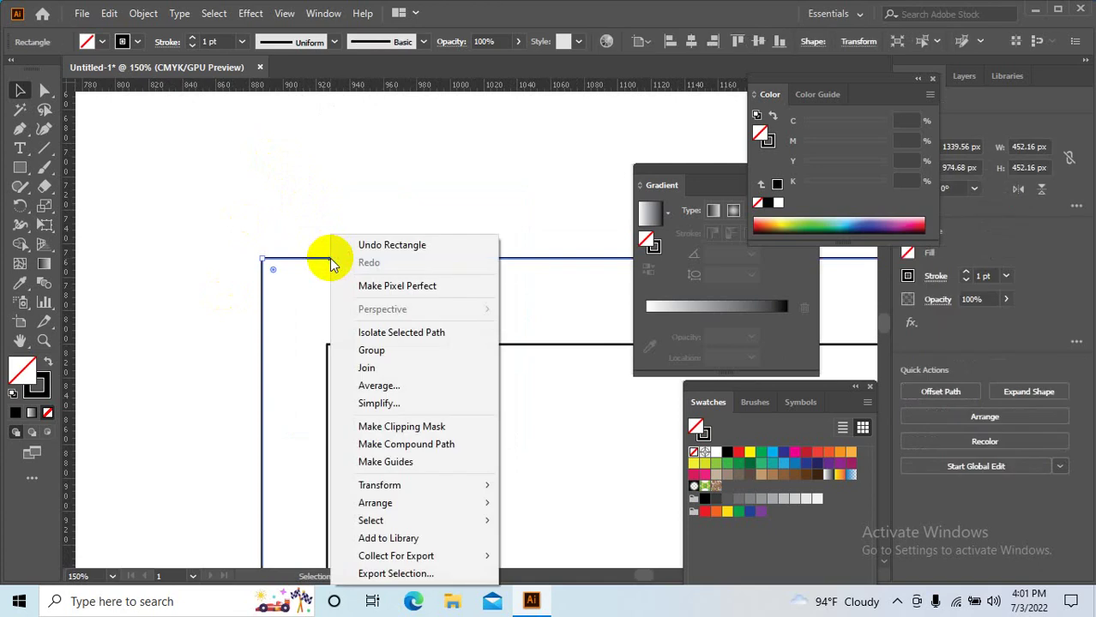
left_click(398, 463)
scroll(325, 257, "down", 4)
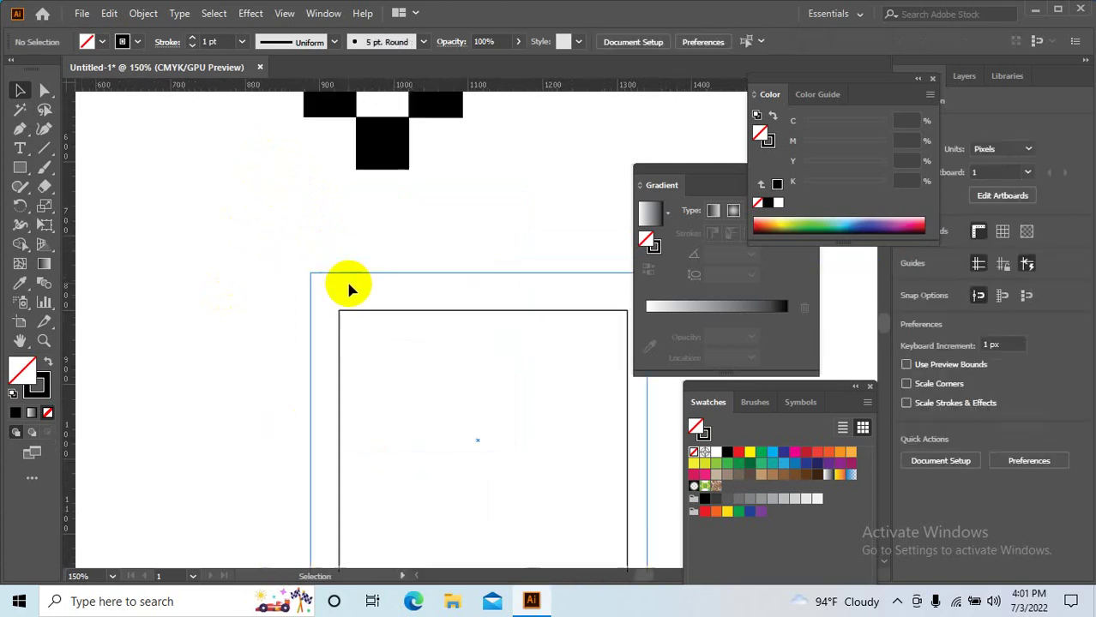
left_click_drag(412, 361, 365, 323)
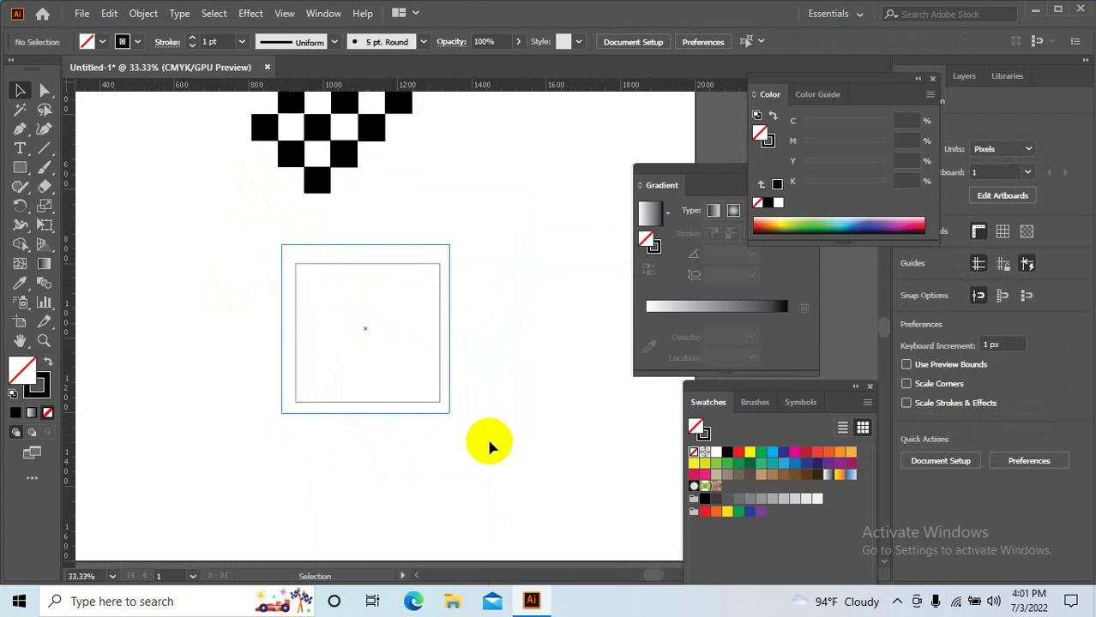
scroll(471, 420, "up", 3)
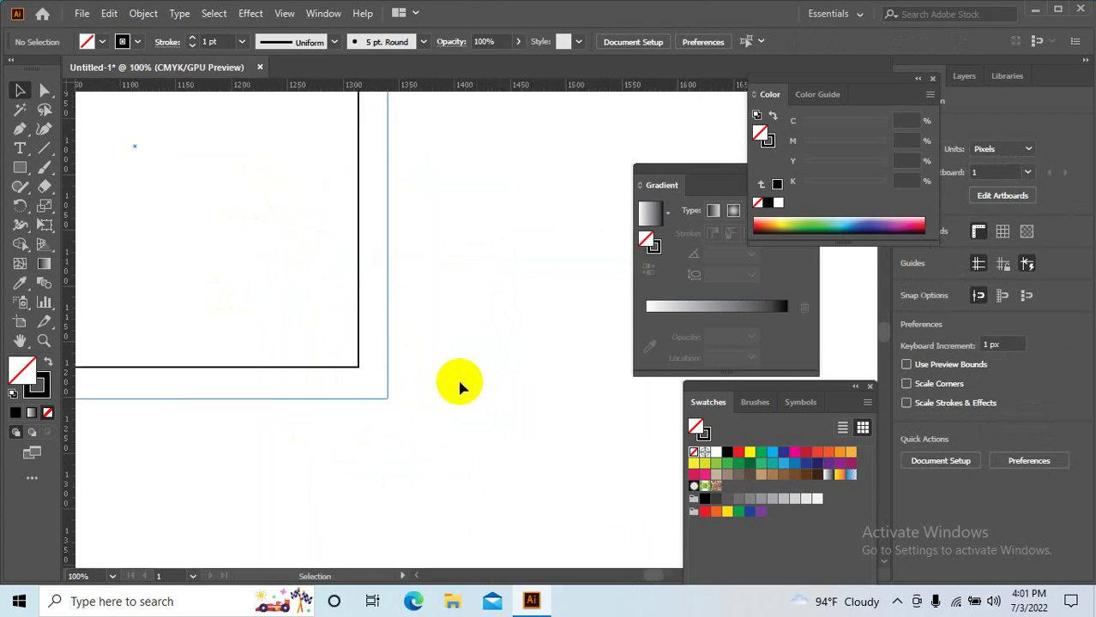
scroll(460, 386, "down", 2)
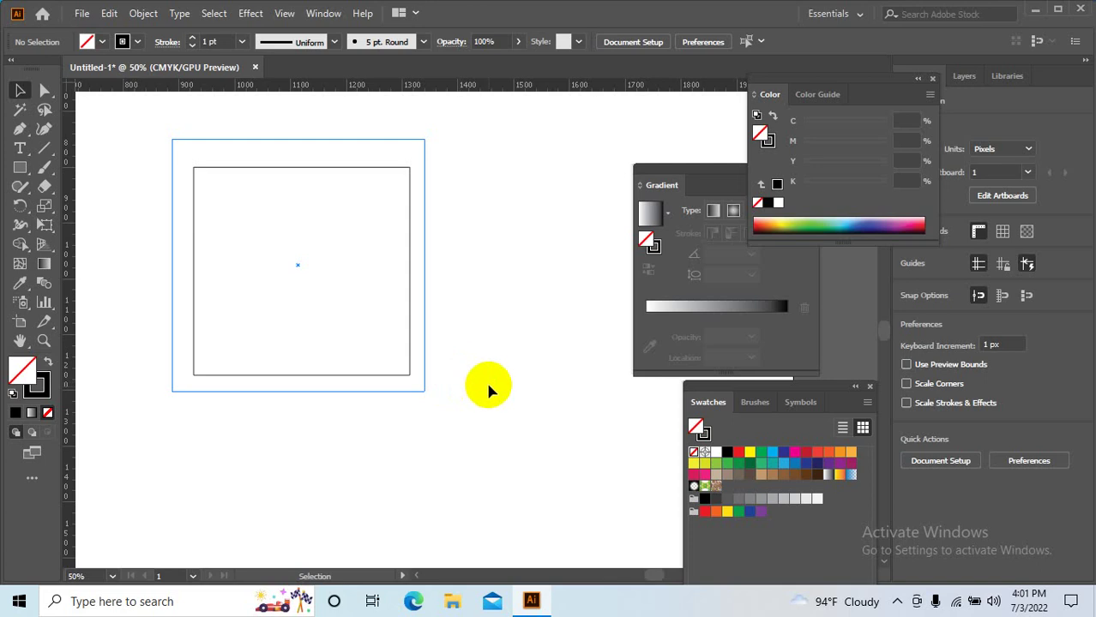
left_click_drag(472, 377, 504, 419)
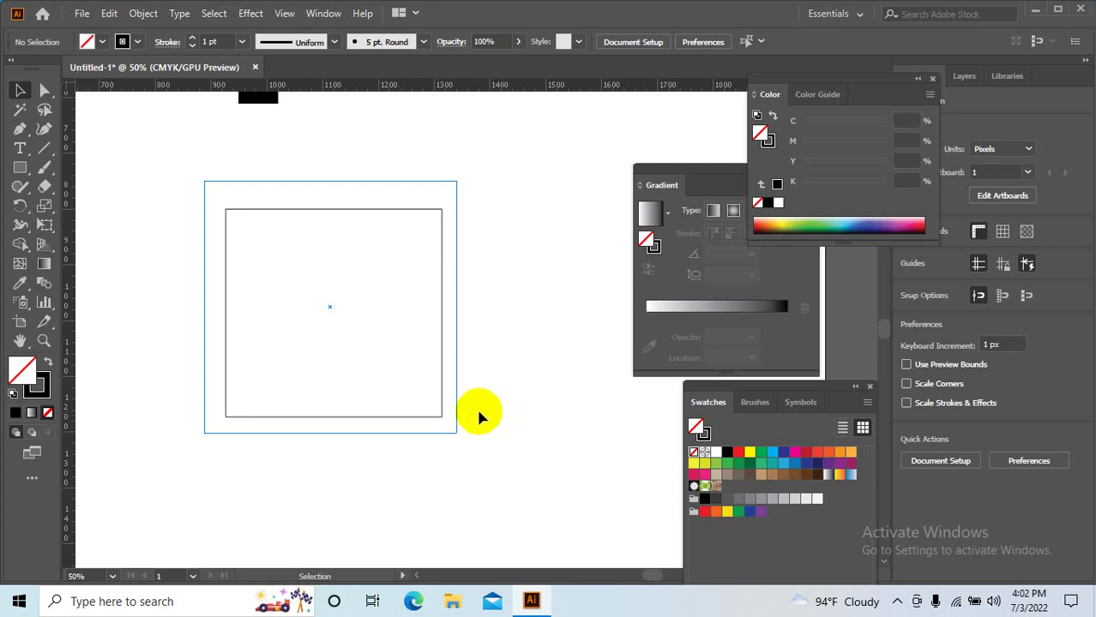
- Nudge the inner square slightly up and left
left_click_drag(441, 417, 430, 402)
left_click(502, 452)
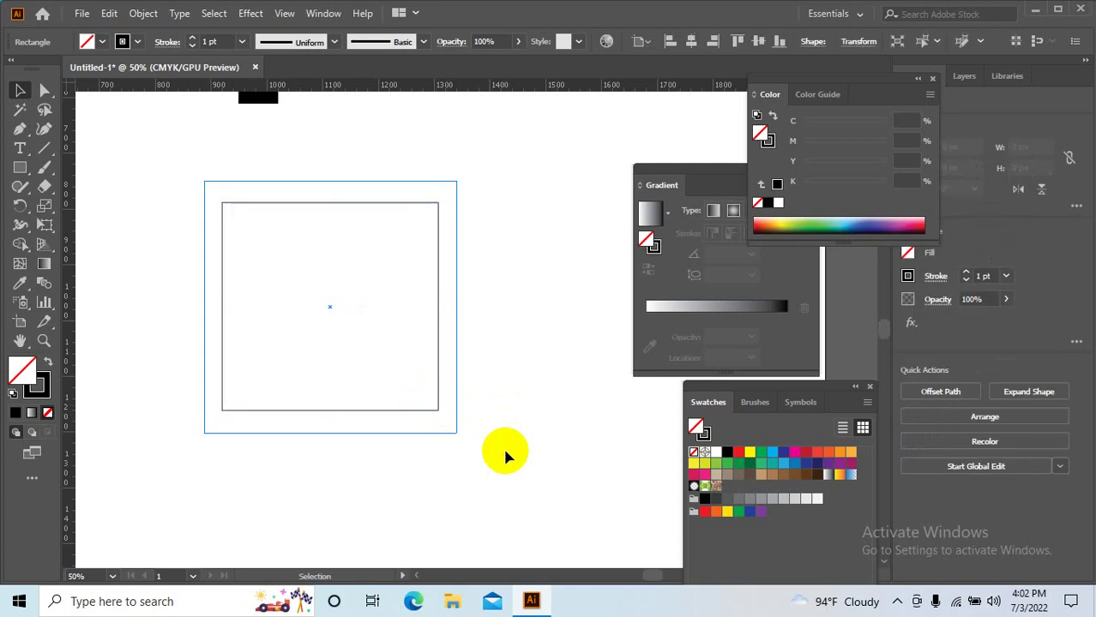
left_click_drag(500, 447, 518, 457)
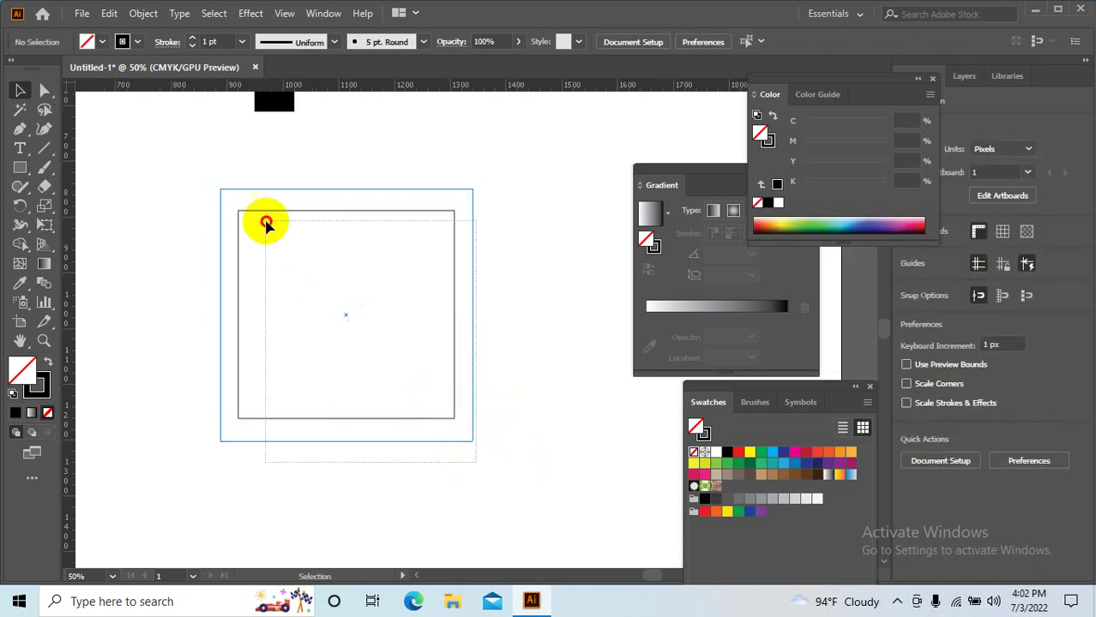
left_click(264, 213)
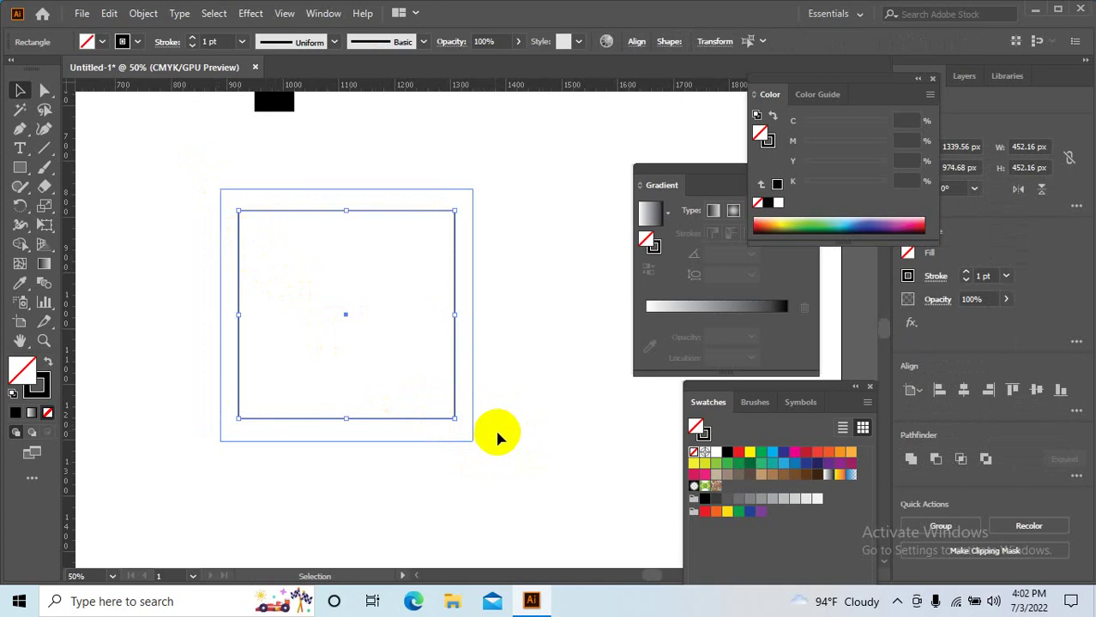
left_click(512, 461)
left_click_drag(512, 460, 515, 458)
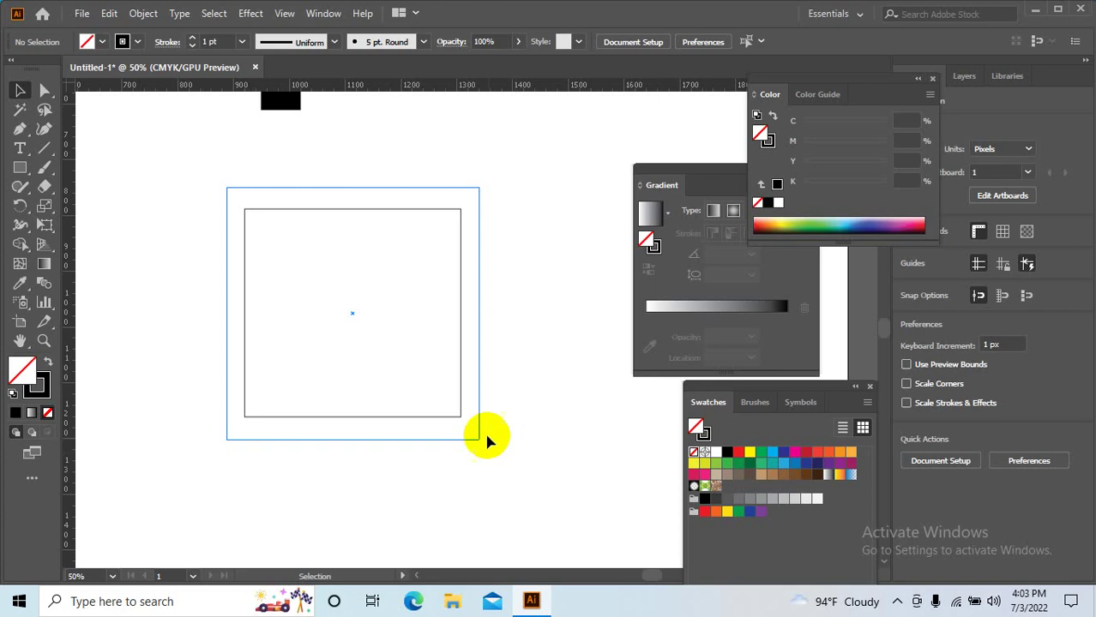
- Box-select the inner square together with the guide square
left_click_drag(519, 337, 481, 349)
left_click_drag(308, 412, 118, 196)
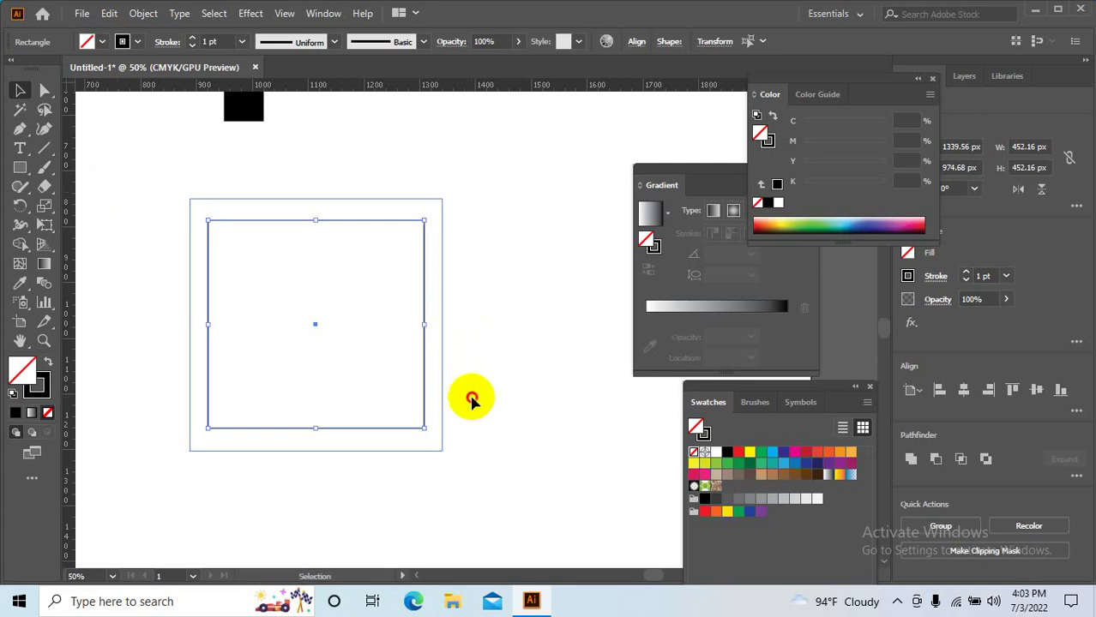
left_click(467, 420)
left_click_drag(367, 449, 118, 179)
left_click_drag(457, 172, 521, 213)
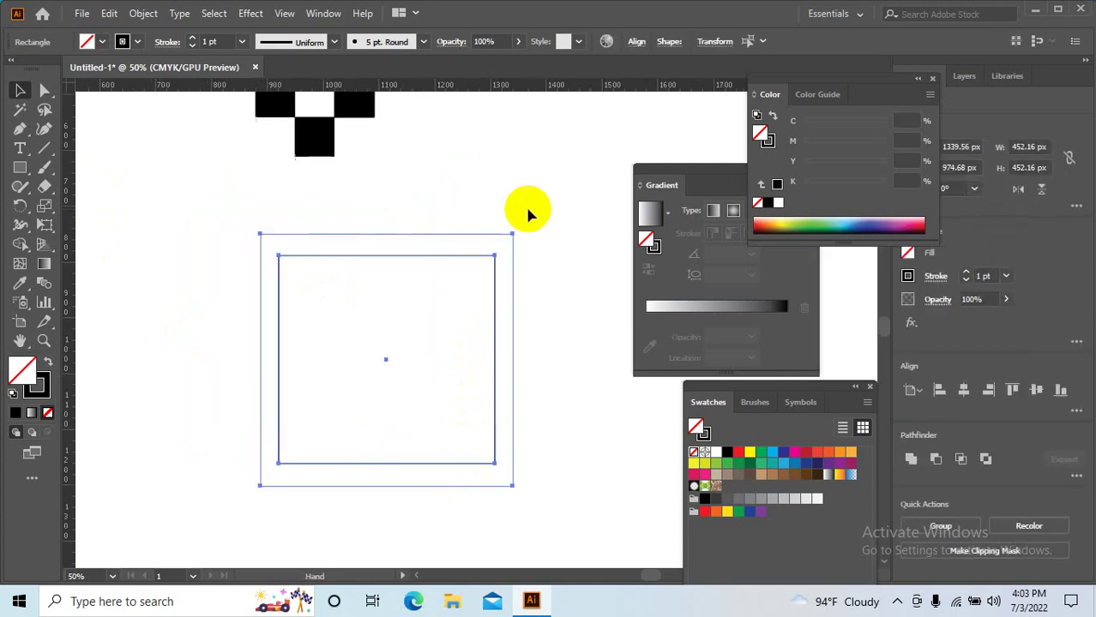
left_click_drag(543, 514, 227, 198)
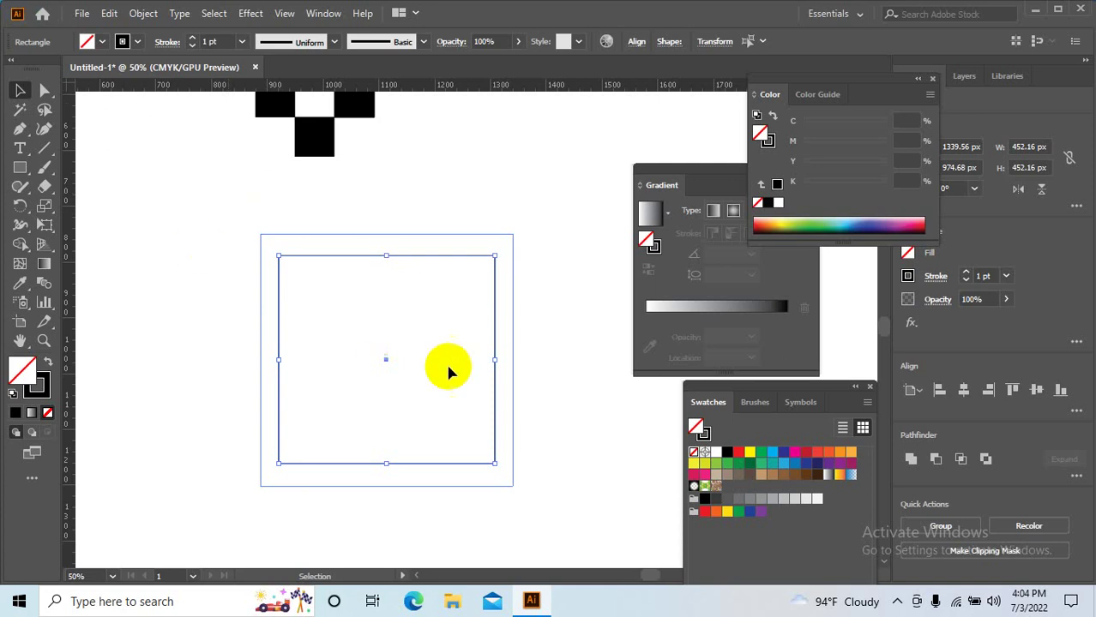
- Move the bottom small square down out of the top pattern, fill it solid black, and deselect it
left_click(234, 207)
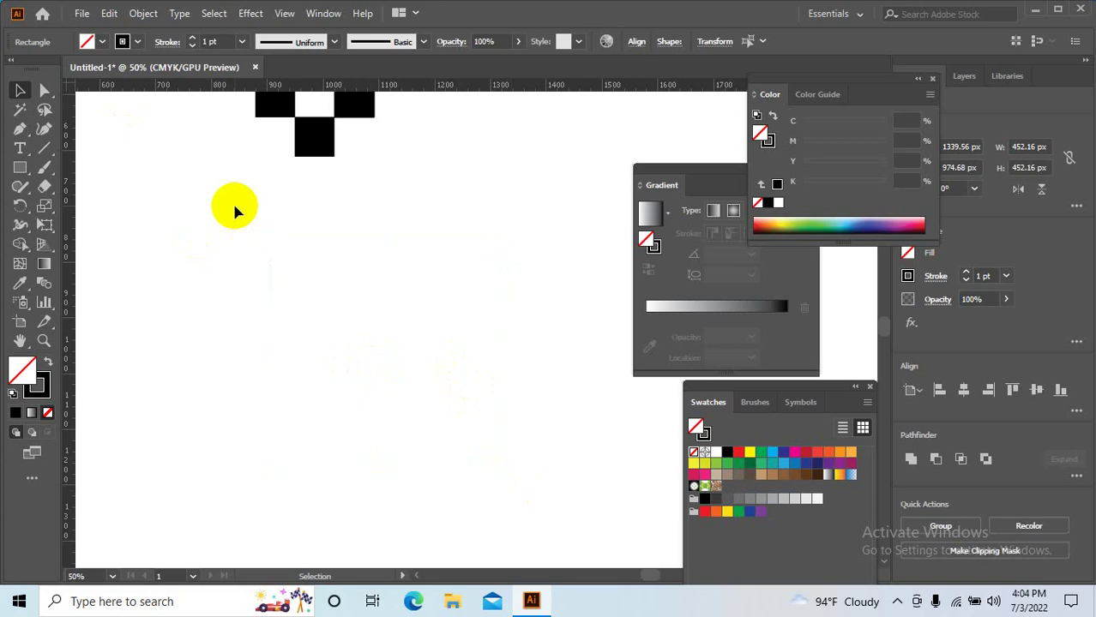
left_click_drag(314, 142, 429, 367)
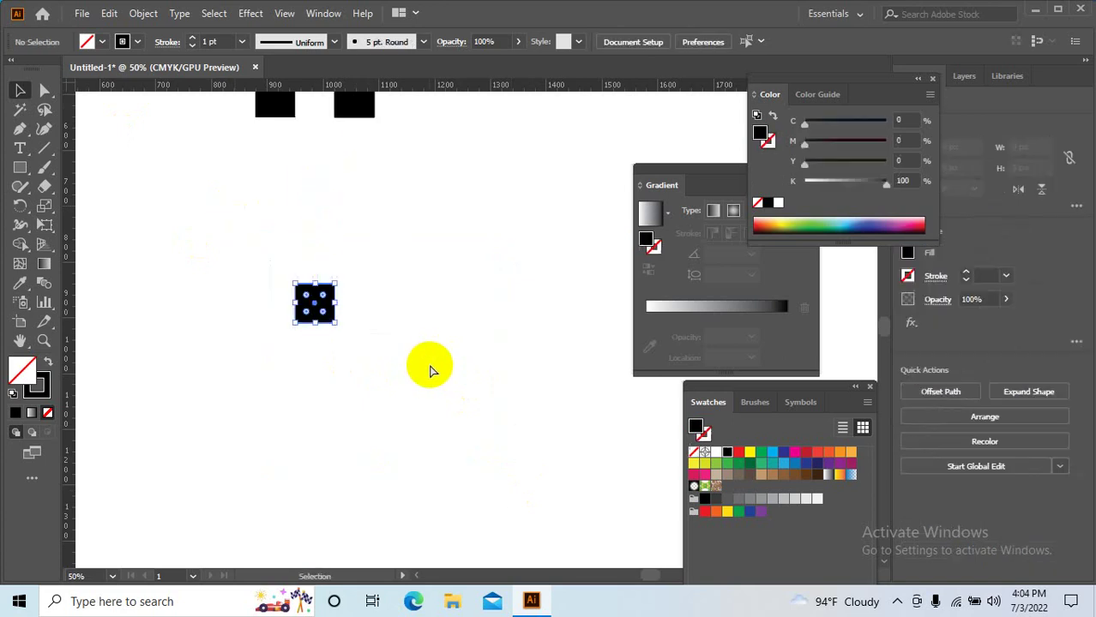
key("shift+x")
left_click_drag(426, 432, 379, 400)
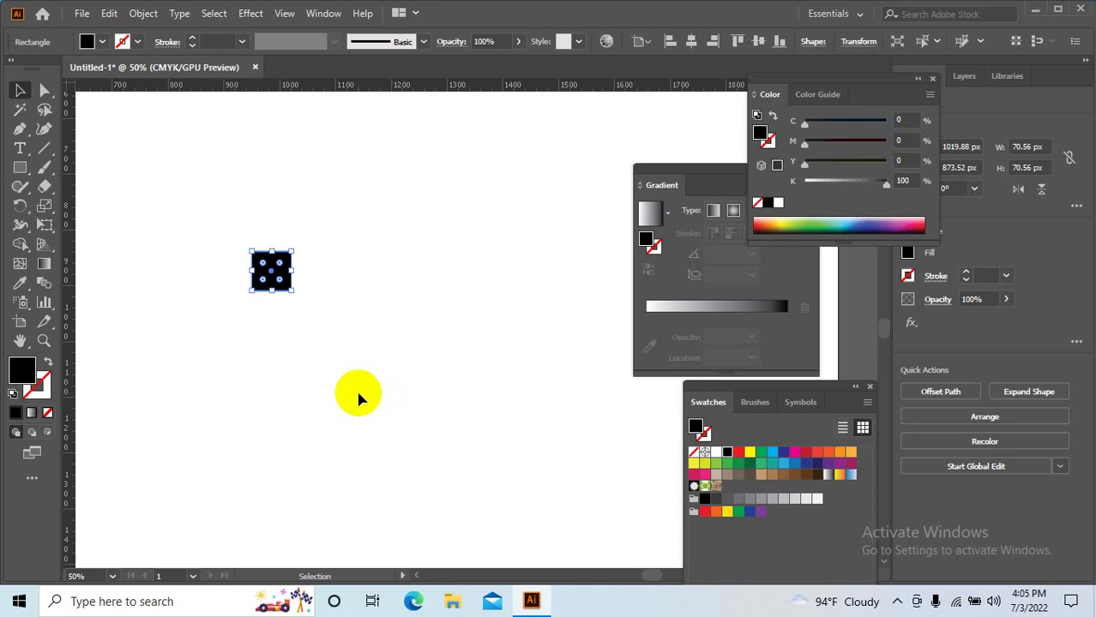
left_click(358, 395)
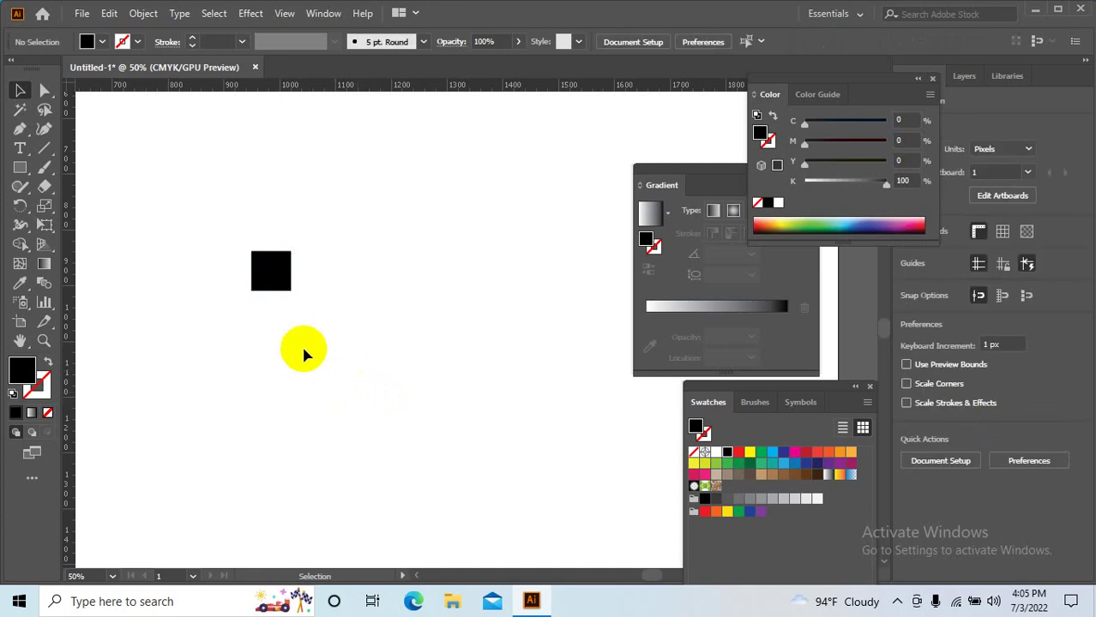
- Fill the small square yellow and paste a 70.56 px black square beside it
scroll(297, 339, "up", 1)
left_click(272, 271)
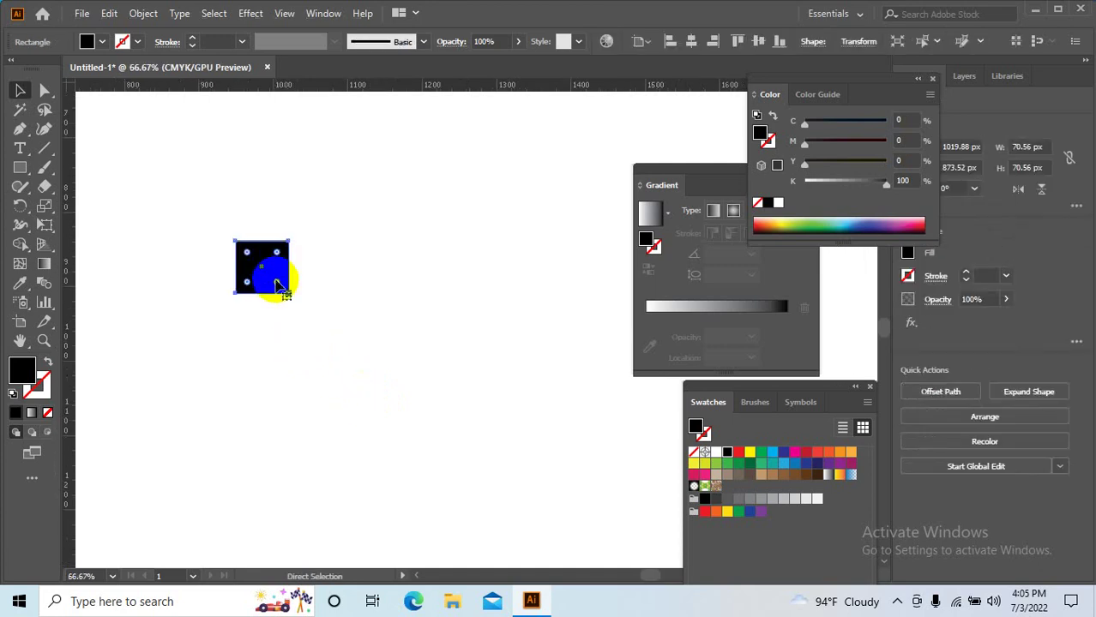
key("v")
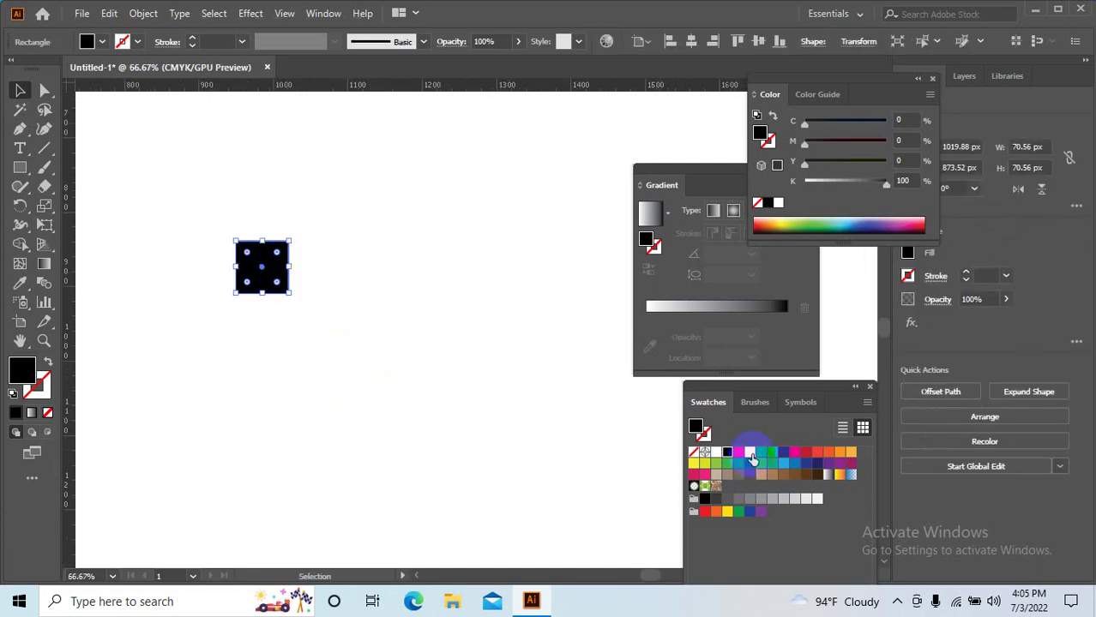
left_click(750, 452)
left_click(381, 432)
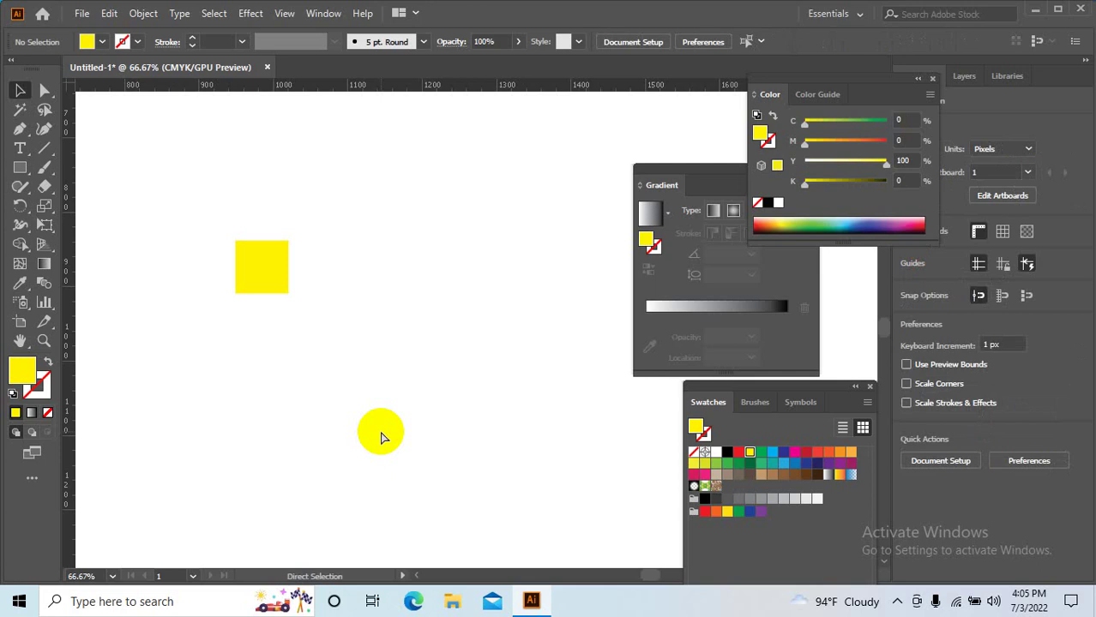
key("ctrl+v")
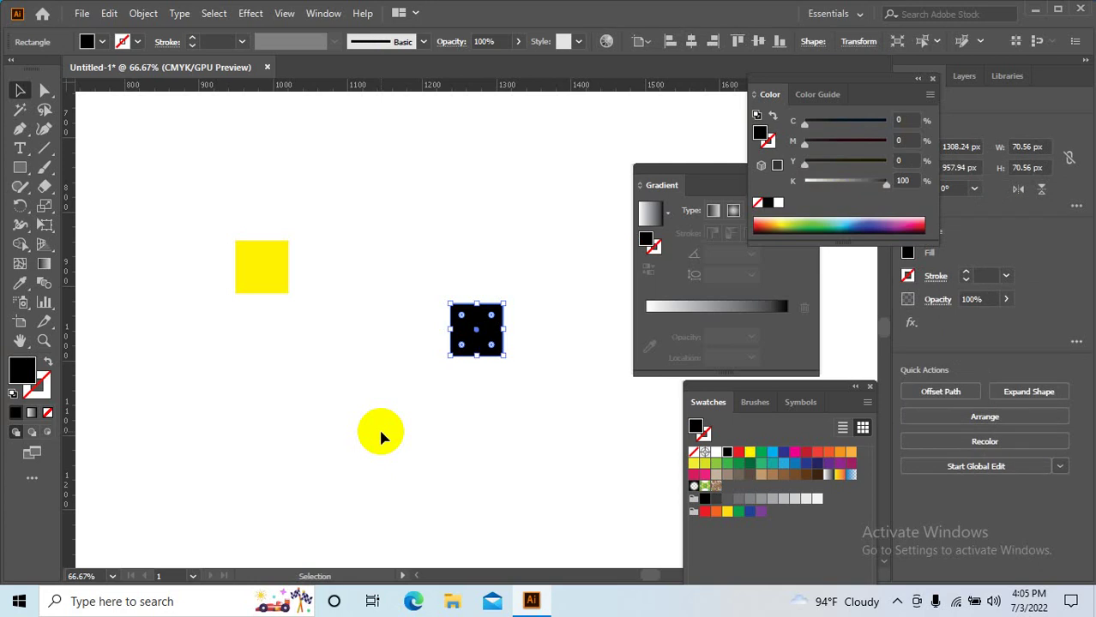
- Draw a large 223.2 px square with the Rectangle tool and reposition it
scroll(378, 426, "left", 2)
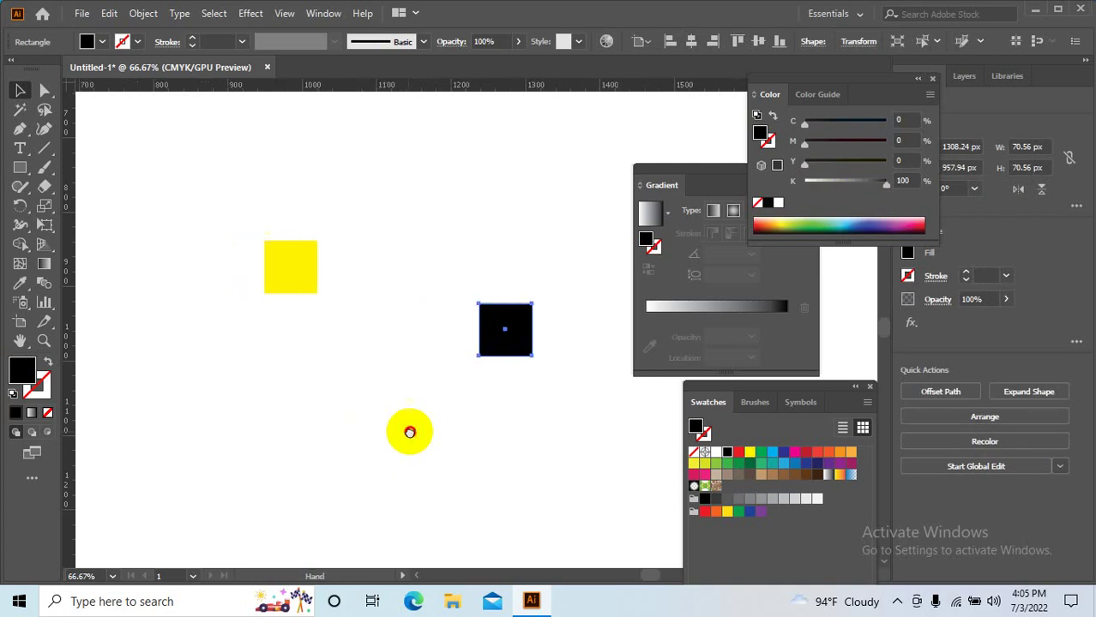
left_click(373, 415)
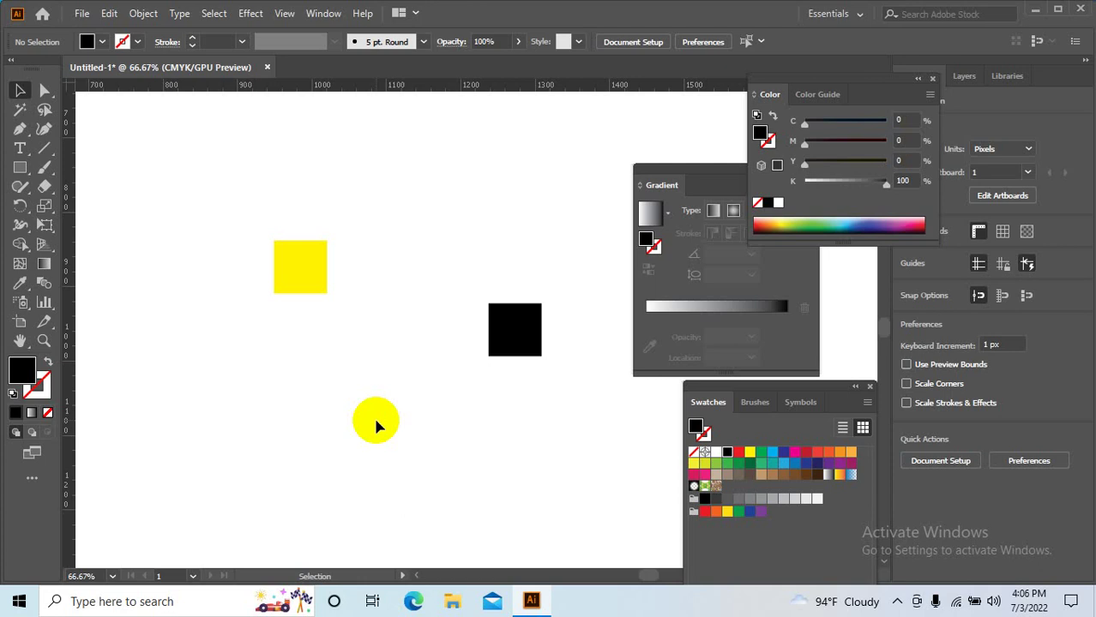
left_click(296, 283)
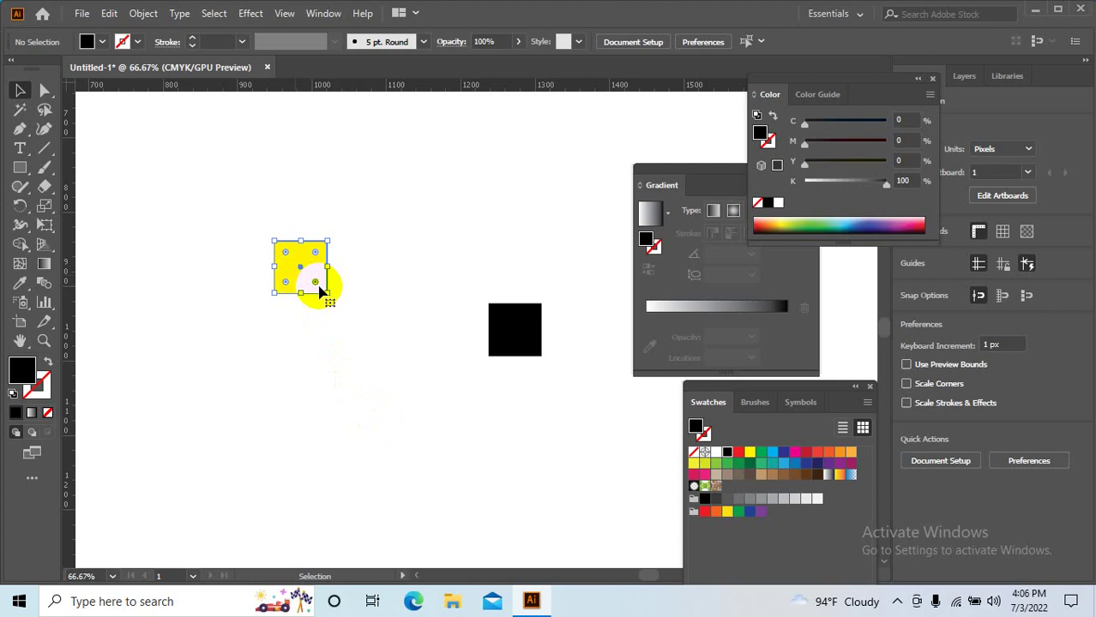
scroll(322, 287, "up", 1)
scroll(350, 305, "down", 2)
left_click_drag(543, 416, 313, 244)
scroll(360, 205, "down", 3)
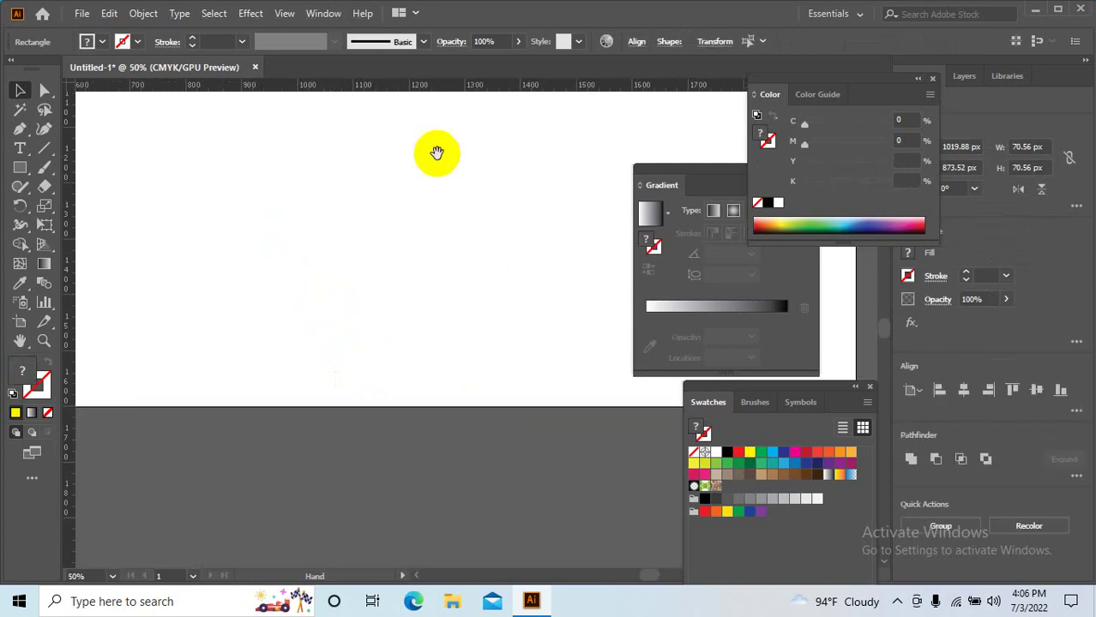
scroll(274, 183, "up", 2)
left_click_drag(269, 159, 518, 408)
key("v")
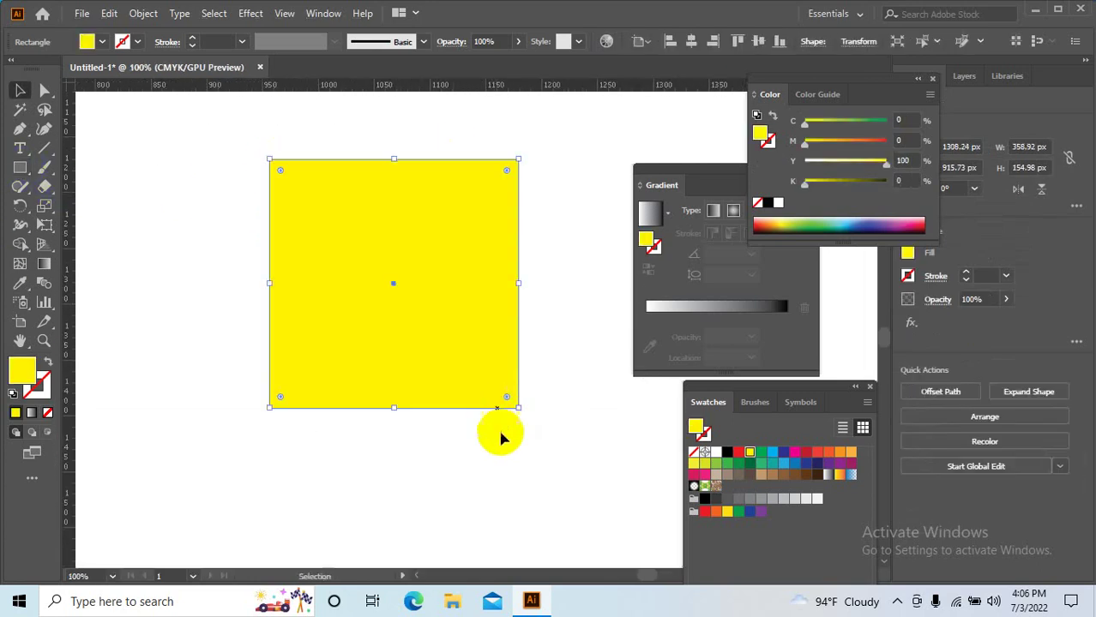
mouse_move(424, 342)
left_mouse_down()
mouse_move(300, 324)
mouse_move(407, 343)
left_mouse_up()
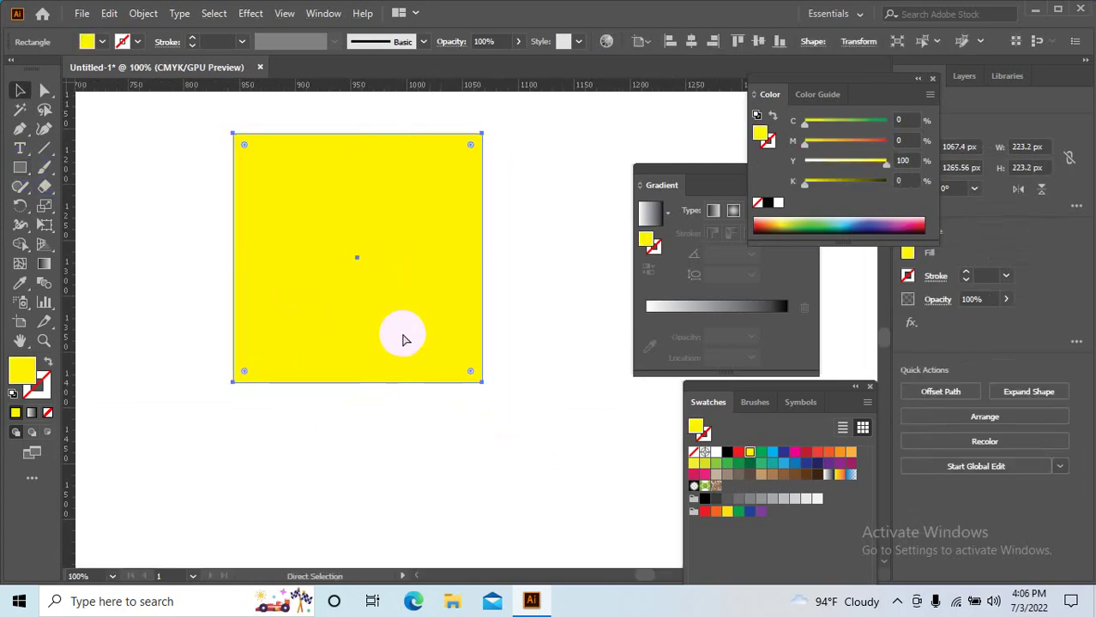
- Fill the large square blue, then make a yellow copy stacked over it
left_click(782, 454)
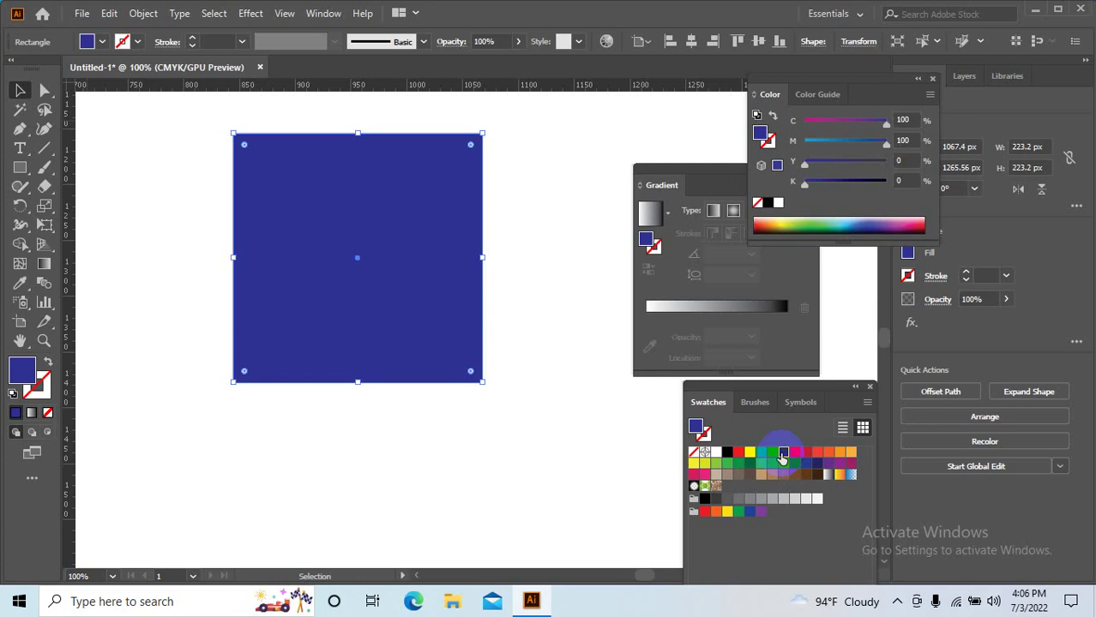
left_click(750, 452)
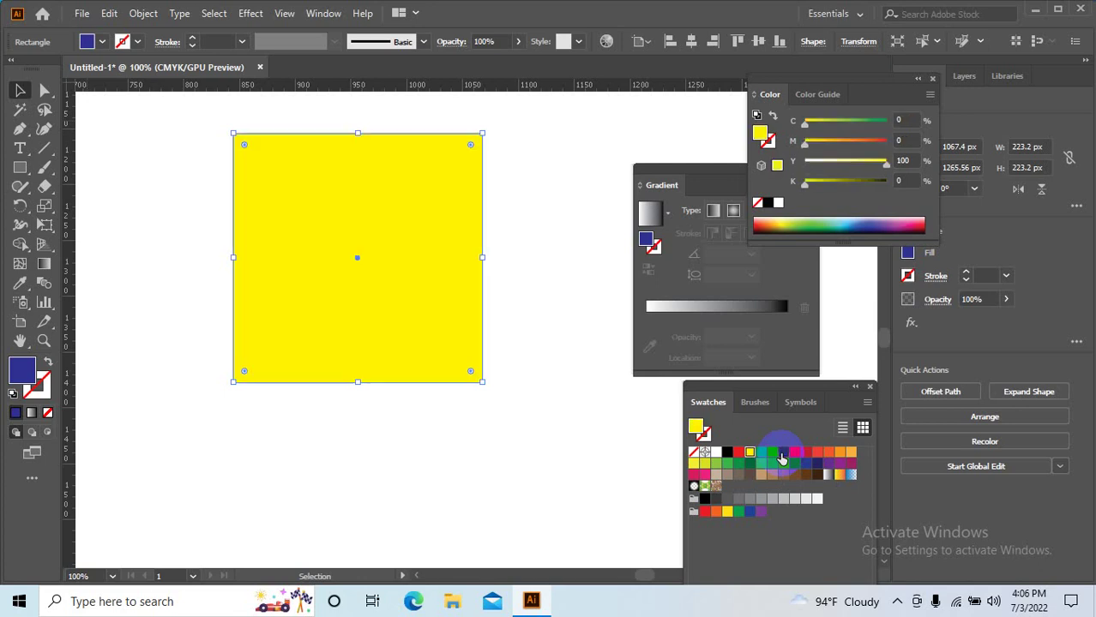
left_click_drag(298, 300, 334, 304)
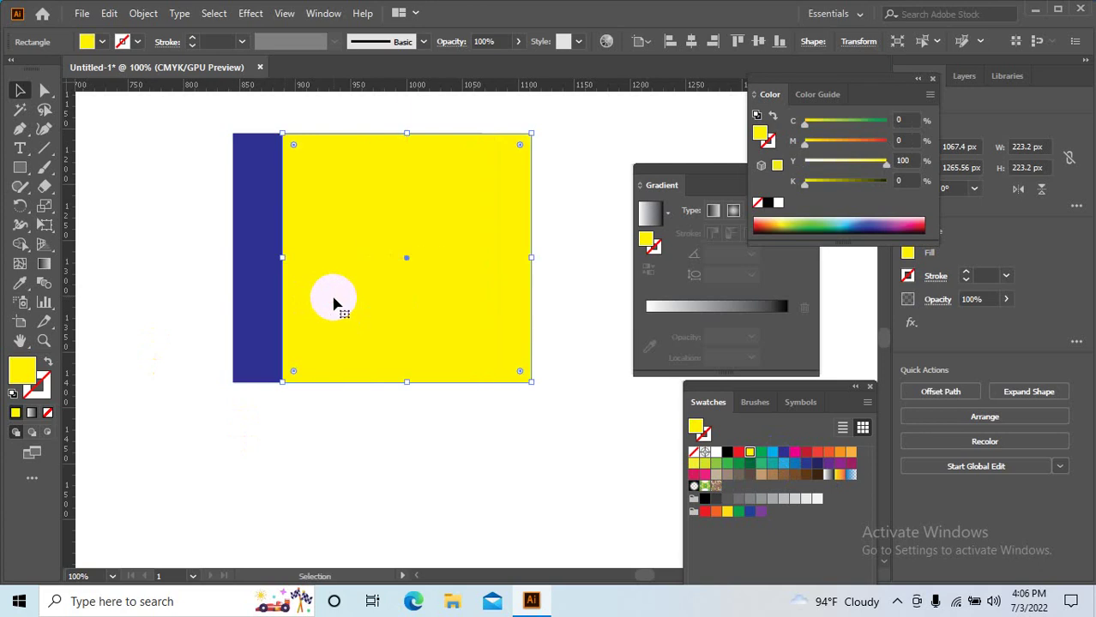
key("ctrl+z")
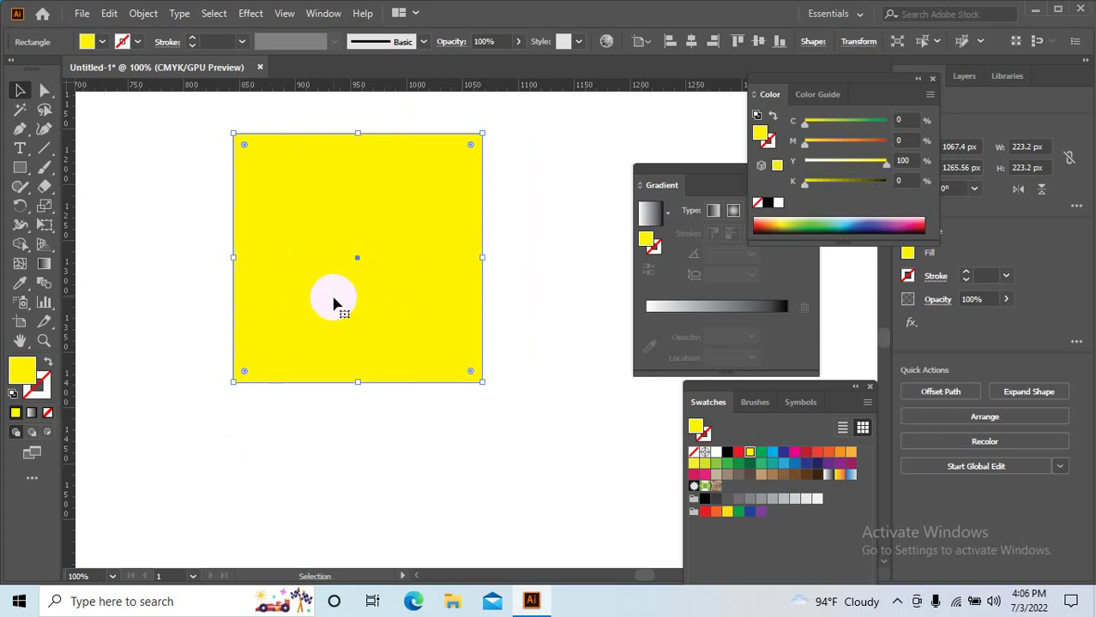
- Recolour the top square cyan and deselect it
key("a")
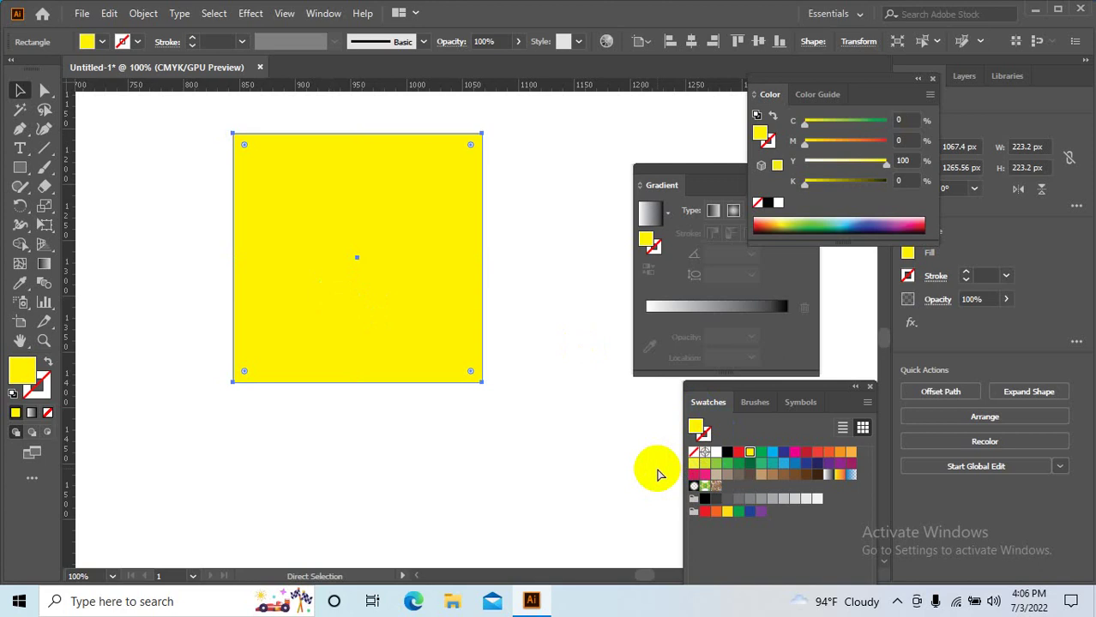
key("v")
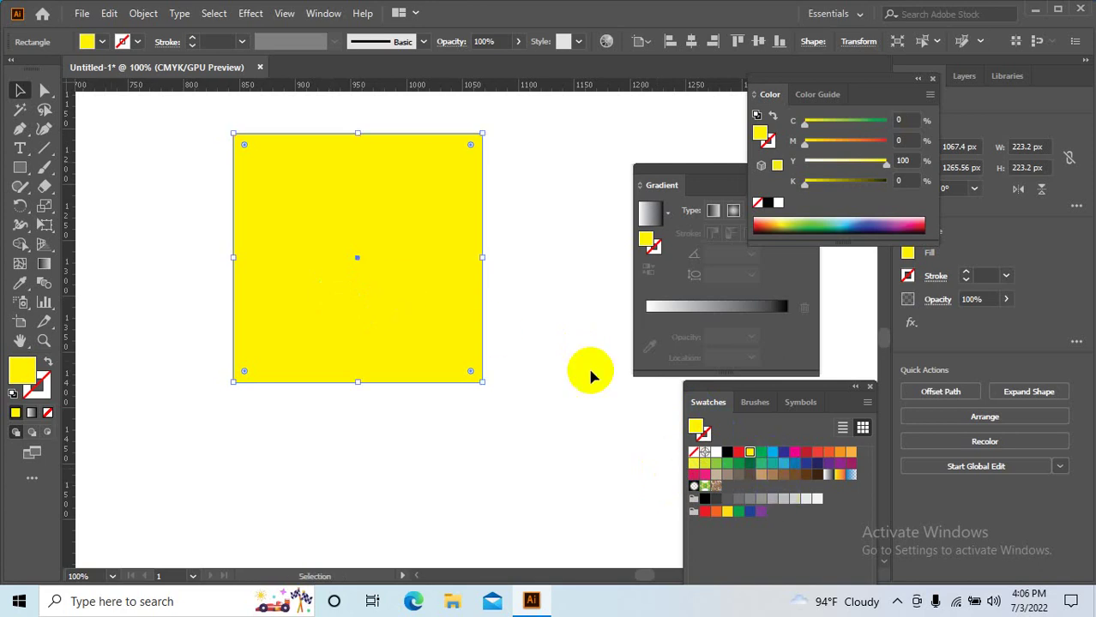
left_click(772, 452)
key("a")
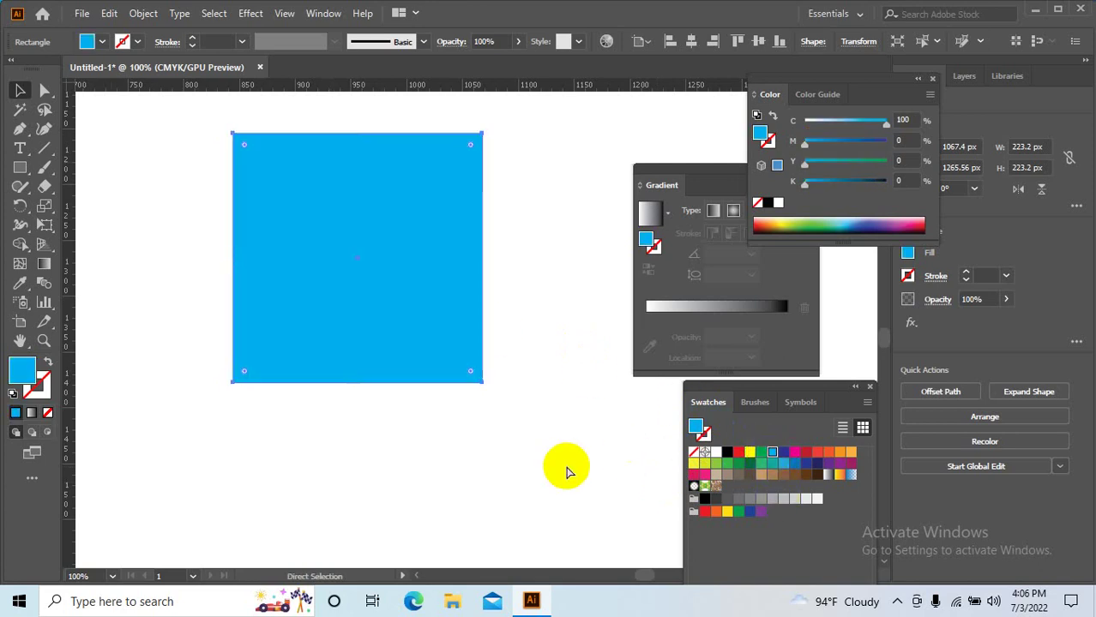
left_click(548, 466)
key("v")
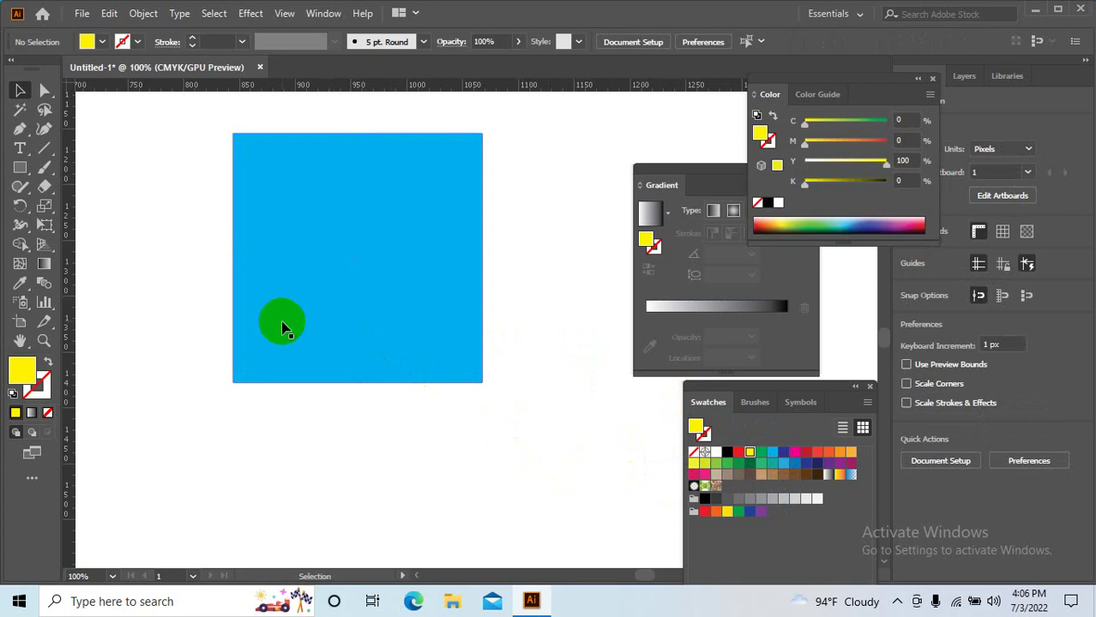
- Spread the squares apart: cyan furthest right, yellow right, and dark blue slightly left
left_click_drag(292, 326, 505, 326)
left_click_drag(304, 312, 445, 320)
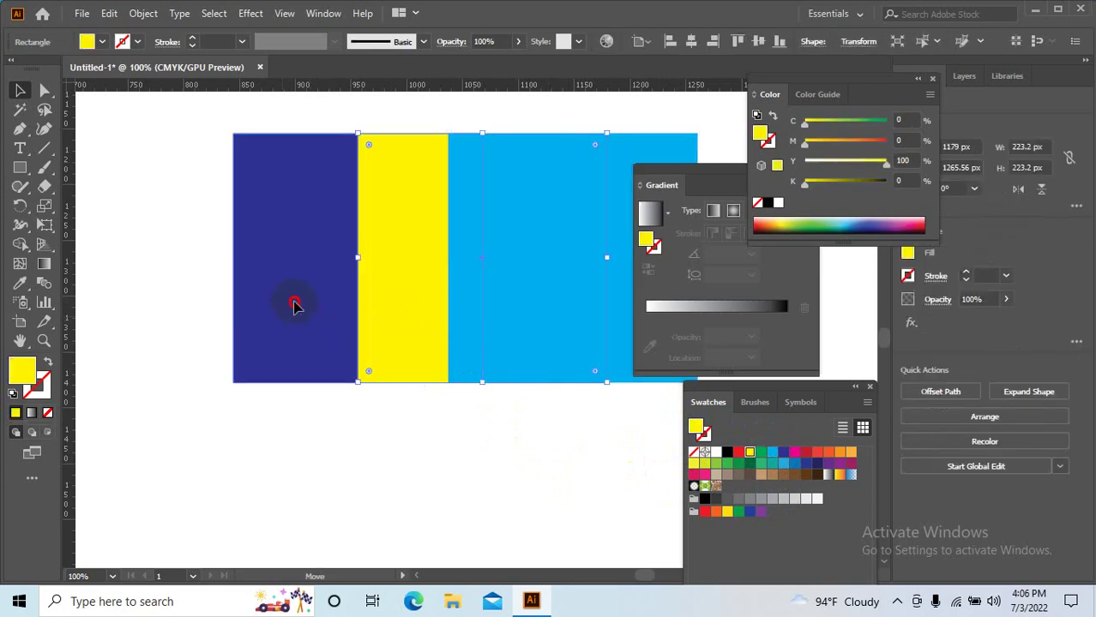
left_click_drag(293, 303, 273, 304)
left_click(417, 449)
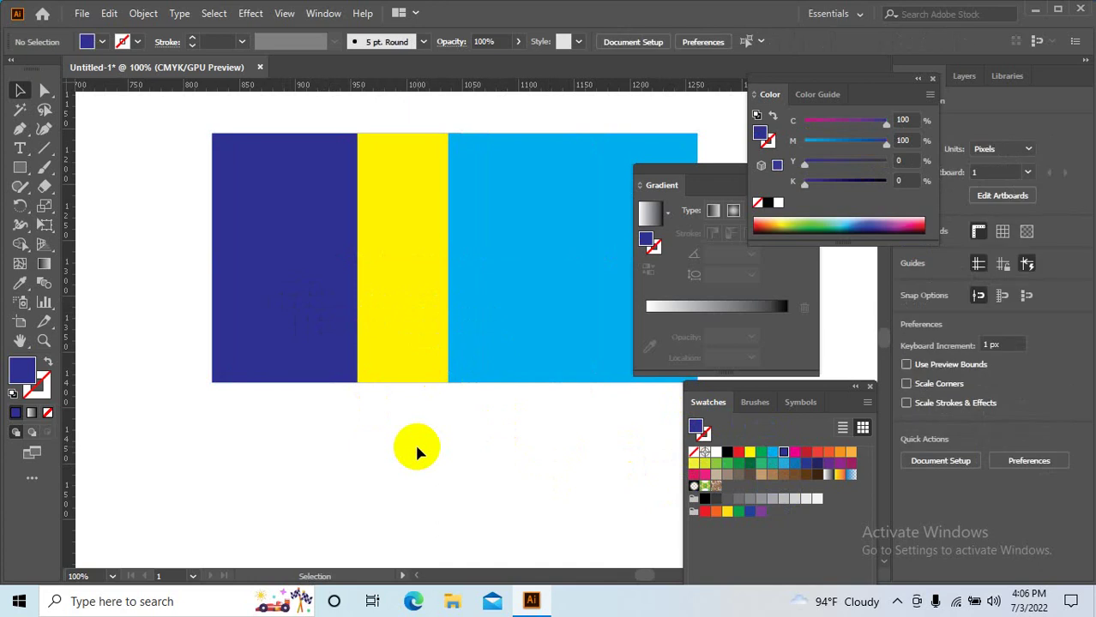
left_click(494, 285)
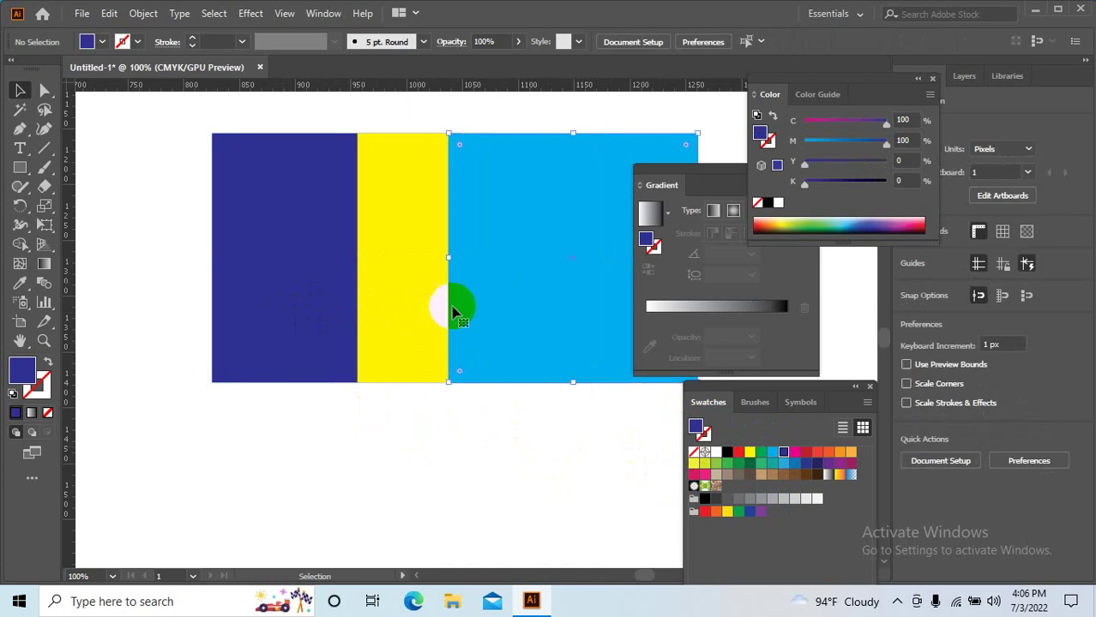
left_click(401, 289)
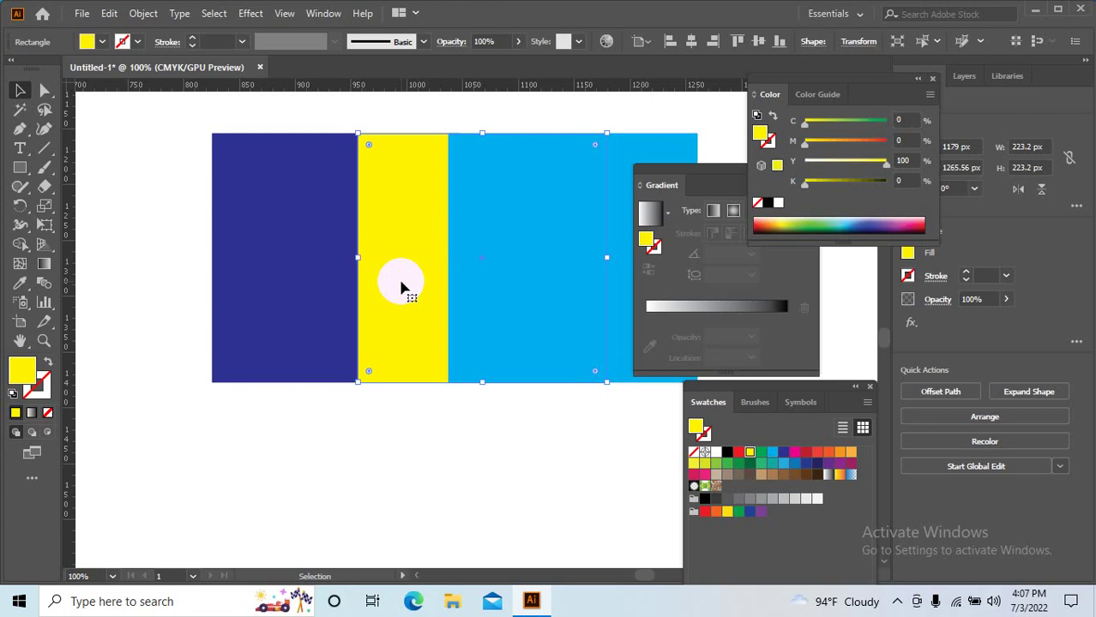
left_click(472, 421)
- Slide dark blue behind yellow, select all three squares, and set yellow as the key object
mouse_move(281, 293)
left_mouse_down()
mouse_move(373, 294)
mouse_move(389, 315)
left_mouse_up()
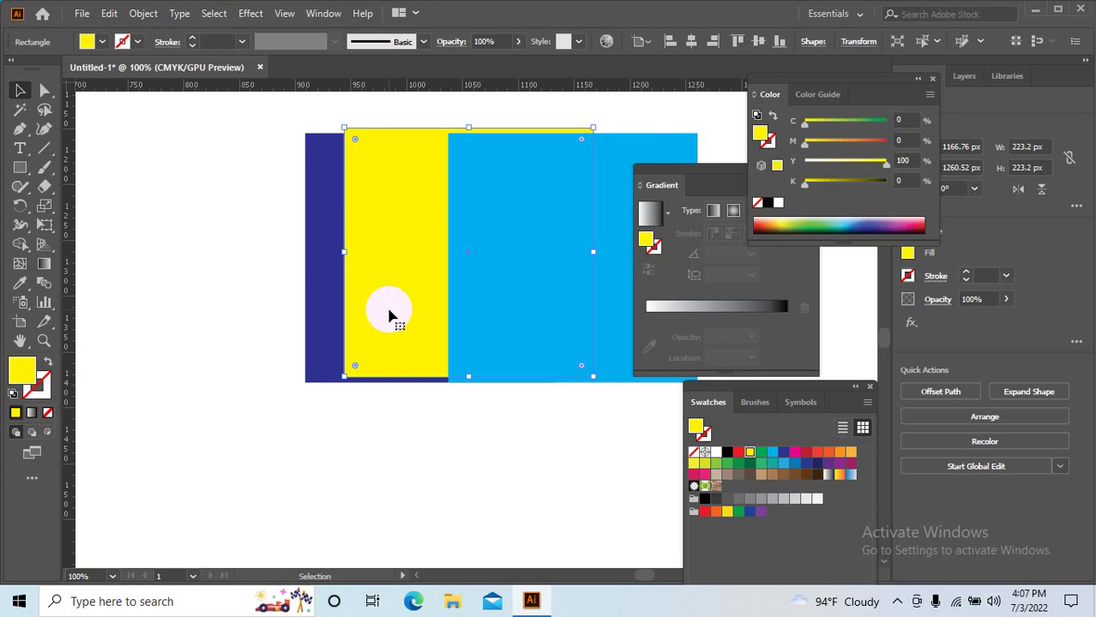
left_click(480, 420)
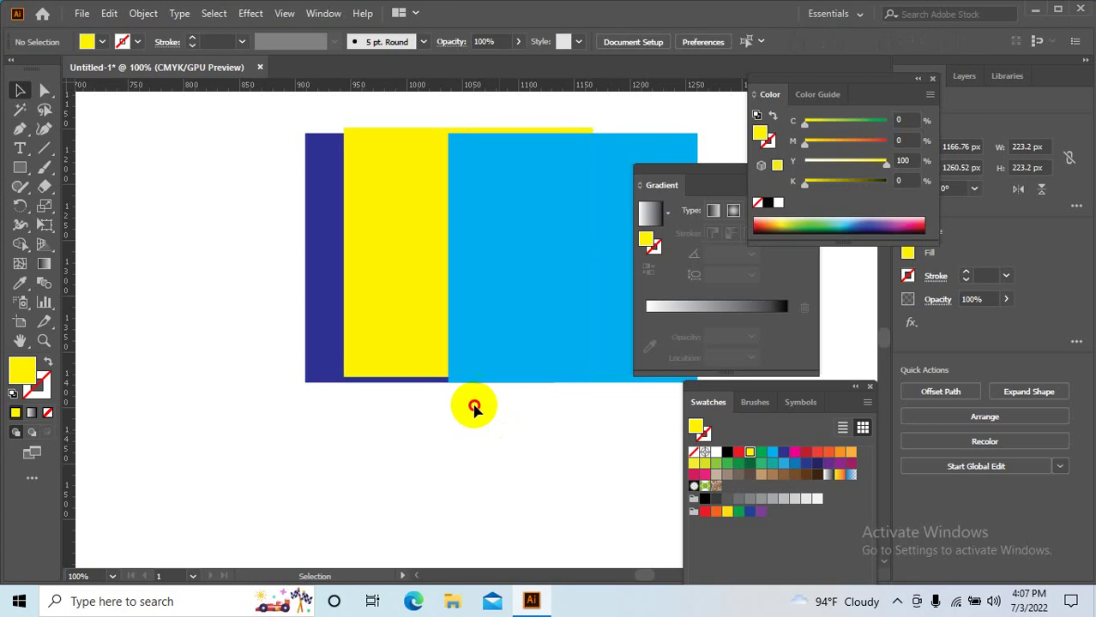
key("ctrl+a")
left_click(382, 202)
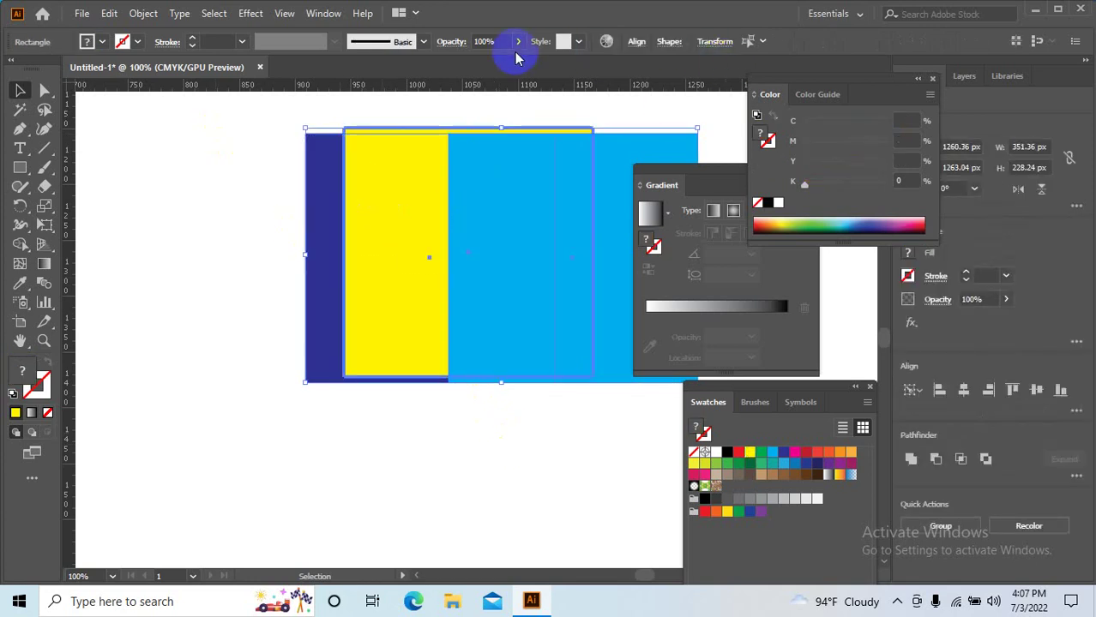
left_click(519, 436)
left_click_drag(557, 440, 543, 363)
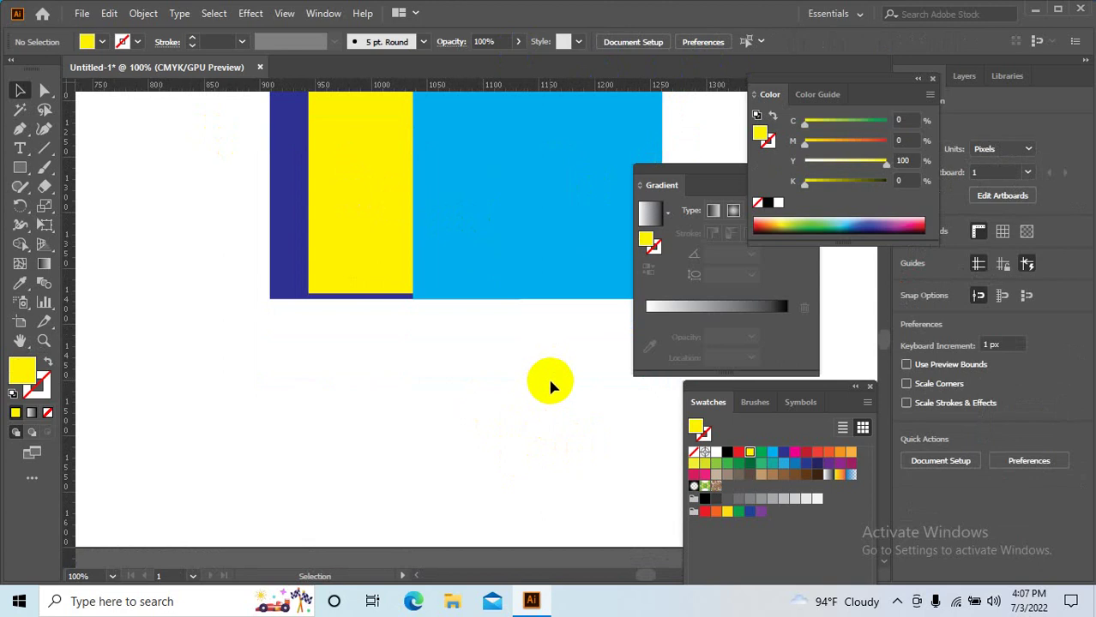
- Move the yellow square below the others, cyan up-right, and dark blue up-left
scroll(546, 365, "down", 3)
left_click_drag(544, 363, 379, 232)
left_click_drag(484, 283, 572, 406)
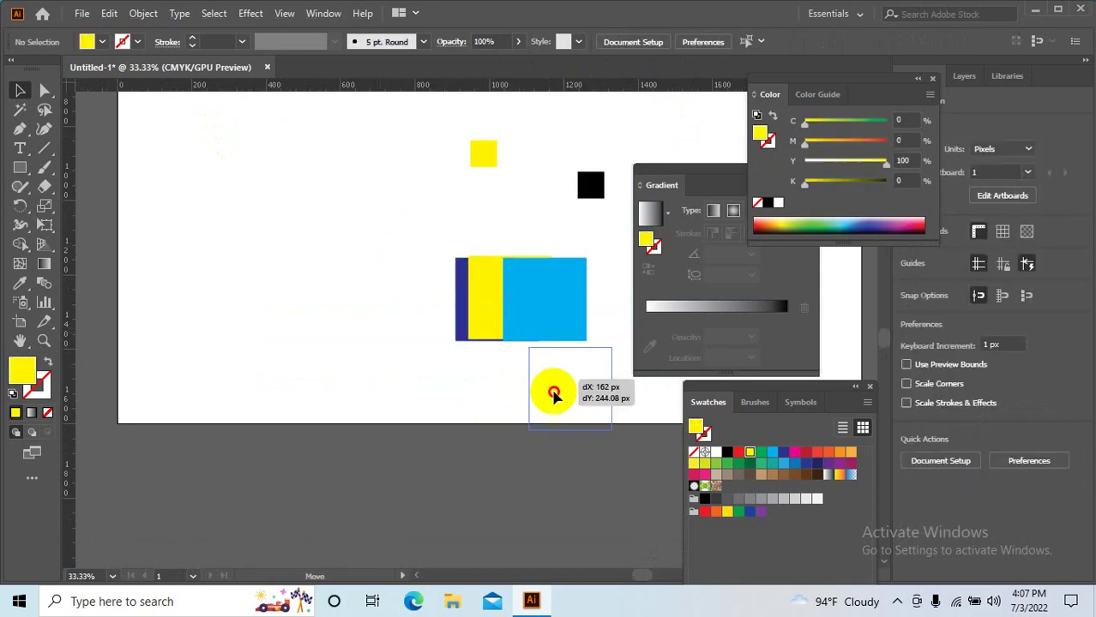
left_click_drag(543, 299, 598, 250)
mouse_move(484, 306)
left_mouse_down()
mouse_move(289, 216)
mouse_move(298, 212)
left_mouse_up()
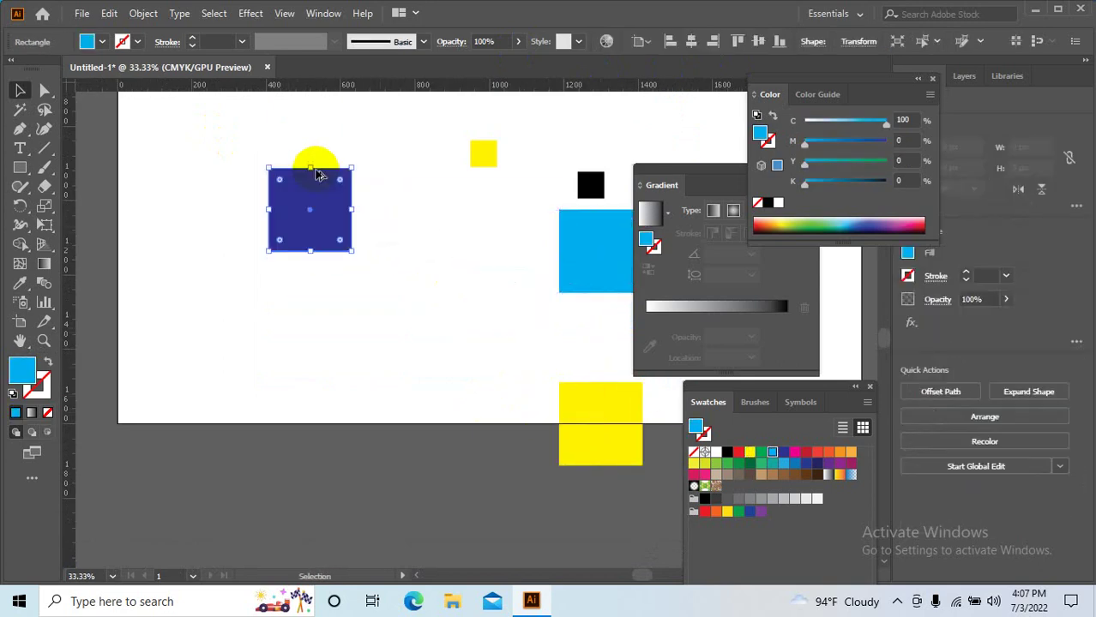
scroll(315, 164, "up", 2)
left_click_drag(296, 267, 281, 243)
- Apply a cyan fill, nudge dark blue left so it overlaps cyan, and show the empty area below
key("a")
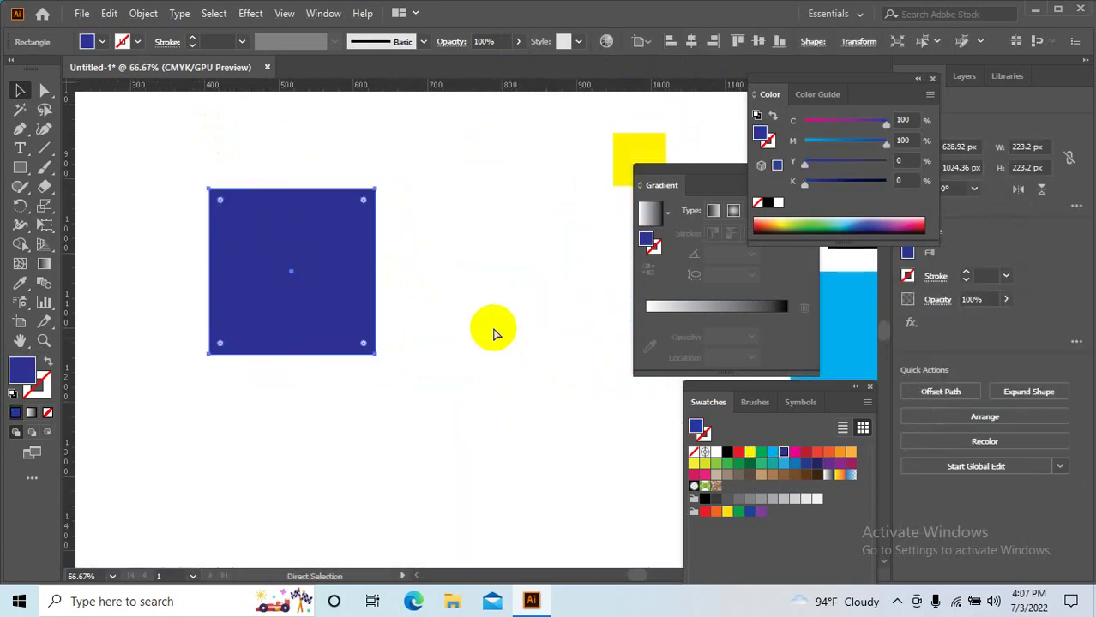
key("ctrl")
mouse_move(772, 452)
left_mouse_down()
mouse_move(332, 309)
mouse_move(456, 310)
left_mouse_up()
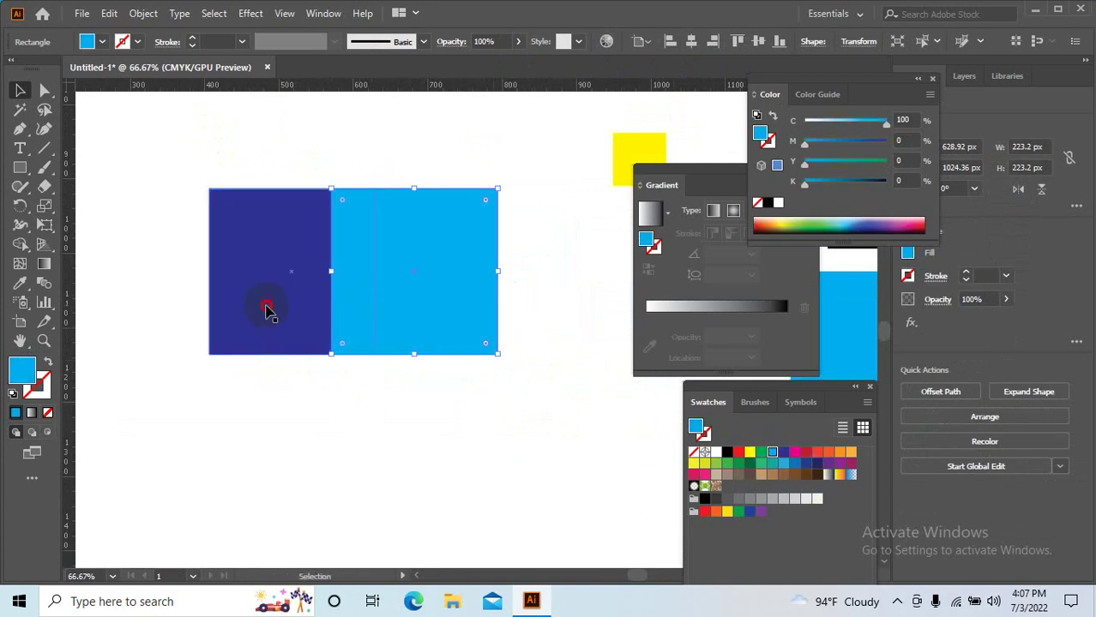
left_click_drag(268, 311, 239, 309)
left_click(449, 433)
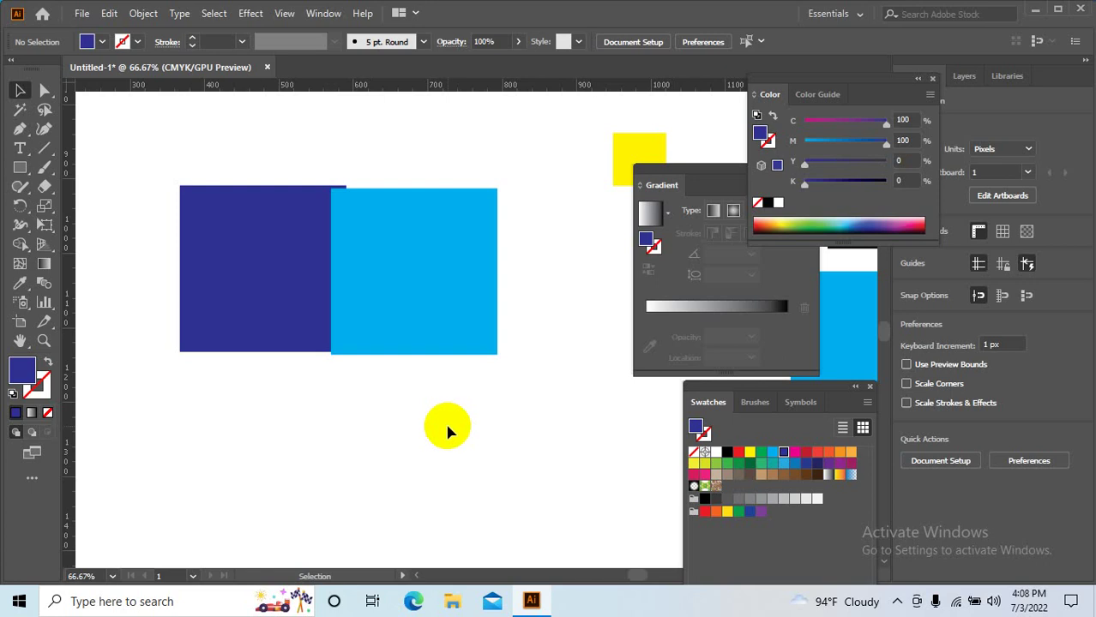
left_click_drag(445, 435, 409, 437)
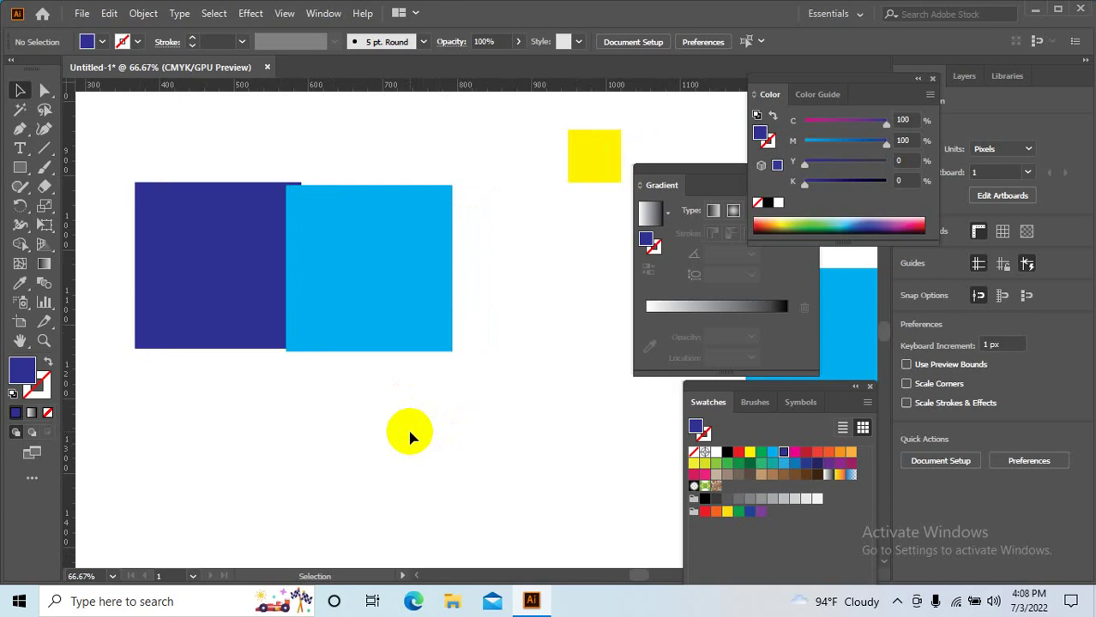
left_click_drag(410, 437, 370, 281)
- Draw two overlapping dark blue squares, the smaller one over the first's top-right
left_click(19, 169)
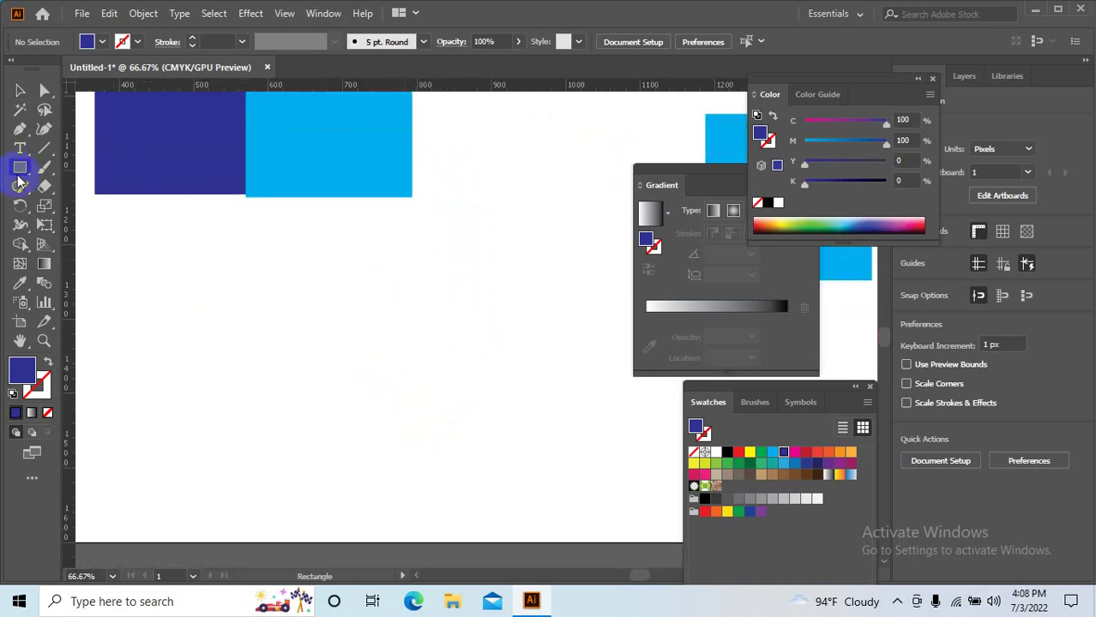
left_click_drag(306, 253, 463, 410)
key("v")
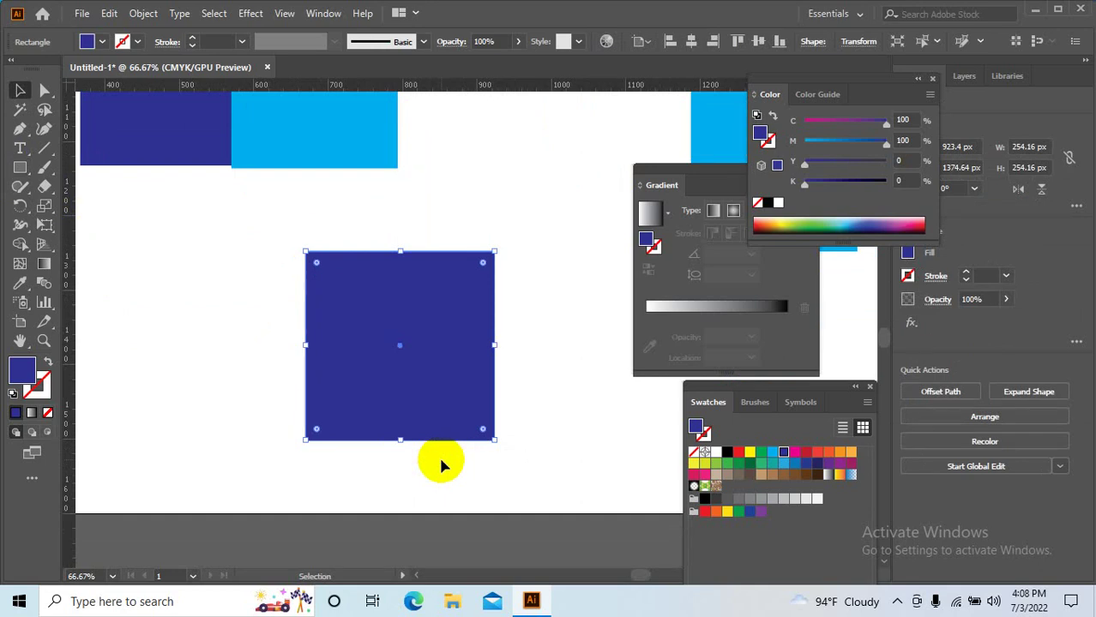
left_click(19, 167)
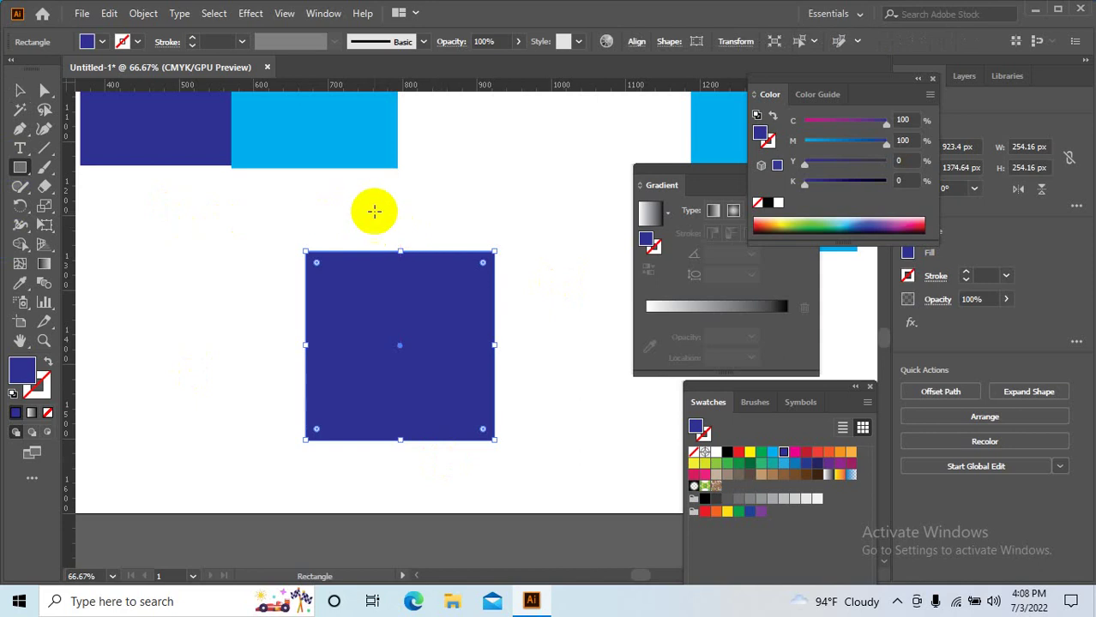
left_click_drag(374, 211, 521, 356)
left_click(21, 91)
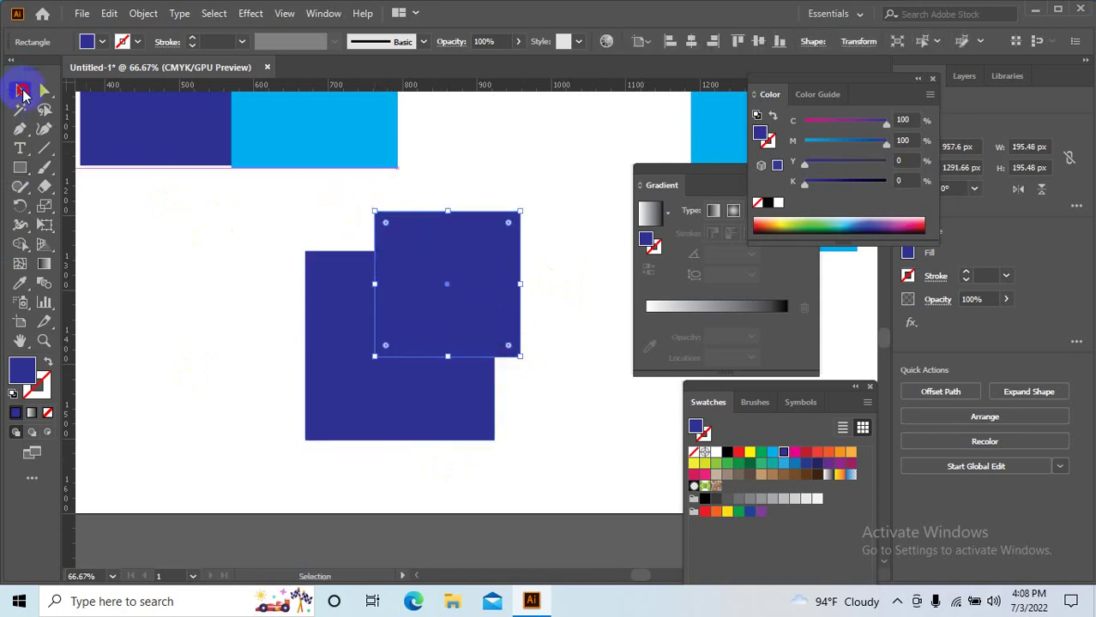
- Pull the lower square's top-right anchor inward with Direct Selection into a notched triangle
left_click_drag(542, 416, 391, 306)
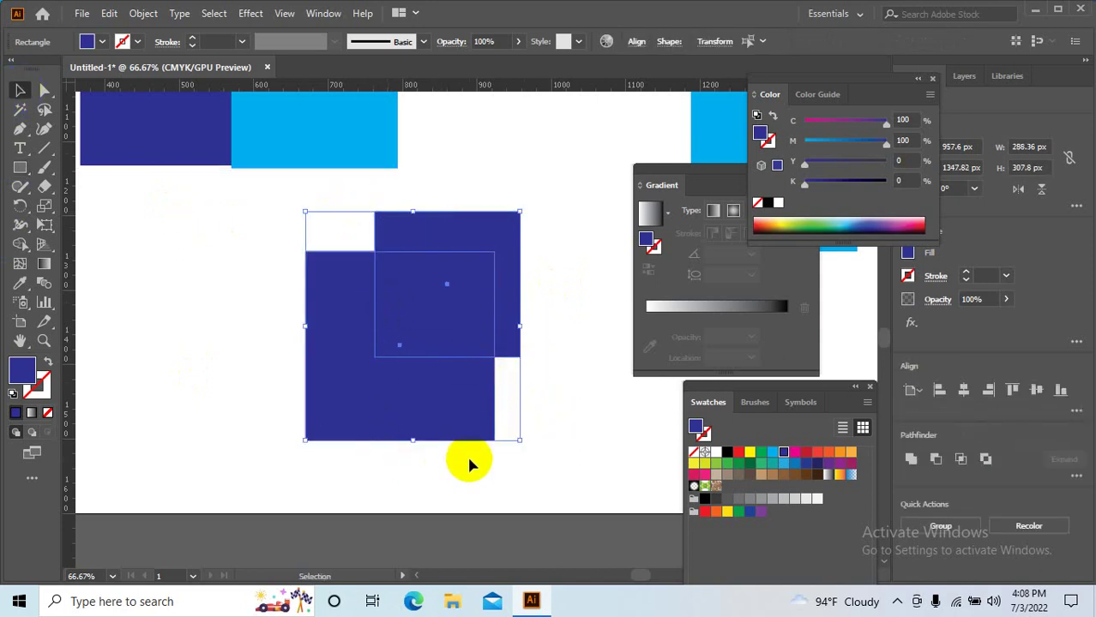
left_click(562, 399)
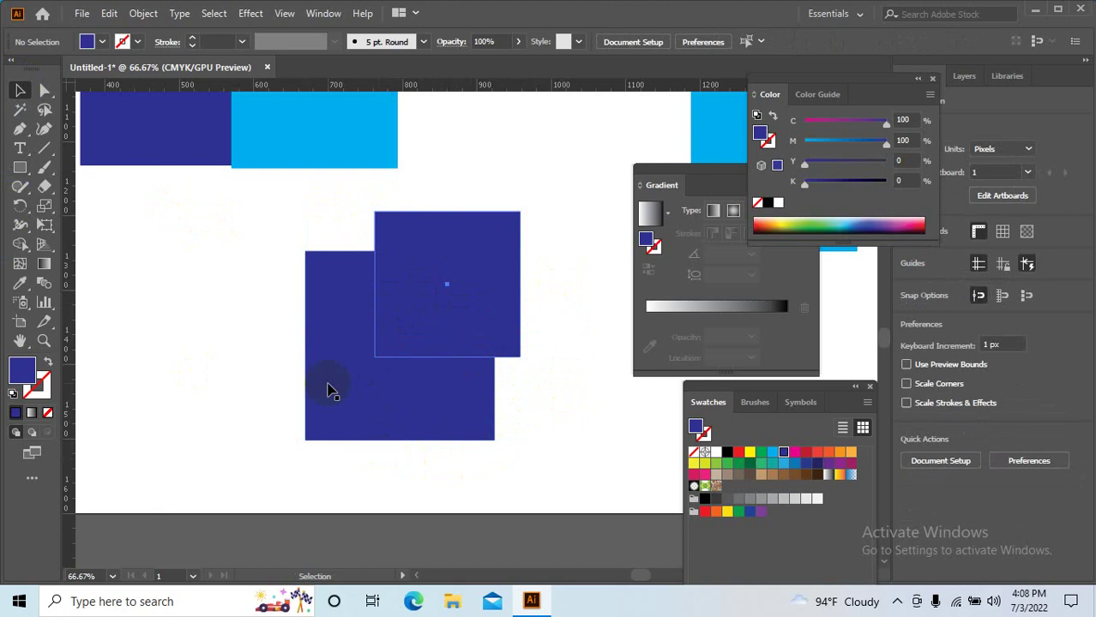
left_click(332, 391)
left_click(45, 91)
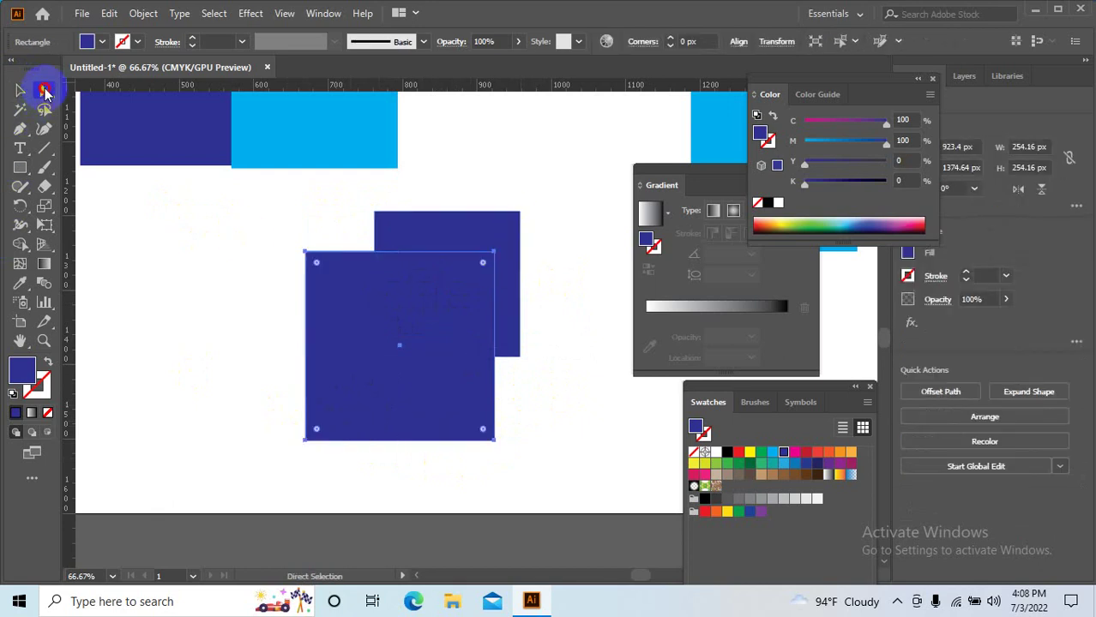
left_click_drag(493, 253, 360, 370)
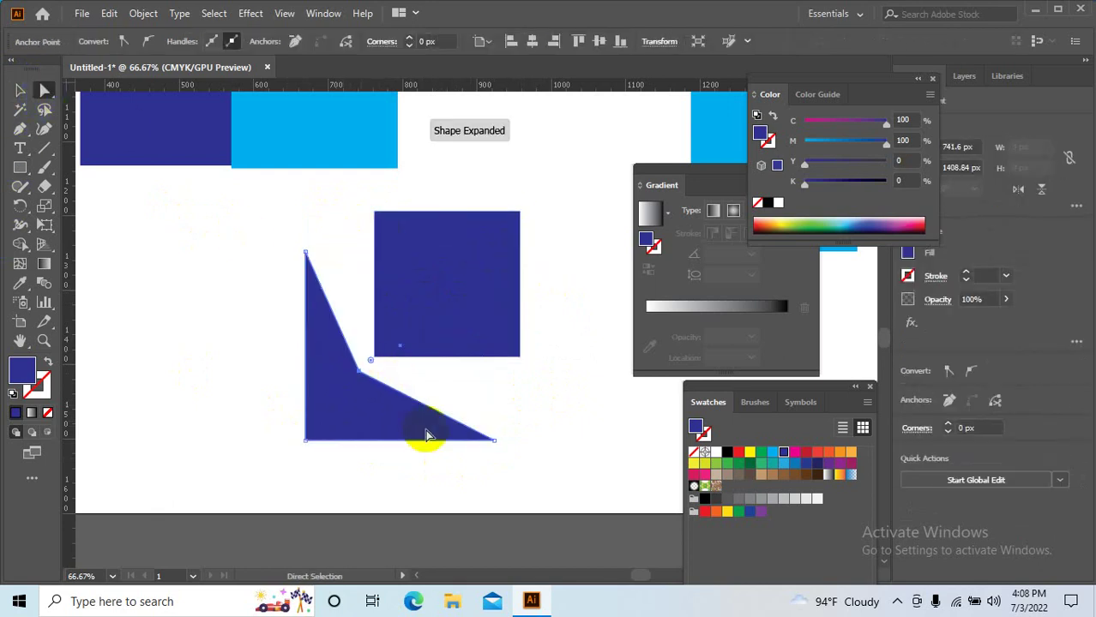
- Try a CMYK Yellow fill on the smaller square, then undo it back to dark blue
left_click(562, 395)
left_click(20, 91)
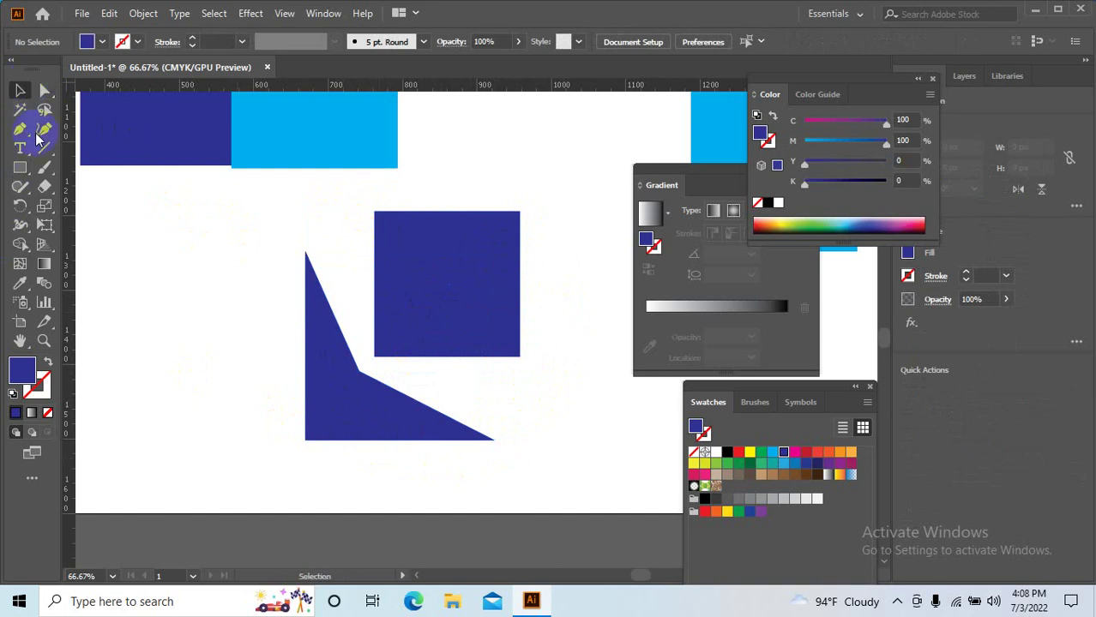
left_click(426, 419)
left_click(429, 300)
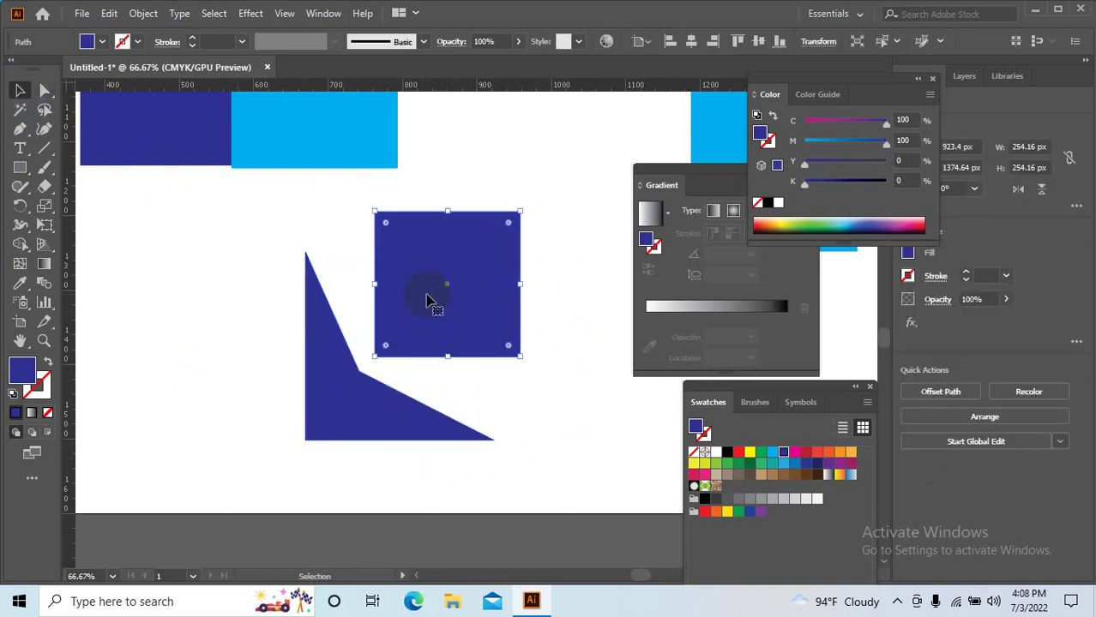
left_click(483, 429)
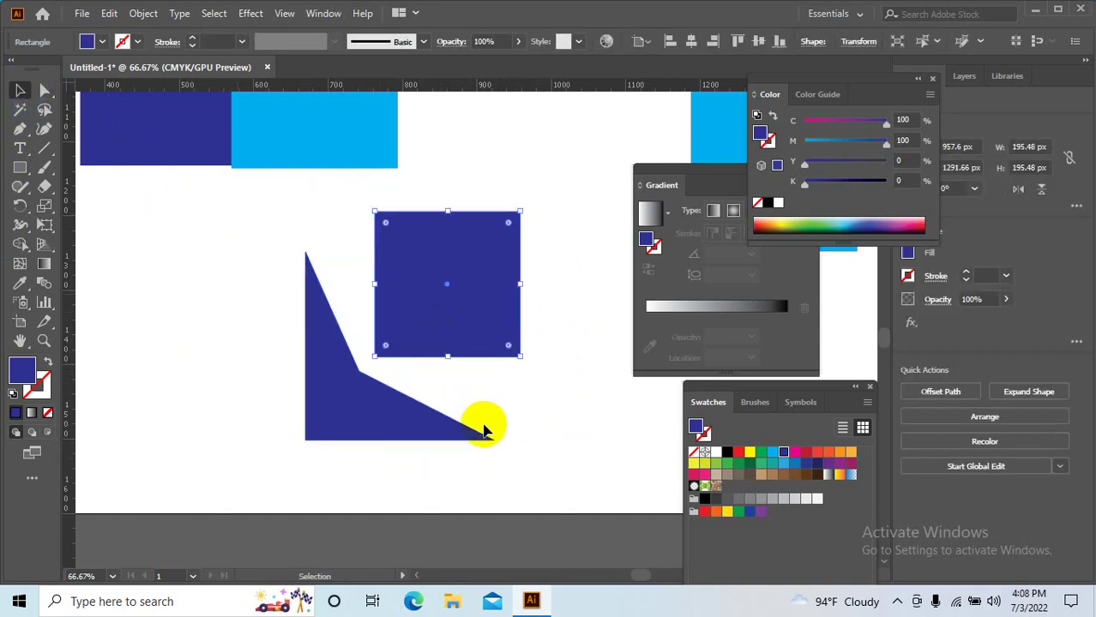
left_click(750, 452)
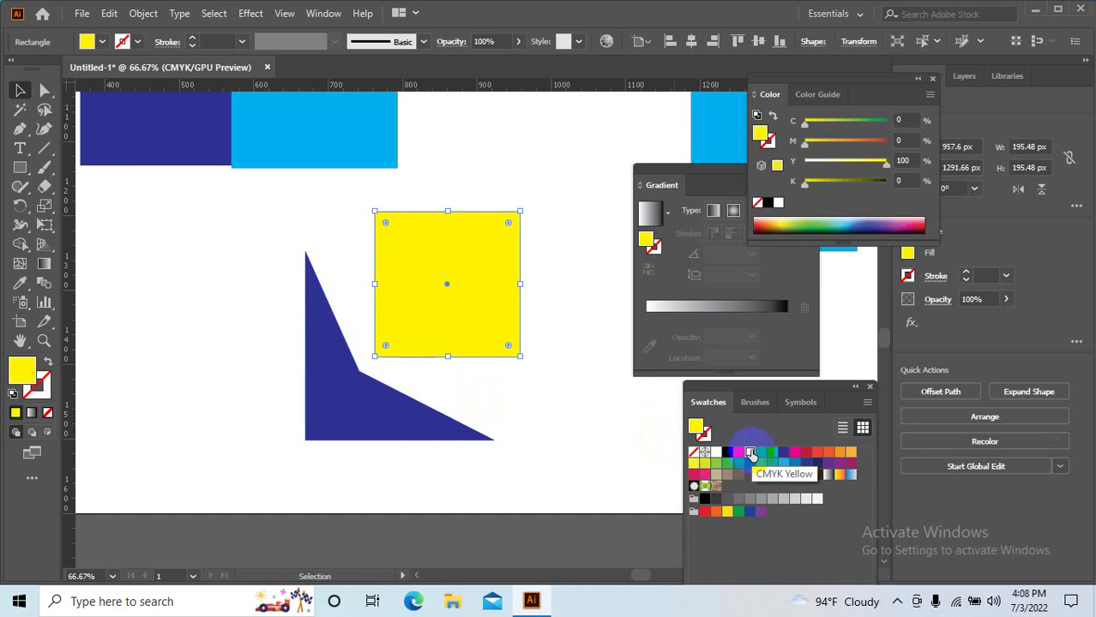
key("ctrl+z")
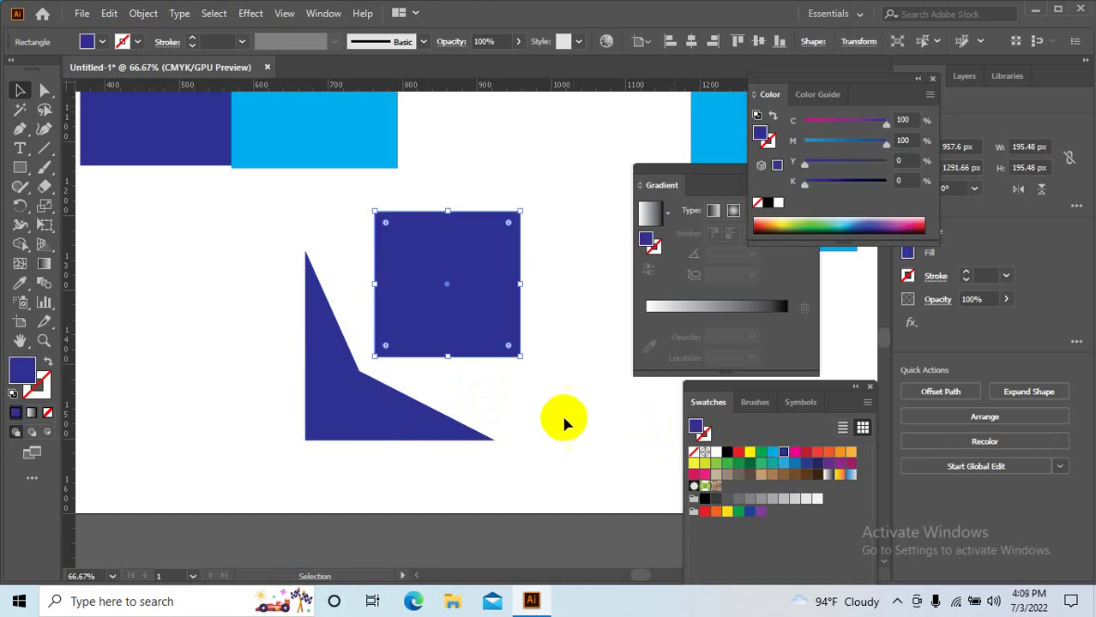
left_click(534, 408)
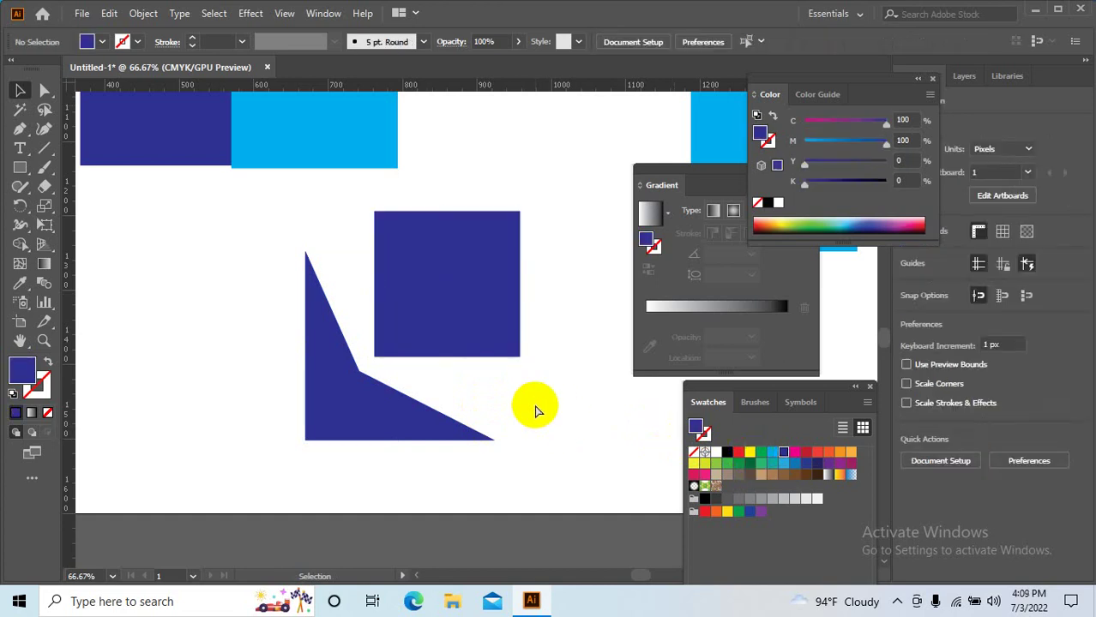
key("ctrl+shift+z")
key("ctrl+z")
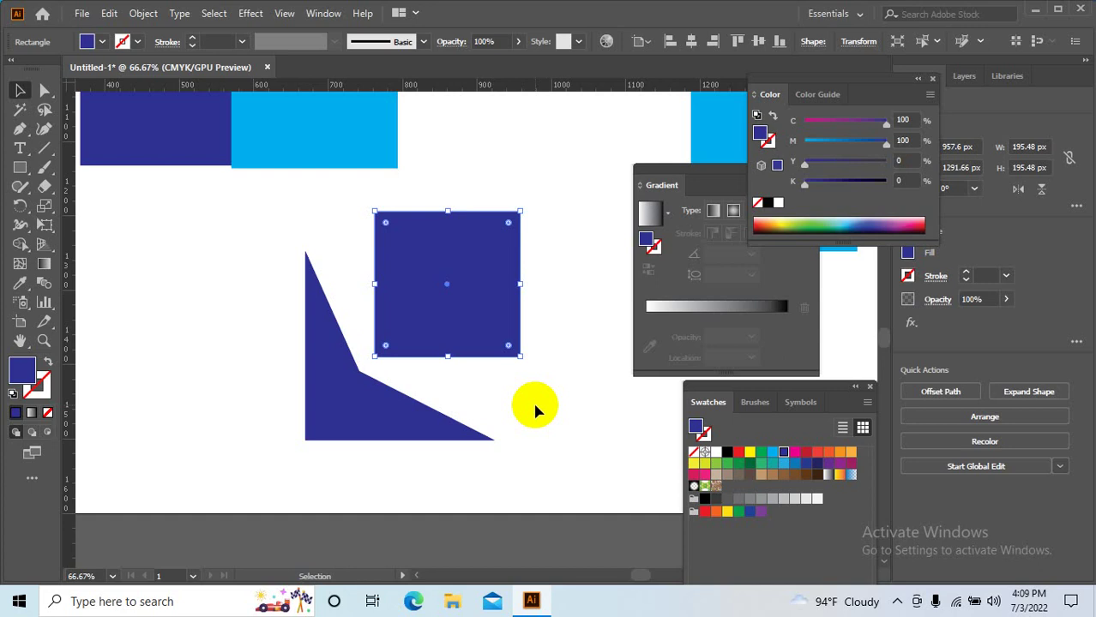
- Deselect, zoom out to 25% and pan to frame the squares, triangle and checker pattern
left_click(534, 403)
scroll(523, 463, "up", 2)
scroll(537, 475, "down", 1)
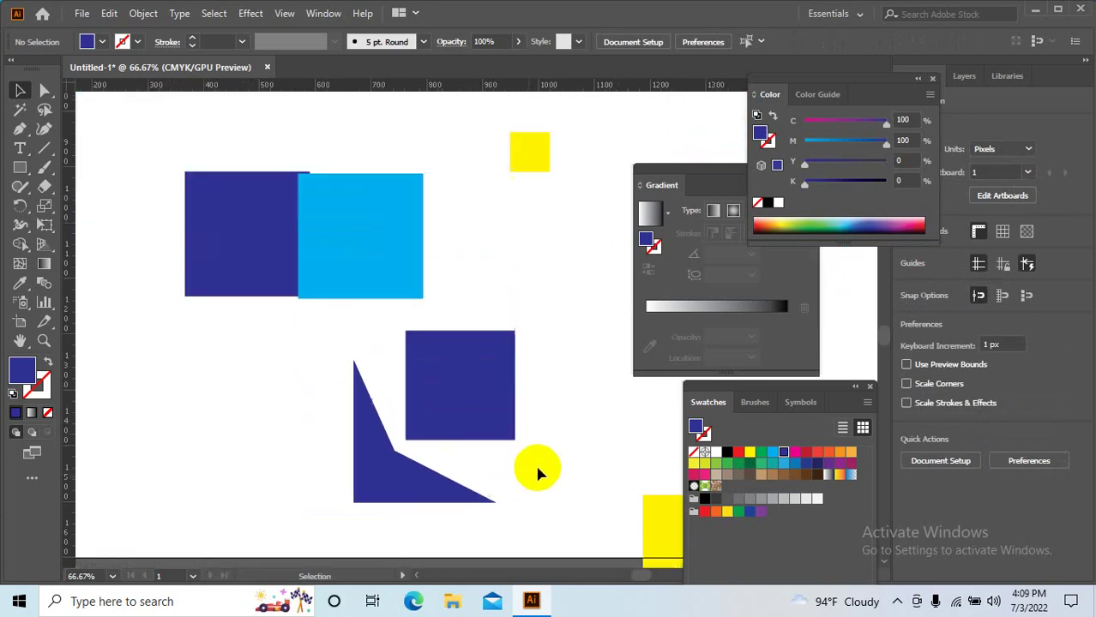
scroll(538, 474, "down", 3)
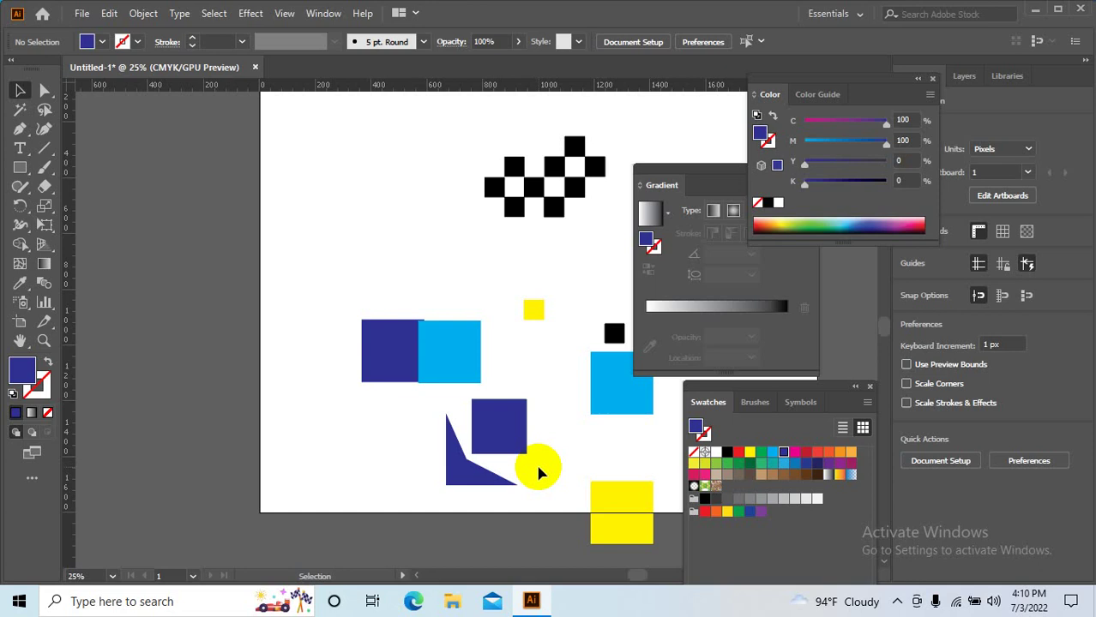
left_click_drag(568, 421, 465, 386)
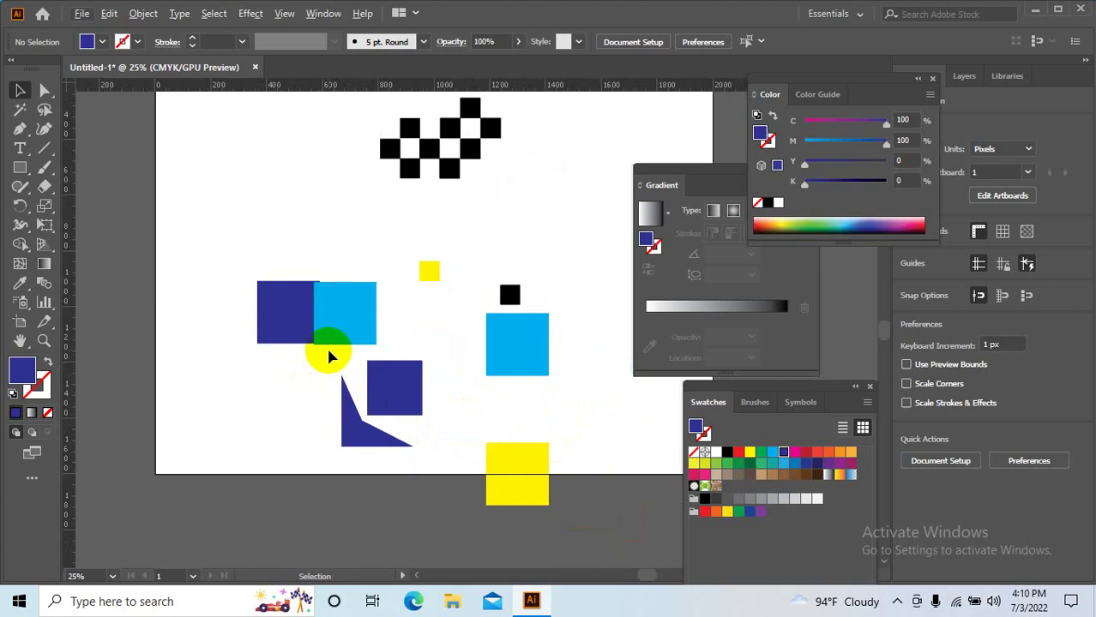
left_click_drag(331, 355, 318, 372)
left_click_drag(557, 421, 542, 438)
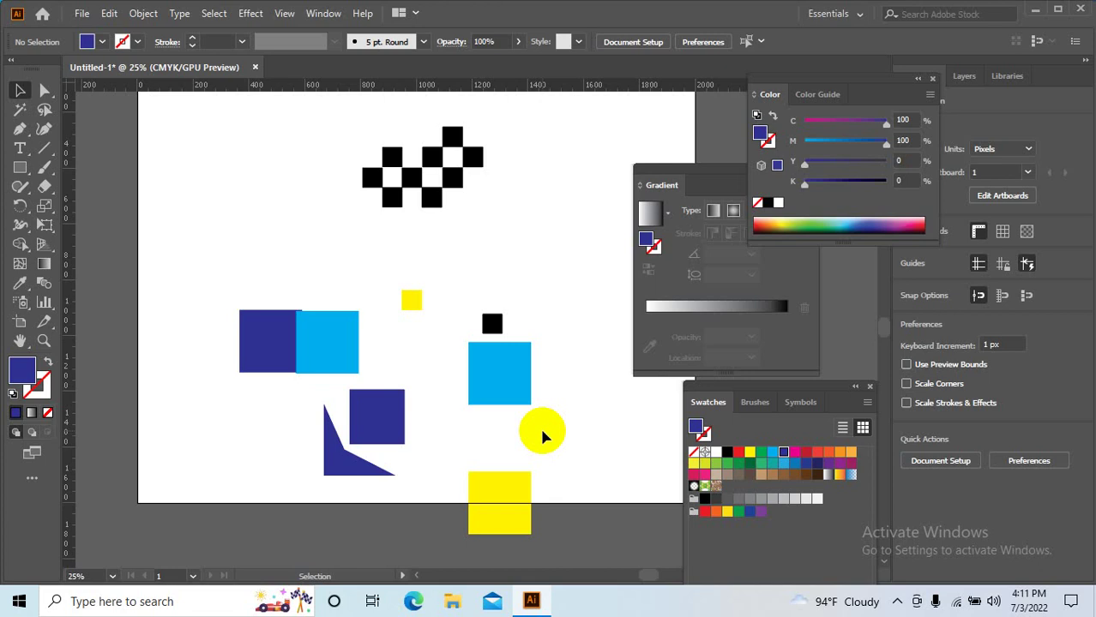
scroll(533, 419, "down", 2)
scroll(534, 419, "up", 5)
scroll(533, 438, "down", 3)
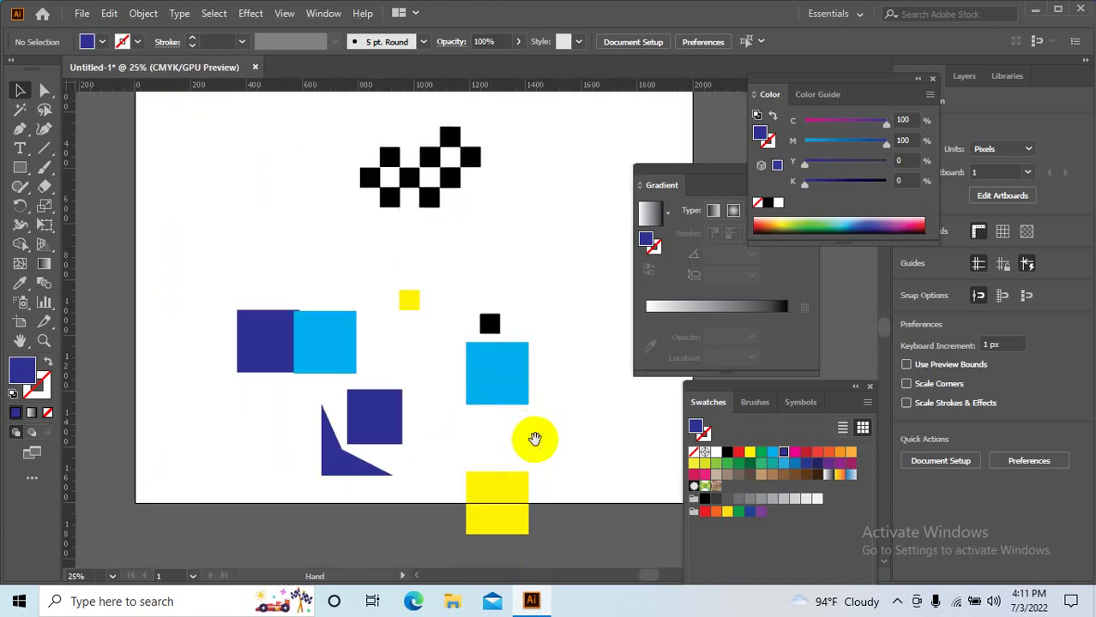
scroll(501, 486, "down", 1)
left_click_drag(501, 486, 533, 506)
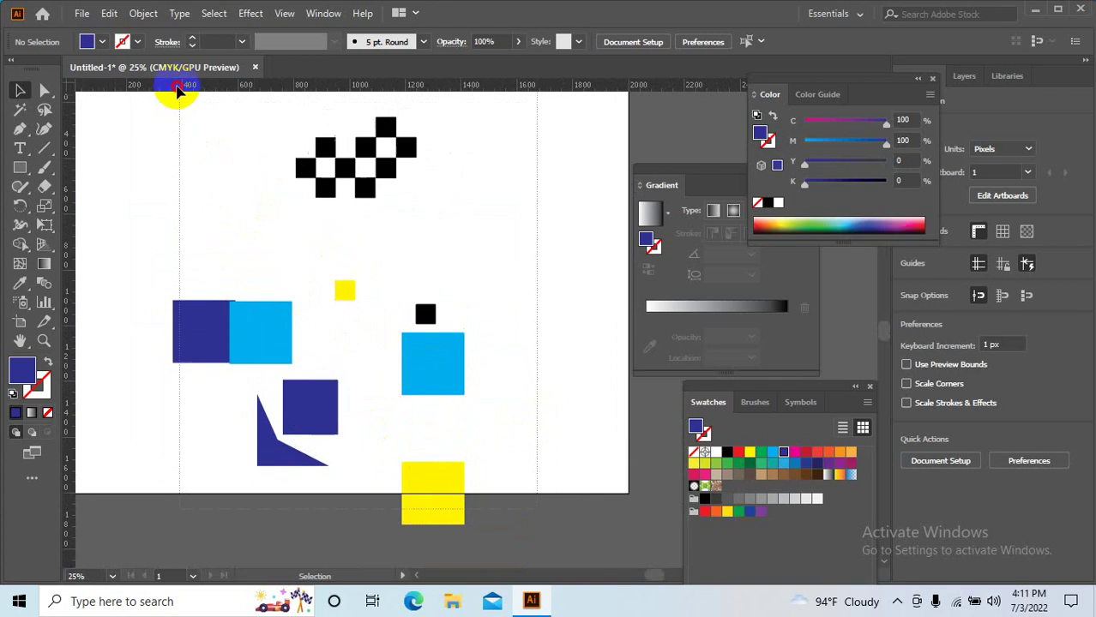
- Marquee-select the checker pattern, coloured squares and triangle, and delete them all
left_click_drag(252, 216, 172, 93)
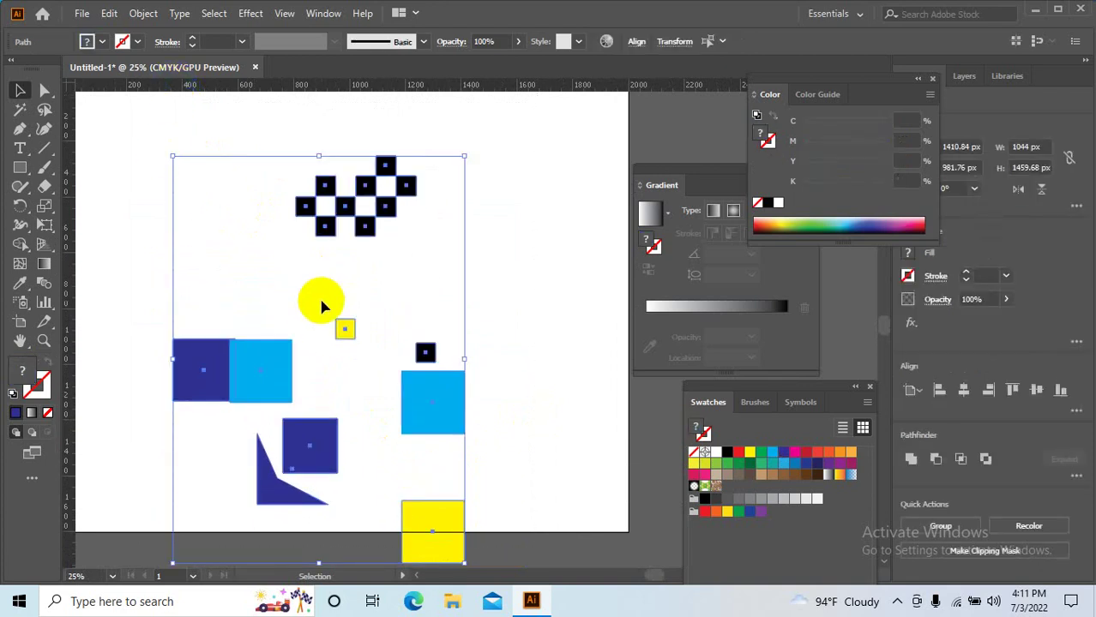
key("Delete")
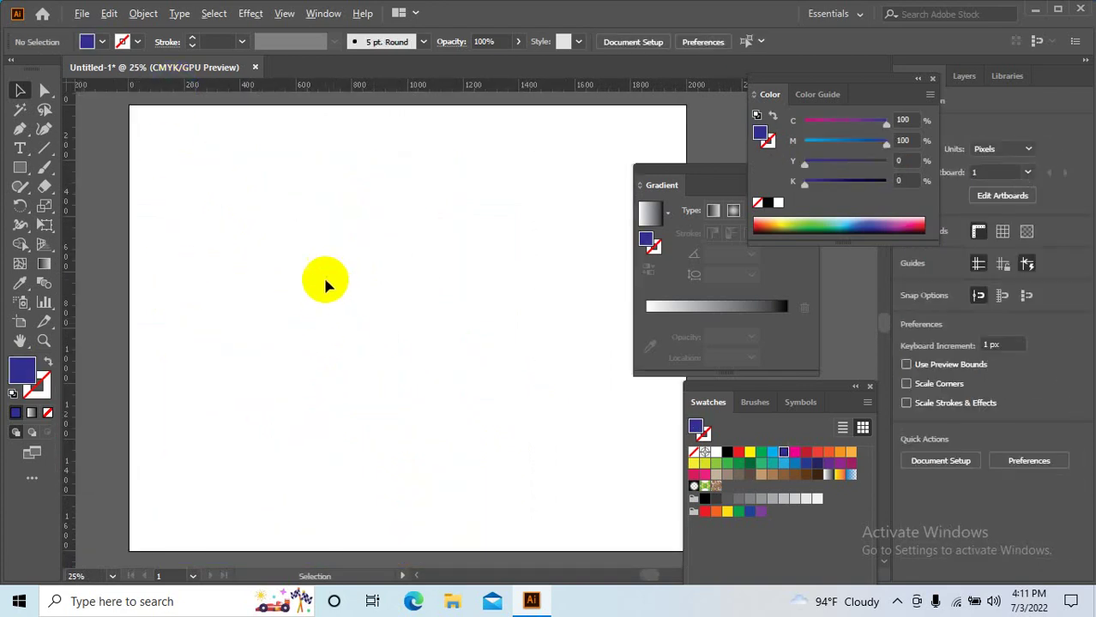
left_click_drag(393, 324, 369, 323)
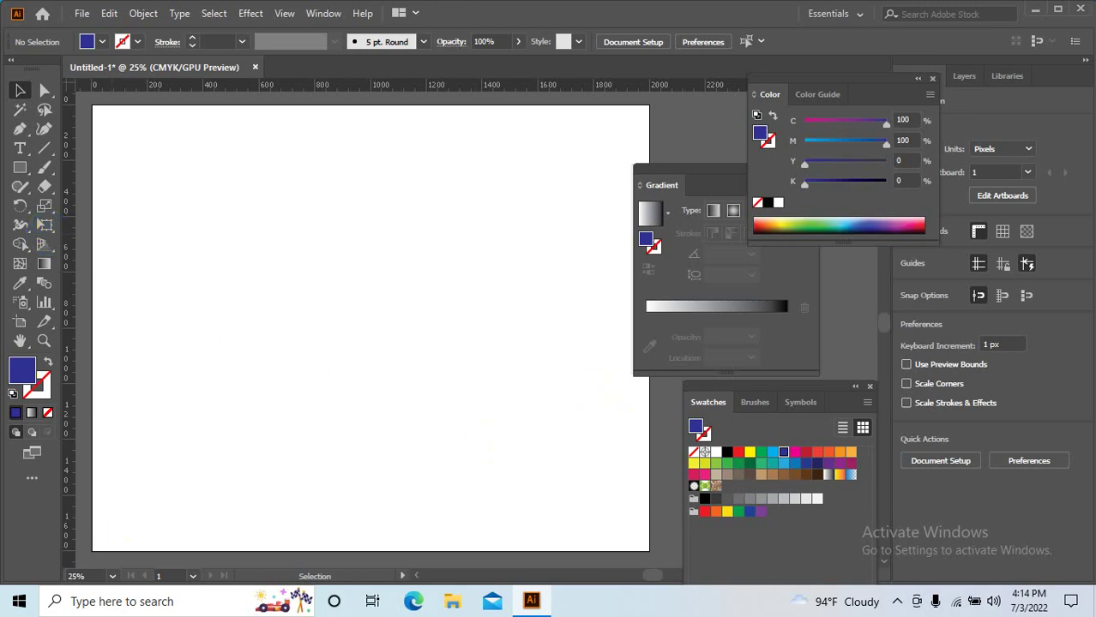
- Browse This PC to the TWINMOS (D:) drive and open ccc.png in Photos
left_click(1034, 9)
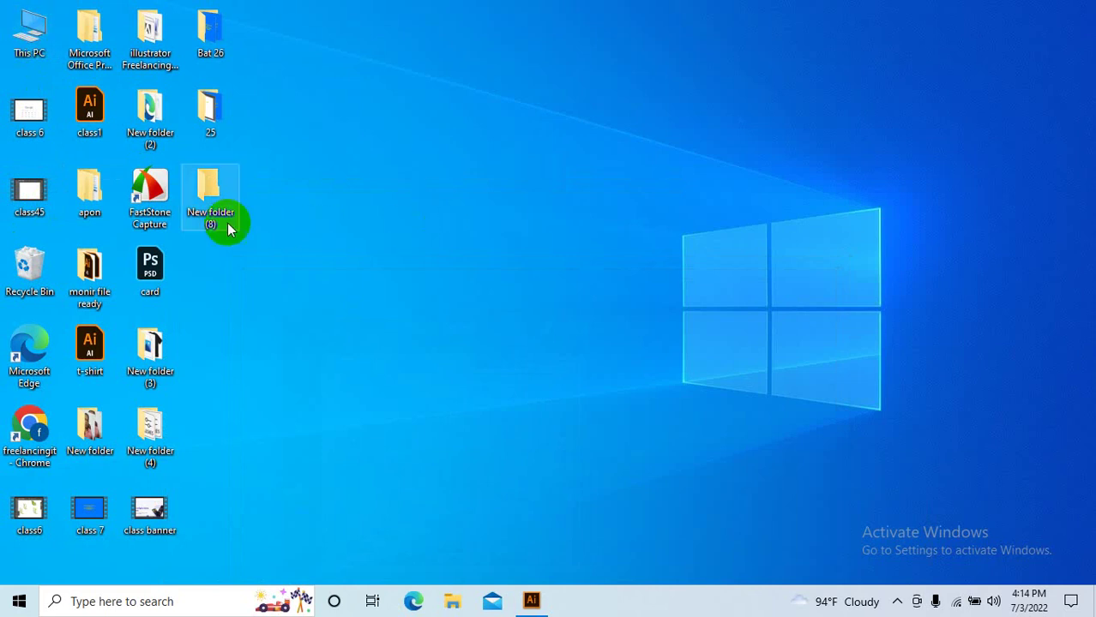
double_click(35, 43)
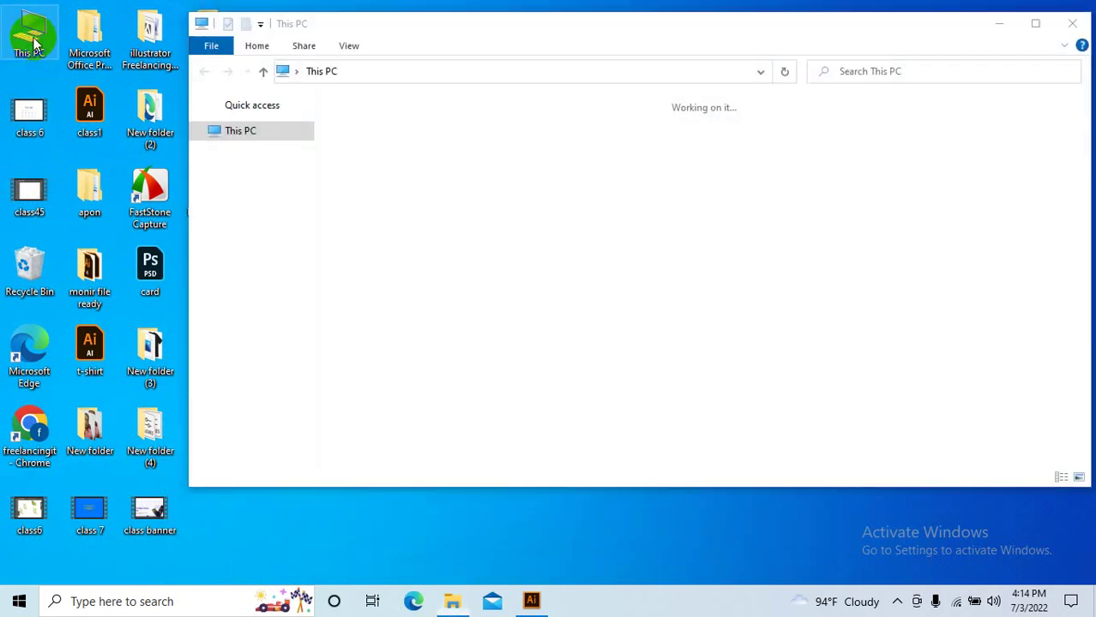
left_click(1034, 19)
double_click(420, 240)
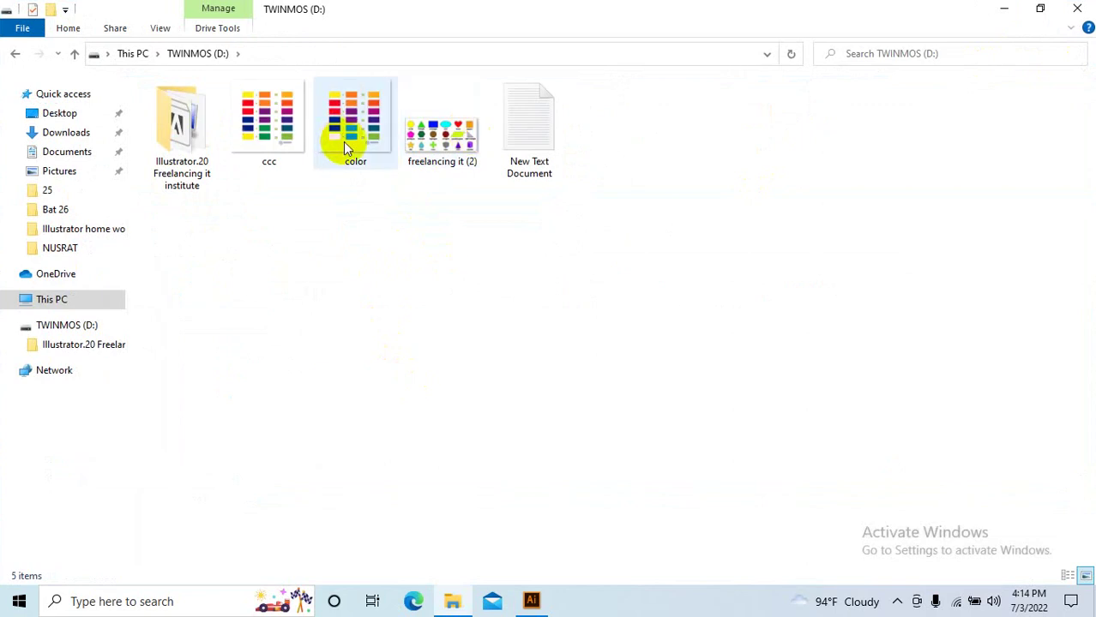
left_click(262, 124)
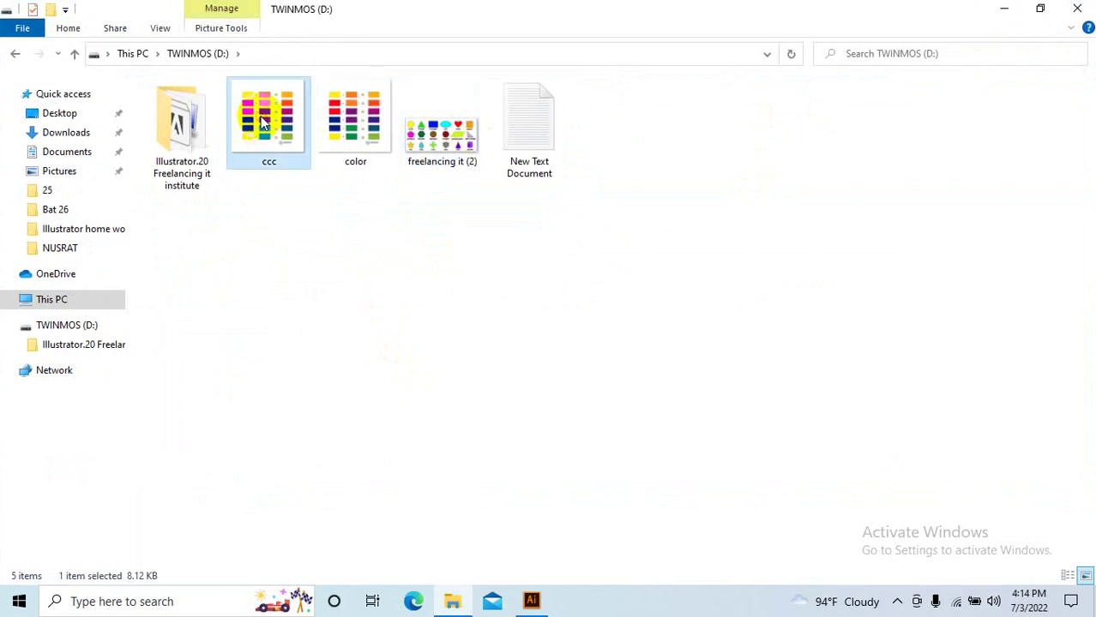
double_click(262, 123)
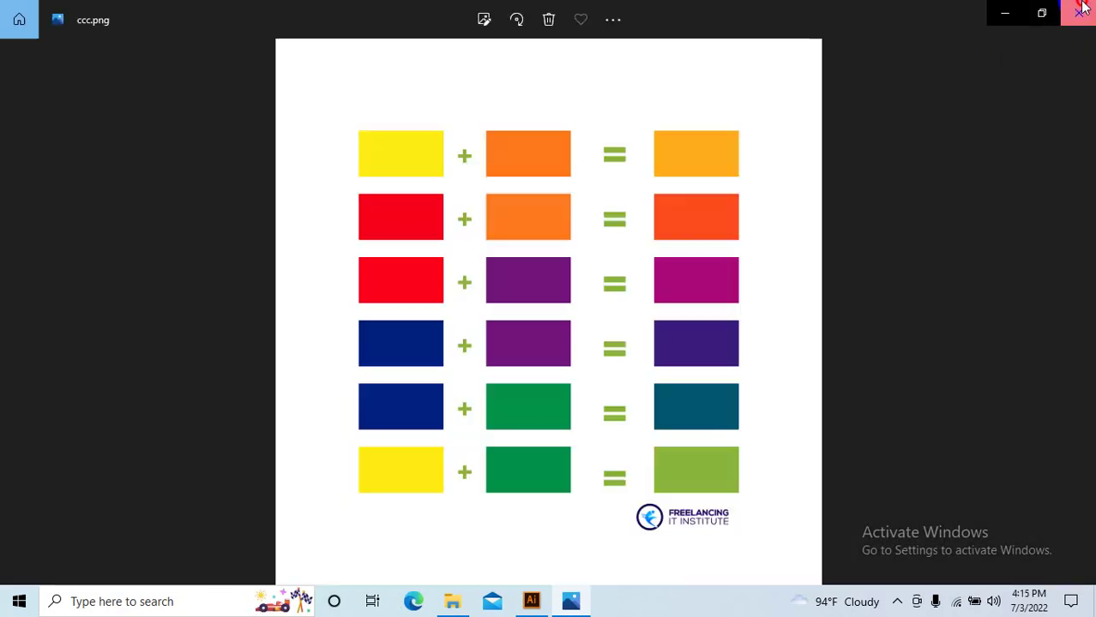
- Reopen ccc.png and zoom it to 117% to study the colour-mixing pairs
left_click(1083, 7)
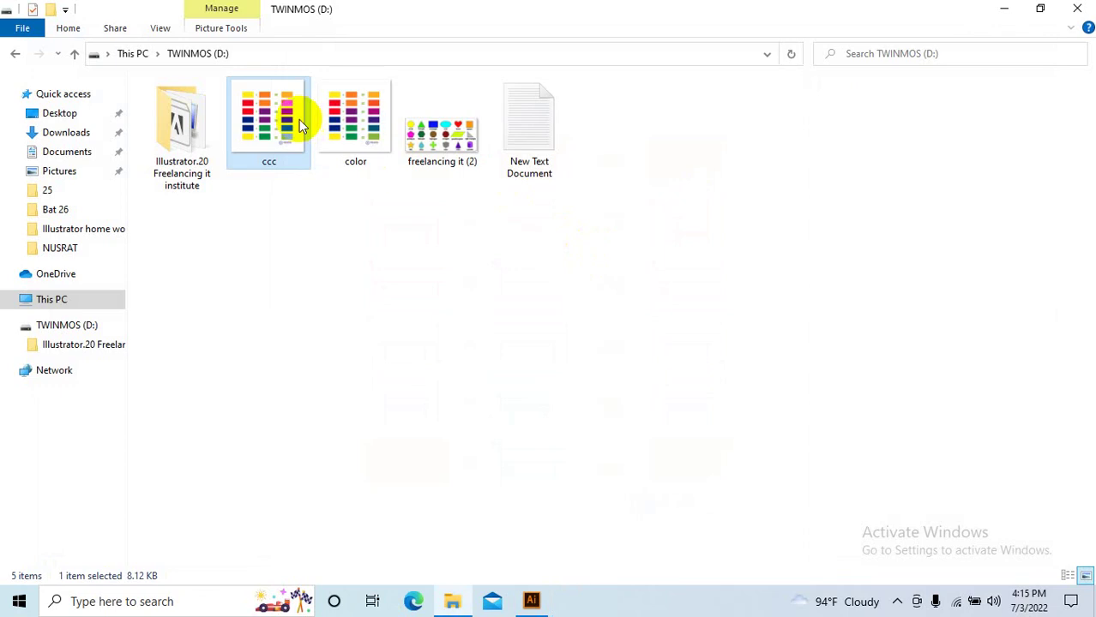
left_click(268, 107)
key("Return")
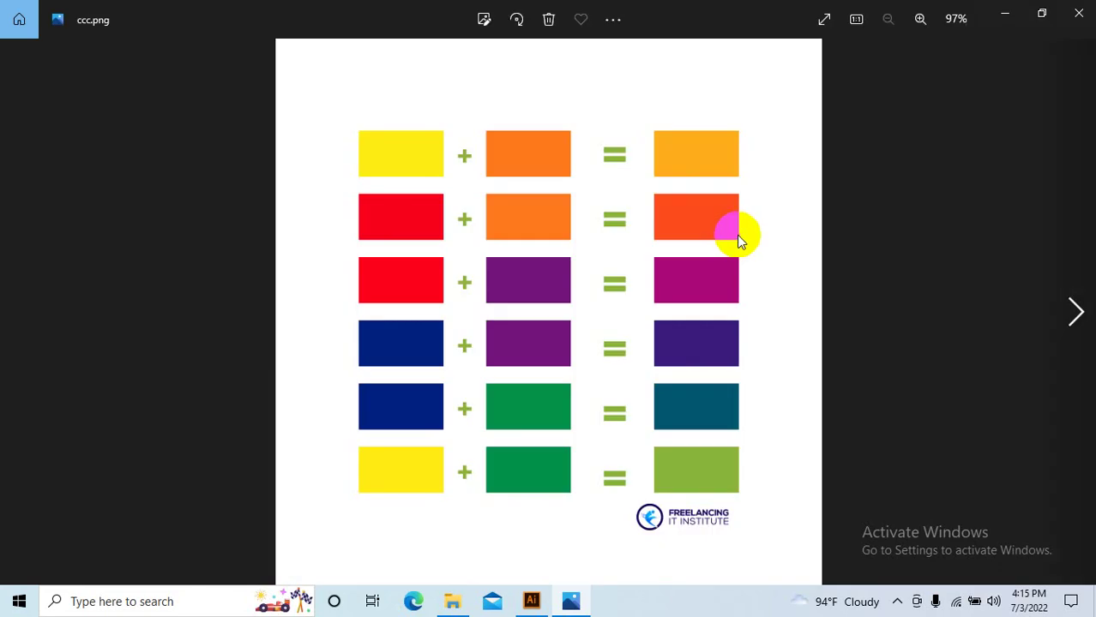
scroll(667, 210, "up", 1)
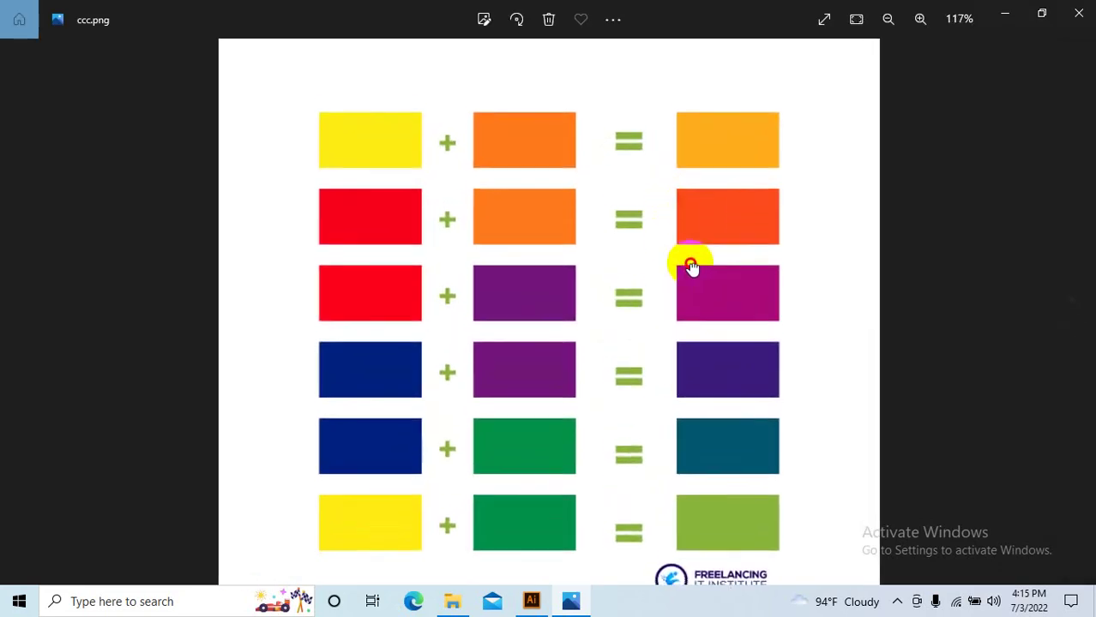
left_click_drag(691, 267, 692, 262)
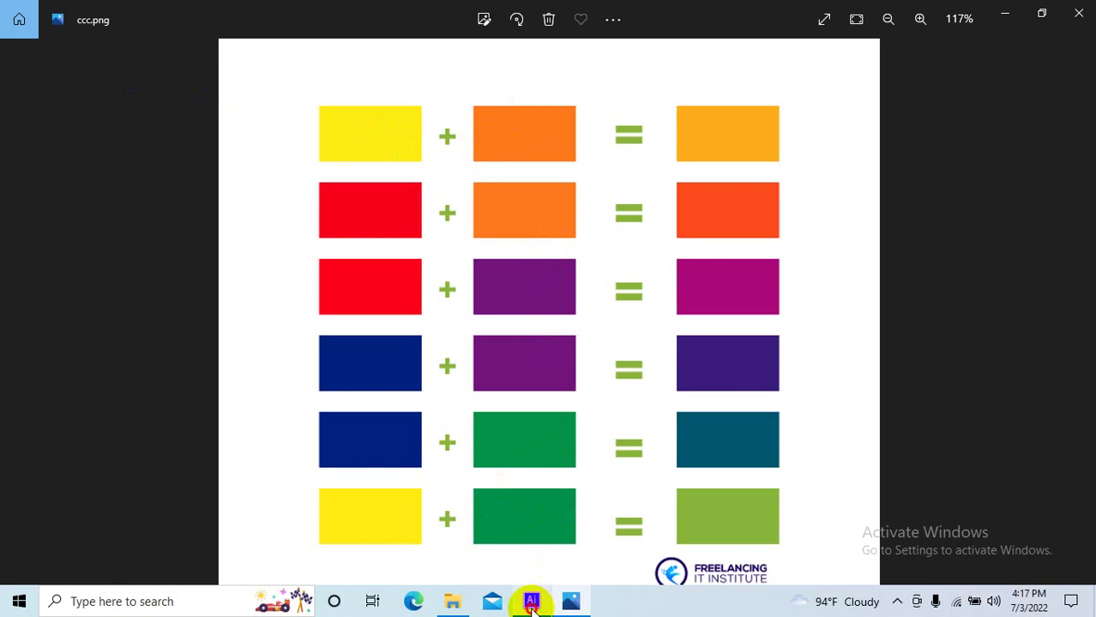
- Switch back to Illustrator, pan the artboard, and move aside then close the Gradient panel
left_click(532, 601)
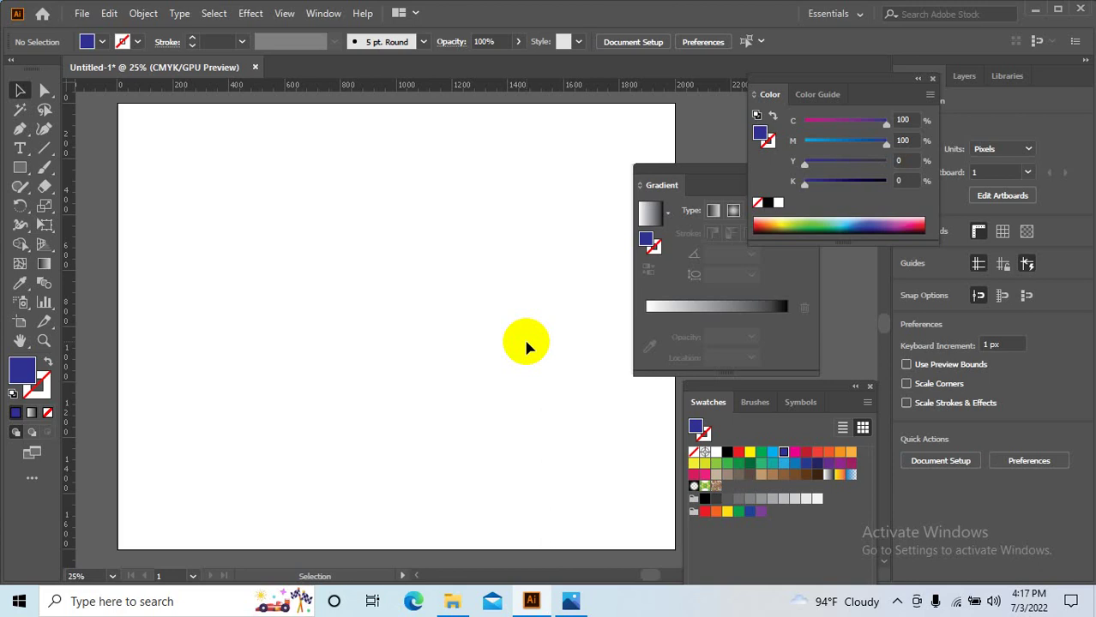
key("space")
mouse_move(525, 346)
left_mouse_down()
mouse_move(548, 380)
mouse_move(533, 373)
mouse_move(538, 333)
left_mouse_up()
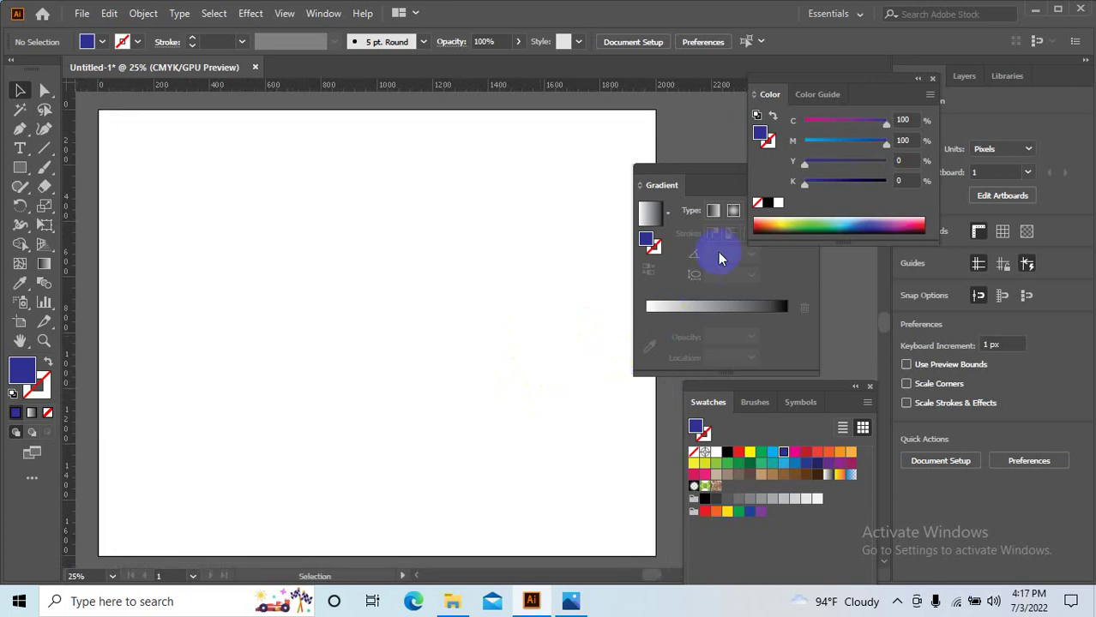
left_click_drag(702, 187, 580, 191)
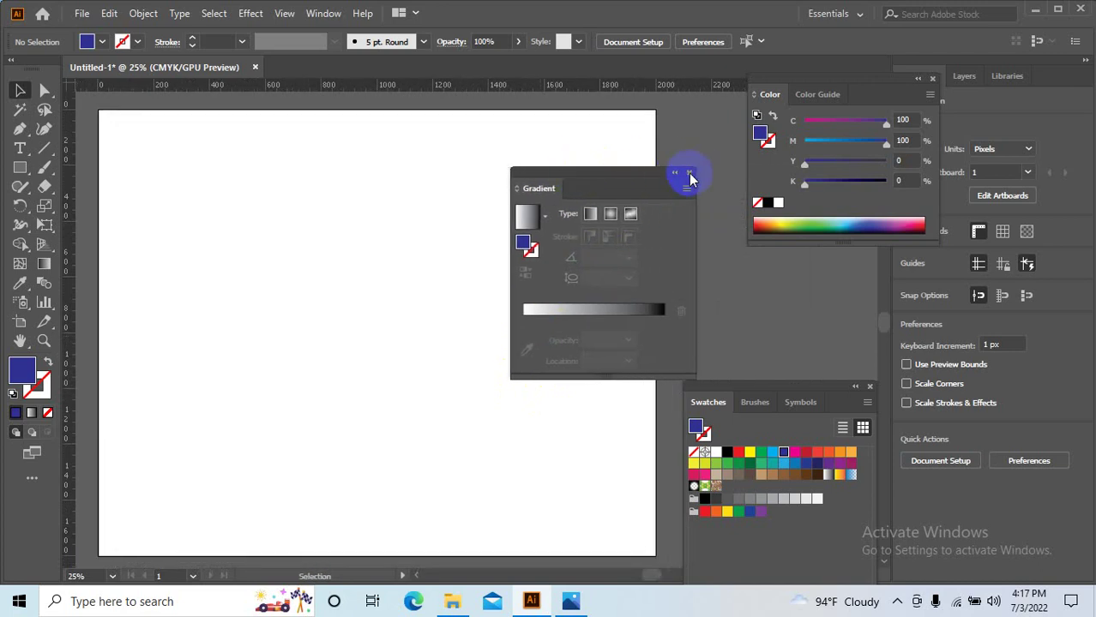
left_click(691, 177)
key("space")
left_click_drag(509, 272, 548, 254)
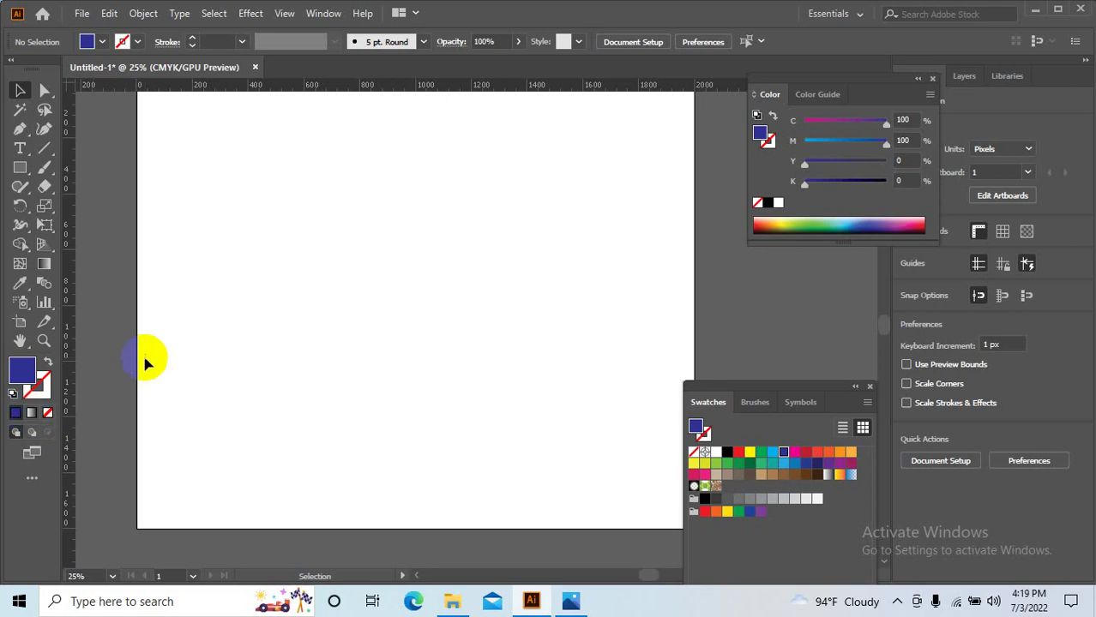
mouse_move(421, 338)
left_mouse_down()
mouse_move(428, 351)
mouse_move(410, 334)
left_mouse_up()
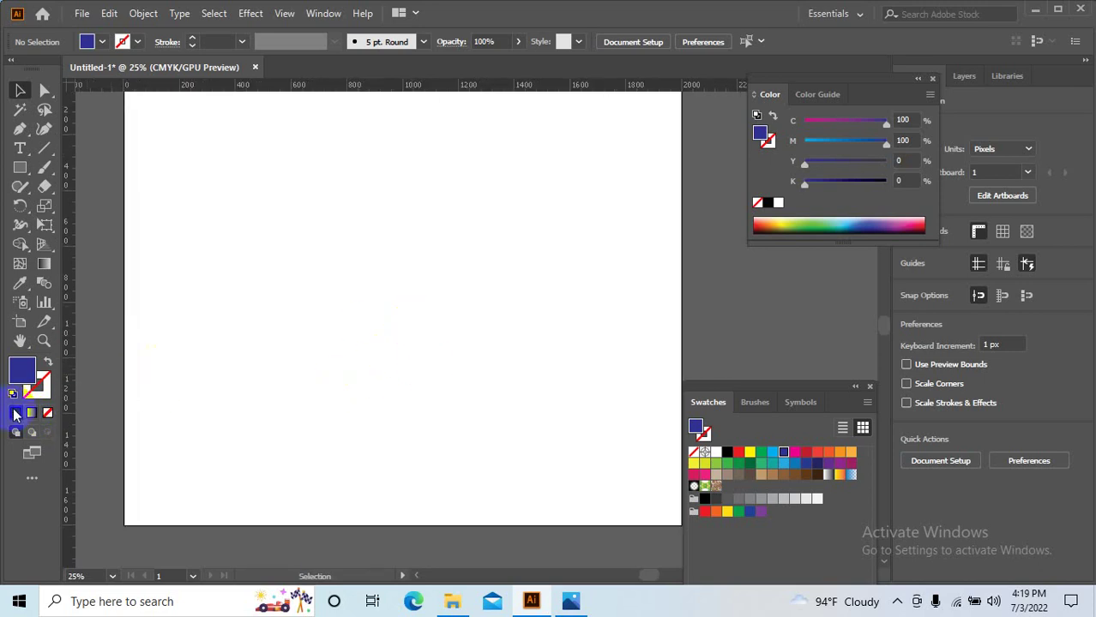
- Draw a square near the artboard's top-left, redrawing it smaller after an undo
left_click(21, 167)
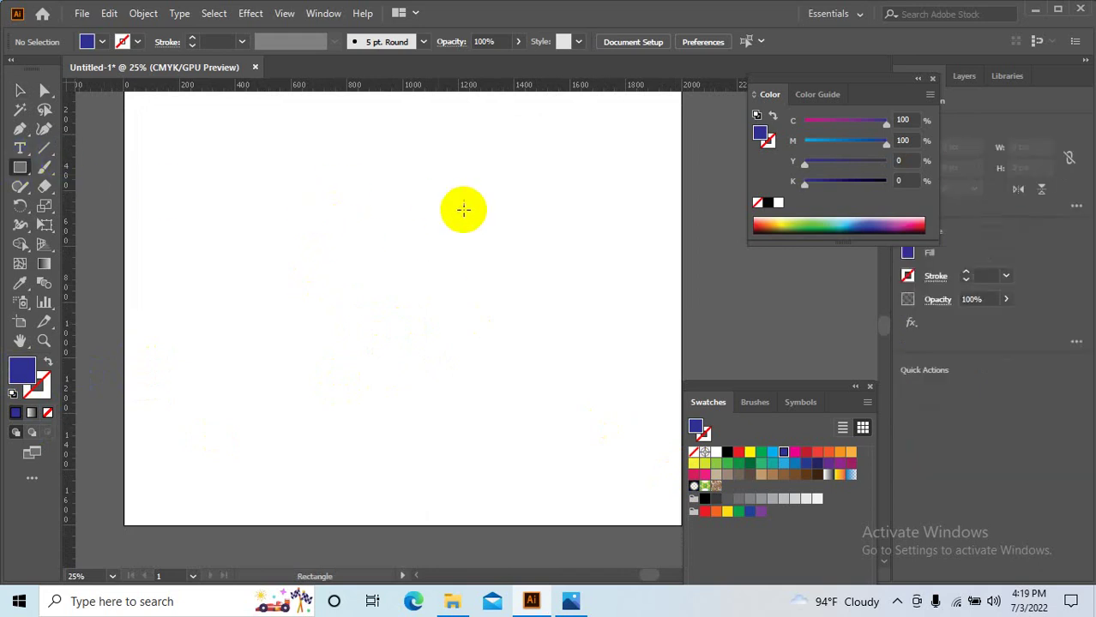
scroll(369, 326, "up", 1)
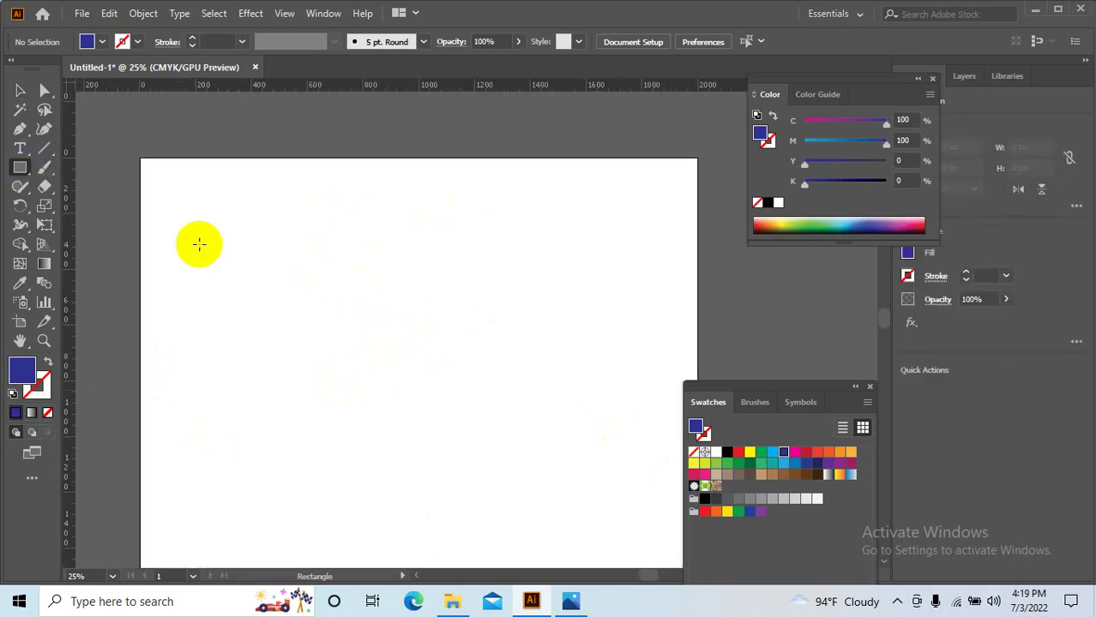
scroll(195, 242, "up", 1, "alt")
left_click_drag(139, 148, 281, 289)
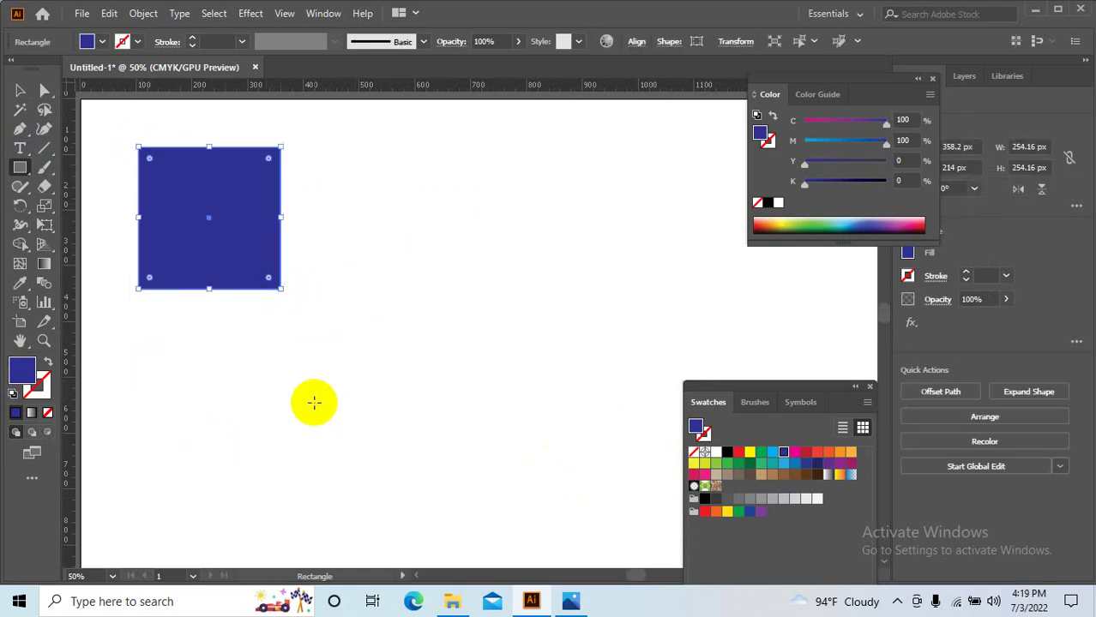
key("ctrl+z")
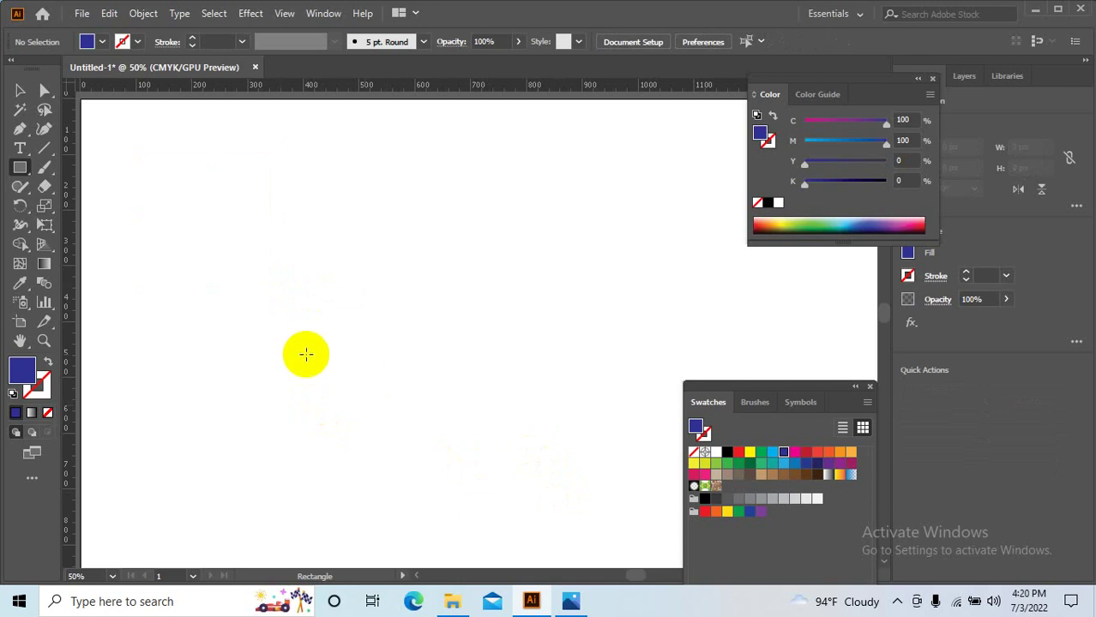
left_click_drag(186, 173, 277, 280)
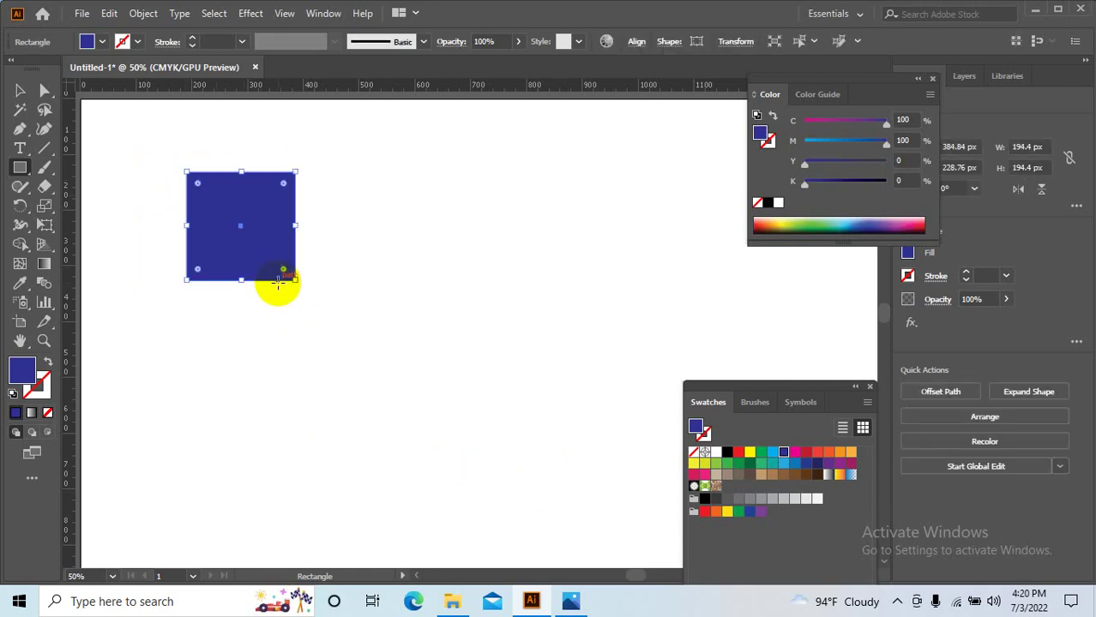
- Reposition the square toward the top-left corner and zoom out to see the artboard
left_click(20, 90)
left_click(335, 227)
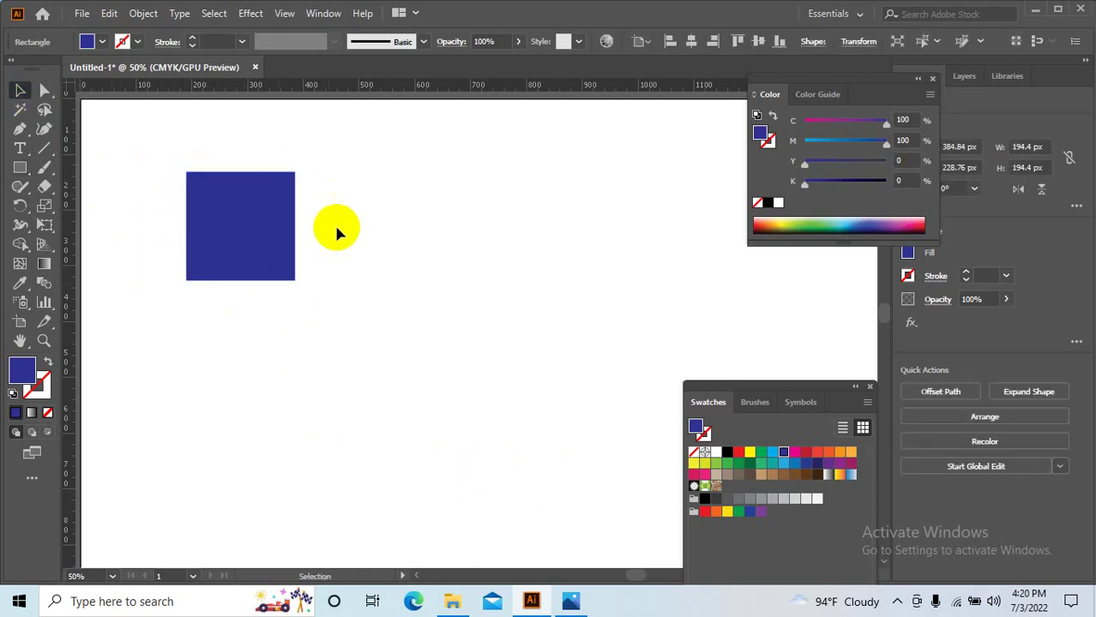
left_click_drag(335, 228, 436, 335)
left_click_drag(341, 291, 252, 252)
key("ctrl+minus")
key("ctrl+minus")
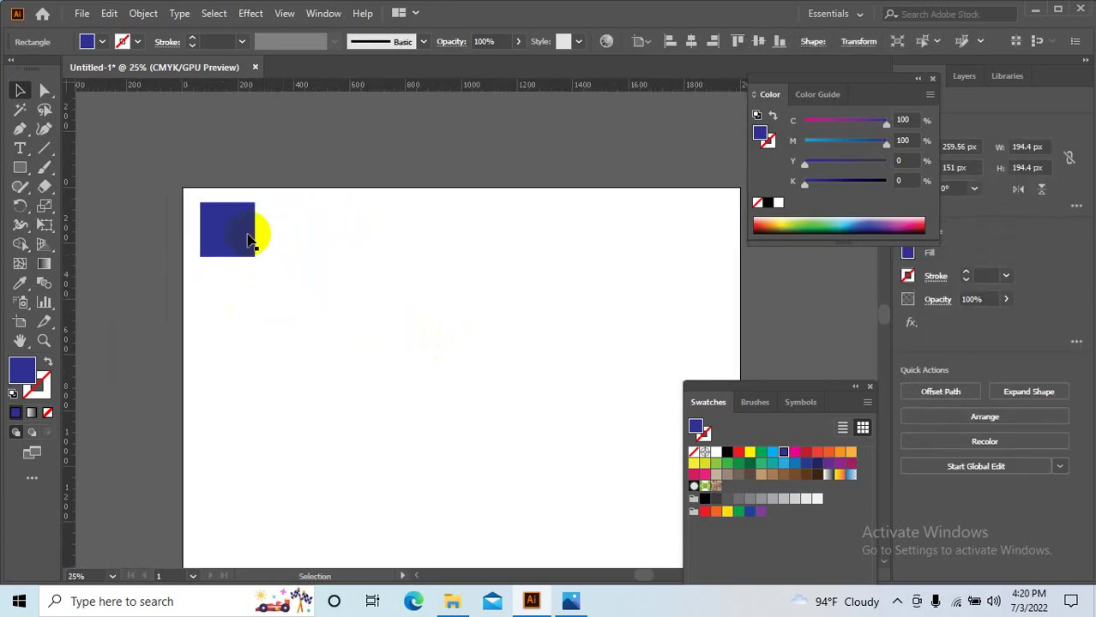
scroll(248, 233, "up", 1)
- Duplicate the square to its right and select the second copy
mouse_move(226, 240)
left_mouse_down()
mouse_move(316, 240)
mouse_move(302, 234)
left_mouse_up()
left_click_drag(425, 318, 328, 277)
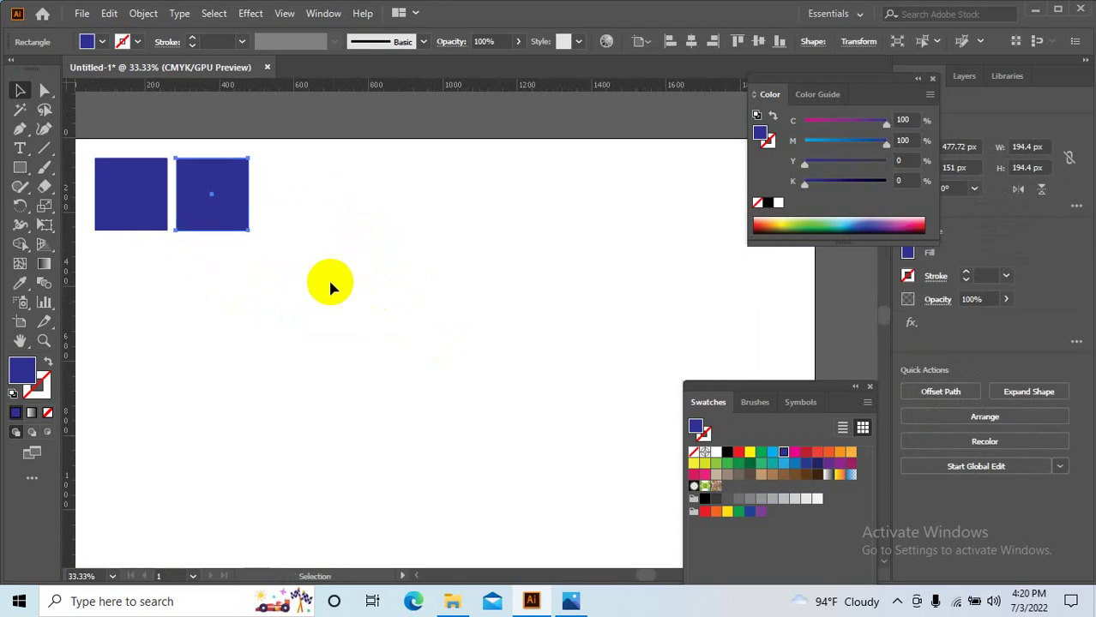
left_click(328, 277)
scroll(318, 279, "down", 1)
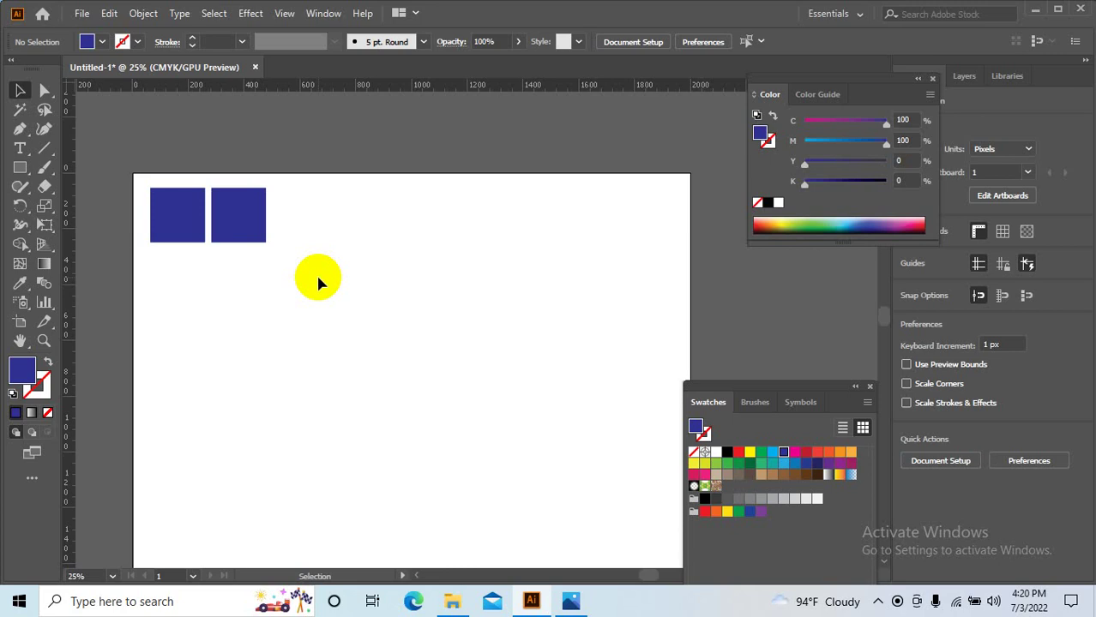
left_click(257, 230)
- Alt-drag the second square down and right to create a third copy
left_click_drag(257, 230, 328, 258)
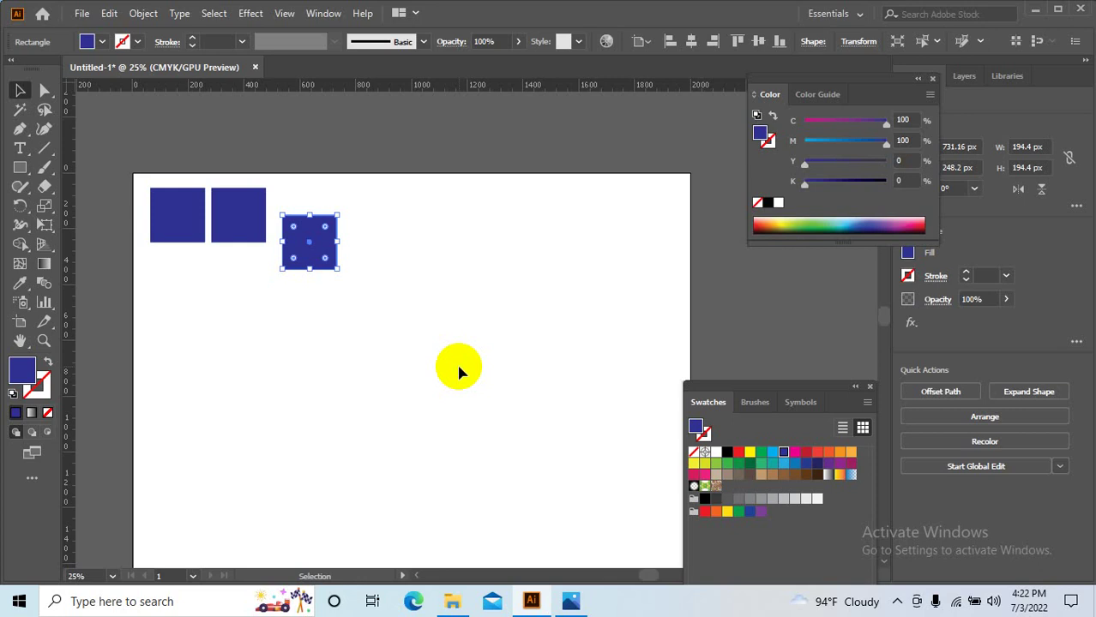
- Delete the extra copy and move the second square lower on the artboard
key("Delete")
left_click_drag(239, 217, 220, 384)
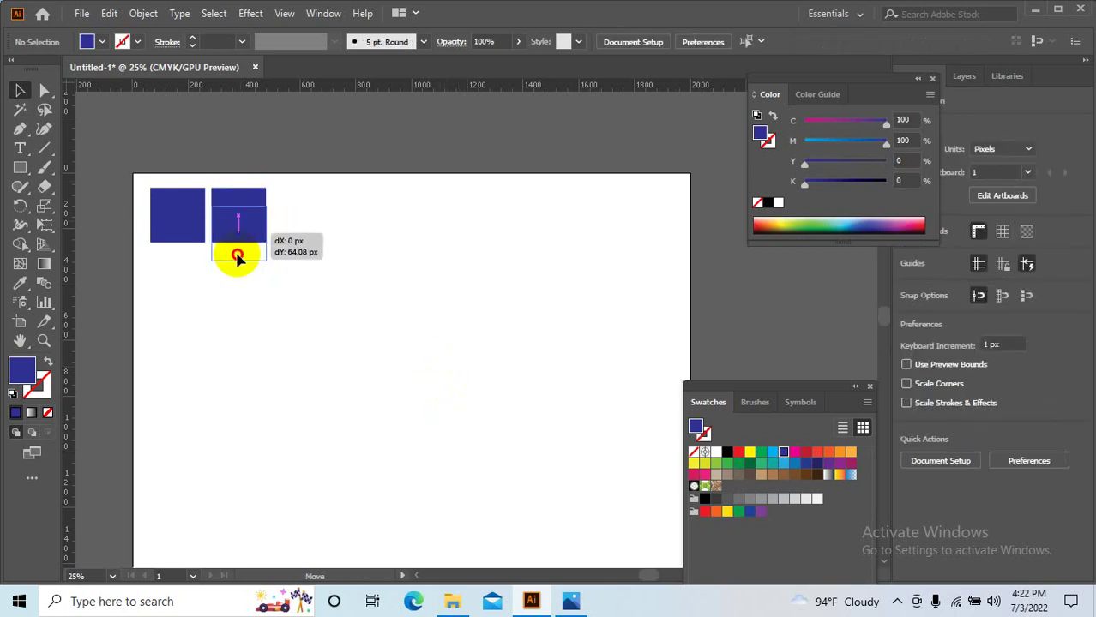
scroll(220, 384, "up", 2)
scroll(224, 379, "down", 3)
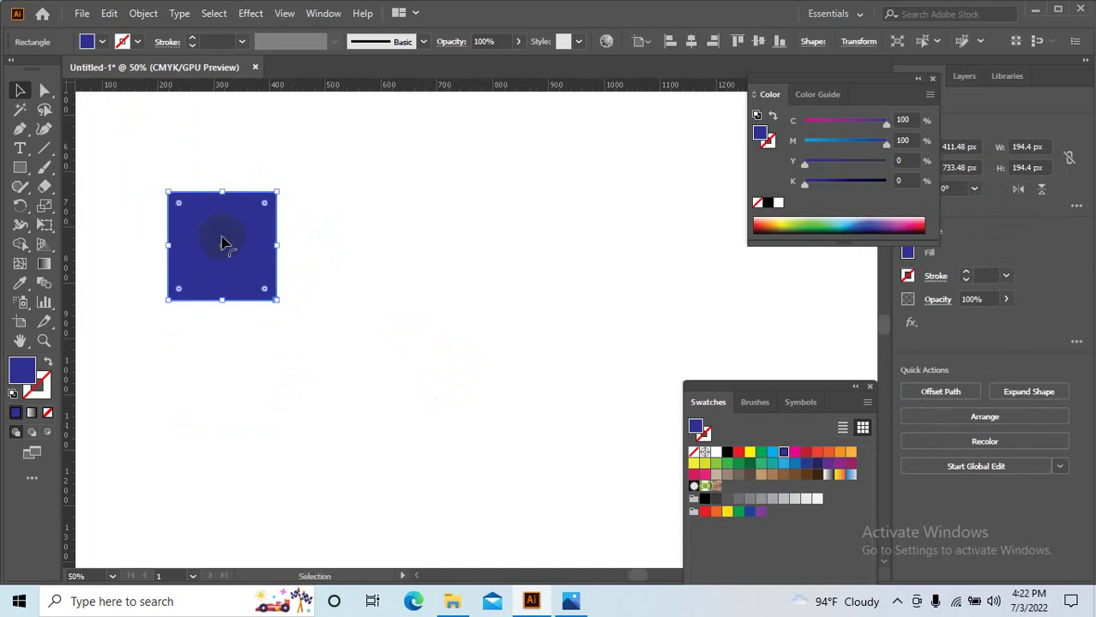
- Build a stepped row of copies with one offset copy and three Ctrl+D repeats
mouse_move(225, 242)
left_mouse_down()
mouse_move(369, 274)
mouse_move(355, 260)
left_mouse_up()
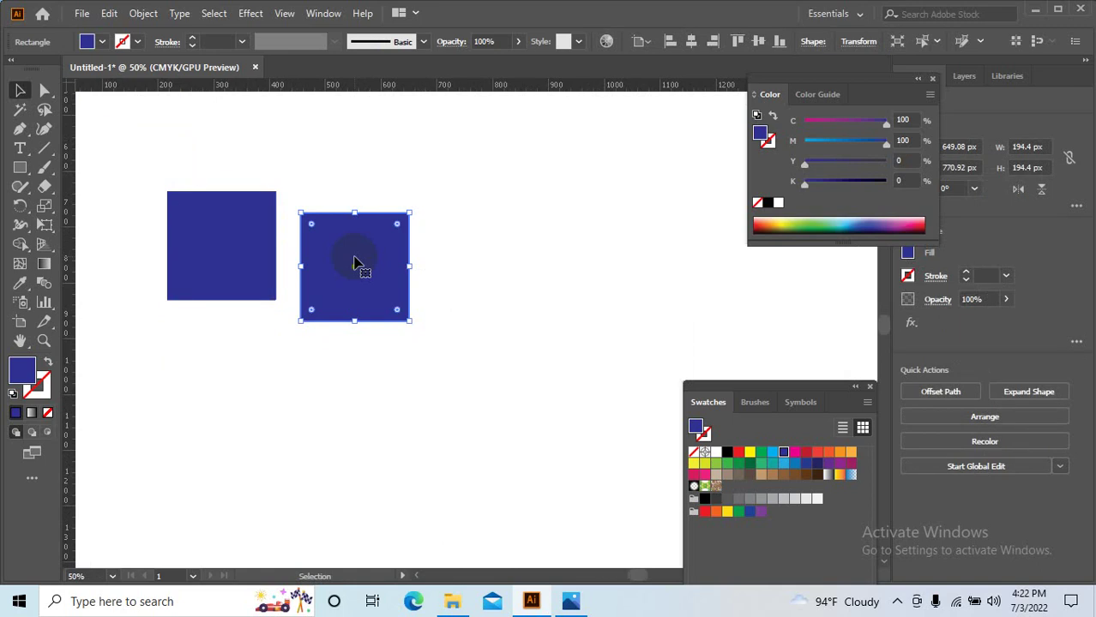
key("ctrl+d")
key("ctrl+d")
key("ctrl+d")
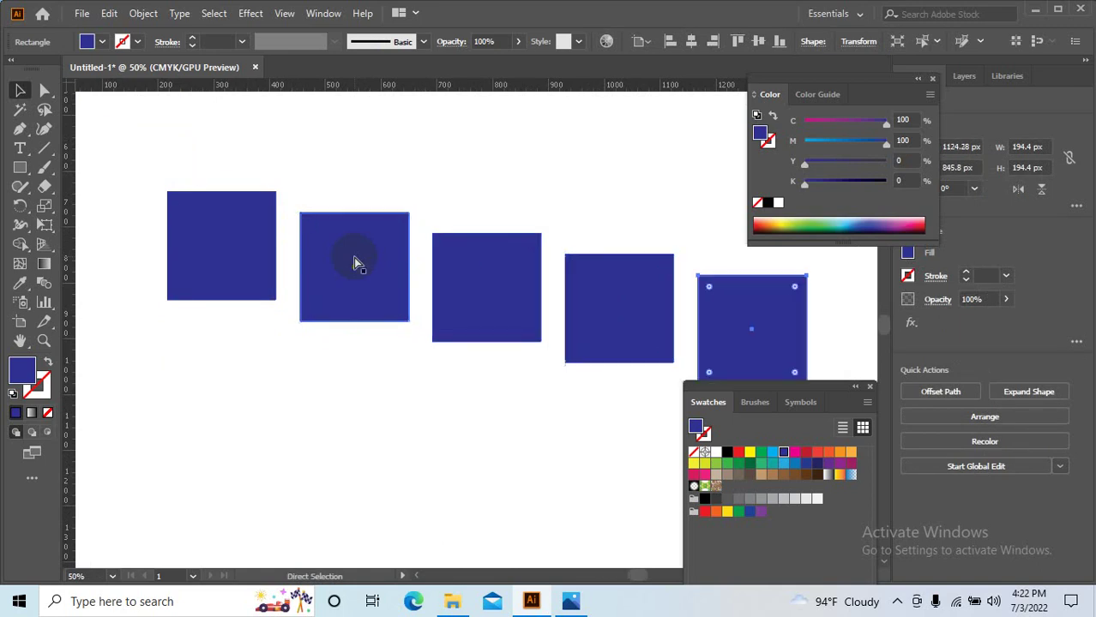
key("ctrl+d")
scroll(354, 257, "down", 2)
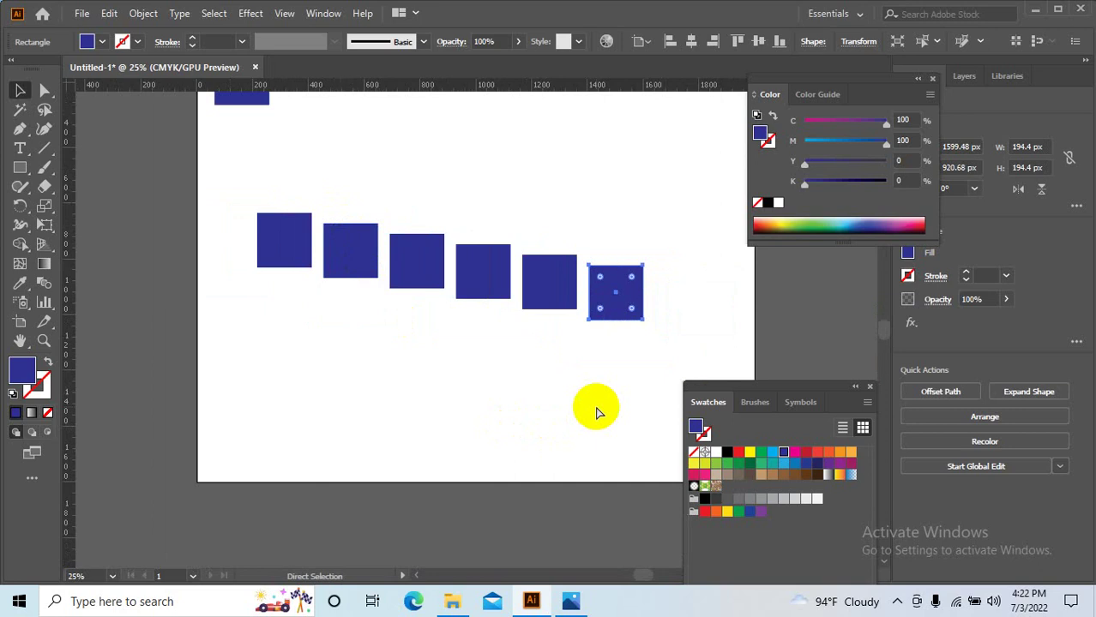
key("ctrl+d")
- Marquee-select all the square copies and delete them
left_click_drag(593, 401, 555, 420)
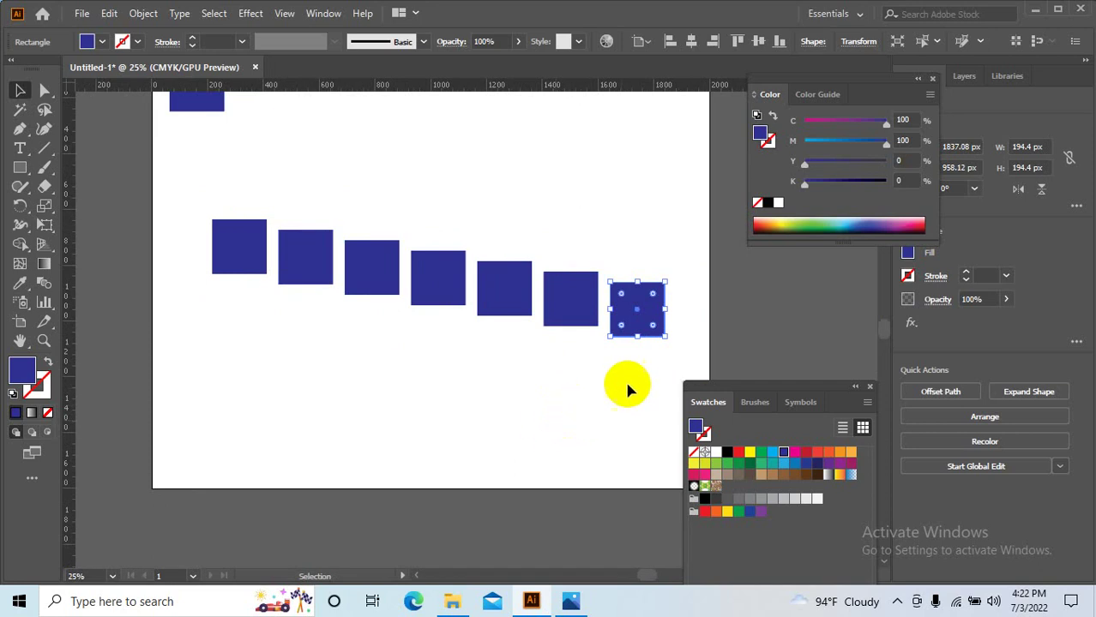
left_click_drag(661, 377, 201, 176)
key("Delete")
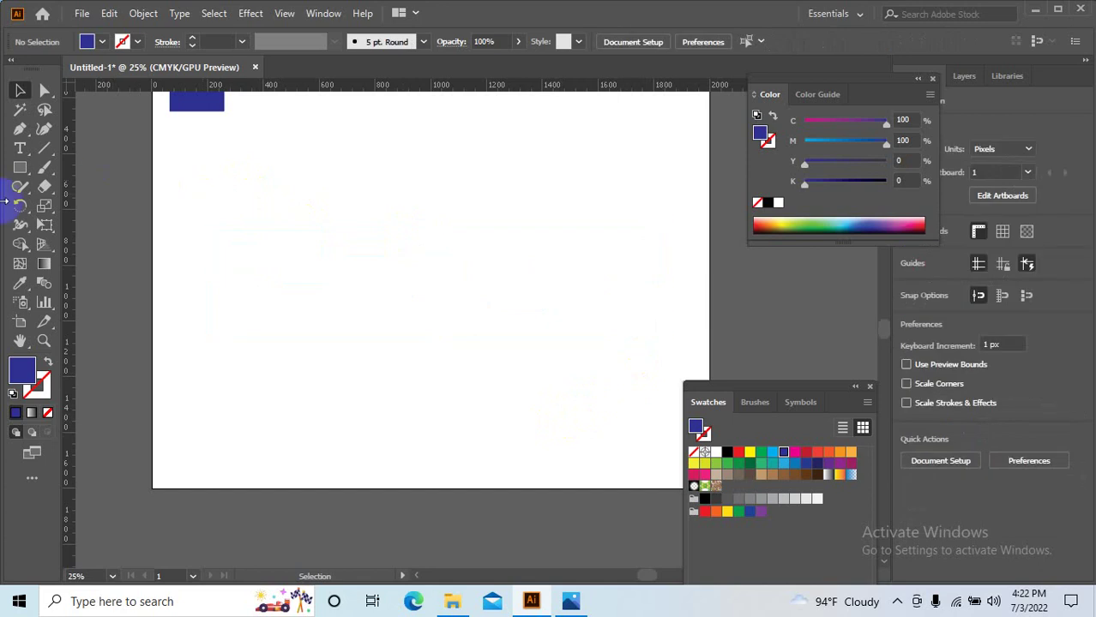
left_click(44, 148)
left_click_drag(263, 176, 263, 348)
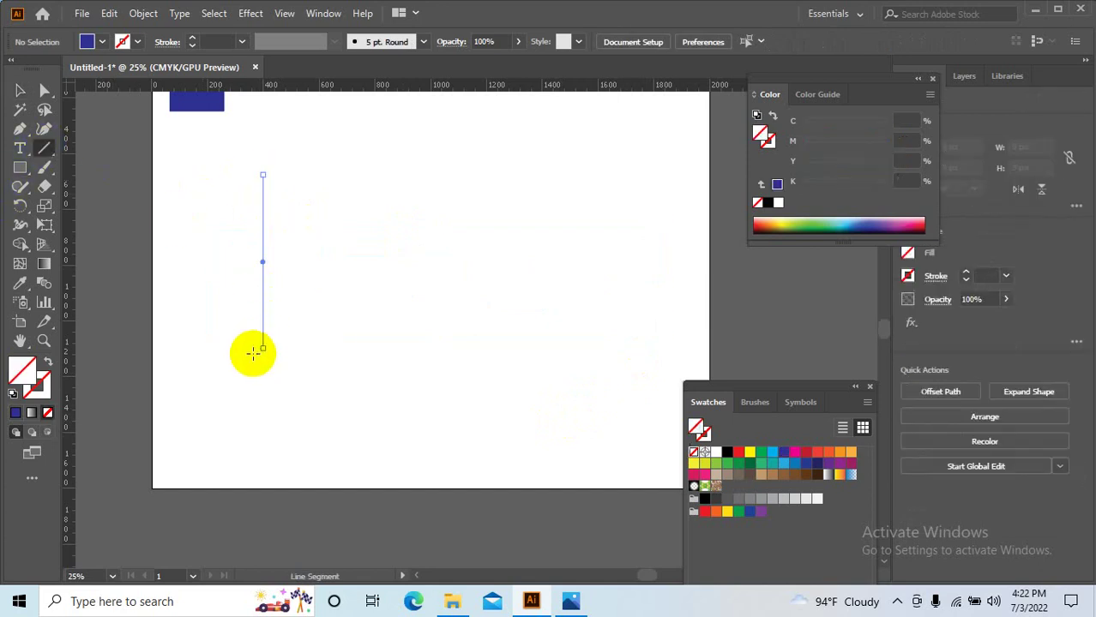
left_click(210, 41)
type("6")
key("Return")
type("16")
key("Return")
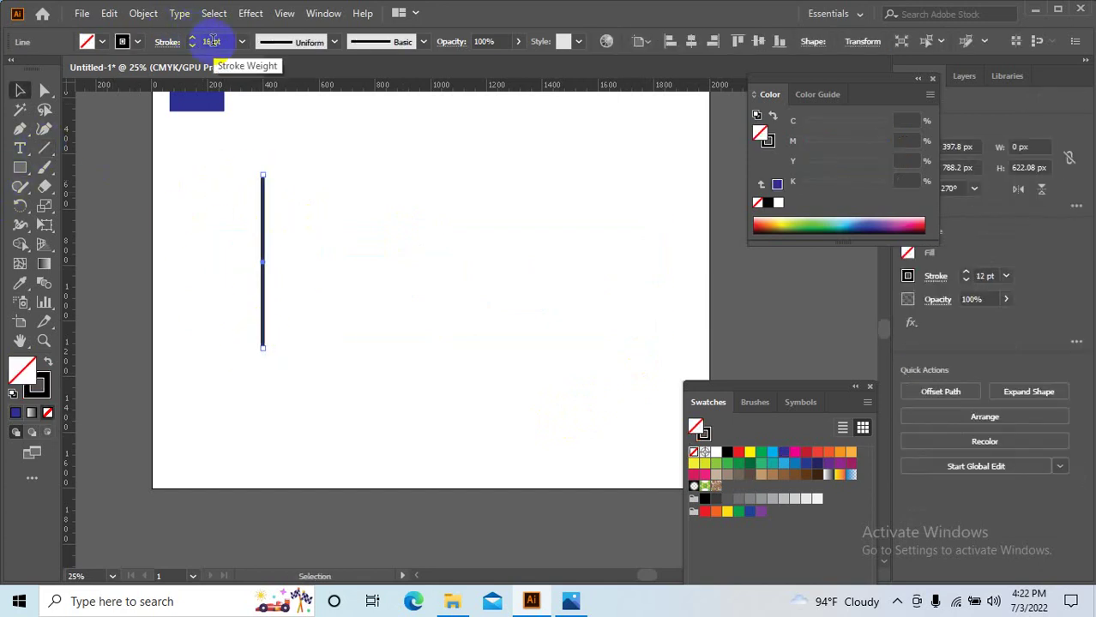
left_click(418, 242)
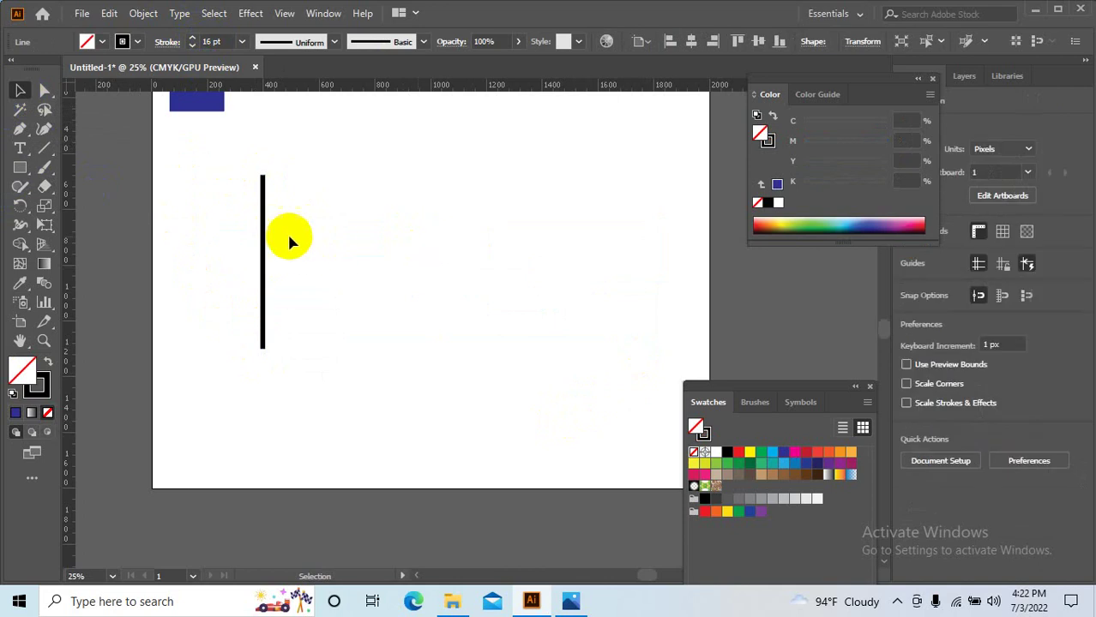
left_click_drag(264, 227, 299, 258)
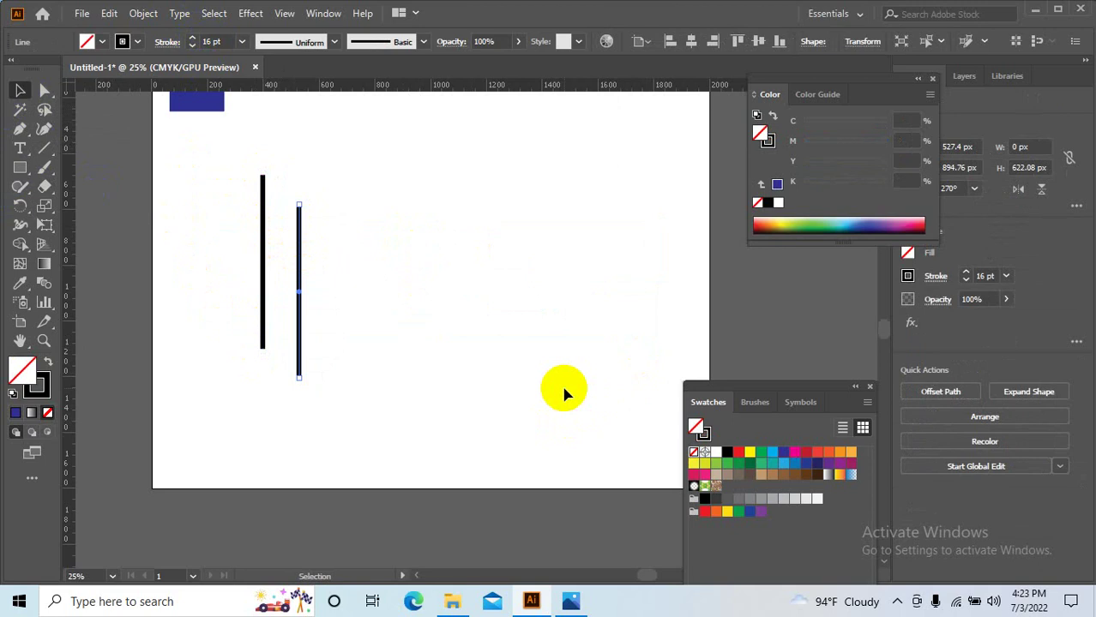
key("a")
key("v")
key("a")
key("ctrl+d")
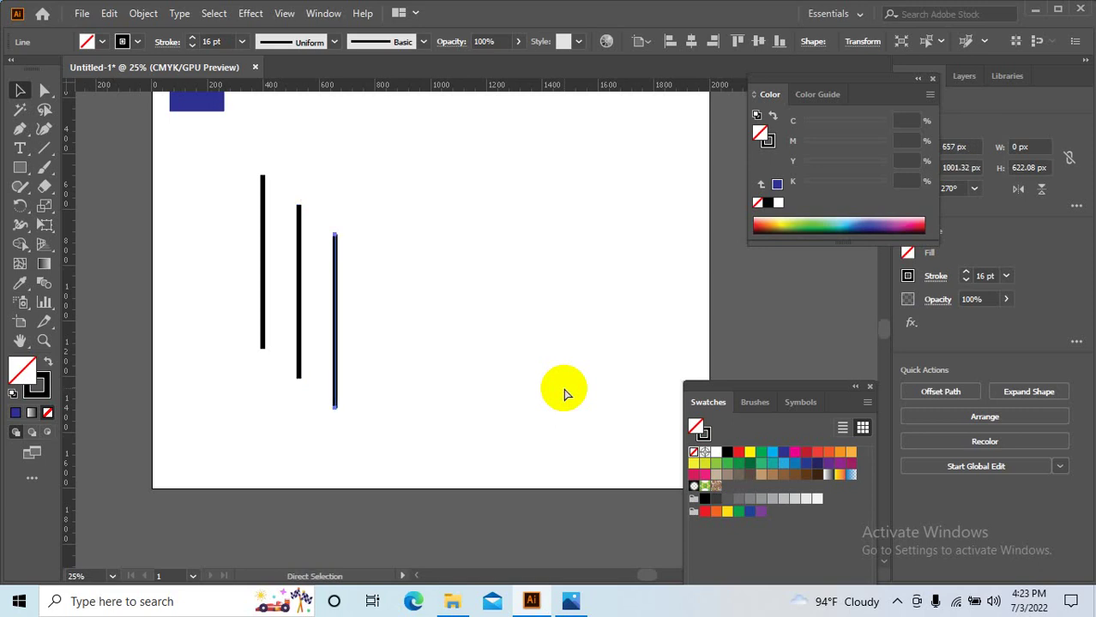
key("ctrl+d")
key("ctrl+d")
key("ctrl+d")
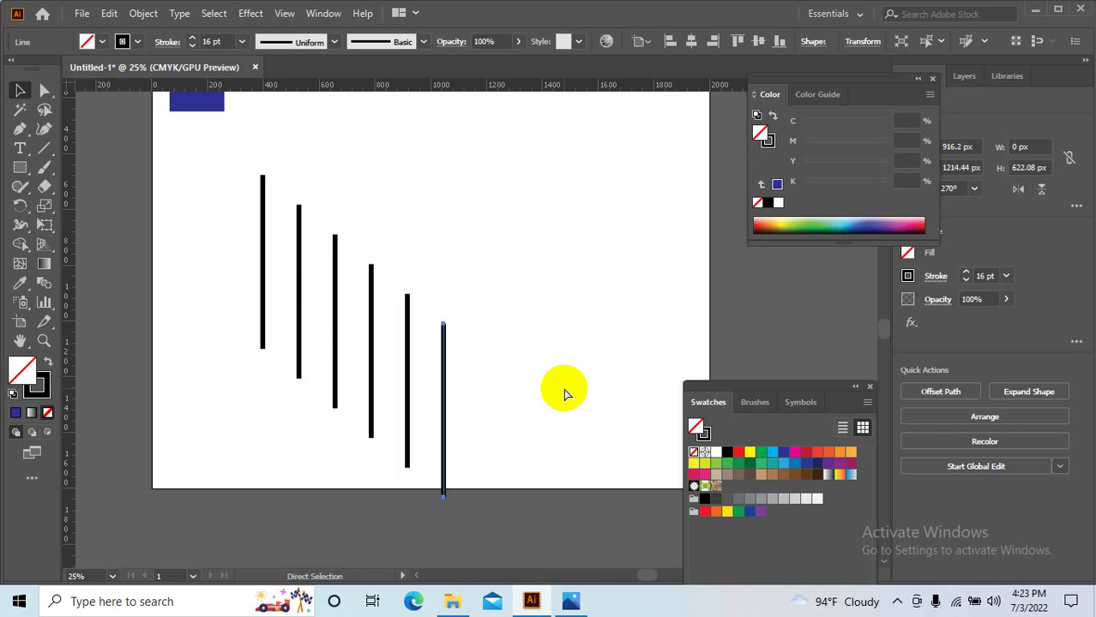
key("ctrl+d")
key("ctrl+d")
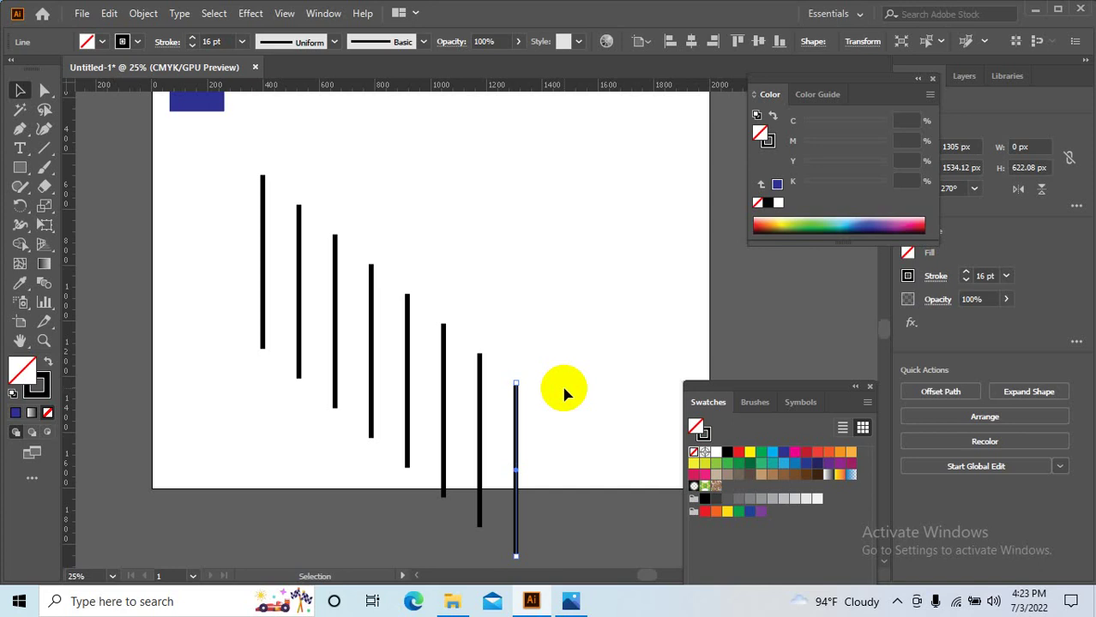
scroll(566, 429, "up", 2)
left_click_drag(568, 501, 199, 229)
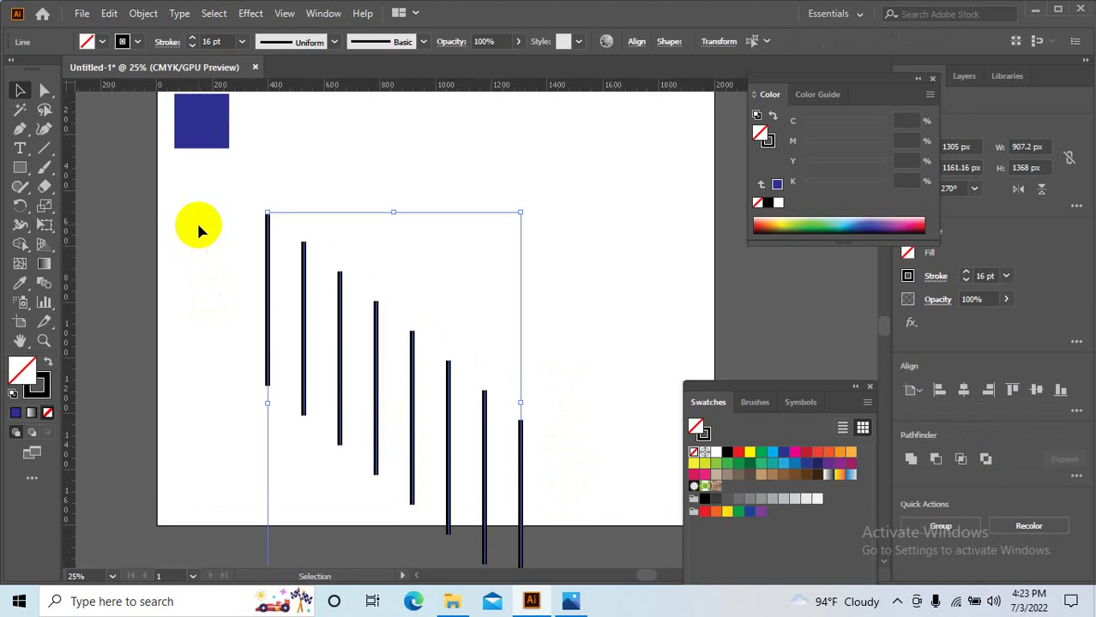
key("Delete")
scroll(238, 422, "up", 2)
scroll(243, 443, "up", 1)
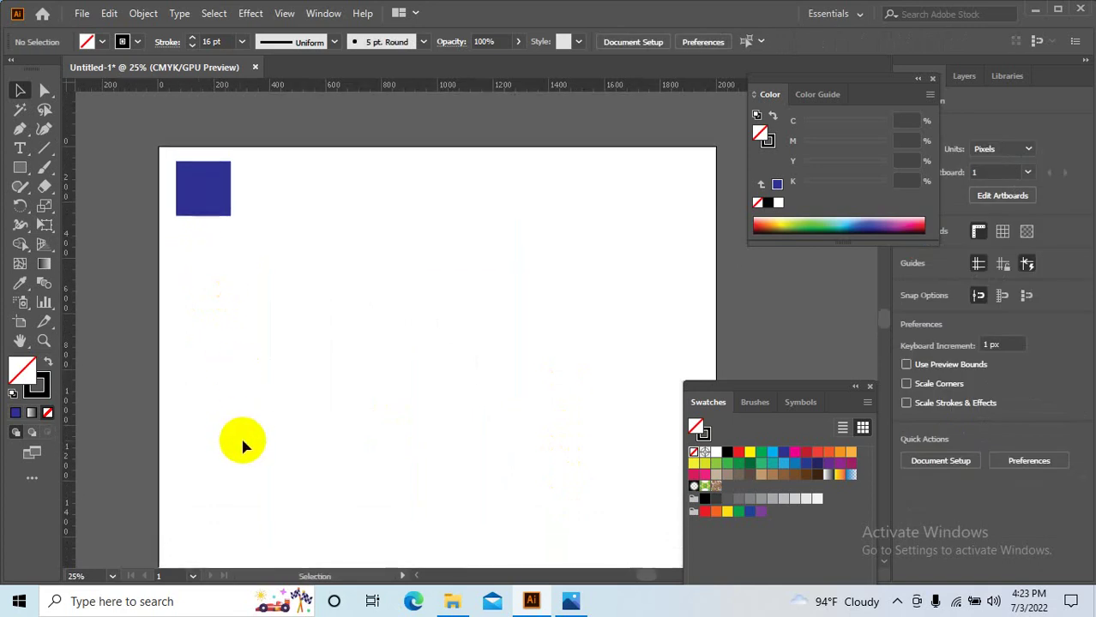
left_click(197, 191)
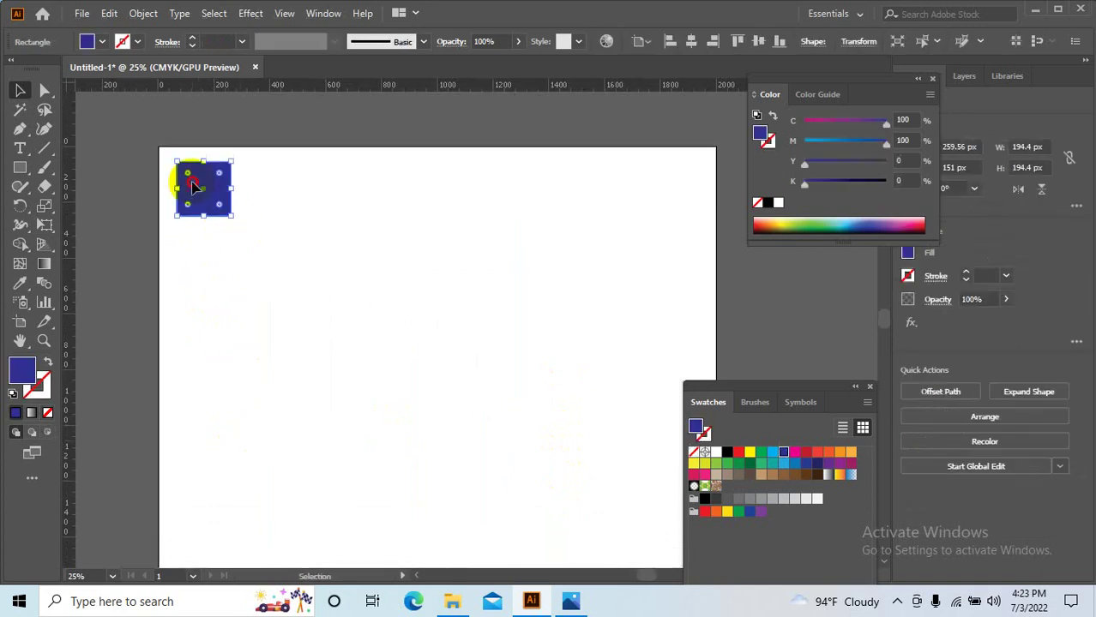
- Copy the square to the right and repeat it, then undo the extra copies
left_click_drag(194, 185, 256, 187, "alt")
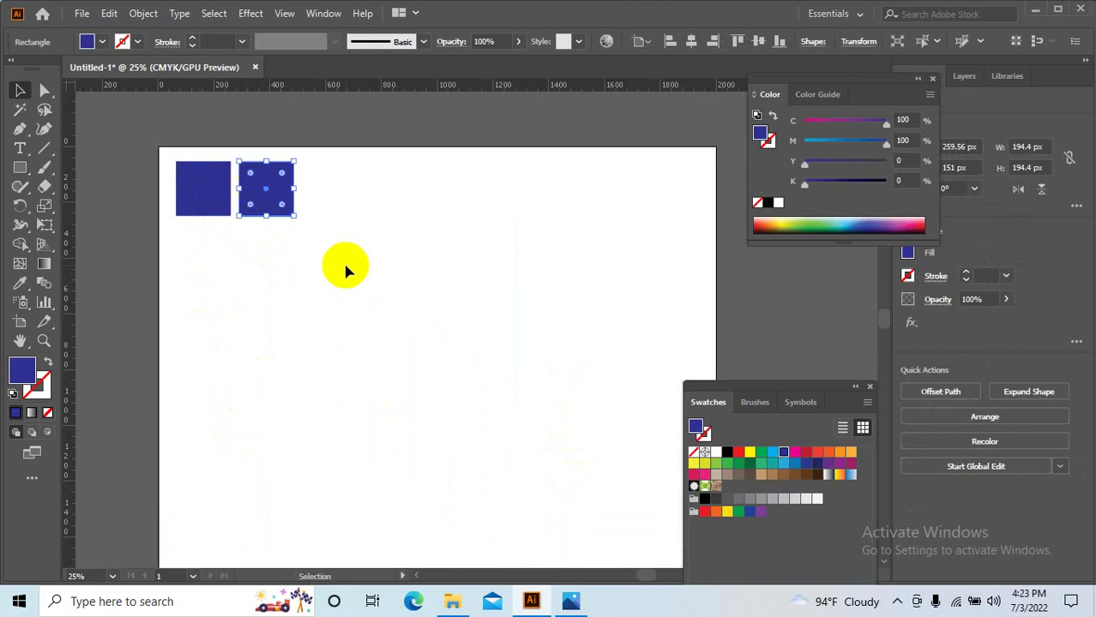
key("ctrl+d")
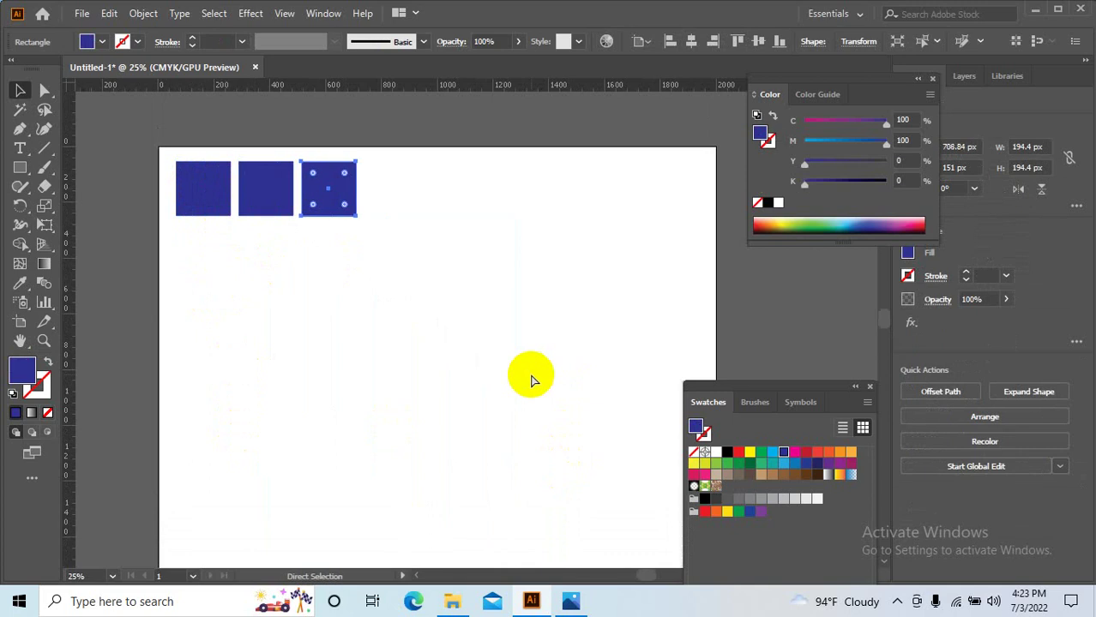
key("ctrl+d")
key("ctrl+d")
key("ctrl+z")
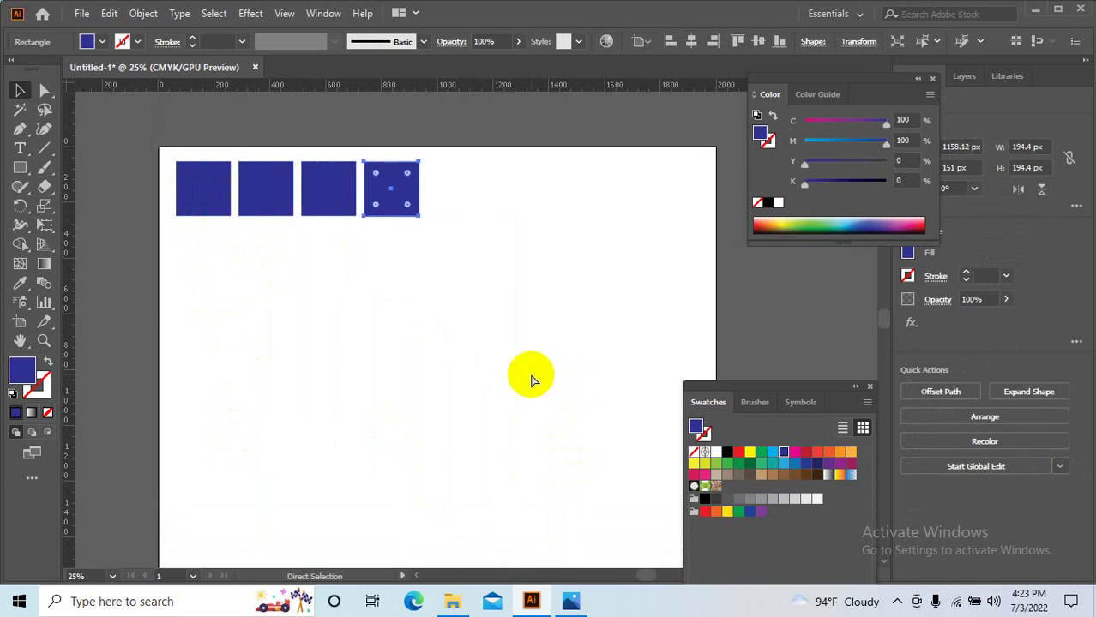
key("ctrl+z")
key("ctrl+z")
key("ctrl+z")
key("ctrl+equal")
key("ctrl+equal")
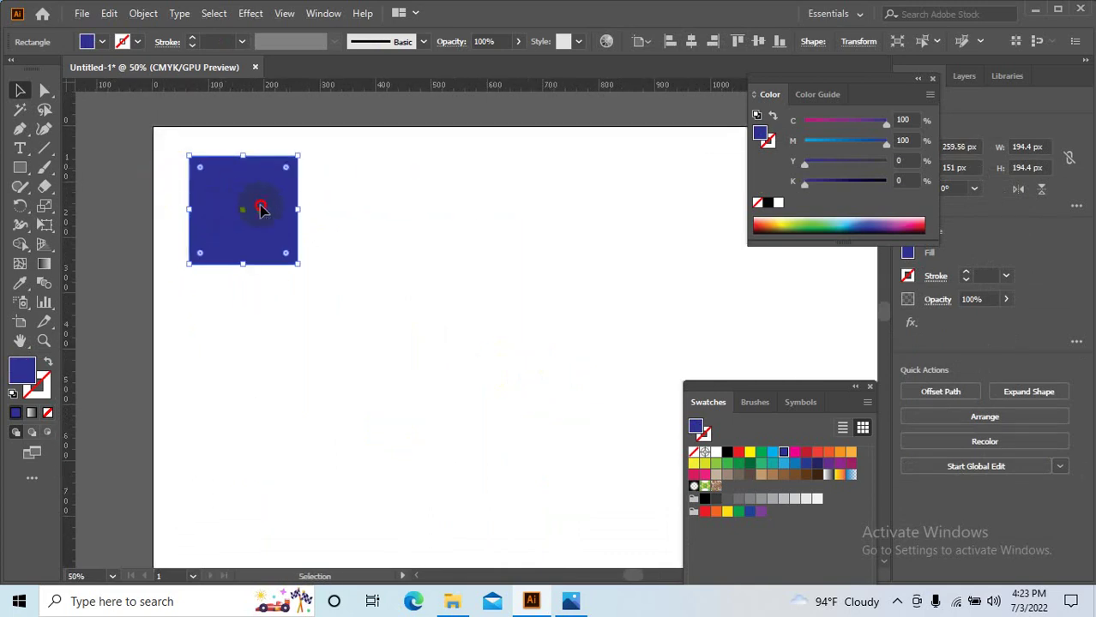
- Build a row of nine squares with small gaps using Ctrl+D, then select the row
left_click_drag(269, 208, 360, 211)
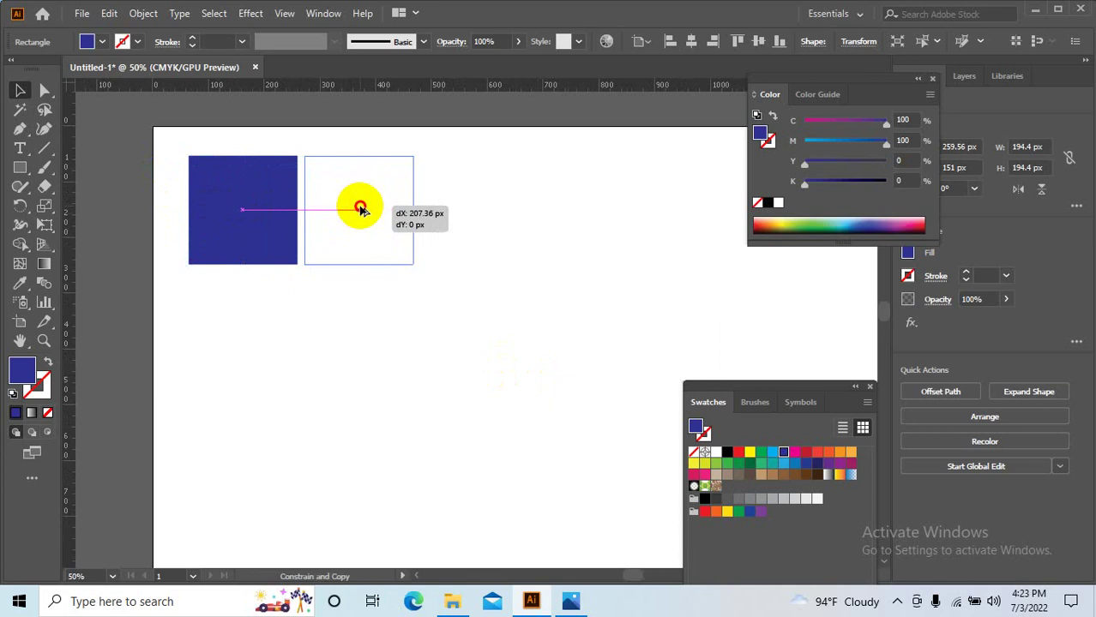
left_click_drag(360, 211, 360, 211)
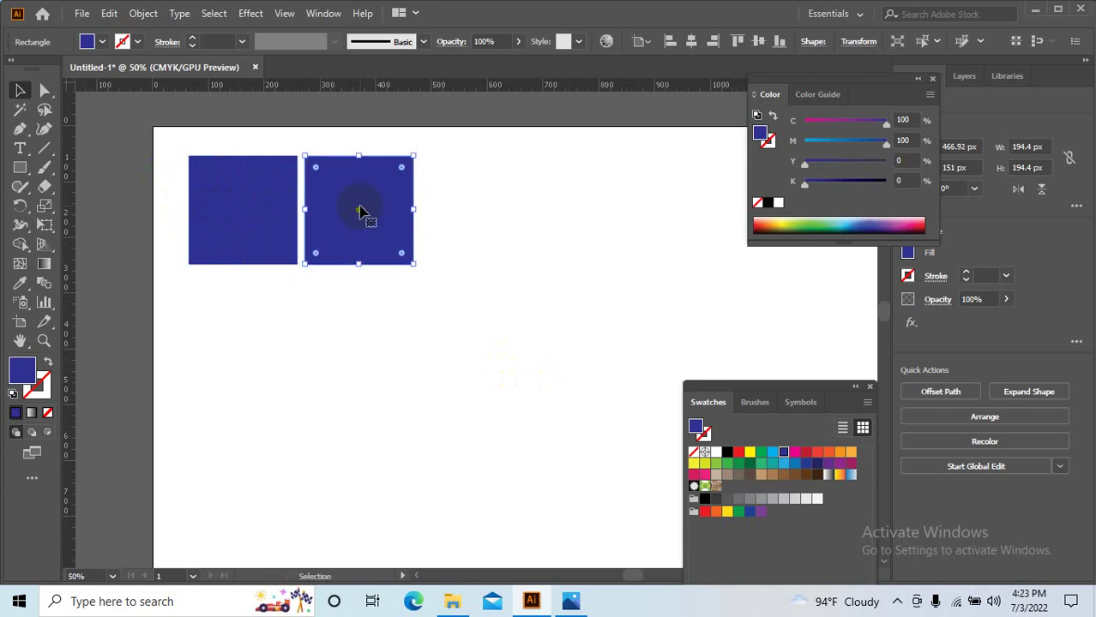
key("ctrl+d")
key("ctrl+d")
key("ctrl+d")
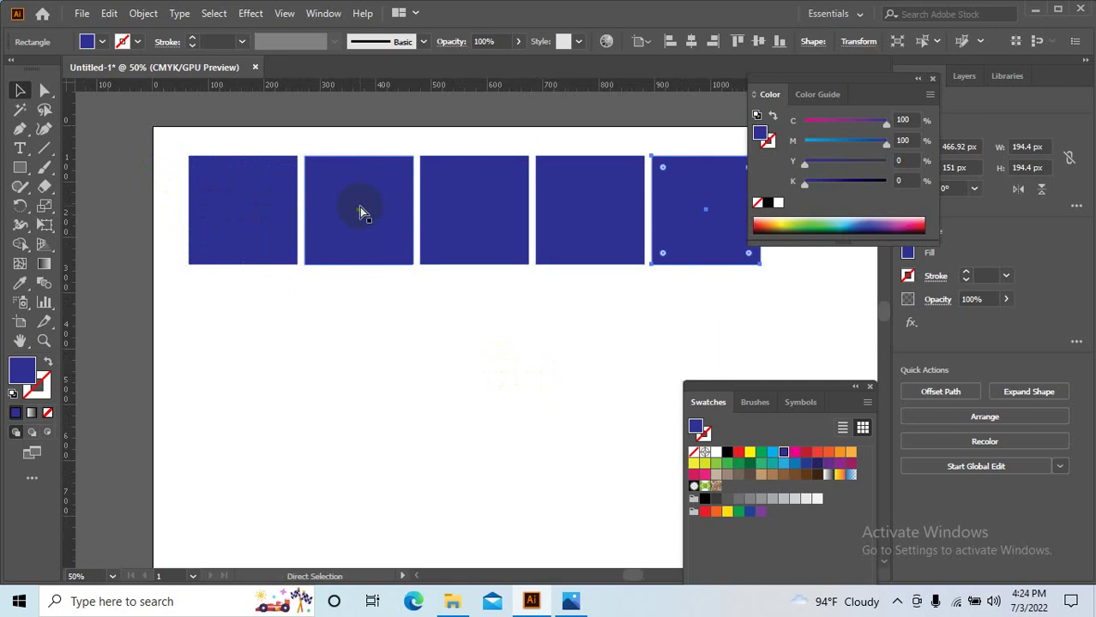
key("ctrl+d")
scroll(361, 292, "down", 1, "alt")
left_click_drag(496, 374, 425, 344)
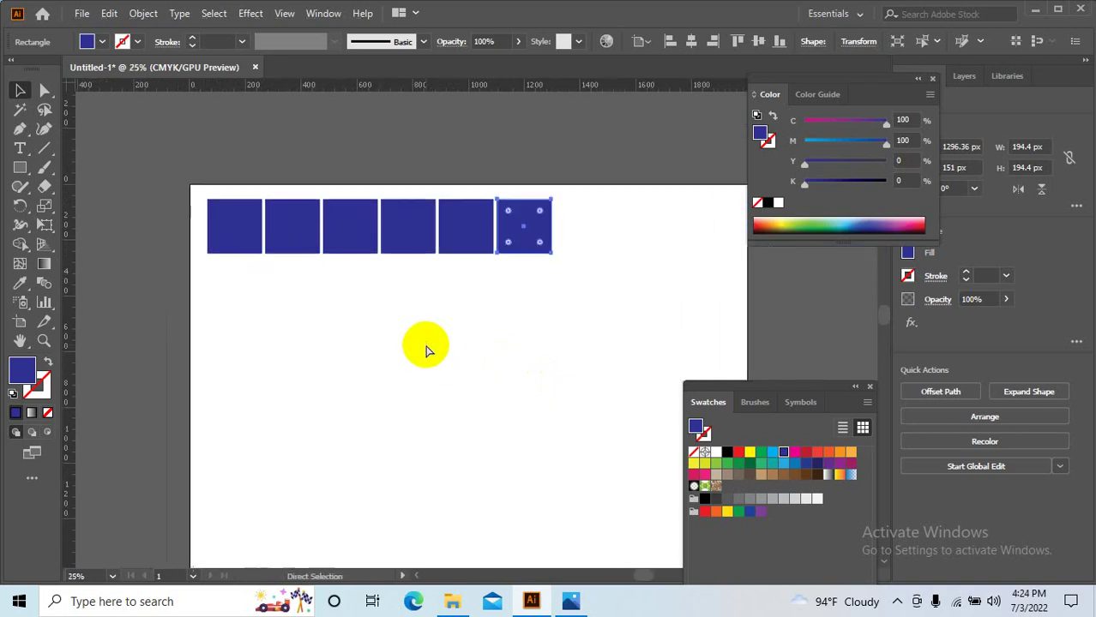
key("ctrl+d")
key("ctrl+d")
key("ctrl+d")
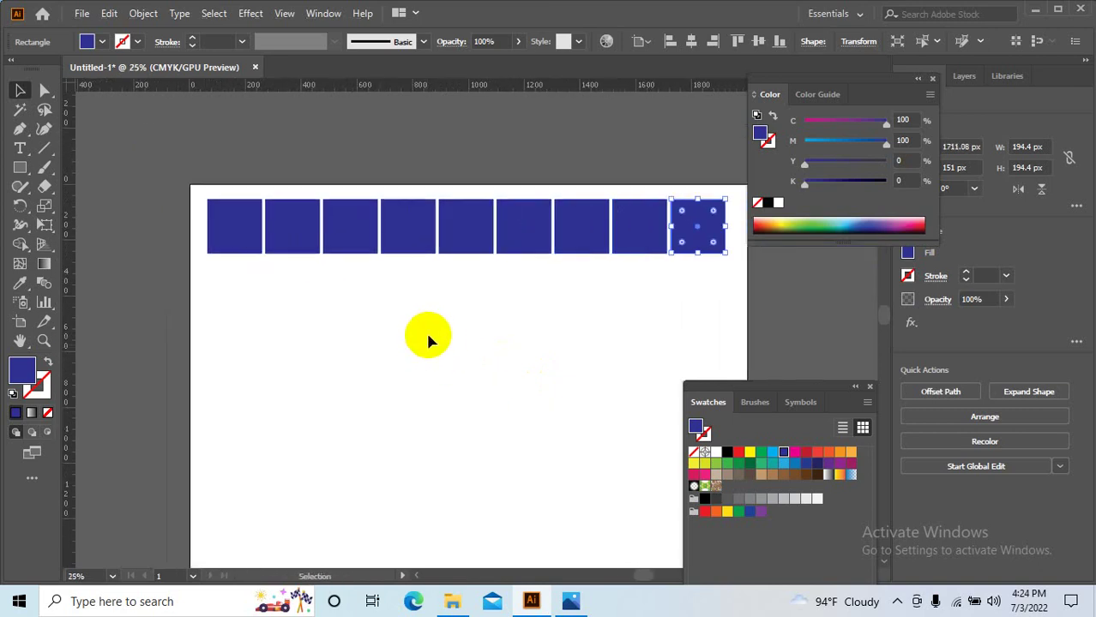
left_click_drag(668, 271, 225, 183)
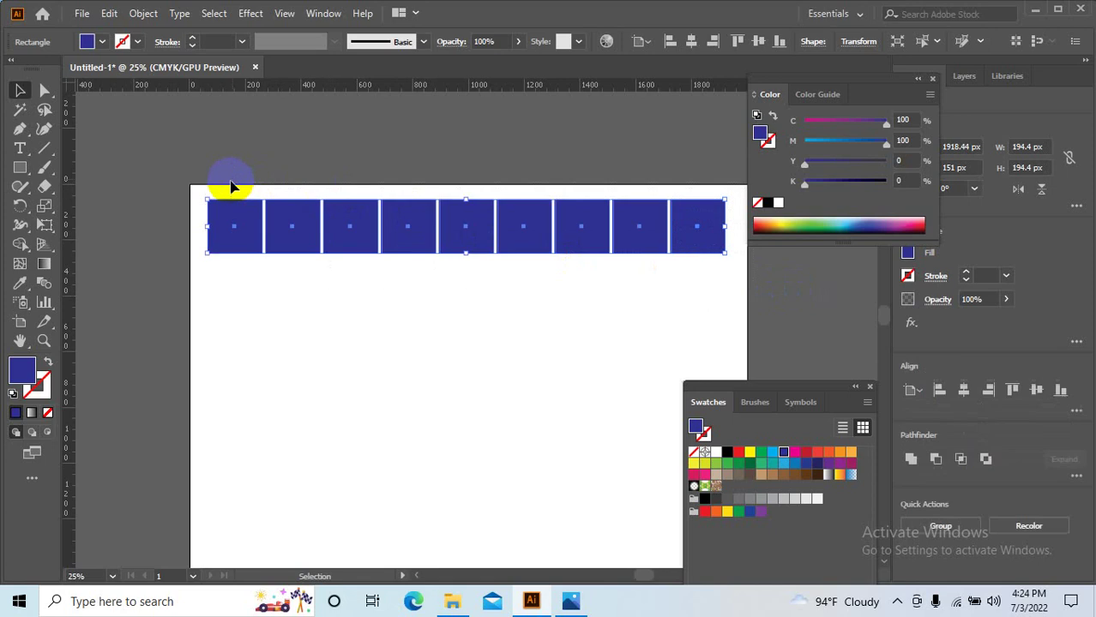
- Copy the row downward and repeat with Ctrl+D to make seven rows
left_click_drag(246, 232, 250, 285)
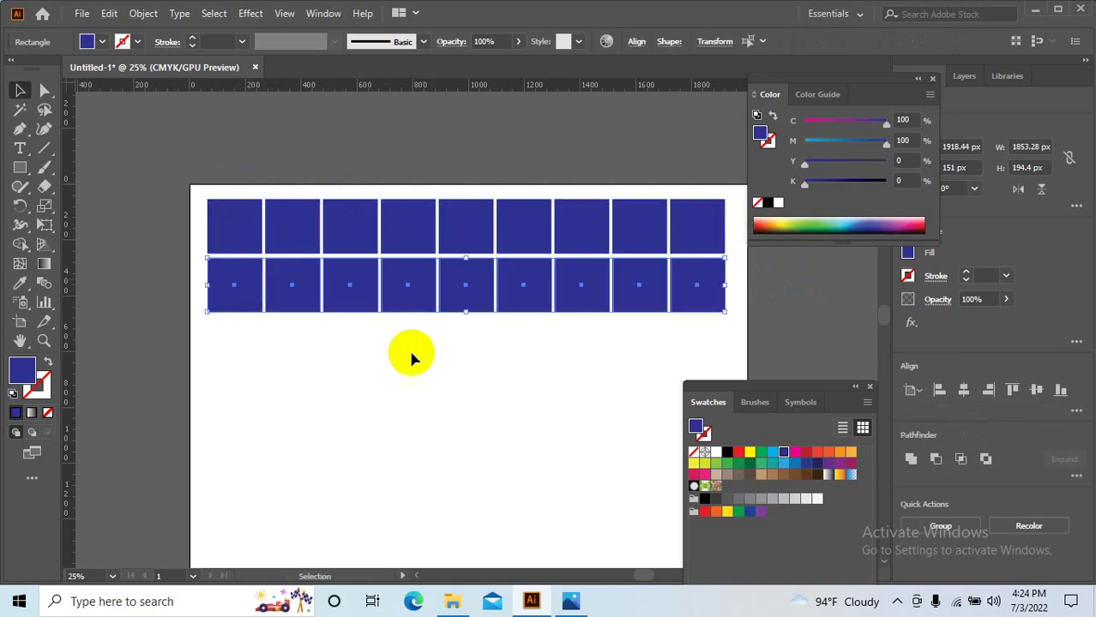
key("ctrl+d")
key("ctrl+d")
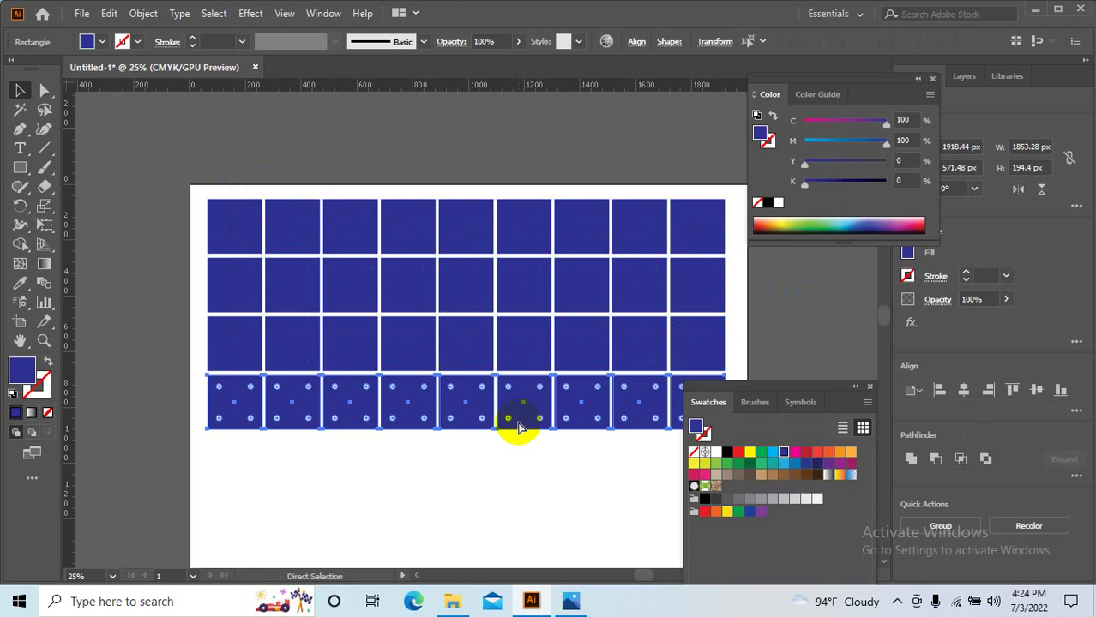
key("ctrl+d")
key("ctrl+d")
left_click_drag(520, 465, 493, 269)
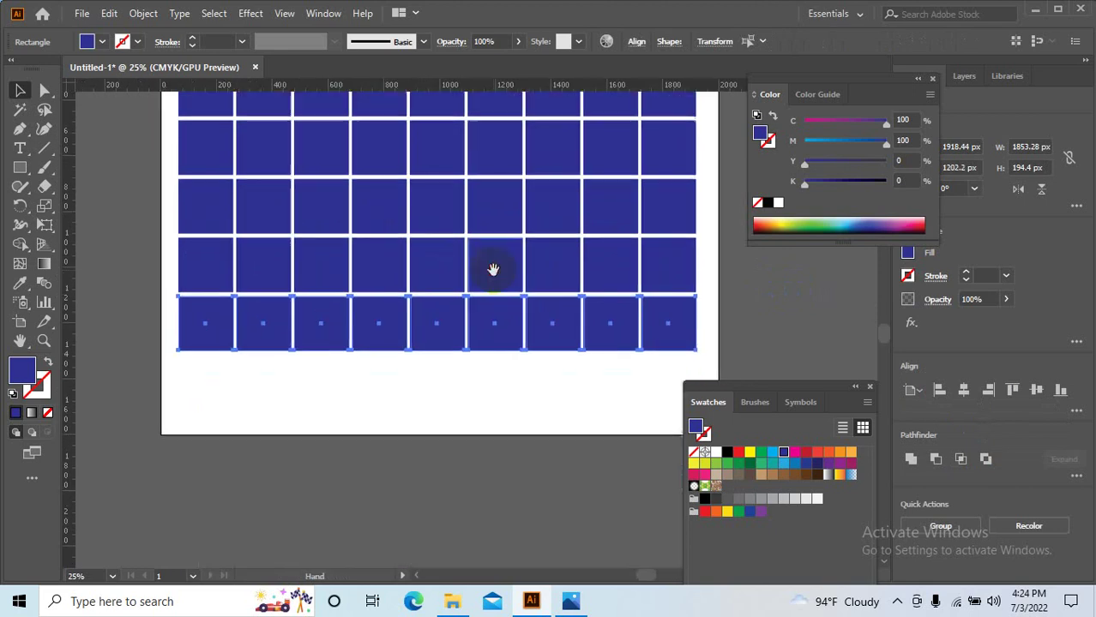
key("ctrl+d")
left_click_drag(472, 482, 462, 525)
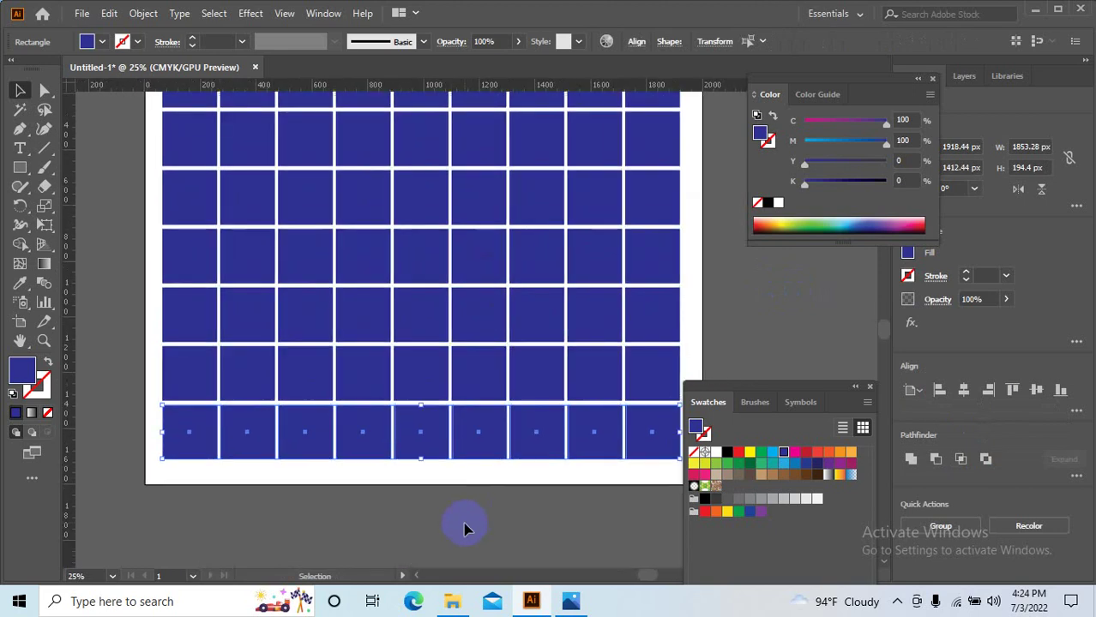
scroll(500, 525, "down", 2)
left_click(514, 528)
scroll(580, 480, "up", 1)
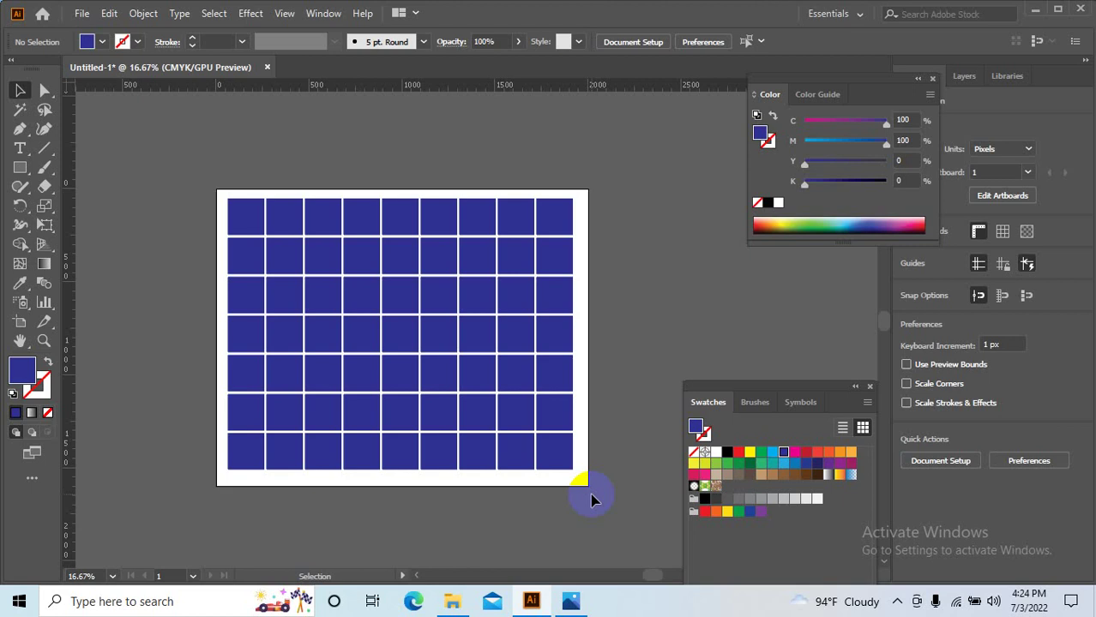
scroll(273, 224, "up", 2)
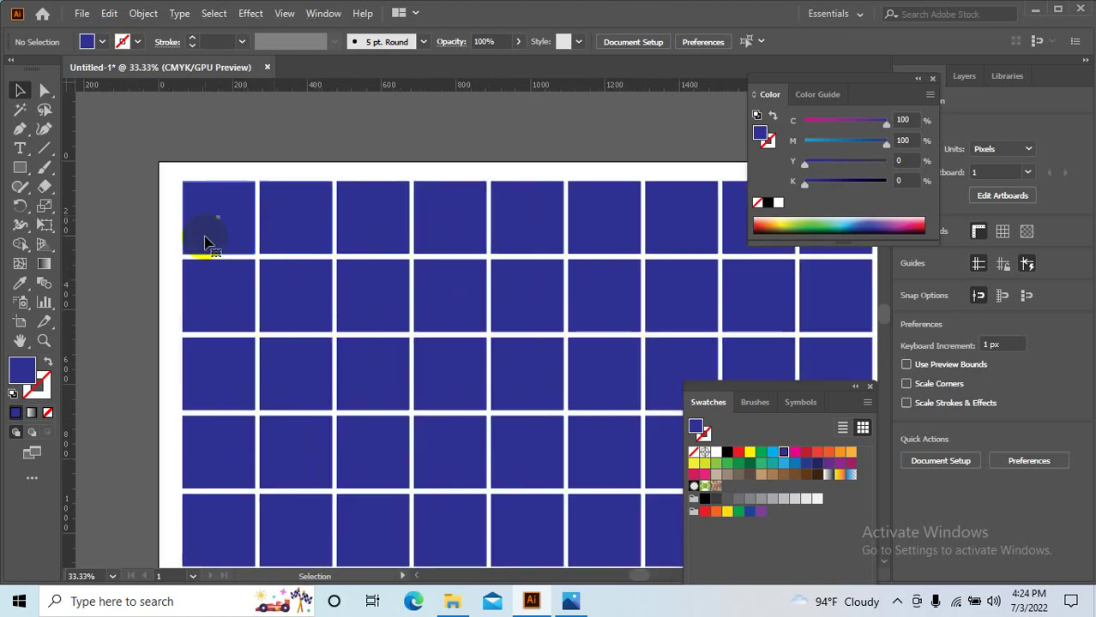
left_click(206, 243)
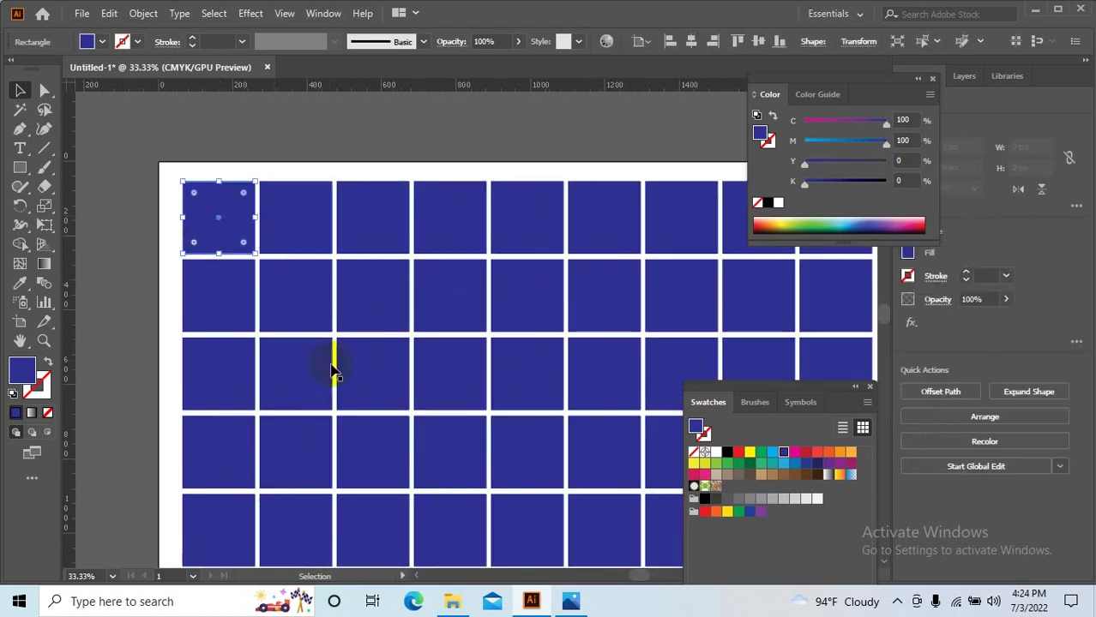
- Fill the first eight top-row squares yellow, green, cyan, dark blue, magenta, red, orange-red, orange
left_click(40, 386)
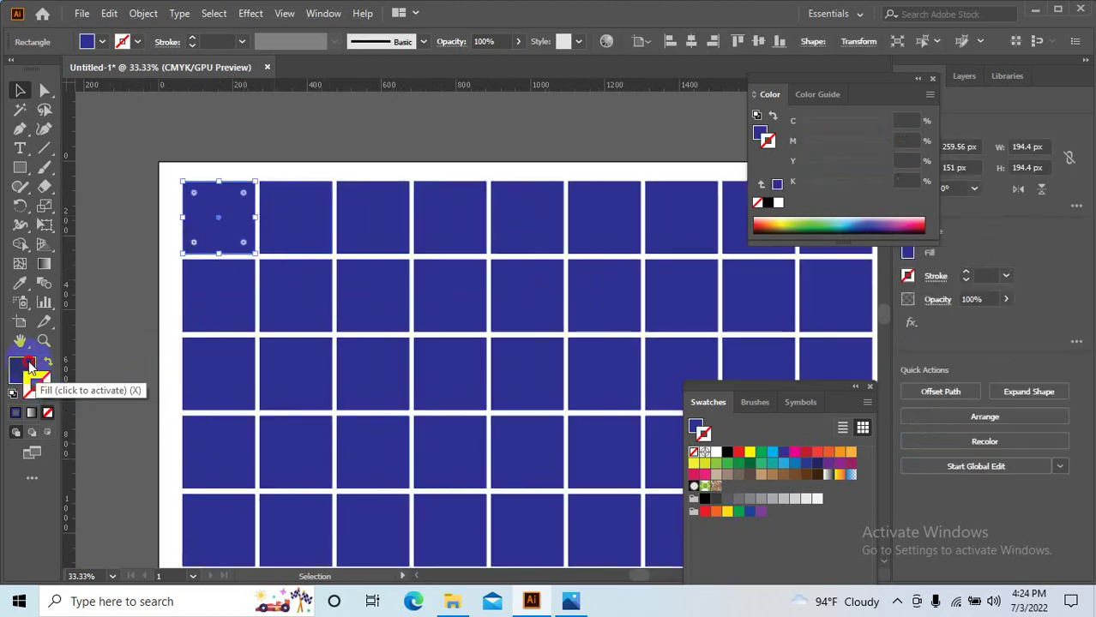
left_click(26, 367)
left_click(749, 452)
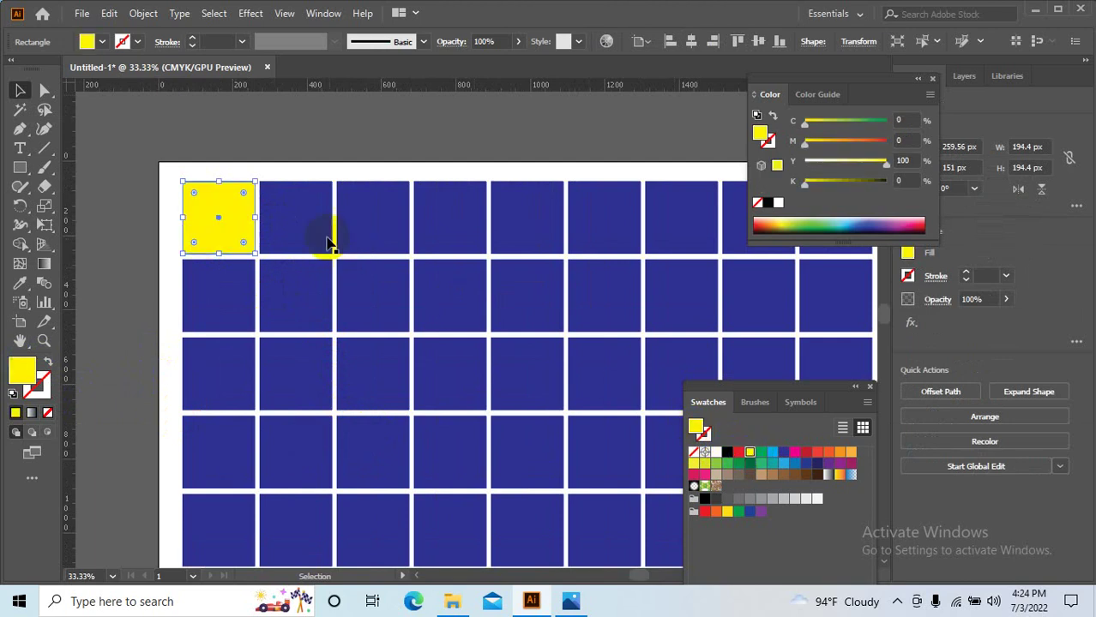
left_click(326, 240)
left_click(761, 452)
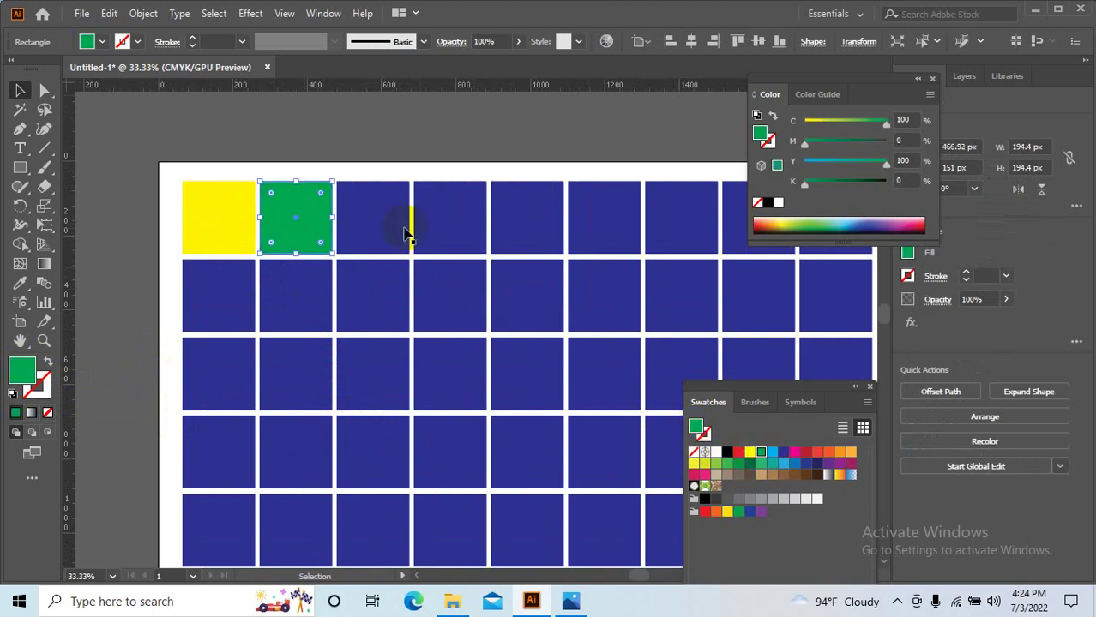
left_click(406, 231)
left_click(760, 452)
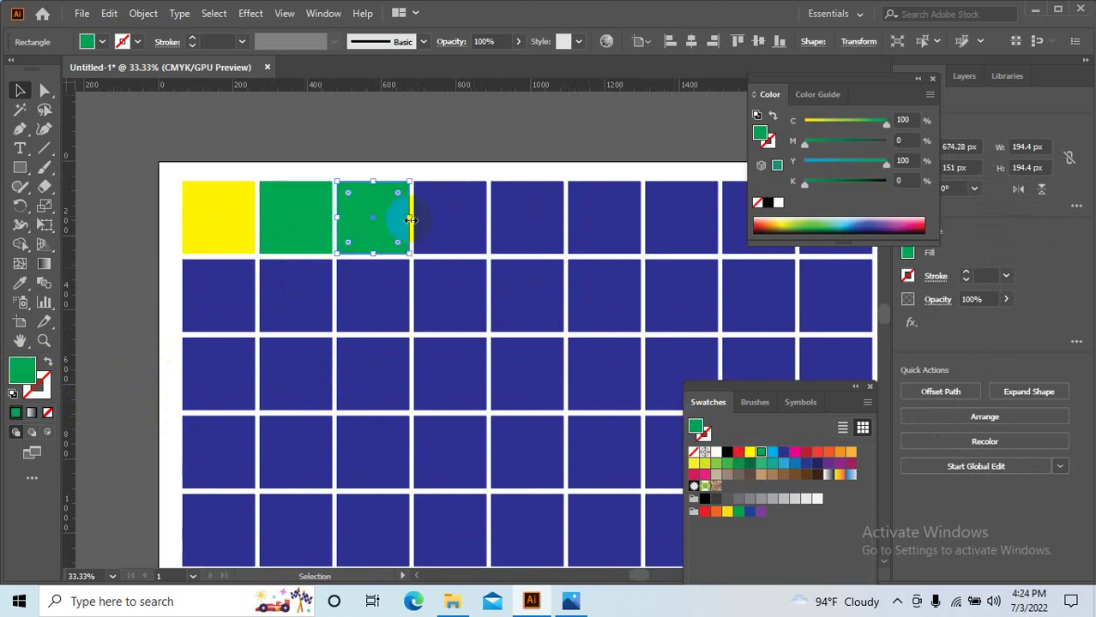
left_click(416, 220)
left_click(773, 452)
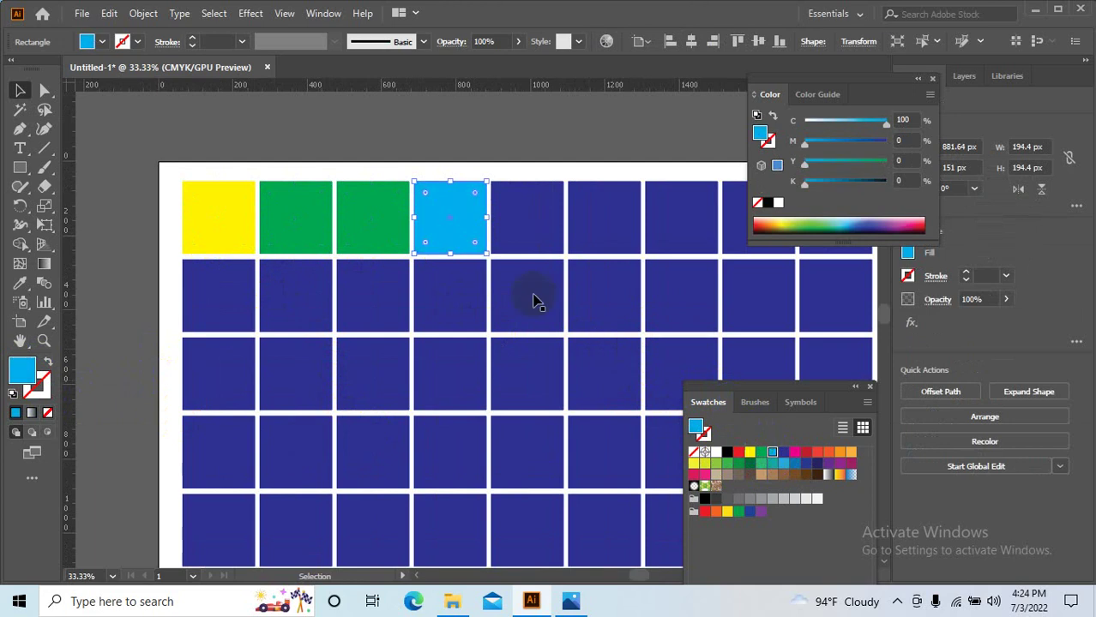
left_click(384, 213)
left_click(773, 452)
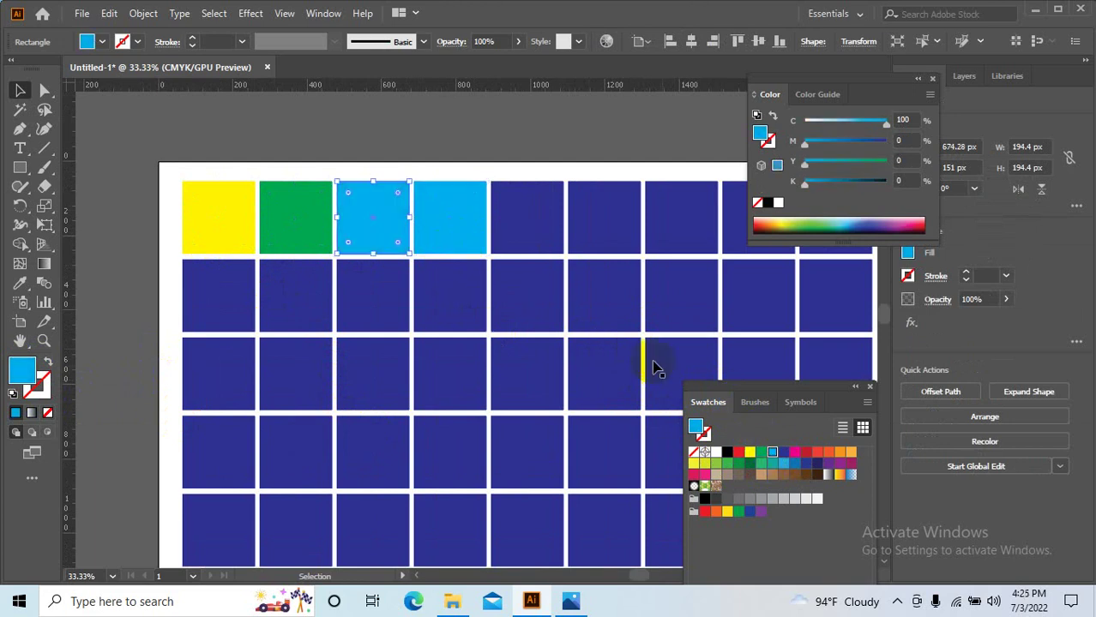
left_click(443, 215)
left_click(782, 452)
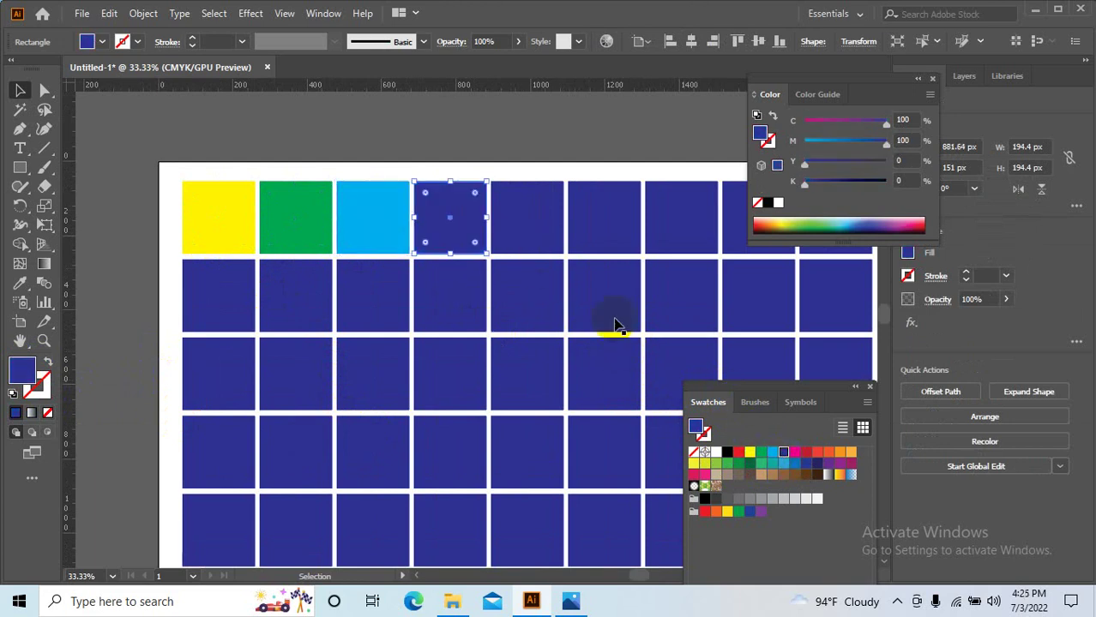
left_click(514, 220)
left_click(794, 451)
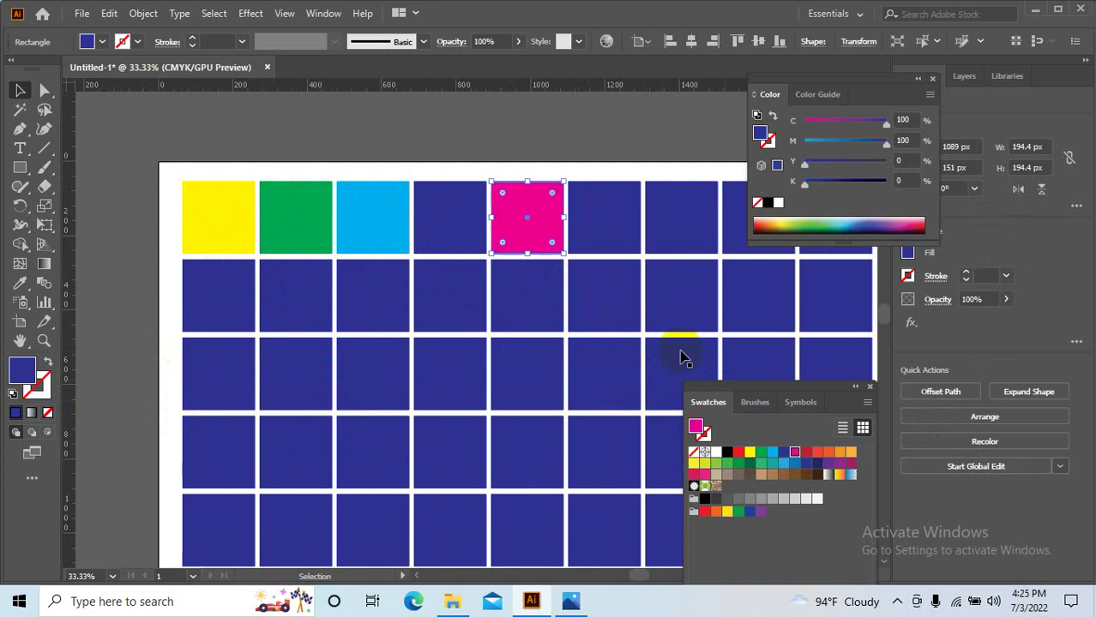
left_click(598, 218)
left_click(806, 453)
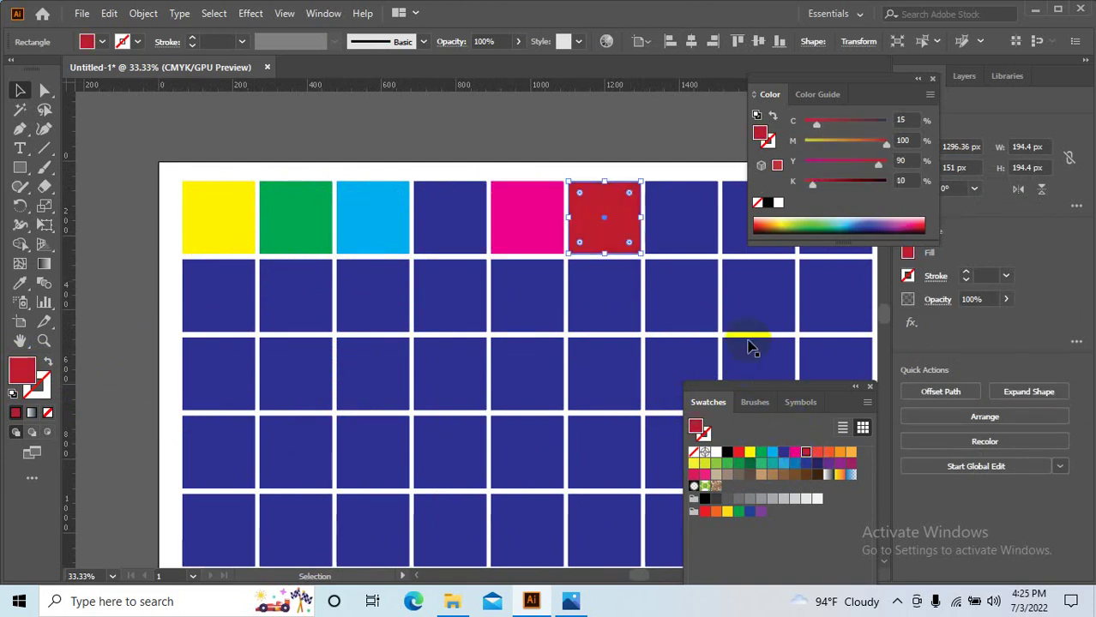
left_click(673, 225)
left_click(819, 452)
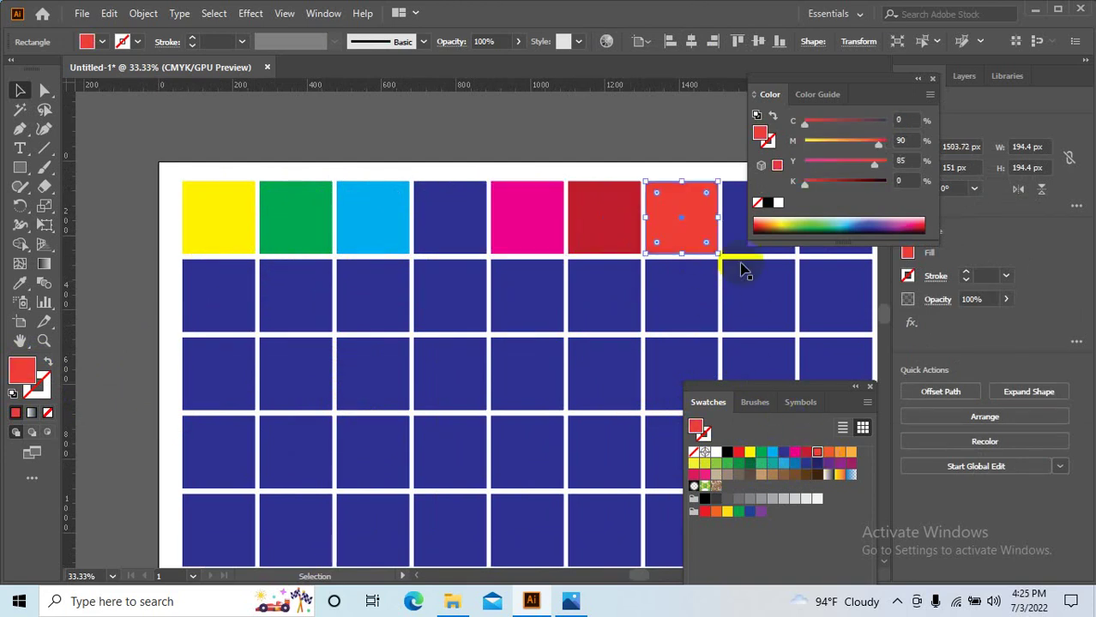
left_click(736, 244)
left_click(827, 452)
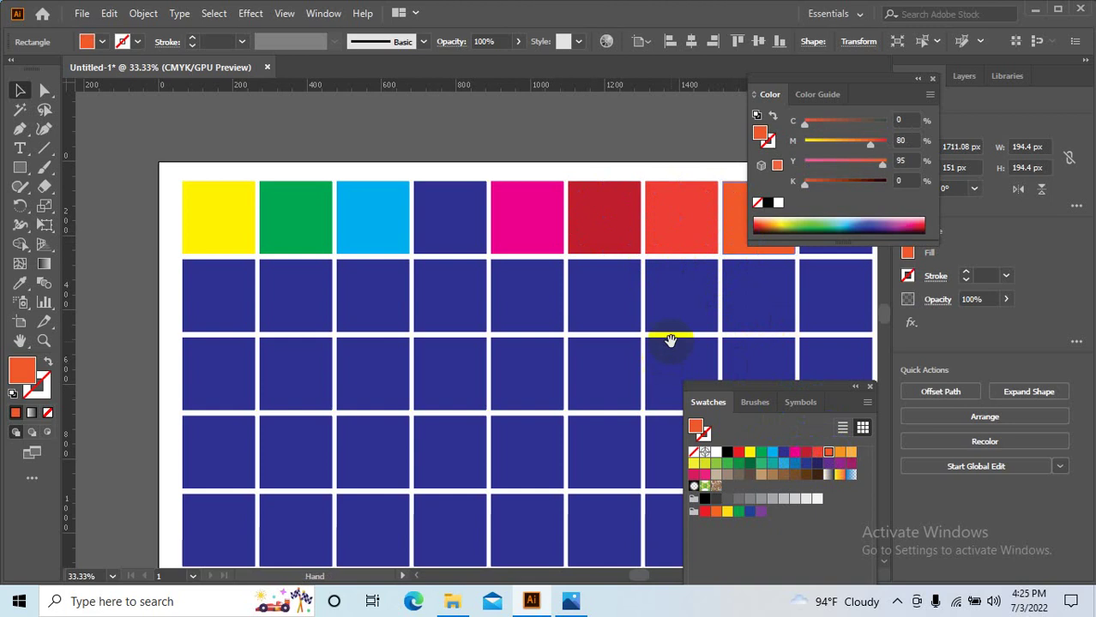
- Fill the last top-row square light orange after undoing an accidental nudge
left_click_drag(668, 338, 477, 331)
left_click_drag(652, 212, 657, 218)
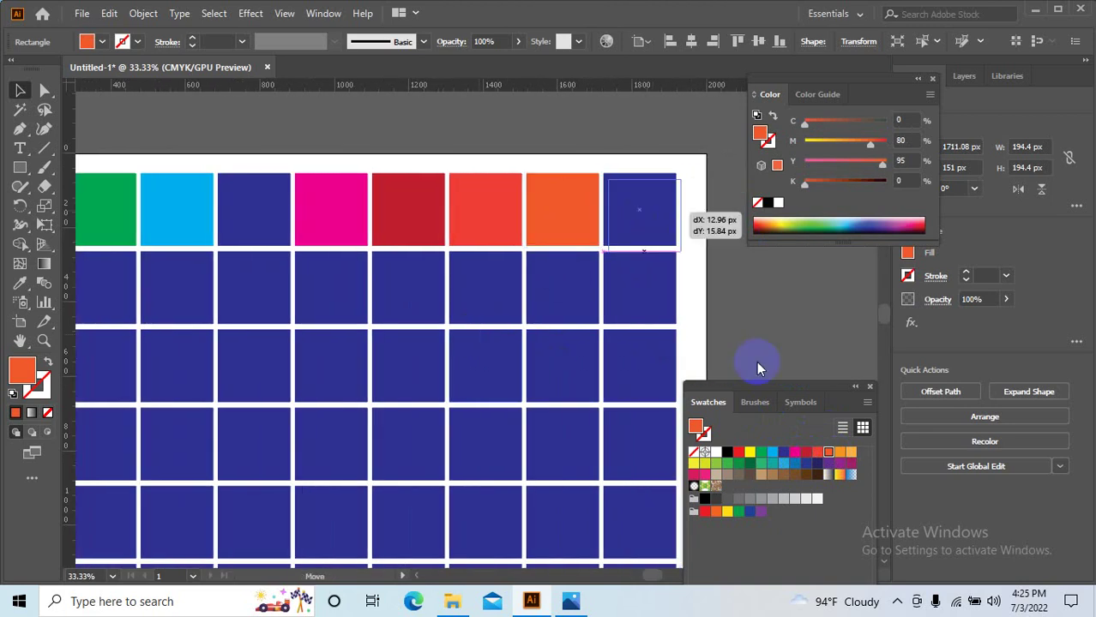
left_click(840, 452)
key("ctrl+z")
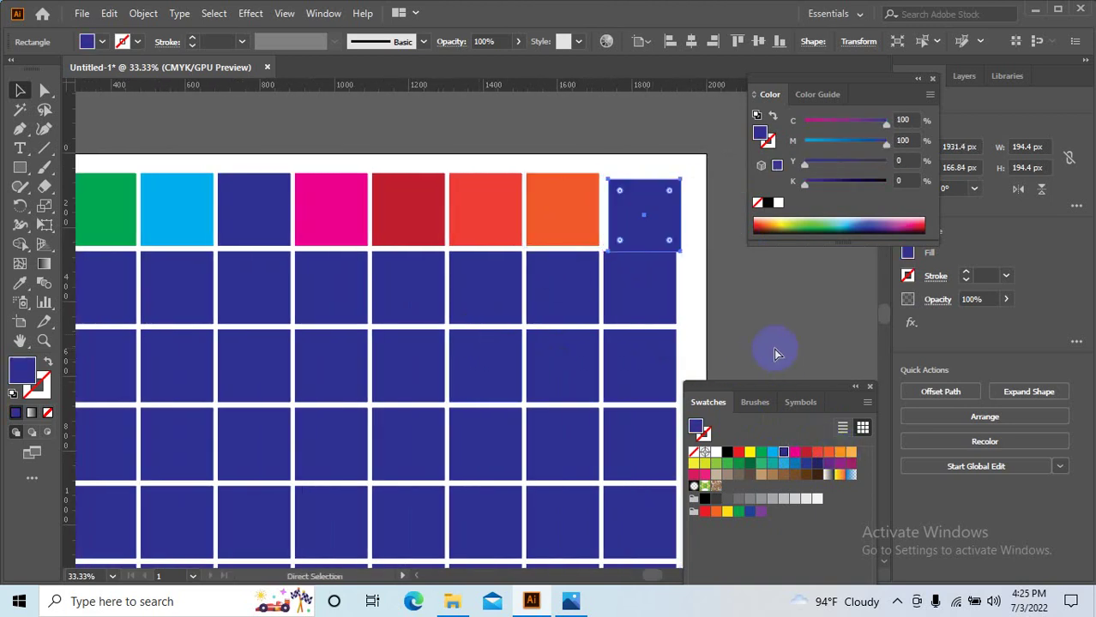
key("ctrl+z")
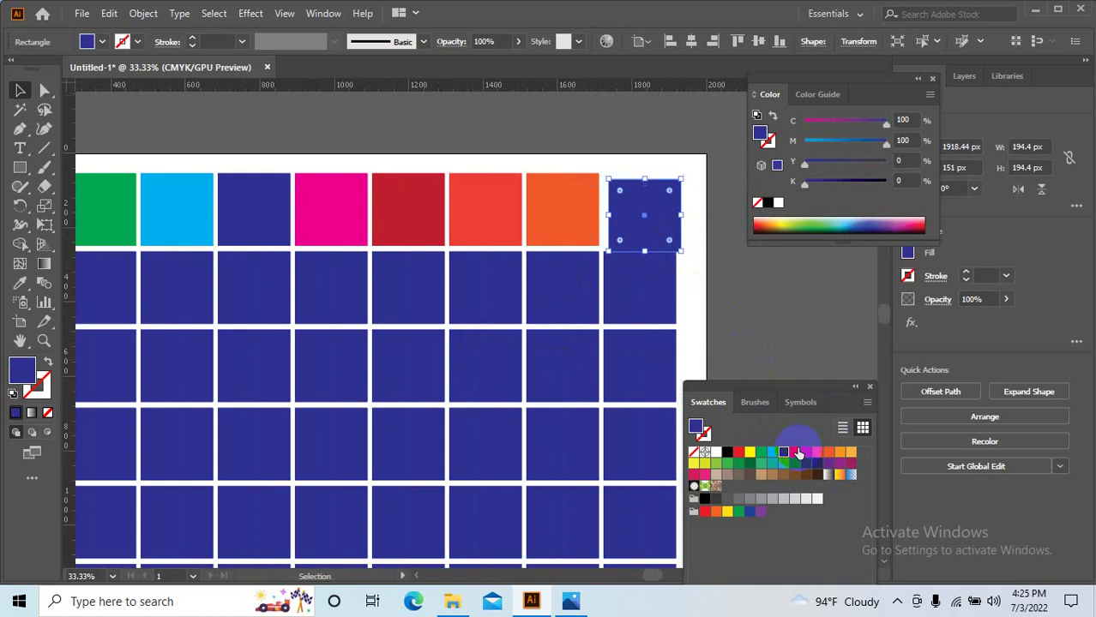
key("ctrl+z")
left_click(667, 237)
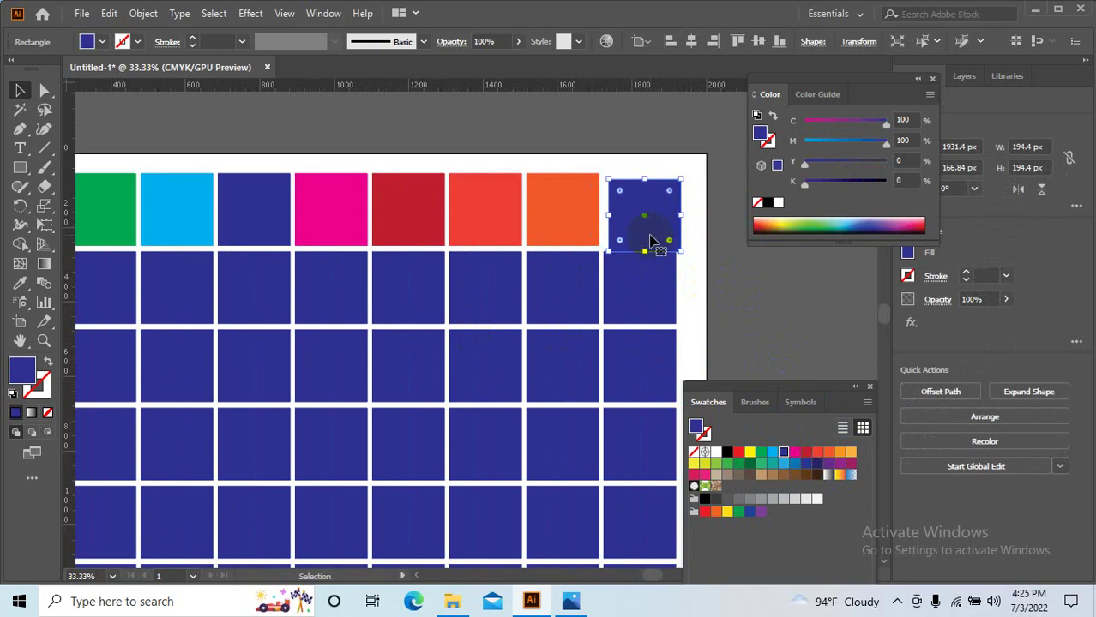
key("ctrl+shift+z")
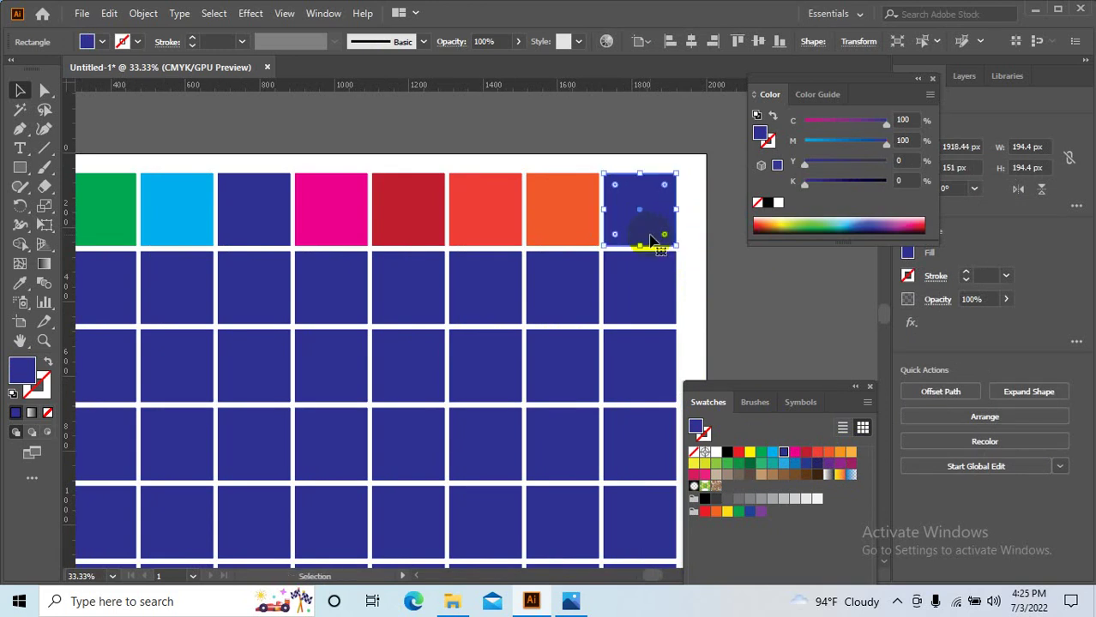
left_click(851, 452)
left_click_drag(727, 333, 776, 319)
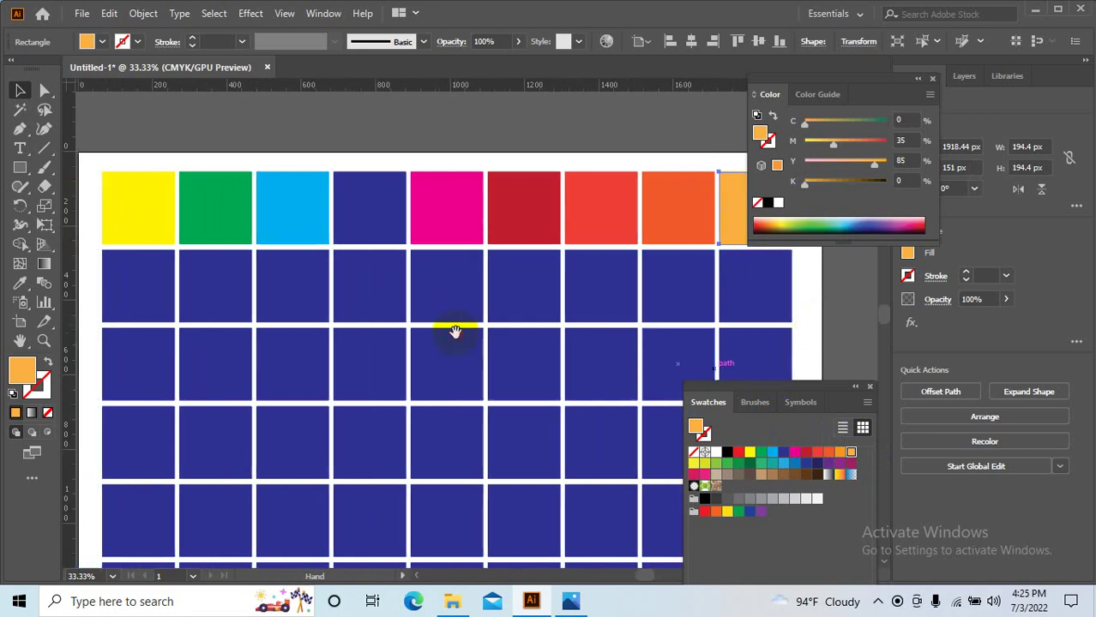
scroll(453, 325, "left", 5)
- Fill the first six second-row squares from light yellow and yellow-green through greens to dark green
left_click(296, 296)
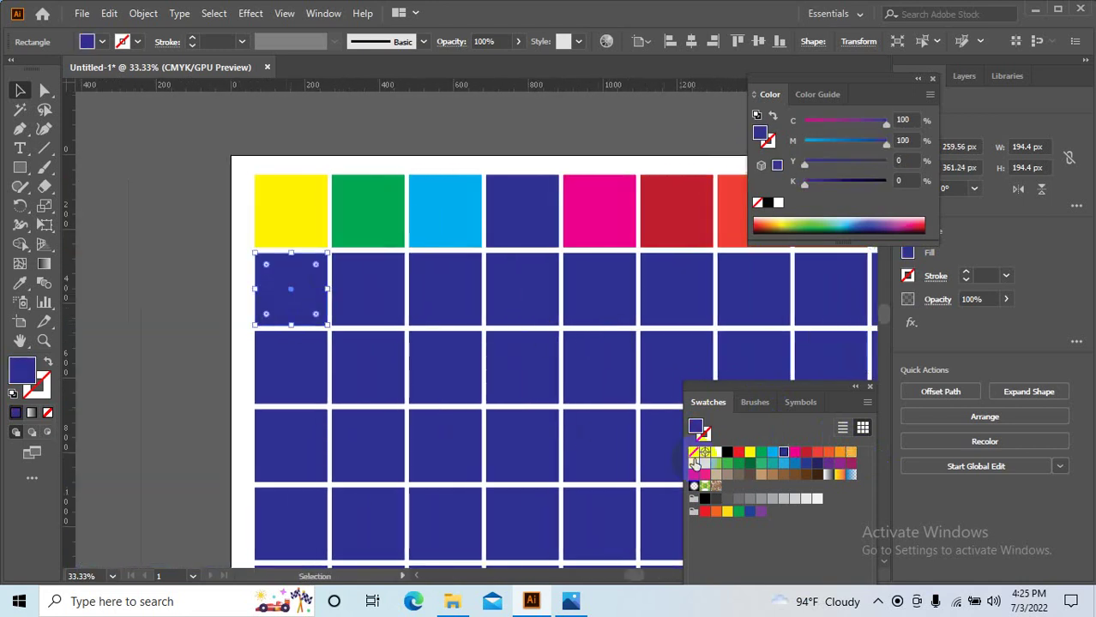
left_click(693, 463)
left_click(367, 300)
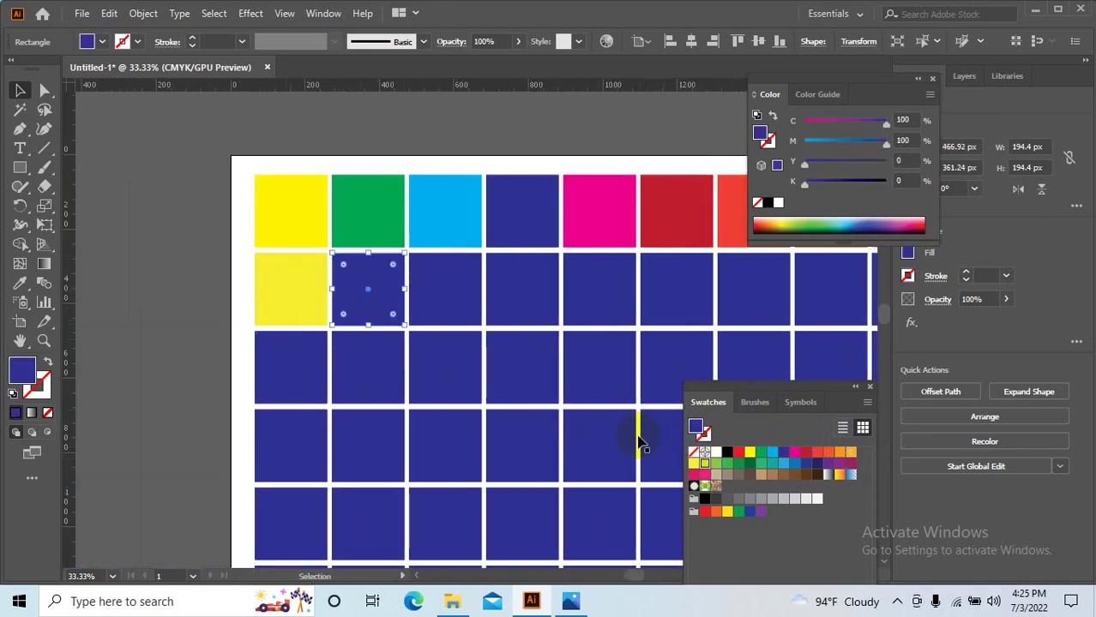
left_click(707, 468)
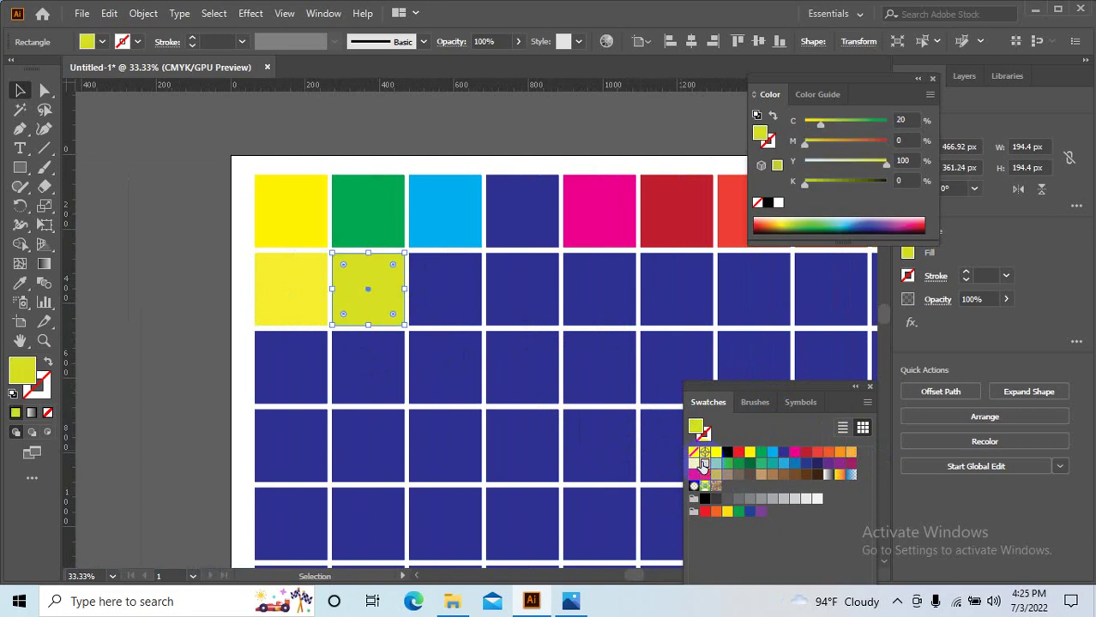
left_click(445, 294)
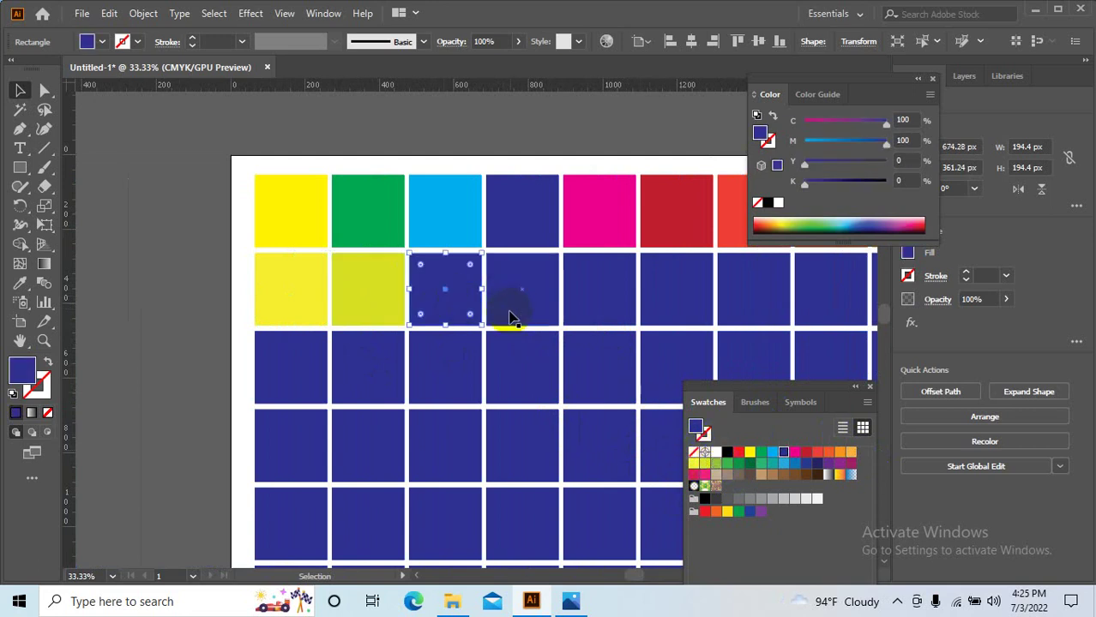
left_click(717, 470)
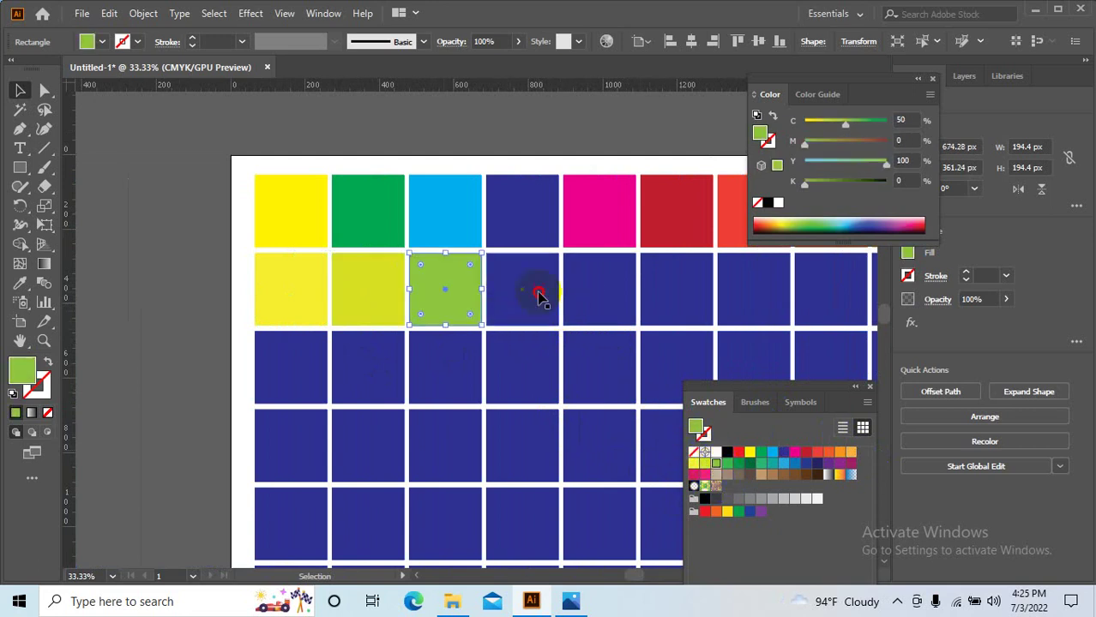
left_click(539, 296)
left_click(727, 467)
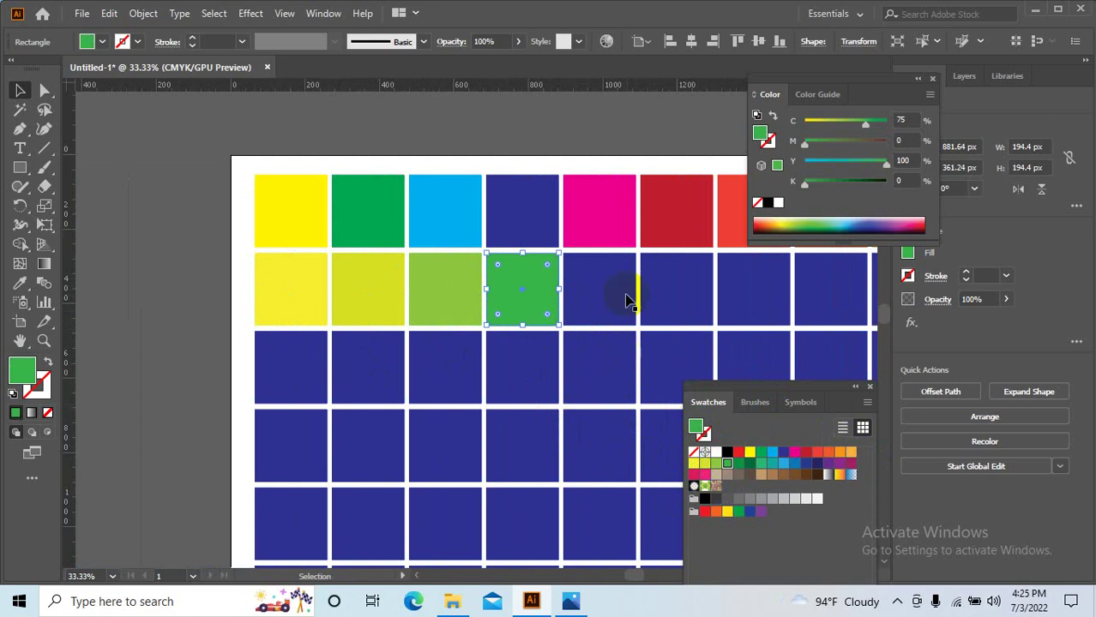
left_click(606, 288)
left_click(741, 463)
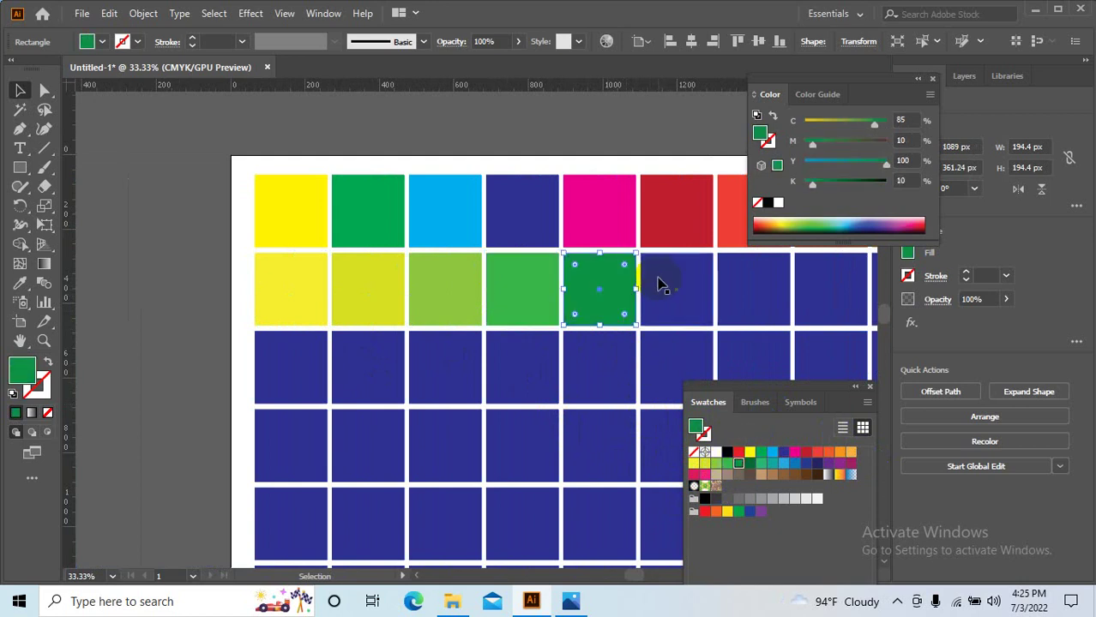
left_click(666, 283)
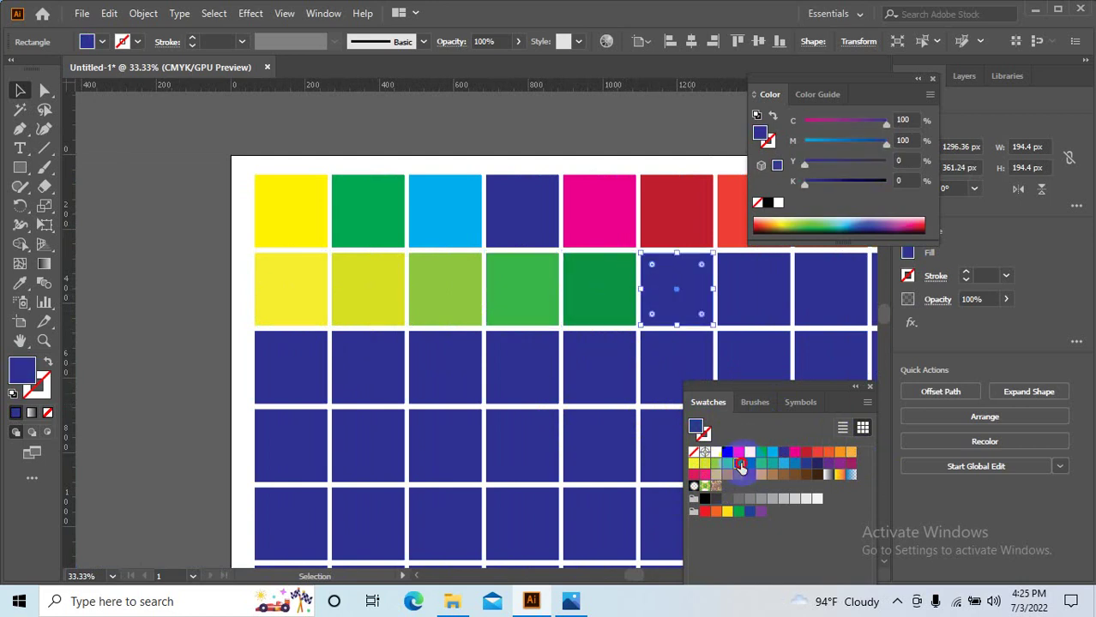
left_click(740, 463)
- Fill the remaining second-row squares medium green, teal and light blue, then deselect
left_click(736, 309)
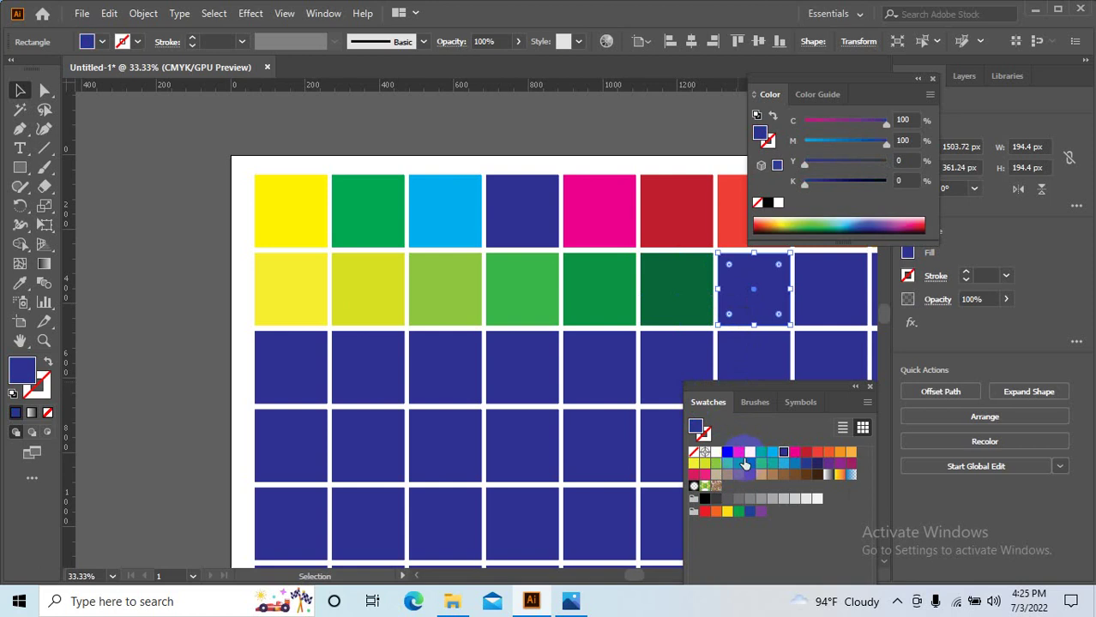
left_click(749, 464)
left_click(826, 297)
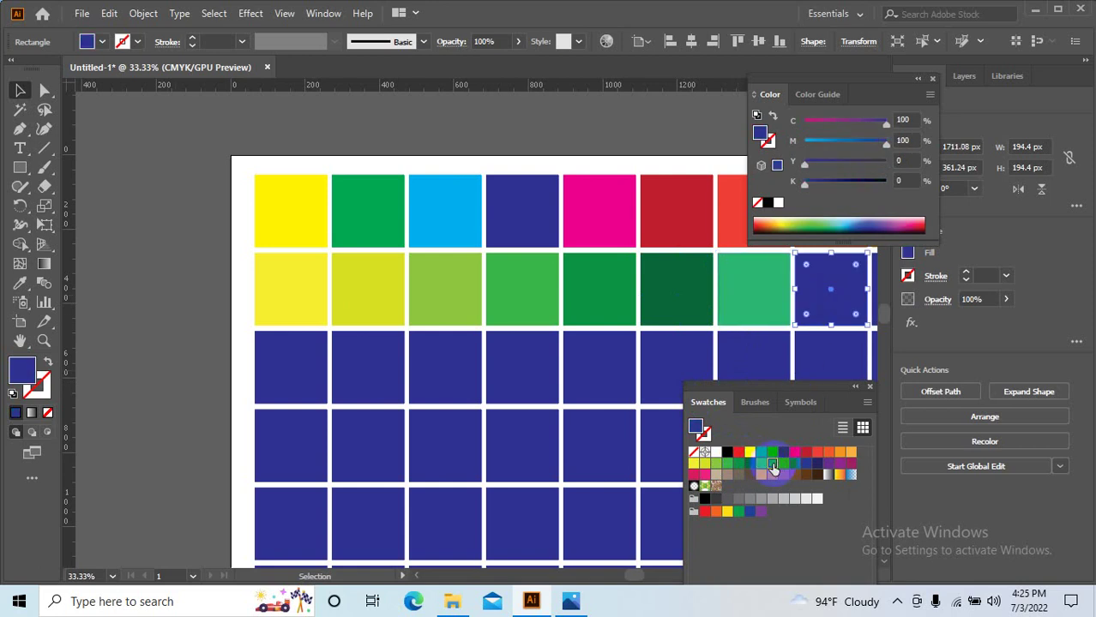
left_click(772, 469)
left_click_drag(606, 435, 342, 411)
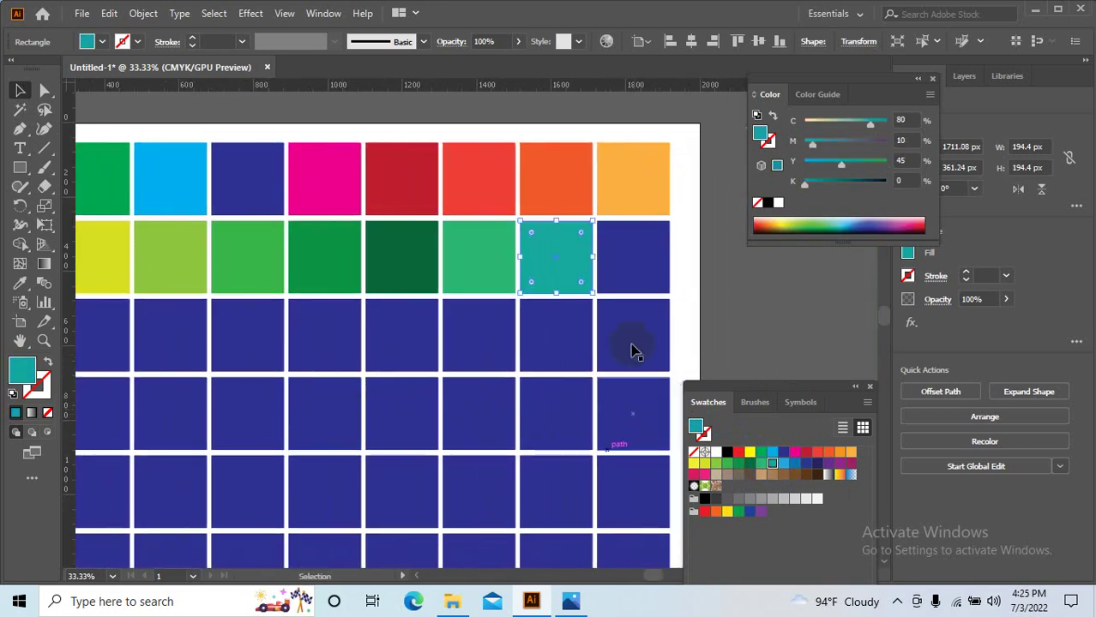
left_click(643, 283)
left_click(783, 463)
left_click(726, 309)
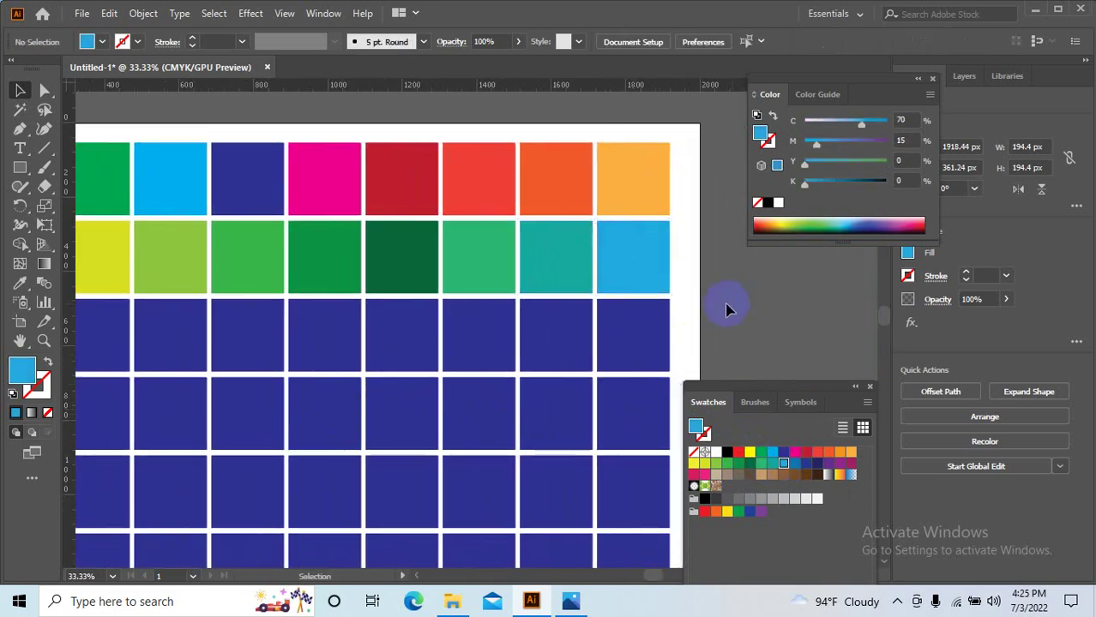
scroll(727, 309, "down", 2)
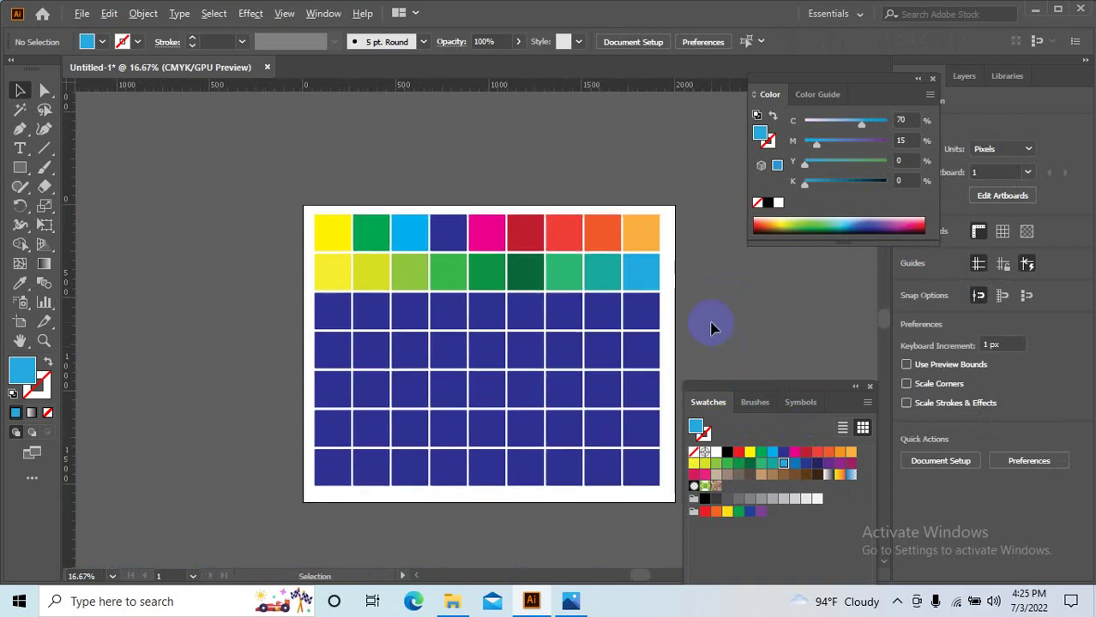
- Dismiss the news panel, sample dark blue from a grid square, and deselect
scroll(711, 328, "up", 1)
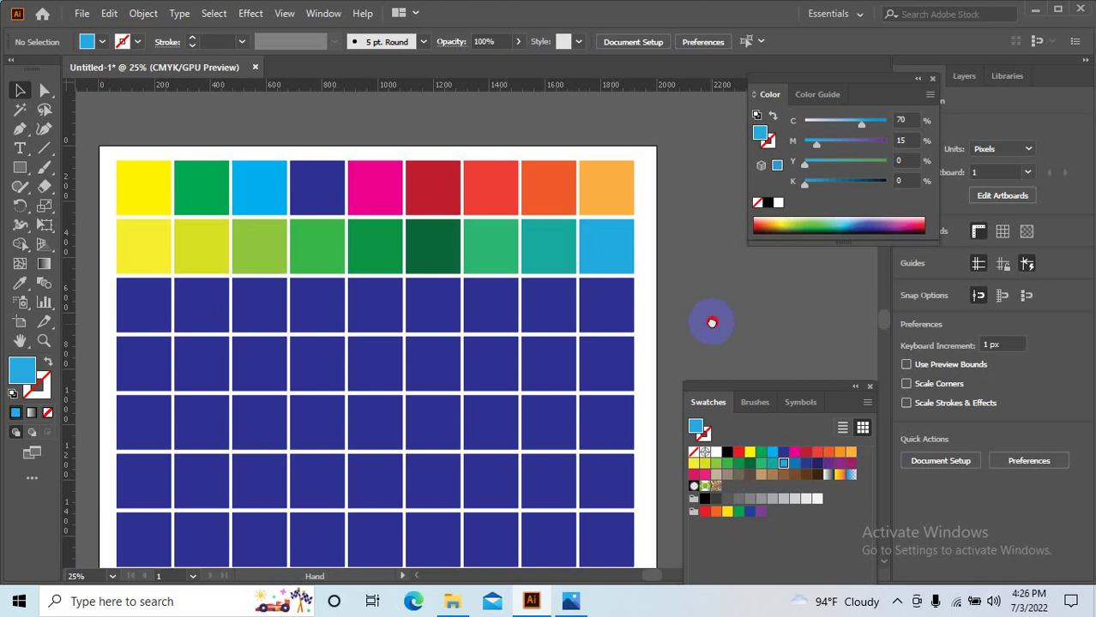
scroll(705, 258, "down", 1)
scroll(708, 295, "down", 1, "alt")
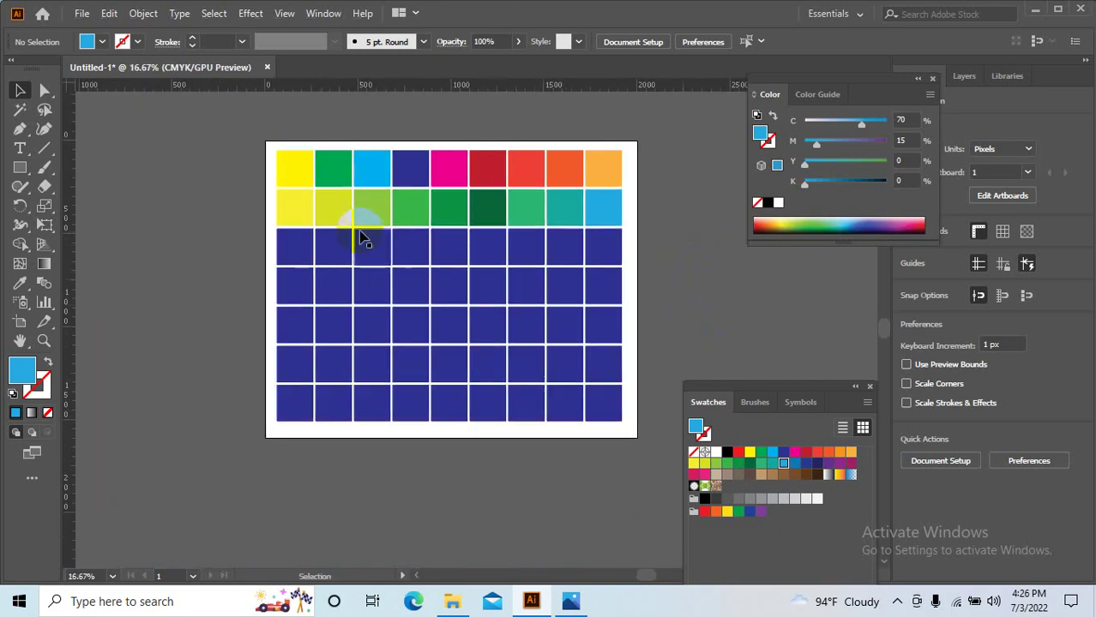
scroll(360, 225, "up", 1)
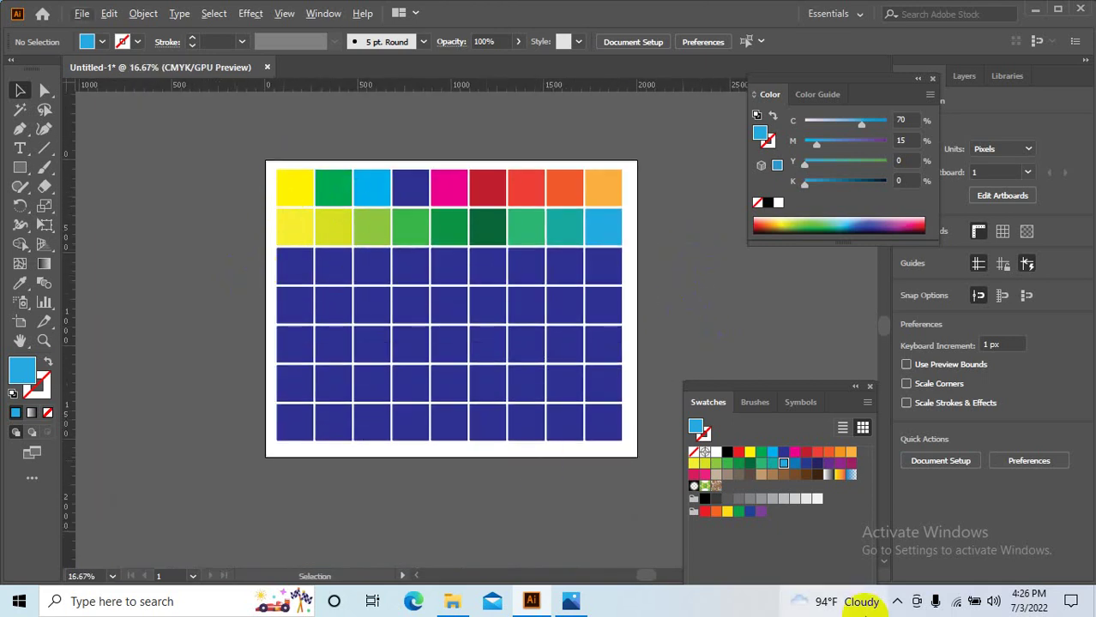
left_click(866, 611)
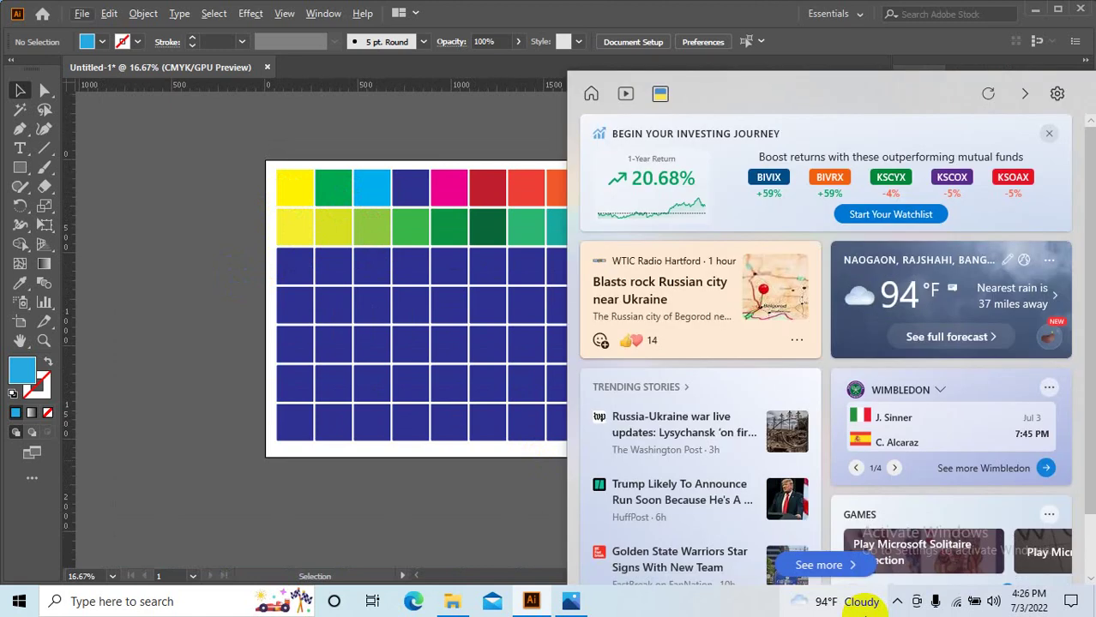
left_click(159, 239)
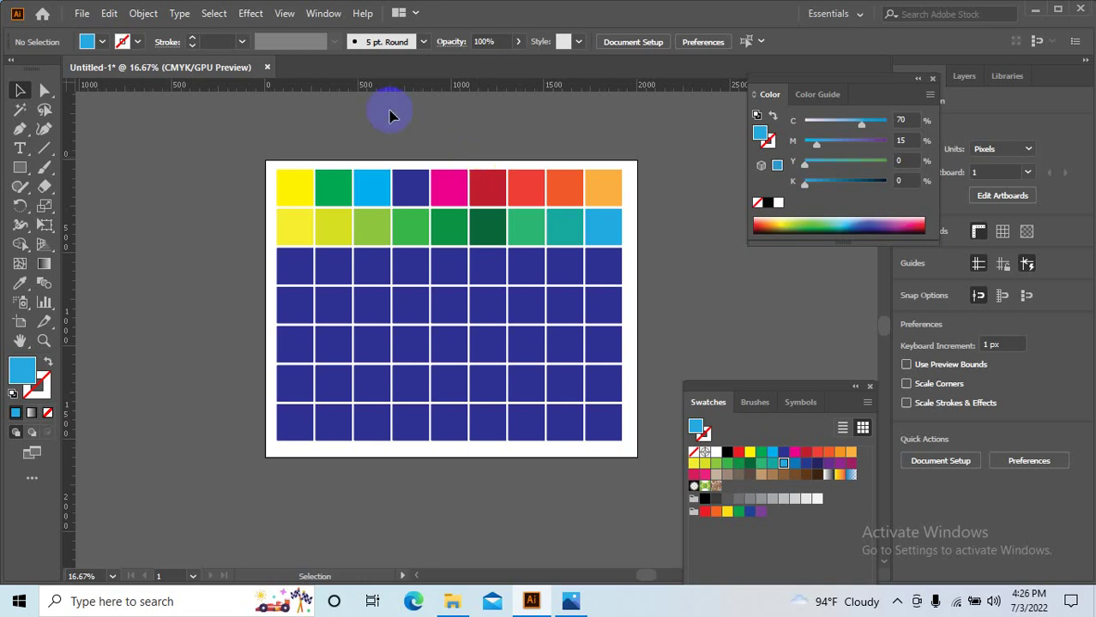
left_click(292, 271)
left_click(516, 533)
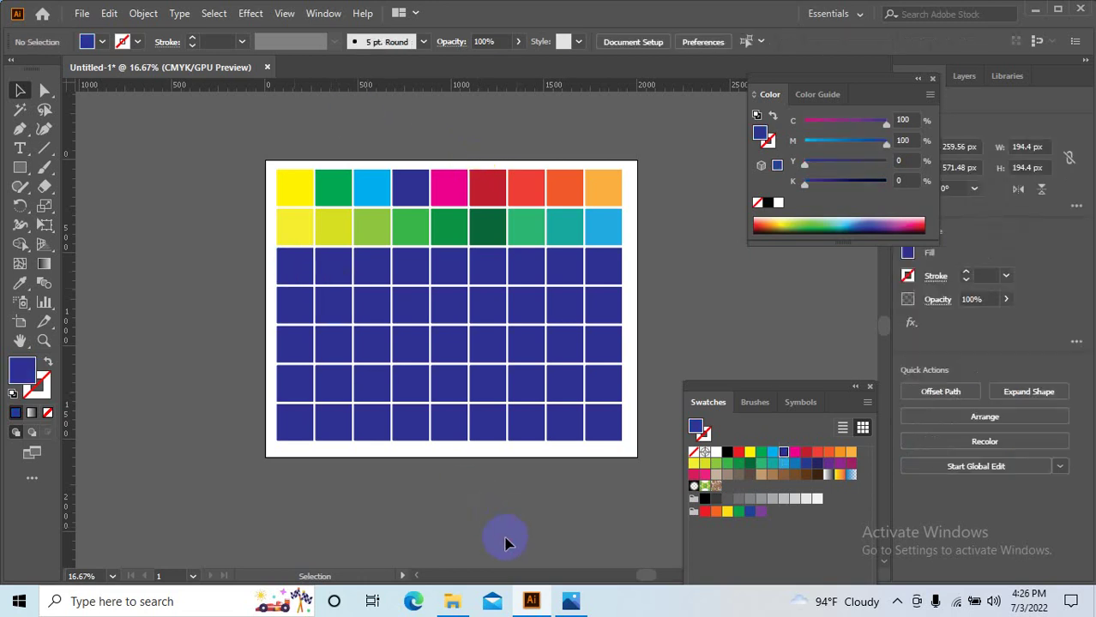
- Minimize Illustrator, close the ccc.png viewer, and minimize File Explorer
left_click(1036, 11)
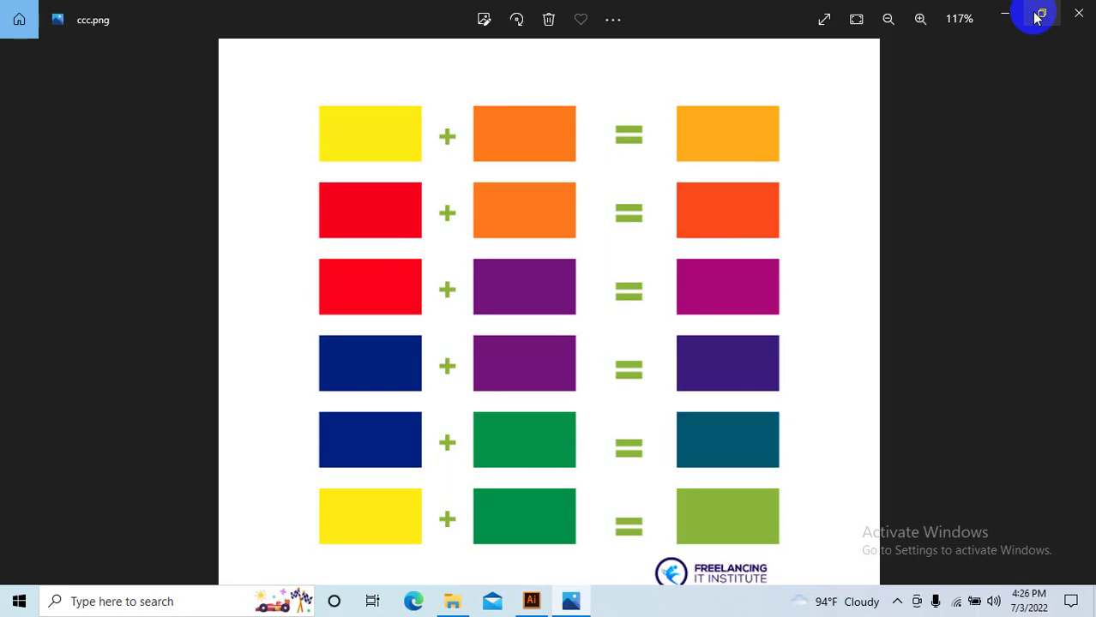
left_click(1078, 12)
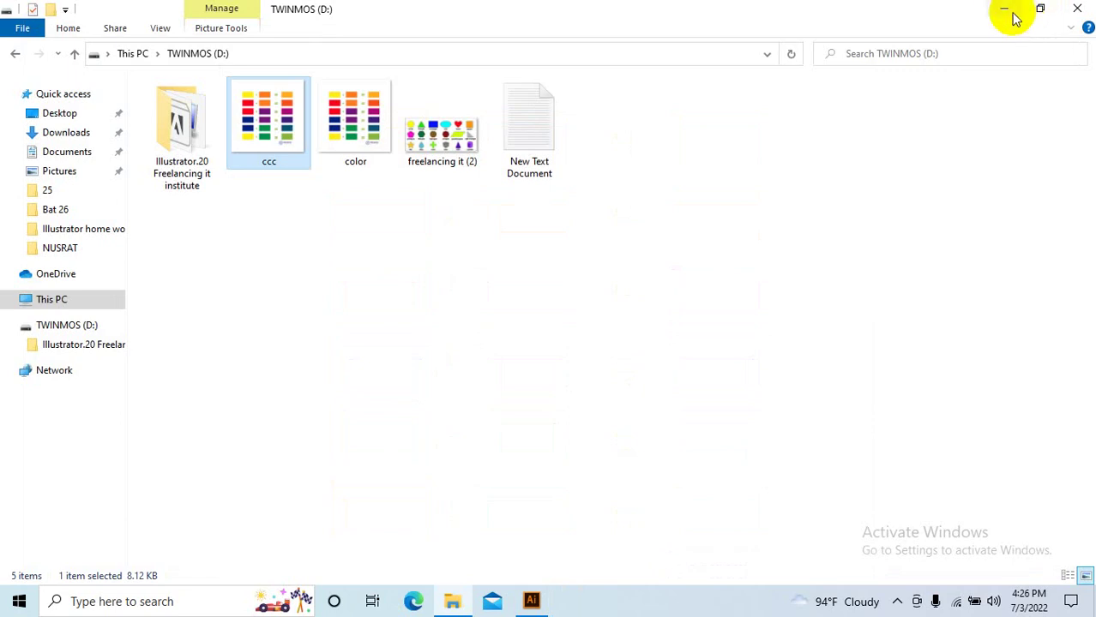
left_click(1005, 10)
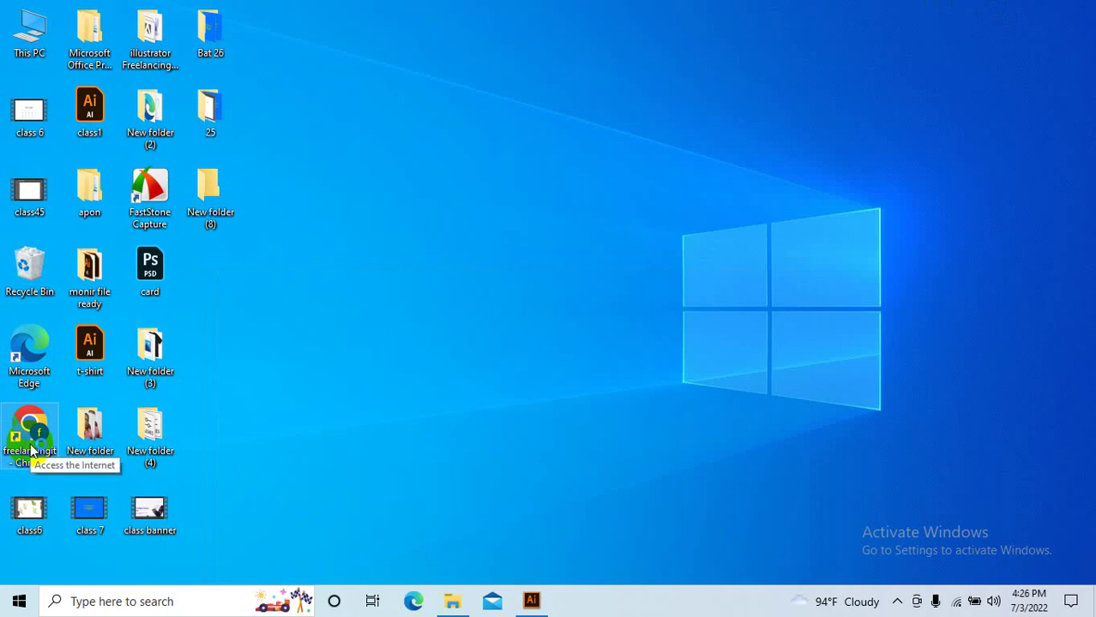
- Launch Google Chrome and maximize its window
double_click(30, 451)
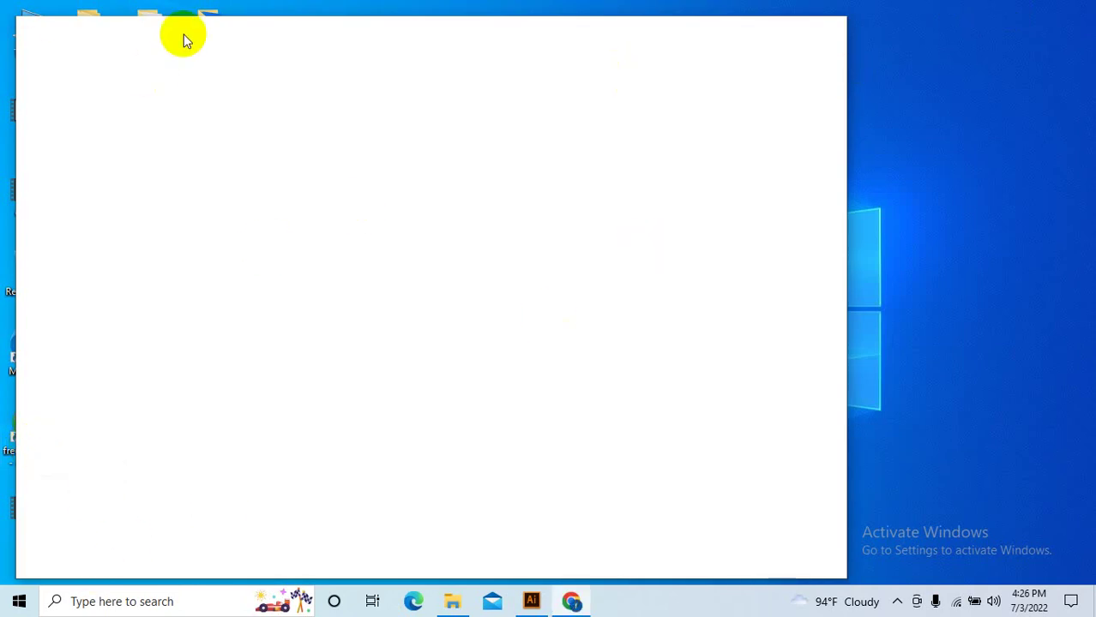
left_click(215, 64)
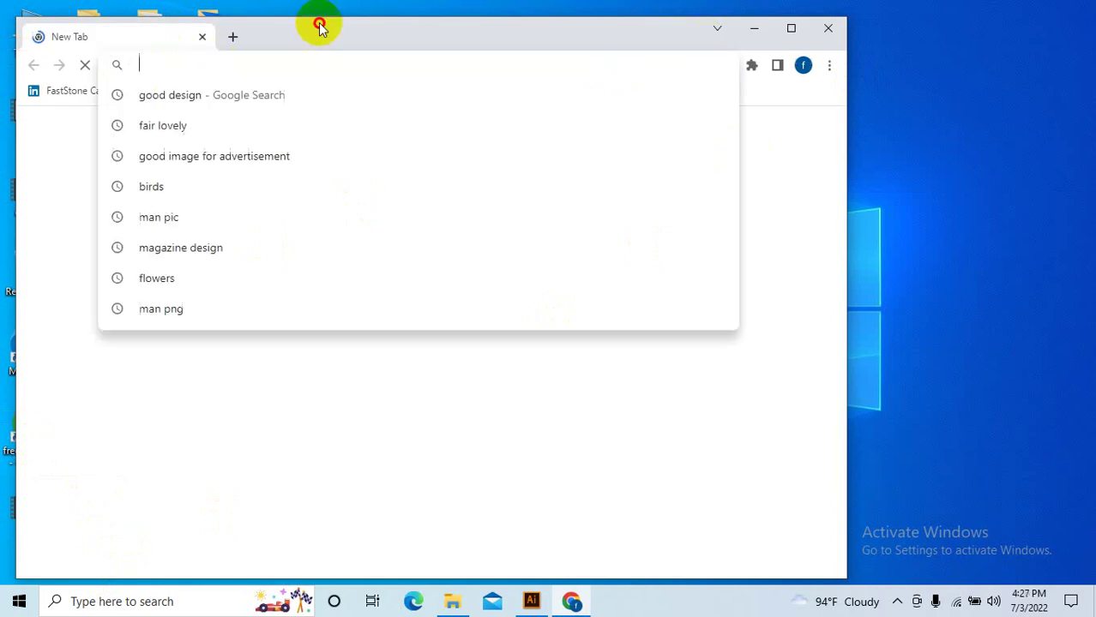
left_click(791, 28)
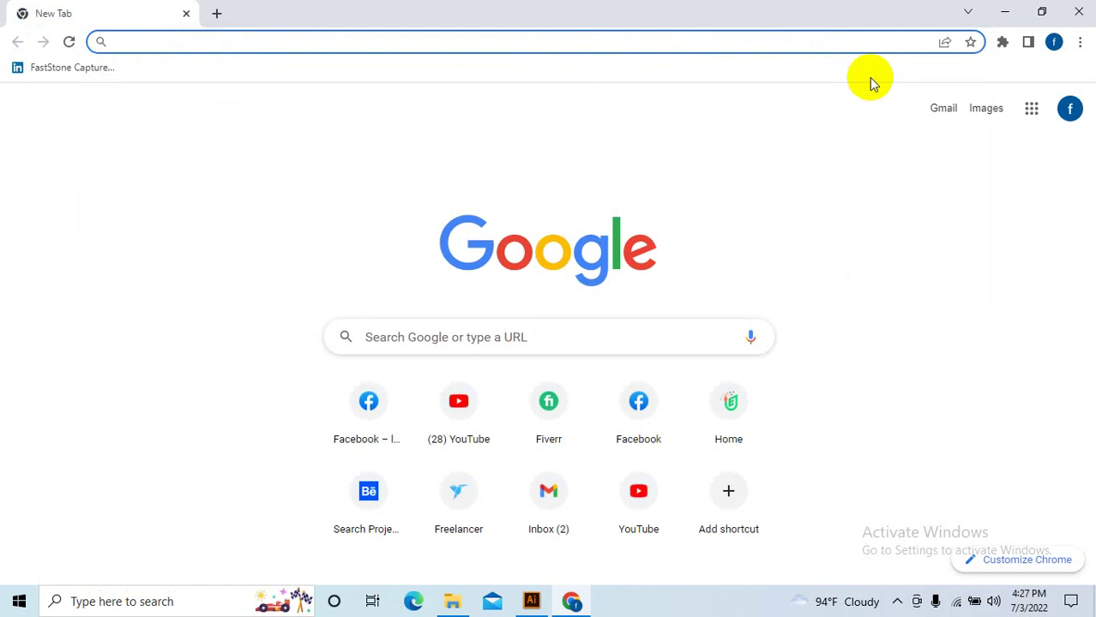
- Run a Google search for 'color' and add a blank tab beside it
type("c")
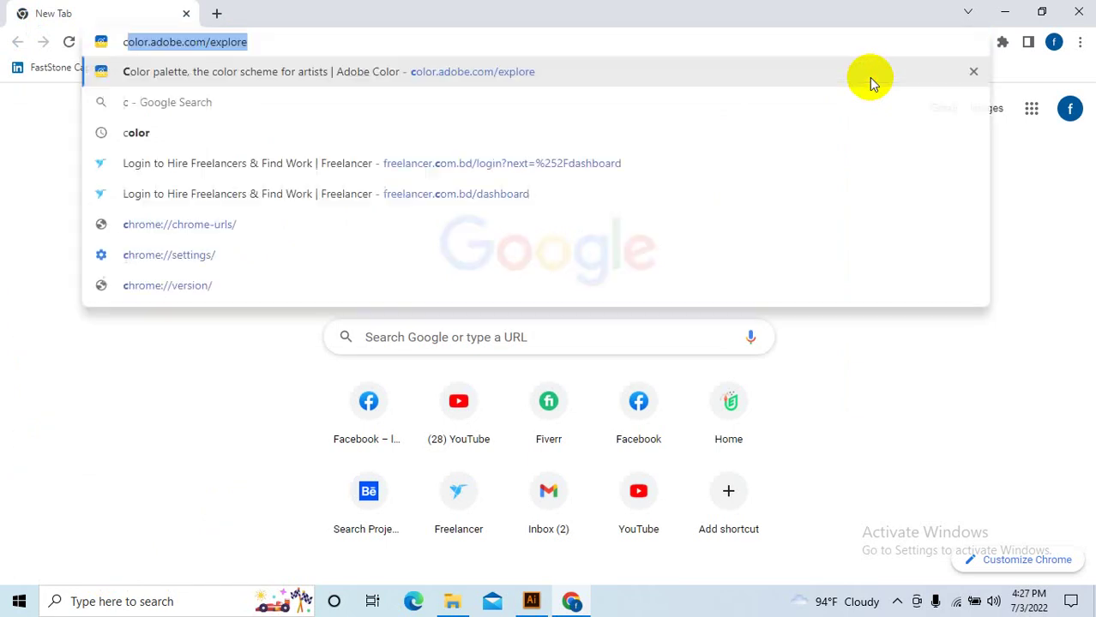
type("olor")
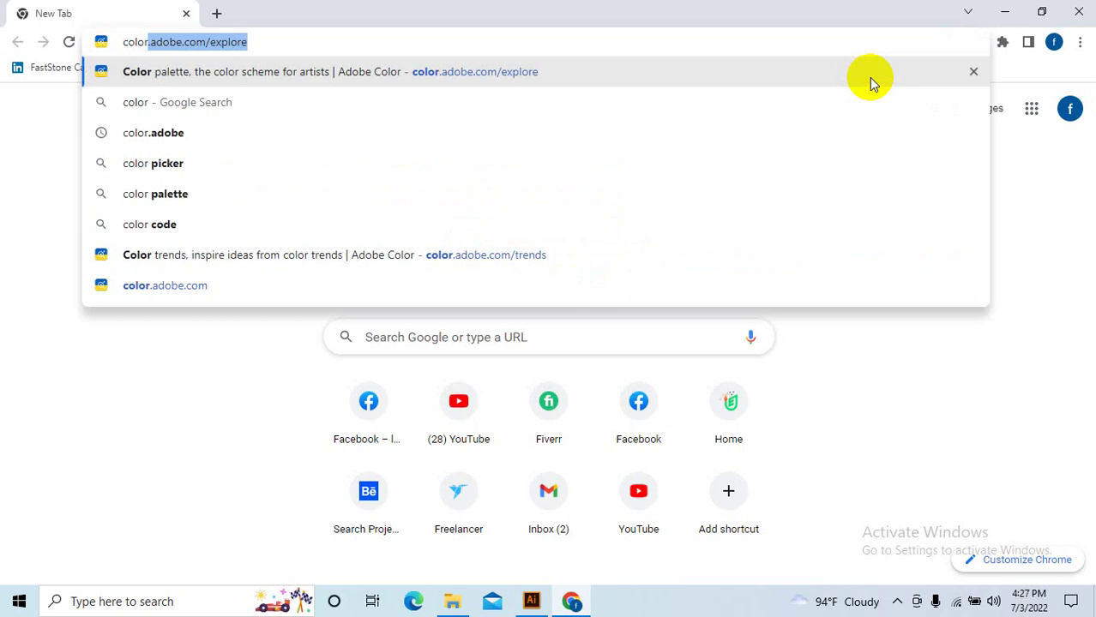
key("Delete")
key("Return")
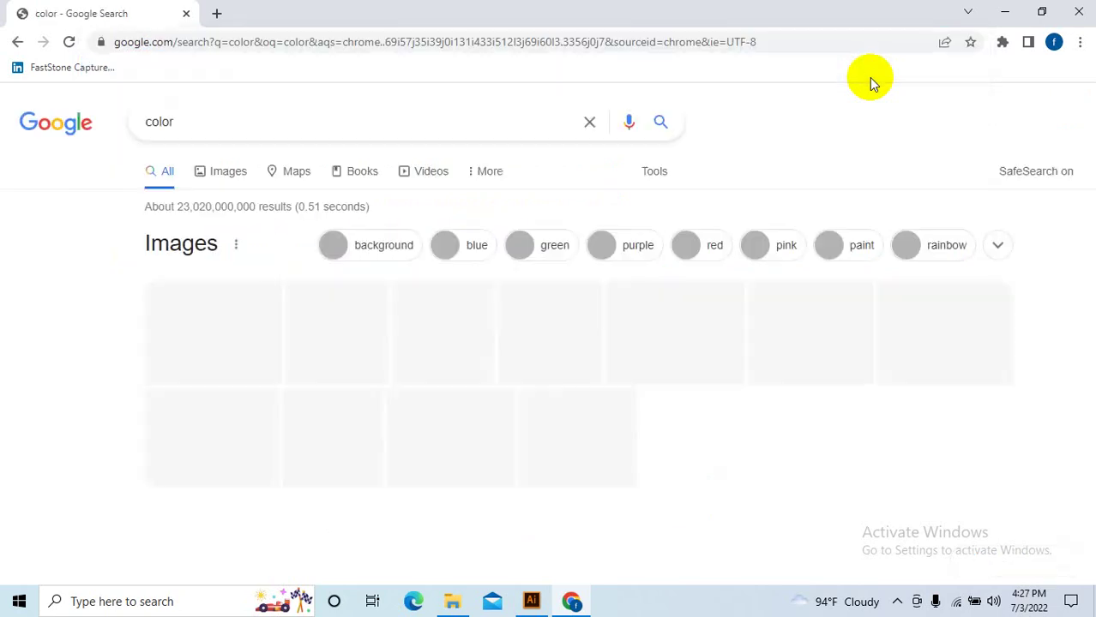
left_click(216, 12)
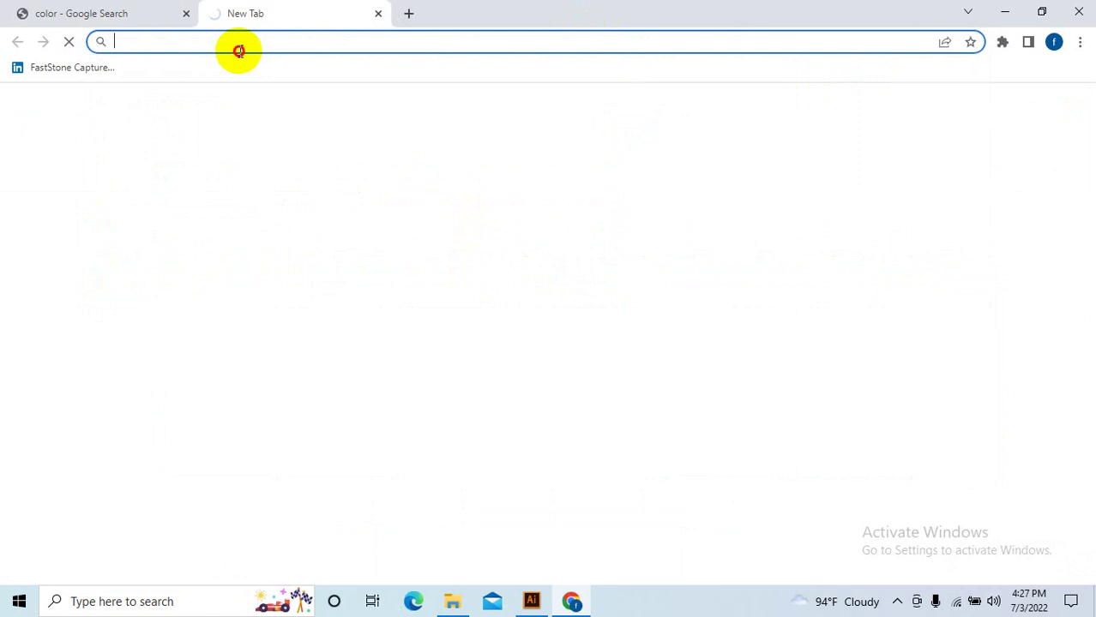
- Search 'kalar' in the new tab, then return to the 'color' results
type("kalar")
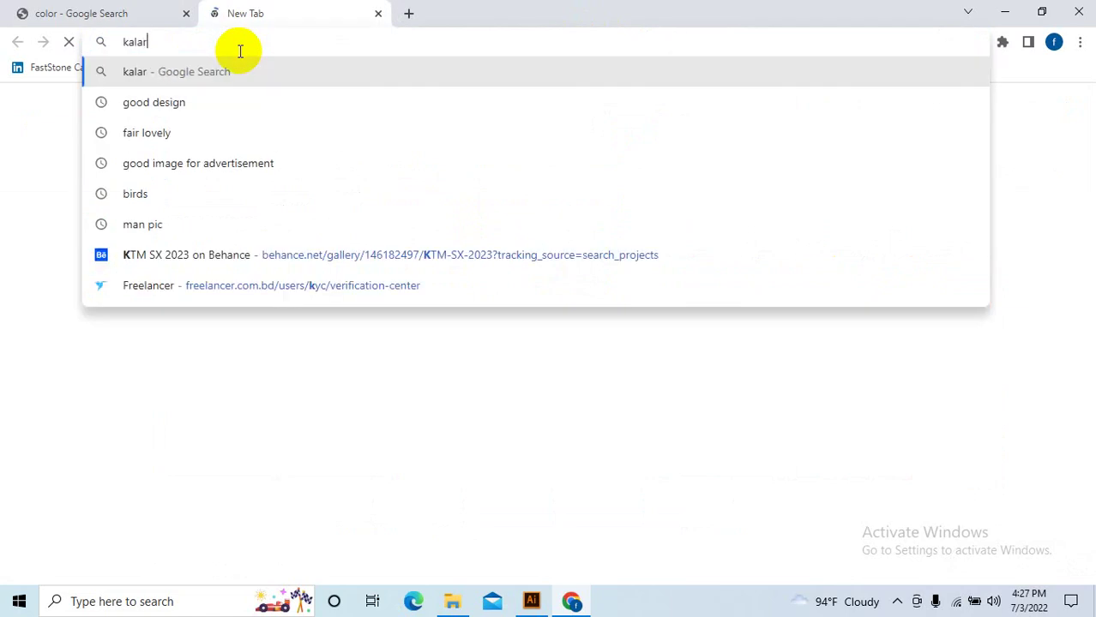
key("Return")
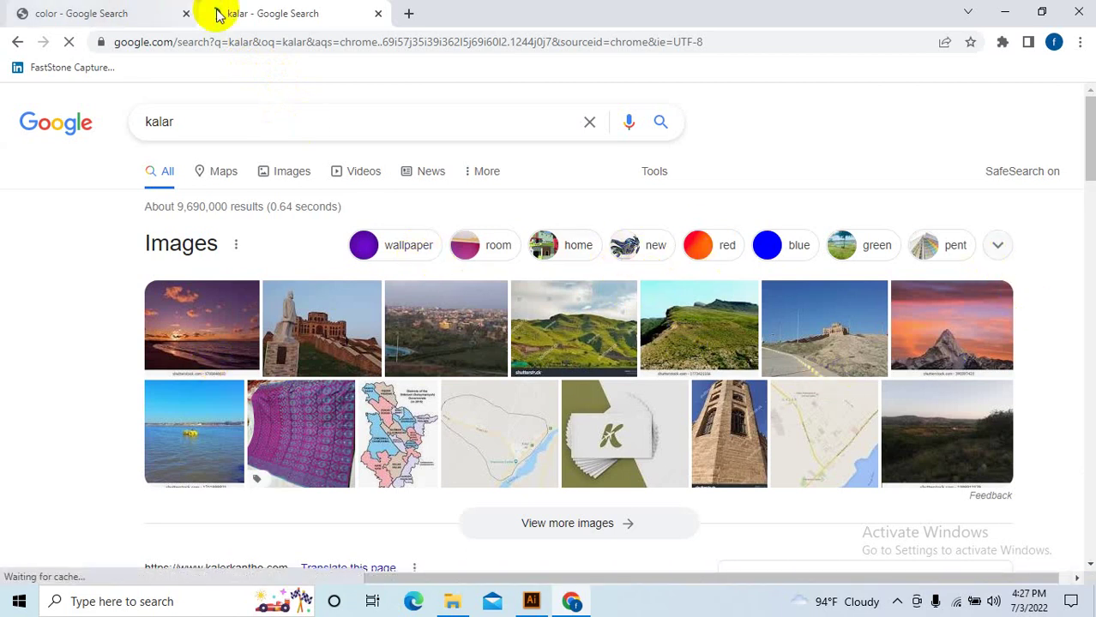
left_click(82, 13)
scroll(529, 297, "down", 1)
scroll(962, 416, "down", 1)
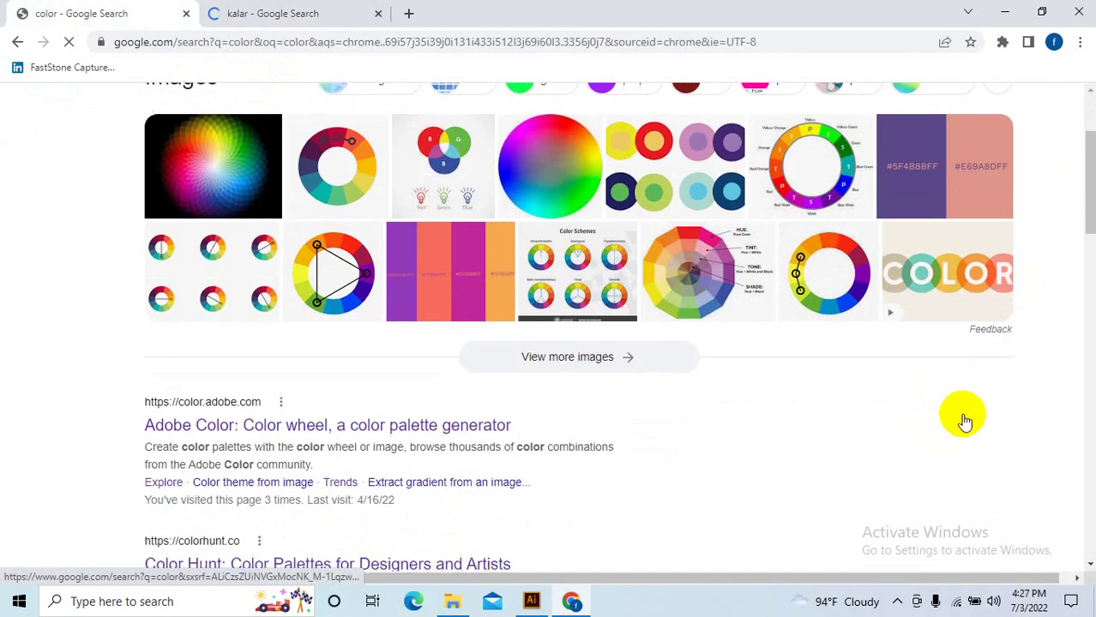
scroll(611, 372, "down", 2)
scroll(369, 304, "up", 2)
scroll(362, 291, "up", 2)
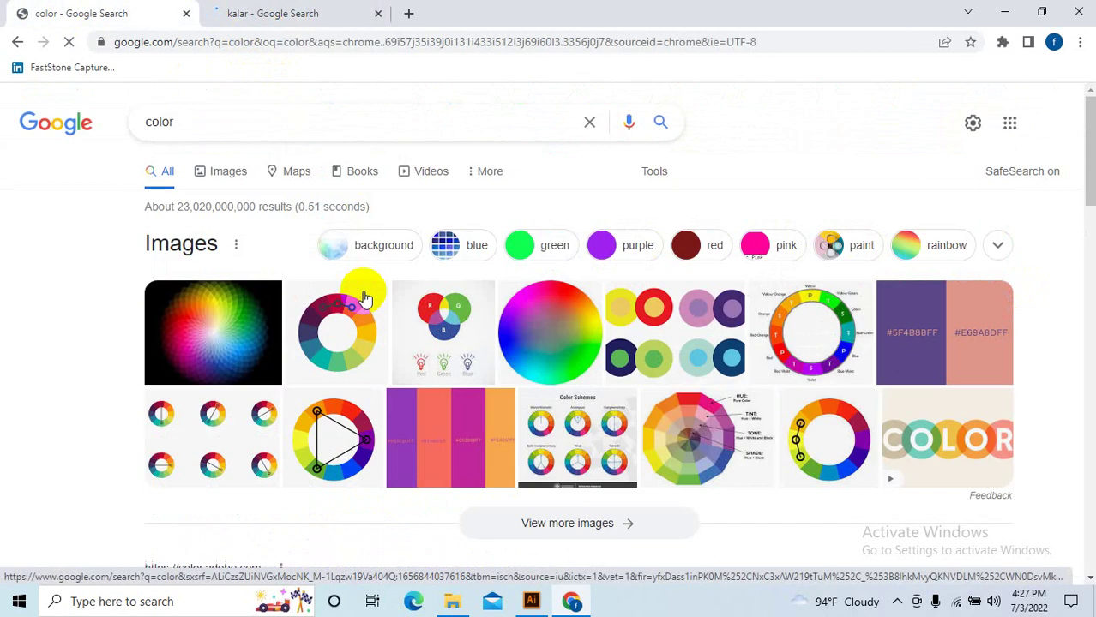
- Browse the Google image results for 'color'
left_click(228, 181)
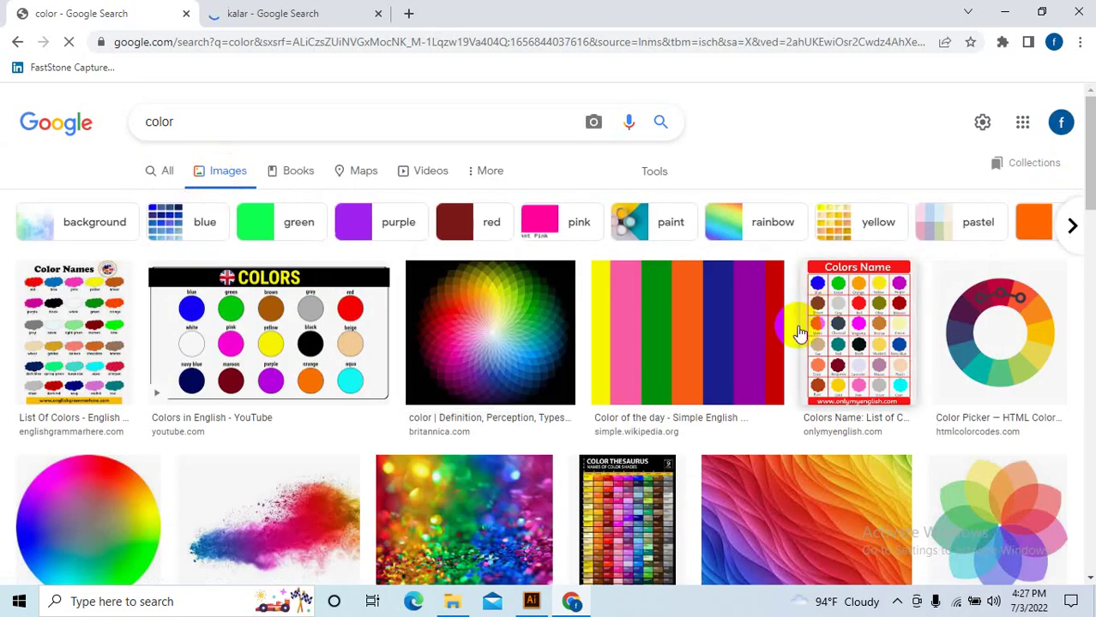
scroll(737, 369, "down", 1)
scroll(746, 360, "down", 3)
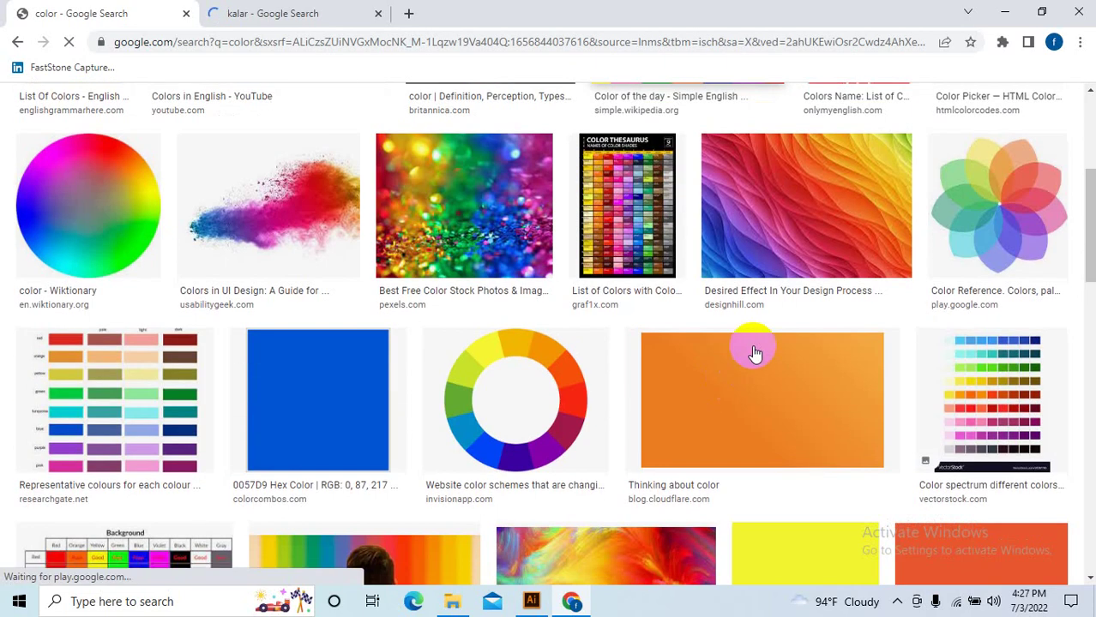
scroll(295, 279, "down", 3)
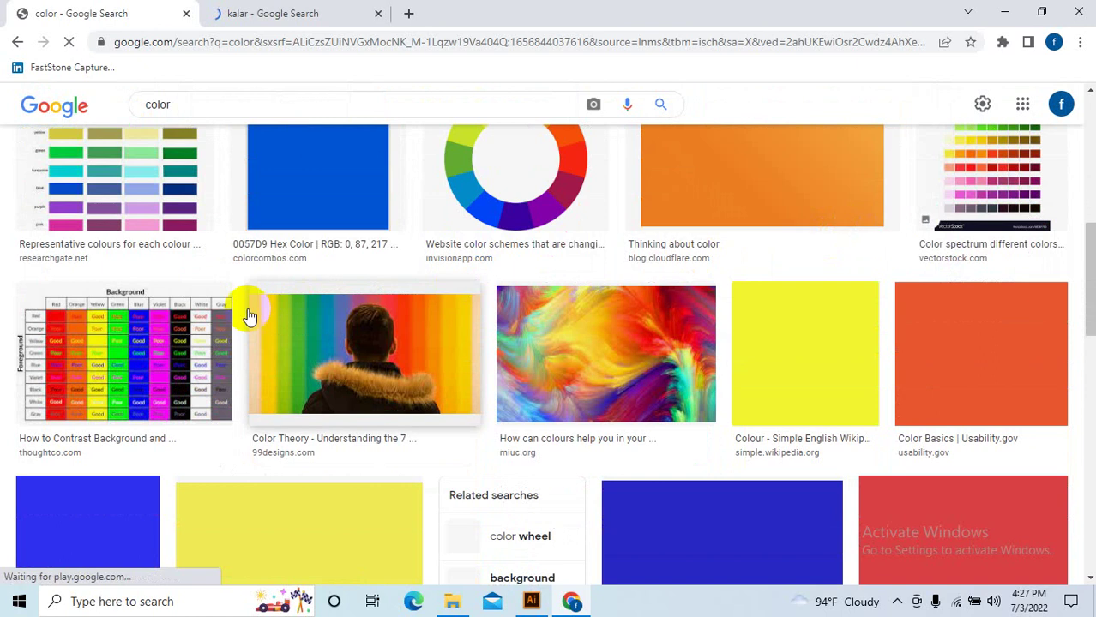
scroll(422, 337, "down", 3)
scroll(857, 351, "down", 2)
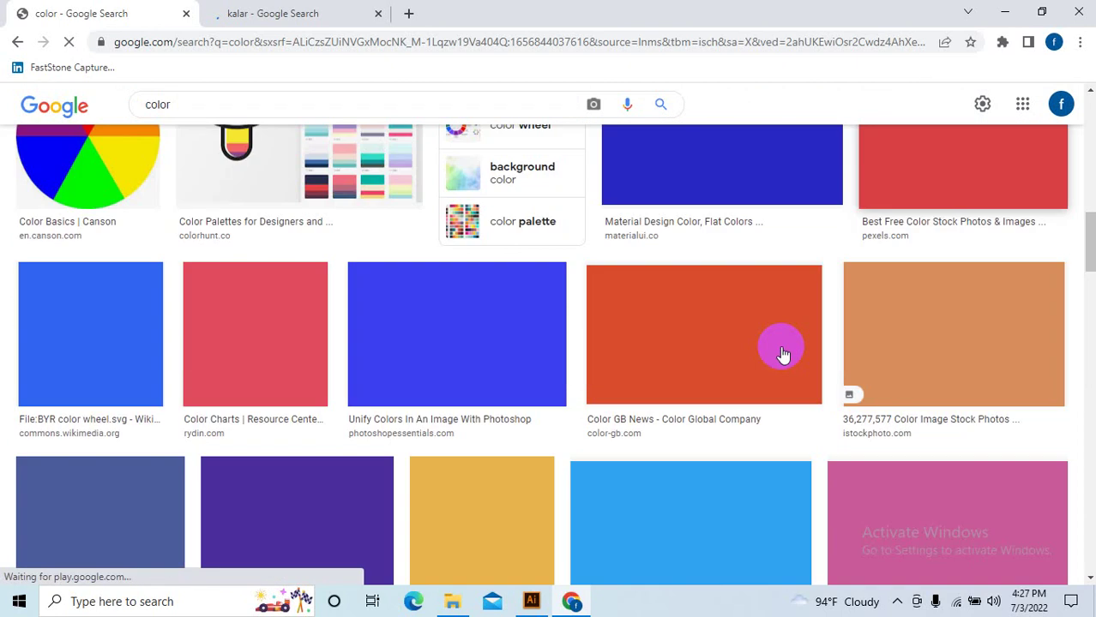
scroll(391, 319, "up", 4)
scroll(362, 298, "up", 5)
scroll(346, 243, "up", 4)
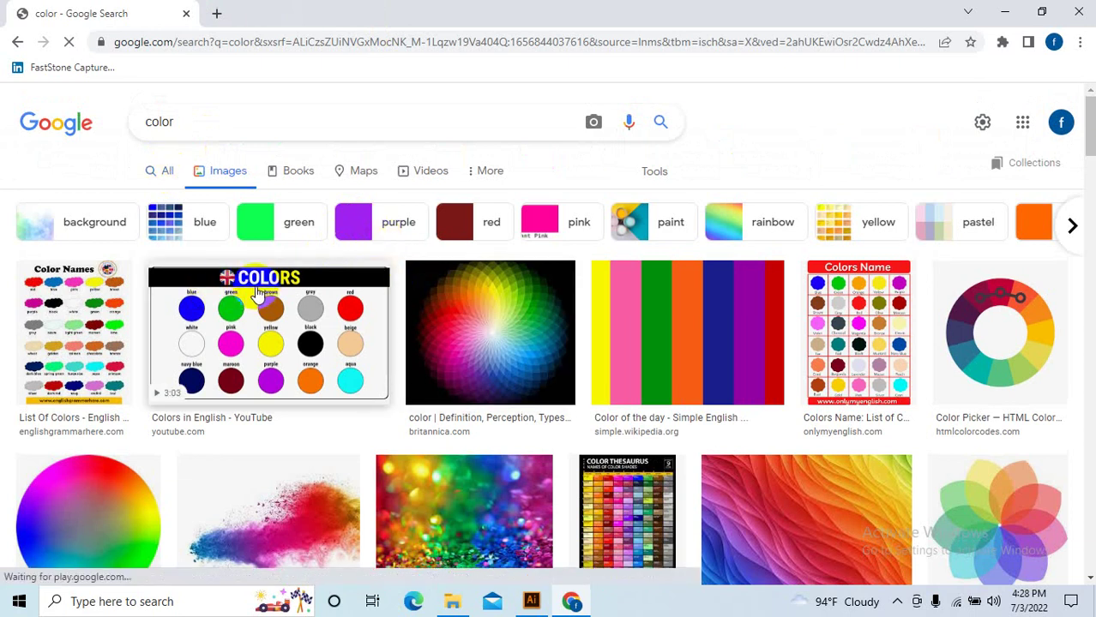
scroll(184, 181, "down", 2)
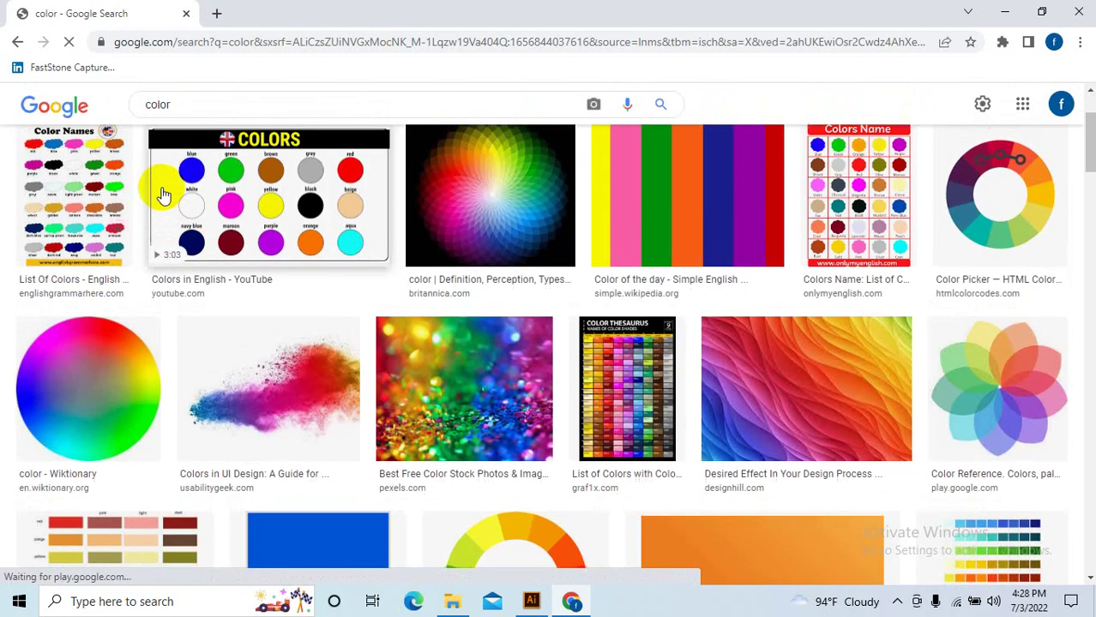
scroll(159, 184, "up", 2)
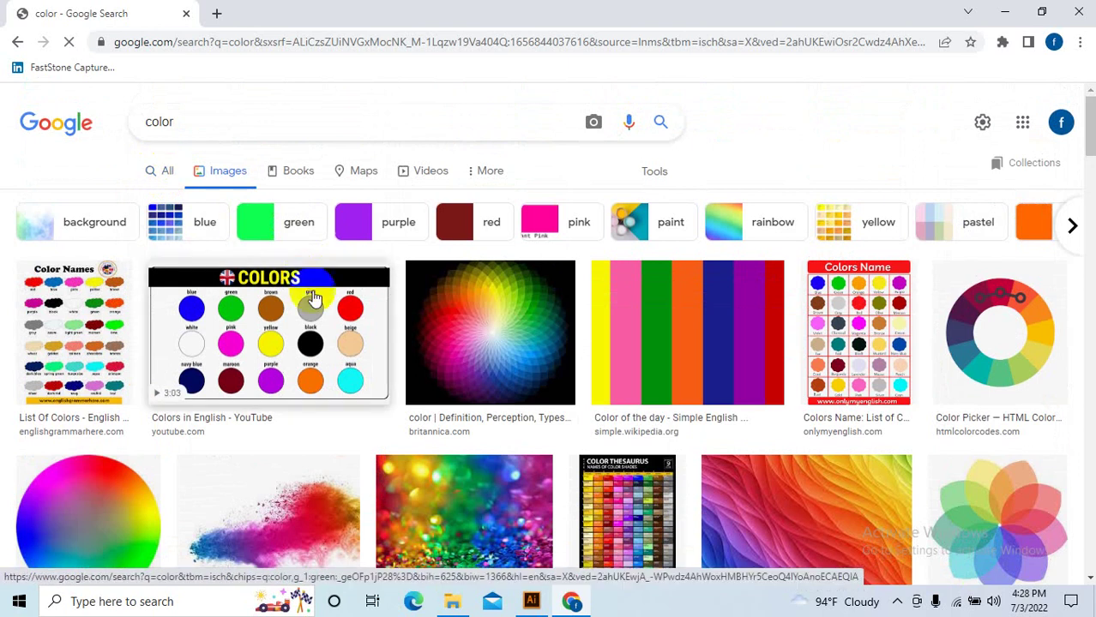
scroll(325, 312, "down", 1)
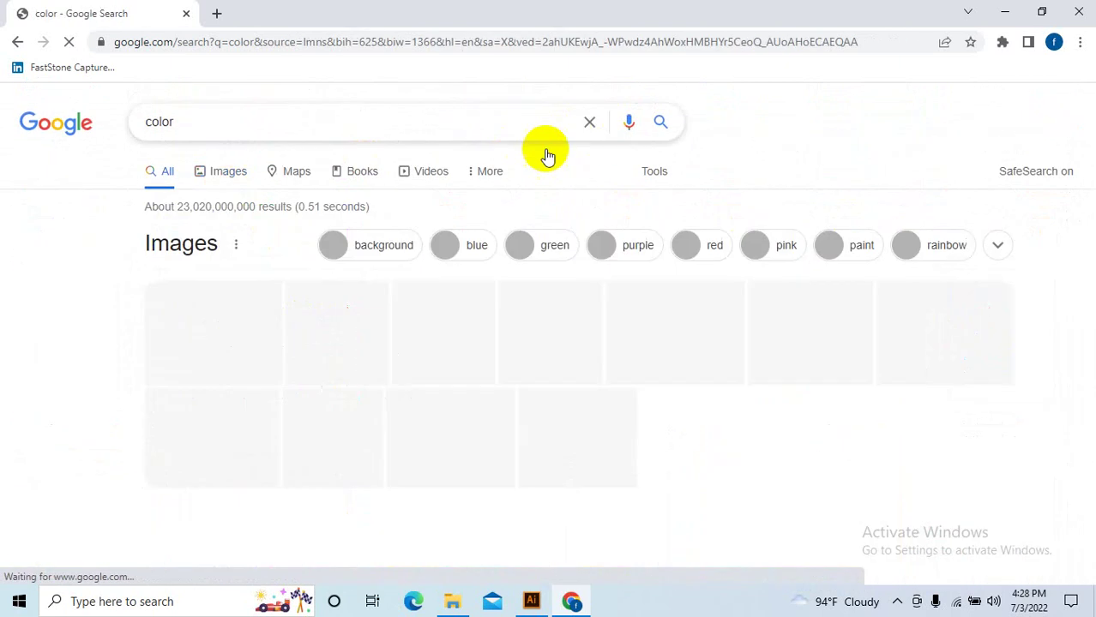
scroll(426, 390, "down", 5)
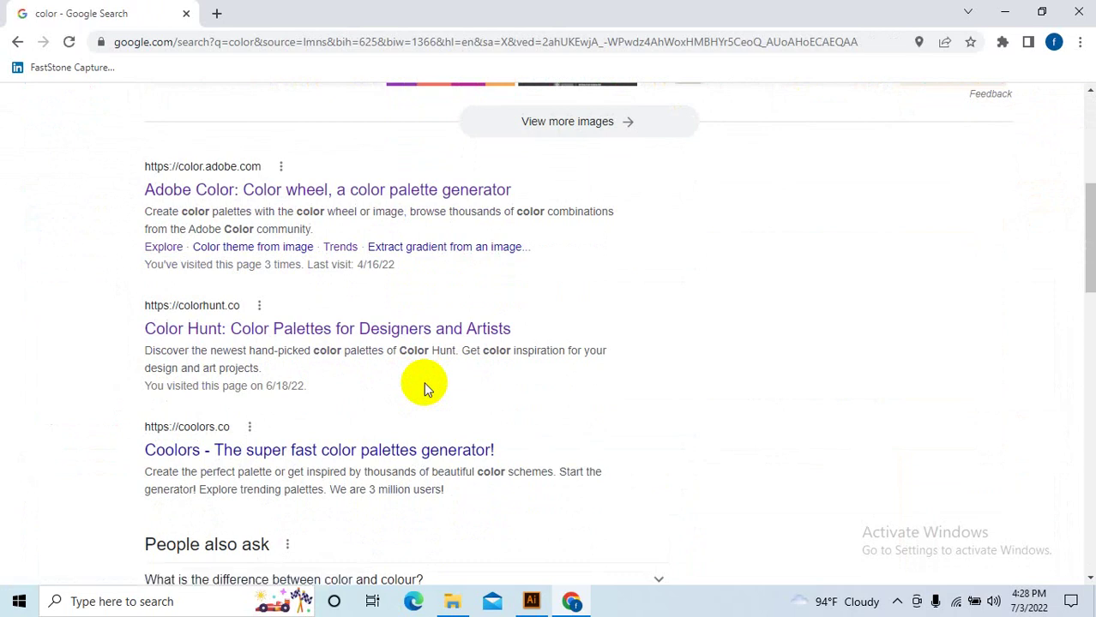
scroll(261, 257, "up", 1)
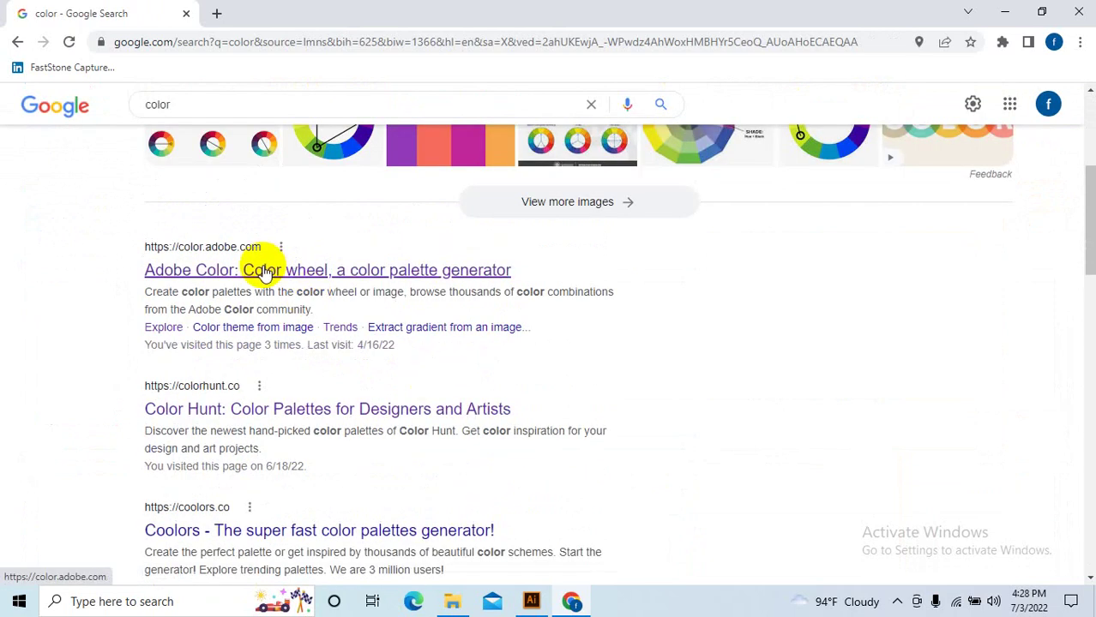
- Open Adobe Color in a new tab and review its analogous #F9BF02–#F94202 palette
right_click(263, 271)
left_click(300, 276)
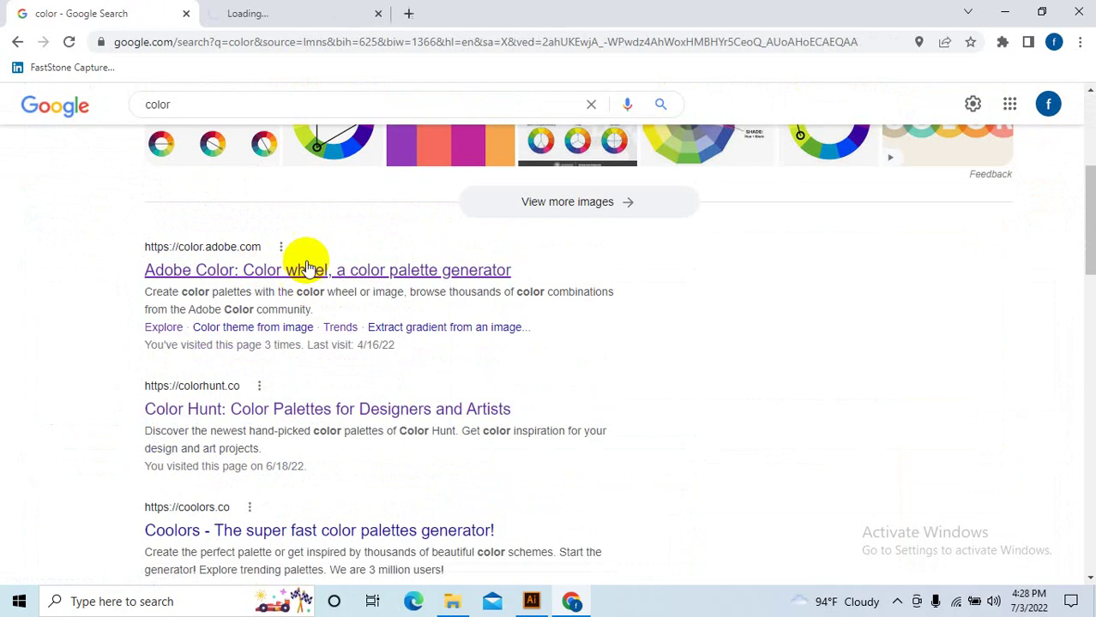
left_click(314, 6)
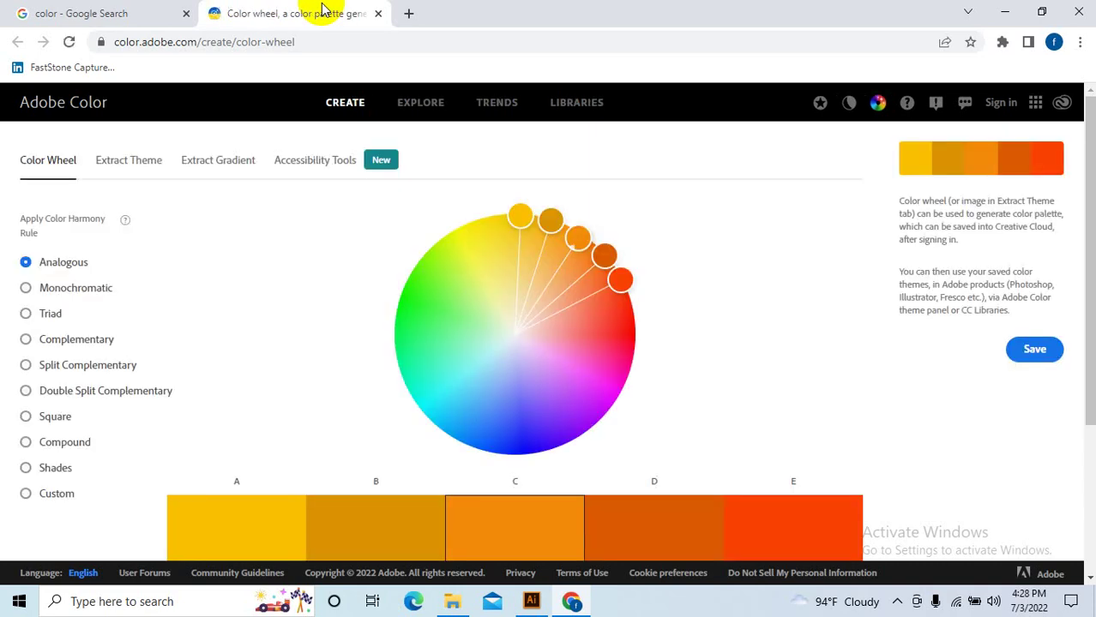
scroll(677, 351, "down", 2)
scroll(683, 355, "down", 1)
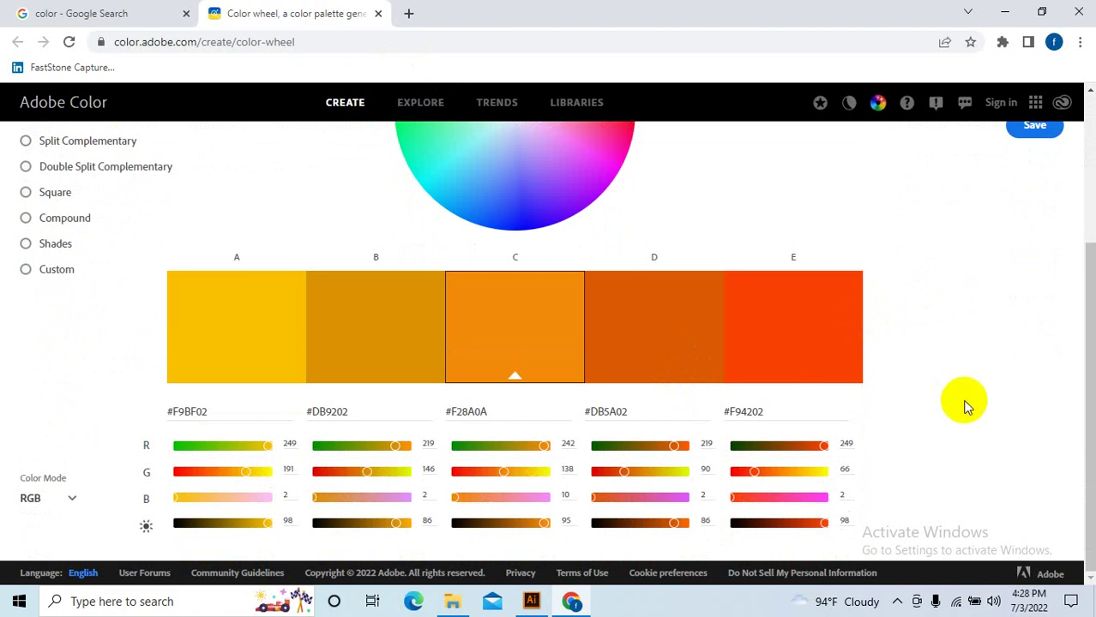
scroll(917, 372, "up", 3)
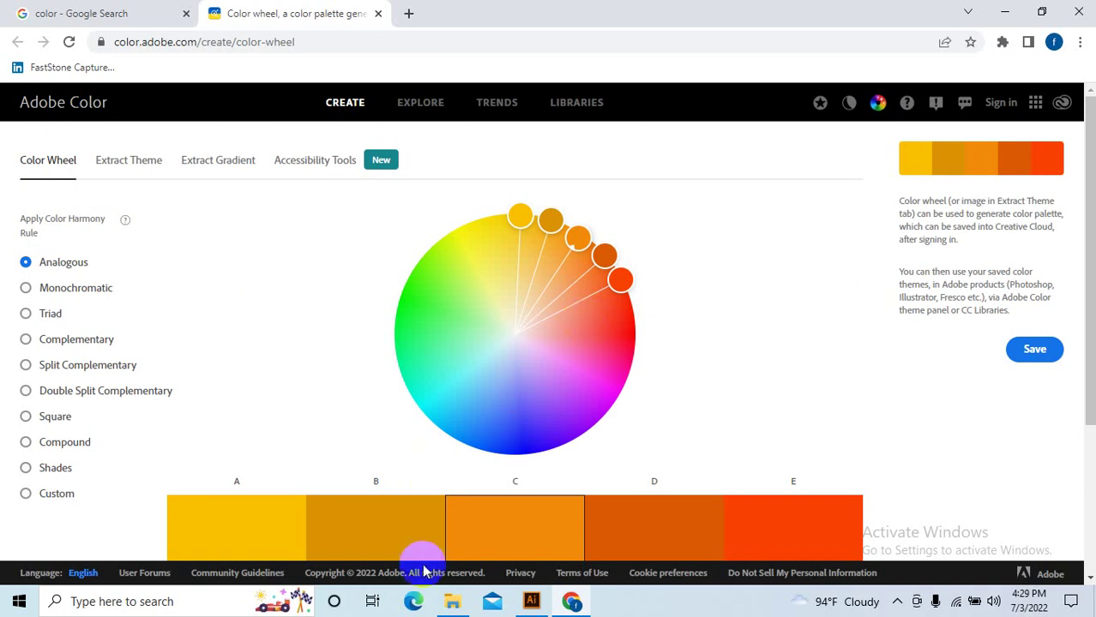
left_click(531, 600)
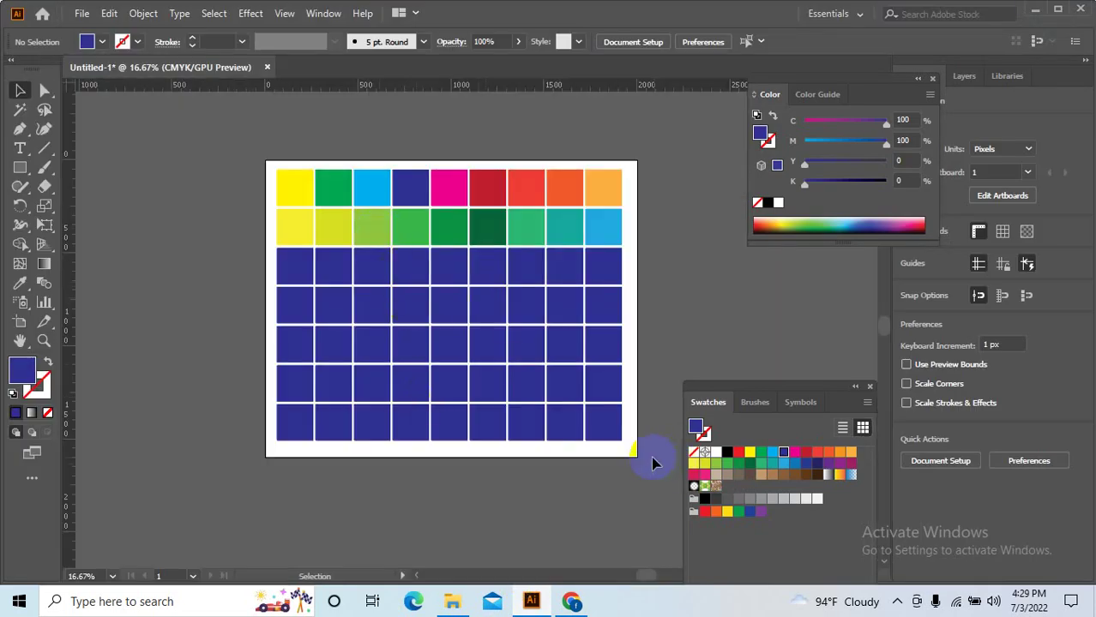
- Select and delete all the coloured grid rectangles
left_click_drag(651, 456, 243, 146)
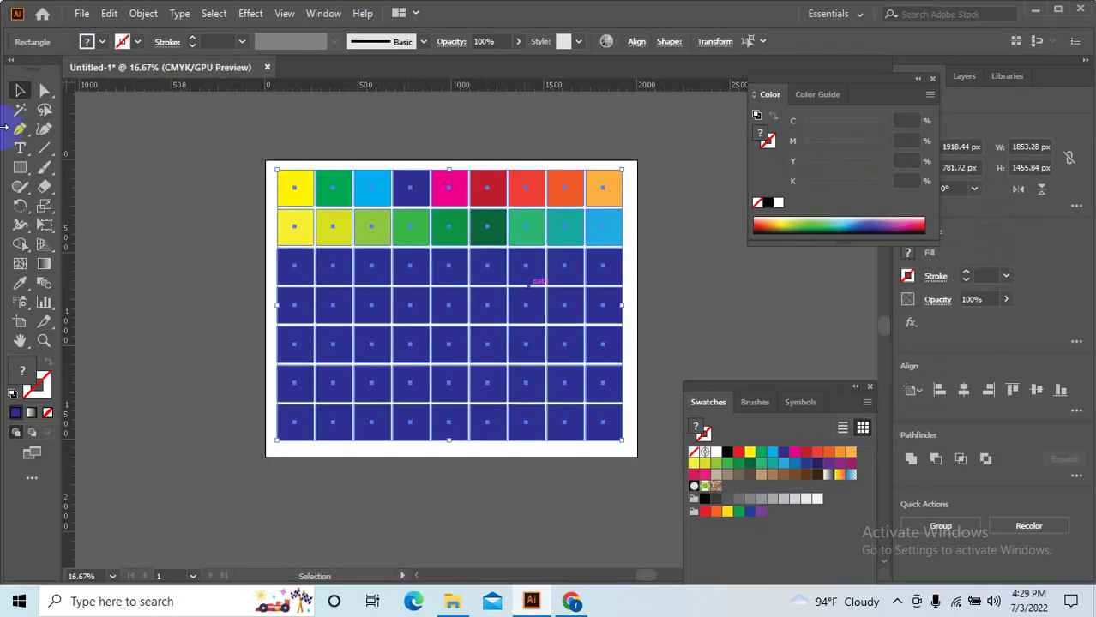
left_click(20, 167)
key("Delete")
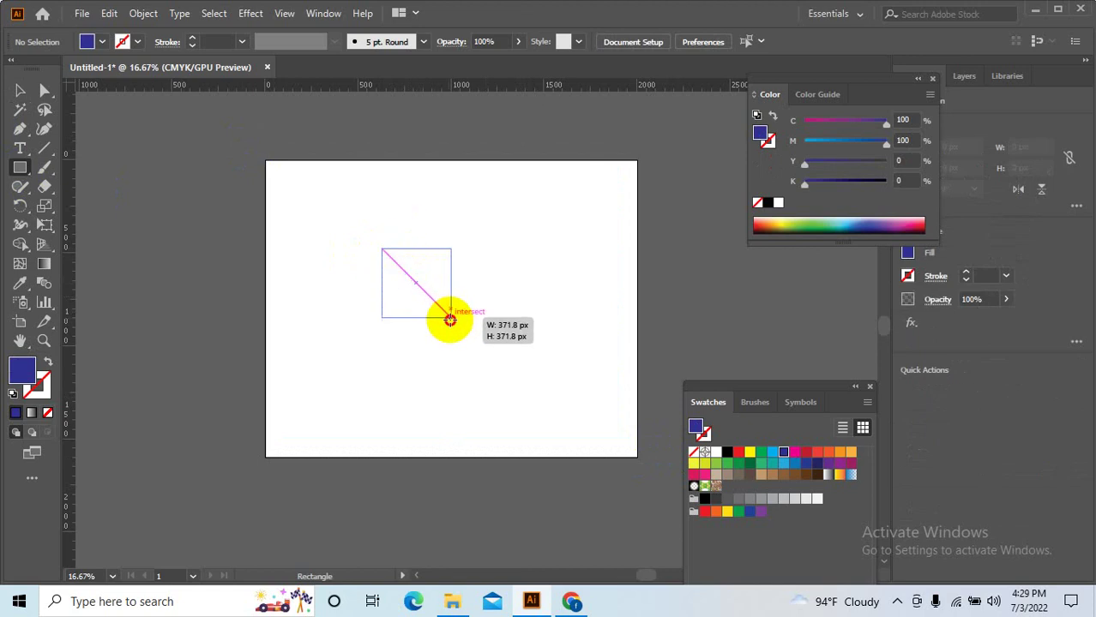
- Draw a 384.48 px blue square and move it up and left
left_click_drag(382, 248, 455, 320)
key("v")
scroll(411, 274, "up", 1)
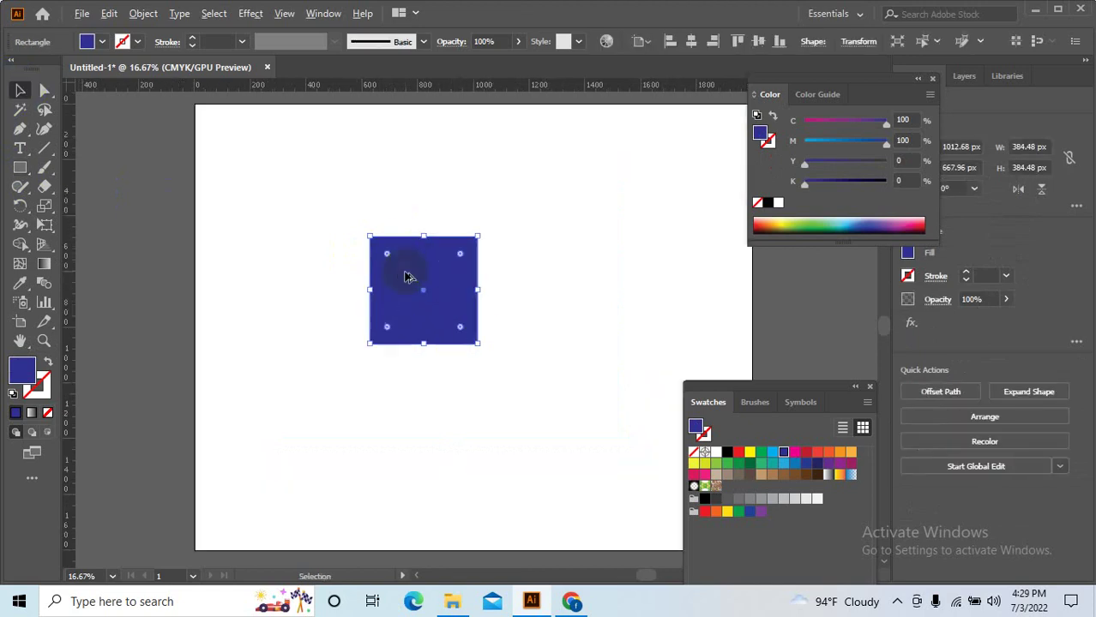
left_click(485, 401)
left_click_drag(390, 318, 362, 295)
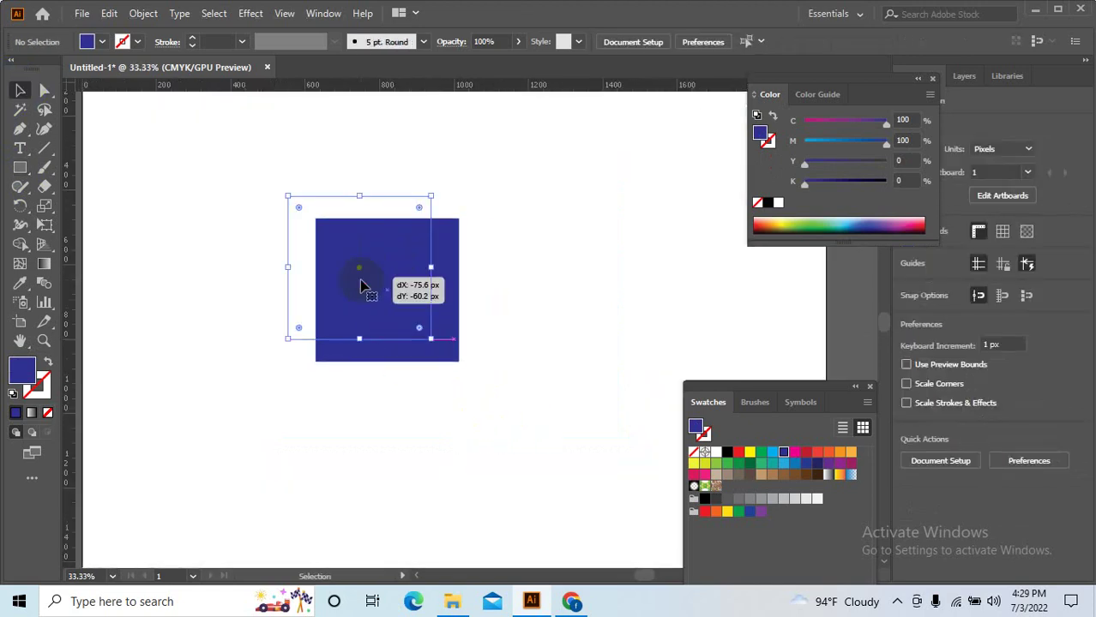
- Open the square's fill Color Picker and select its hex value 2e3192
double_click(26, 370)
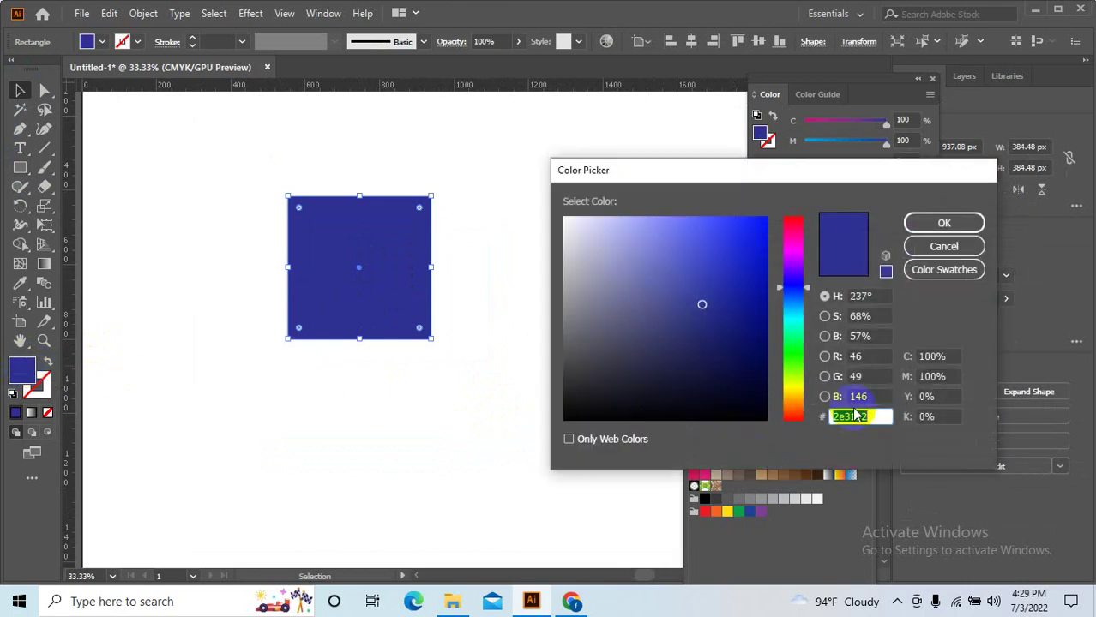
double_click(862, 416)
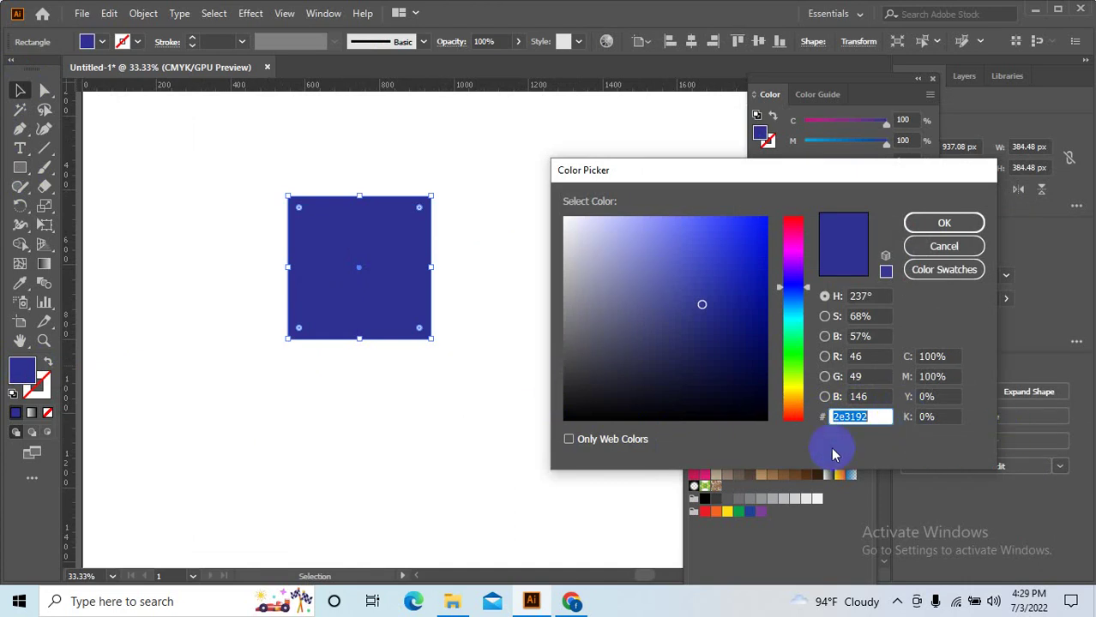
left_click(837, 417)
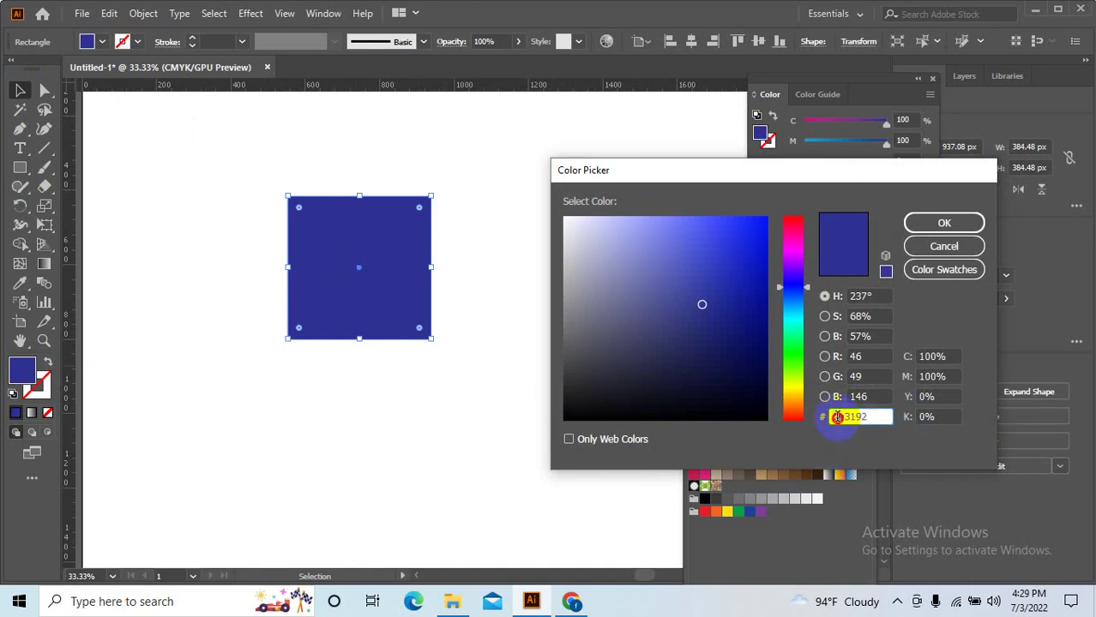
left_click_drag(837, 417, 875, 417)
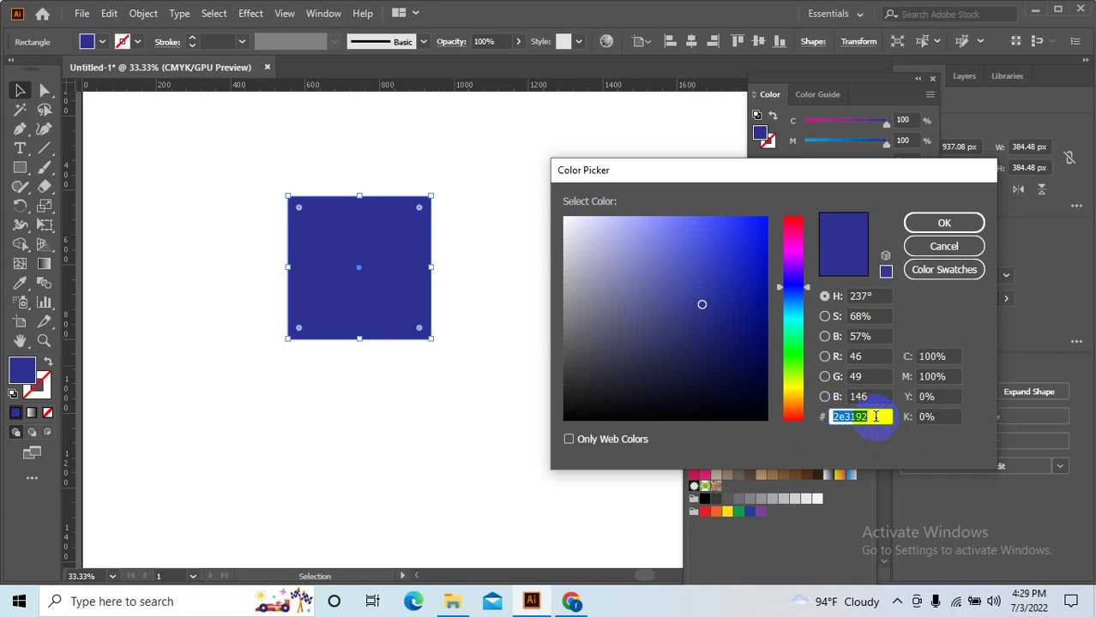
- Copy dark orange swatch D's hex code DB5A02 from the Adobe Color palette
left_click(572, 601)
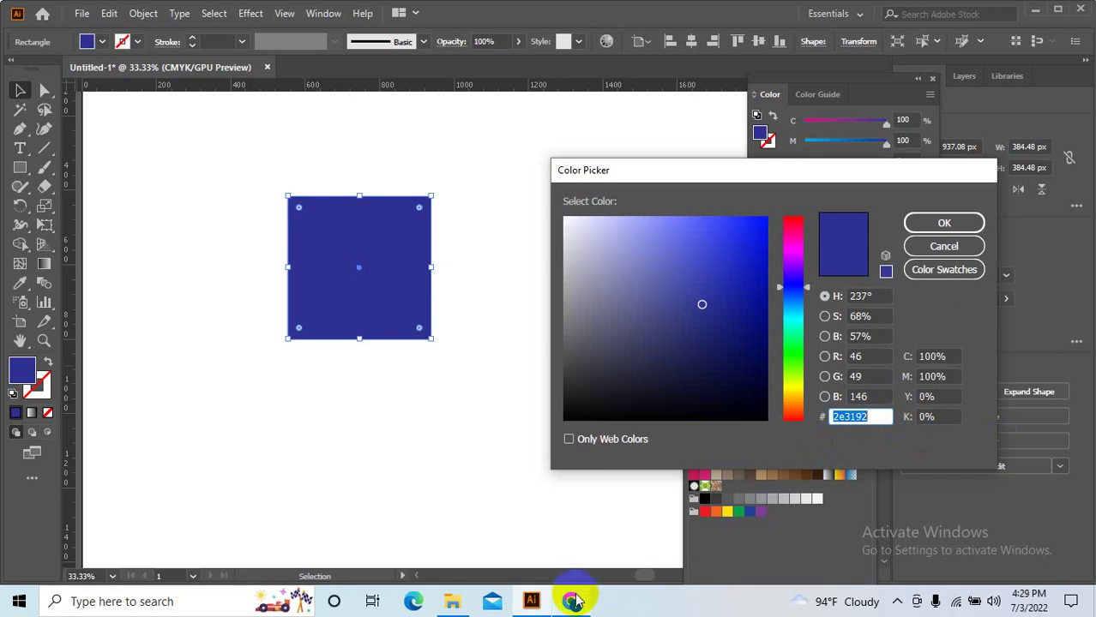
scroll(708, 326, "down", 3)
scroll(708, 326, "down", 2)
left_click(513, 343)
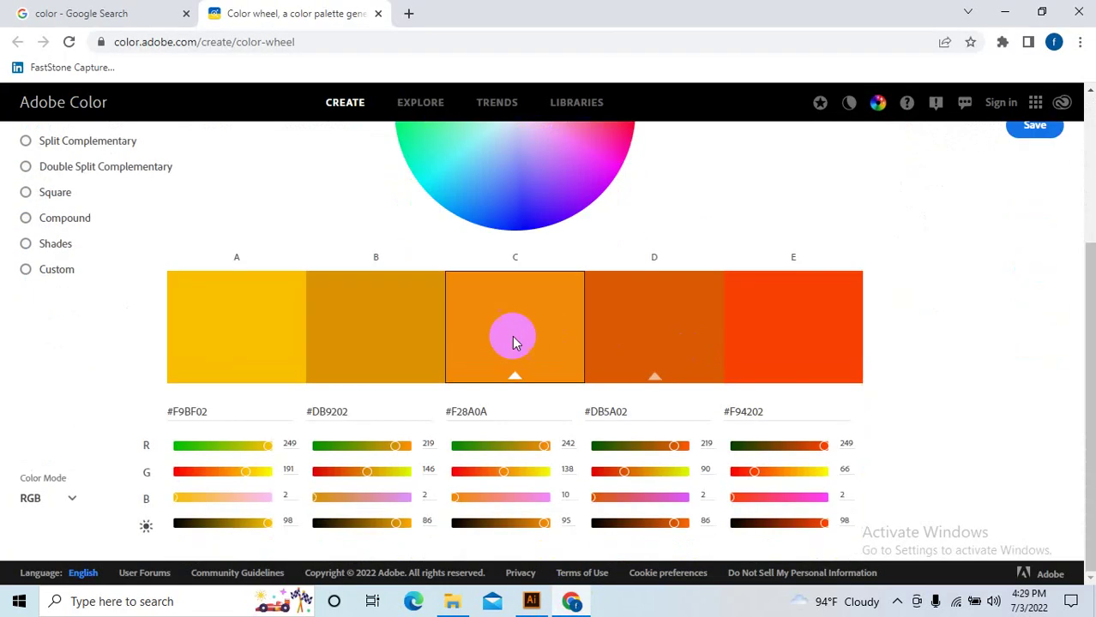
left_click(751, 412)
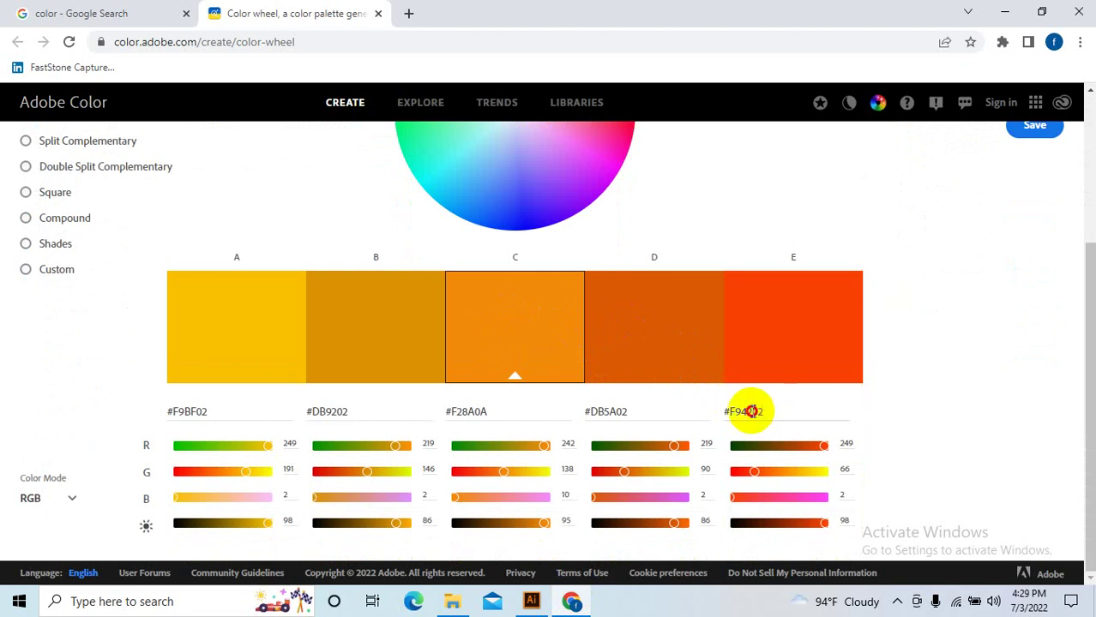
left_click(600, 411)
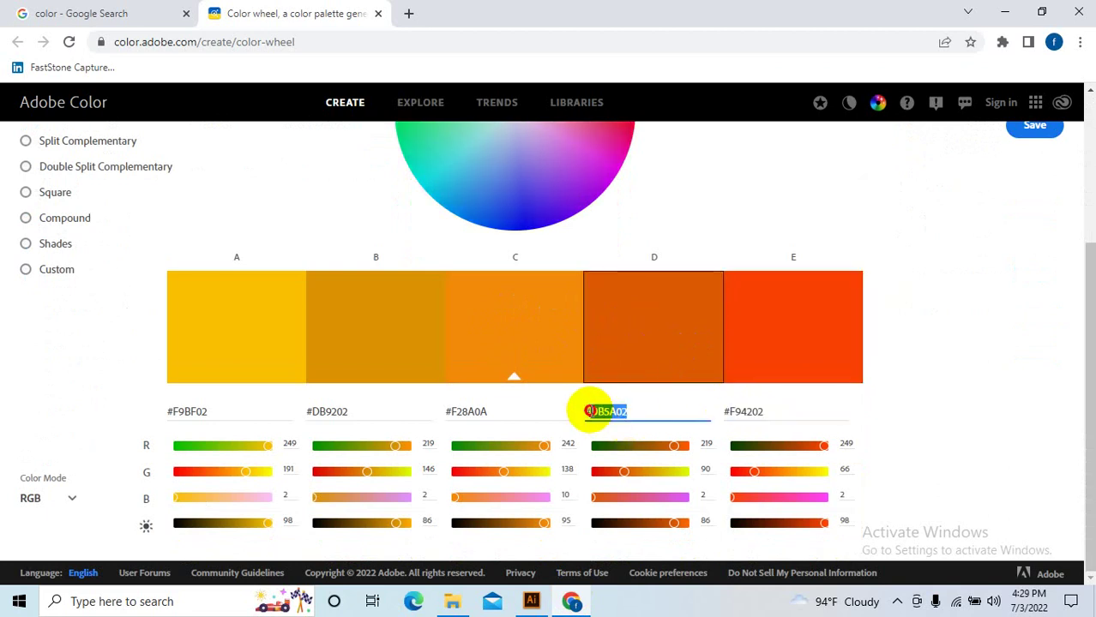
right_click(590, 412)
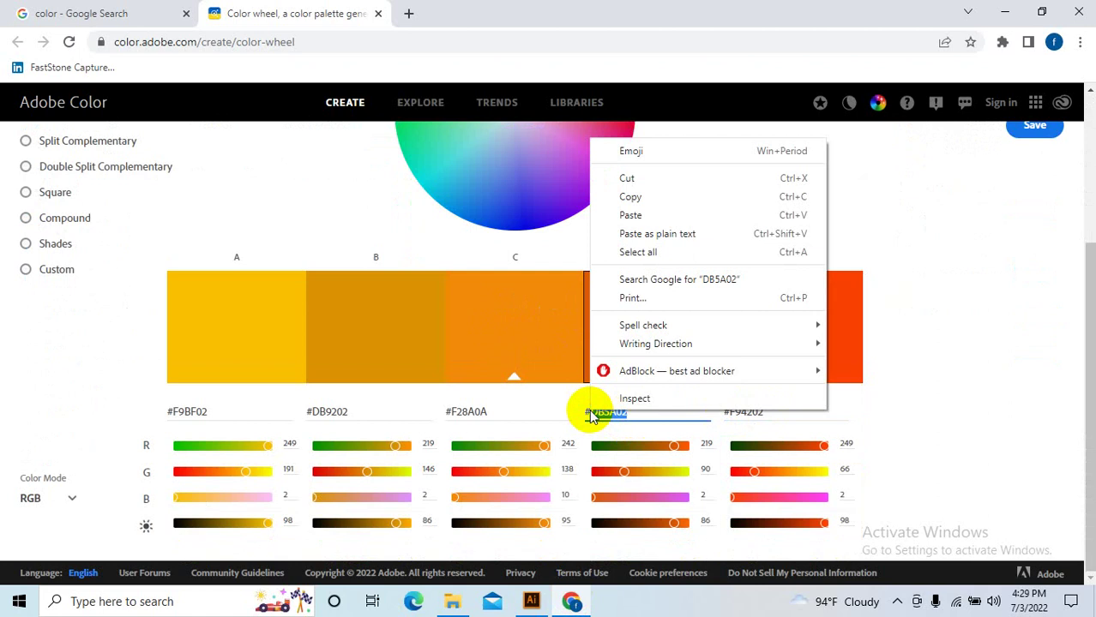
left_click(631, 196)
- Paste DB5A02 into the fill's hex field, apply it, and deselect the orange square
left_click(532, 601)
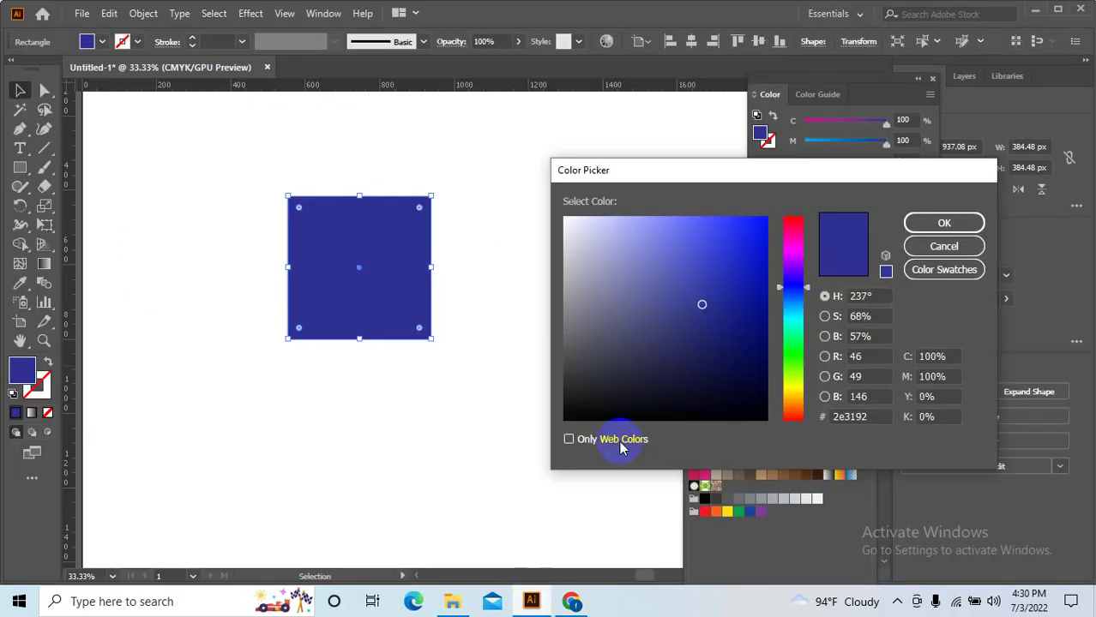
double_click(838, 416)
key("ctrl+v")
left_click(947, 247)
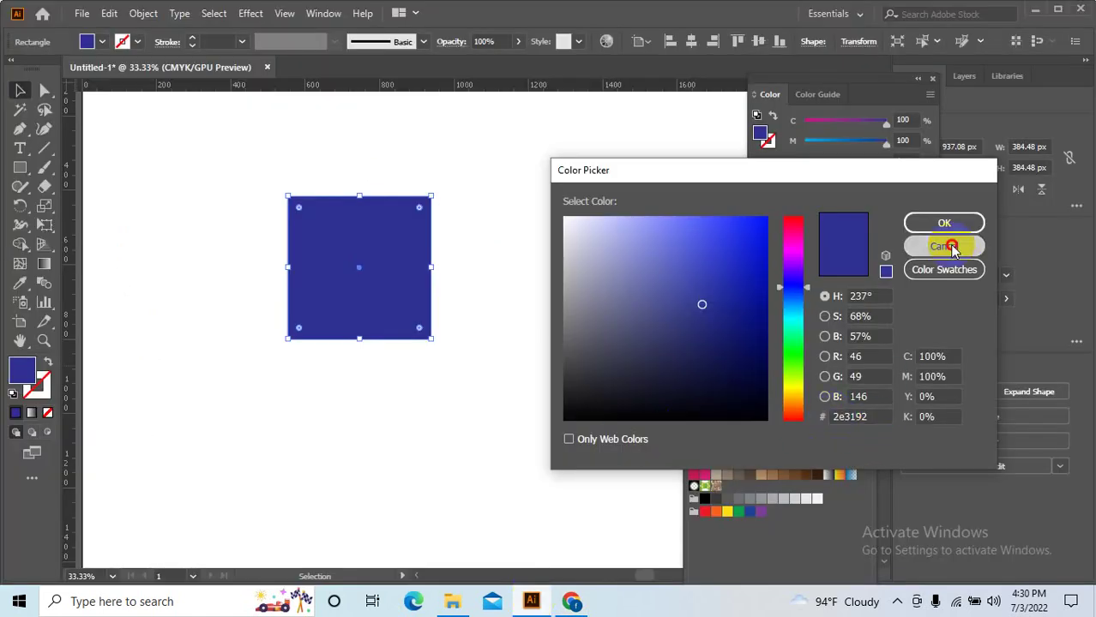
double_click(22, 370)
right_click(874, 416)
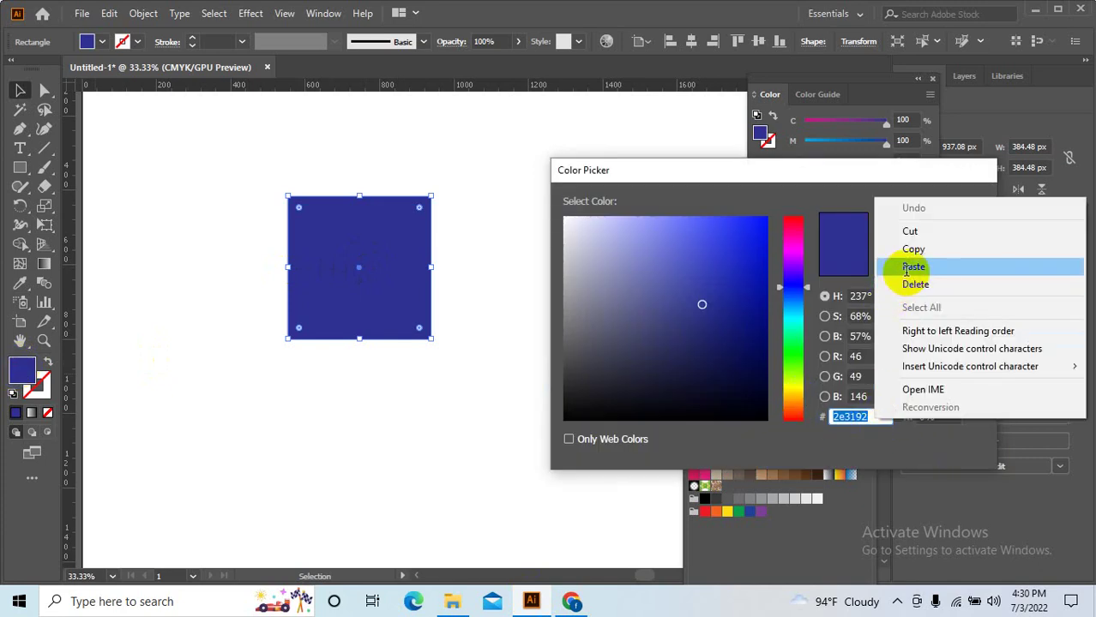
left_click(912, 267)
left_click(944, 222)
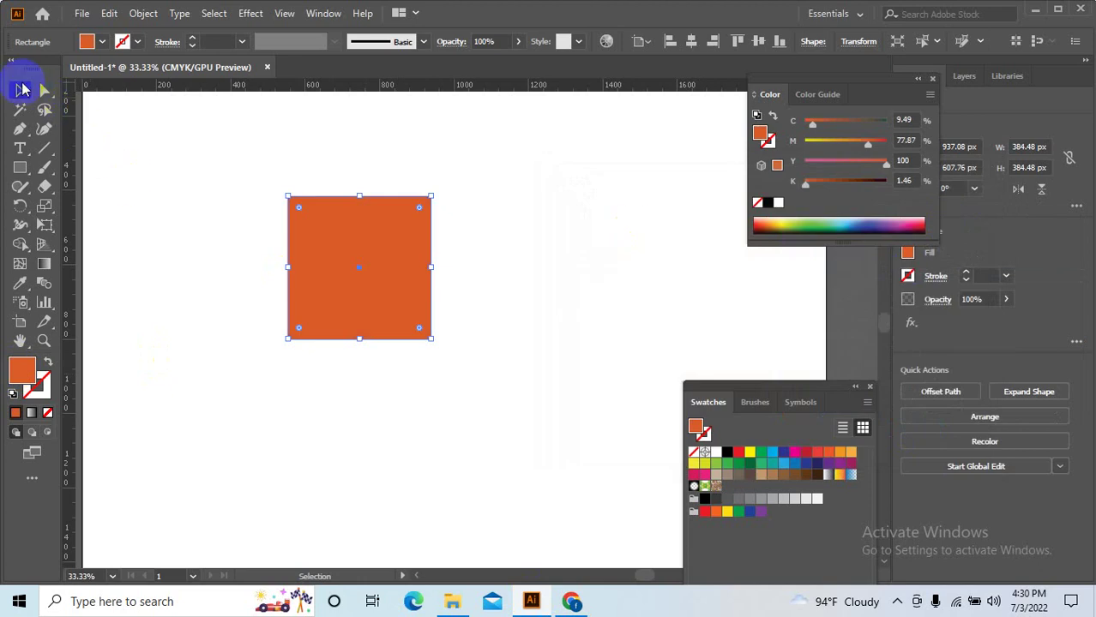
left_click(157, 178)
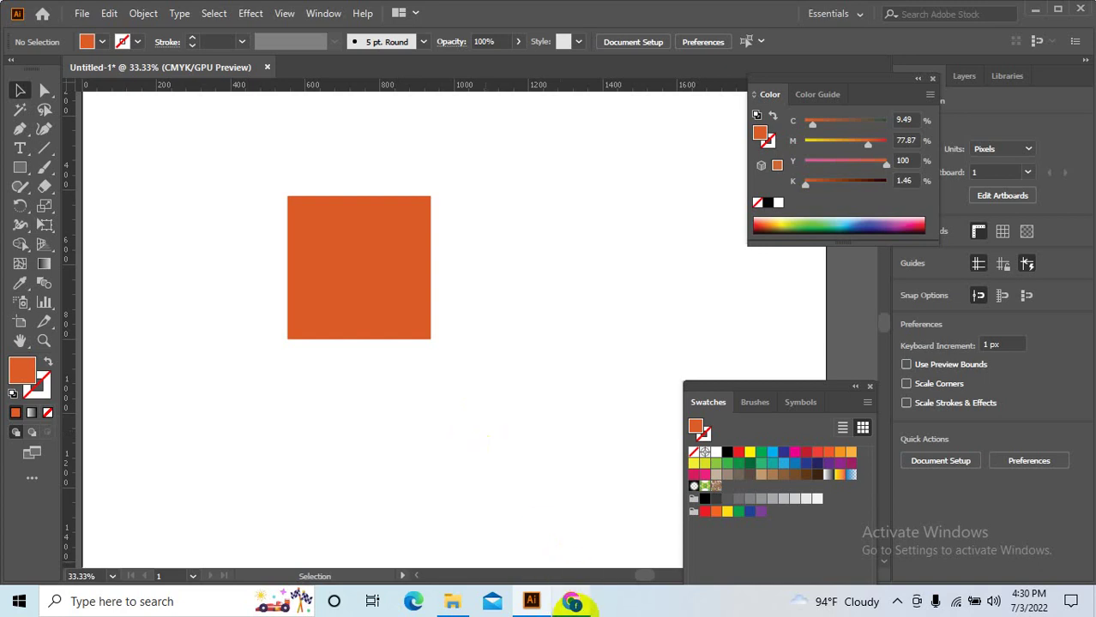
- Clear swatch D's hex code so it becomes black #000000, then view the Color Wheel
left_click(571, 600)
key("BackSpace")
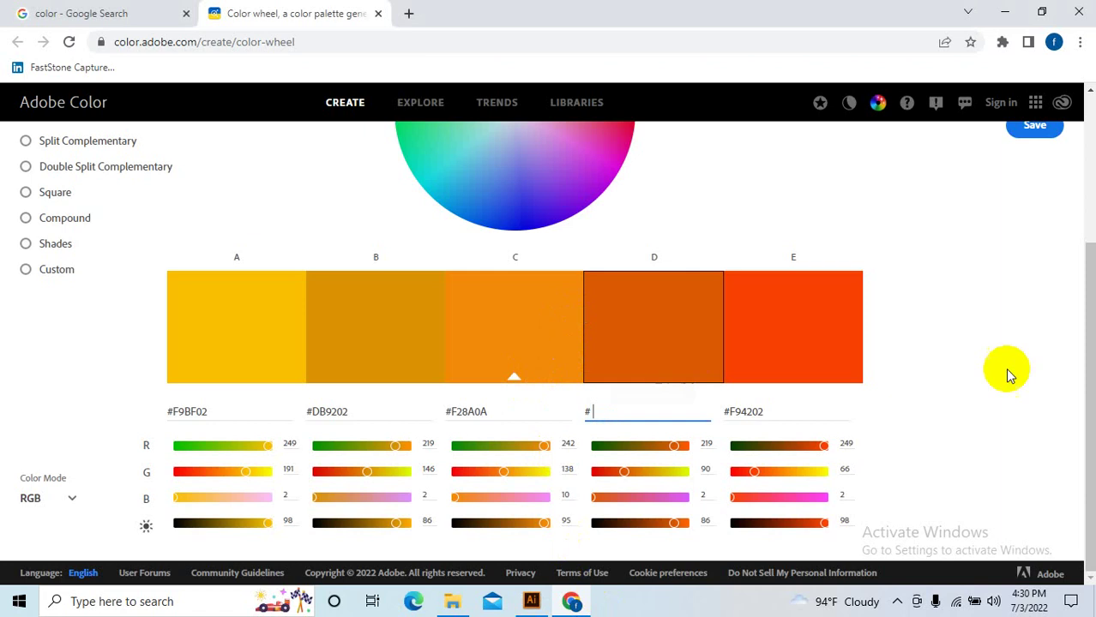
left_click(1090, 310)
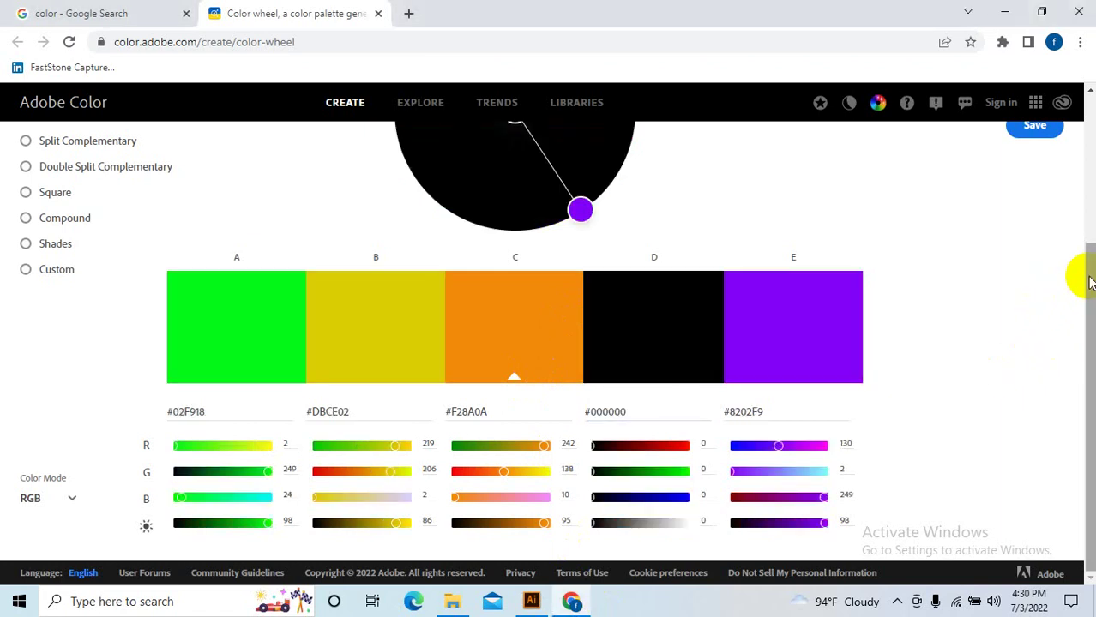
scroll(464, 202, "up", 3)
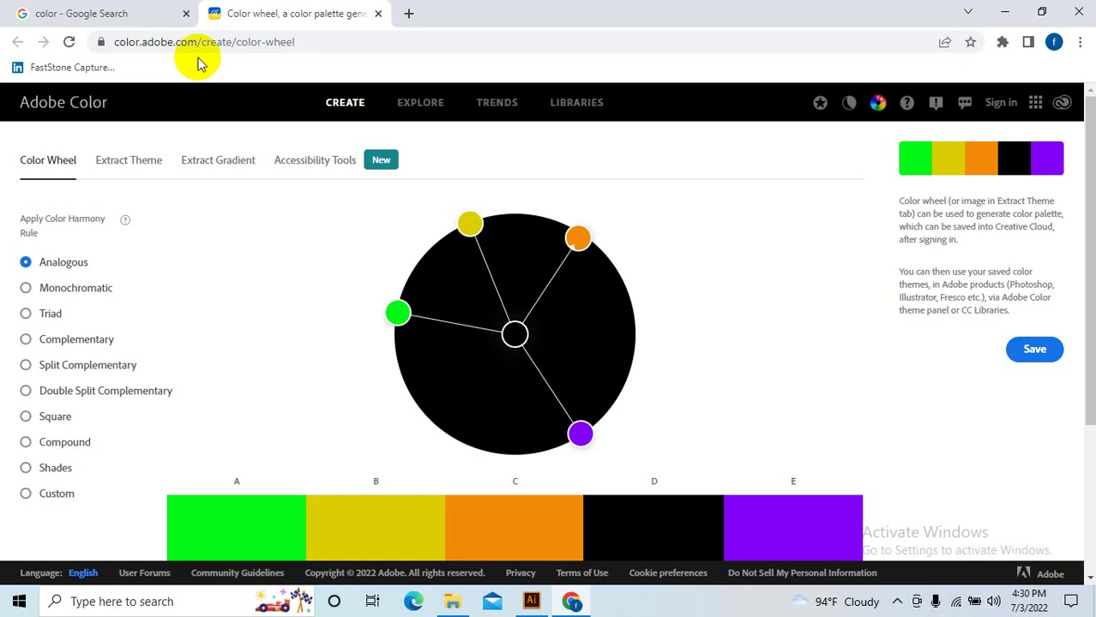
left_click(385, 114)
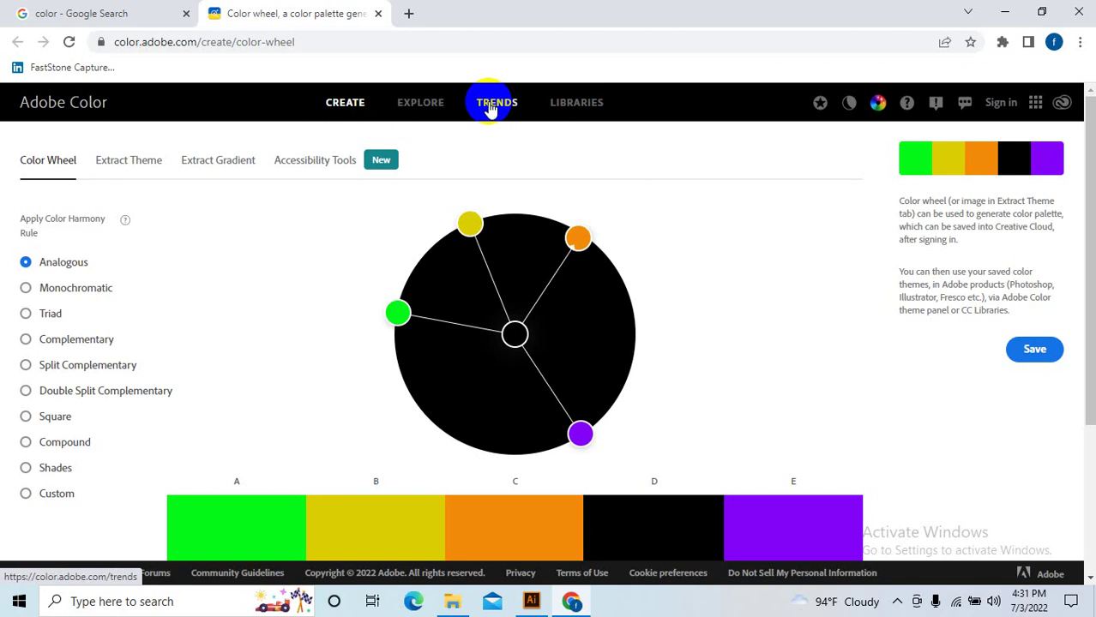
left_click(496, 103)
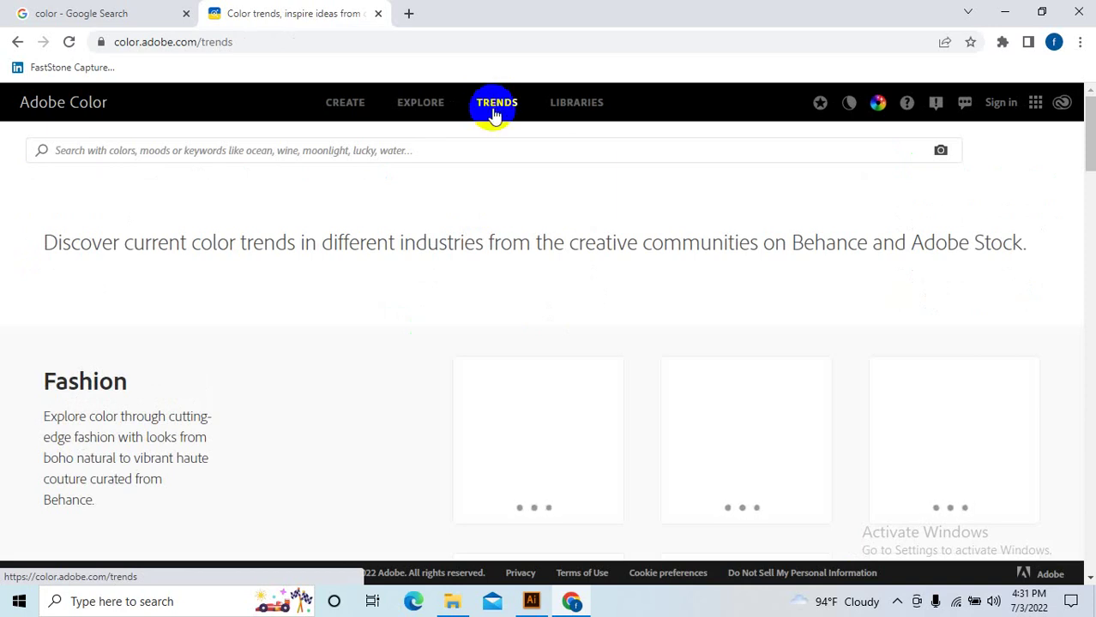
scroll(636, 324, "down", 3)
scroll(637, 322, "down", 2)
scroll(636, 323, "up", 4)
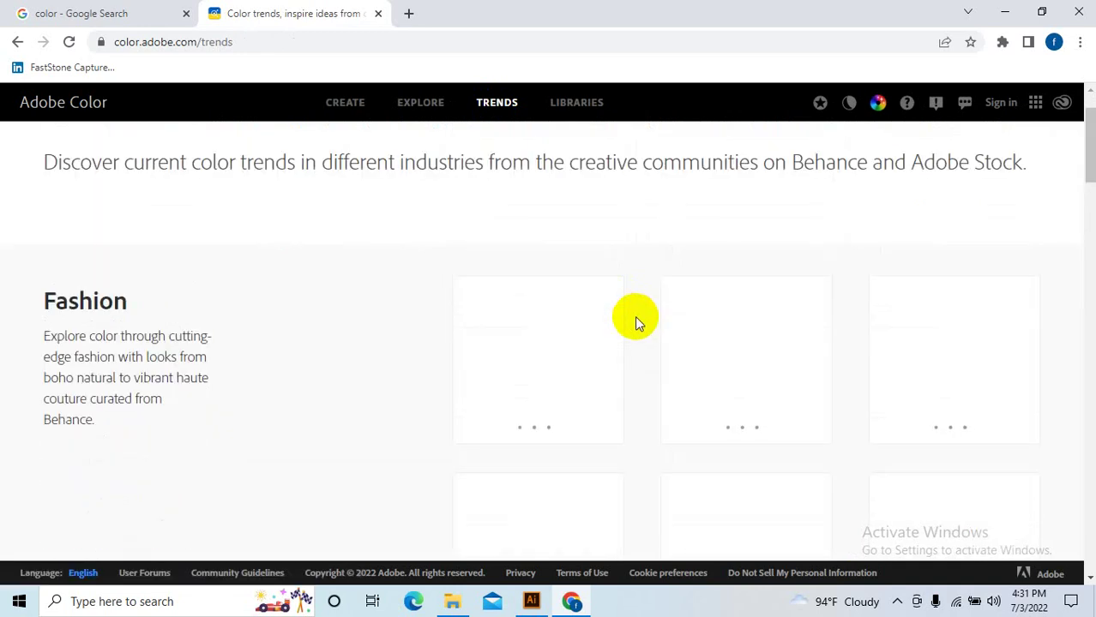
scroll(636, 322, "down", 1)
scroll(635, 323, "down", 2)
scroll(637, 324, "up", 4)
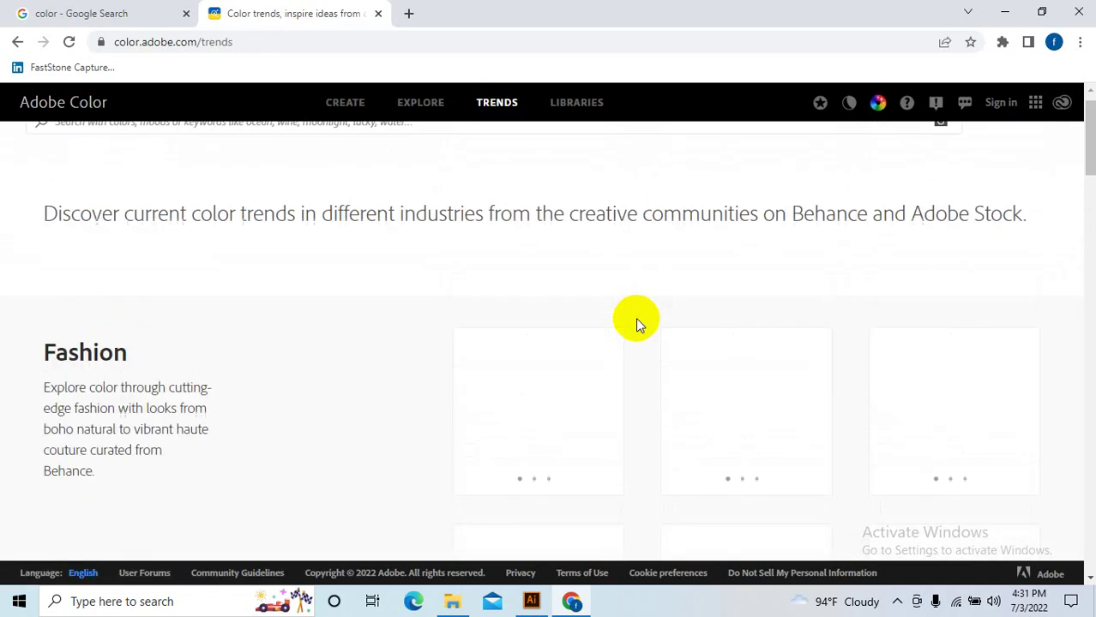
scroll(637, 326, "down", 2)
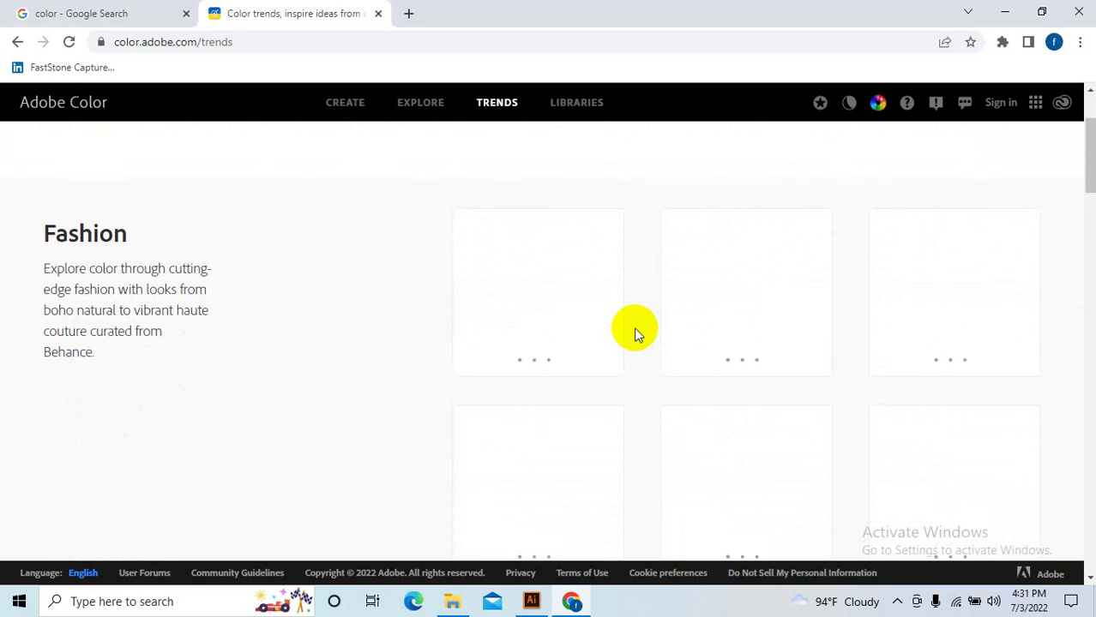
scroll(633, 326, "up", 1)
scroll(705, 358, "down", 2)
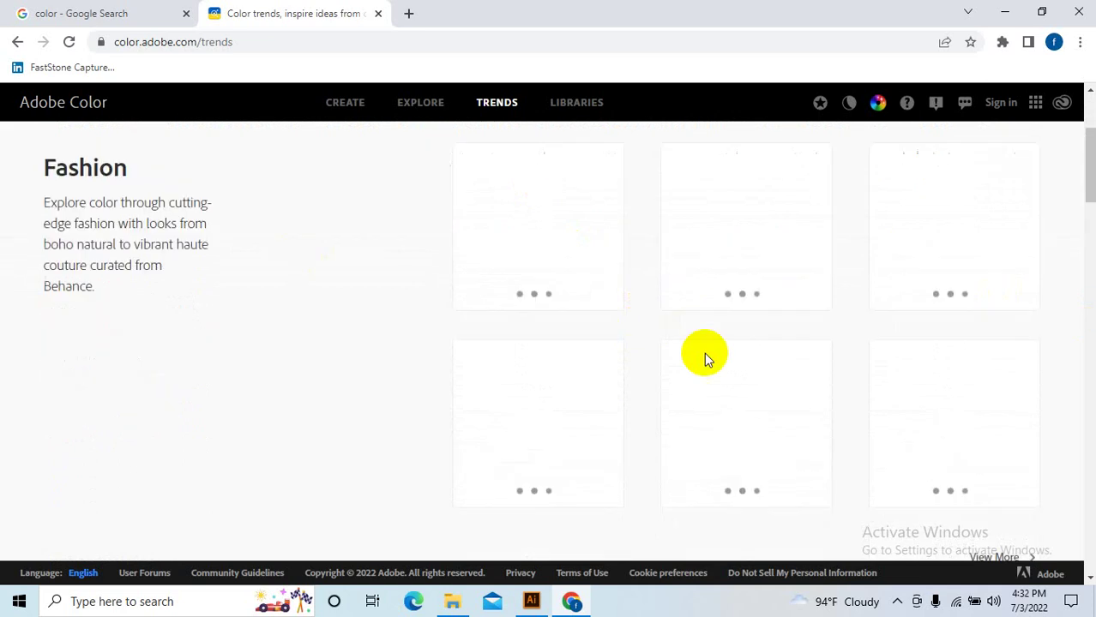
scroll(705, 358, "down", 5)
scroll(416, 347, "up", 4)
scroll(419, 345, "up", 3)
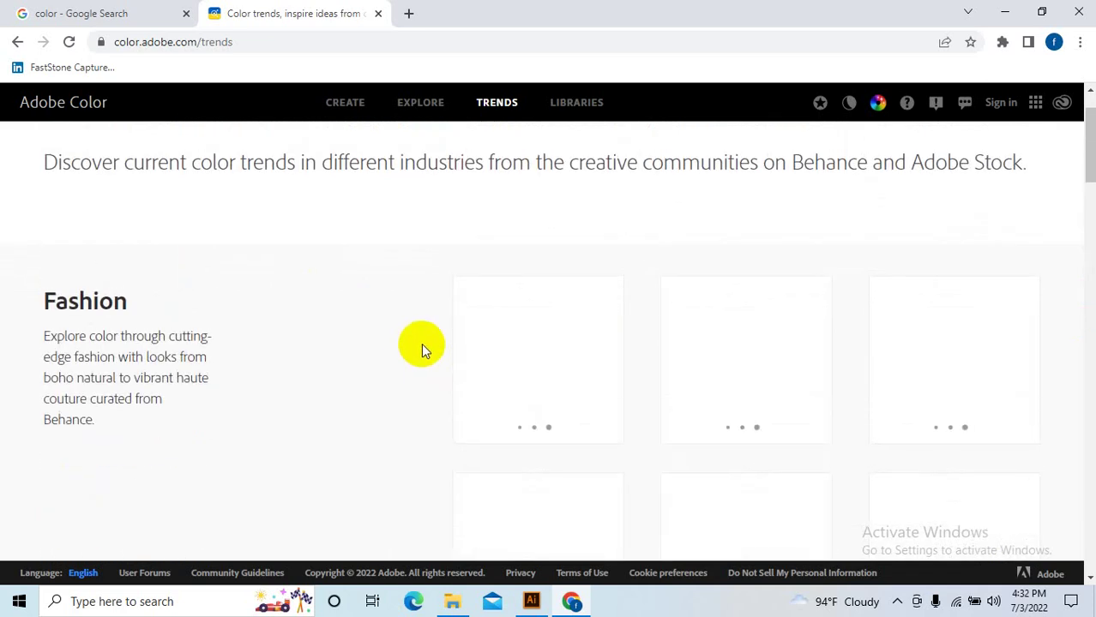
scroll(203, 353, "down", 2)
scroll(202, 360, "down", 3)
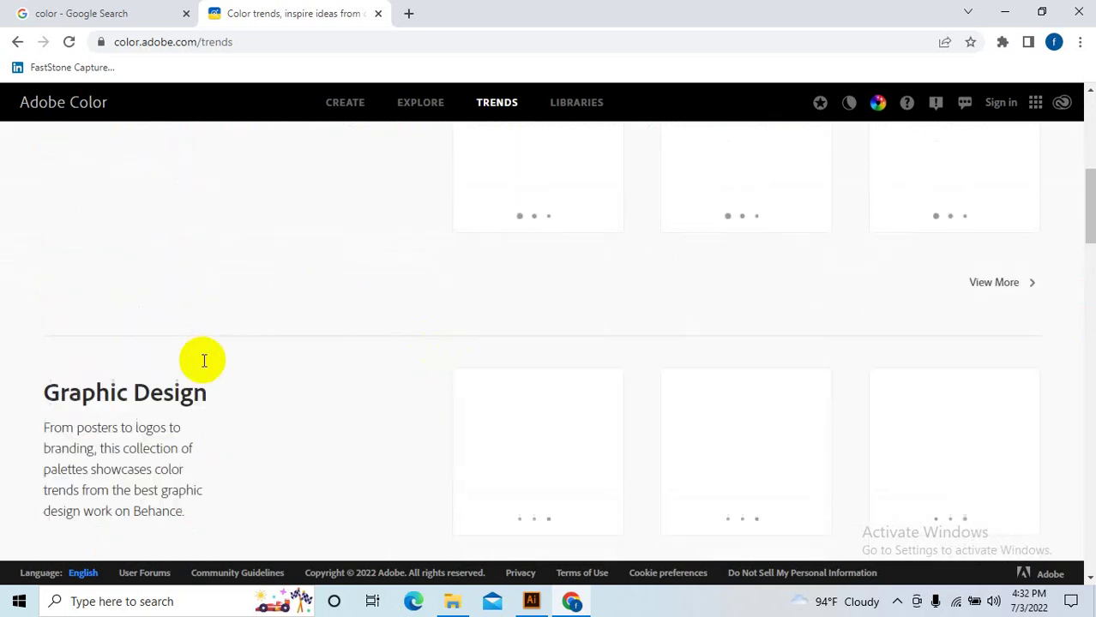
scroll(458, 335, "down", 2)
scroll(107, 387, "down", 3)
scroll(354, 339, "down", 3)
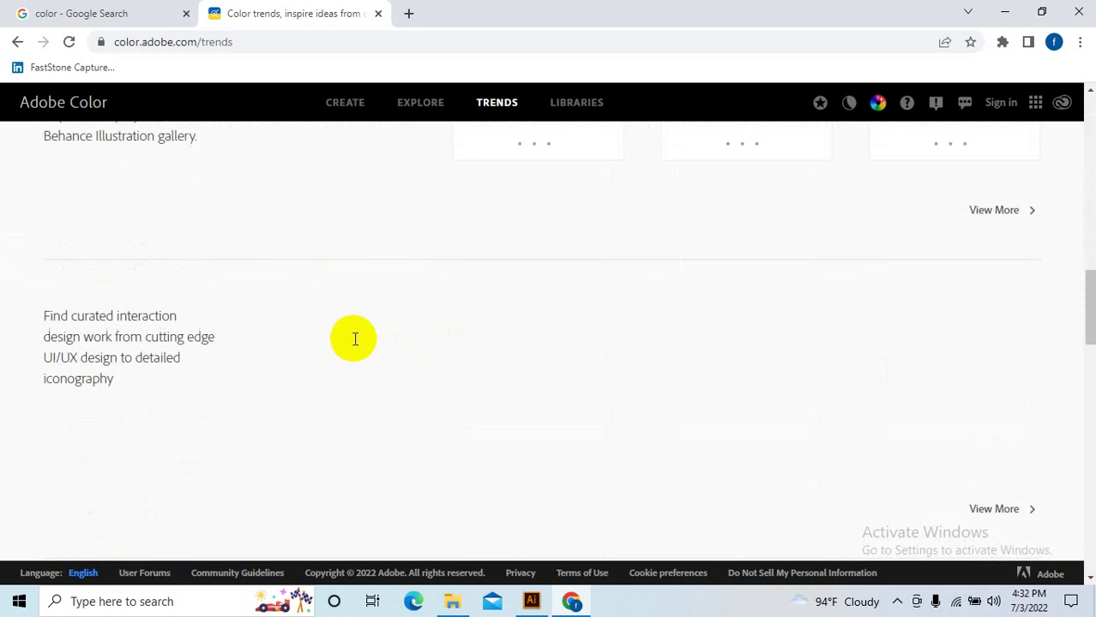
scroll(34, 371, "down", 4)
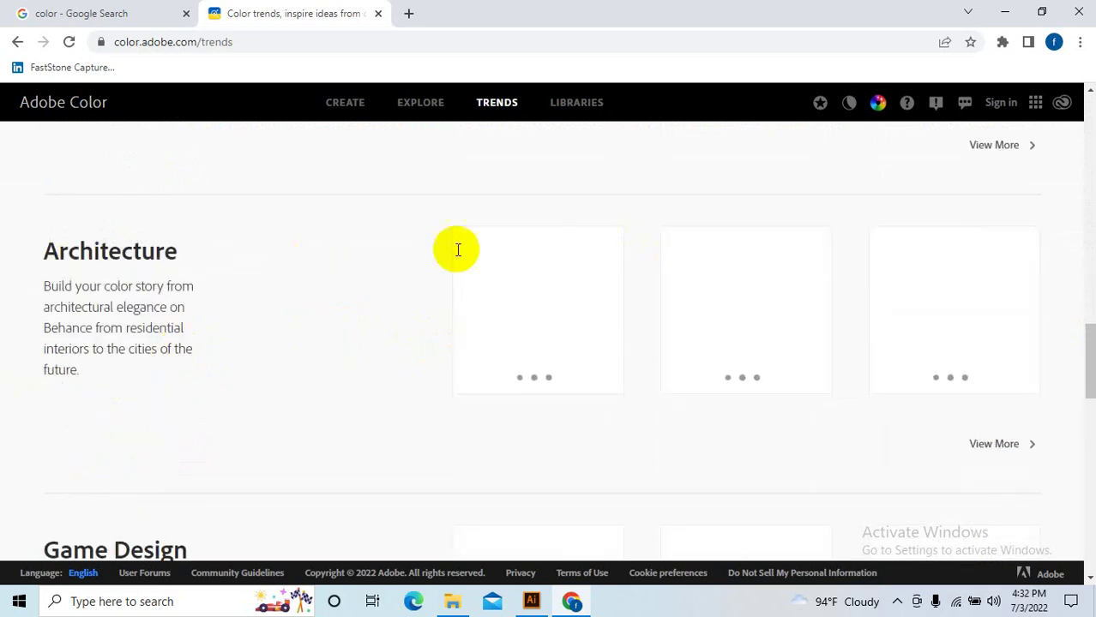
scroll(114, 380, "down", 2)
scroll(166, 390, "down", 3)
scroll(128, 411, "down", 1)
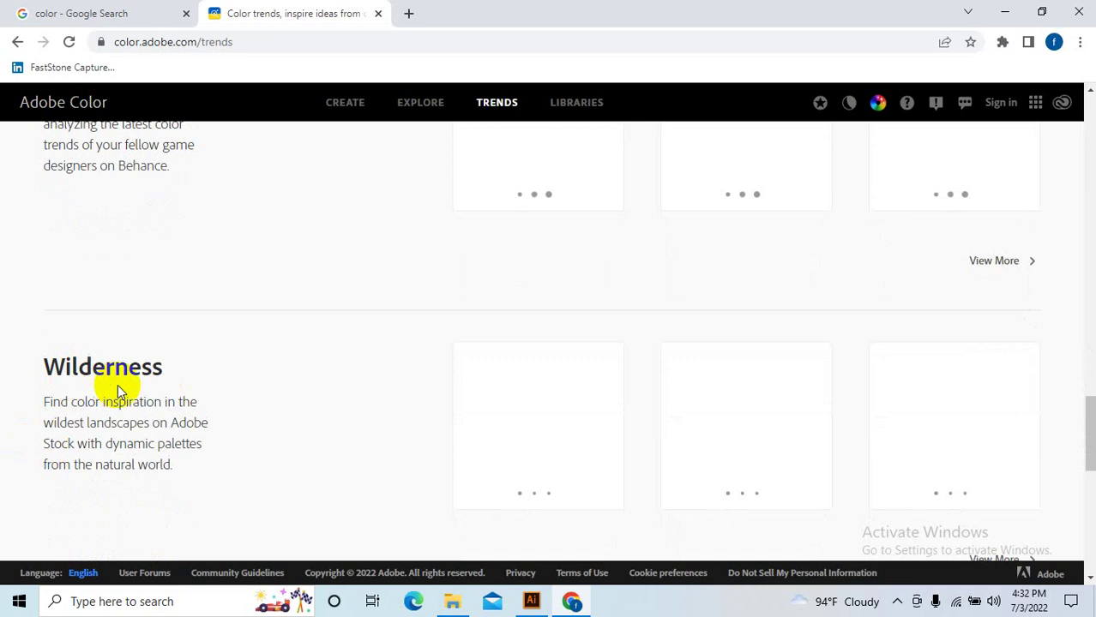
scroll(347, 395, "down", 3)
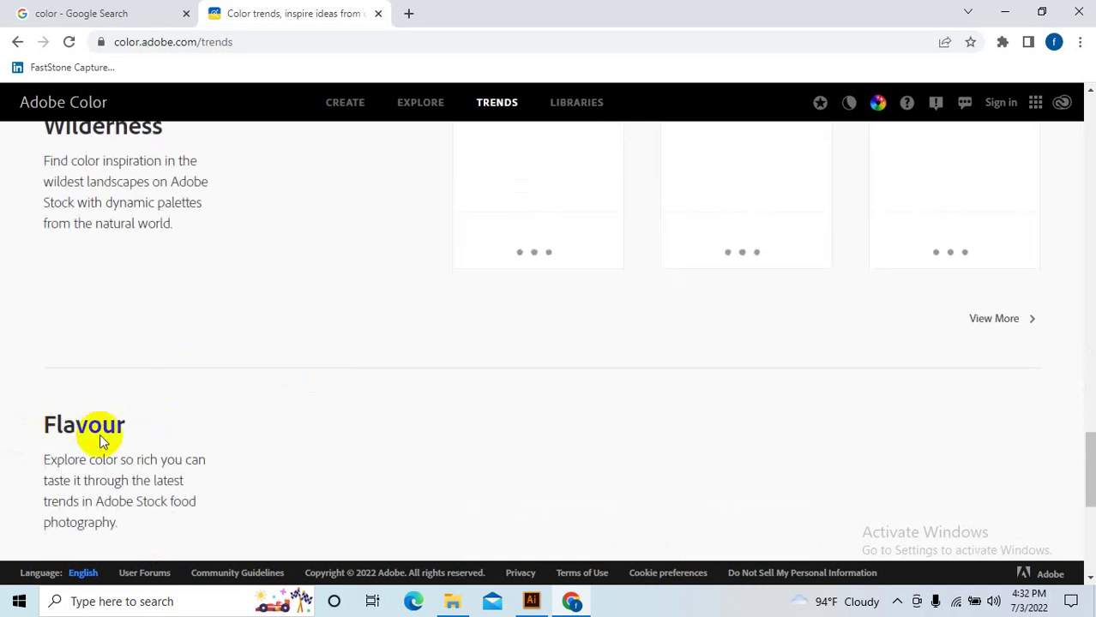
scroll(206, 432, "down", 2)
scroll(205, 432, "down", 1)
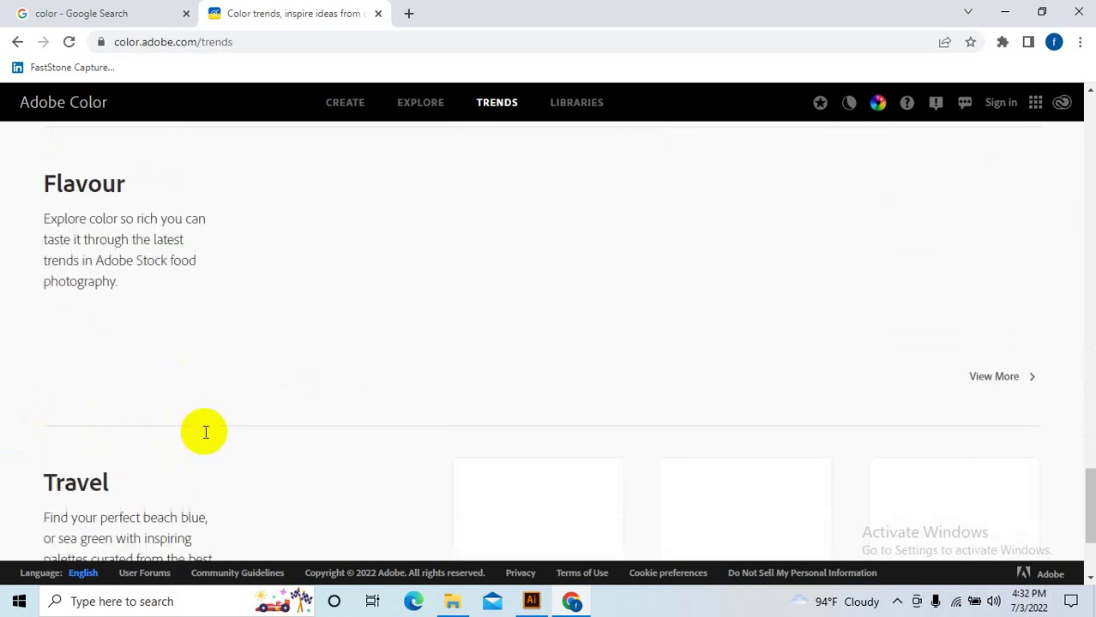
scroll(231, 429, "down", 2)
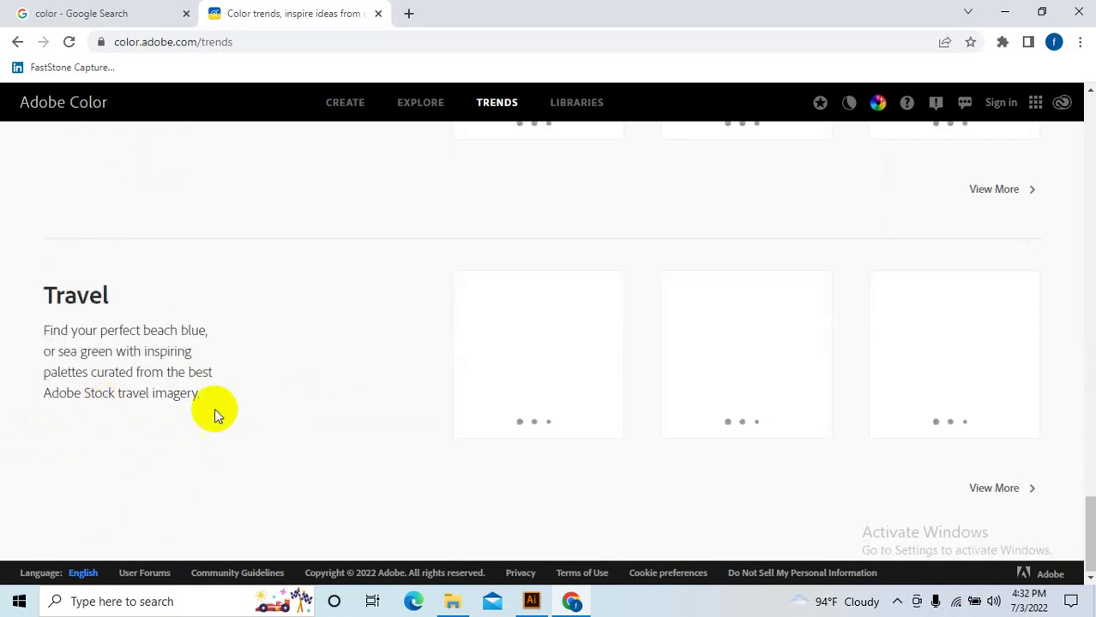
scroll(384, 412, "up", 1)
scroll(385, 412, "up", 5)
scroll(500, 389, "up", 5)
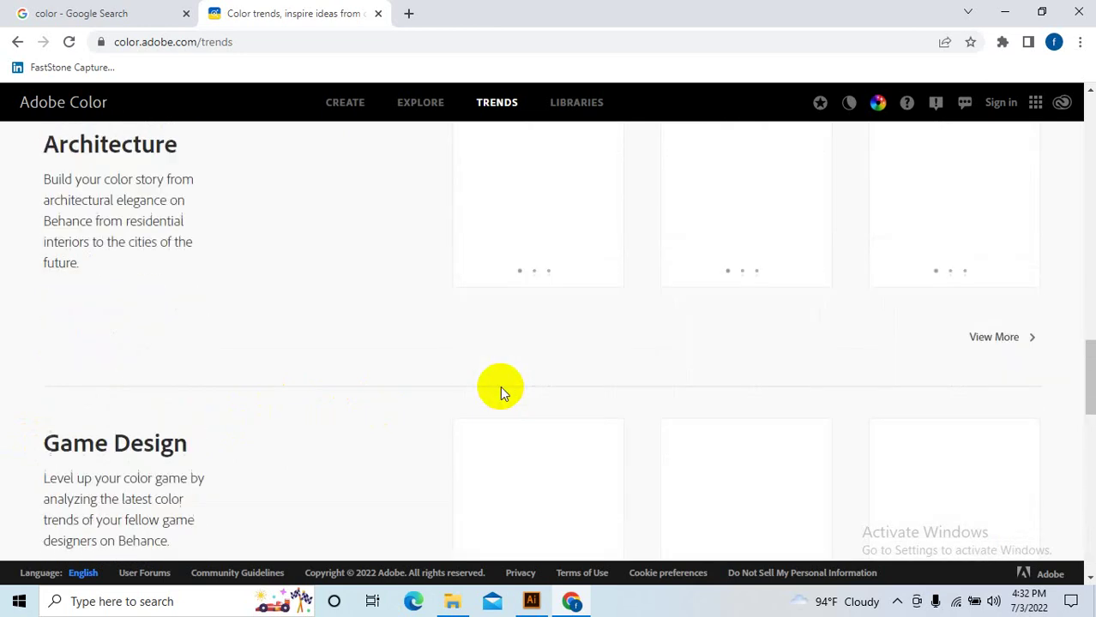
scroll(511, 391, "up", 4)
scroll(511, 391, "up", 5)
left_click_drag(1090, 206, 1090, 128)
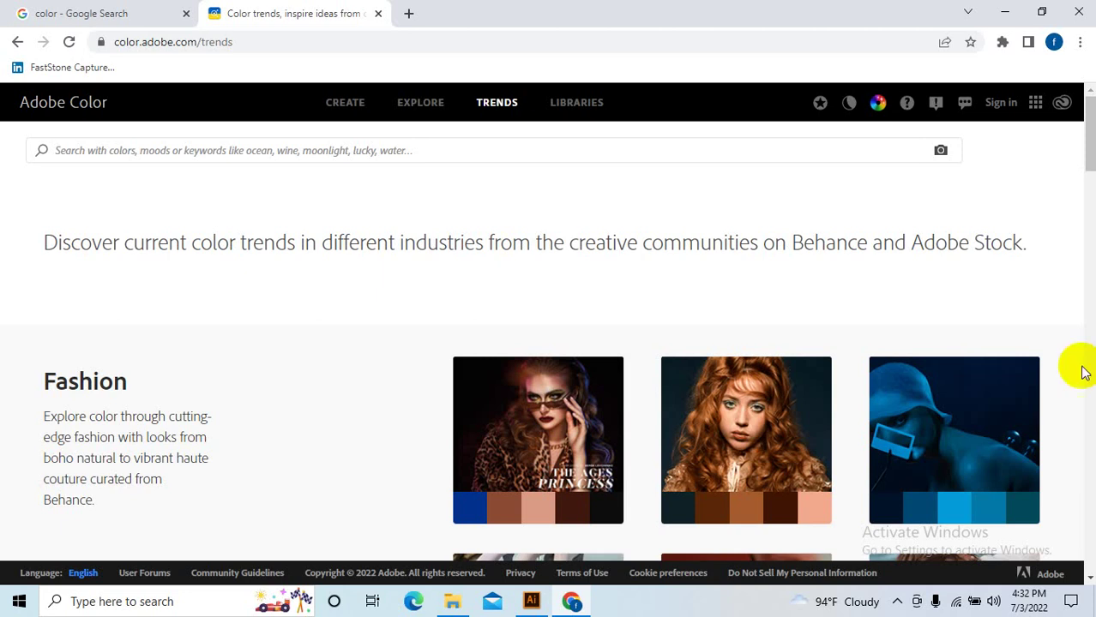
scroll(974, 386, "down", 2)
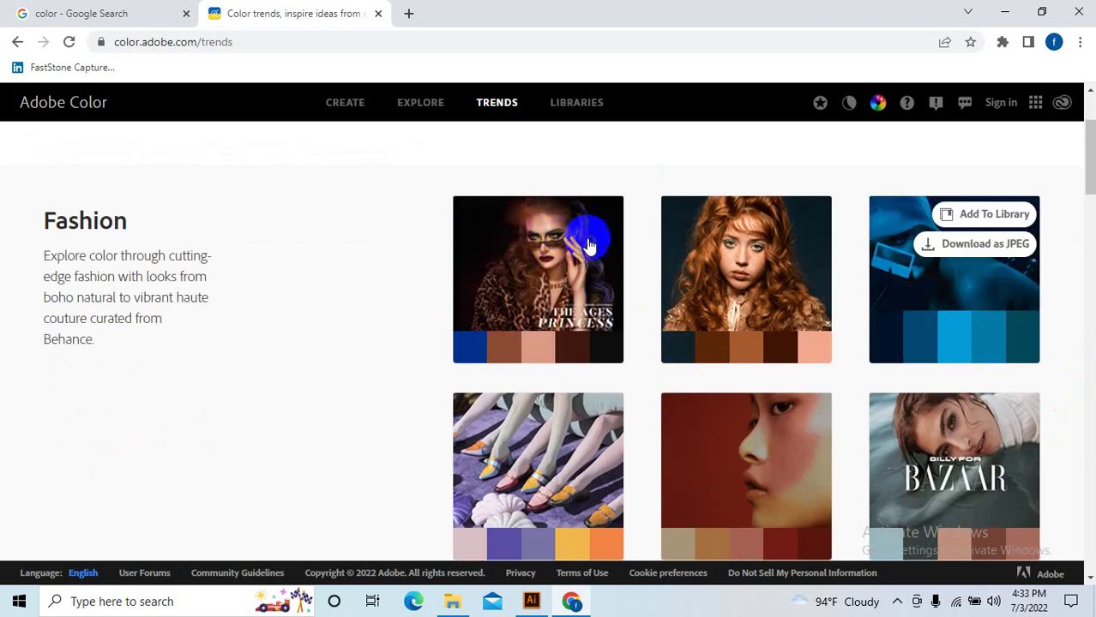
mouse_move(953, 283)
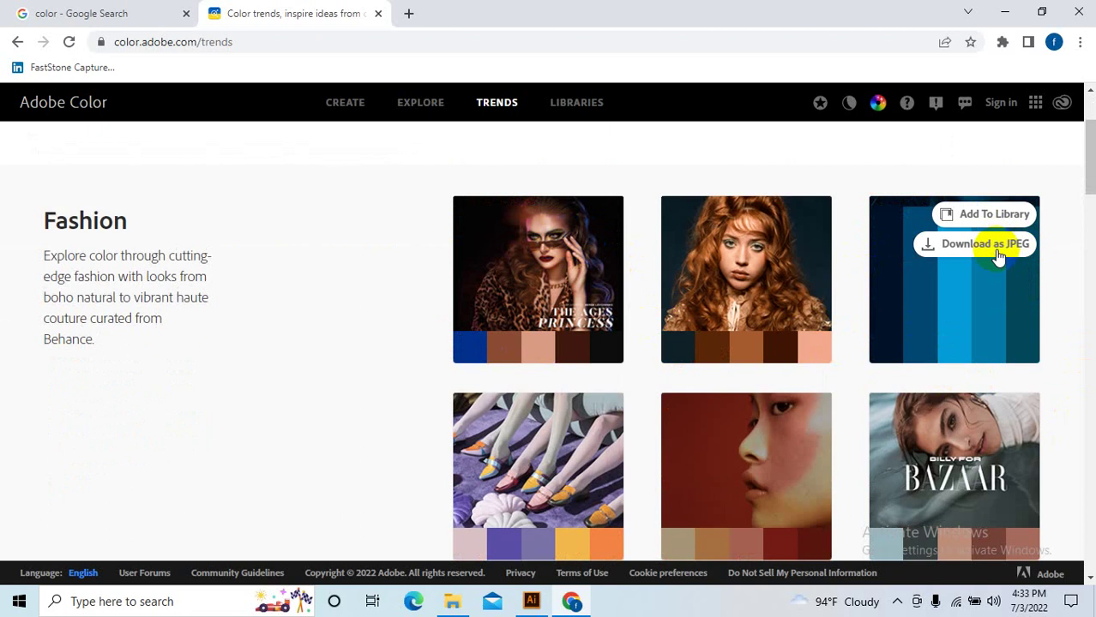
left_click(997, 249)
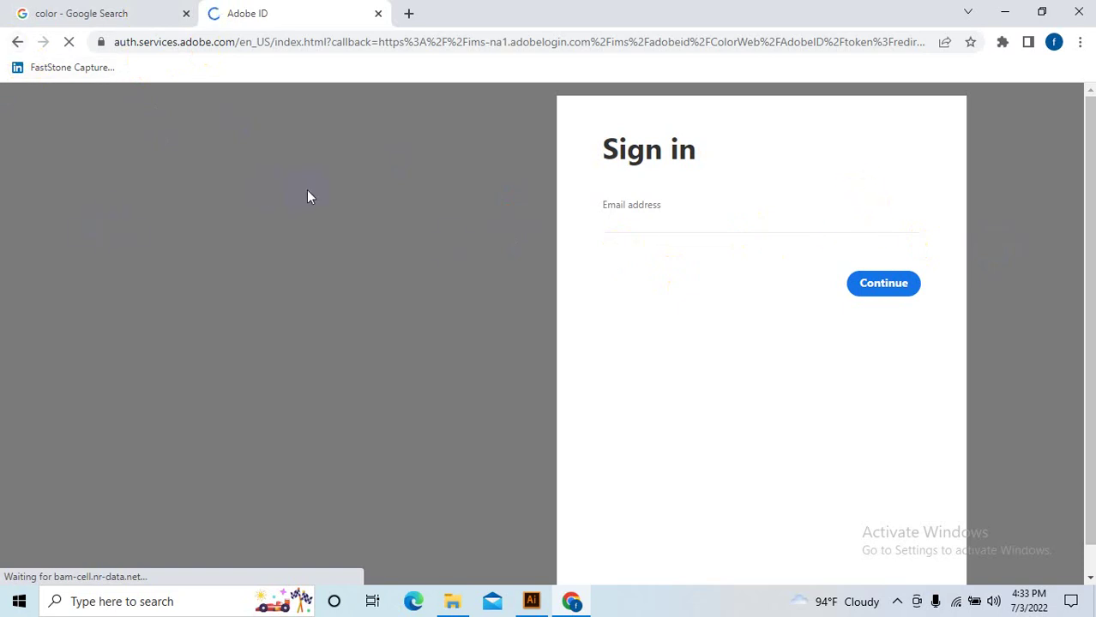
left_click(670, 296)
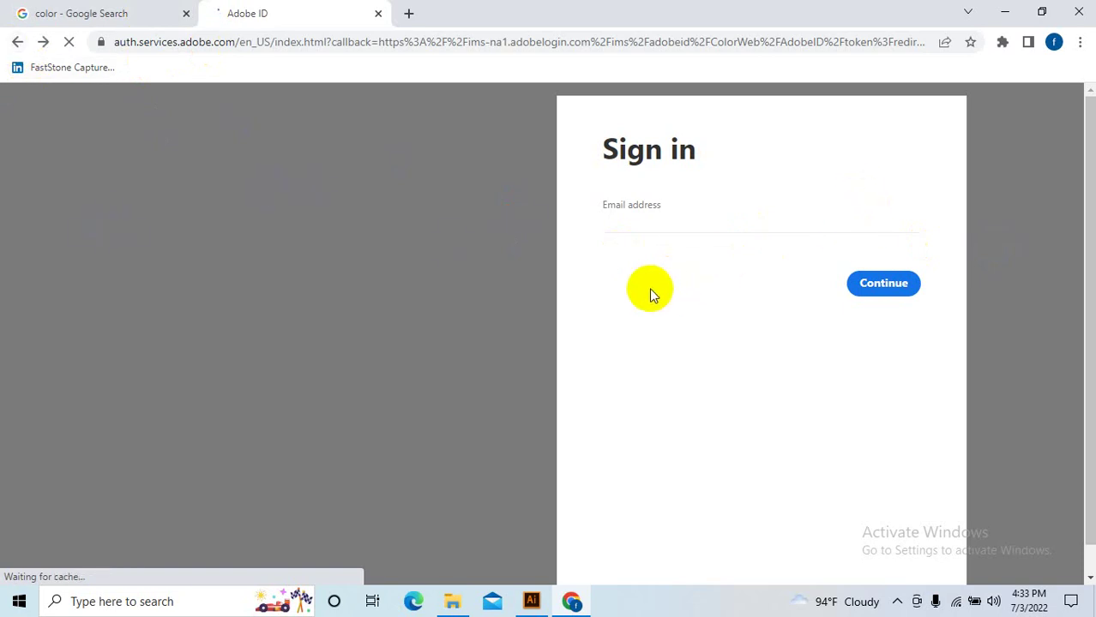
left_click(15, 43)
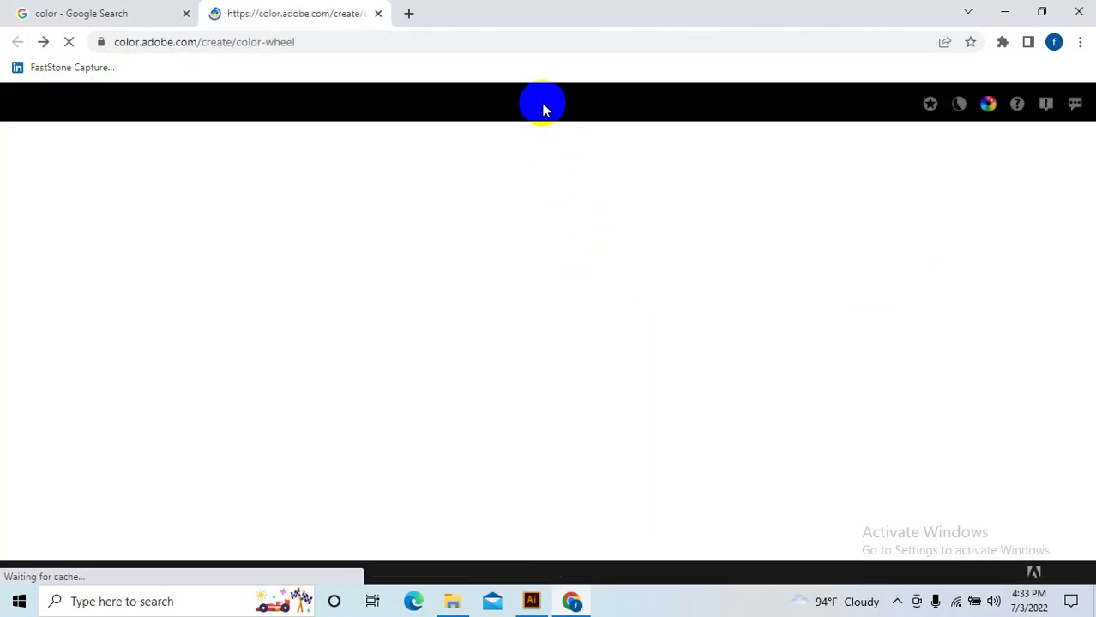
left_click(554, 104)
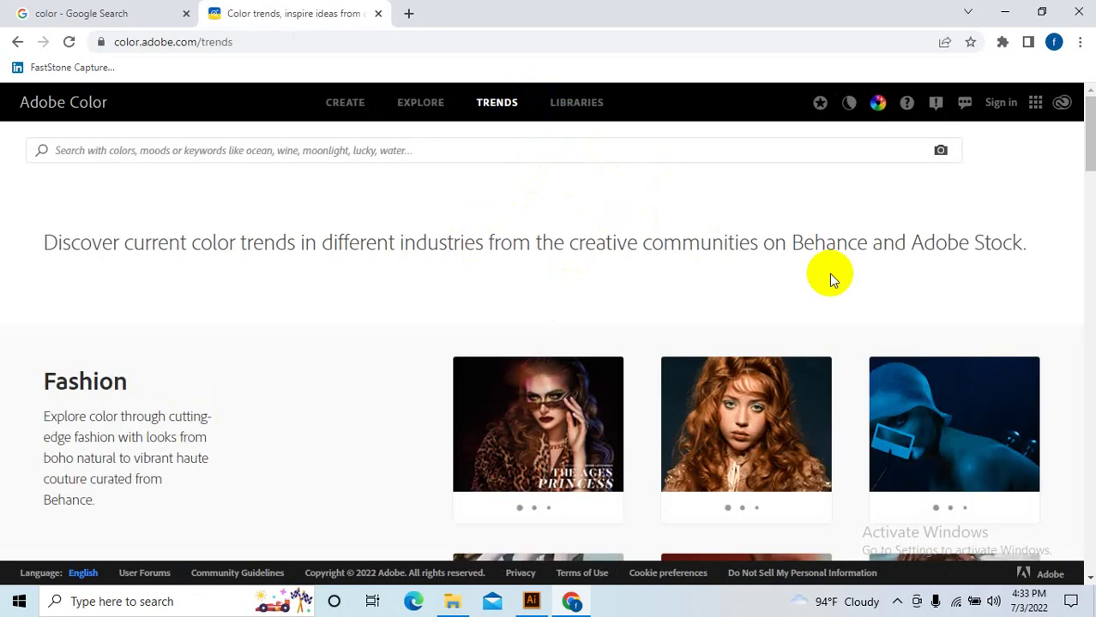
scroll(828, 273, "down", 1)
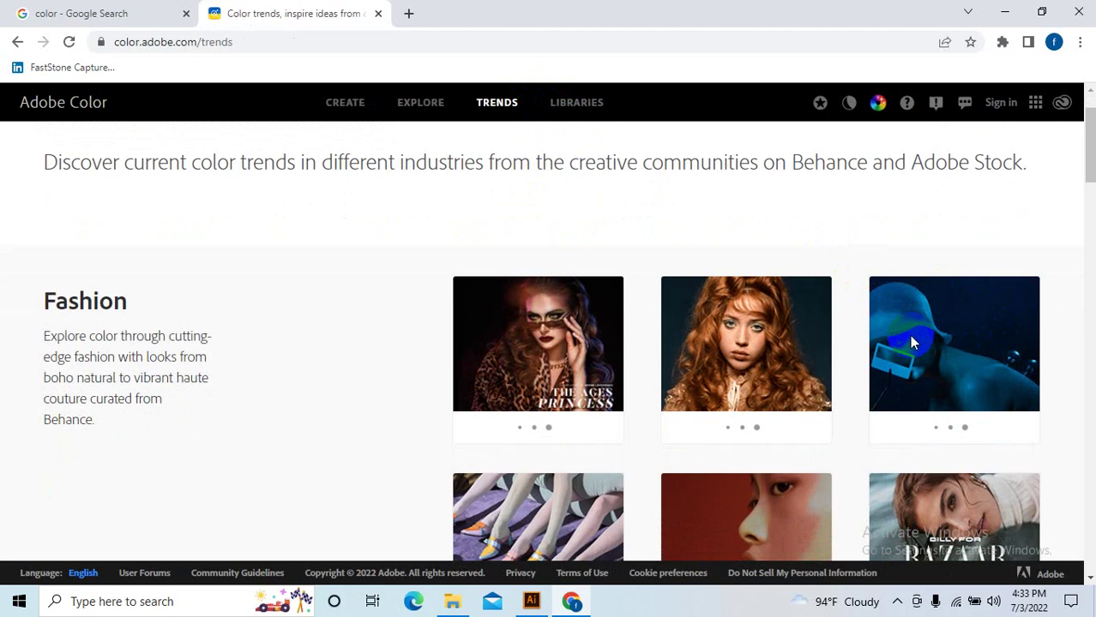
scroll(892, 347, "down", 3)
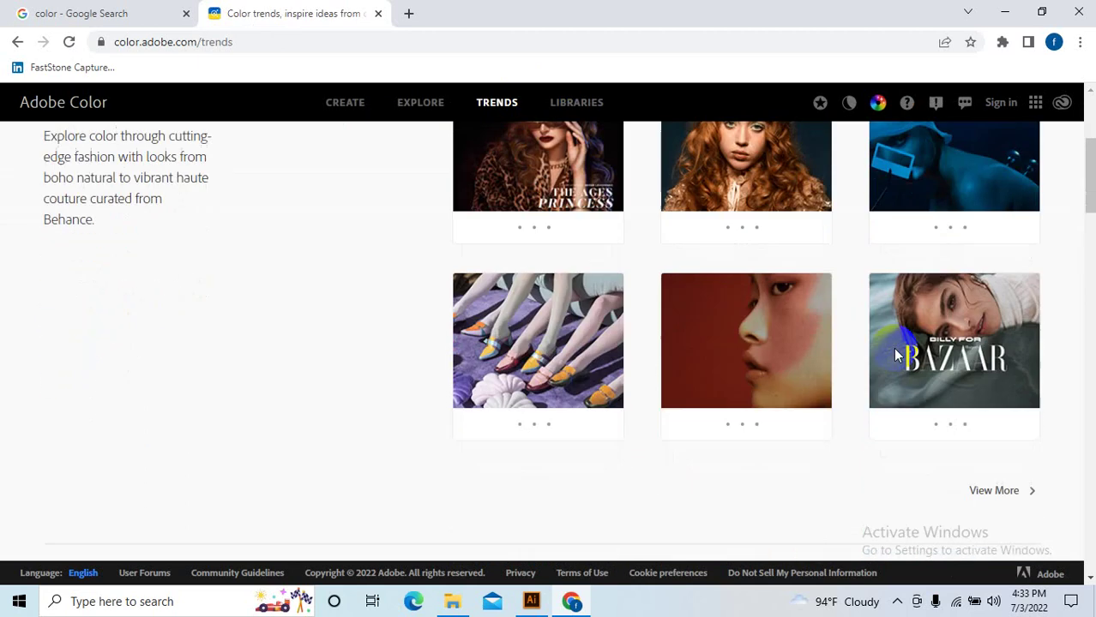
scroll(893, 347, "down", 1)
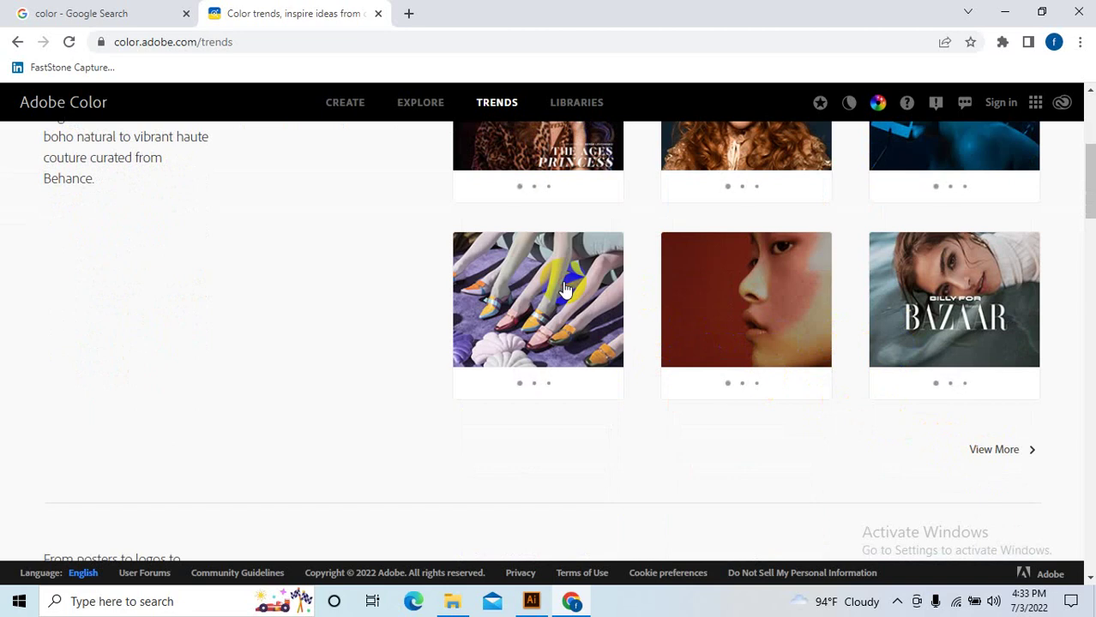
left_click(564, 289)
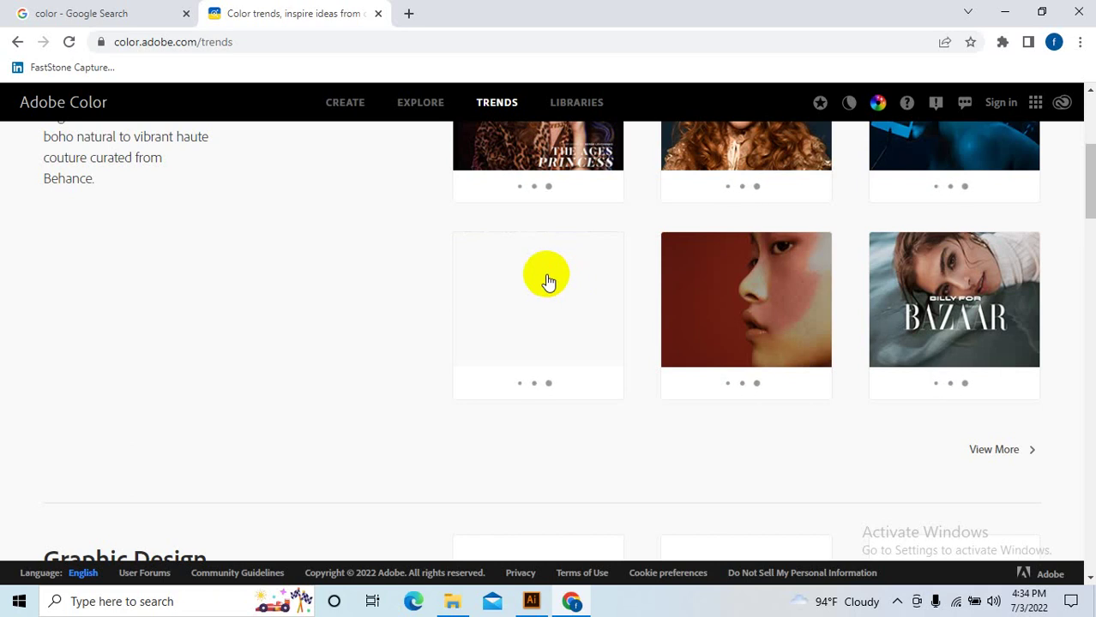
left_click(817, 345)
left_click(754, 305)
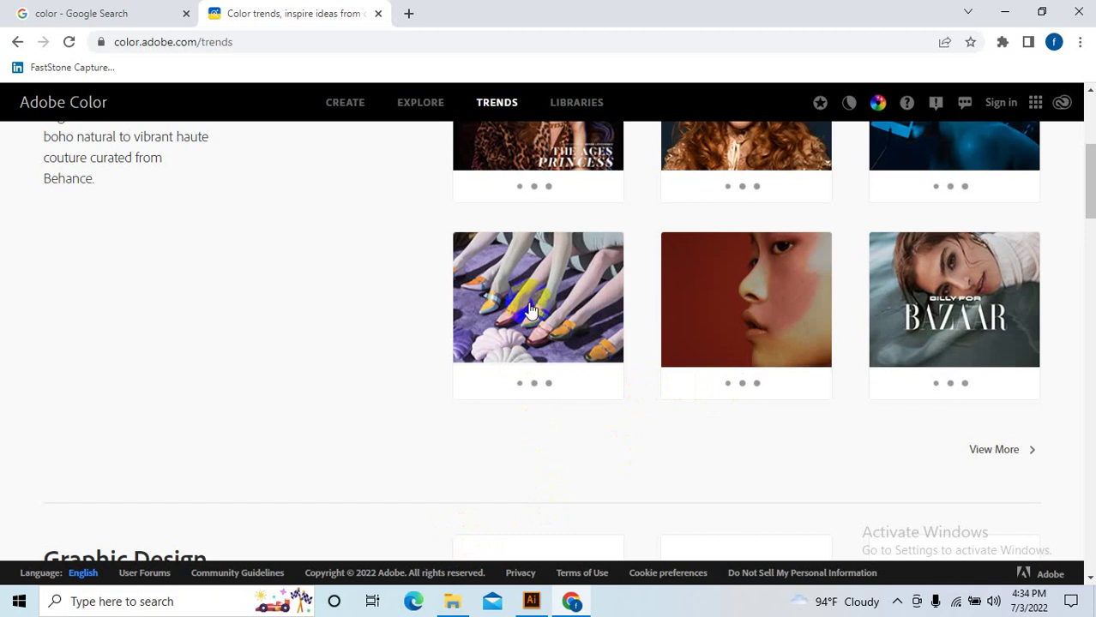
scroll(628, 306, "up", 2)
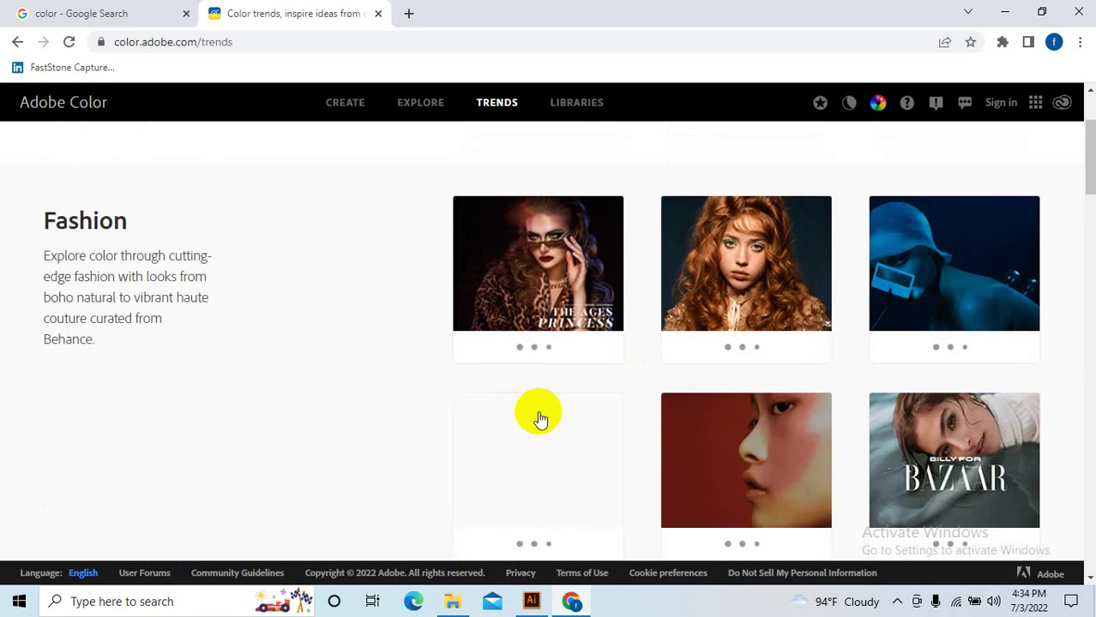
left_click(67, 43)
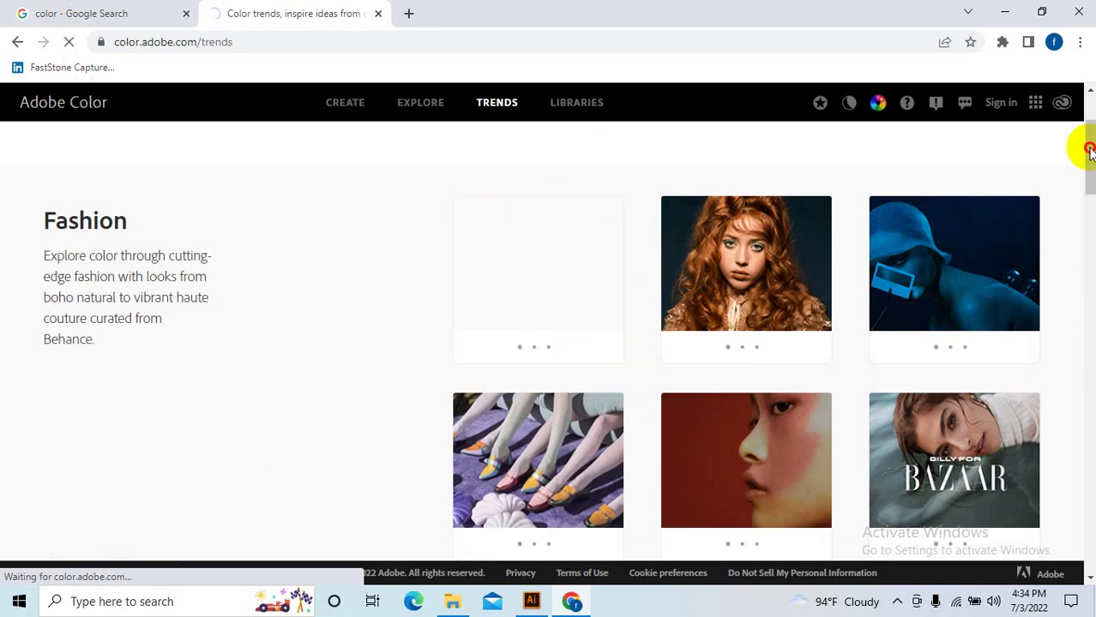
scroll(1089, 146, "up", 1)
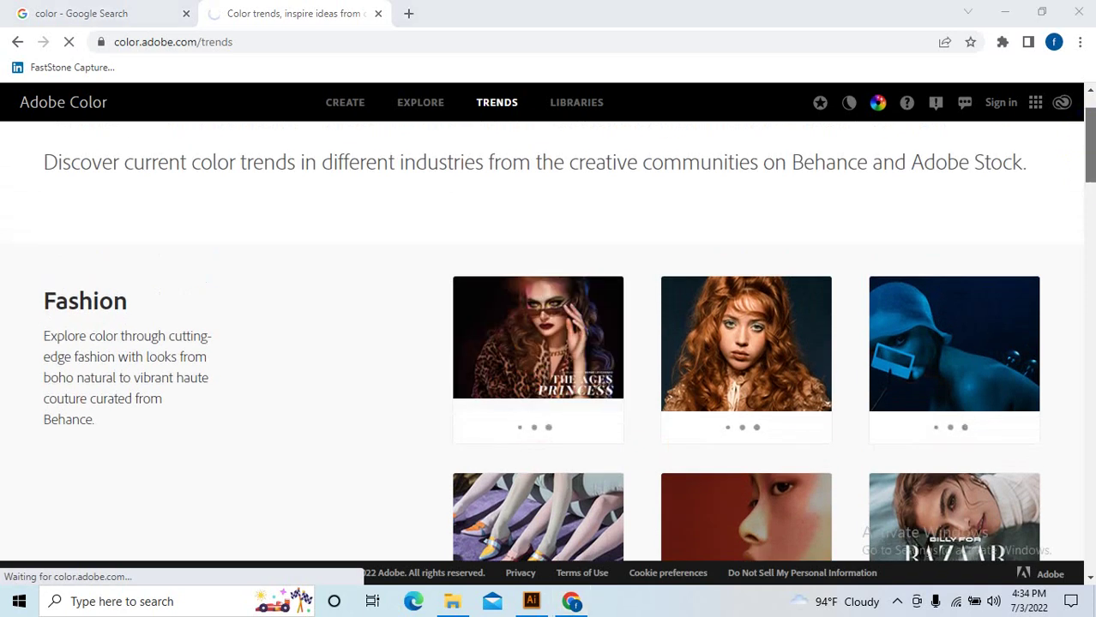
left_click_drag(1087, 178, 1089, 157)
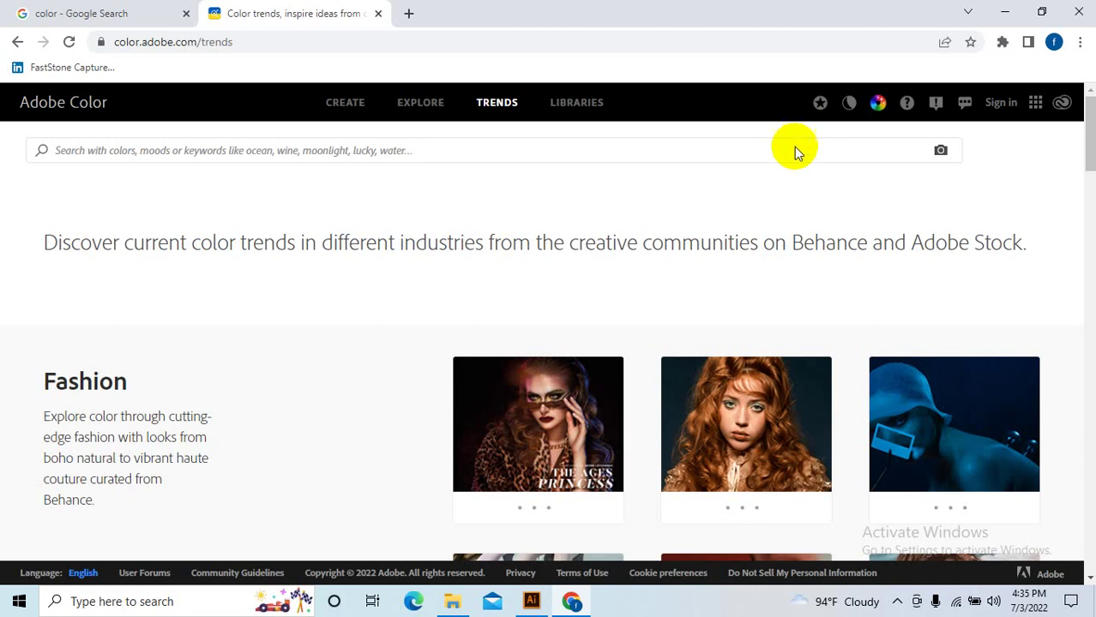
scroll(794, 150, "down", 2)
scroll(771, 159, "down", 3)
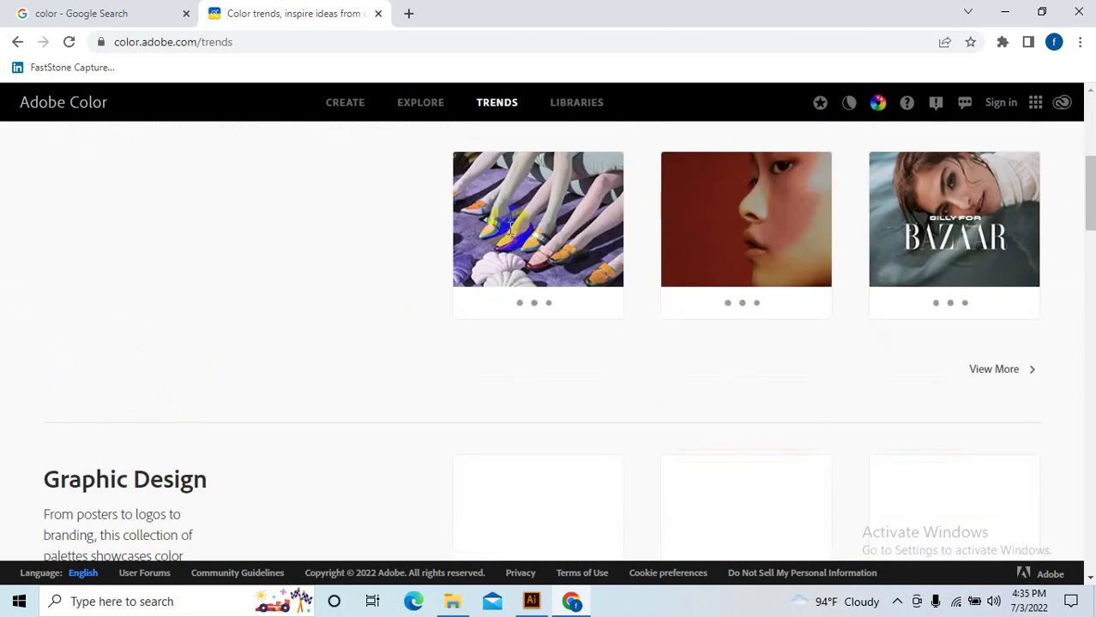
scroll(511, 227, "up", 1)
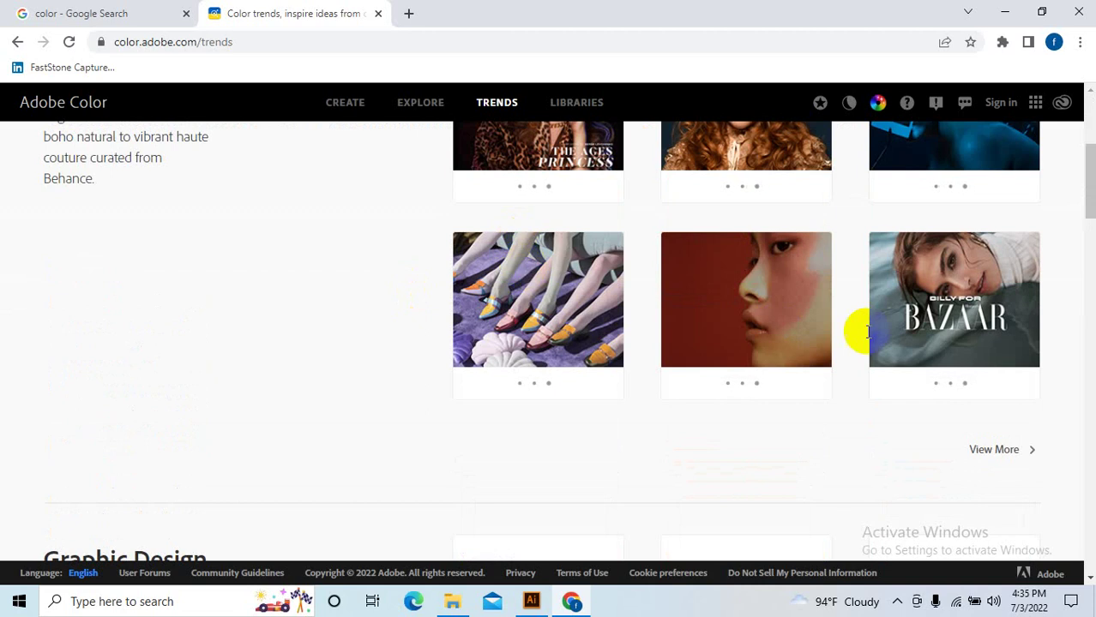
scroll(866, 330, "up", 3)
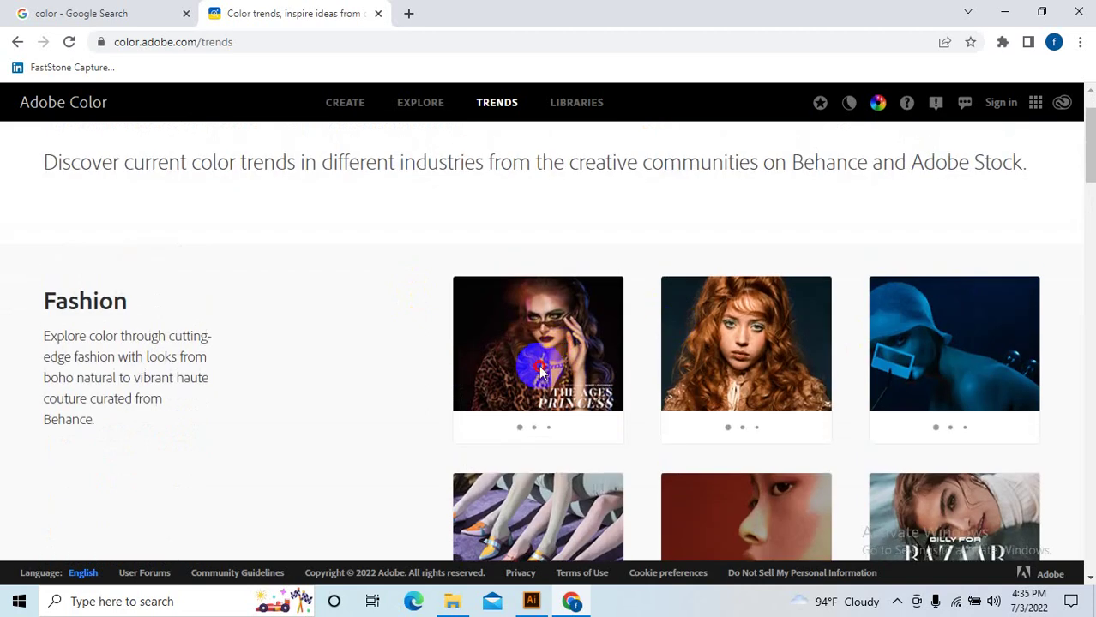
right_click(969, 375)
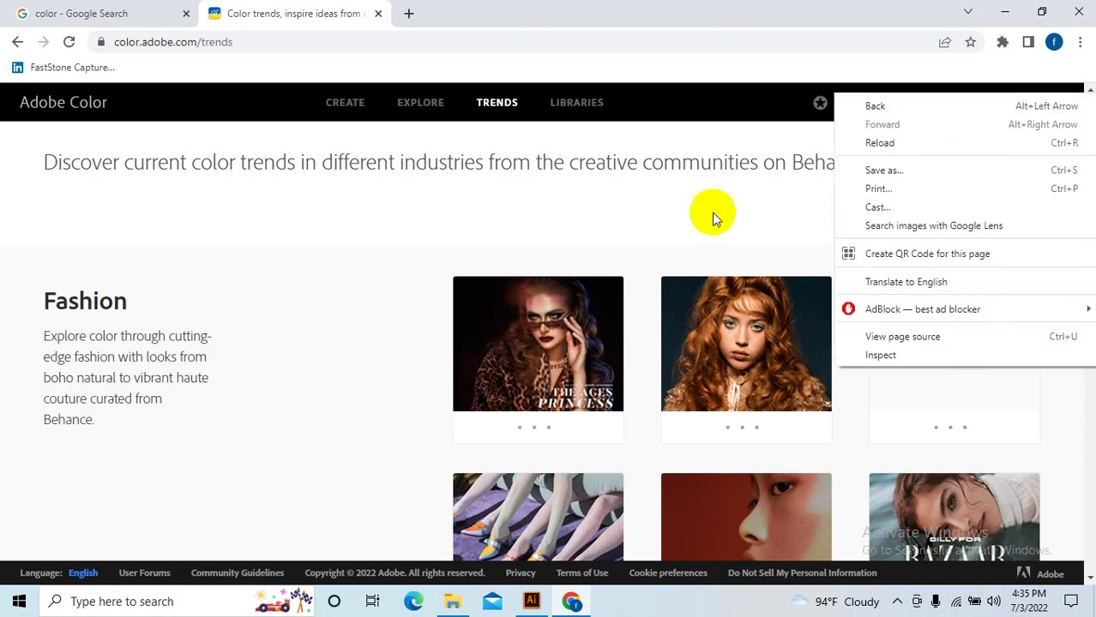
- Return to the 'color' Google search and show its image results
left_click(90, 22)
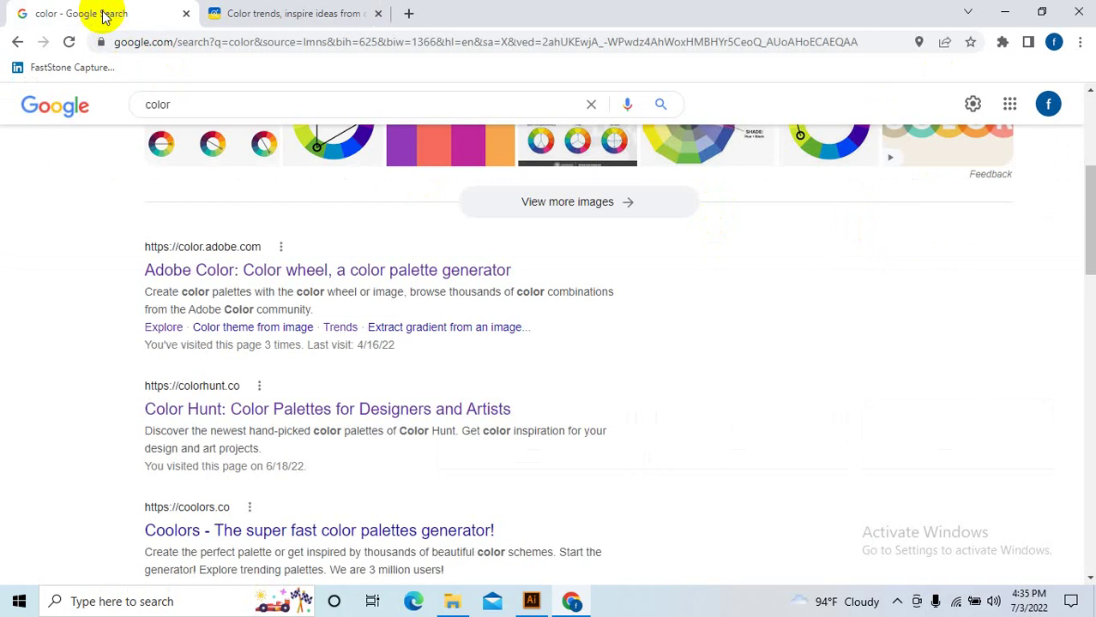
left_click(269, 19)
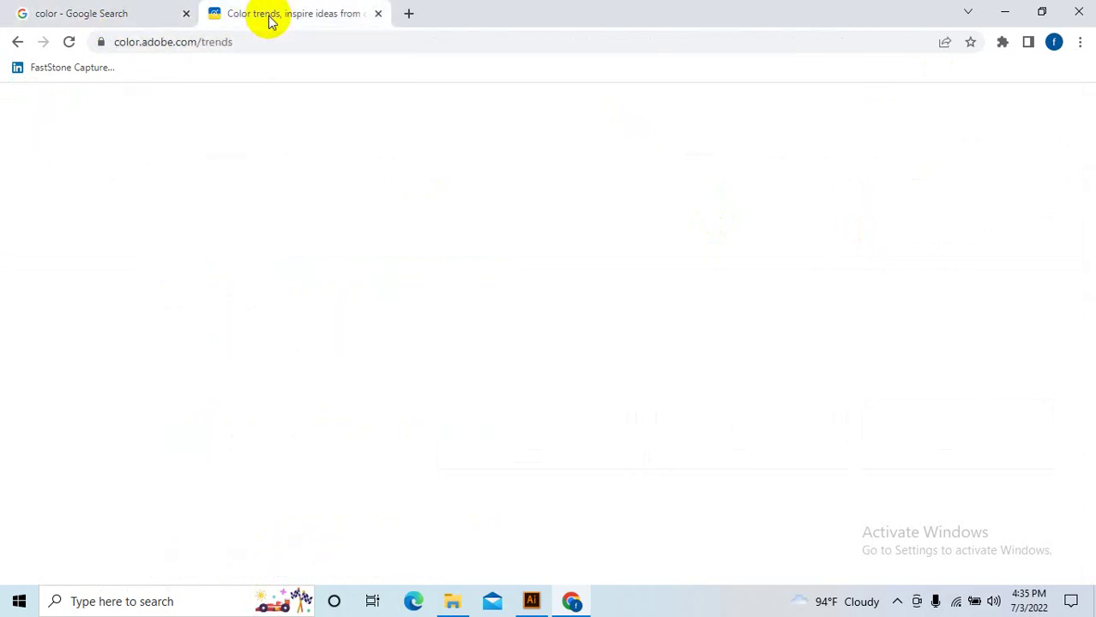
left_click(96, 8)
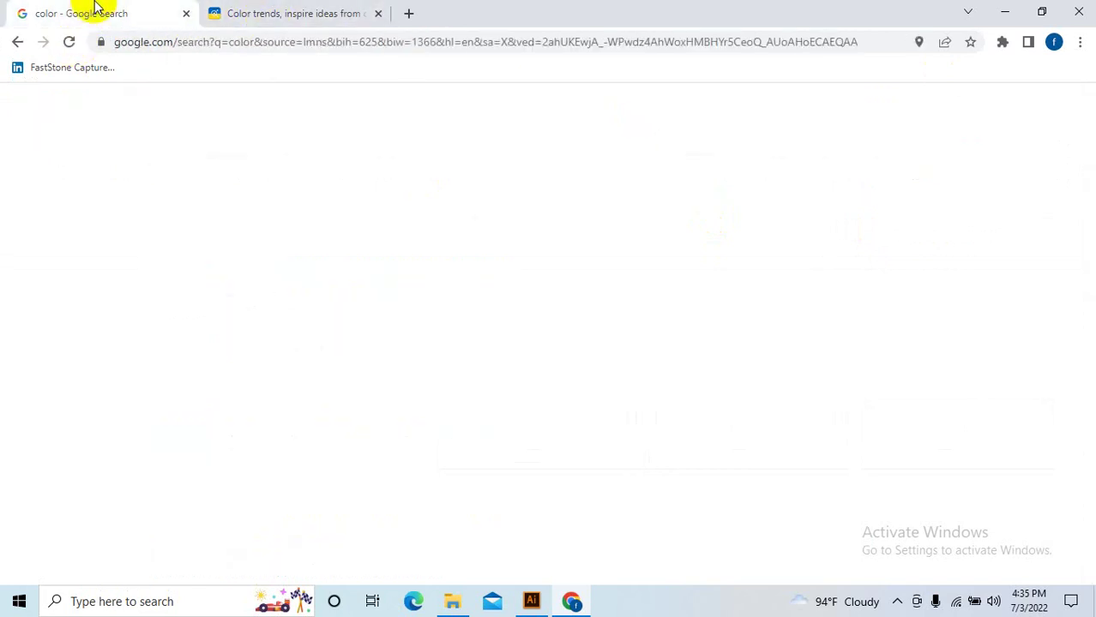
scroll(347, 270, "up", 1)
scroll(326, 258, "up", 3)
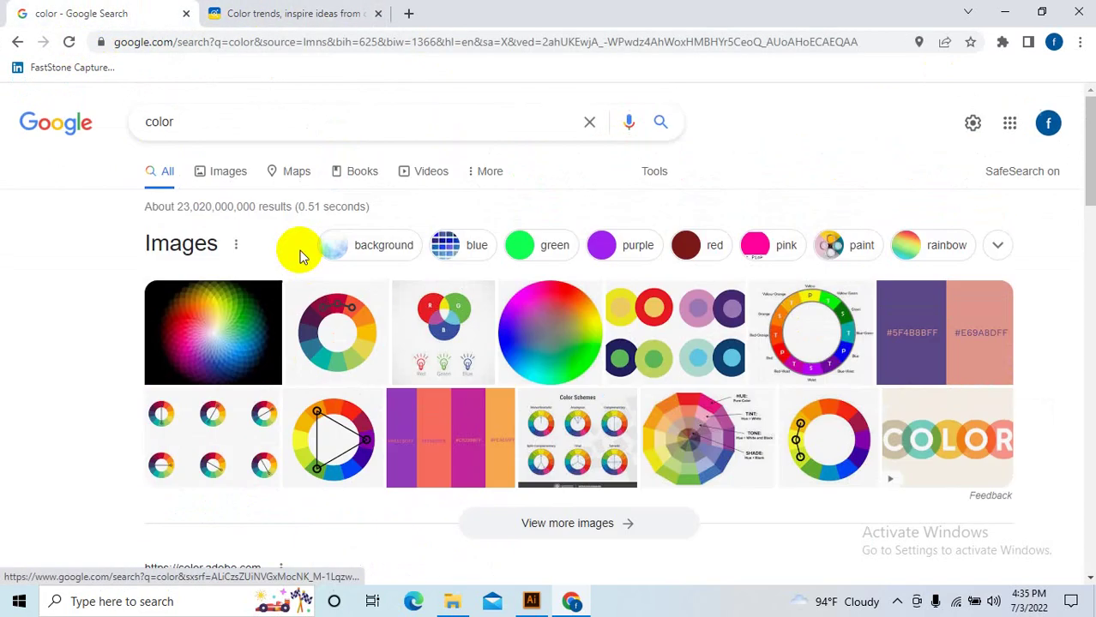
left_click(229, 171)
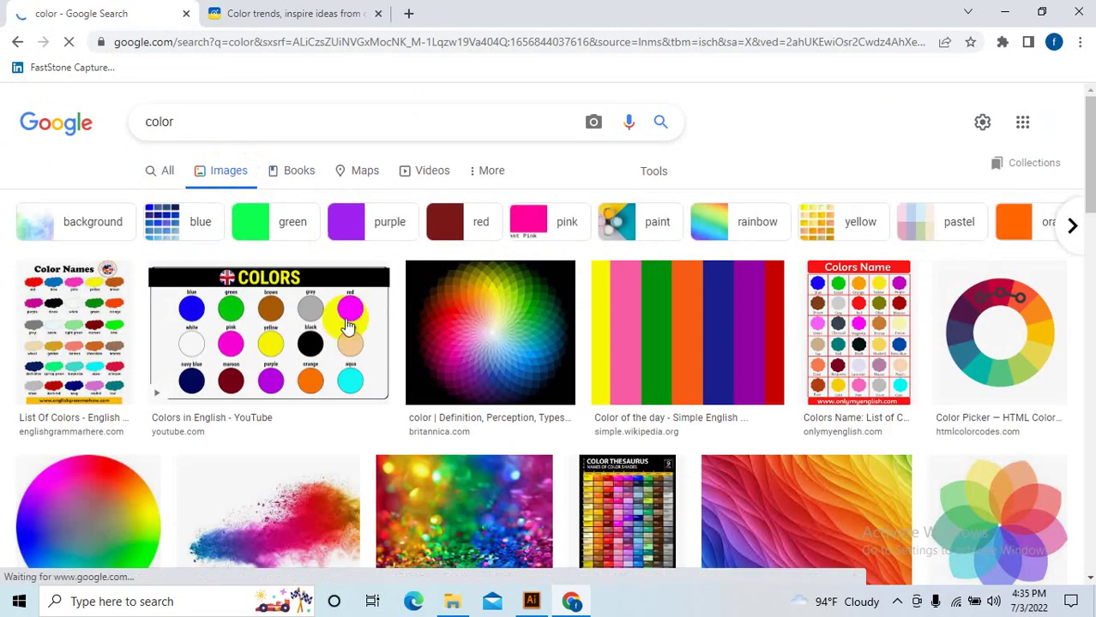
scroll(841, 321, "down", 1)
scroll(840, 322, "down", 2)
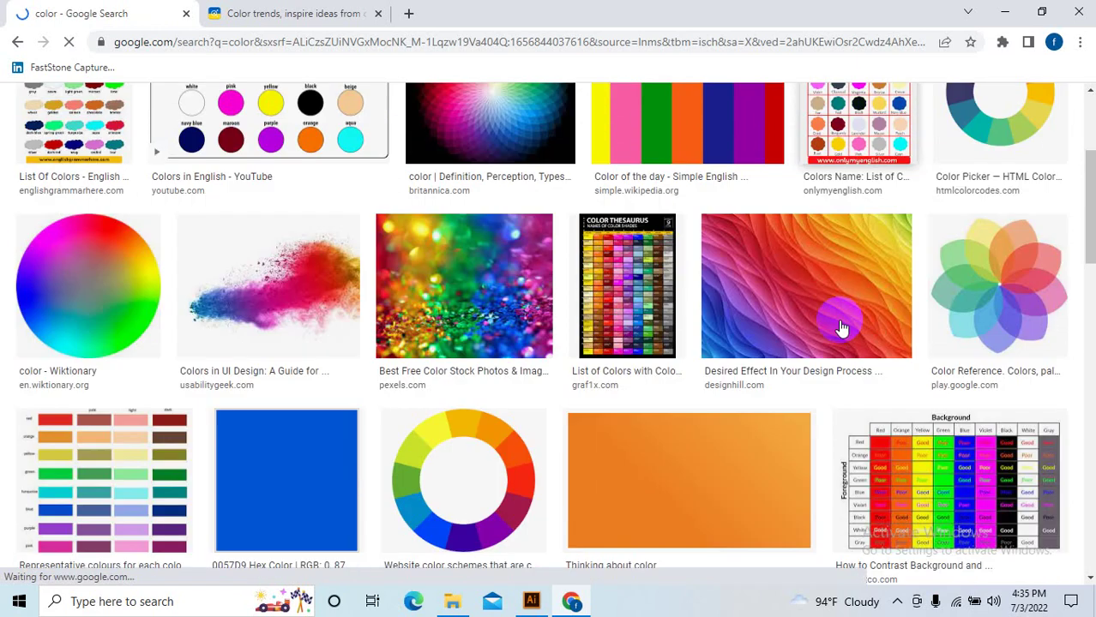
- Preview the wavy rainbow Designhill image among the colour image results
left_click(816, 249)
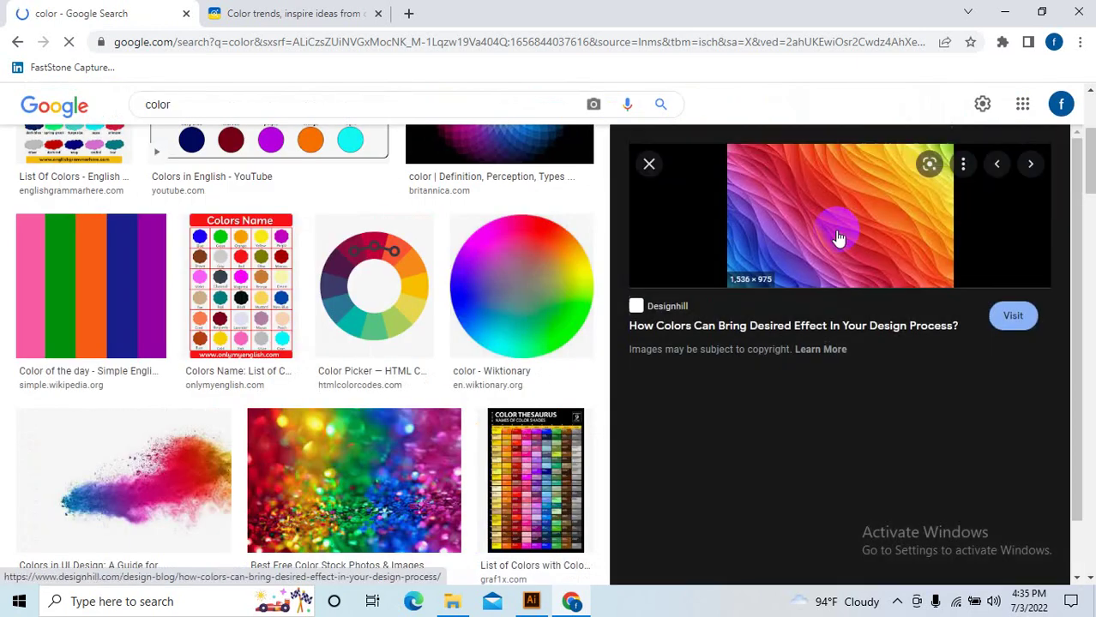
right_click(825, 206)
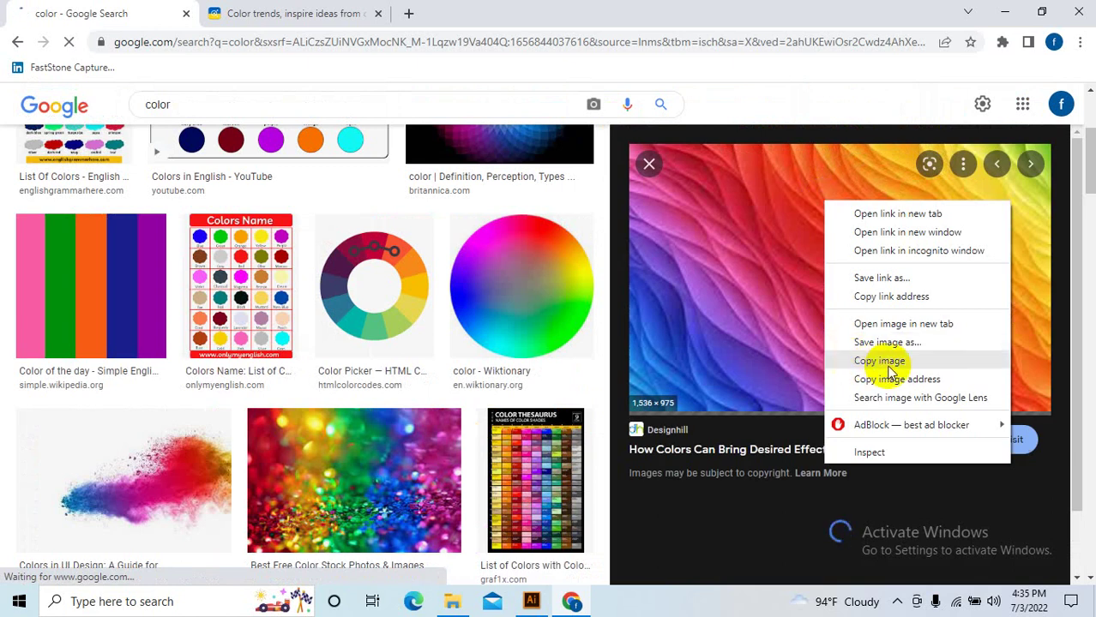
left_click(688, 606)
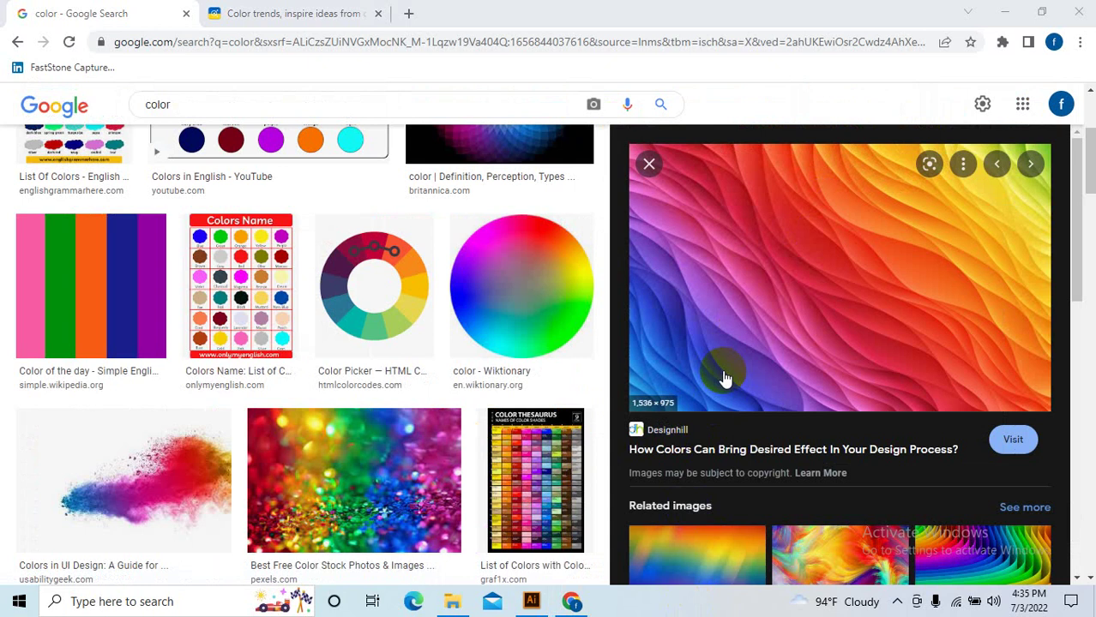
left_click(549, 309)
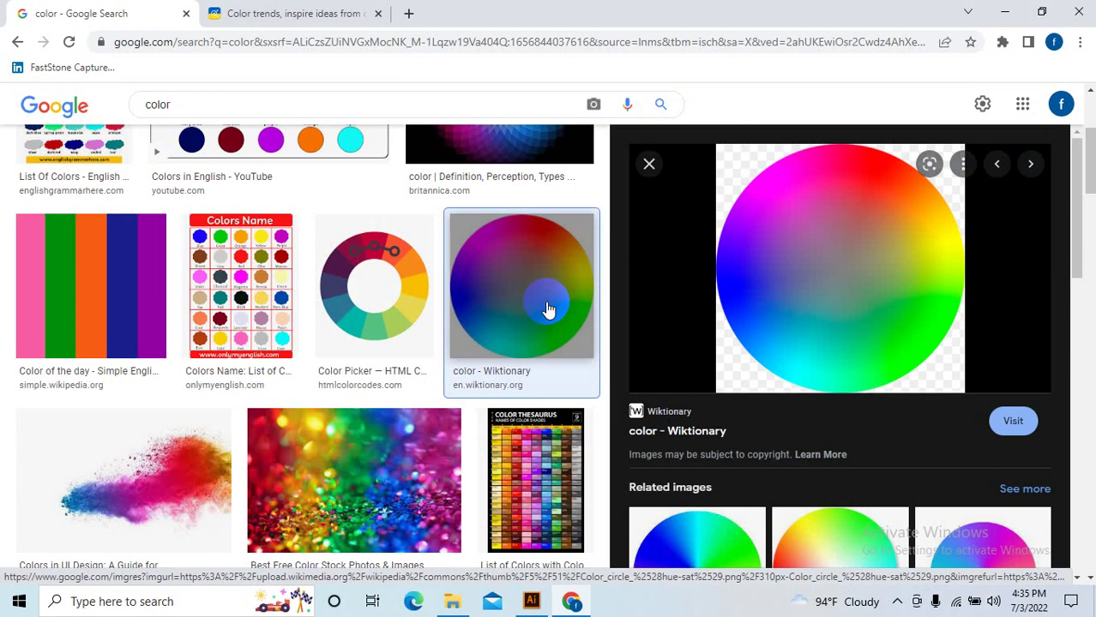
left_click(647, 164)
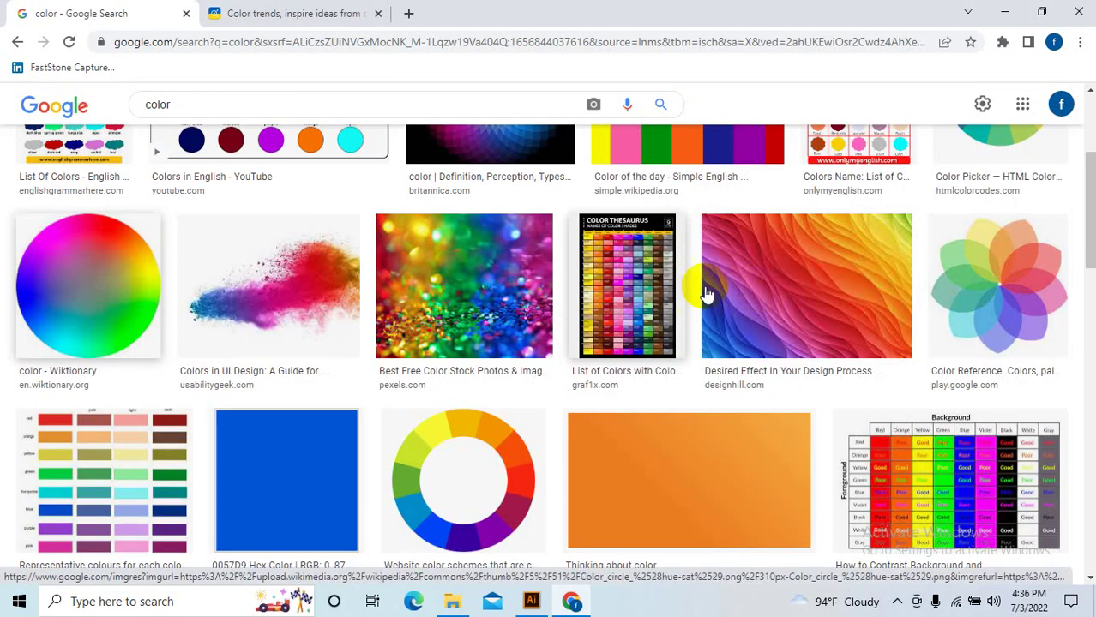
left_click(811, 275)
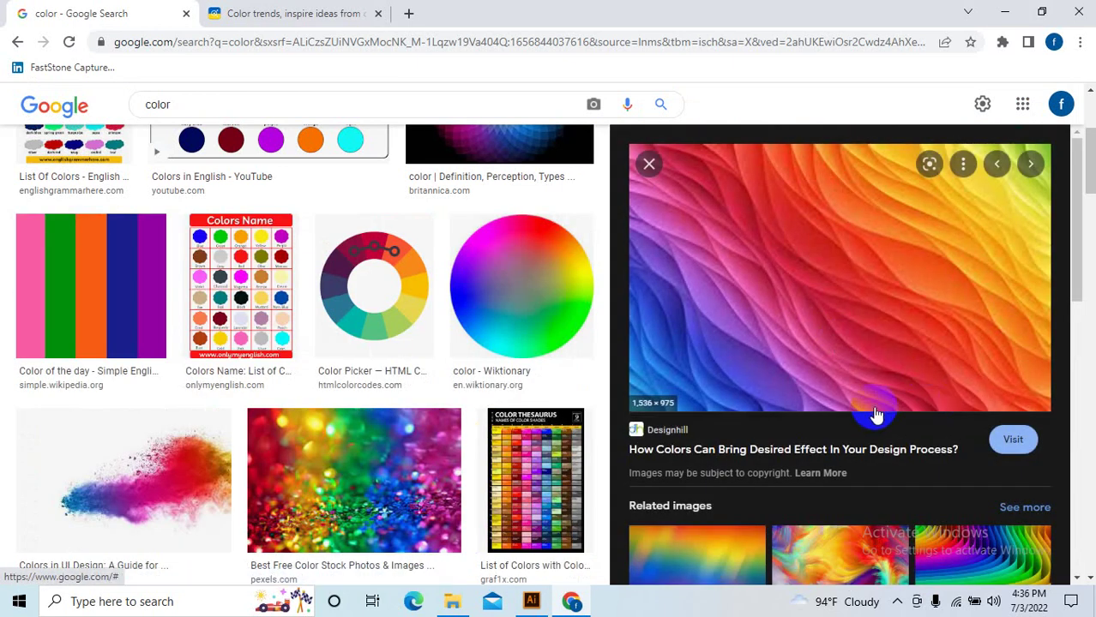
- Save the rainbow image to Downloads as colors.jpg and drag it toward Illustrator
right_click(815, 247)
left_click(875, 417)
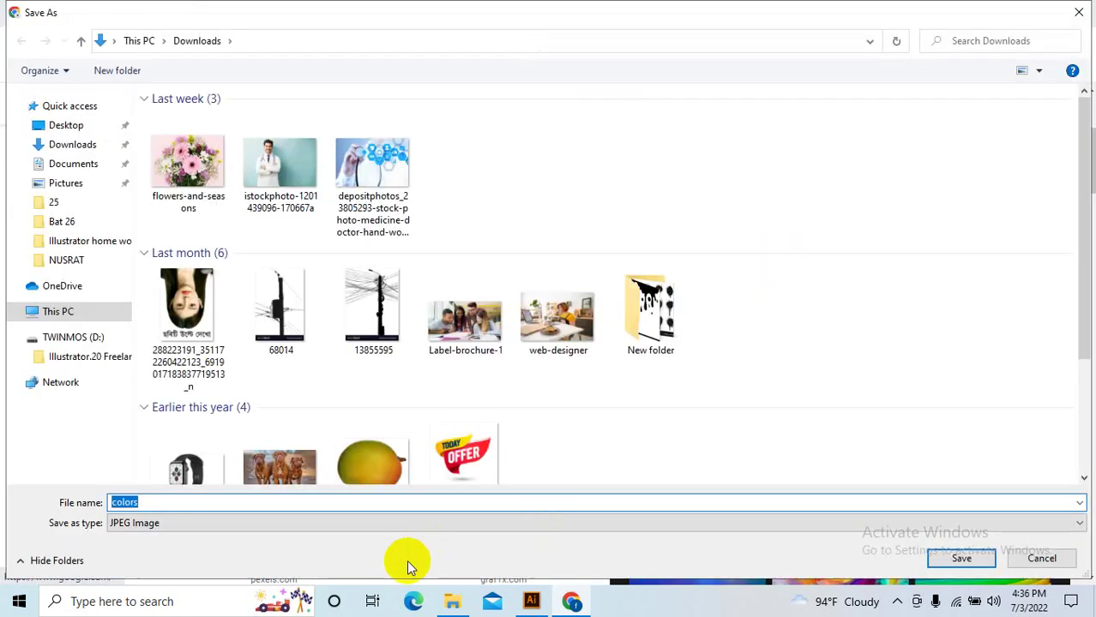
key("Return")
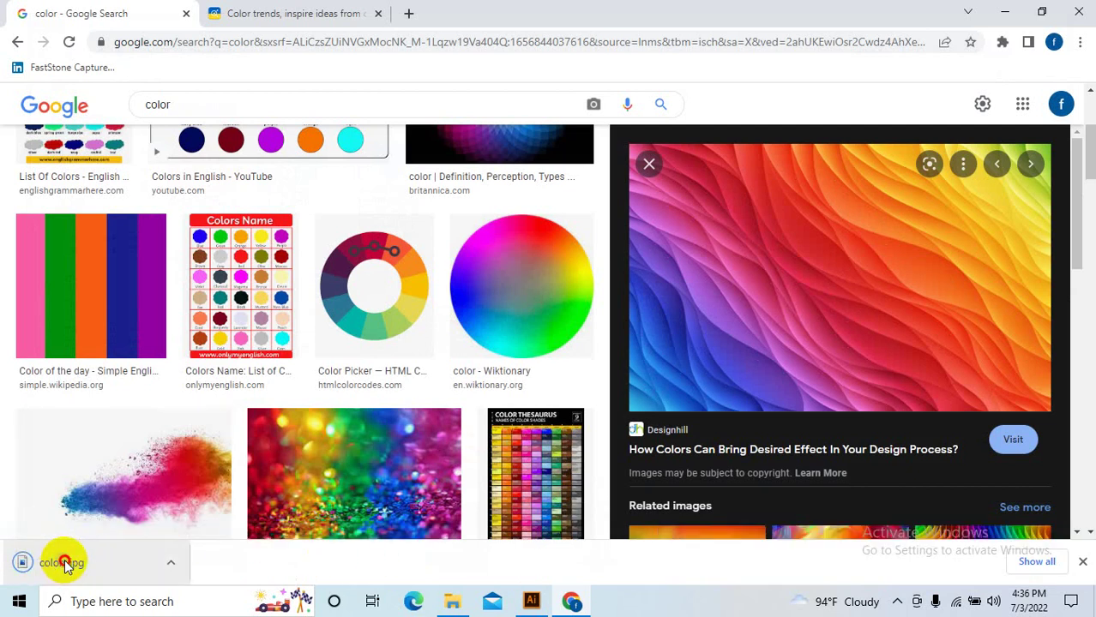
mouse_move(38, 563)
left_mouse_down()
mouse_move(461, 568)
mouse_move(531, 609)
left_mouse_up()
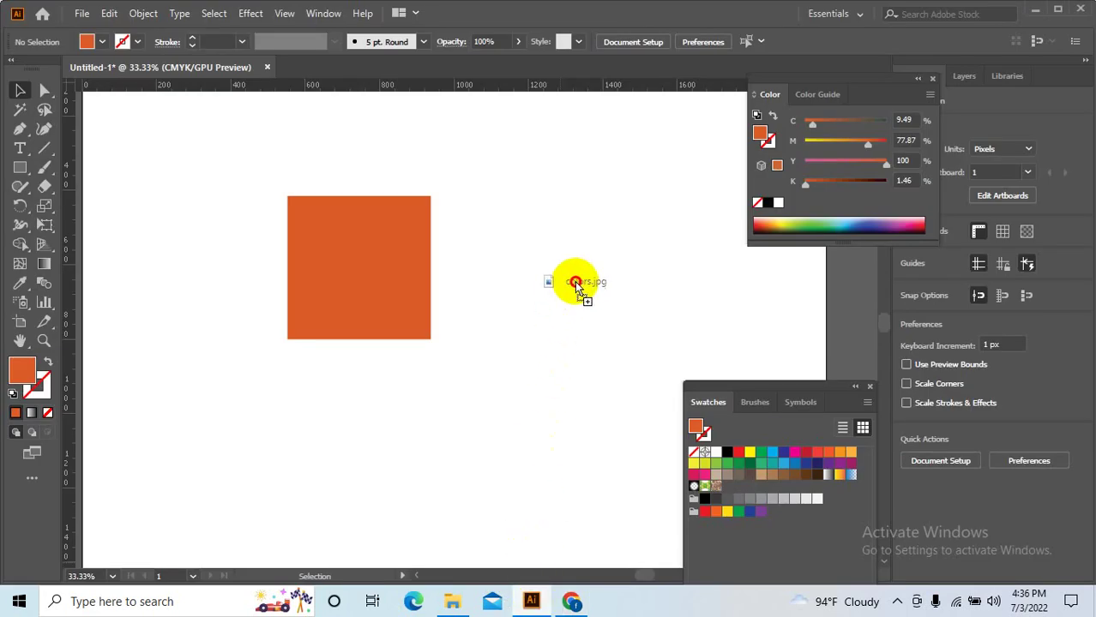
- Drop colors.jpg onto the artboard and scale it to 502.422 × 318.92 px below the orange square
left_click_drag(532, 609, 575, 282)
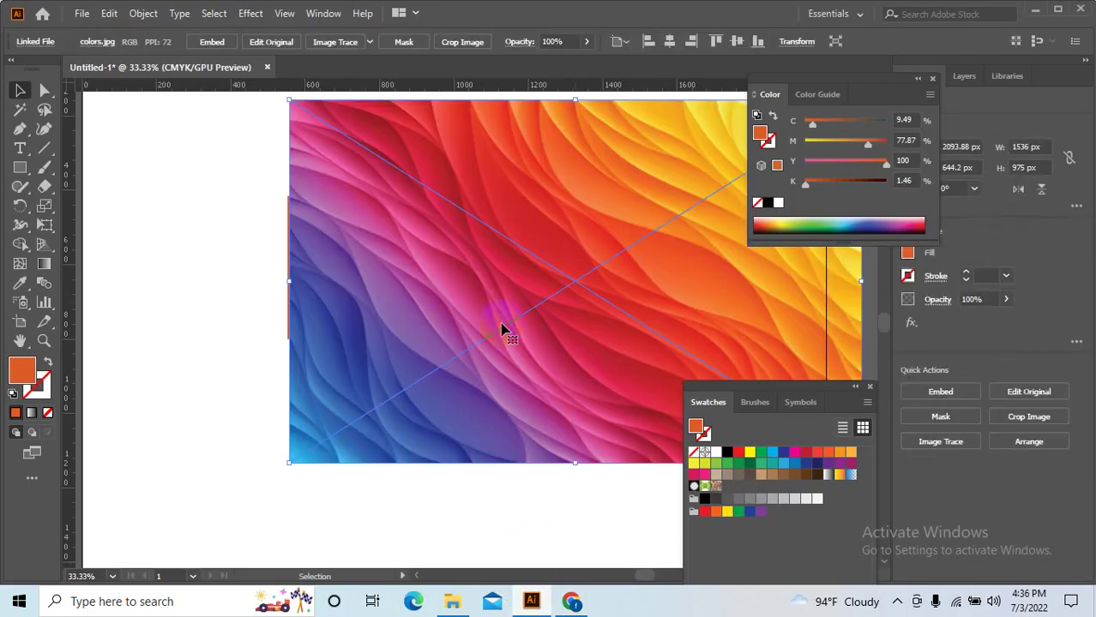
left_click_drag(597, 345, 343, 341)
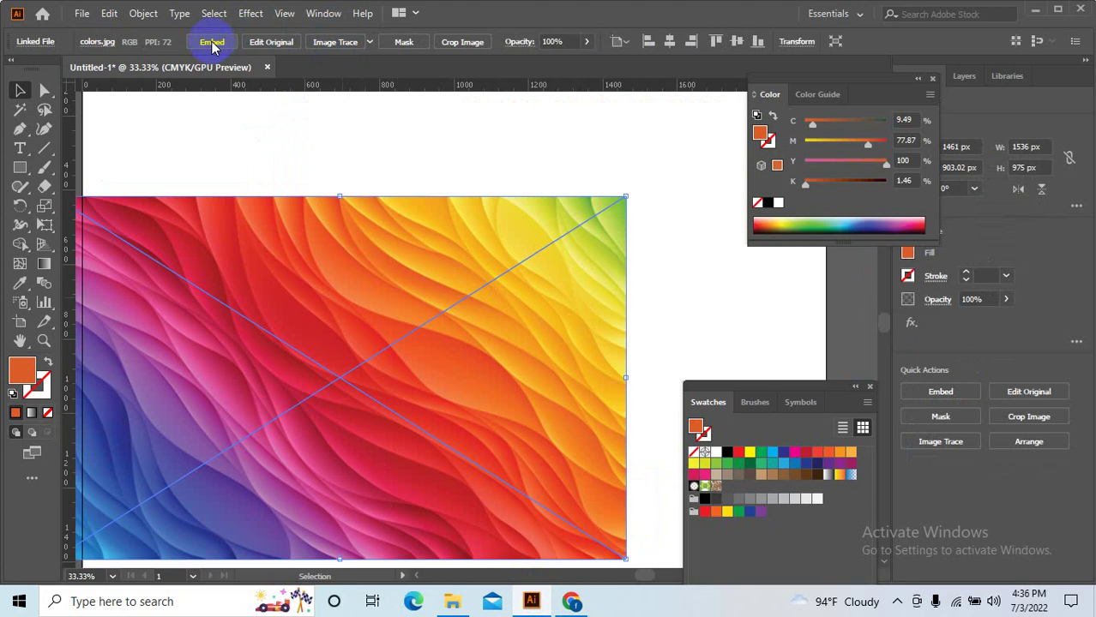
scroll(421, 372, "down", 3)
scroll(416, 376, "up", 3)
left_click_drag(416, 375, 497, 375)
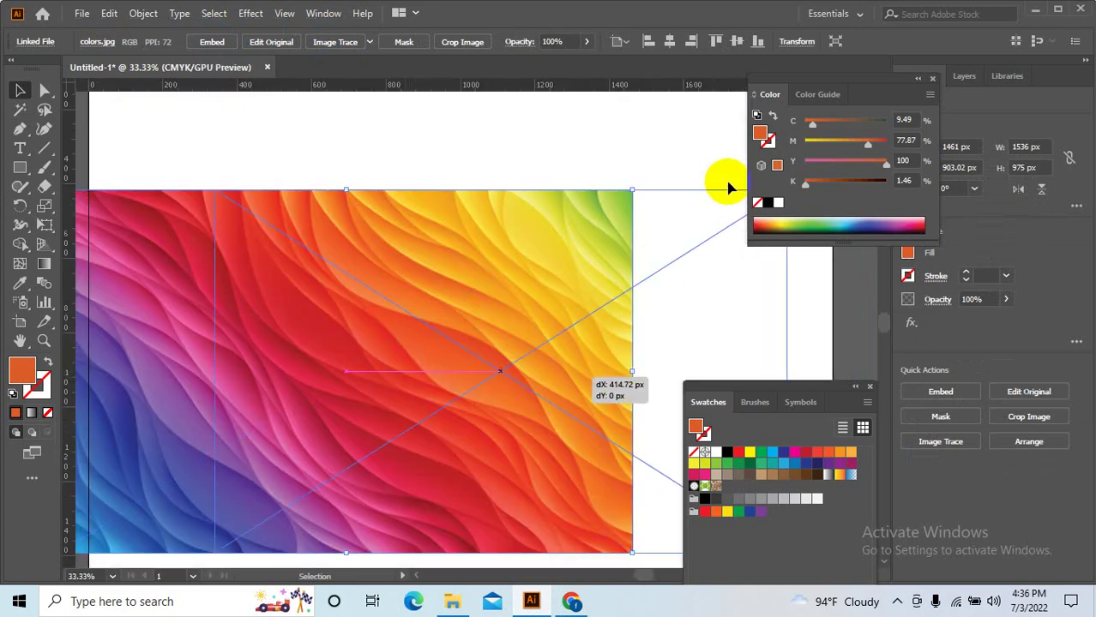
mouse_move(214, 190)
left_mouse_down()
mouse_move(407, 313)
mouse_move(375, 322)
mouse_move(387, 460)
left_mouse_up()
scroll(445, 307, "down", 4)
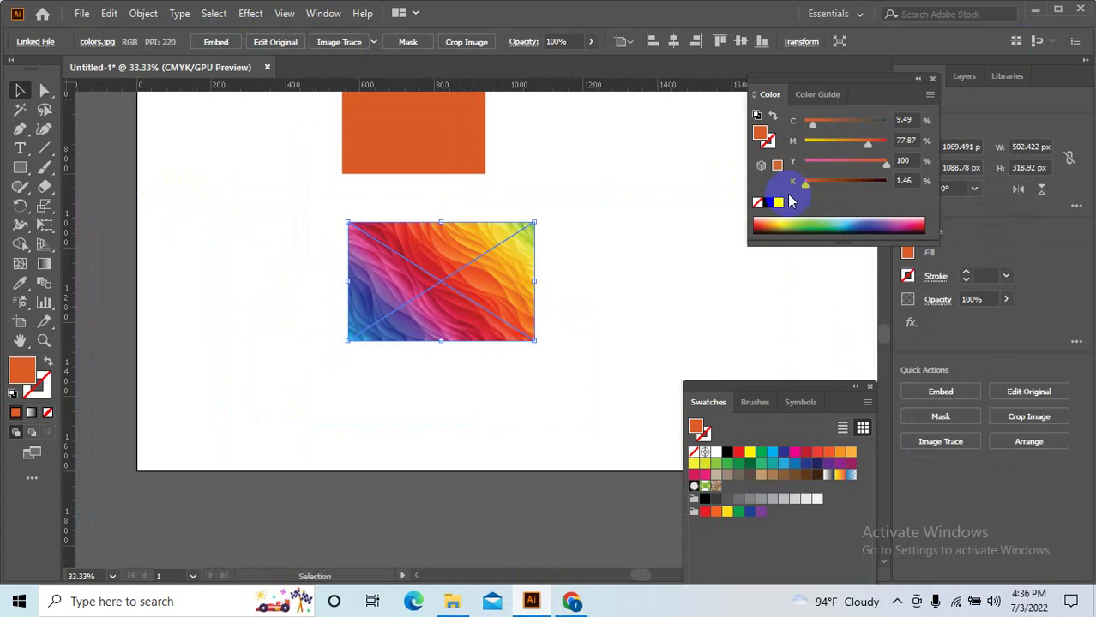
- Load colors.jpg from the Downloads folder with File > Place
left_click(81, 13)
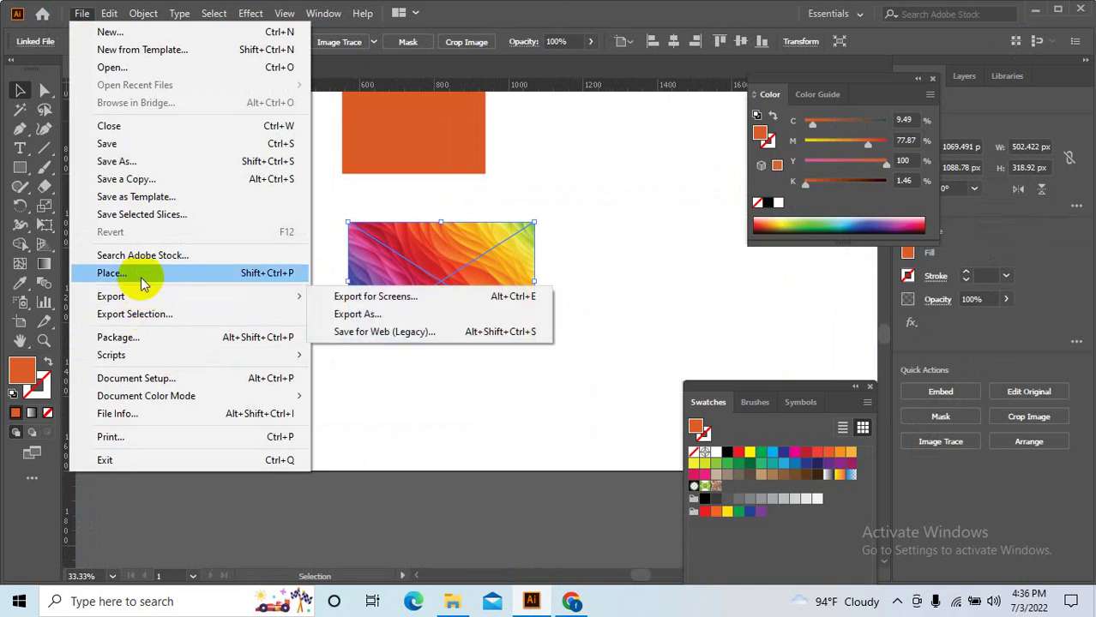
left_click(140, 275)
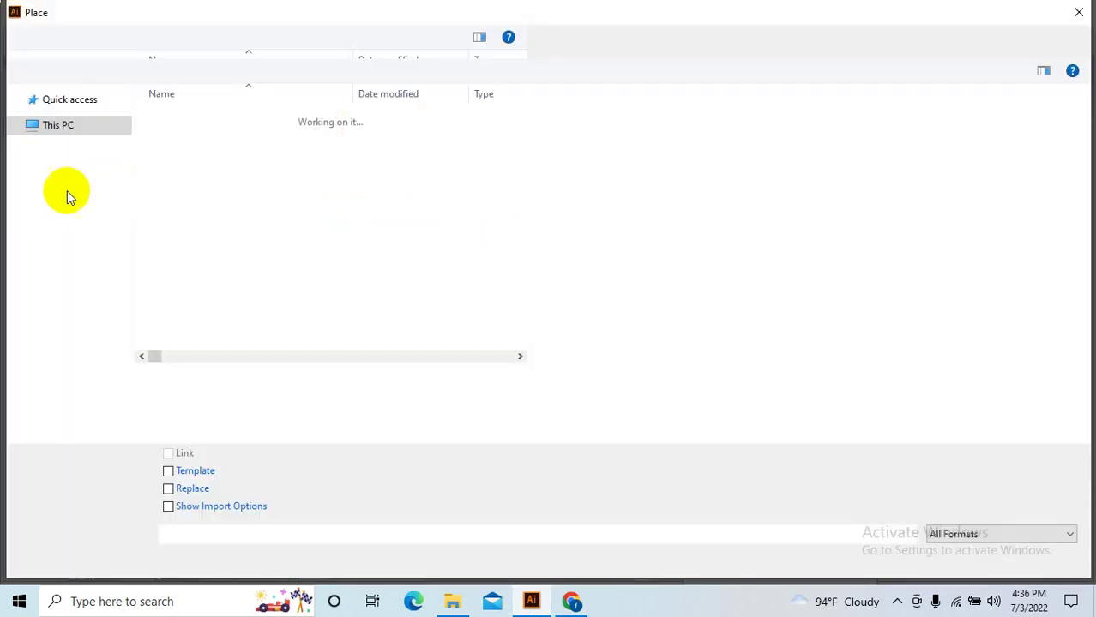
left_click(73, 145)
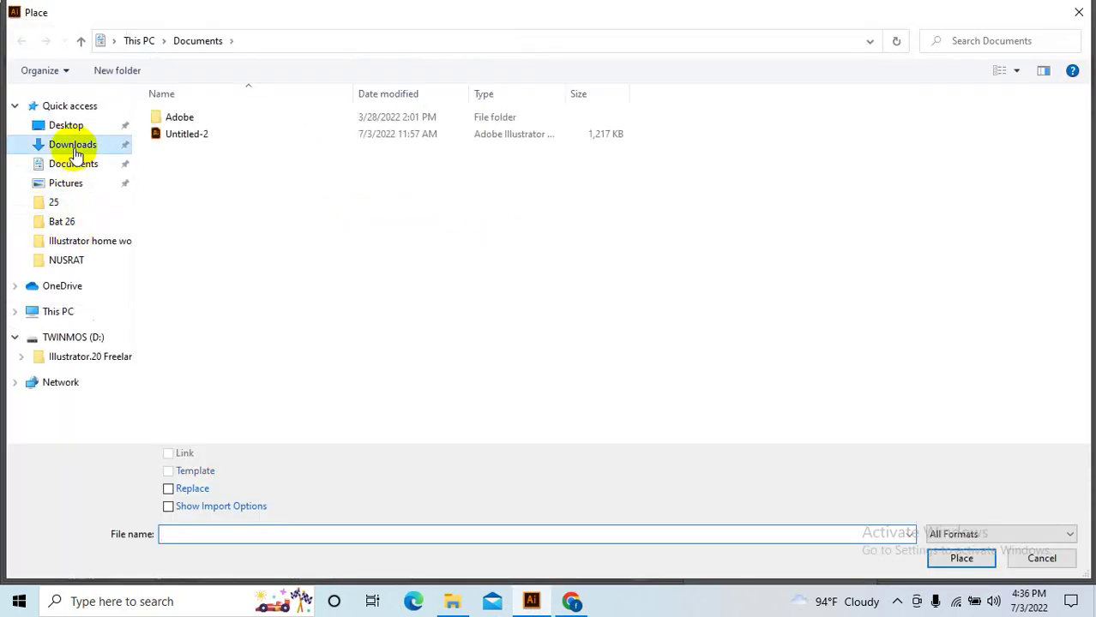
left_click(197, 154)
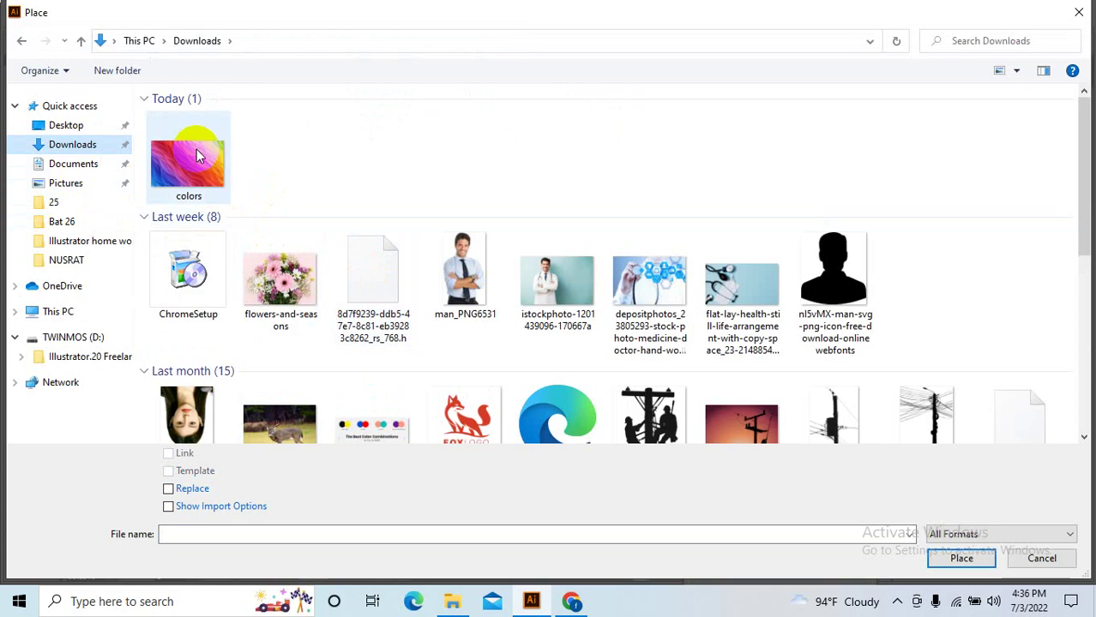
double_click(196, 154)
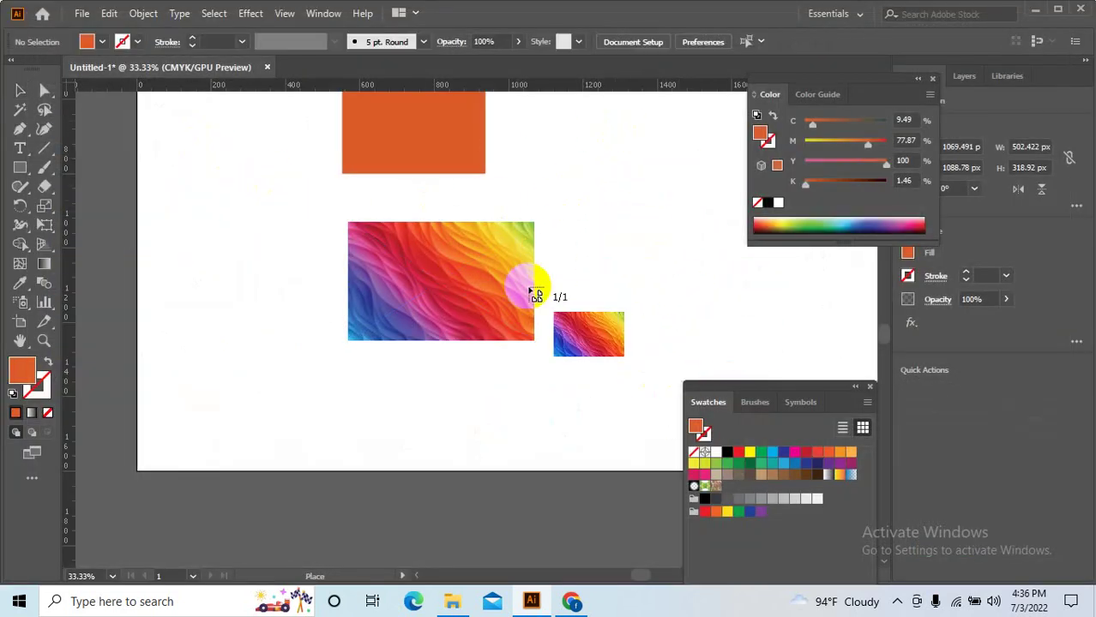
- Place a small 292.643 × 185.76 px copy on the canvas and embed it
left_click_drag(268, 351, 463, 422)
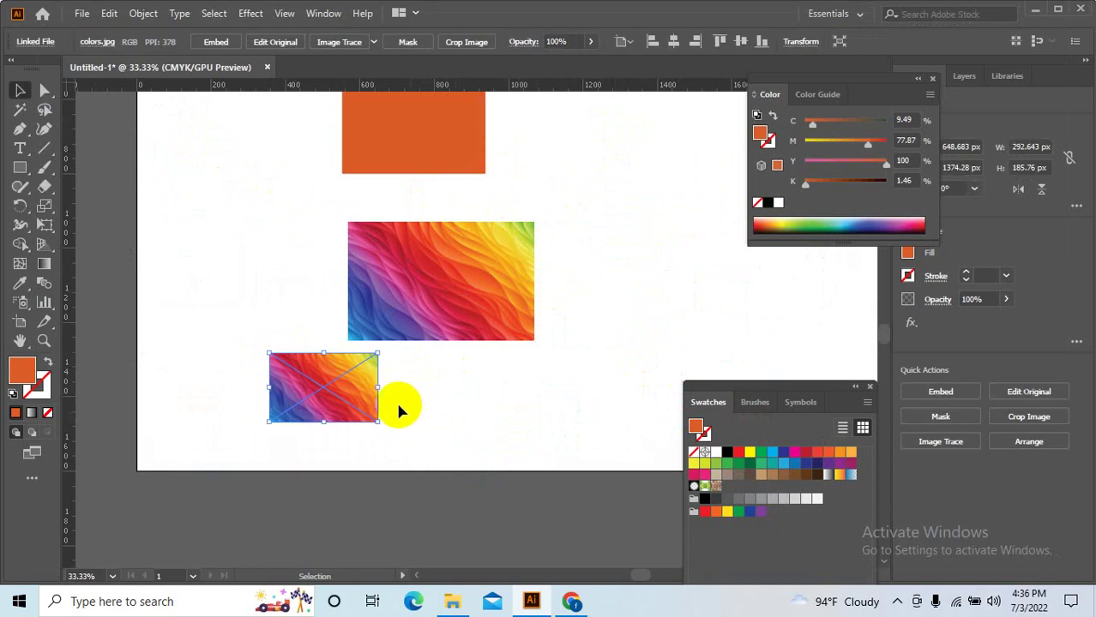
scroll(310, 398, "up", 1)
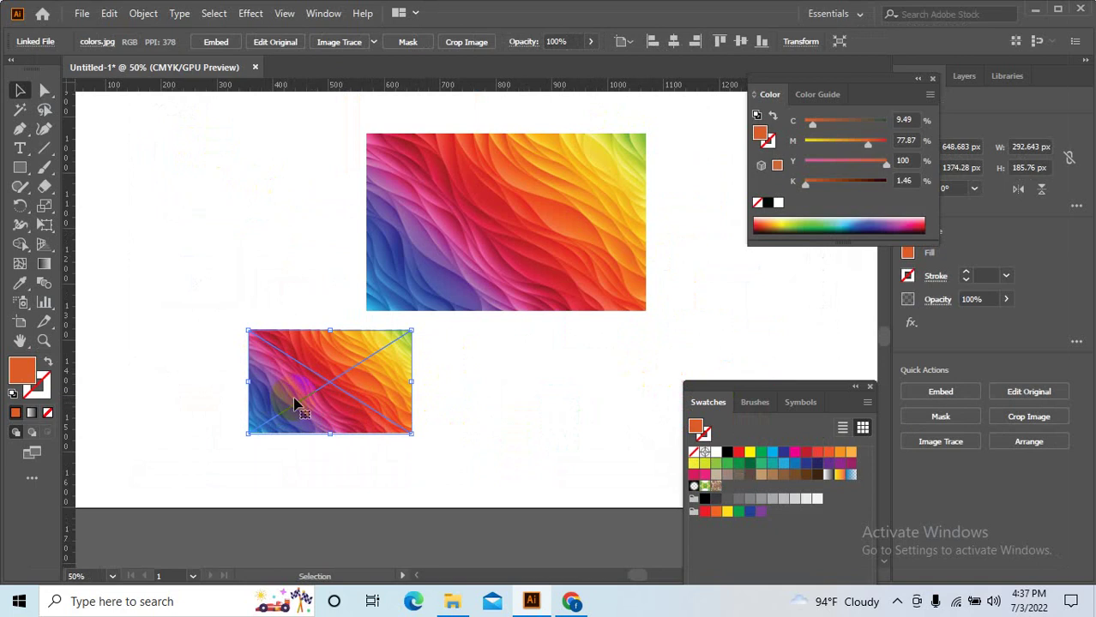
left_click(215, 45)
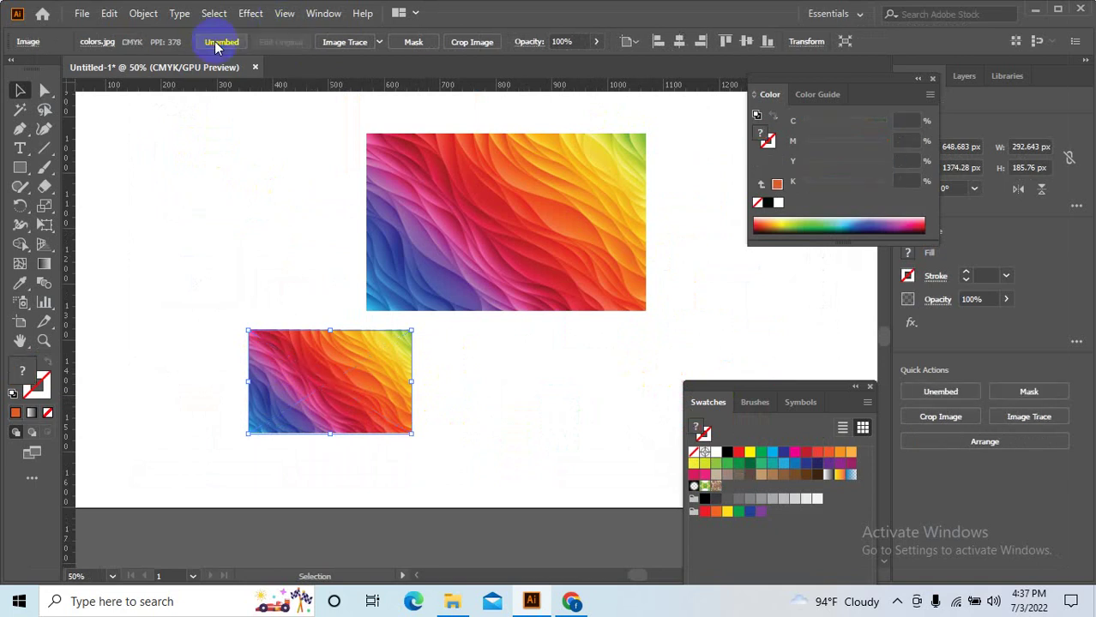
- Embed the larger colors.jpg image as CMYK
left_click(379, 289)
scroll(421, 484, "up", 3)
scroll(421, 485, "right", 2)
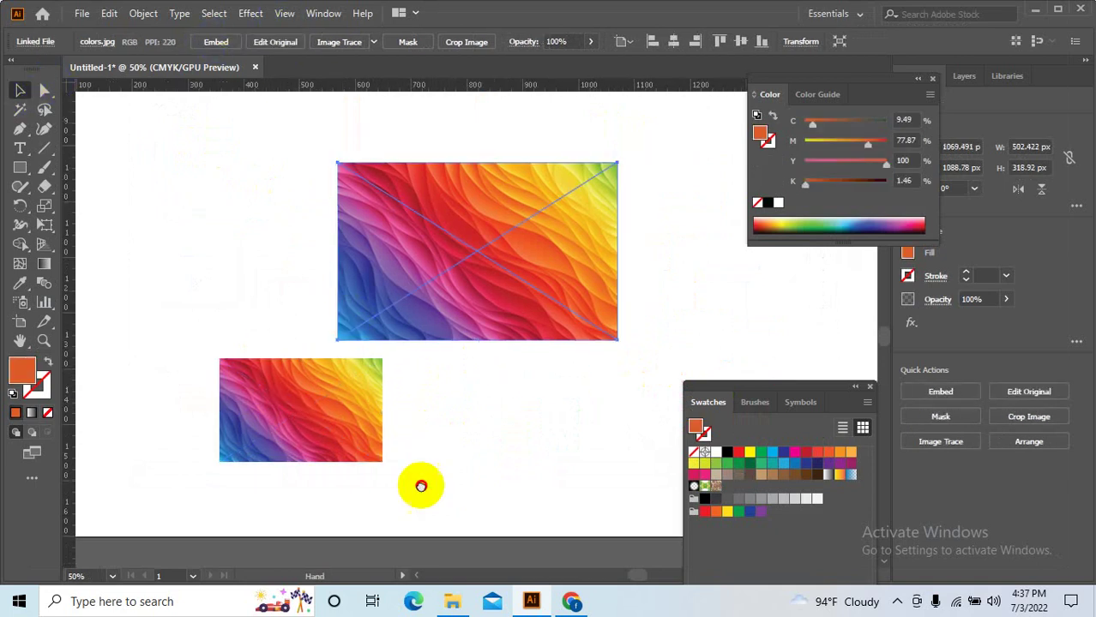
left_click(210, 43)
- Move both images up-left past the artboard edge and the orange square to the artboard's top
key("ctrl+minus")
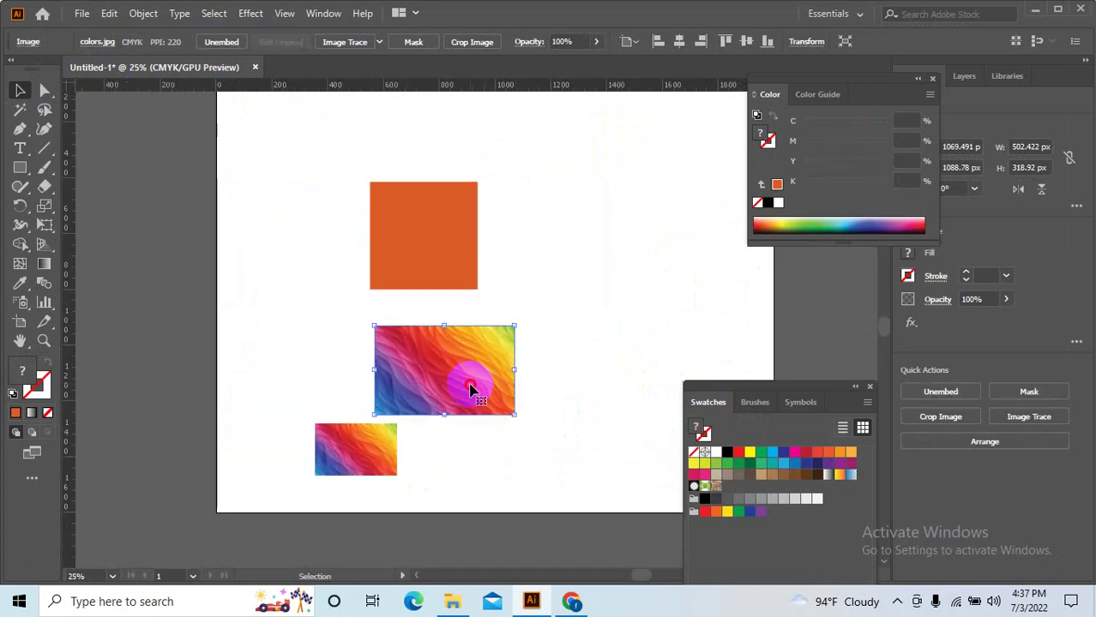
left_click_drag(472, 384, 220, 201)
left_click_drag(371, 454, 299, 320)
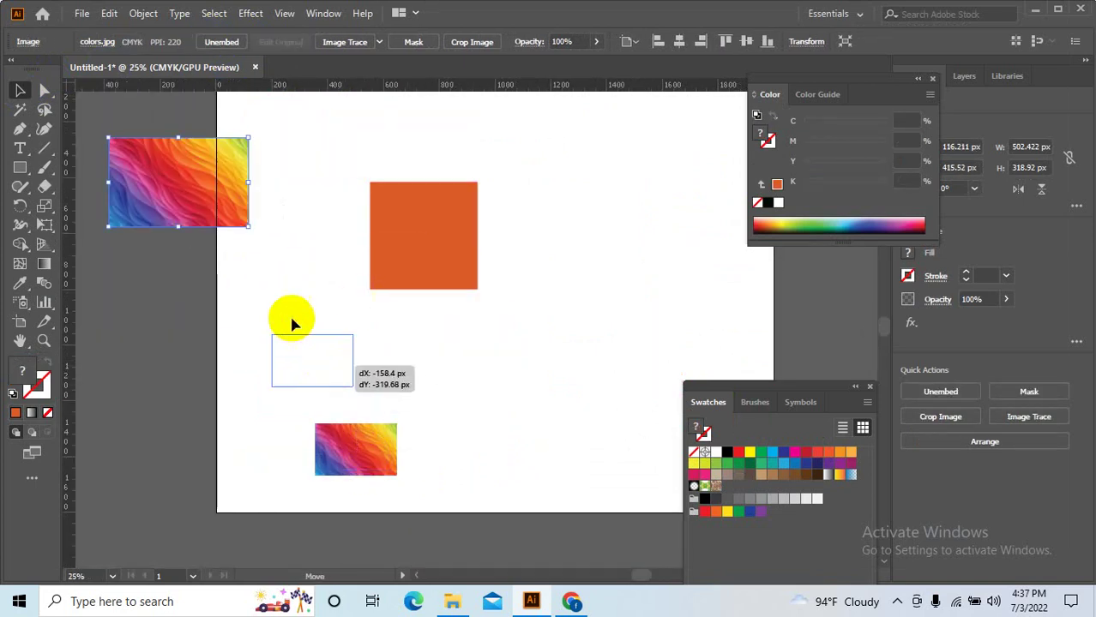
scroll(411, 216, "up", 2)
left_click_drag(417, 260, 334, 202)
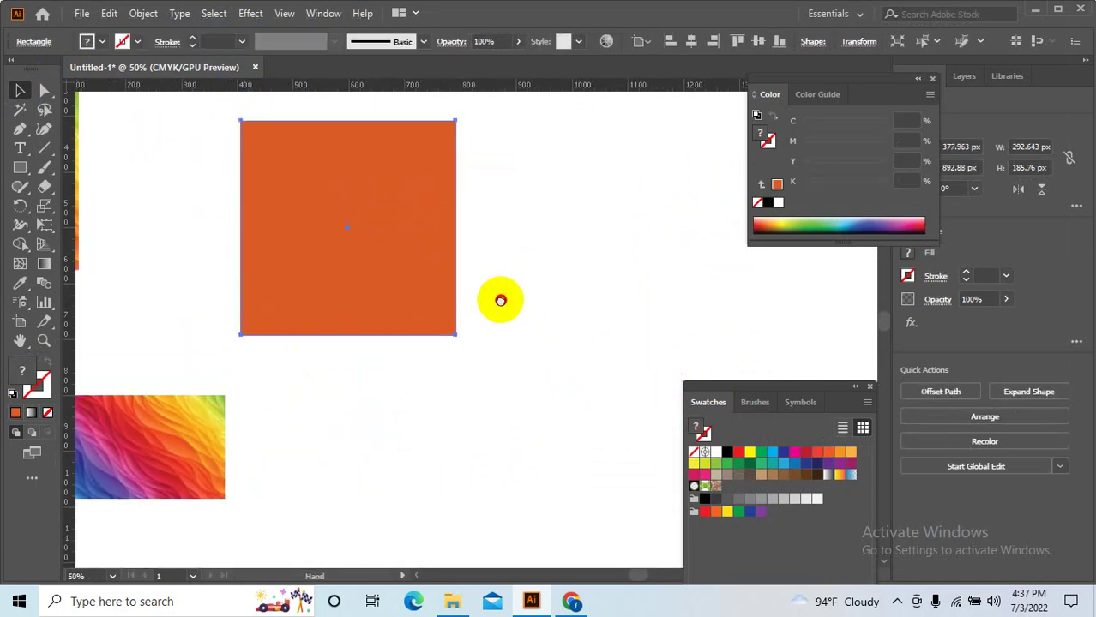
left_click_drag(396, 304, 426, 257)
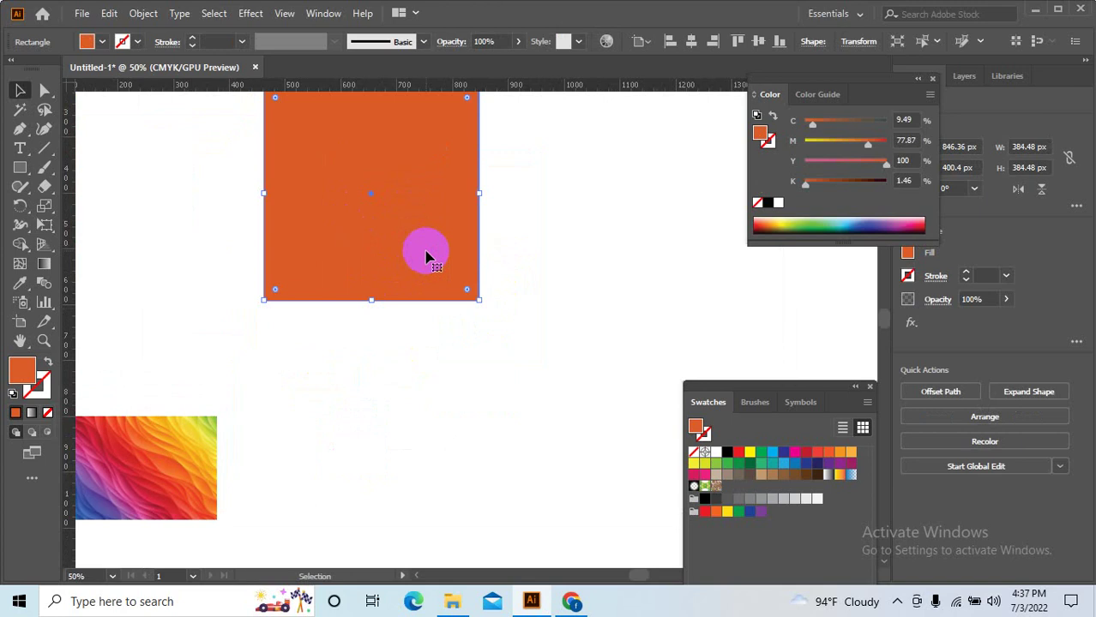
scroll(532, 330, "right", 2)
scroll(548, 337, "right", 2)
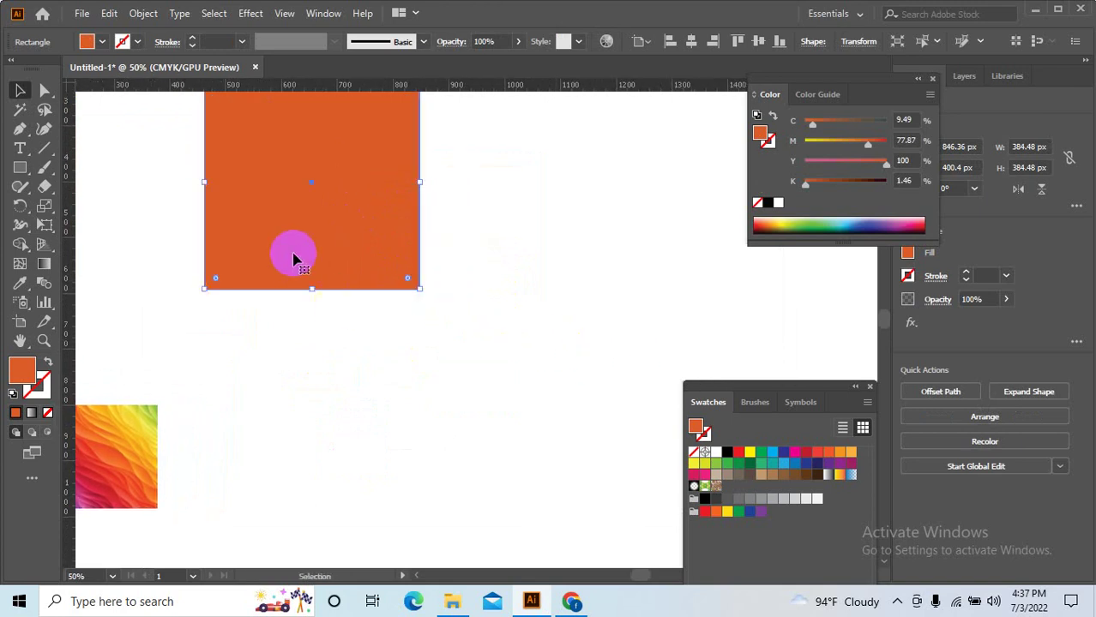
left_click_drag(293, 259, 479, 372)
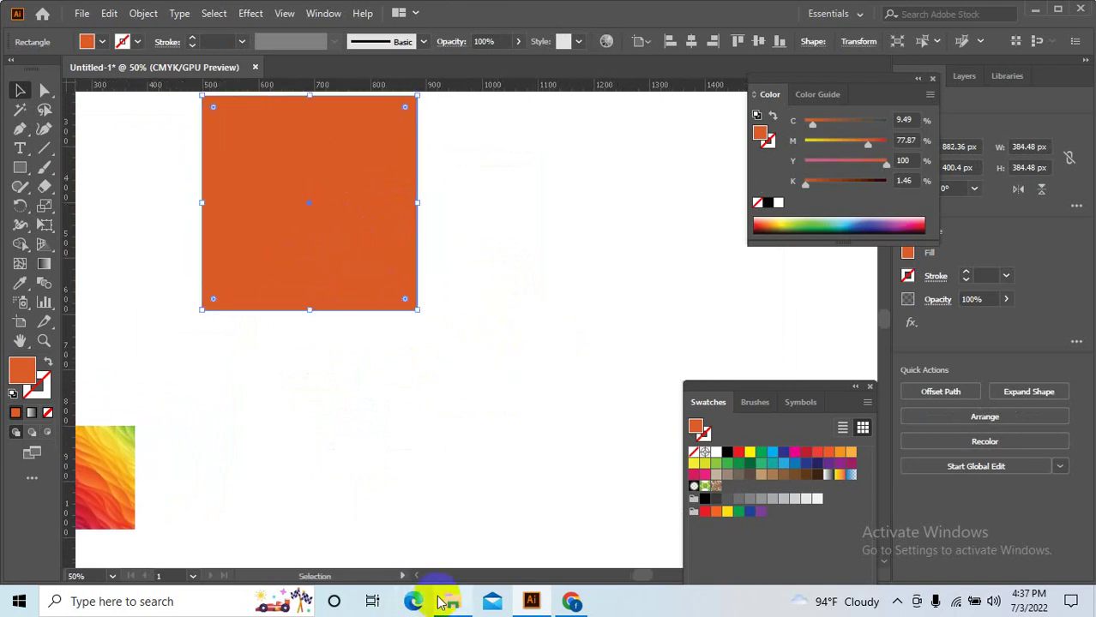
mouse_move(451, 602)
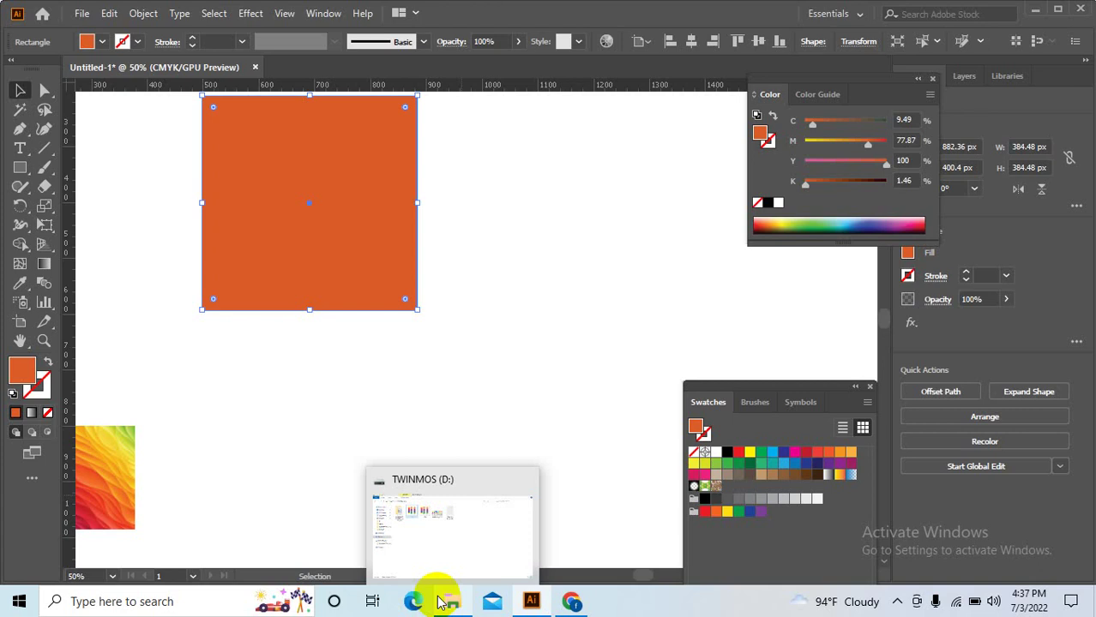
left_click(587, 240)
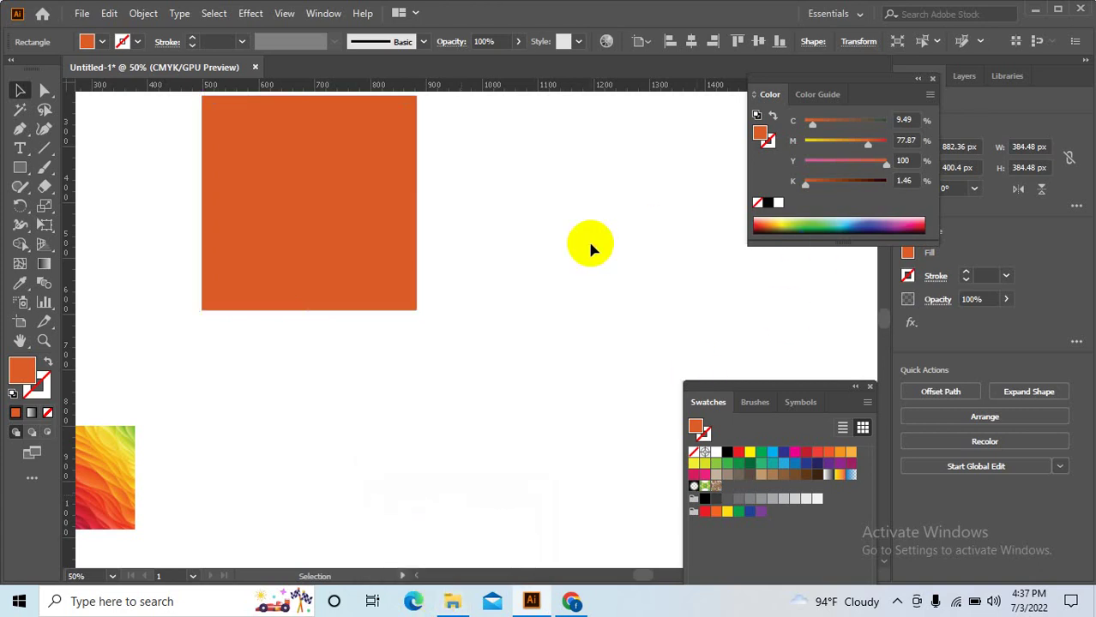
mouse_move(481, 352)
left_mouse_down()
mouse_move(507, 352)
mouse_move(508, 365)
left_mouse_up()
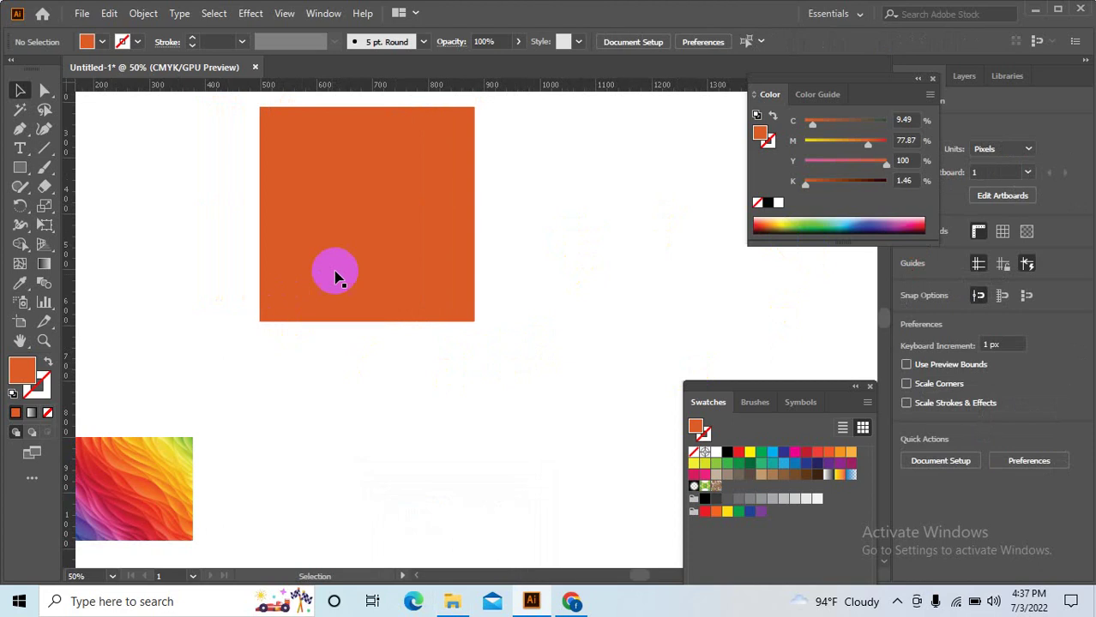
left_click_drag(349, 251, 345, 276)
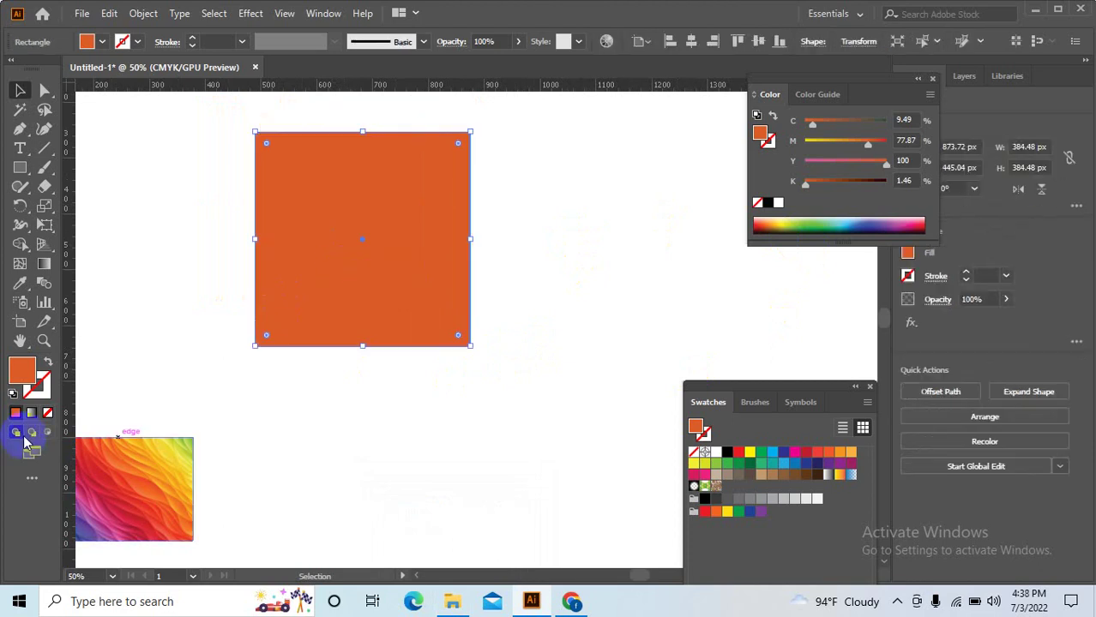
- Fill the square with the default white-to-black gradient and close the Color and Swatches panels
left_click(32, 415)
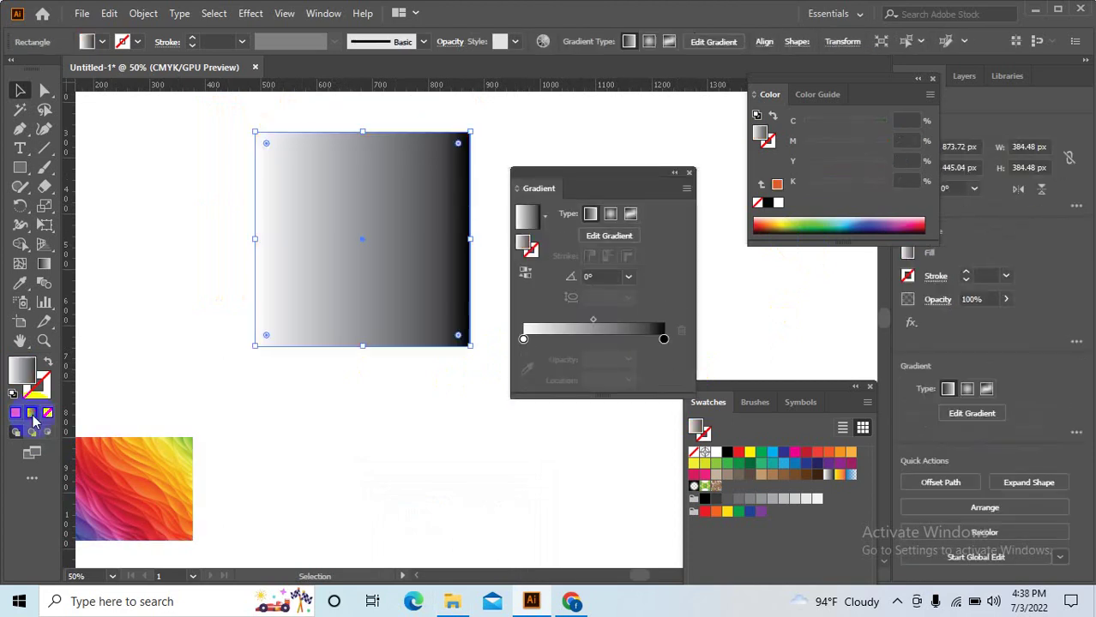
left_click_drag(405, 392, 357, 408)
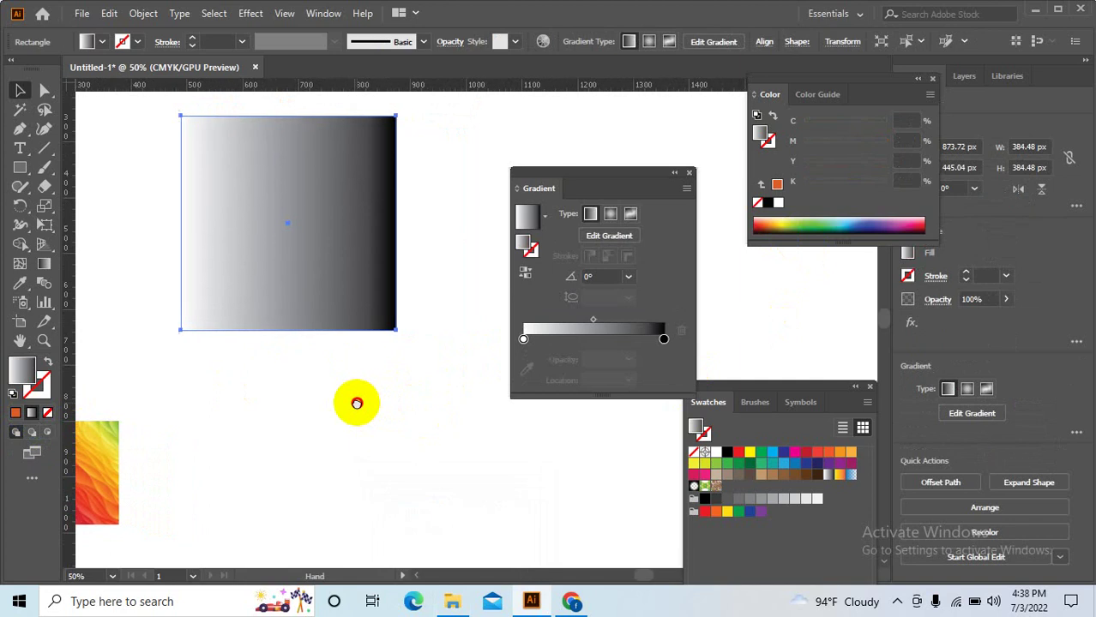
left_click_drag(582, 203, 586, 169)
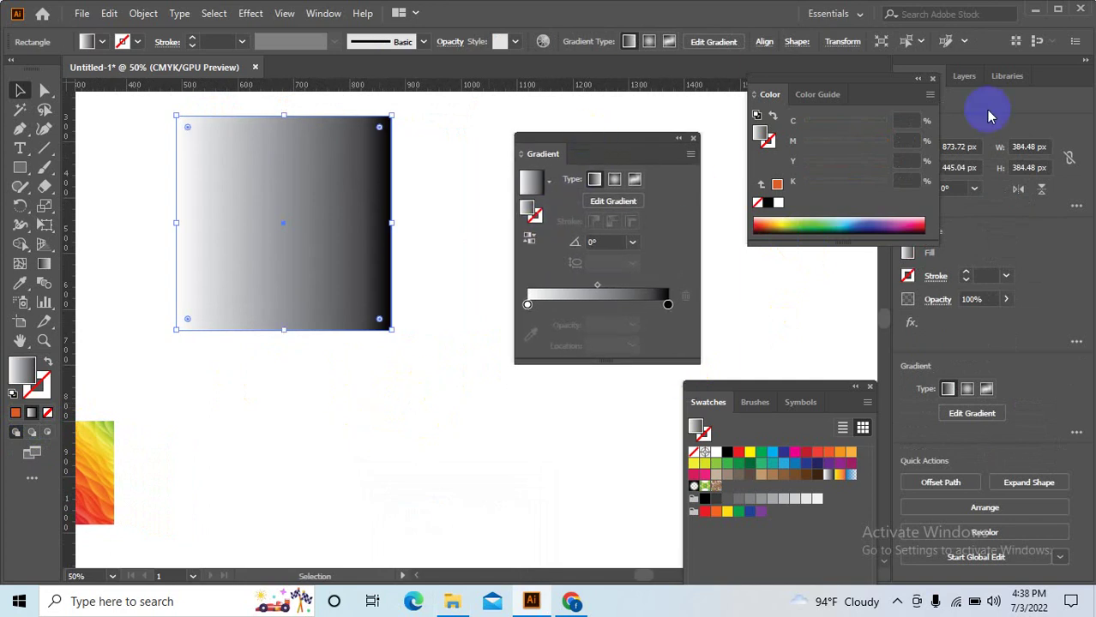
left_click(933, 80)
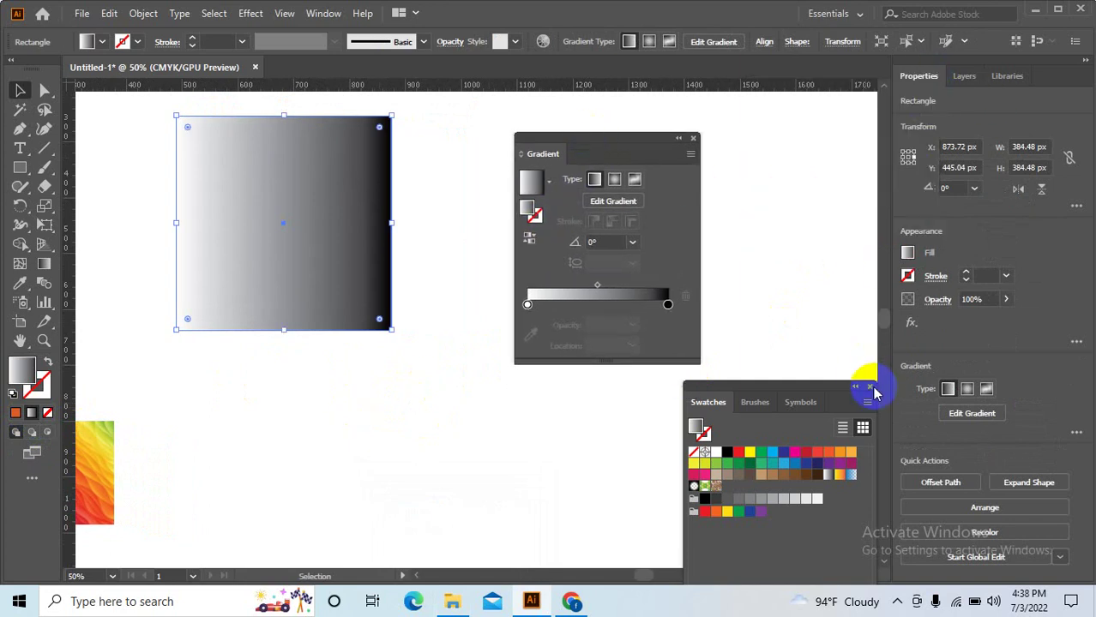
left_click(868, 387)
- Select both photo images and move them off the artboard to the left
left_click_drag(429, 373, 560, 372)
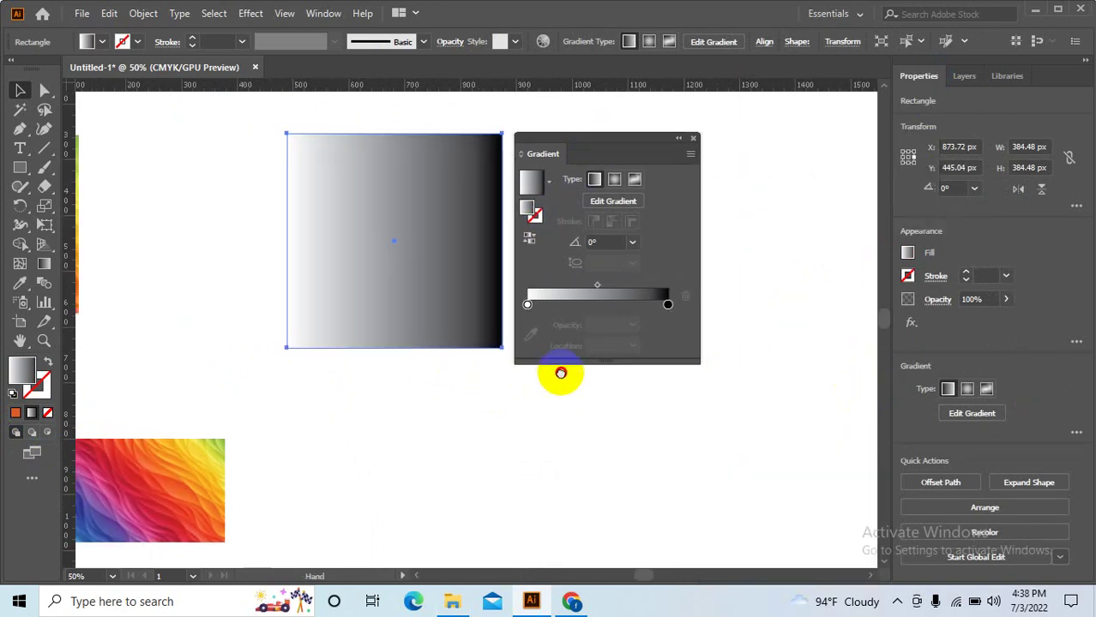
scroll(227, 479, "down", 2)
left_click_drag(343, 455, 373, 445)
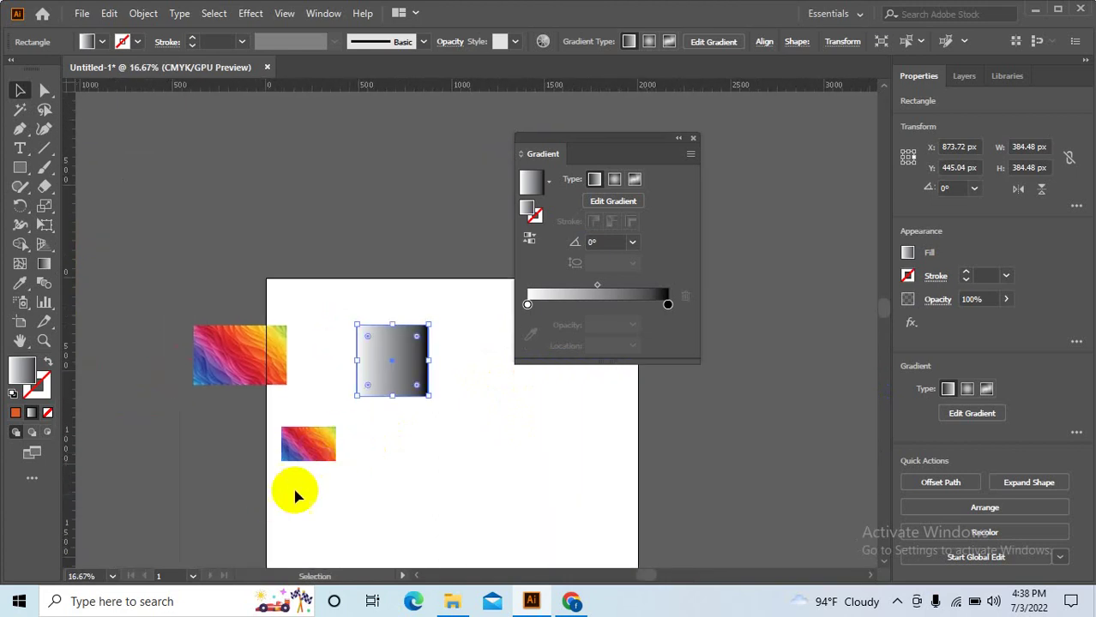
left_click_drag(294, 491, 166, 312)
left_click_drag(291, 433, 190, 388)
- Move the gradient square toward the upper left, to X 469.08, Y 231.92 px
scroll(433, 307, "up", 3)
scroll(448, 346, "down", 3)
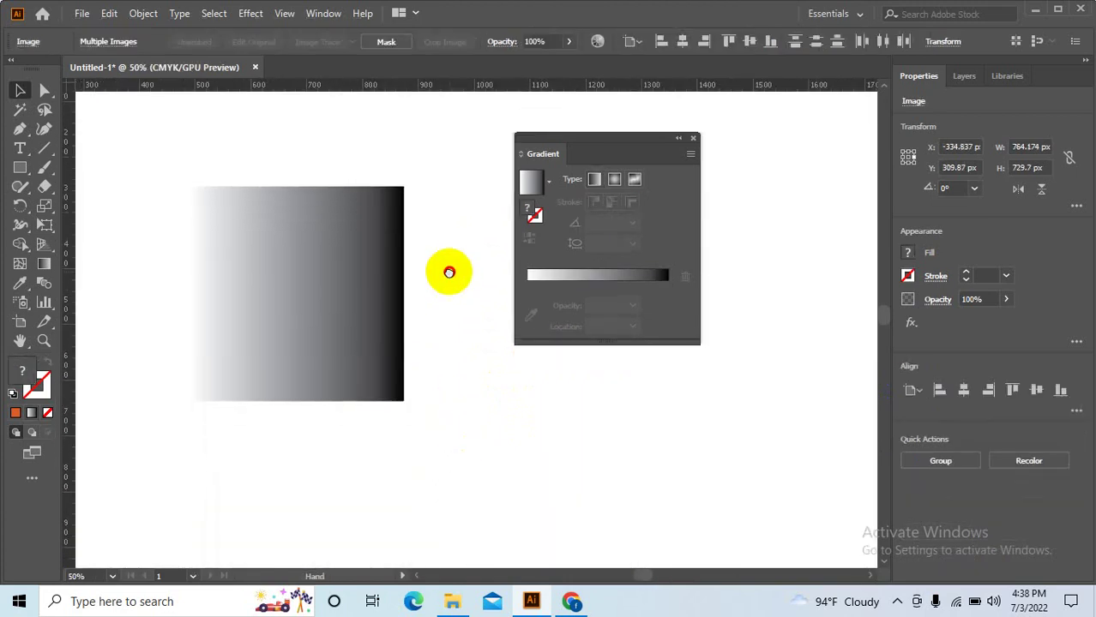
left_click_drag(347, 416, 510, 494)
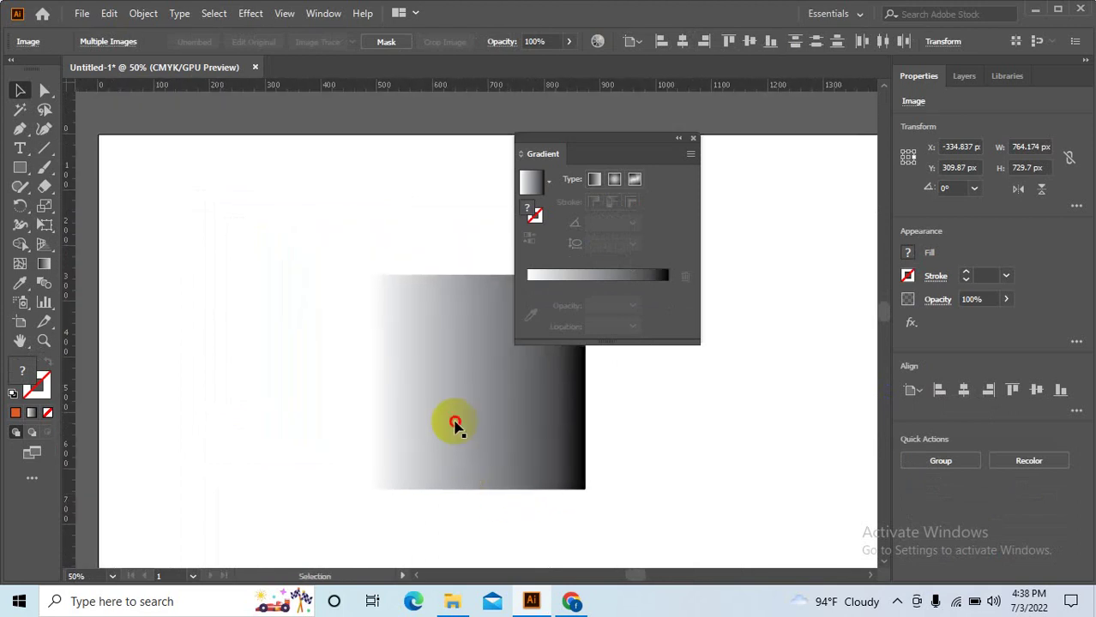
left_click_drag(455, 423, 227, 310)
left_click_drag(398, 419, 363, 408)
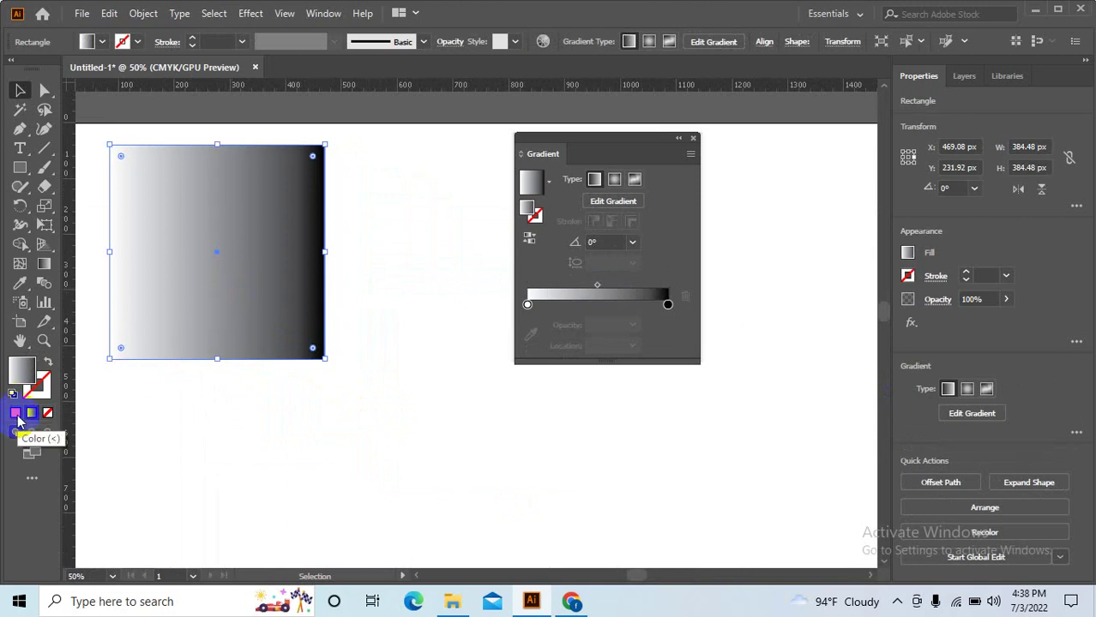
- Zoom to 66.67%, reselect the gradient square and select its white left stop on the slider
left_click(187, 331)
left_click(249, 269)
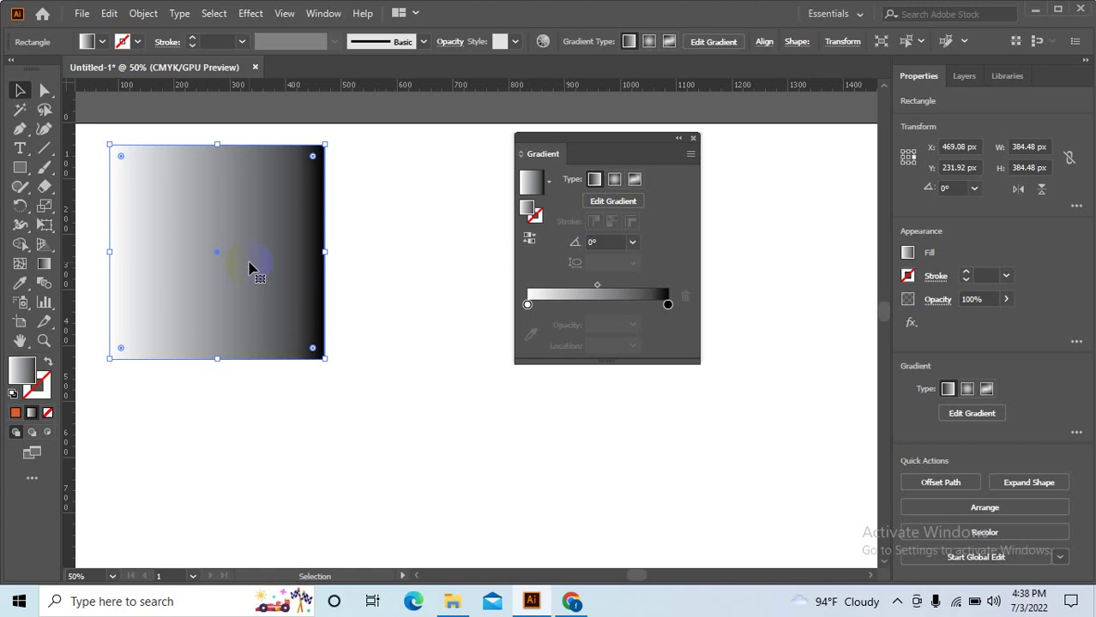
left_click(378, 369)
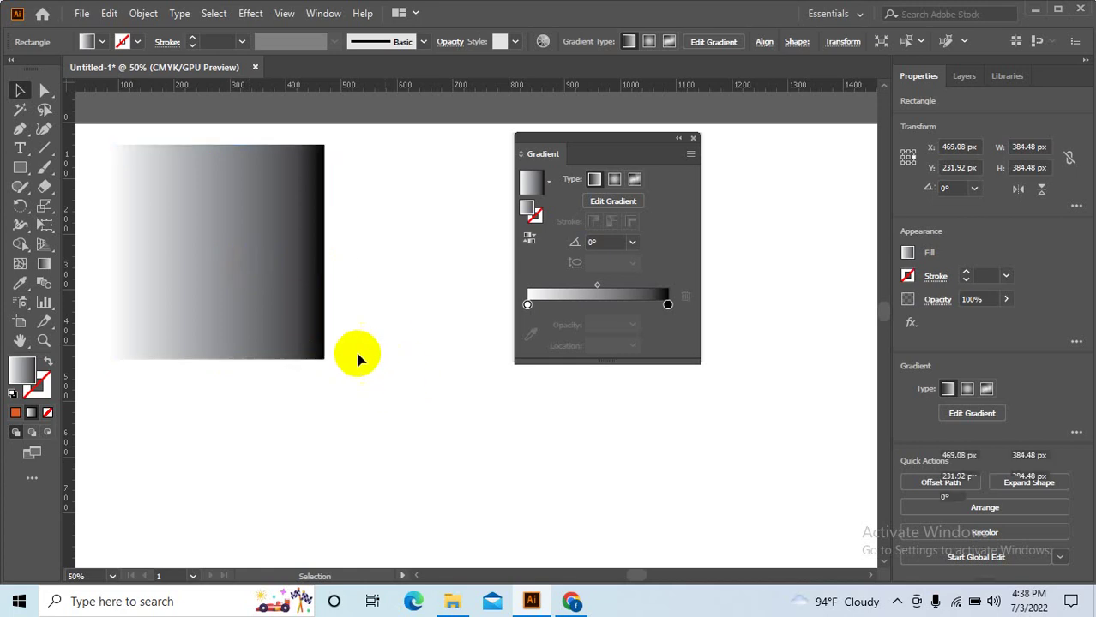
scroll(118, 252, "up", 1)
scroll(118, 251, "up", 1, "alt")
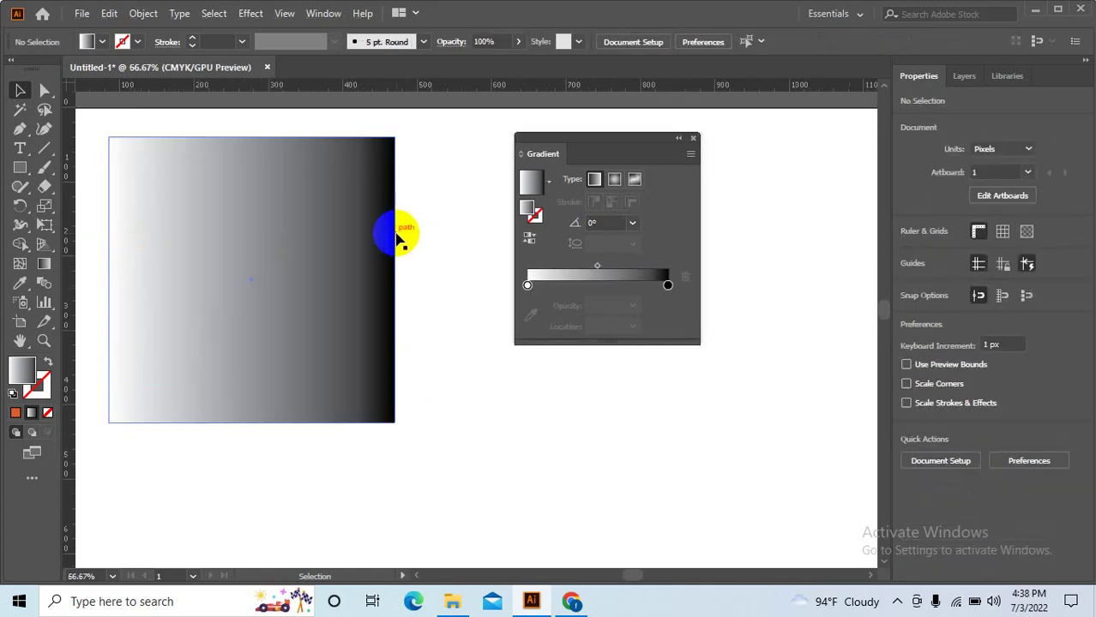
left_click(323, 286)
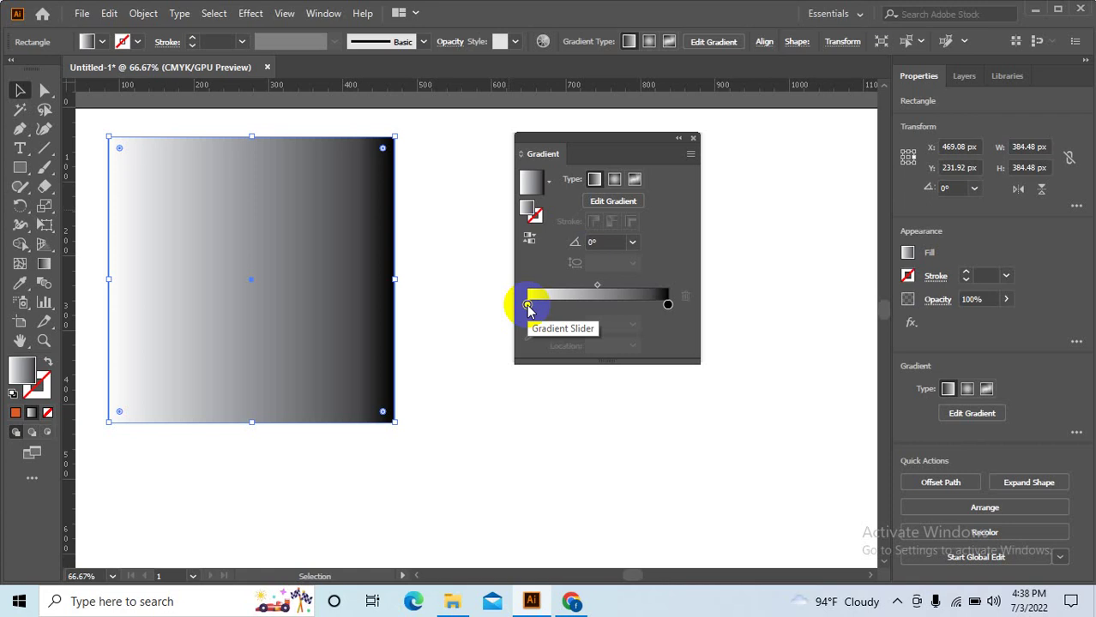
left_click(527, 306)
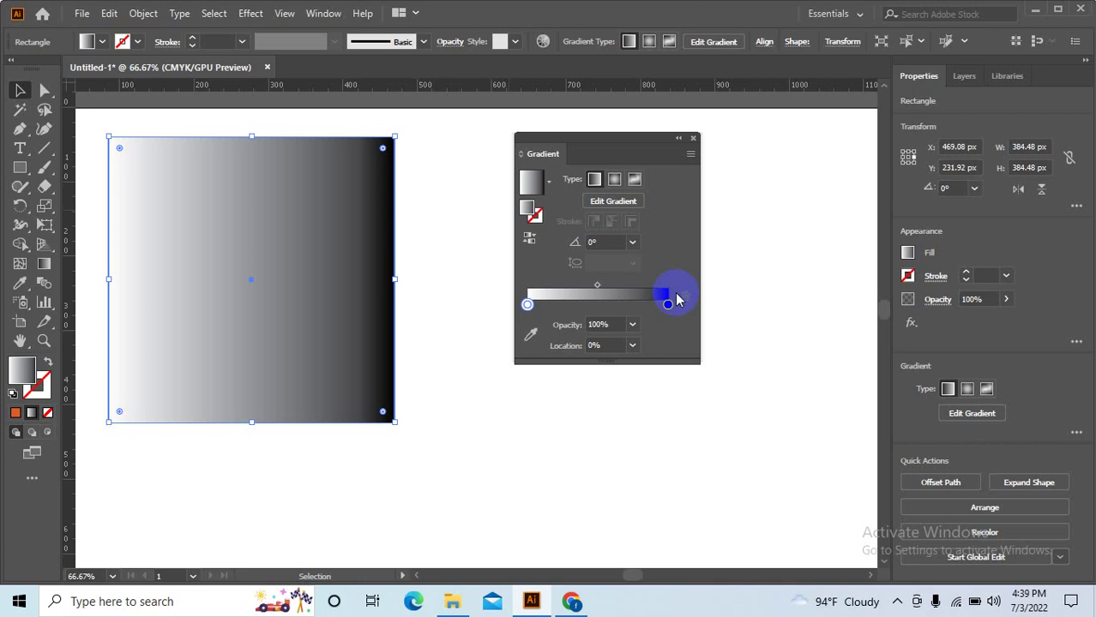
left_click(526, 305)
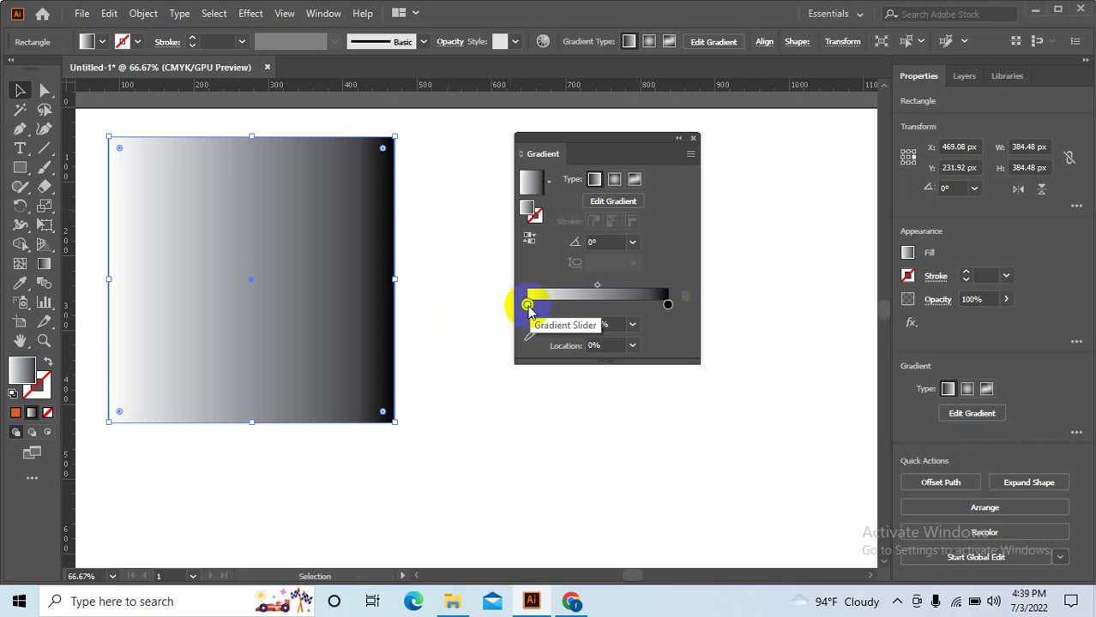
left_click(527, 306)
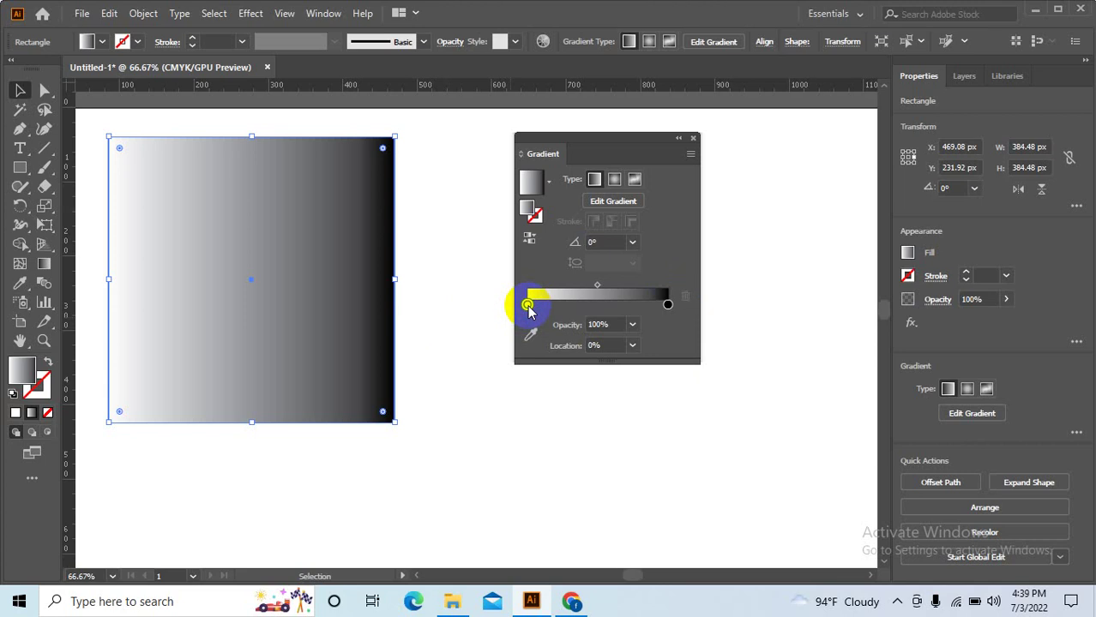
- Set the left gradient stop to the red swatch and the right stop to the yellow swatch
double_click(527, 306)
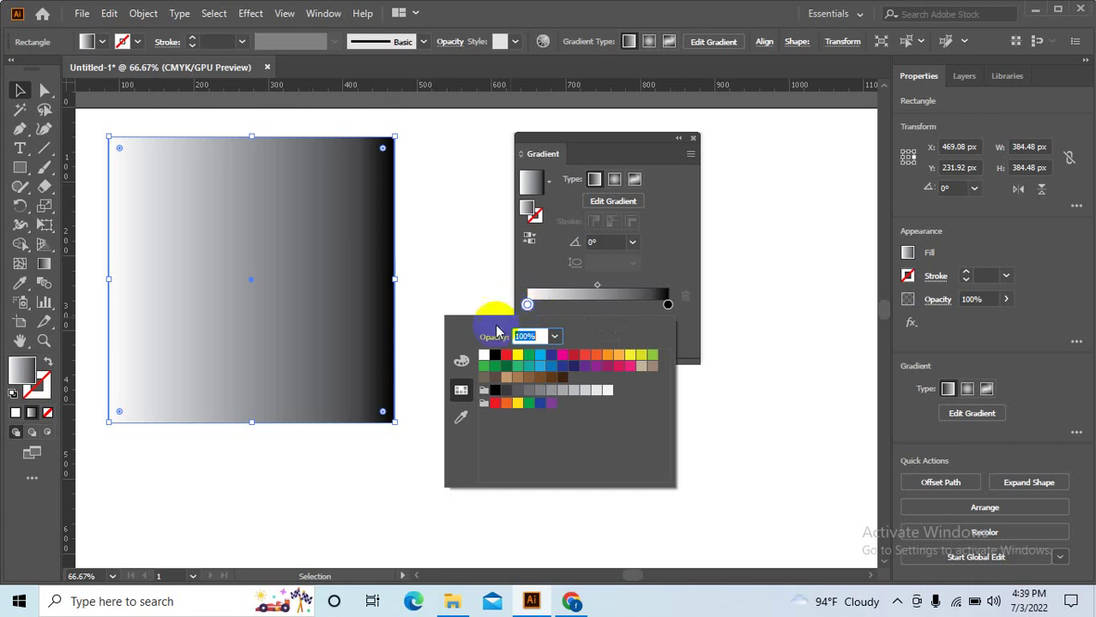
left_click(527, 343)
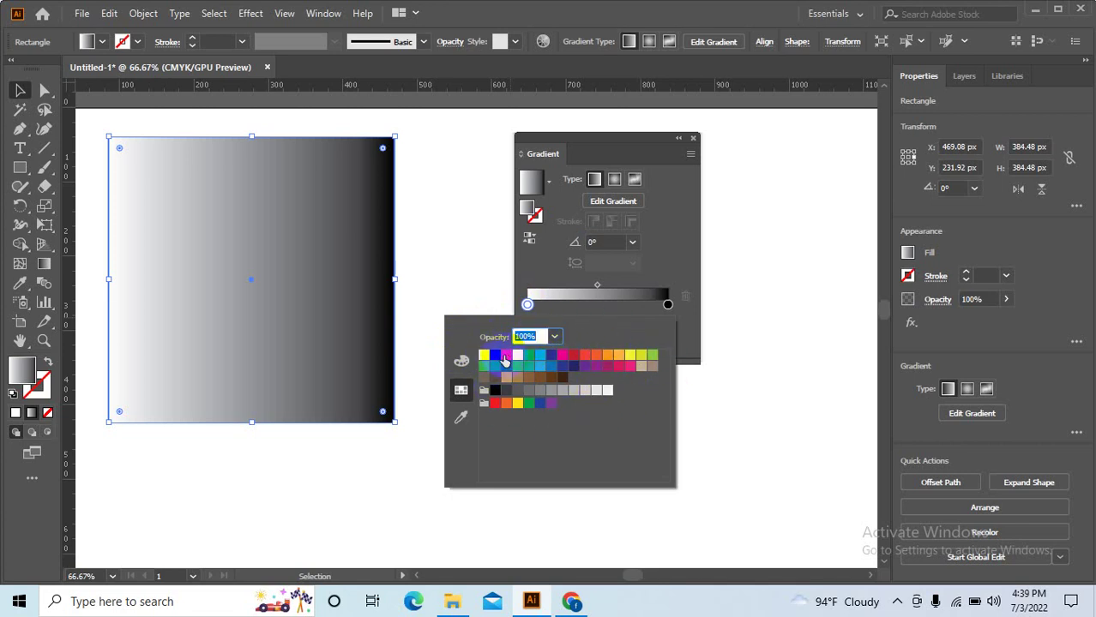
left_click(506, 355)
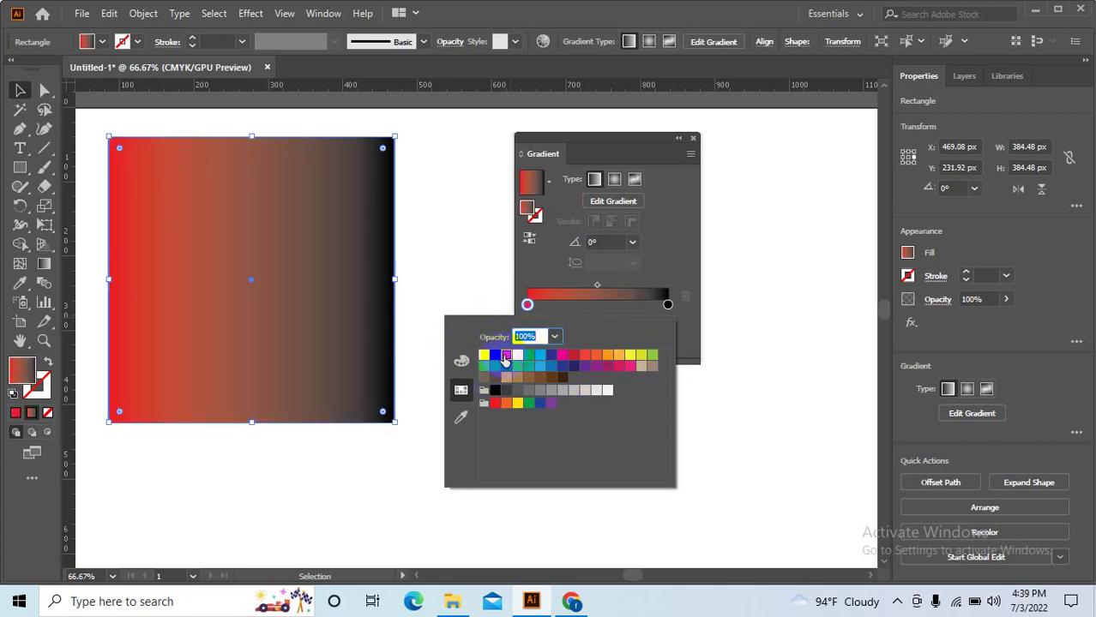
double_click(669, 306)
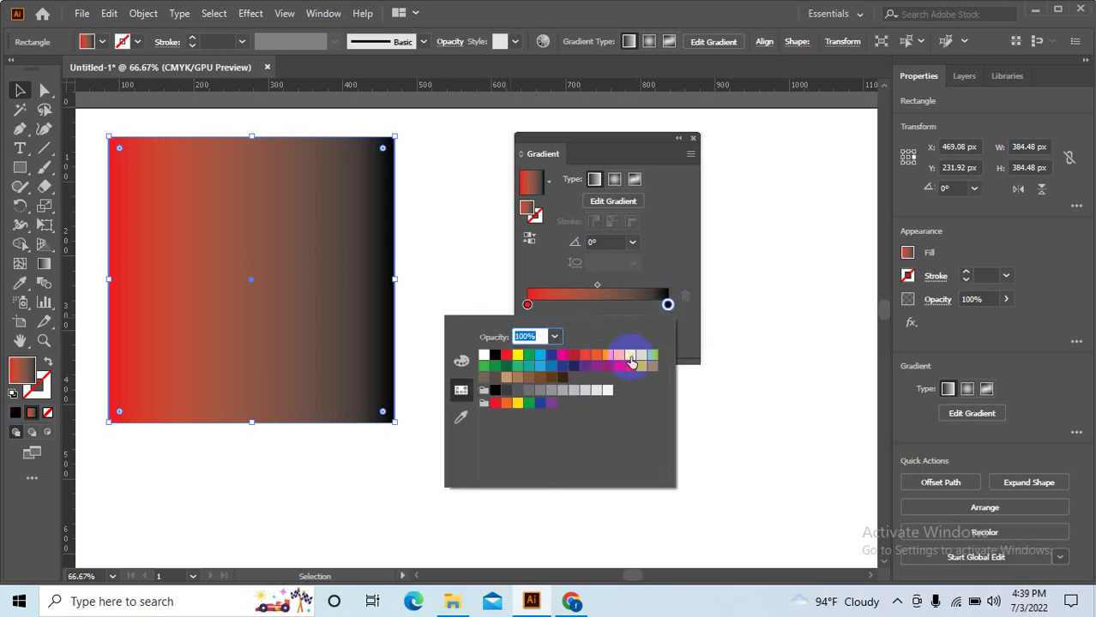
left_click(642, 355)
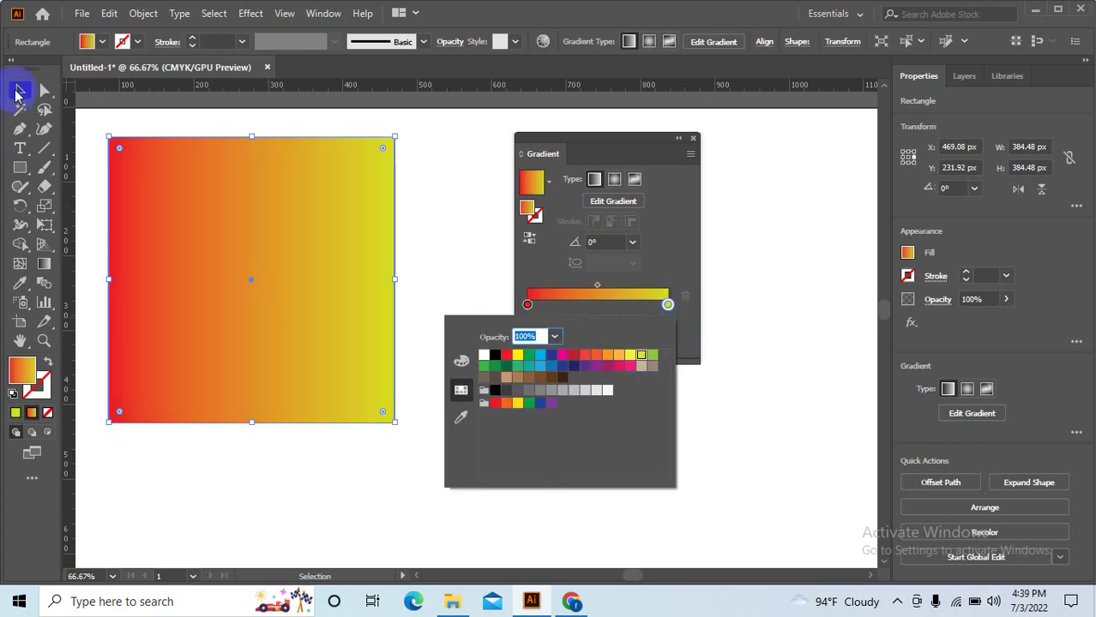
left_click(16, 91)
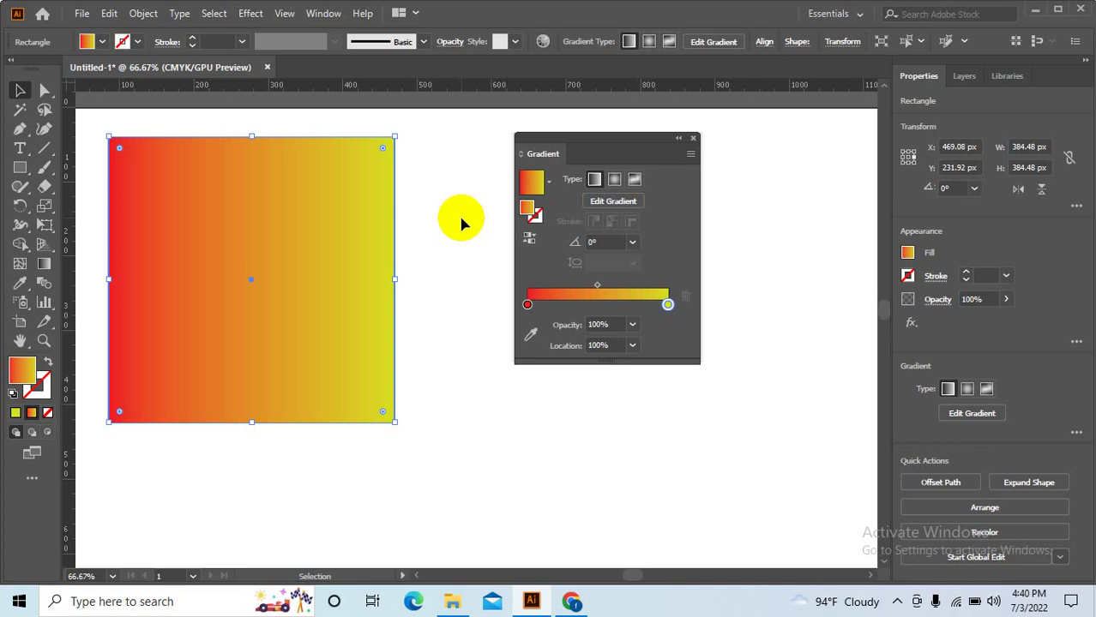
- Move the Gradient panel right and nudge the left stop inward to 3.63%
left_click(588, 143)
left_click_drag(588, 143, 676, 148)
left_click_drag(196, 286, 219, 287)
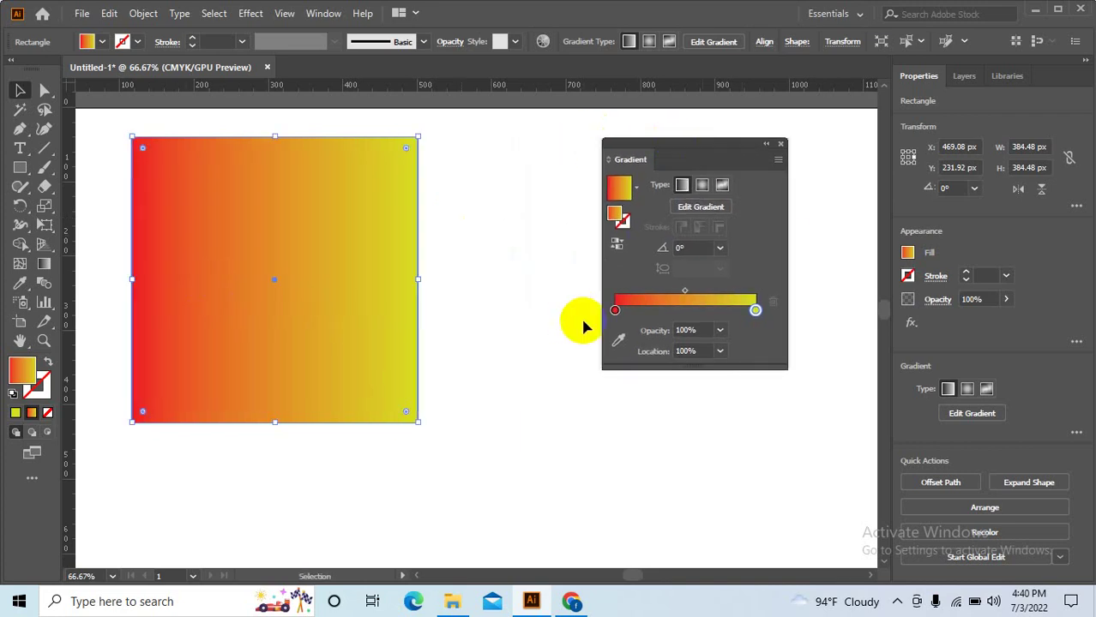
left_click(614, 311)
left_click(615, 312)
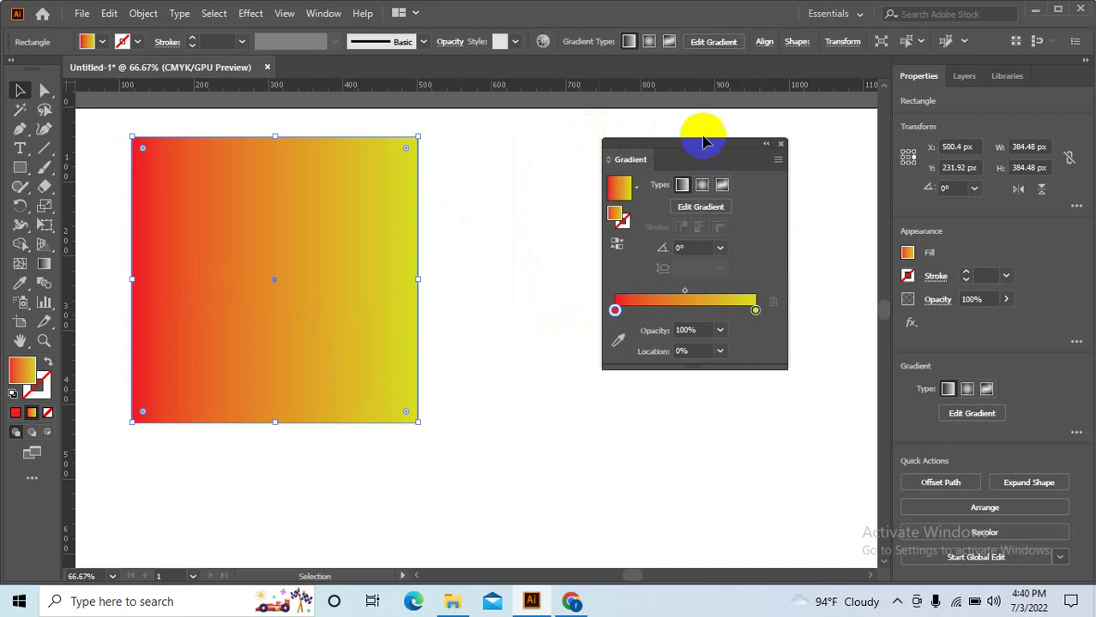
left_click_drag(615, 310, 615, 312)
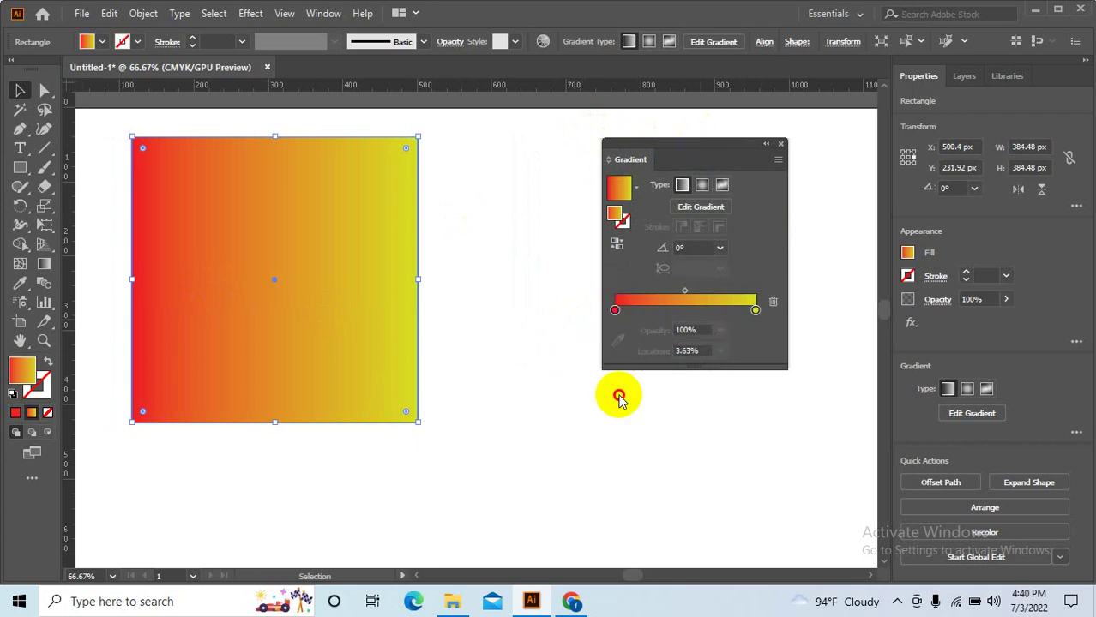
- Set the left stop to dark red C25 M97 Y100 K60 using the Color sliders
double_click(617, 312)
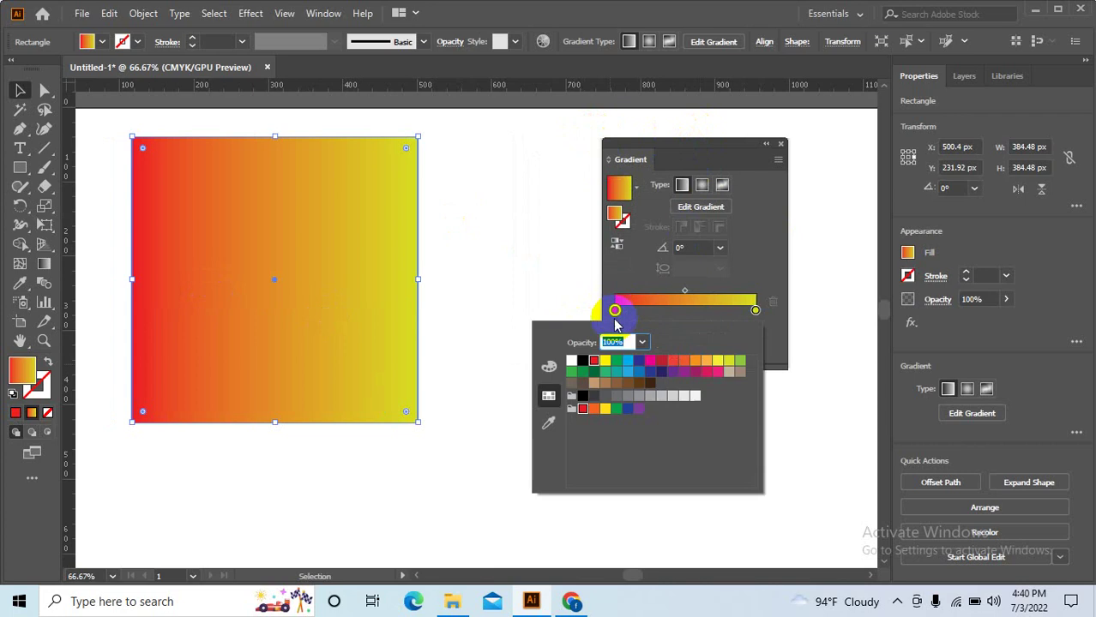
left_click(605, 360)
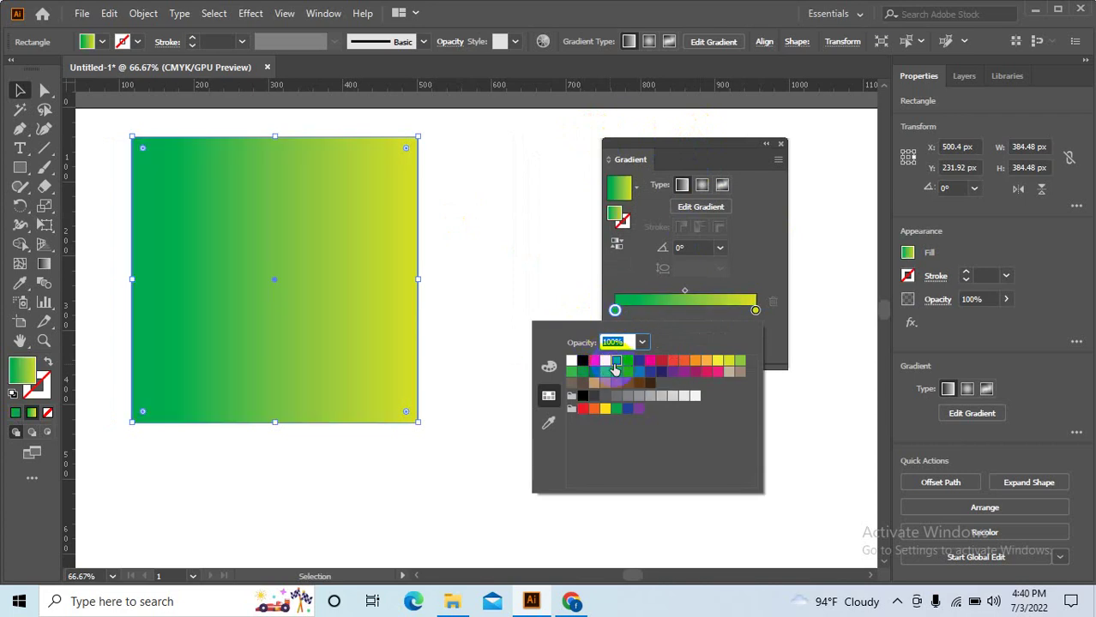
left_click(547, 375)
mouse_move(640, 369)
left_mouse_down()
mouse_move(701, 370)
mouse_move(641, 369)
mouse_move(660, 390)
mouse_move(701, 393)
left_mouse_up()
left_click_drag(623, 432, 671, 437)
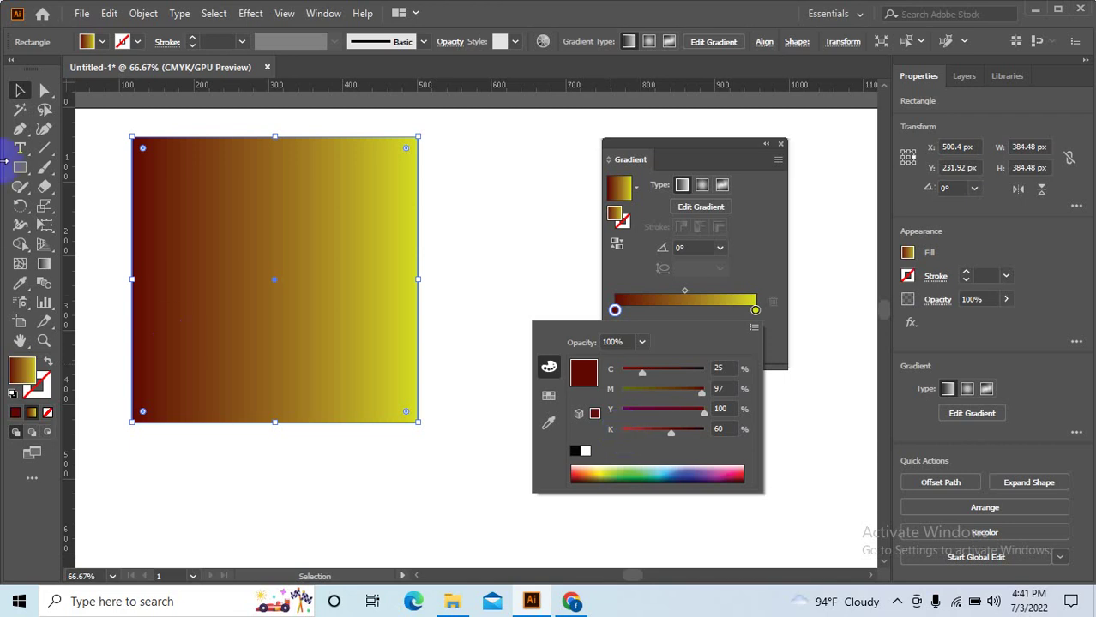
- Open and close the File menu, then move the Gradient panel out of the way
left_click(82, 15)
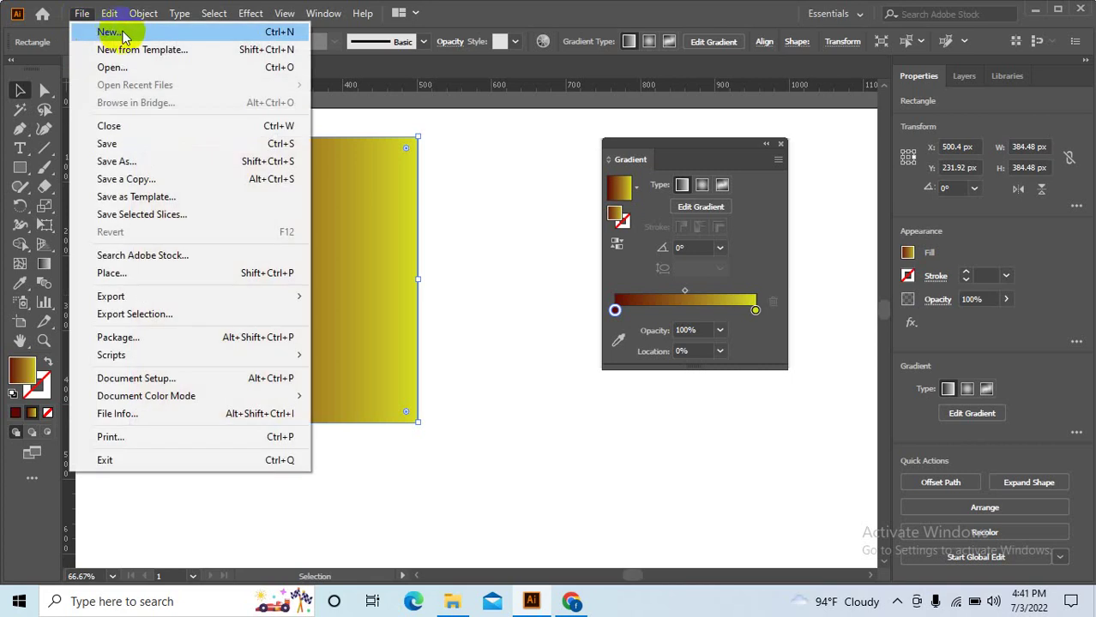
key("Escape")
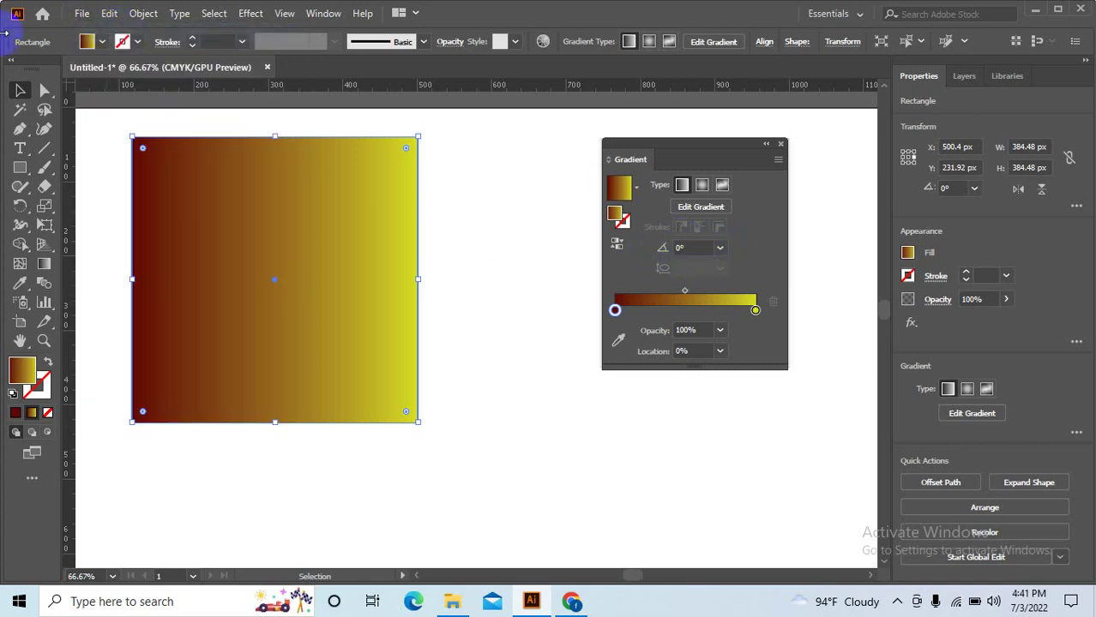
left_click(83, 14)
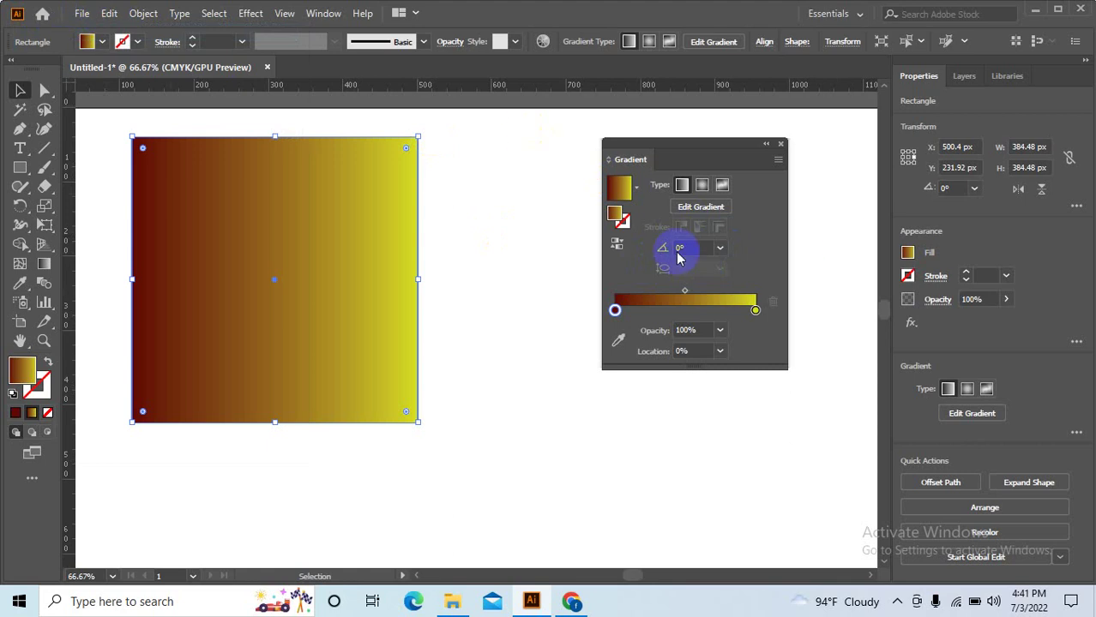
left_click_drag(697, 152, 452, 177)
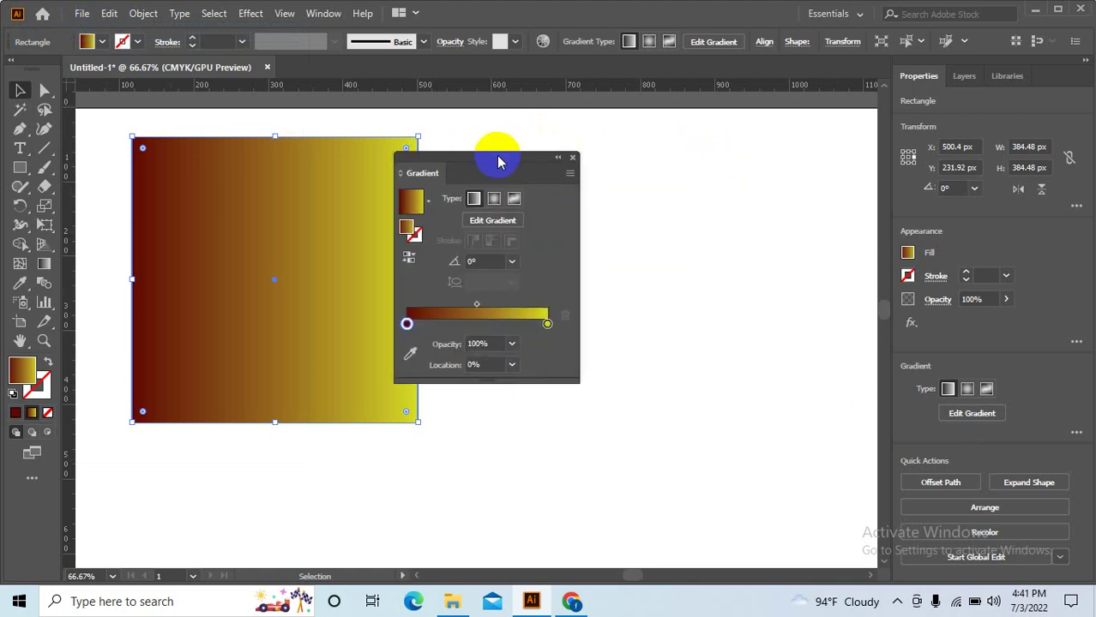
- Create a new 2000 × 1600 px document with Color Mode set to RGB Color
key("ctrl+n")
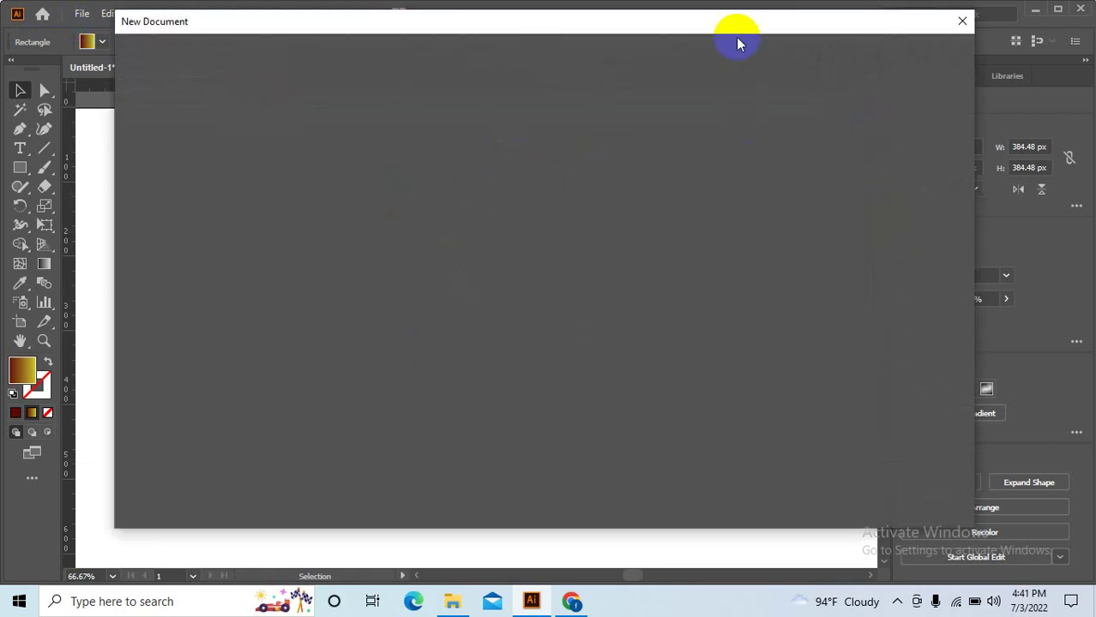
left_click_drag(718, 29, 699, 18)
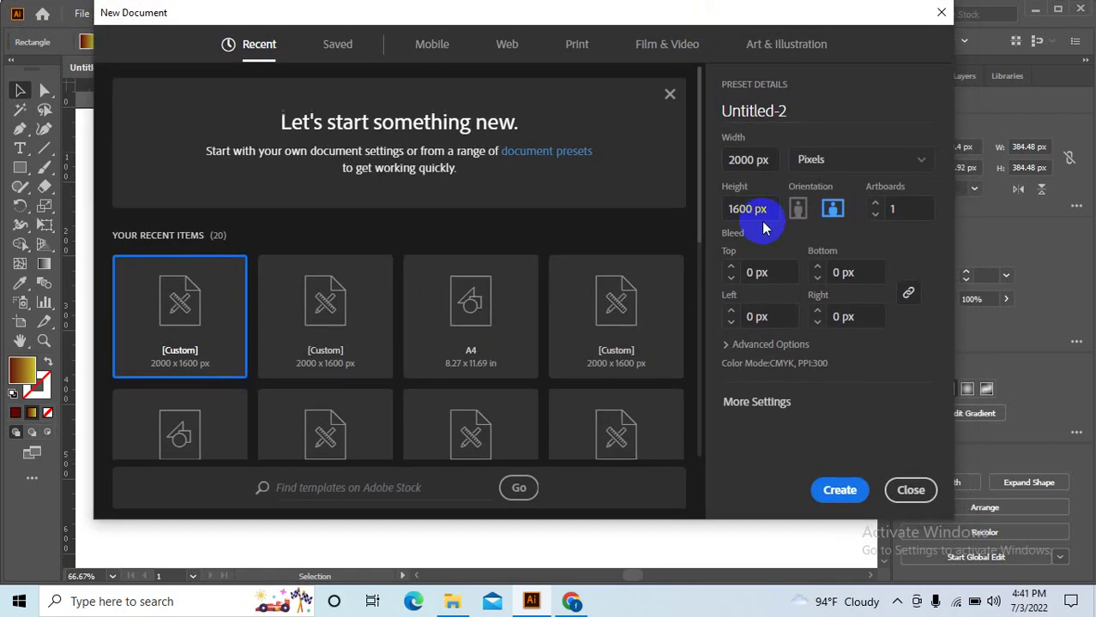
left_click(774, 404)
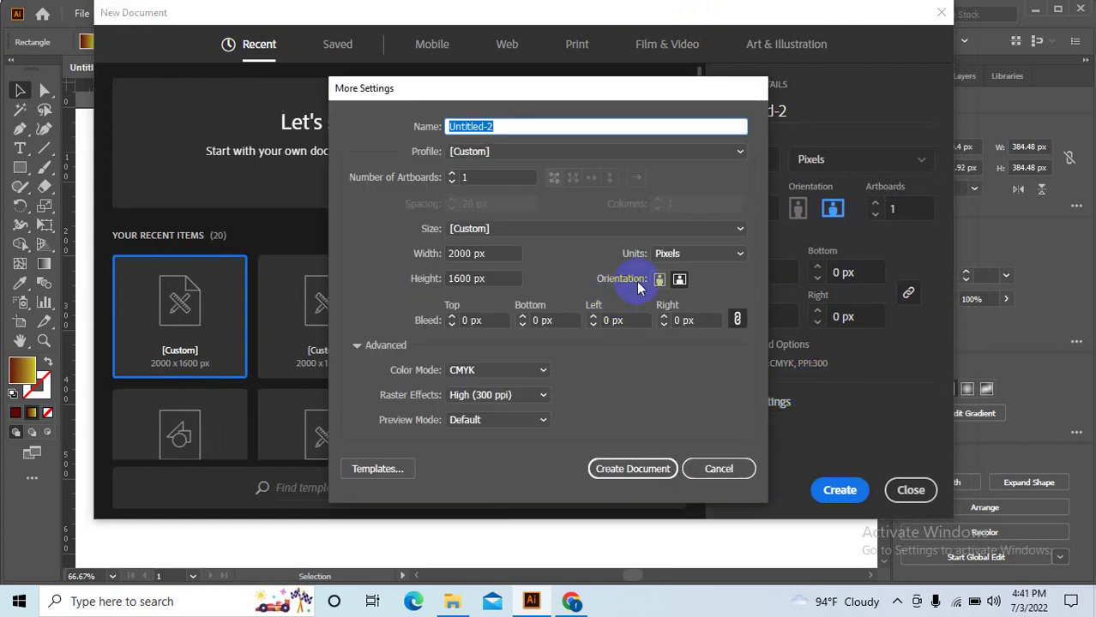
left_click(719, 470)
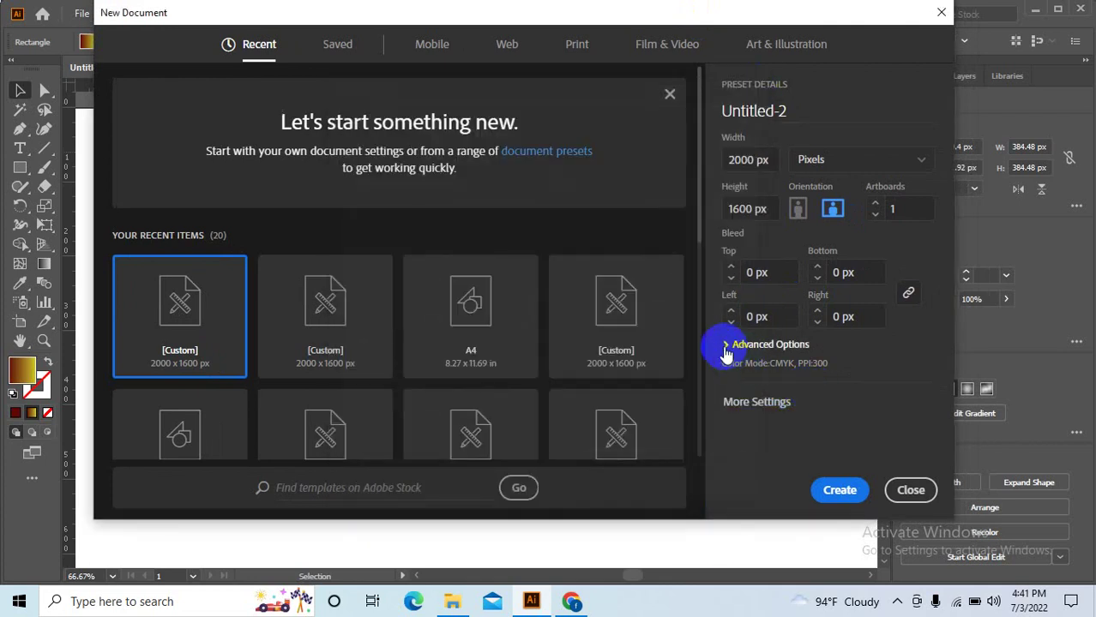
left_click(726, 343)
scroll(755, 351, "down", 1)
left_click(794, 322)
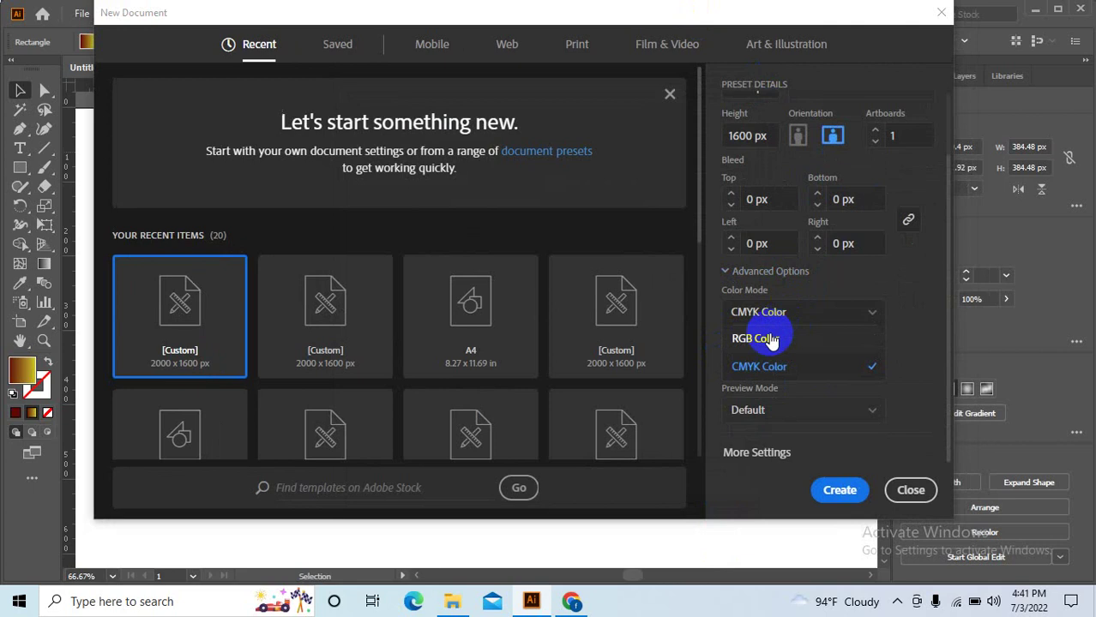
left_click(766, 336)
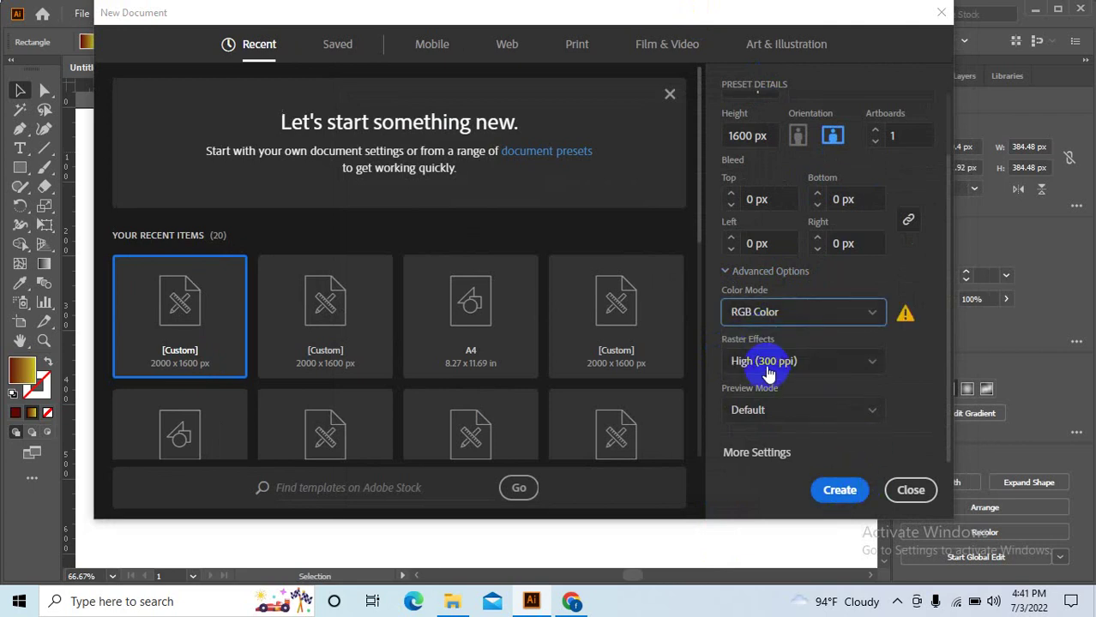
left_click(840, 492)
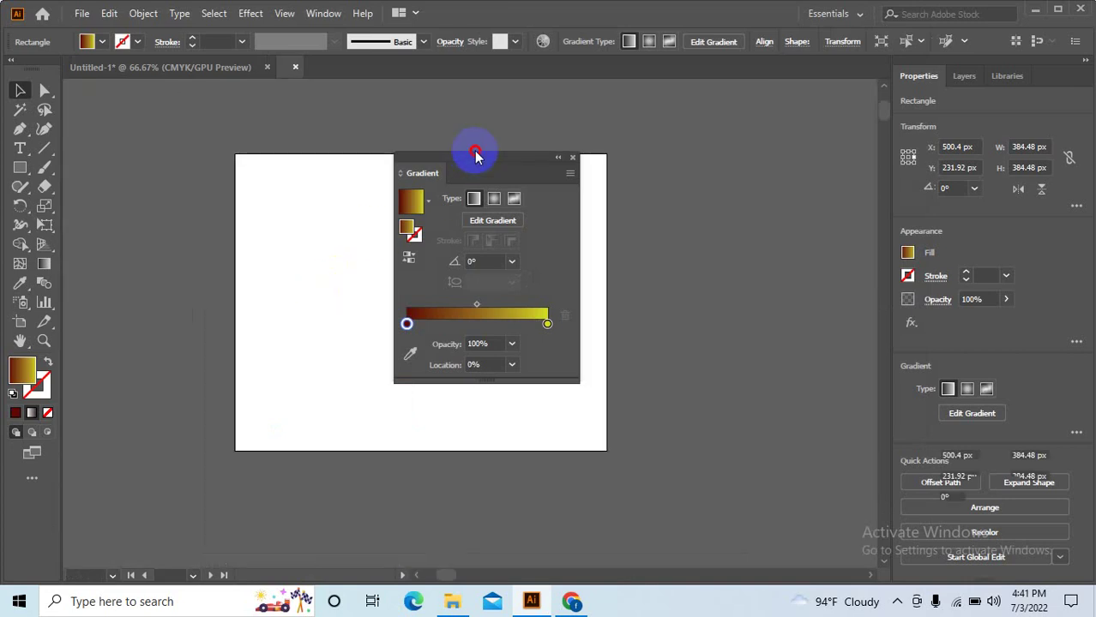
- Draw a square with the Rectangle tool and set its stroke to None
left_click_drag(502, 158, 673, 165)
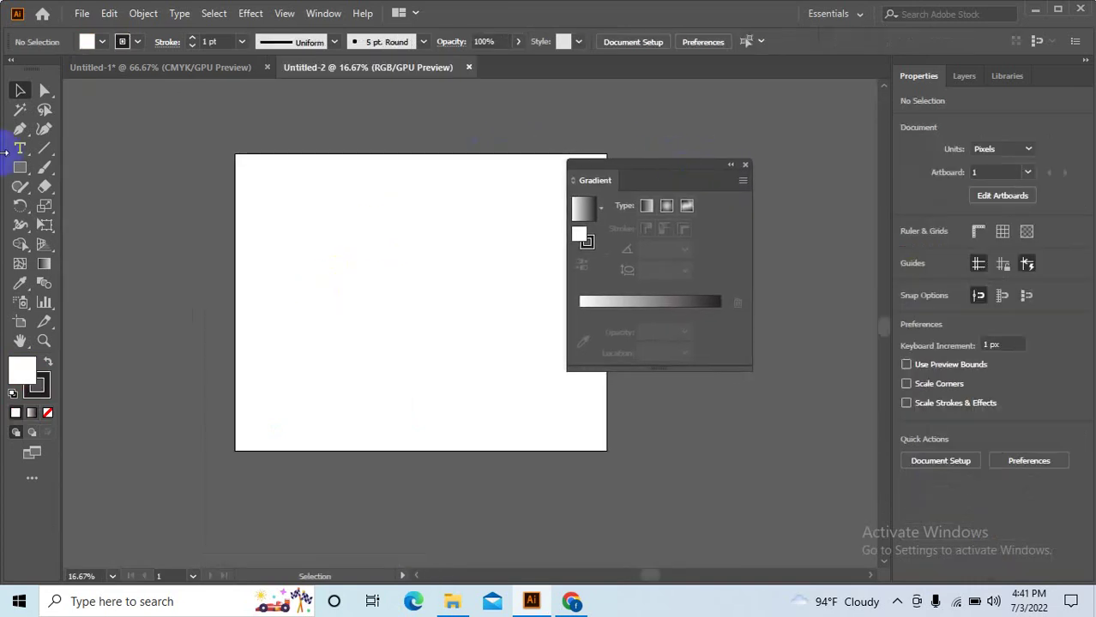
left_click(19, 168)
scroll(390, 271, "up", 1, "alt")
left_click_drag(243, 175, 404, 337)
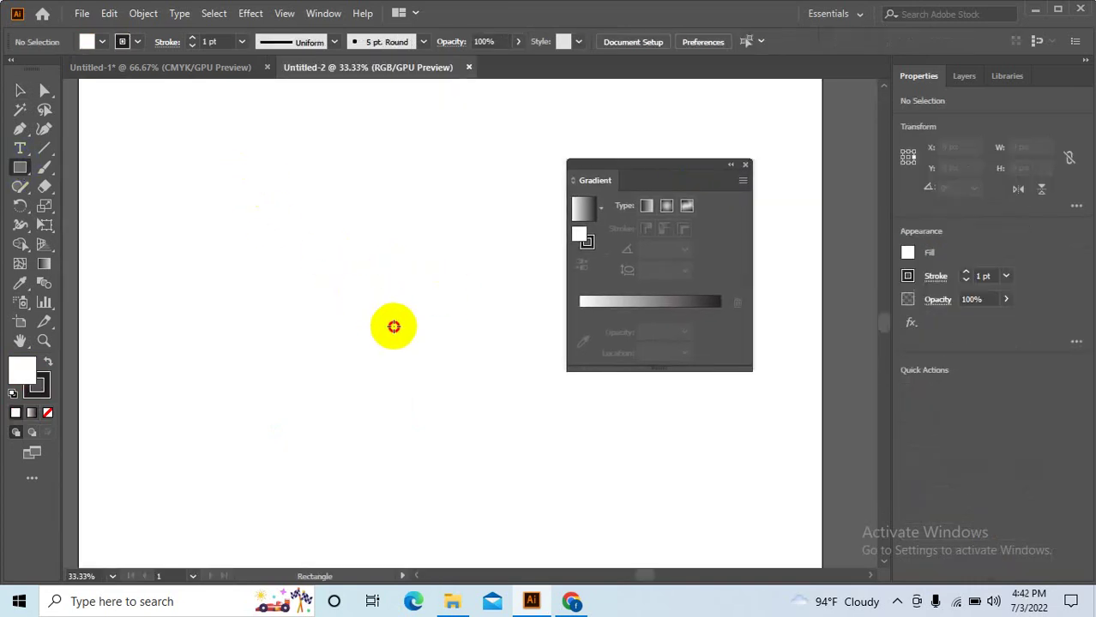
left_click(36, 381)
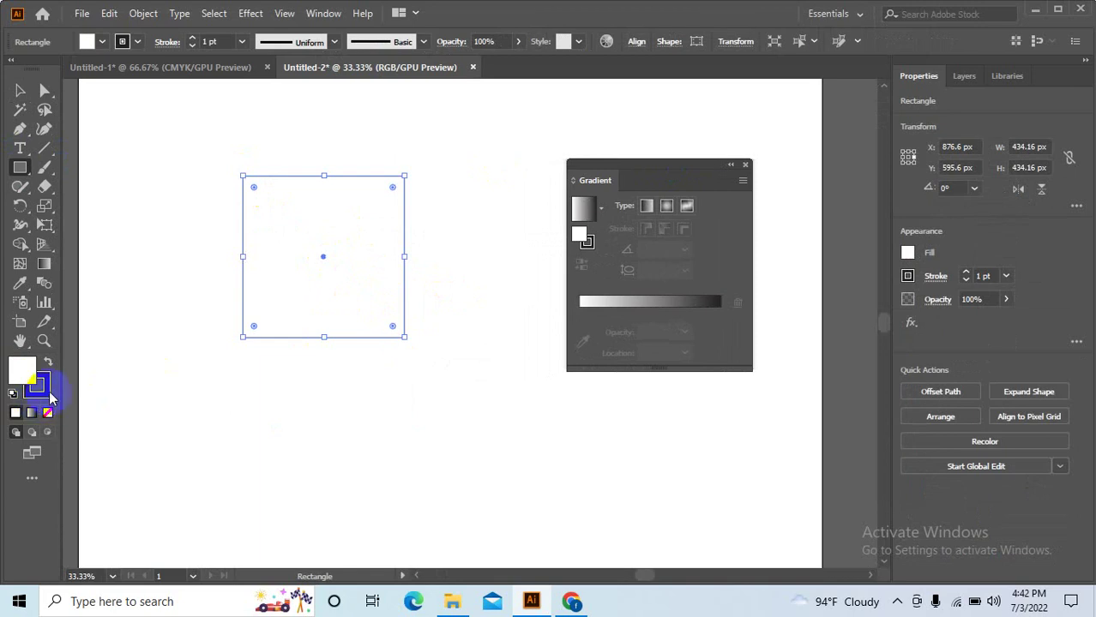
key("slash")
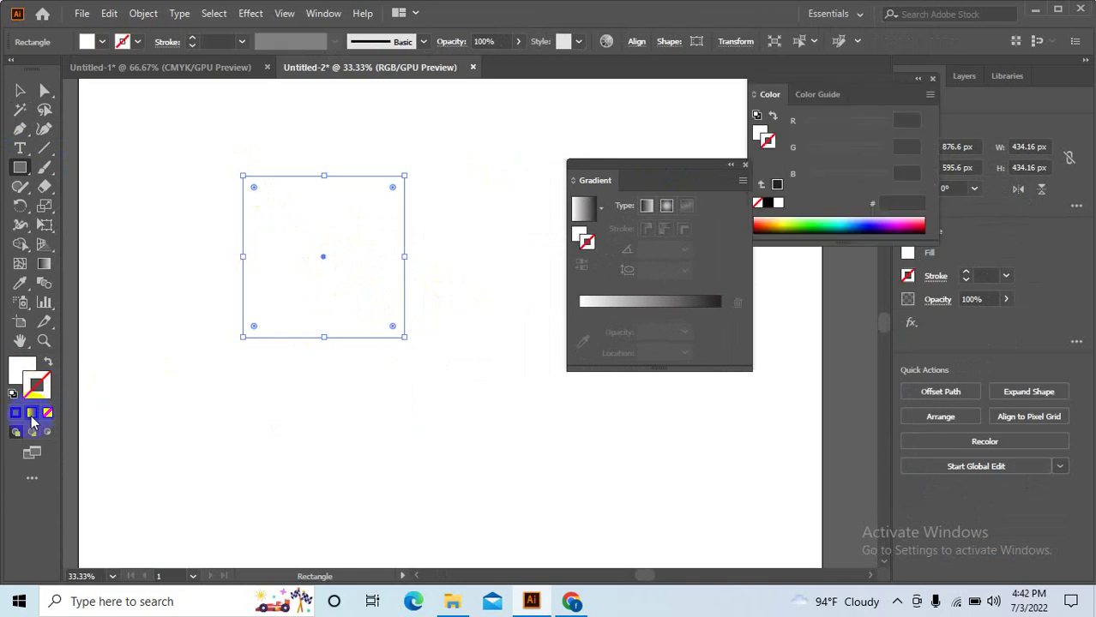
- Apply a gradient with a yellow left stop, keeping the square's stroke at None
left_click(31, 412)
double_click(579, 331)
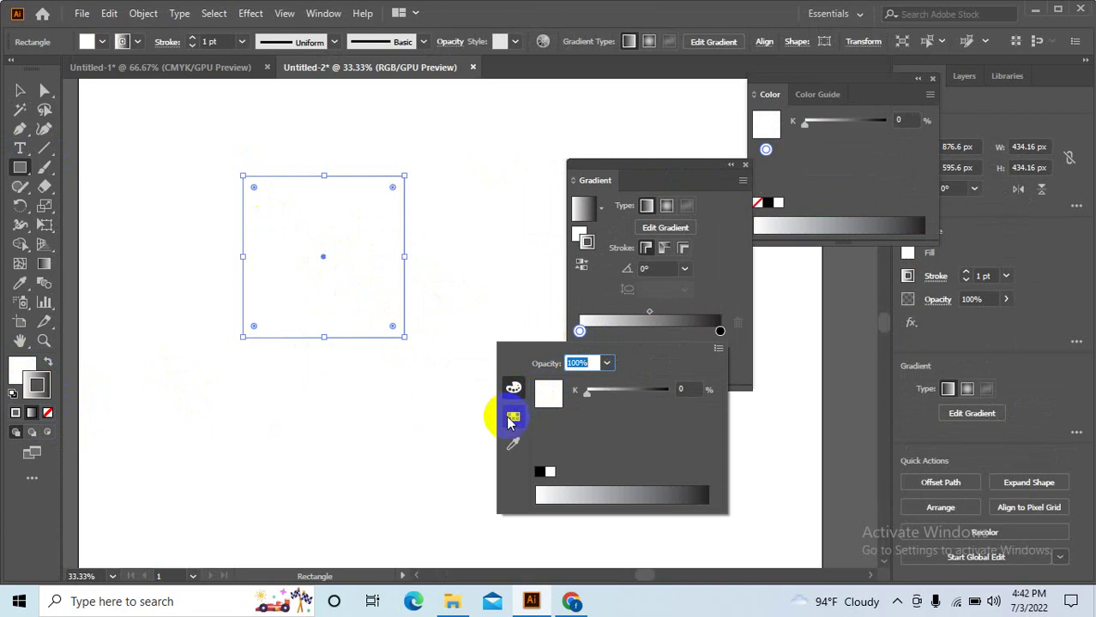
left_click(513, 418)
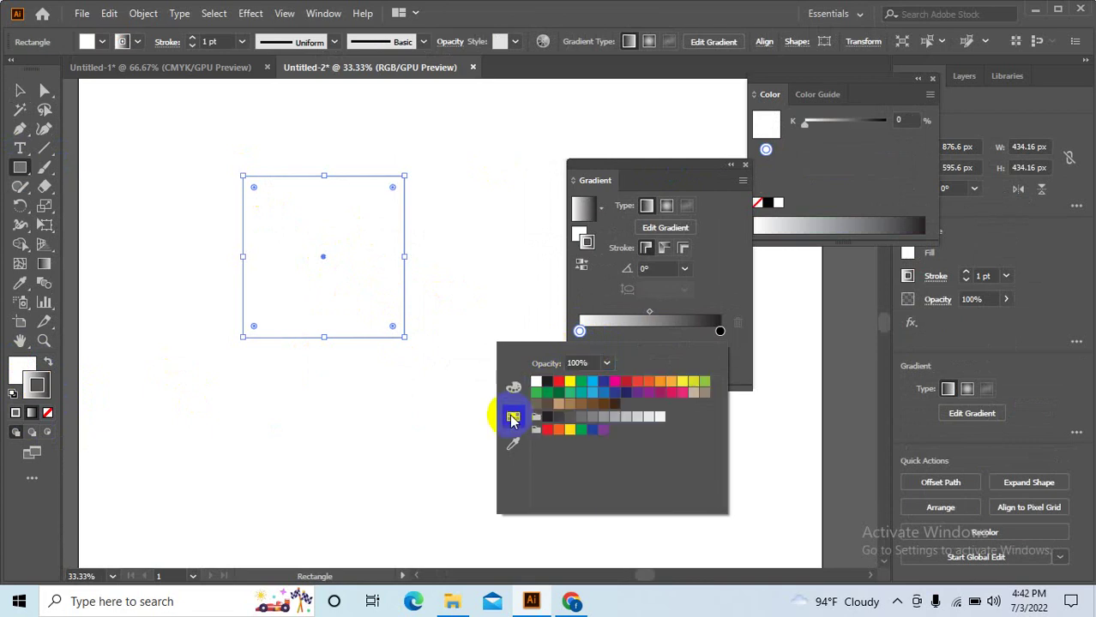
left_click(570, 382)
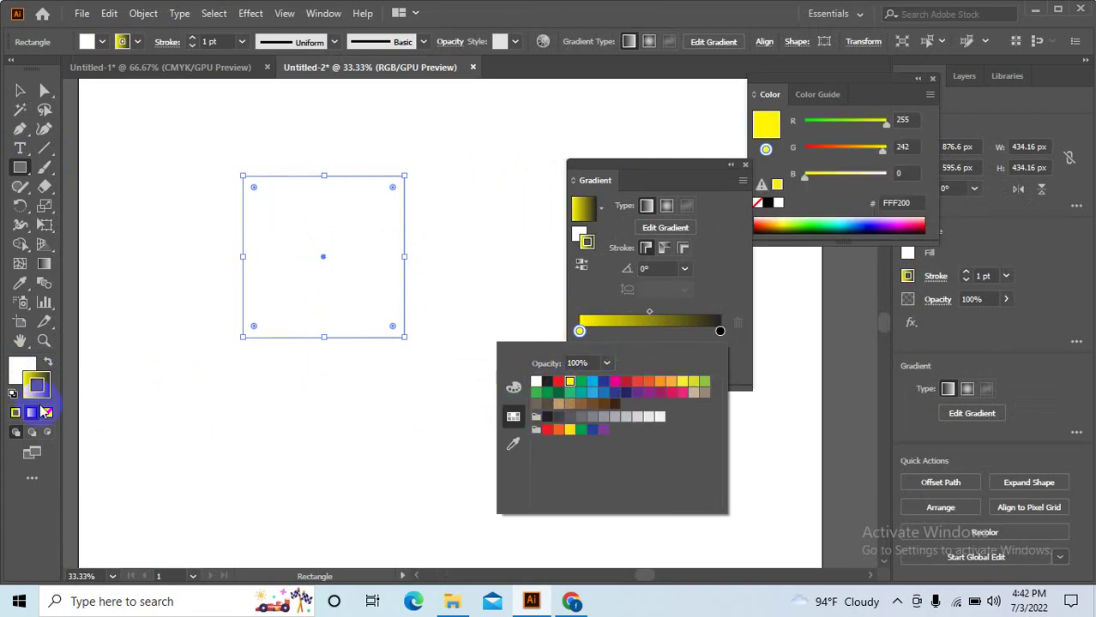
left_click(732, 168)
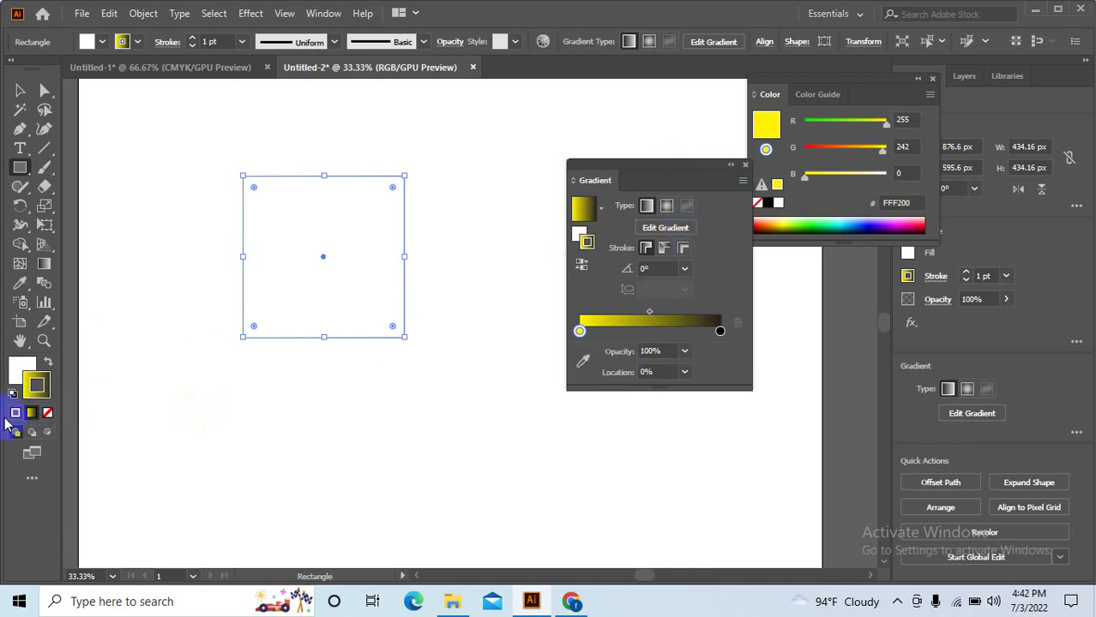
left_click(47, 413)
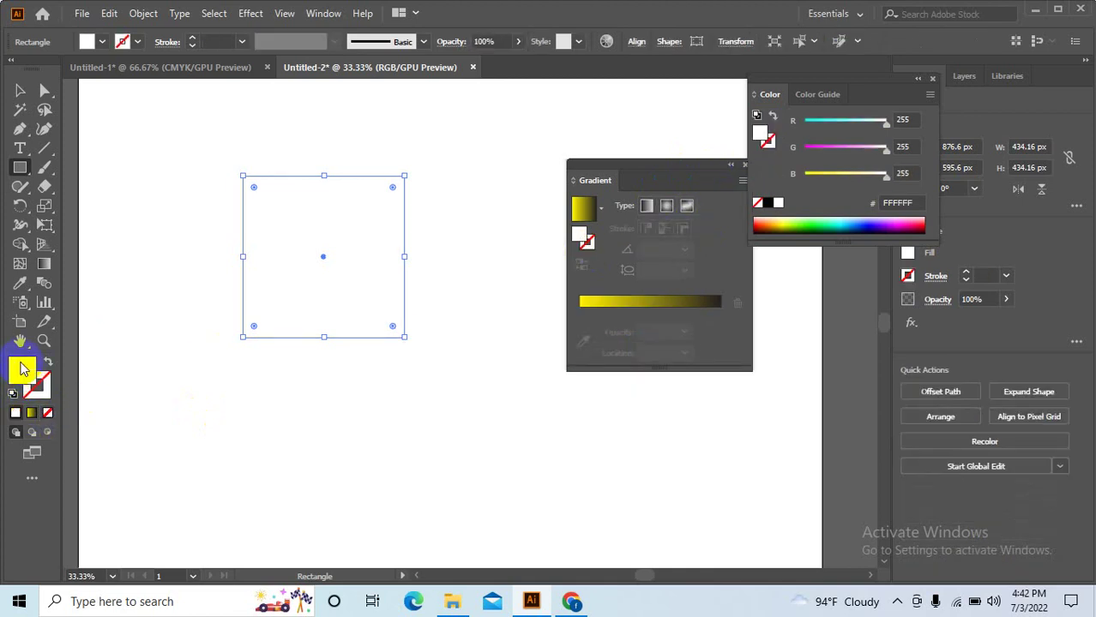
left_click(31, 414)
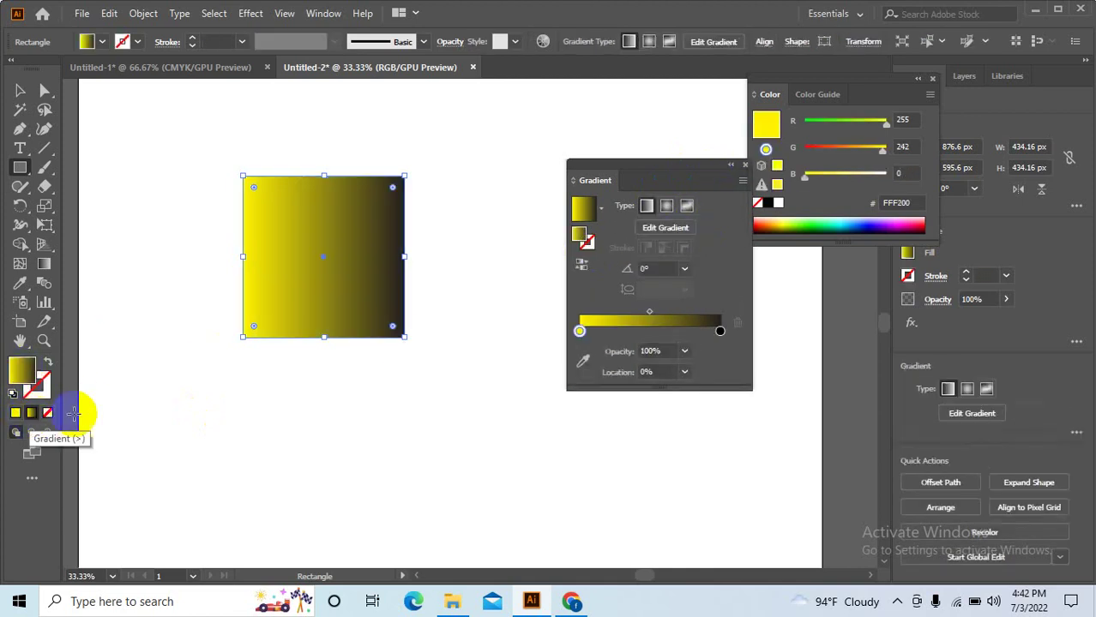
- Set the left gradient stop to light blue using the RGB sliders
left_click(579, 332)
double_click(580, 332)
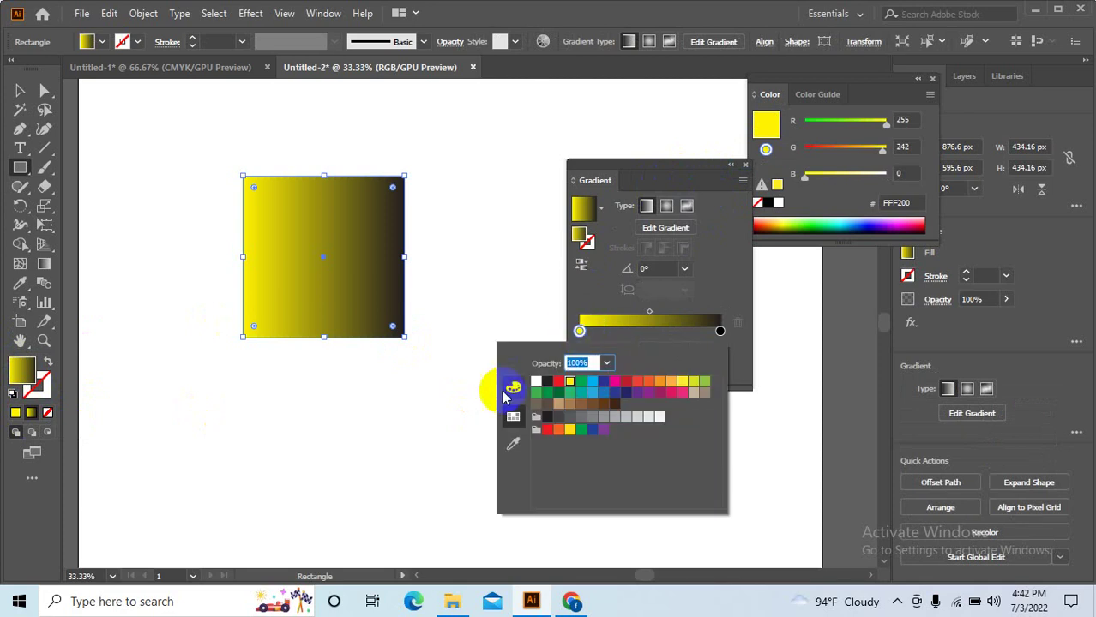
left_click(513, 393)
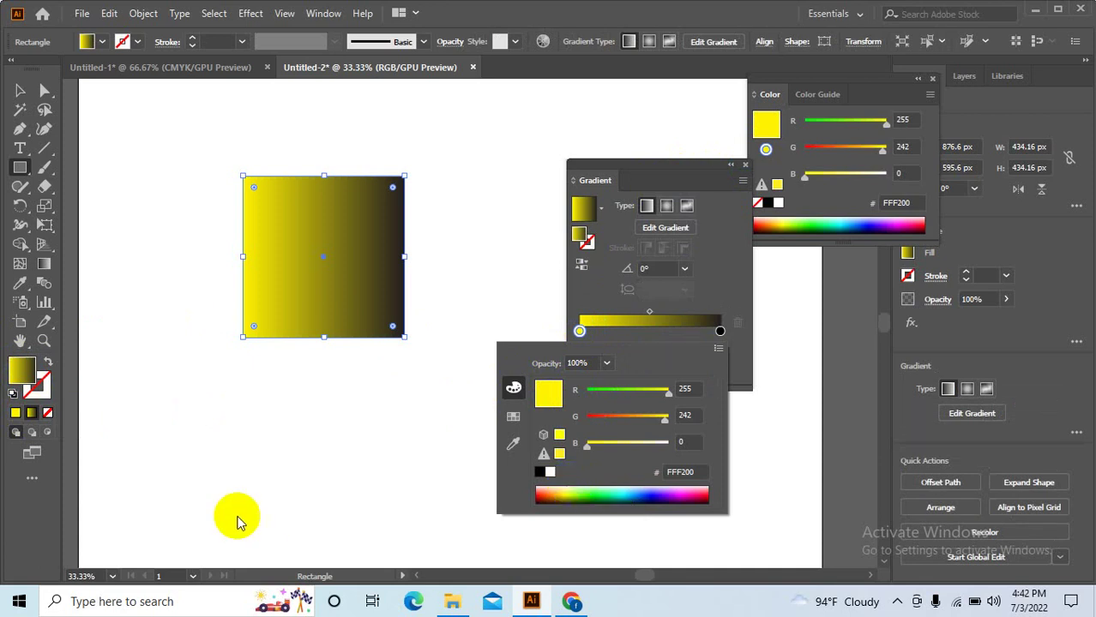
left_click_drag(666, 390, 605, 390)
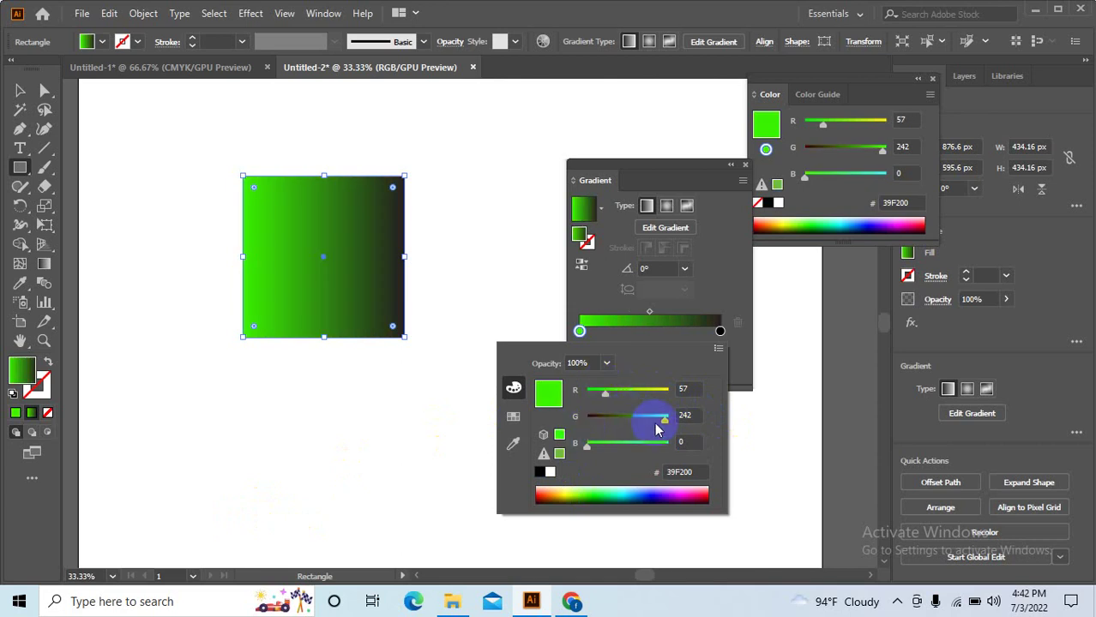
mouse_move(664, 419)
left_mouse_down()
mouse_move(601, 420)
mouse_move(658, 444)
left_mouse_up()
left_click_drag(598, 420, 639, 420)
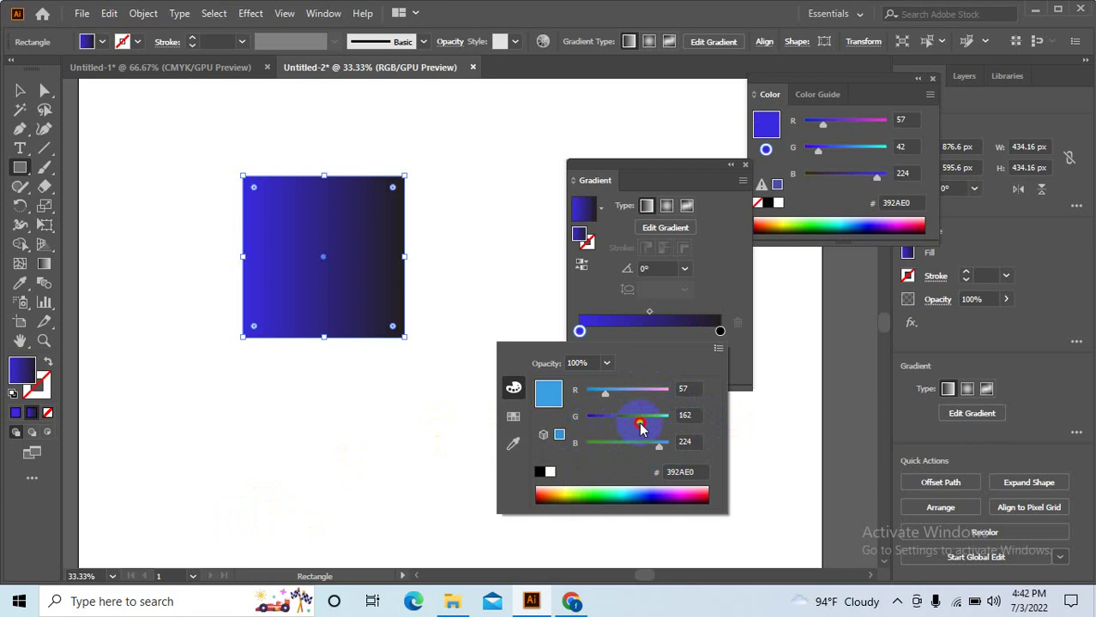
- Set the right gradient stop to pinkish red (RGB 225/34/98, E12262)
double_click(720, 331)
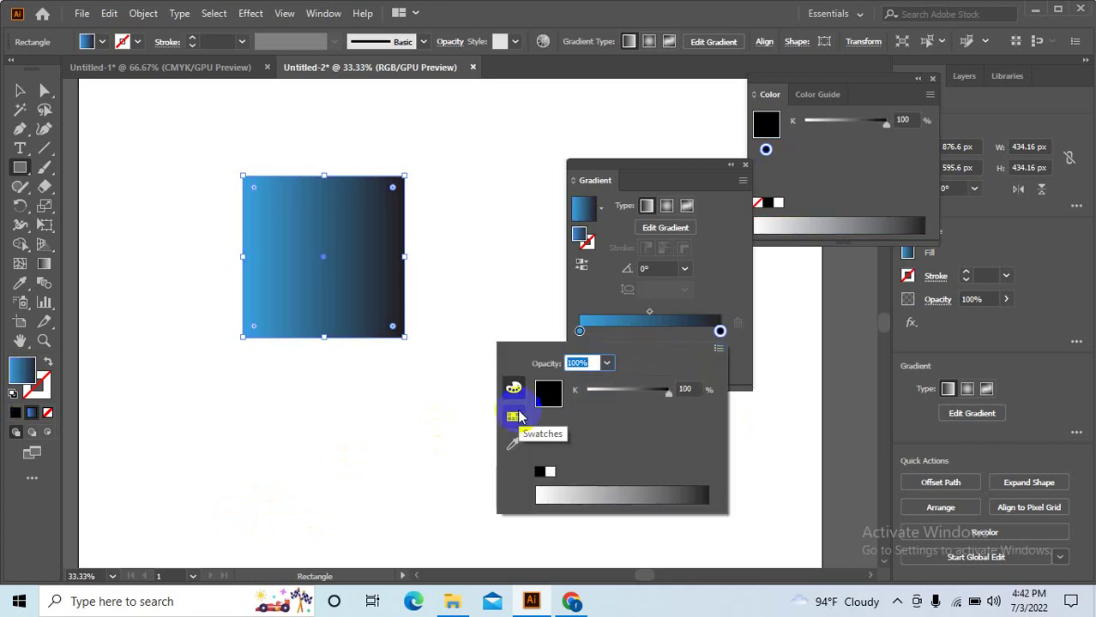
left_click(515, 417)
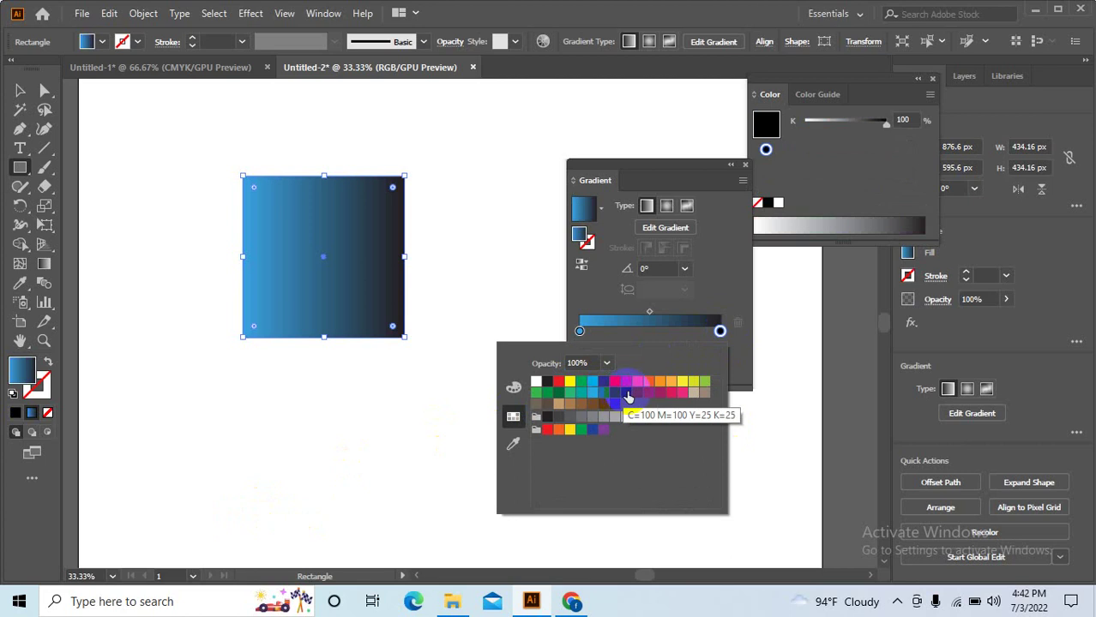
left_click(626, 394)
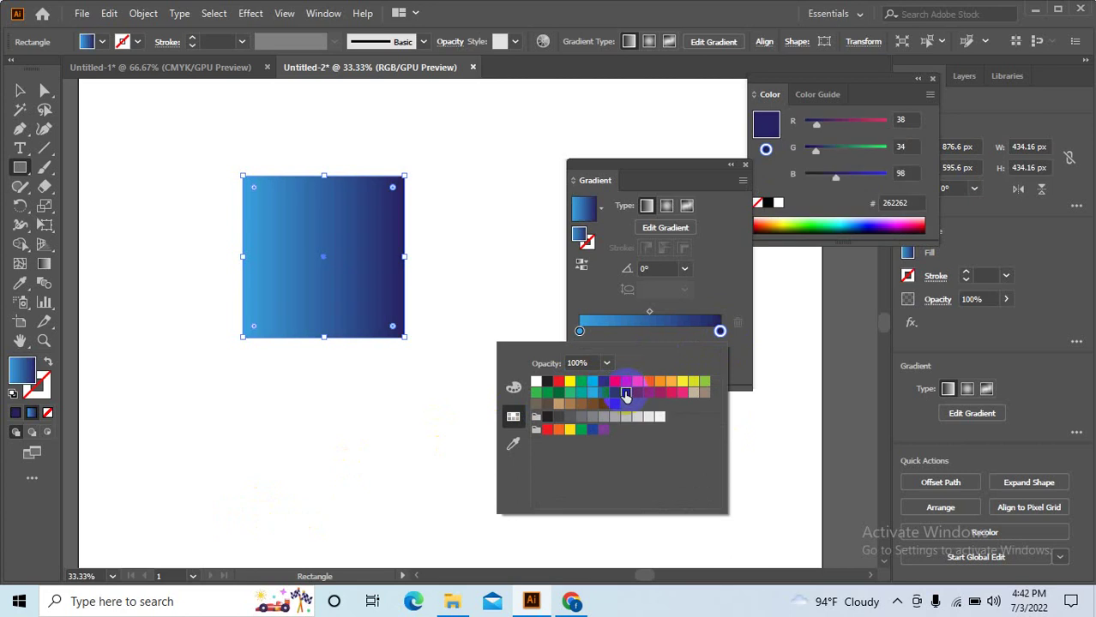
left_click(513, 390)
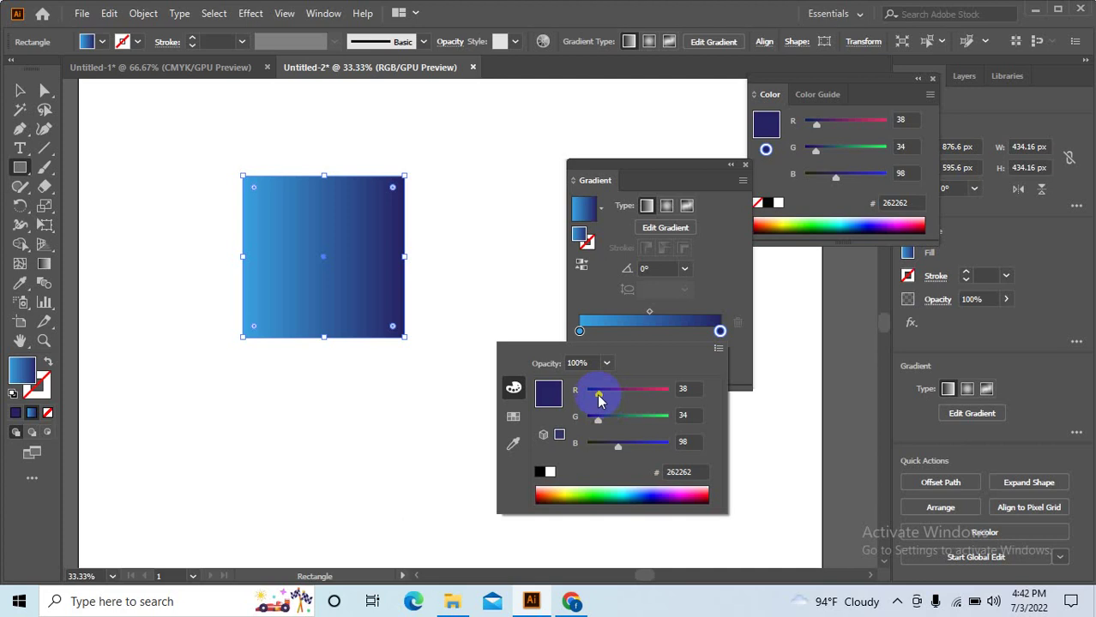
left_click_drag(599, 393, 647, 403)
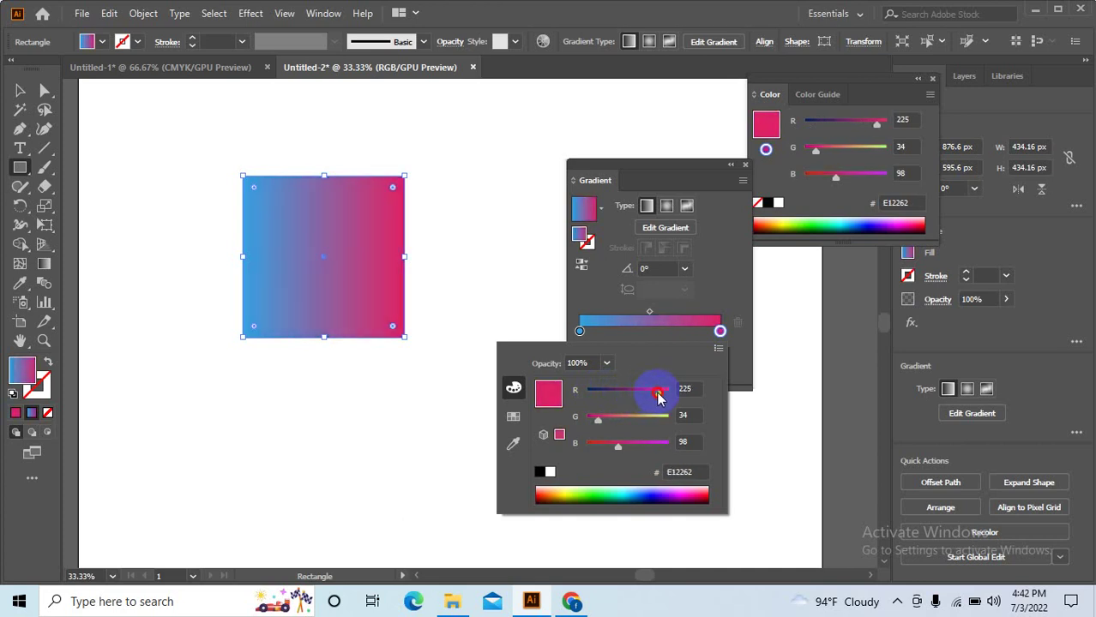
left_click(328, 419)
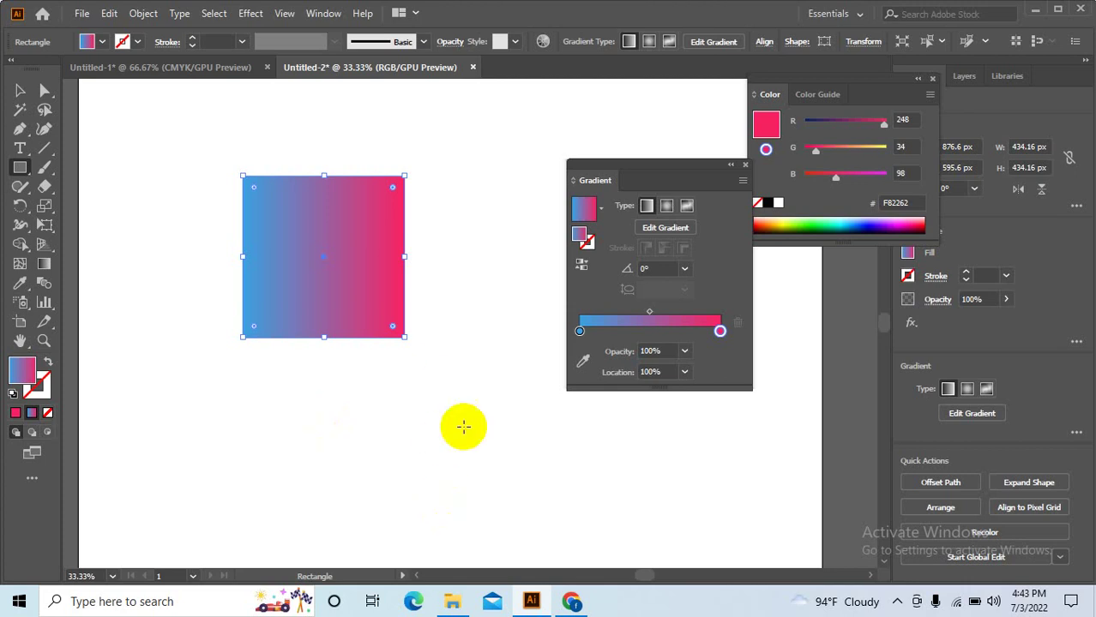
left_click(581, 333)
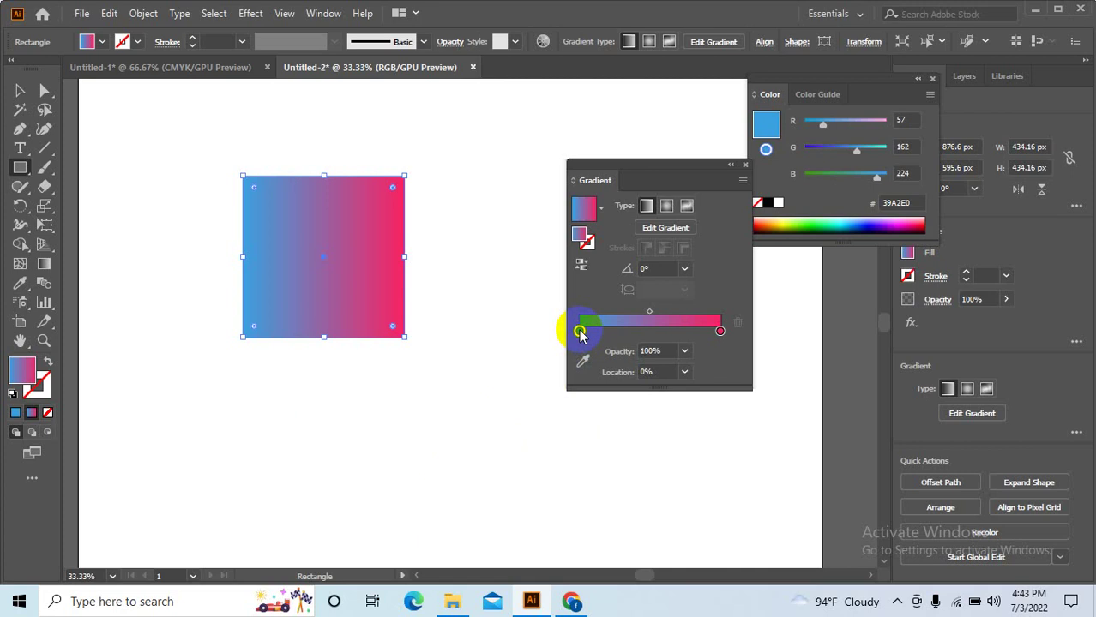
left_click(719, 332)
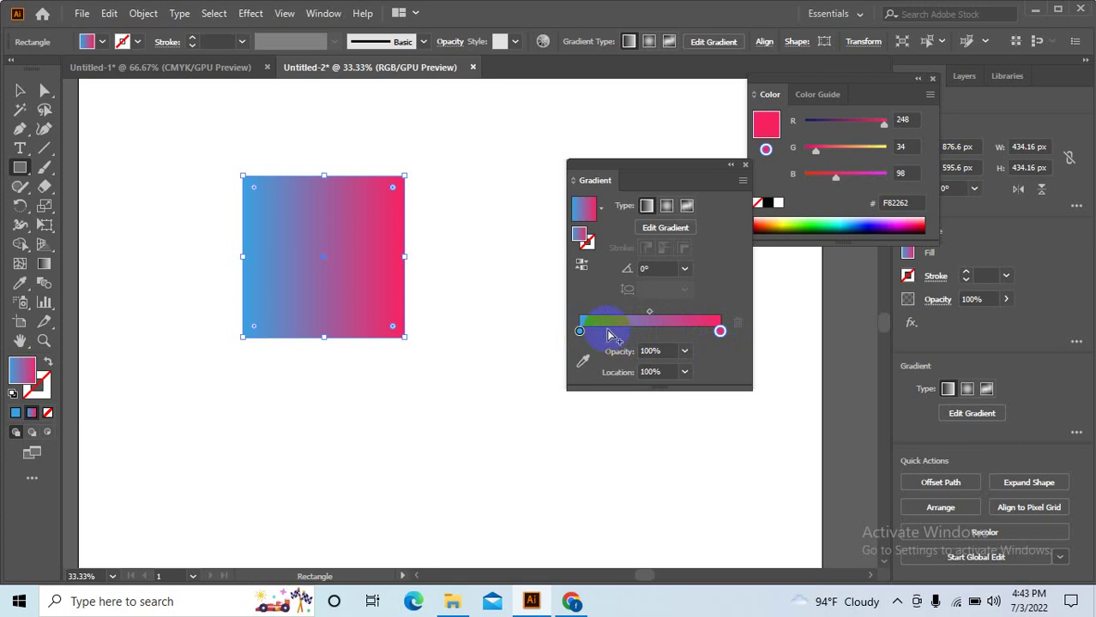
- Add gradient stops at 20.39% and 55%, remove the 55% stop, and select the 20.39% stop
left_click(608, 331)
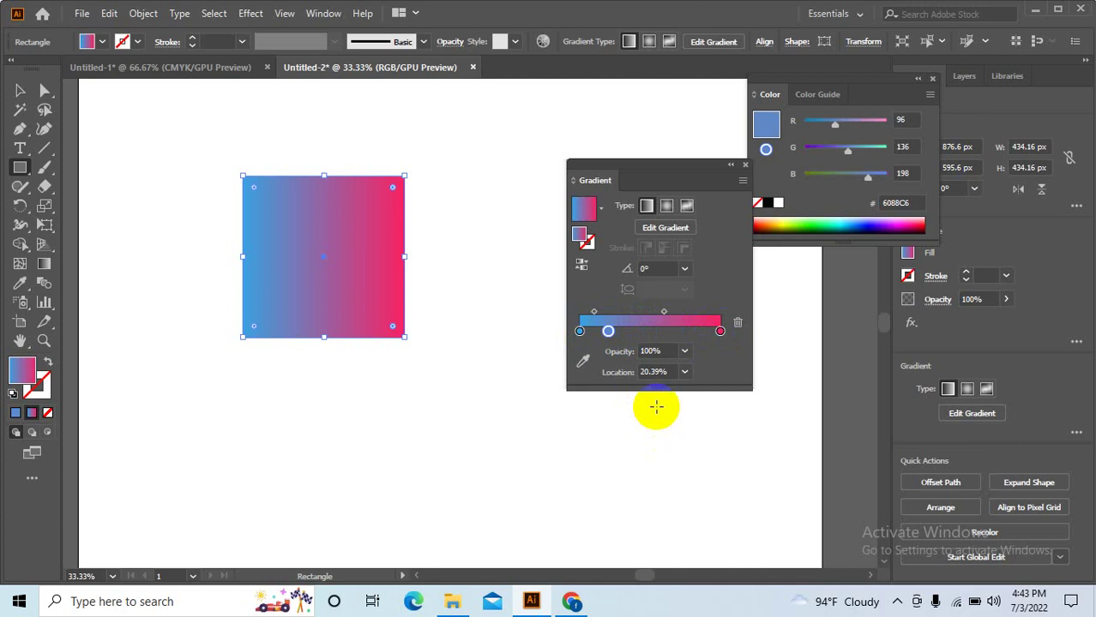
left_click(657, 331)
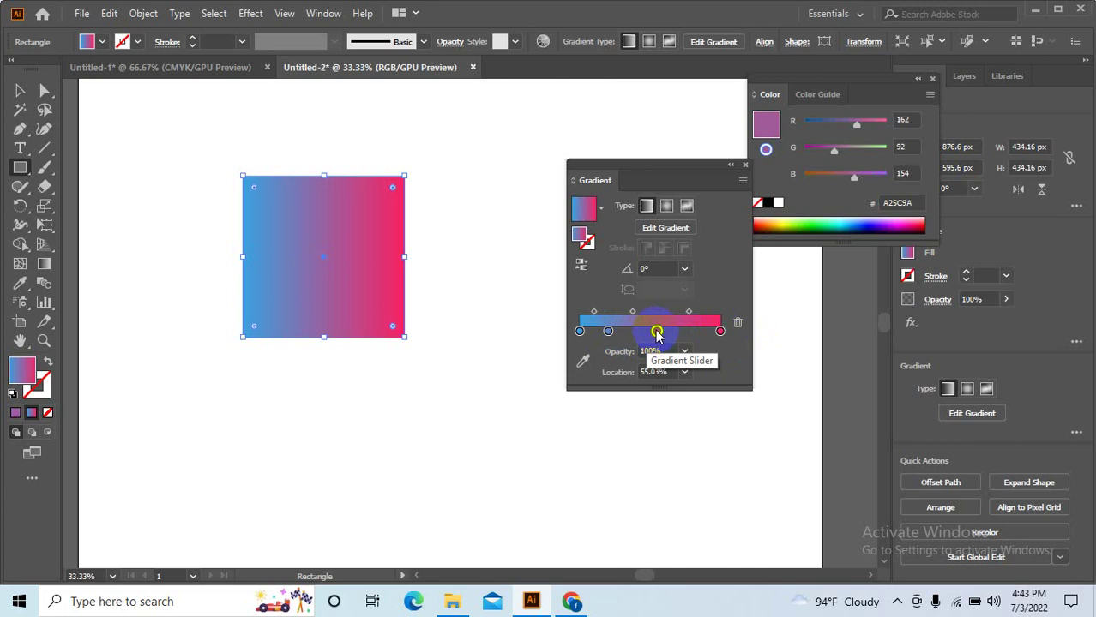
left_click(657, 332)
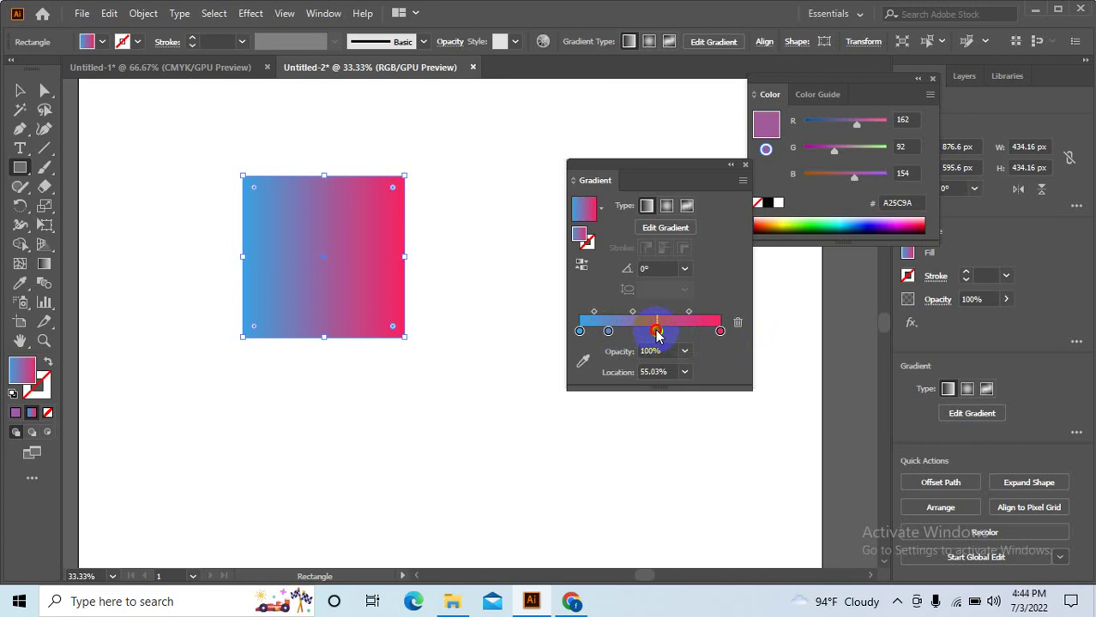
left_click_drag(657, 333, 653, 351)
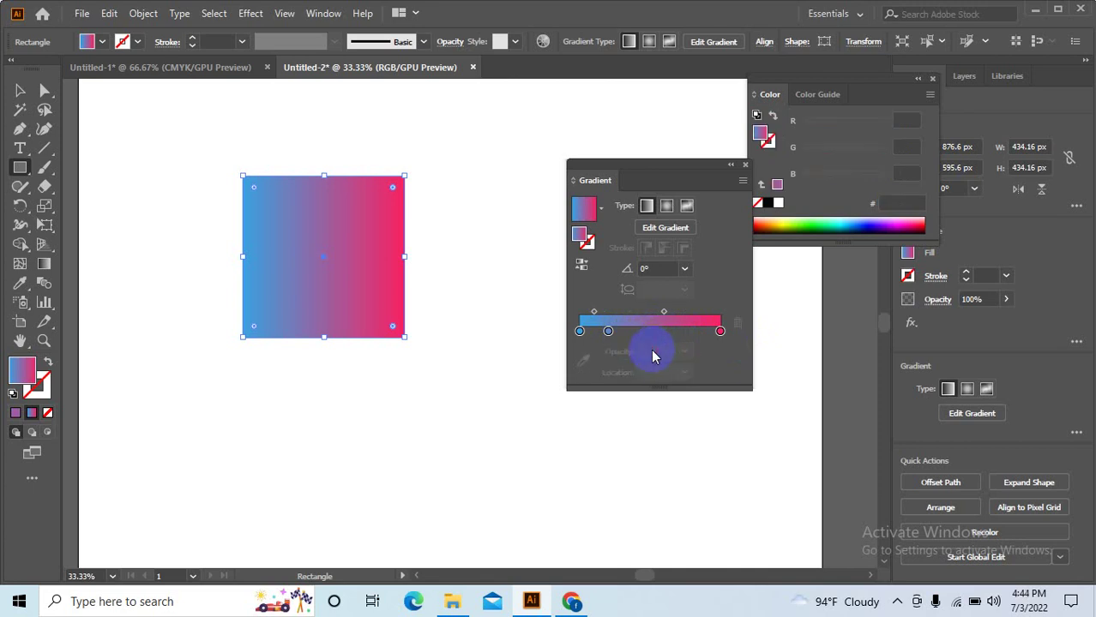
left_click(607, 333)
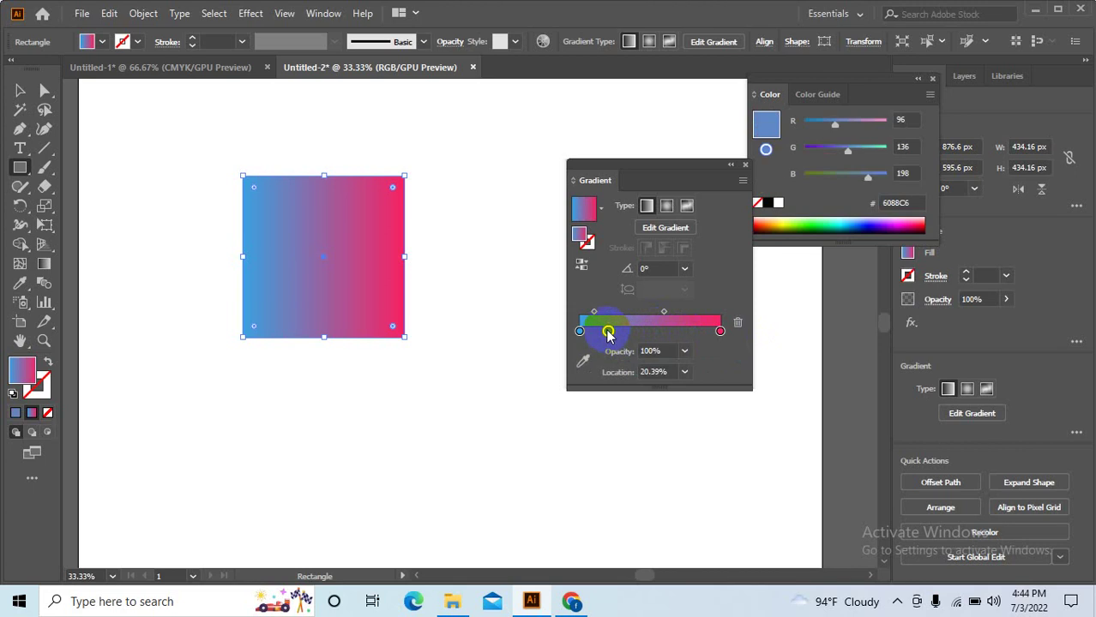
- Delete the square, remove the extra middle stops, and draw a larger square
key("Delete")
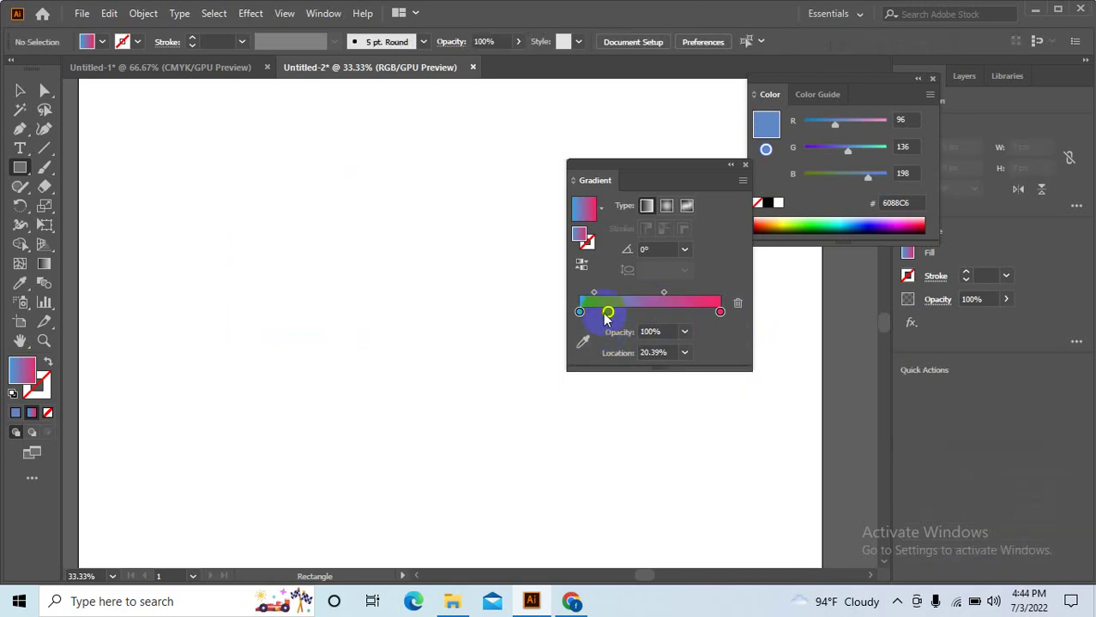
left_click_drag(609, 315, 616, 315)
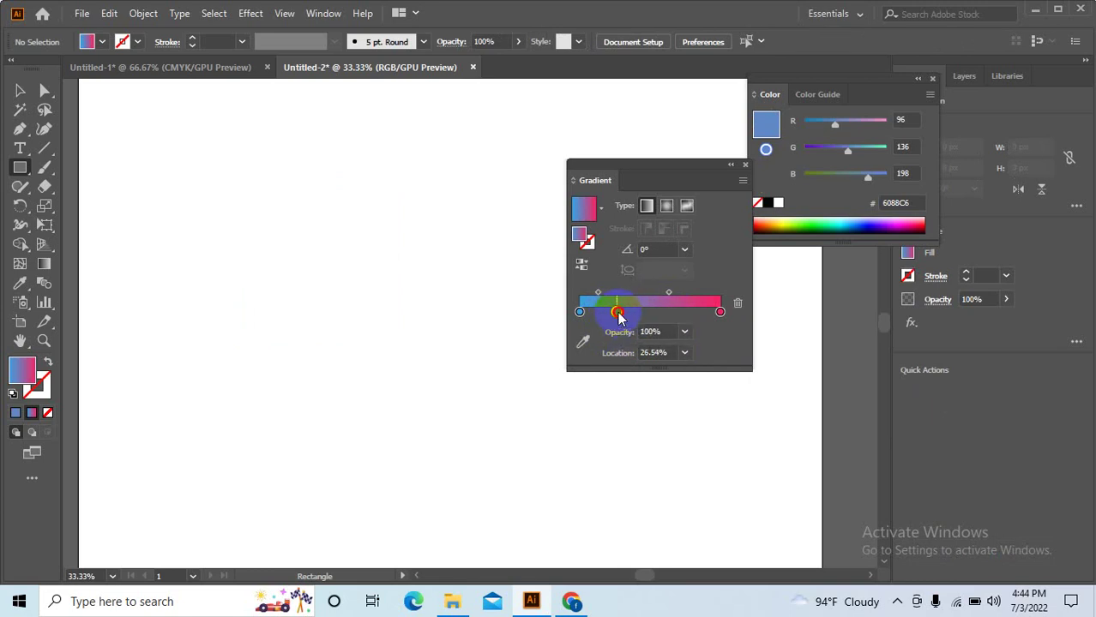
left_click(613, 312)
left_click(737, 303)
left_click(737, 302)
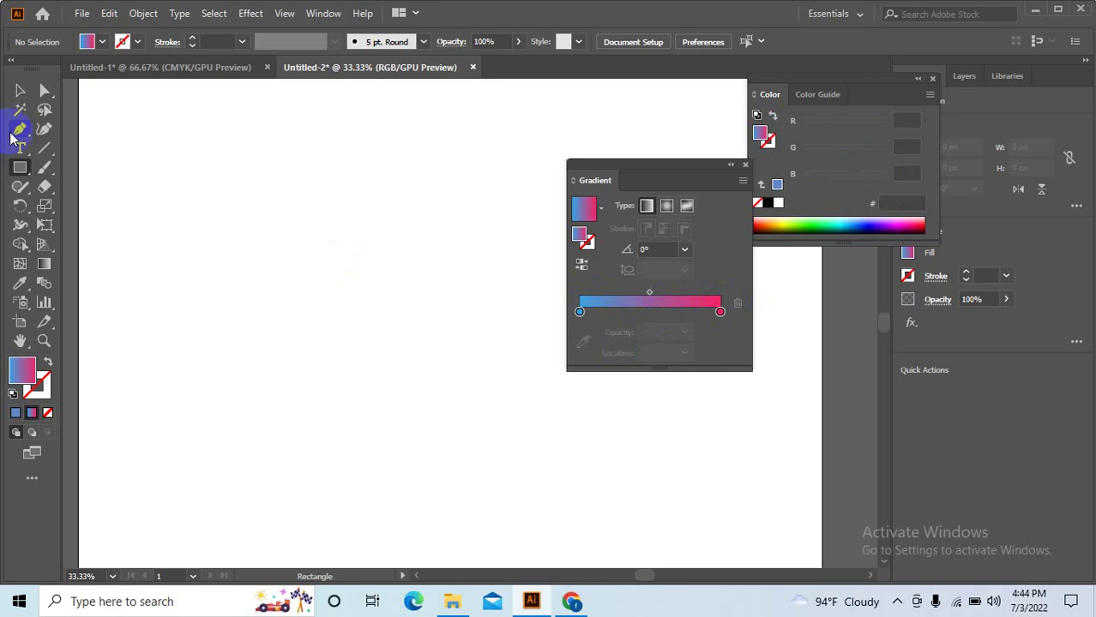
left_click_drag(247, 203, 428, 460)
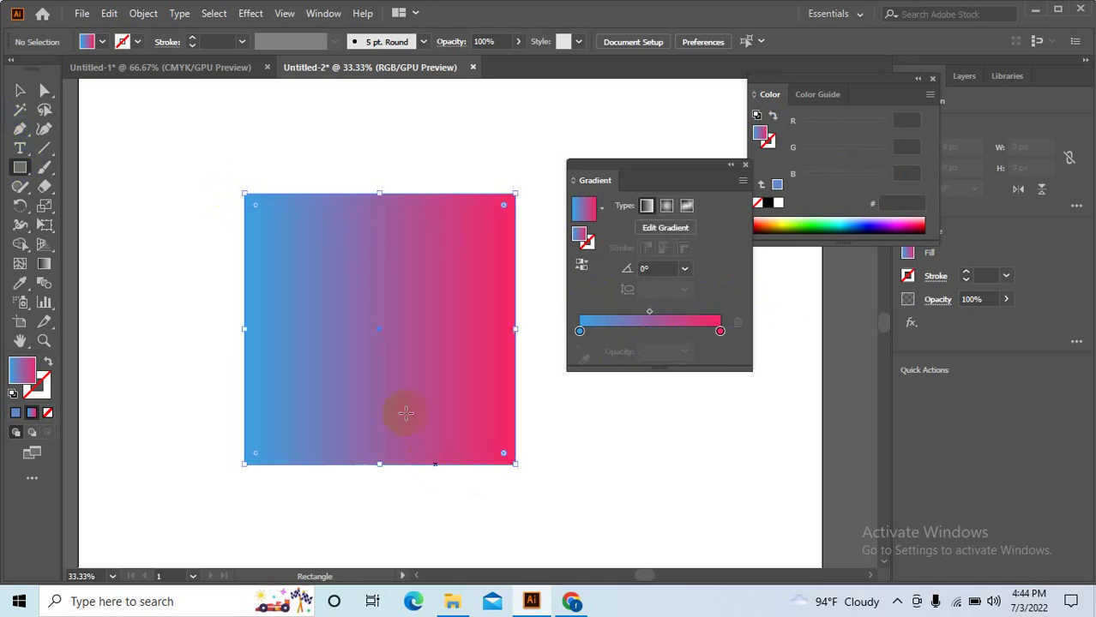
- Move the square up-left and try a light green middle stop in its gradient
key("v")
left_click_drag(421, 379, 370, 294)
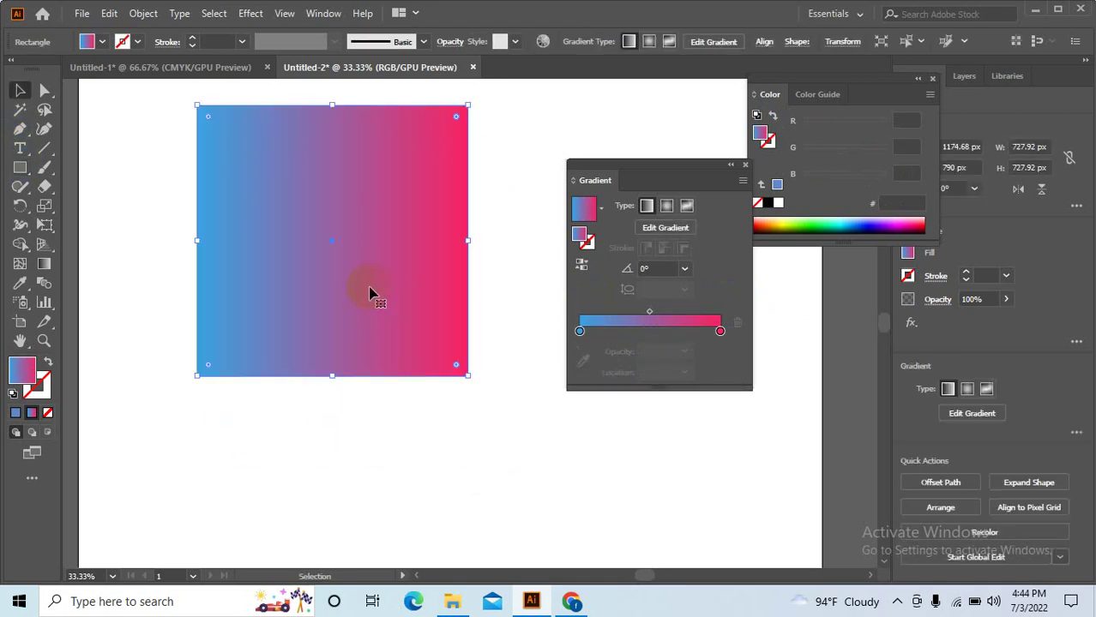
left_click(651, 335)
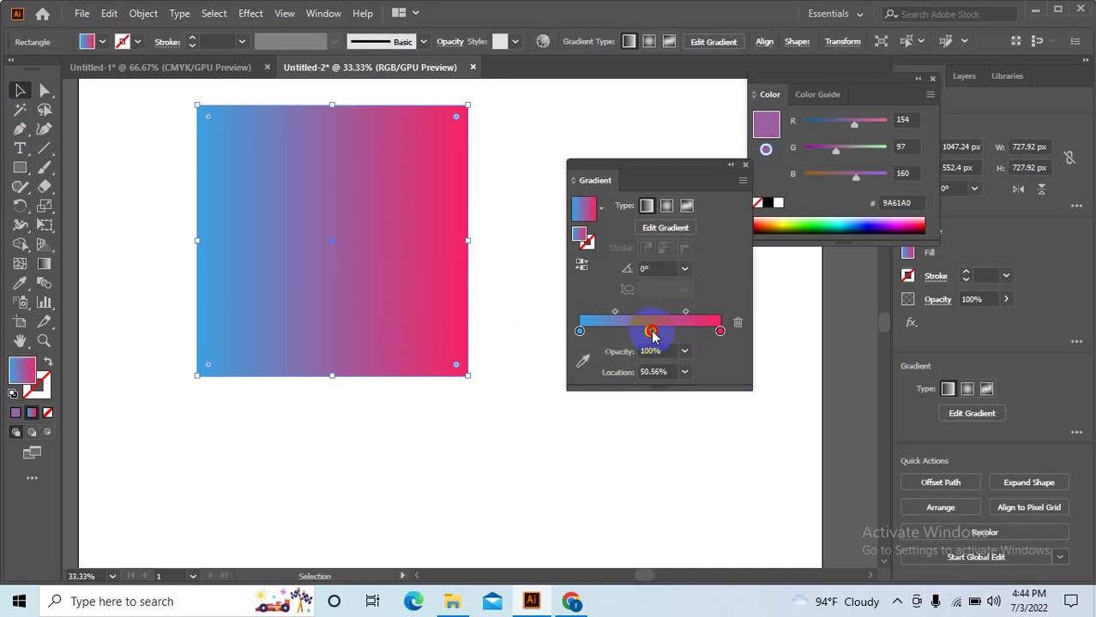
double_click(652, 333)
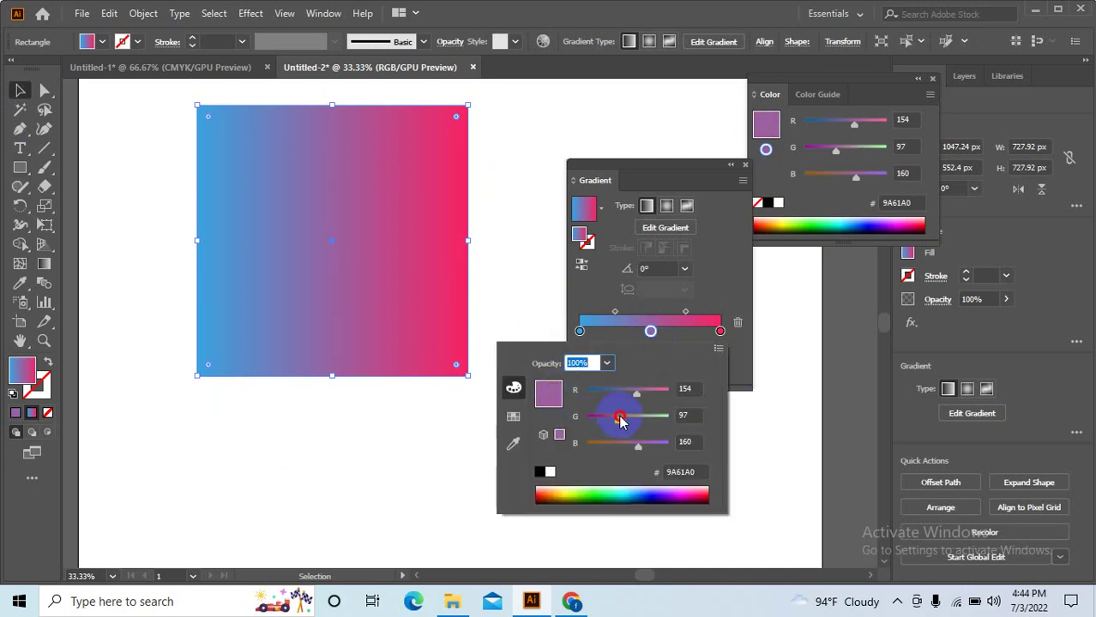
left_click_drag(620, 419, 684, 415)
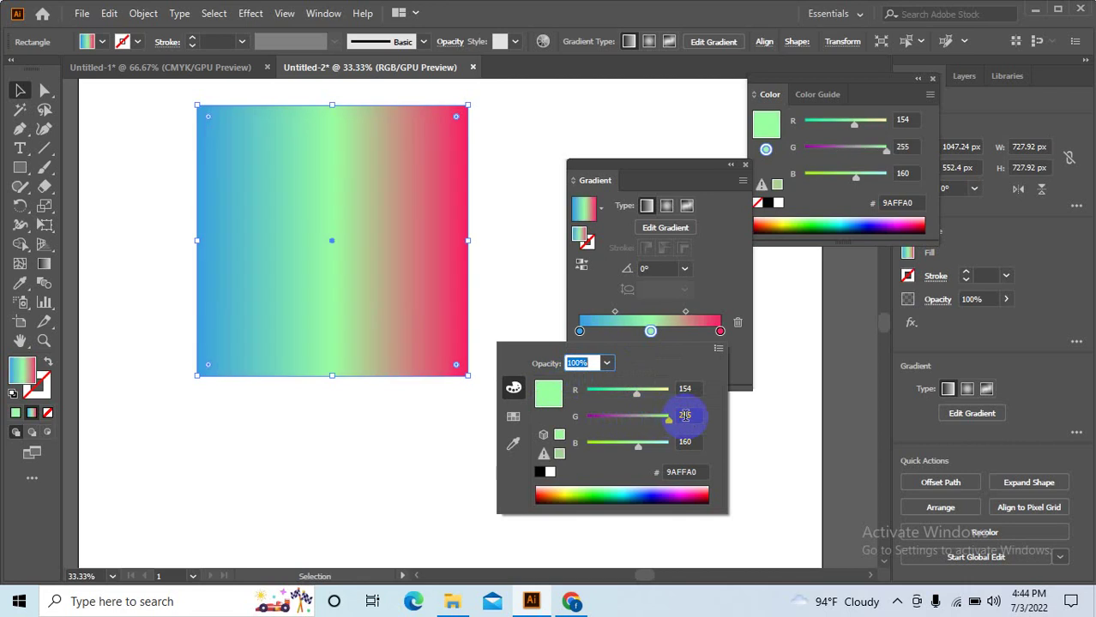
left_click(20, 90)
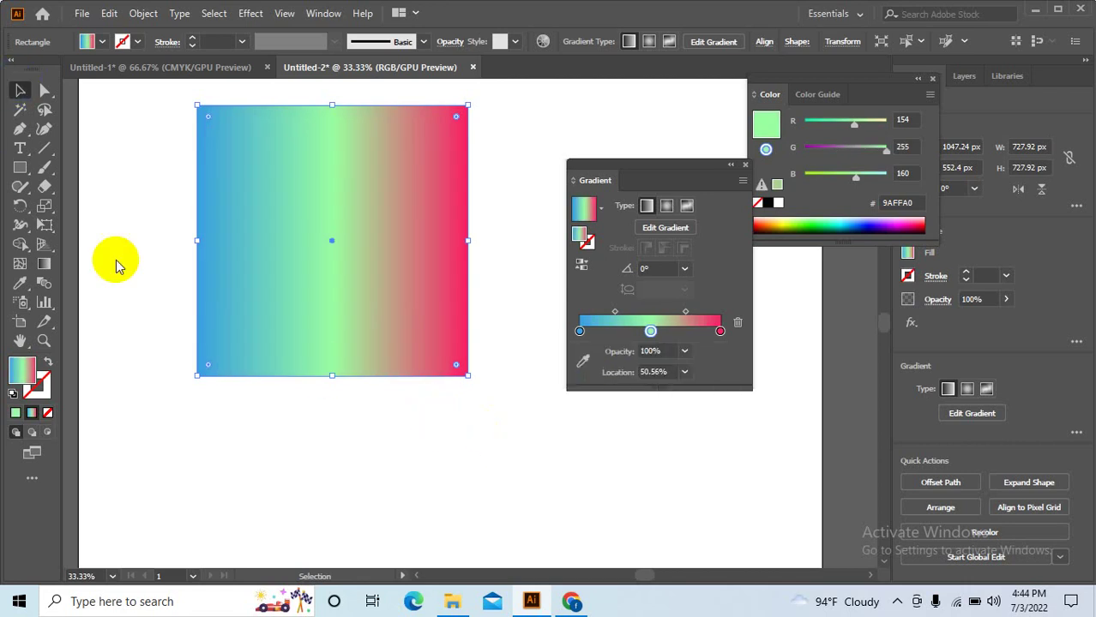
left_click(422, 506)
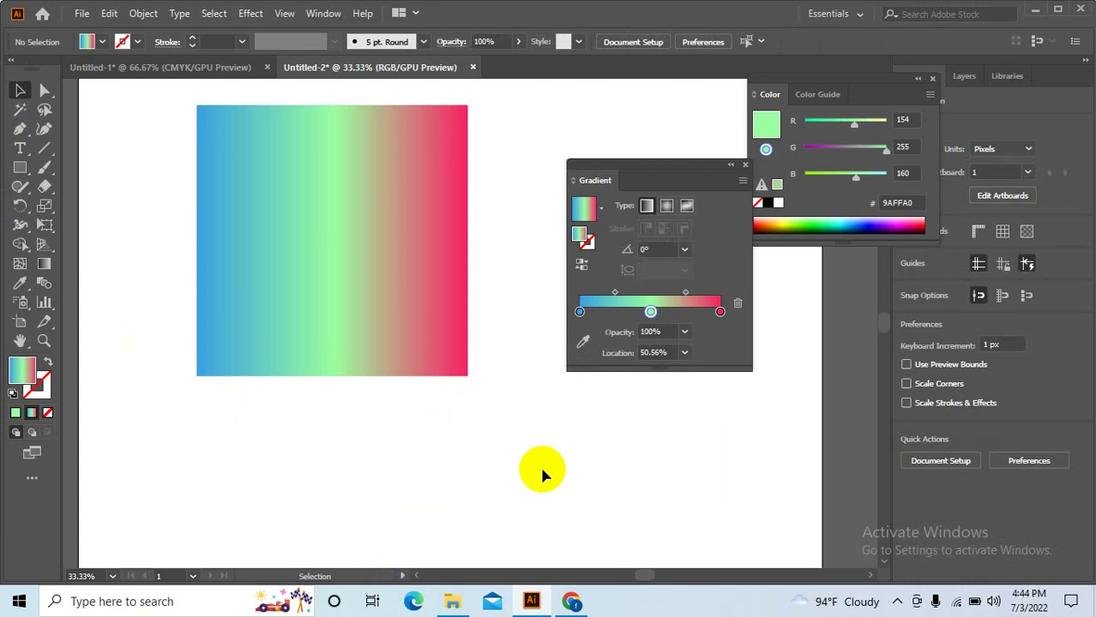
- Remove the green middle stop, restoring the two-stop blue-to-pink gradient
left_click(650, 312)
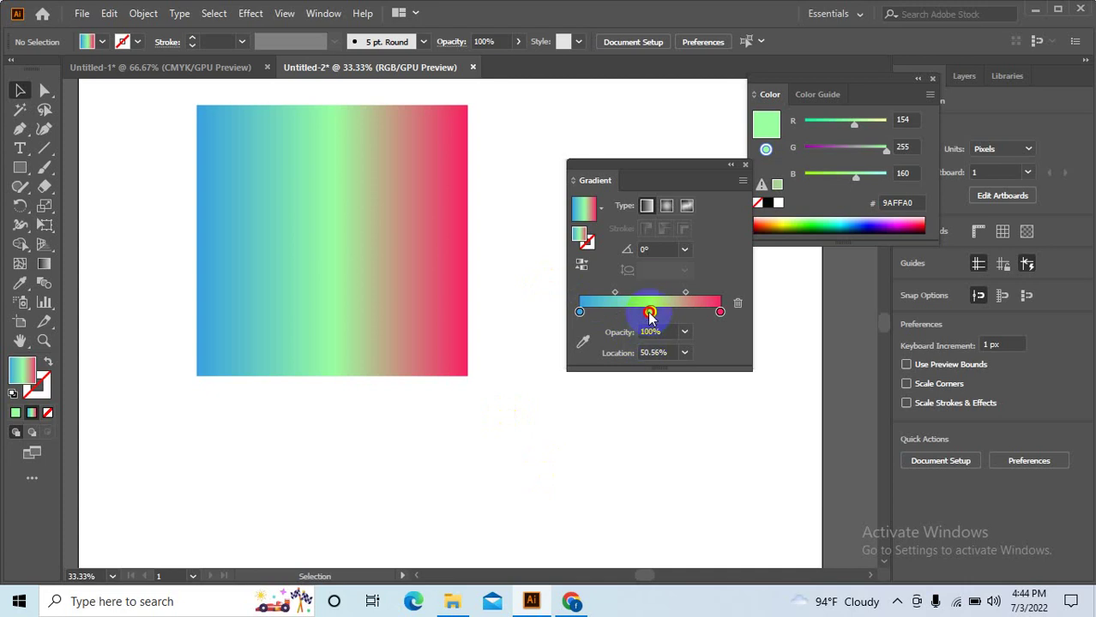
left_click_drag(650, 312, 647, 346)
left_click(293, 239)
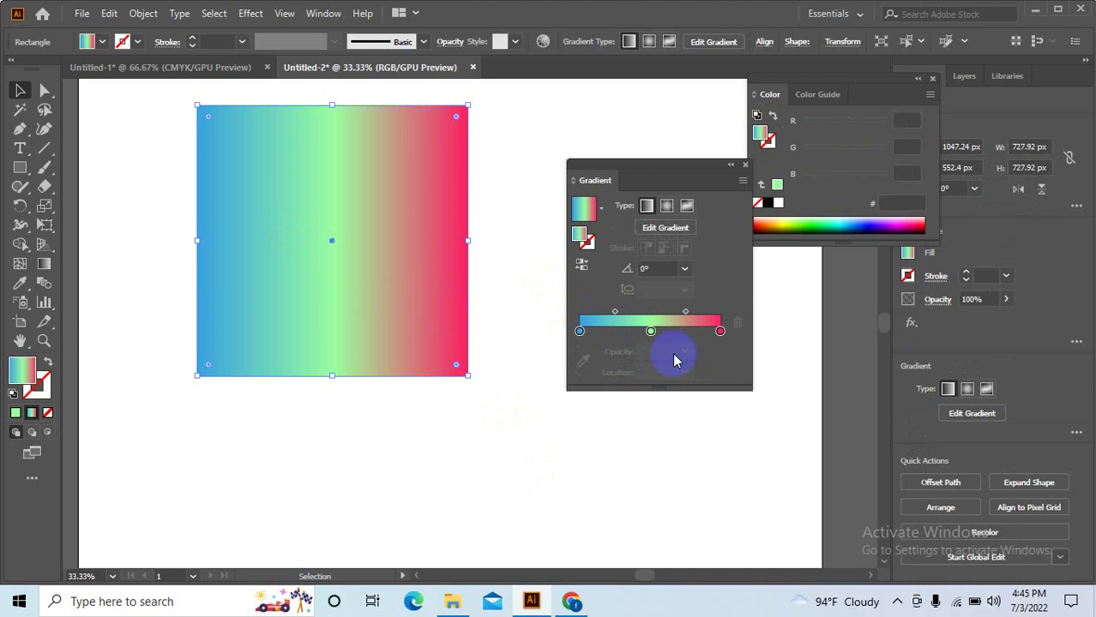
left_click(651, 332)
left_click_drag(651, 332, 641, 449)
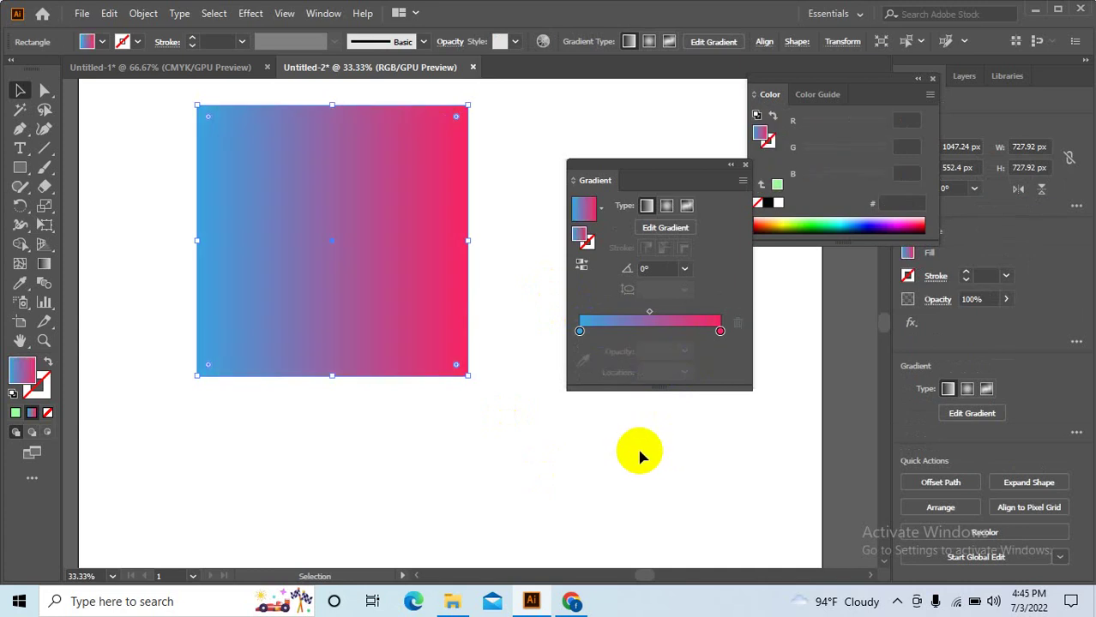
left_click(559, 451)
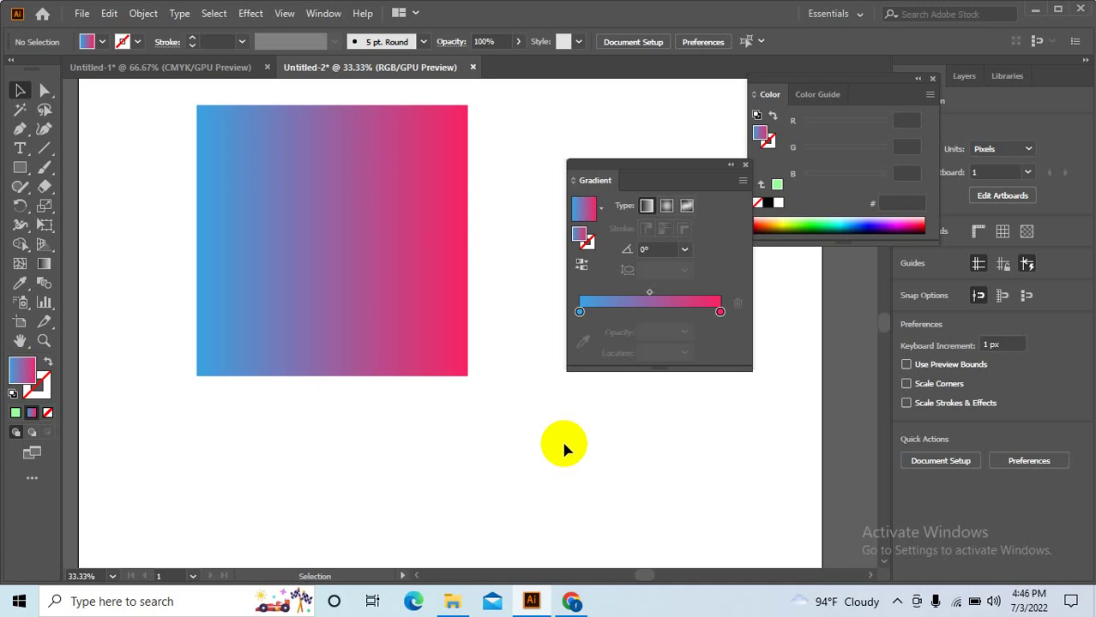
- Add a red (ED1C24) middle stop at about 51% to the square's gradient
left_click(350, 275)
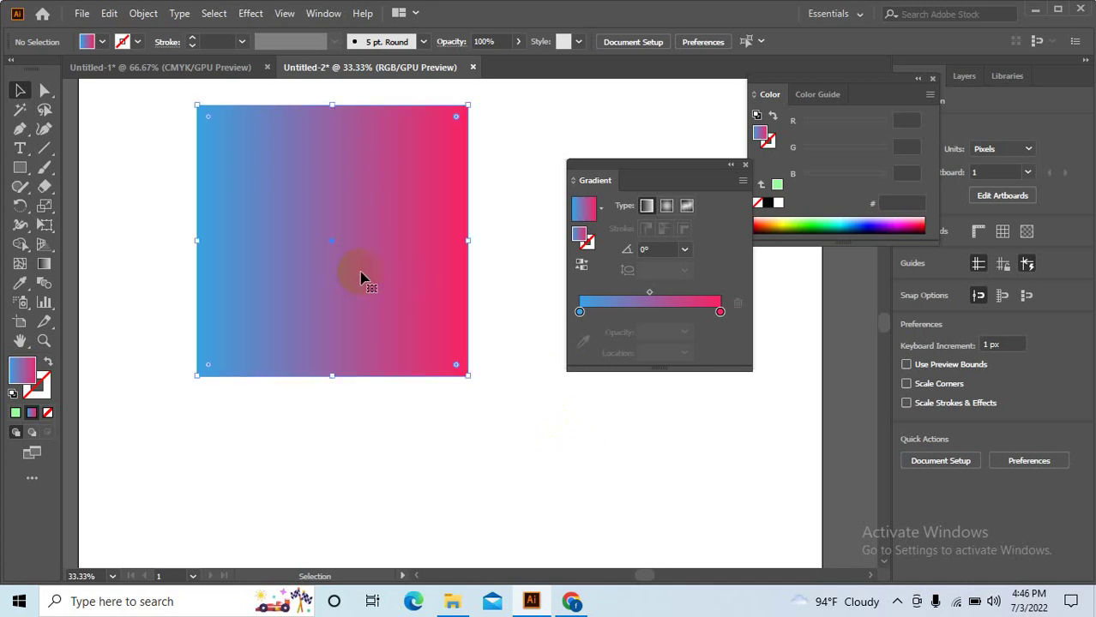
left_click(651, 331)
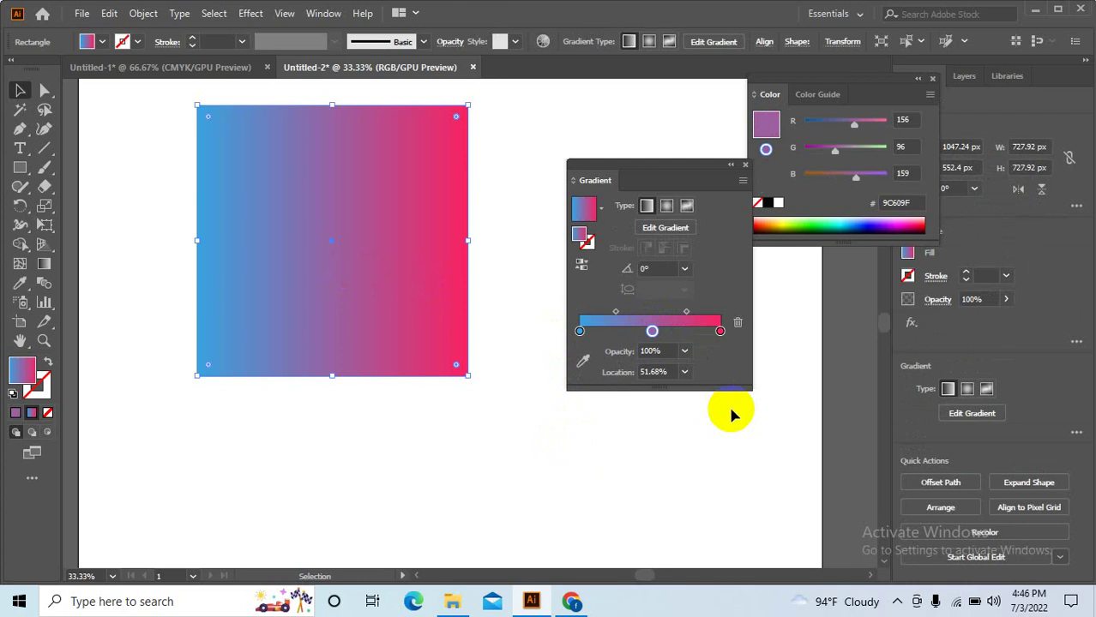
left_click(651, 332)
double_click(651, 331)
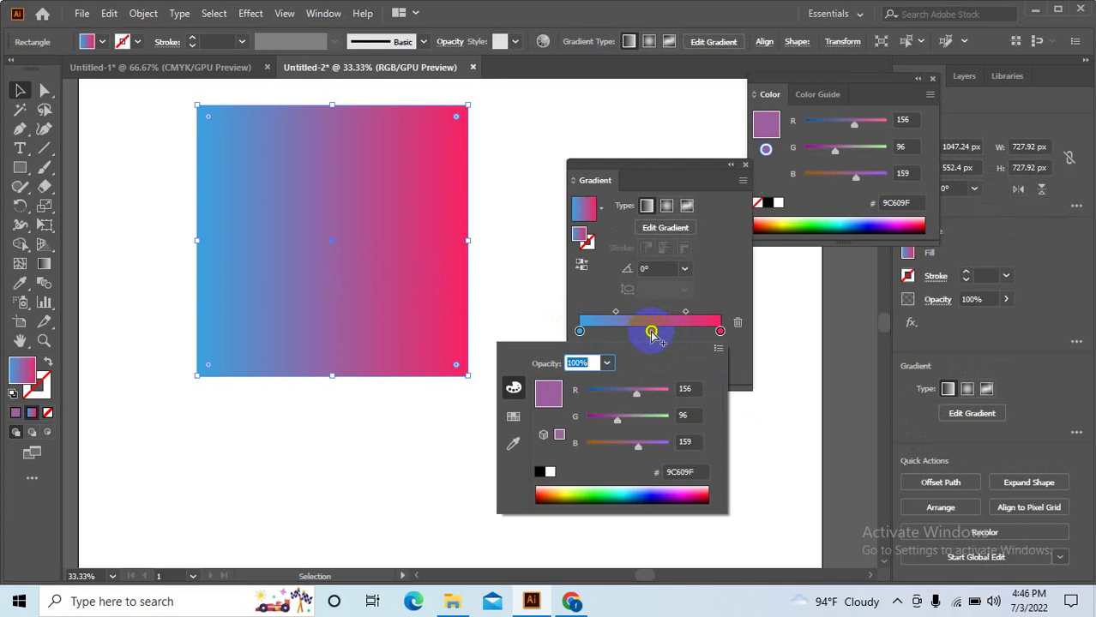
left_click(513, 417)
left_click(581, 382)
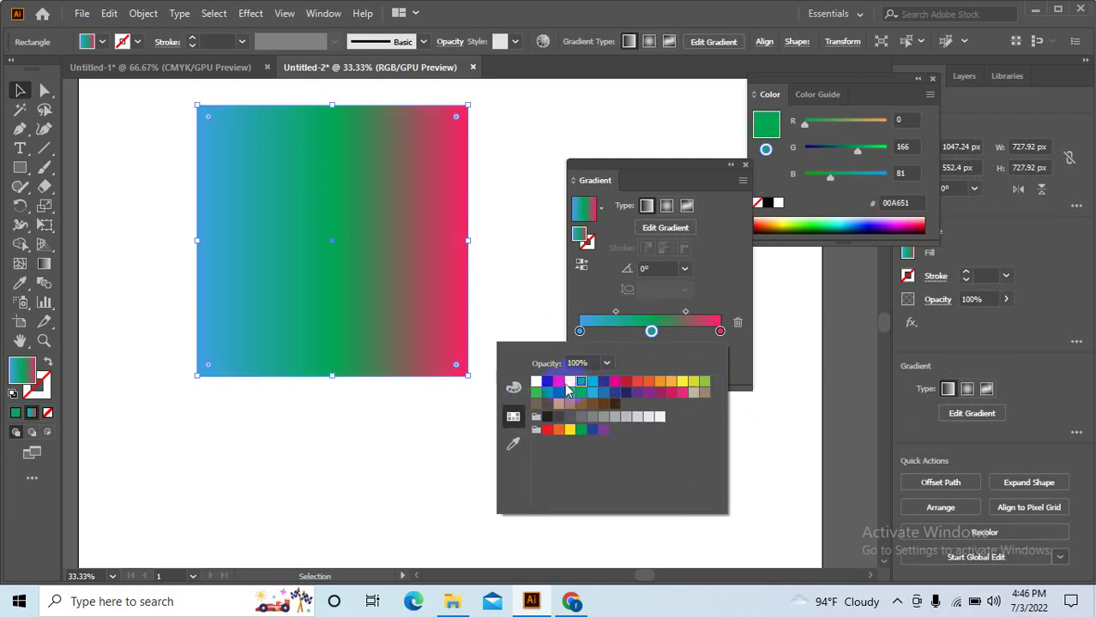
left_click(558, 383)
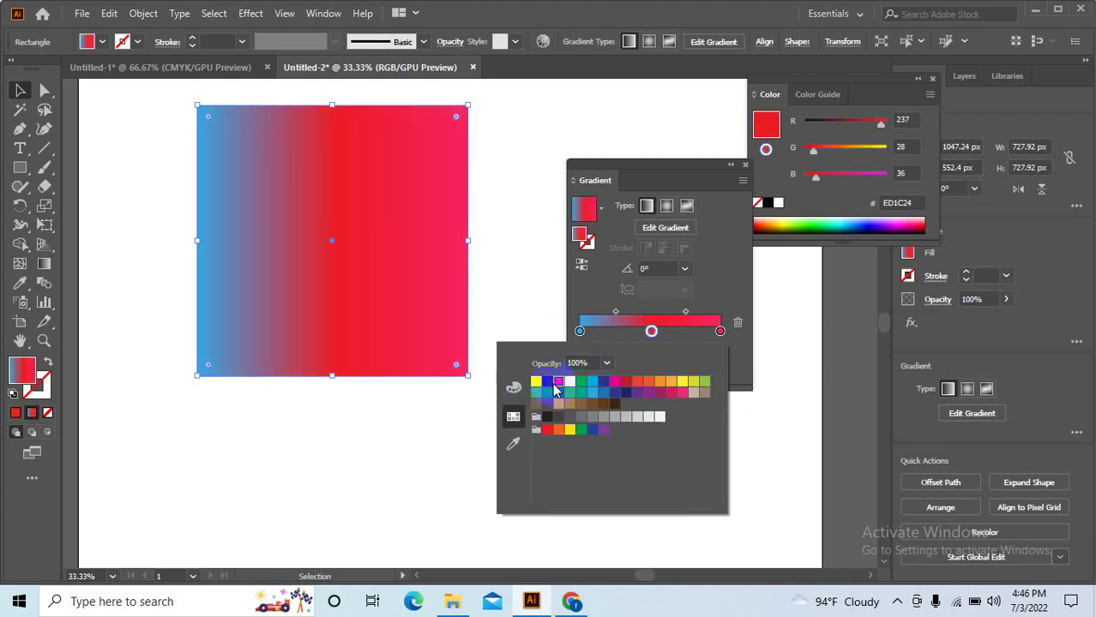
left_click(370, 435)
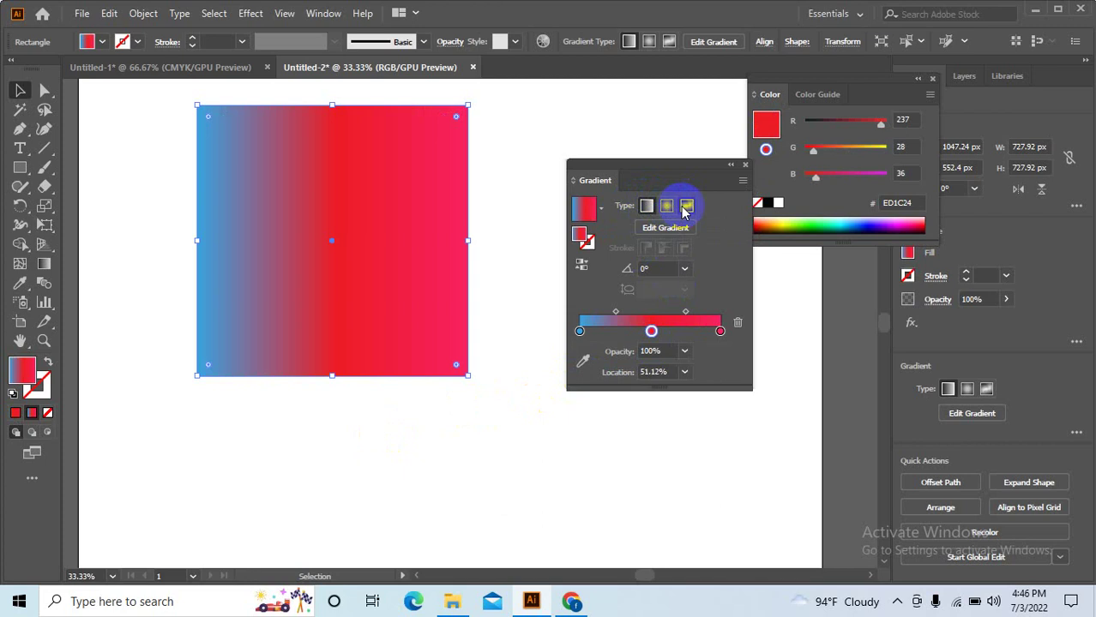
- Delete the gradient square and draw a new rectangle
left_click(532, 171)
scroll(483, 258, "up", 1)
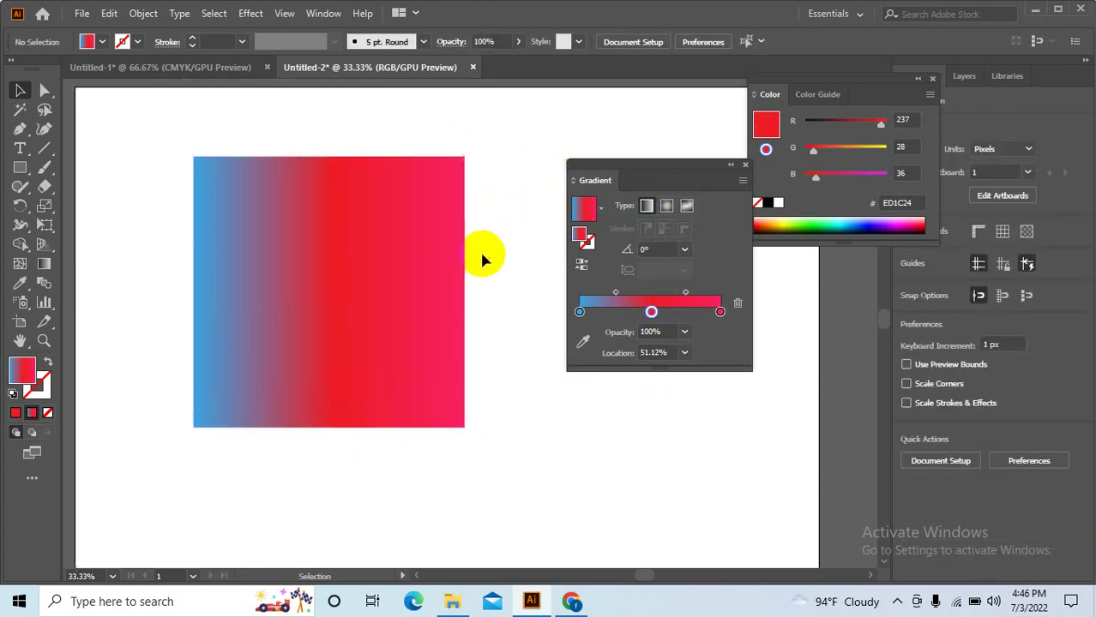
left_click(303, 318)
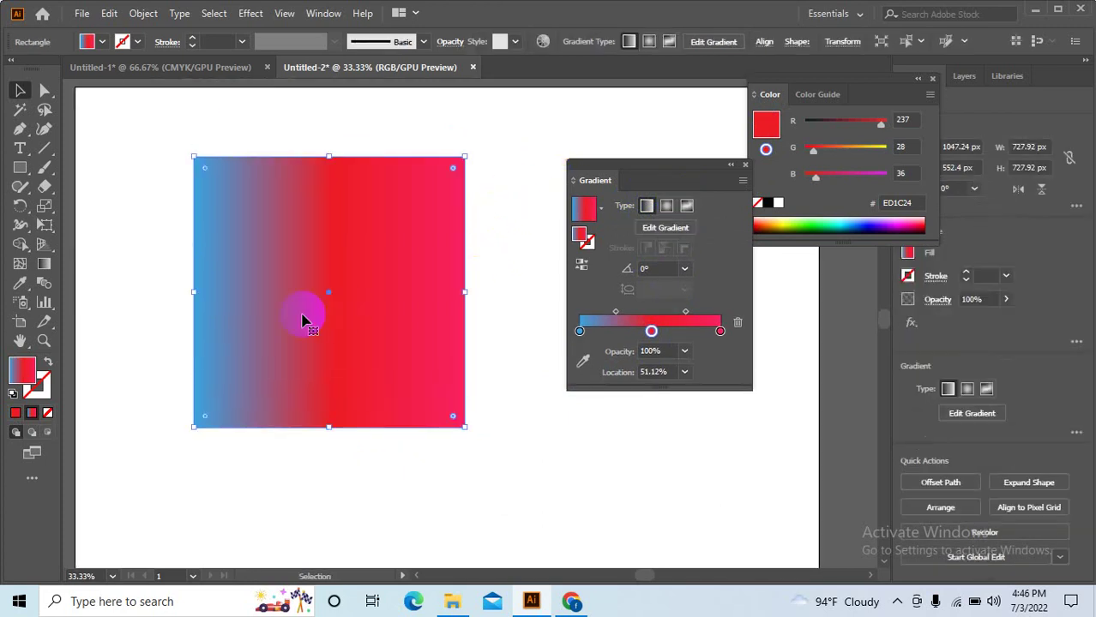
key("Delete")
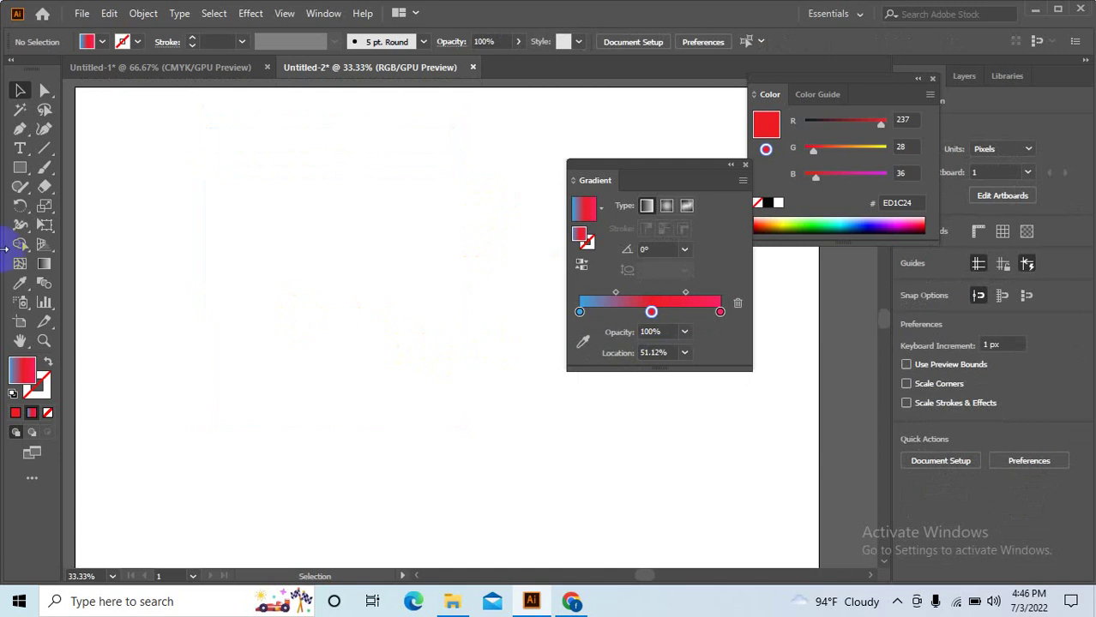
left_click(20, 168)
left_click_drag(201, 160, 326, 311)
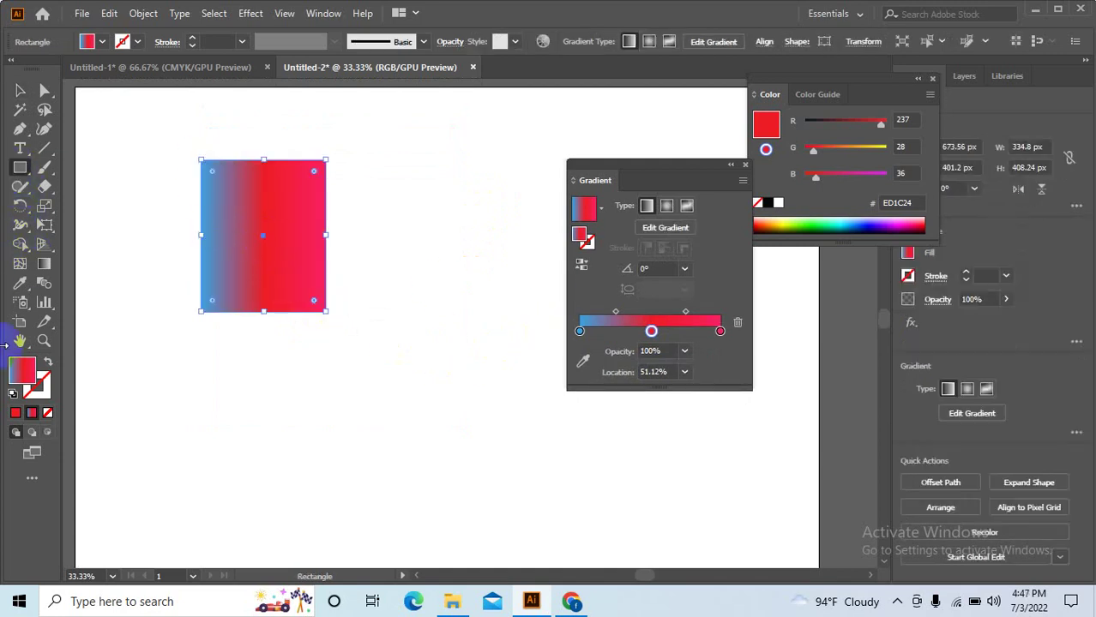
- Apply the White, Black gradient preset and widen the rectangle to the right
left_click(602, 208)
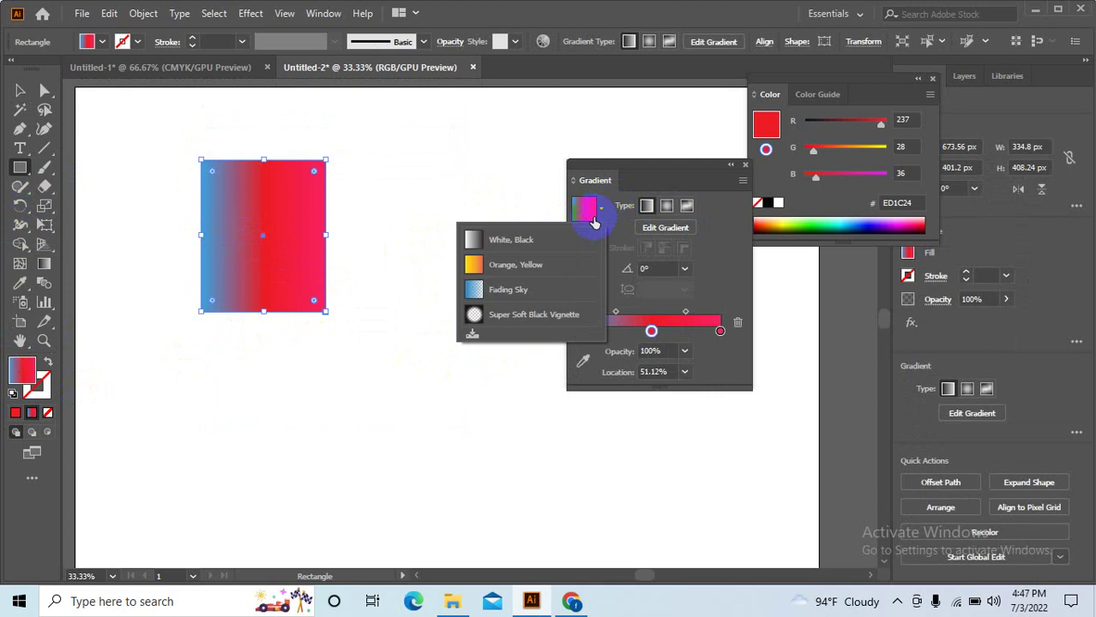
left_click(521, 241)
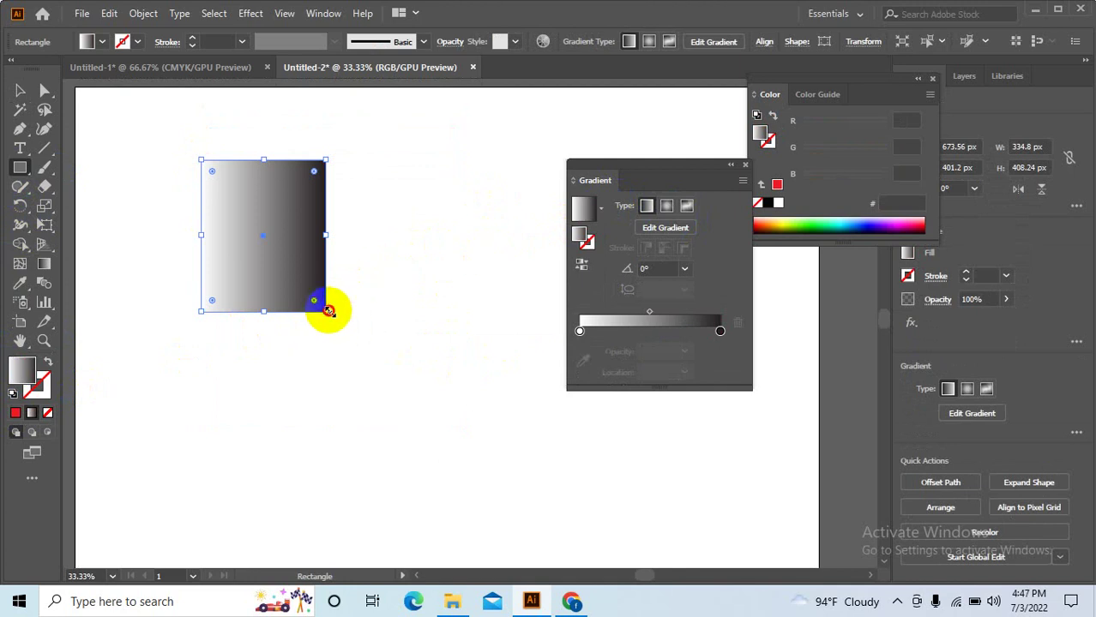
left_click_drag(329, 311, 384, 310)
scroll(216, 241, "up", 2)
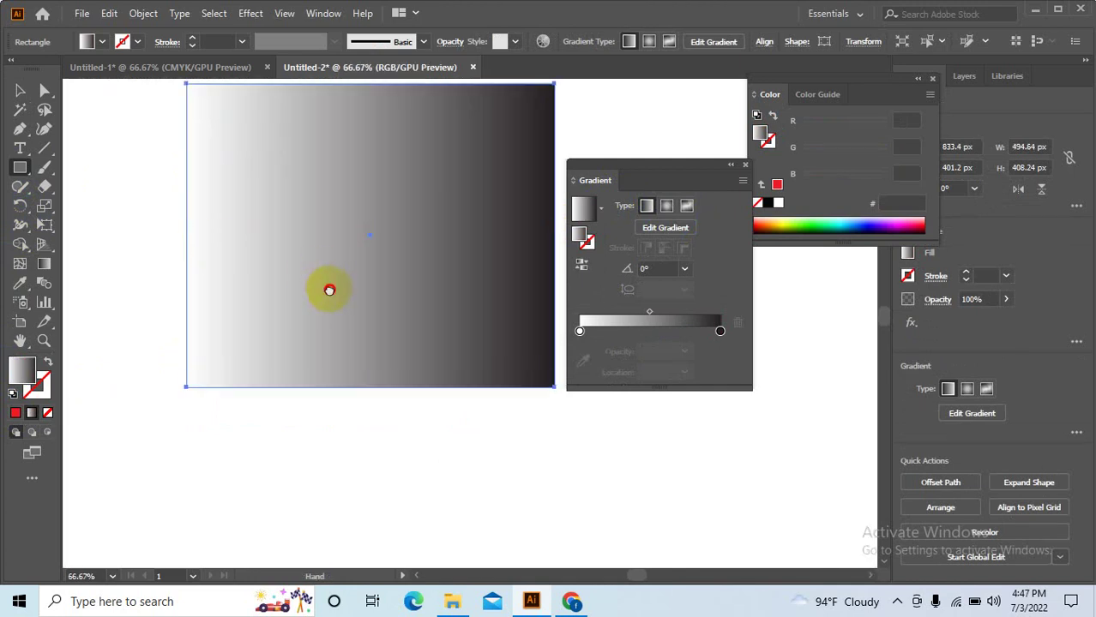
- Make the left gradient stop red (ED1C24) and the right stop blue (2B3990)
left_click_drag(329, 290, 303, 381)
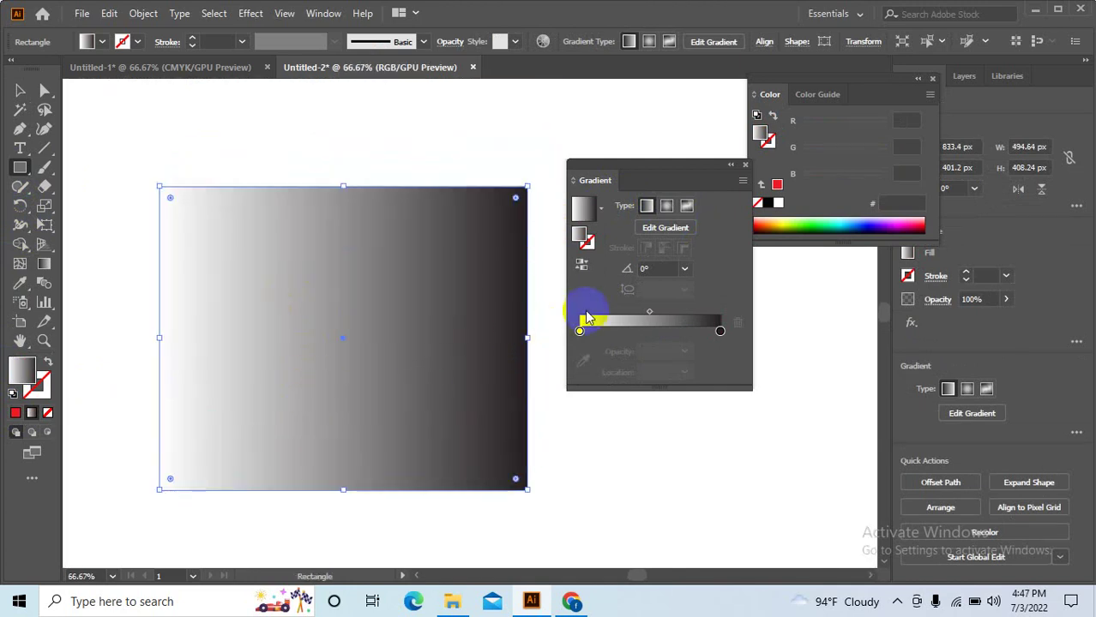
left_click(580, 332)
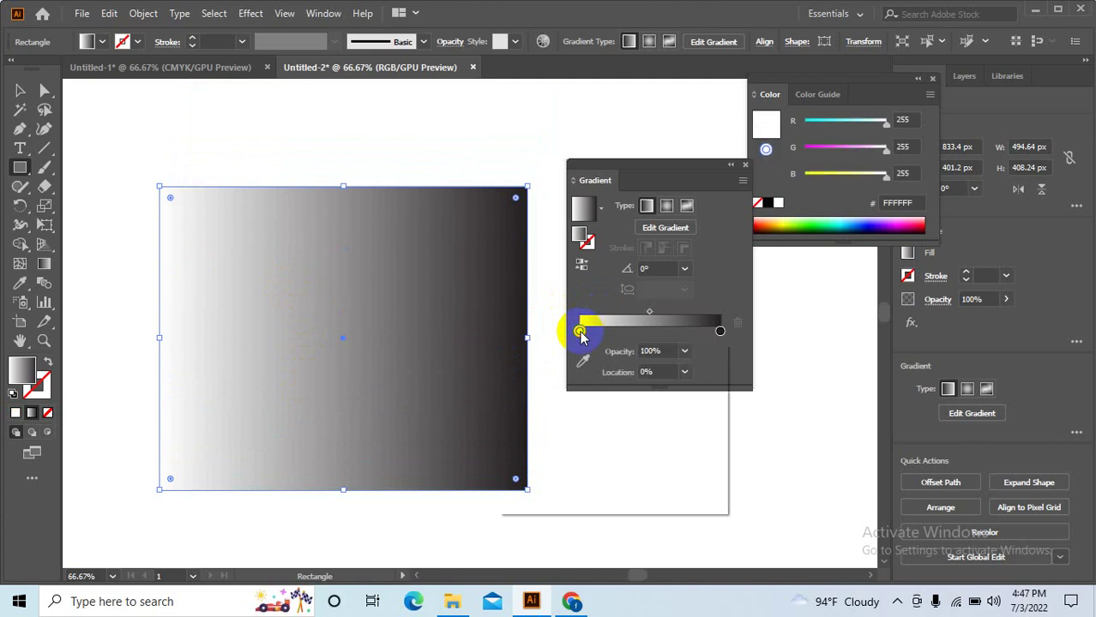
double_click(580, 332)
left_click(559, 382)
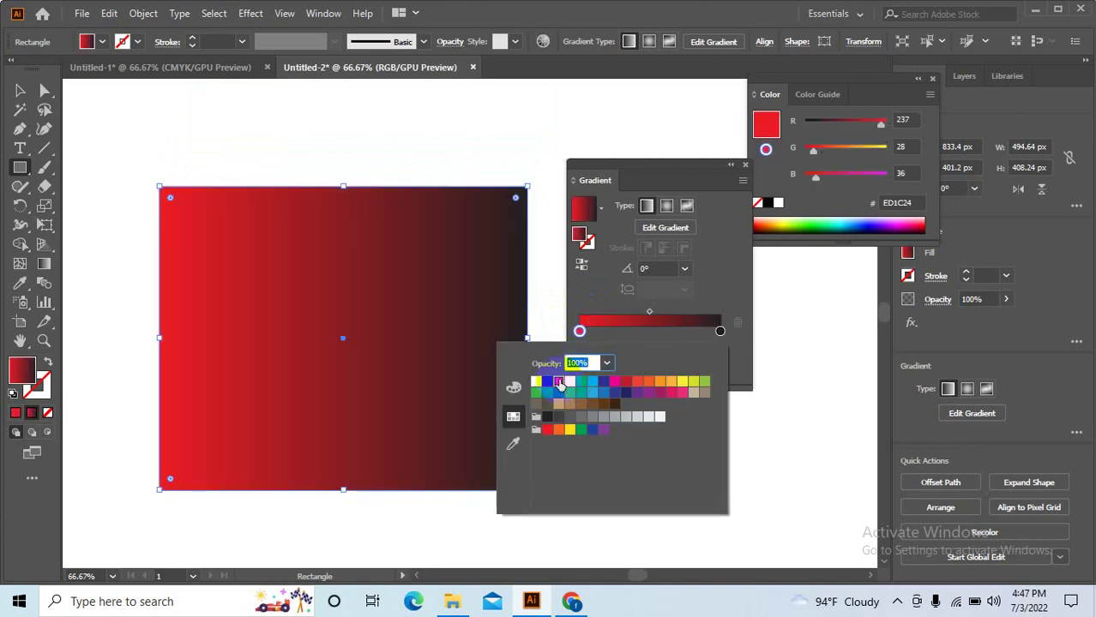
left_click(720, 331)
double_click(720, 332)
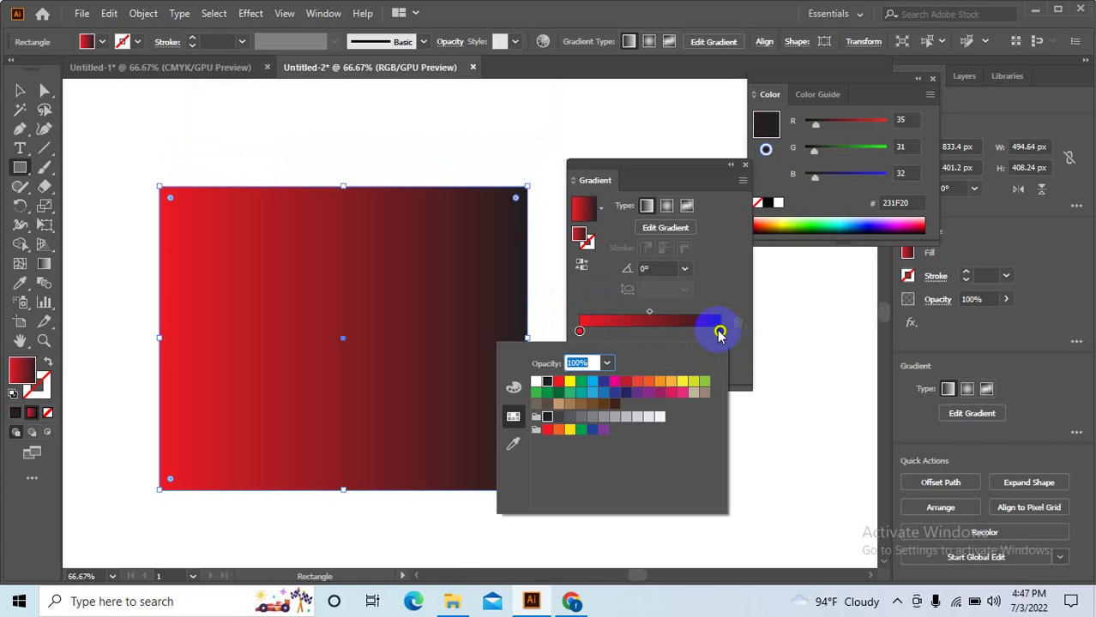
left_click(615, 392)
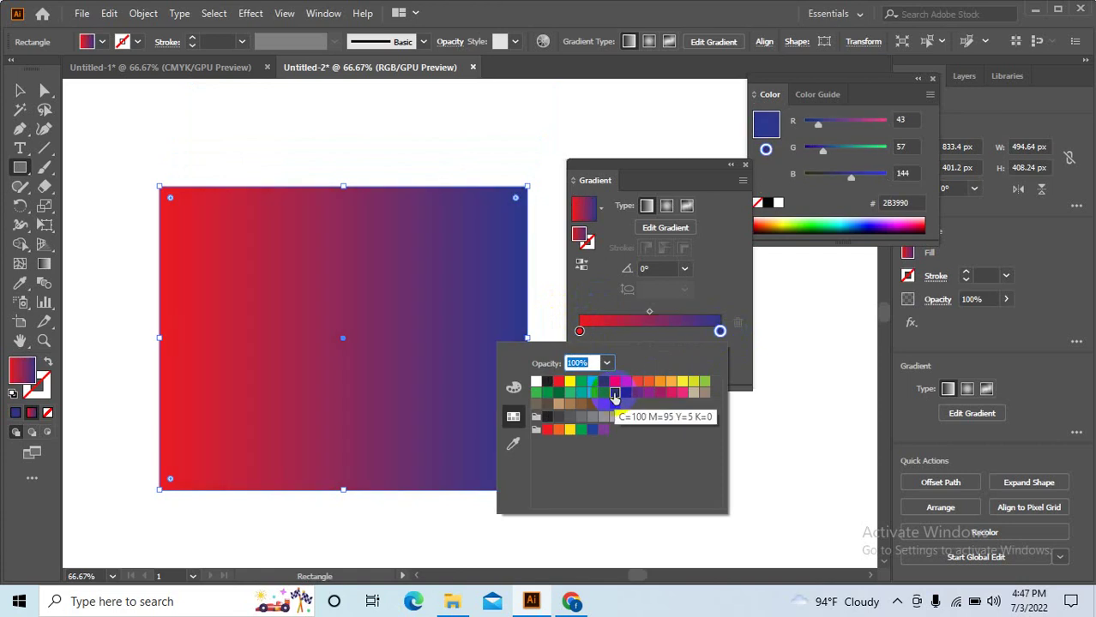
left_click(736, 284)
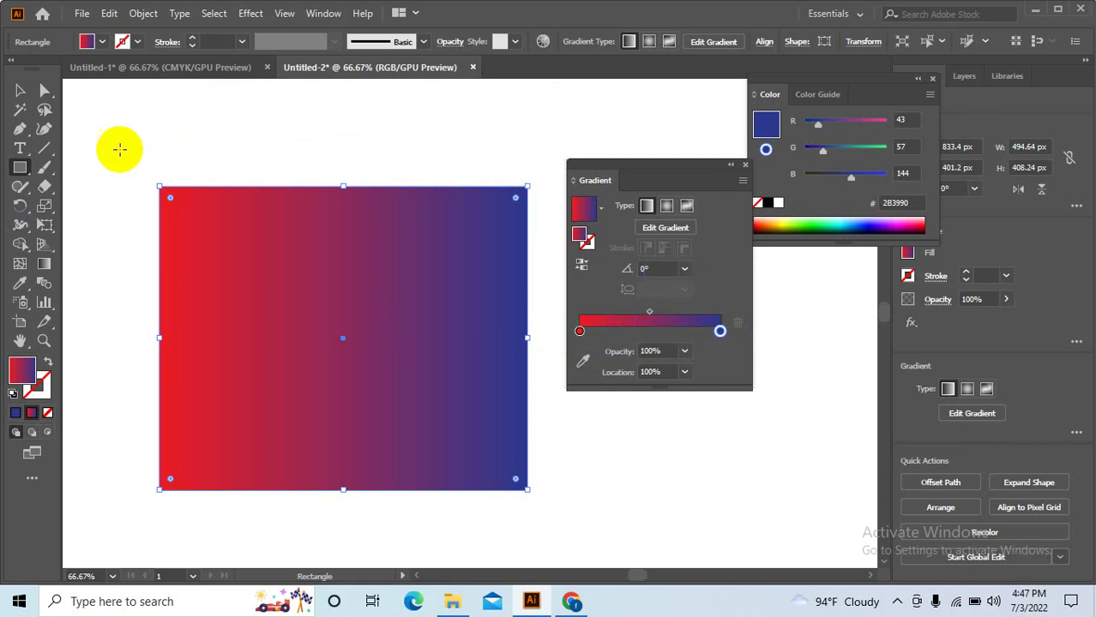
- Drag the linear gradient diagonally at -142.5°, blue bottom-left to red top-right, after briefly trying Radial
left_click(43, 267)
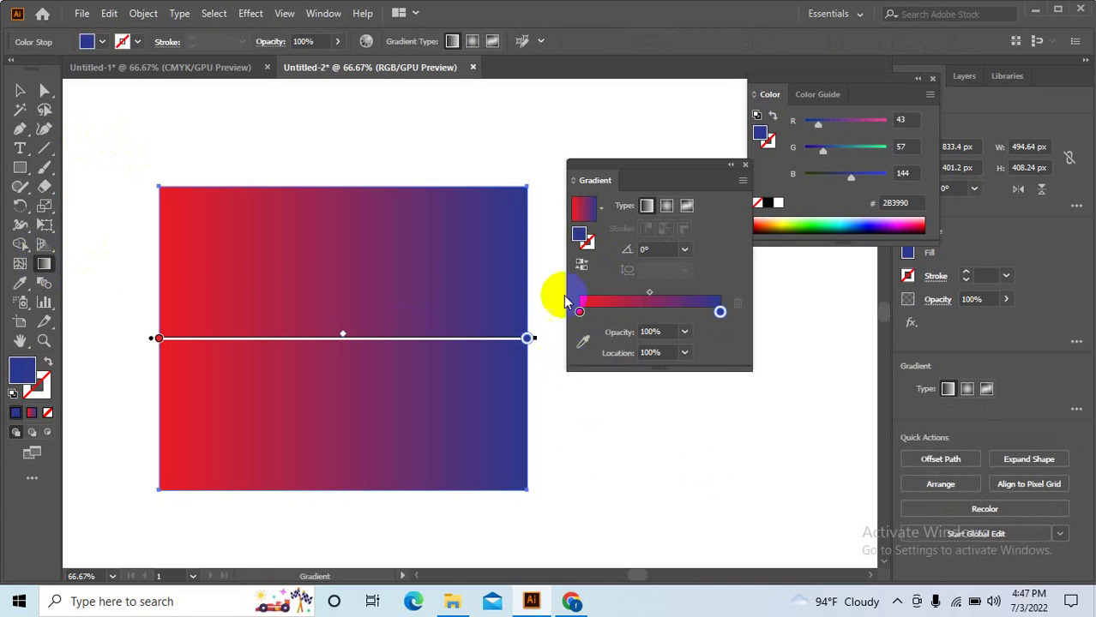
left_click_drag(464, 190, 255, 491)
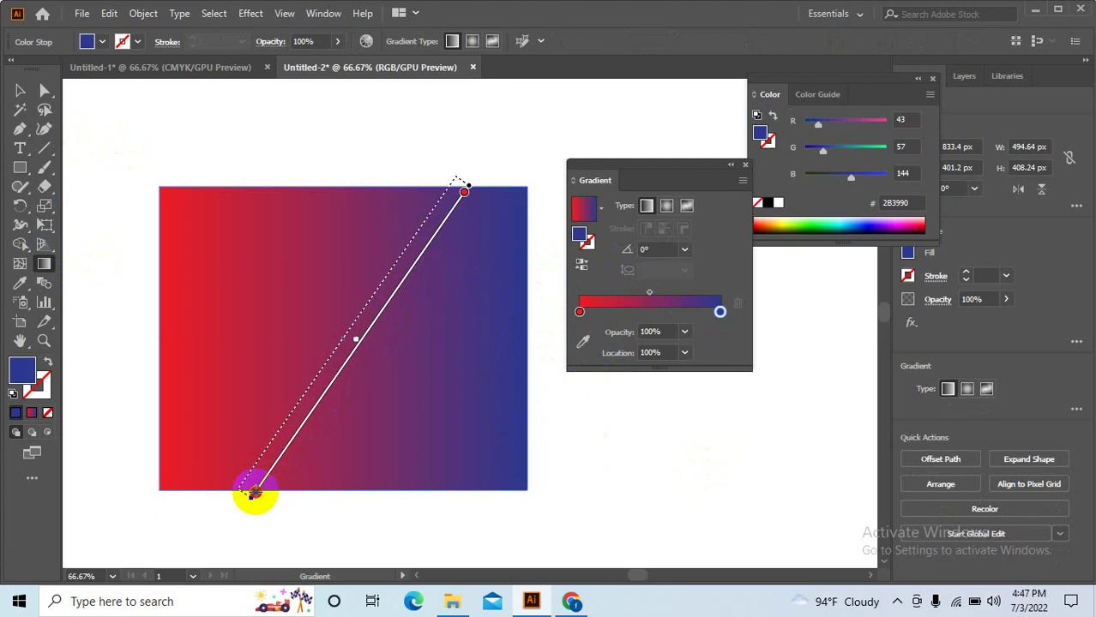
mouse_move(506, 156)
left_mouse_down()
mouse_move(227, 416)
mouse_move(167, 503)
left_mouse_up()
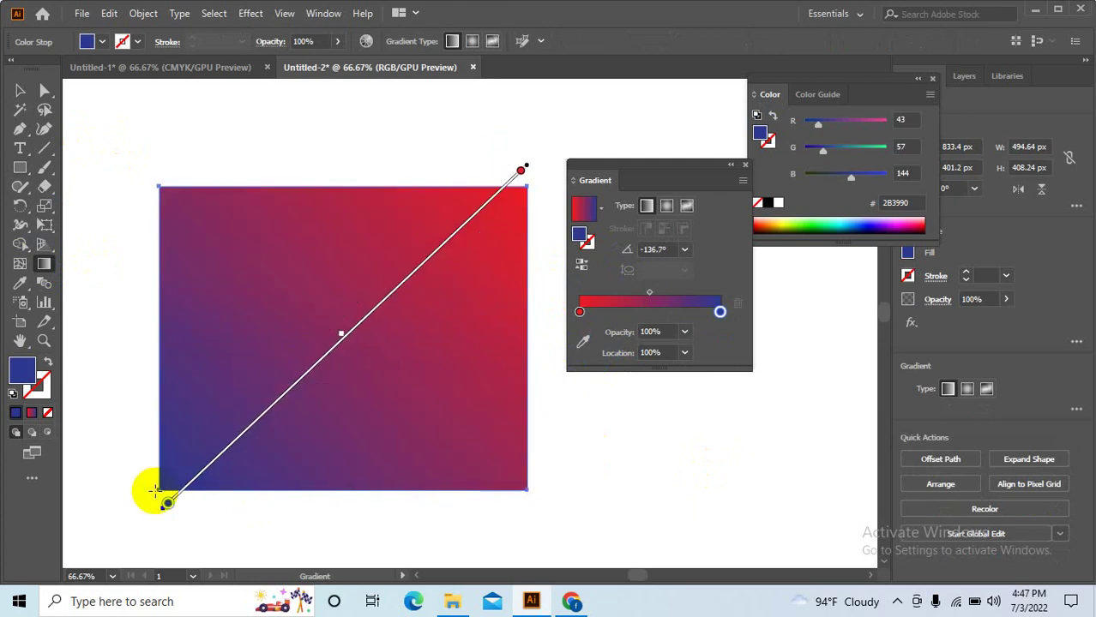
mouse_move(477, 356)
left_mouse_down()
mouse_move(396, 310)
mouse_move(526, 368)
left_mouse_up()
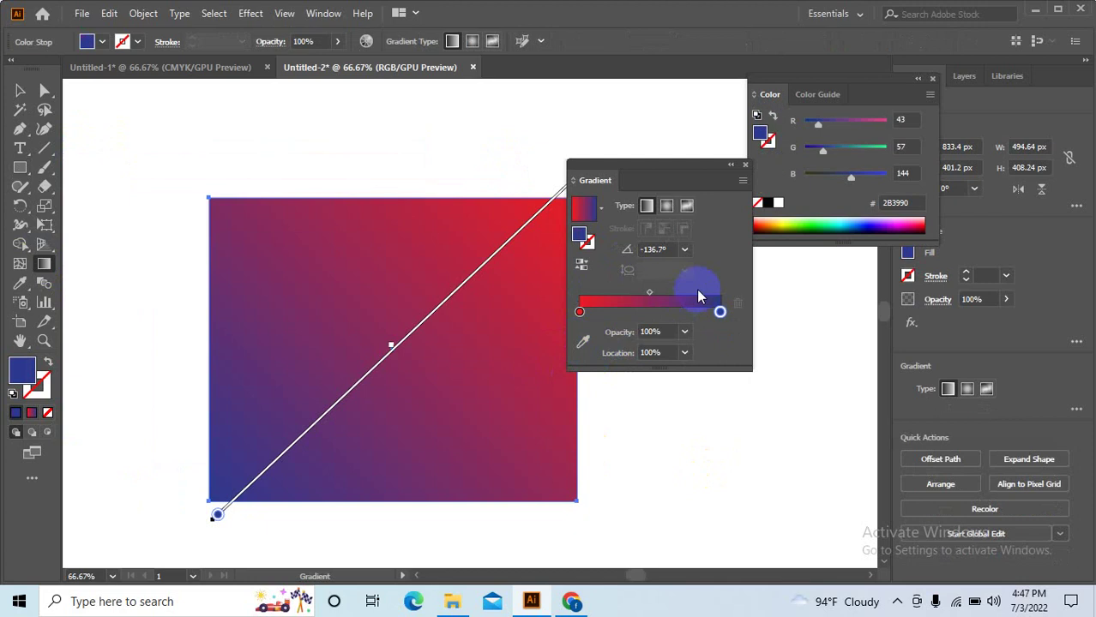
left_click(666, 206)
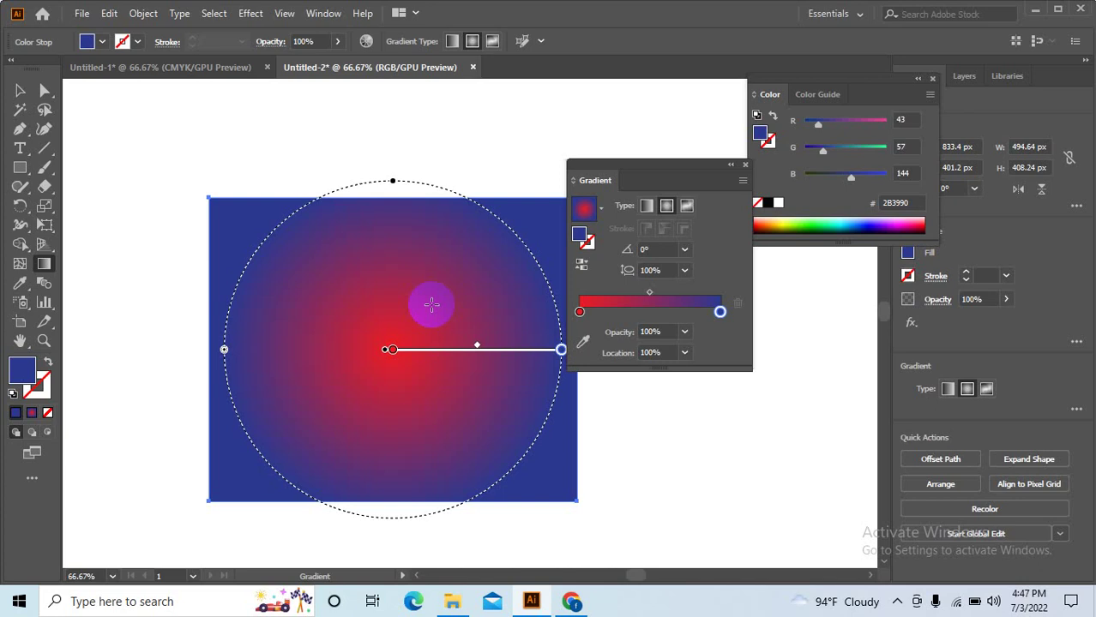
left_click(646, 206)
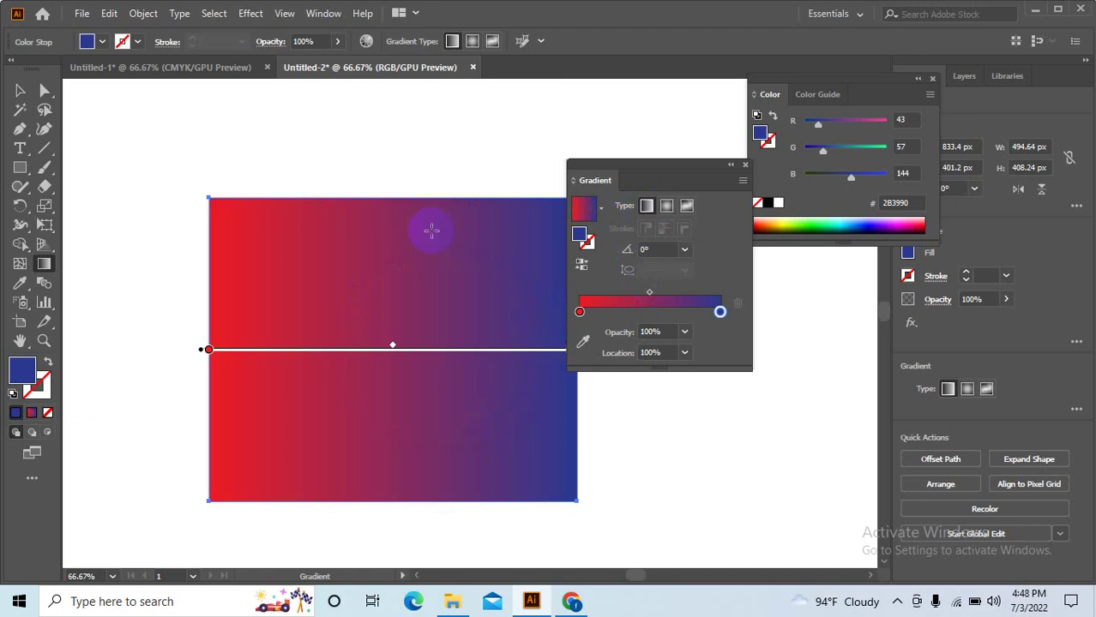
left_click_drag(486, 194, 296, 365)
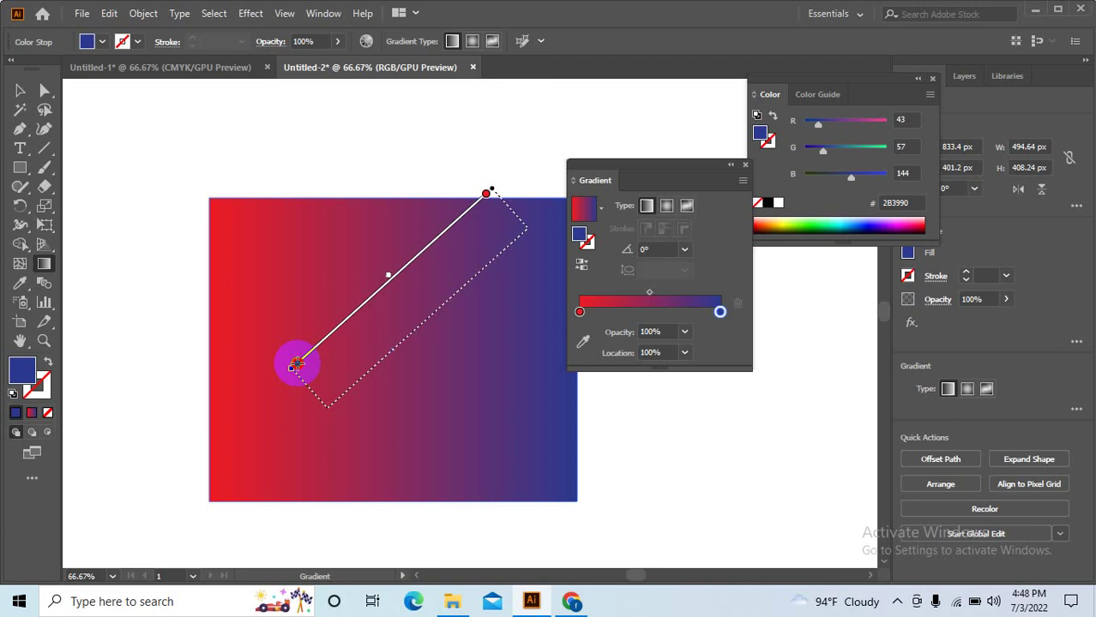
mouse_move(296, 364)
left_mouse_down()
mouse_move(290, 383)
mouse_move(148, 333)
mouse_move(134, 296)
mouse_move(152, 166)
mouse_move(281, 115)
mouse_move(526, 187)
mouse_move(276, 436)
mouse_move(237, 409)
left_mouse_up()
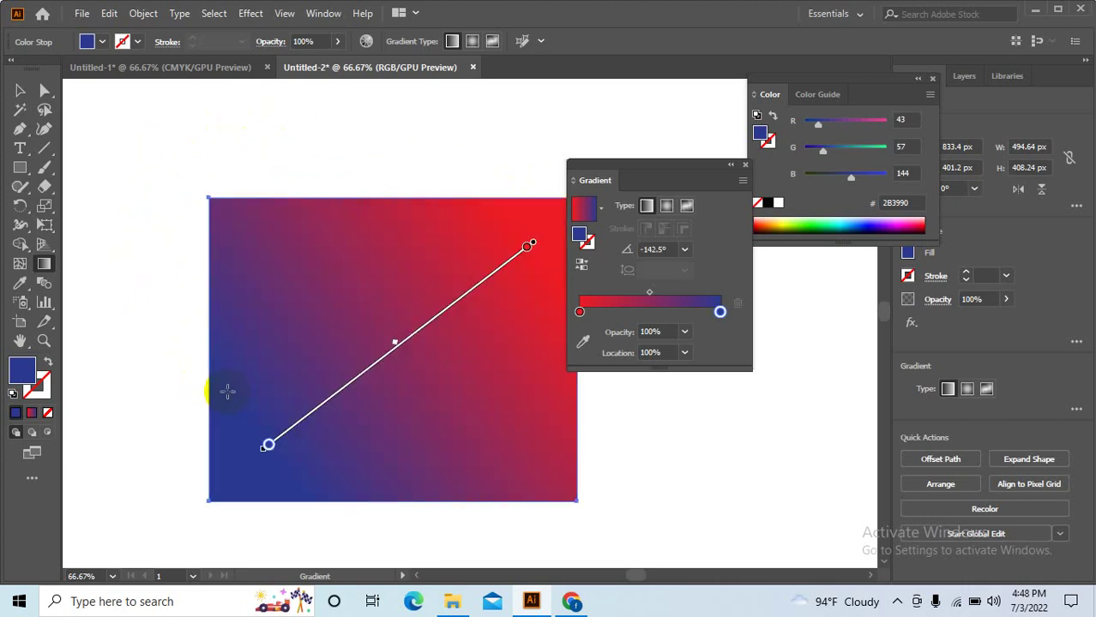
left_click(20, 90)
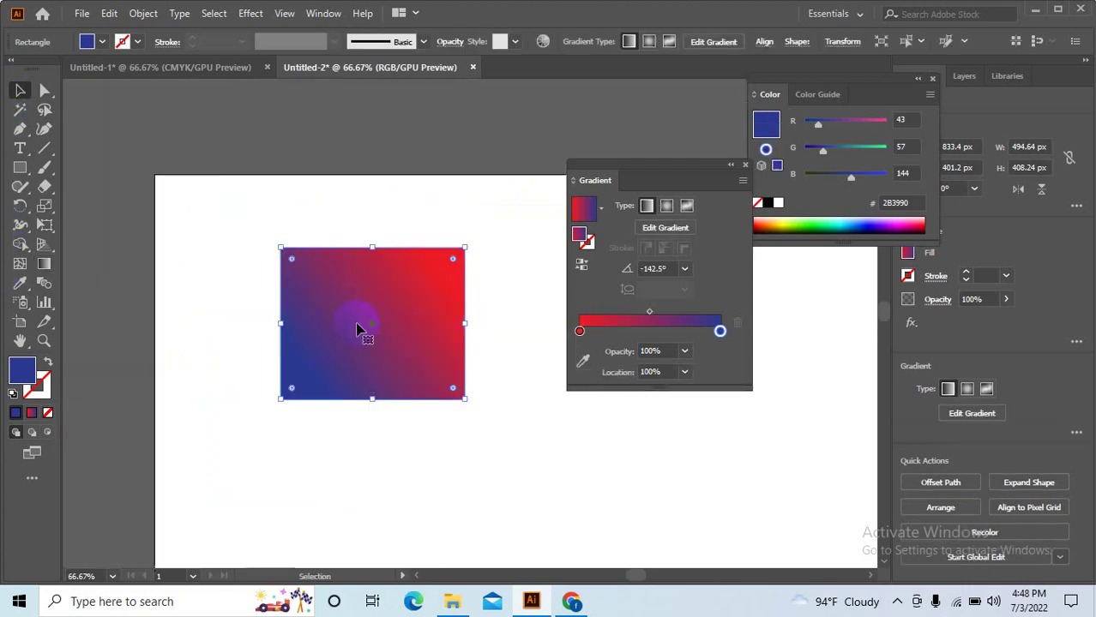
- Delete the large gradient rectangle and draw a roughly 207 px square near the artboard's top-left
key("ctrl+minus")
key("ctrl+minus")
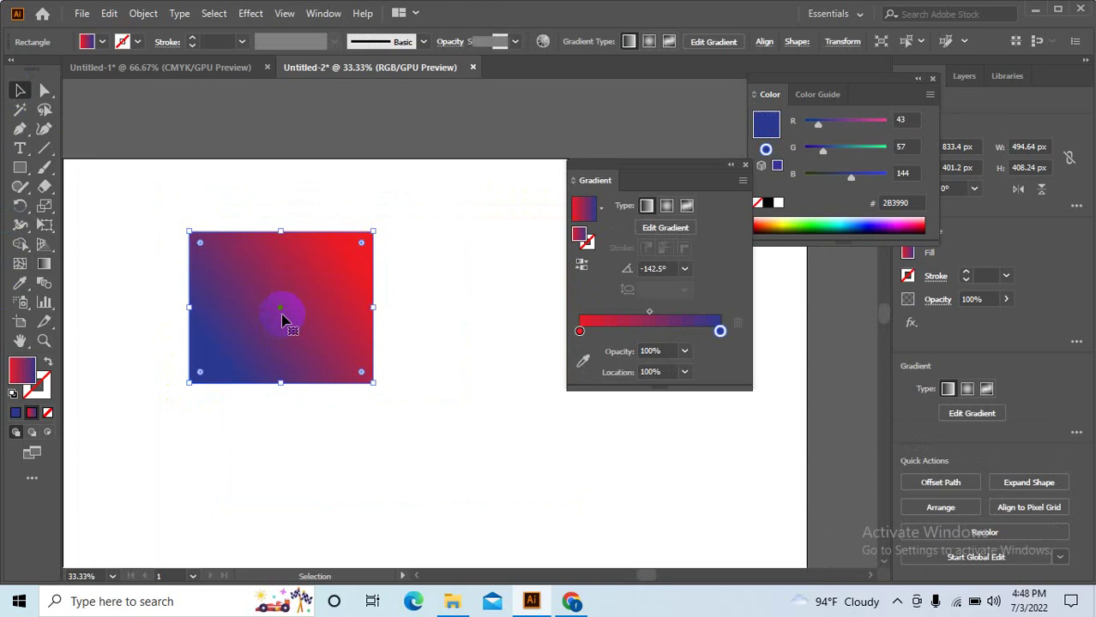
key("Delete")
left_click(24, 165)
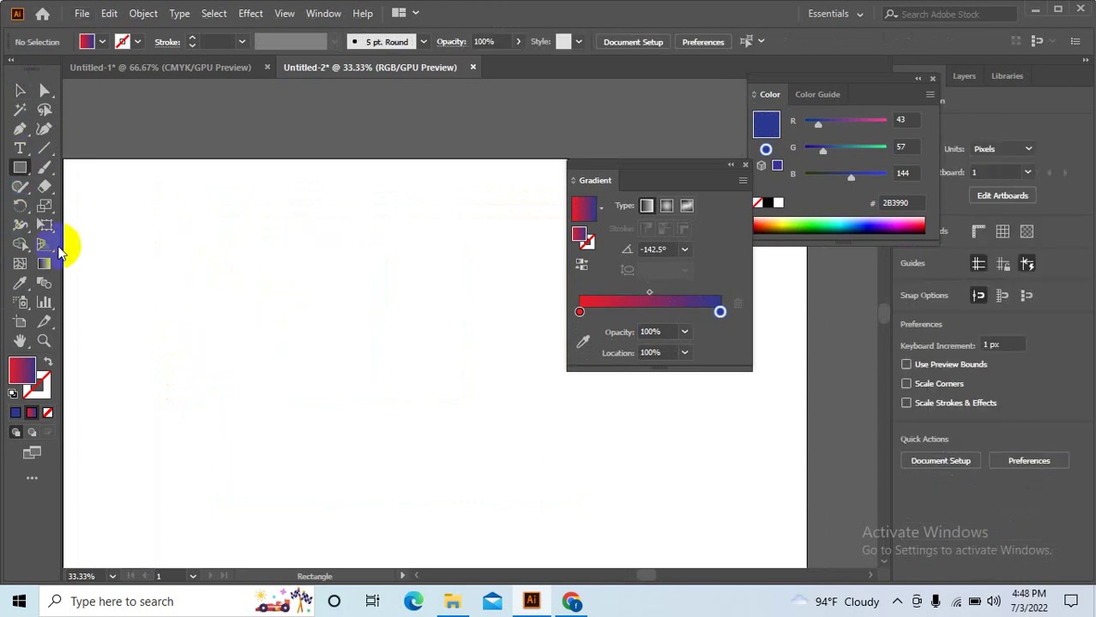
left_click_drag(167, 203, 246, 281)
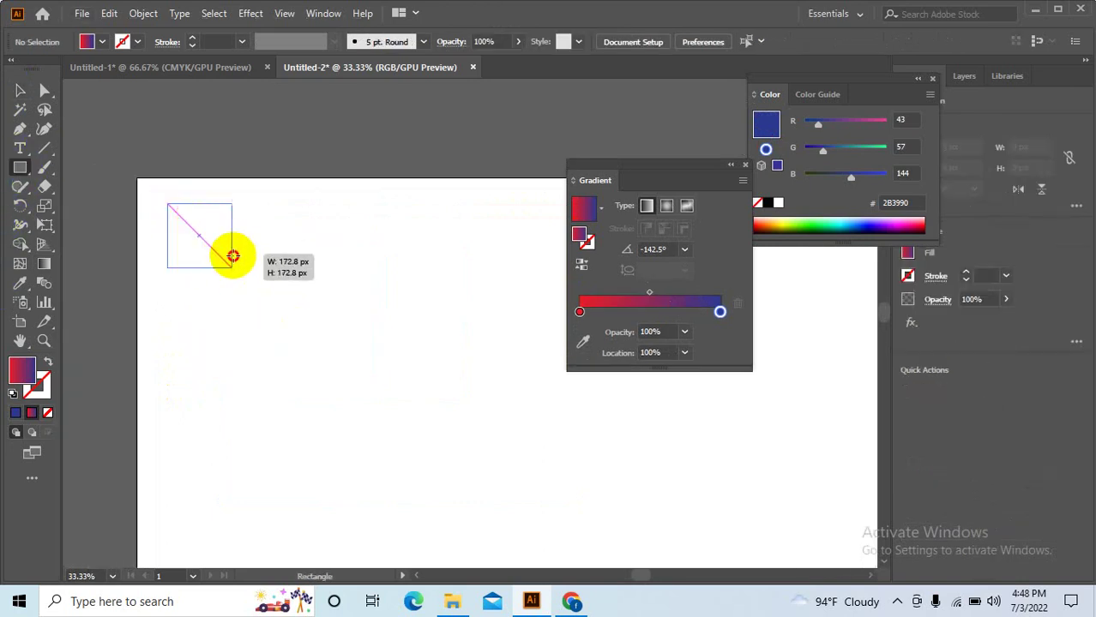
- Apply the White, Black gradient preset to the new square
key("v")
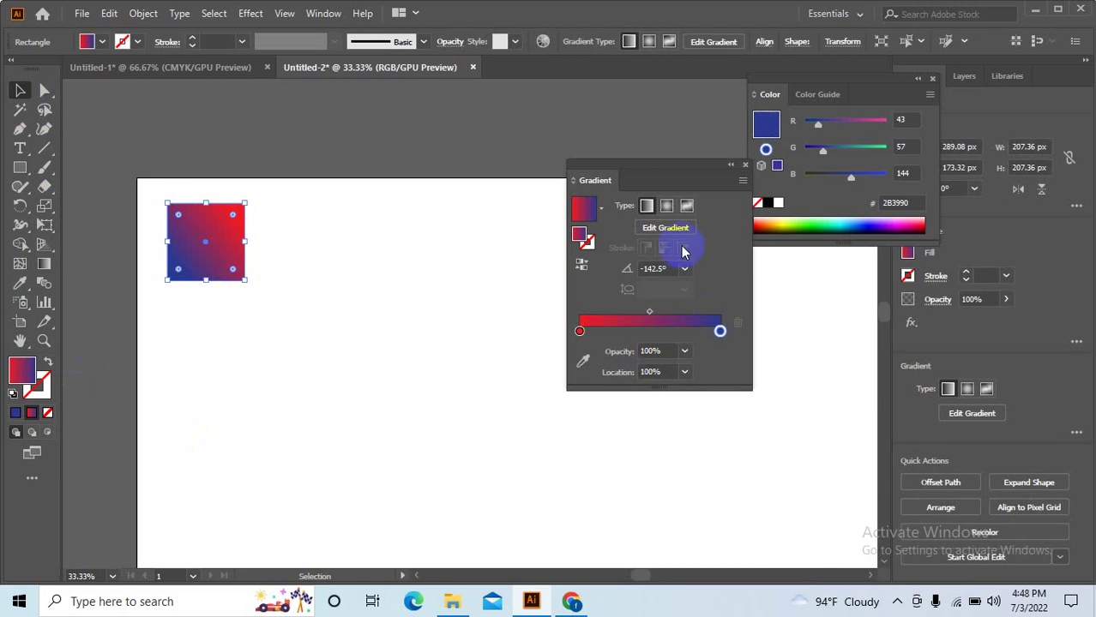
left_click(600, 208)
left_click(515, 244)
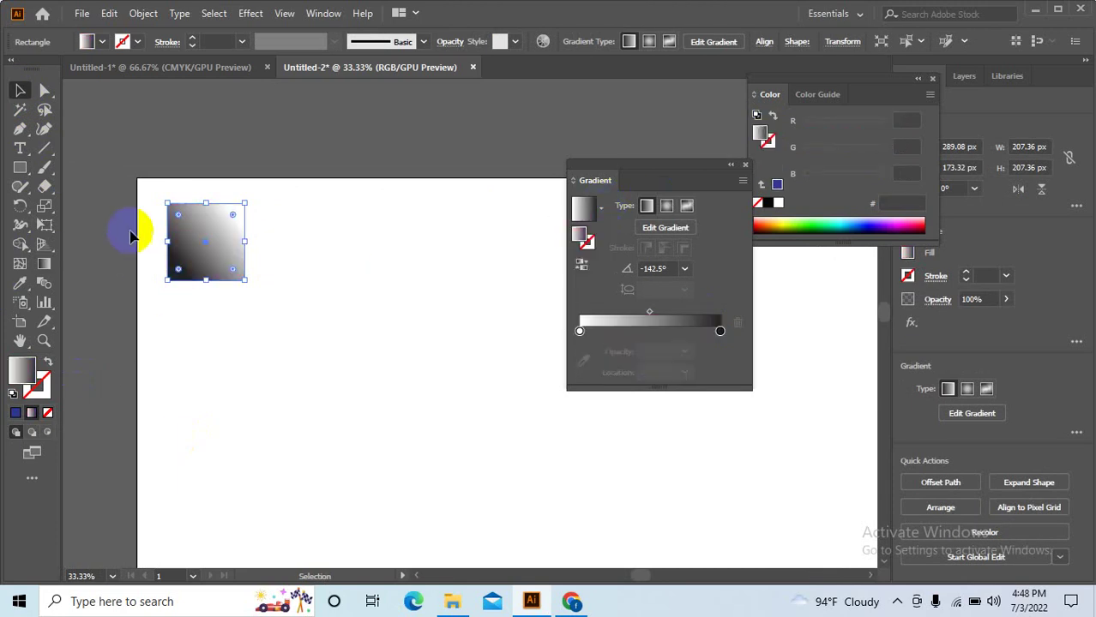
scroll(129, 232, "up", 3)
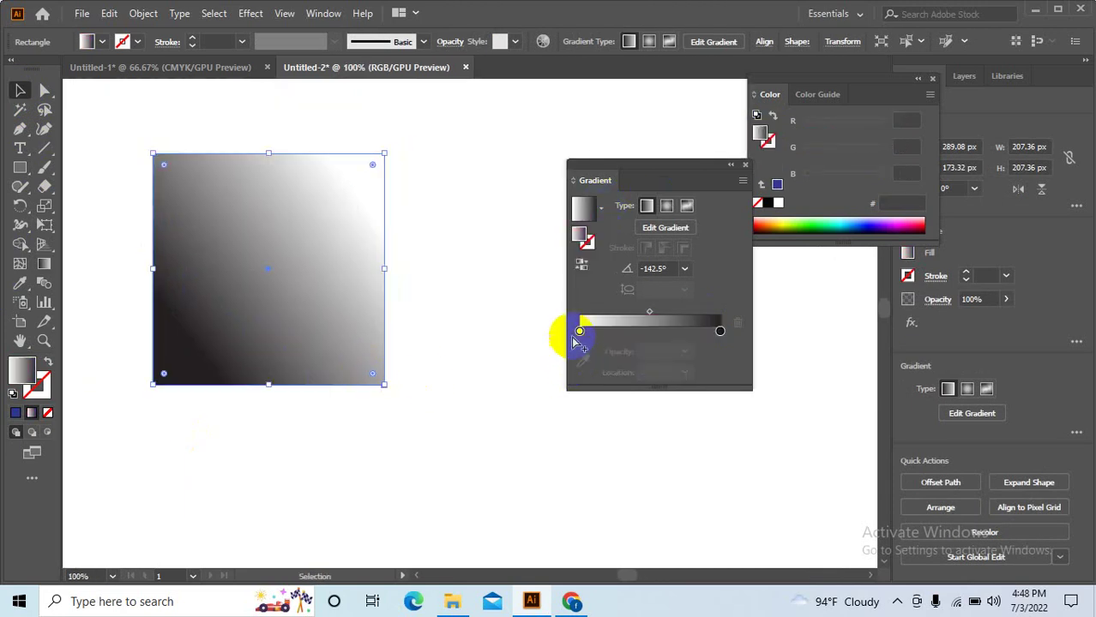
- Set the left gradient stop to dark blue and the right stop to red BE1E2D
left_click(580, 331)
double_click(579, 331)
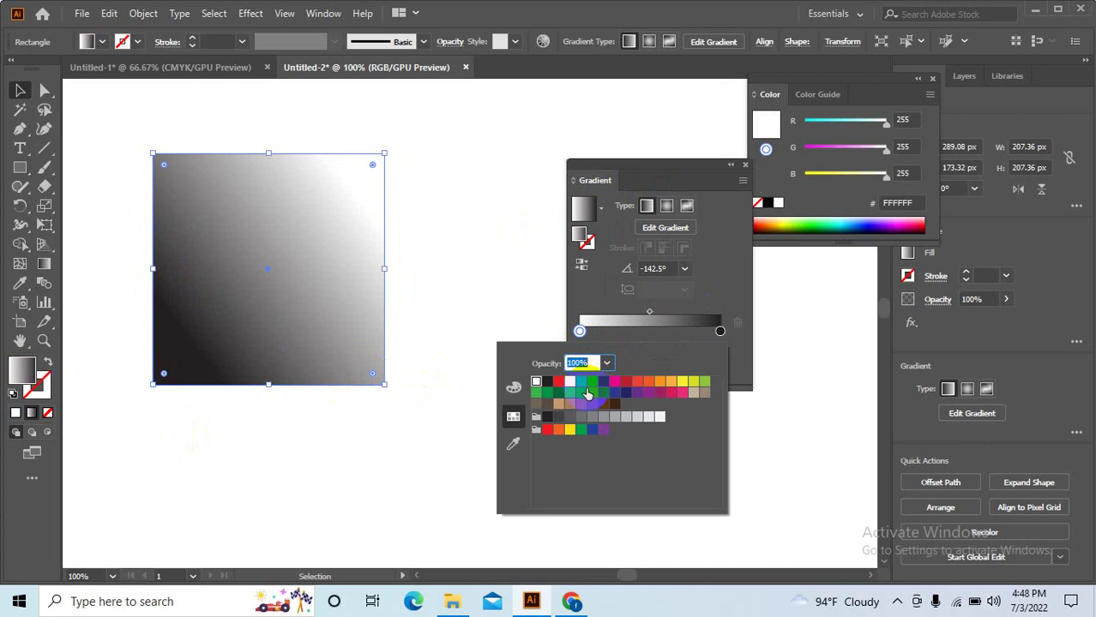
left_click(603, 387)
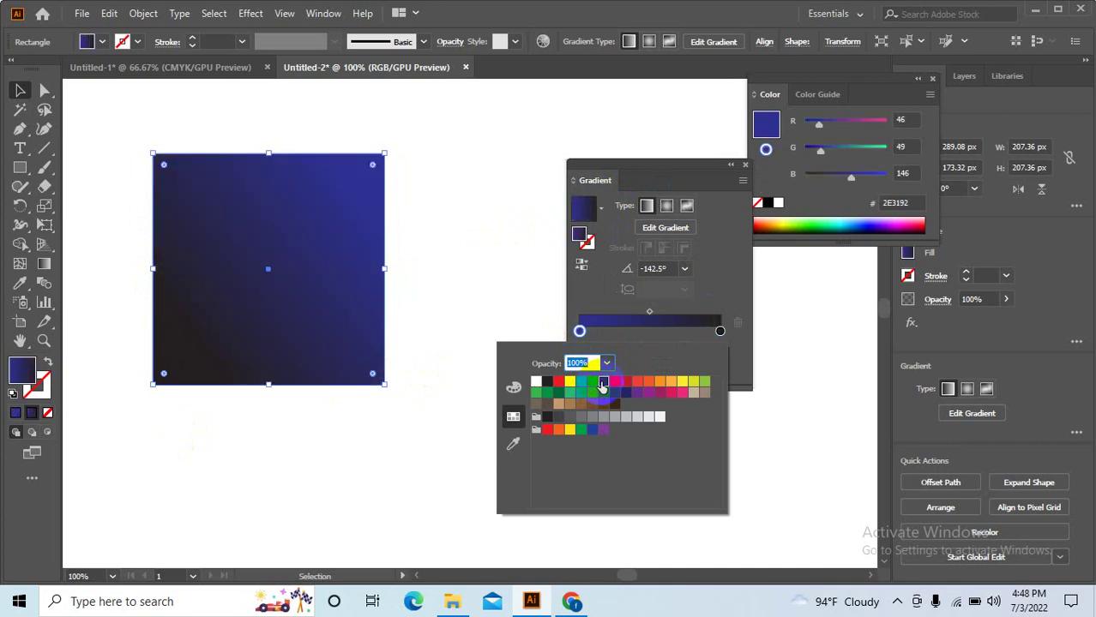
double_click(719, 332)
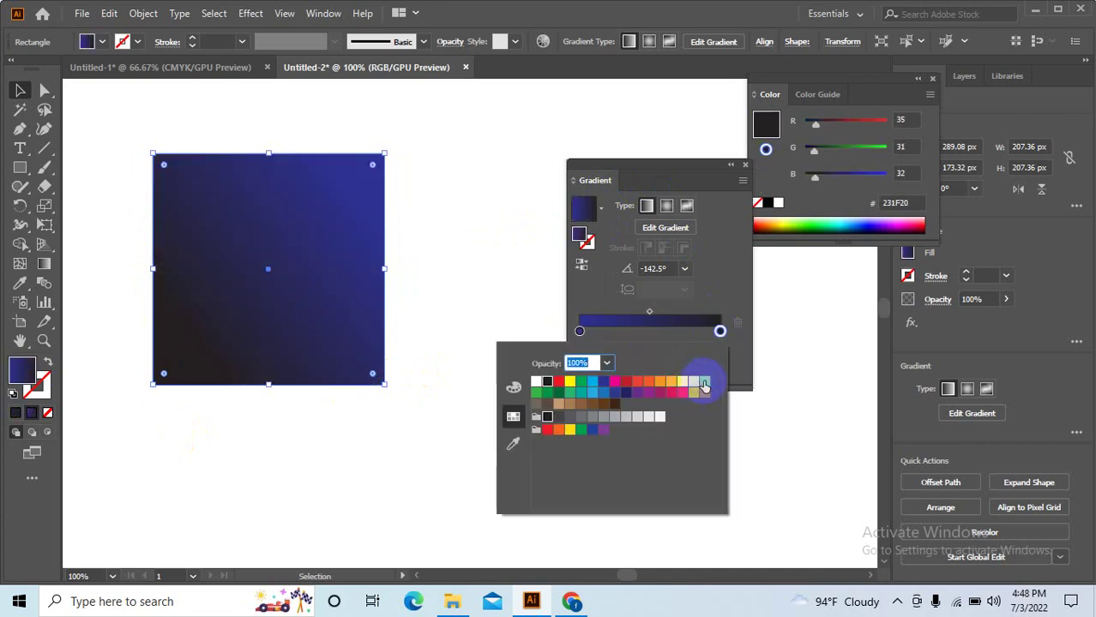
left_click(703, 386)
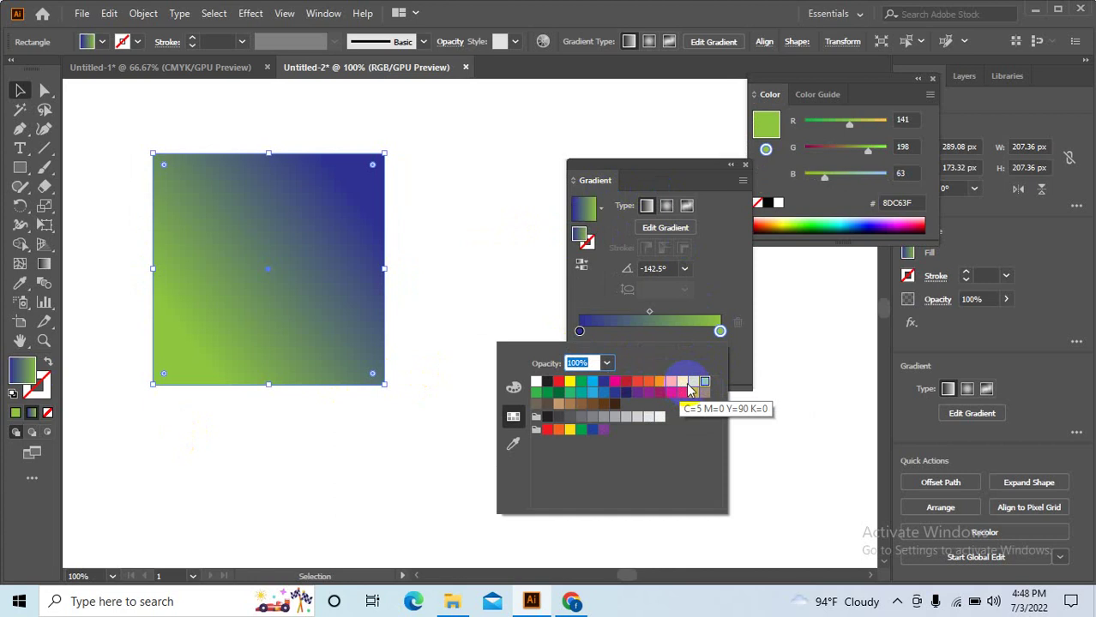
left_click(692, 382)
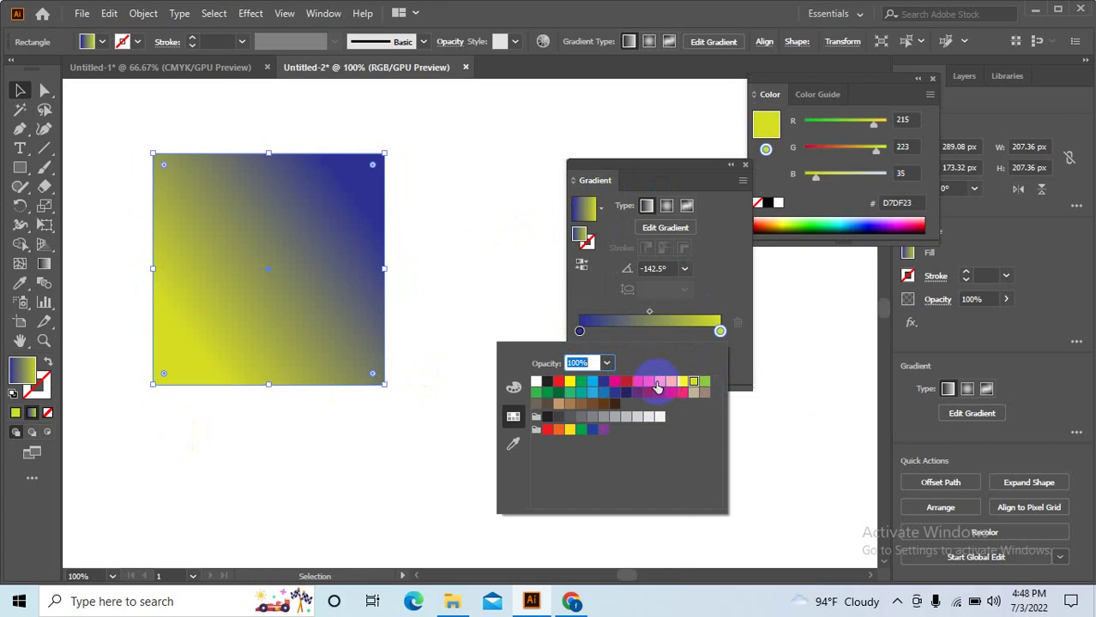
left_click(658, 382)
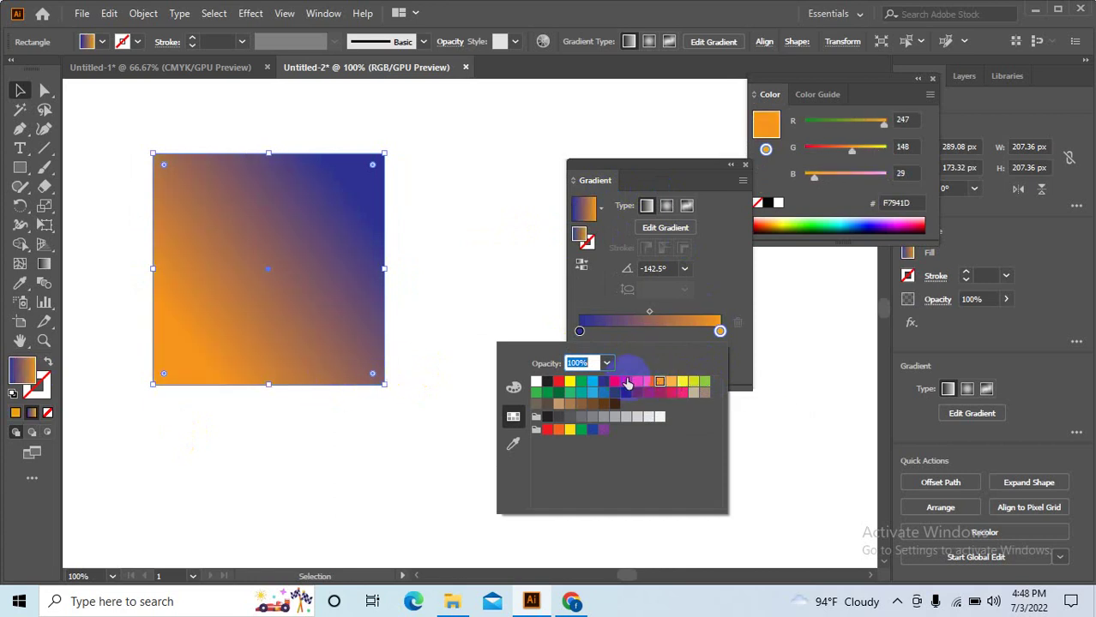
left_click(626, 382)
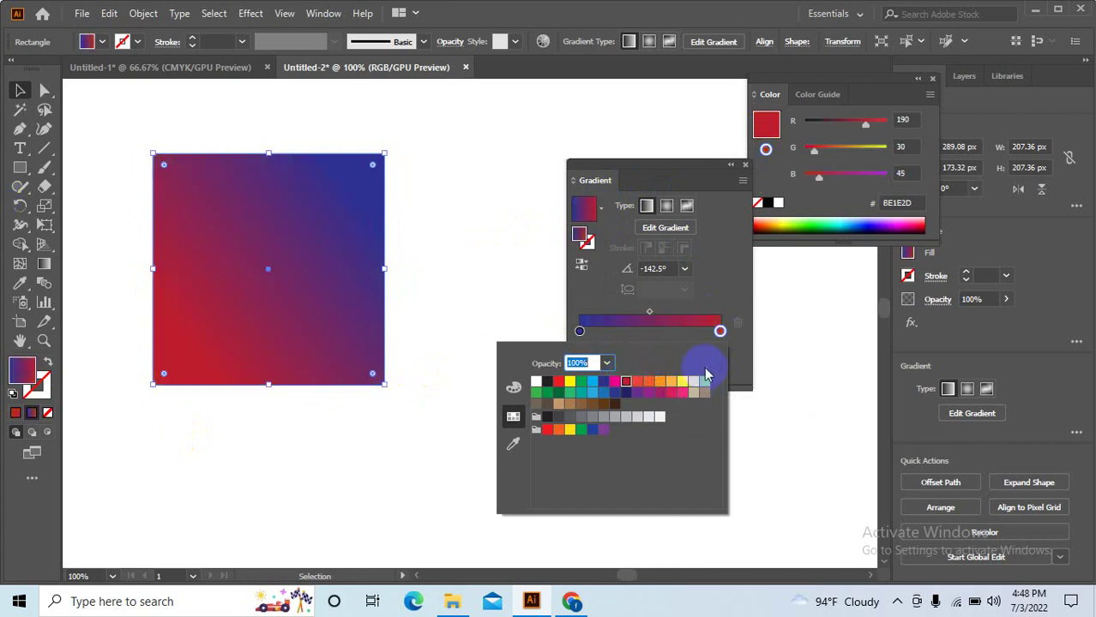
left_click(44, 264)
- Try redrawing the square's gradient vector along several diagonal directions with the Gradient tool
left_click(44, 264)
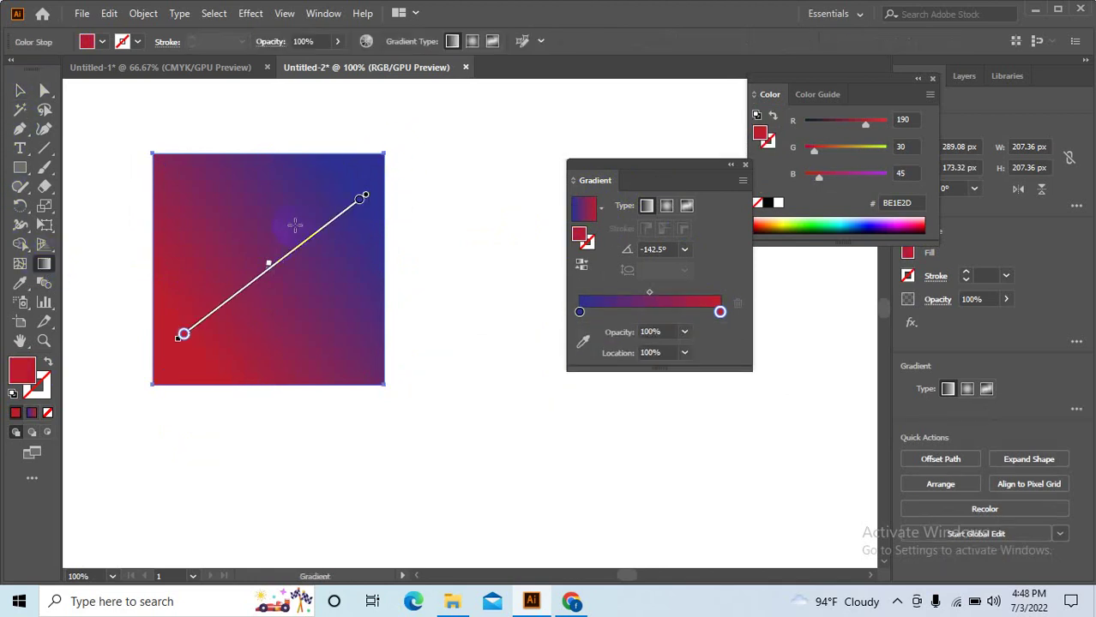
left_click_drag(271, 257, 248, 277)
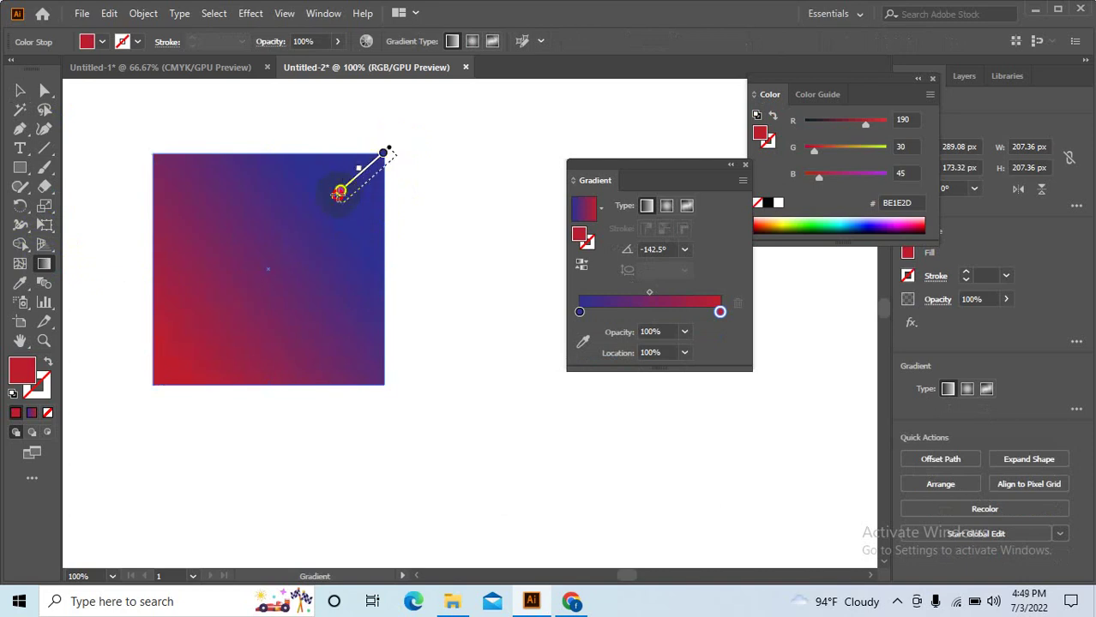
left_click_drag(383, 153, 151, 386)
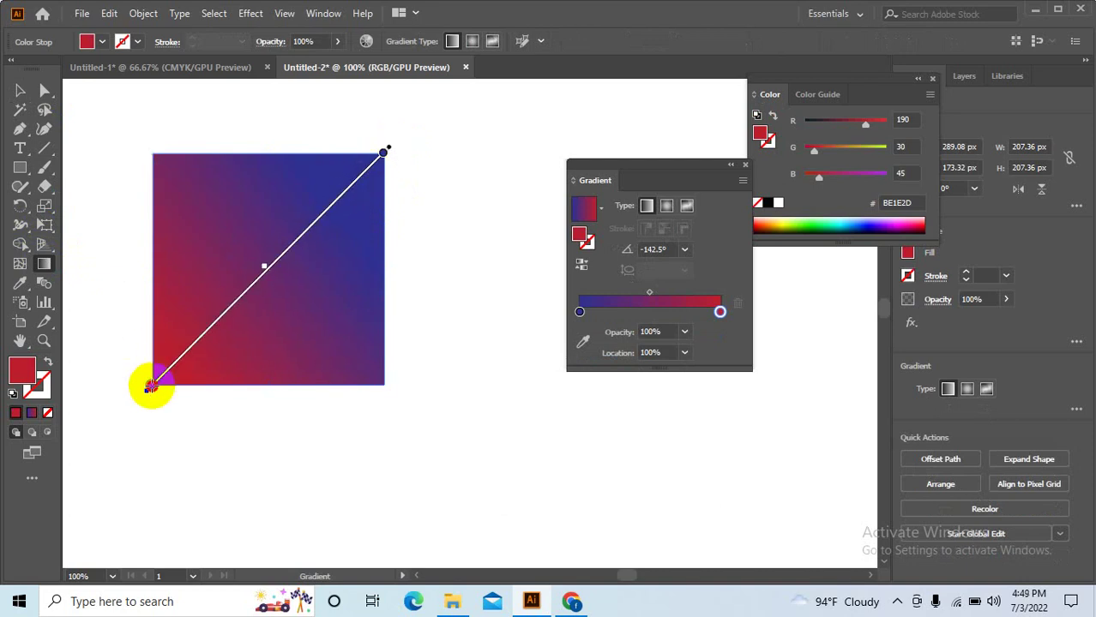
left_click_drag(151, 386, 152, 389)
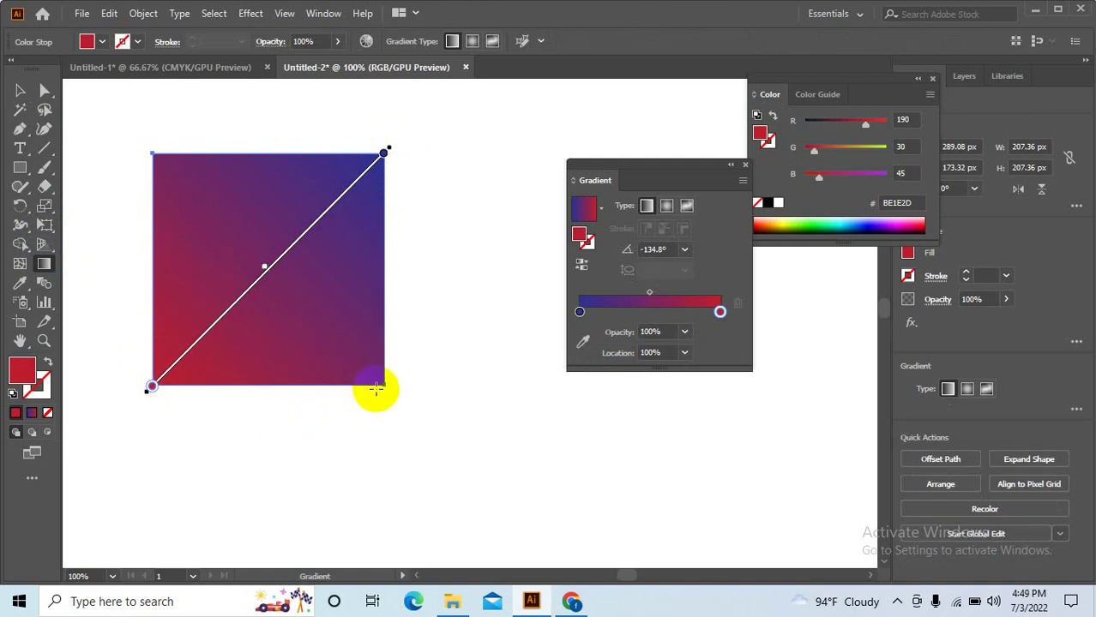
left_click_drag(383, 384, 164, 162)
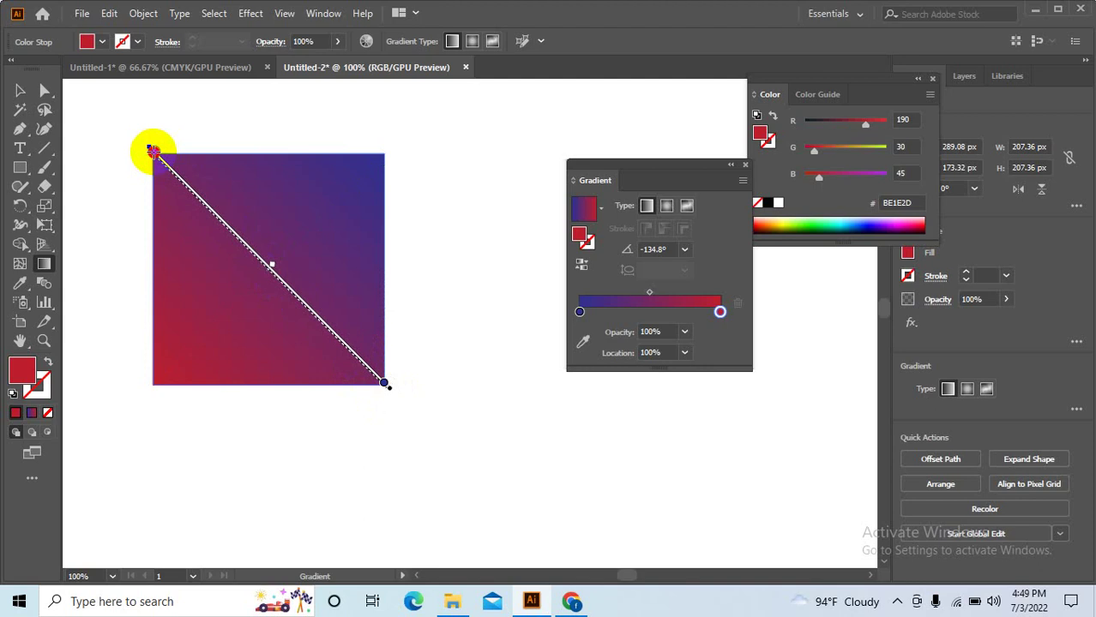
left_click_drag(164, 162, 151, 152)
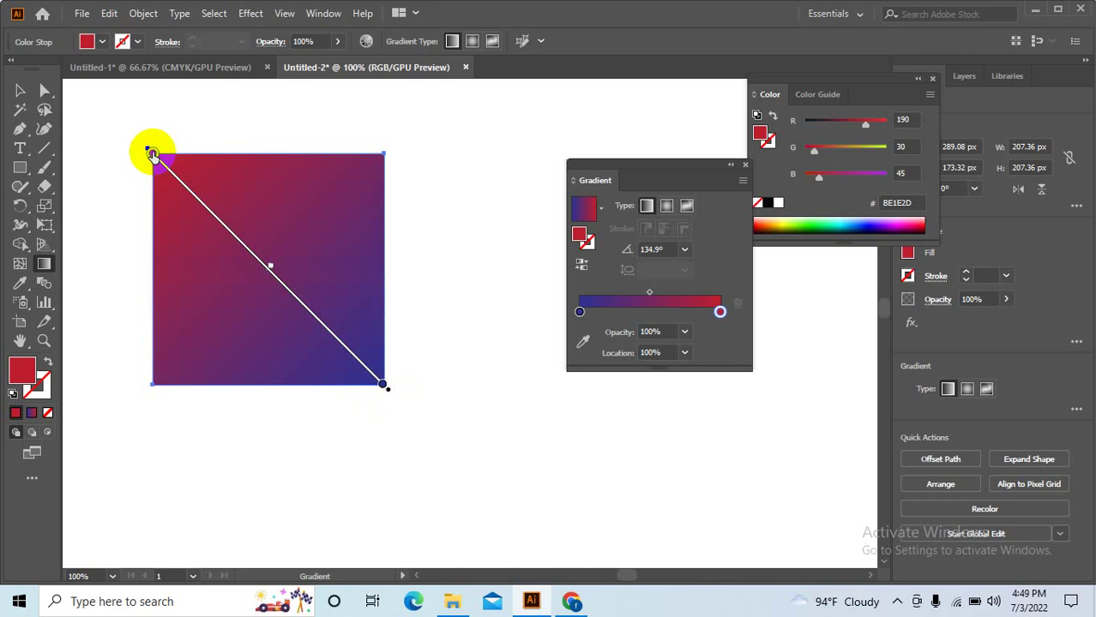
left_click(19, 91)
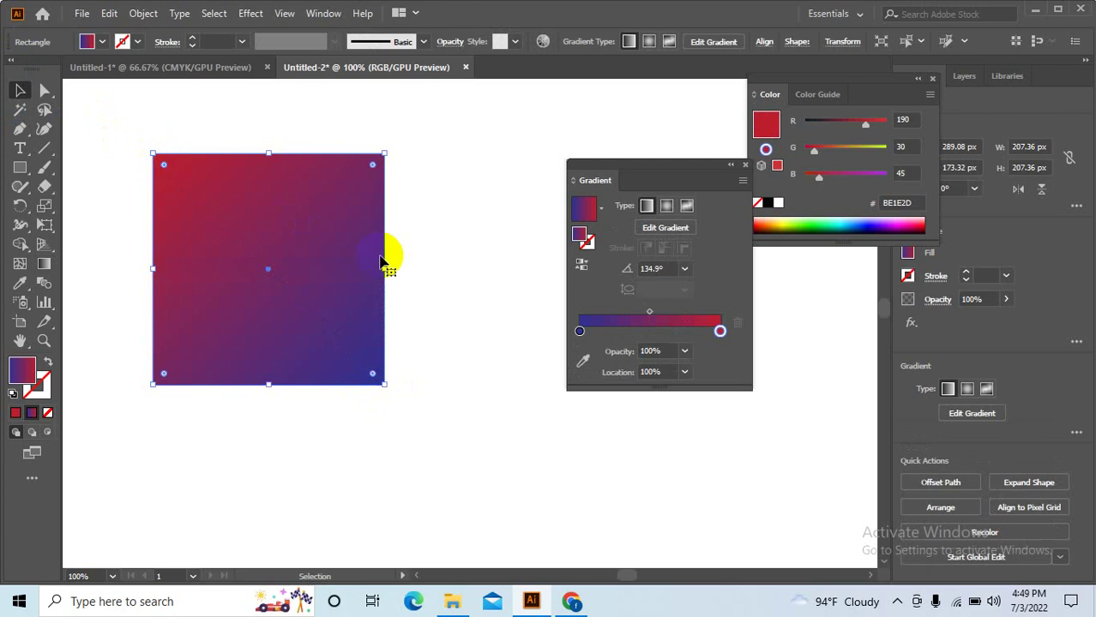
- Redraw the gradient at -143.7°, red at lower-left to blue at upper-right, red pulled inward
left_click(46, 266)
left_click_drag(419, 172, 204, 310)
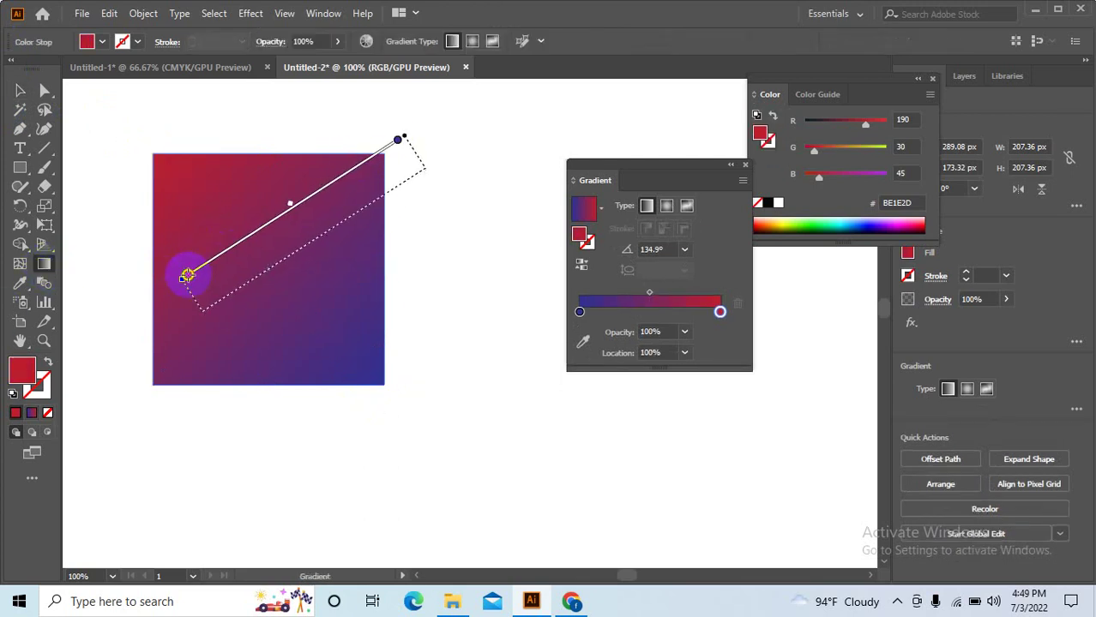
left_click(32, 453)
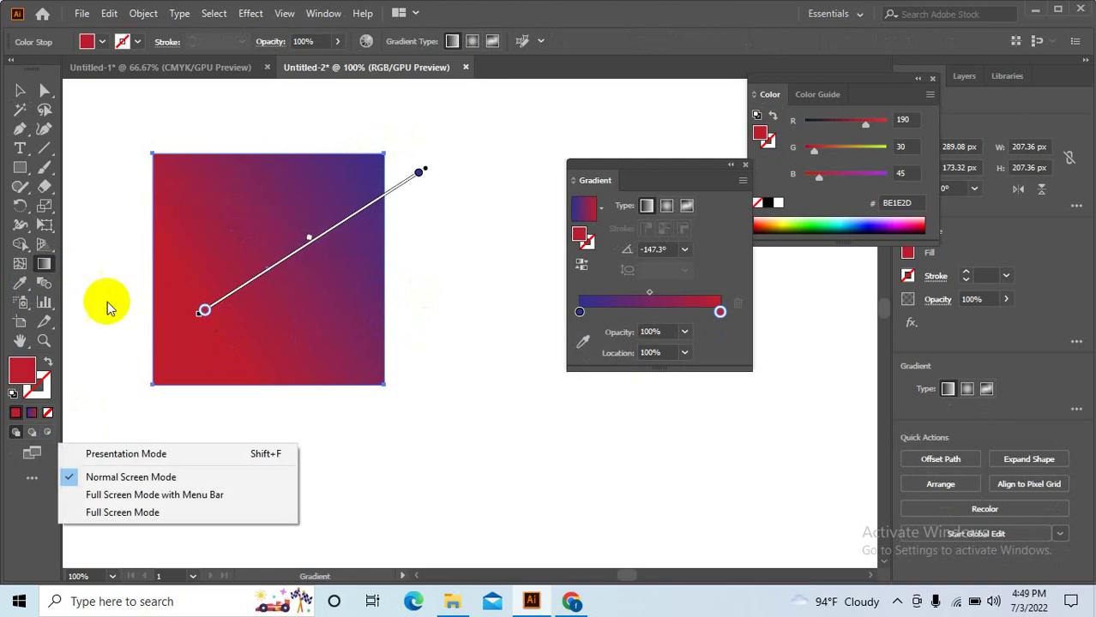
left_click_drag(166, 367, 316, 223)
left_click_drag(179, 367, 425, 147)
left_click_drag(447, 249, 192, 324)
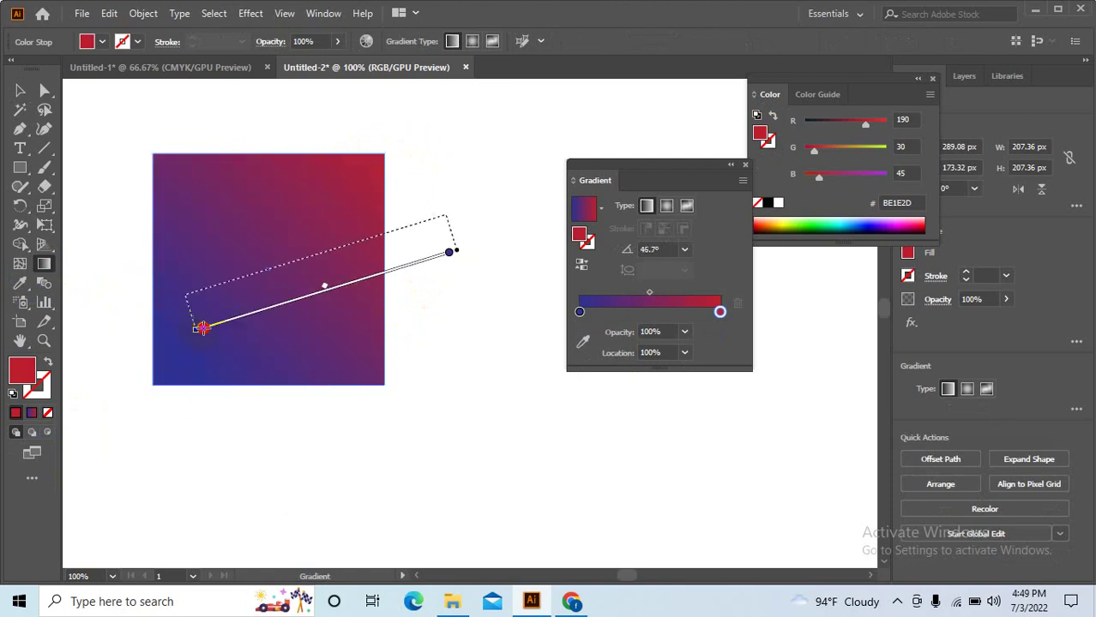
left_click_drag(372, 152, 152, 399)
left_click_drag(425, 154, 140, 364)
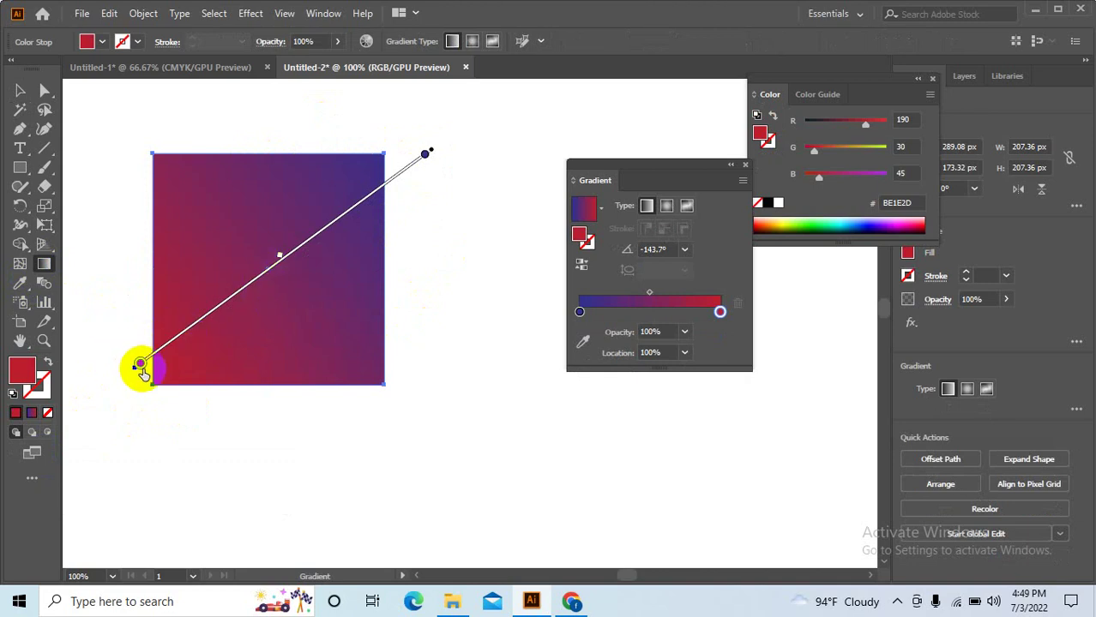
left_click_drag(139, 367, 290, 250)
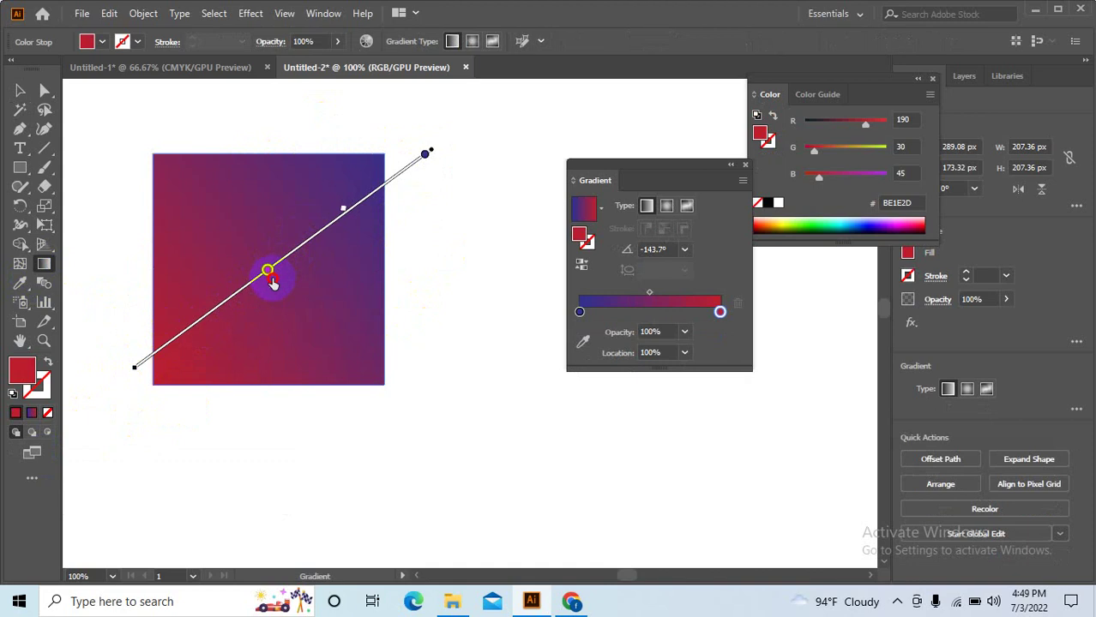
- Reposition the red and blue stops along the diagonal gradient annotator inside the square
mouse_move(272, 283)
left_mouse_down()
mouse_move(262, 290)
mouse_move(319, 192)
left_mouse_up()
mouse_move(424, 154)
left_mouse_down()
mouse_move(391, 233)
mouse_move(391, 183)
mouse_move(196, 321)
left_mouse_up()
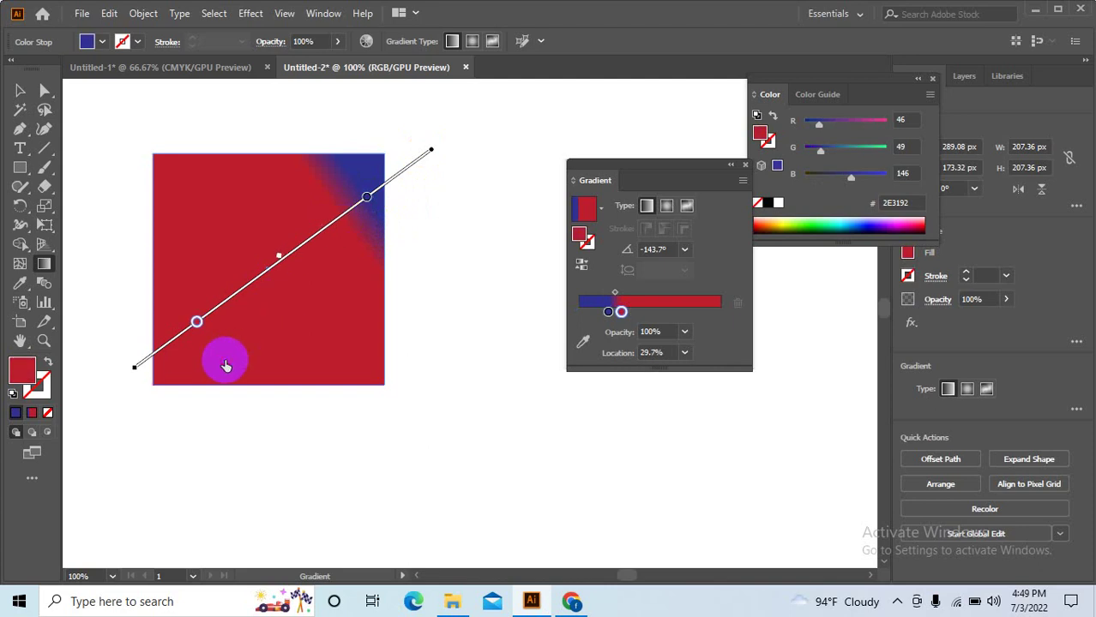
left_click_drag(366, 198, 274, 264)
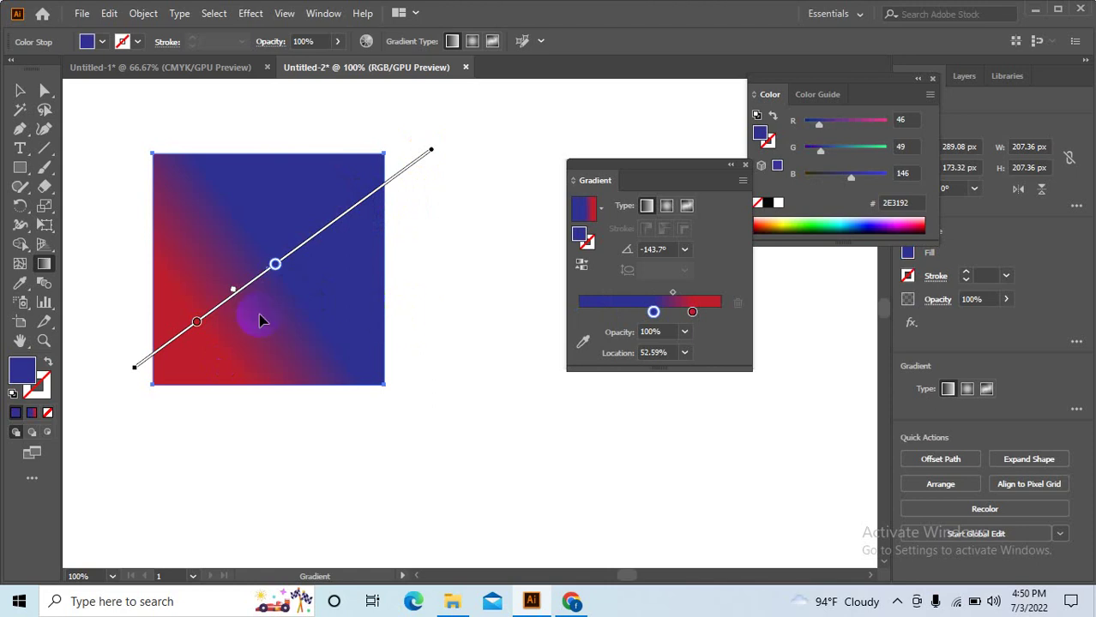
left_click_drag(301, 237, 361, 201)
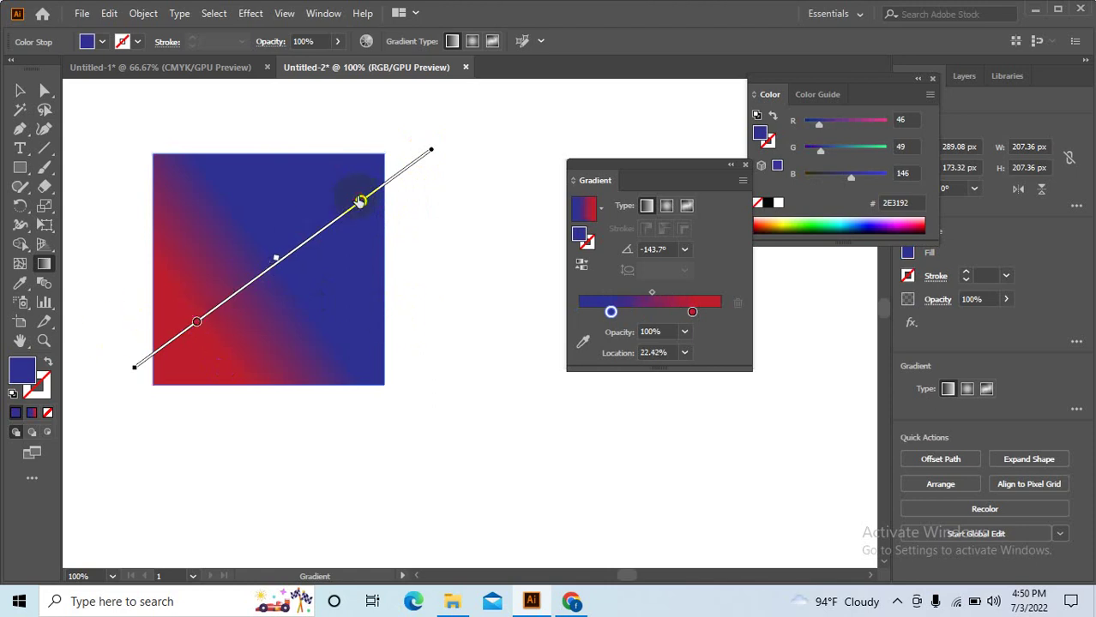
left_click_drag(195, 323, 263, 275)
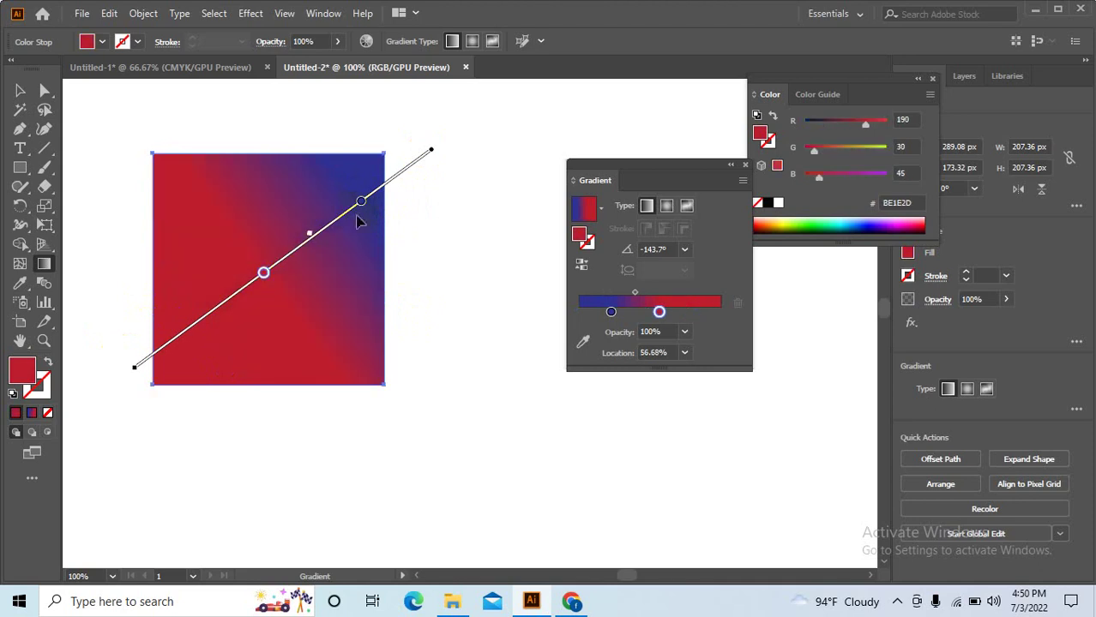
left_click(437, 147)
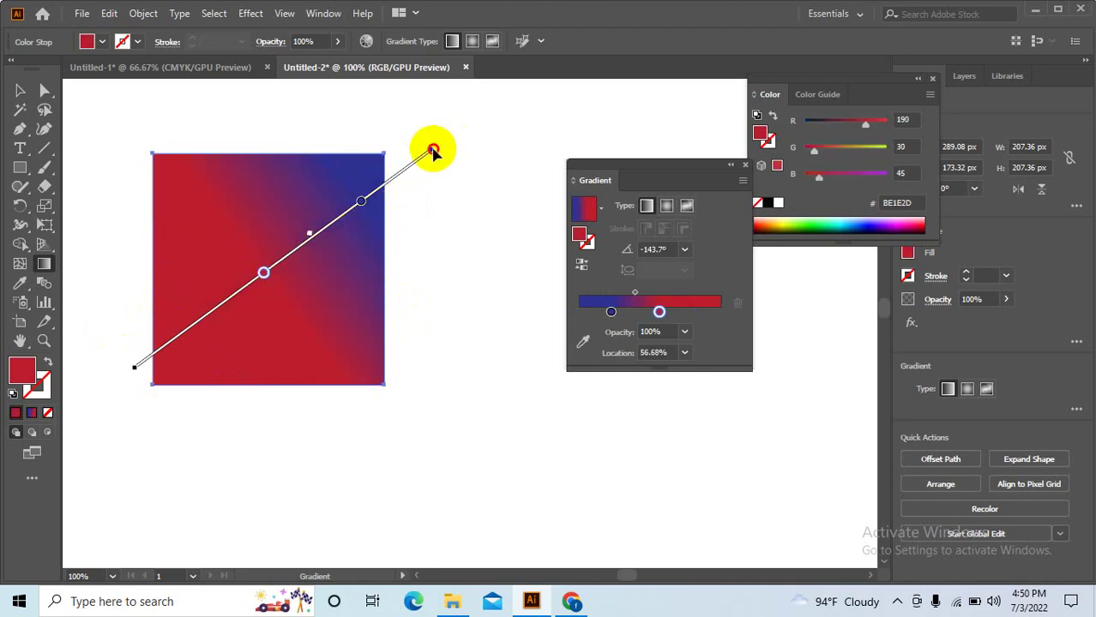
left_click_drag(433, 151, 447, 369)
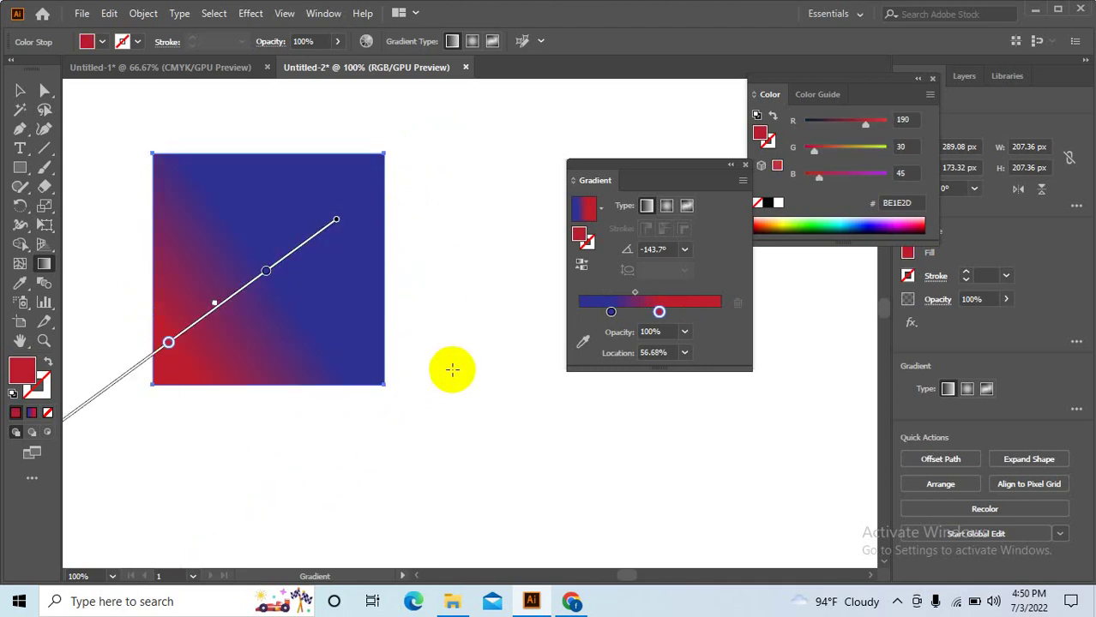
- Slide the red stop to 18.17% and adjust the midpoint for a short fade into blue
left_click(168, 342)
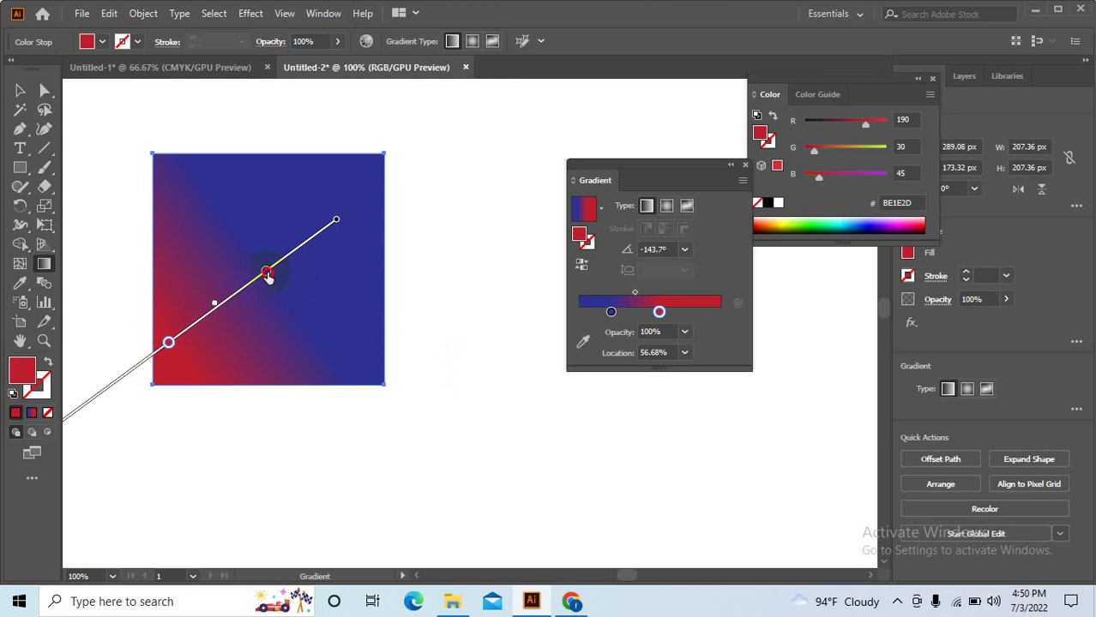
left_click_drag(267, 276, 367, 195)
left_click_drag(205, 316, 172, 337)
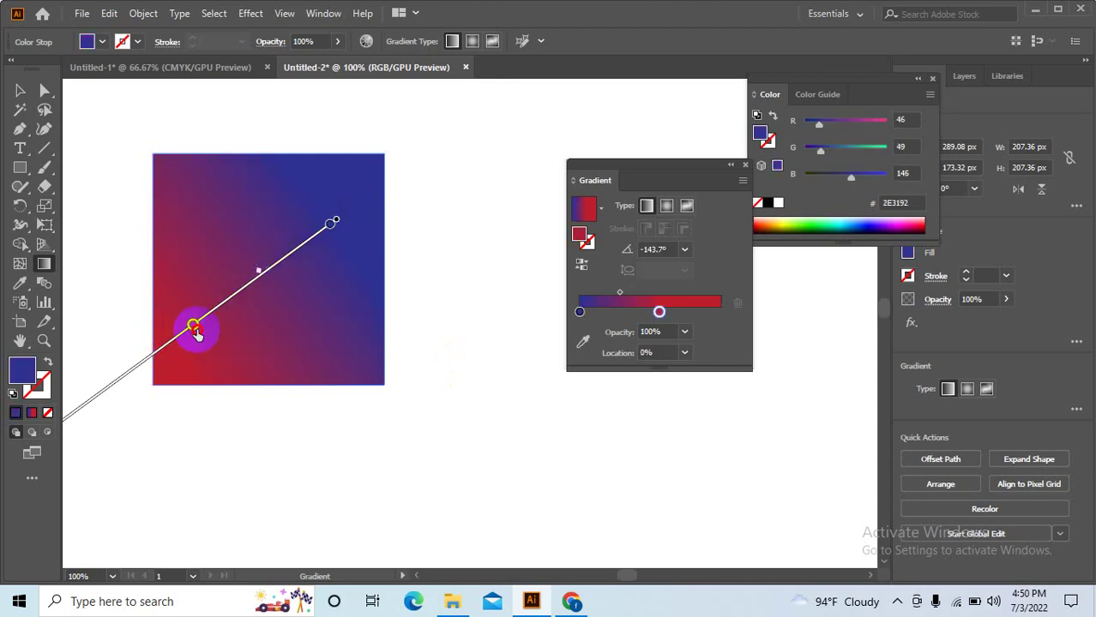
left_click_drag(281, 263, 296, 249)
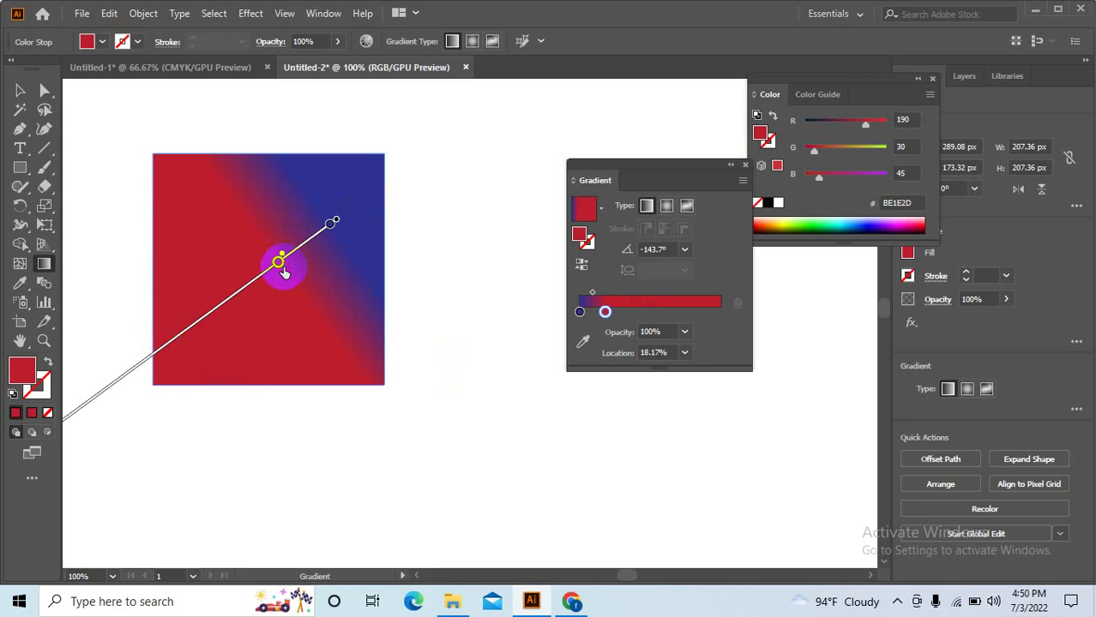
left_click_drag(283, 273, 273, 313)
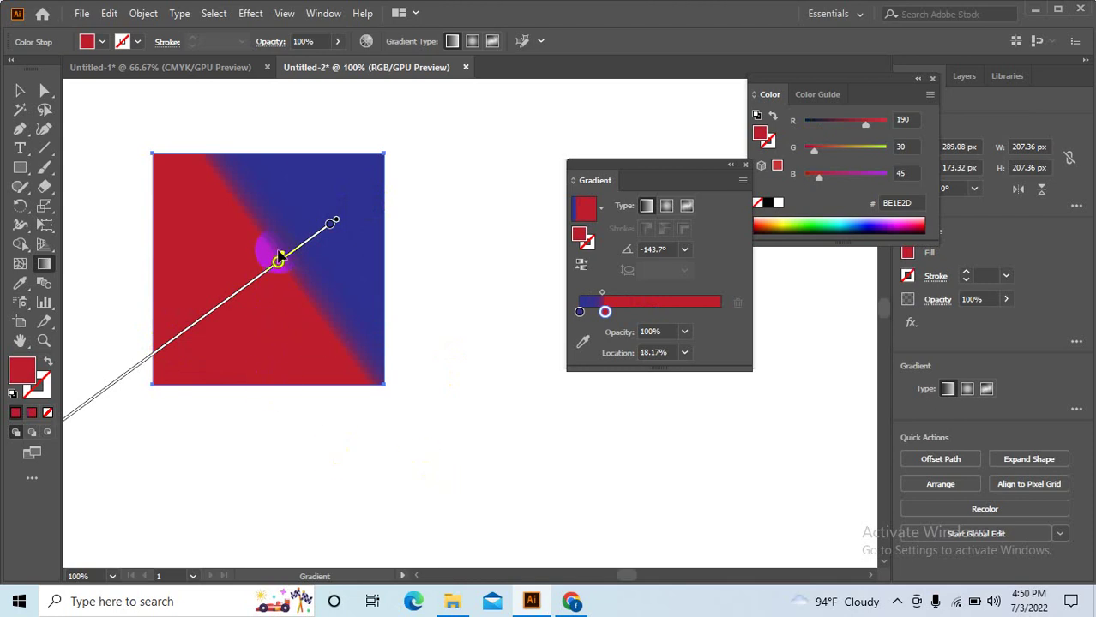
left_click_drag(298, 249, 298, 248)
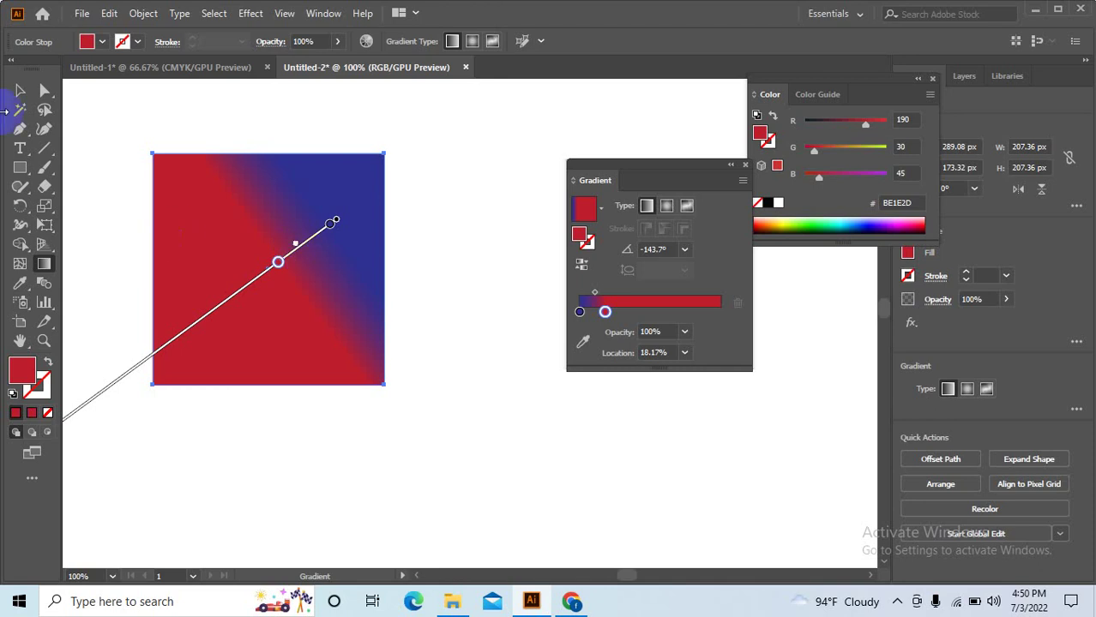
- Reselect the square and reapply the White, Black gradient preset
left_click(20, 90)
key("ctrl+minus")
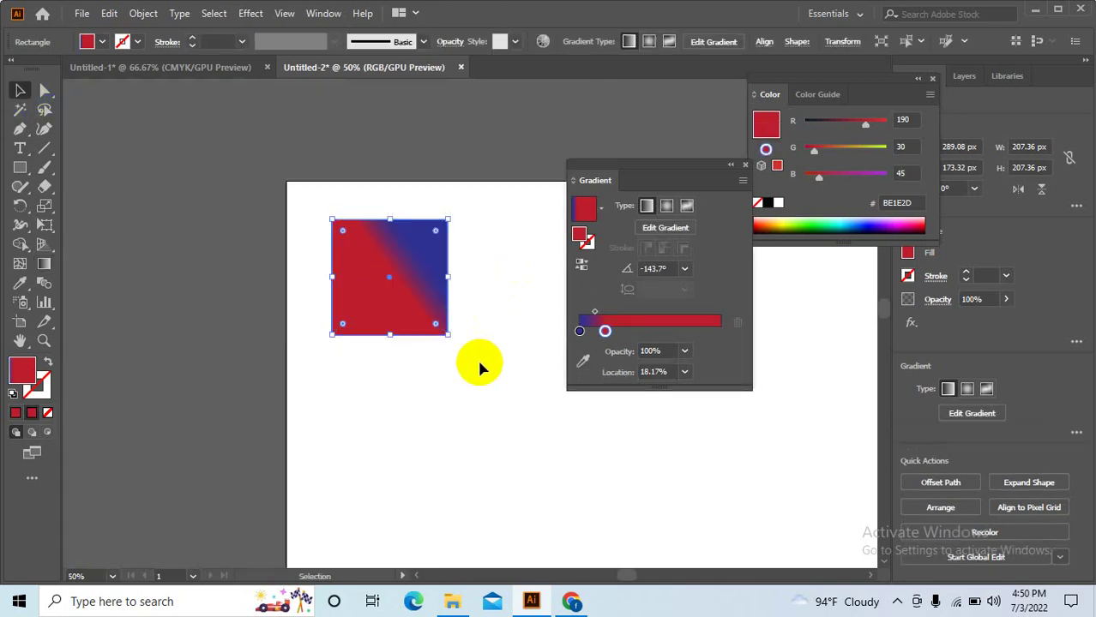
key("ctrl+plus")
scroll(463, 352, "up", 2)
left_click(301, 296)
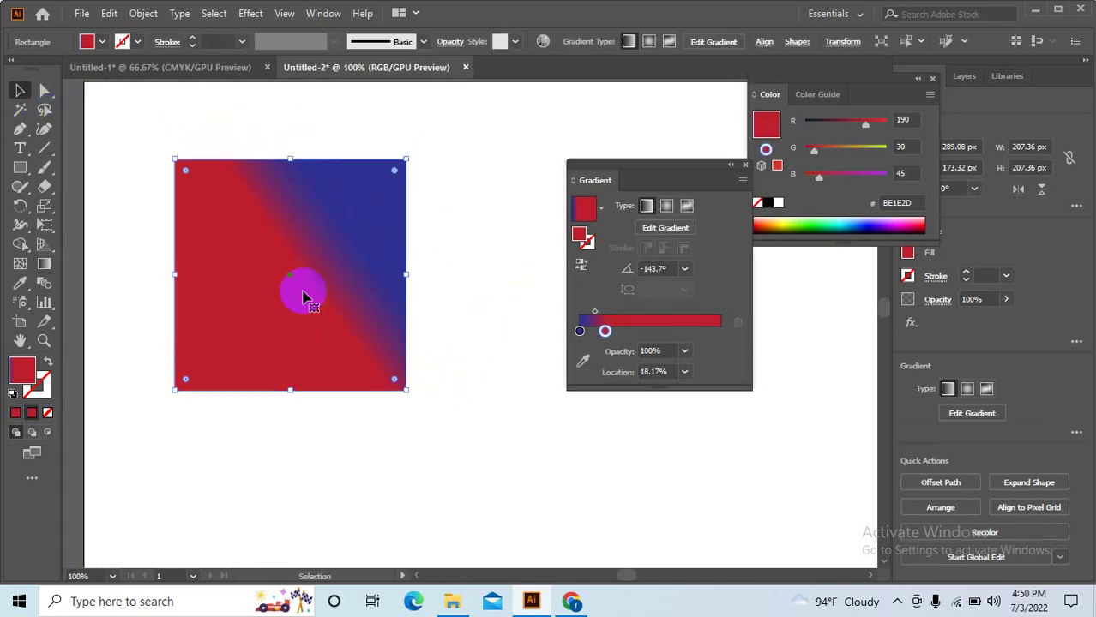
left_click(647, 206)
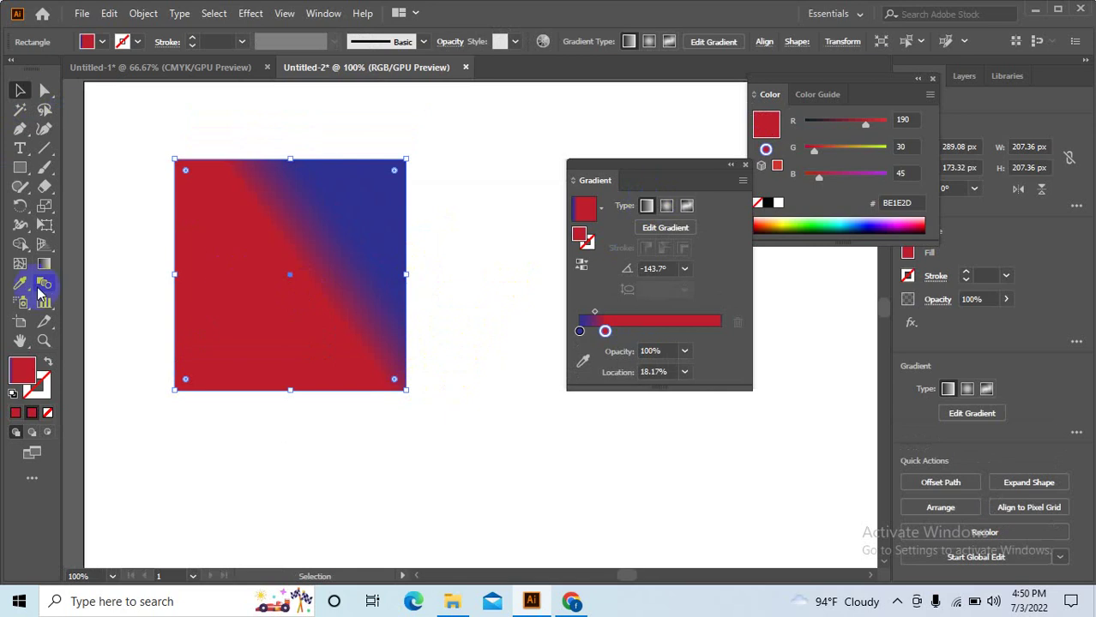
left_click(599, 209)
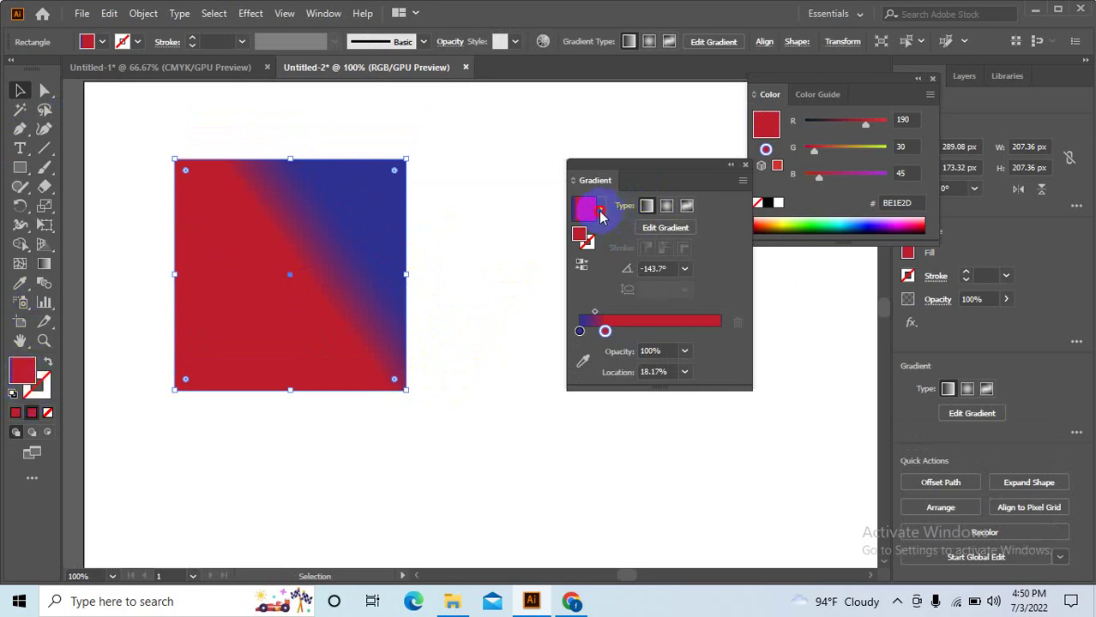
left_click(515, 238)
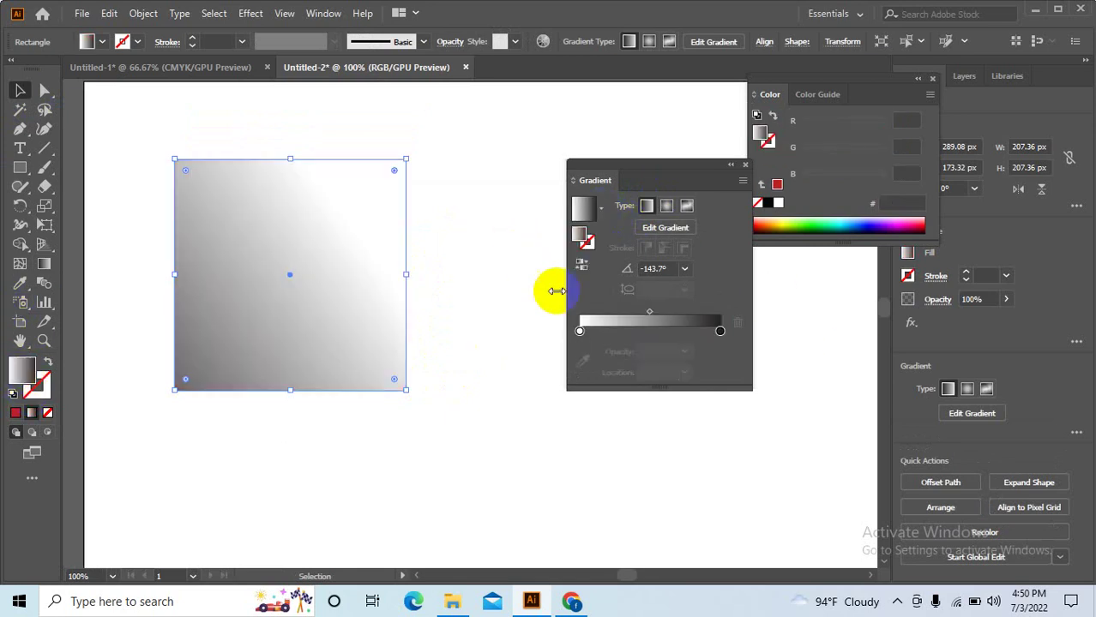
- Set the gradient stops to red and yellow FFF200, then move the square about 50 px right
double_click(580, 331)
left_click(550, 386)
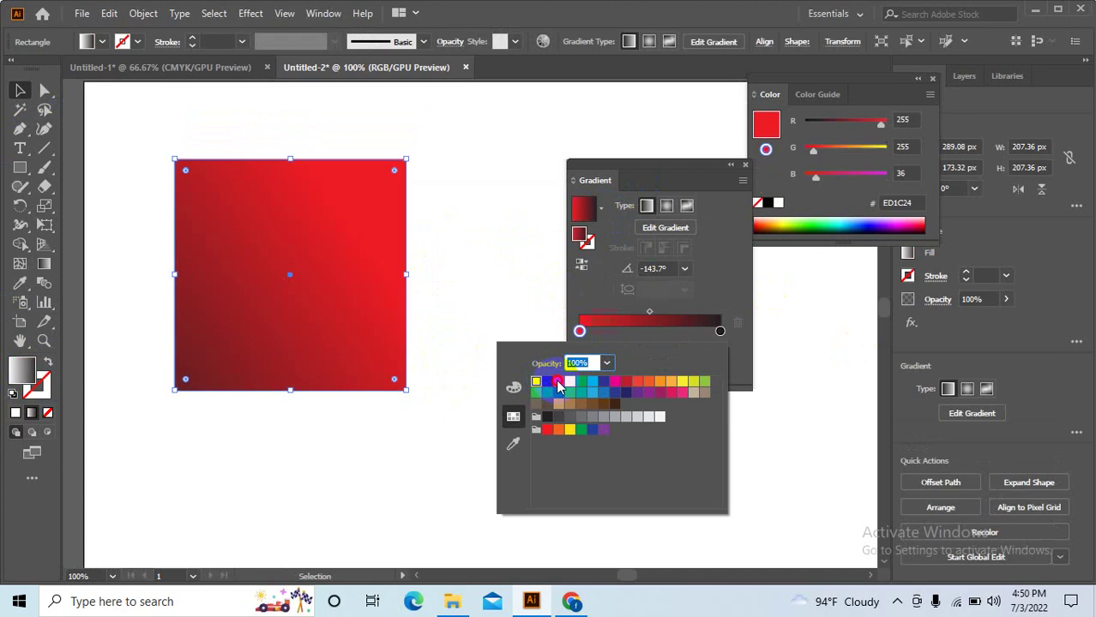
left_click(719, 334)
double_click(720, 334)
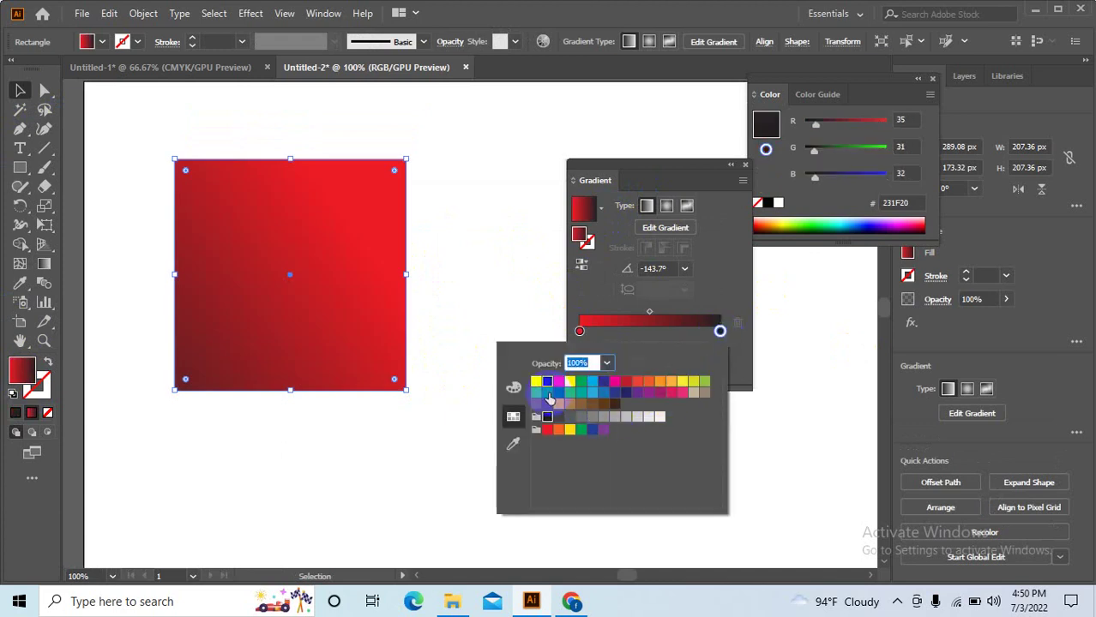
left_click(591, 393)
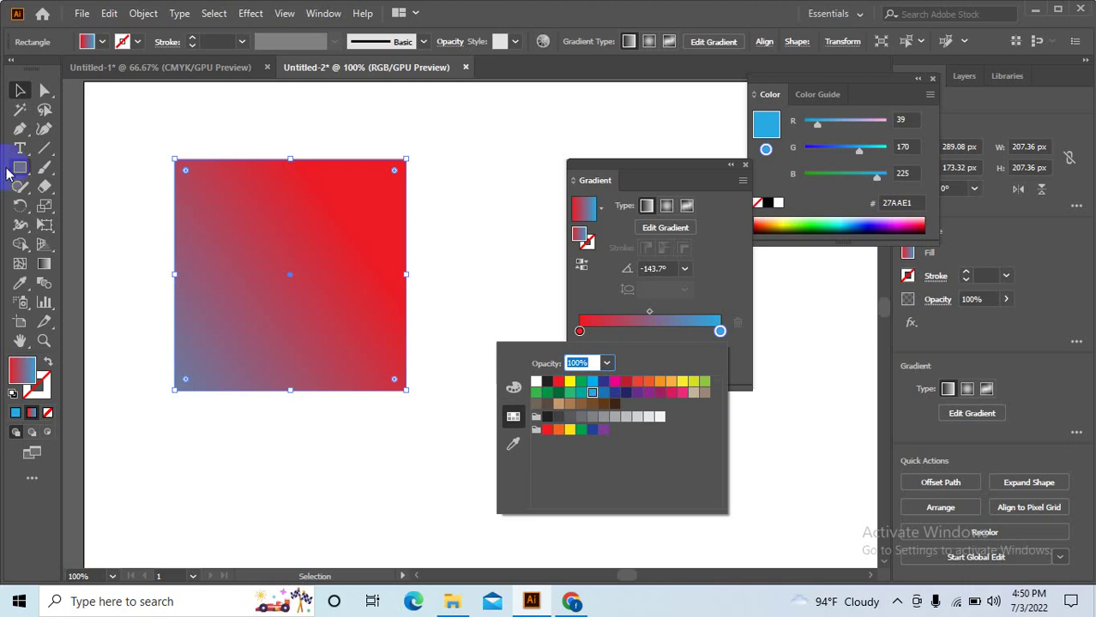
left_click(570, 429)
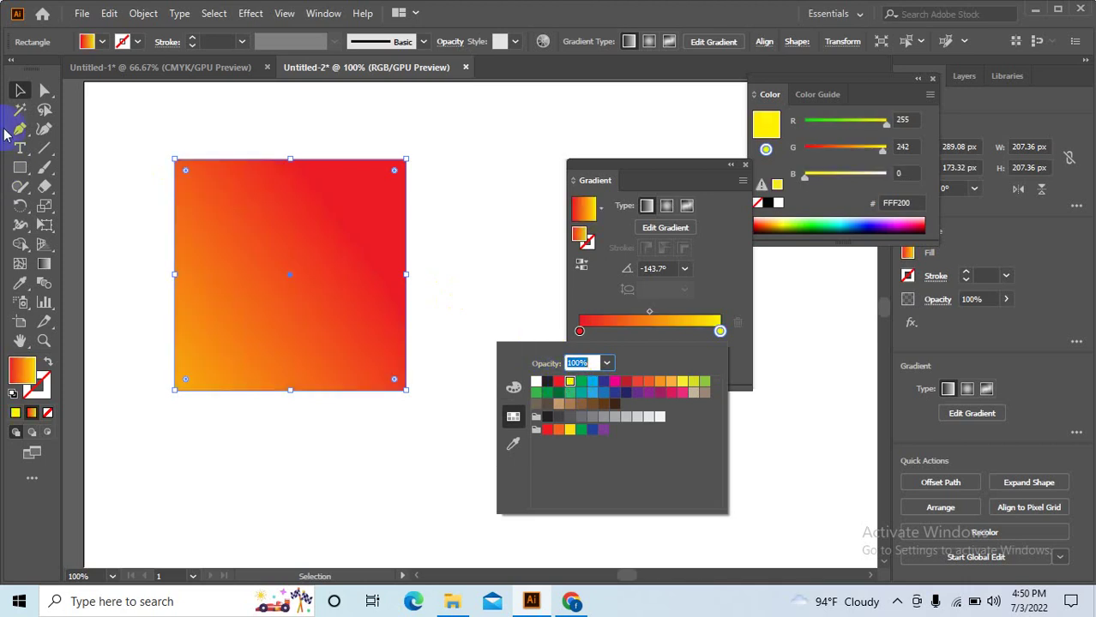
left_click(20, 90)
left_click(315, 249)
left_click_drag(315, 249, 359, 249)
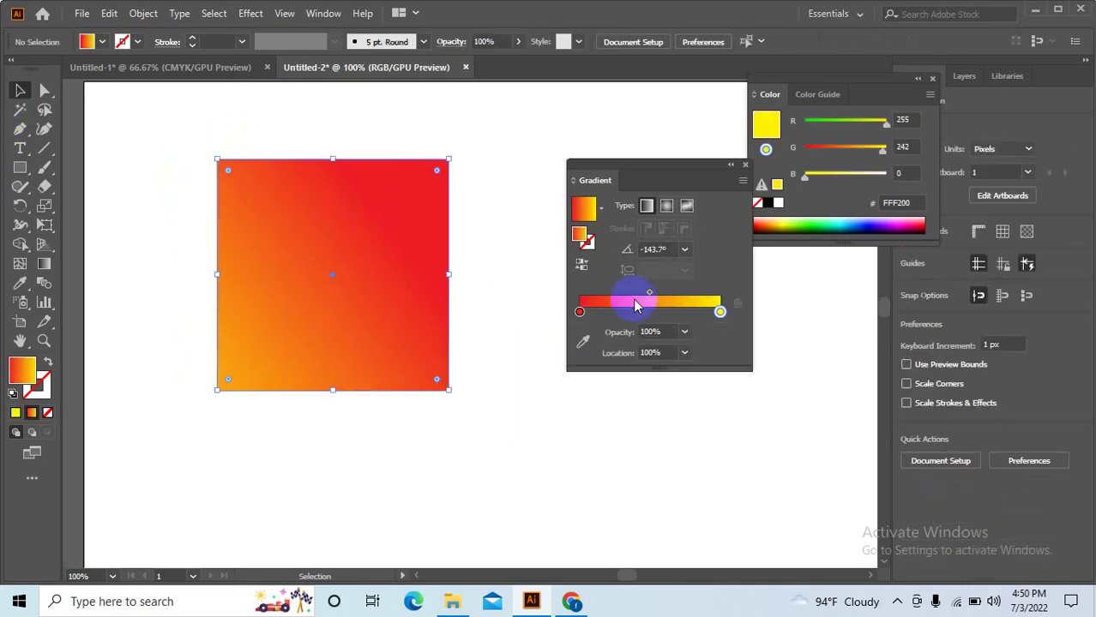
- Make the square's red-to-yellow gradient radial with its red centre near the top-right corner
left_click(668, 207)
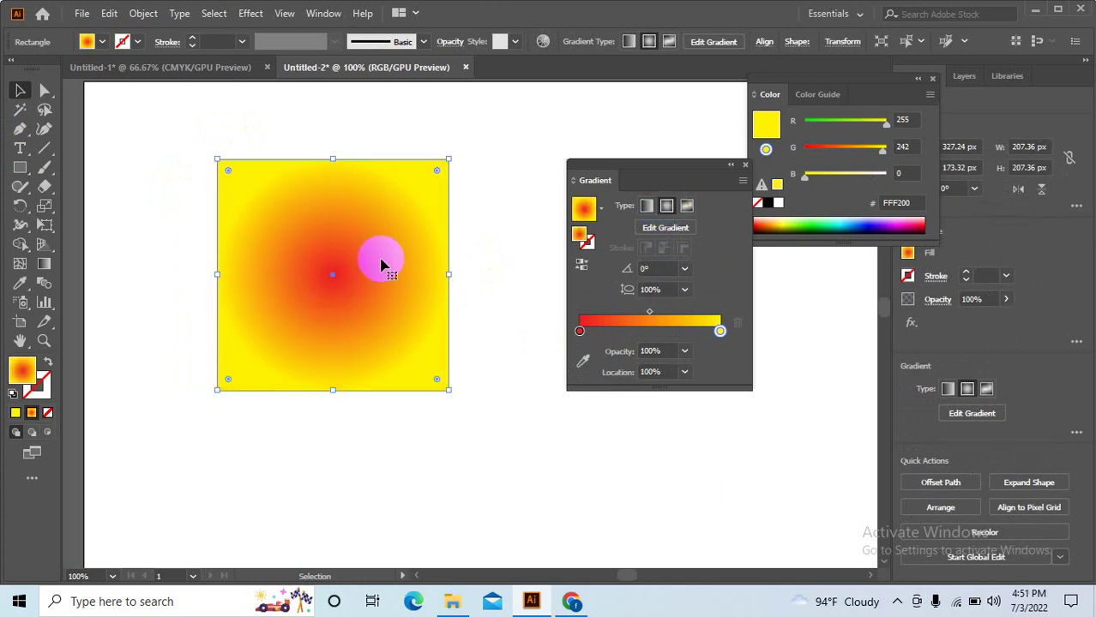
left_click(44, 263)
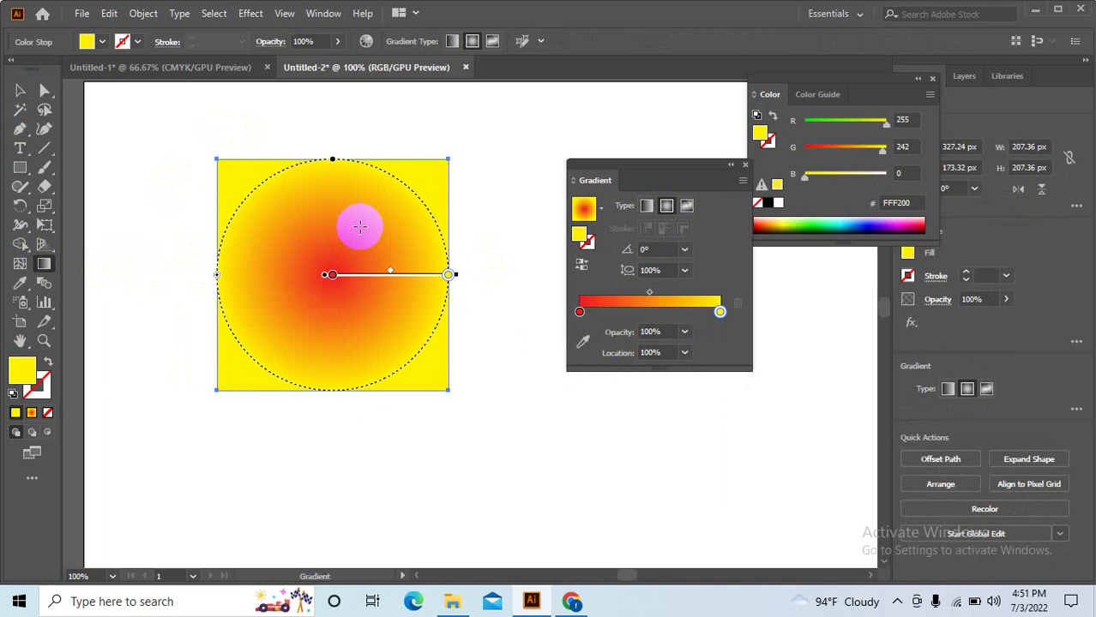
left_click_drag(334, 265, 432, 190)
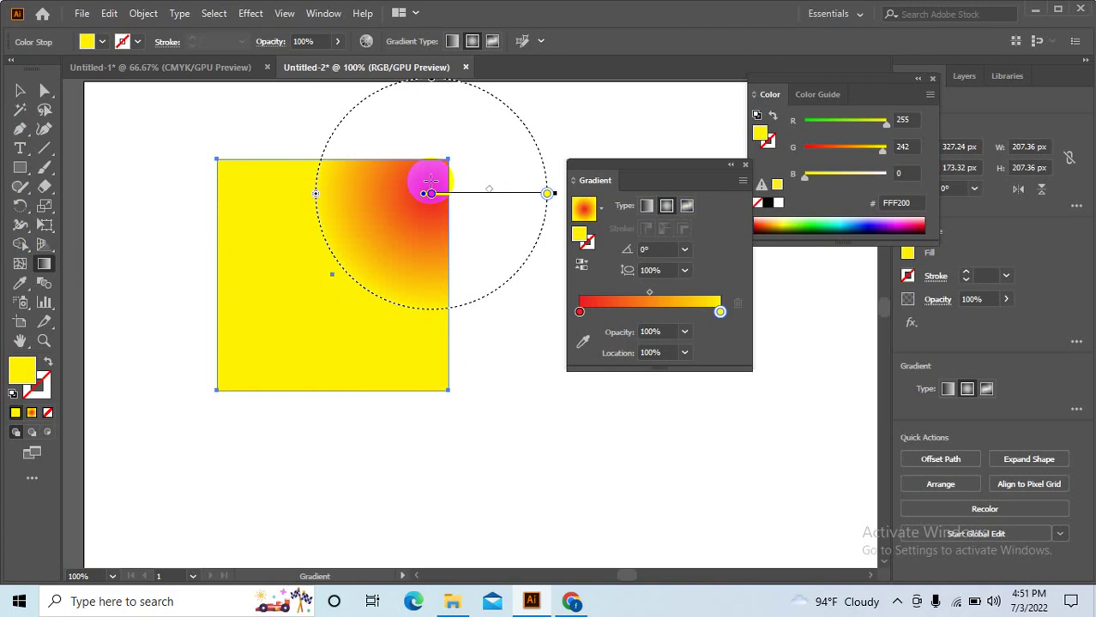
left_click_drag(431, 182, 431, 184)
left_click(20, 91)
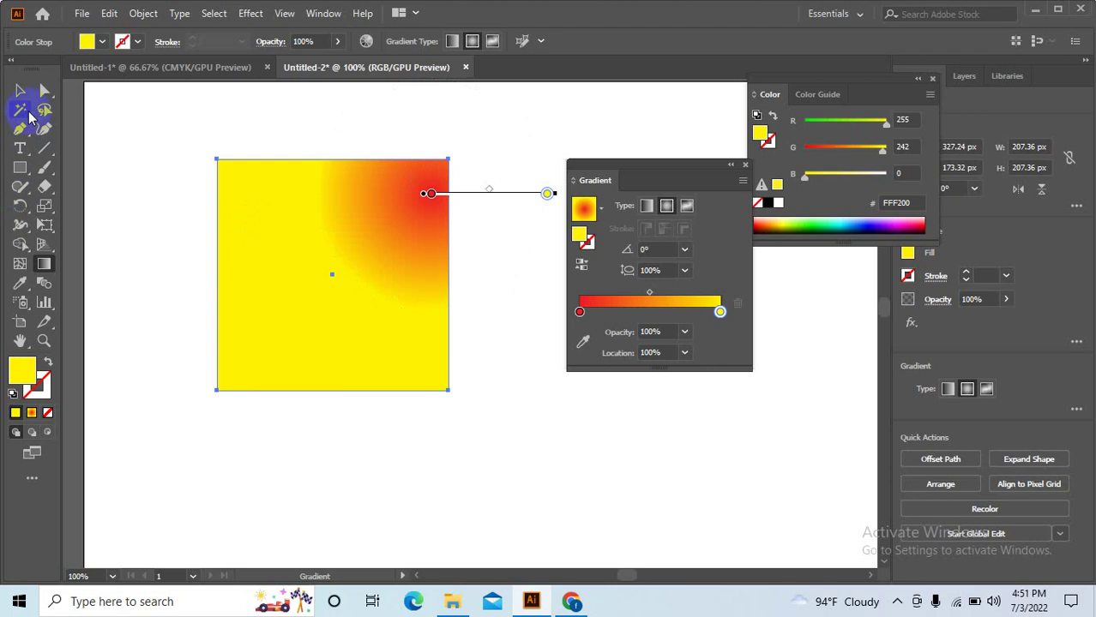
left_click(215, 135)
left_click(343, 228)
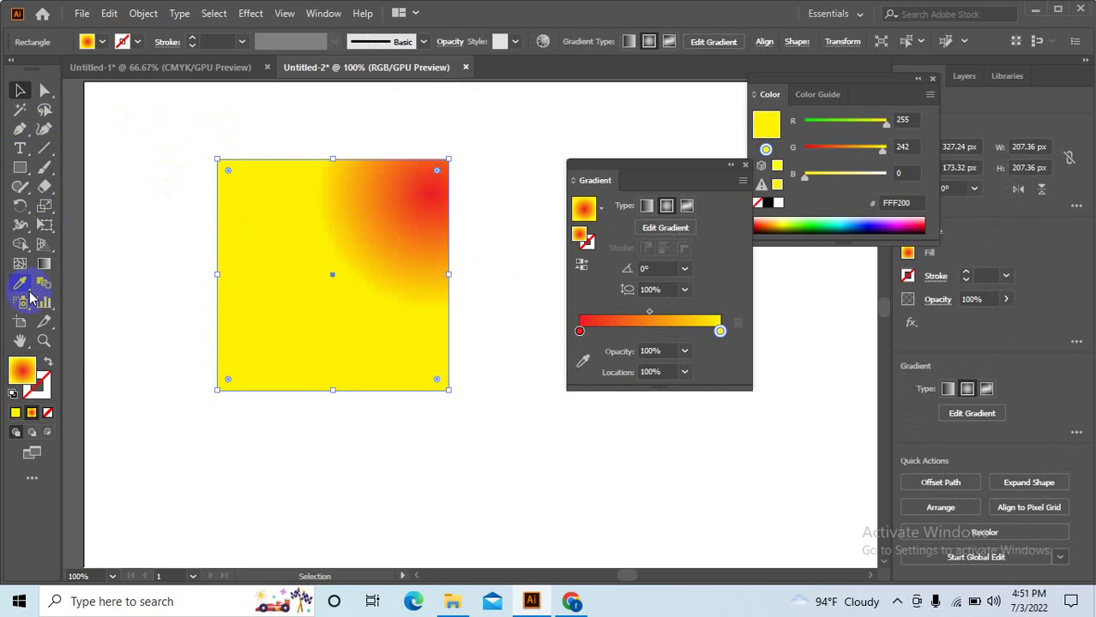
left_click(45, 267)
- Recentre and shrink the radial gradient, flatten it to 26.8% aspect, yellow stop at 63.59%
left_click(421, 195)
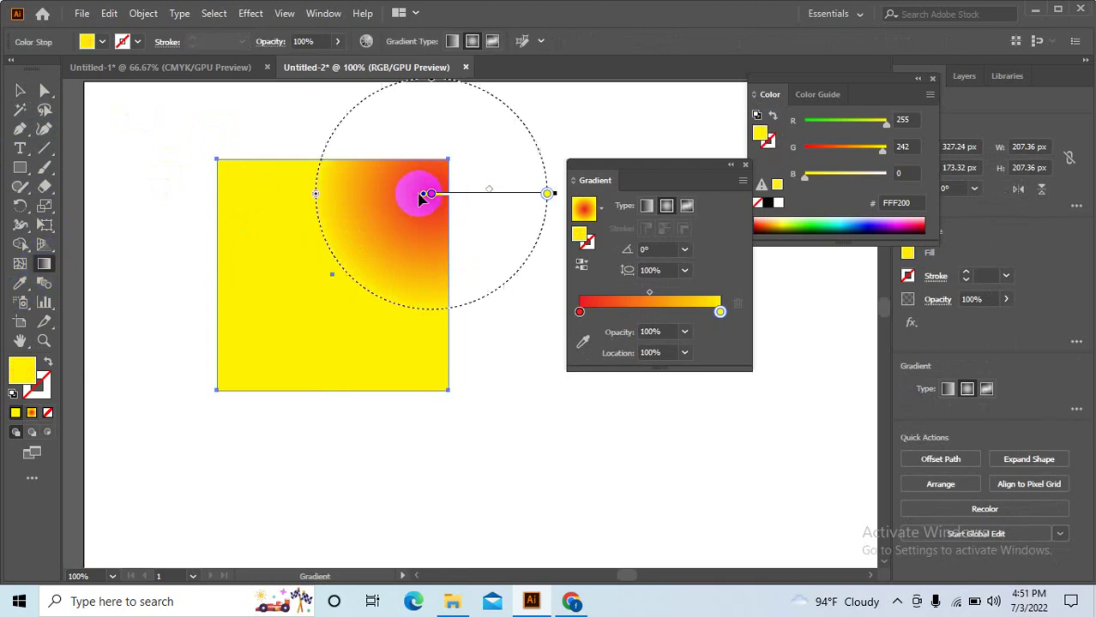
left_click(427, 195)
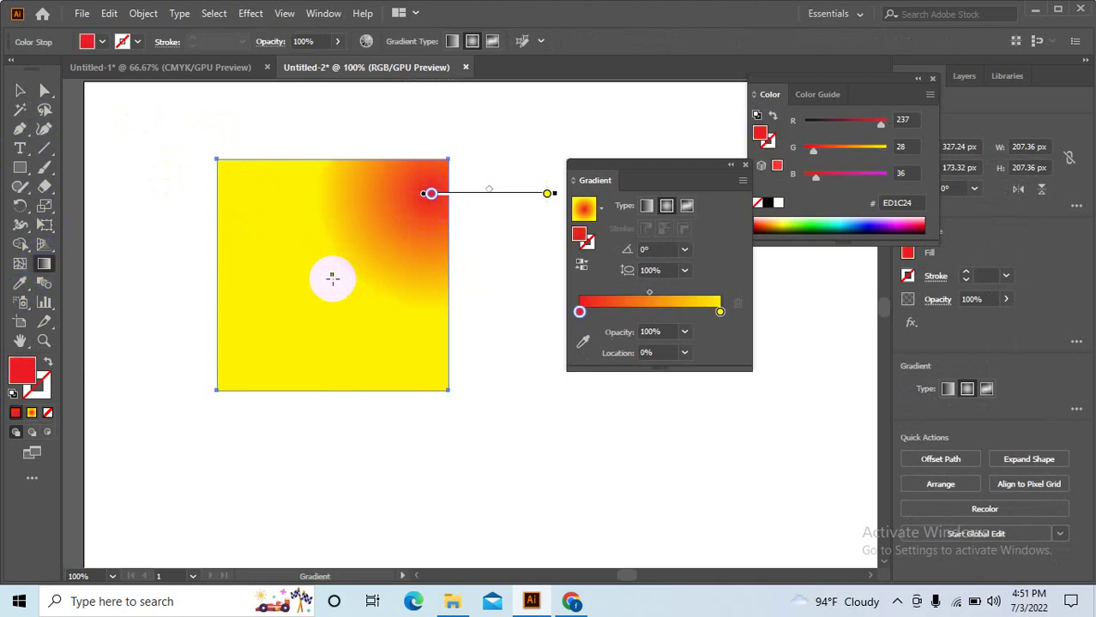
mouse_move(332, 273)
left_mouse_down()
mouse_move(448, 157)
mouse_move(490, 274)
mouse_move(425, 446)
mouse_move(224, 450)
mouse_move(171, 440)
mouse_move(152, 319)
mouse_move(225, 264)
mouse_move(145, 281)
left_mouse_up()
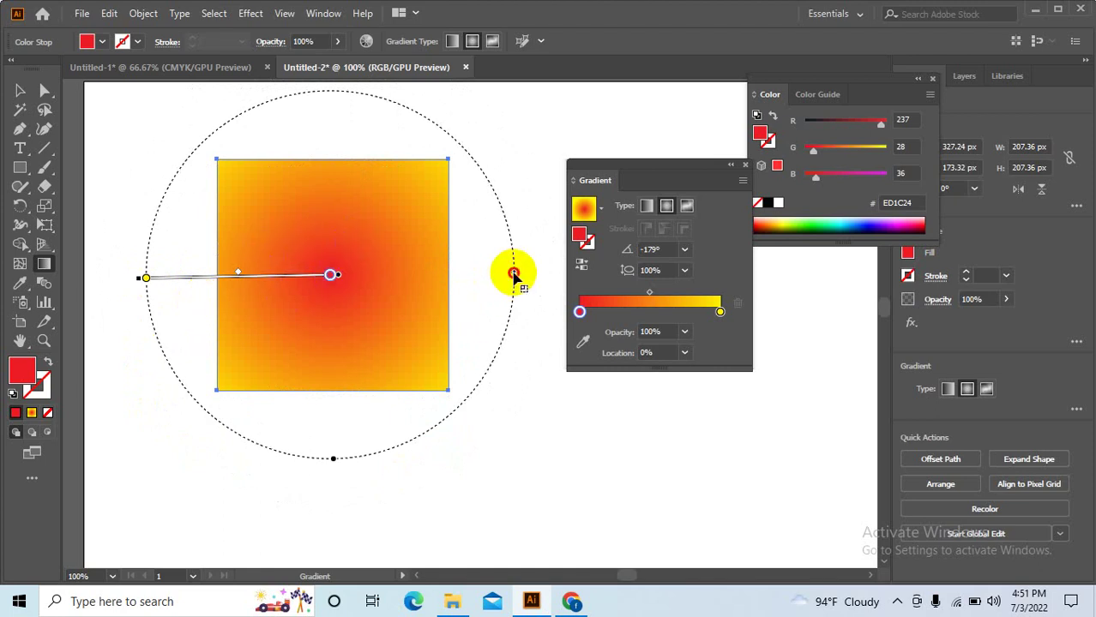
left_click_drag(514, 273, 448, 275)
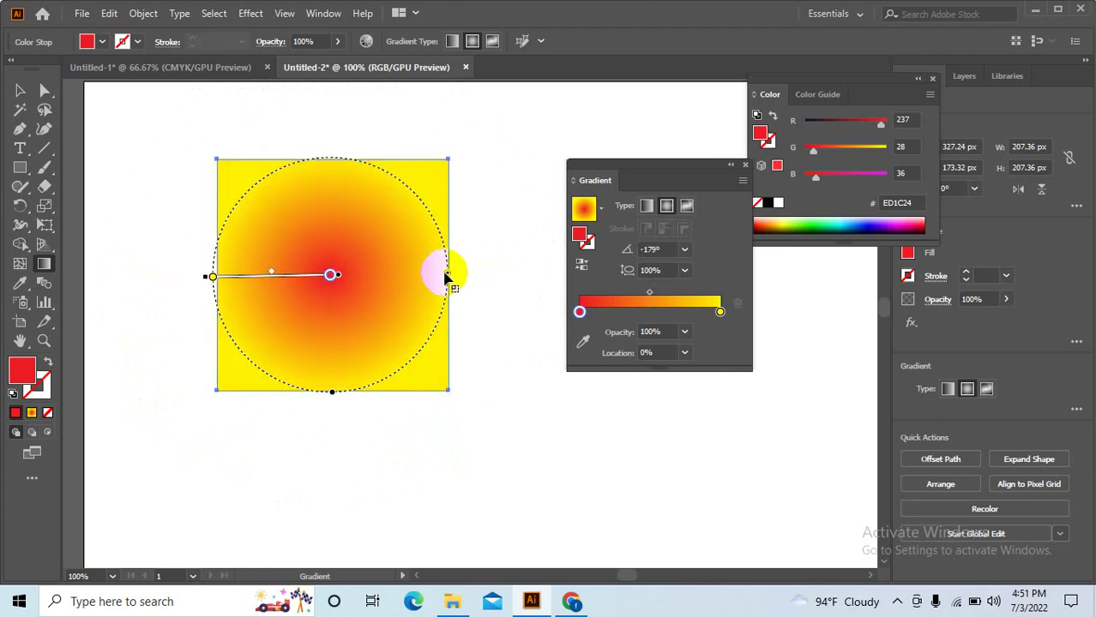
left_click_drag(326, 154, 332, 129)
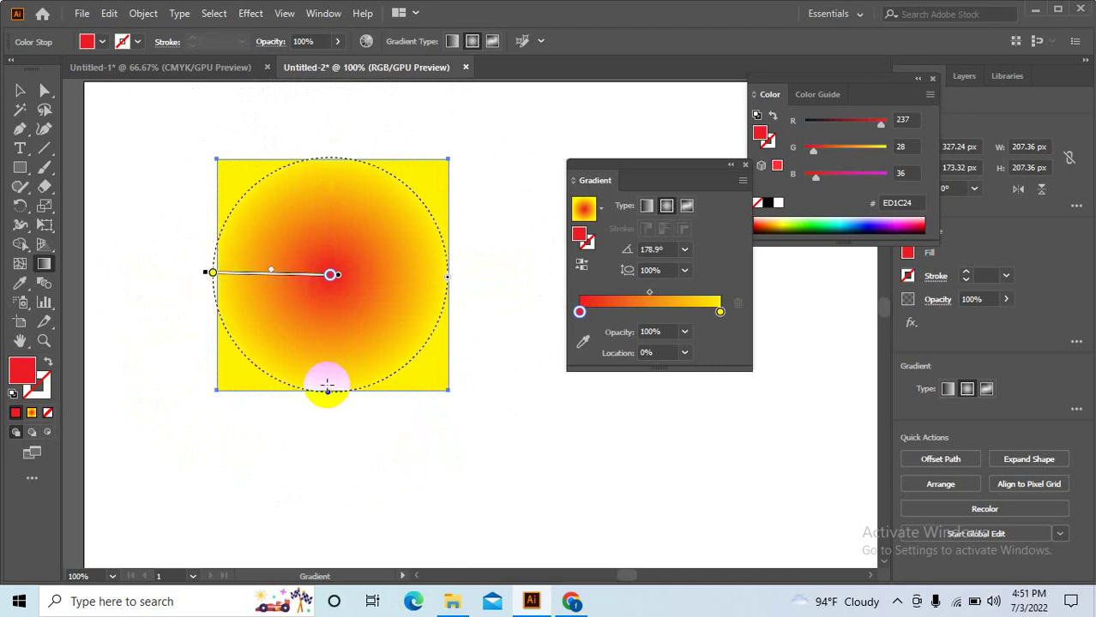
left_click_drag(326, 395, 328, 394)
left_click_drag(328, 375, 326, 302)
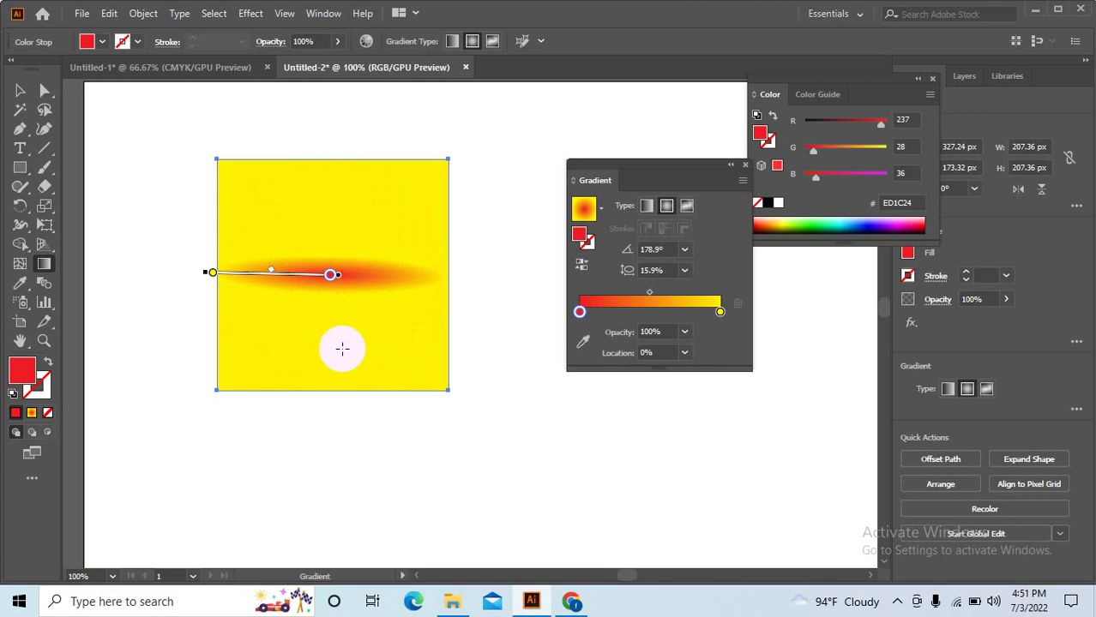
mouse_move(332, 283)
left_click_drag(332, 296, 330, 307)
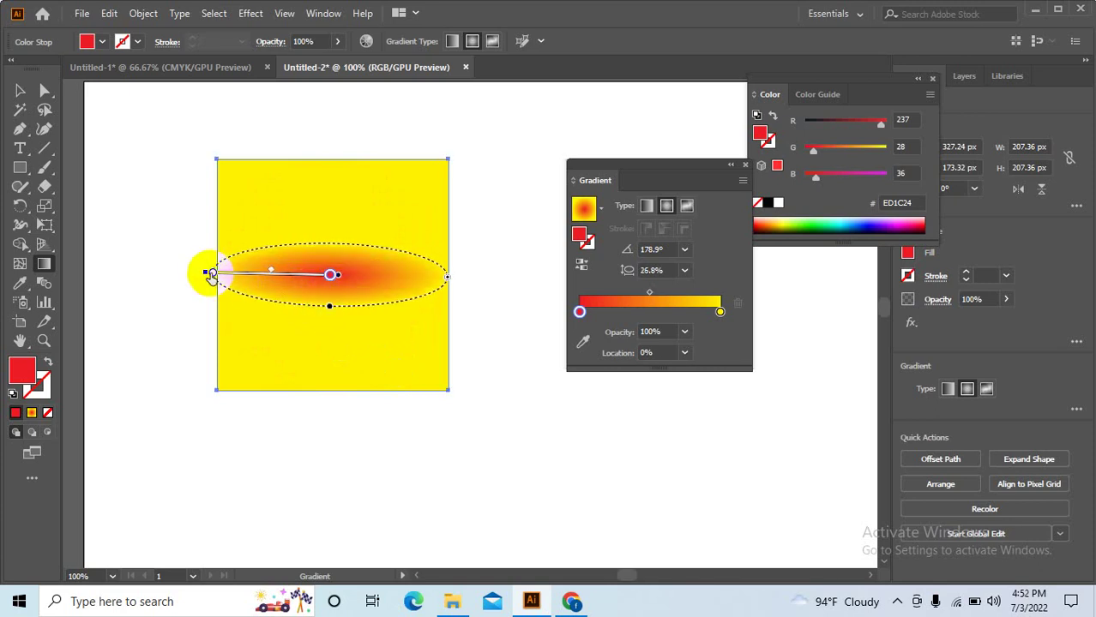
left_click_drag(212, 274, 255, 274)
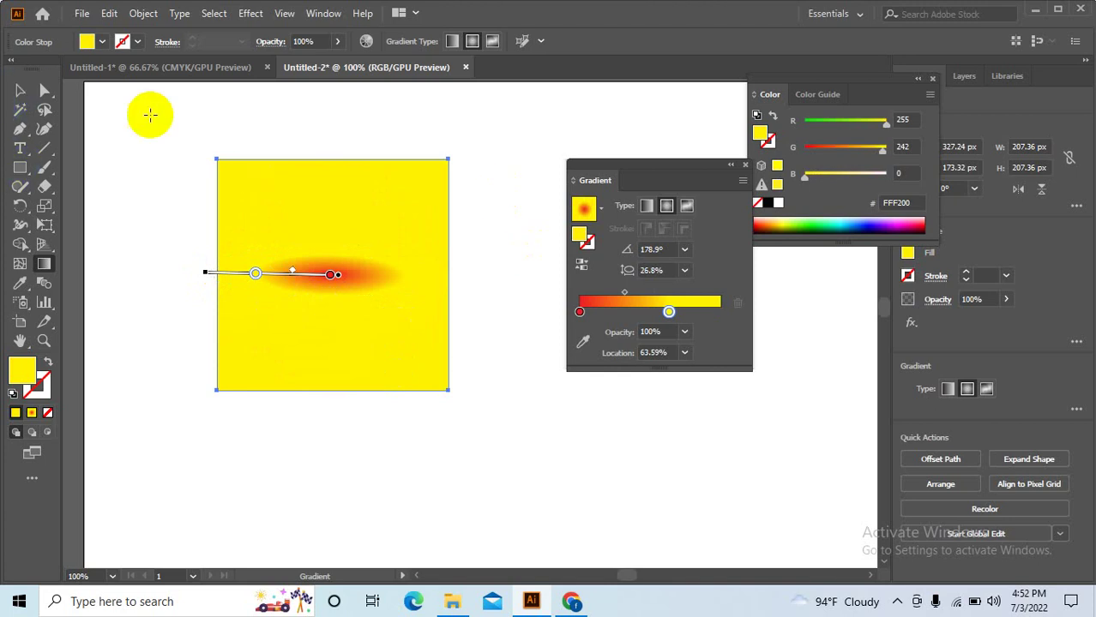
- Set the yellow gradient stop's opacity to 0%, then deselect and pan to view the glow
left_click(20, 90)
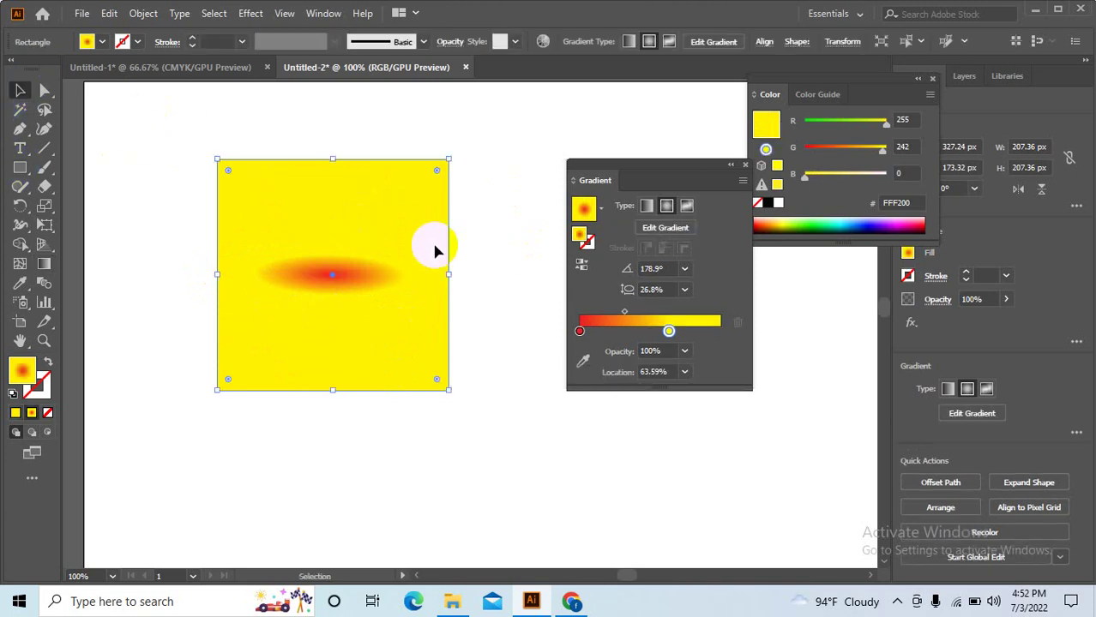
left_click(676, 336)
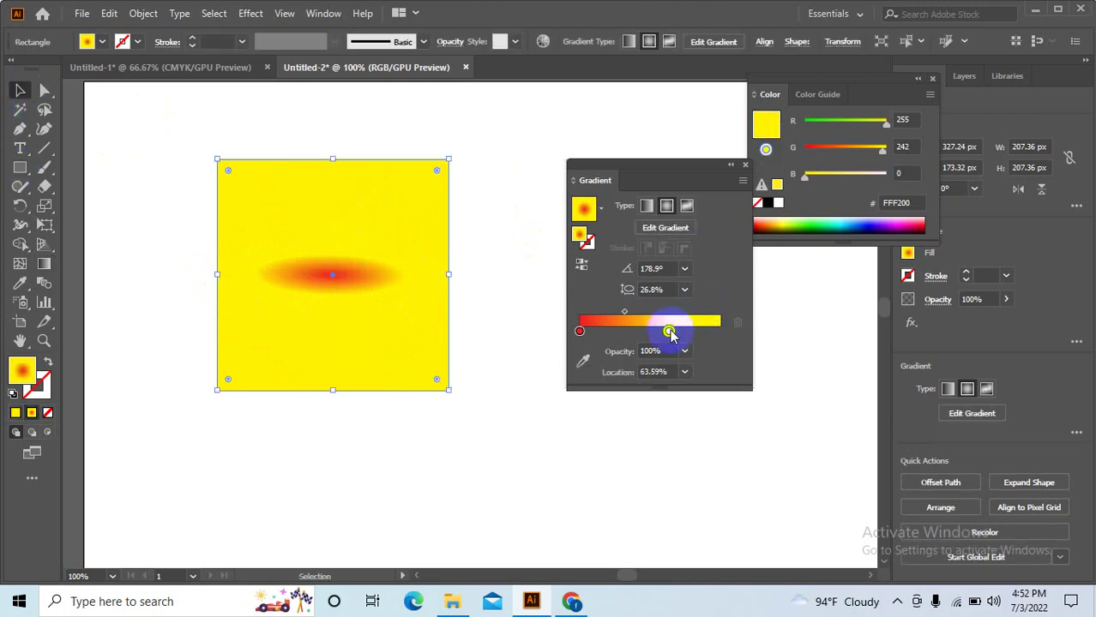
left_click(684, 351)
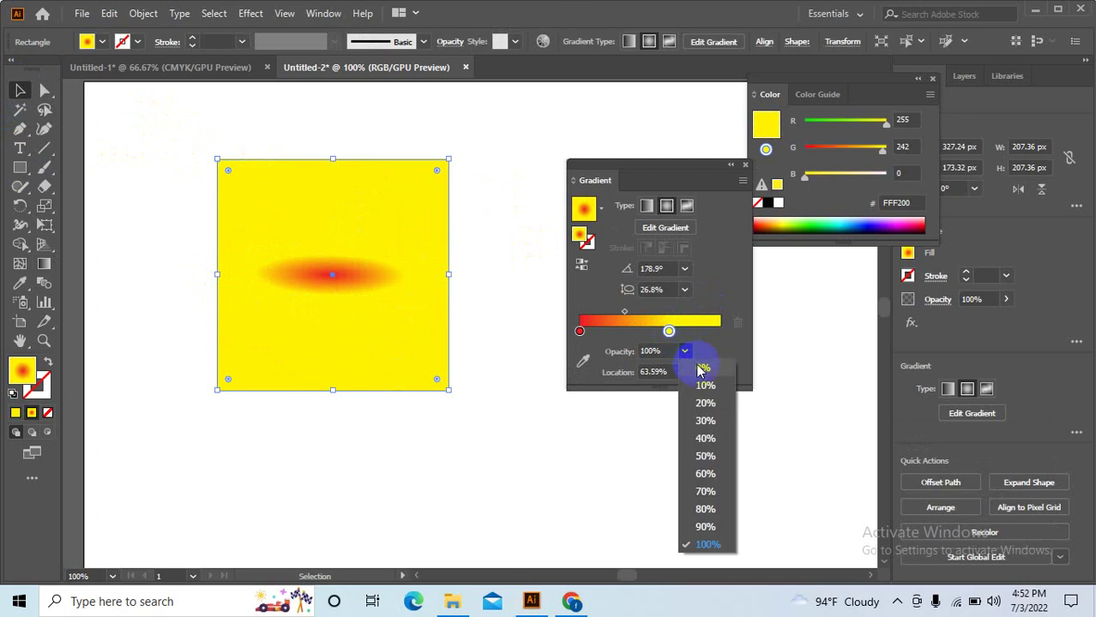
left_click(696, 369)
left_click(545, 446)
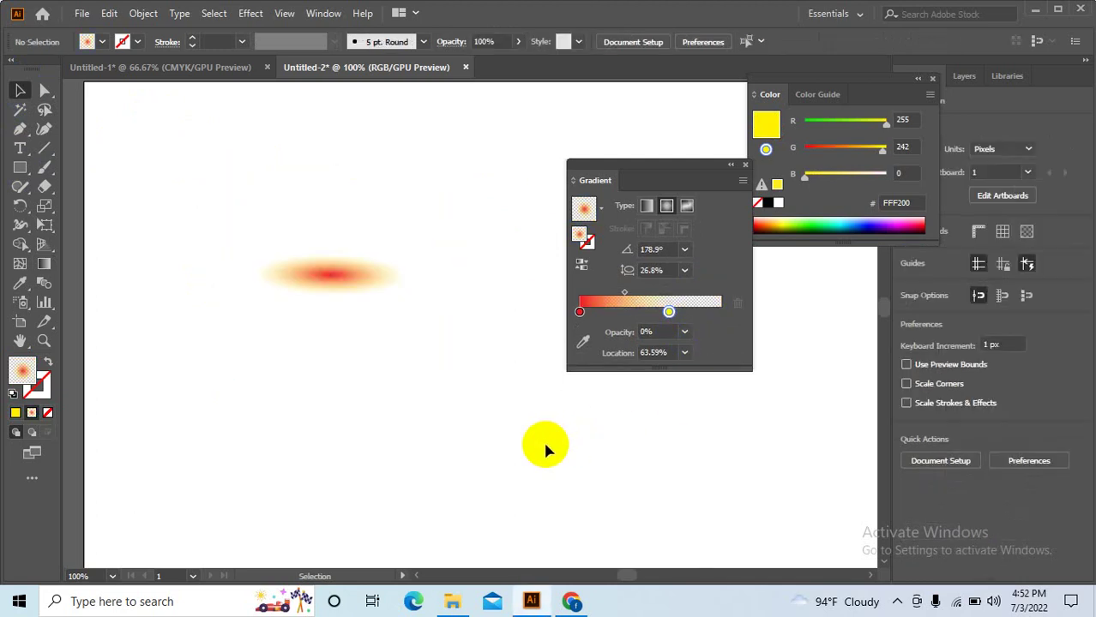
scroll(492, 398, "down", 1)
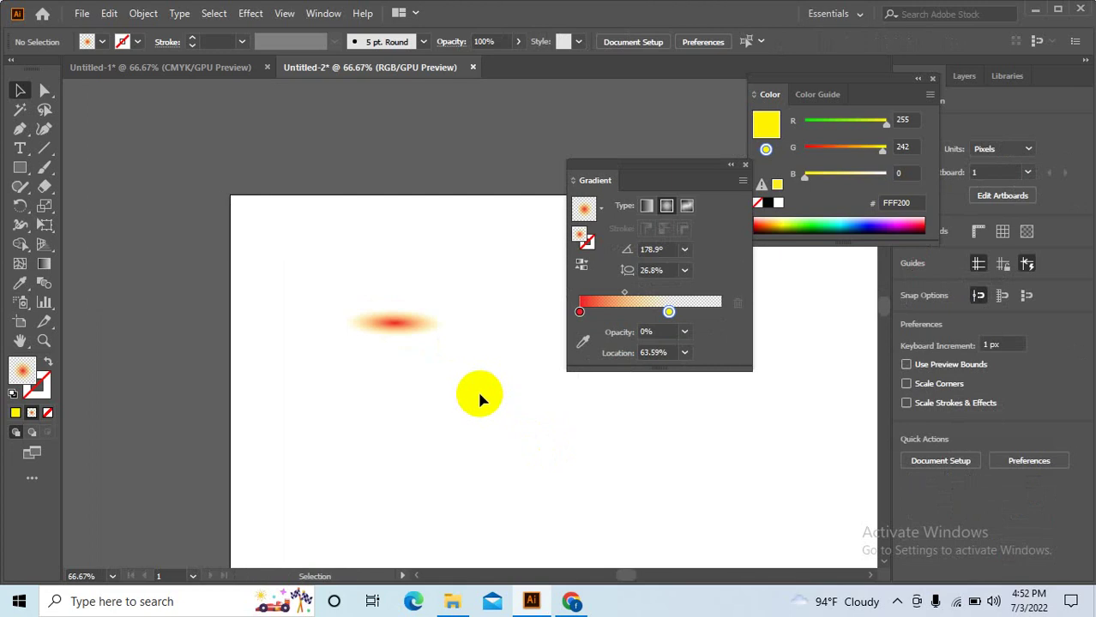
mouse_move(480, 397)
left_mouse_down()
mouse_move(345, 375)
mouse_move(349, 384)
left_mouse_up()
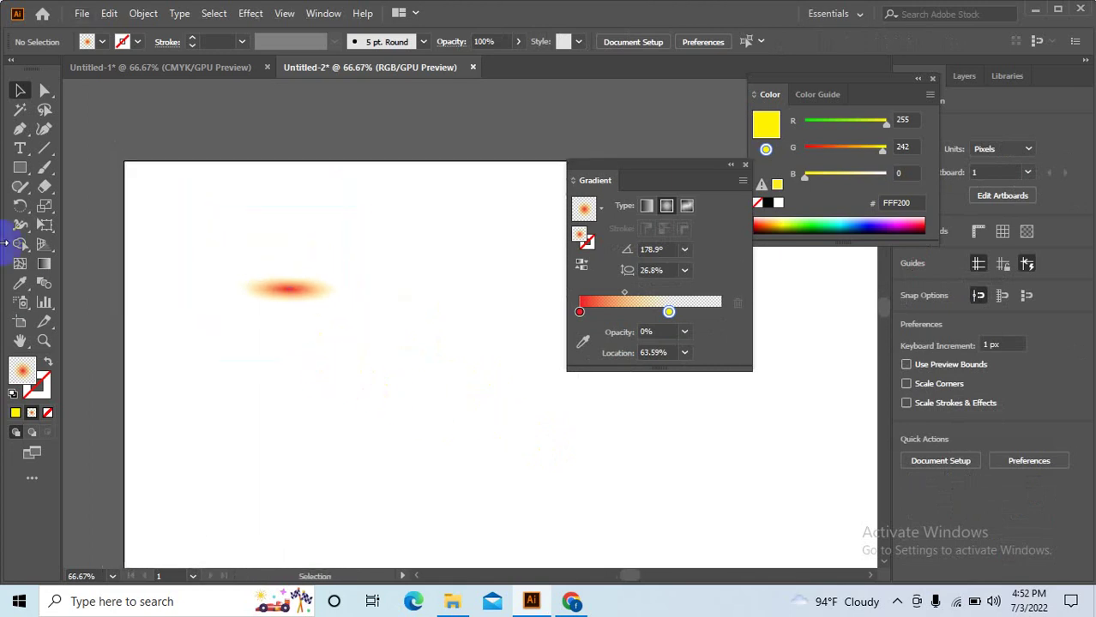
- Draw a circle about 182 px across with the Ellipse tool and fill it solid yellow
left_click(21, 169)
left_click_drag(20, 175, 69, 214)
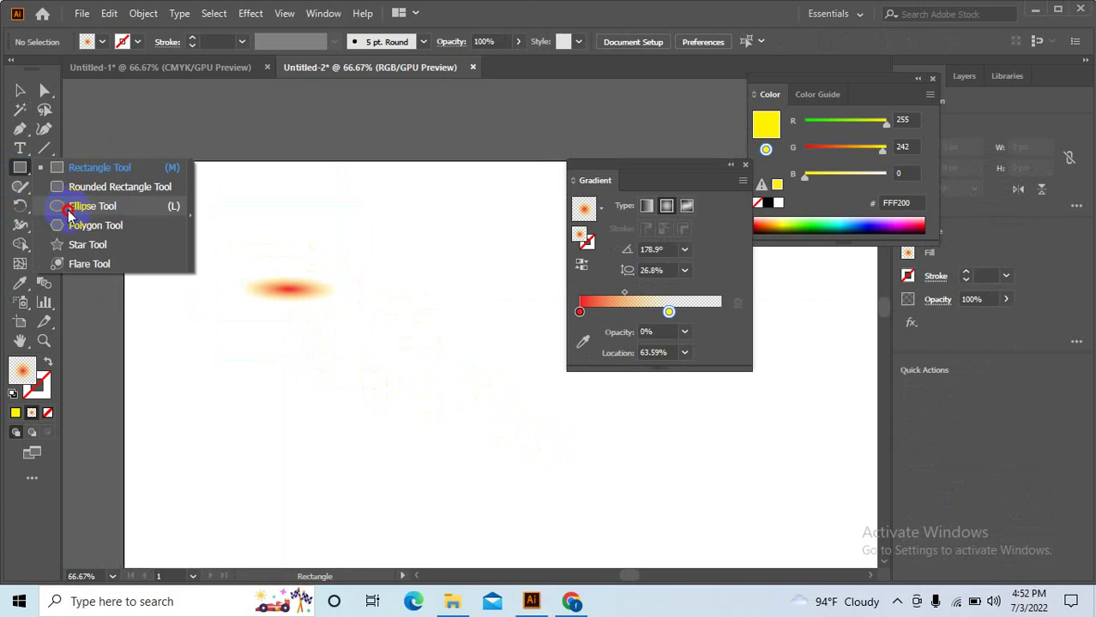
left_click_drag(291, 179, 369, 247)
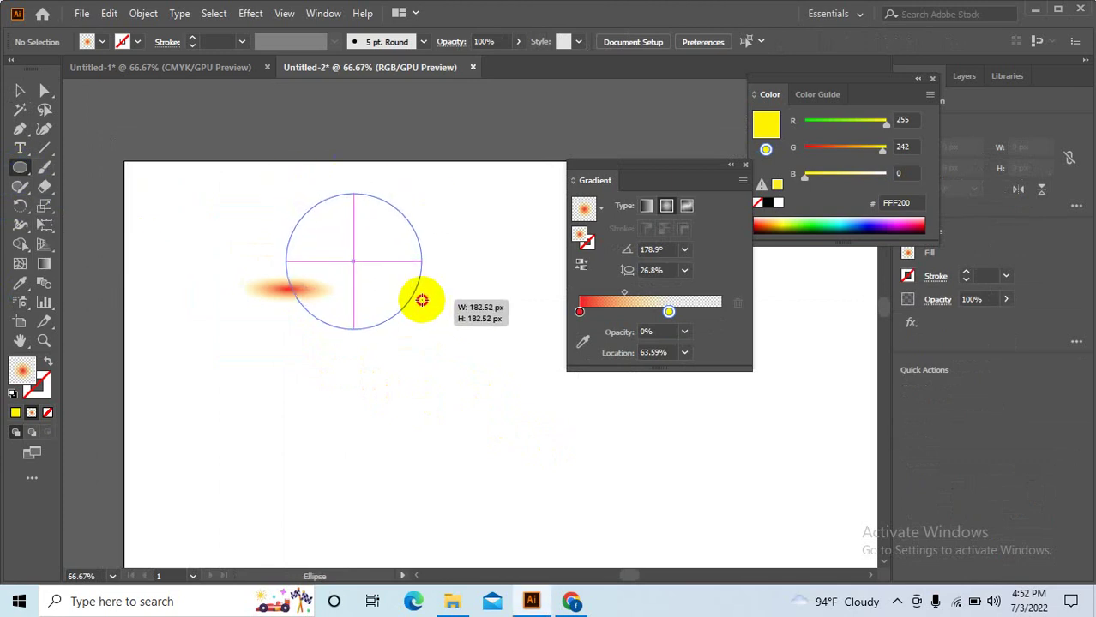
left_click_drag(370, 247, 364, 274)
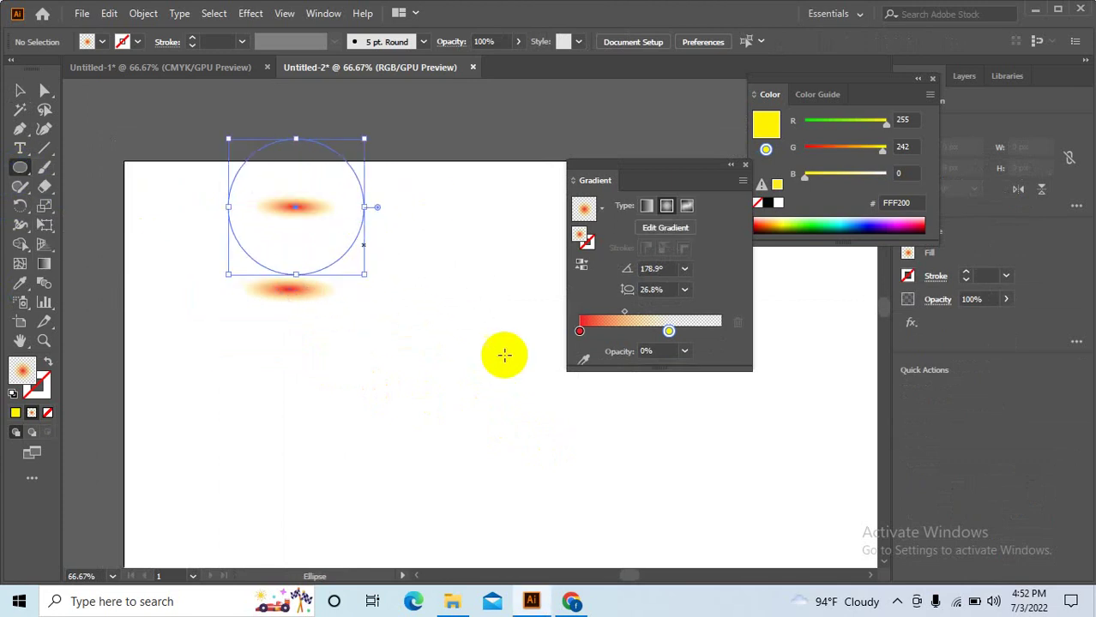
key("v")
left_click(16, 413)
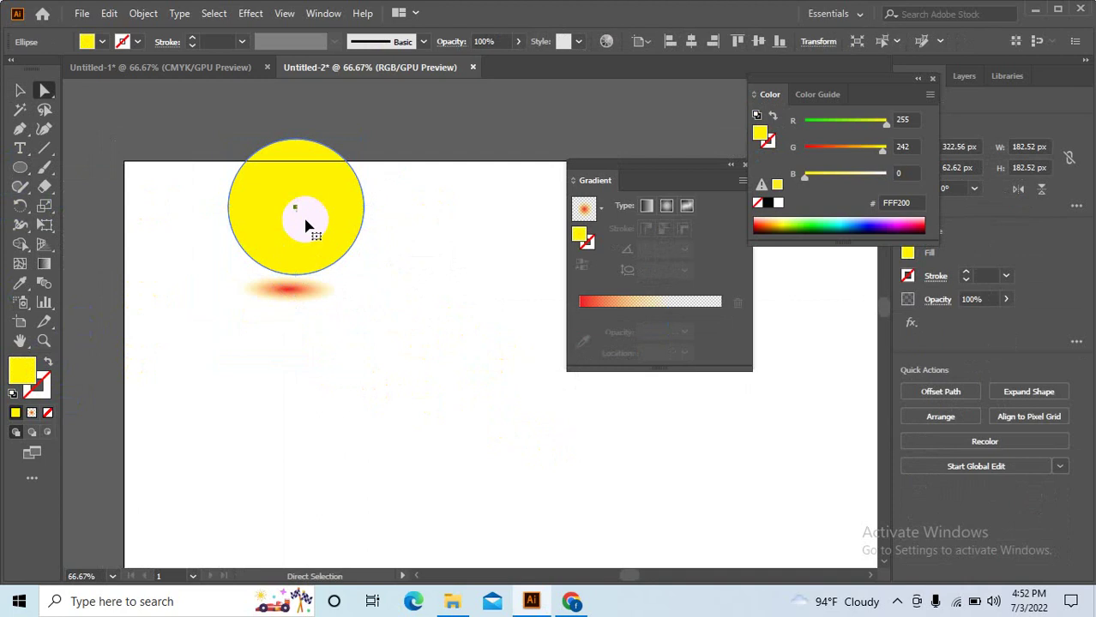
- Position the yellow circle just above the red oval glow, like a ball over its shadow
key("a")
mouse_move(307, 235)
left_mouse_down()
mouse_move(274, 316)
mouse_move(318, 316)
mouse_move(316, 254)
left_mouse_up()
key("period")
left_click(443, 362)
mouse_move(380, 411)
left_mouse_down()
mouse_move(285, 240)
mouse_move(269, 313)
left_mouse_up()
key("ctrl+z")
key("v")
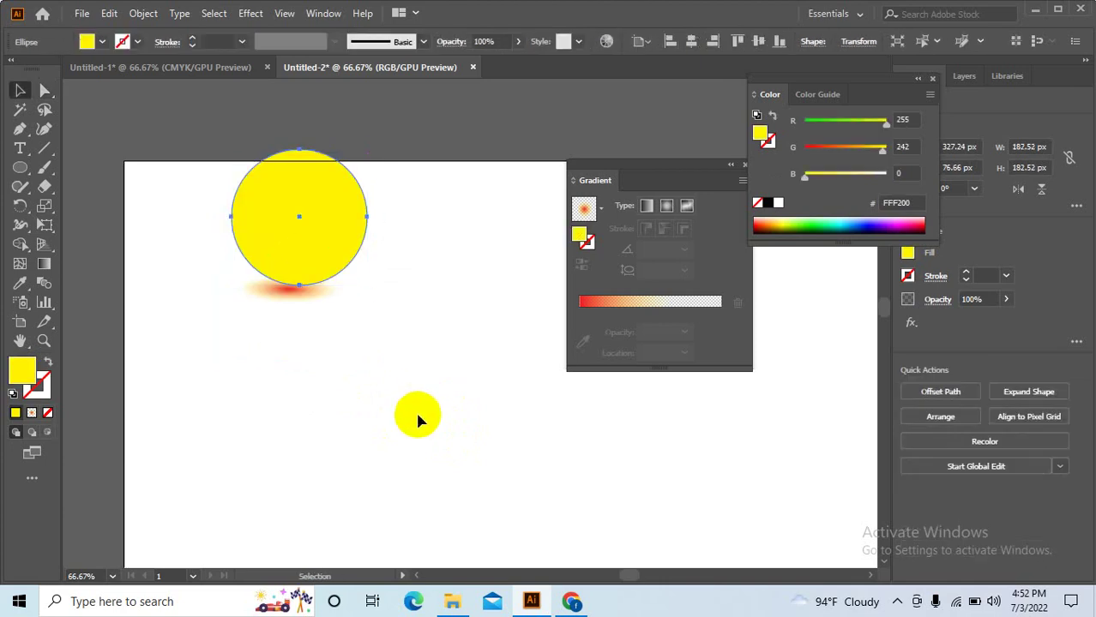
left_click(271, 171)
mouse_move(306, 245)
left_mouse_down()
mouse_move(296, 320)
mouse_move(309, 294)
left_mouse_up()
left_click(470, 317)
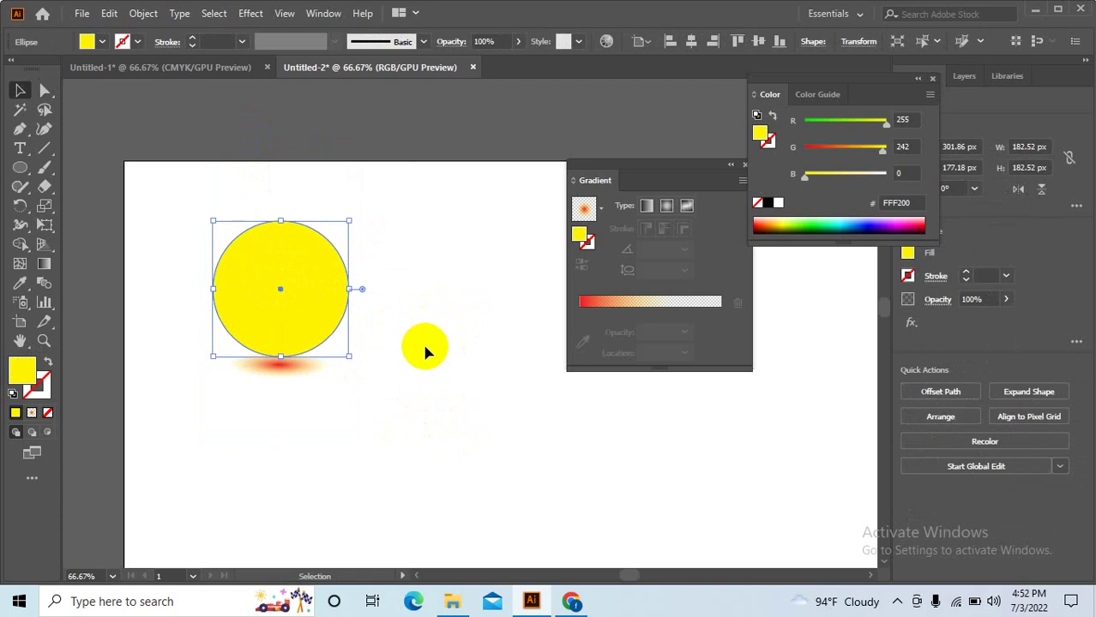
left_click(455, 348)
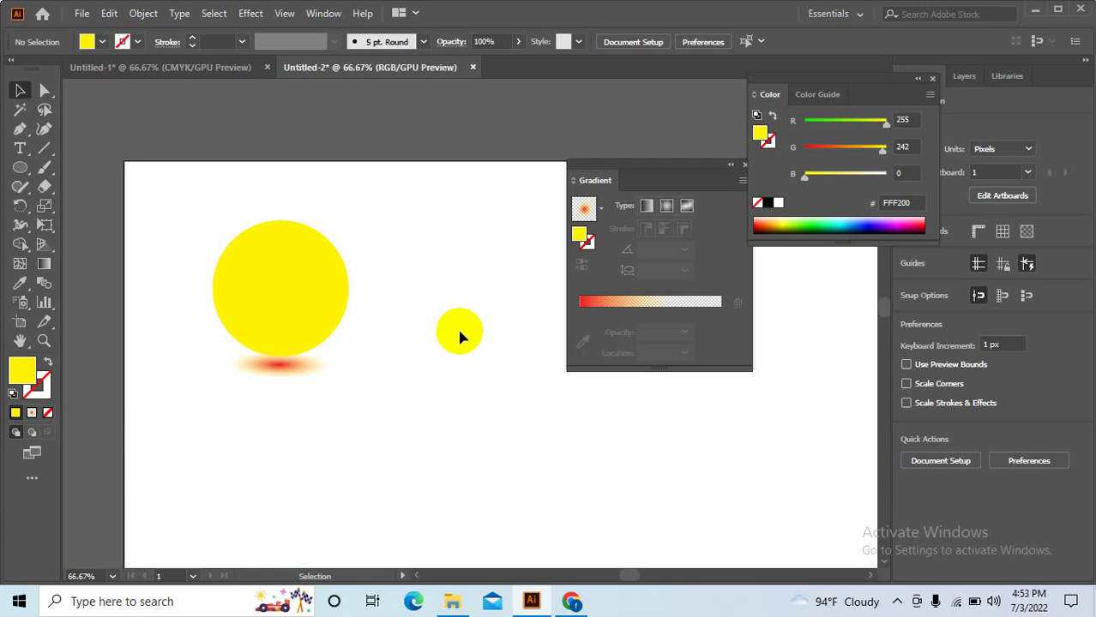
- Give the circle a radial gradient with its yellow stop at 100% opacity and 100% location
left_click(44, 264)
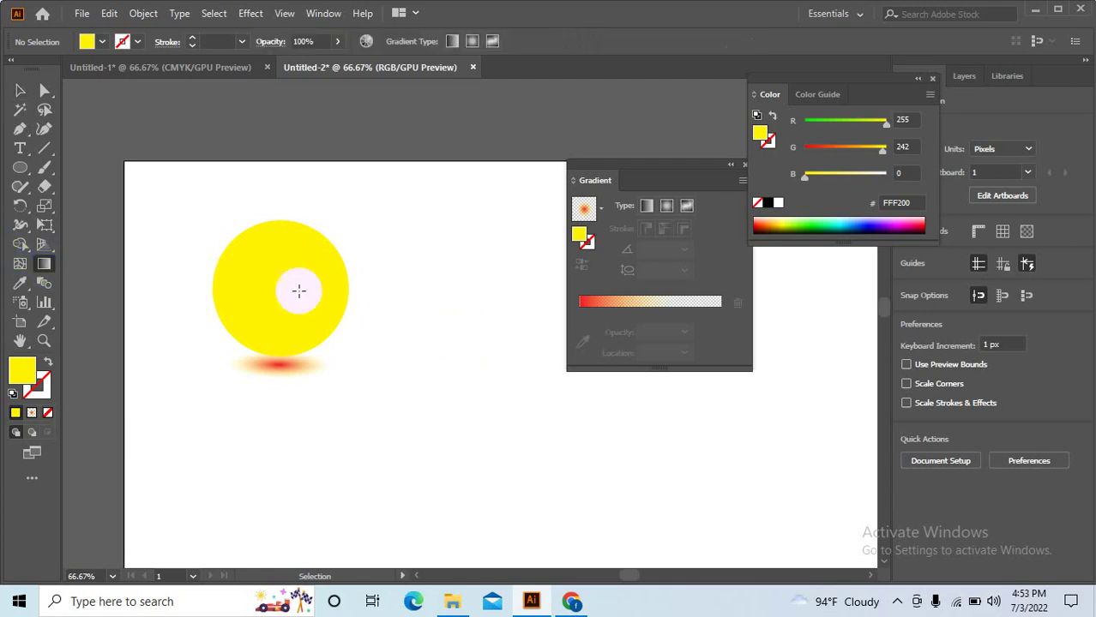
left_click(278, 276)
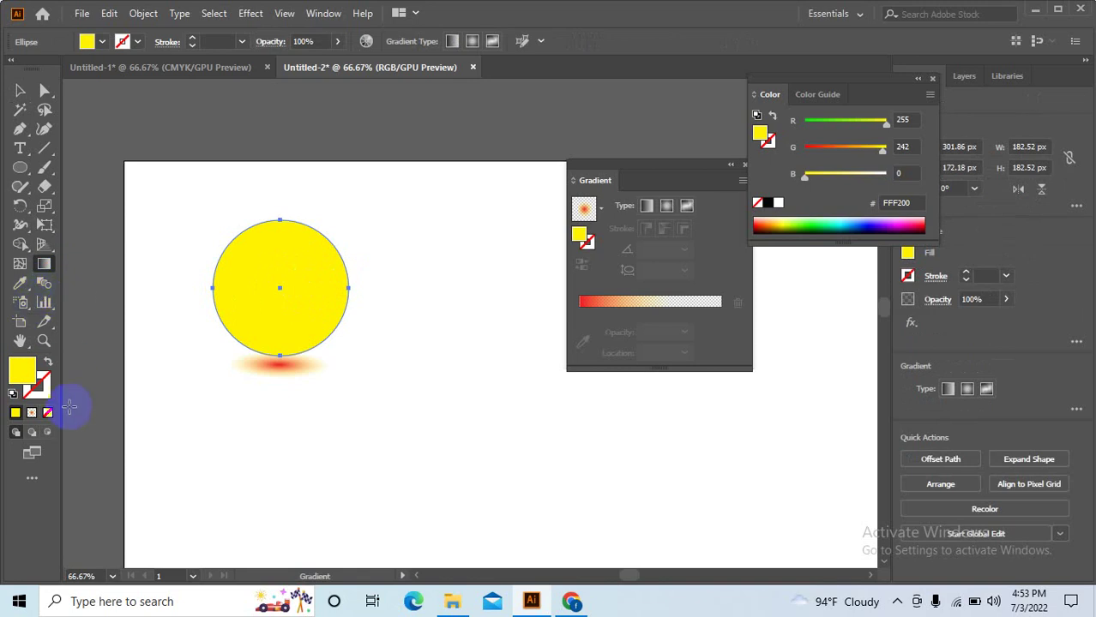
left_click(31, 413)
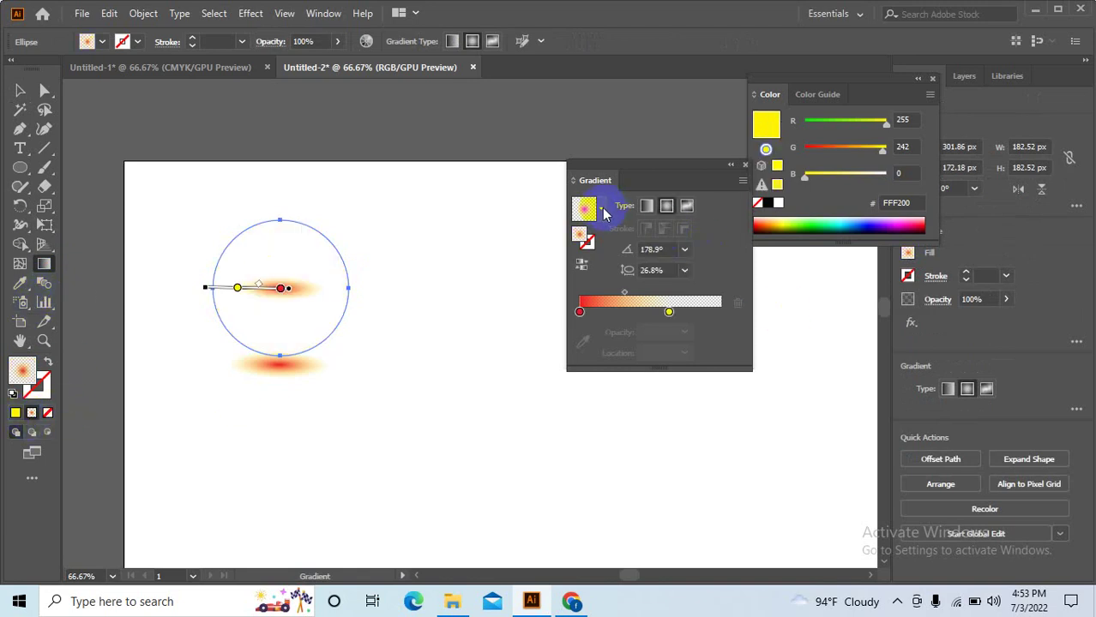
left_click(670, 311)
left_click(669, 312)
left_click(684, 332)
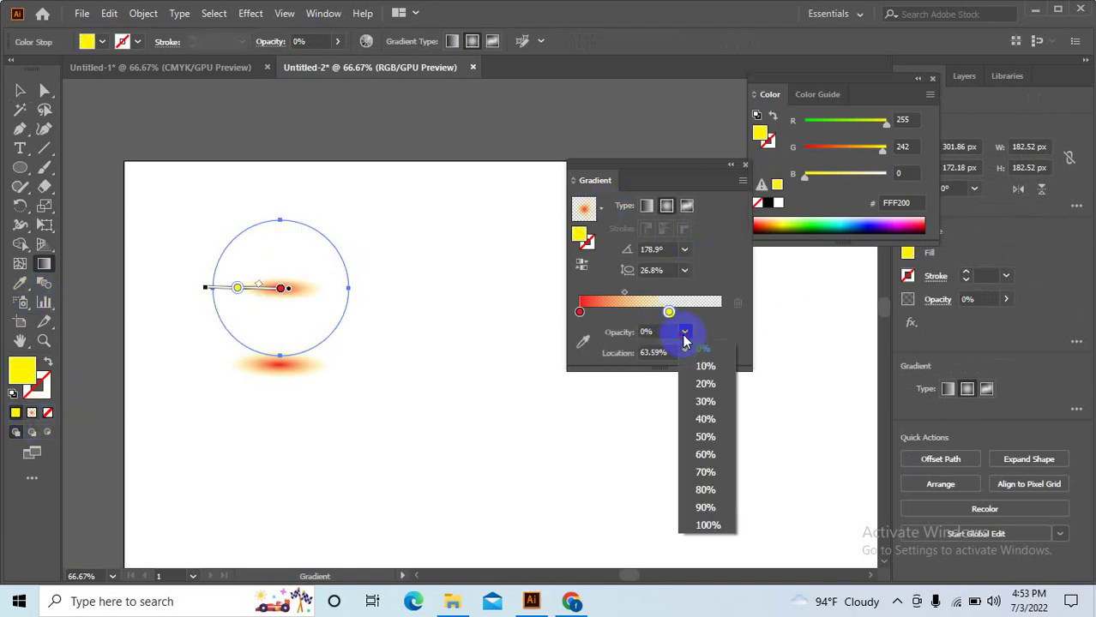
left_click(708, 525)
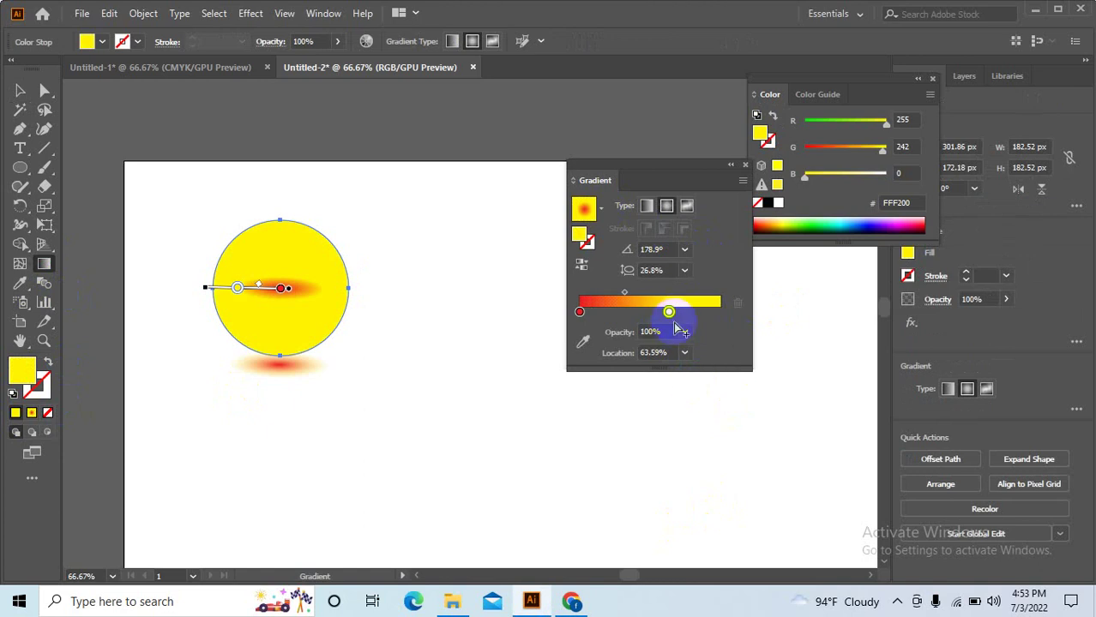
left_click_drag(670, 311, 738, 313)
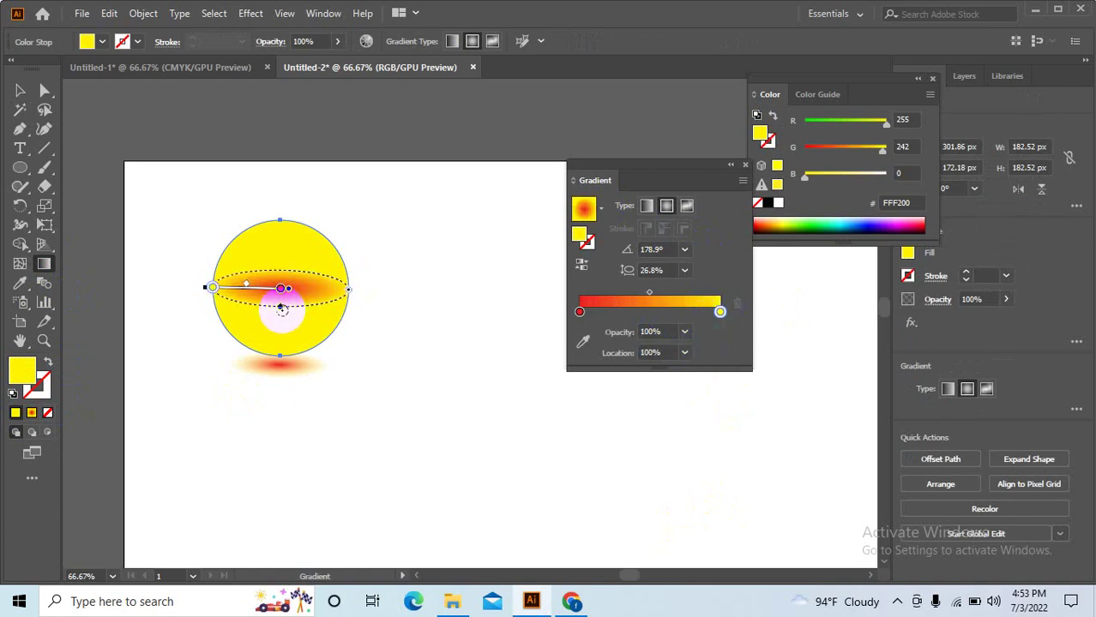
- Stretch the gradient into a tall vertical red band (626.8%, 178.9°) and nudge the circle up-left
left_click_drag(279, 308, 280, 392)
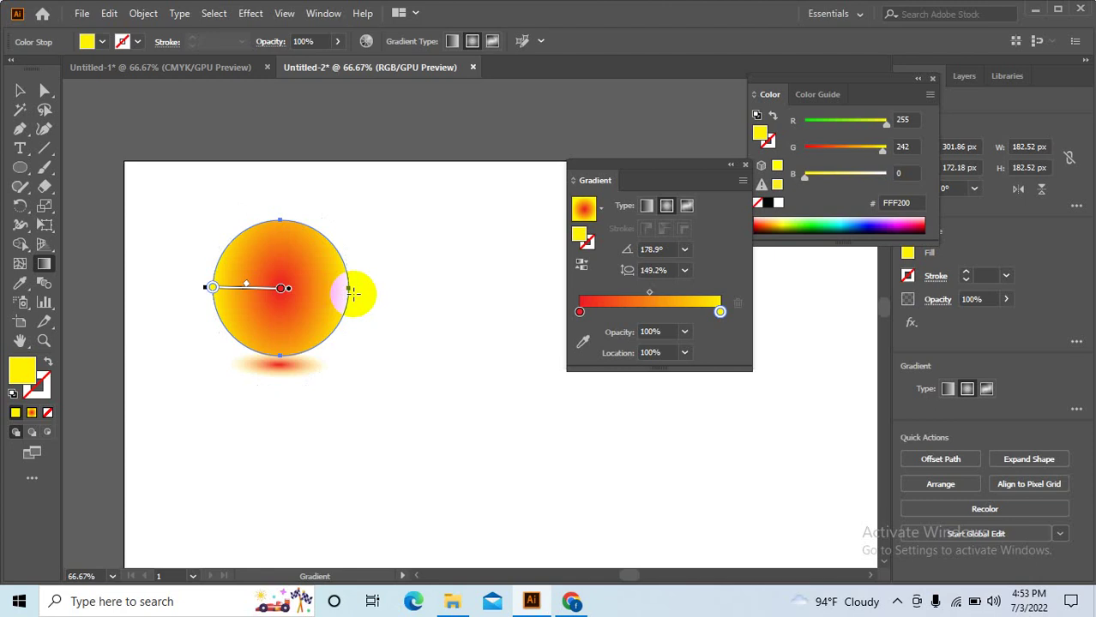
mouse_move(279, 355)
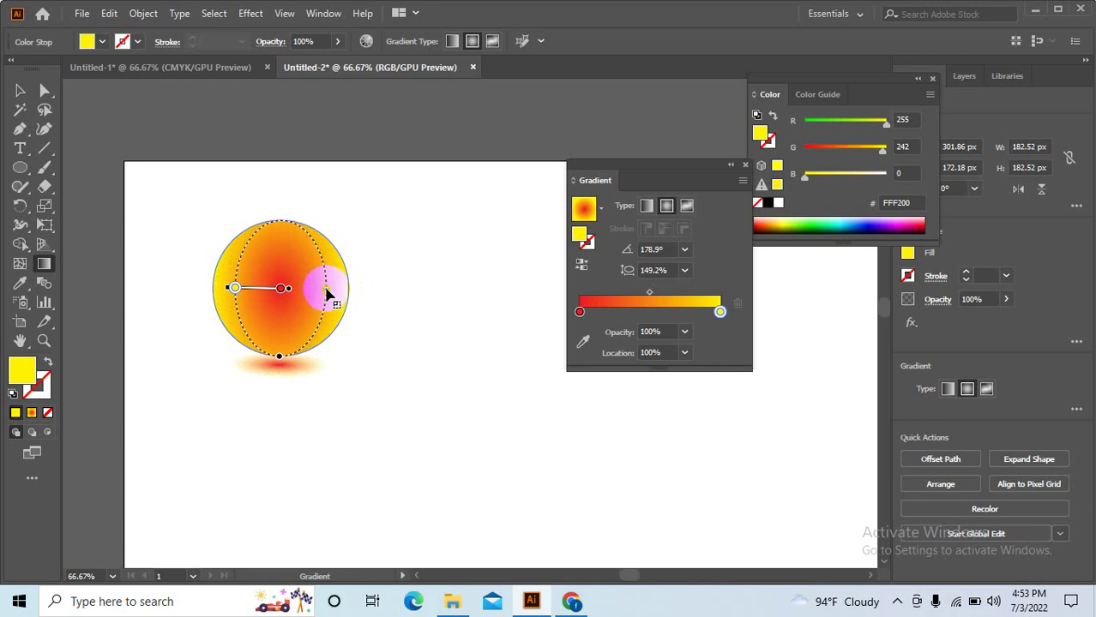
left_click_drag(349, 294, 247, 422)
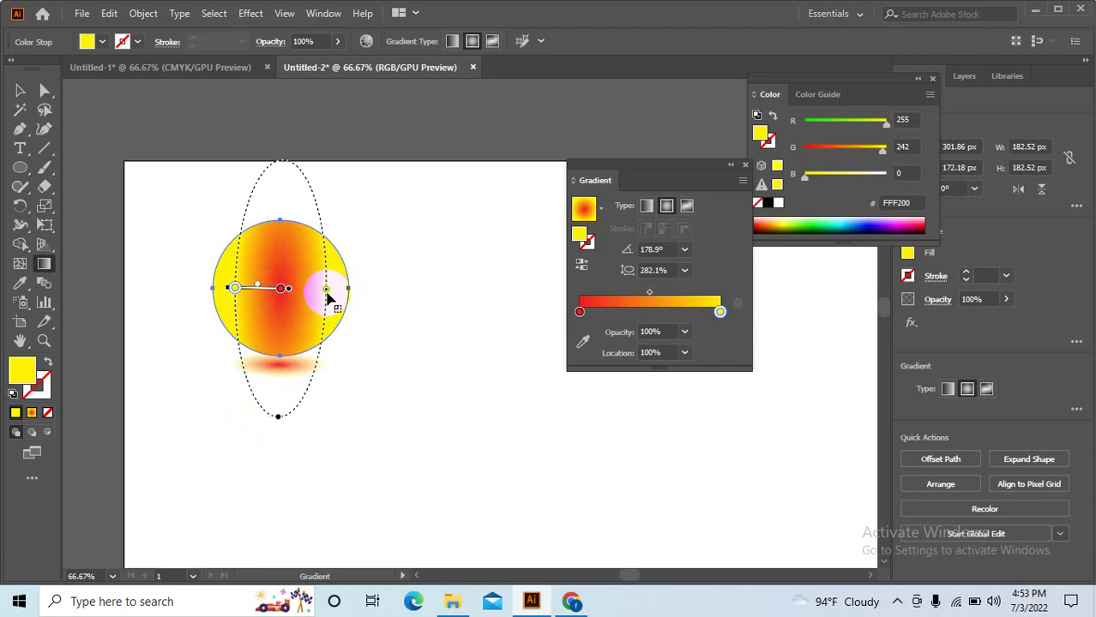
left_click_drag(326, 291, 310, 290)
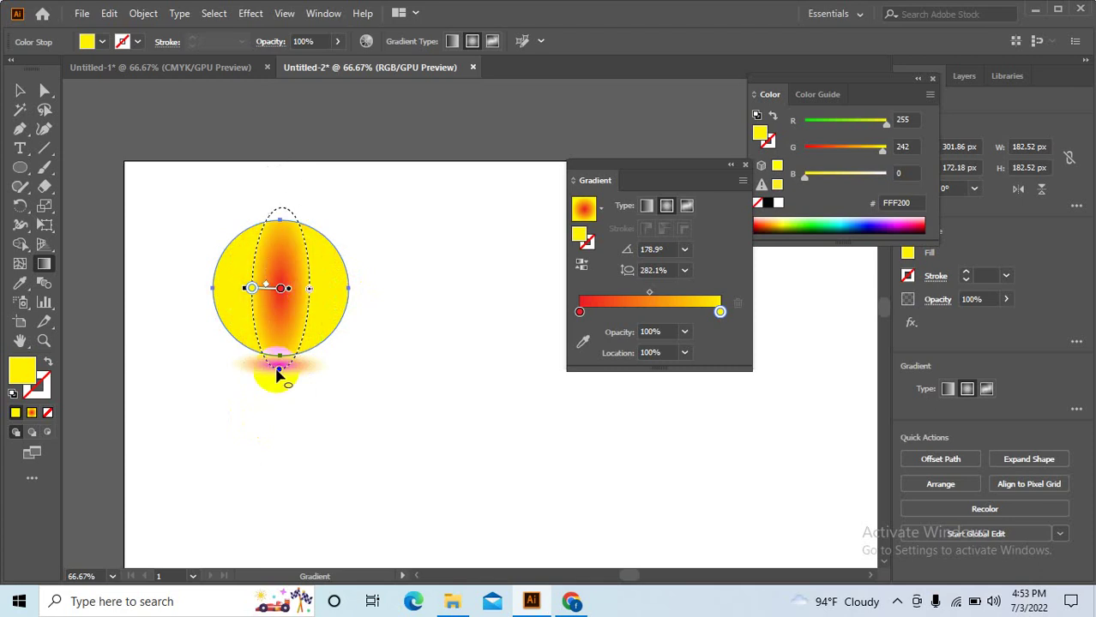
mouse_move(279, 371)
left_mouse_down()
mouse_move(245, 404)
mouse_move(266, 467)
left_mouse_up()
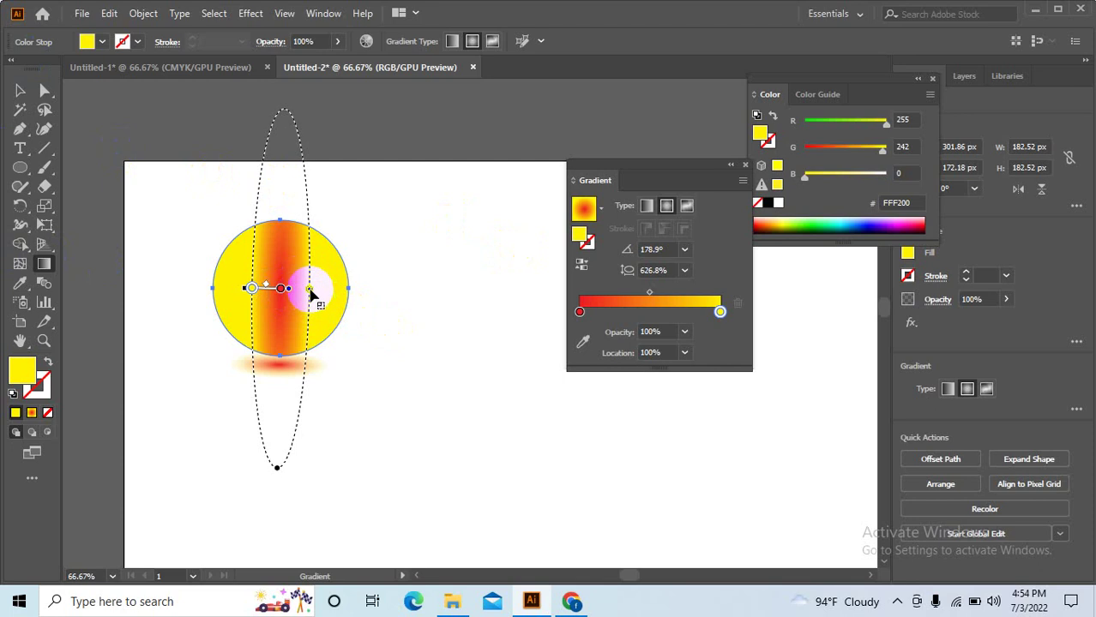
left_click(20, 90)
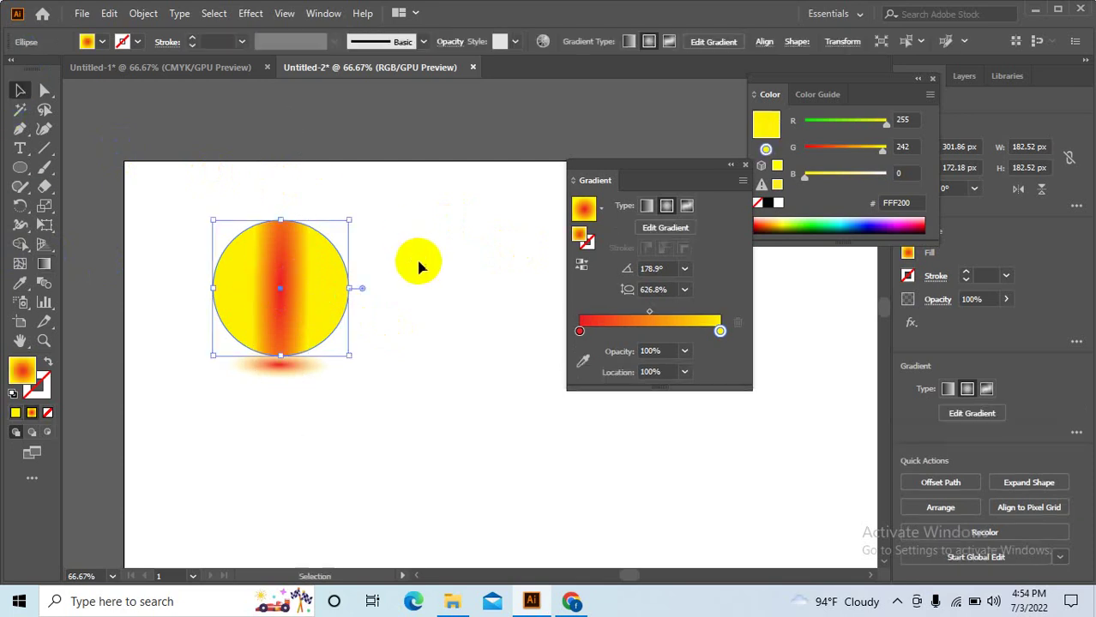
left_click_drag(289, 244, 259, 233)
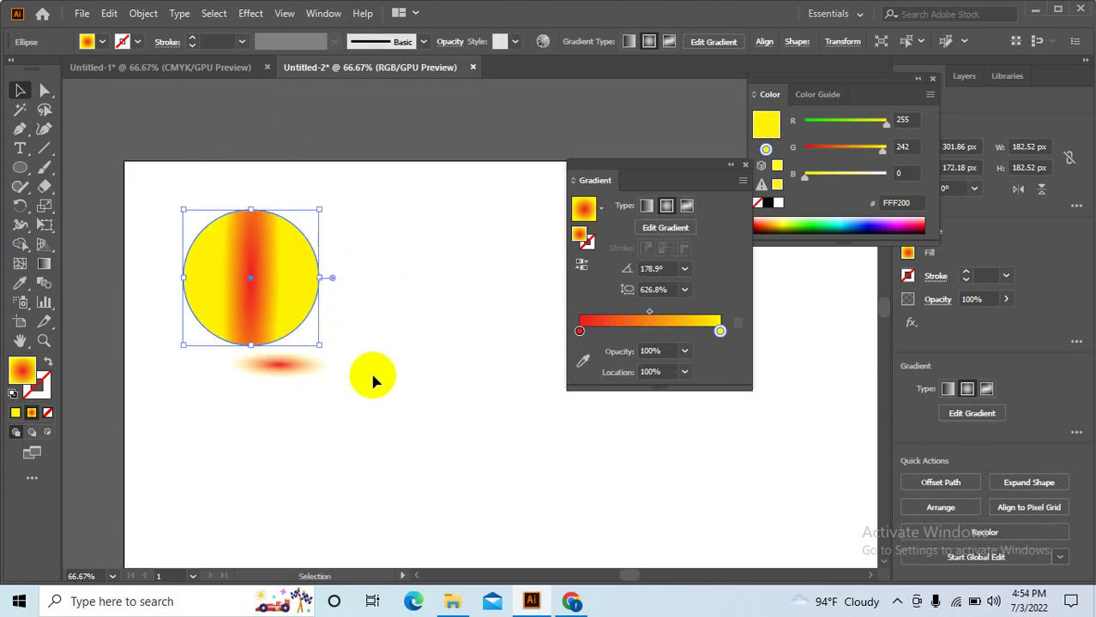
- Replace the old circle and shadow with a large yellow circle using a freeform gradient
key("ctrl+a")
key("Delete")
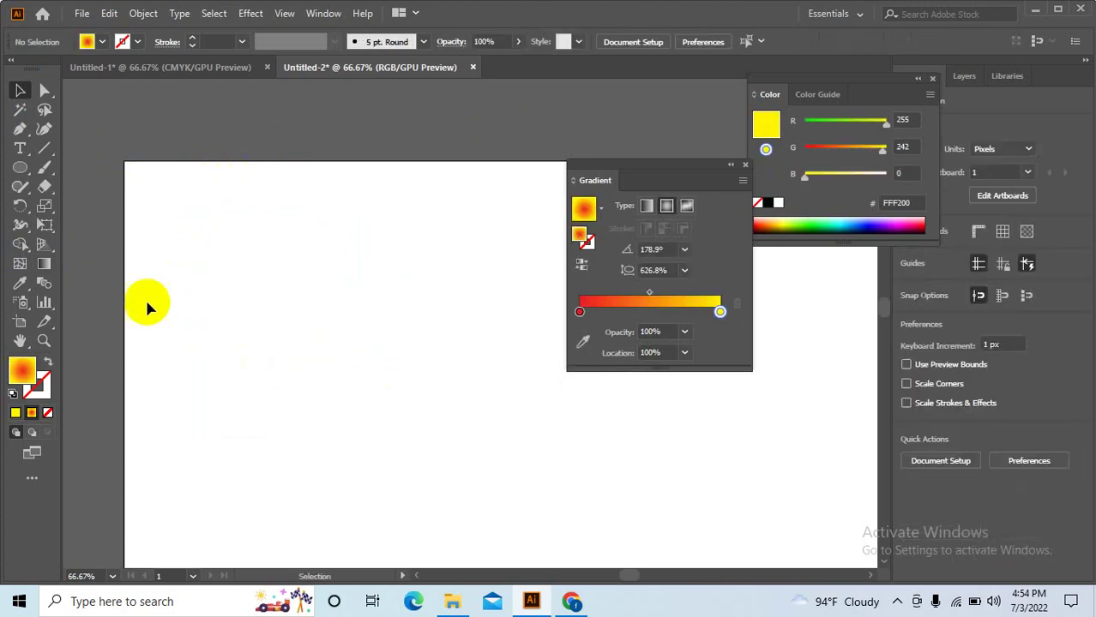
left_click(19, 167)
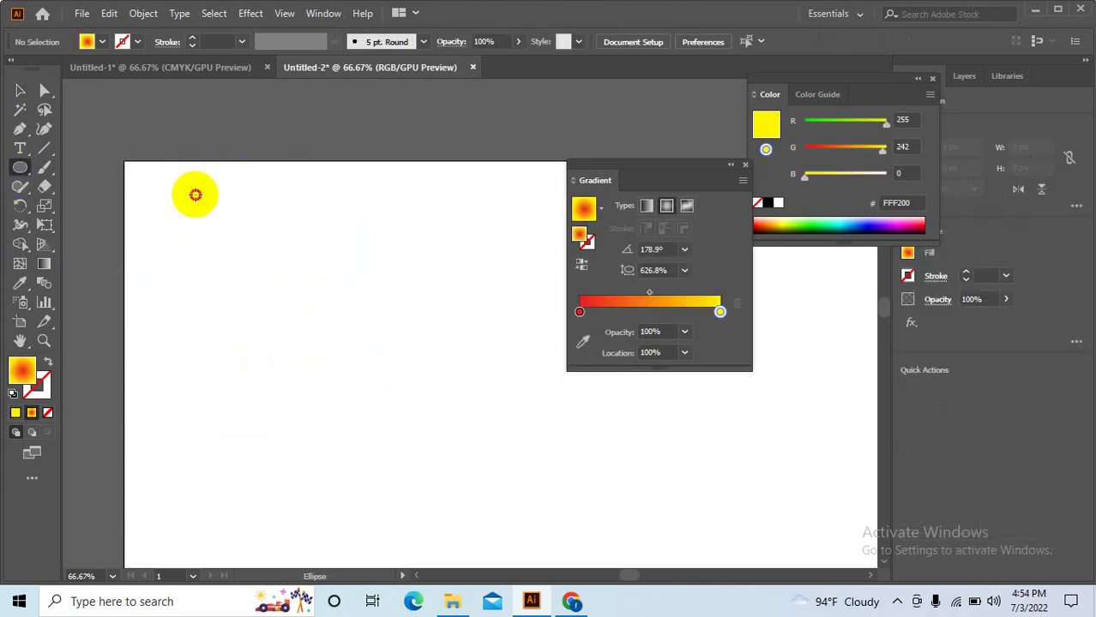
left_click_drag(196, 195, 481, 482)
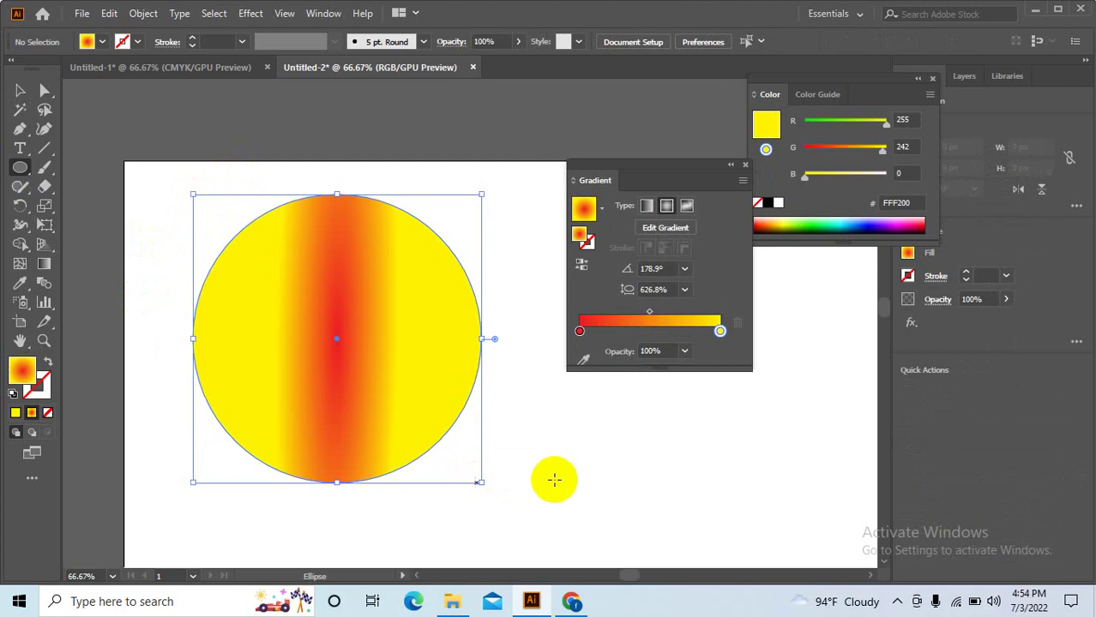
left_click(16, 414)
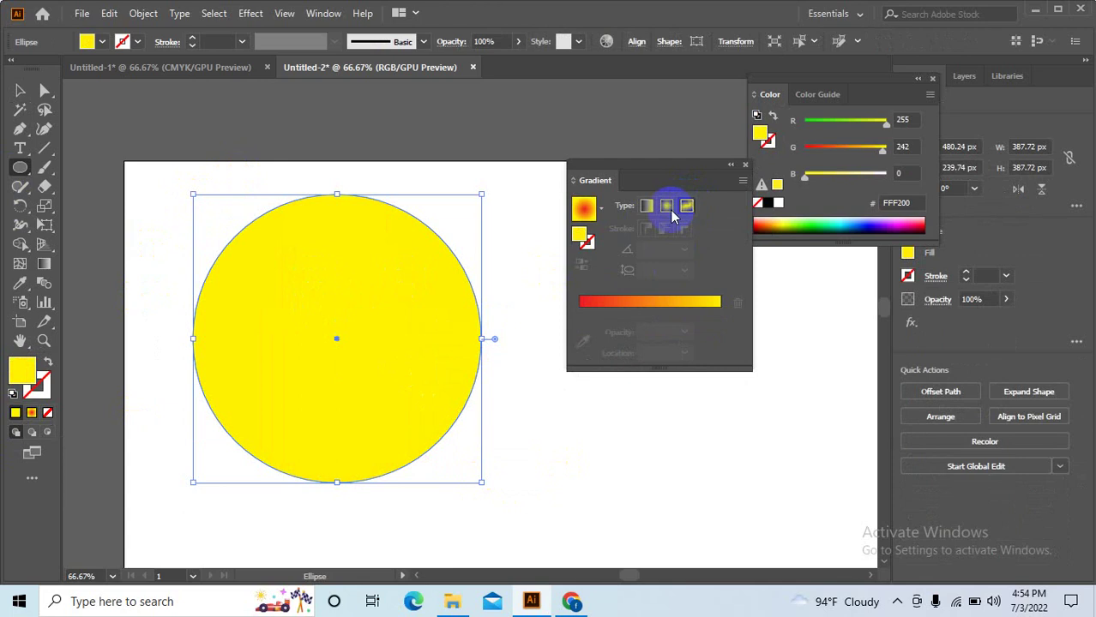
left_click(304, 234)
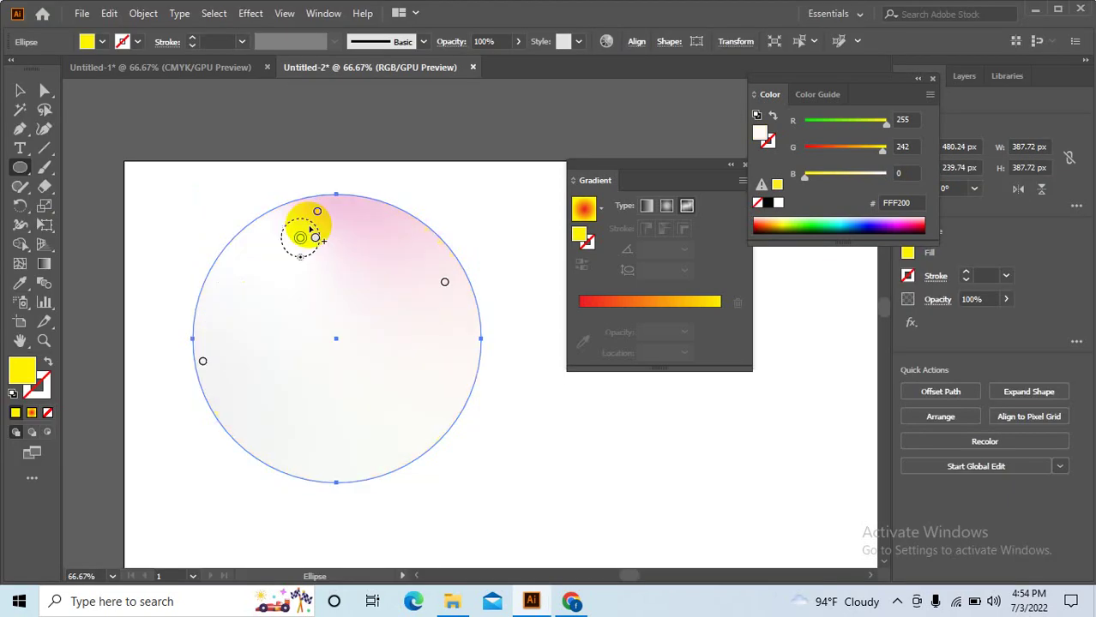
- Add gradient points at the circle's right and lower left, and colour the right point yellow
left_click(300, 238)
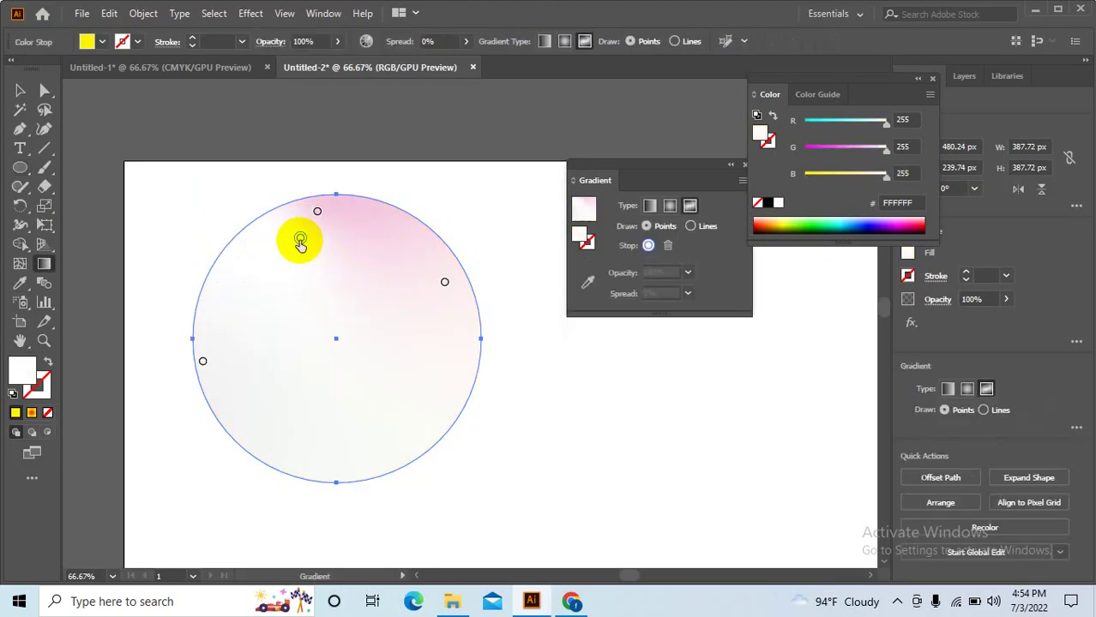
left_click(415, 333)
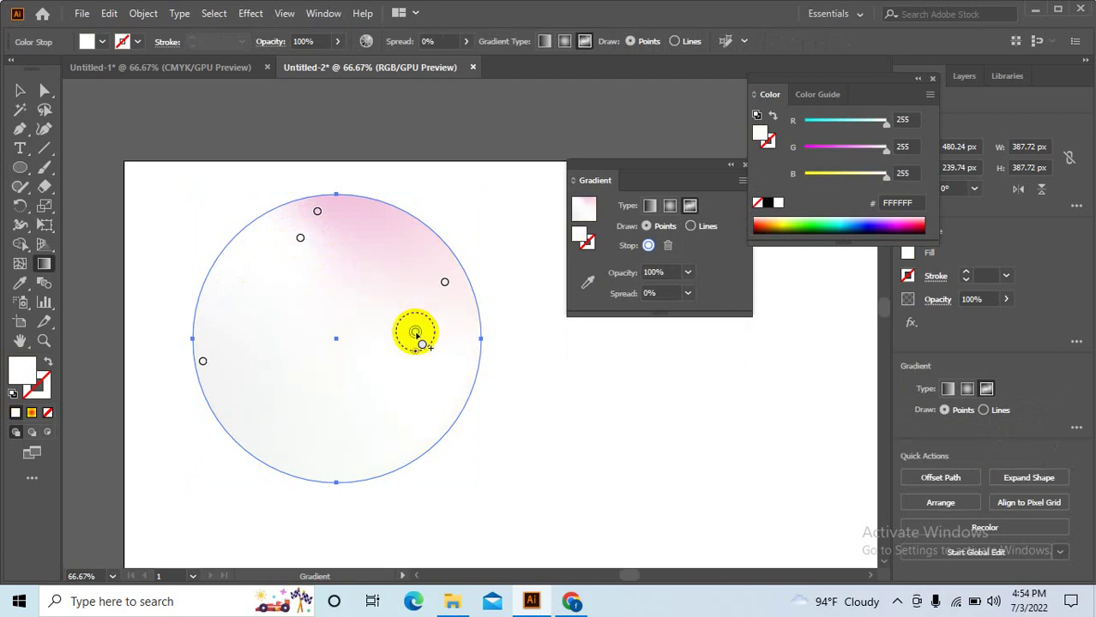
left_click(282, 387)
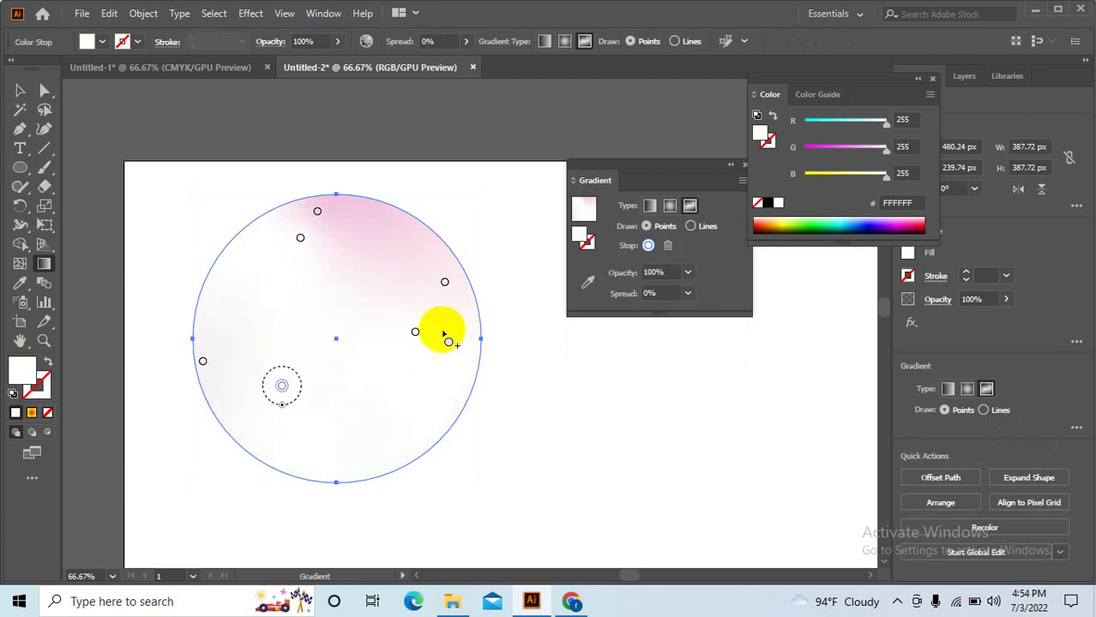
left_click(415, 333)
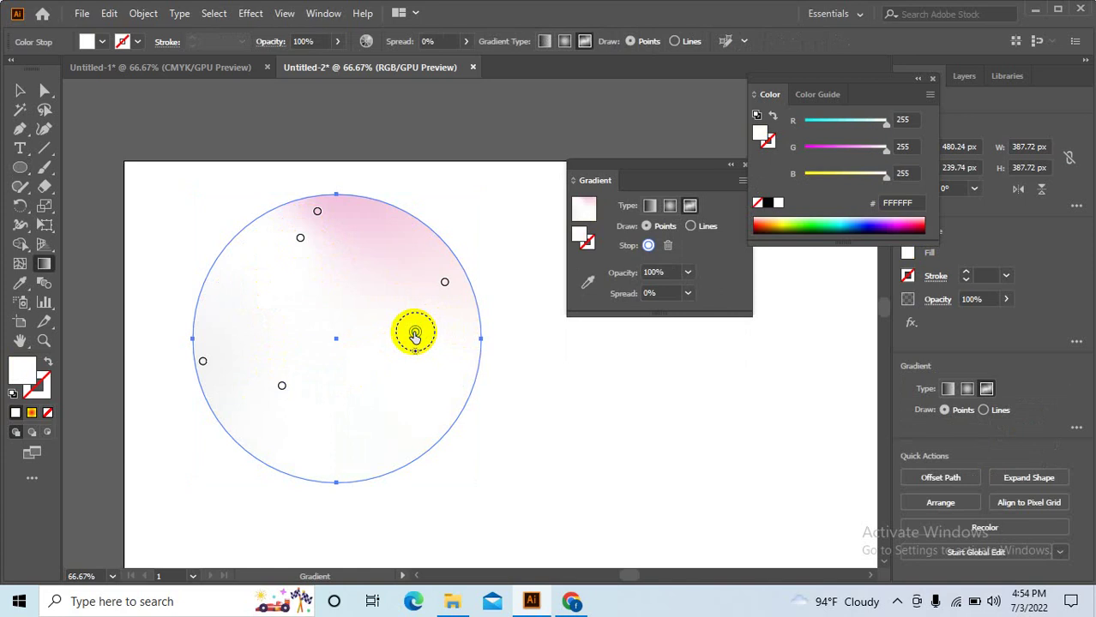
double_click(414, 333)
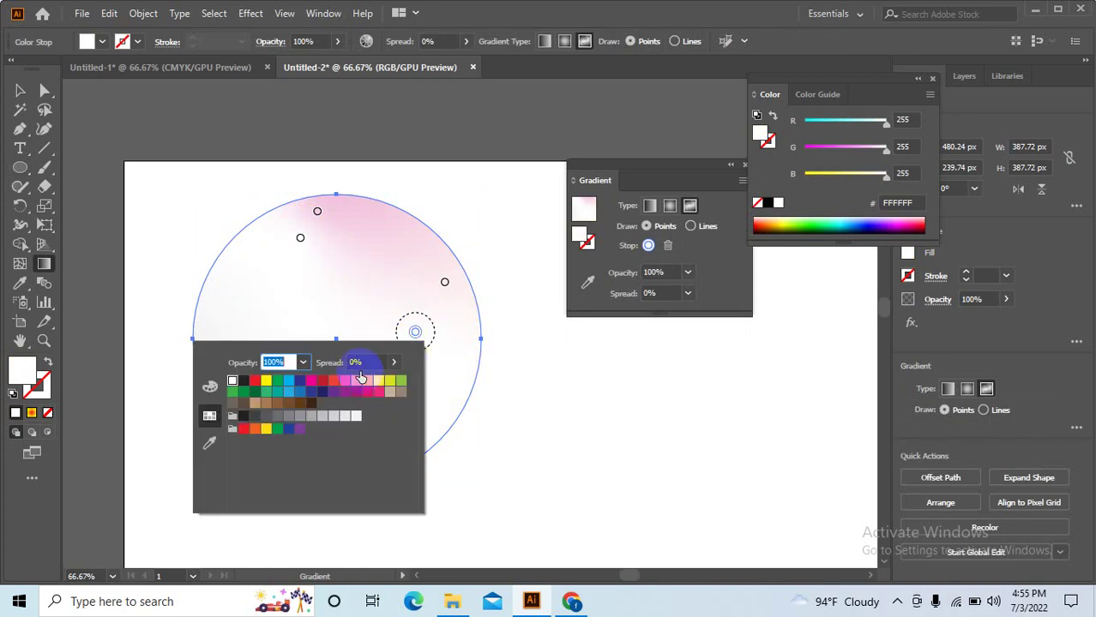
left_click(266, 382)
- Colour the upper-left gradient point red, then bring up swatches for the top-edge point
left_click(300, 238)
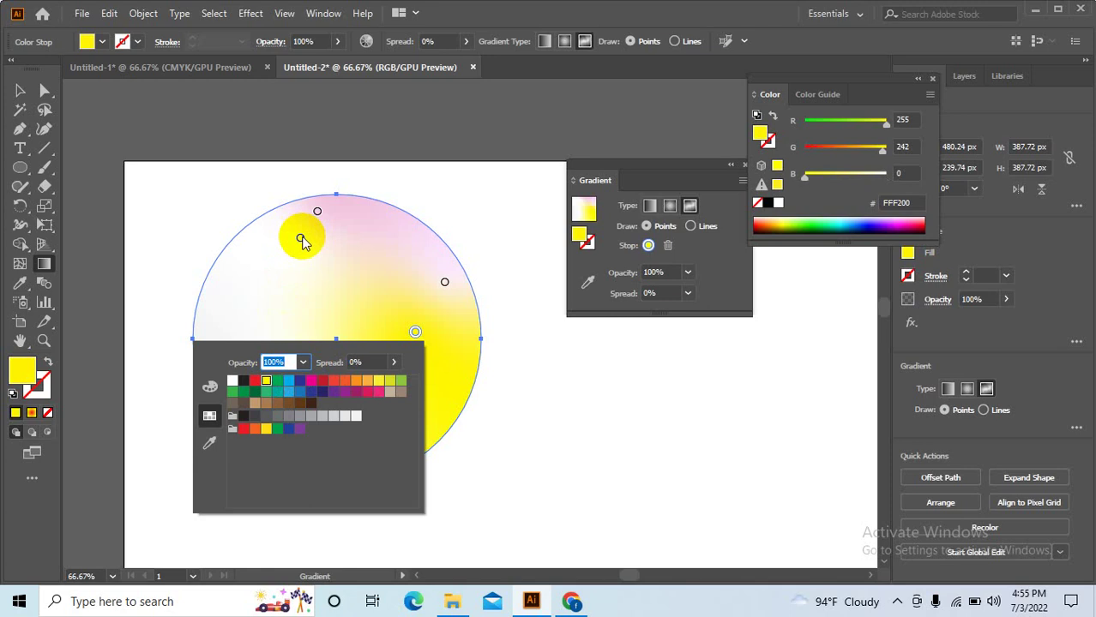
double_click(301, 240)
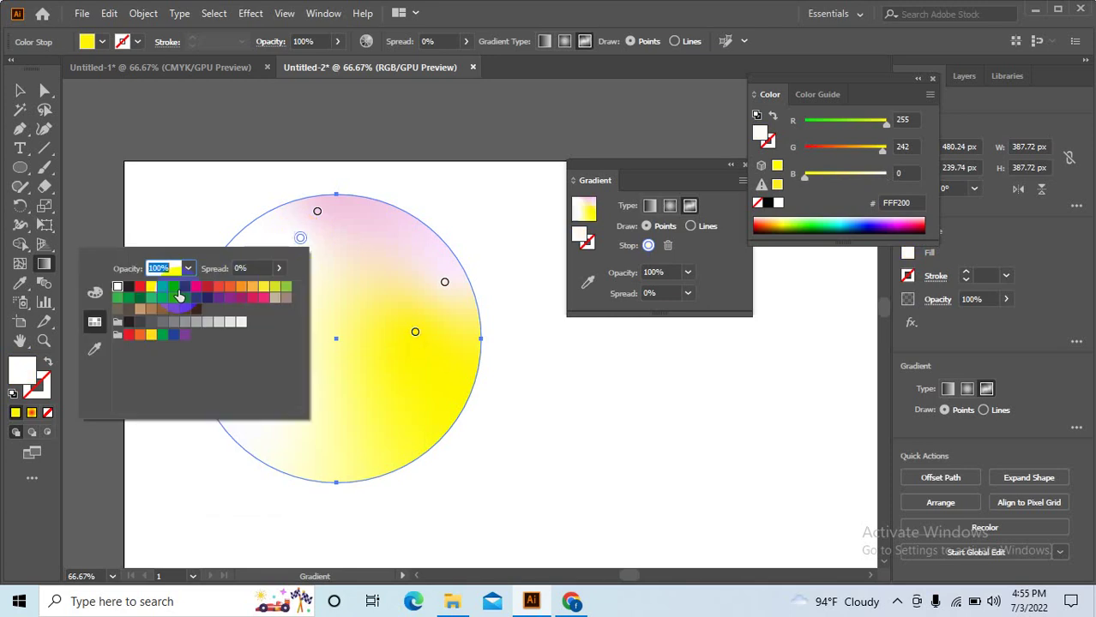
left_click(140, 289)
left_click(316, 212)
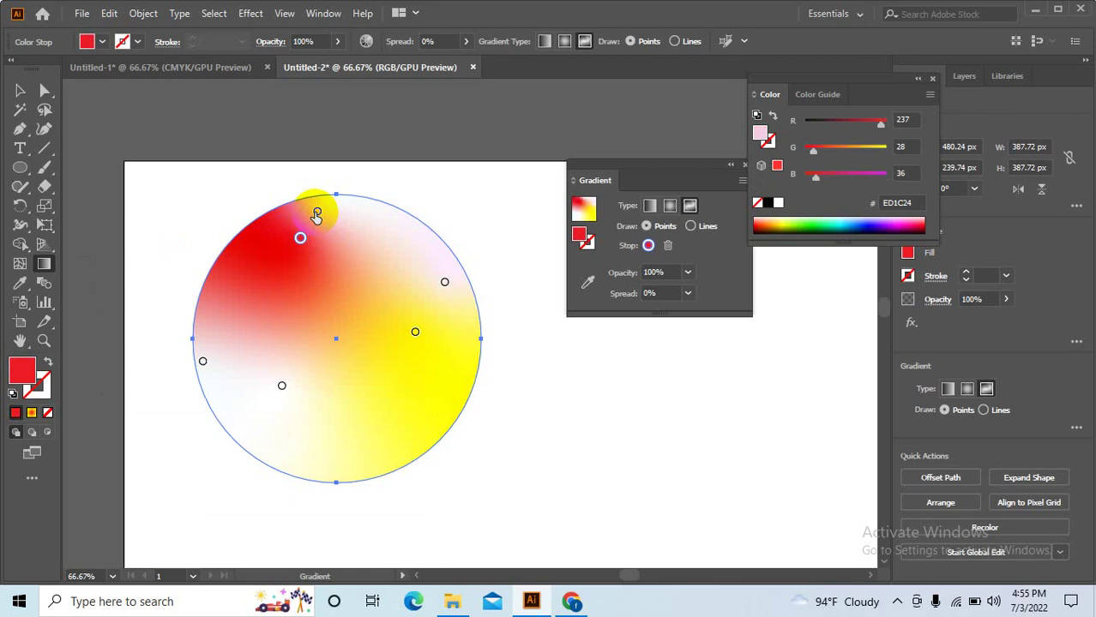
left_click(316, 213)
left_click(317, 213)
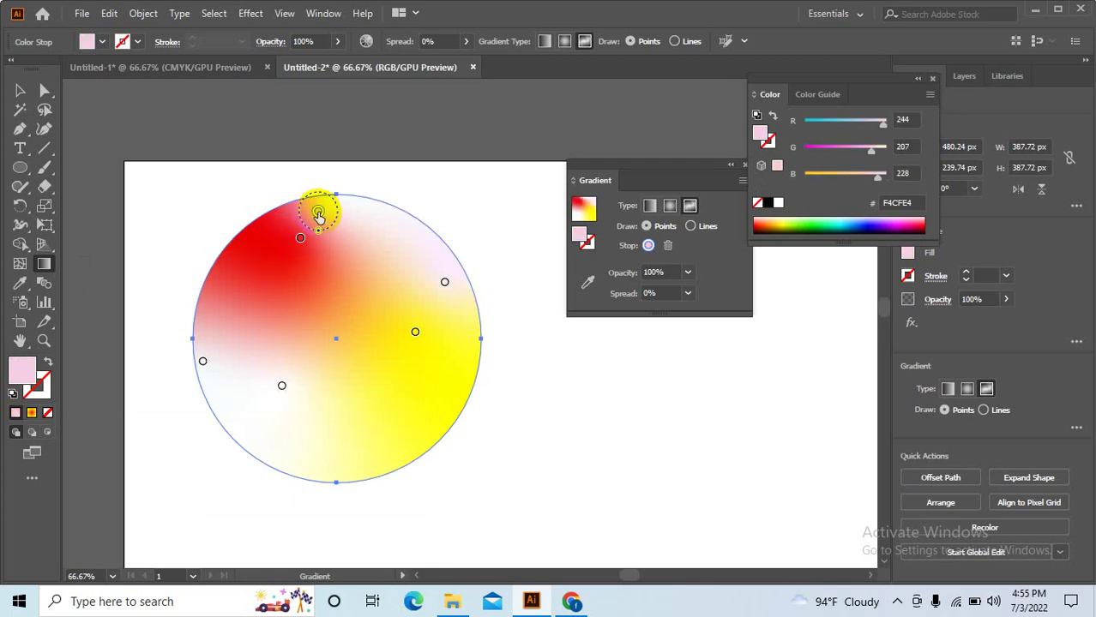
double_click(317, 213)
- Colour the top-edge point green, the right-edge point brown and the left-edge point green
left_click(302, 269)
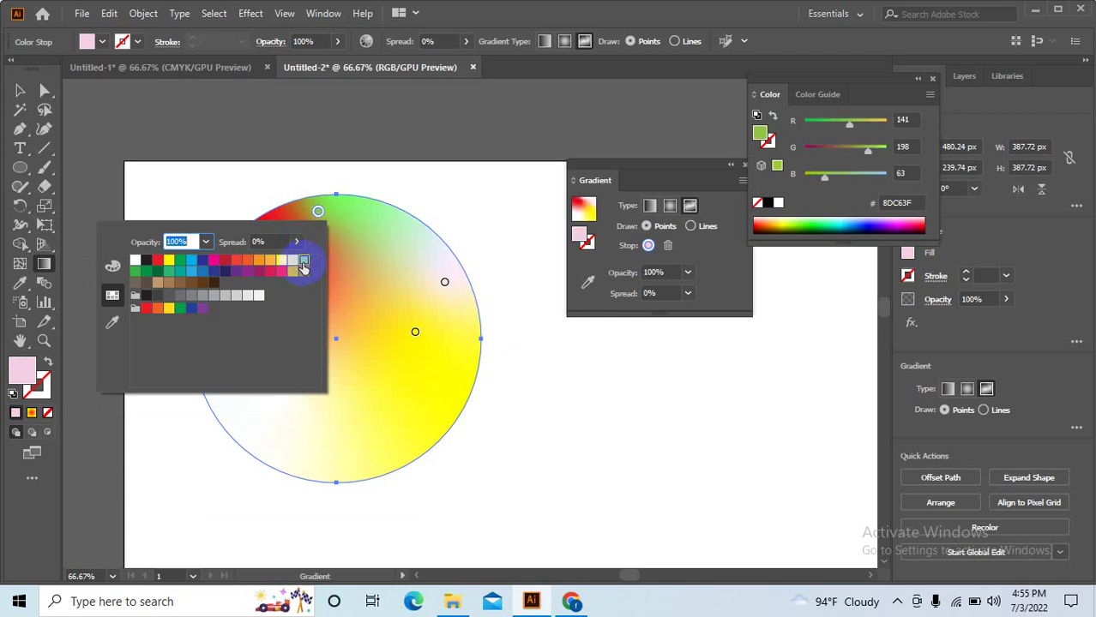
left_click(445, 283)
double_click(445, 284)
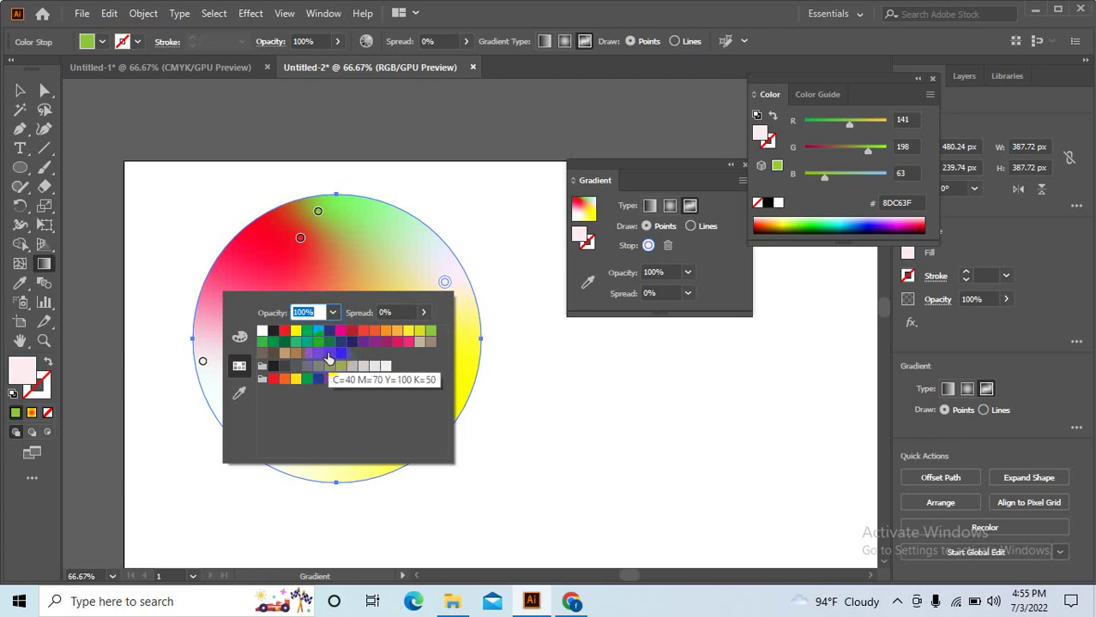
left_click(318, 351)
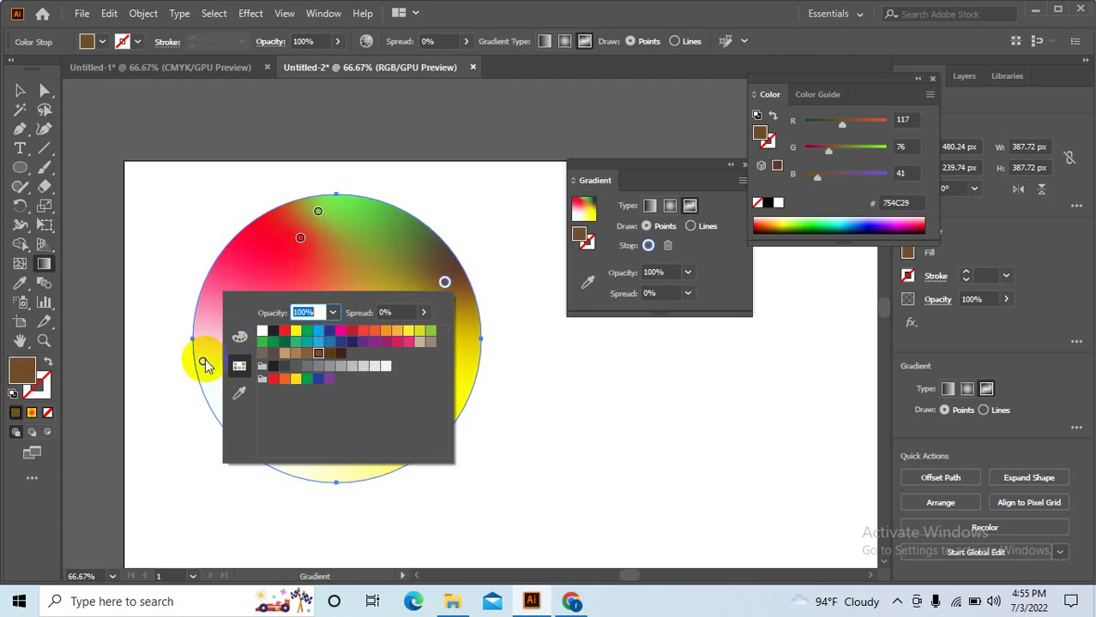
left_click(203, 362)
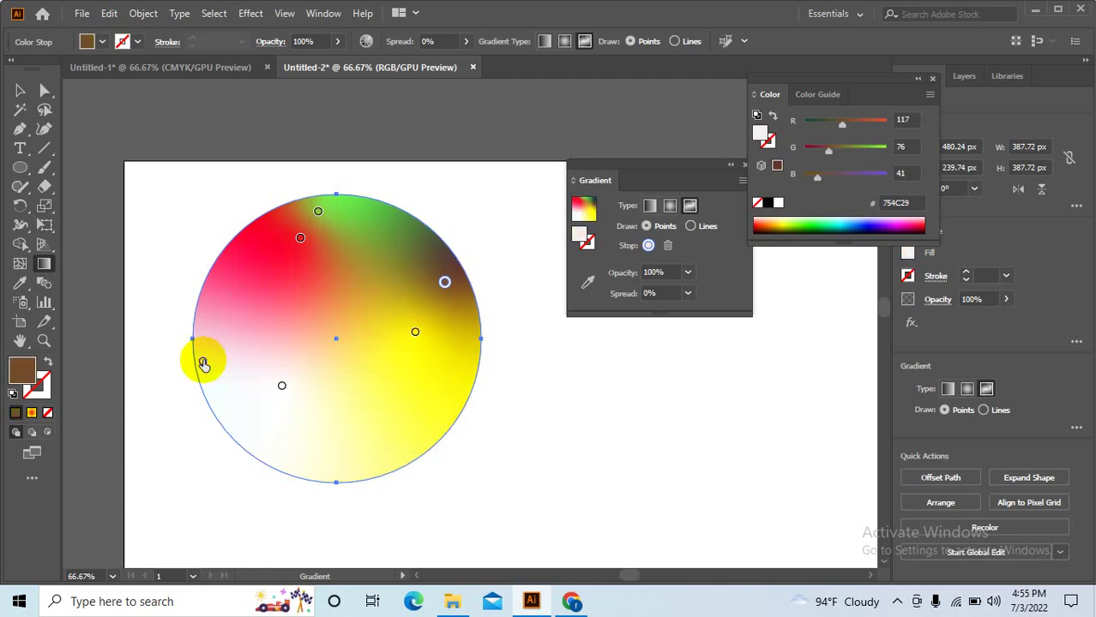
double_click(203, 363)
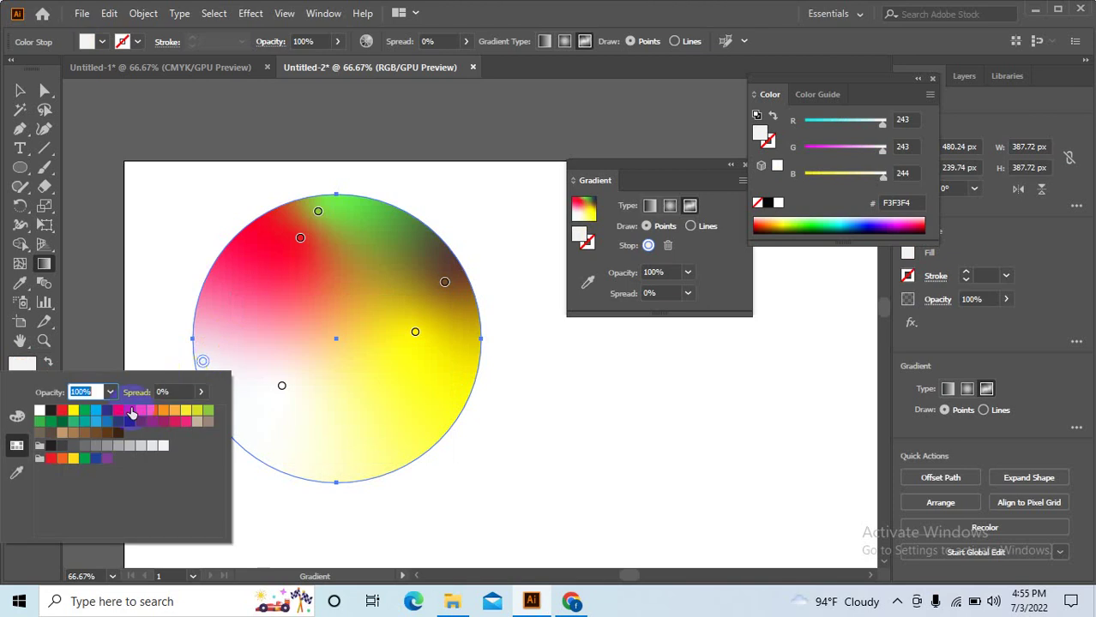
left_click(84, 413)
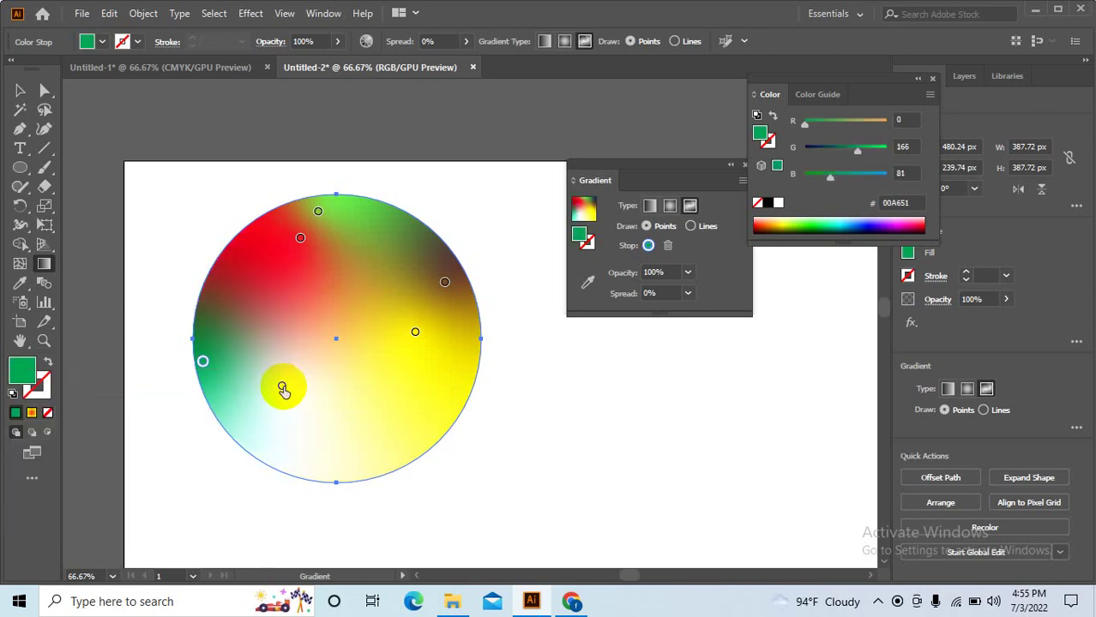
- Colour the lower-left point black and add a sky-blue point in the lower middle
double_click(282, 389)
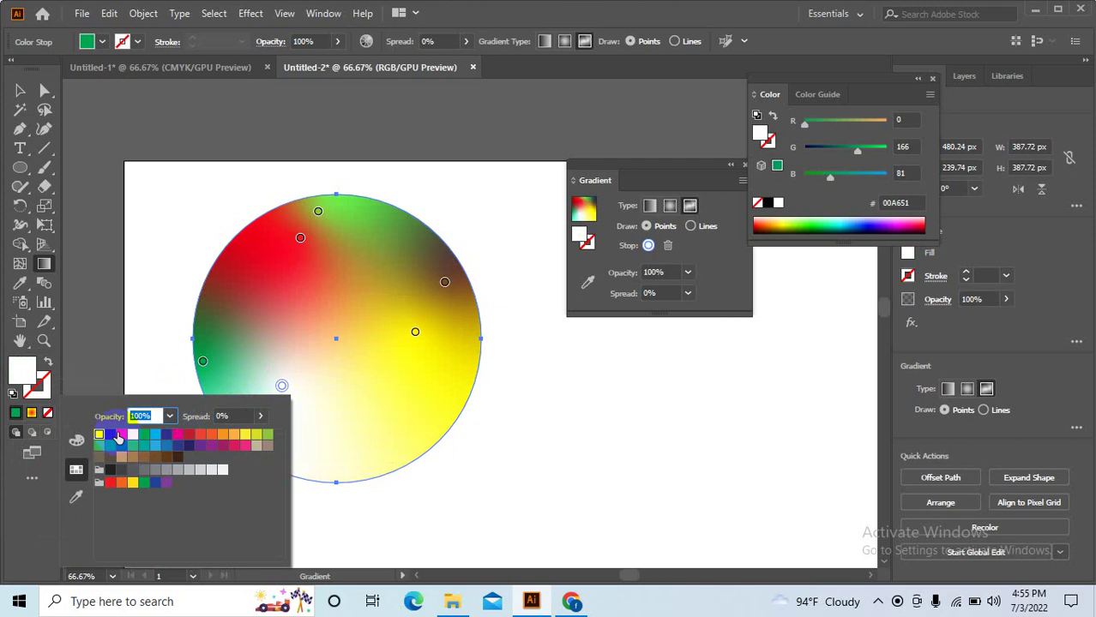
left_click(110, 435)
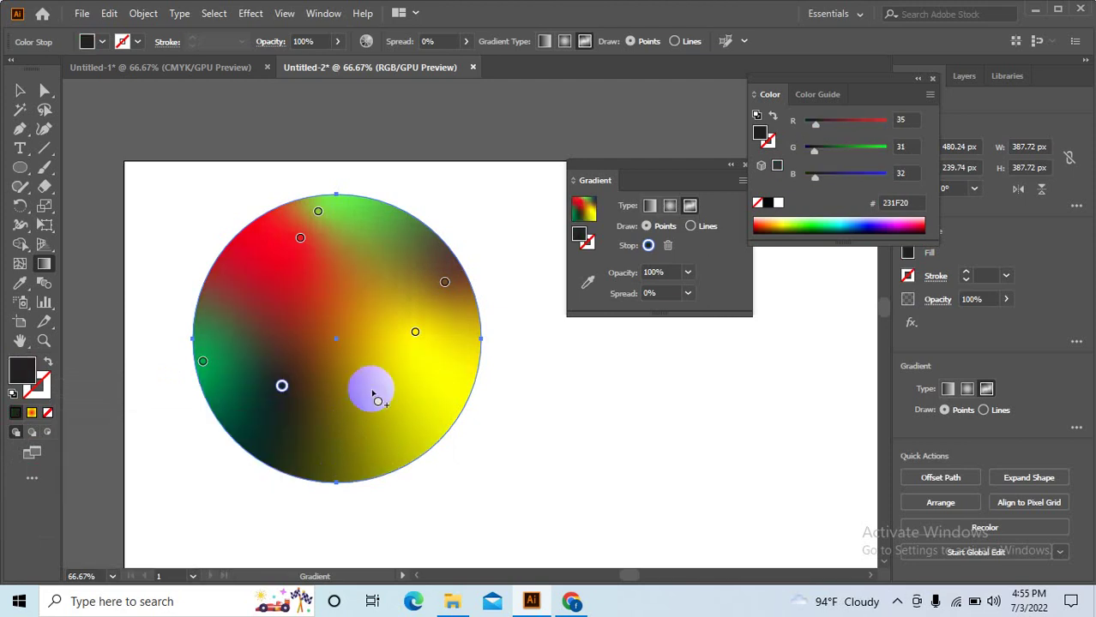
left_click(372, 391)
double_click(371, 393)
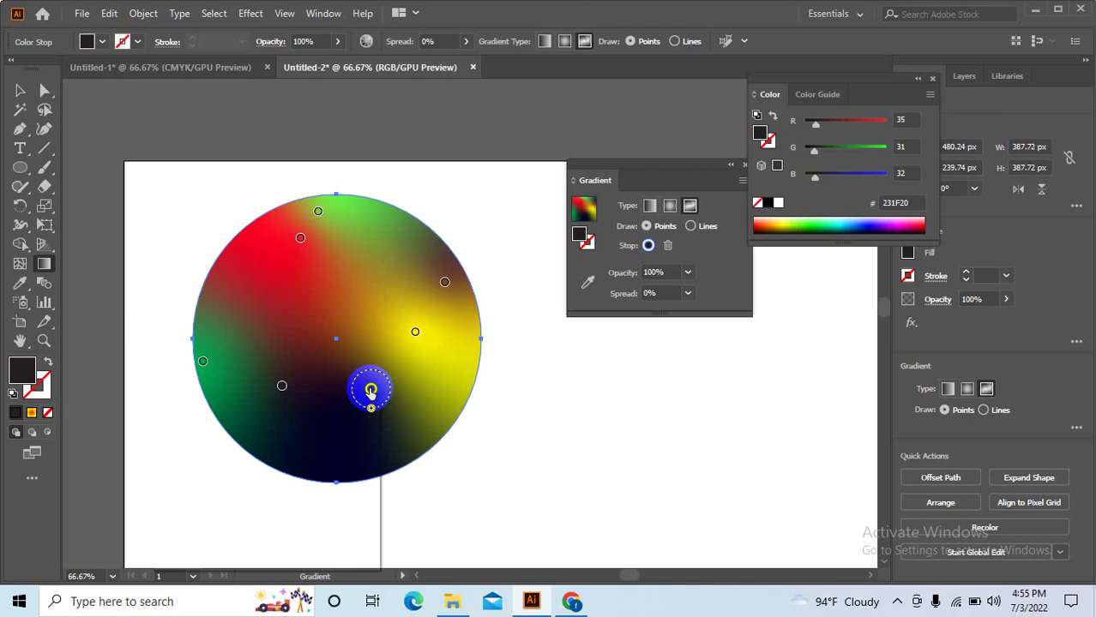
left_click(244, 450)
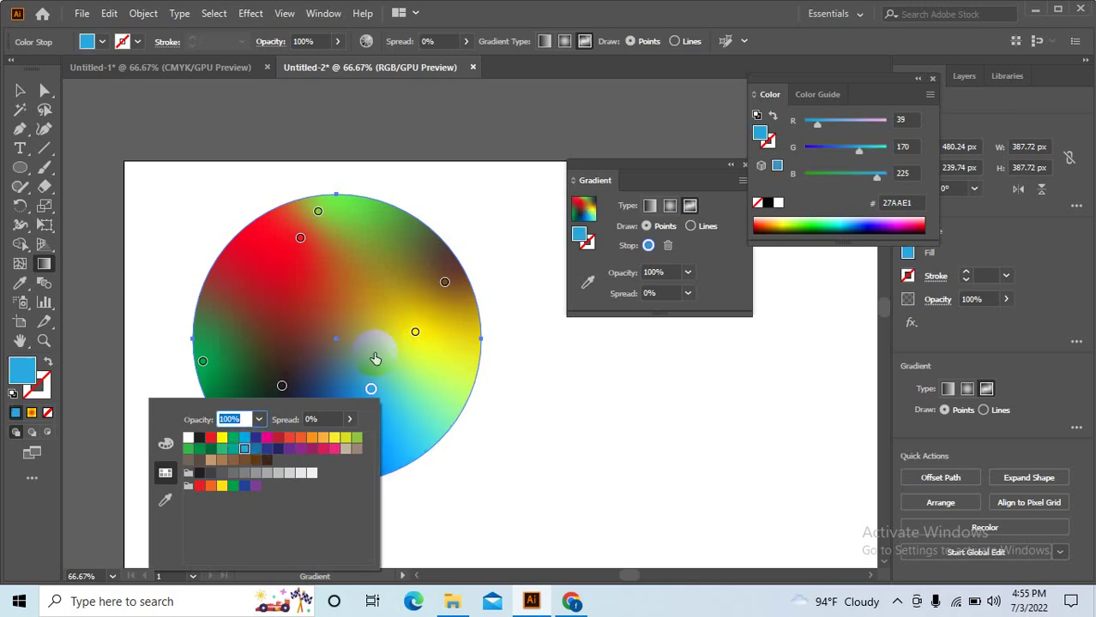
left_click(301, 238)
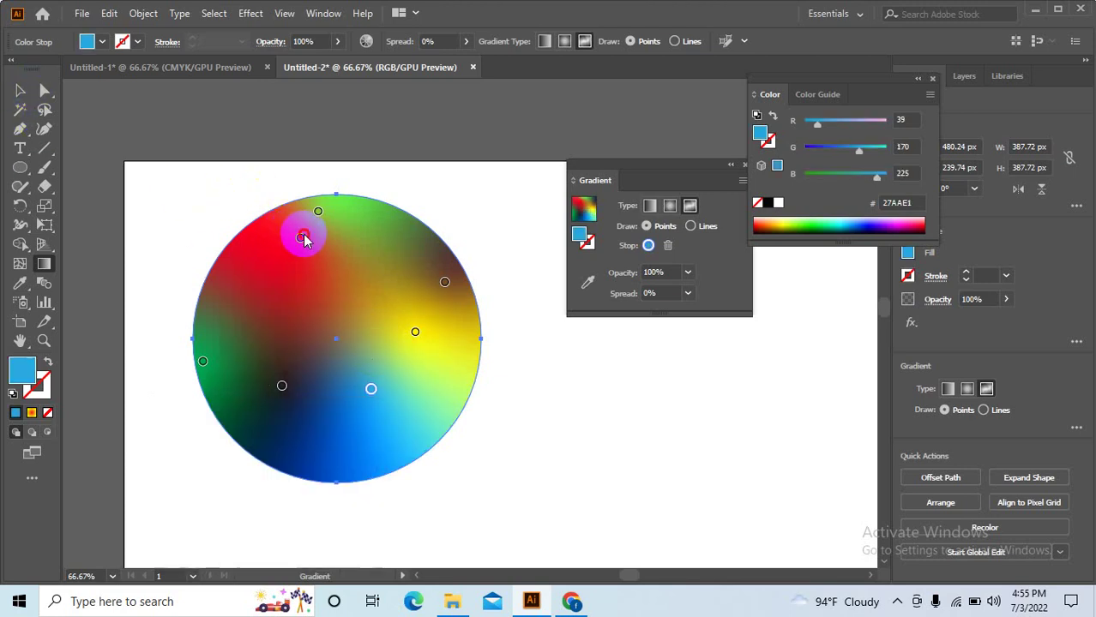
- Reposition the red, dark lower-left and green gradient points so the colours spread across the circle
left_click(302, 241)
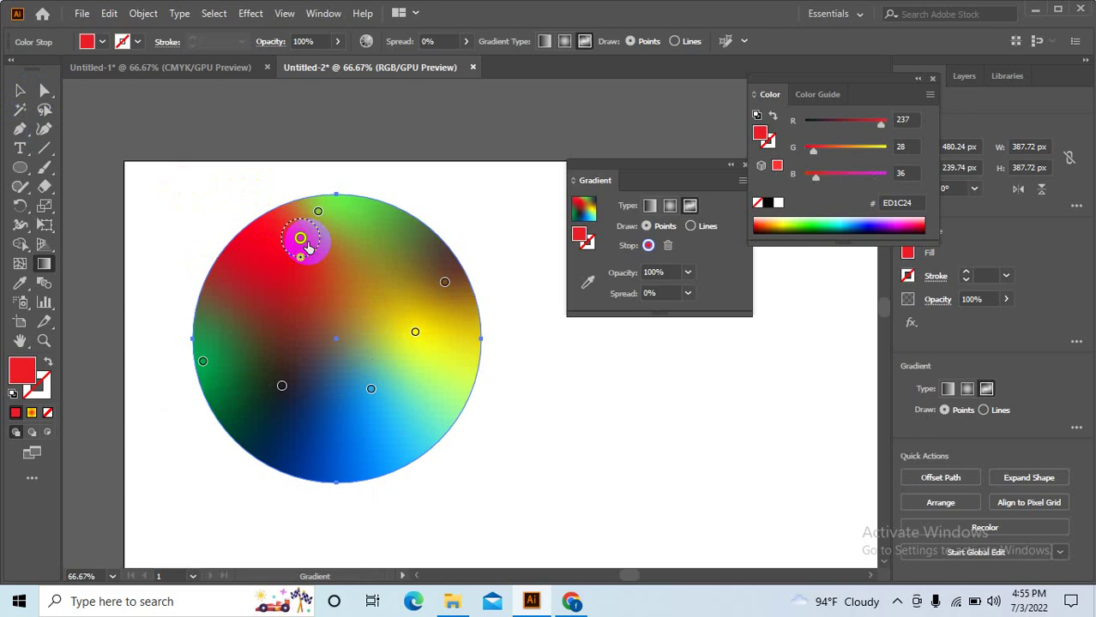
mouse_move(309, 248)
left_mouse_down()
mouse_move(304, 302)
mouse_move(415, 331)
mouse_move(433, 384)
left_mouse_up()
left_click(415, 332)
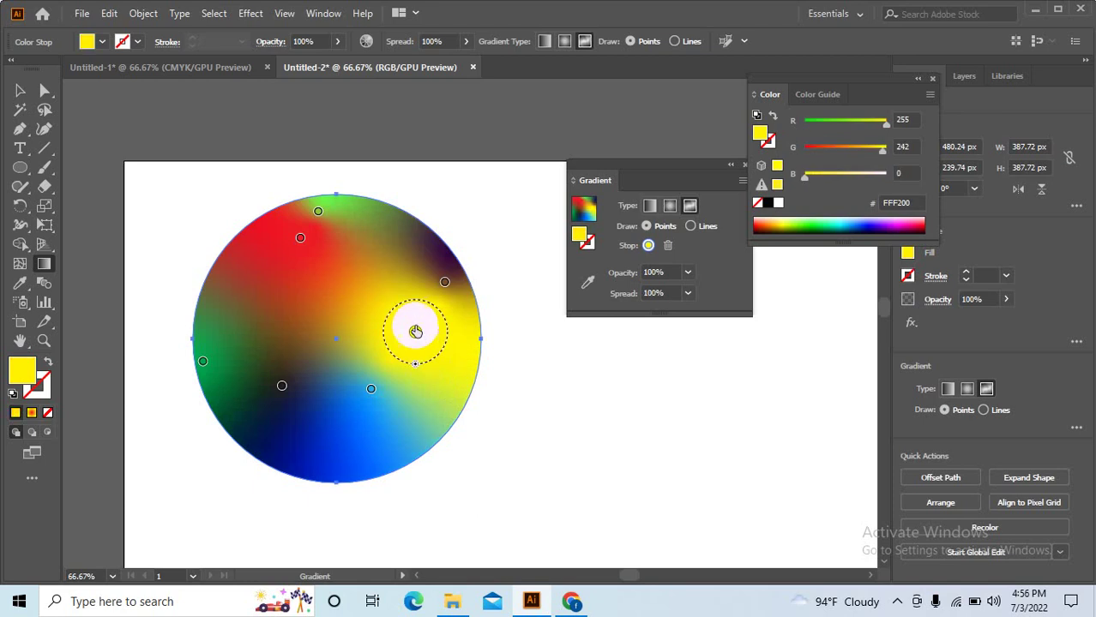
left_click(281, 386)
mouse_move(281, 404)
left_mouse_down()
mouse_move(314, 420)
mouse_move(203, 364)
left_mouse_up()
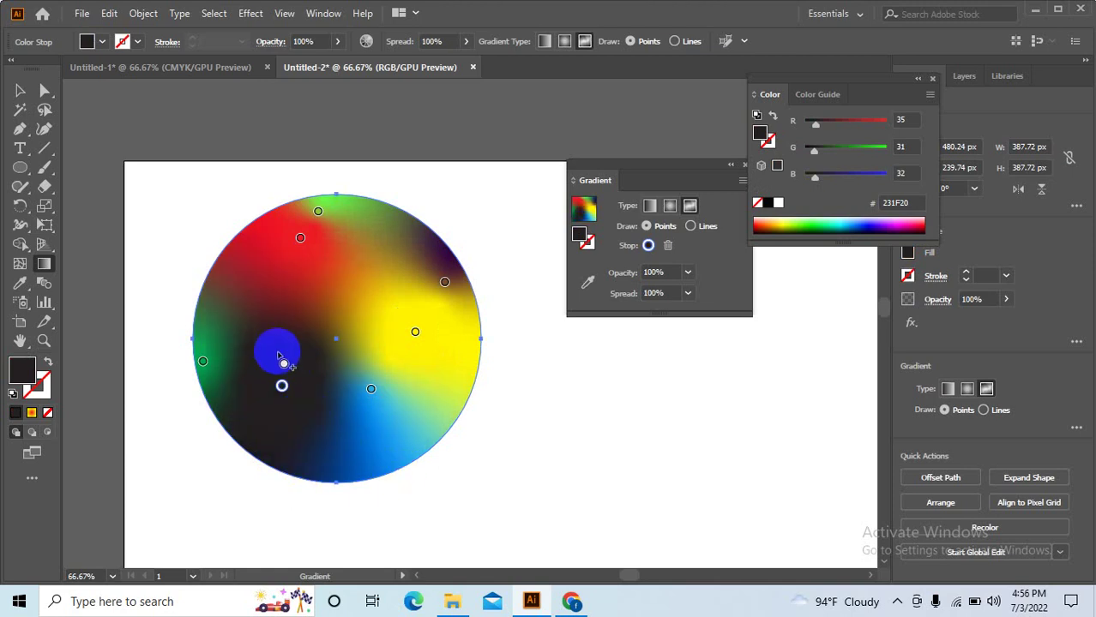
left_click(202, 364)
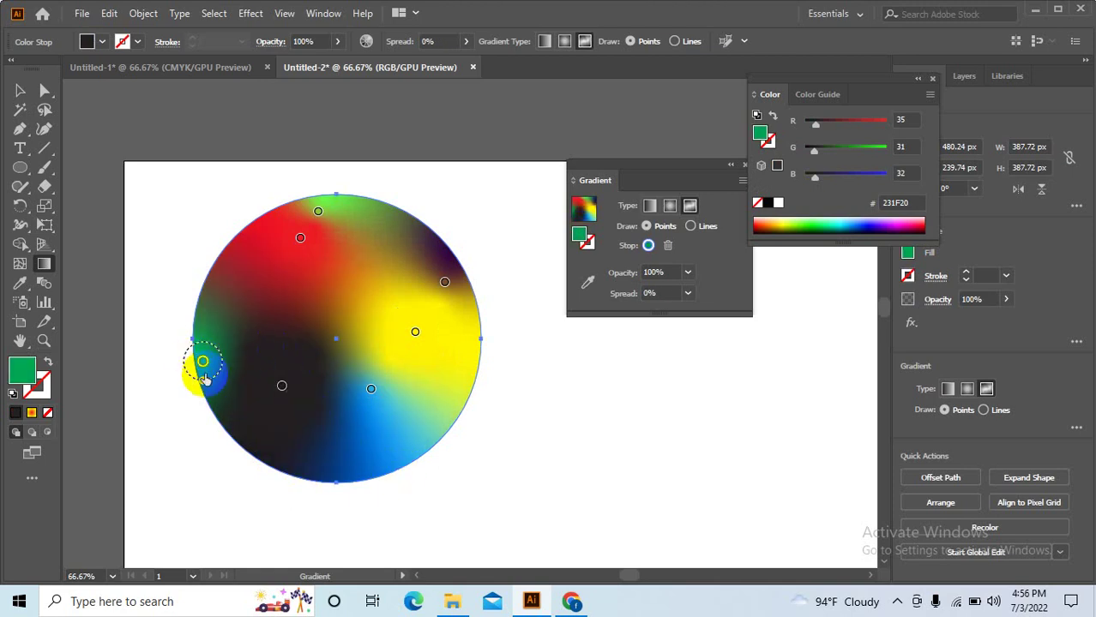
mouse_move(202, 369)
left_mouse_down()
mouse_move(392, 461)
mouse_move(506, 370)
left_mouse_up()
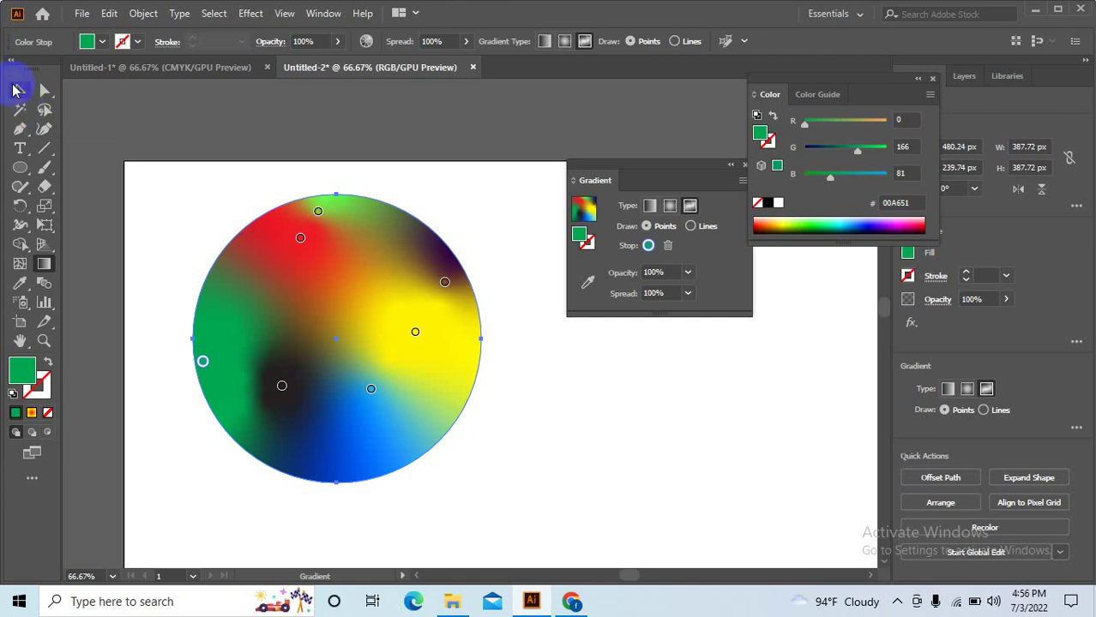
- Draw a second circle right of the first and fill it yellow FFFF20, ready for a freeform gradient
left_click(14, 95)
left_click_drag(386, 201, 274, 152)
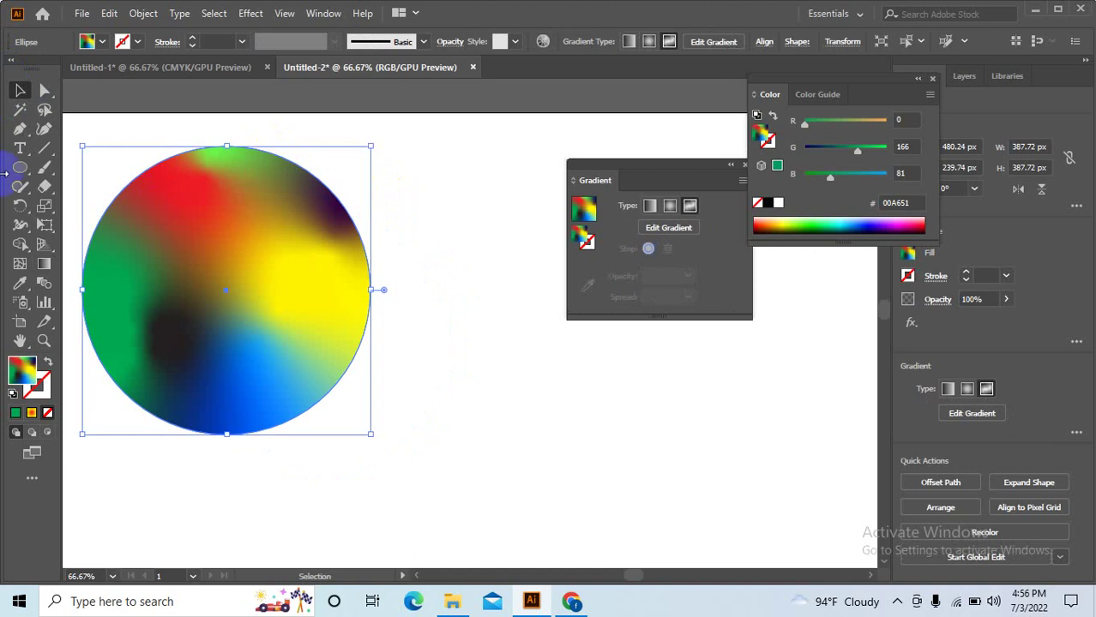
left_click(20, 169)
mouse_move(420, 322)
left_mouse_down()
mouse_move(274, 201)
mouse_move(589, 507)
left_mouse_up()
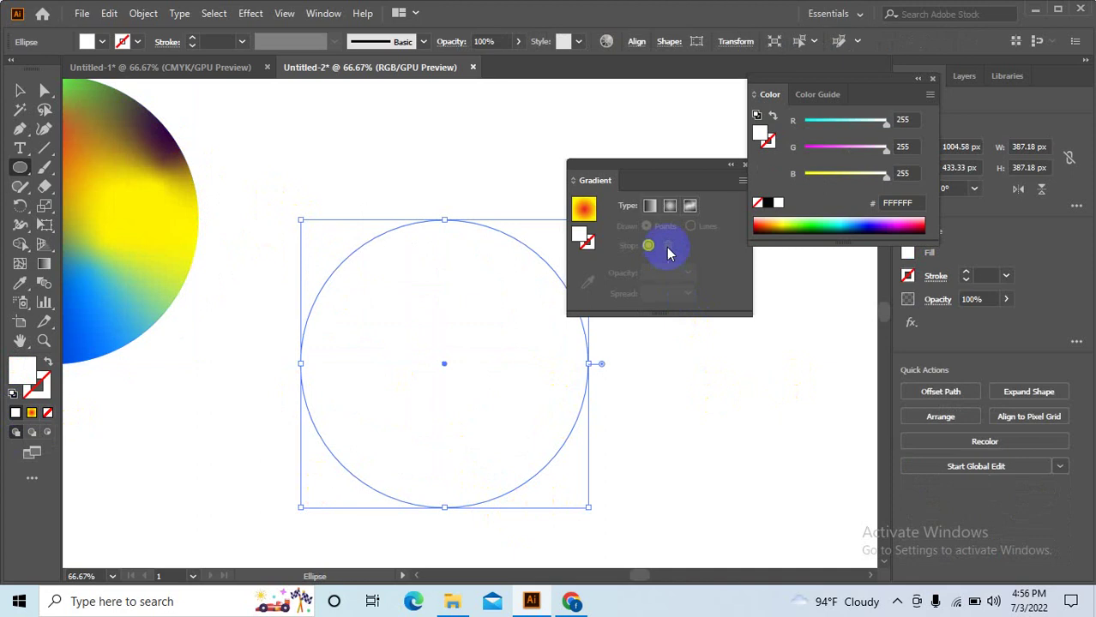
left_click_drag(836, 173, 815, 173)
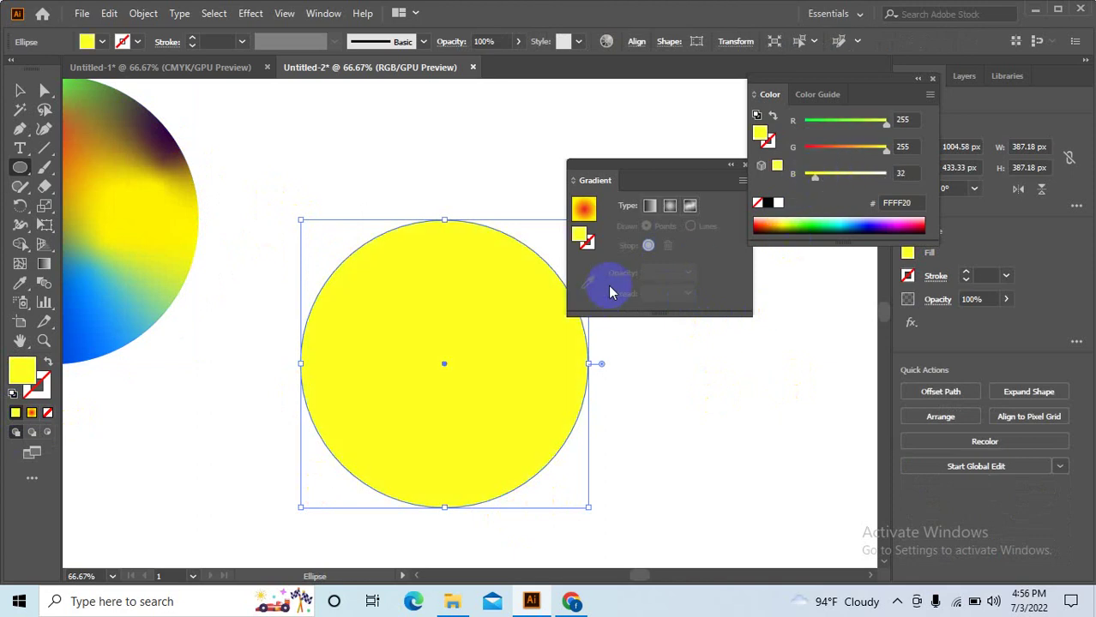
scroll(658, 375, "down", 1)
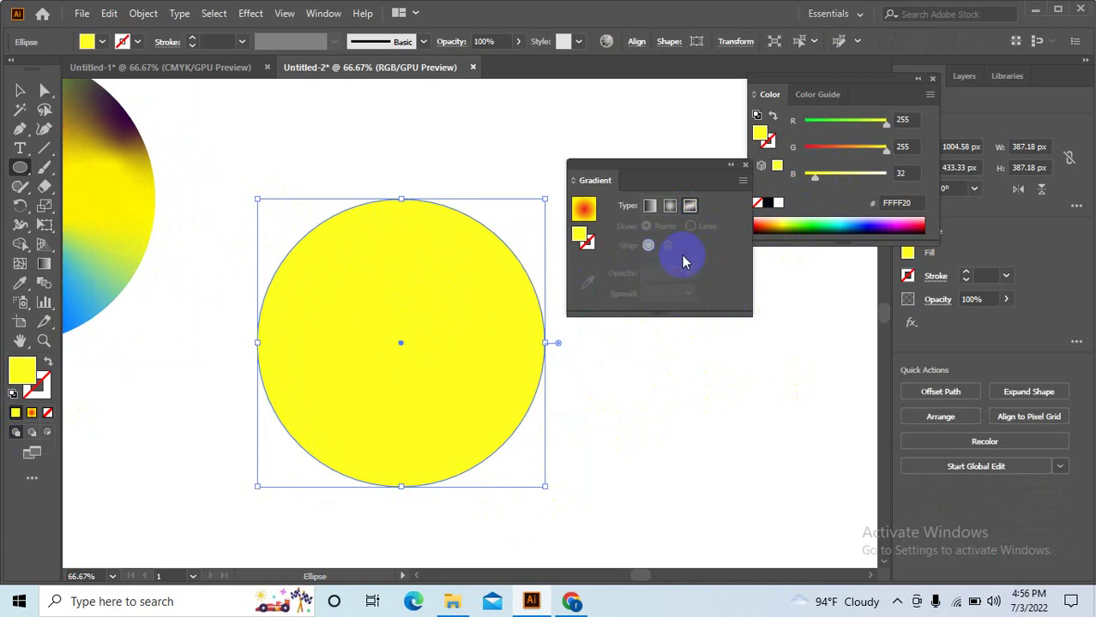
left_click(689, 206)
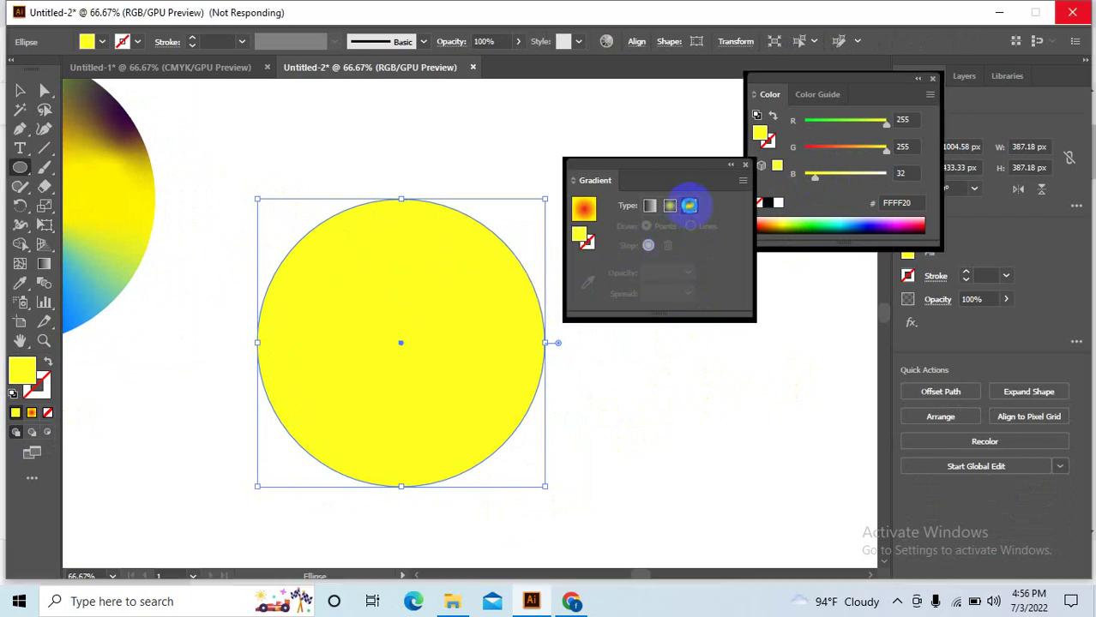
- Apply a Lines-mode freeform gradient to the second circle and add a cyan stop near the upper left
left_click(690, 208)
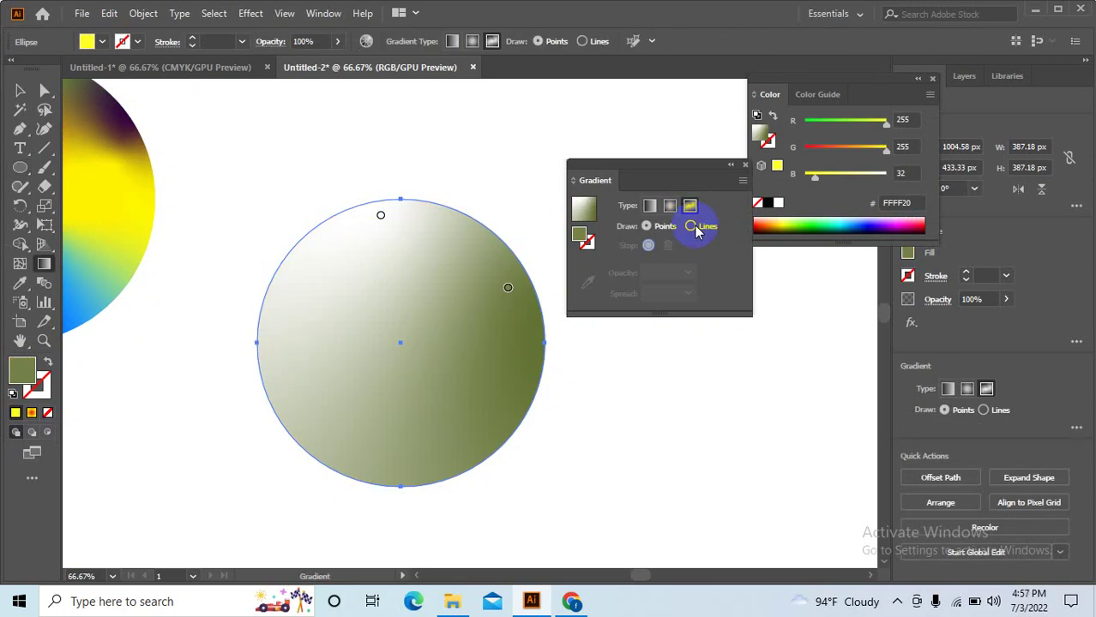
left_click(691, 226)
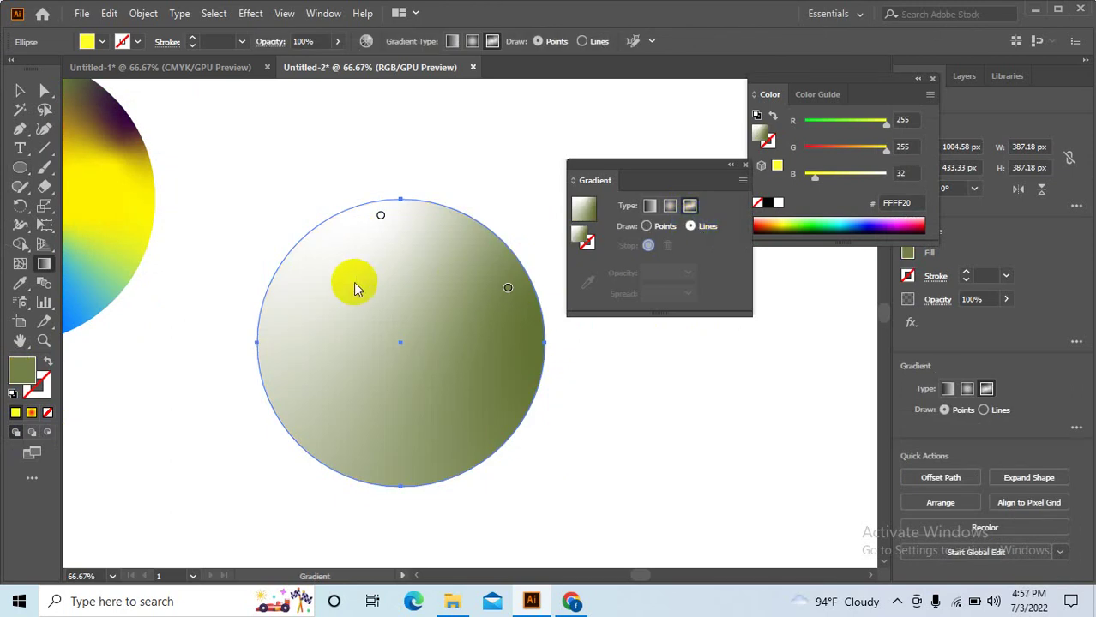
left_click(349, 273)
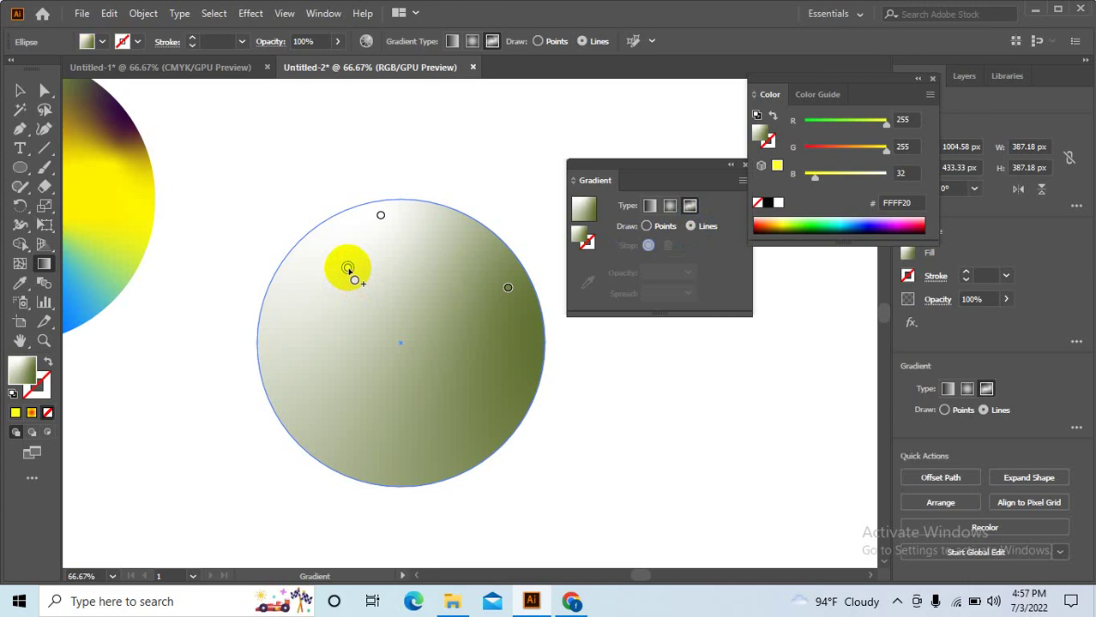
double_click(348, 271)
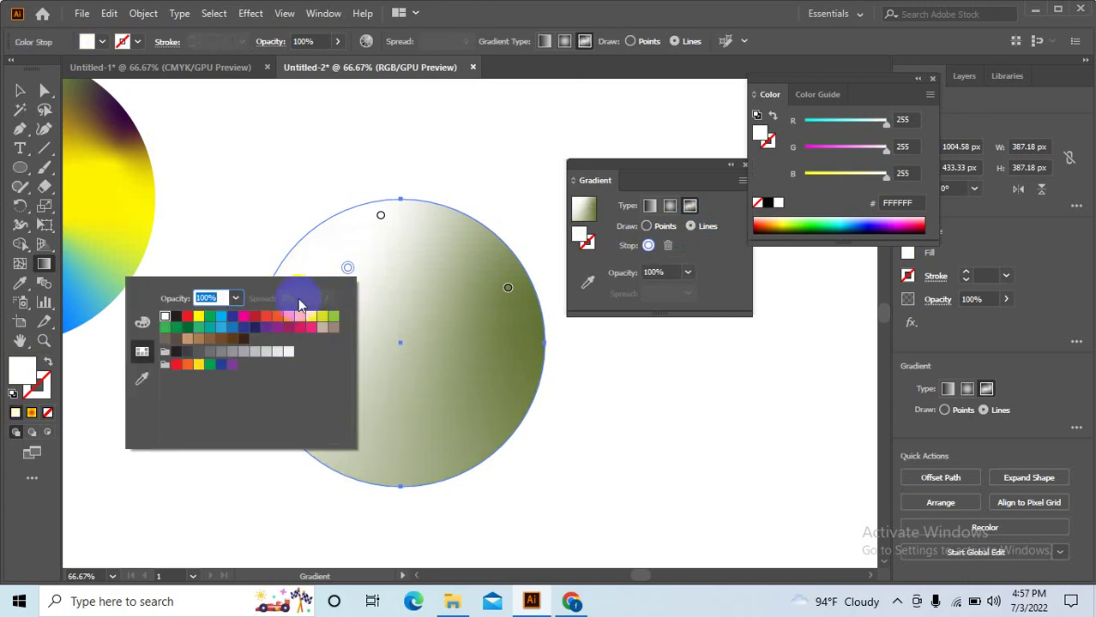
left_click(221, 321)
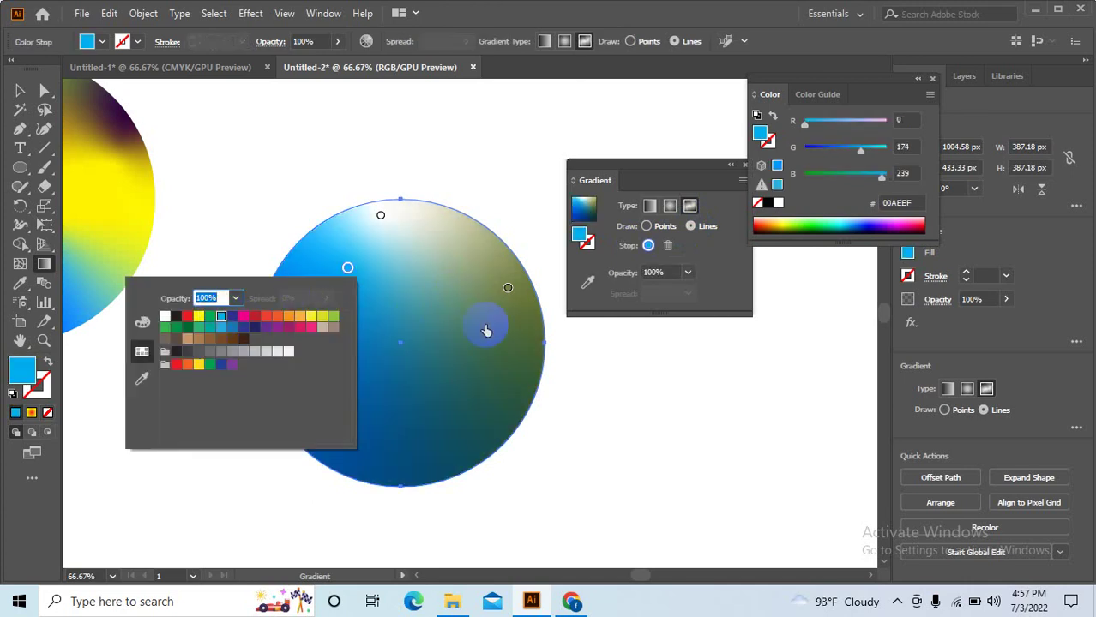
left_click(488, 347)
- Draw a curved stop line down toward the bottom and looping back across the middle
left_click_drag(489, 347, 487, 346)
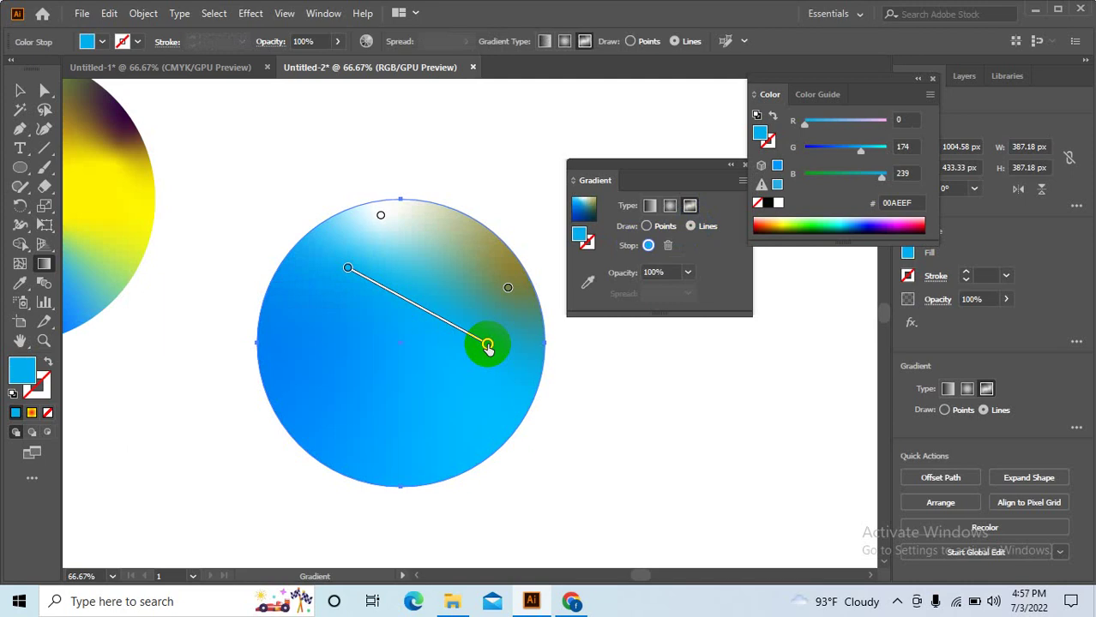
left_click(466, 399)
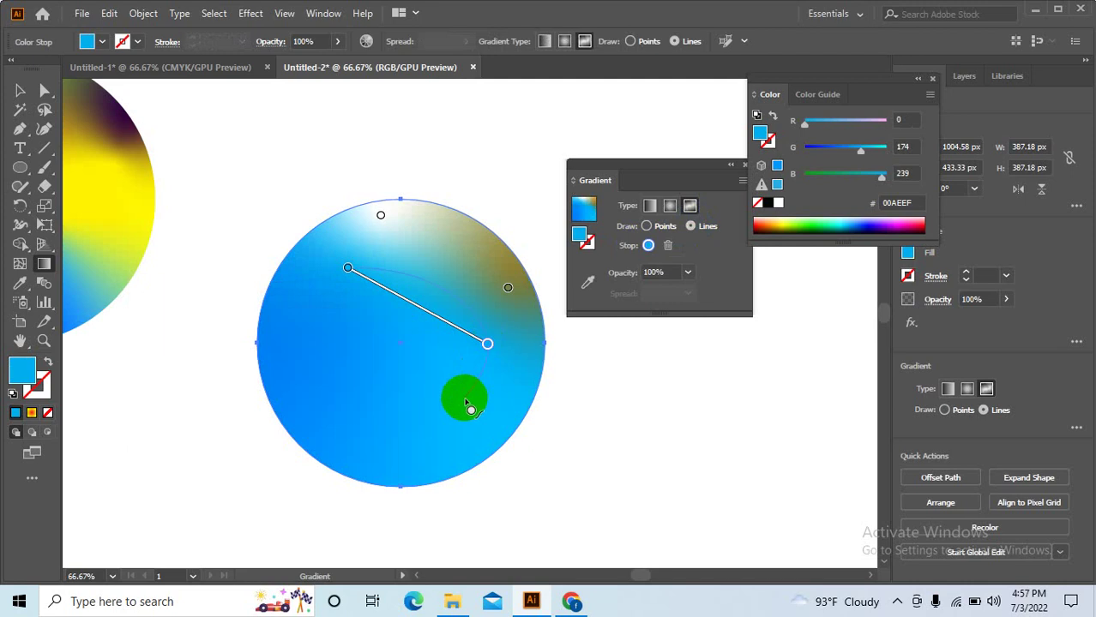
left_click(405, 420)
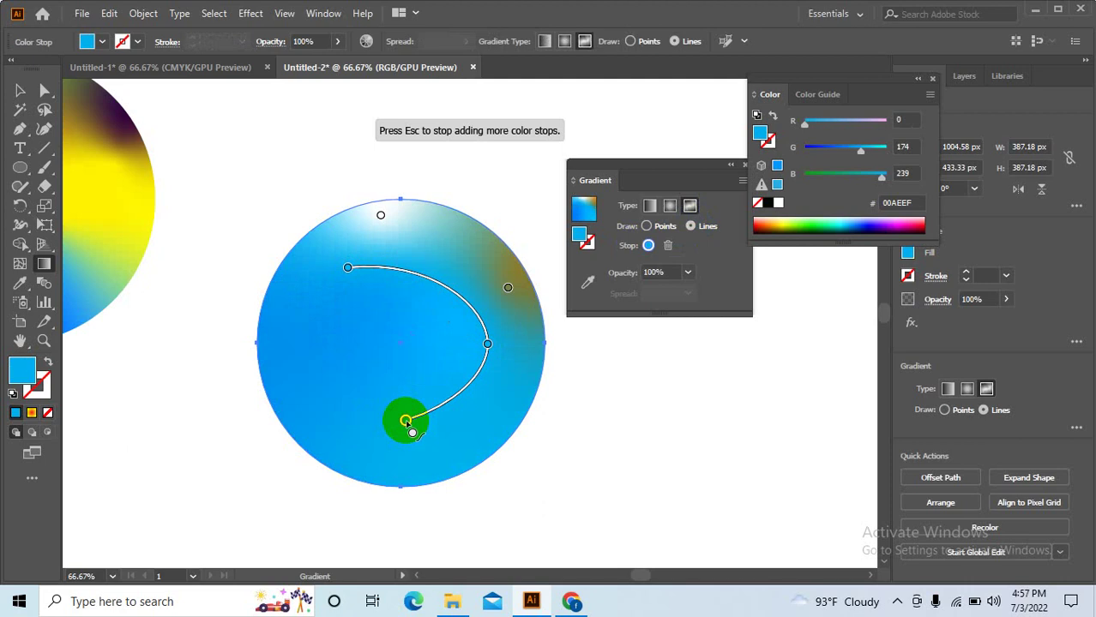
left_click(307, 386)
left_click(410, 385)
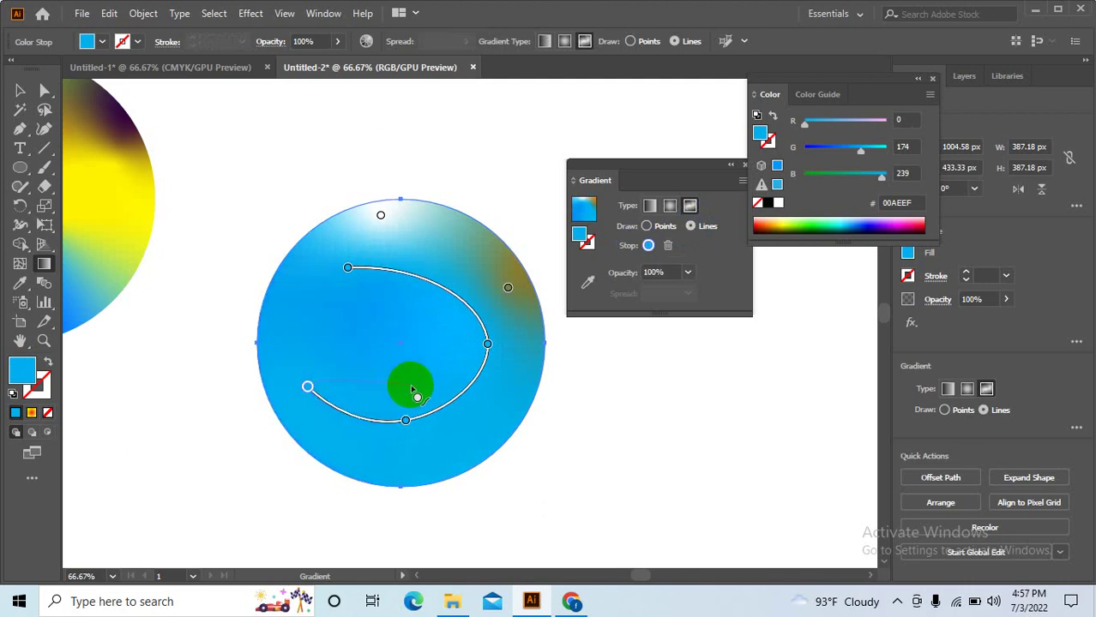
left_click(455, 340)
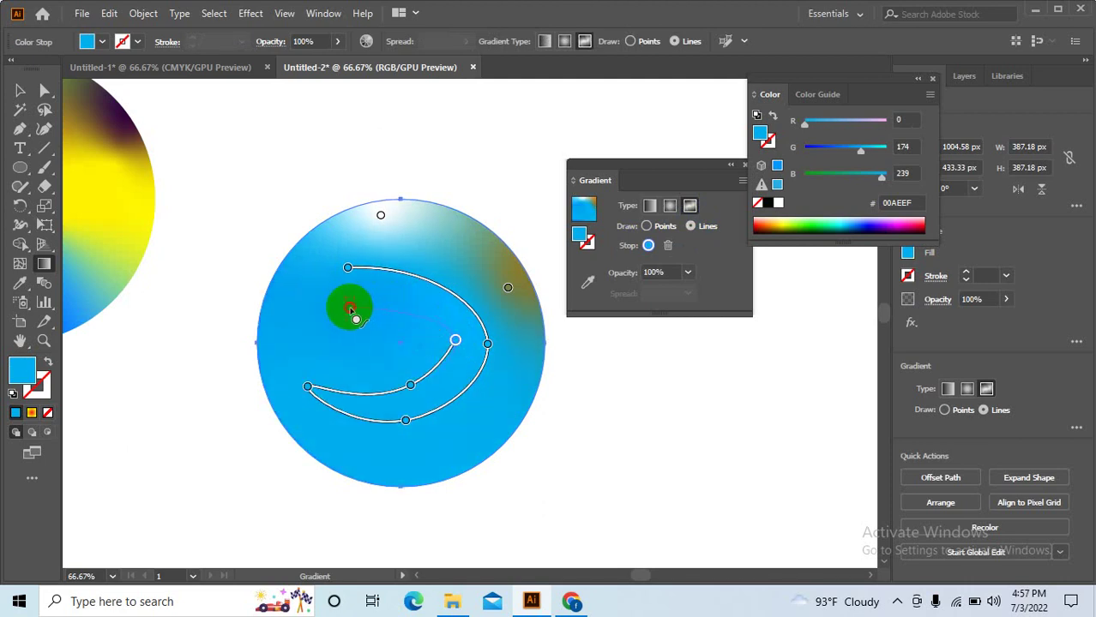
left_click(350, 307)
left_click(290, 334)
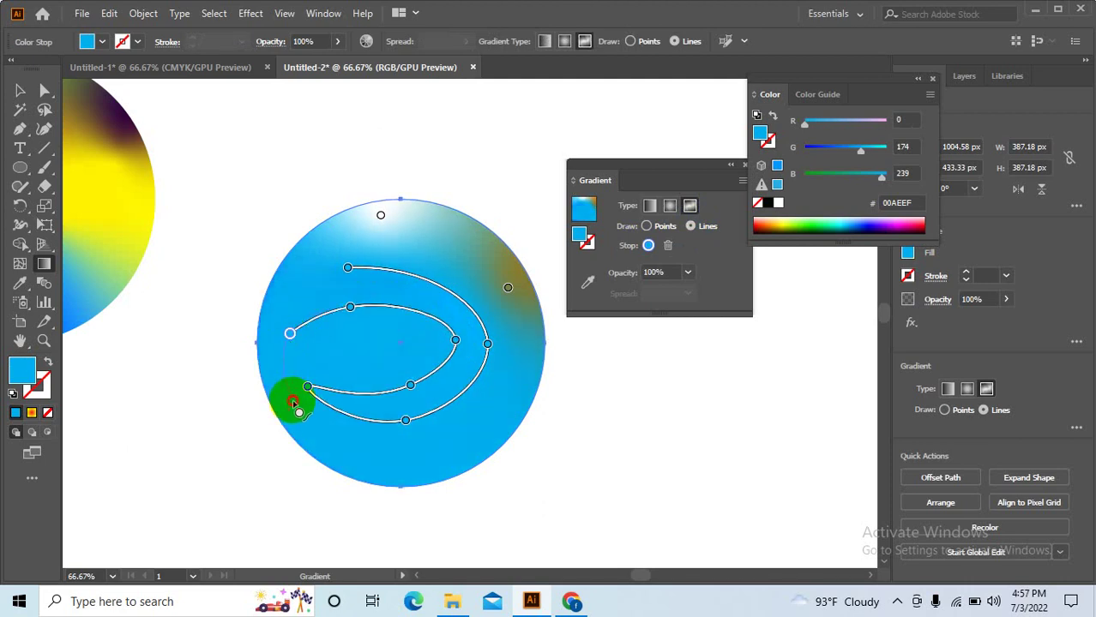
- Extend the stop line around the lower left, up the right side and over the top back to its start
left_click(293, 400)
left_click(374, 455)
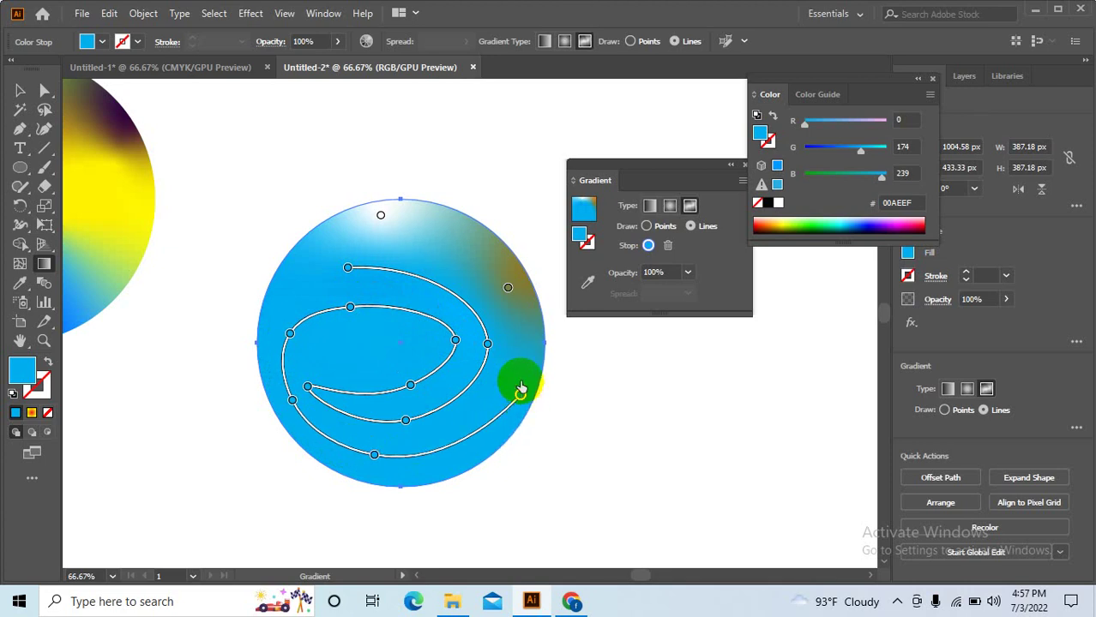
left_click(520, 393)
left_click(477, 271)
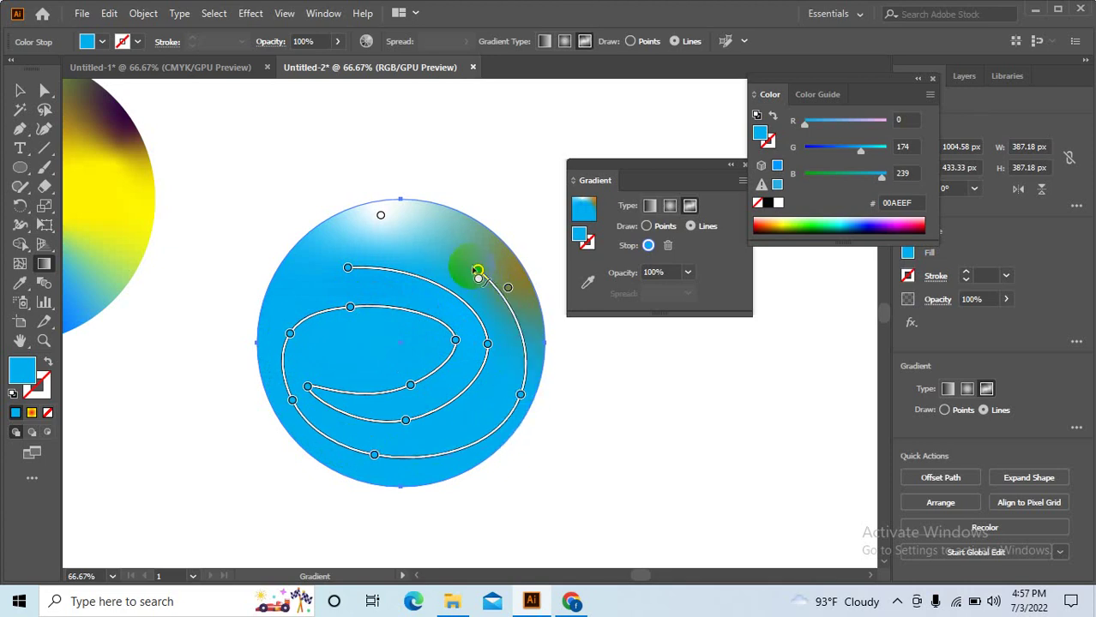
left_click(337, 246)
left_click(263, 317)
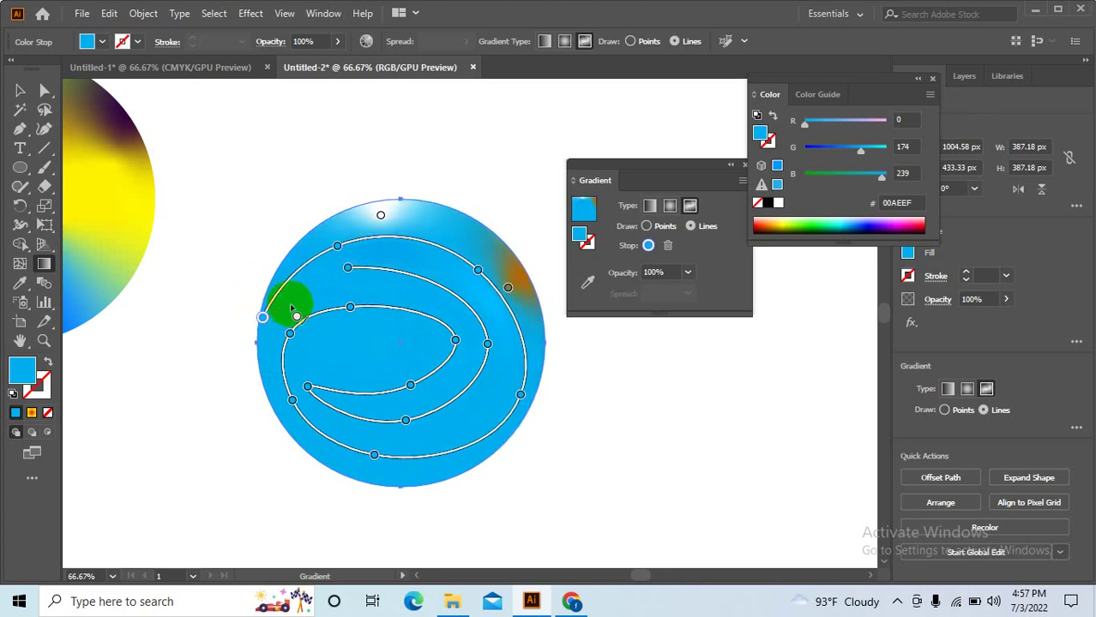
left_click(303, 294)
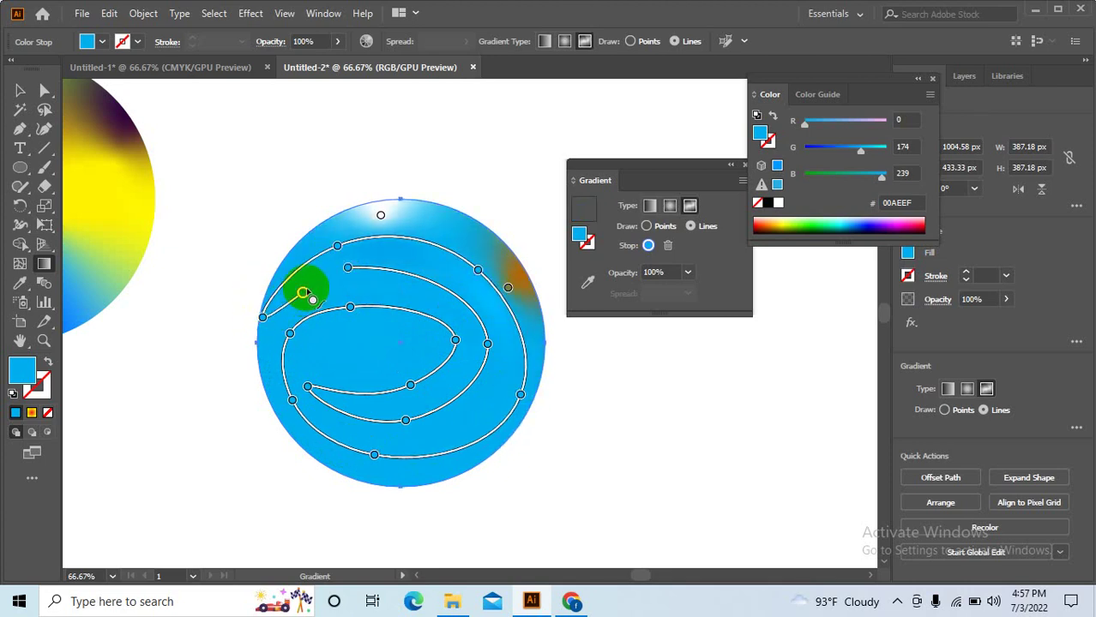
left_click(347, 271)
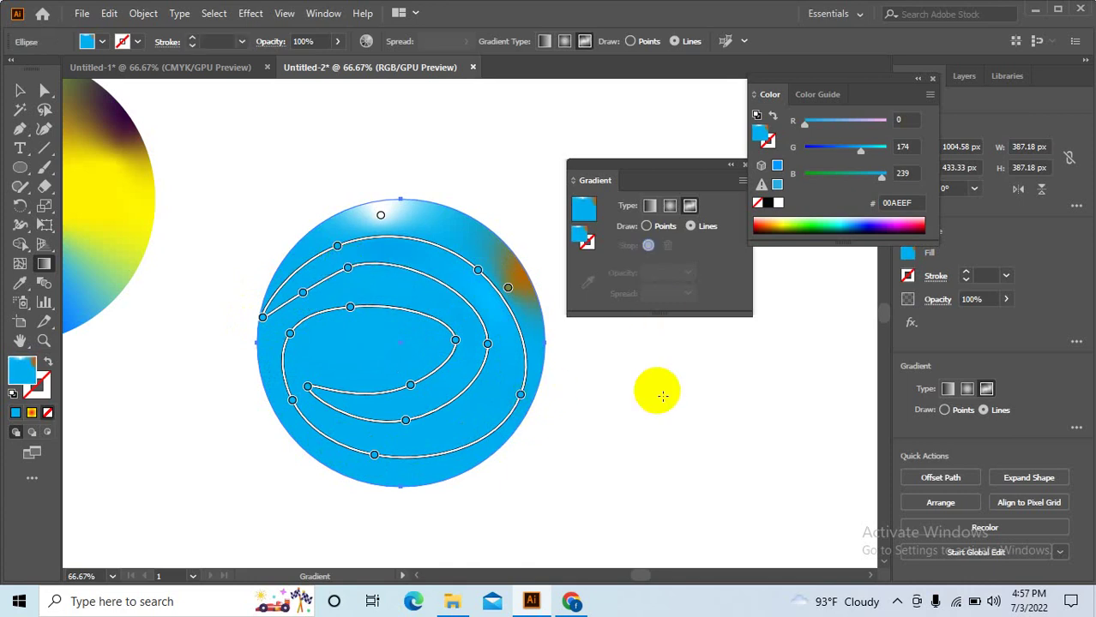
left_click_drag(497, 379, 521, 396)
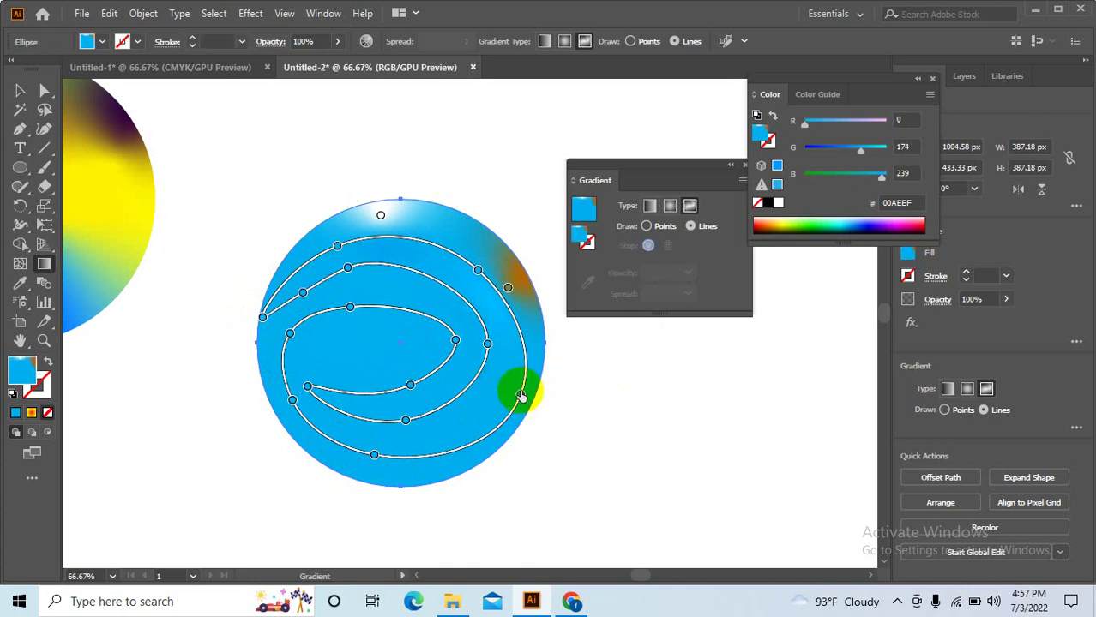
- Colour the outer right-side stops yellow and pink, sliding the yellow stop along the curve
double_click(520, 395)
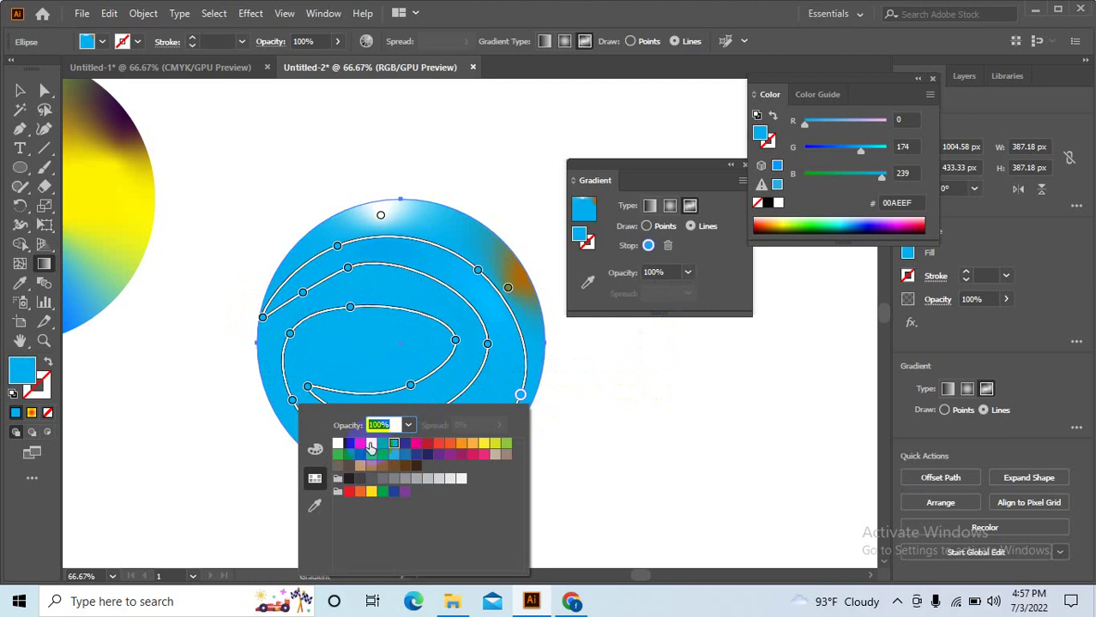
left_click(370, 492)
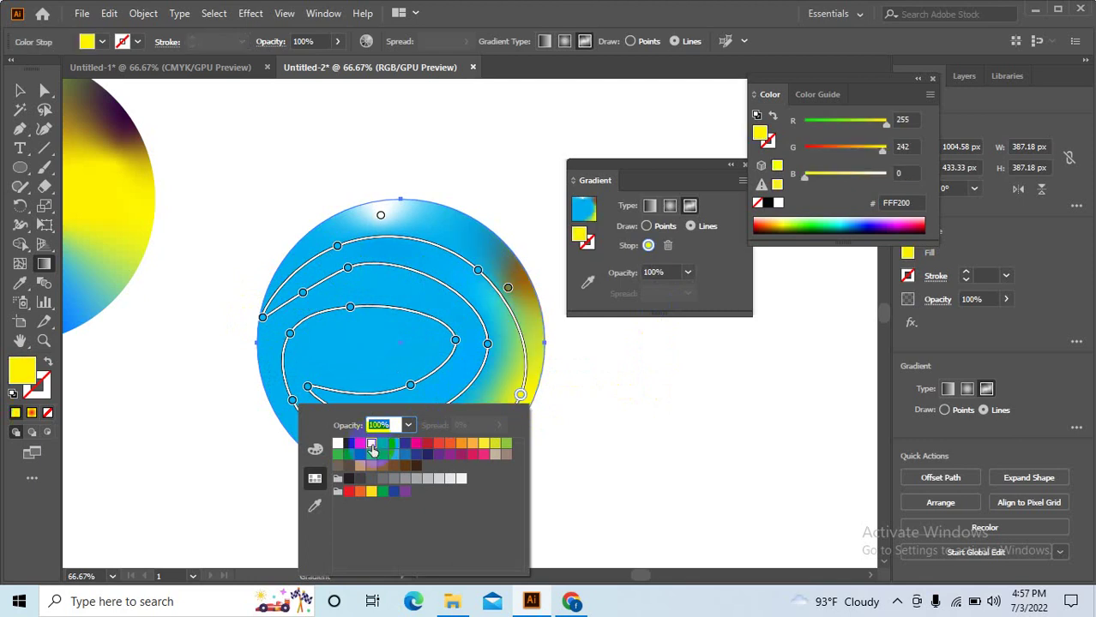
left_click(487, 275)
left_click_drag(488, 275, 476, 273)
double_click(476, 271)
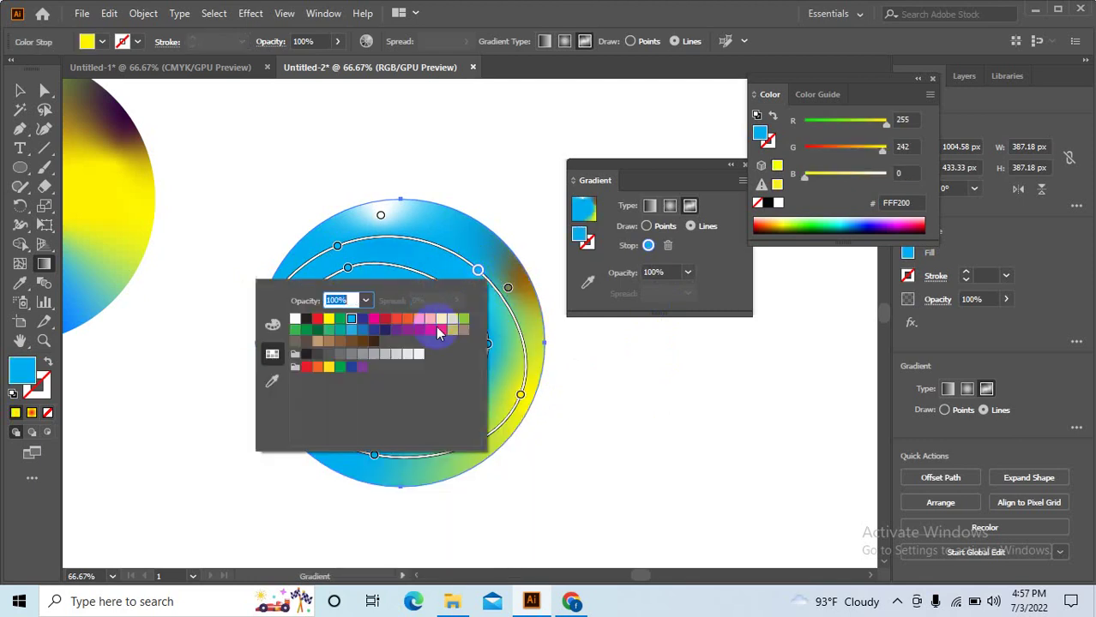
left_click(431, 333)
left_click(337, 246)
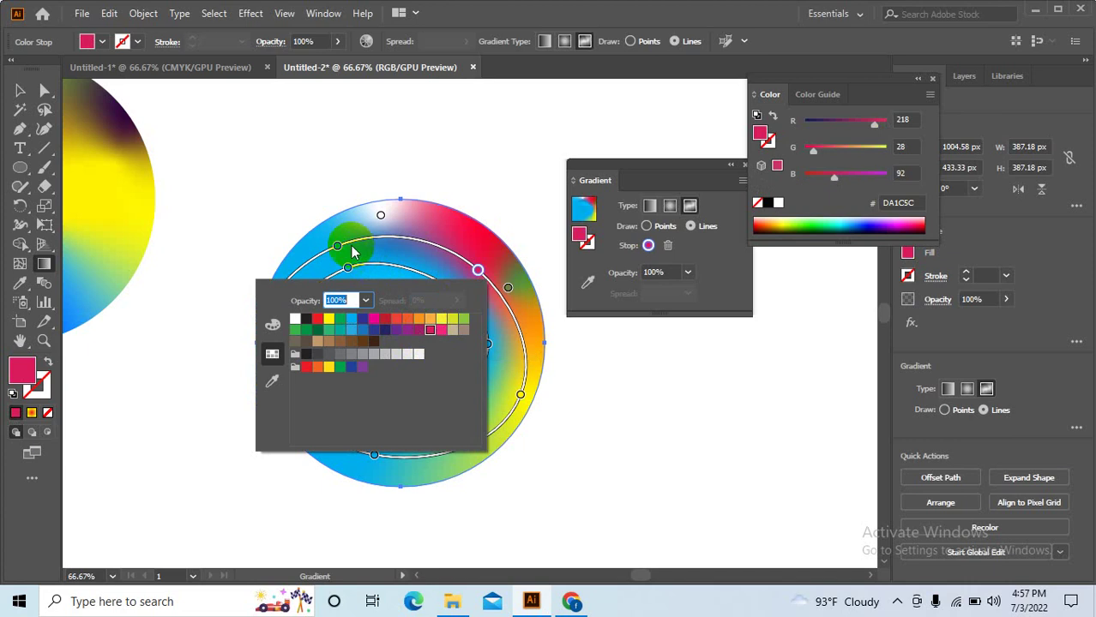
- Colour the upper-left stop red, move a stop to the left edge in red-pink, and make the next stop yellow
double_click(337, 247)
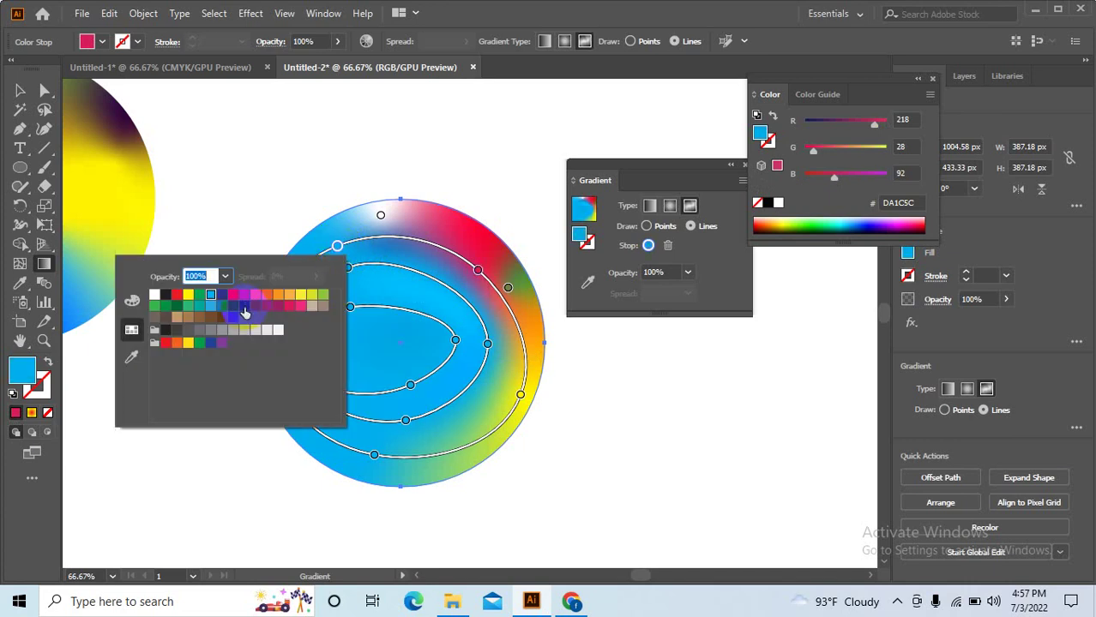
left_click(246, 295)
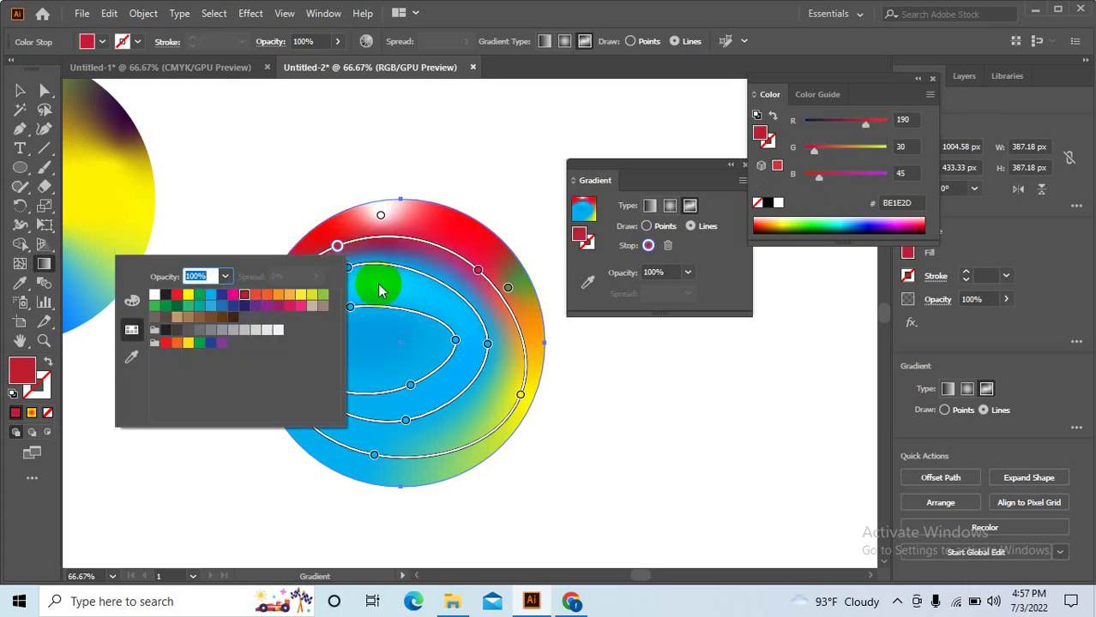
left_click_drag(356, 309, 263, 319)
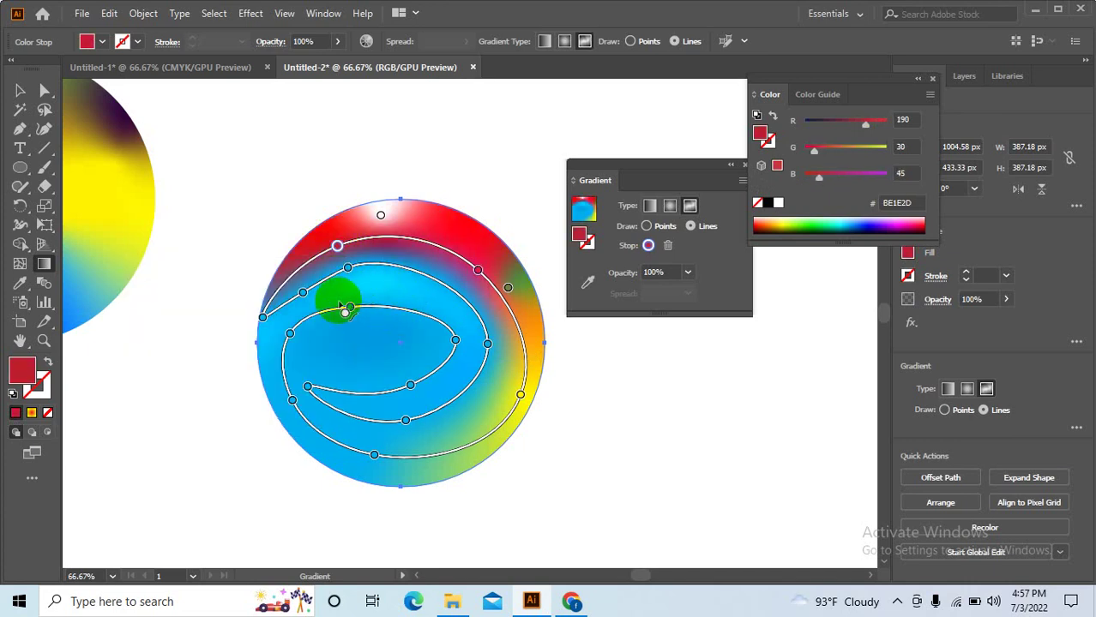
double_click(263, 320)
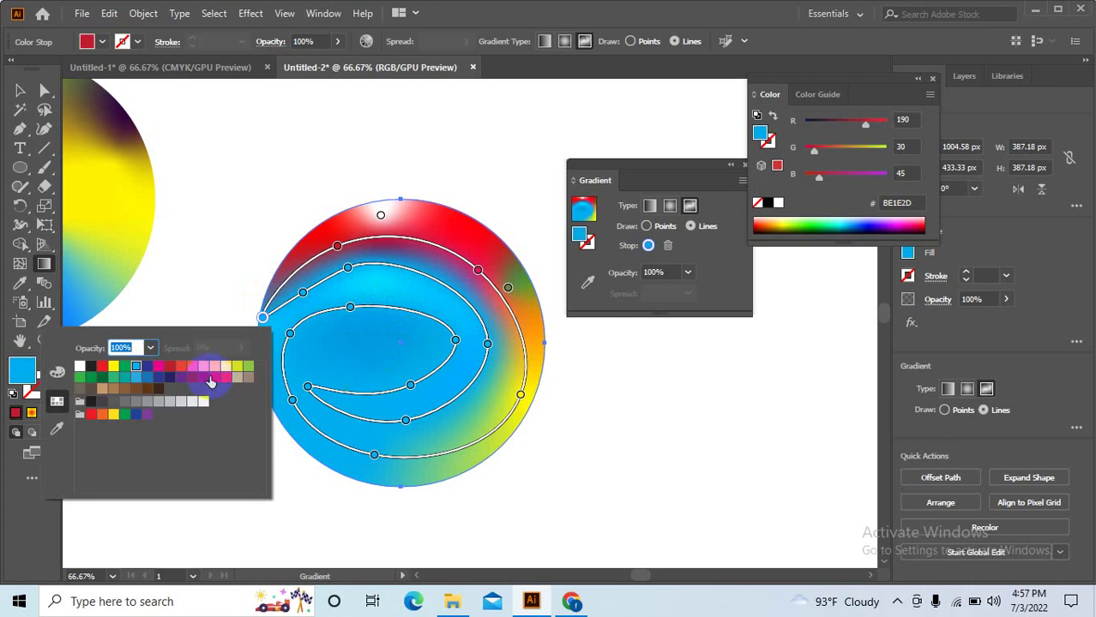
left_click(303, 293)
double_click(303, 292)
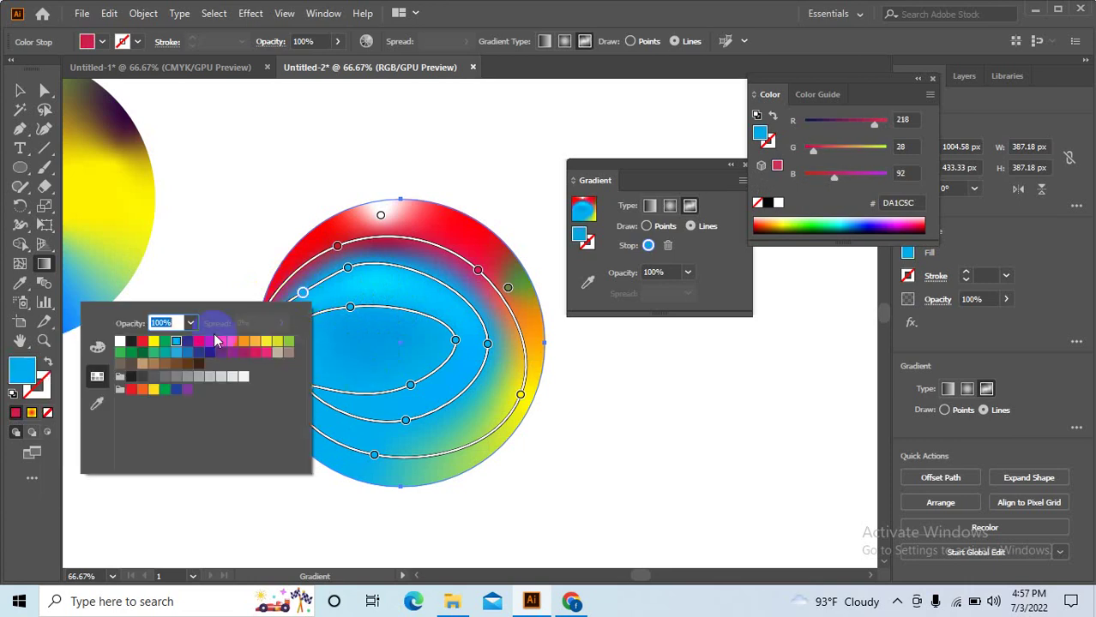
left_click(153, 341)
left_click(350, 272)
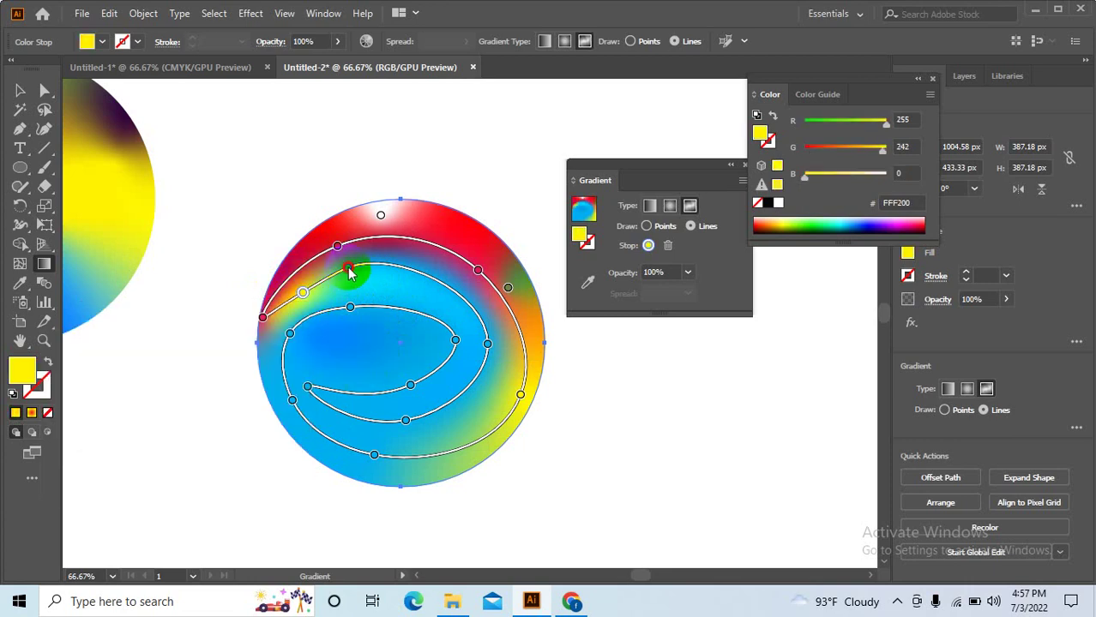
double_click(350, 273)
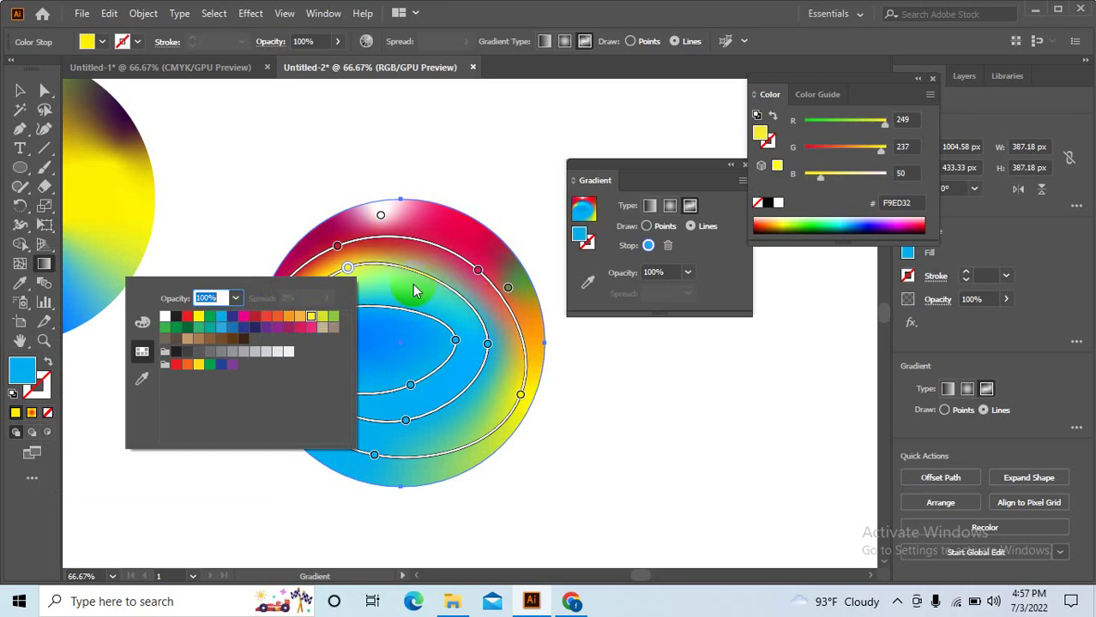
- Colour the inner loop stops dark navy, pink and grey
left_click_drag(414, 292, 487, 345)
double_click(487, 346)
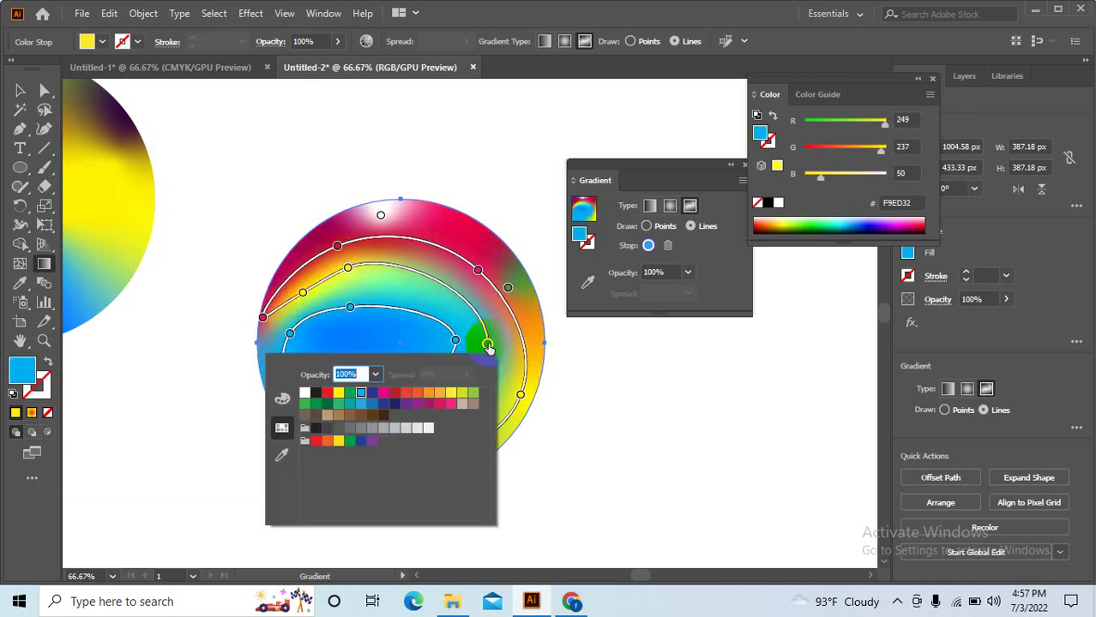
left_click(395, 405)
left_click(455, 342)
double_click(454, 341)
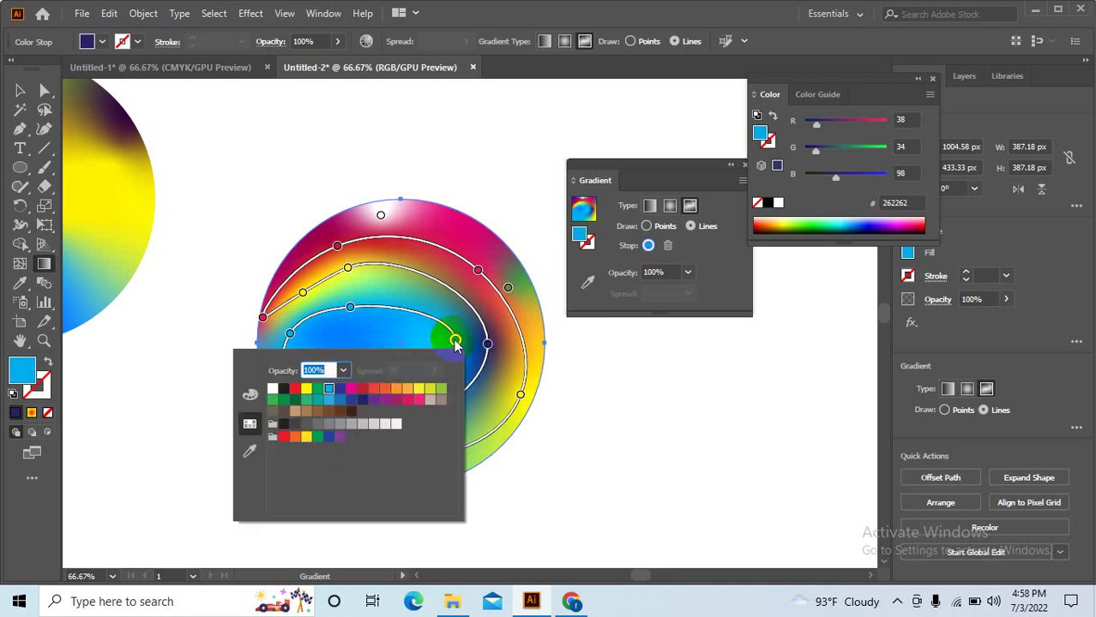
left_click(418, 400)
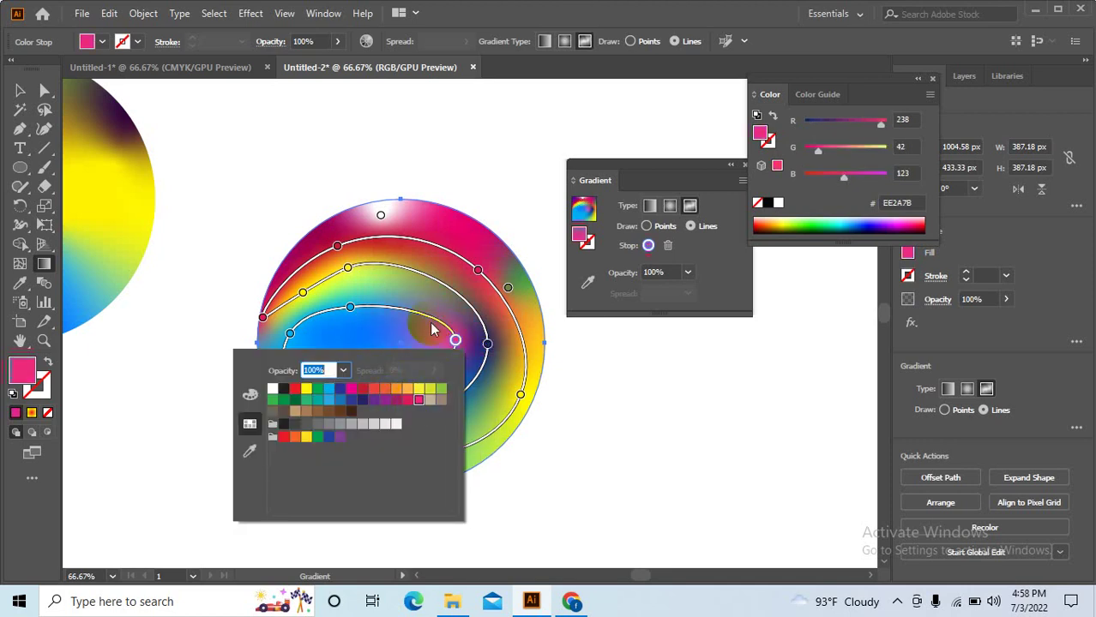
left_click(351, 308)
double_click(350, 307)
left_click(223, 355)
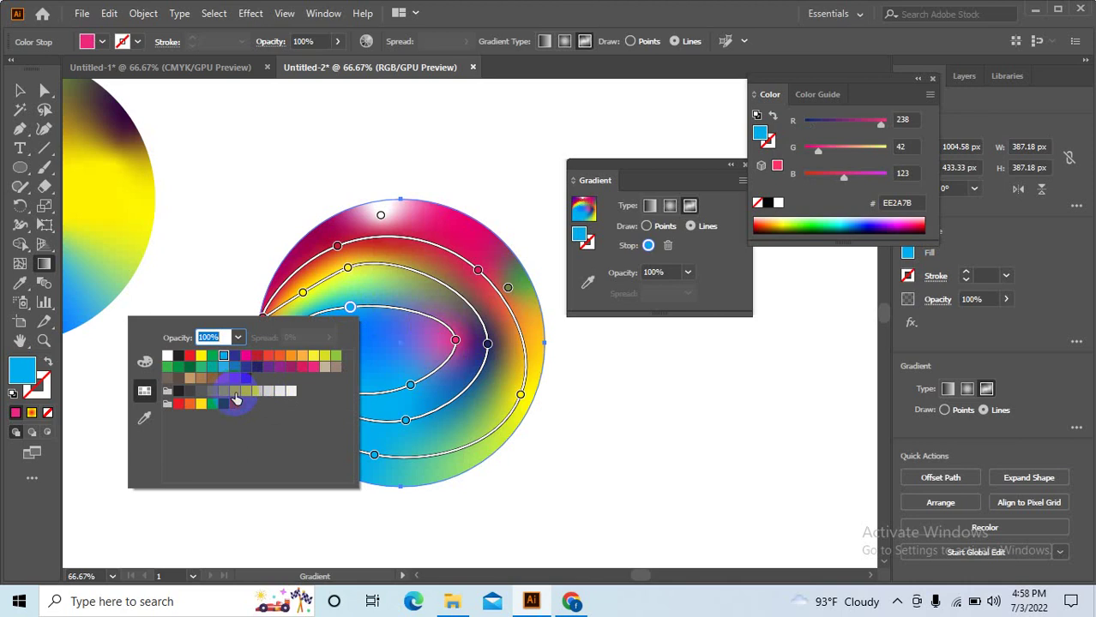
left_click(234, 391)
- Colour the inner loop's lower stop green and its end stop magenta
left_click(412, 387)
left_click(411, 387)
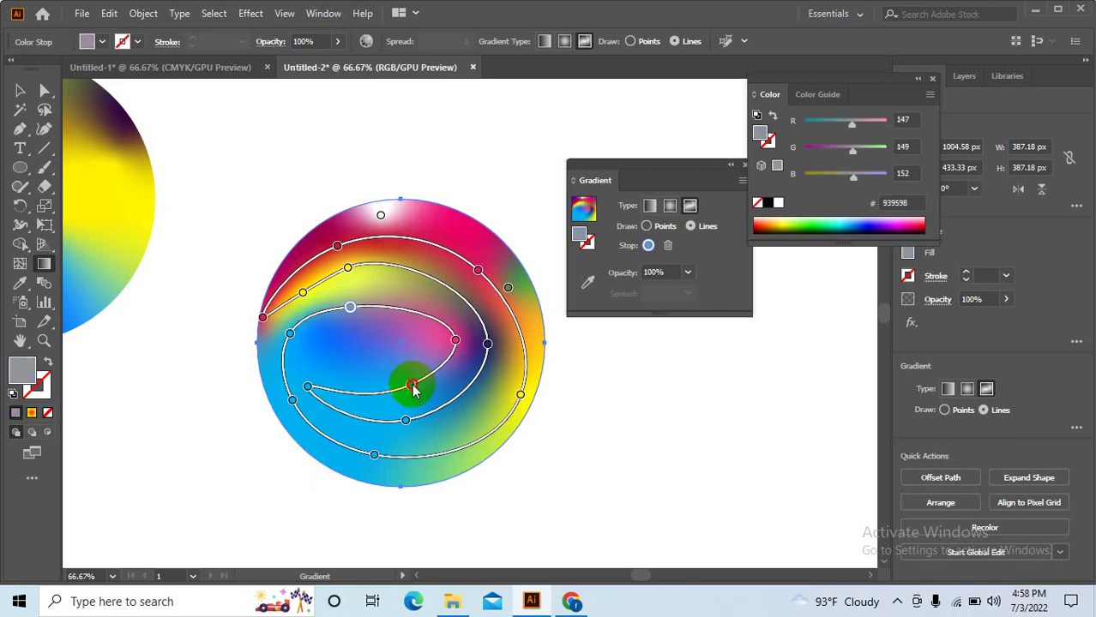
double_click(411, 386)
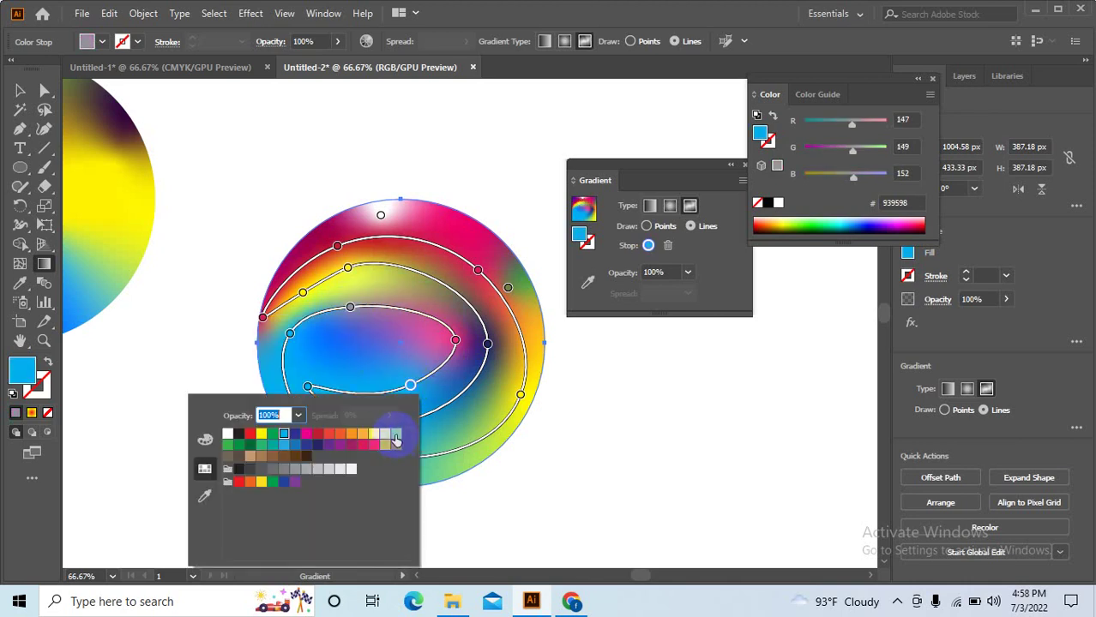
left_click(395, 436)
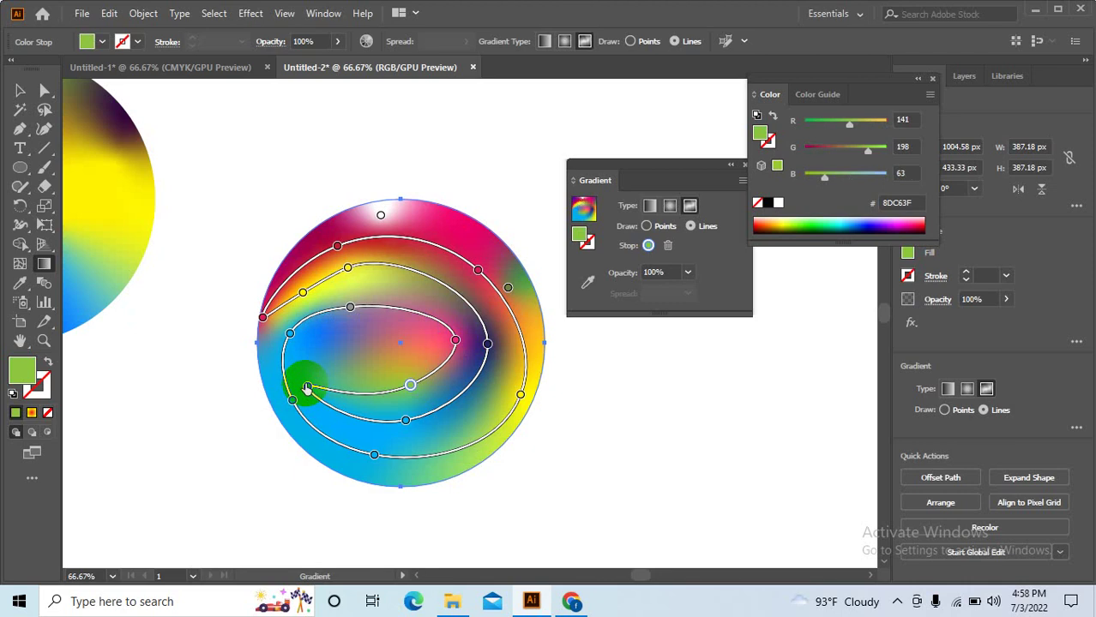
double_click(307, 388)
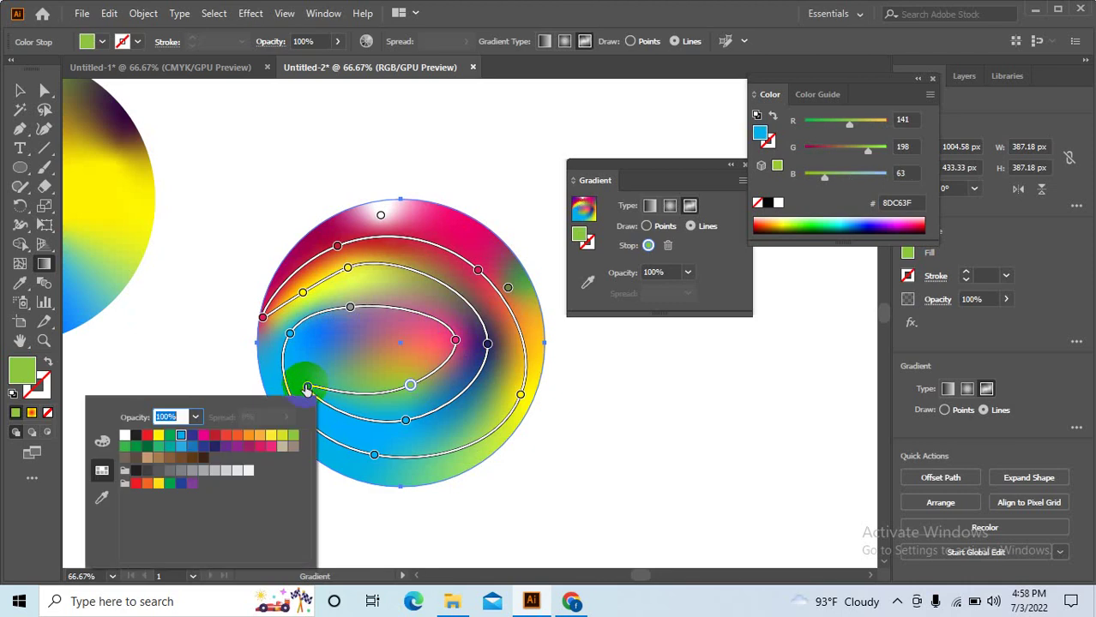
left_click(203, 436)
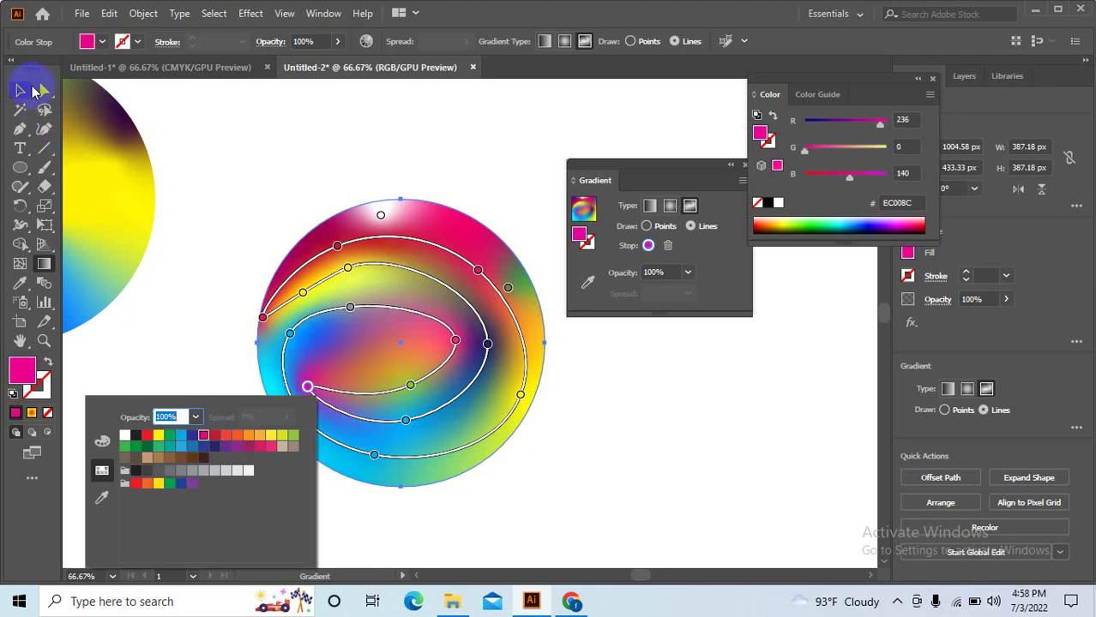
left_click(253, 115)
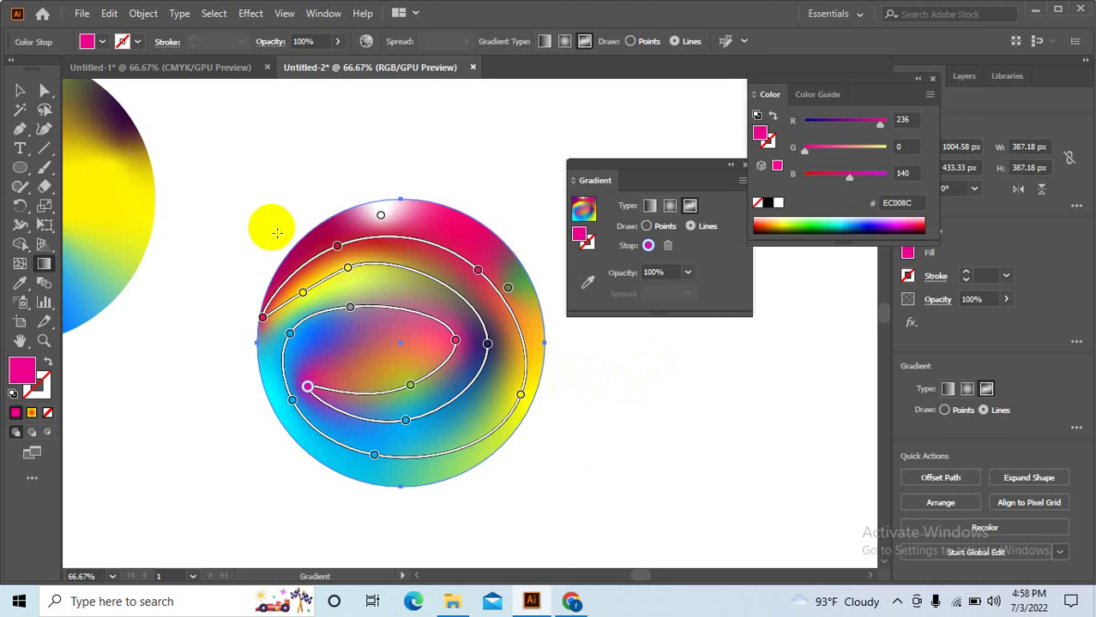
- Zoom out and pan to frame both gradient circles, then select the left circle
left_click(22, 91)
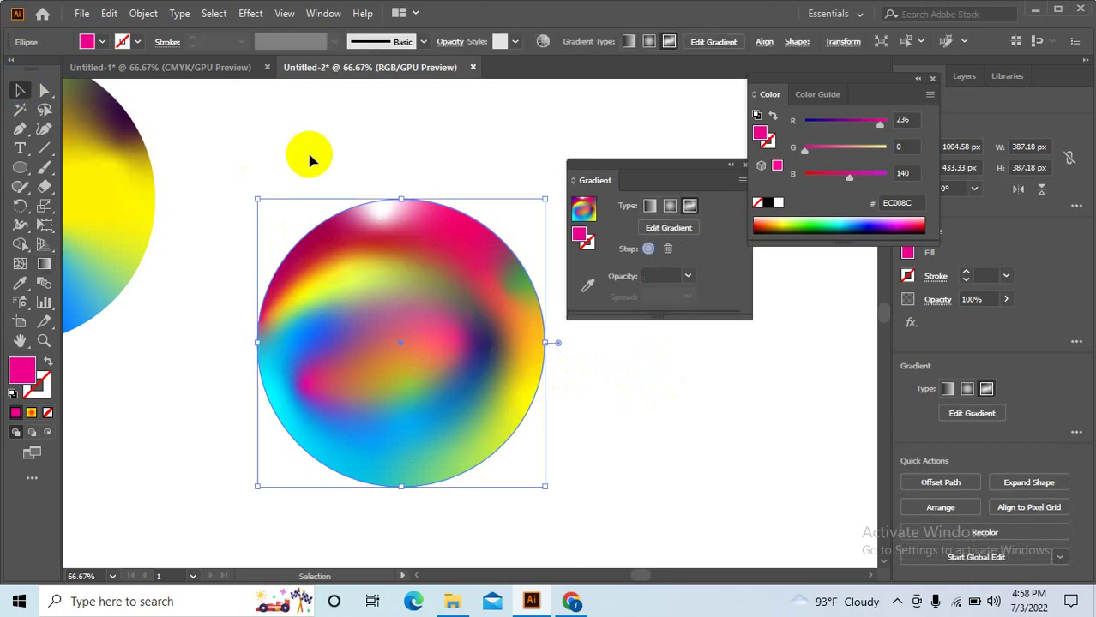
left_click(310, 159)
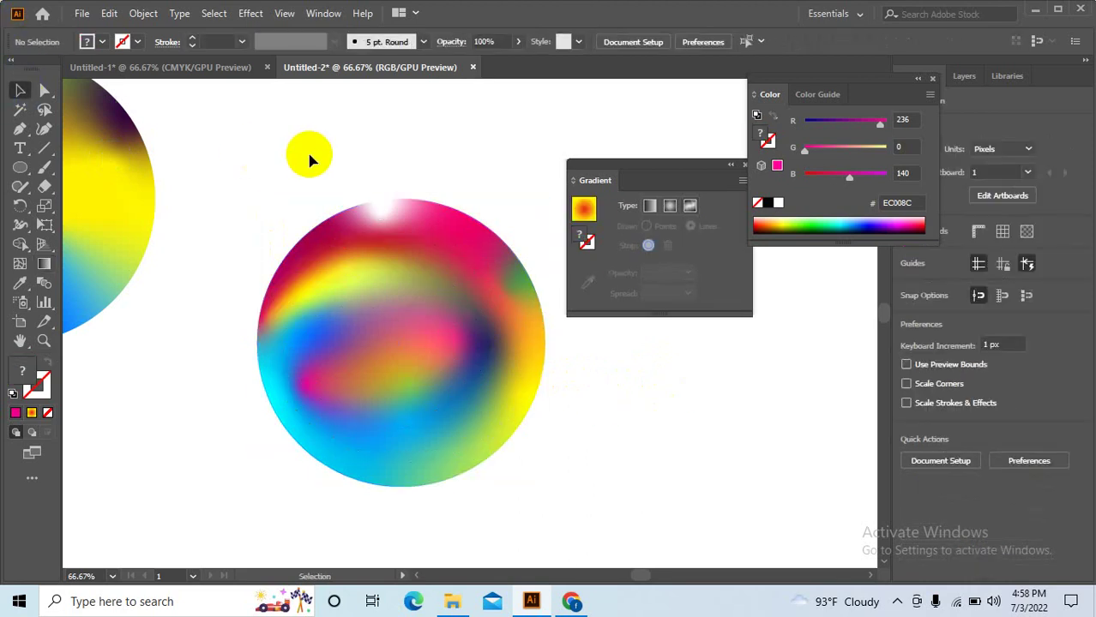
key("ctrl+minus")
left_click_drag(491, 411, 555, 460)
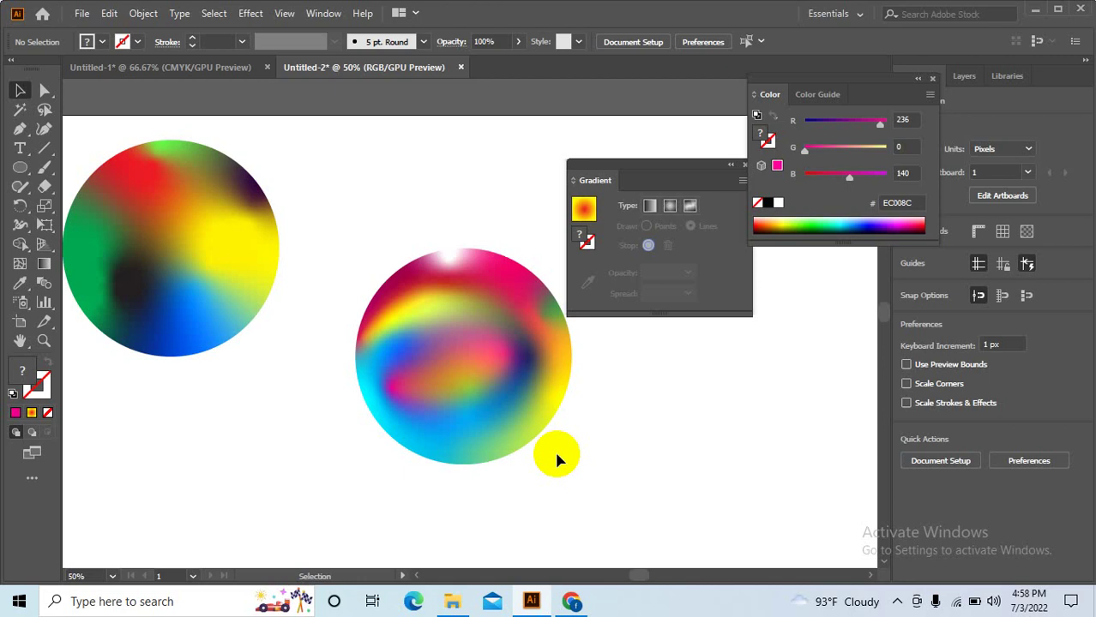
left_click(506, 348)
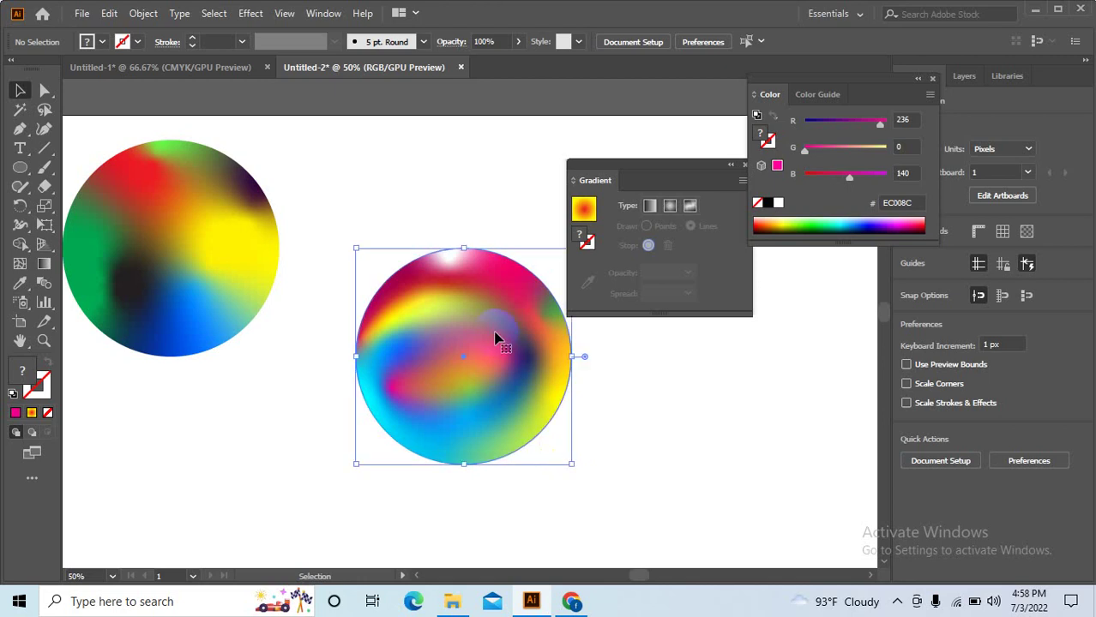
left_click(201, 294)
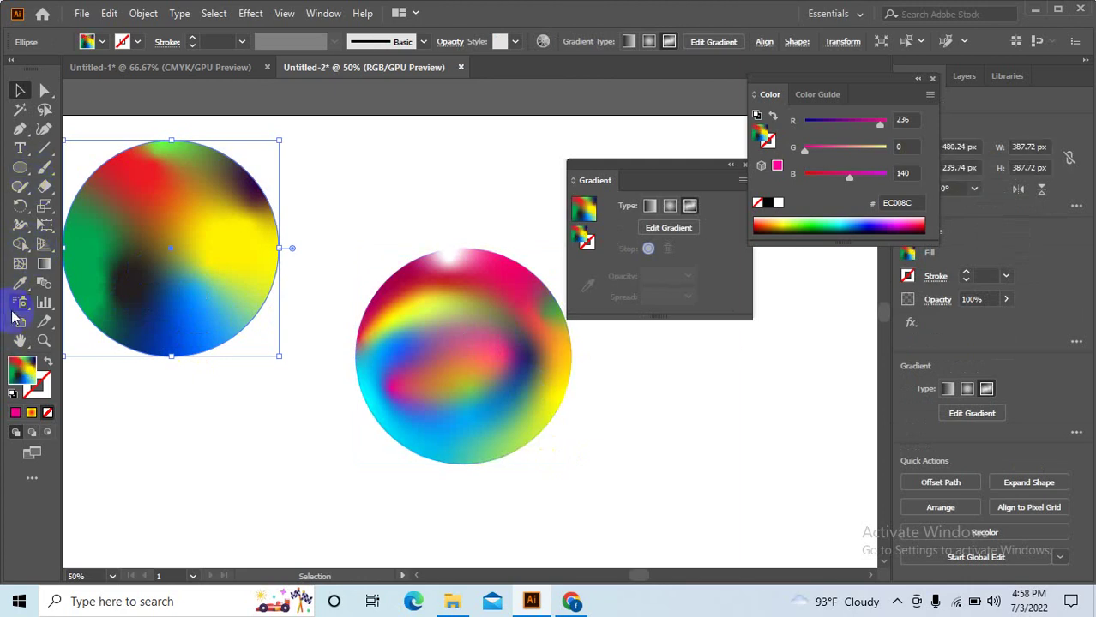
- Move the whitish point to the left circle's edge and add a curved line of brown stops through it
left_click(44, 264)
mouse_move(248, 274)
left_mouse_down()
mouse_move(276, 273)
mouse_move(232, 244)
left_mouse_up()
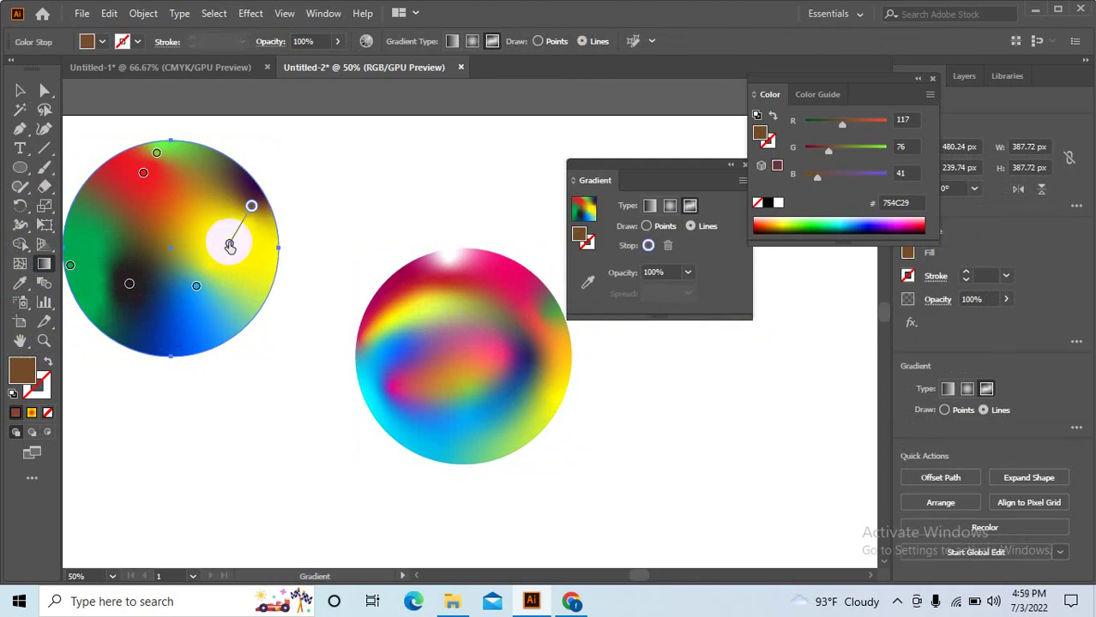
left_click(251, 206)
left_click(237, 291)
left_click(155, 334)
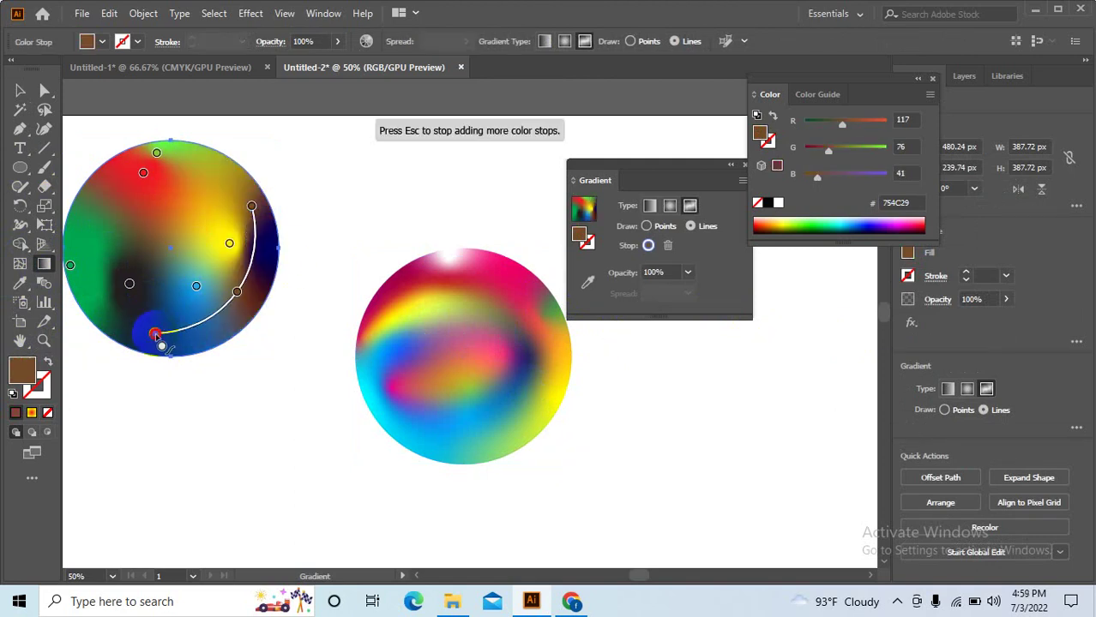
left_click(172, 224)
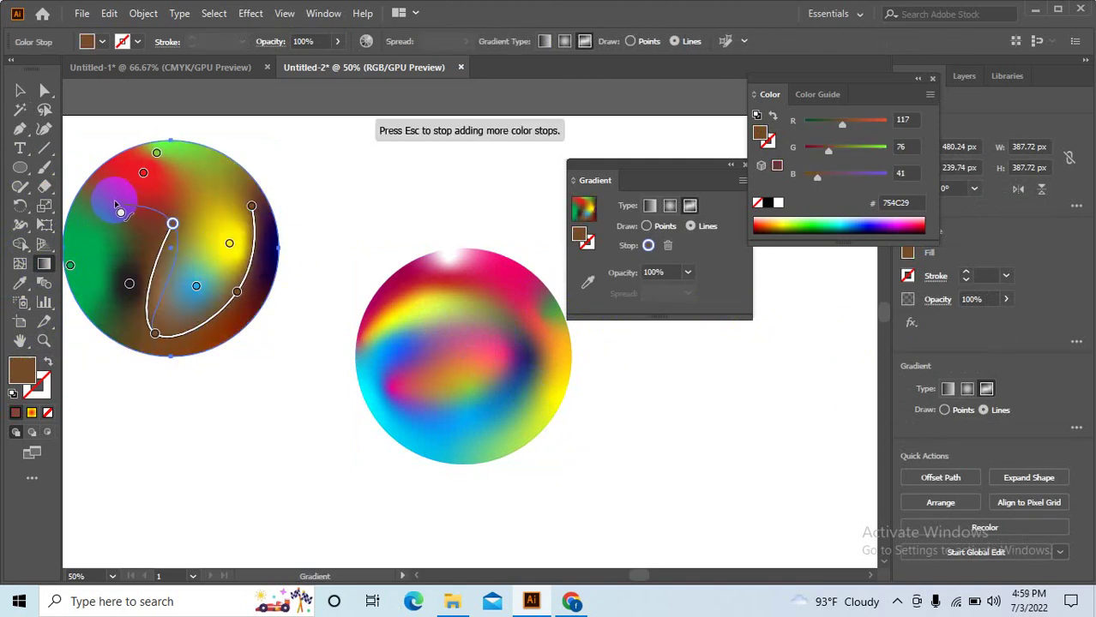
left_click(110, 201)
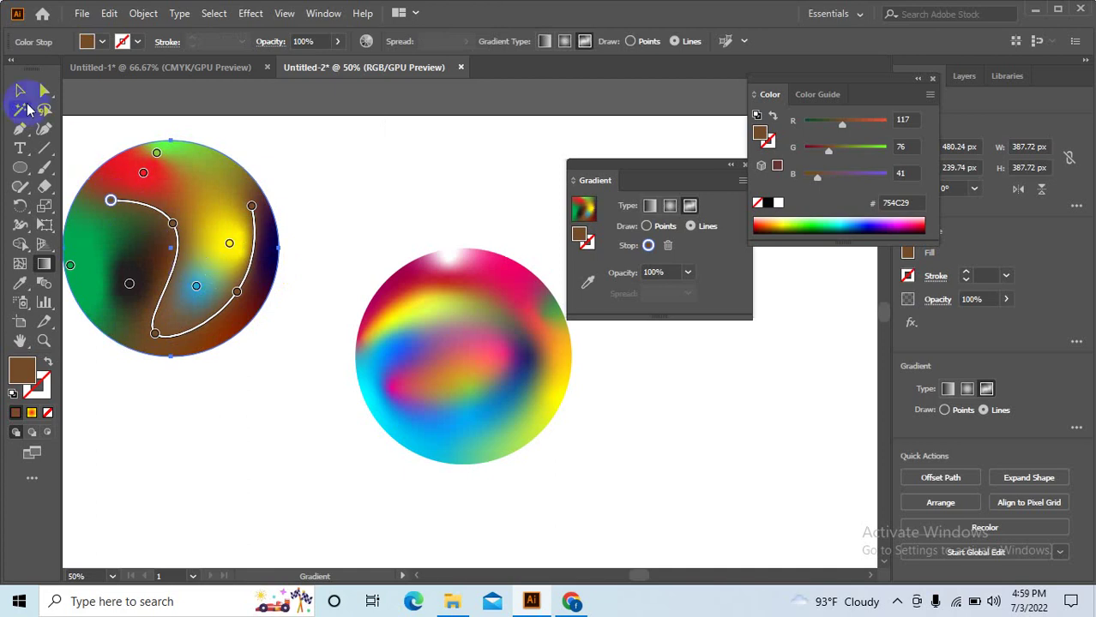
left_click(20, 91)
left_click(336, 220)
left_click_drag(336, 220, 385, 209)
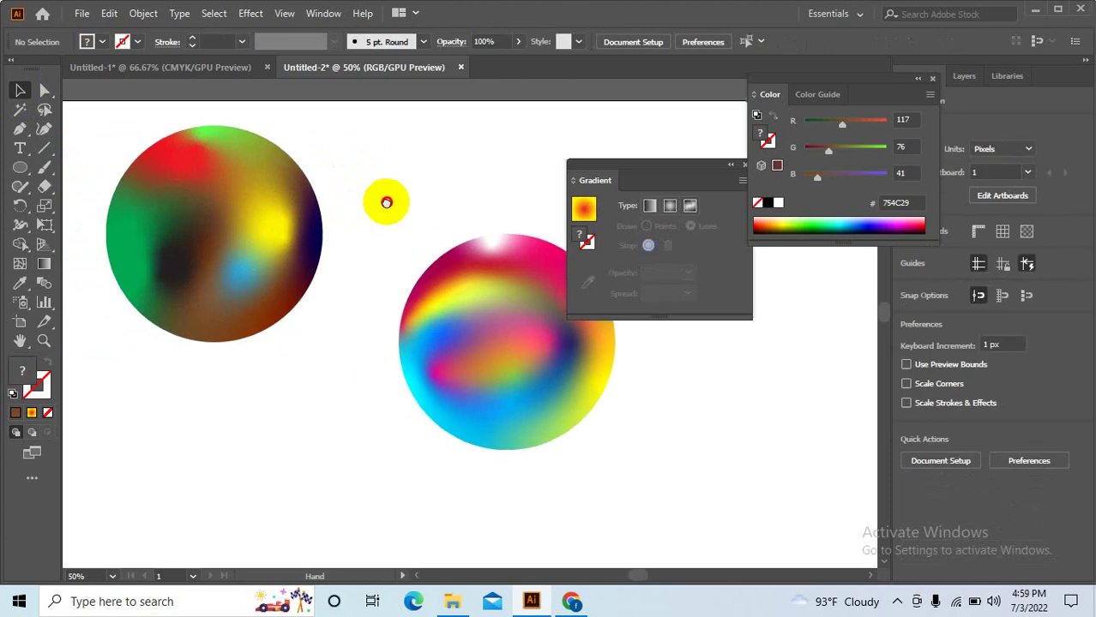
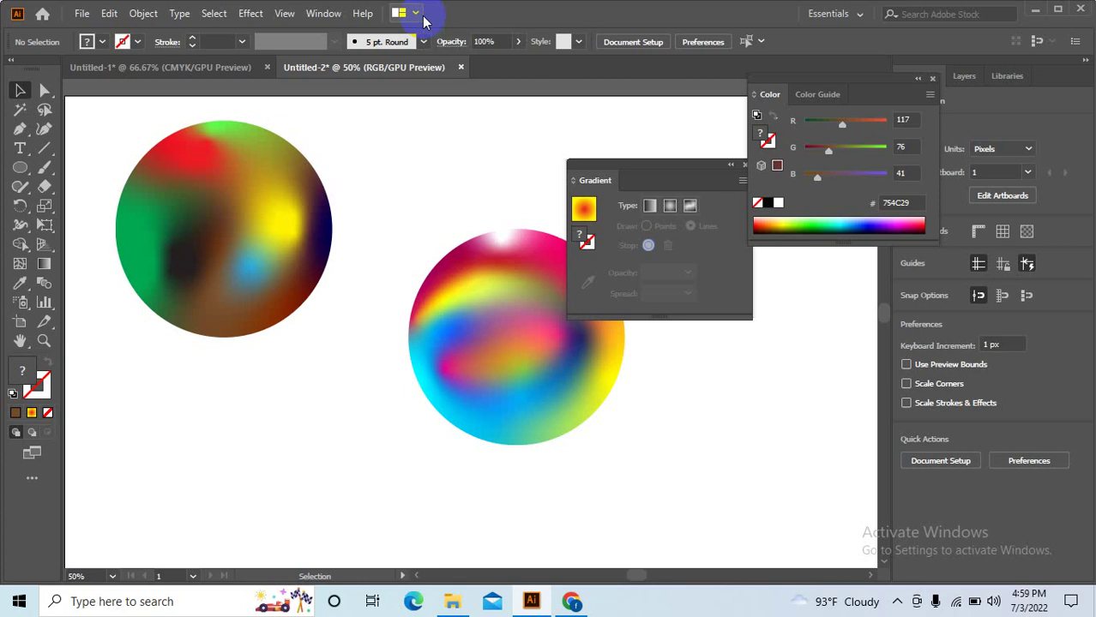
- Close the Gradient panel and delete both blurry multicolour circles, leaving an empty artboard
left_click_drag(666, 164, 605, 153)
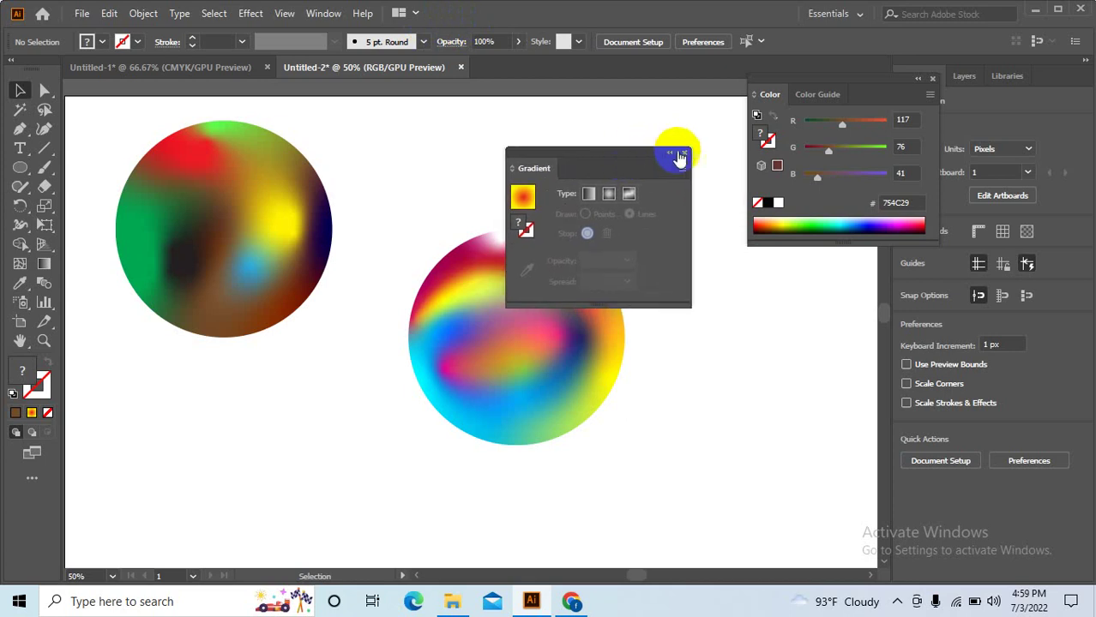
left_click(684, 153)
scroll(694, 391, "down", 1)
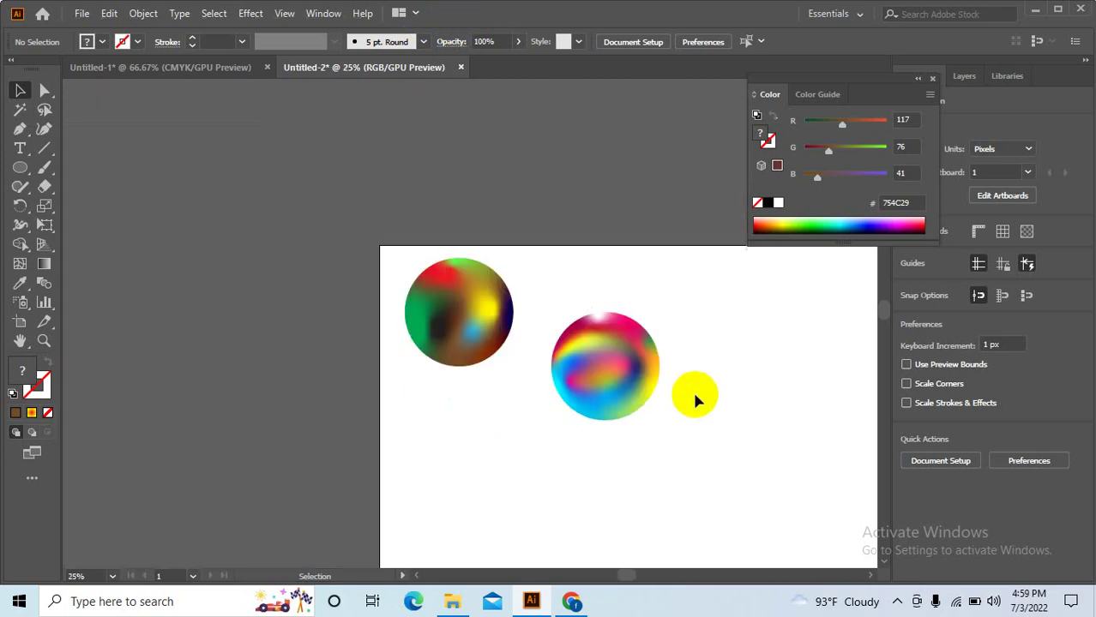
mouse_move(698, 443)
left_mouse_down()
mouse_move(487, 289)
mouse_move(316, 233)
left_mouse_up()
key("Delete")
scroll(336, 263, "down", 1)
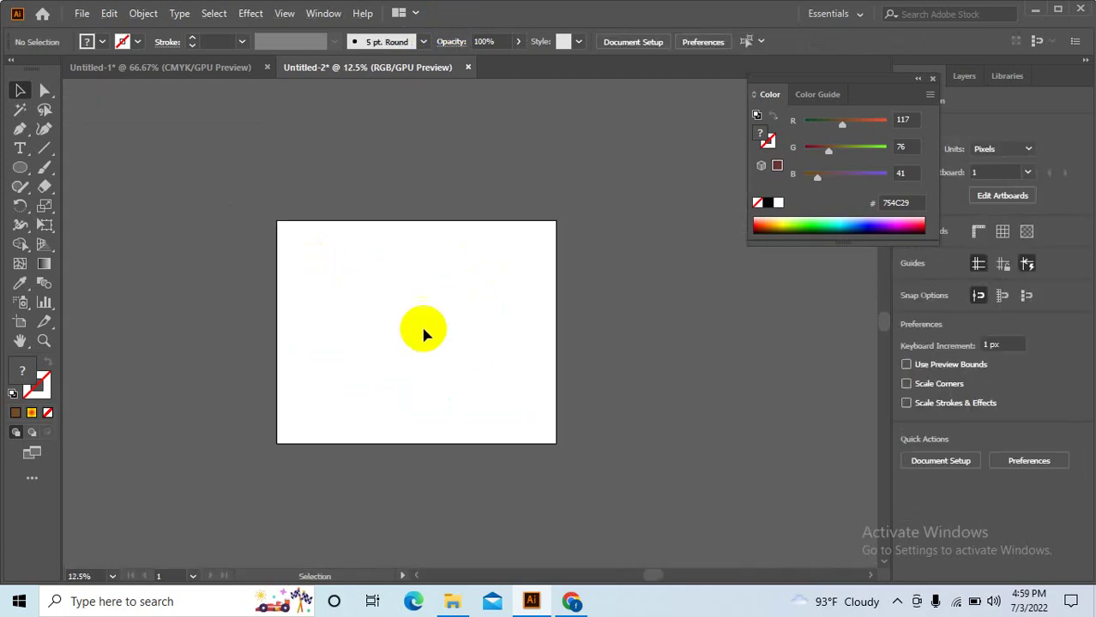
left_click(20, 167)
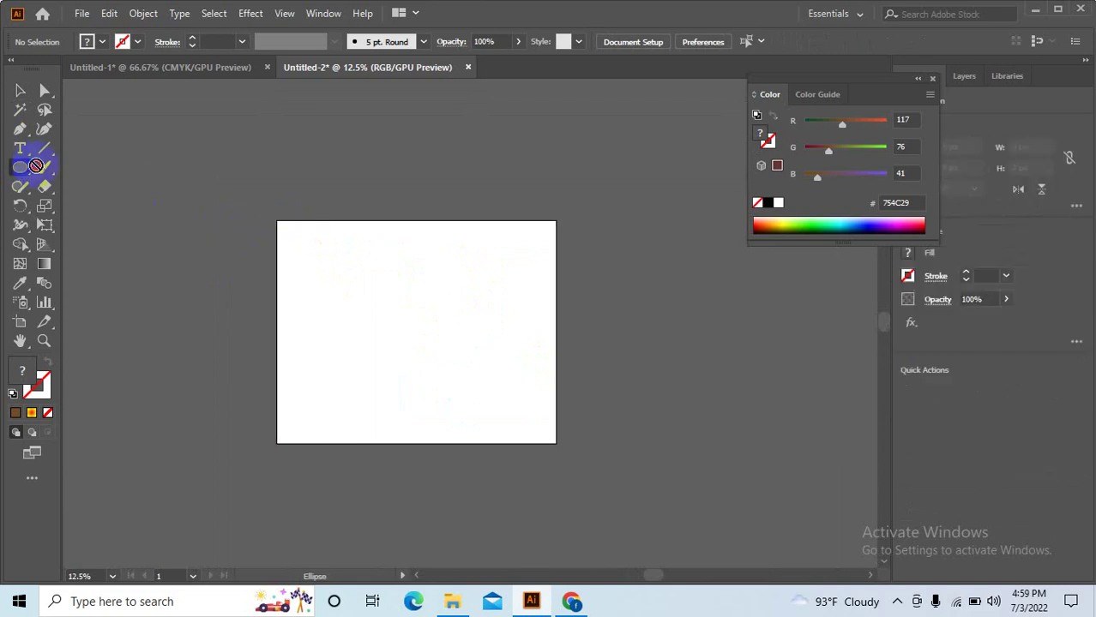
- Draw a tall rectangle on the artboard and fill it yellow
left_click_drag(23, 169, 61, 164)
scroll(287, 227, "up", 1)
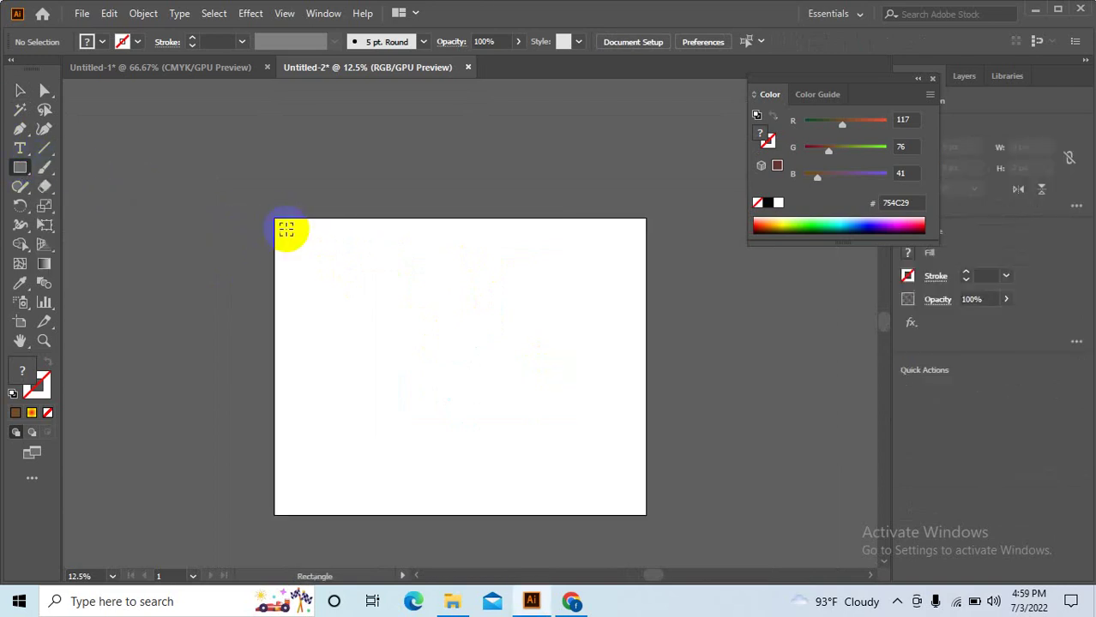
left_click_drag(274, 219, 419, 430)
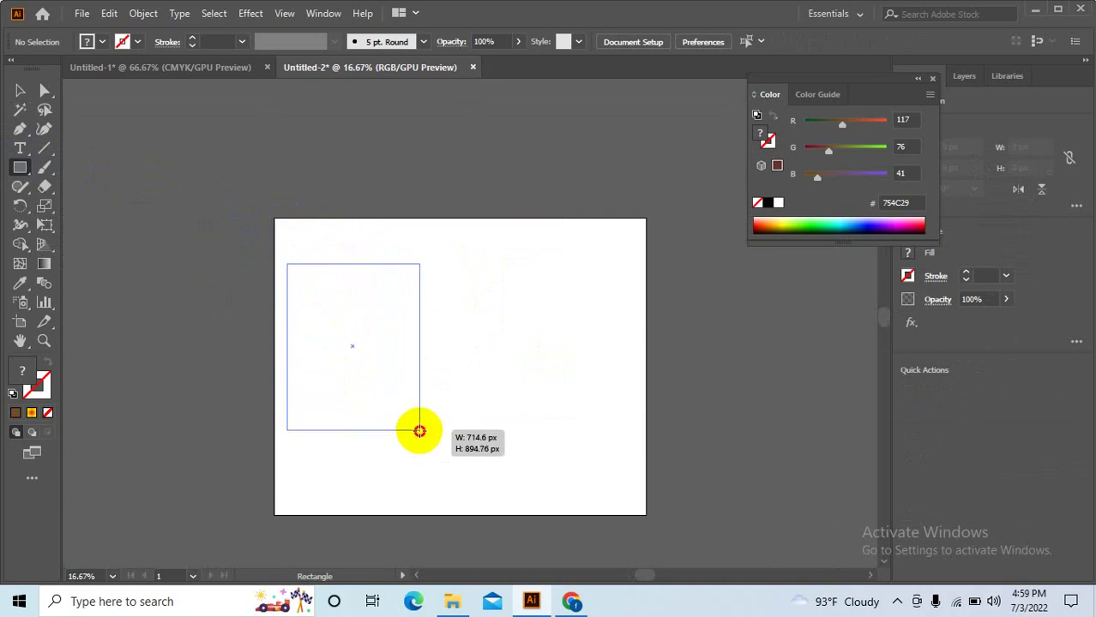
left_click_drag(418, 430, 407, 451)
left_click(20, 90)
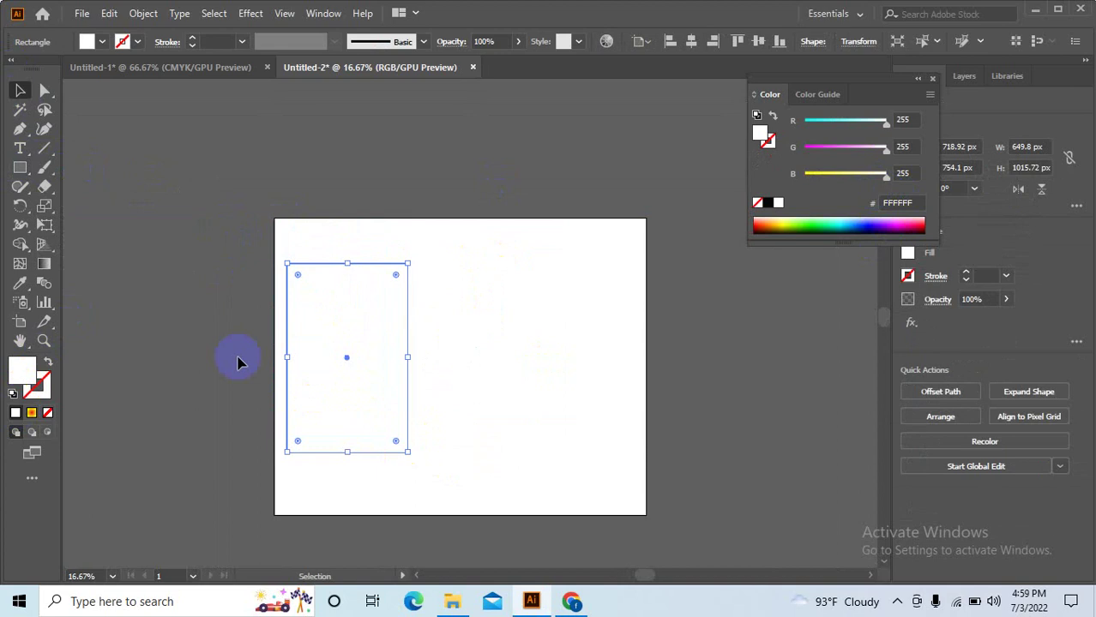
left_click_drag(885, 175, 804, 175)
left_click(489, 367)
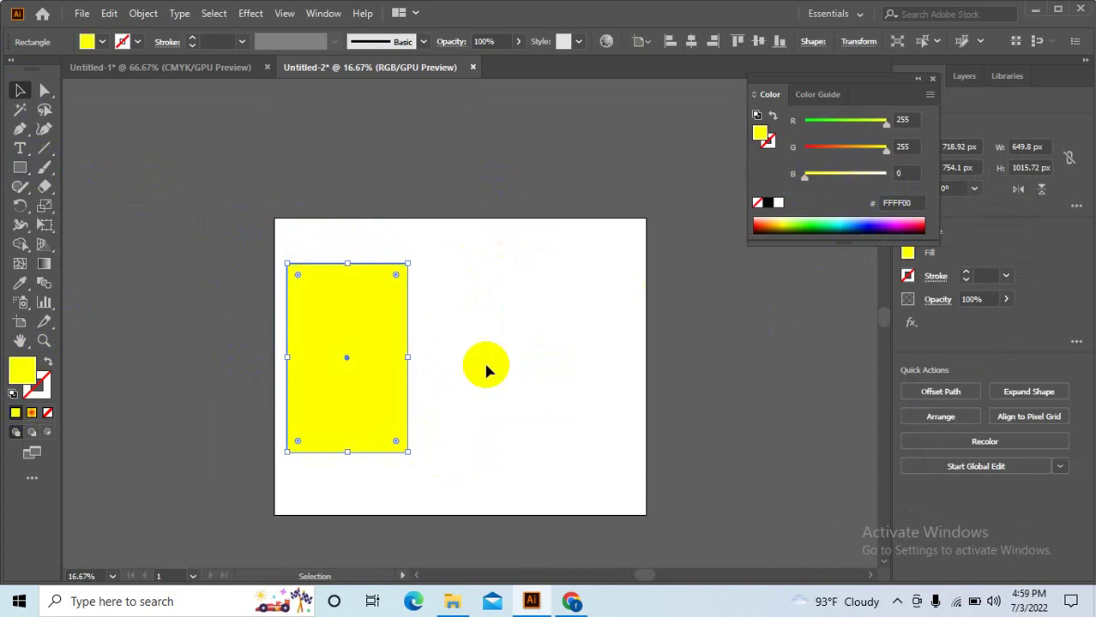
- Draw a roughly 472 px square inside the yellow rectangle
scroll(350, 384, "up", 2)
left_click(358, 397)
scroll(404, 391, "right", 3)
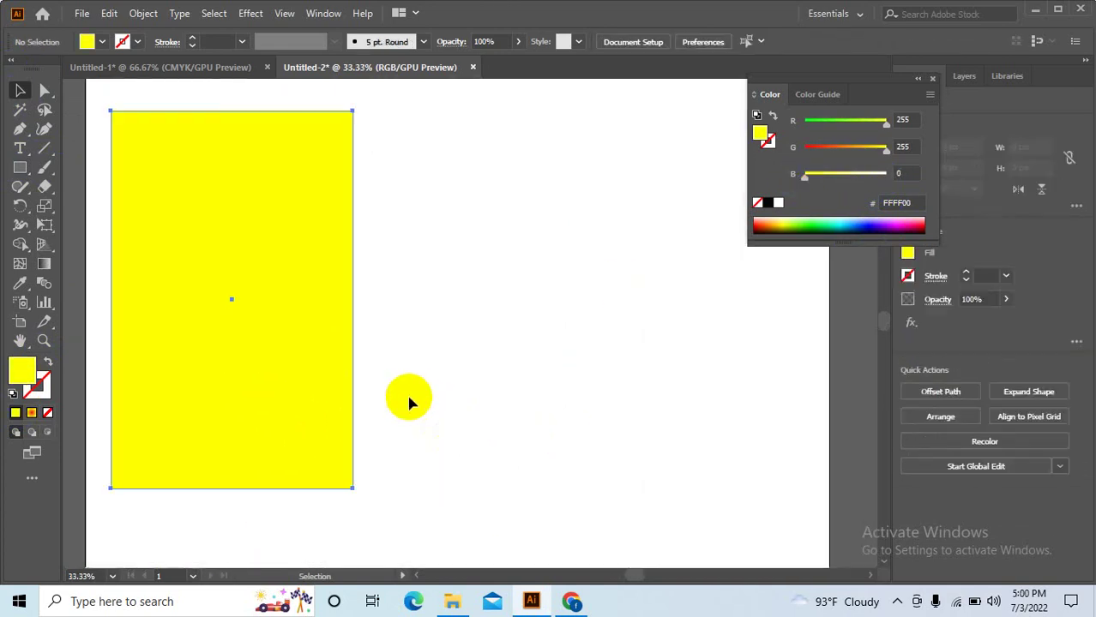
scroll(335, 372, "down", 1)
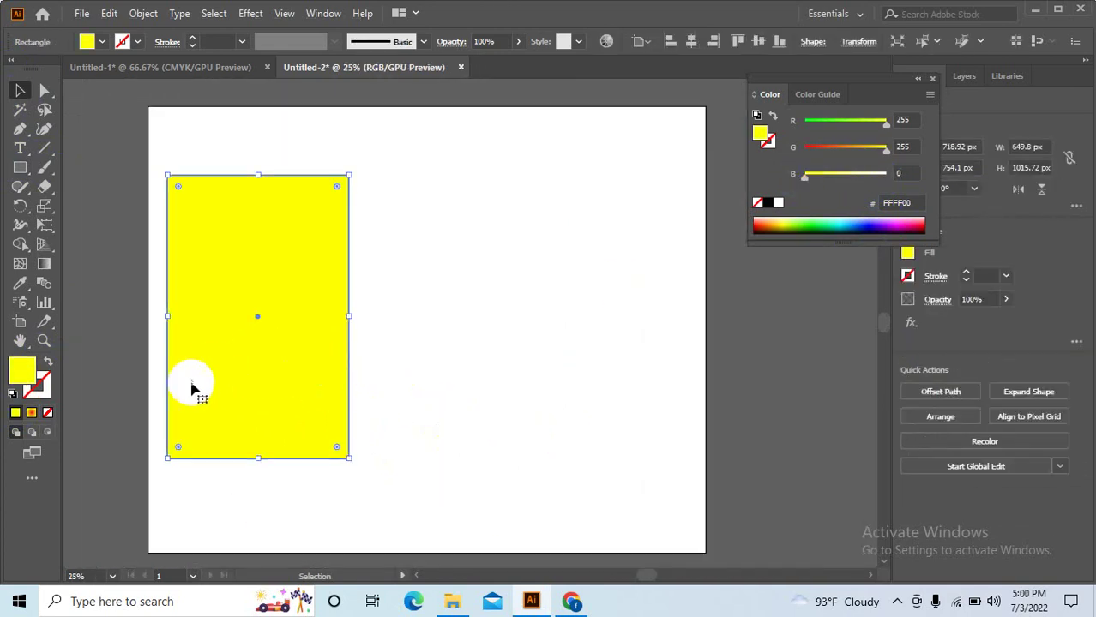
left_click(20, 168)
mouse_move(189, 202)
left_mouse_down()
mouse_move(287, 346)
mouse_move(321, 333)
left_mouse_up()
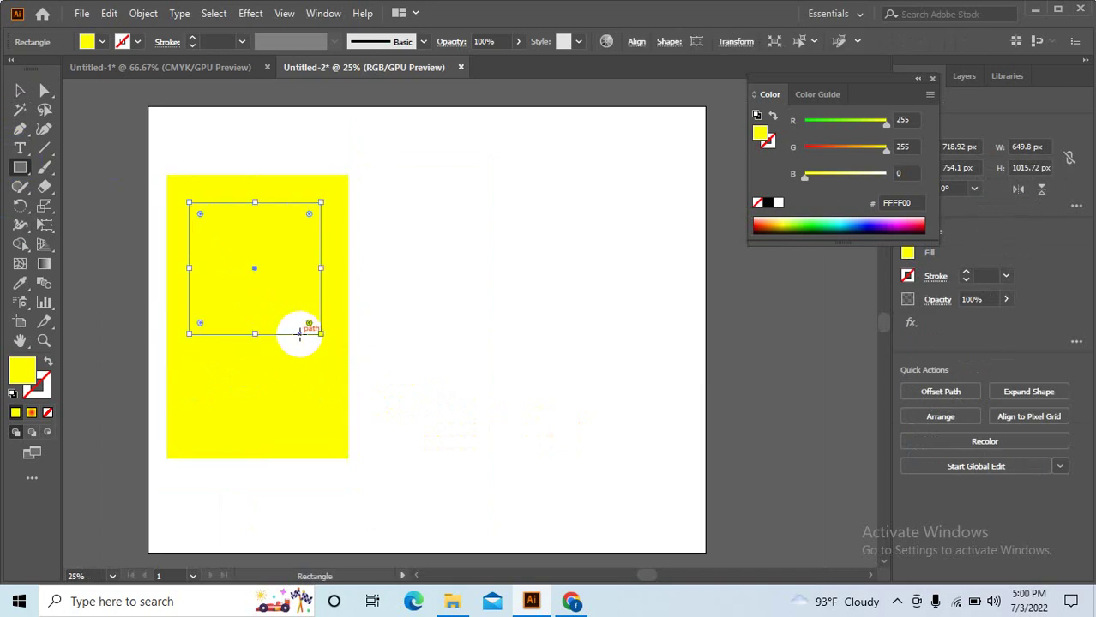
- Look at the rainbow wave image in Chrome, then return to Illustrator's Selection tool
left_click(573, 605)
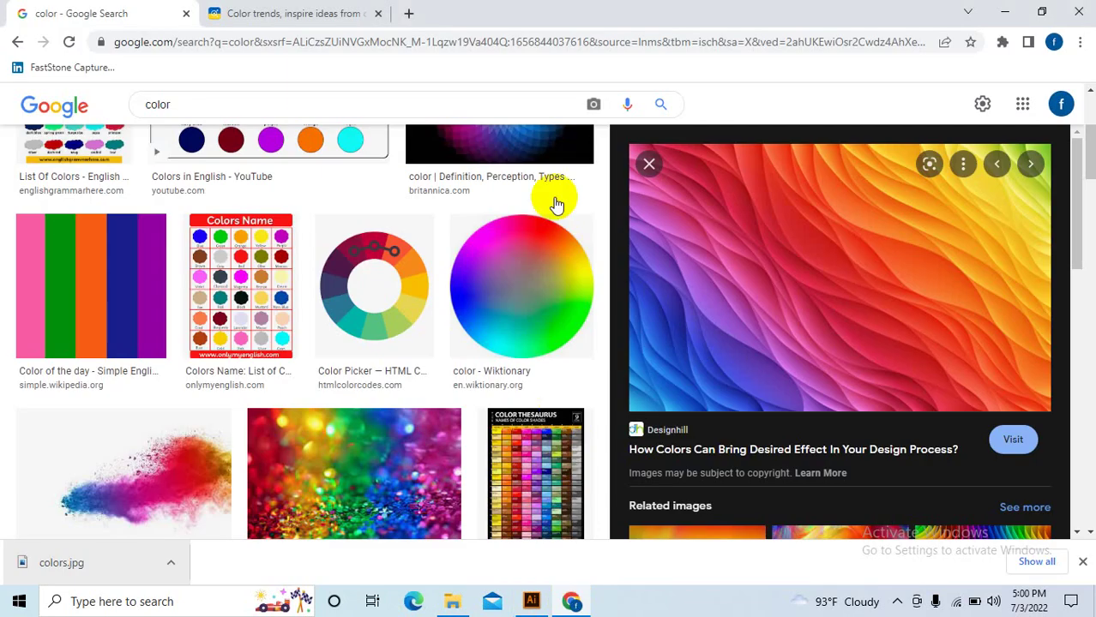
right_click(734, 206)
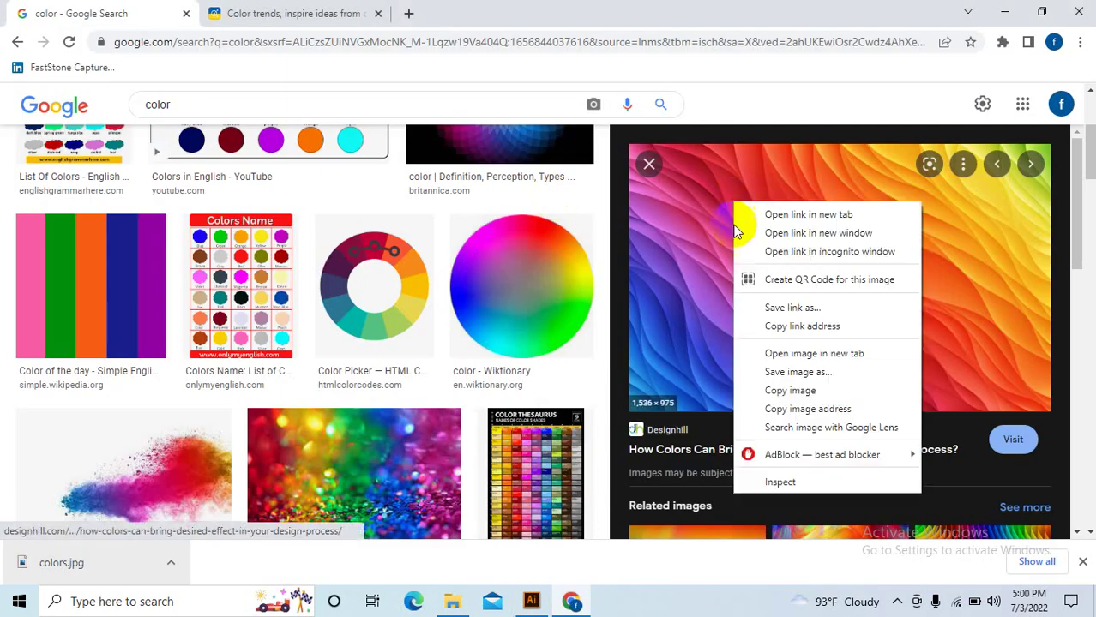
left_click(533, 601)
left_click(17, 90)
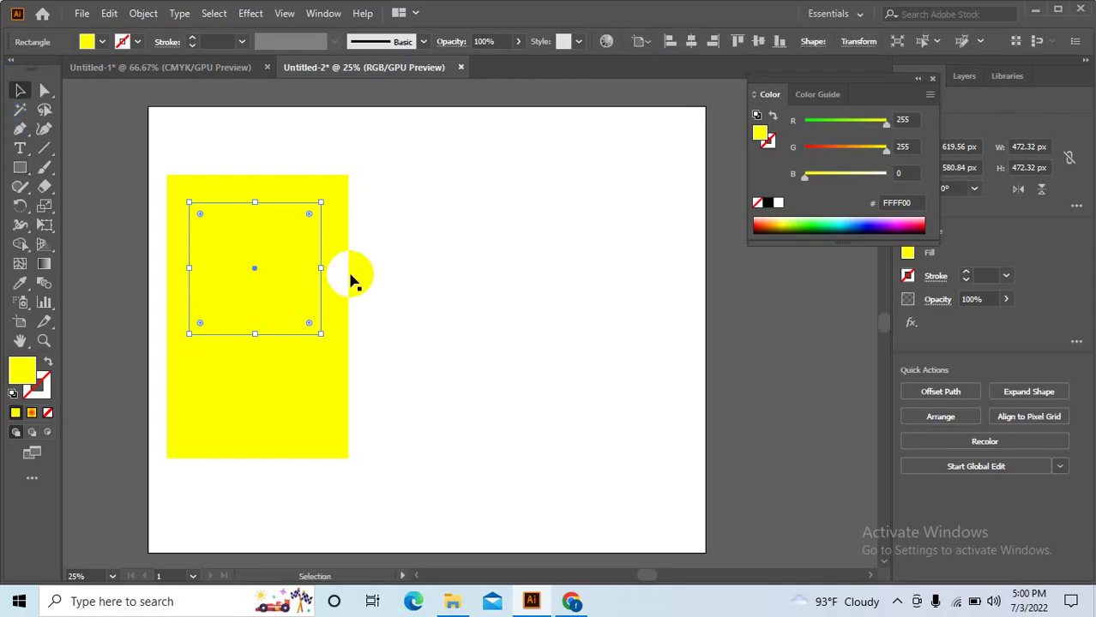
- Drag colors.jpg from Untitled-1 onto the Untitled-2 artboard beside the yellow rectangle
scroll(349, 277, "down", 2)
scroll(504, 295, "left", 3)
scroll(493, 296, "down", 2)
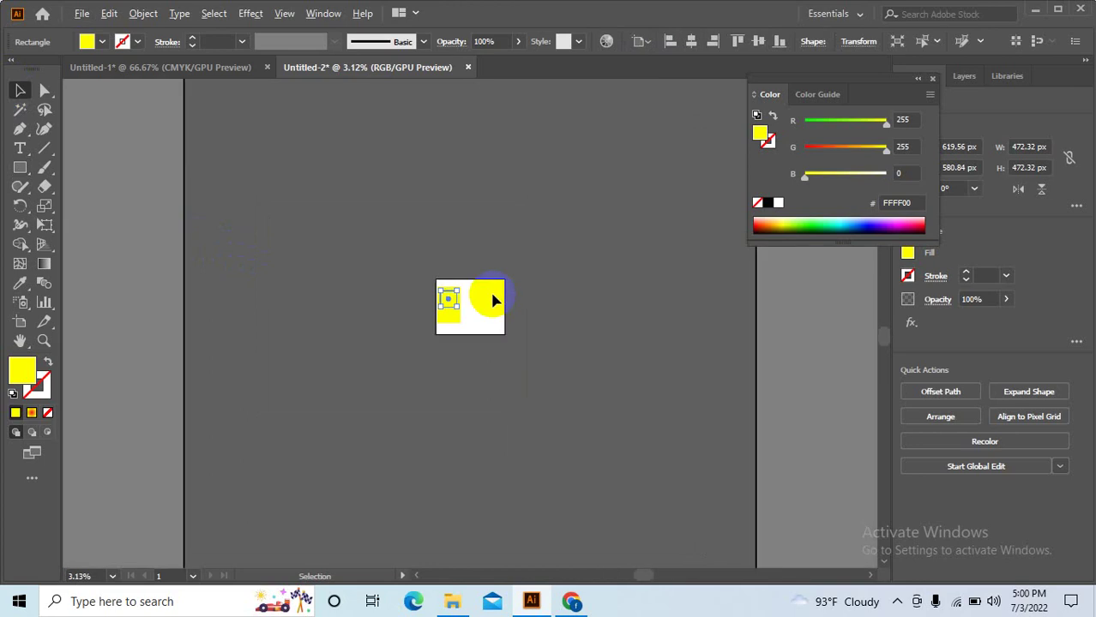
scroll(493, 301, "up", 2)
left_click(220, 67)
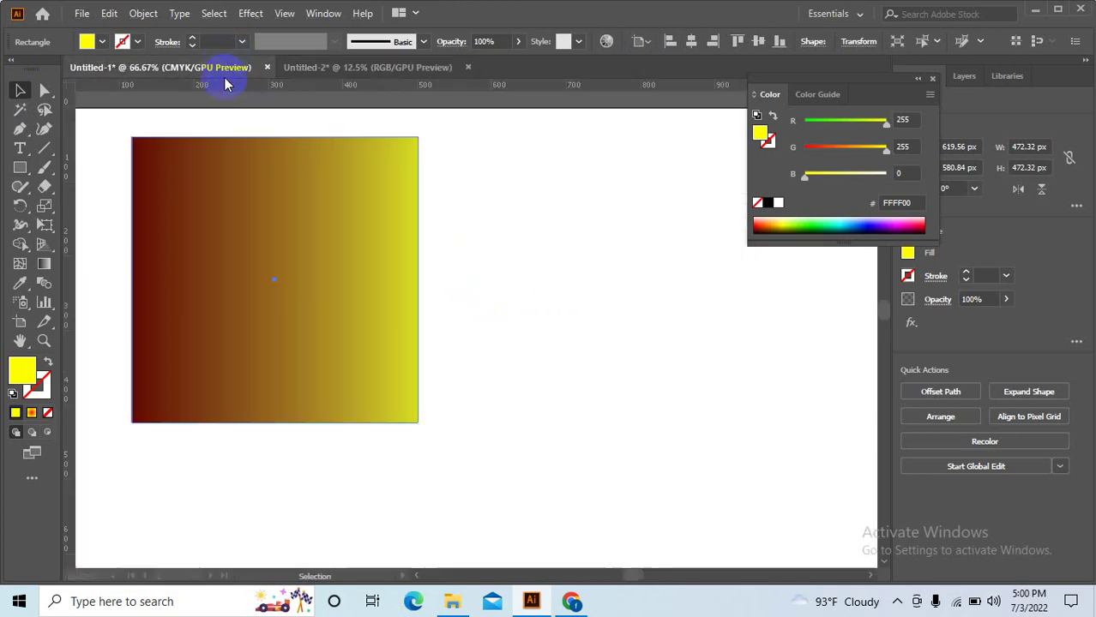
scroll(231, 210, "down", 3)
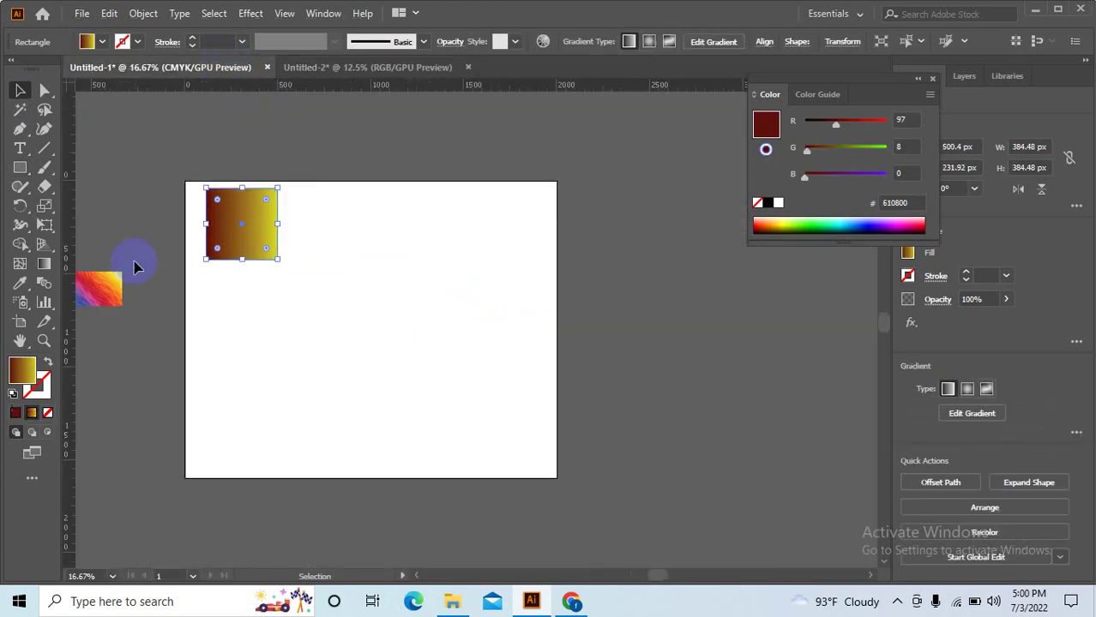
mouse_move(107, 289)
left_mouse_down()
mouse_move(301, 146)
mouse_move(347, 79)
mouse_move(451, 347)
left_mouse_up()
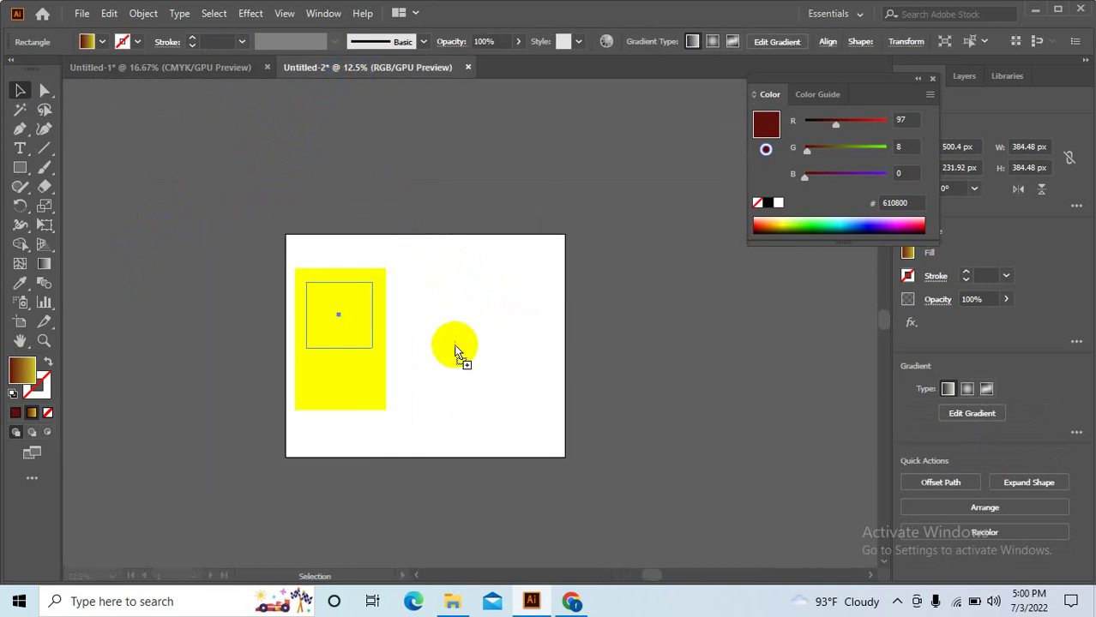
scroll(436, 358, "up", 2)
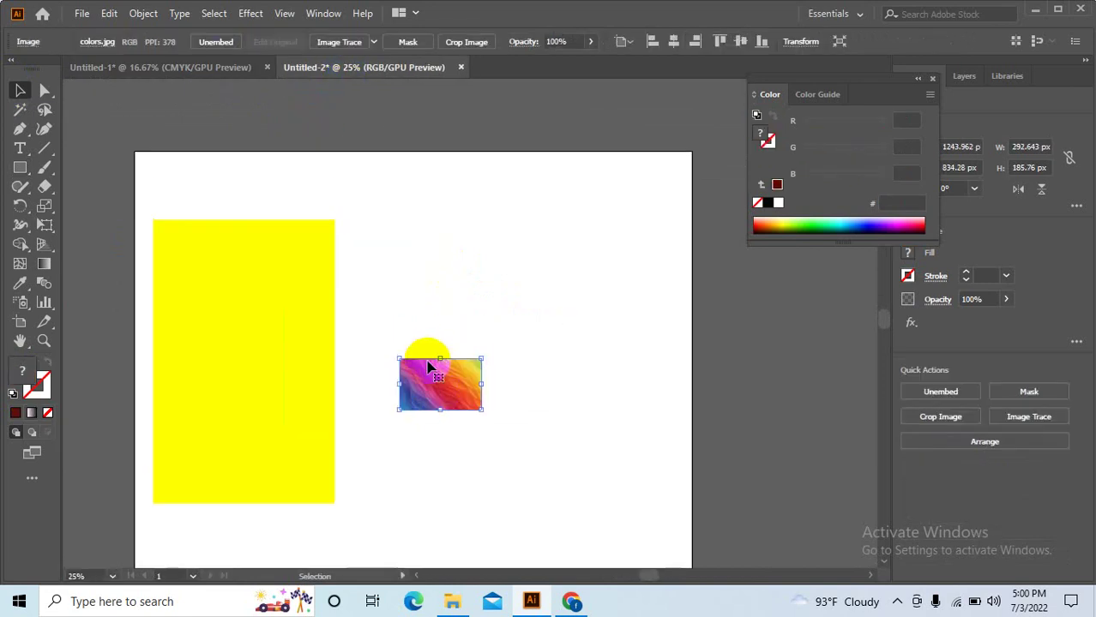
scroll(539, 282, "up", 1)
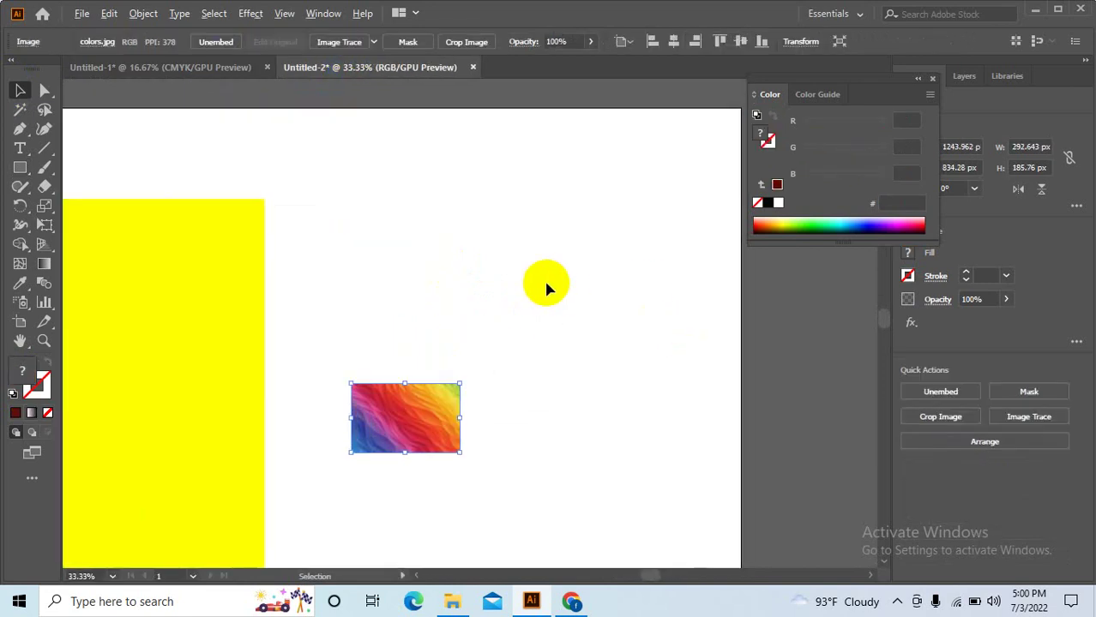
- Give the square a gradient and sample orange from the stripe image for its left stop
left_click(30, 415)
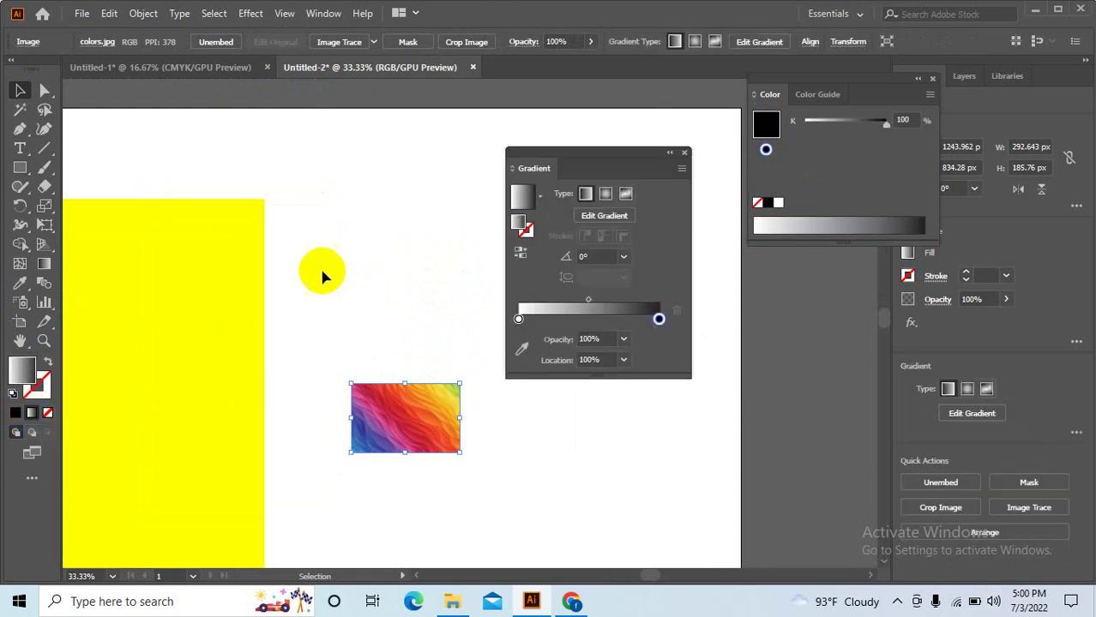
left_click_drag(323, 276, 491, 252)
left_click(284, 329)
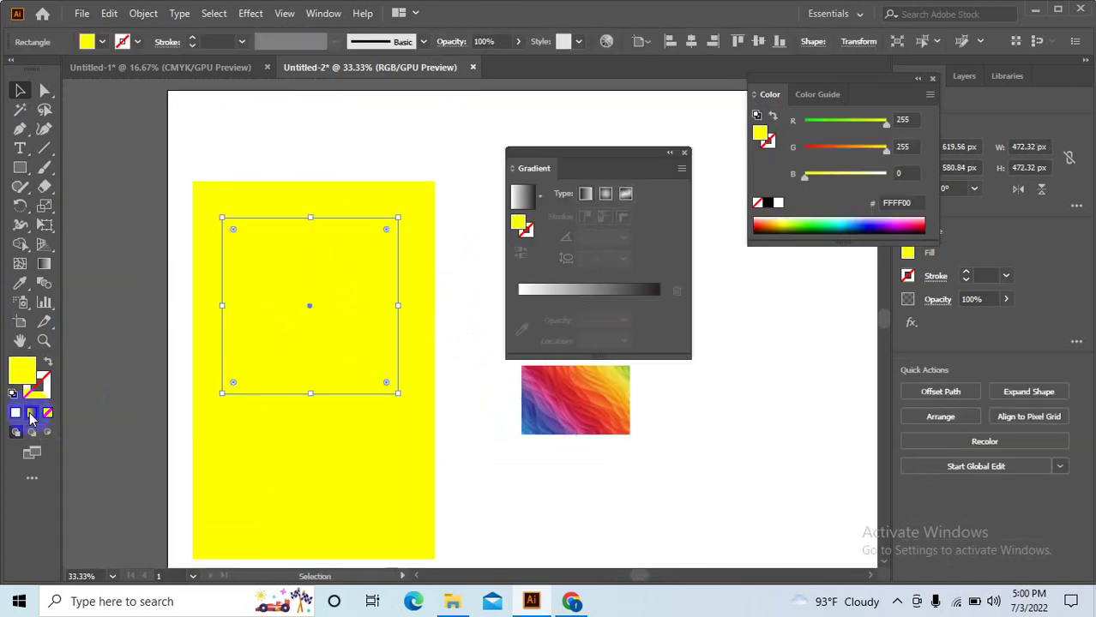
left_click(30, 415)
scroll(446, 458, "right", 2)
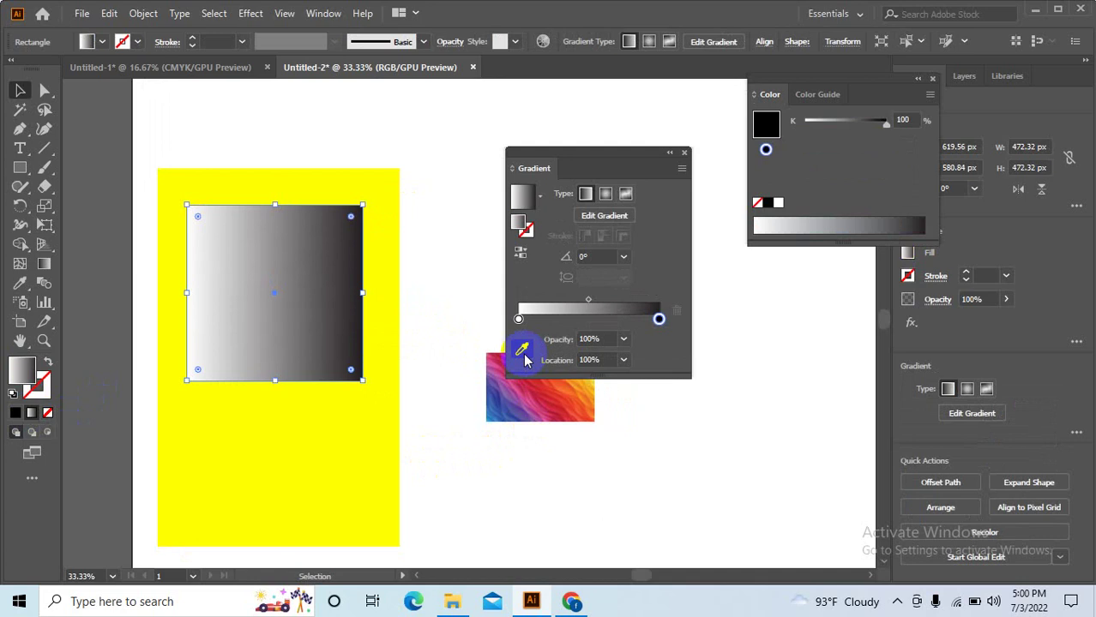
scroll(440, 436, "right", 2)
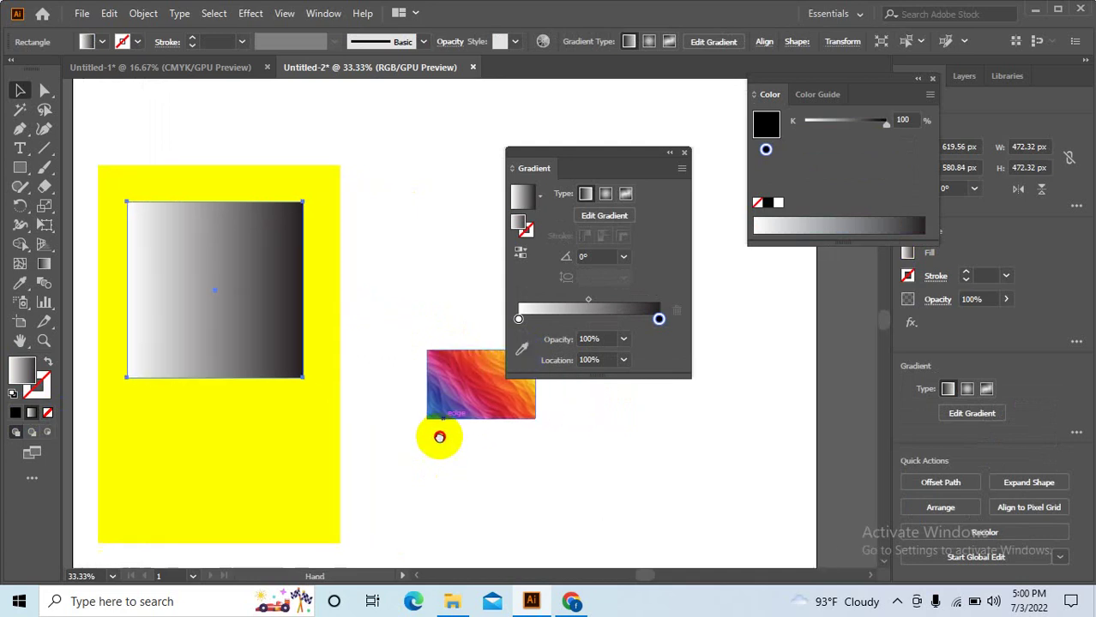
left_click(518, 319)
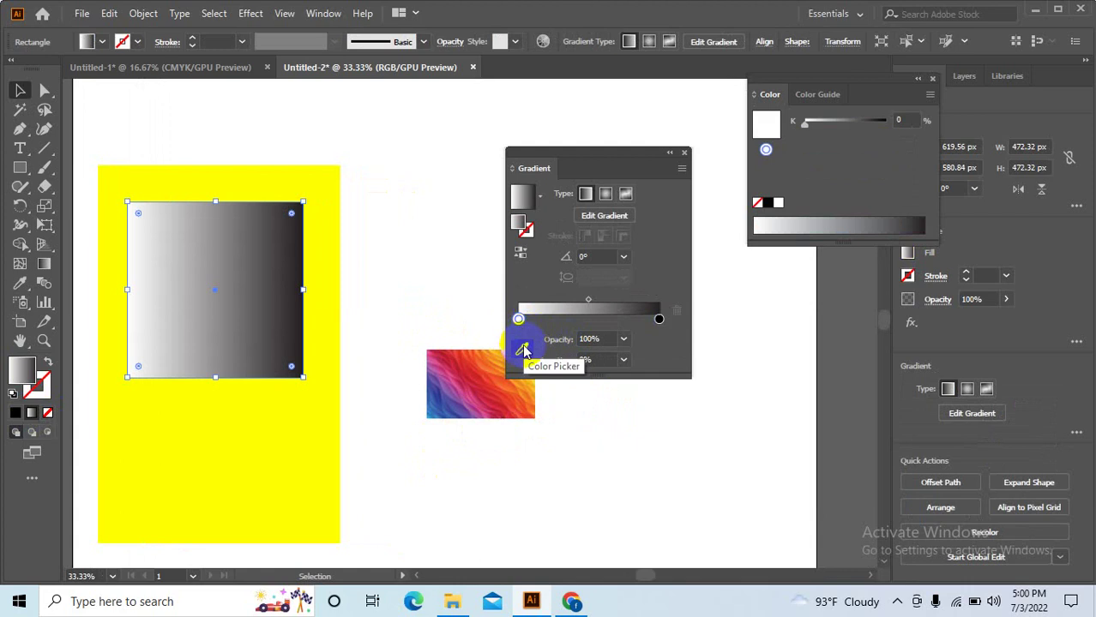
left_click(521, 350)
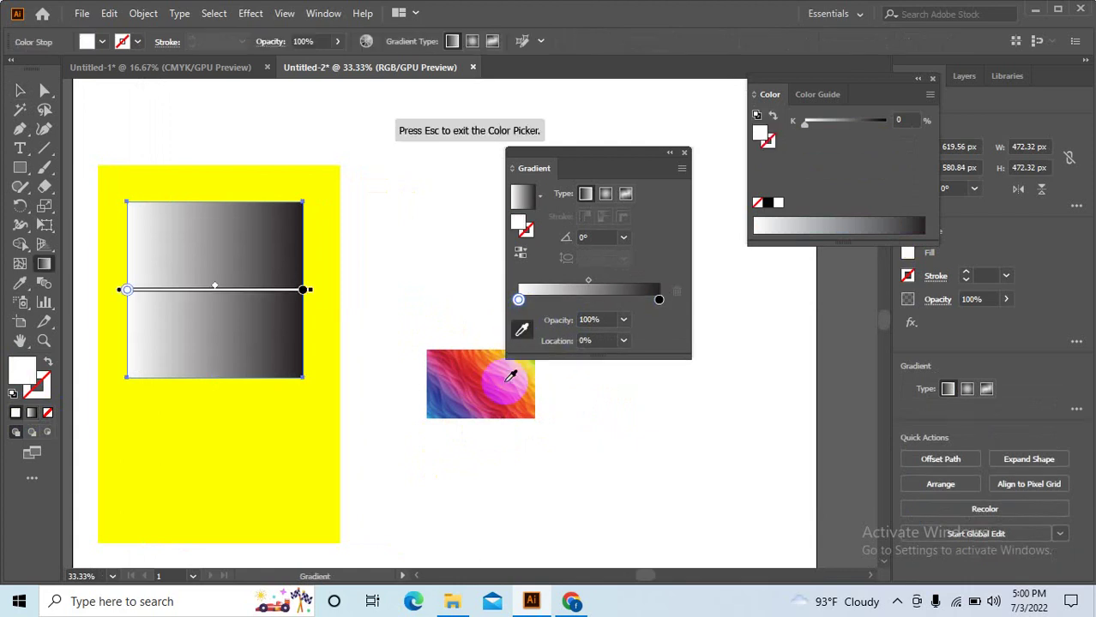
left_click(506, 383)
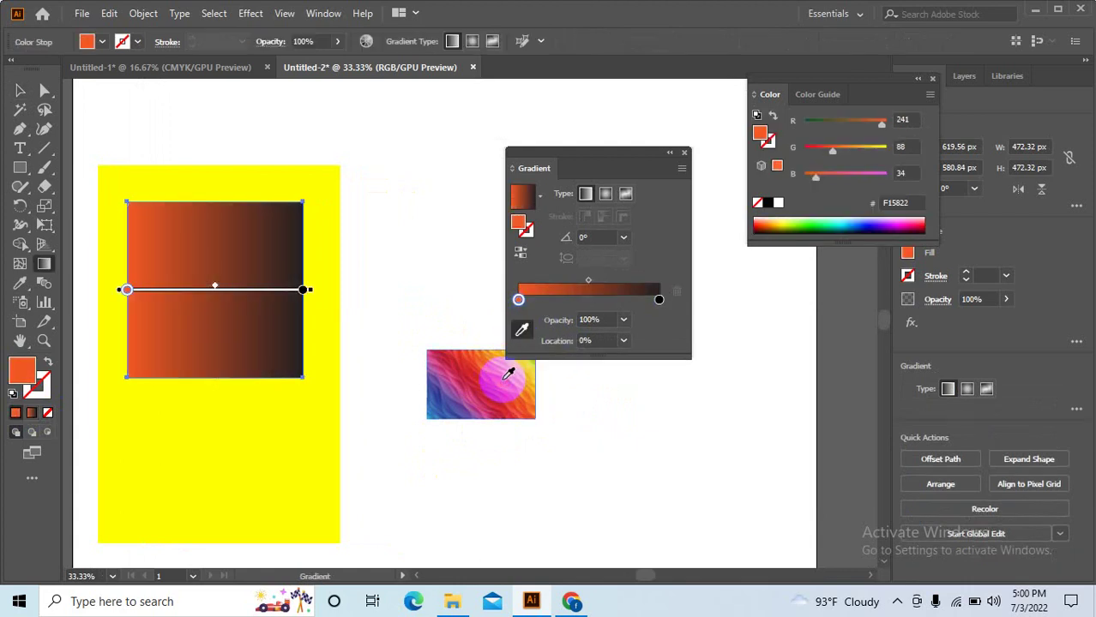
- Sample yellow (FFFF00) from the image for the gradient's right stop
left_click(658, 301)
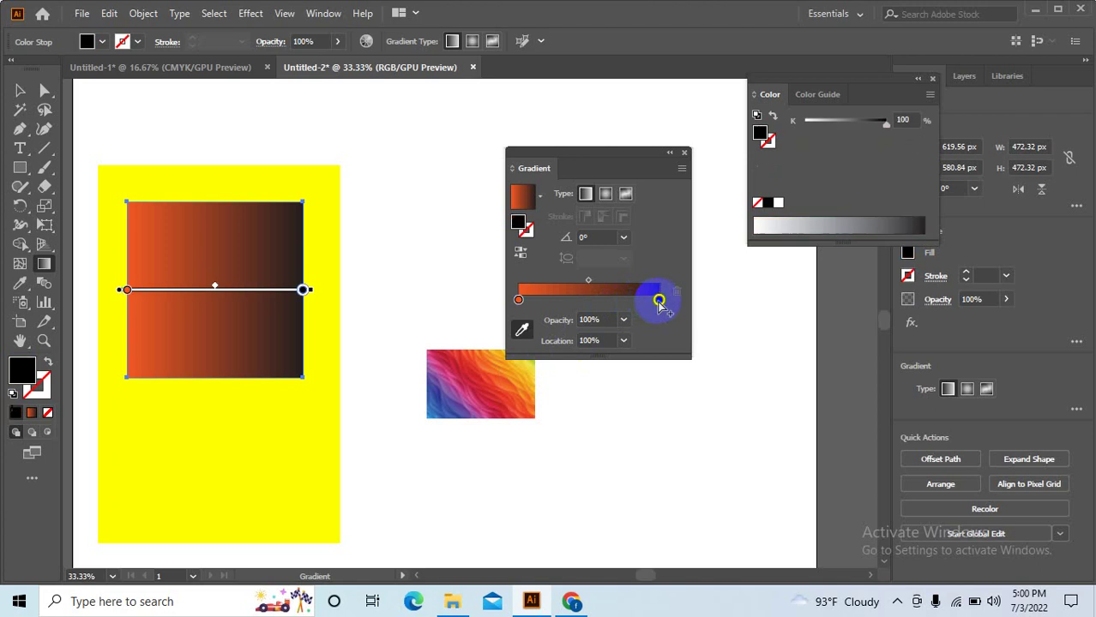
left_click(521, 331)
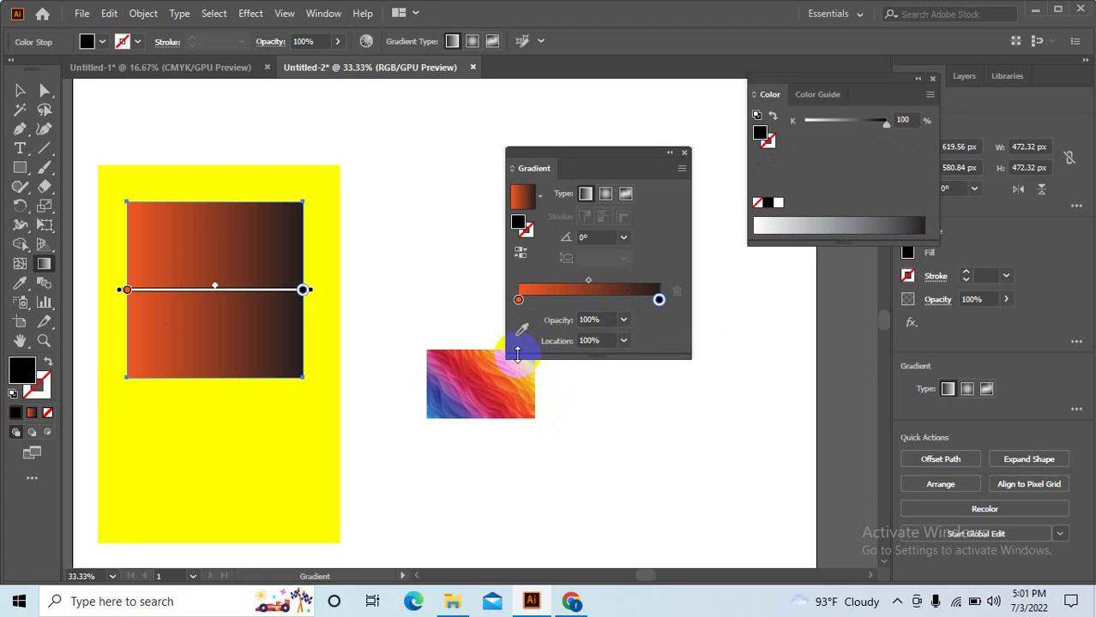
left_click(521, 333)
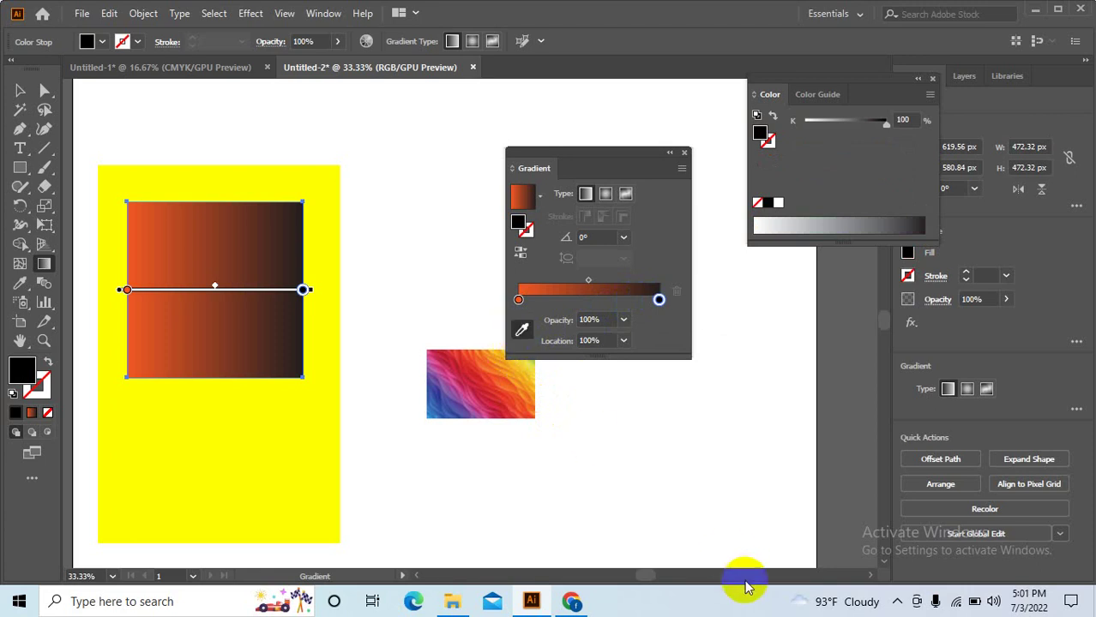
left_click(464, 405)
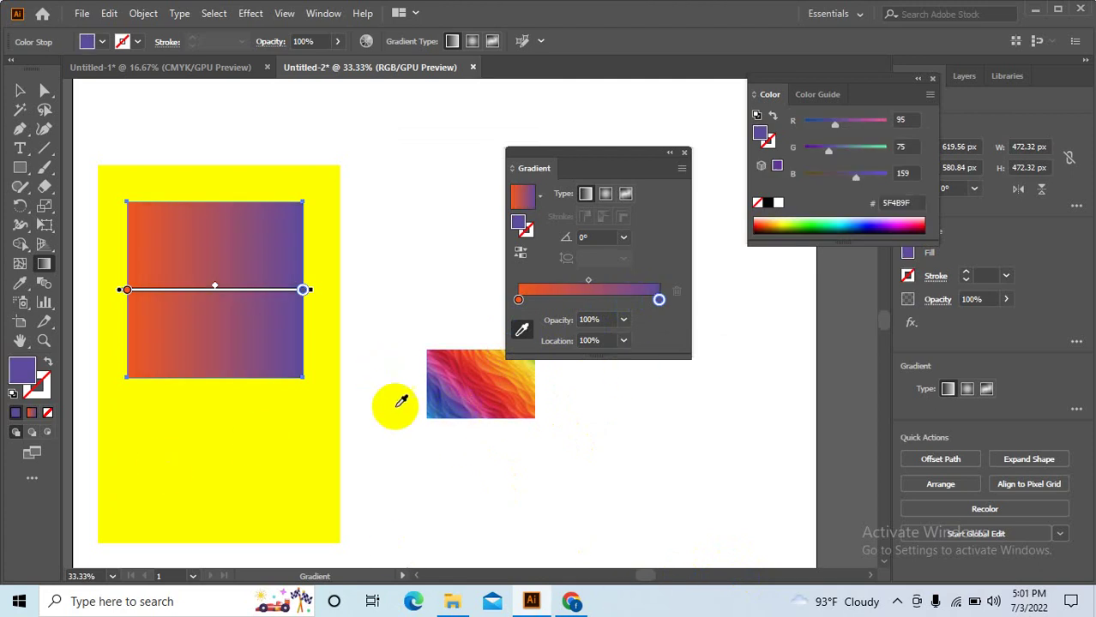
left_click(329, 438)
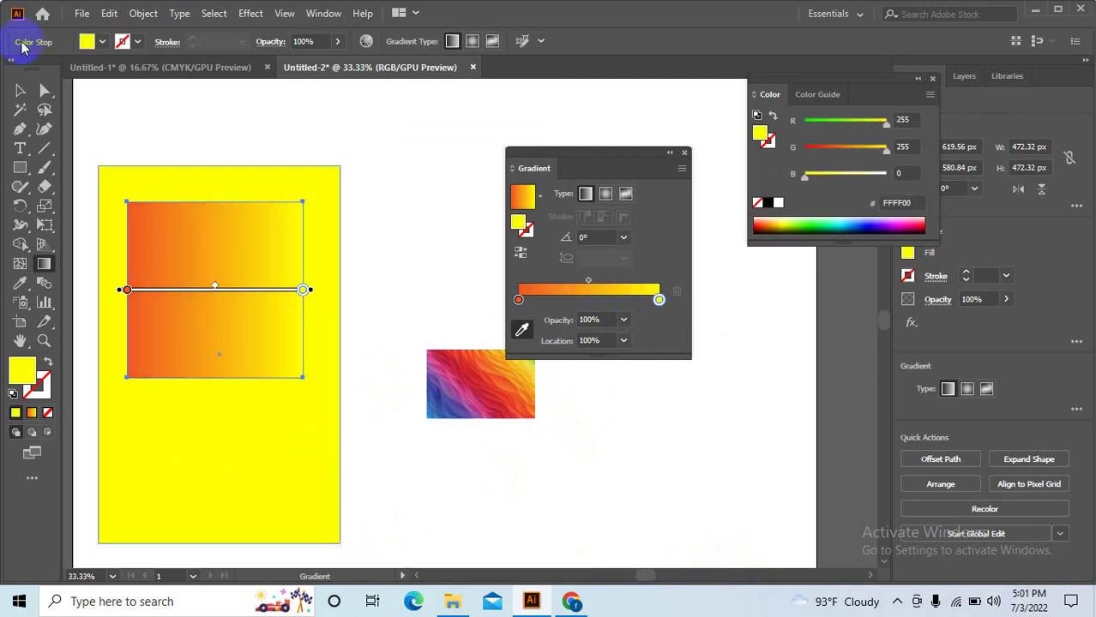
left_click(19, 90)
- Redraw the square's gradient diagonally from top-left toward lower-right
left_click(443, 196)
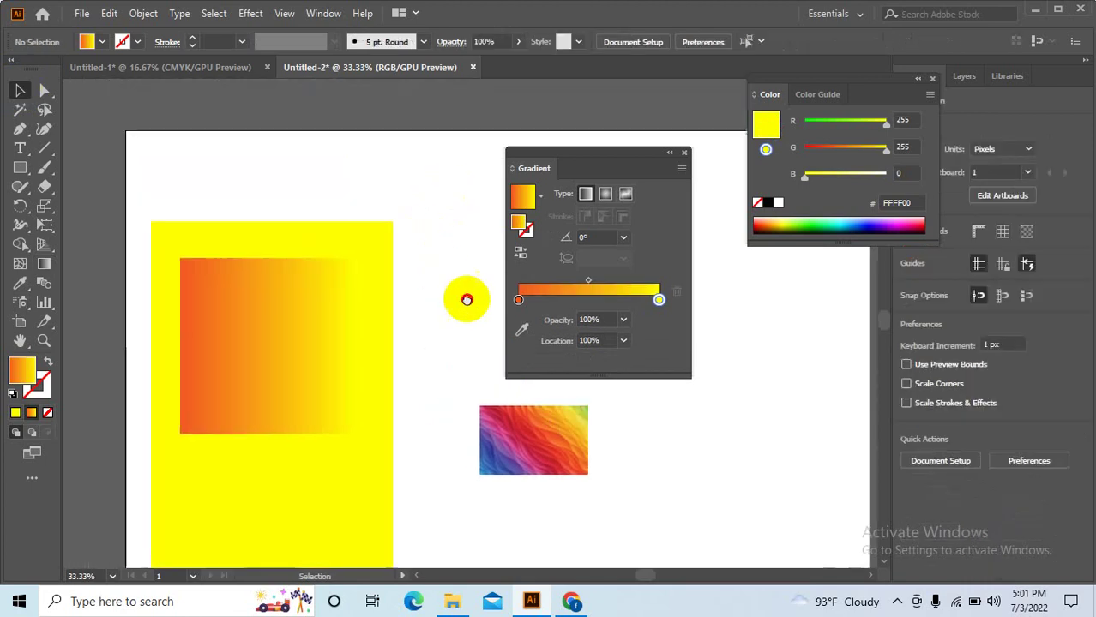
left_click(289, 350)
scroll(457, 447, "left", 2)
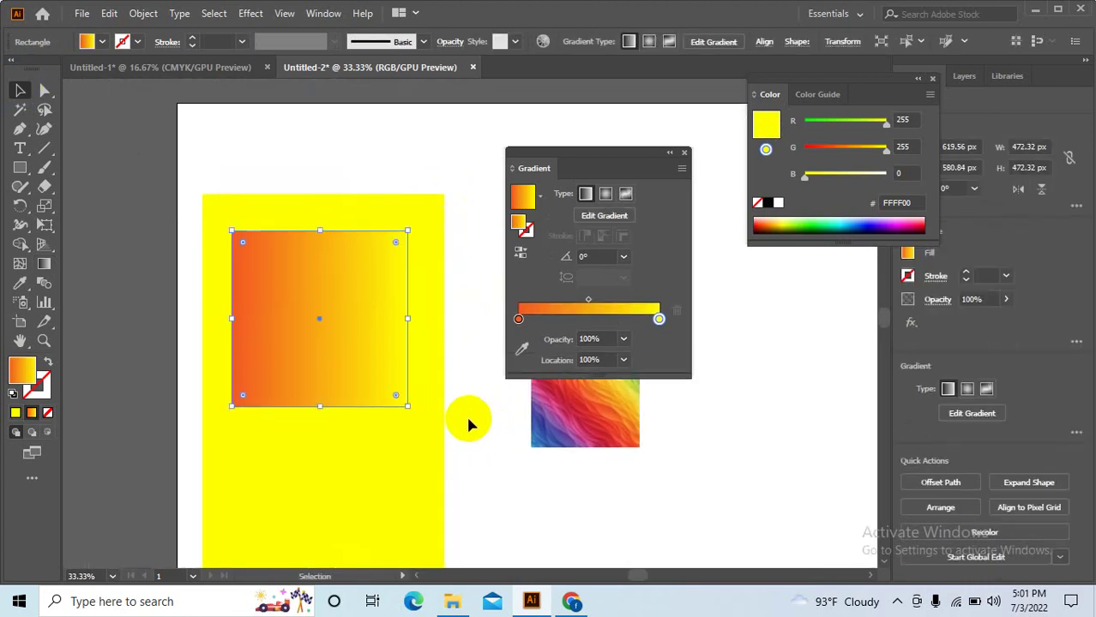
left_click(328, 358)
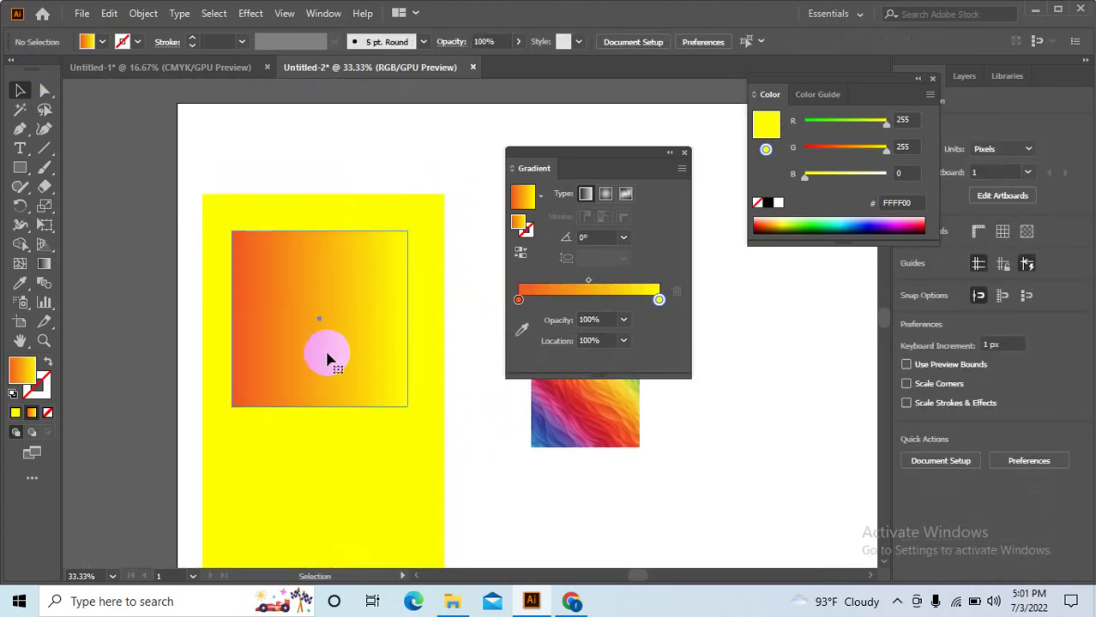
left_click(45, 265)
mouse_move(321, 287)
left_mouse_down()
mouse_move(271, 221)
mouse_move(377, 441)
left_mouse_up()
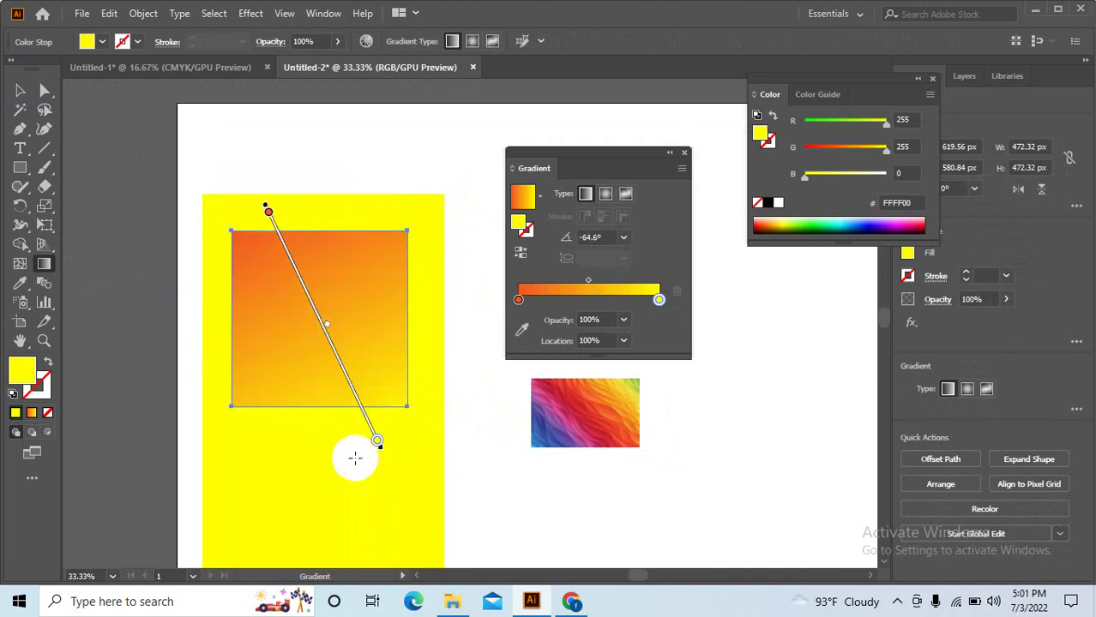
left_click_drag(240, 272, 327, 411)
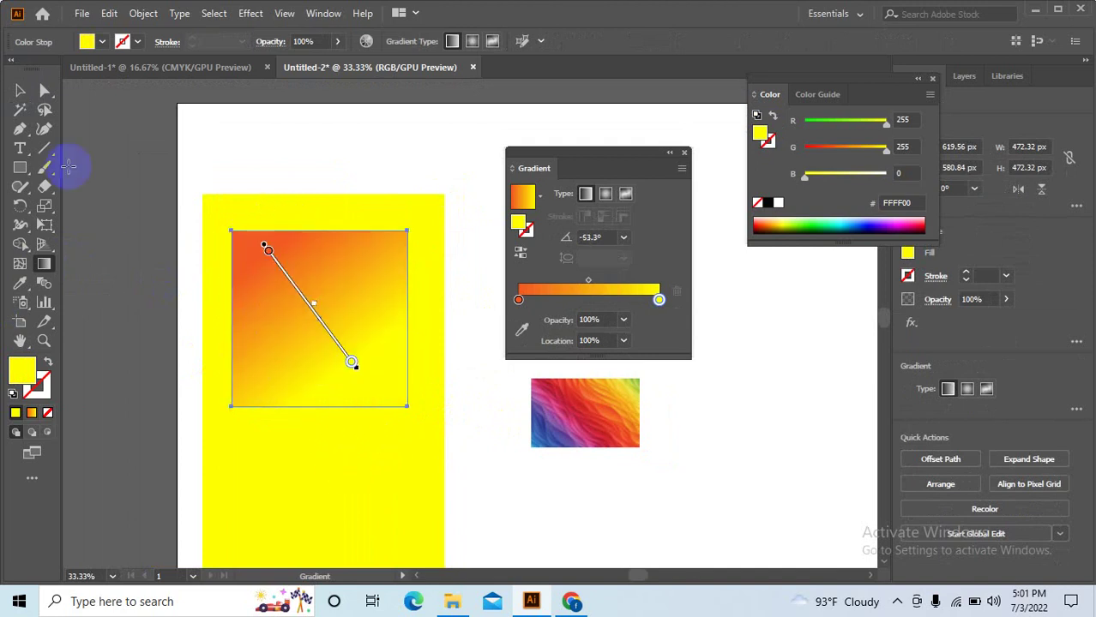
left_click(21, 92)
- Set the gradient's yellow end stop to 0% opacity
left_click(343, 135)
left_click(298, 294)
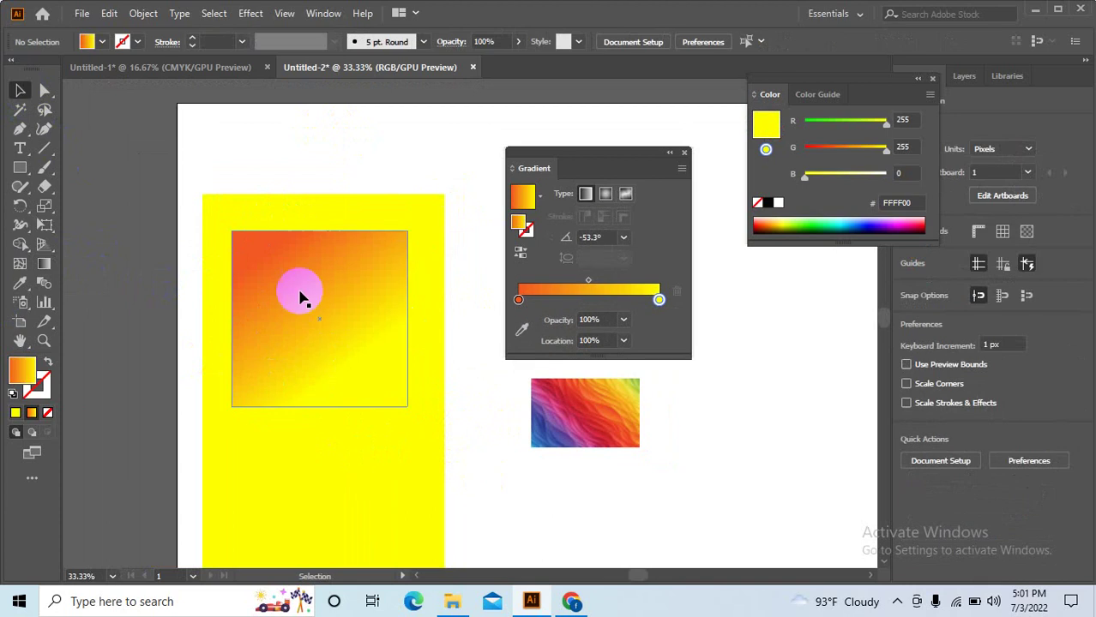
left_click(658, 317)
left_click(496, 506)
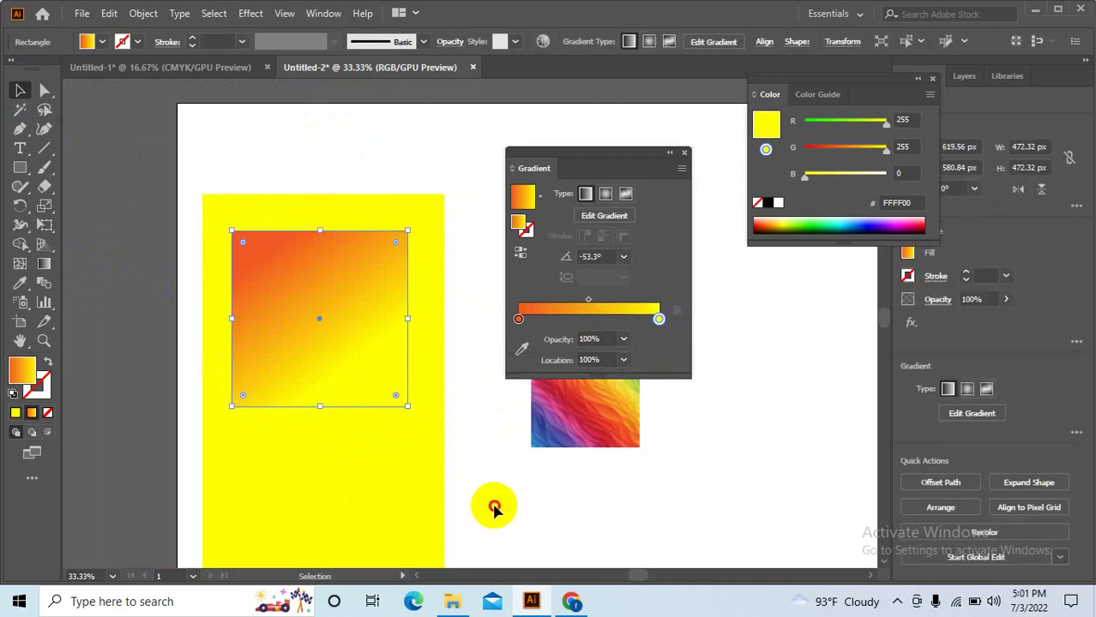
left_click(354, 305)
left_click_drag(659, 300, 659, 322)
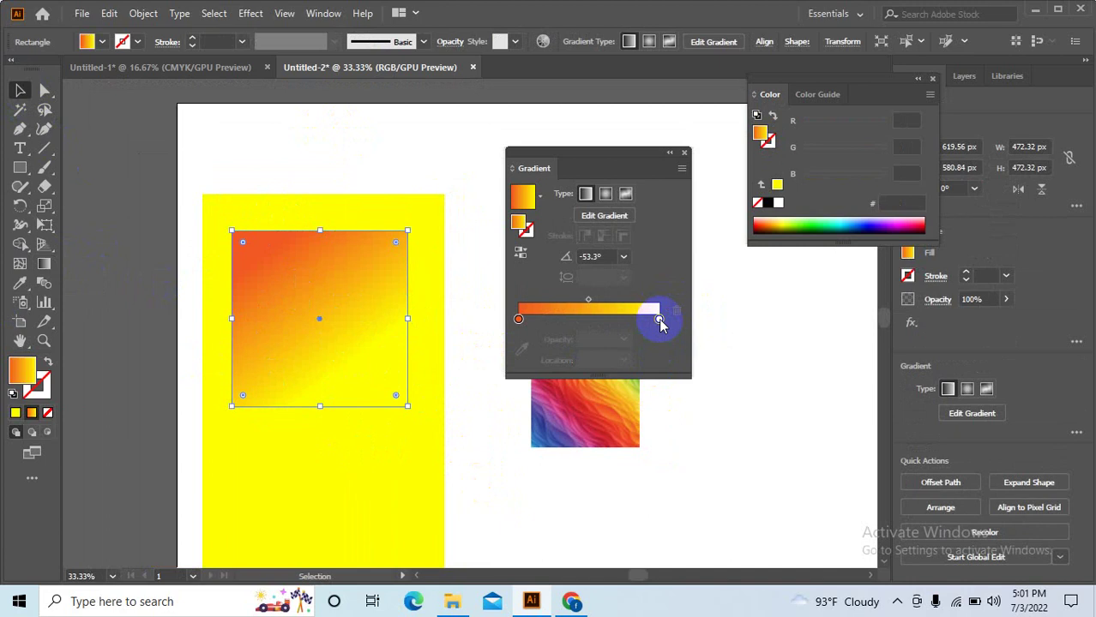
left_click(623, 338)
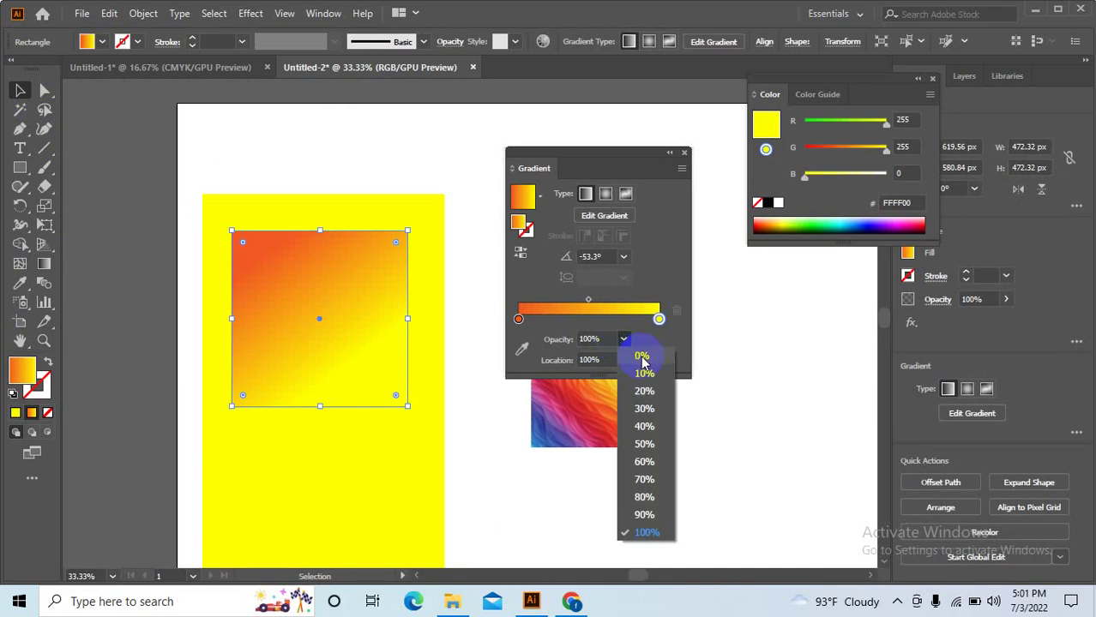
left_click(645, 361)
left_click(525, 511)
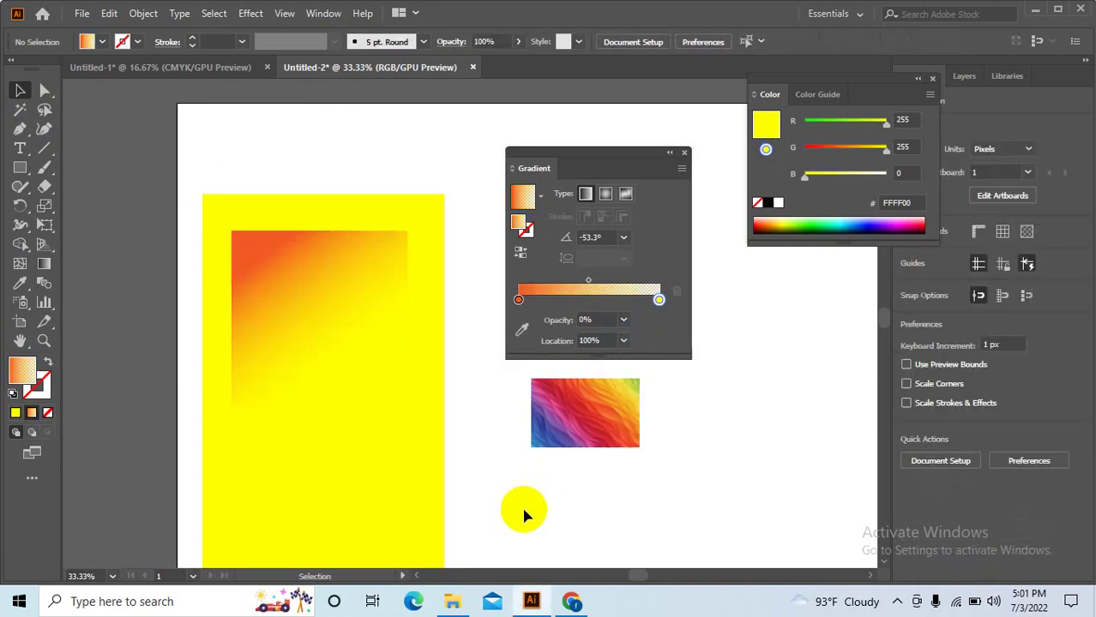
left_click(334, 302)
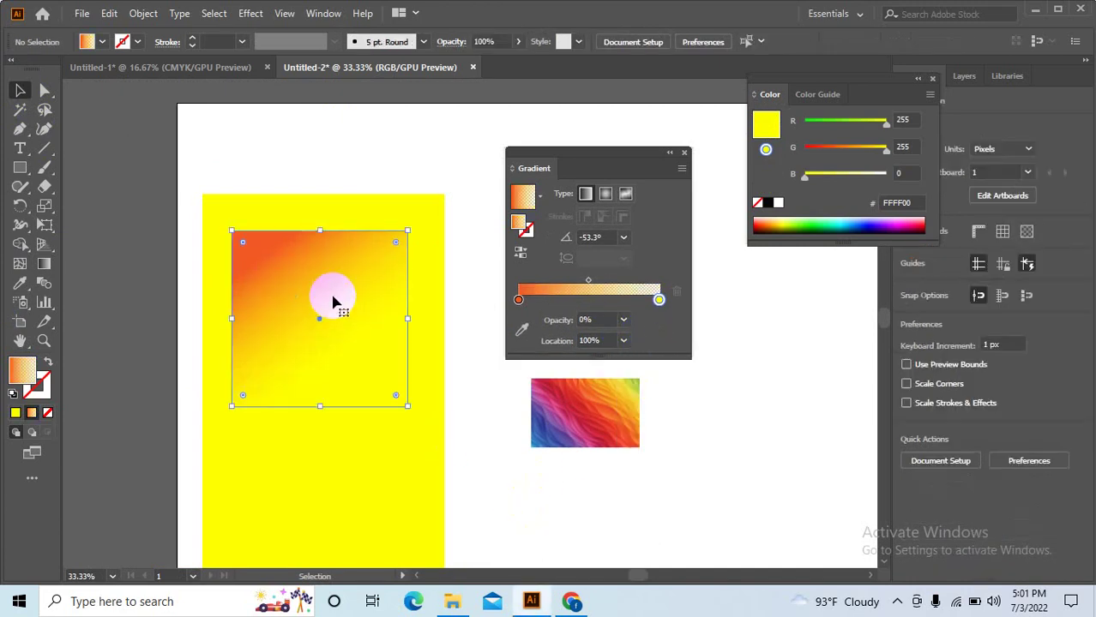
left_click(396, 245)
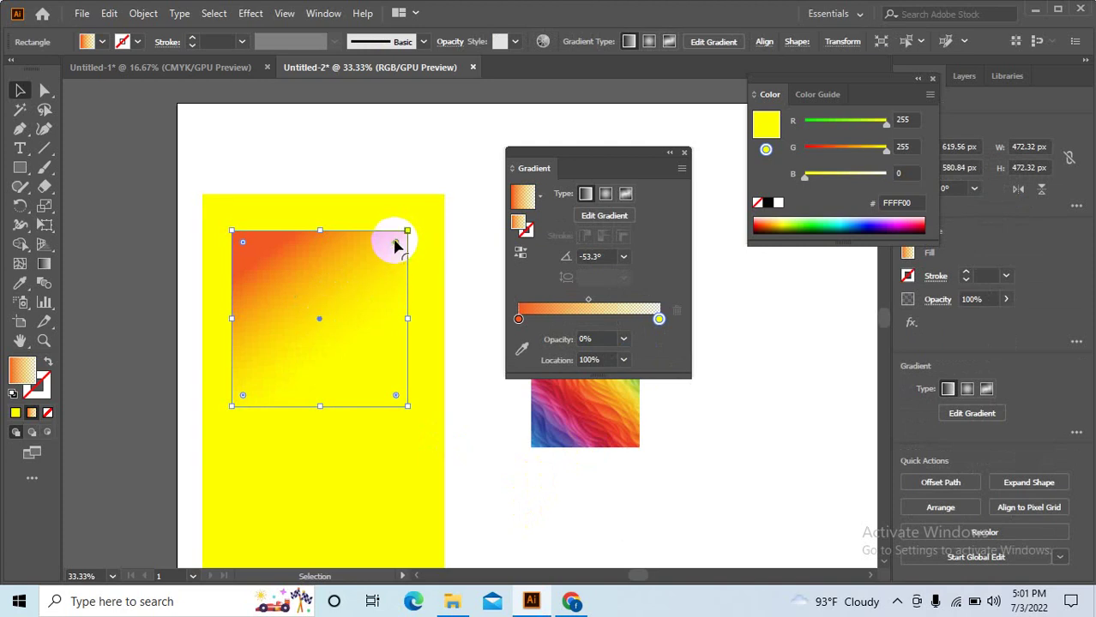
- Drag a live-corner widget inward until the gradient square becomes a circle
left_click(476, 429)
left_click(299, 289)
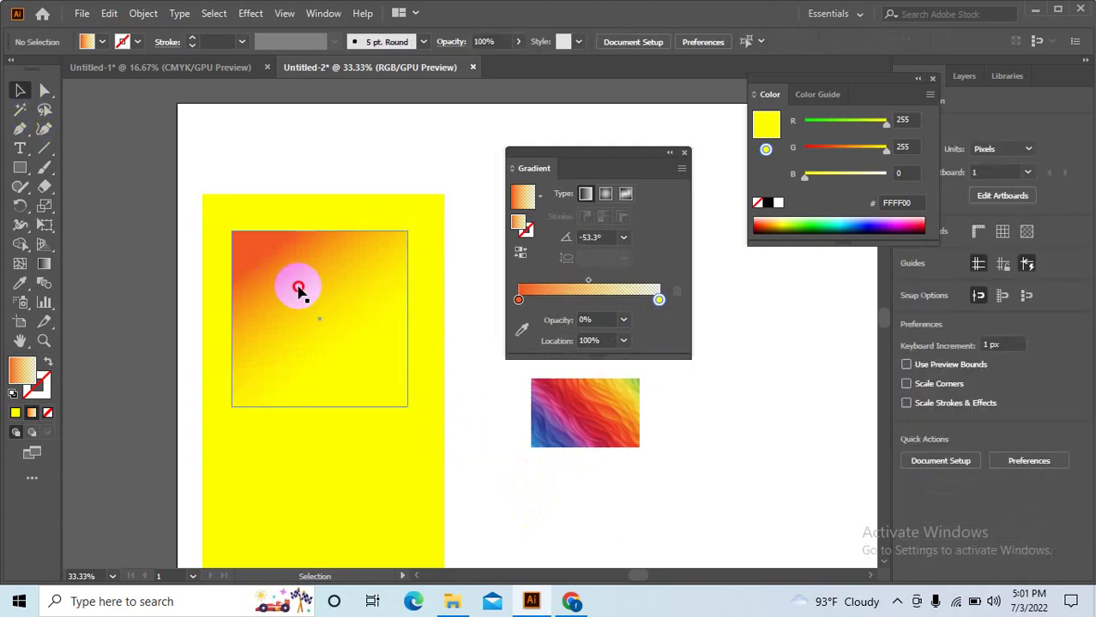
left_click(396, 245)
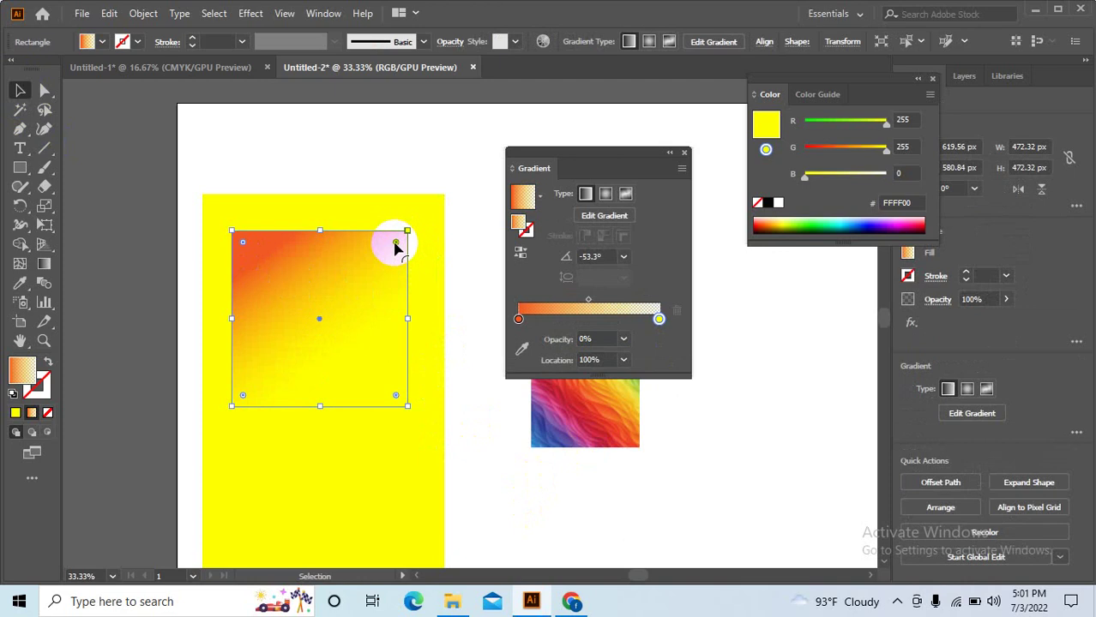
left_click_drag(397, 244, 275, 379)
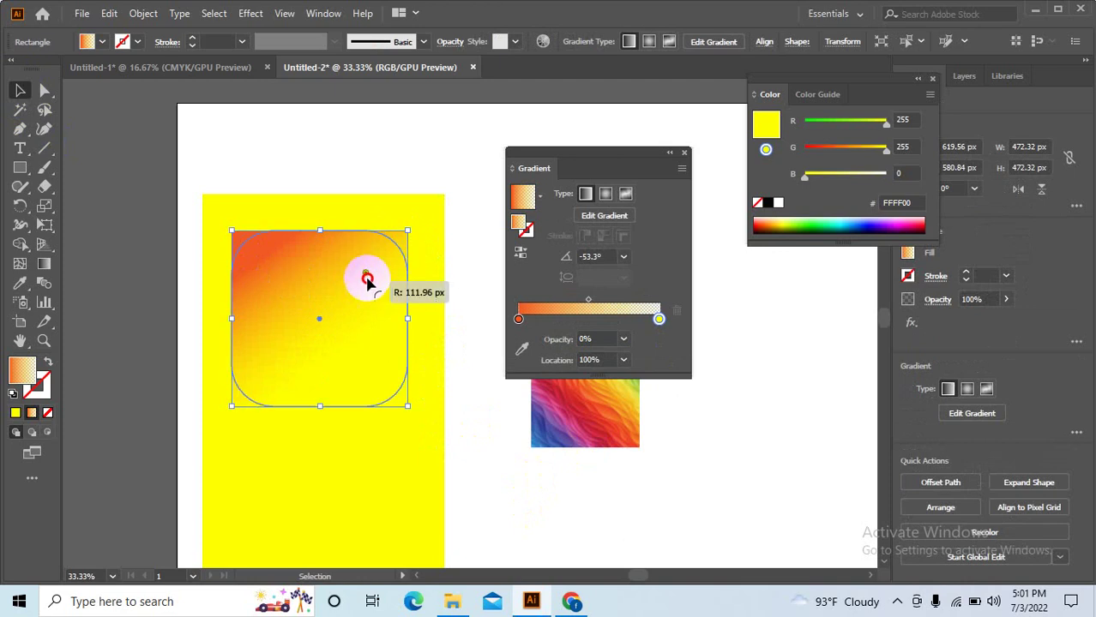
left_click(538, 513)
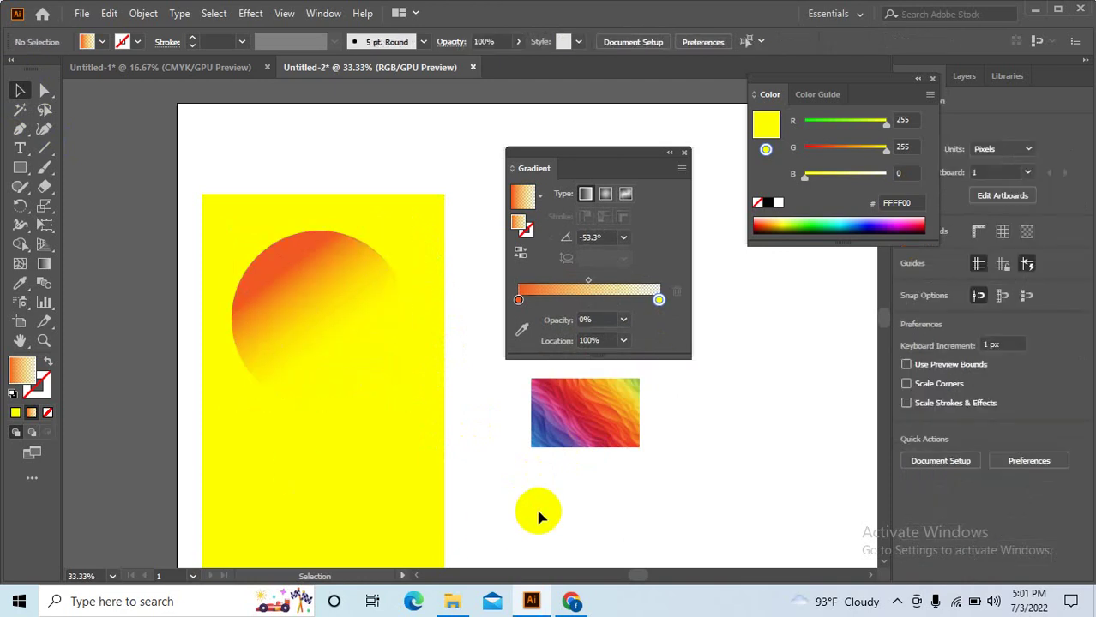
scroll(451, 427, "down", 2)
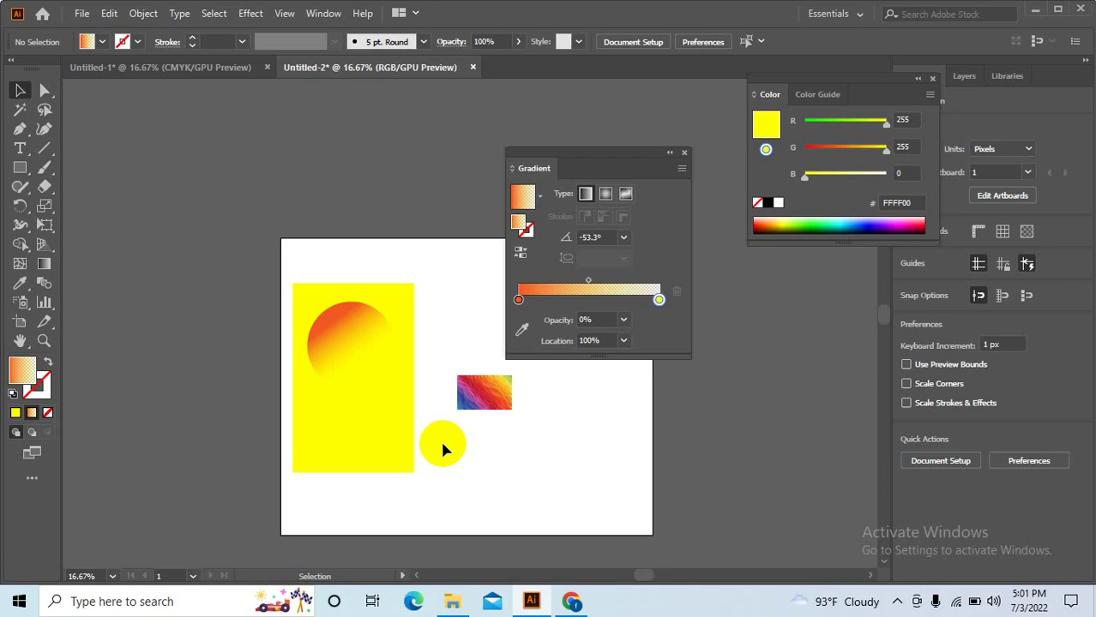
- Recolour the backdrop rectangle dark blue (00008B) and move the stripe image off to the right
left_click(374, 413)
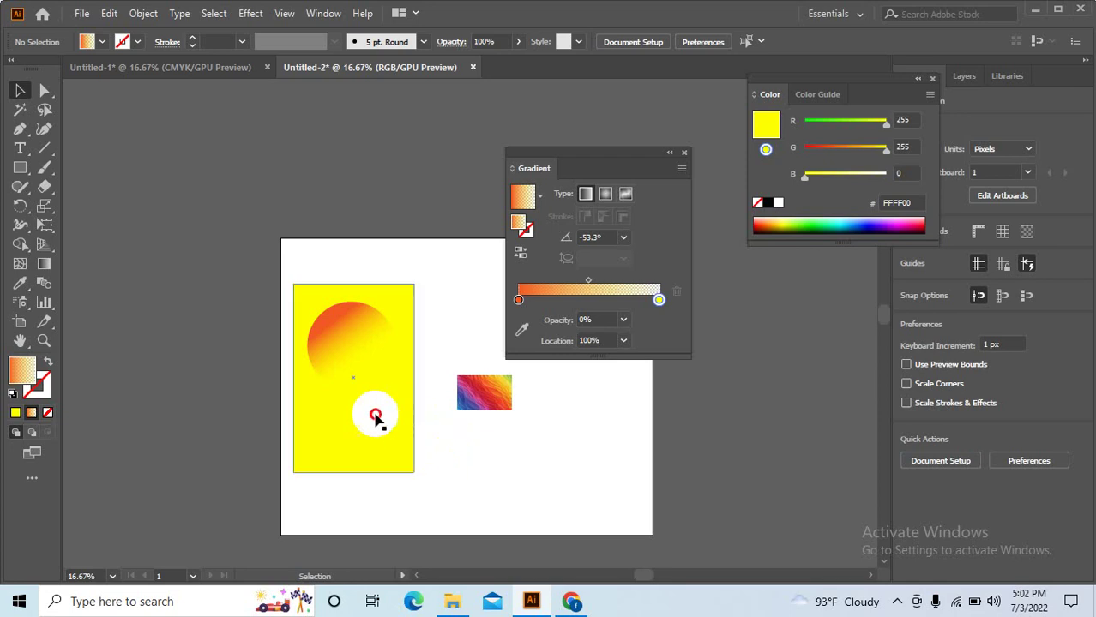
left_click(867, 227)
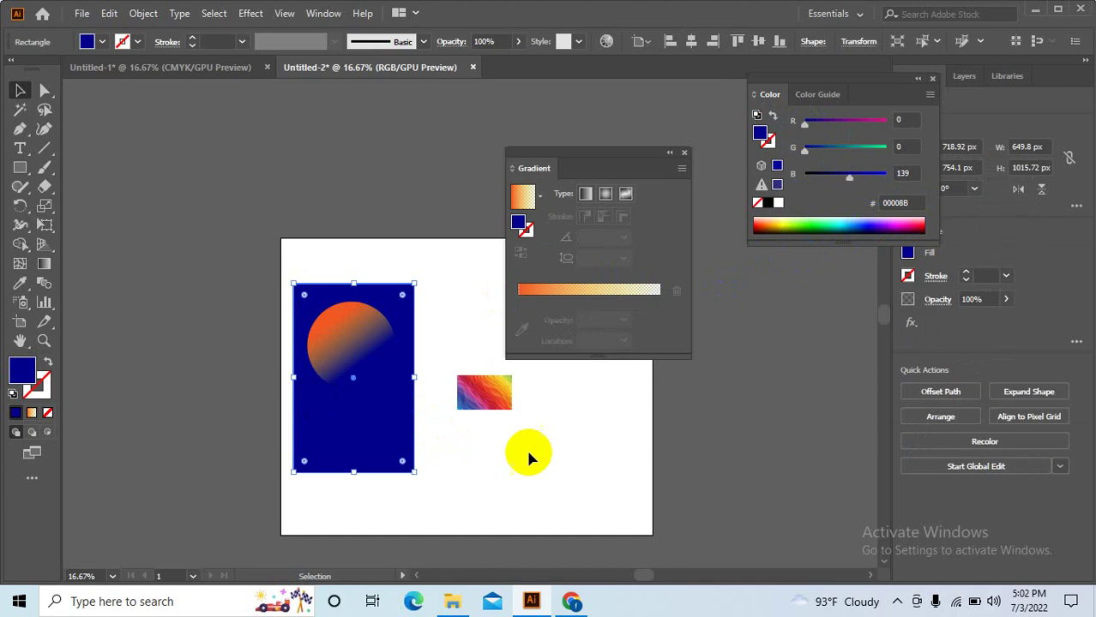
left_click(617, 479)
left_click_drag(484, 386, 693, 413)
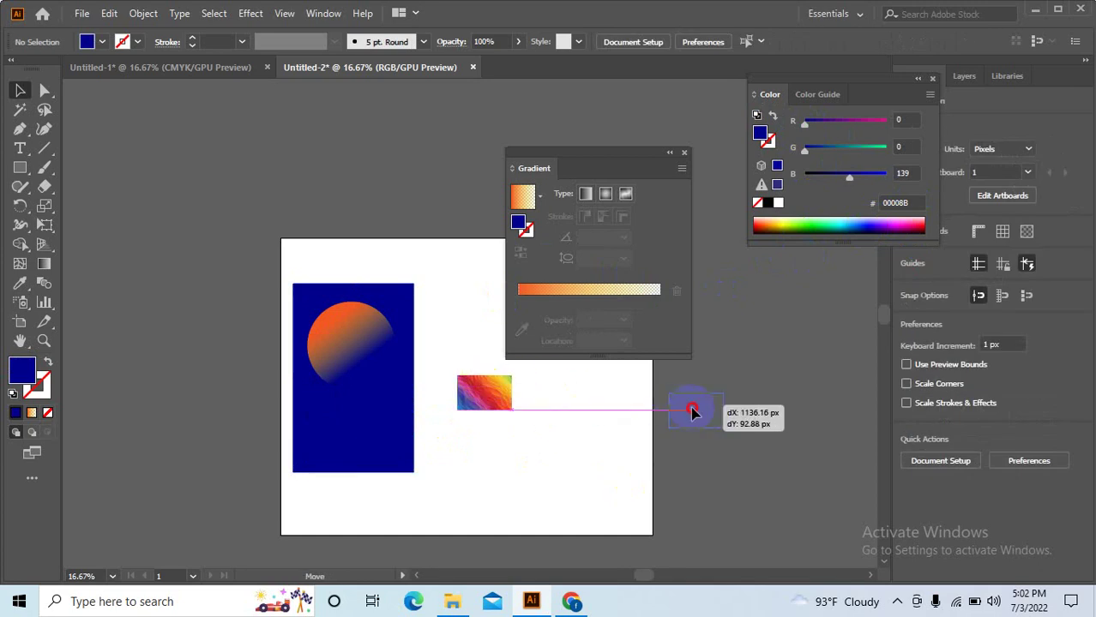
- Copy the blue panel and its sun circle to sit beside the original
left_click_drag(514, 479, 355, 277)
left_click_drag(355, 326, 482, 325)
left_click_drag(660, 154, 250, 123)
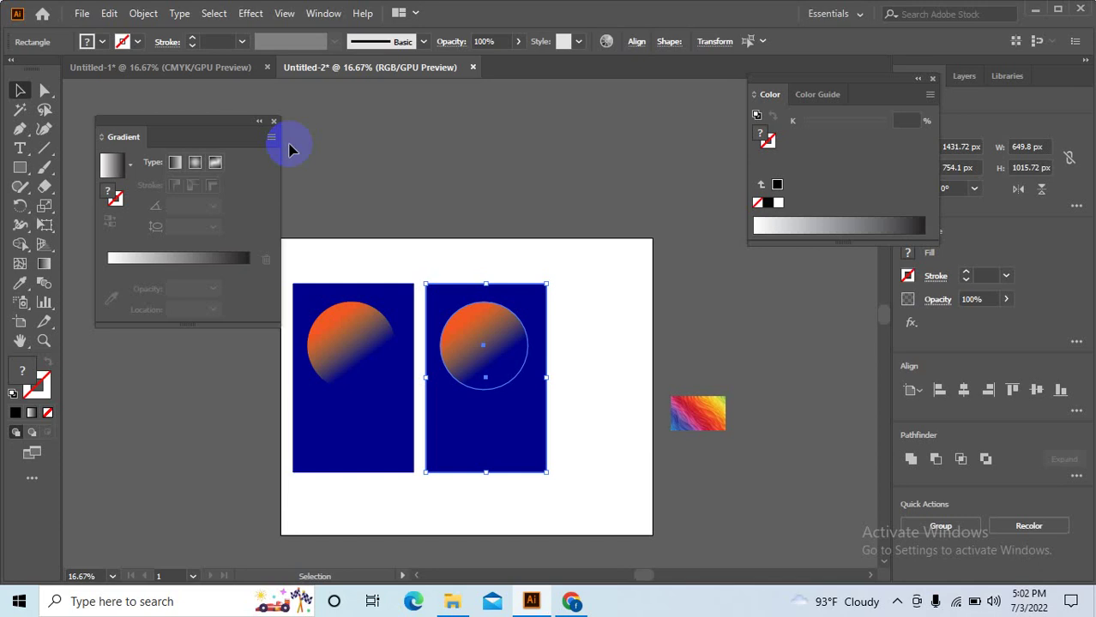
- Raise the copied rectangle's G value to 235, making it bright green 00EB8B
left_click(623, 354)
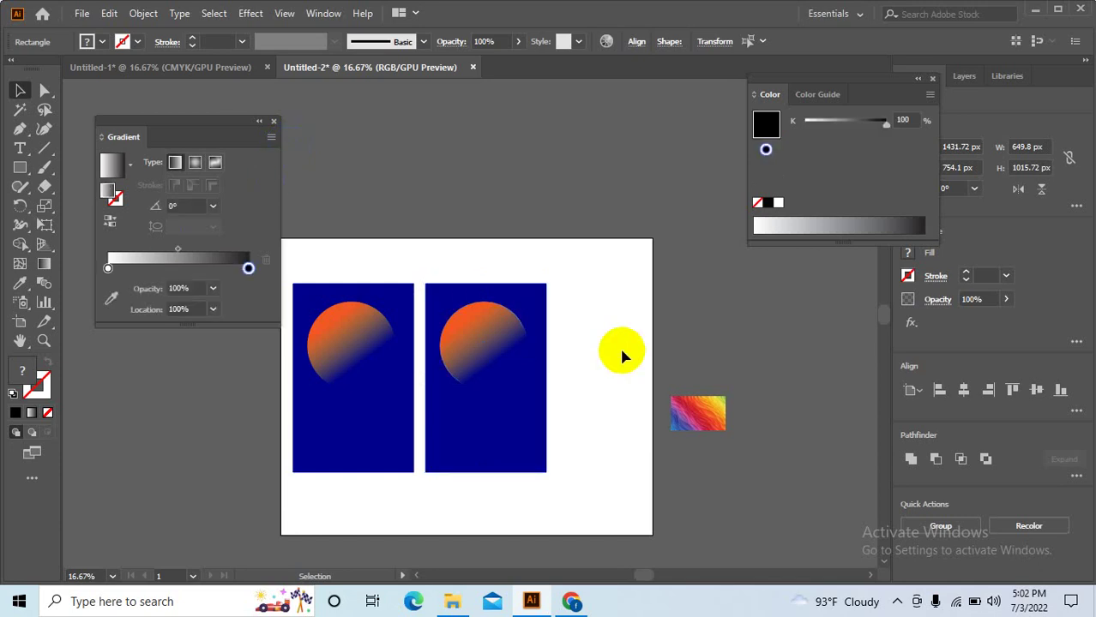
scroll(497, 380, "up", 1)
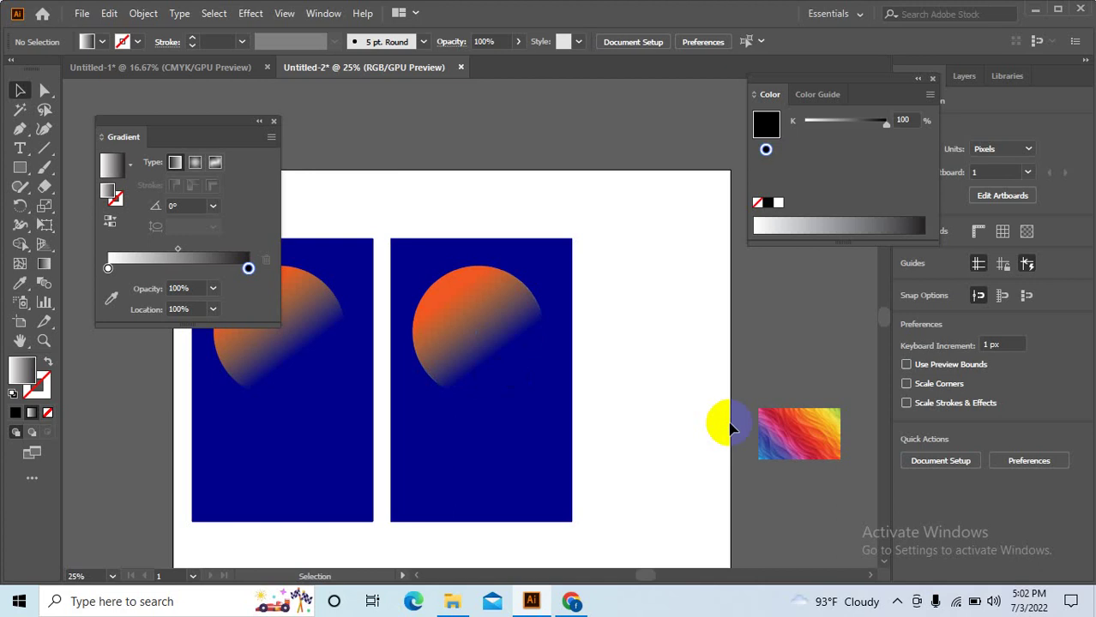
left_click(501, 394)
left_click(528, 517)
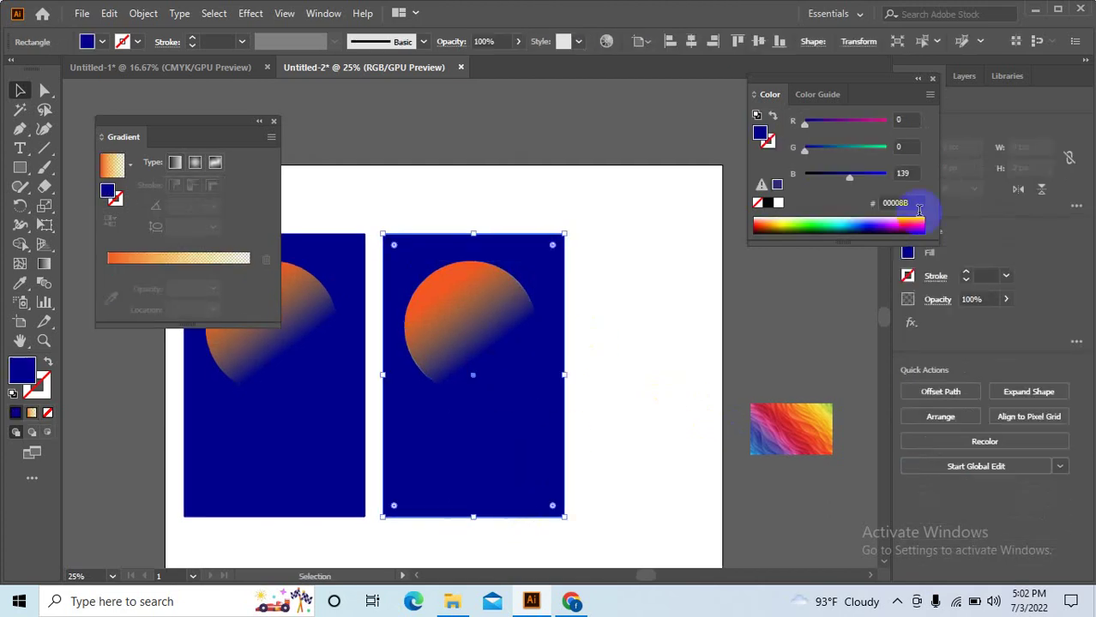
left_click_drag(844, 153, 881, 153)
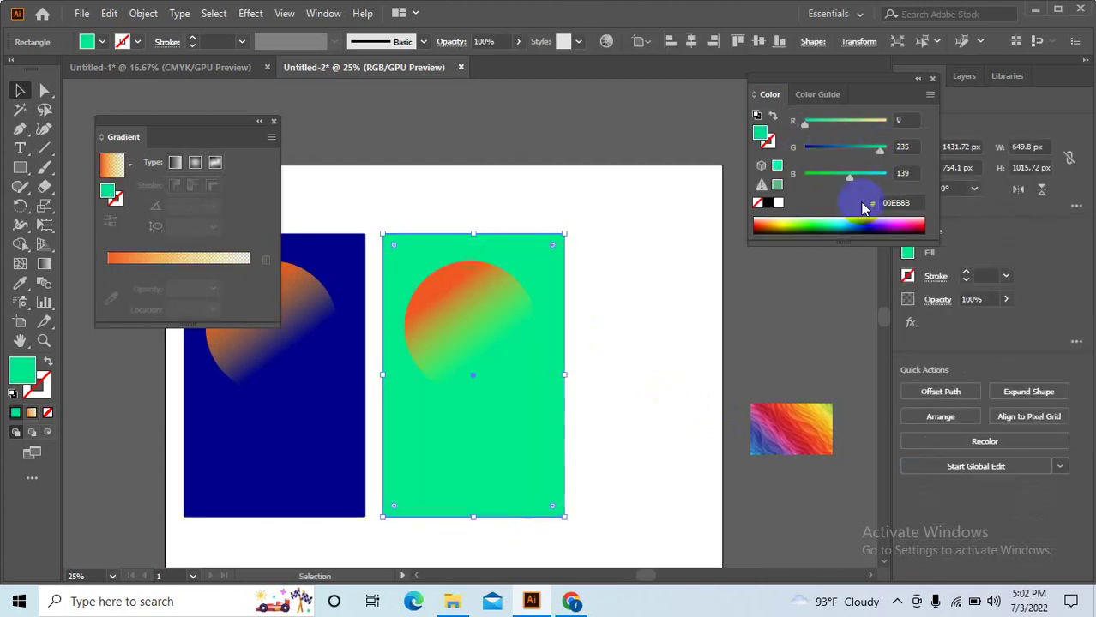
left_click(647, 361)
left_click_drag(647, 361, 754, 386)
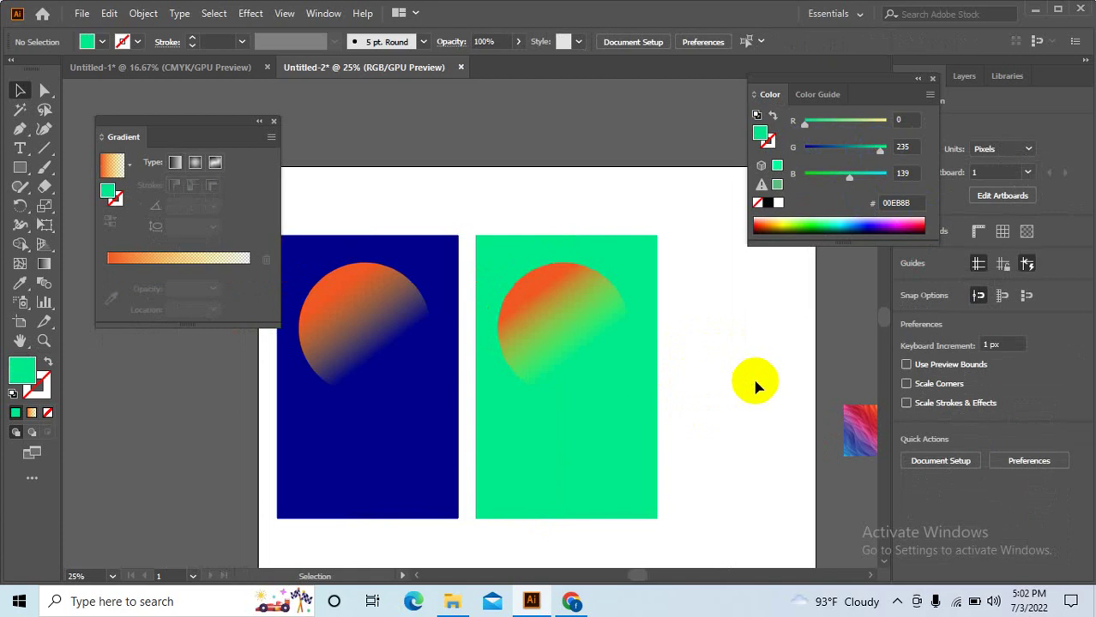
- Inspect the green panel circle's gradient with the Gradient tool, then close the Gradient panel
left_click(542, 302)
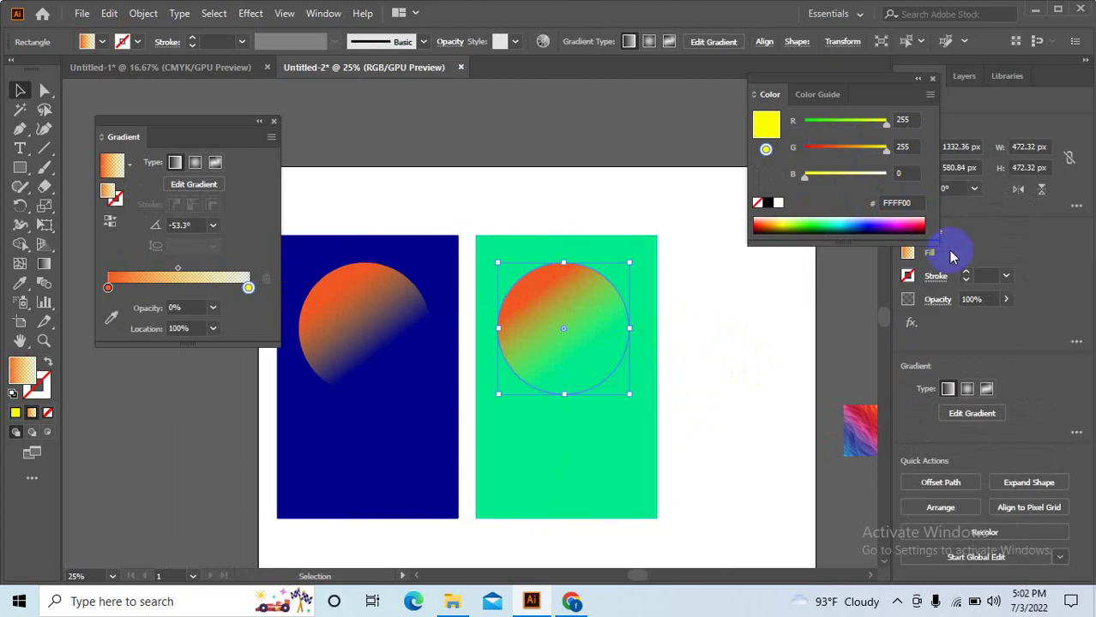
left_click(43, 264)
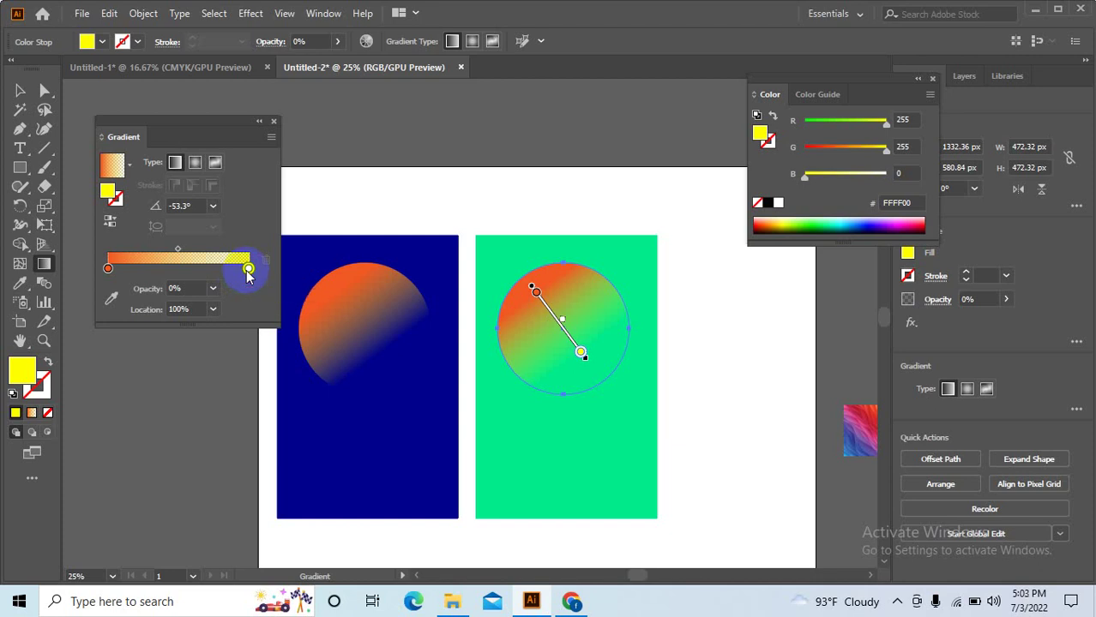
left_click(20, 91)
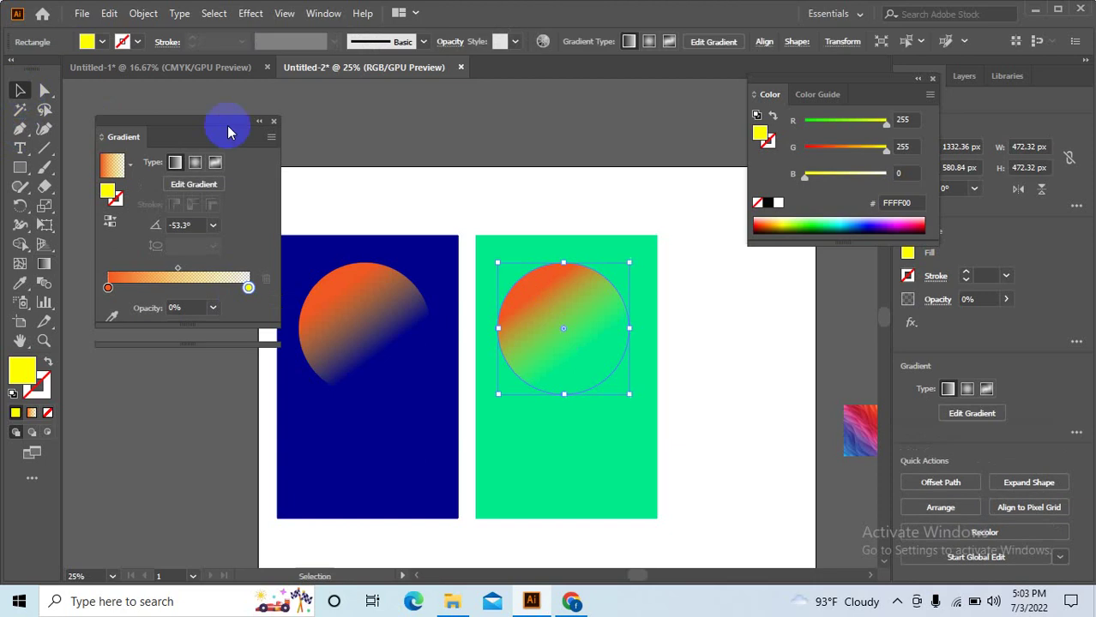
left_click(273, 124)
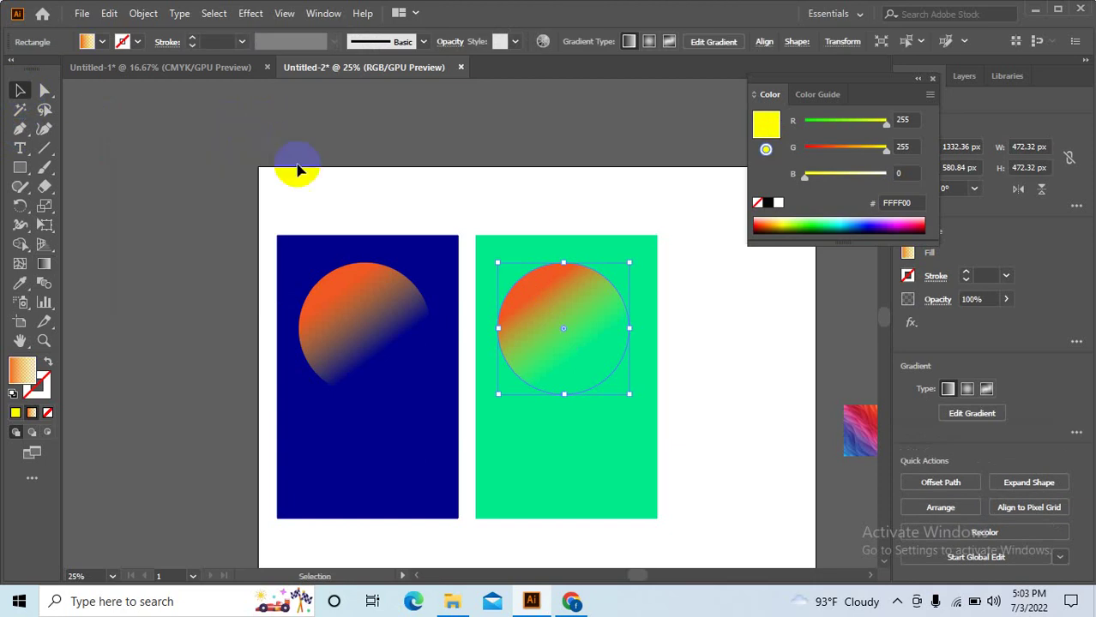
- Delete both panels and their circles to clear the artboard
mouse_move(296, 170)
left_mouse_down()
mouse_move(755, 566)
mouse_move(625, 432)
left_mouse_up()
scroll(766, 534, "down", 3, "alt")
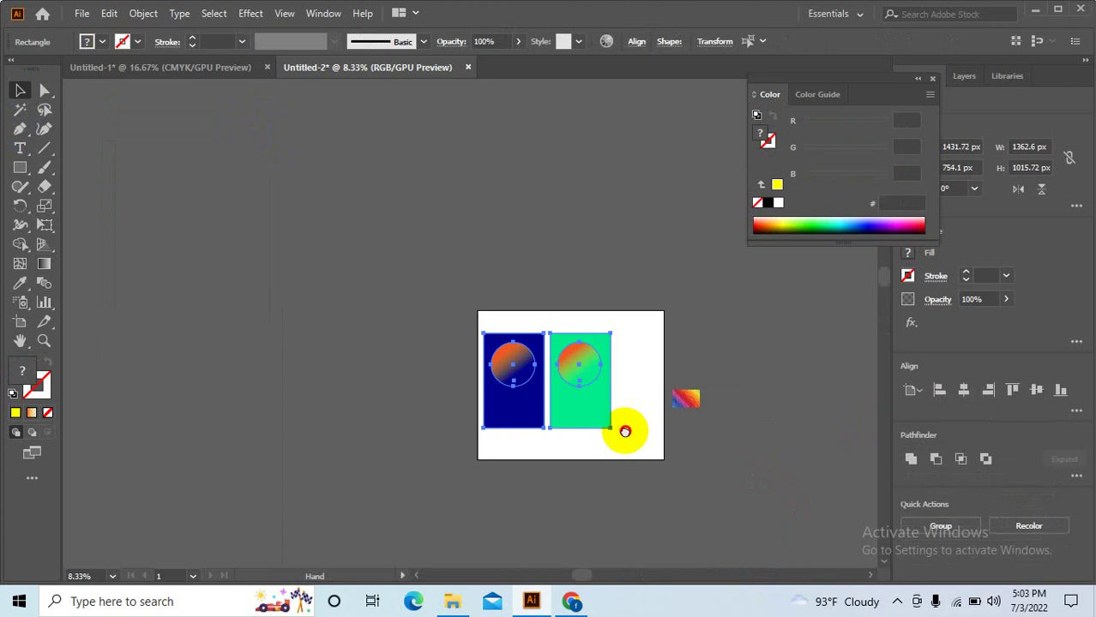
scroll(625, 432, "up", 2, "alt")
key("Delete")
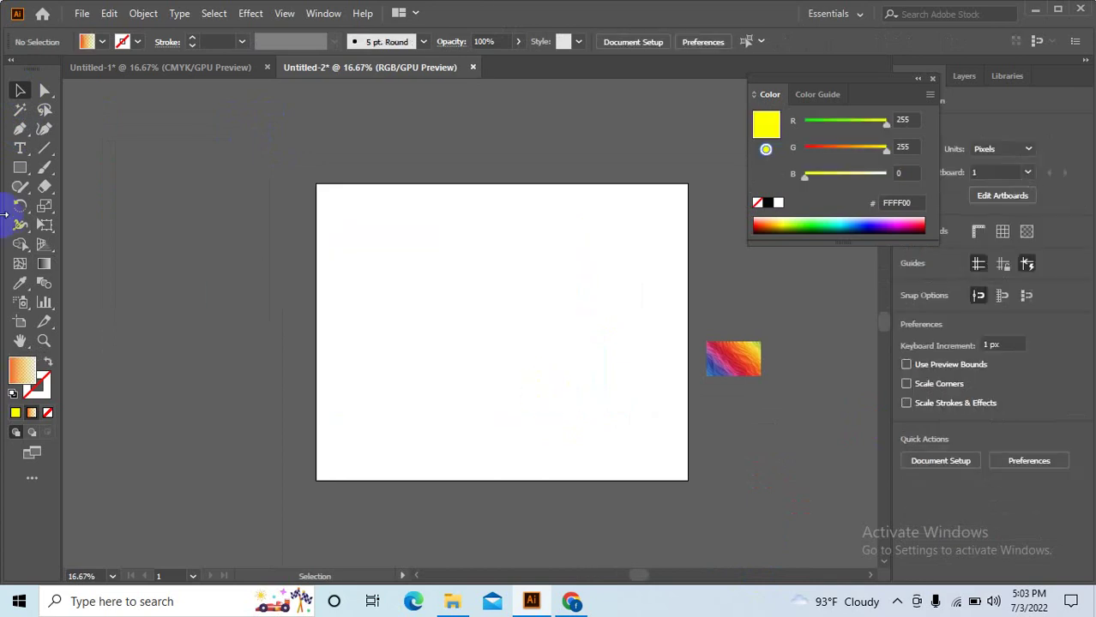
- Draw a square near the artboard's top-left with a solid yellow fill
left_click(22, 168)
scroll(313, 210, "up", 2, "alt")
scroll(338, 194, "up", 1, "alt")
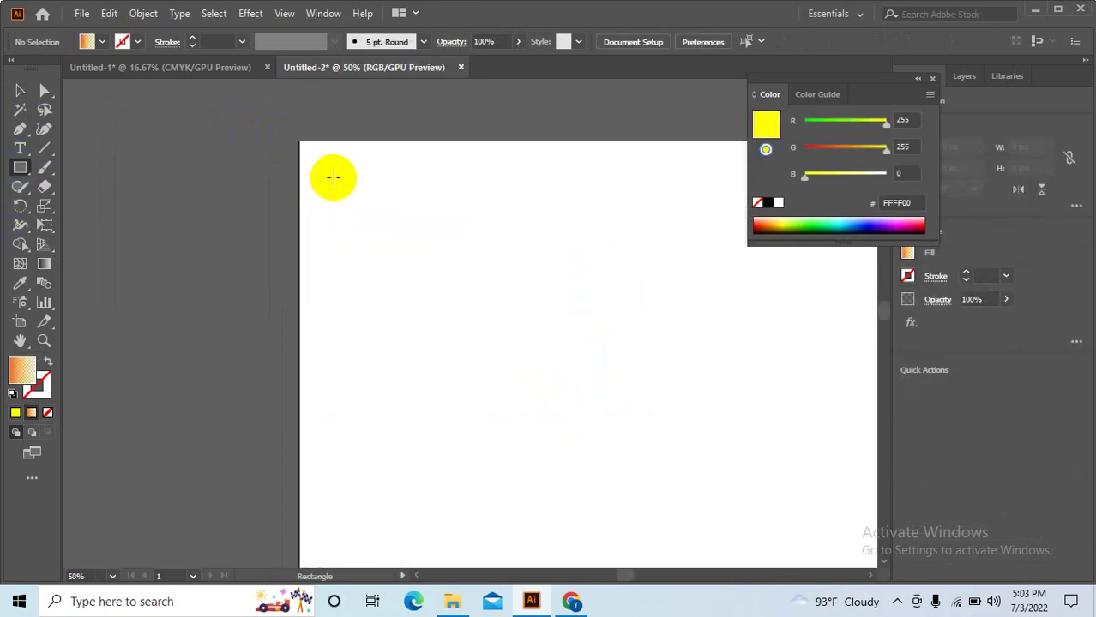
mouse_move(334, 178)
left_mouse_down()
mouse_move(438, 316)
mouse_move(471, 315)
left_mouse_up()
left_click(19, 91)
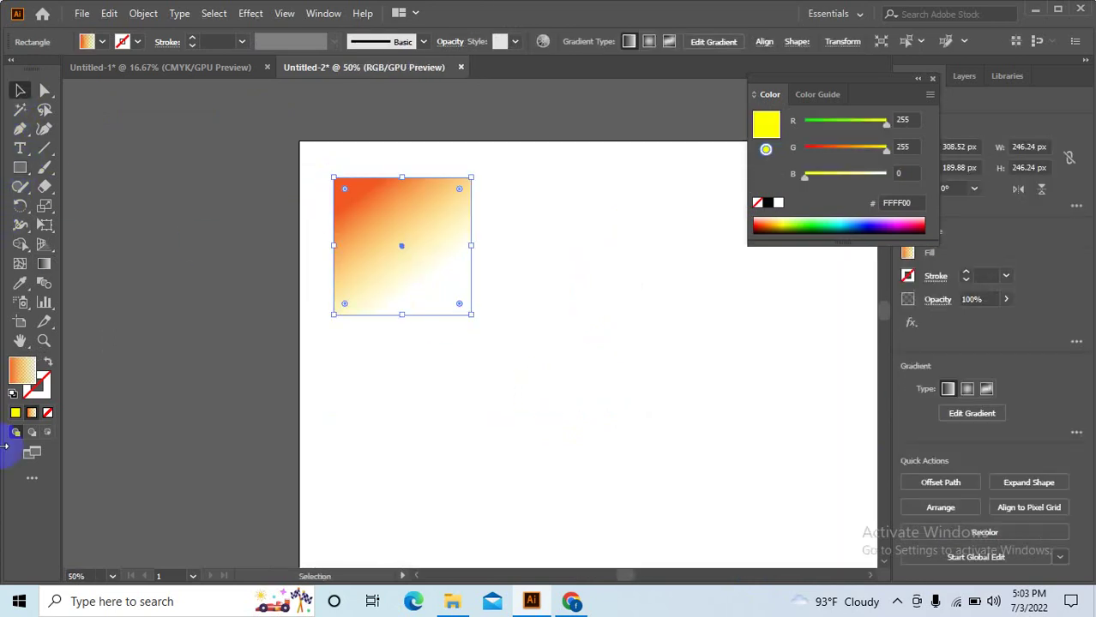
left_click(16, 413)
scroll(456, 265, "up", 2, "alt")
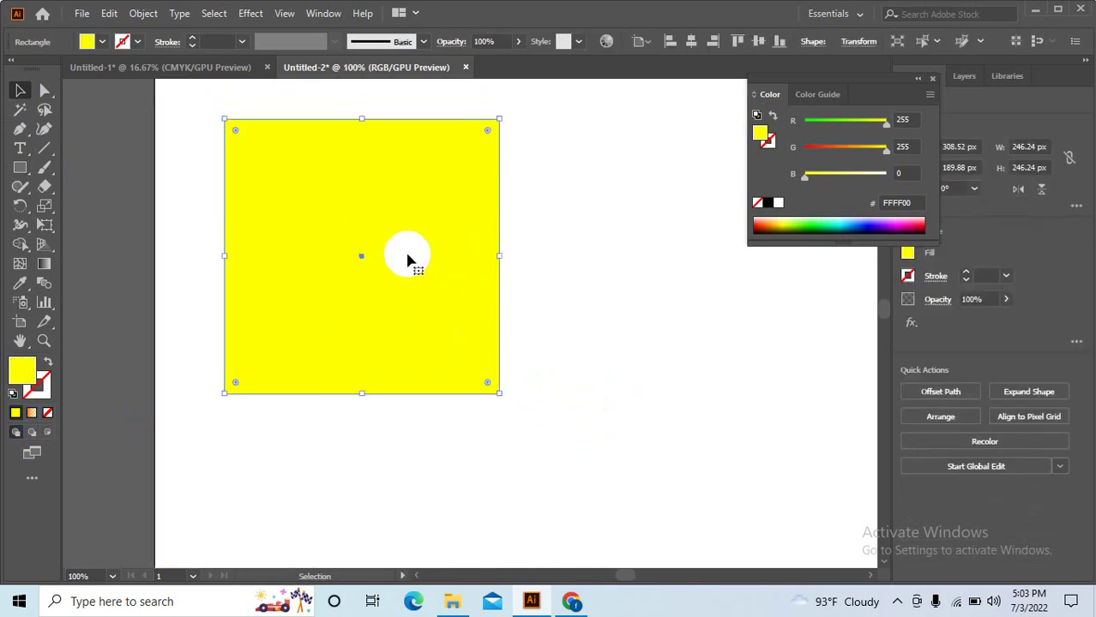
- Duplicate the yellow square below, shrink the copy into a thin strip and colour it orange (FF5900)
left_click_drag(413, 225, 414, 498)
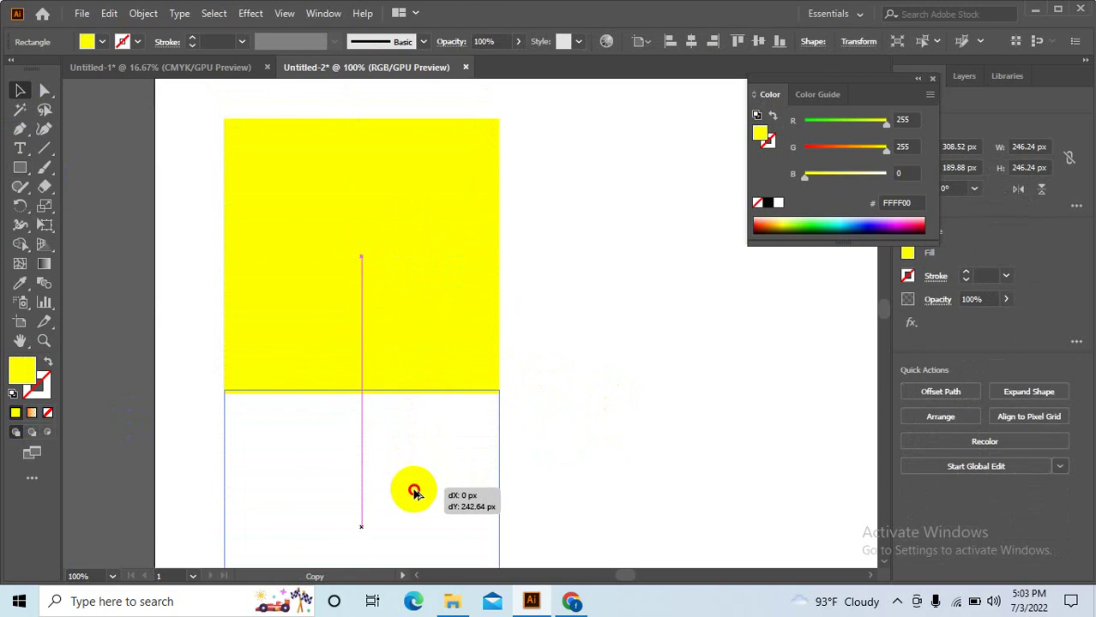
scroll(542, 354, "down", 1)
scroll(543, 360, "down", 4)
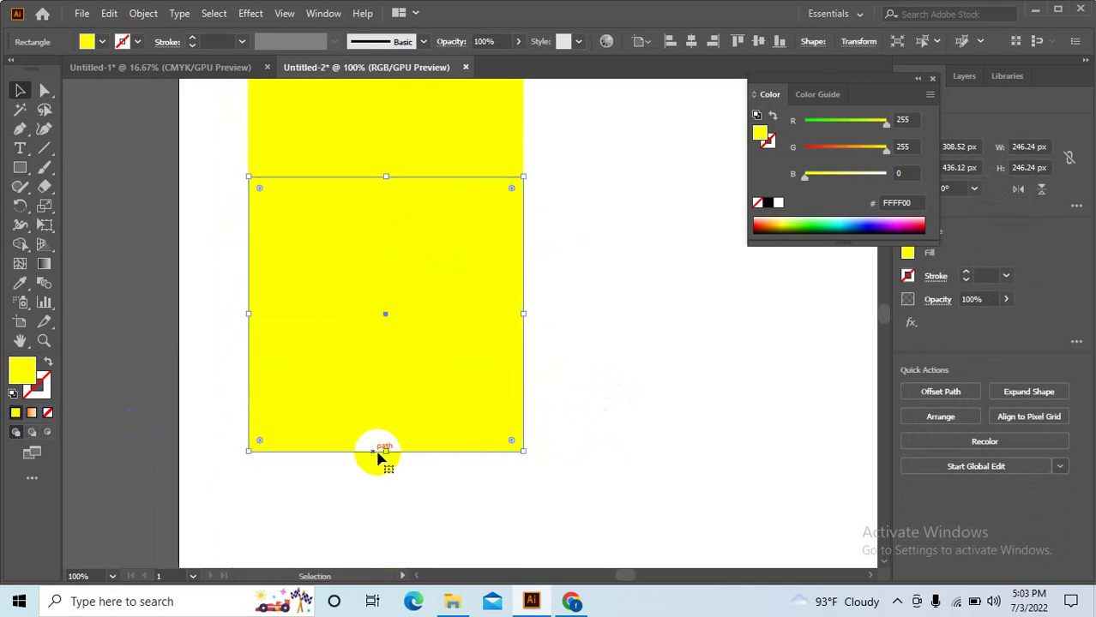
left_click_drag(386, 452, 412, 240)
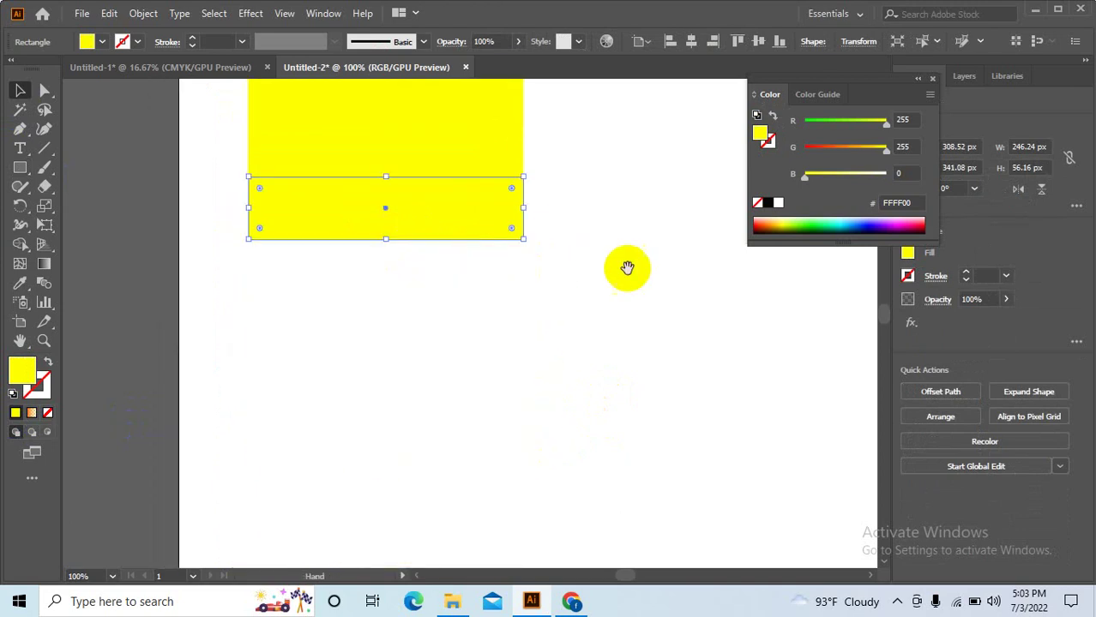
left_click_drag(825, 157, 832, 154)
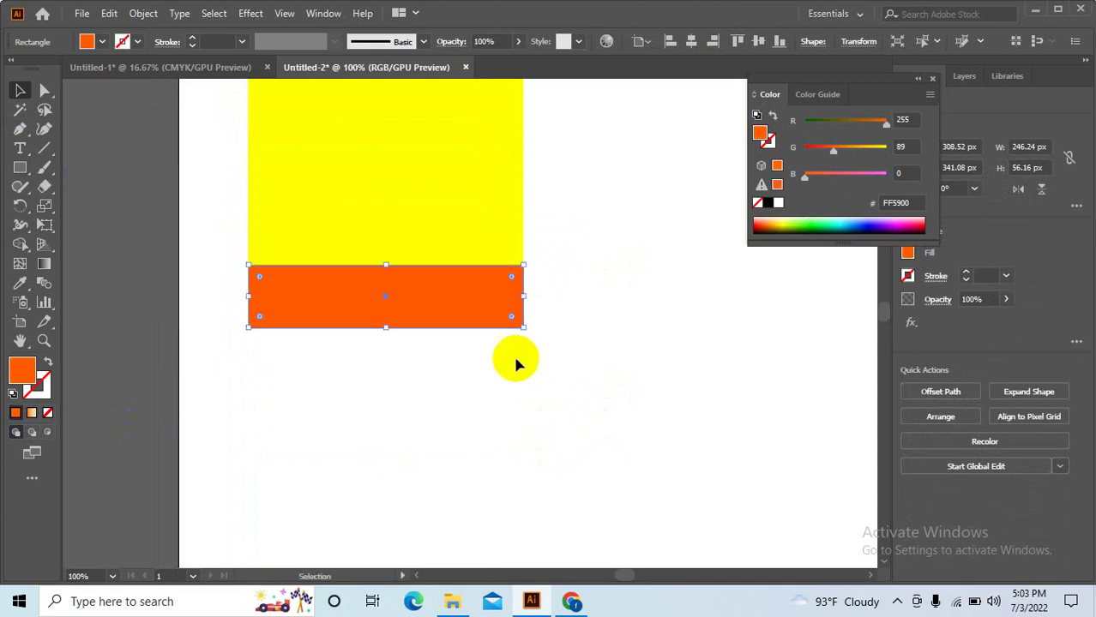
left_click(414, 365)
- Delete the orange strip, leaving only the yellow square
scroll(594, 396, "up", 3)
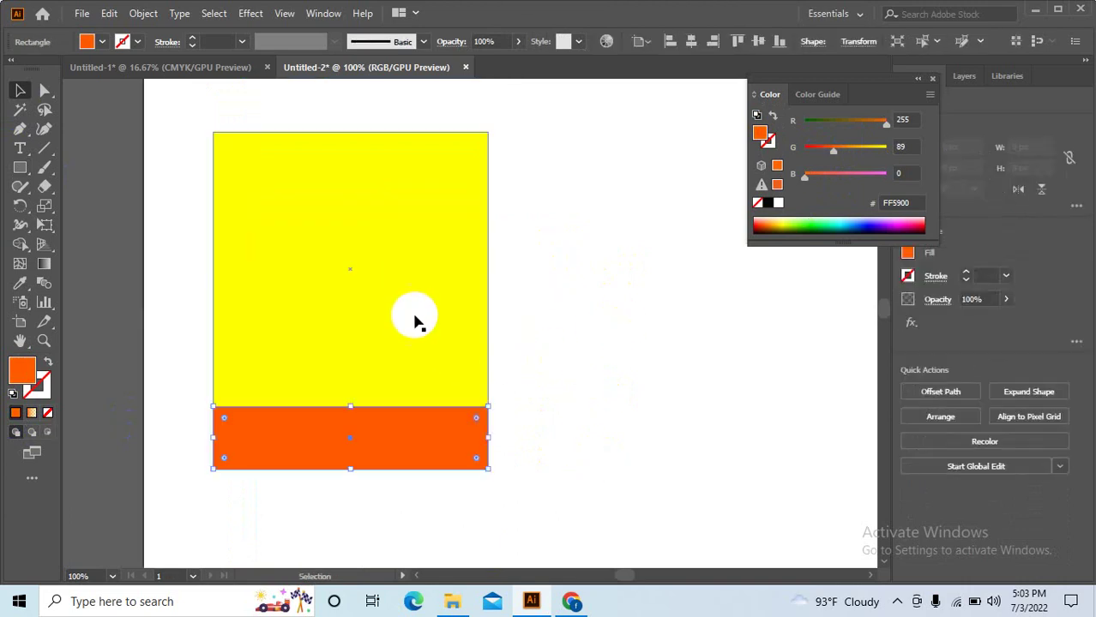
left_click(411, 313)
left_click(684, 452)
left_click(360, 371)
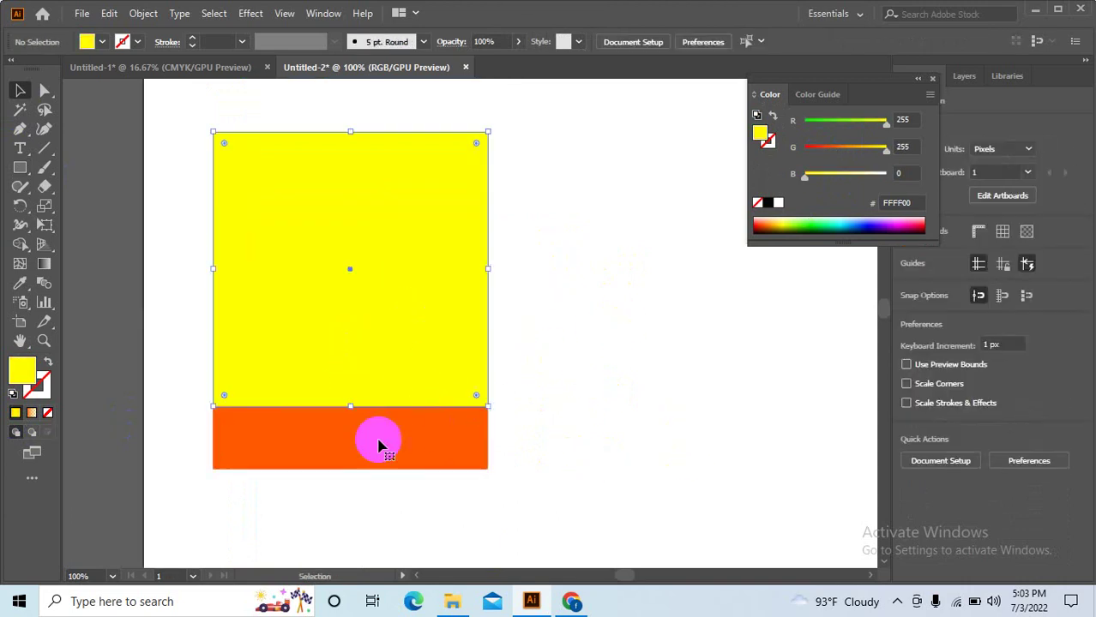
scroll(518, 414, "down", 1)
scroll(518, 414, "down", 1)
left_click(405, 376)
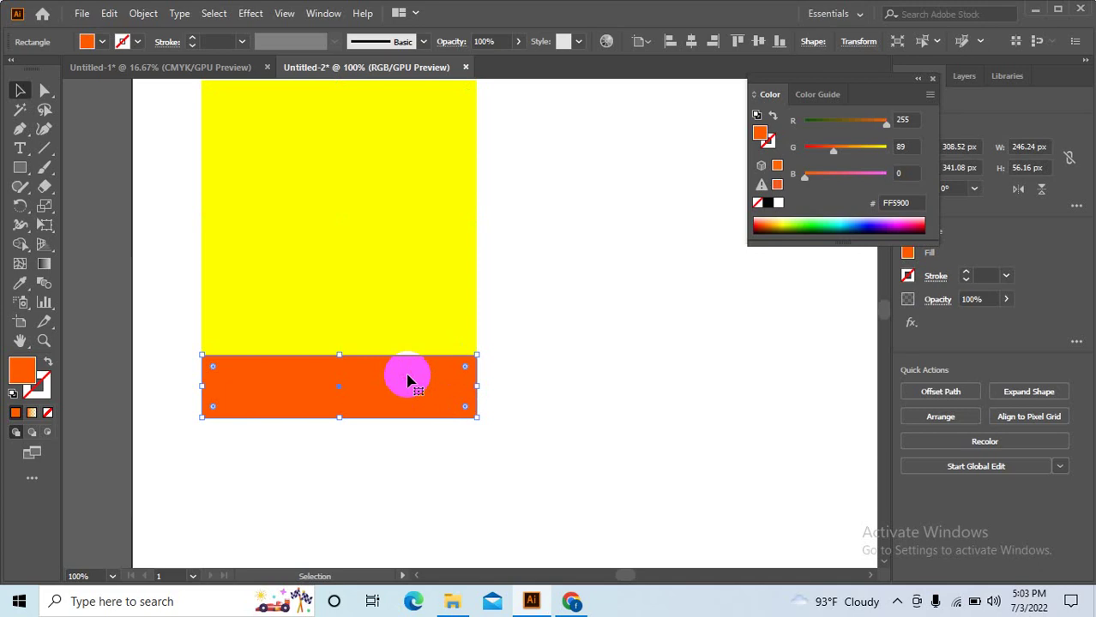
key("Delete")
scroll(508, 360, "up", 1)
- Extend the yellow square into a row by duplicating it and repeating with Ctrl+D
scroll(340, 324, "down", 3)
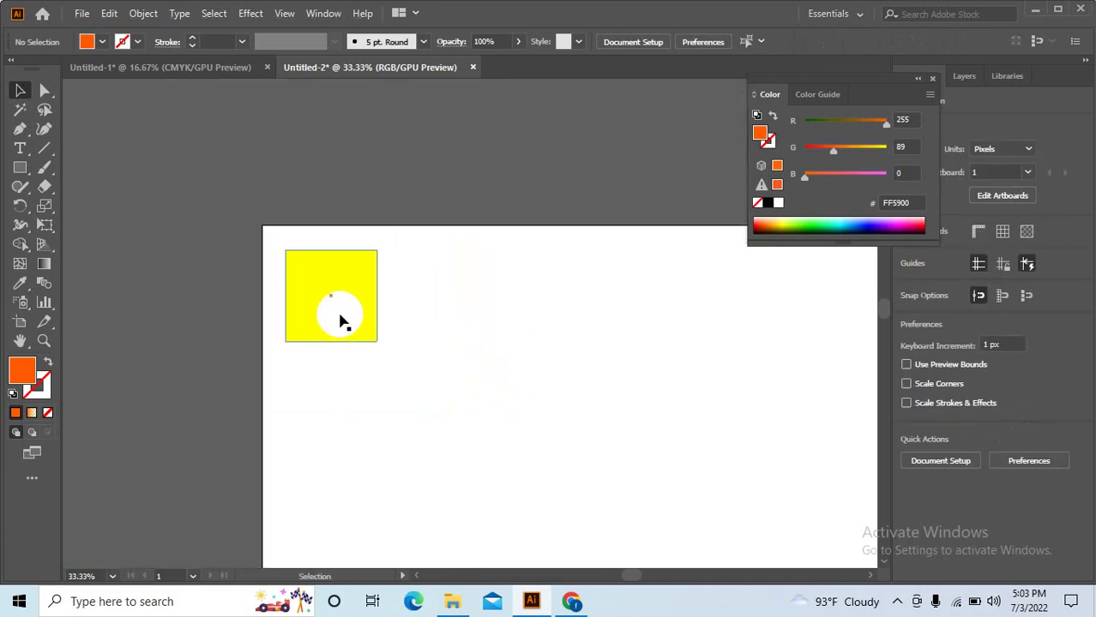
left_click_drag(340, 321, 440, 322)
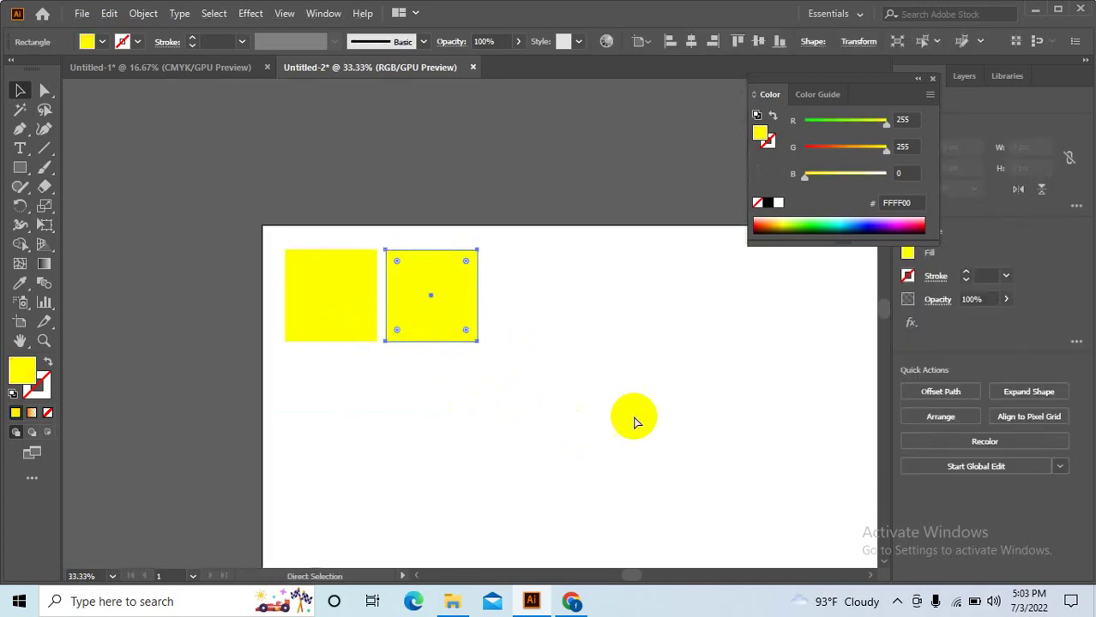
key("ctrl+d")
key("ctrl+d")
key("ctrl+d")
key("ctrl+d")
left_click_drag(645, 428, 423, 403)
scroll(509, 391, "down", 1)
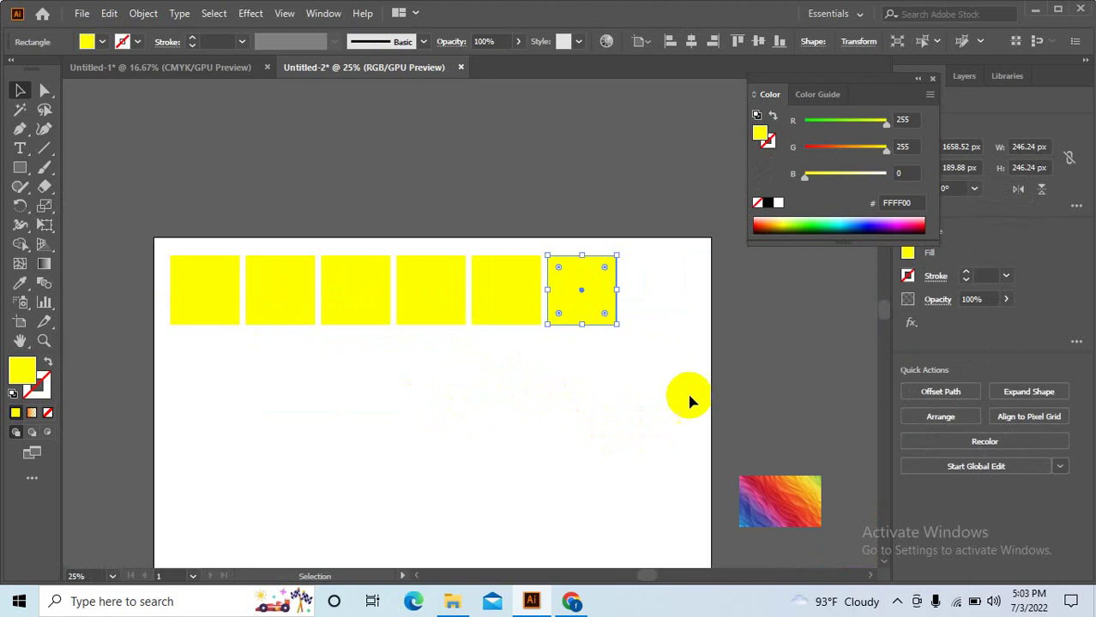
- Delete the right three squares and move the remaining three to the right
mouse_move(690, 402)
left_mouse_down()
mouse_move(179, 262)
mouse_move(198, 371)
left_mouse_up()
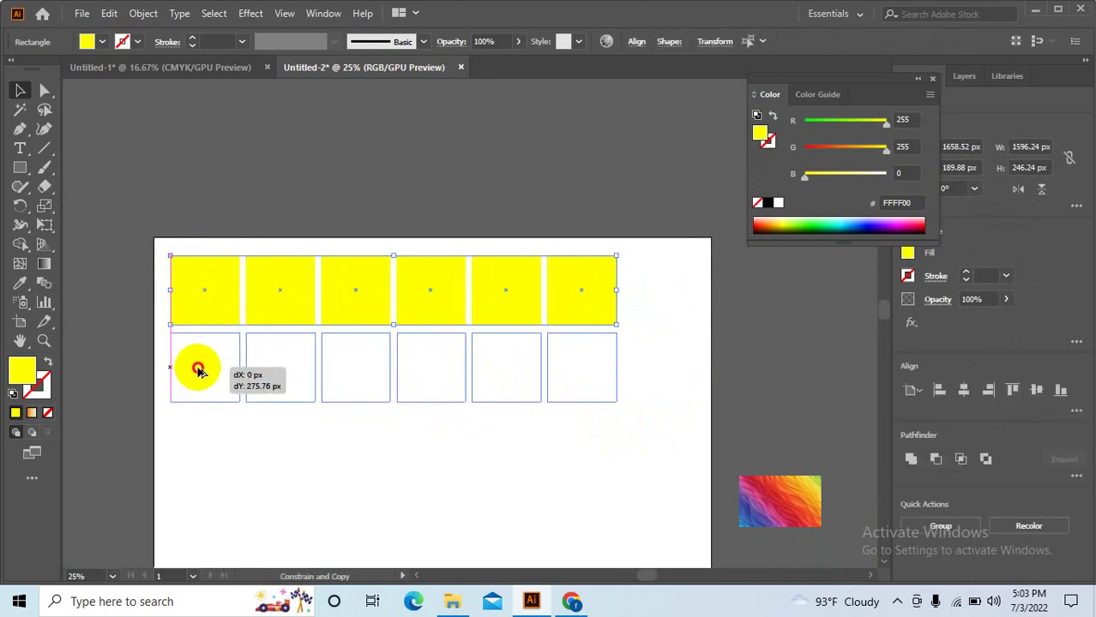
key("ctrl+z")
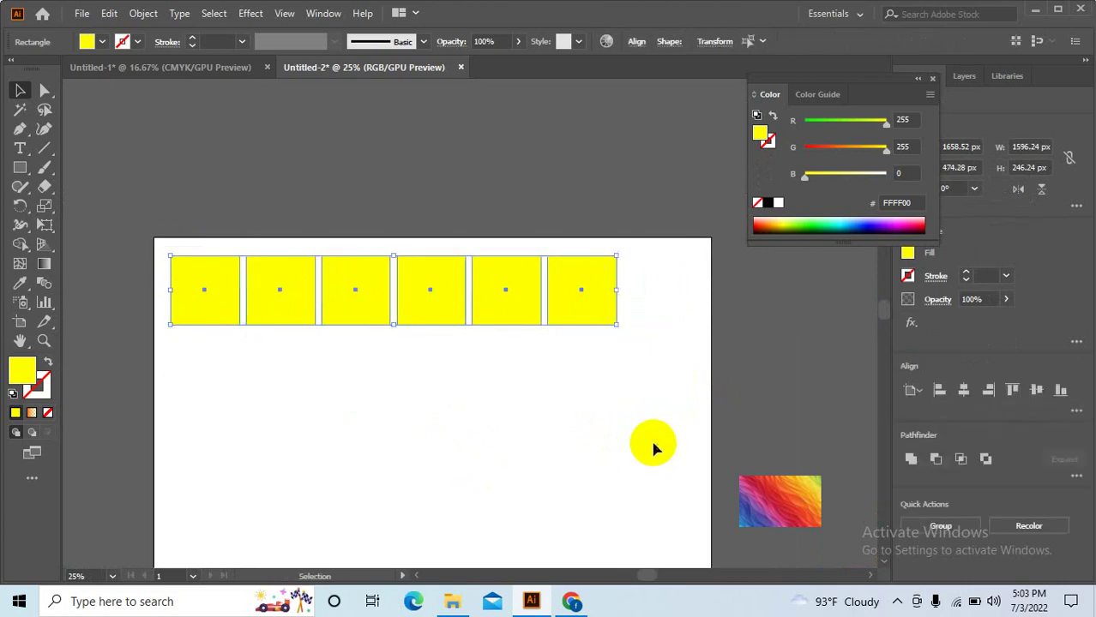
left_click(652, 377)
left_click_drag(649, 333, 443, 268)
key("Delete")
mouse_move(428, 361)
left_mouse_down()
mouse_move(227, 296)
mouse_move(331, 298)
left_mouse_up()
- Open the 'Color of the day' stripe image in Chrome's image results
left_click(362, 399)
key("ctrl+equal")
left_click(570, 601)
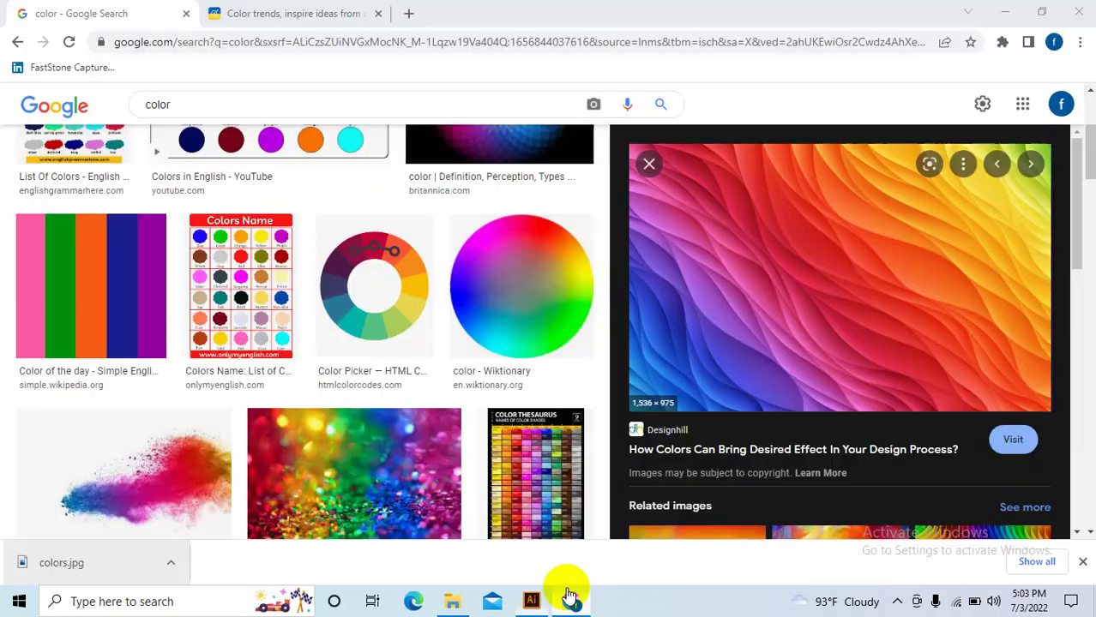
scroll(278, 214, "up", 3)
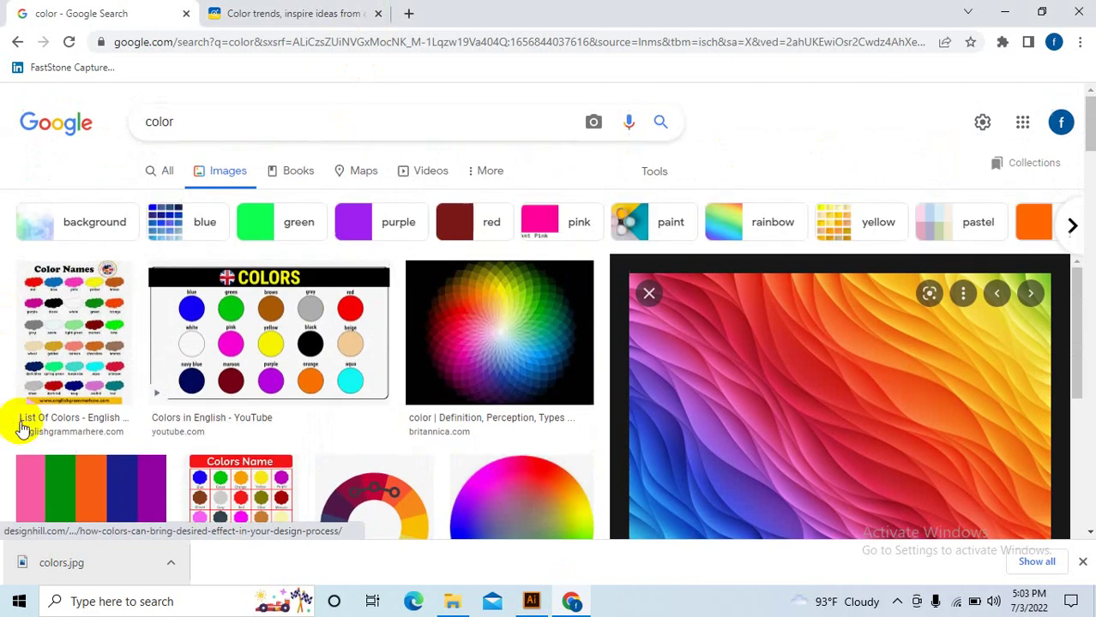
scroll(257, 360, "down", 1)
scroll(257, 377, "down", 1)
scroll(103, 343, "down", 1)
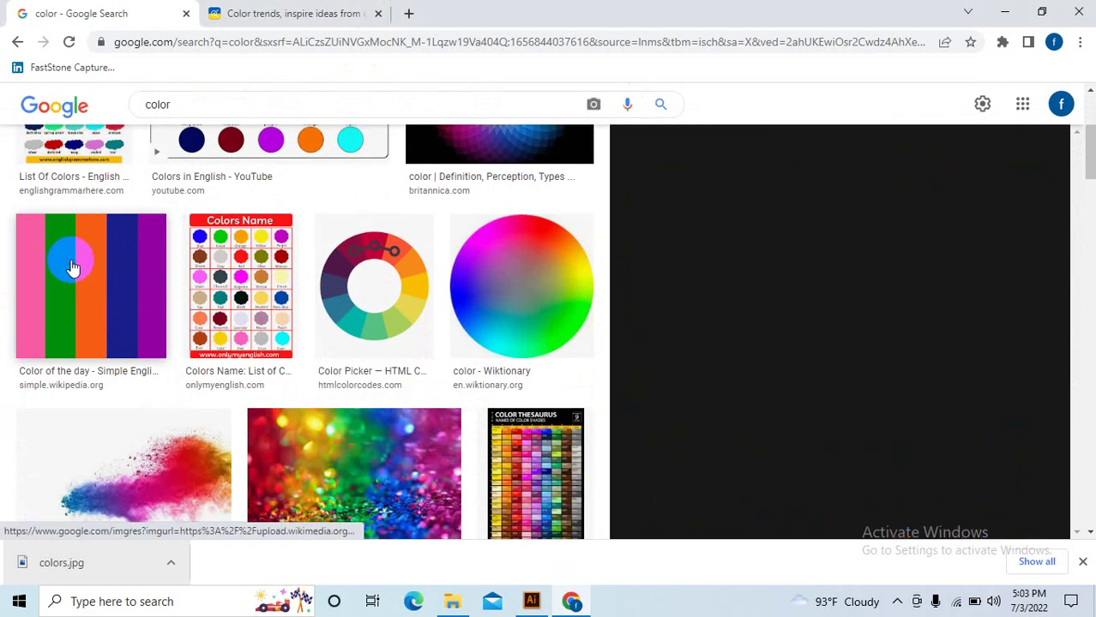
left_click(72, 268)
- Copy the stripe image and paste it into Illustrator, below and right of the squares
right_click(857, 230)
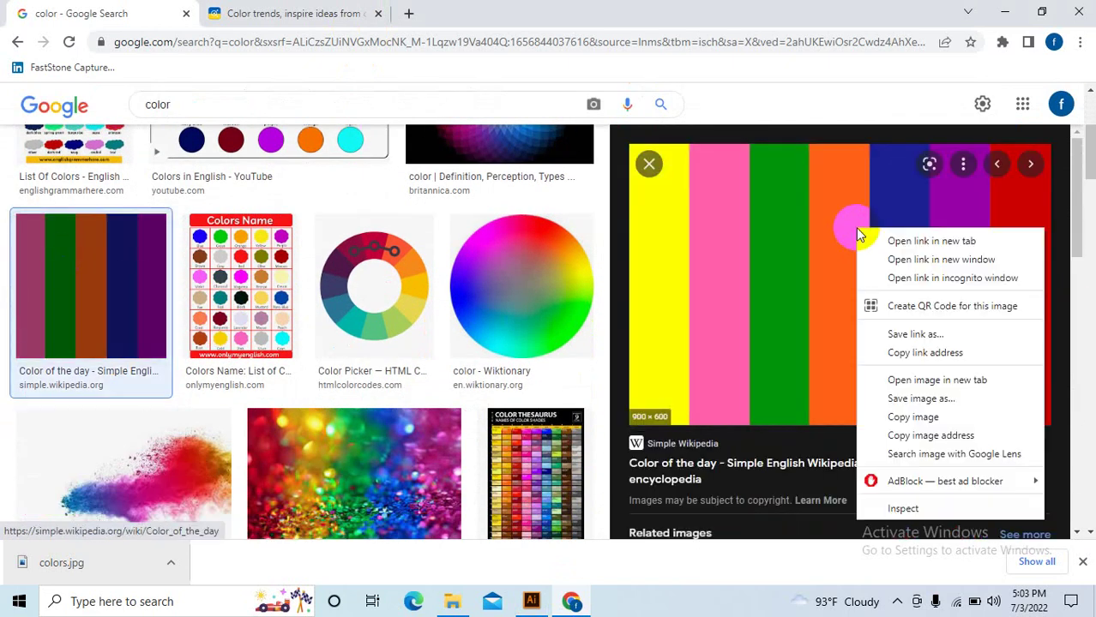
left_click(914, 416)
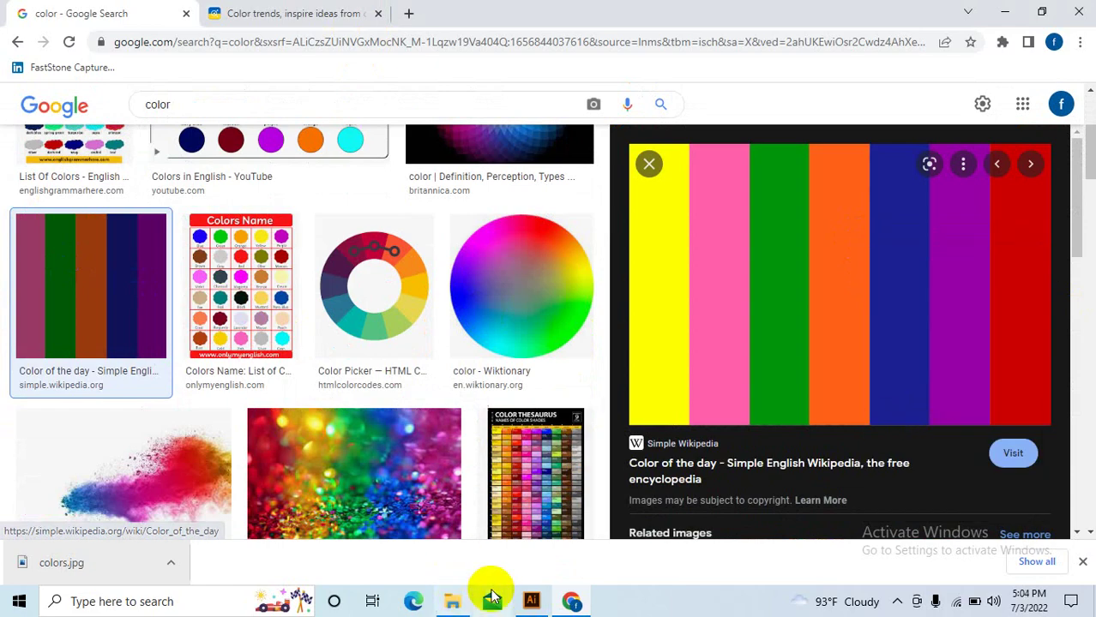
left_click(530, 601)
key("ctrl+v")
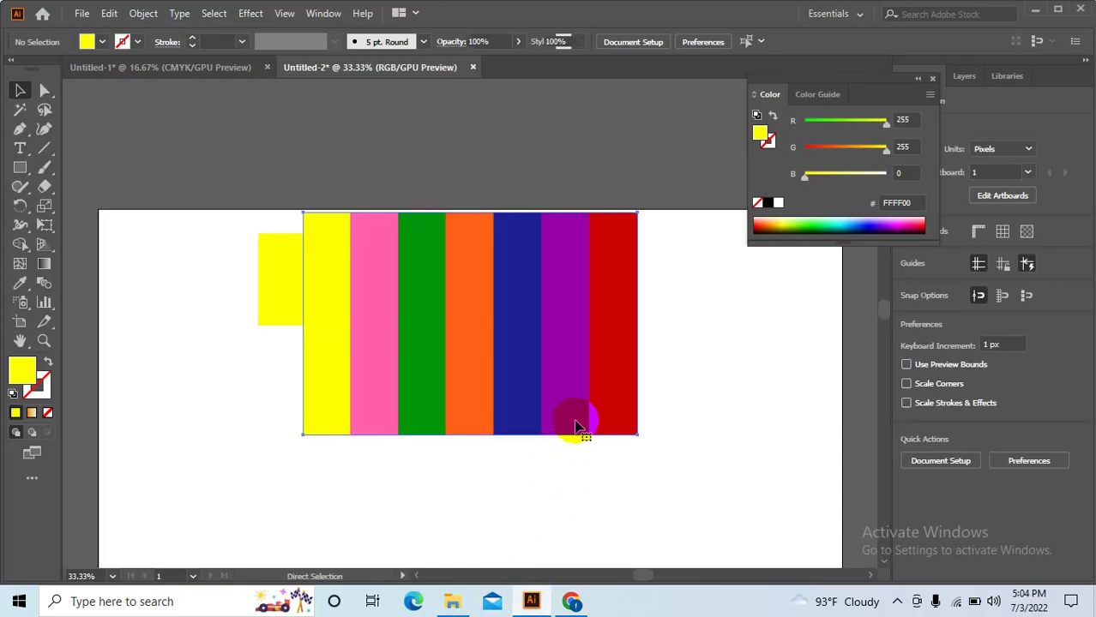
key("v")
left_click_drag(543, 412, 634, 466)
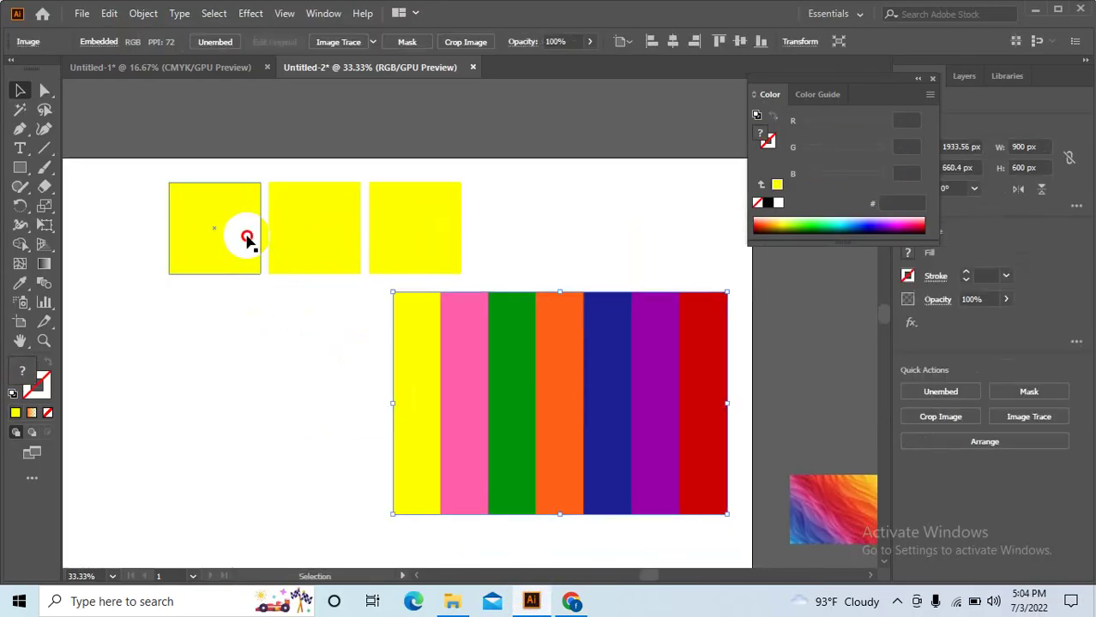
- Give the first yellow square a gradient fill
left_click(246, 237)
left_click(34, 412)
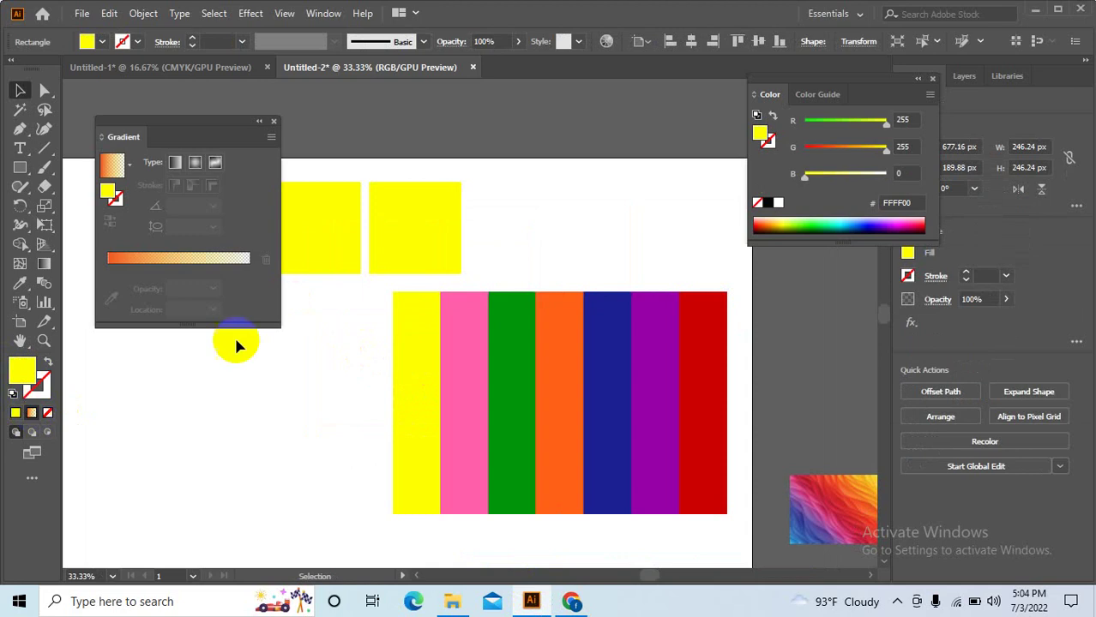
left_click(130, 168)
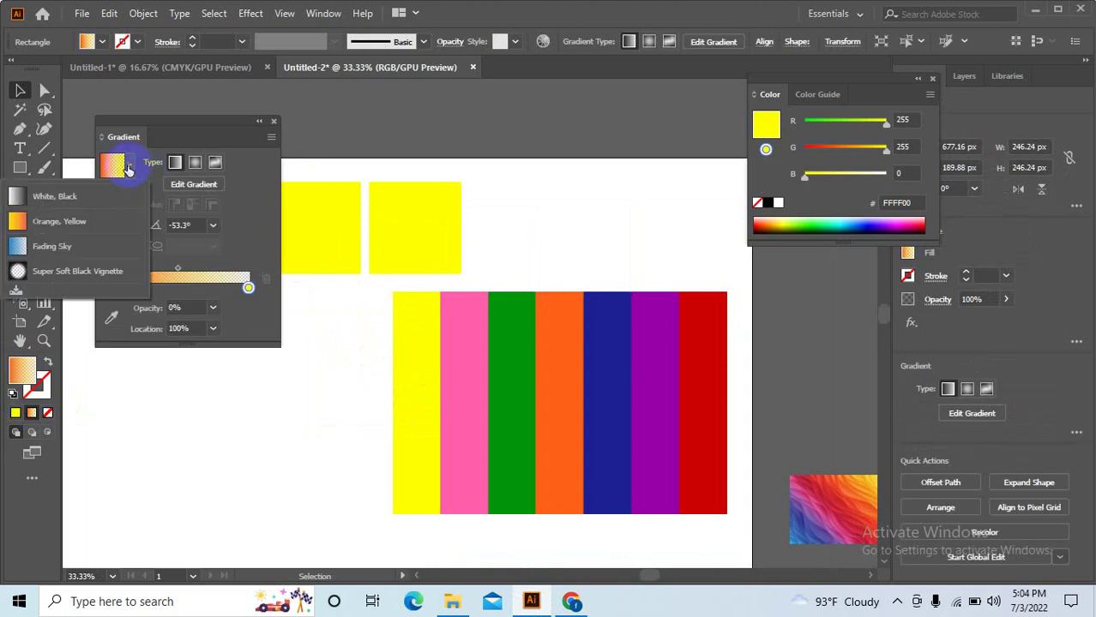
- Apply the White, Black gradient, then sample green and orange from the stripes into its stops
left_click(54, 195)
left_click_drag(187, 141, 804, 128)
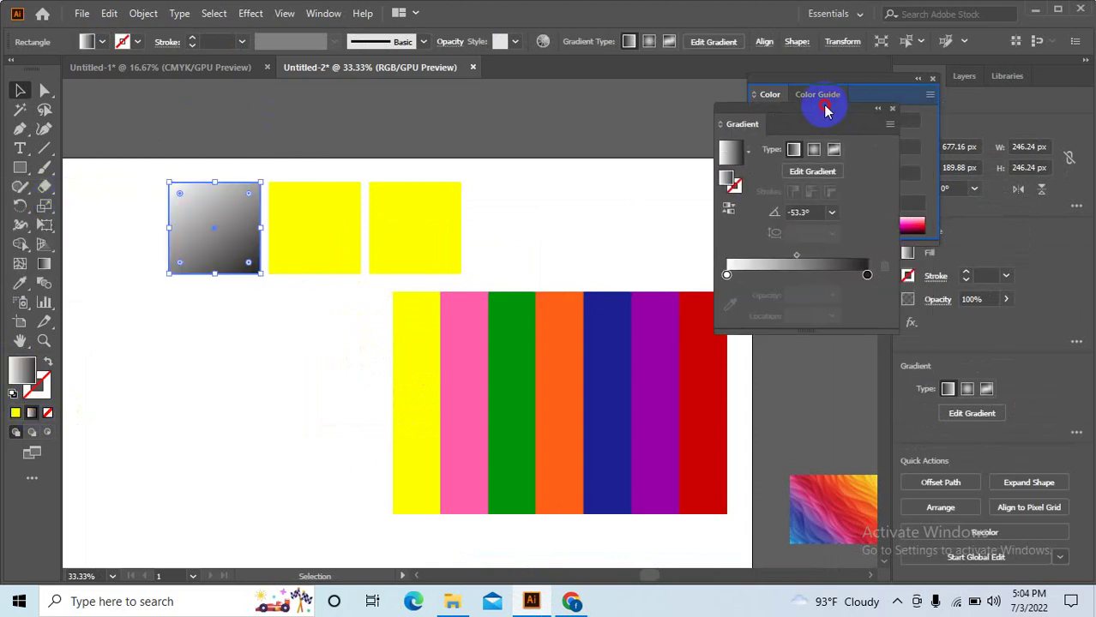
left_click(725, 275)
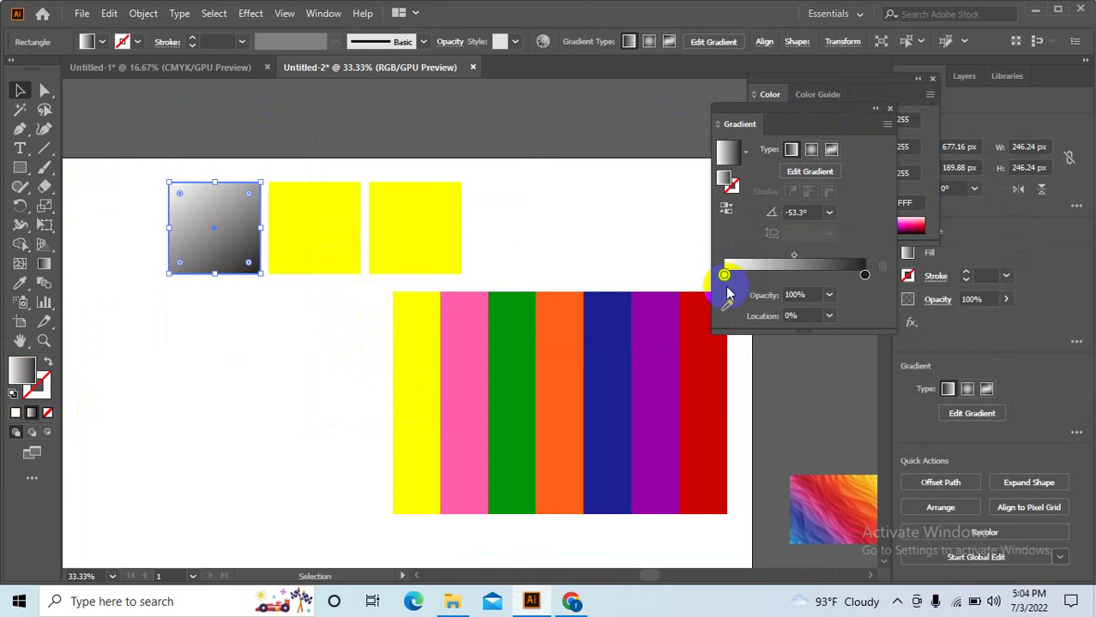
left_click(728, 306)
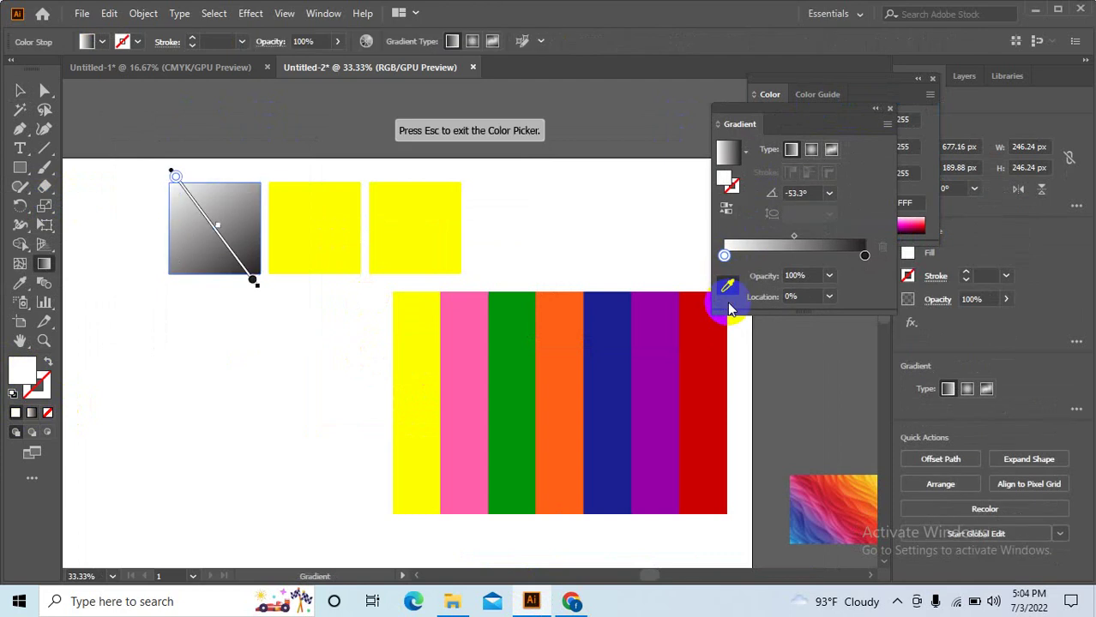
left_click(510, 337)
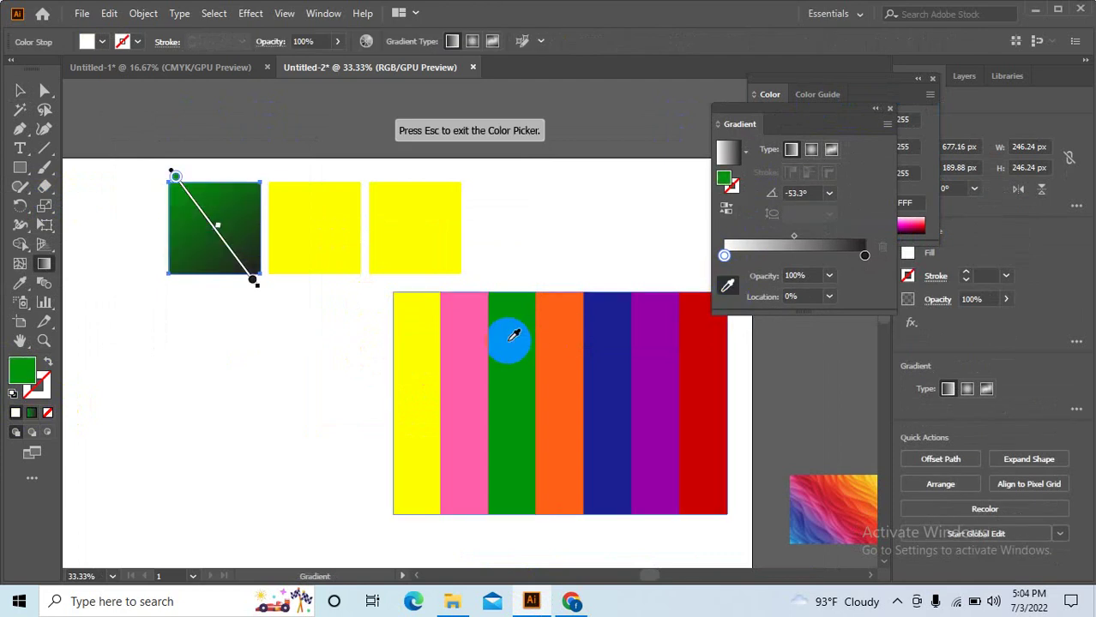
left_click(864, 256)
left_click(570, 344)
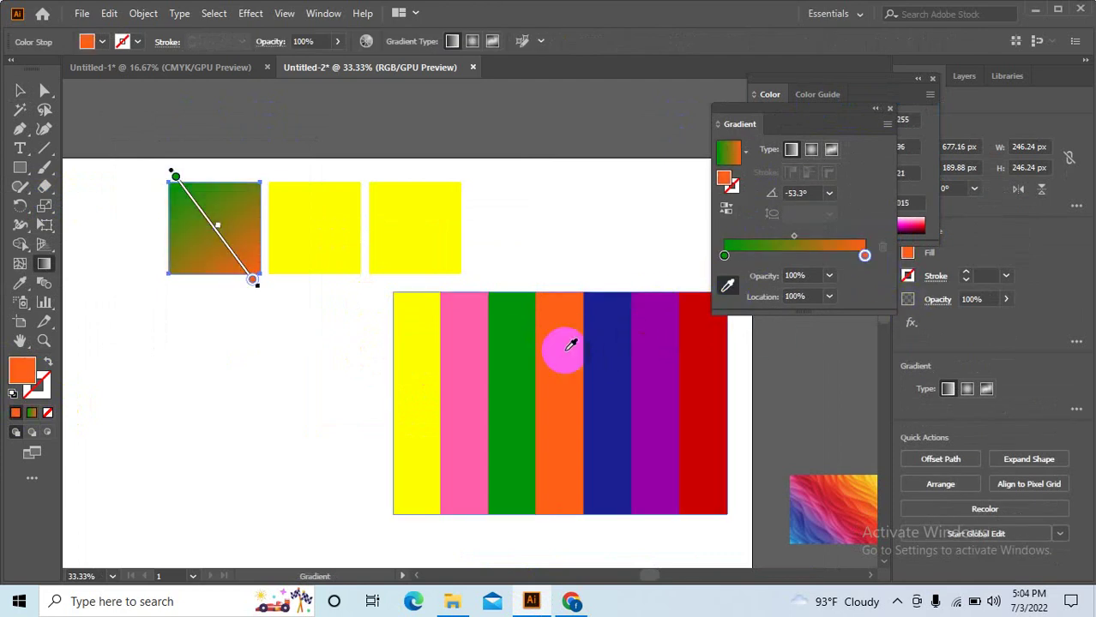
left_click(19, 91)
left_click(260, 369)
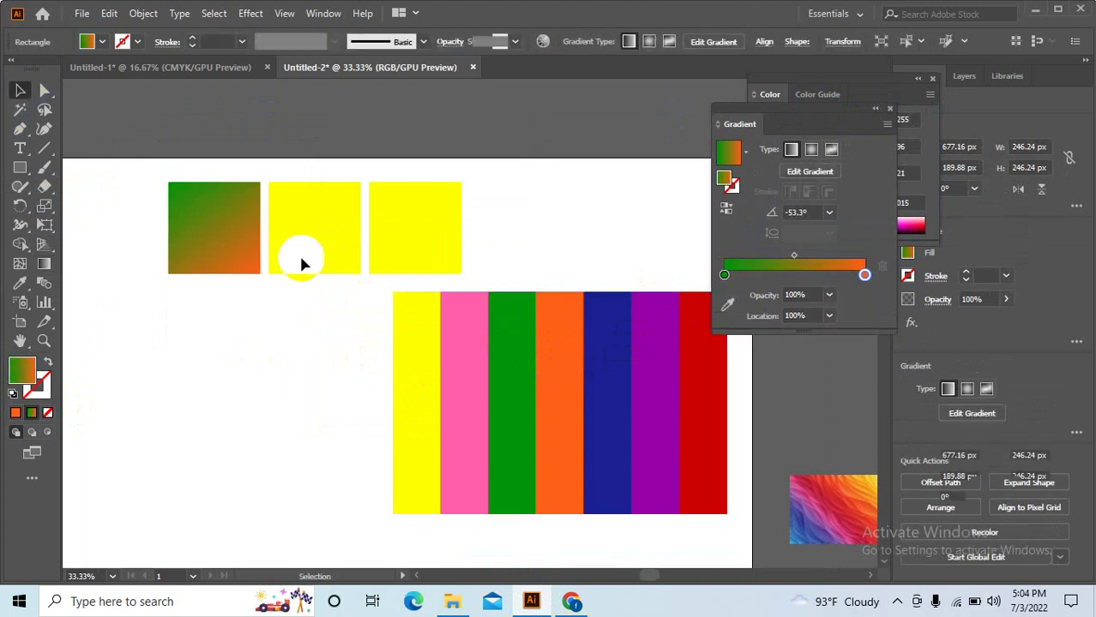
- Reverse the first square's gradient so orange starts at the top-left
scroll(221, 289, "up", 5)
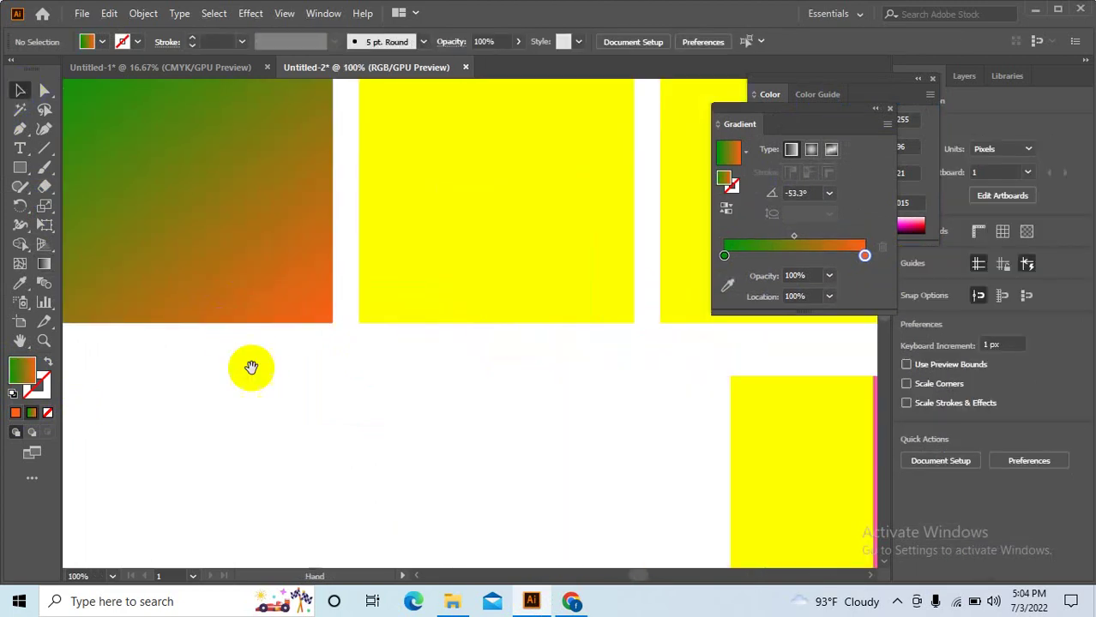
scroll(249, 367, "down", 2)
scroll(479, 474, "down", 2)
scroll(457, 410, "down", 2)
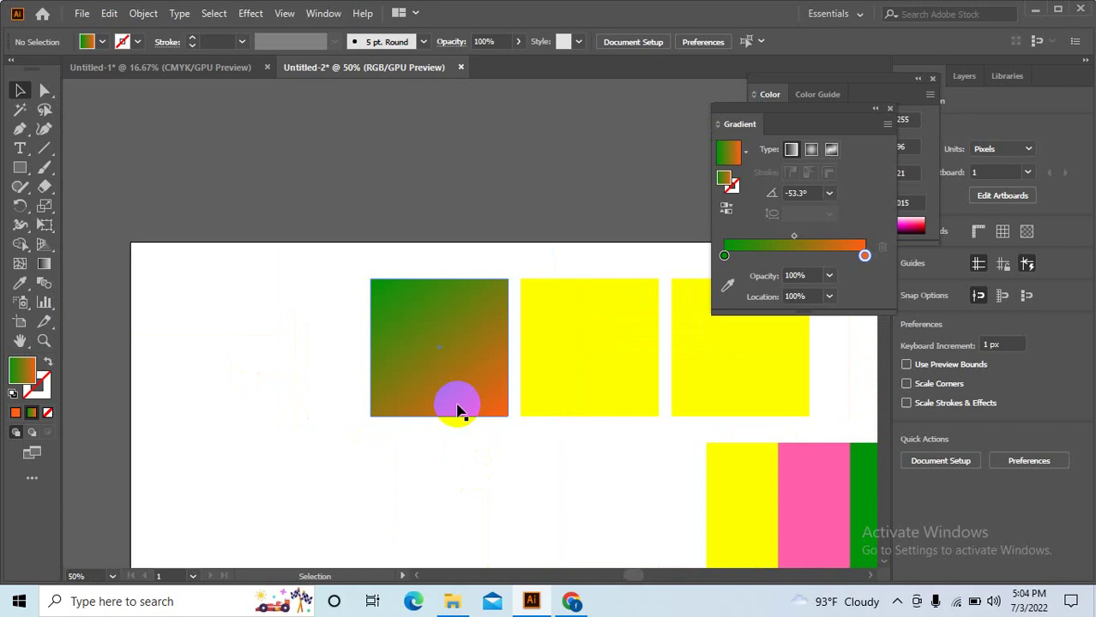
left_click(435, 350)
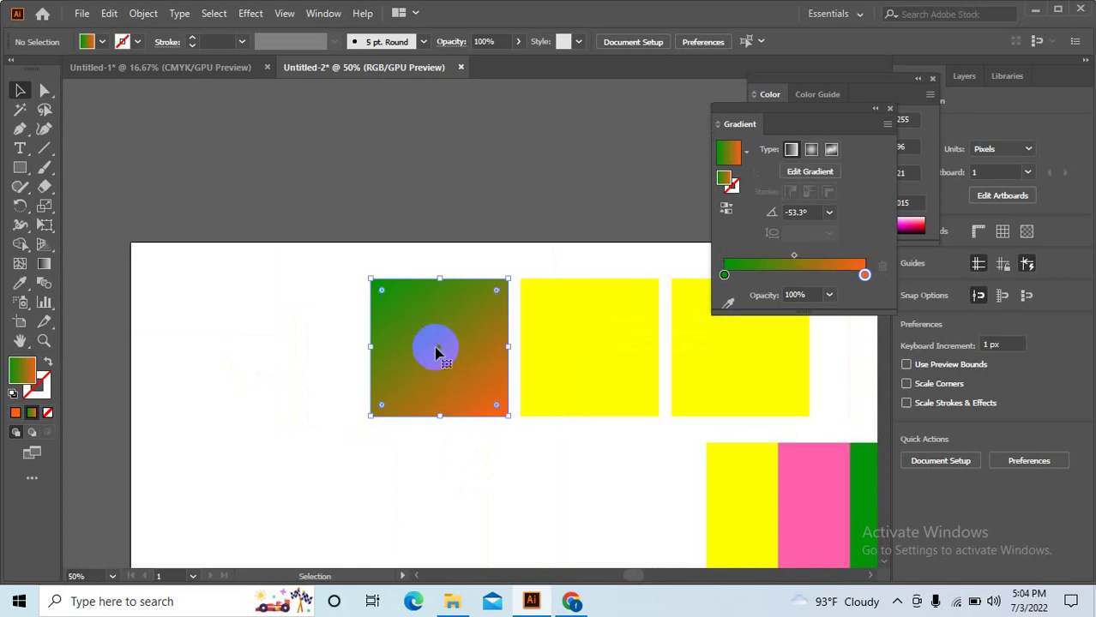
left_click(726, 212)
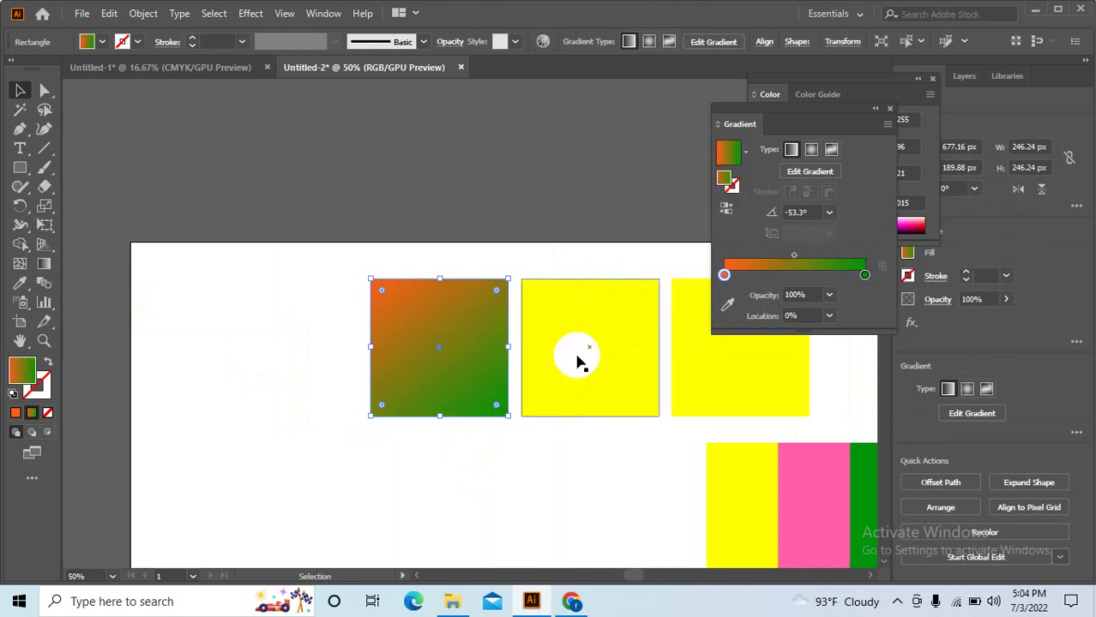
left_click(522, 451)
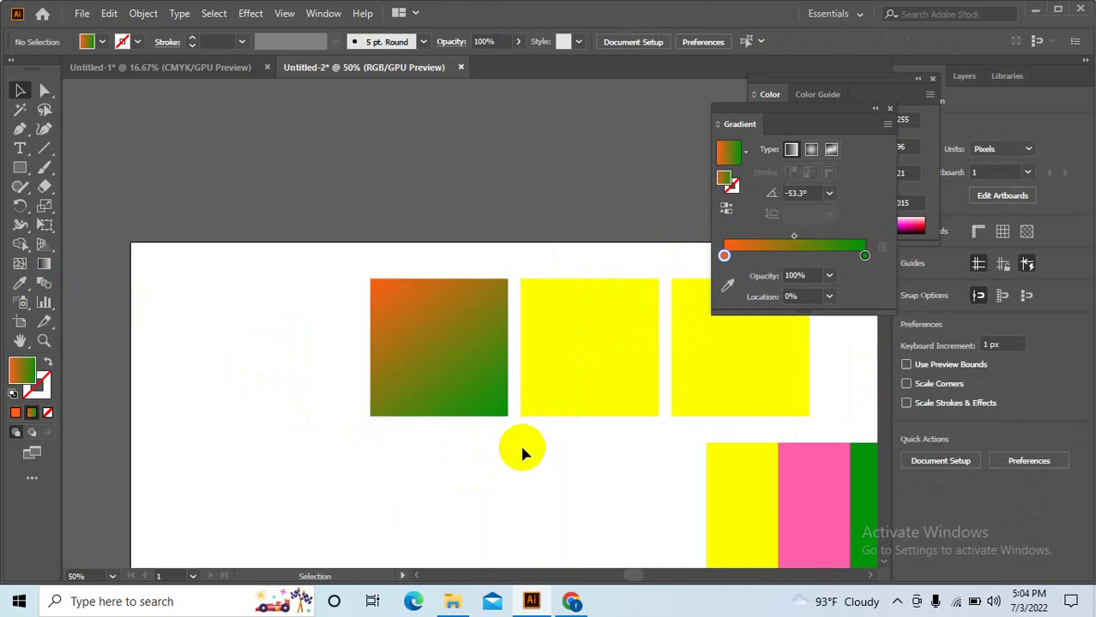
left_click(639, 368)
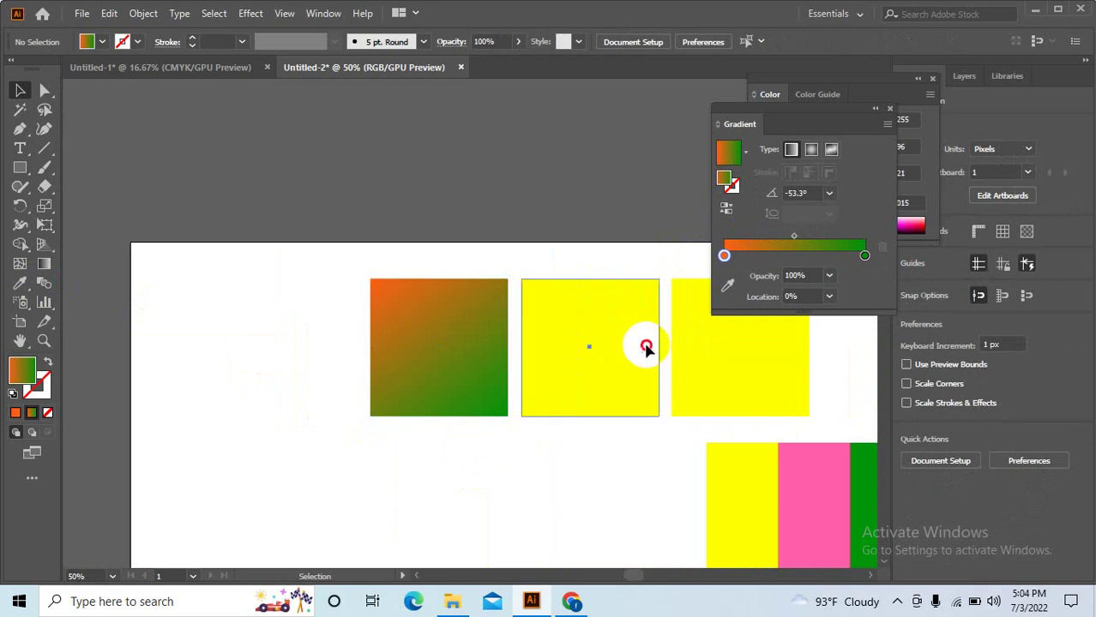
- Give the middle square a White, Black gradient recoloured pink to purple from the stripes
left_click_drag(653, 465, 445, 405)
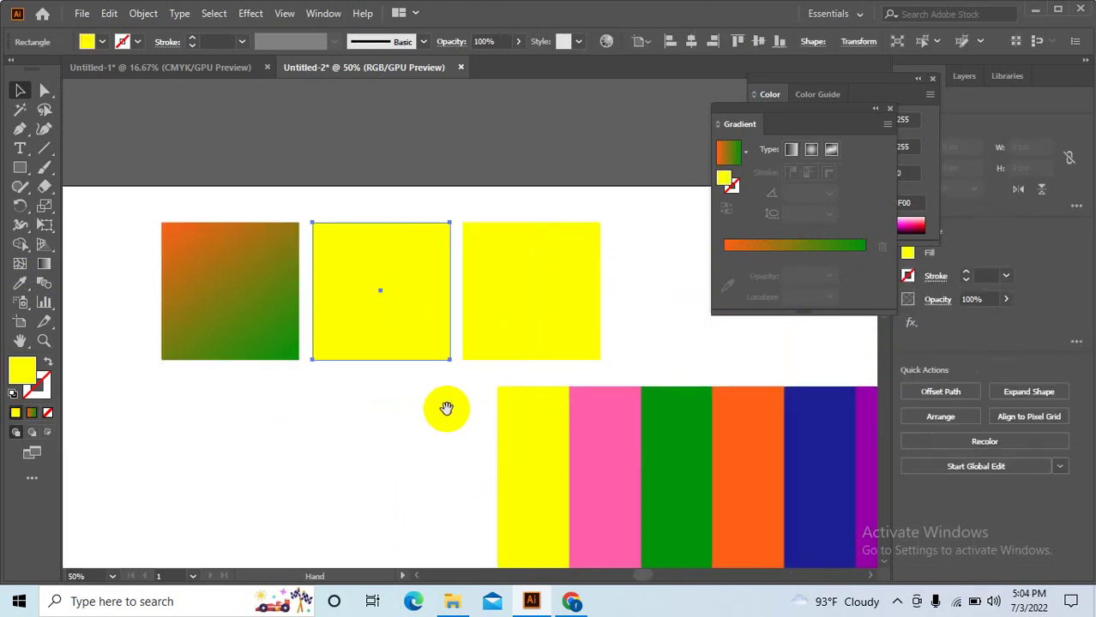
left_click(748, 157)
left_click(648, 187)
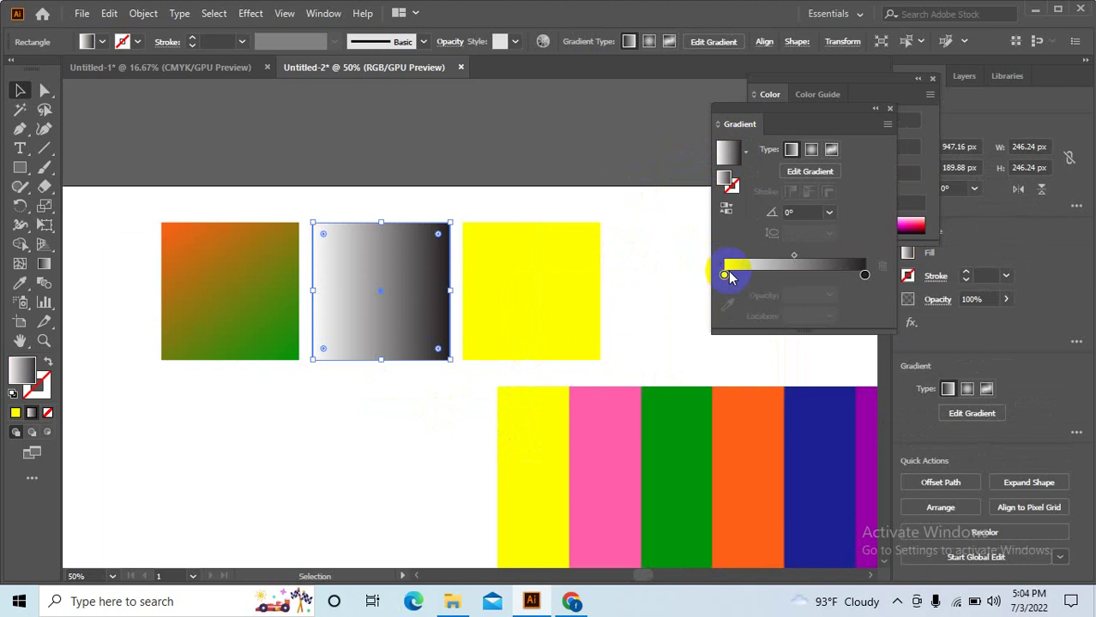
left_click(725, 276)
left_click(727, 294)
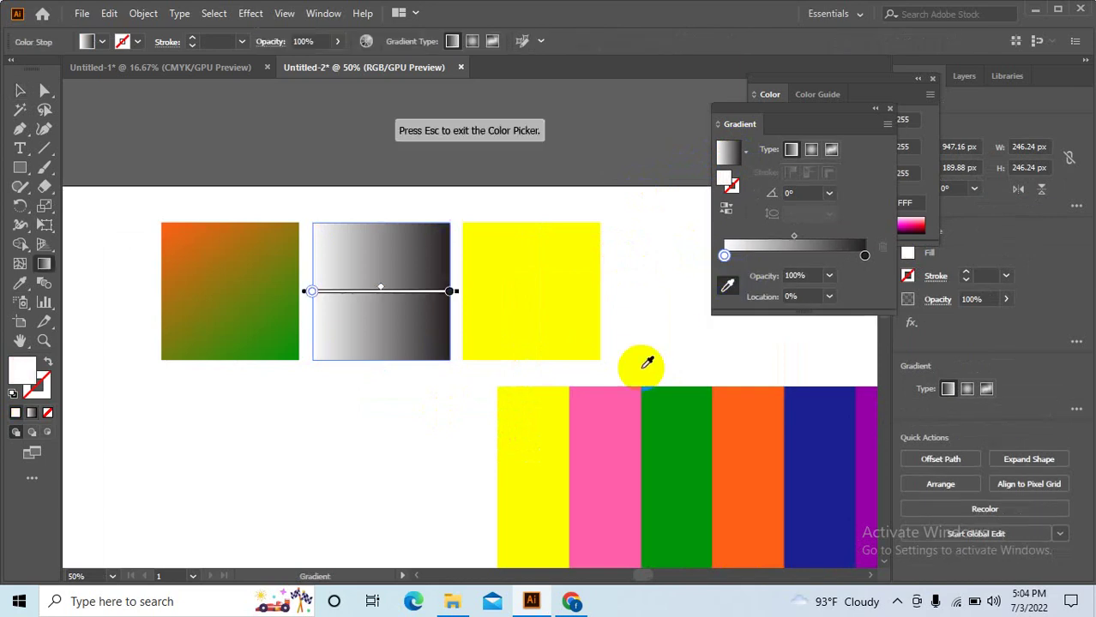
left_click(597, 433)
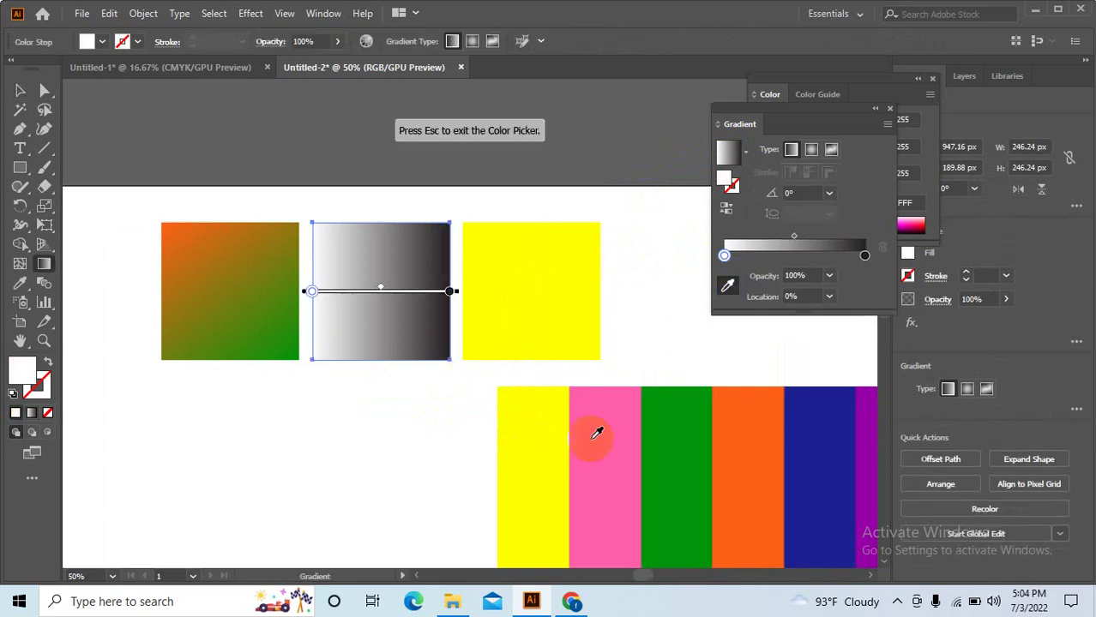
left_click(864, 256)
left_click(868, 439)
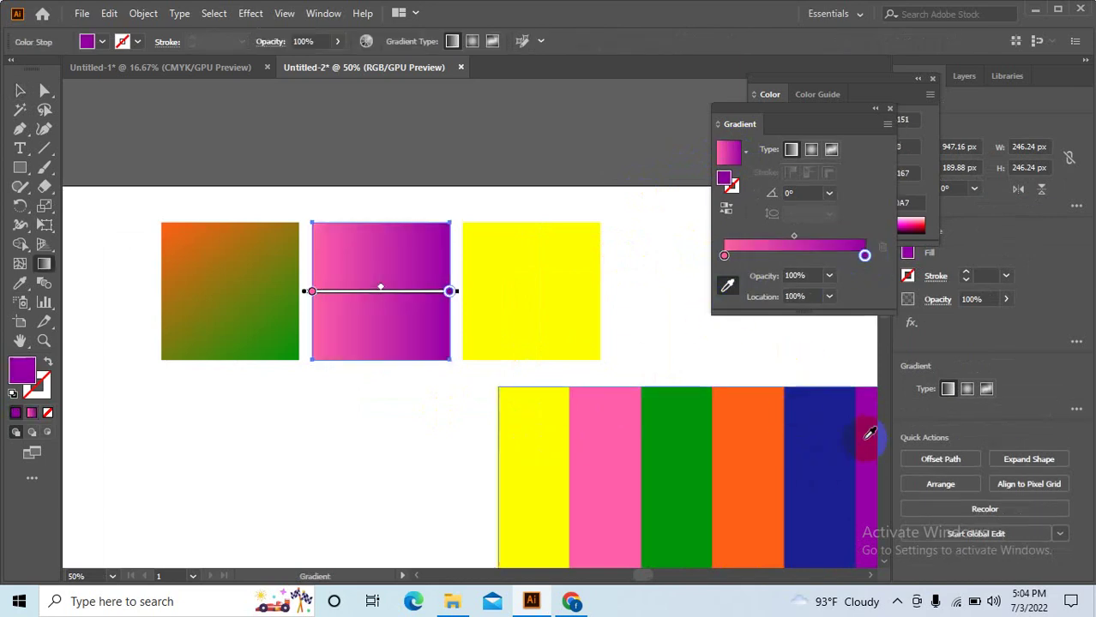
left_click(20, 90)
left_click(296, 438)
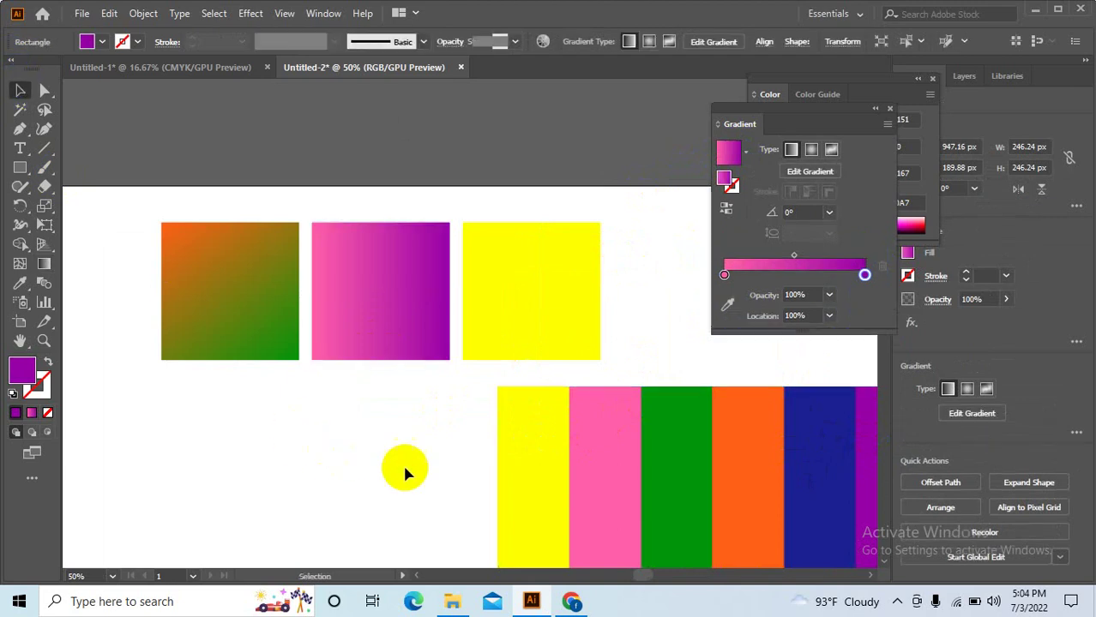
- Give the yellow square a White, Black gradient recoloured red to orange from the stripes
left_click_drag(402, 462, 366, 447)
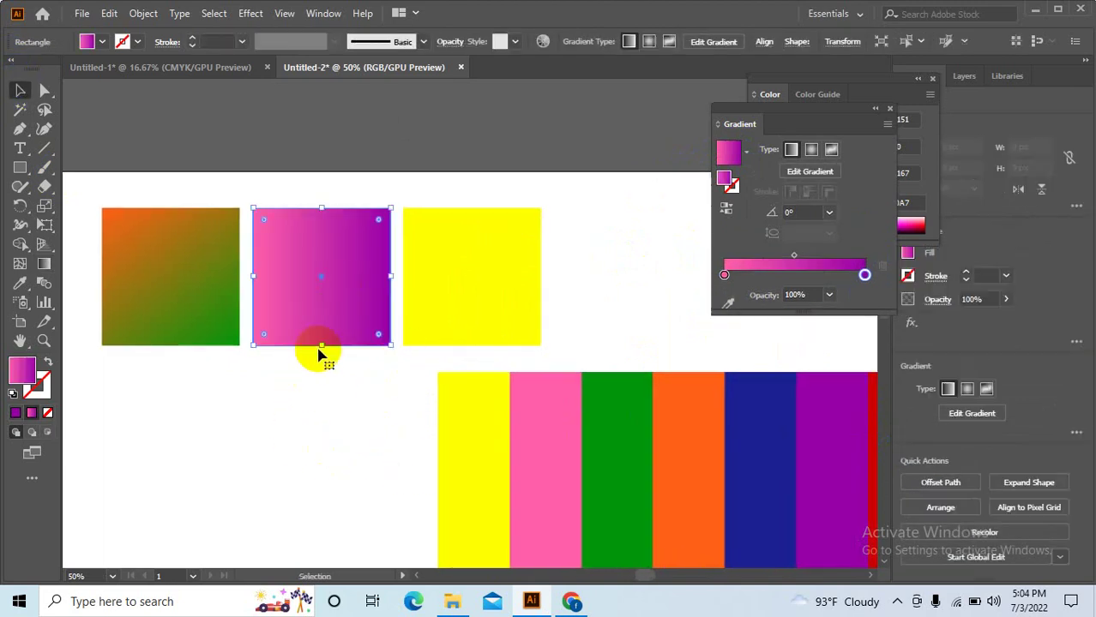
scroll(526, 347, "right", 1)
left_click(410, 293)
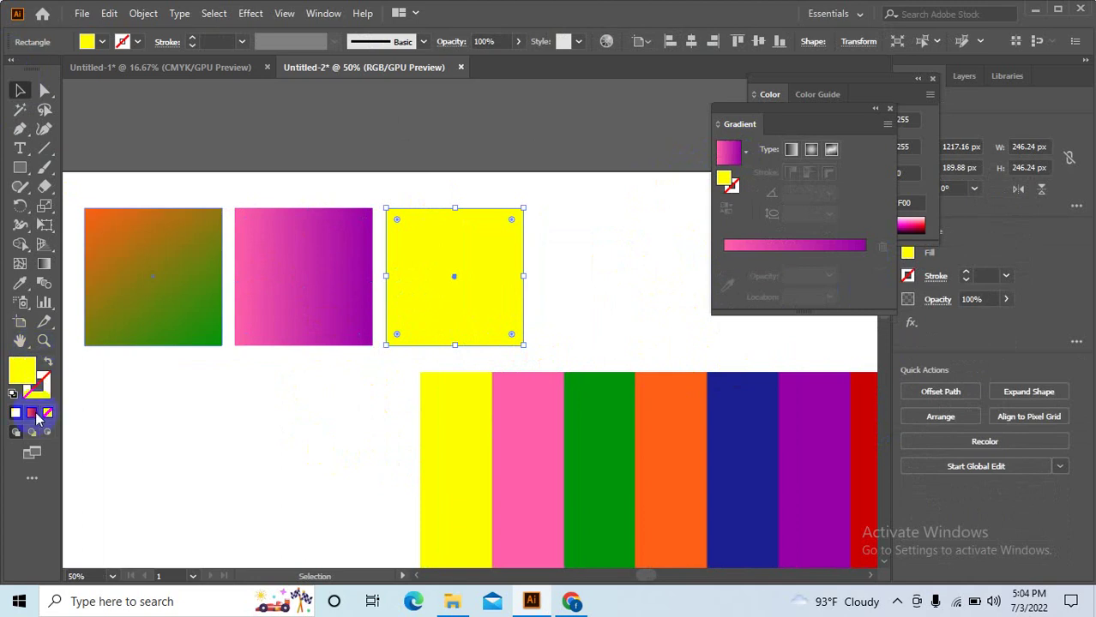
left_click(745, 155)
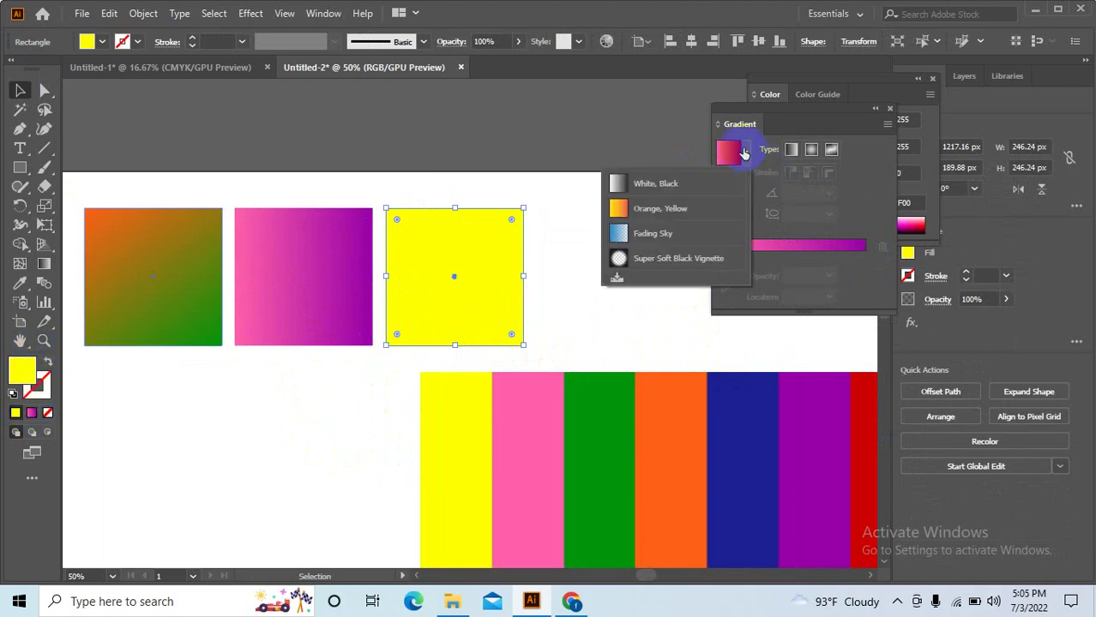
left_click(636, 184)
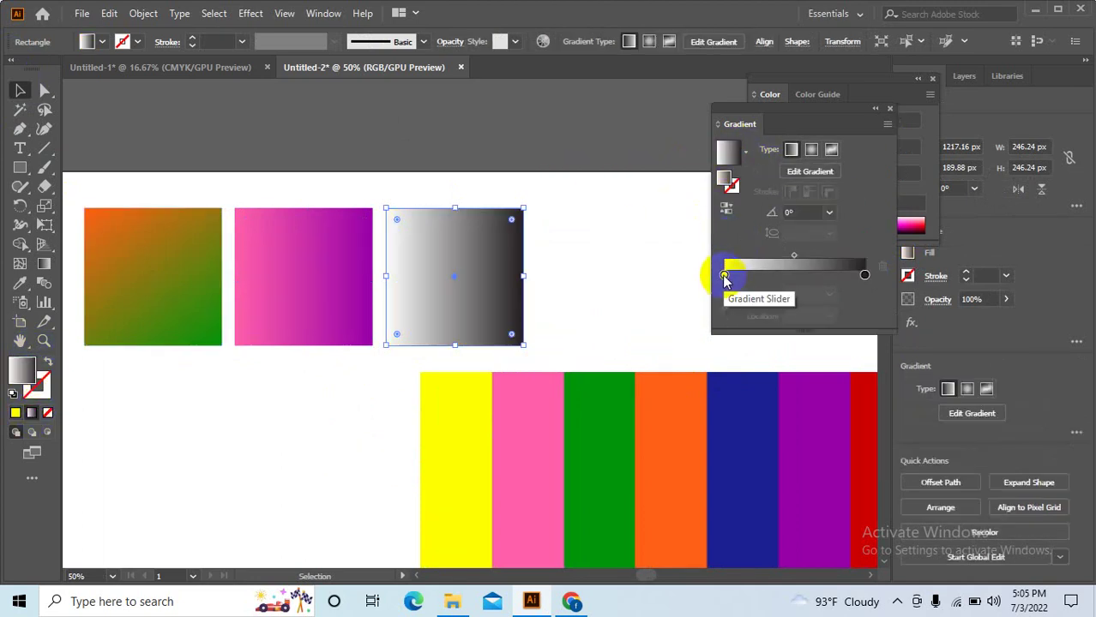
scroll(540, 281, "right", 3)
scroll(541, 282, "down", 1)
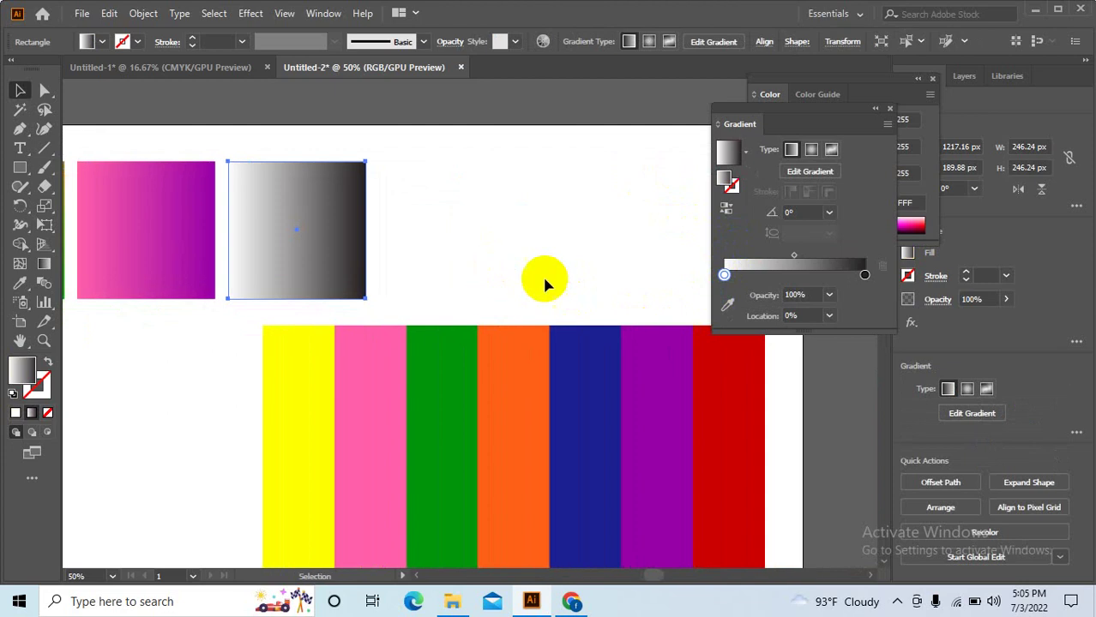
left_click(728, 306)
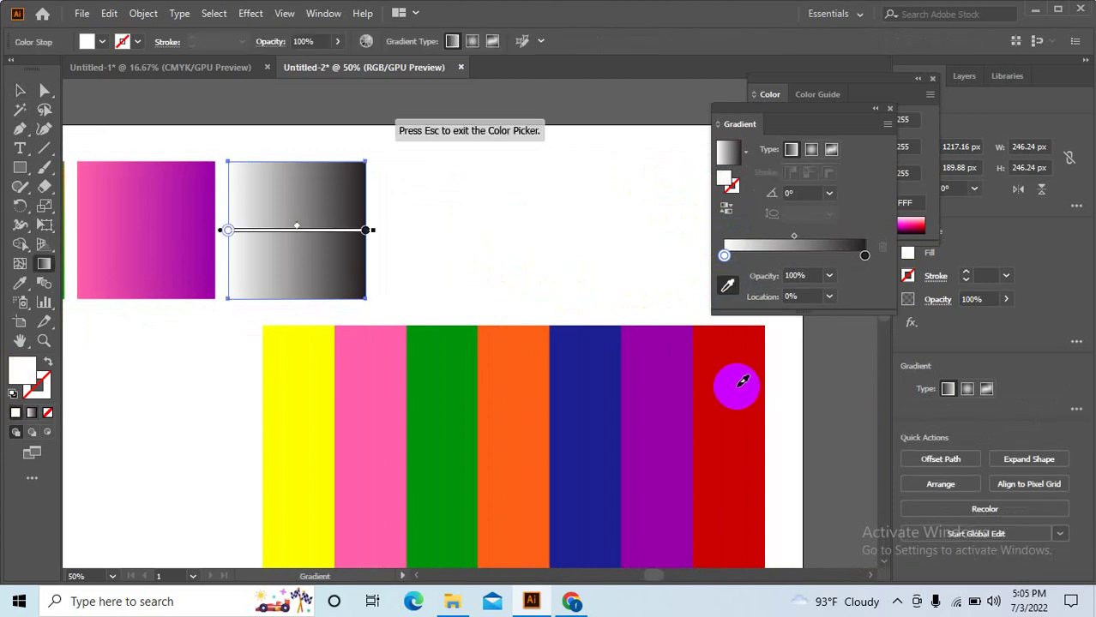
left_click(743, 381)
left_click(864, 255)
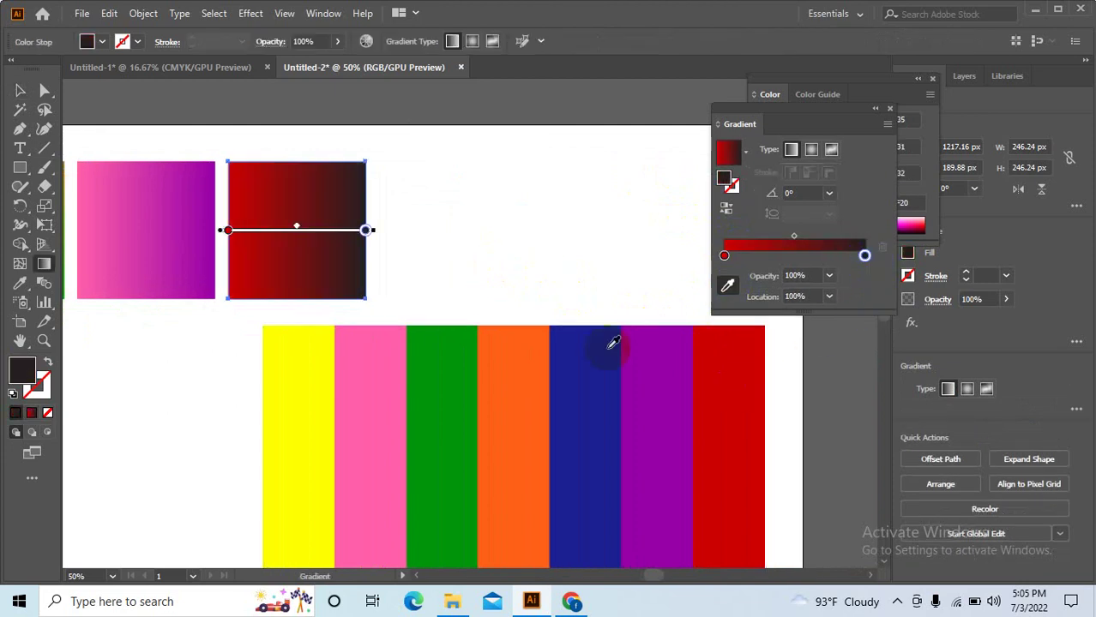
left_click(519, 353)
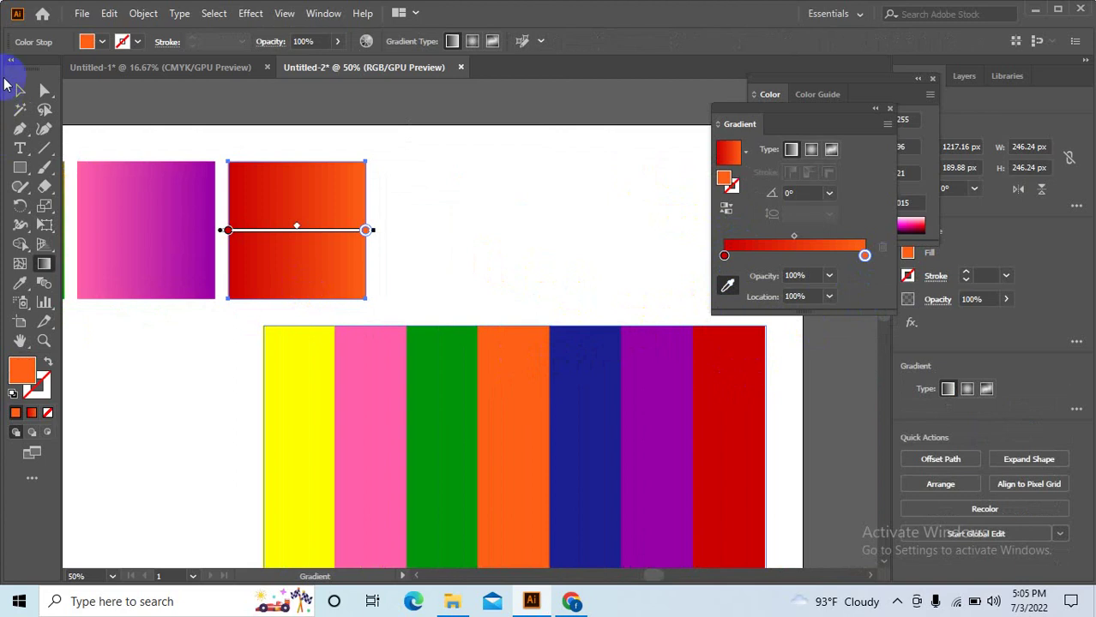
left_click(20, 90)
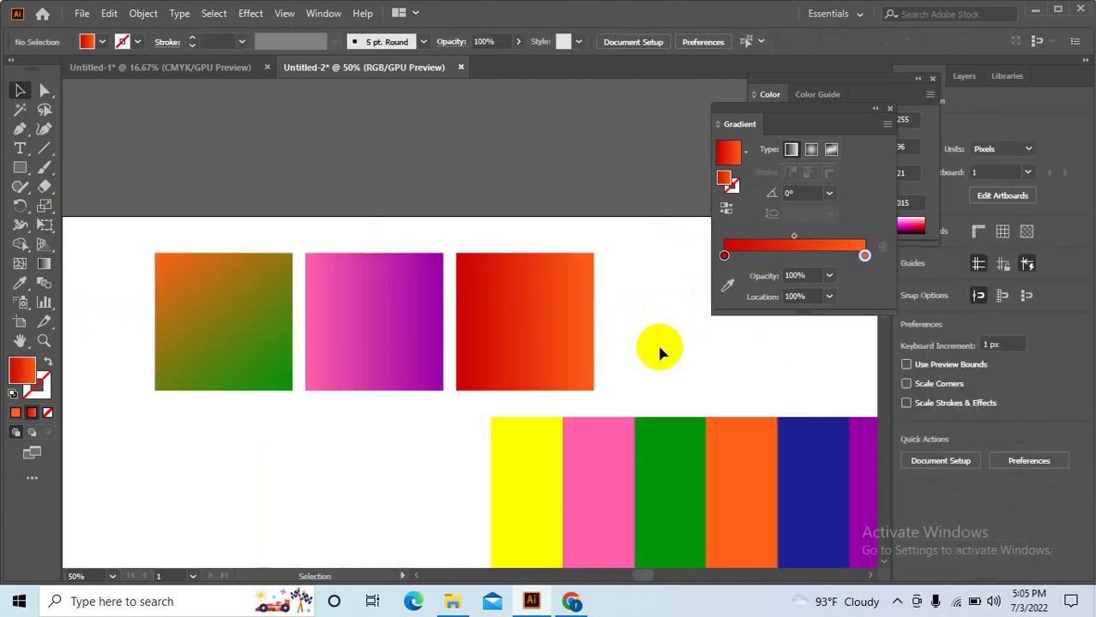
scroll(660, 350, "down", 1)
- Move the stripe image off the artboard to the upper left
scroll(643, 336, "down", 1)
scroll(514, 319, "down", 1)
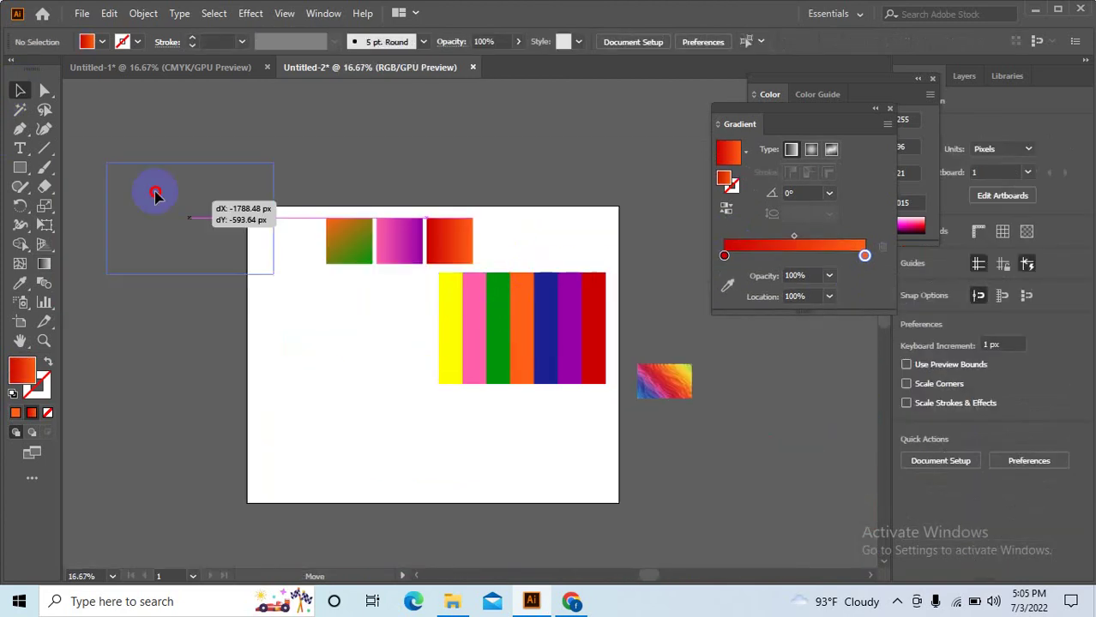
left_click_drag(514, 319, 189, 208)
scroll(330, 227, "up", 1)
- Copy the three gradient squares to the right, making a row of six
mouse_move(292, 211)
left_mouse_down()
mouse_move(534, 311)
mouse_move(431, 276)
left_mouse_up()
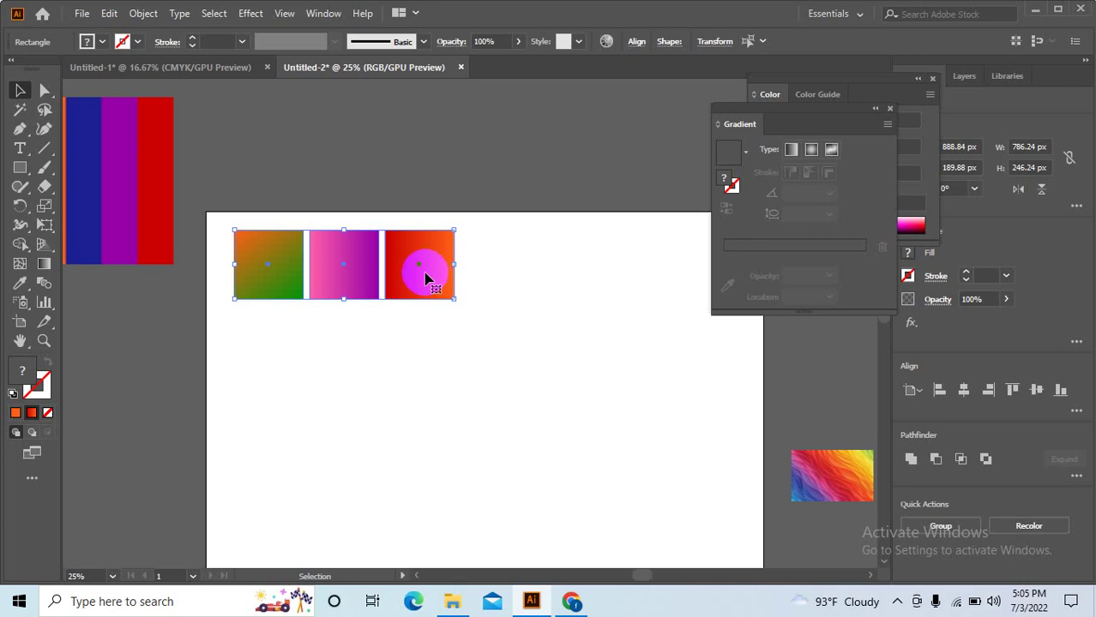
mouse_move(286, 276)
left_mouse_down()
mouse_move(534, 307)
mouse_move(514, 308)
left_mouse_up()
scroll(678, 352, "right", 1)
key("ctrl+a")
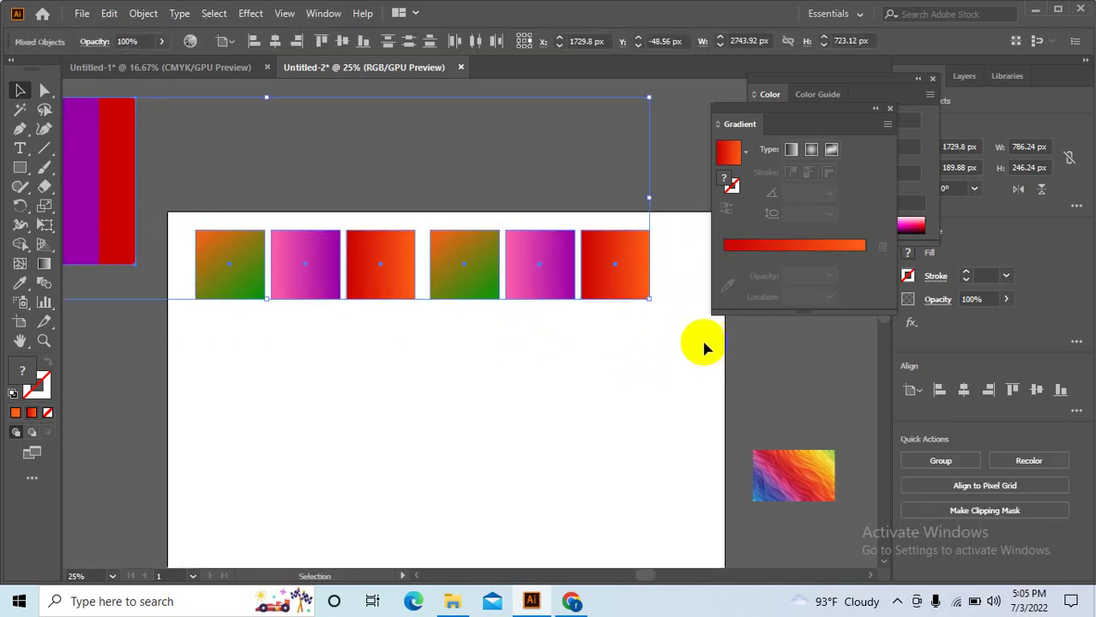
scroll(705, 343, "right", 1)
- Copy the row of six downward and repeat with Ctrl+D for five rows
left_click(203, 263)
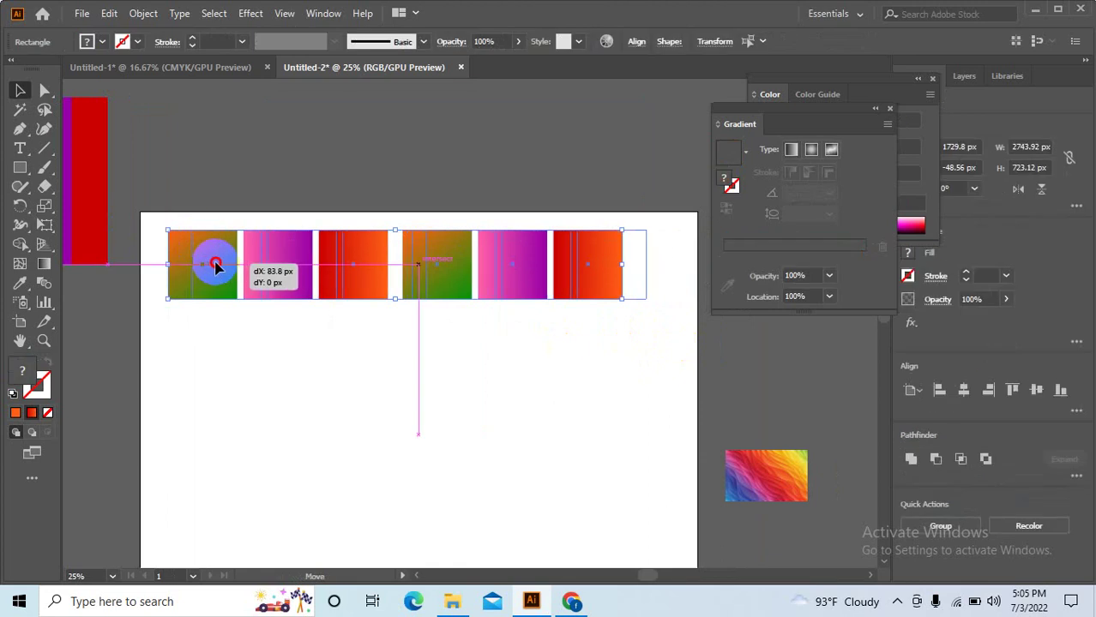
mouse_move(204, 263)
left_mouse_down()
mouse_move(227, 263)
mouse_move(227, 347)
left_mouse_up()
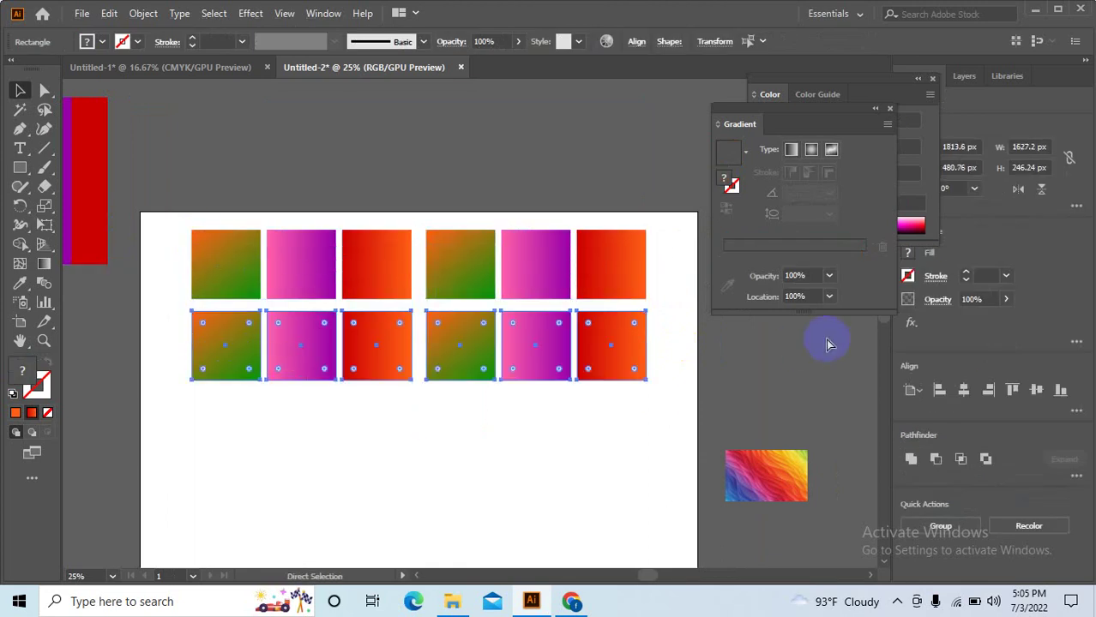
key("ctrl+d")
key("ctrl+d")
key("ctrl+d")
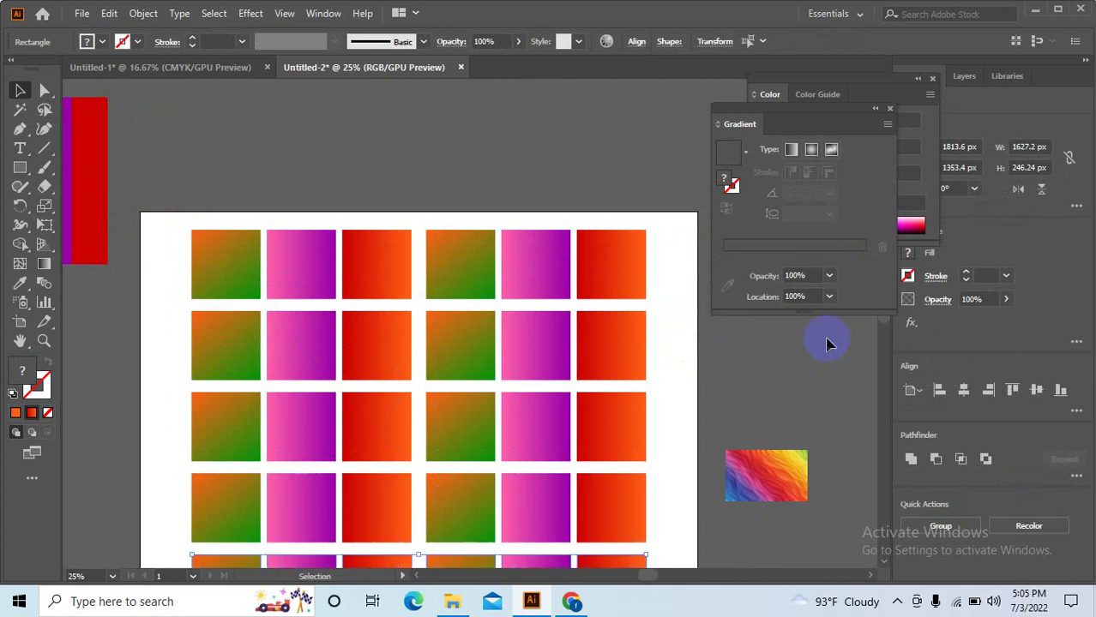
scroll(829, 352, "down", 1)
scroll(829, 358, "down", 1)
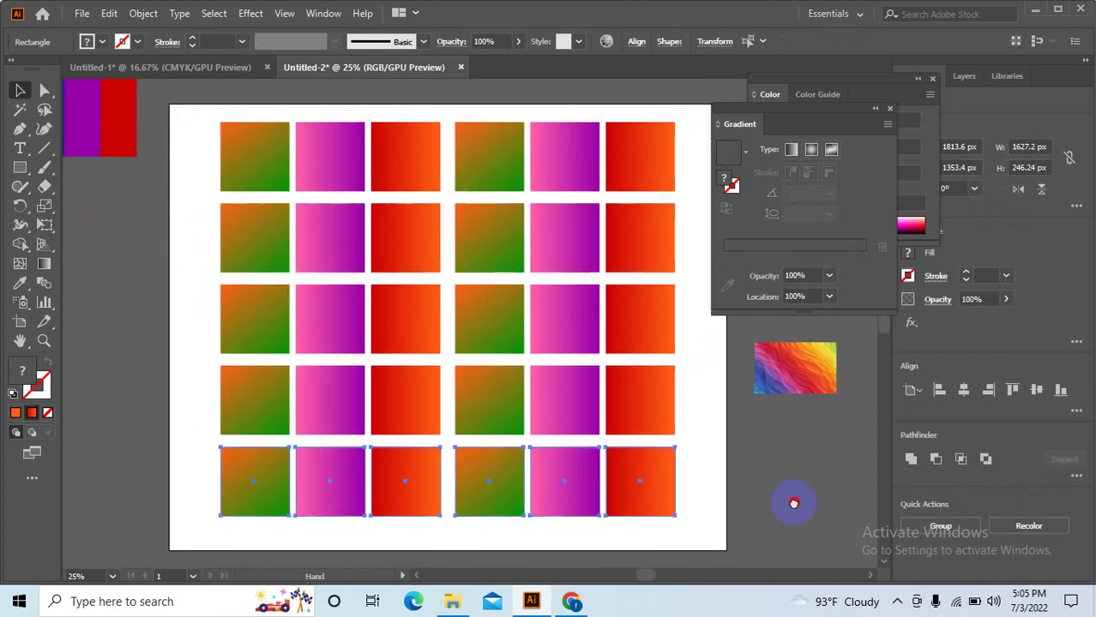
scroll(794, 504, "up", 1)
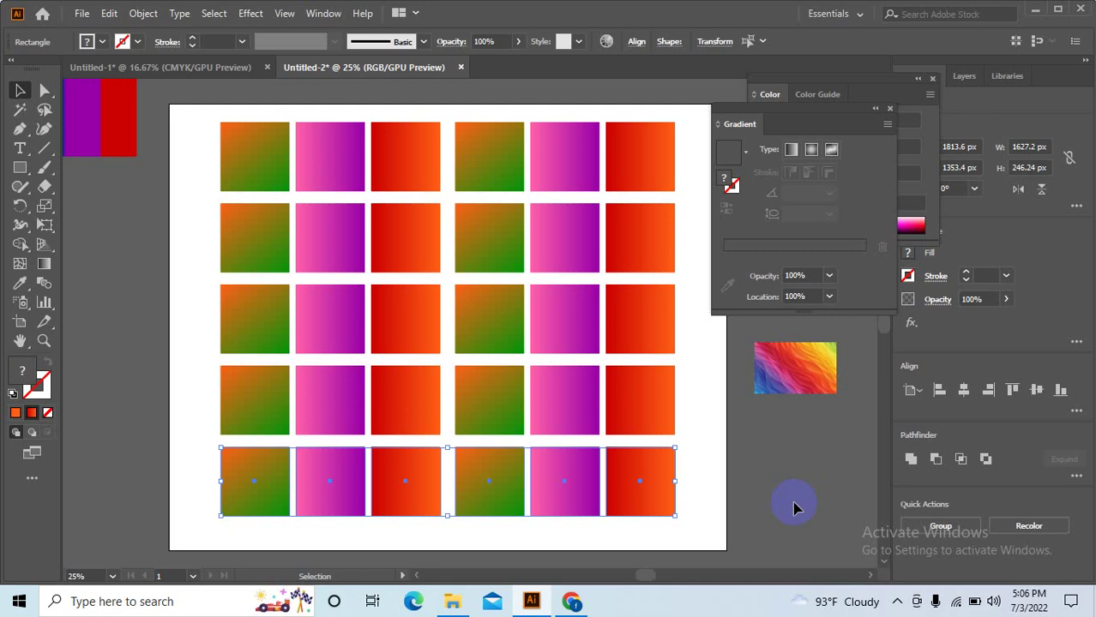
scroll(683, 433, "down", 2)
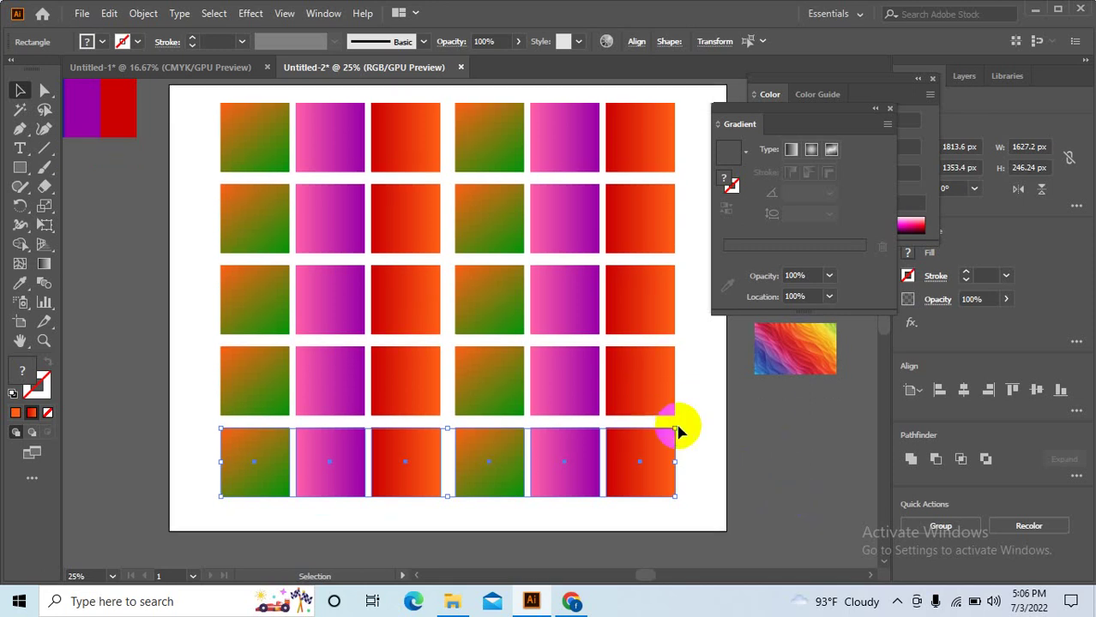
scroll(622, 415, "down", 2)
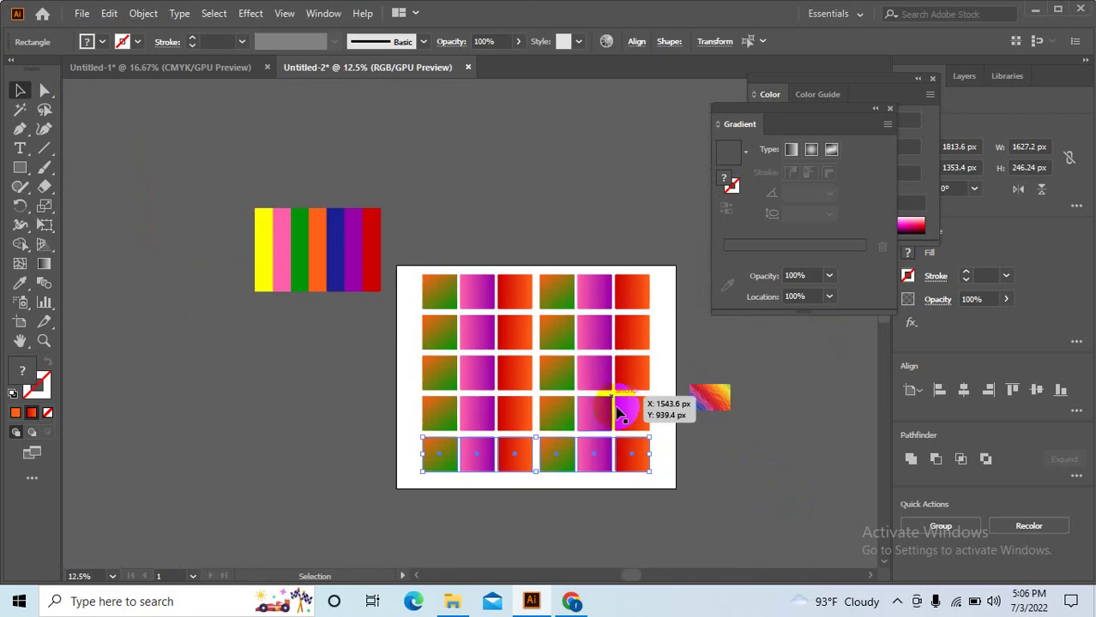
left_click(661, 392)
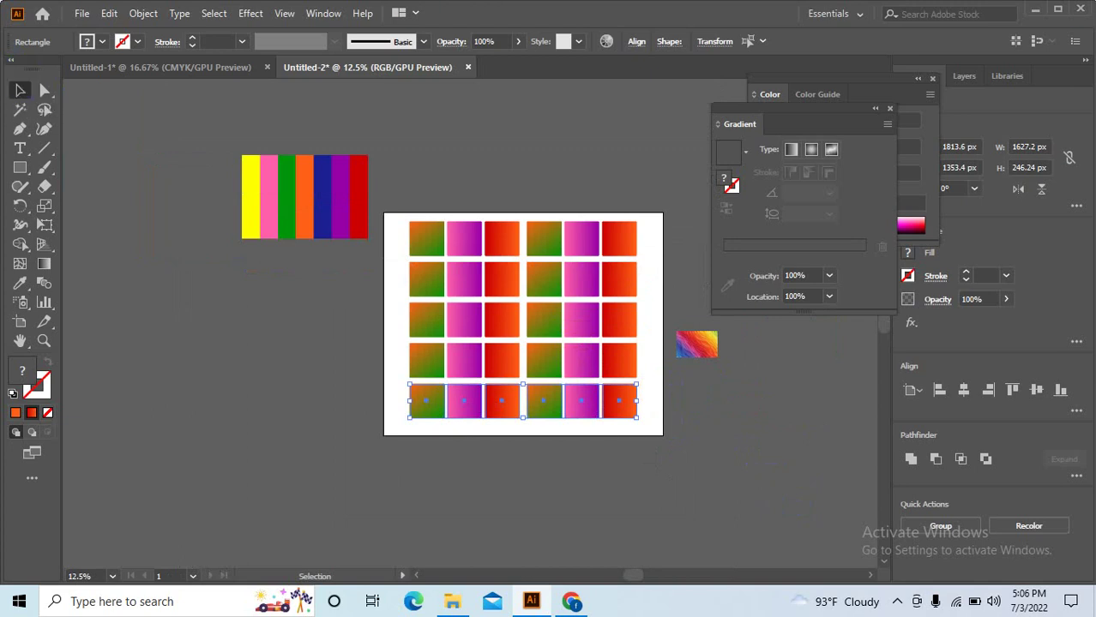
- Close Untitled-2 and Untitled-1, declining to save either document
left_click(1080, 8)
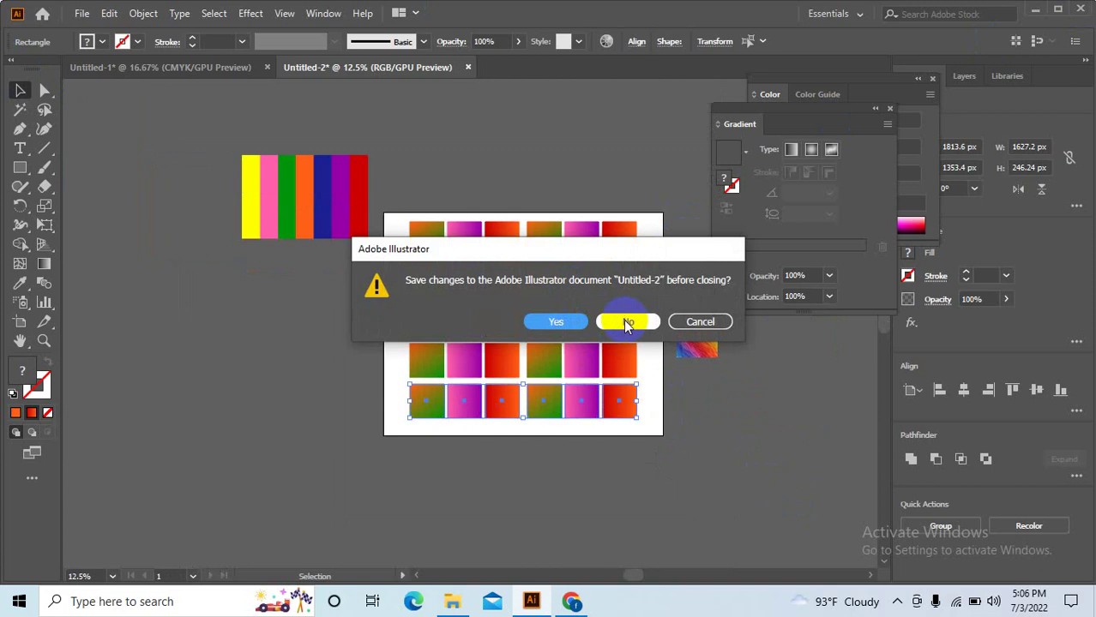
left_click(624, 323)
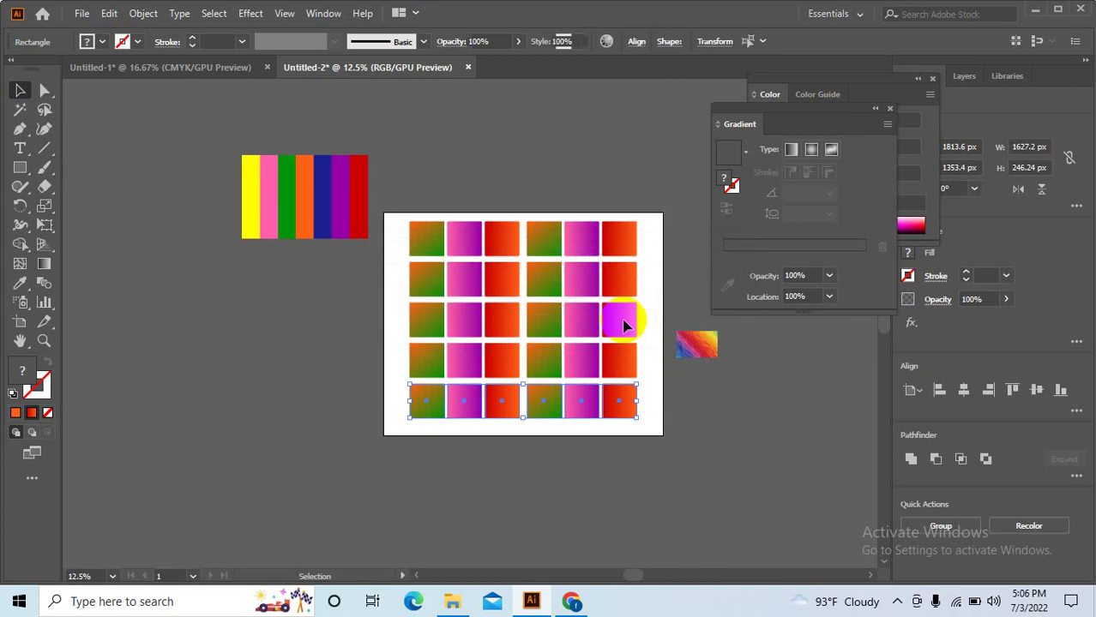
left_click(624, 323)
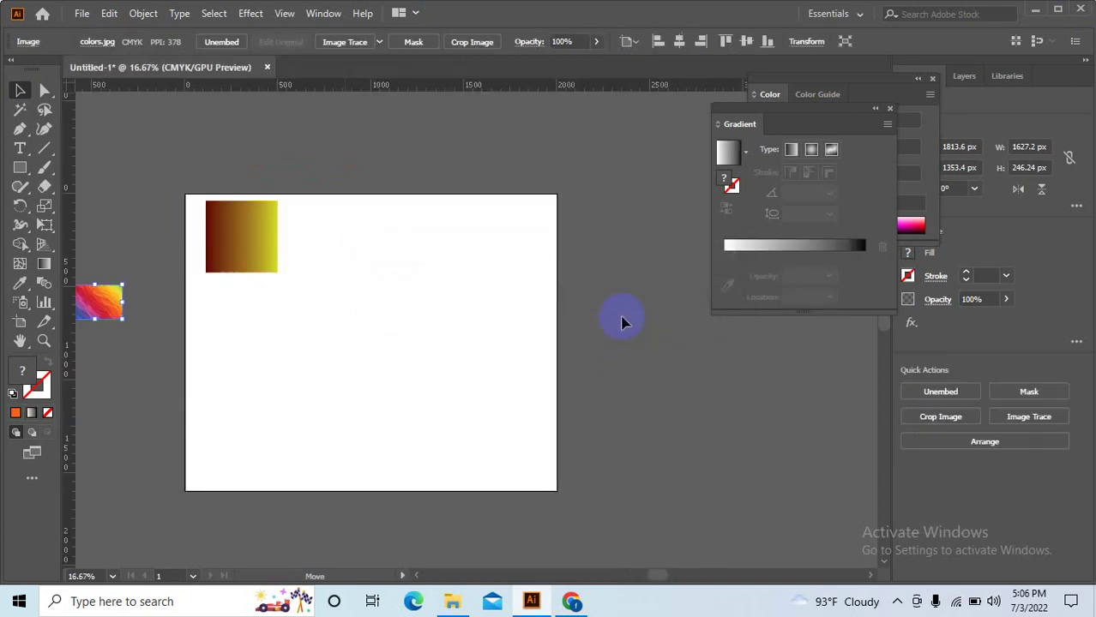